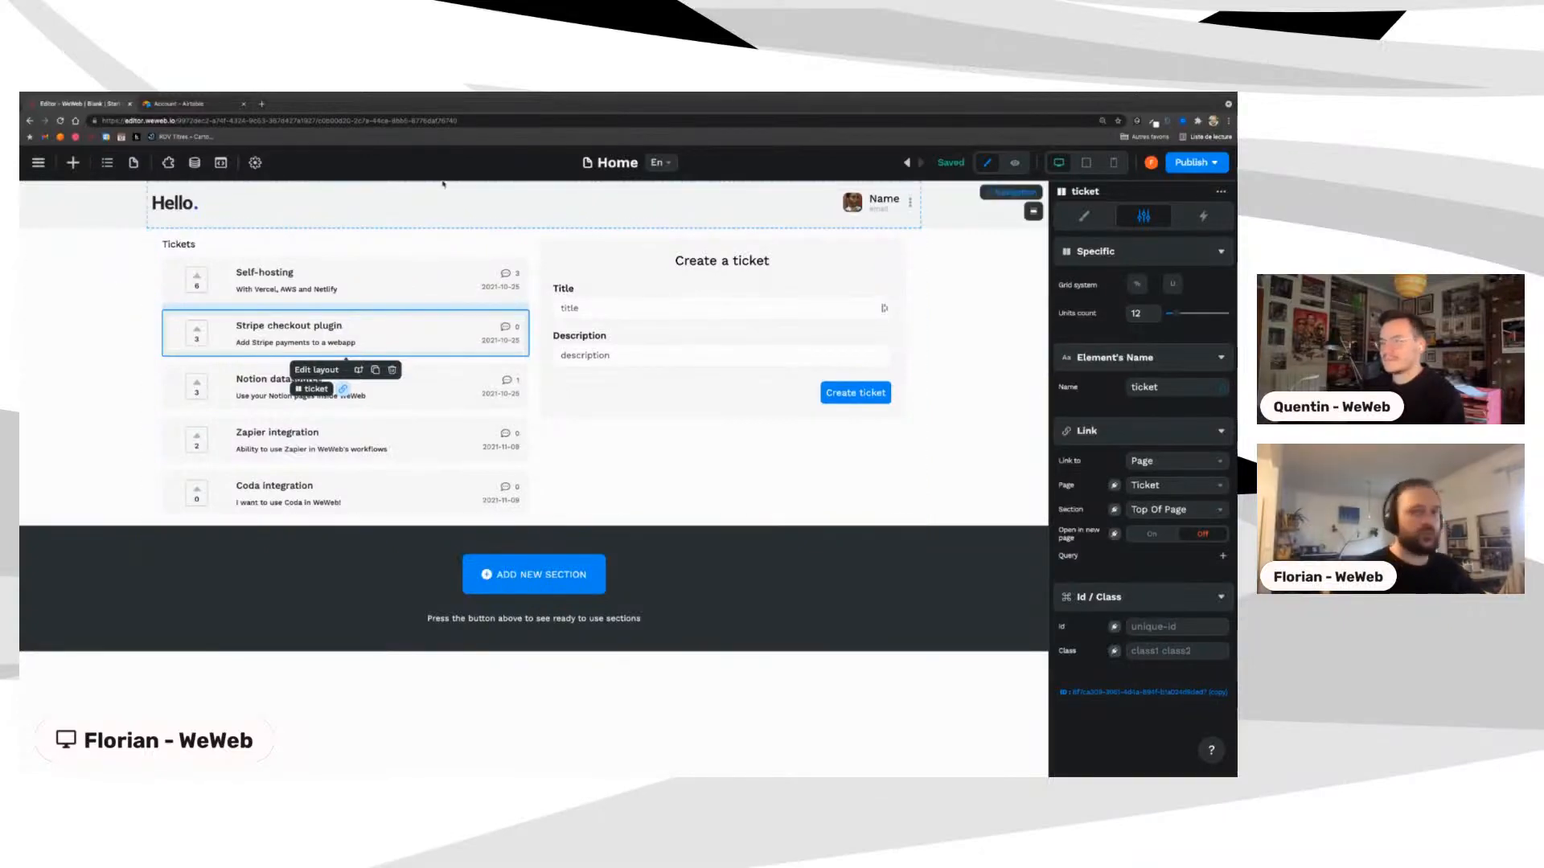
Step: After glancing at the project's pages, select the Self-hosting ticket item in the list
{"action": "left_click", "coordinate": [213, 328]}
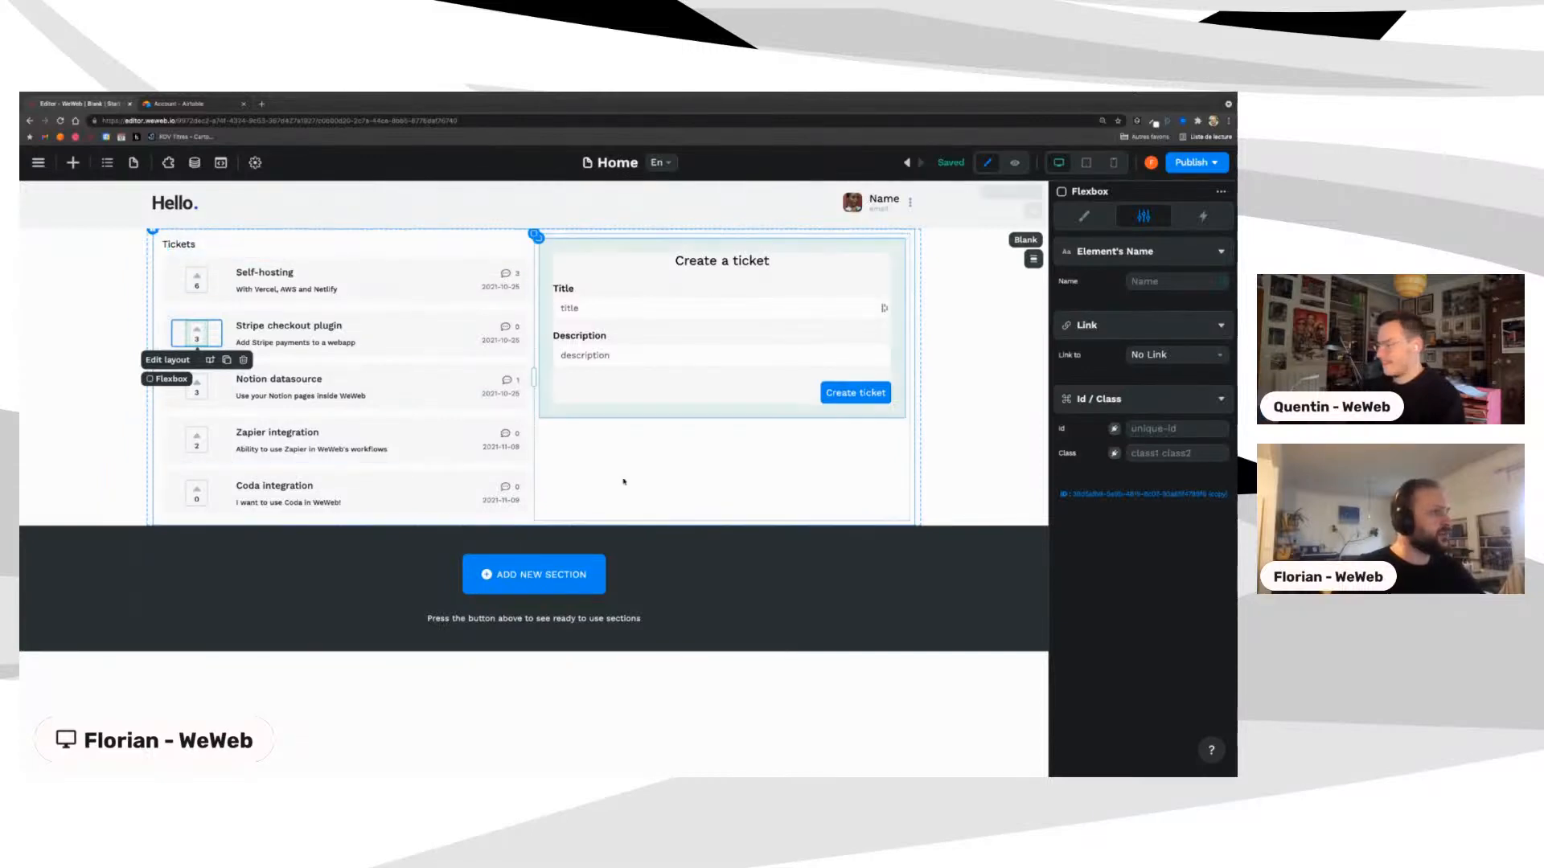
{"action": "left_click", "coordinate": [134, 162]}
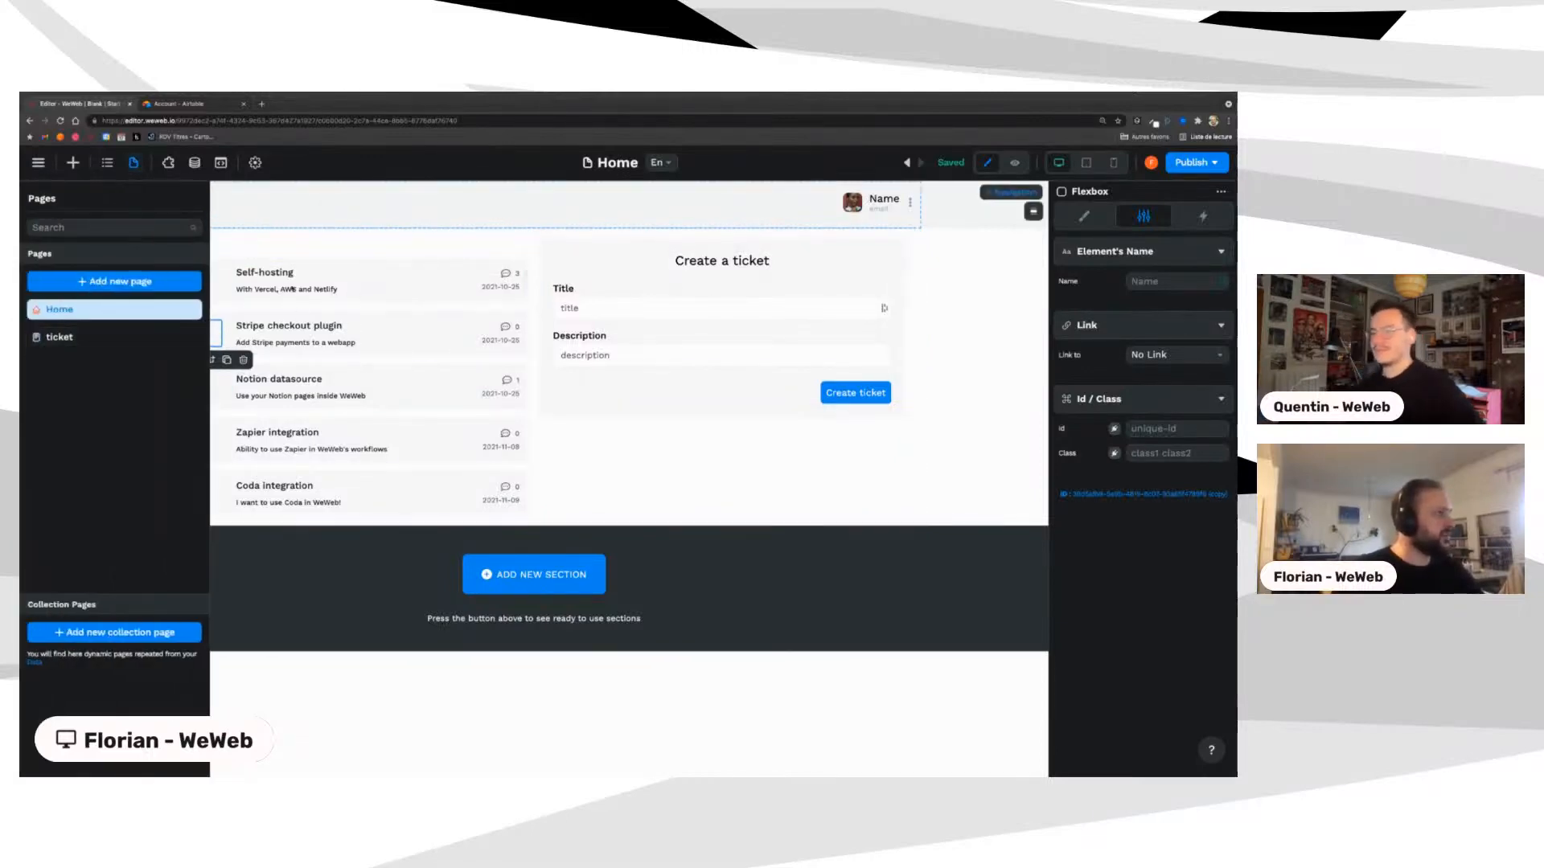
{"action": "left_click", "coordinate": [331, 309]}
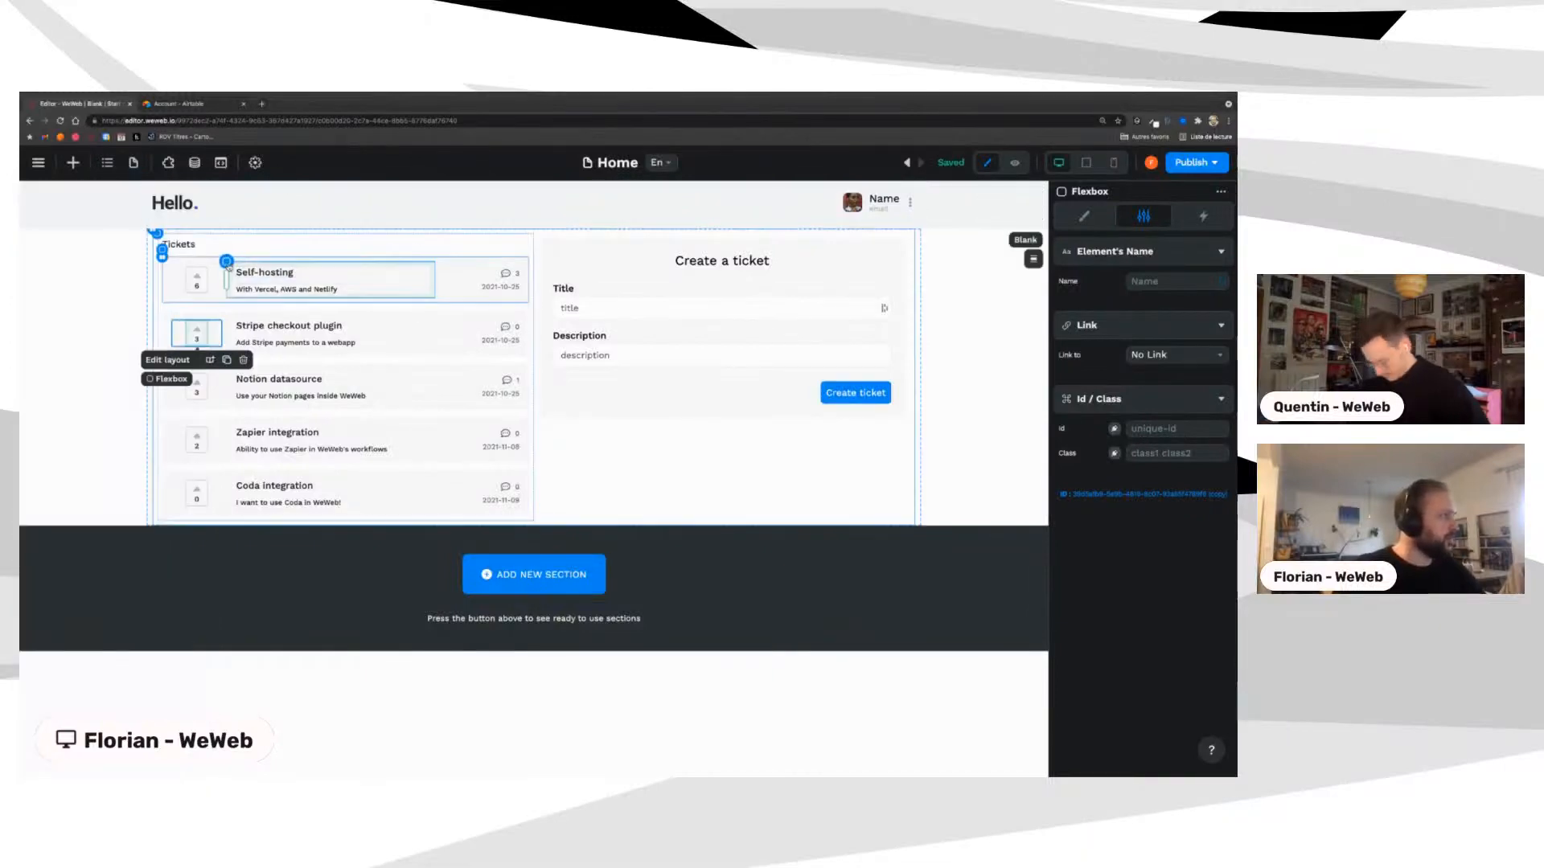
{"action": "left_click", "coordinate": [228, 265]}
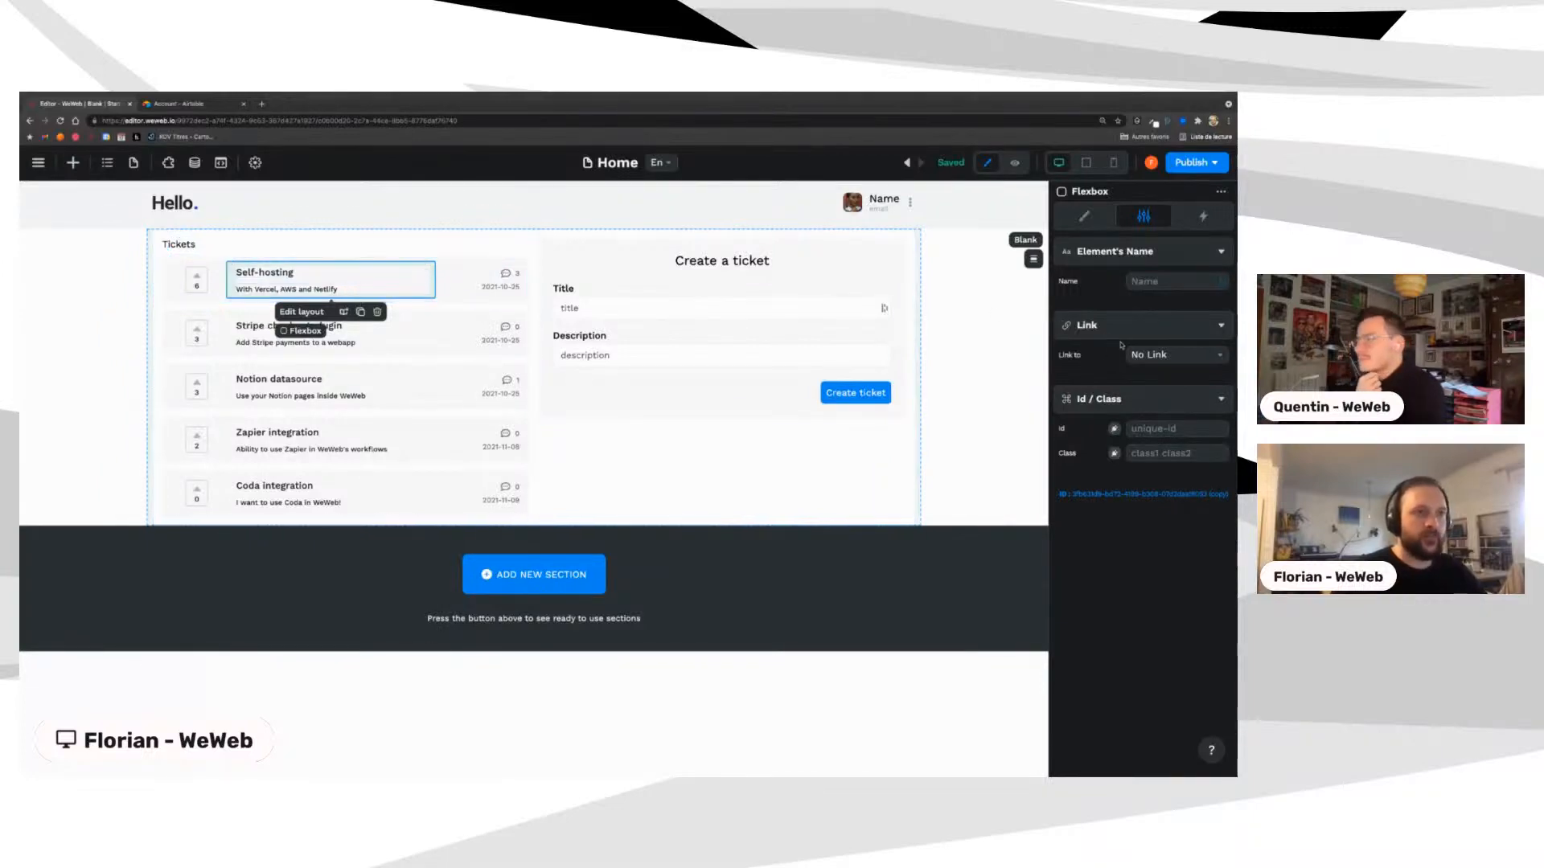
Step: Link the ticket item to the Ticket page
{"action": "left_click", "coordinate": [1170, 355]}
{"action": "left_click", "coordinate": [1148, 397]}
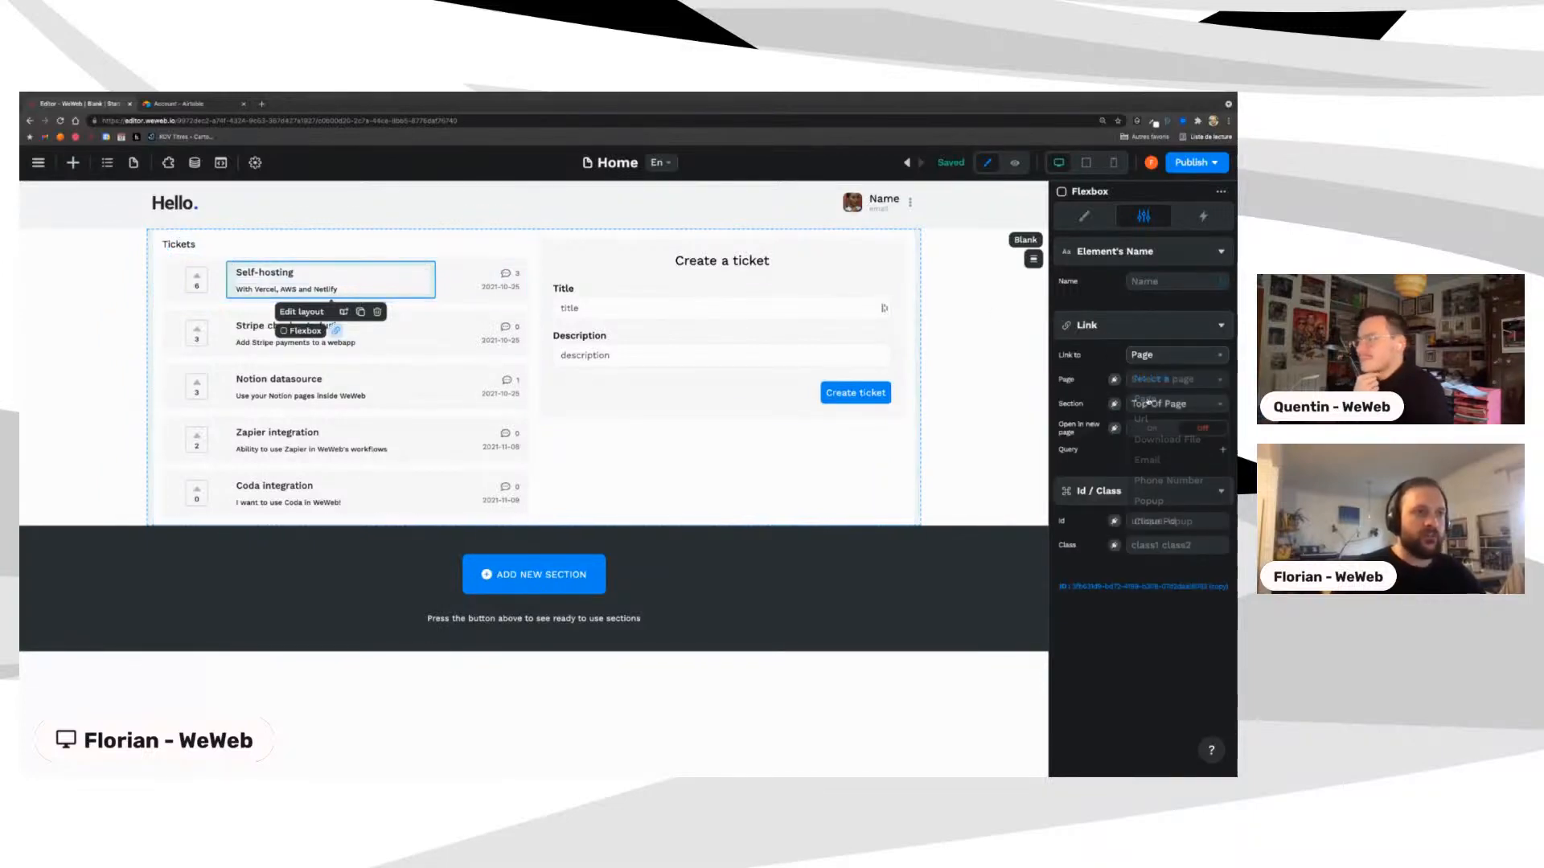
{"action": "left_click", "coordinate": [1161, 380]}
{"action": "left_click", "coordinate": [1148, 423]}
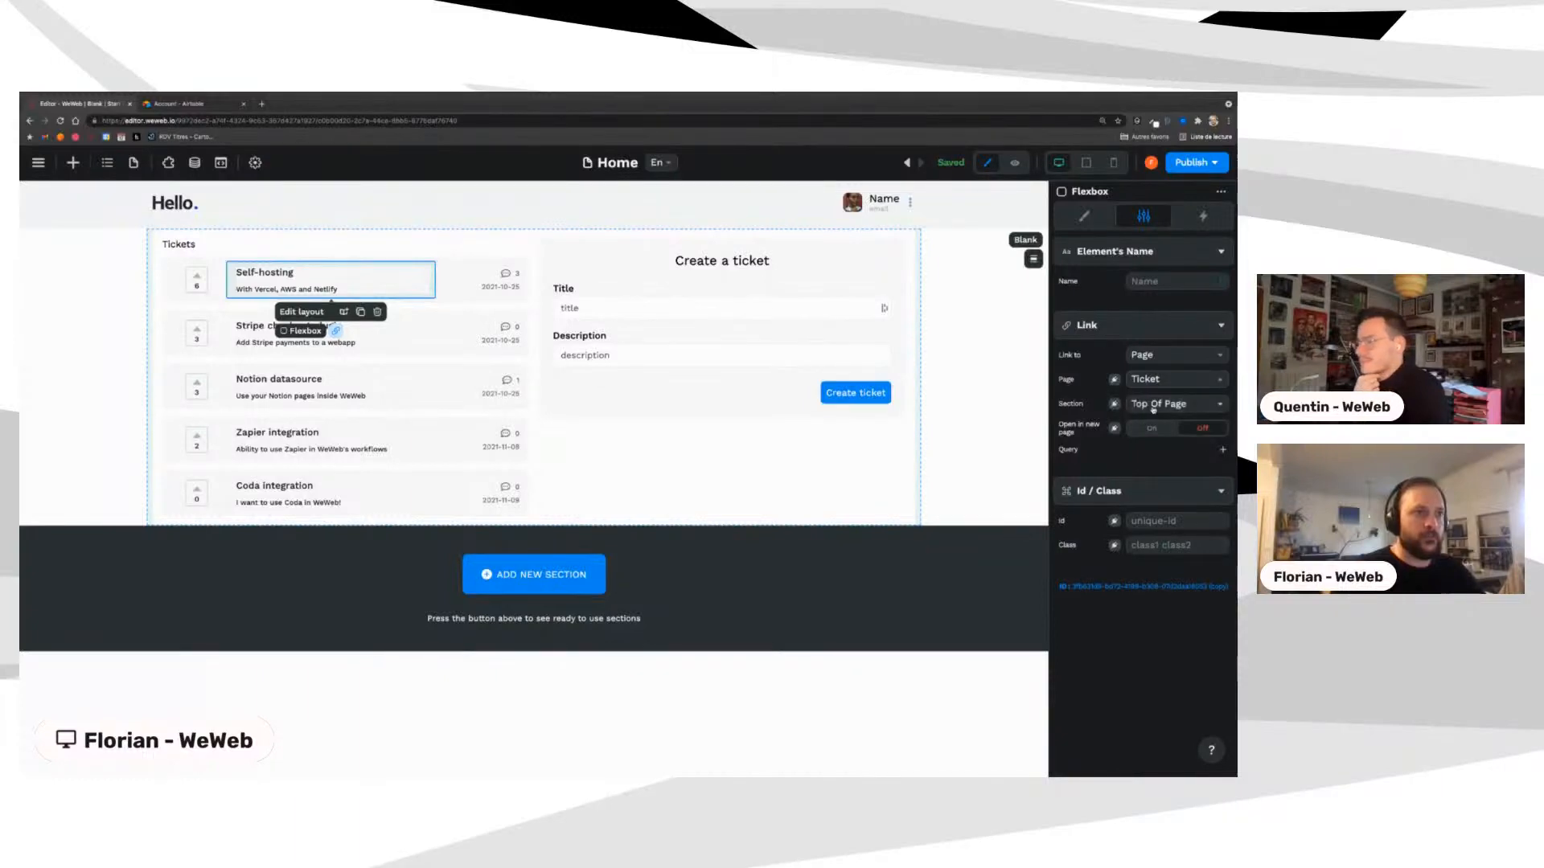
Step: Add a 'ticket' query parameter bound to the ticket's id, then switch to preview
{"action": "left_click", "coordinate": [1224, 453]}
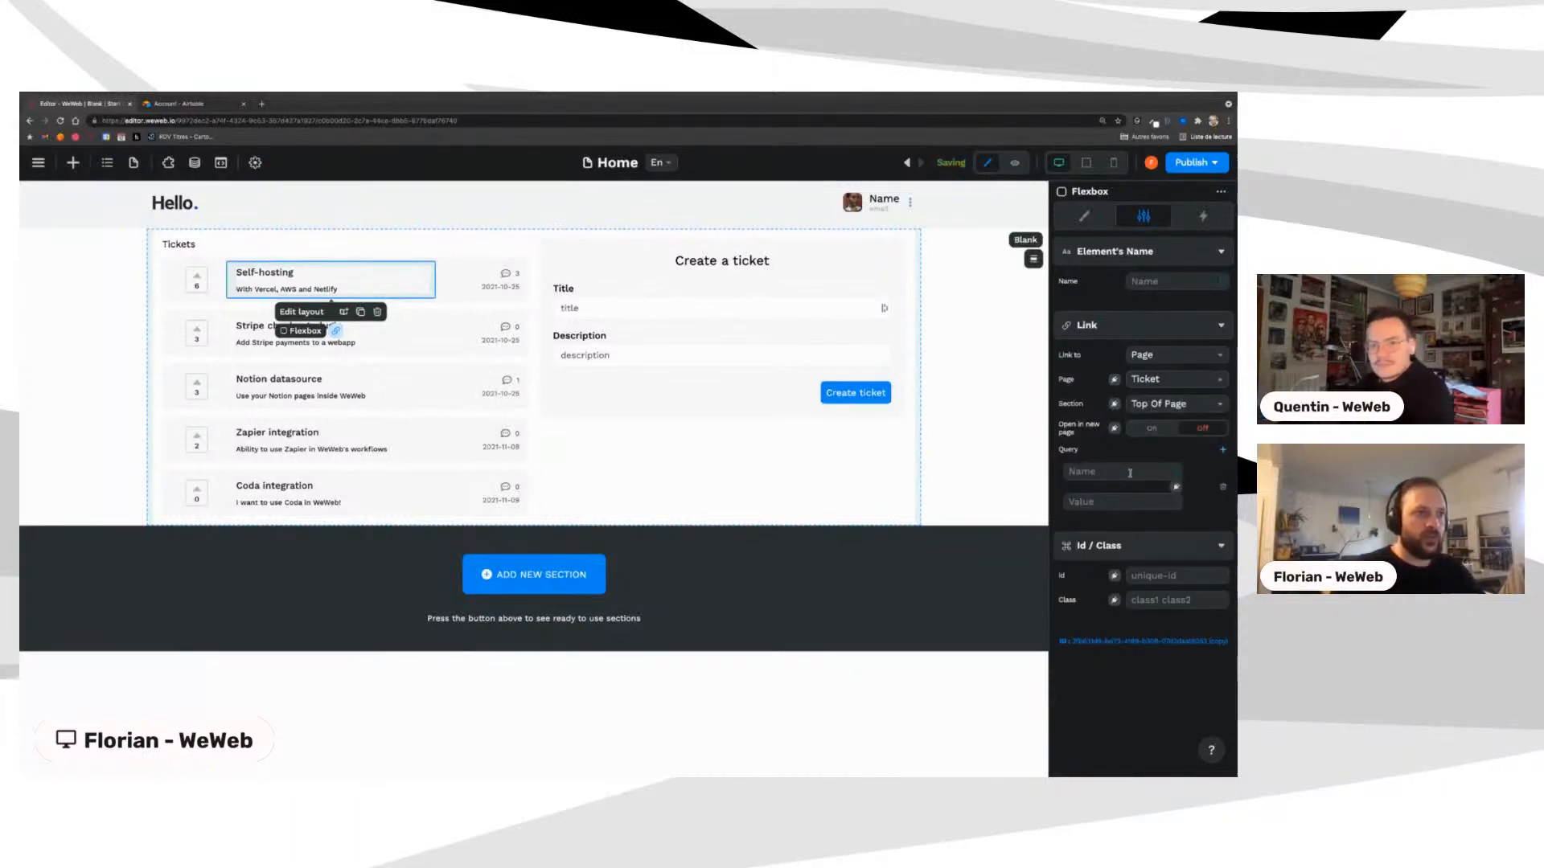
{"action": "left_click", "coordinate": [1128, 473]}
{"action": "type", "text": "ticket"}
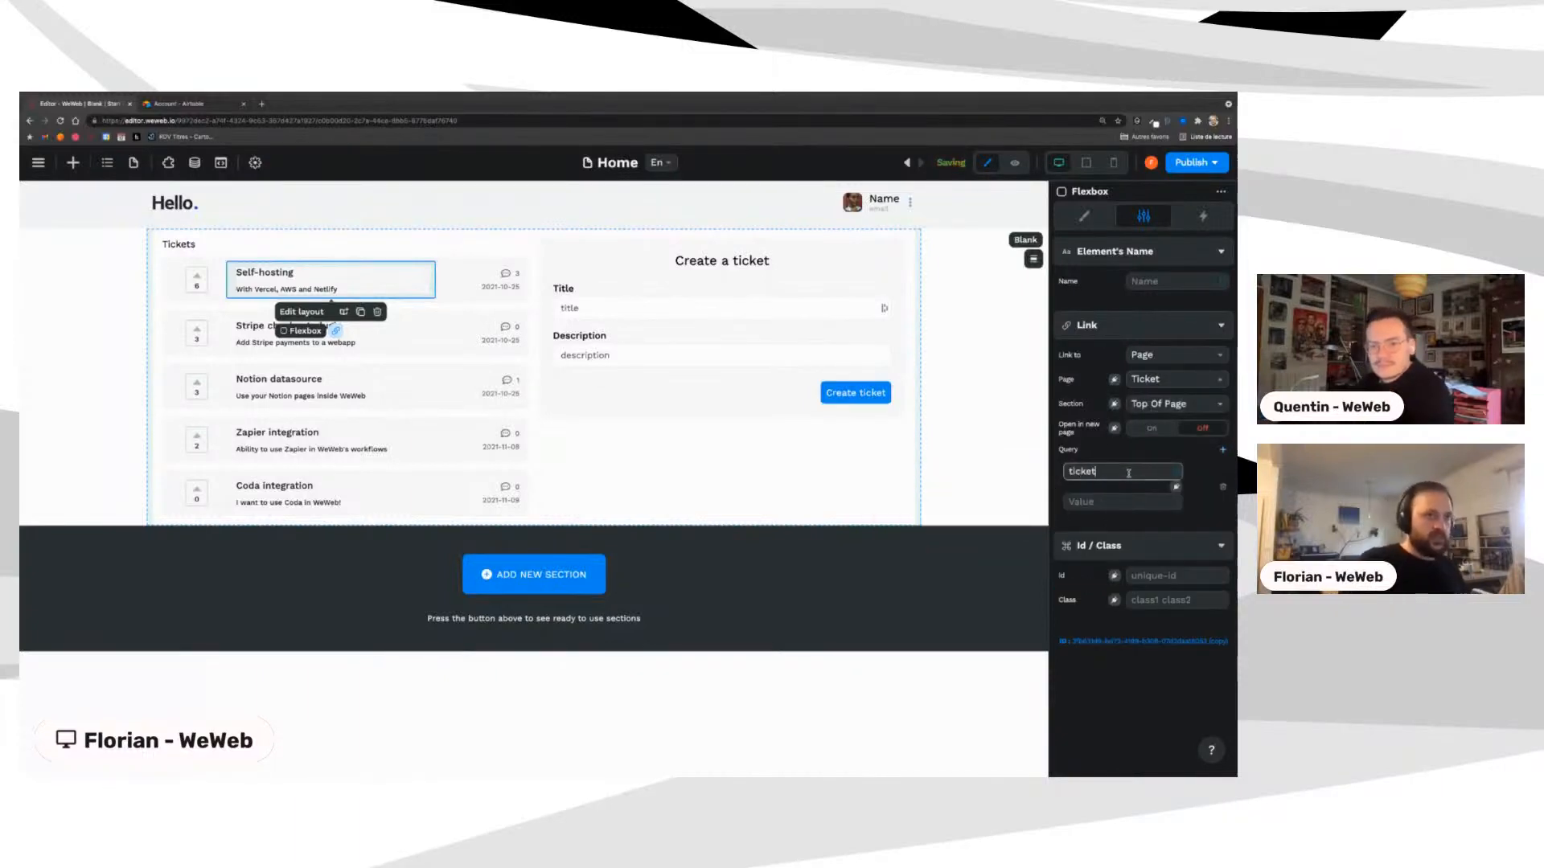
{"action": "key", "text": "Tab"}
{"action": "left_click", "coordinate": [1176, 488]}
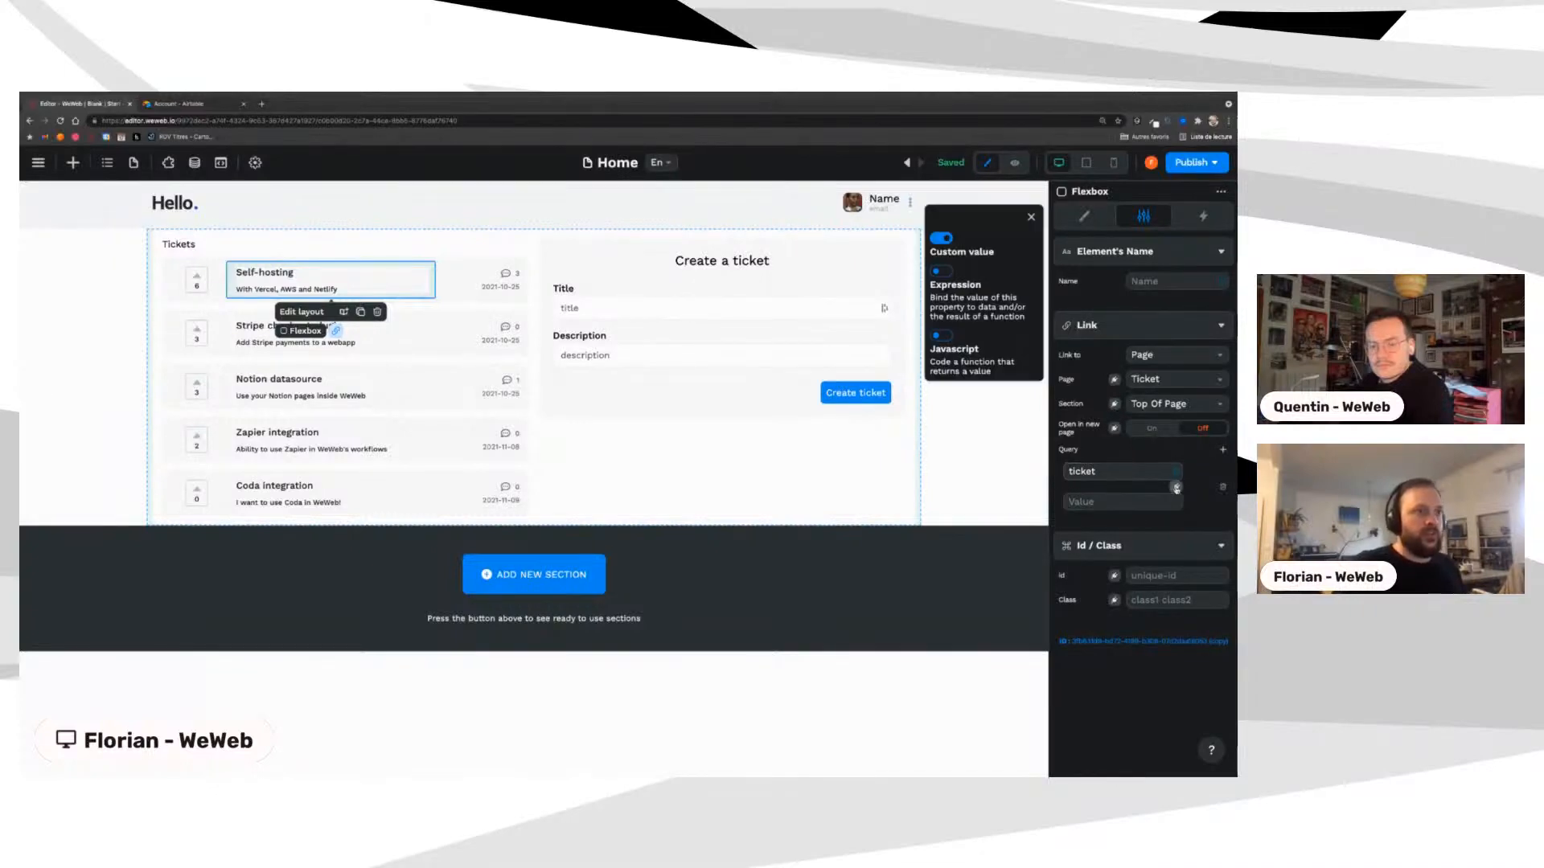
{"action": "left_click", "coordinate": [940, 274]}
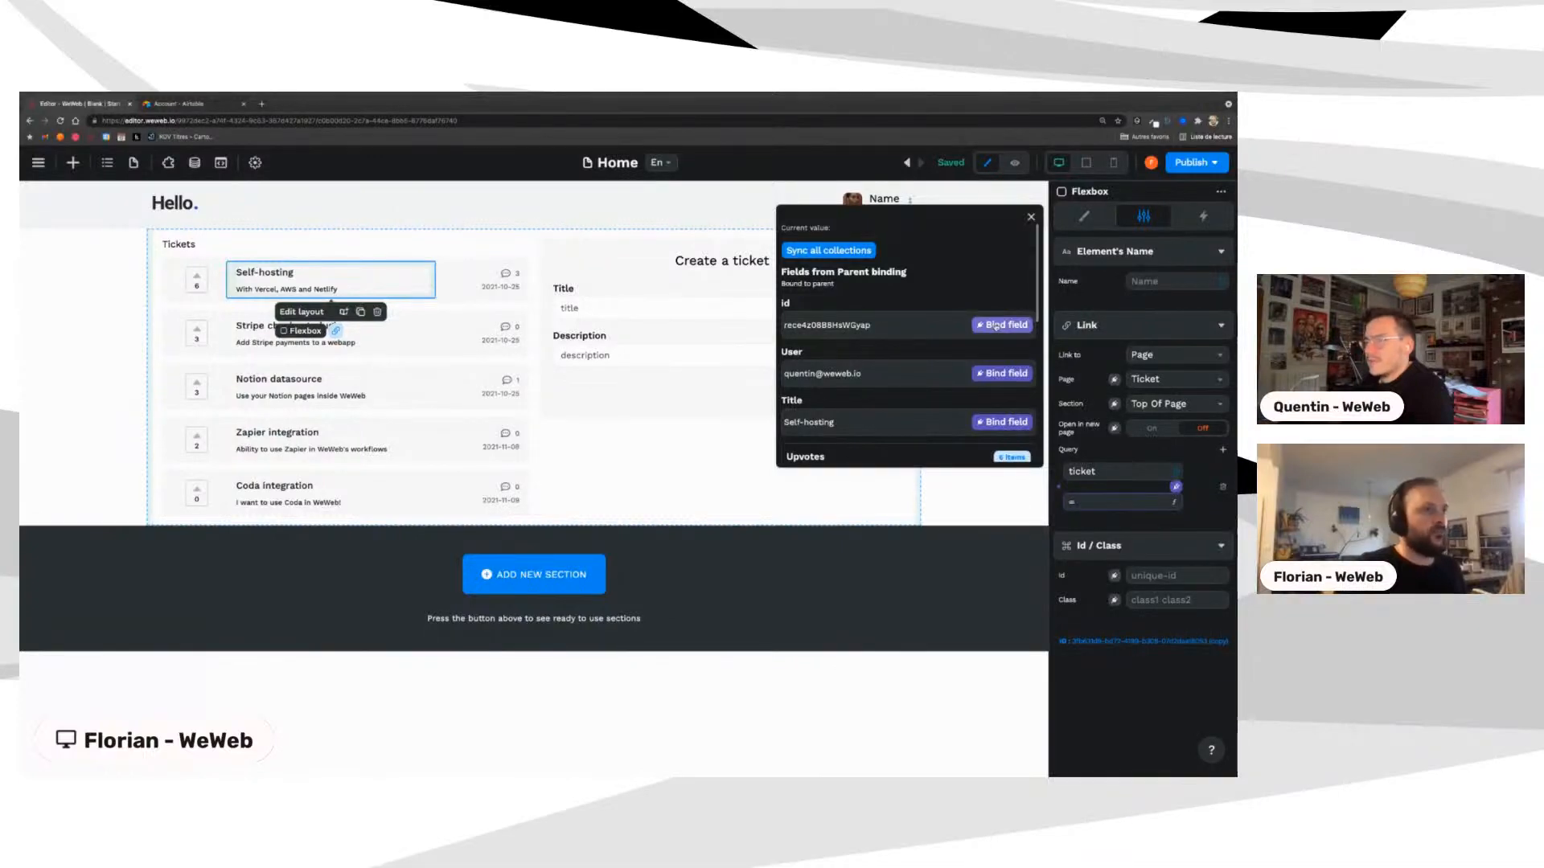
{"action": "left_click", "coordinate": [996, 326]}
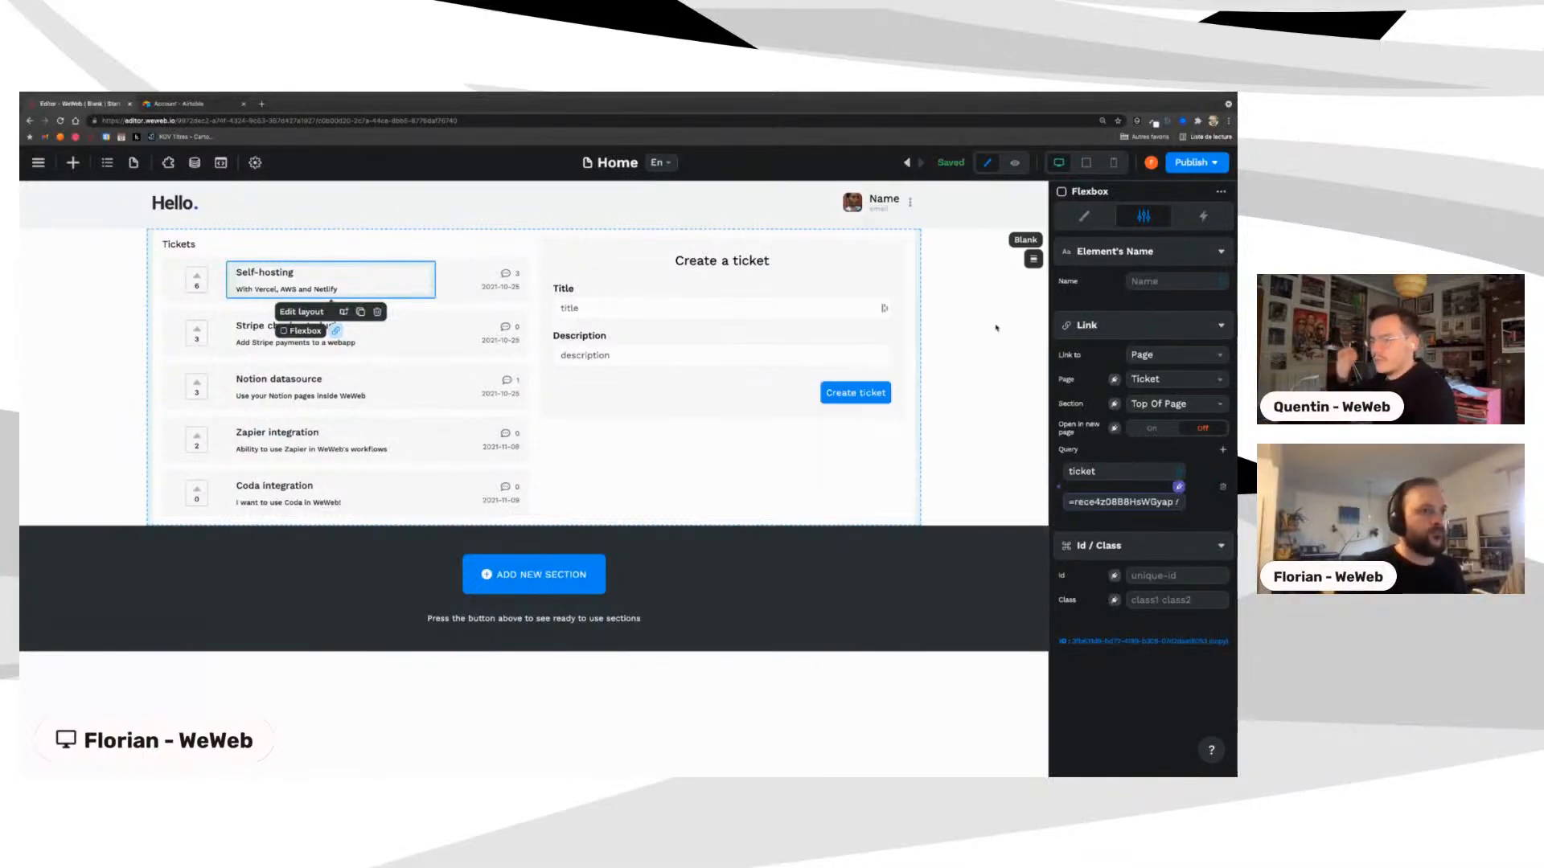
{"action": "left_click", "coordinate": [1014, 164]}
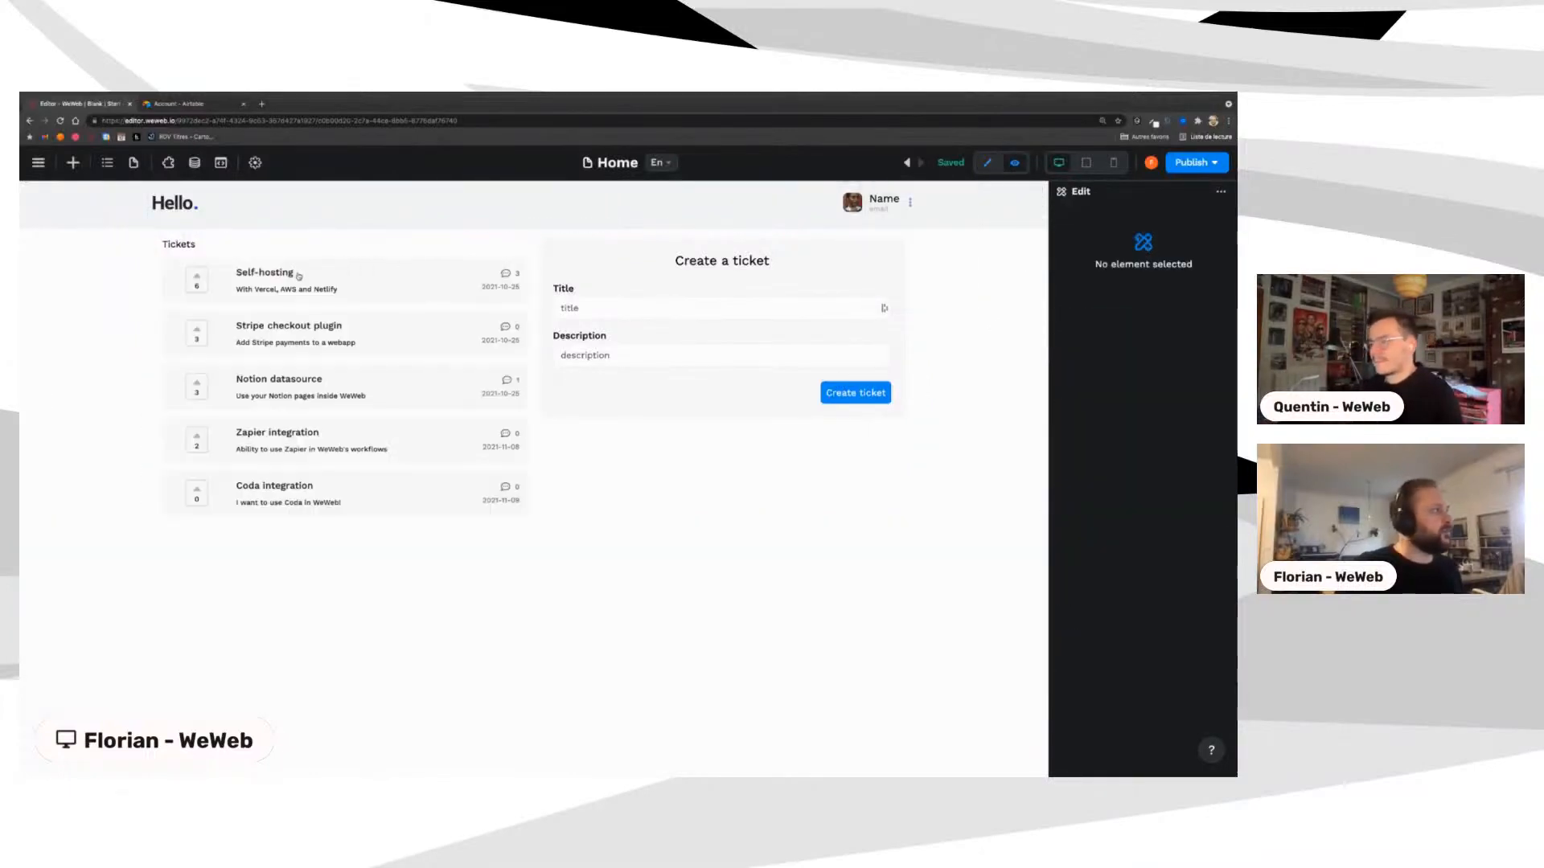
Step: Open the Self-hosting ticket's page and highlight the ticket= id in the page address
{"action": "left_click", "coordinate": [291, 274]}
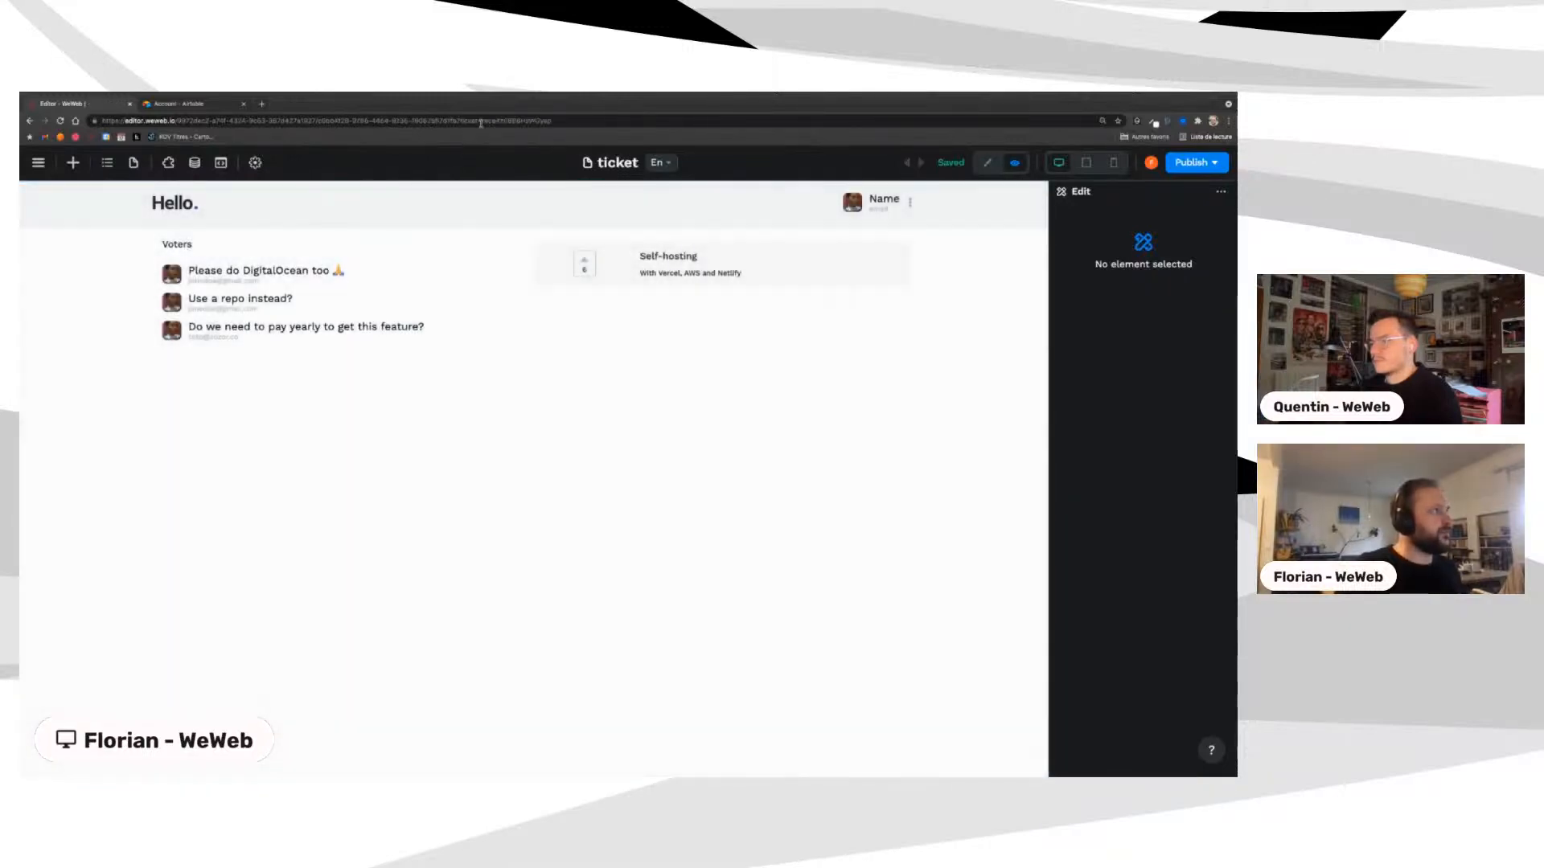
{"action": "left_click", "coordinate": [481, 123]}
{"action": "left_click_drag", "start_coordinate": [460, 121], "coordinate": [552, 120]}
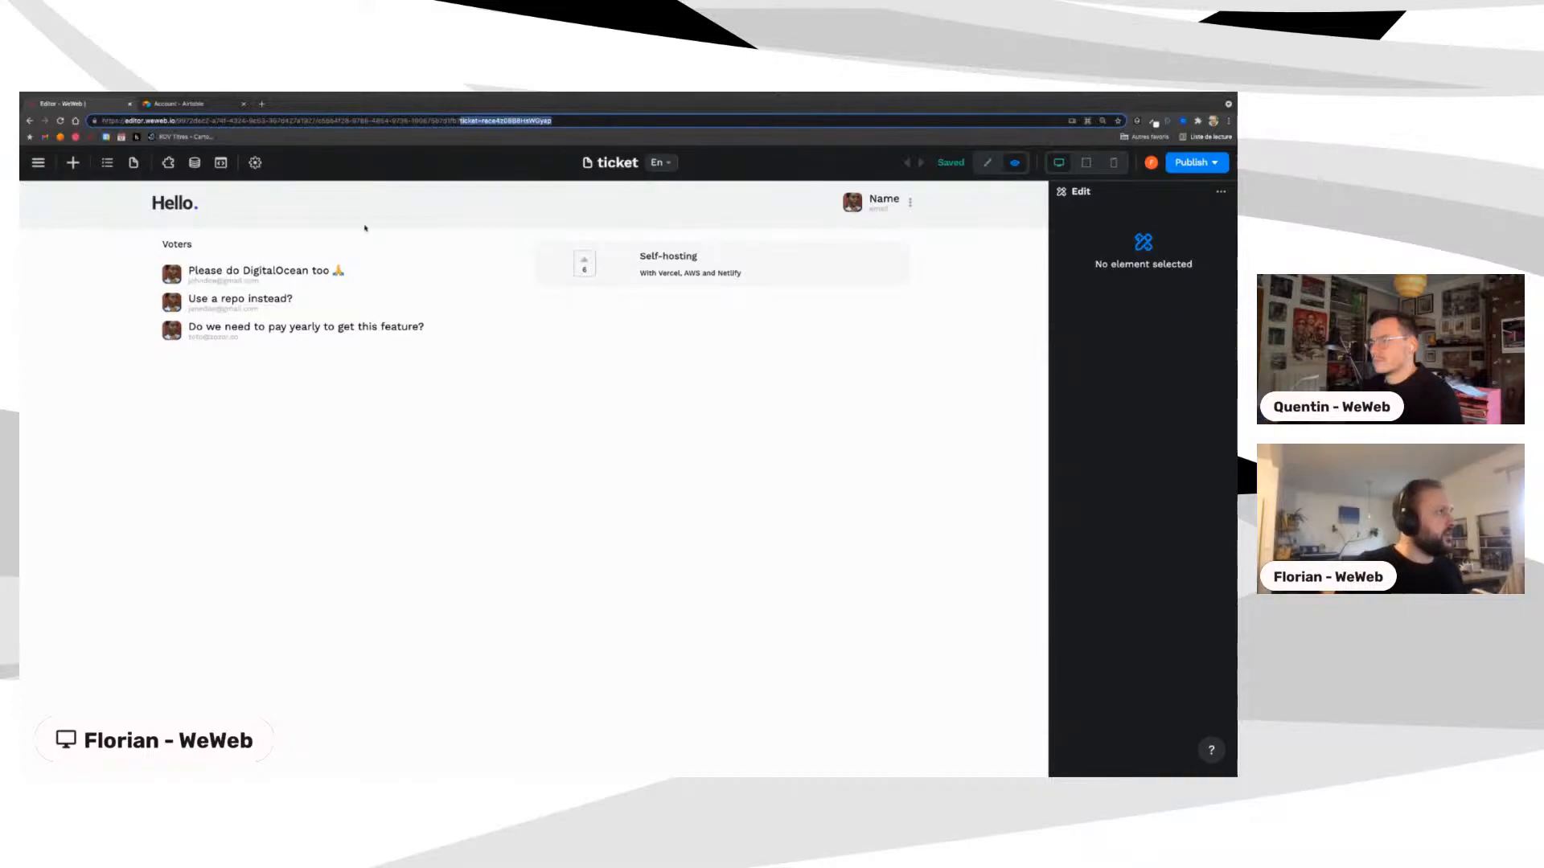
{"action": "left_click", "coordinate": [128, 298]}
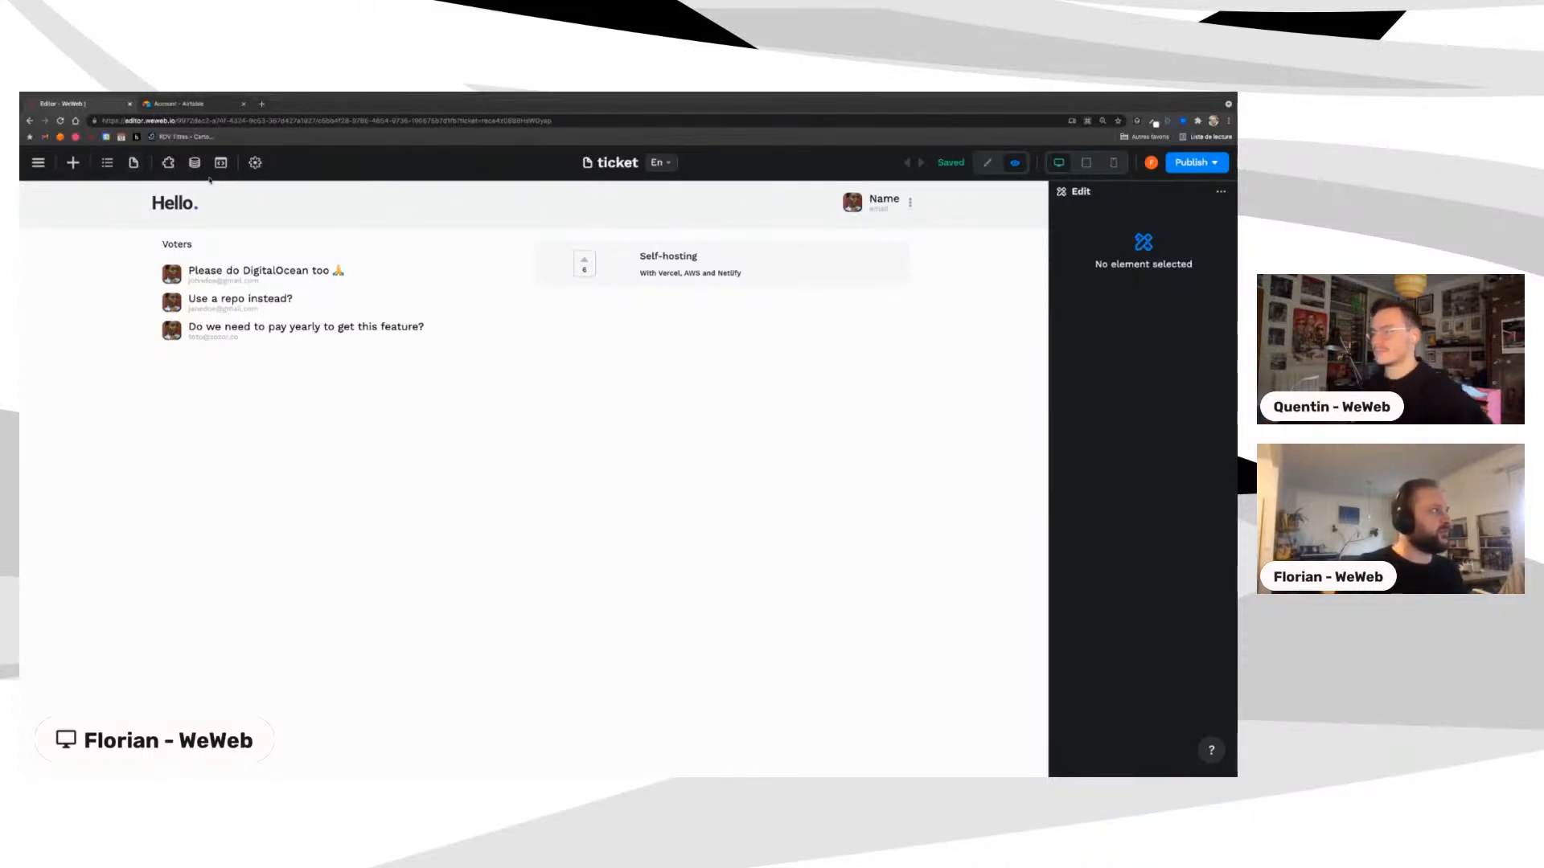
{"action": "left_click", "coordinate": [72, 162]}
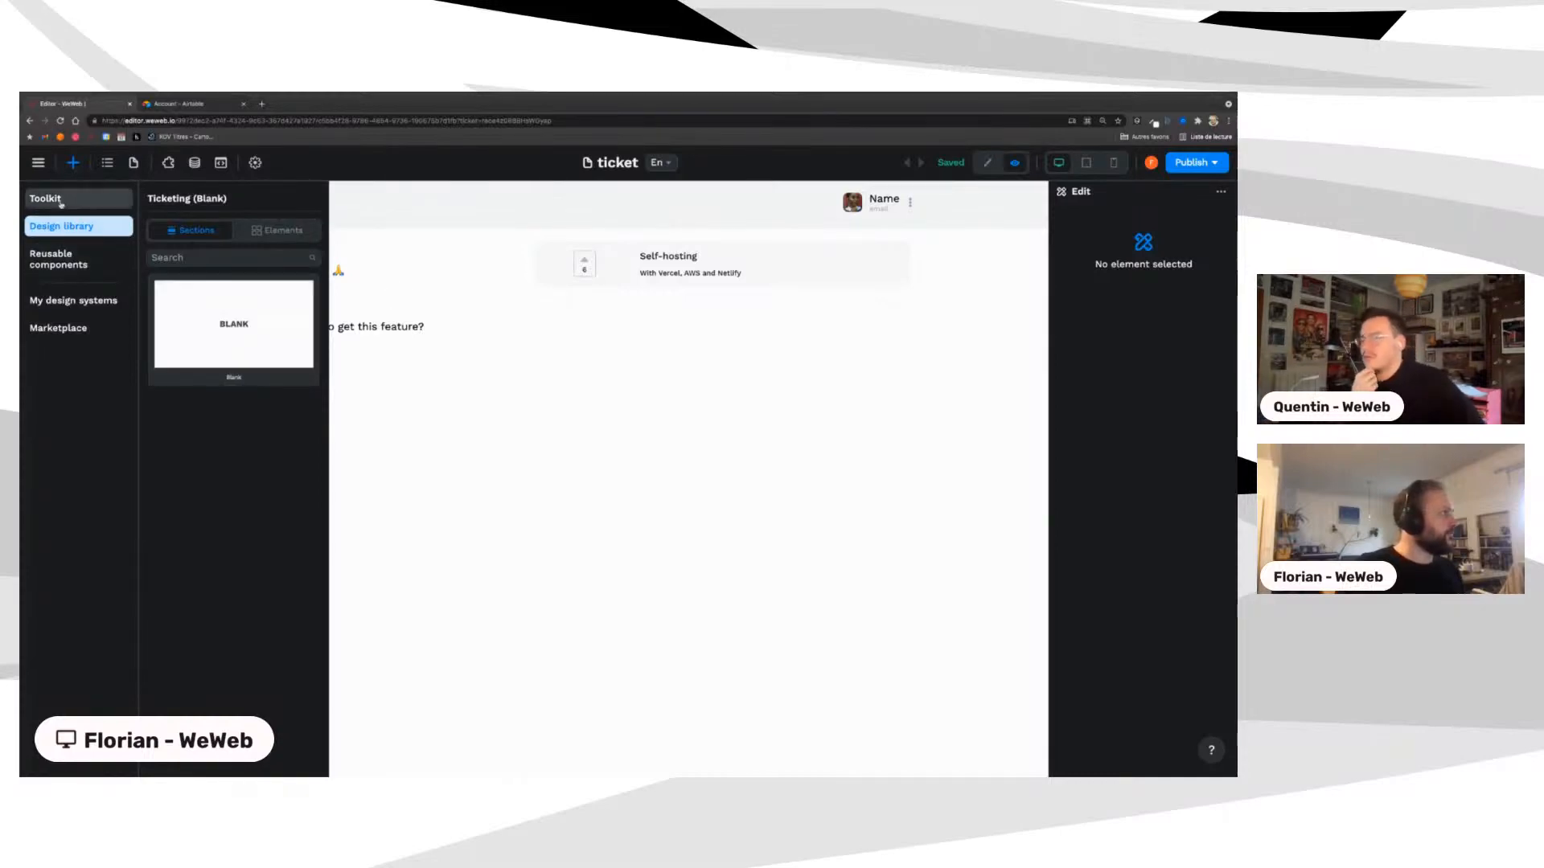
Step: In edit mode, link the Hello. logo to the Home page, then click it in preview
{"action": "left_click", "coordinate": [375, 303]}
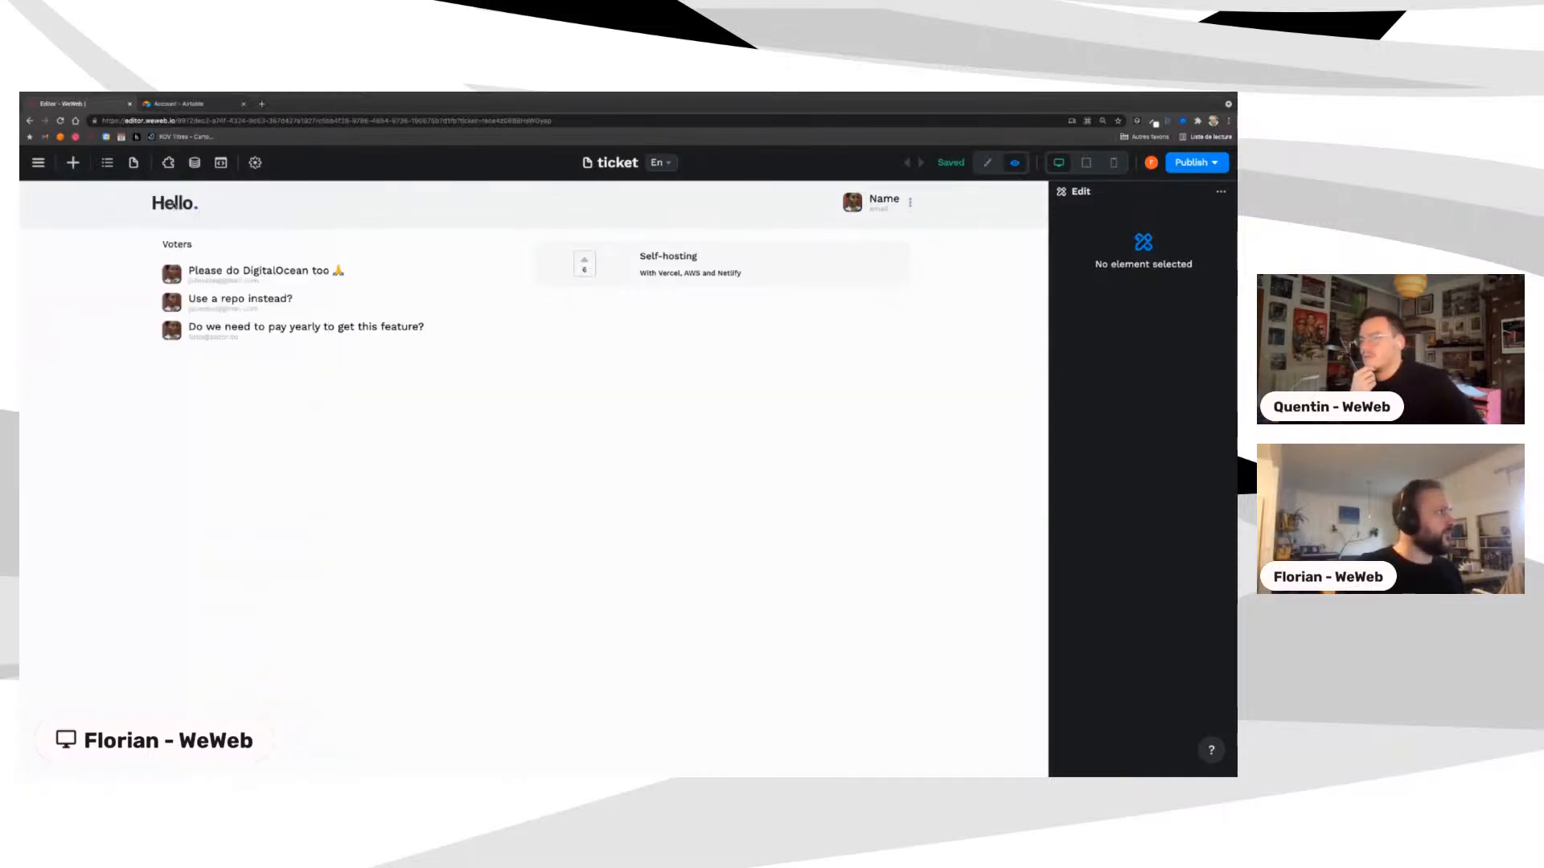
{"action": "left_click", "coordinate": [988, 163]}
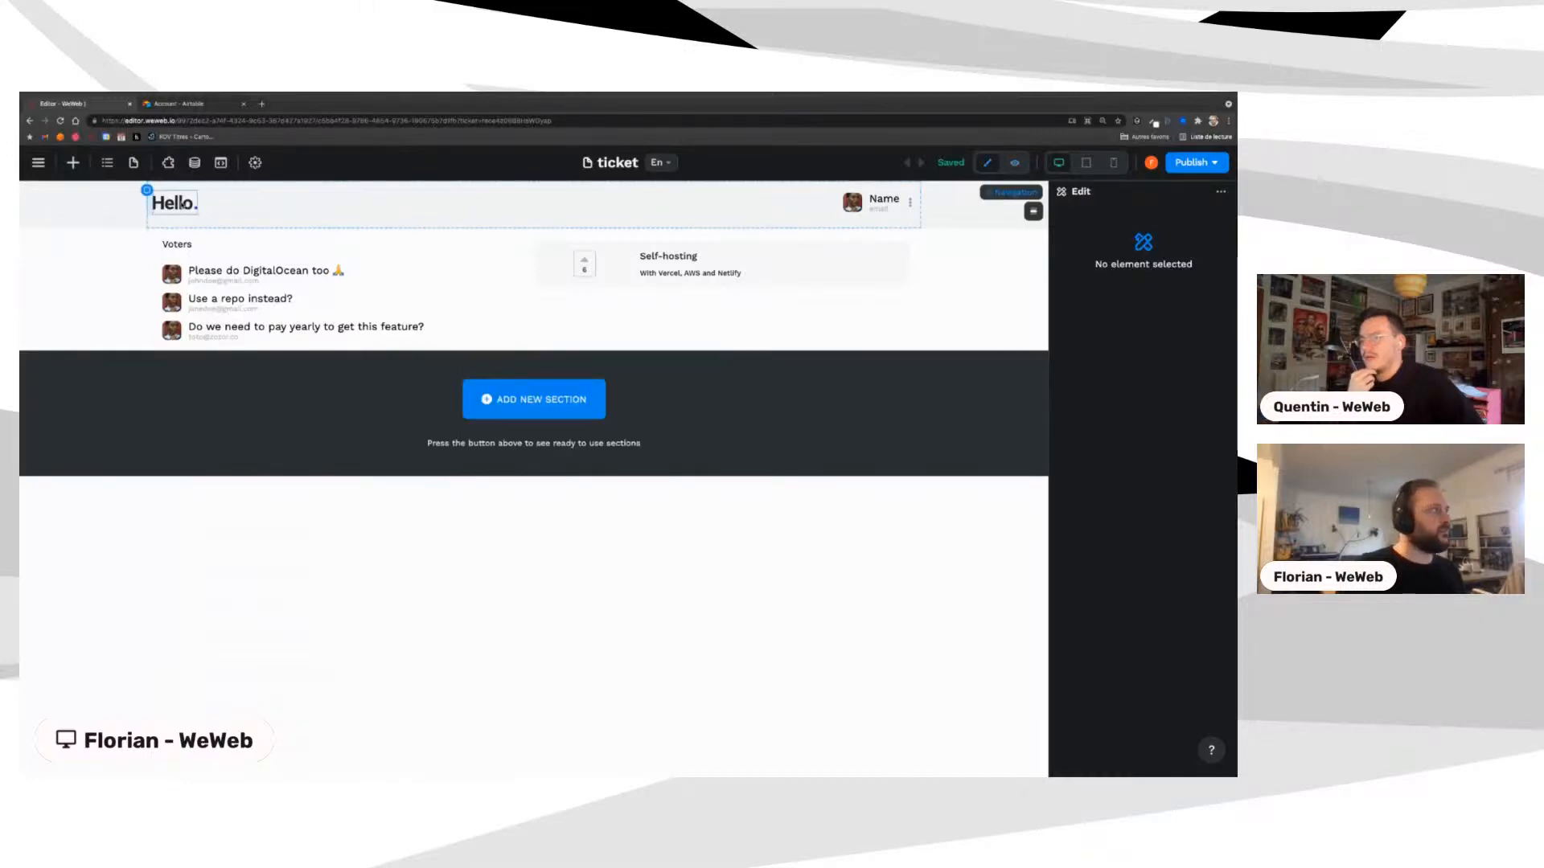
{"action": "left_click", "coordinate": [183, 203]}
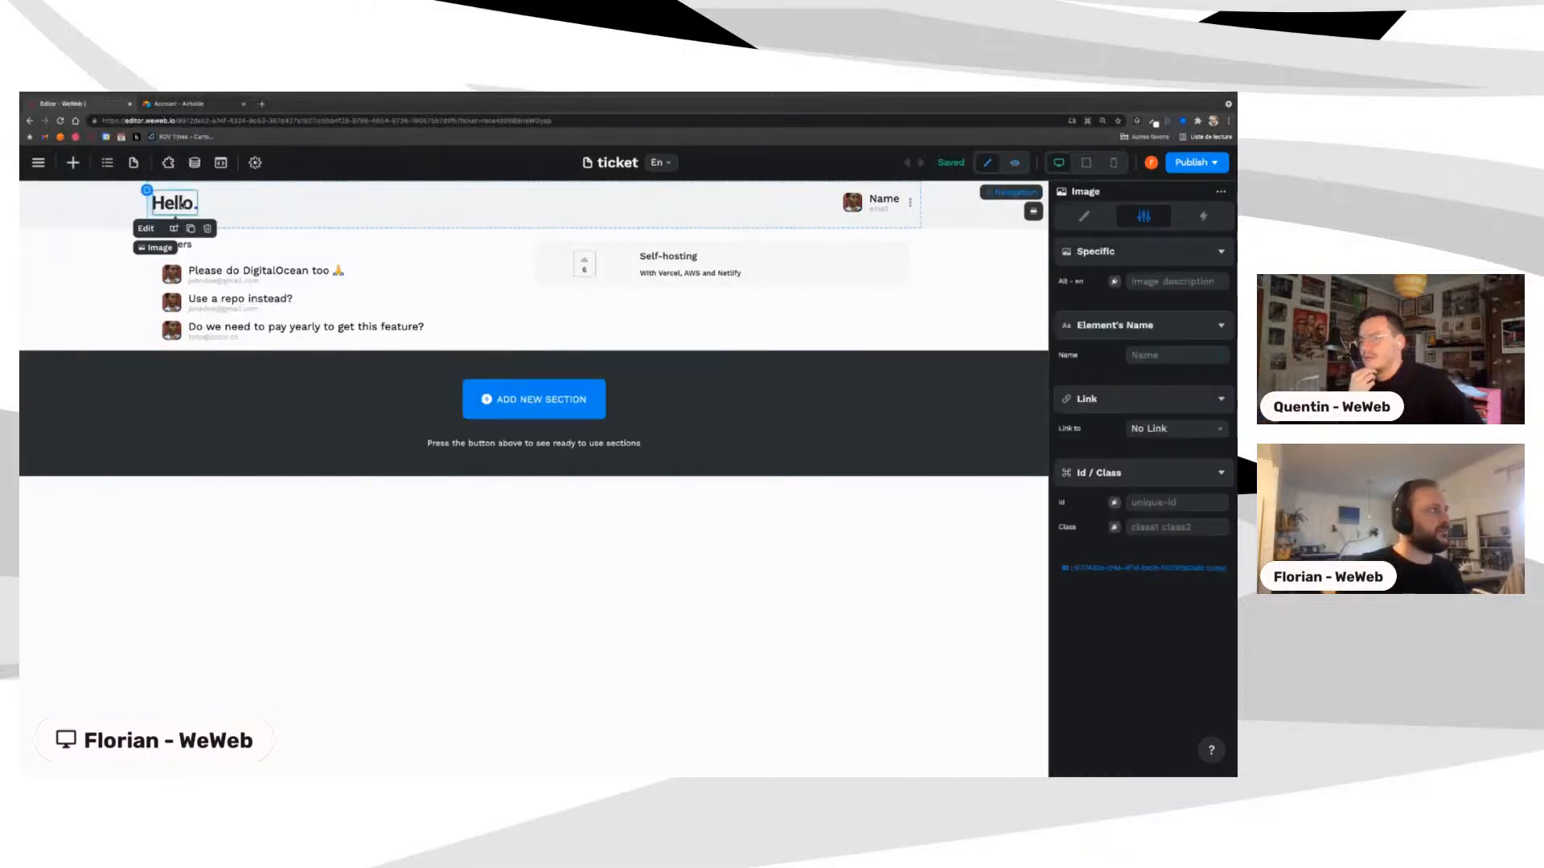
{"action": "left_click", "coordinate": [1165, 435]}
{"action": "left_click", "coordinate": [1148, 471]}
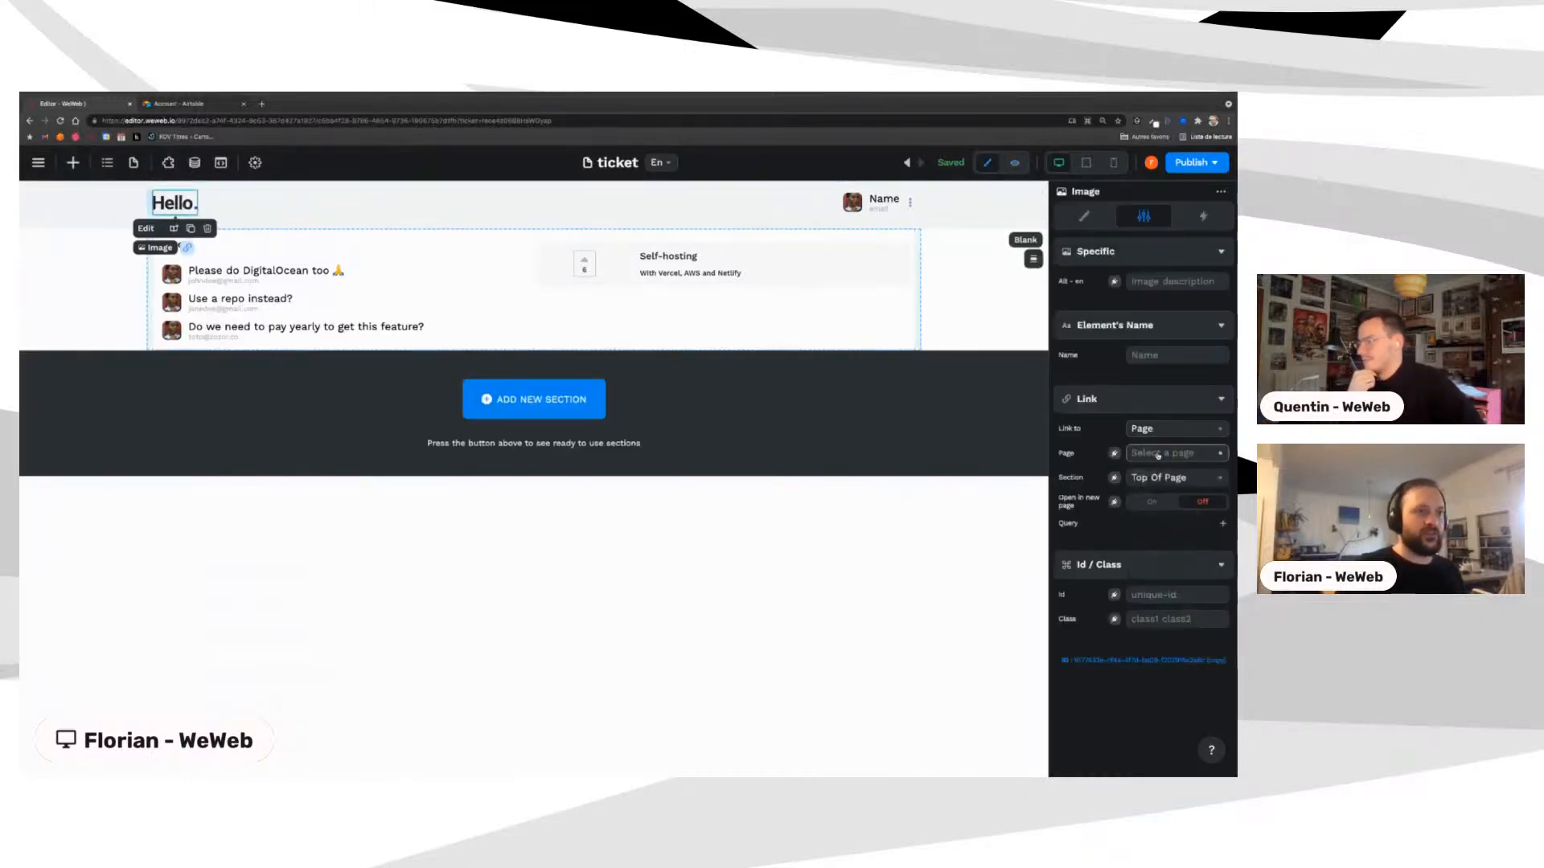
{"action": "left_click", "coordinate": [1158, 455]}
{"action": "left_click", "coordinate": [1150, 479]}
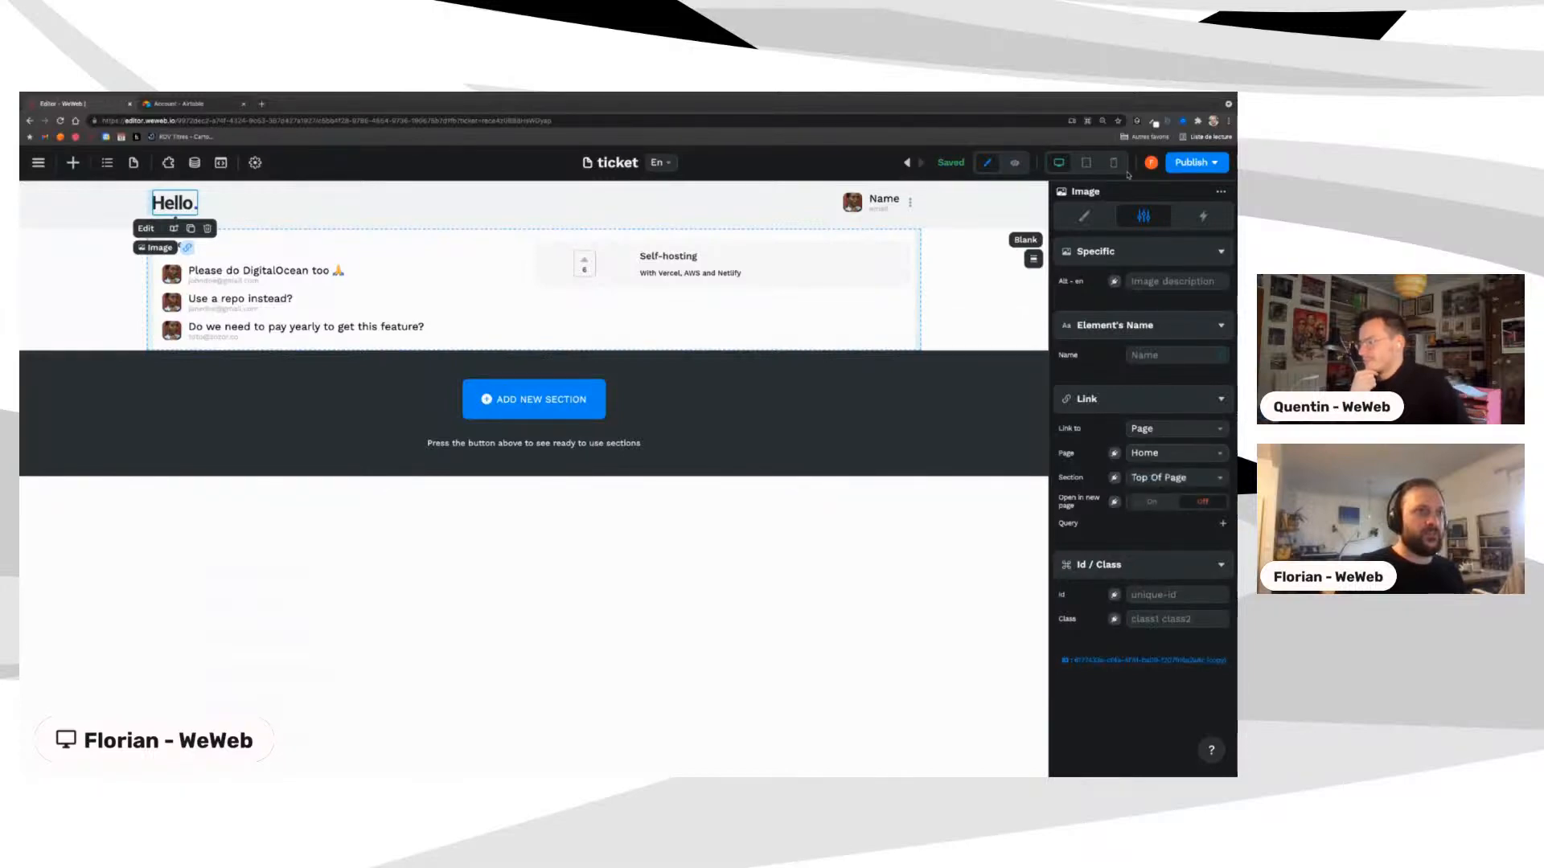
{"action": "left_click", "coordinate": [1015, 162]}
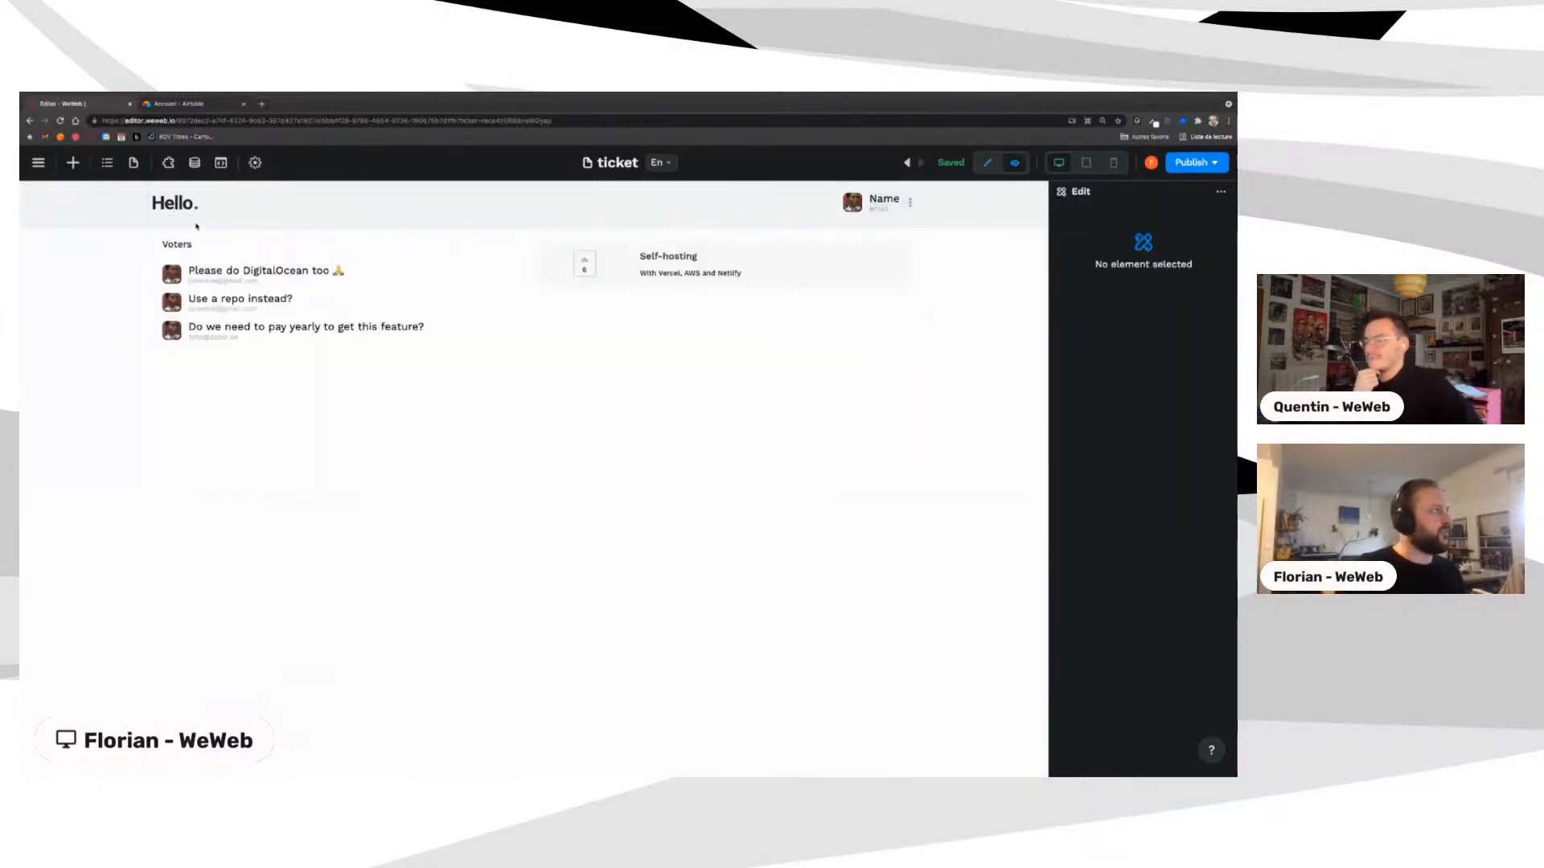
{"action": "left_click", "coordinate": [176, 207]}
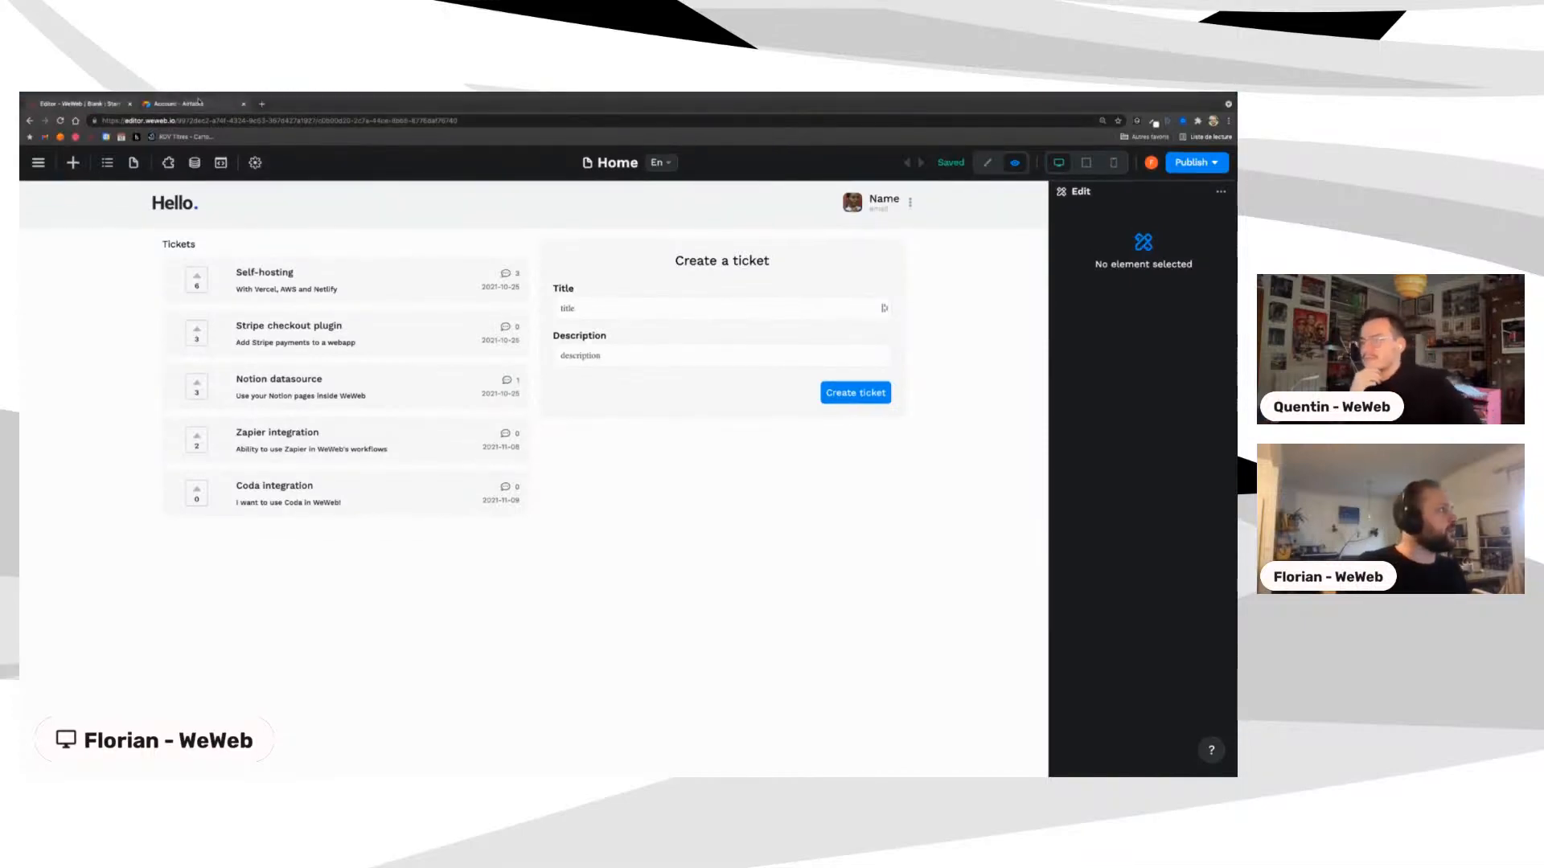
Step: Replace the old Airtable tab with a fresh tab on the Airtable site
{"action": "left_click", "coordinate": [244, 105]}
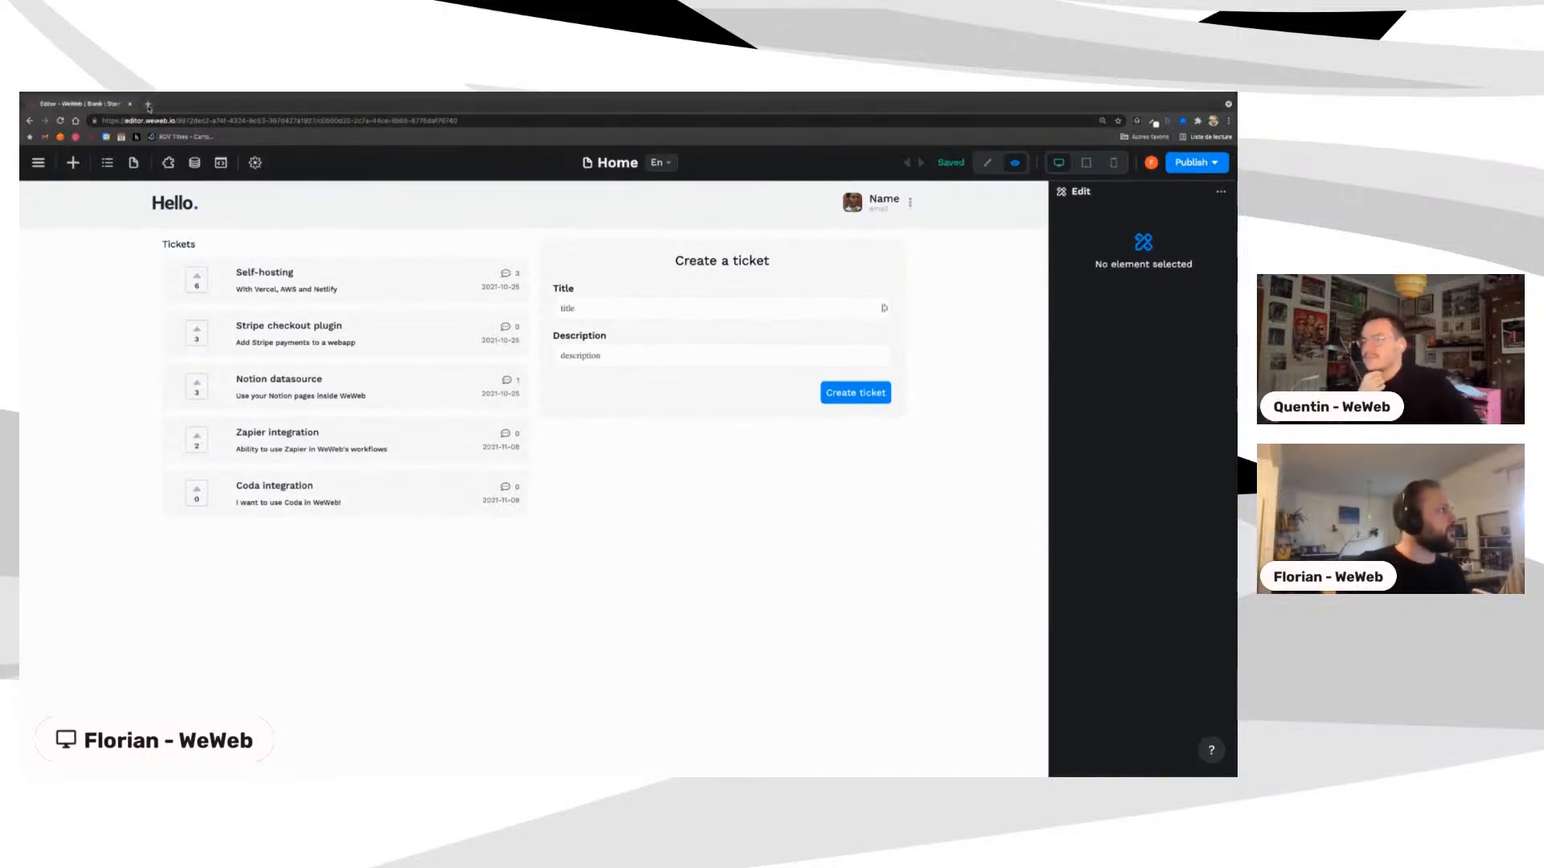
{"action": "left_click", "coordinate": [148, 105]}
{"action": "type", "text": "airtable.com"}
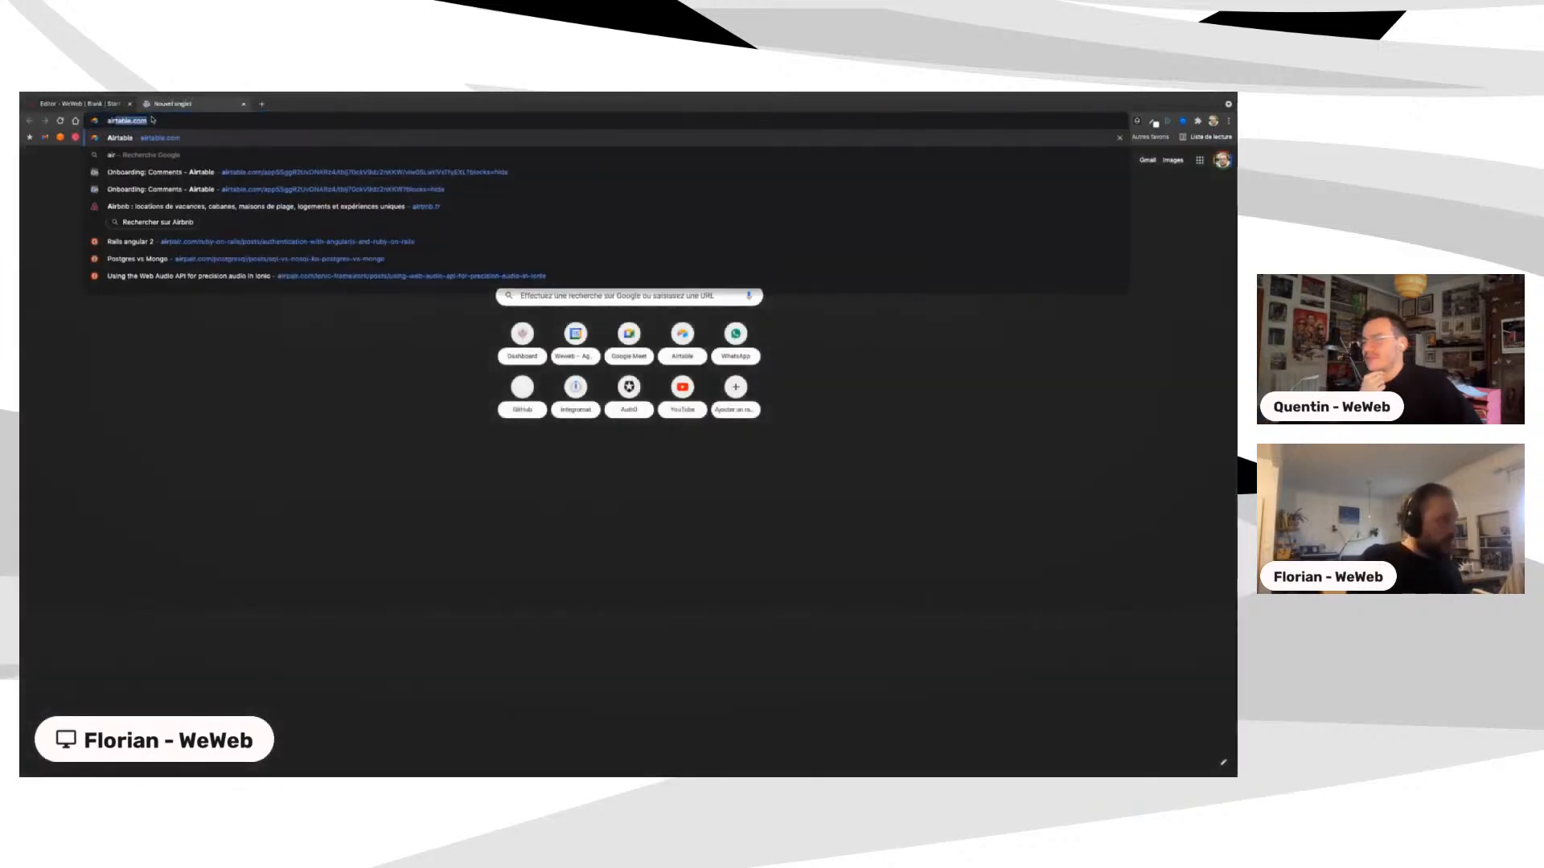
{"action": "key", "text": "Return"}
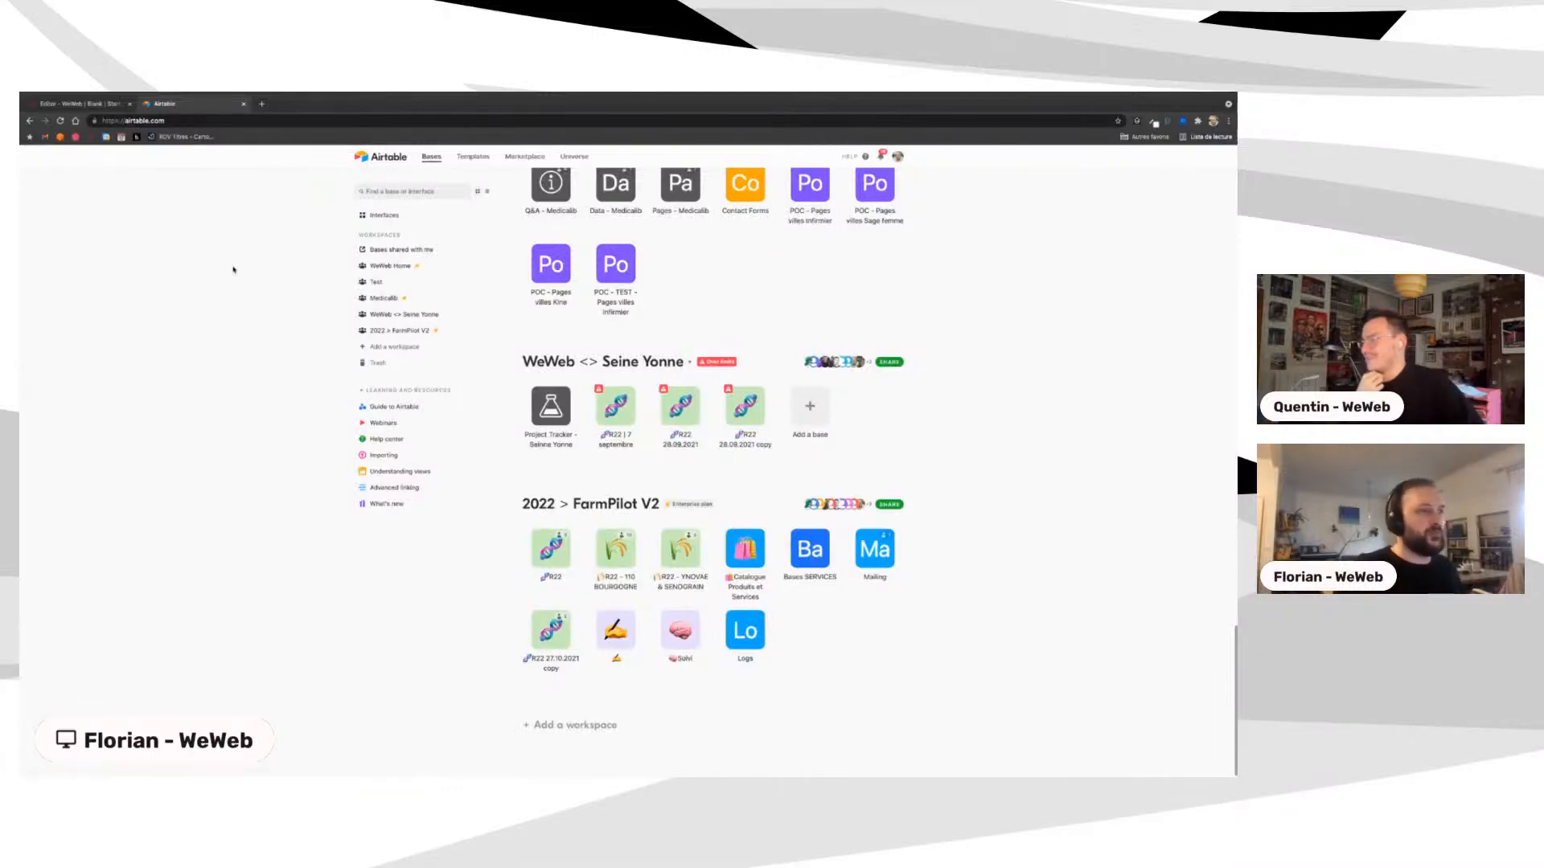
{"action": "scroll", "coordinate": [620, 359], "scroll_direction": "up", "scroll_amount": 15}
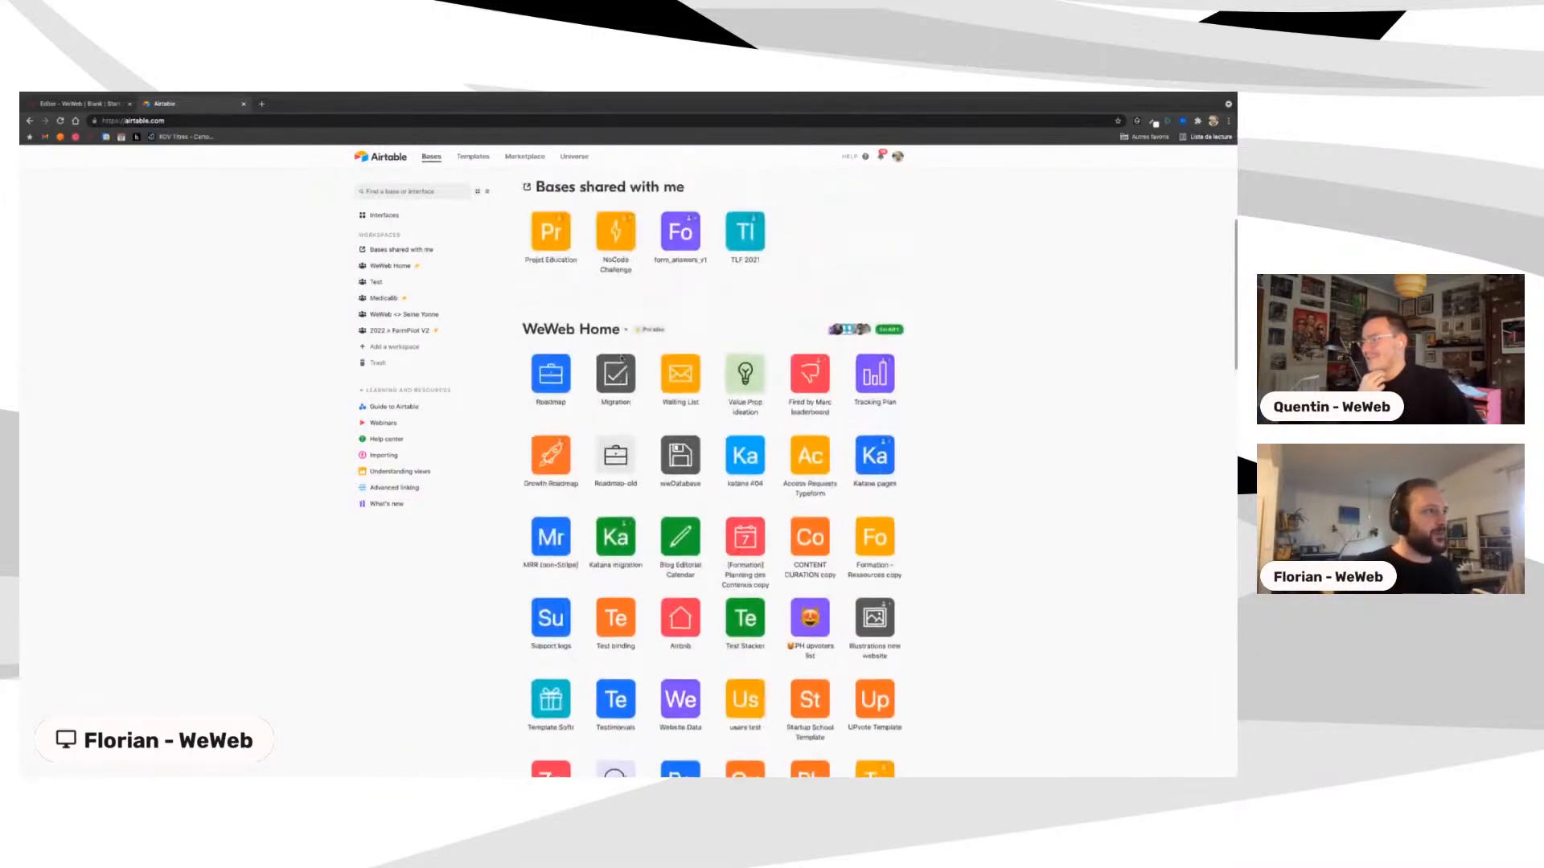
Step: Search bases for 'onbo', open the Onboarding base, then go back to the WeWeb editor
{"action": "left_click", "coordinate": [385, 190]}
{"action": "type", "text": "ai"}
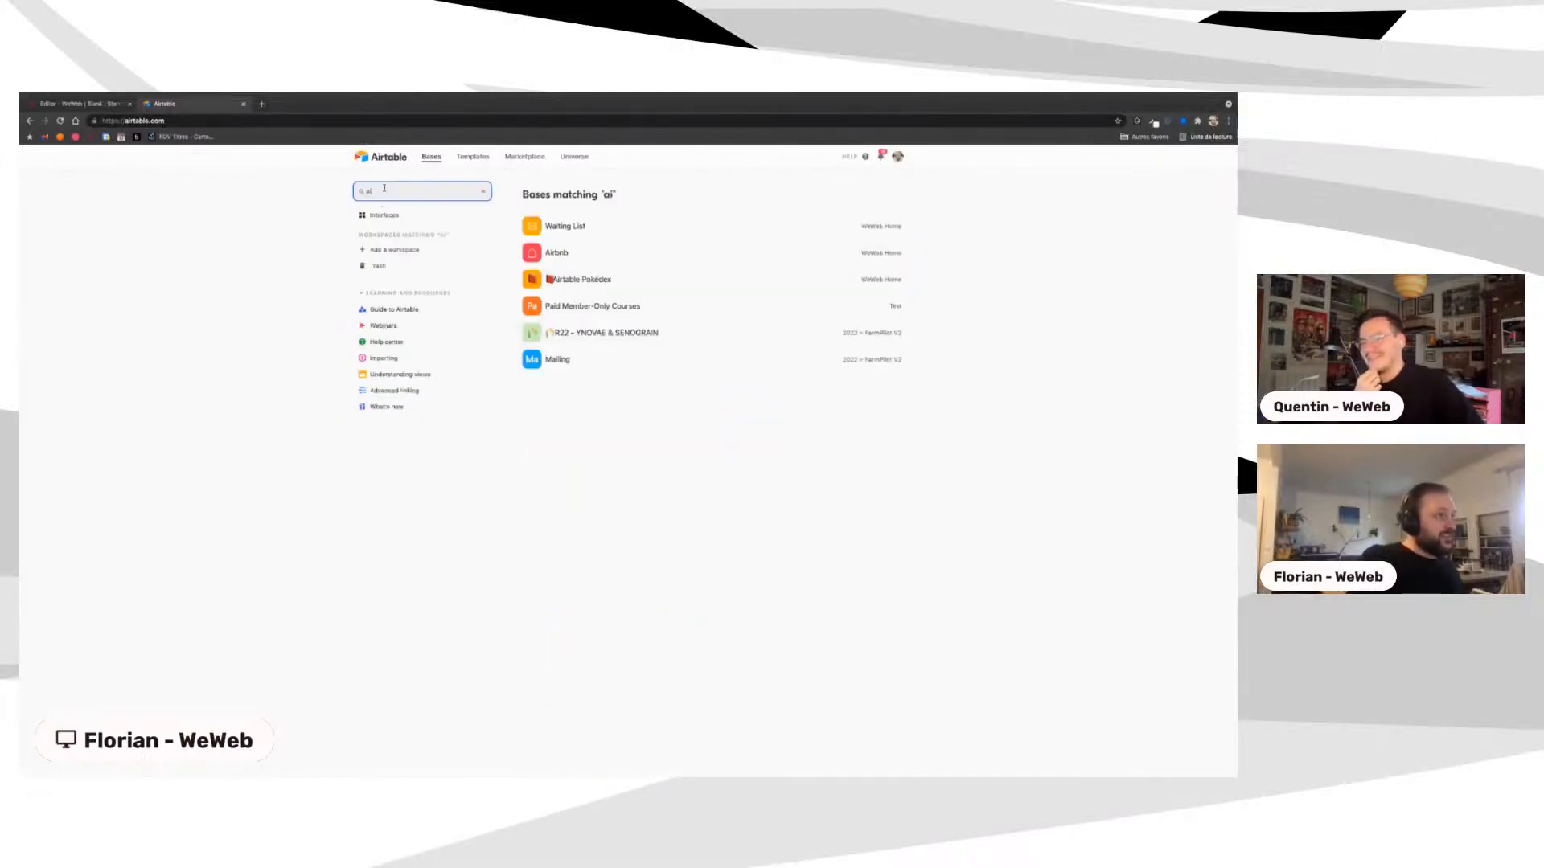
{"action": "key", "text": "BackSpace"}
{"action": "key", "text": "BackSpace"}
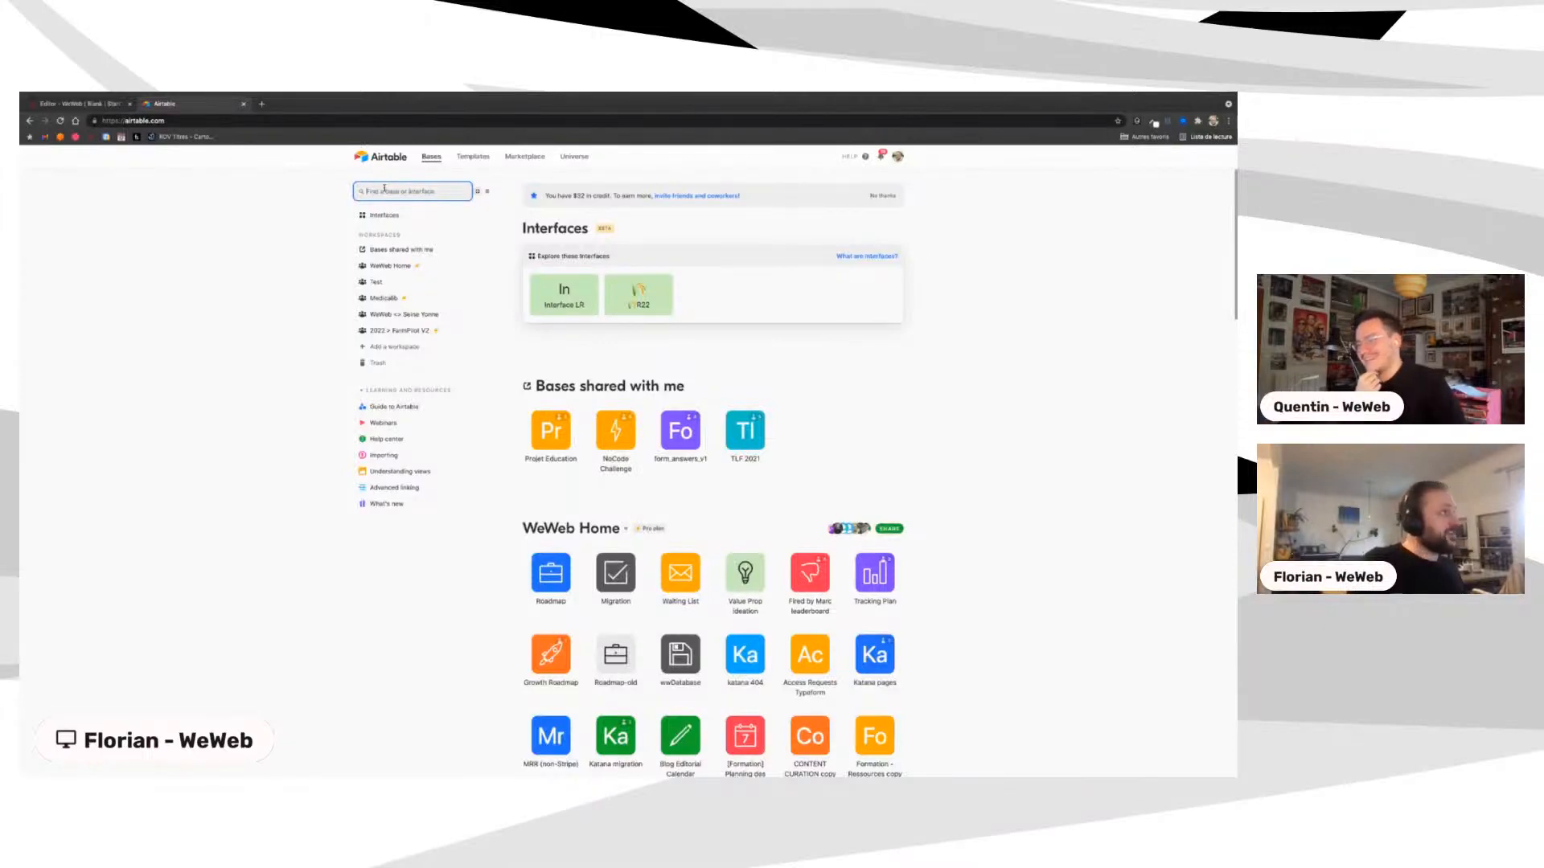
{"action": "type", "text": "ti"}
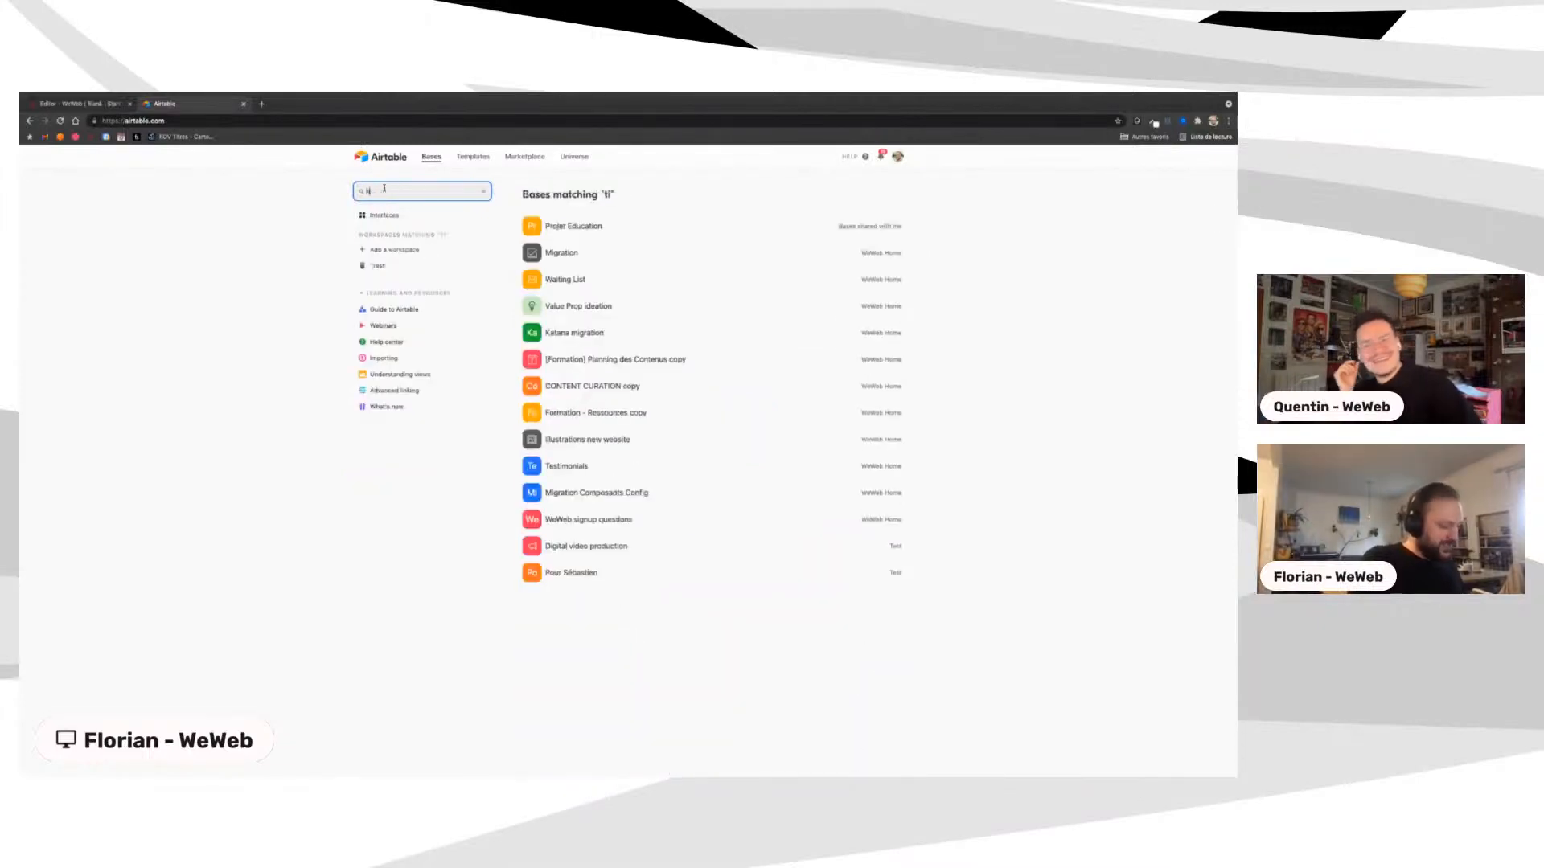
{"action": "key", "text": "BackSpace"}
{"action": "key", "text": "BackSpace"}
{"action": "type", "text": "onbo"}
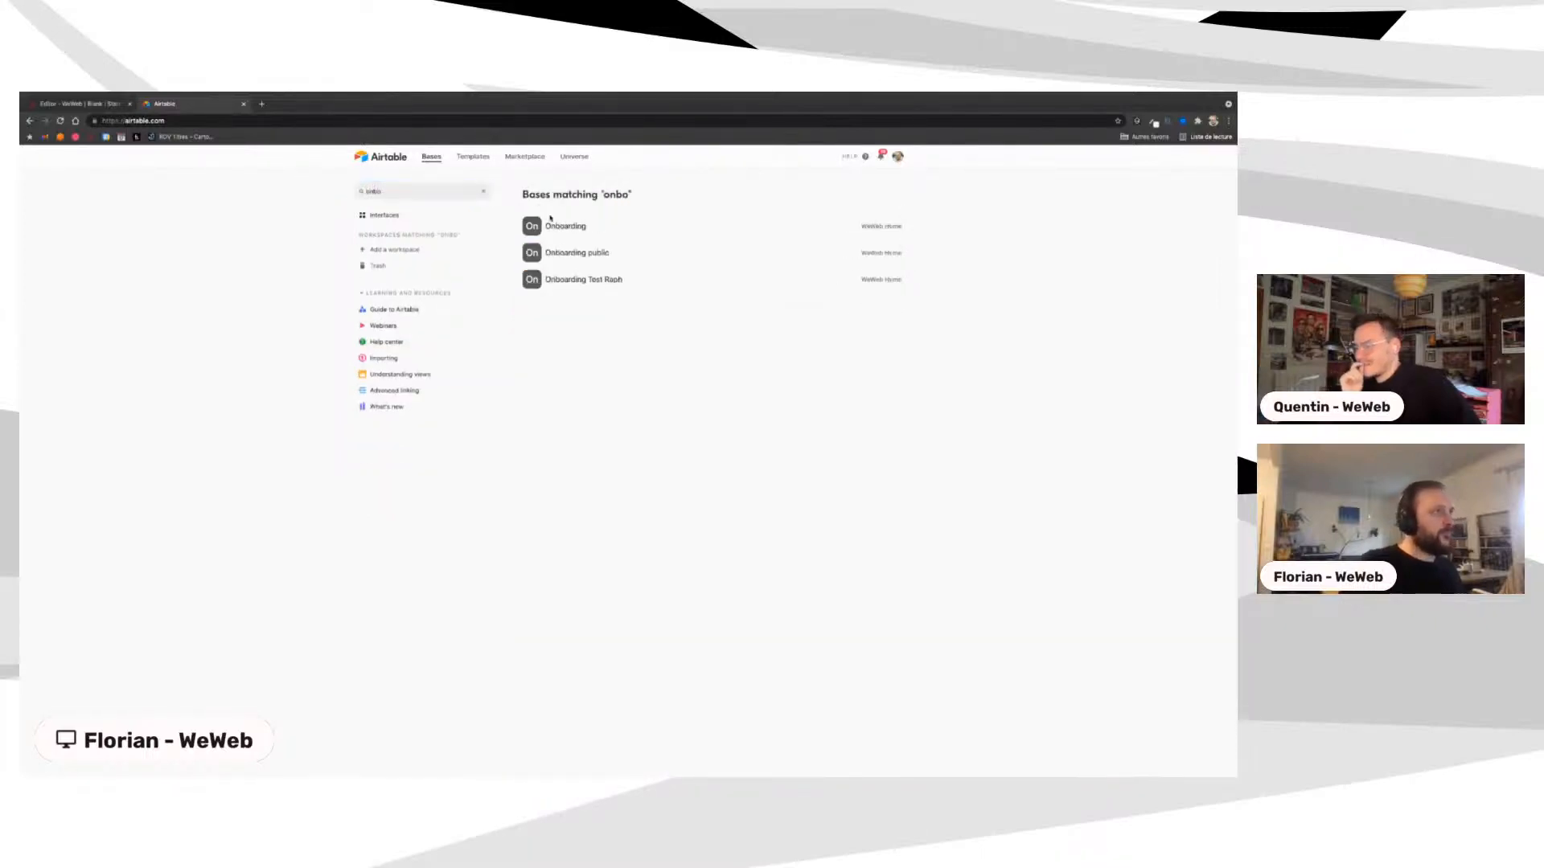
{"action": "left_click", "coordinate": [555, 226]}
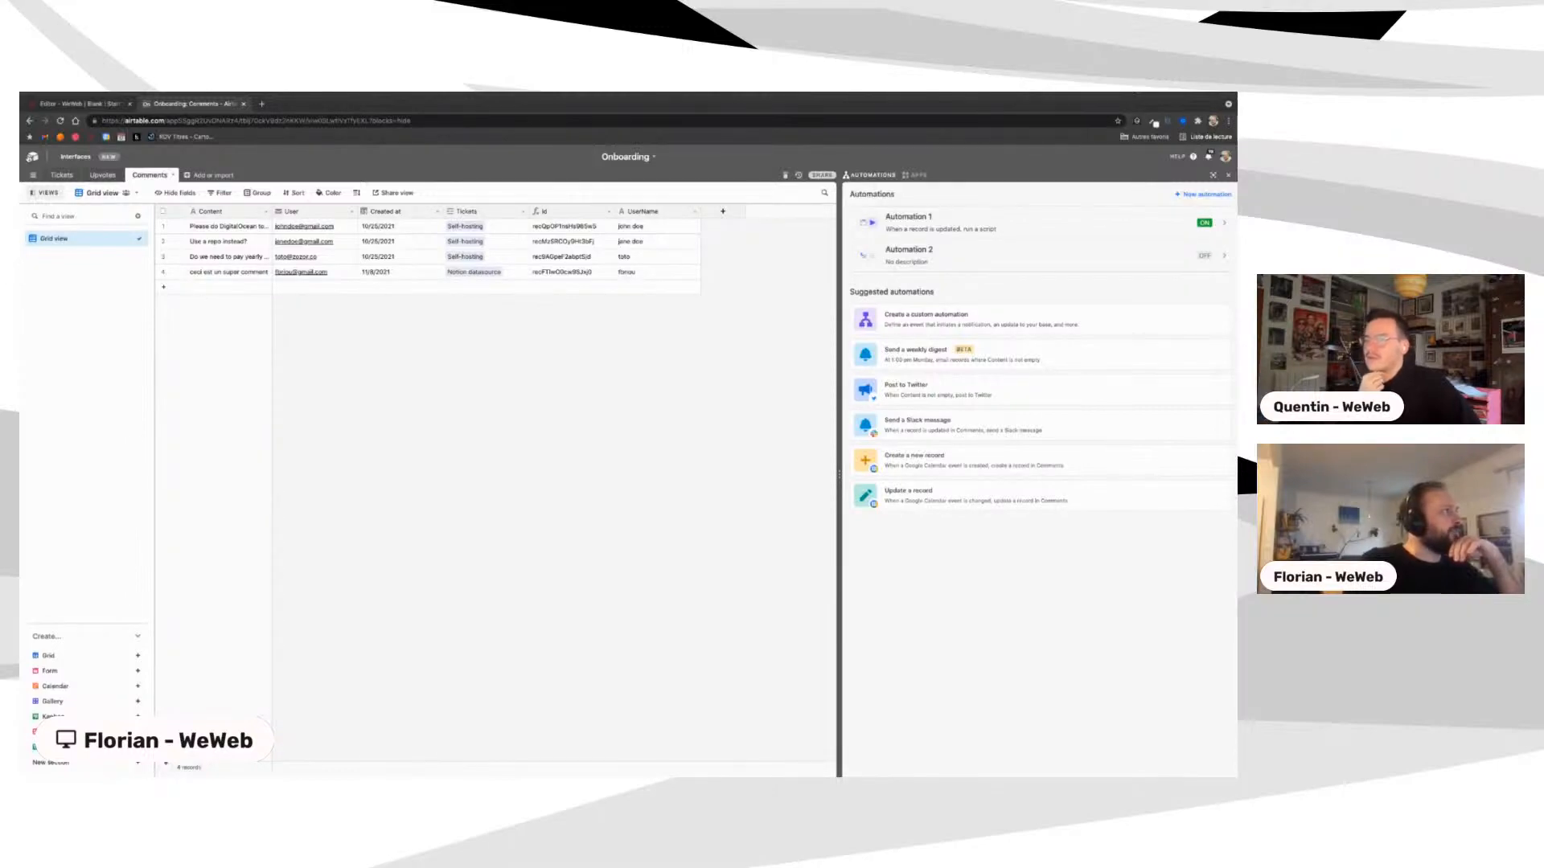
{"action": "left_click", "coordinate": [32, 156]}
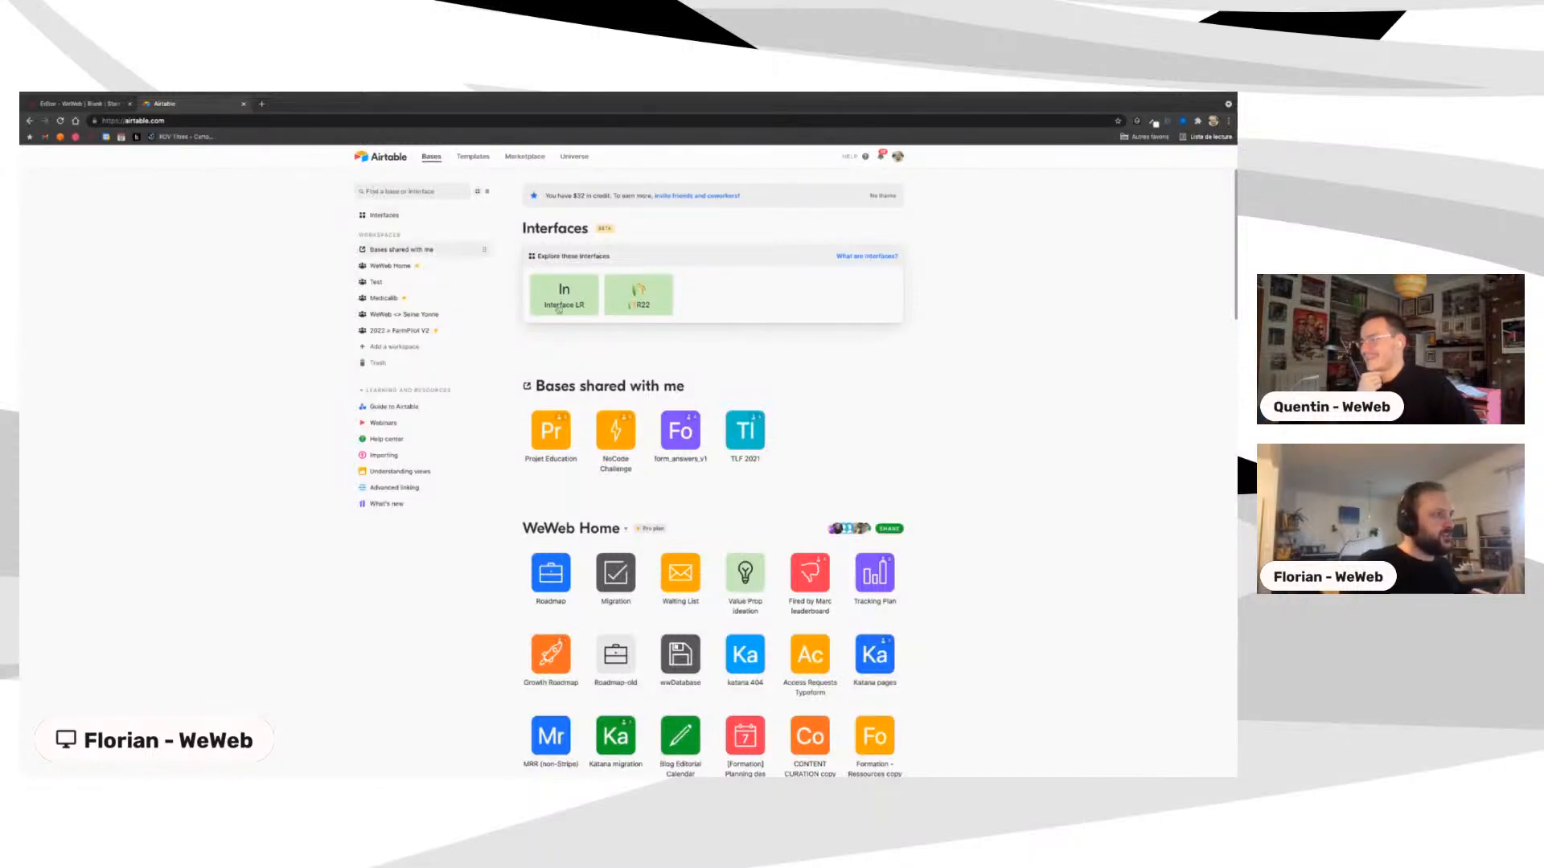
{"action": "left_click", "coordinate": [76, 106]}
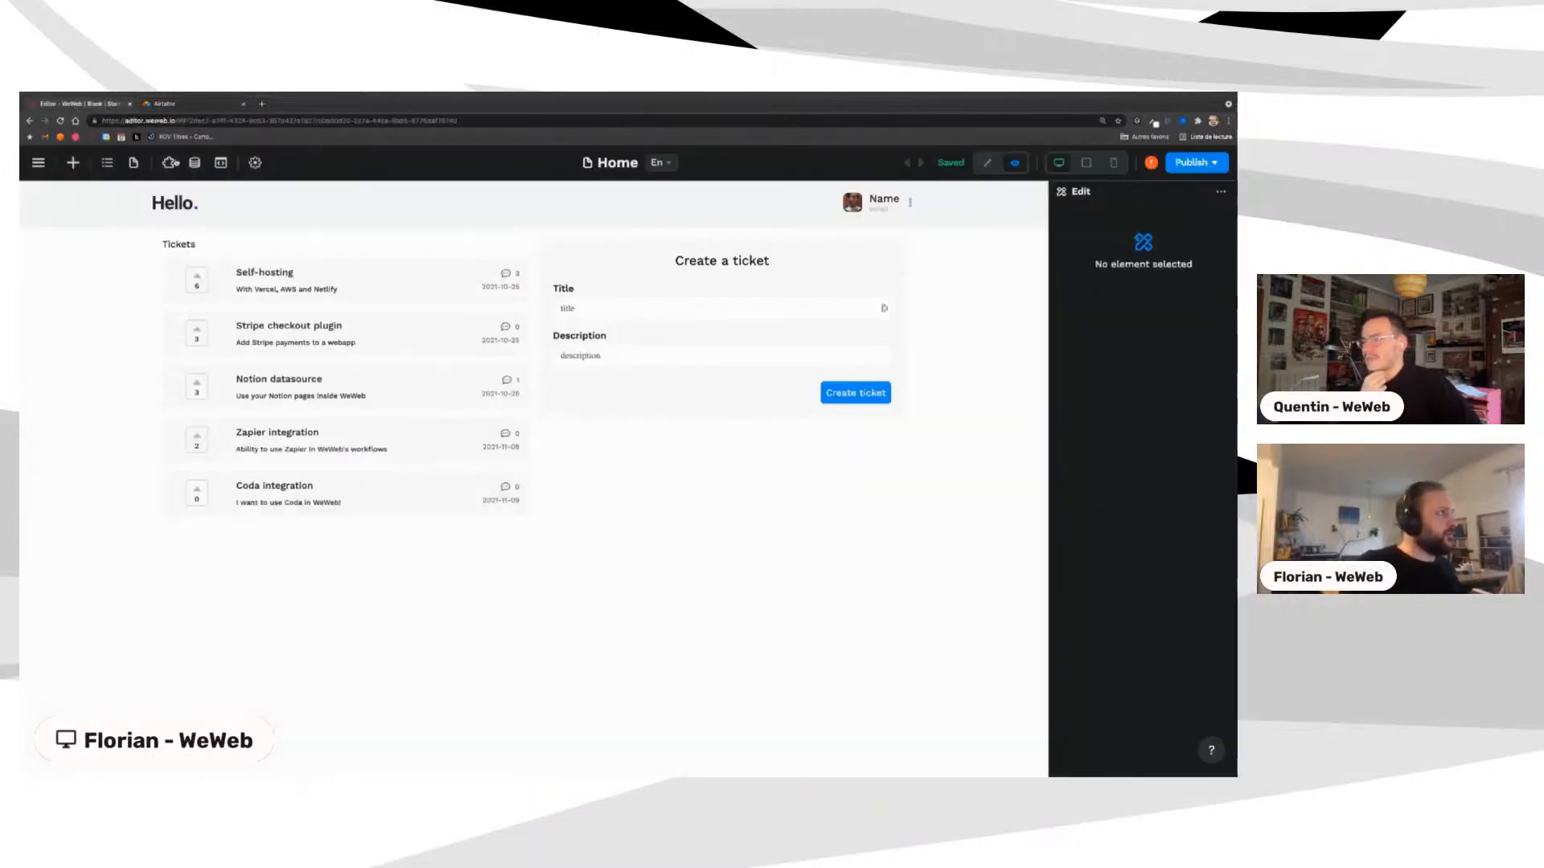
Step: Check the tickets collection's configuration (Onboarding base, Tickets table), then switch to Airtable's home page
{"action": "left_click", "coordinate": [195, 163]}
{"action": "left_click", "coordinate": [183, 351]}
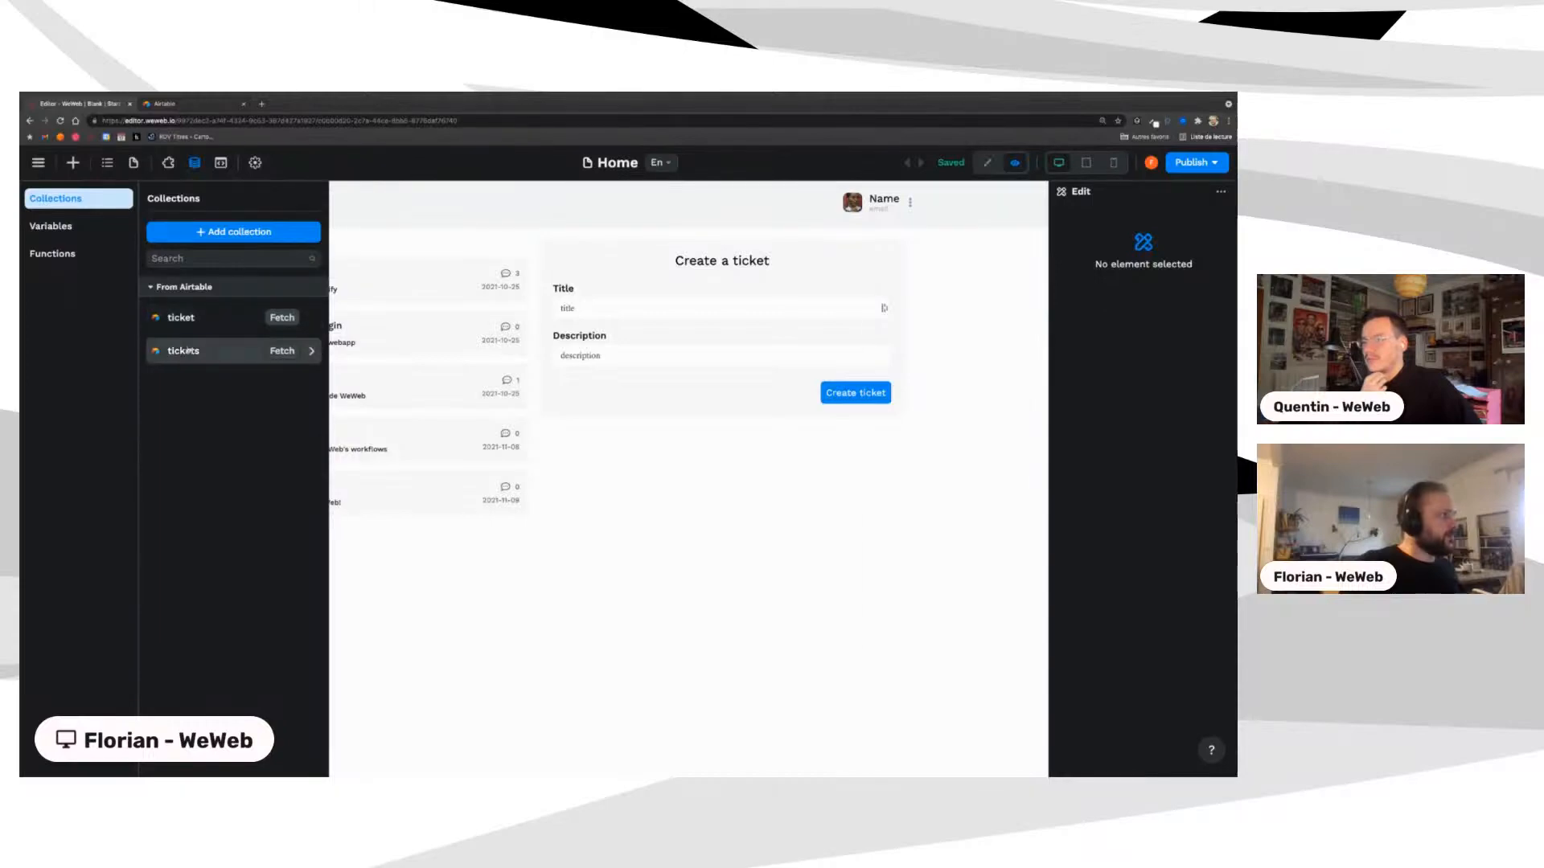
{"action": "left_click", "coordinate": [396, 346]}
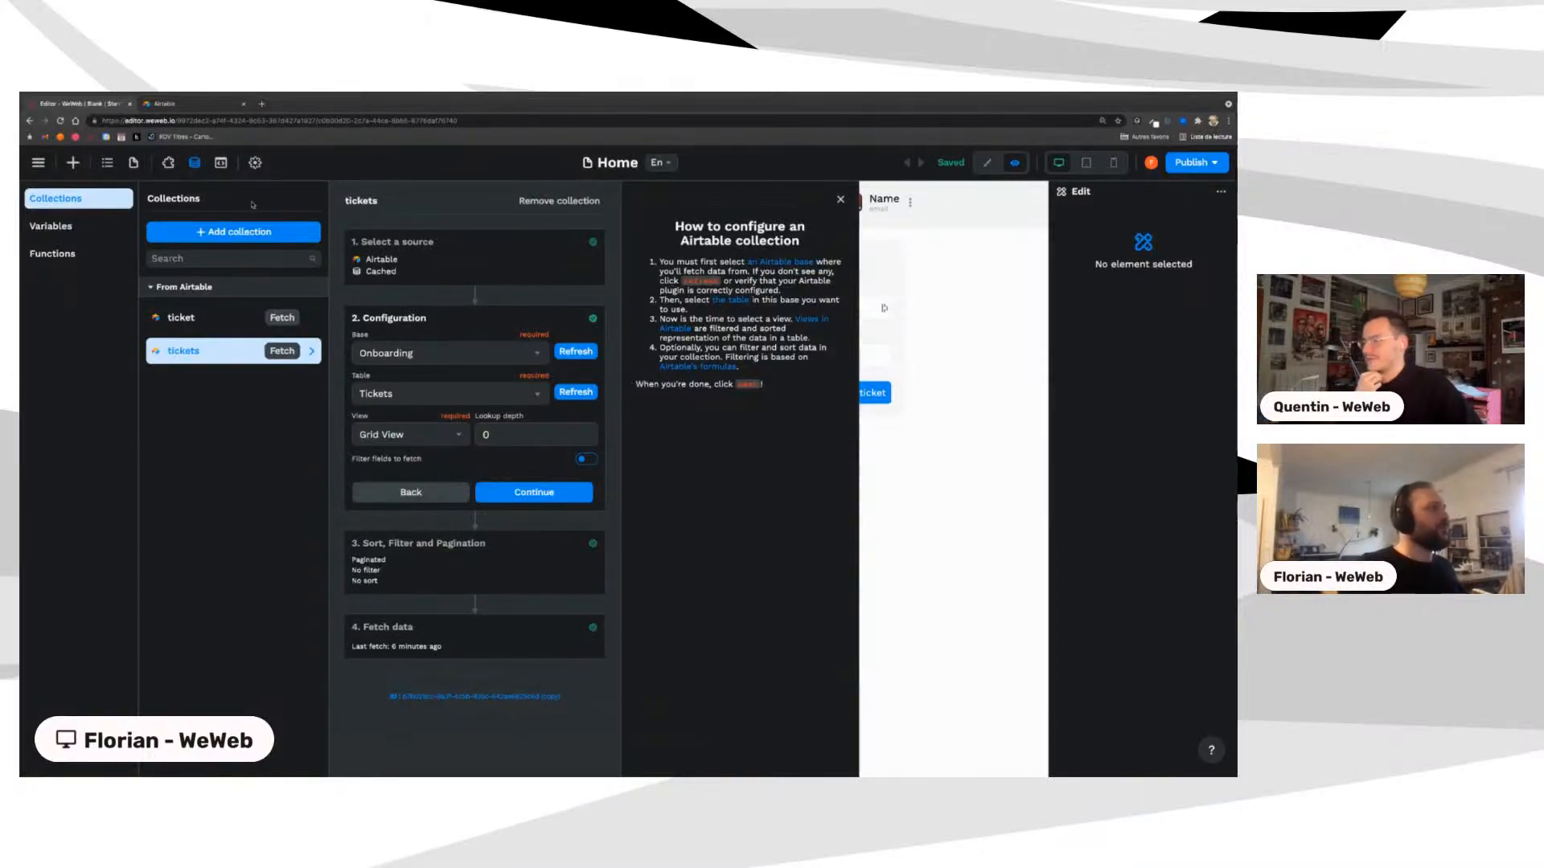
{"action": "left_click", "coordinate": [171, 104]}
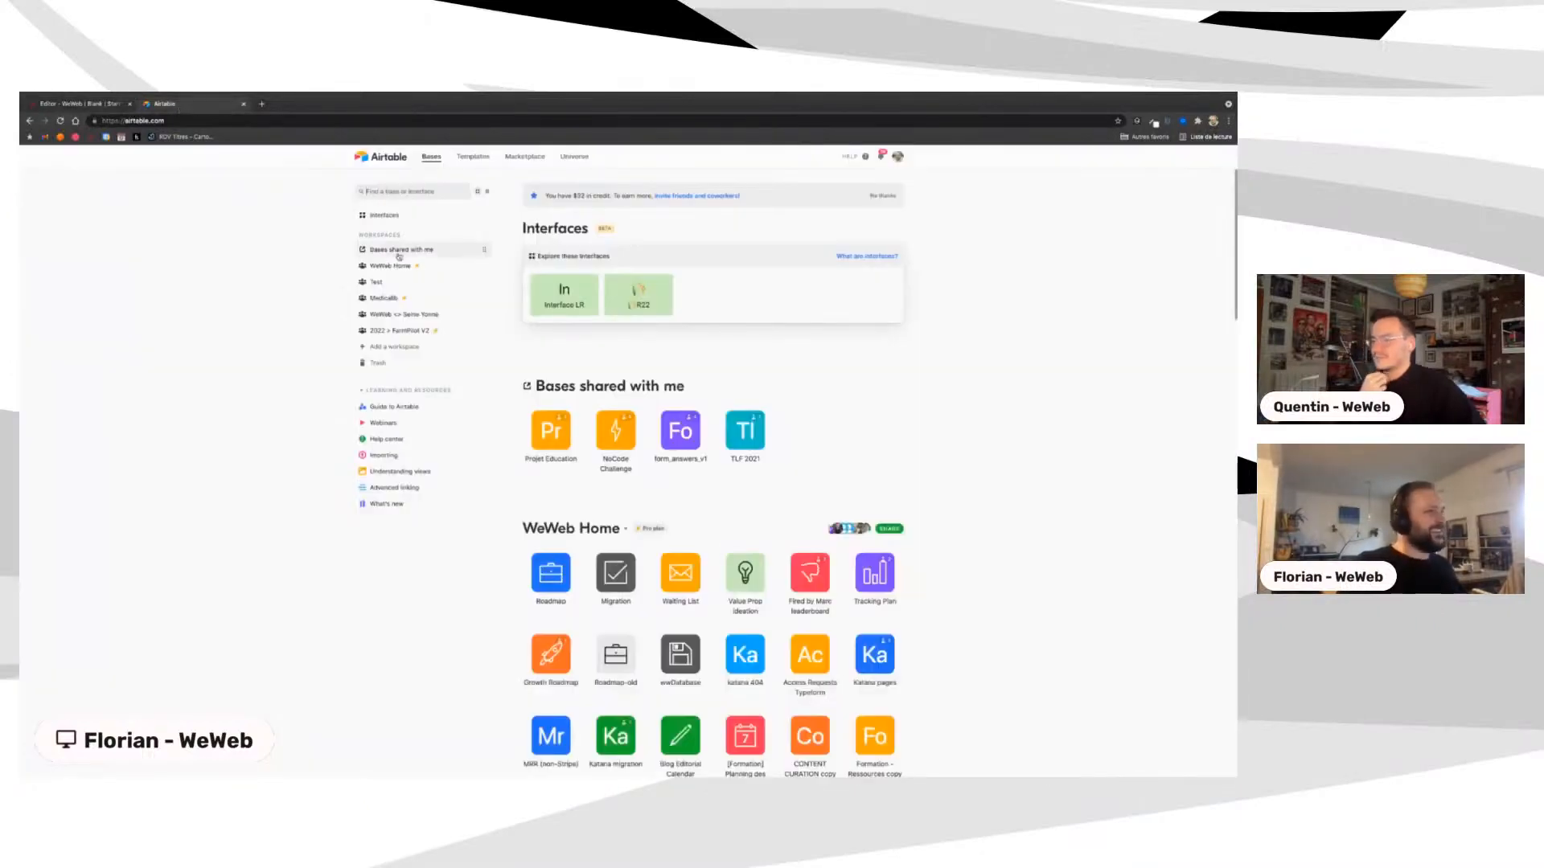
Step: Open the Onboarding public base's Comments table, then compare it with the Onboarding base
{"action": "type", "text": "onb"}
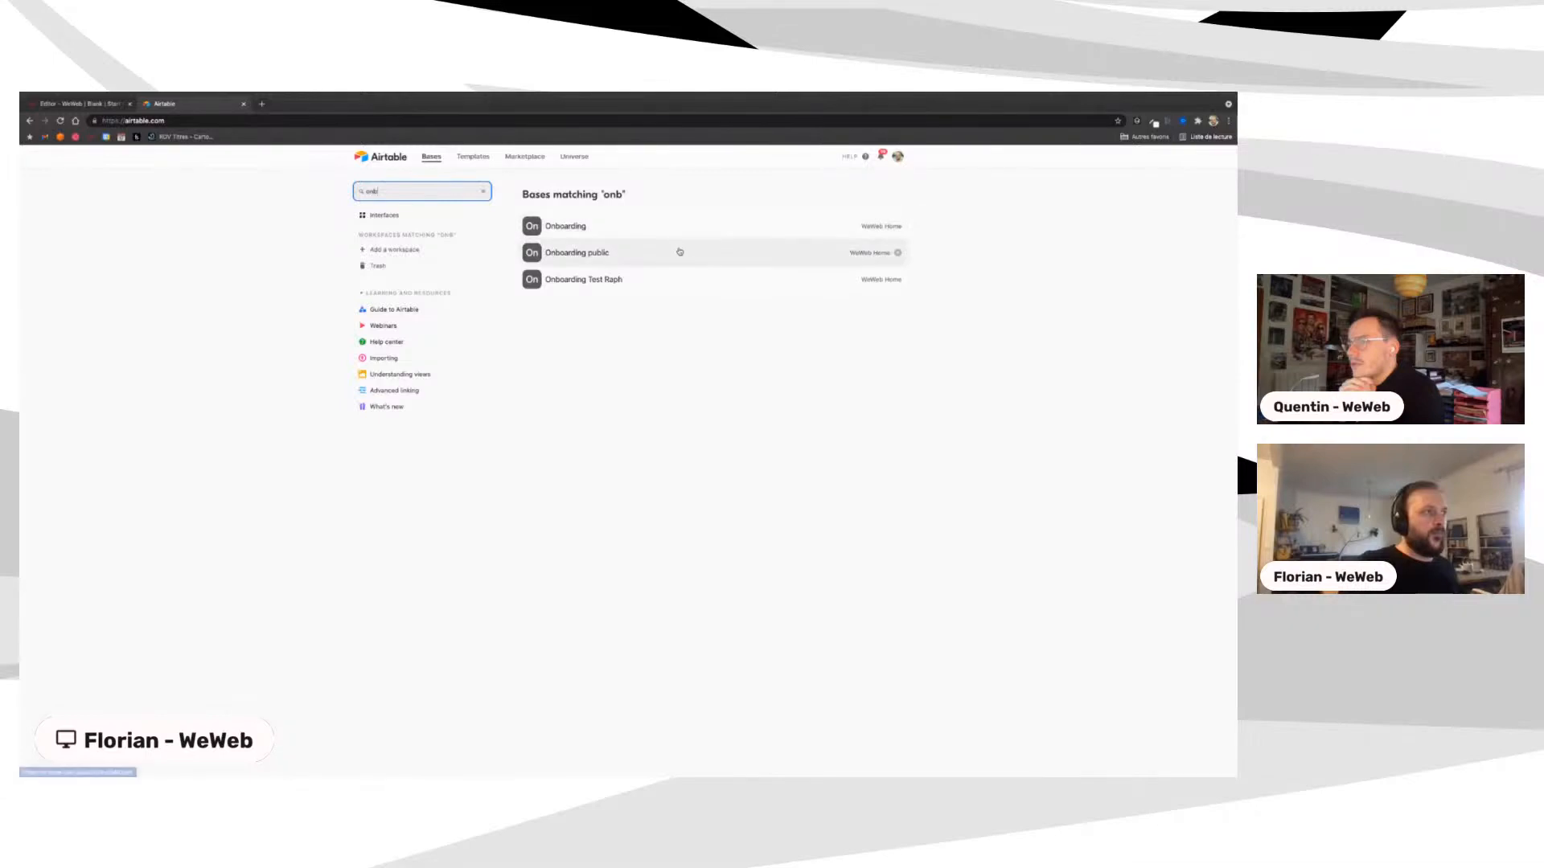
{"action": "left_click", "coordinate": [584, 254]}
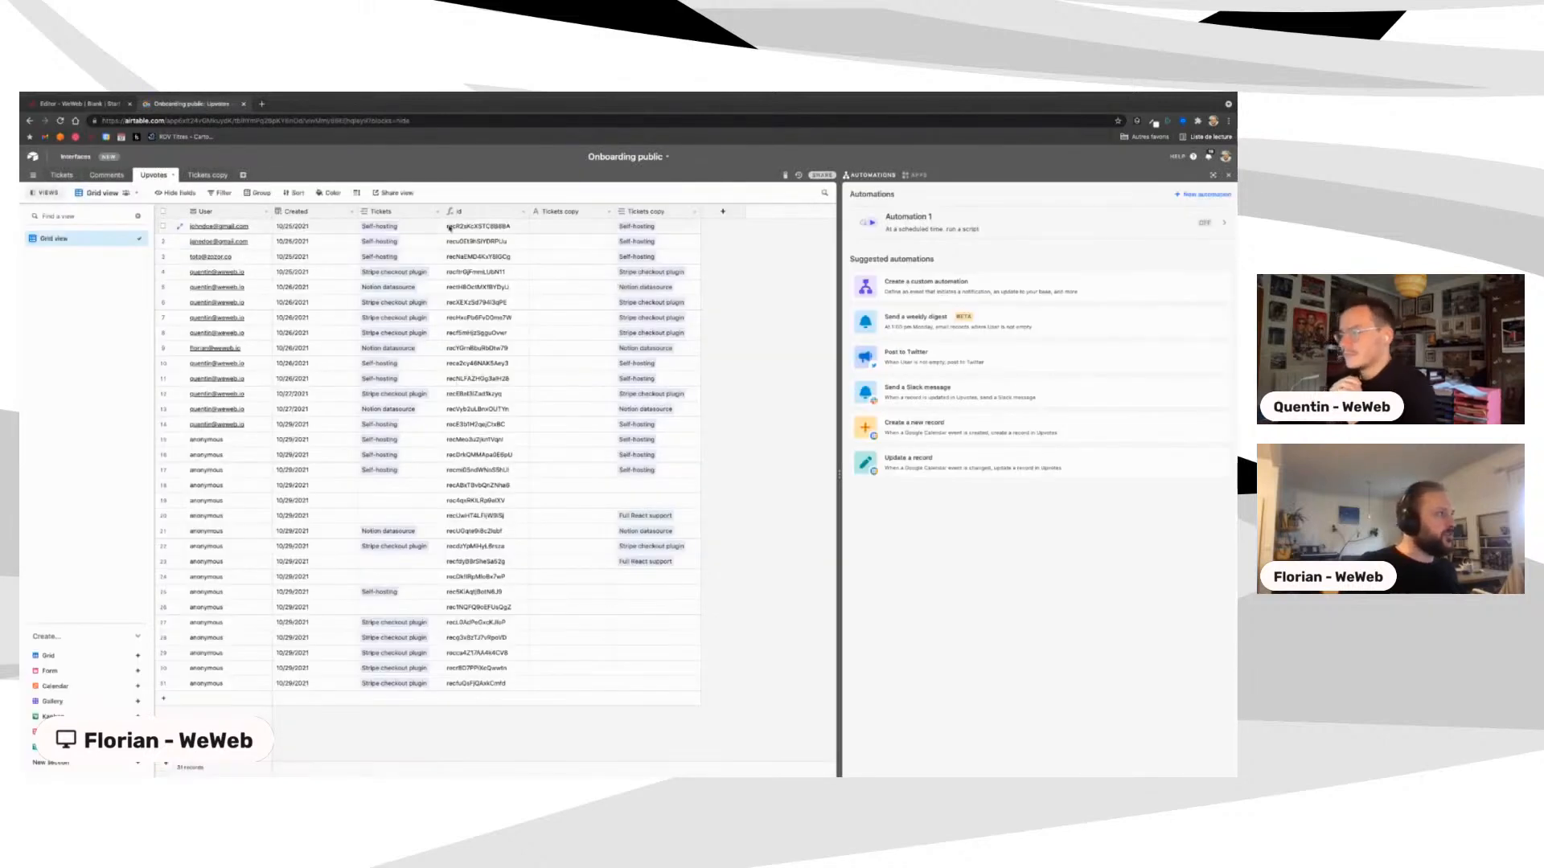
{"action": "left_click", "coordinate": [107, 175]}
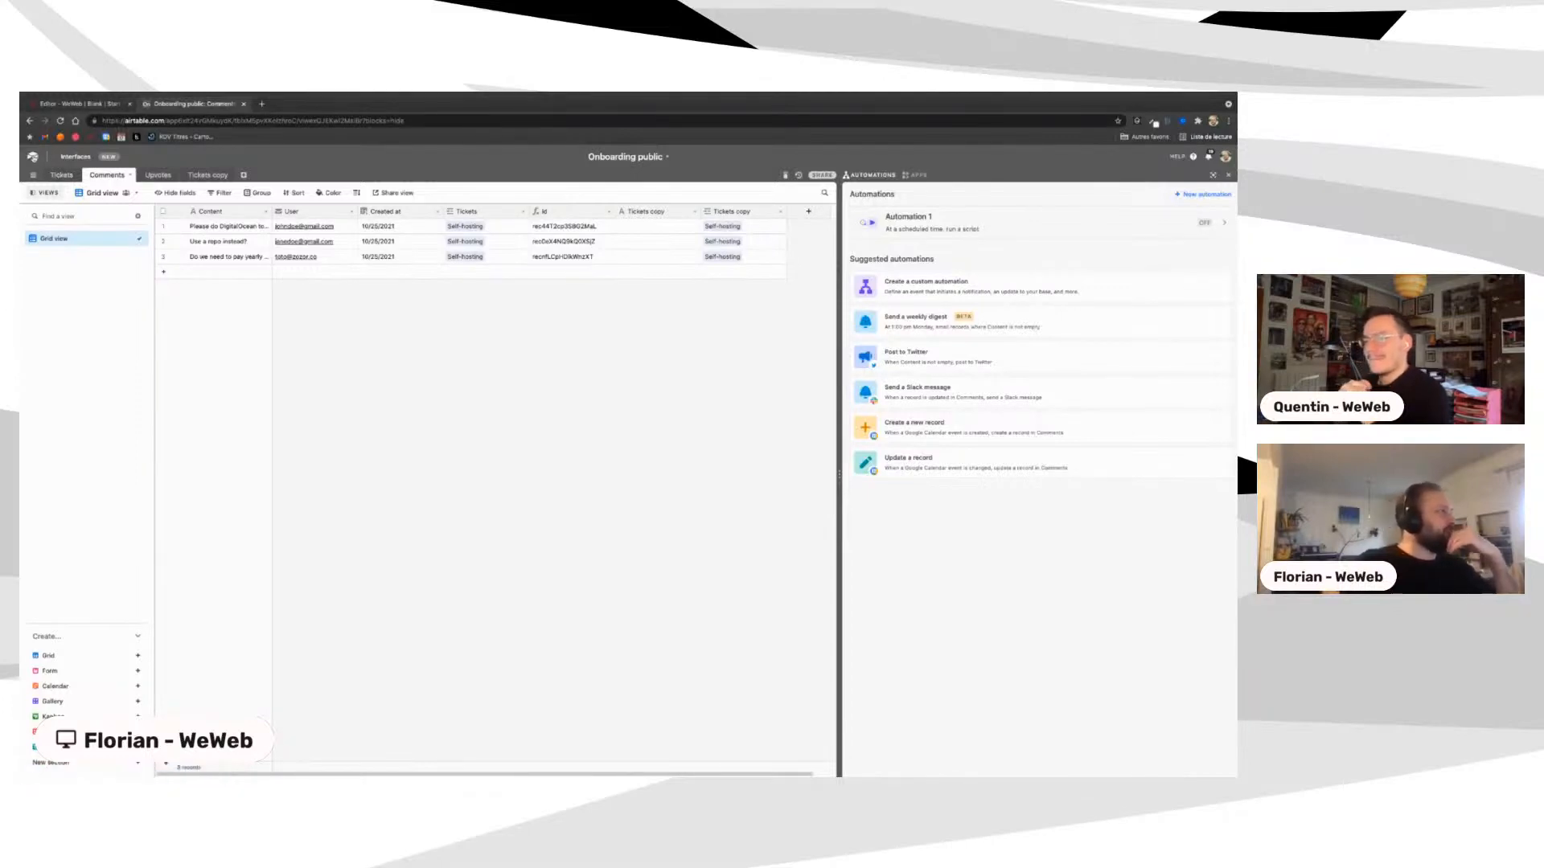
{"action": "left_click", "coordinate": [33, 158]}
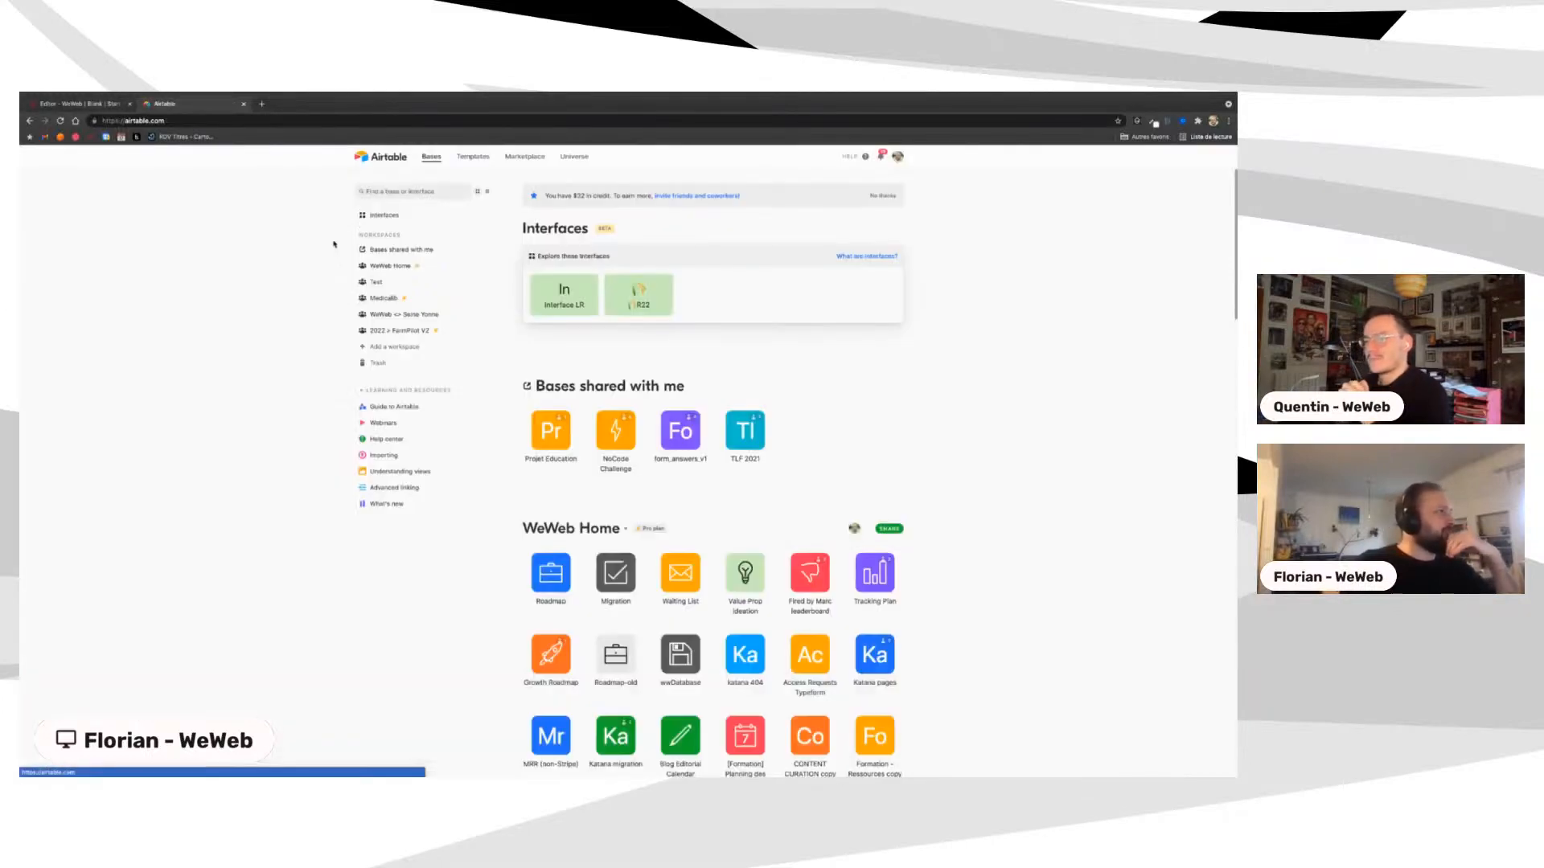
{"action": "left_click", "coordinate": [396, 193]}
{"action": "type", "text": "on"}
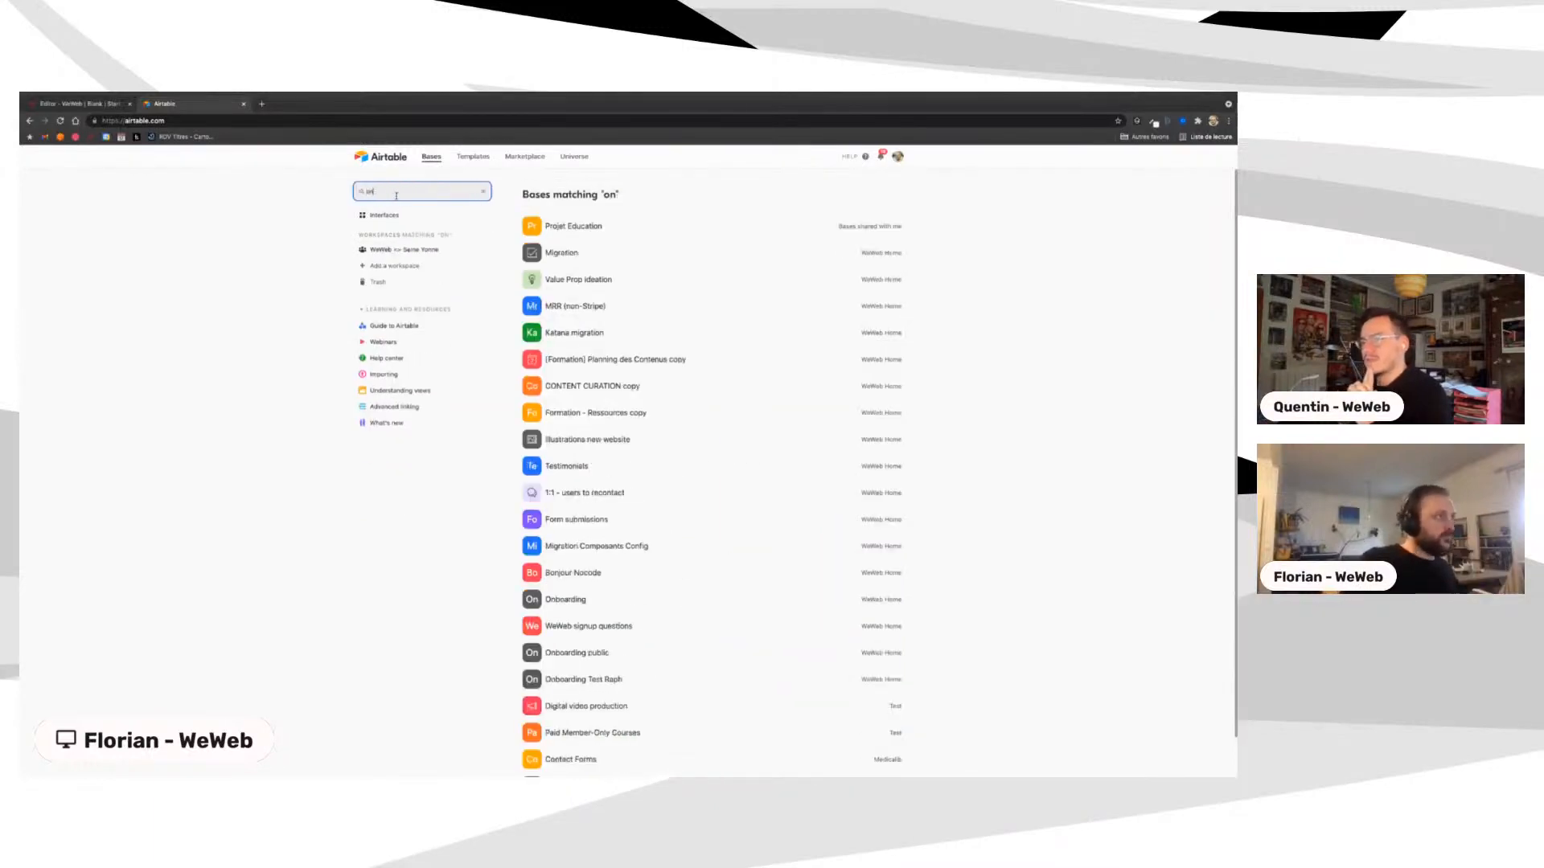
{"action": "type", "text": "bo"}
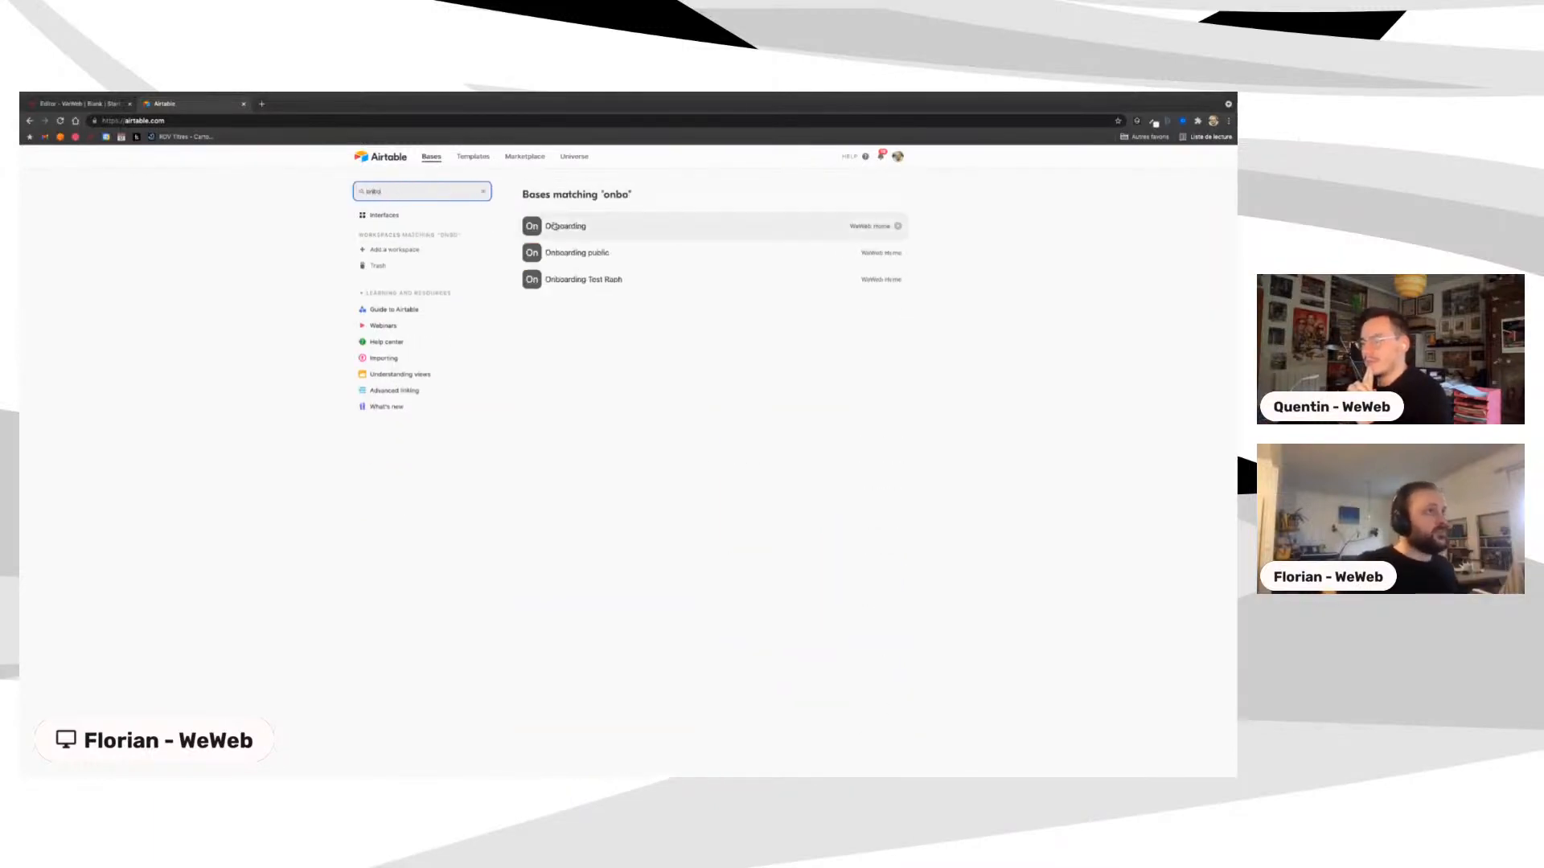
{"action": "left_click", "coordinate": [578, 227]}
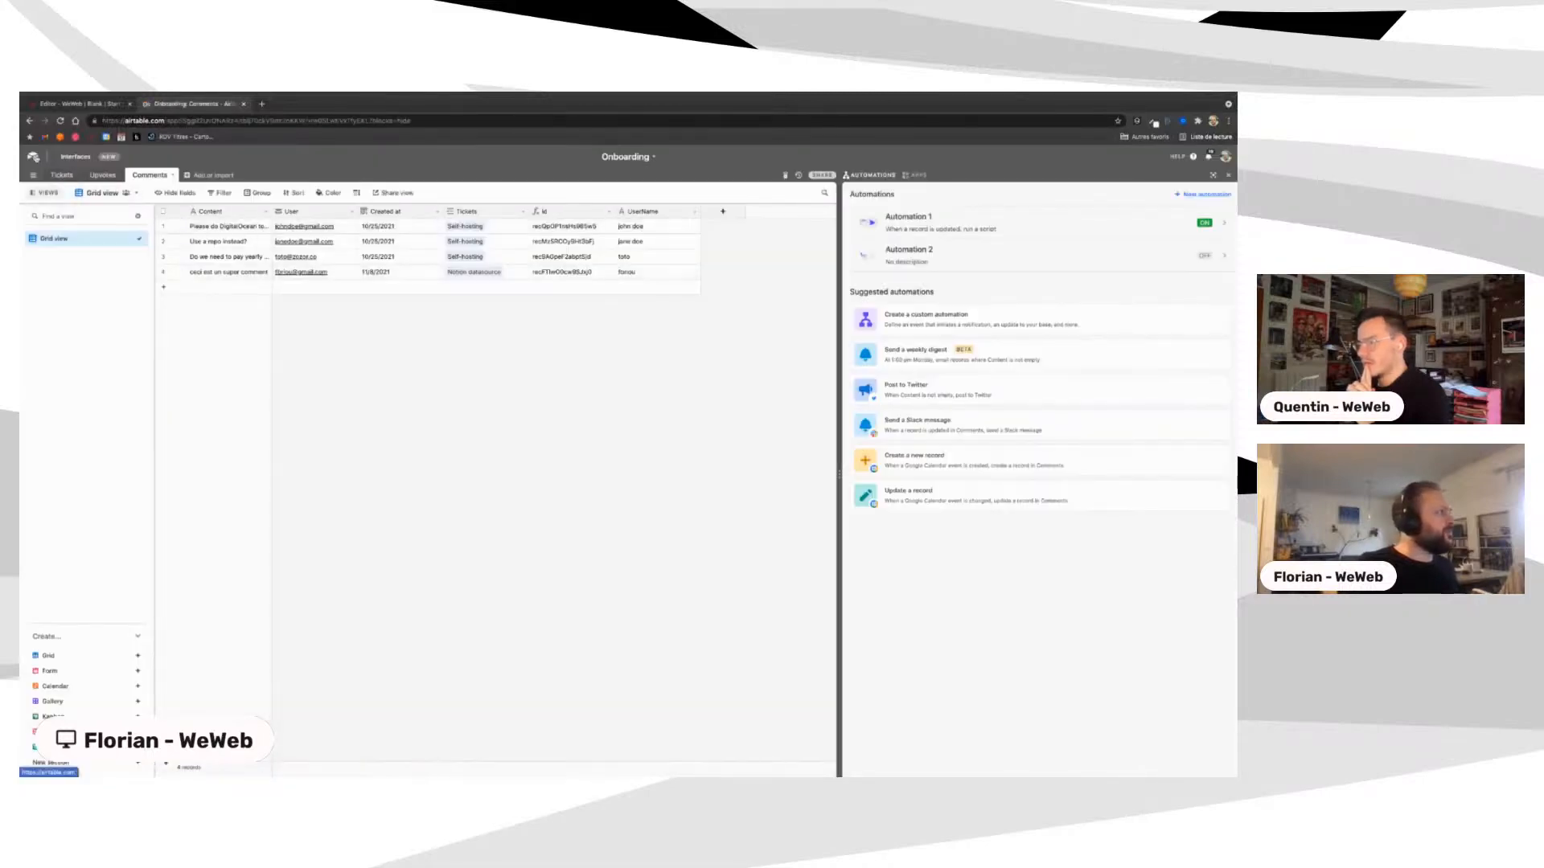
{"action": "left_click", "coordinate": [33, 157]}
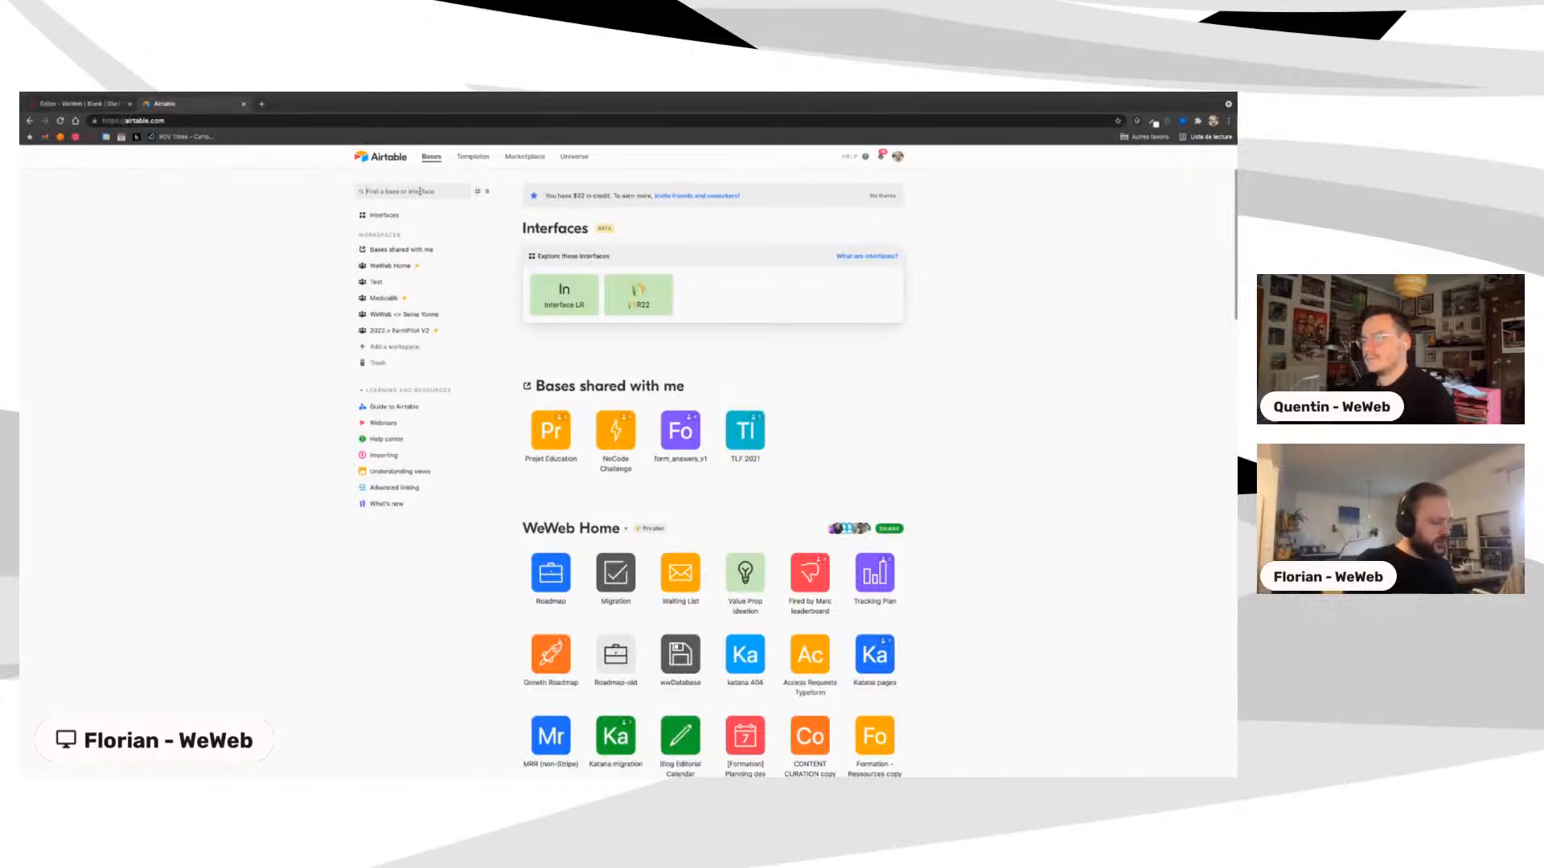
Step: Browse Onboarding public's Upvotes, Tickets copy and Tickets tables, then return to WeWeb
{"action": "left_click", "coordinate": [420, 191]}
{"action": "type", "text": "on"}
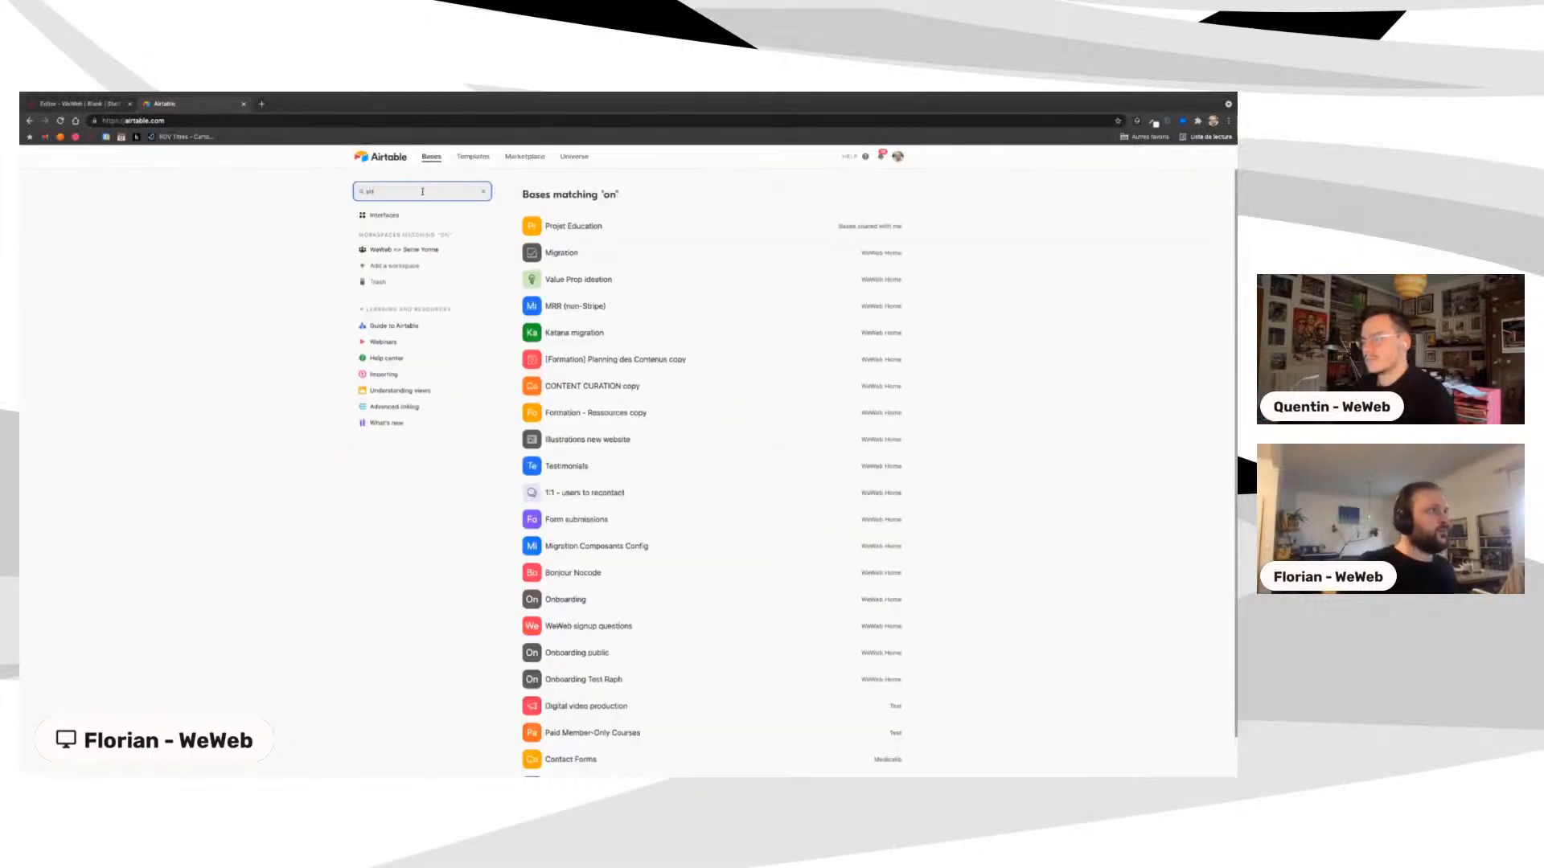
{"action": "type", "text": "b"}
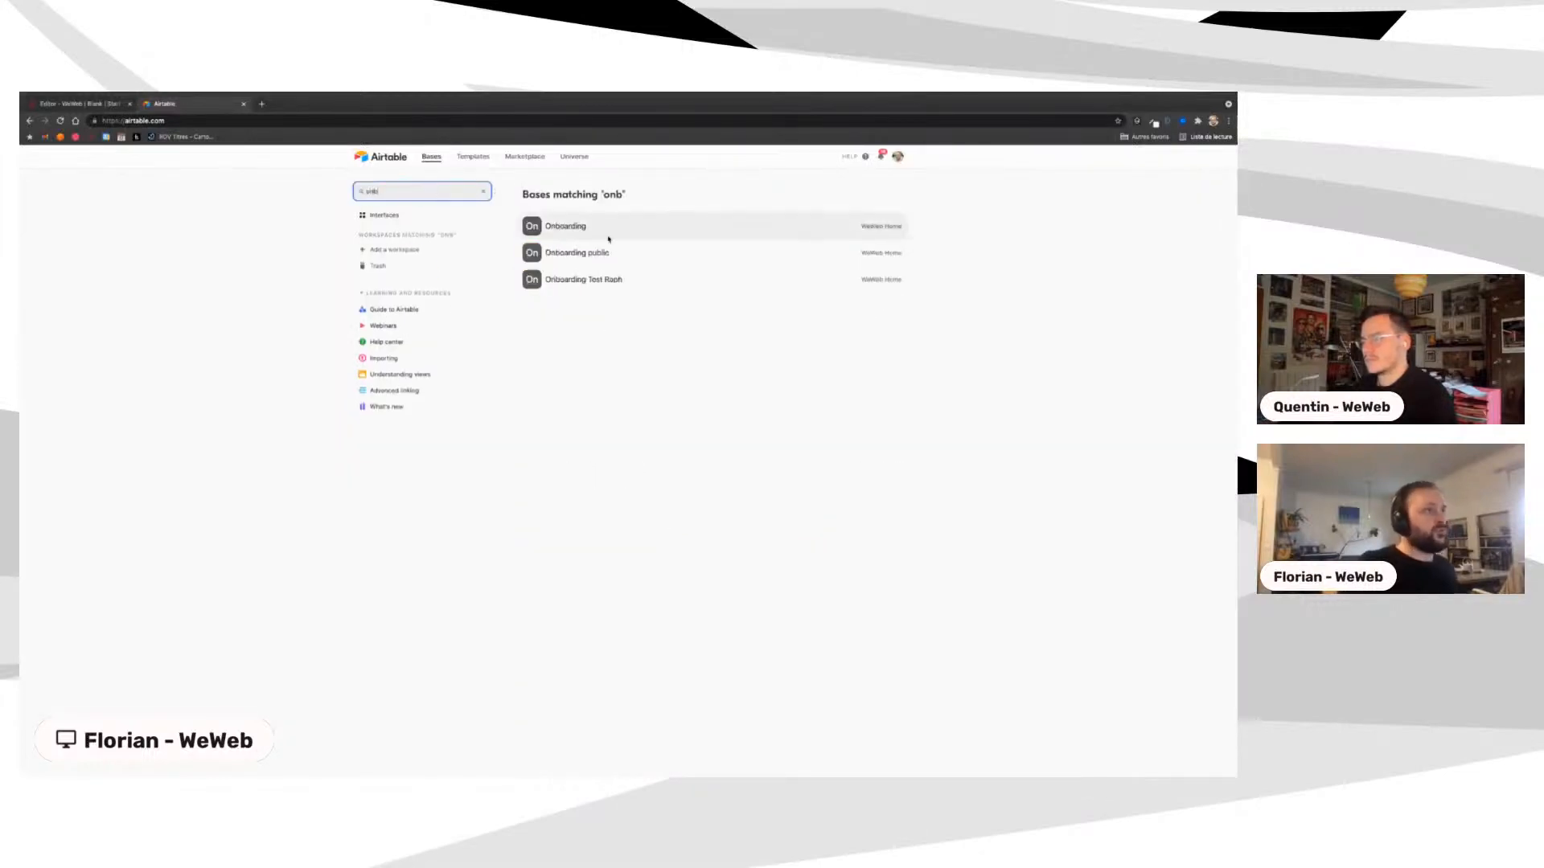
{"action": "left_click", "coordinate": [599, 252]}
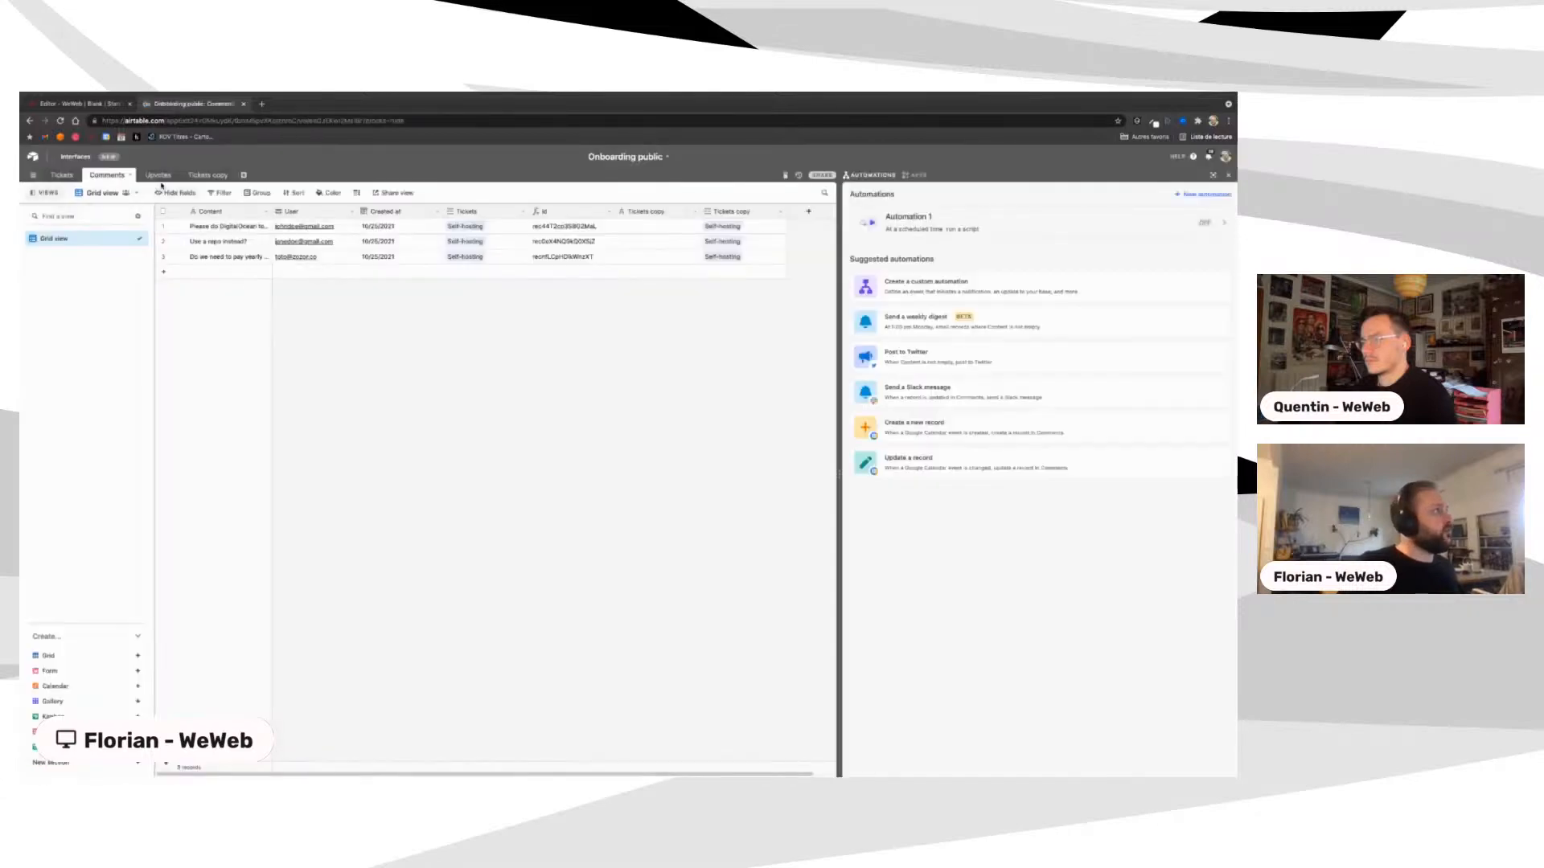
{"action": "left_click", "coordinate": [159, 176]}
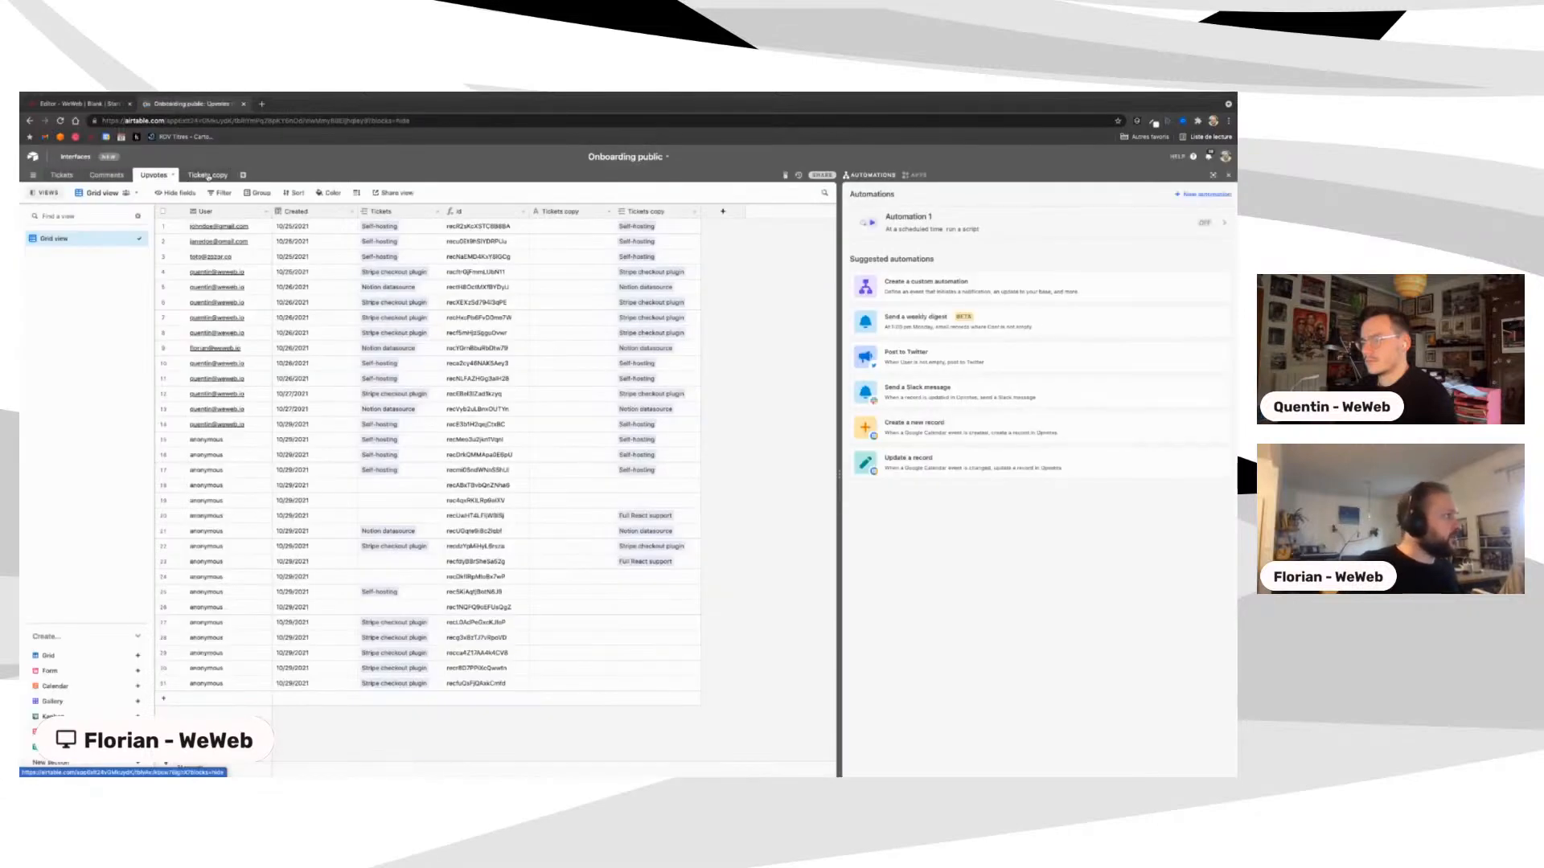
{"action": "left_click", "coordinate": [207, 176]}
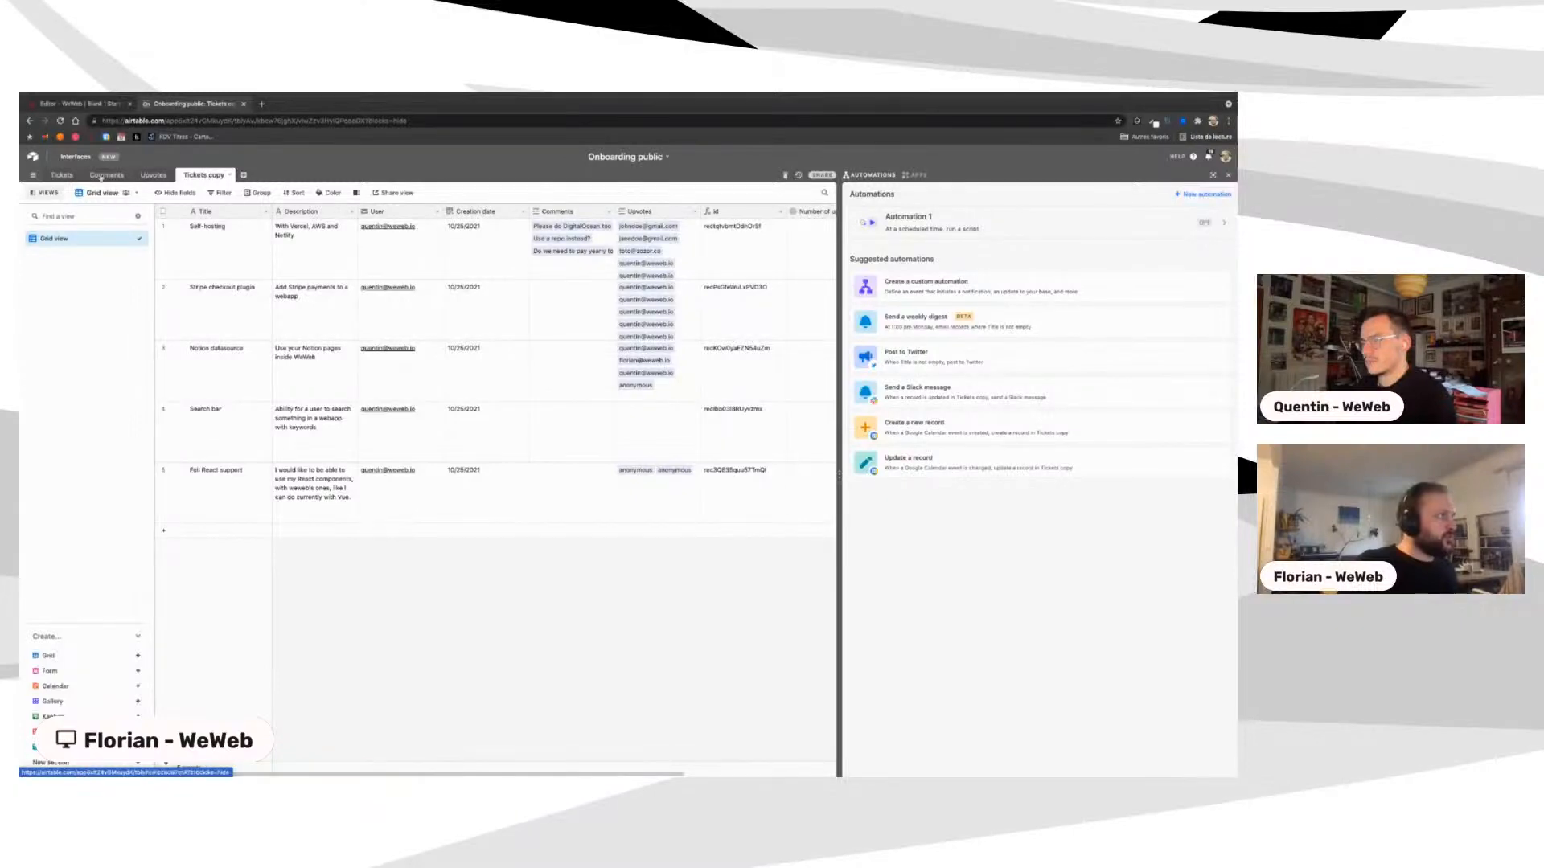
{"action": "left_click", "coordinate": [64, 176]}
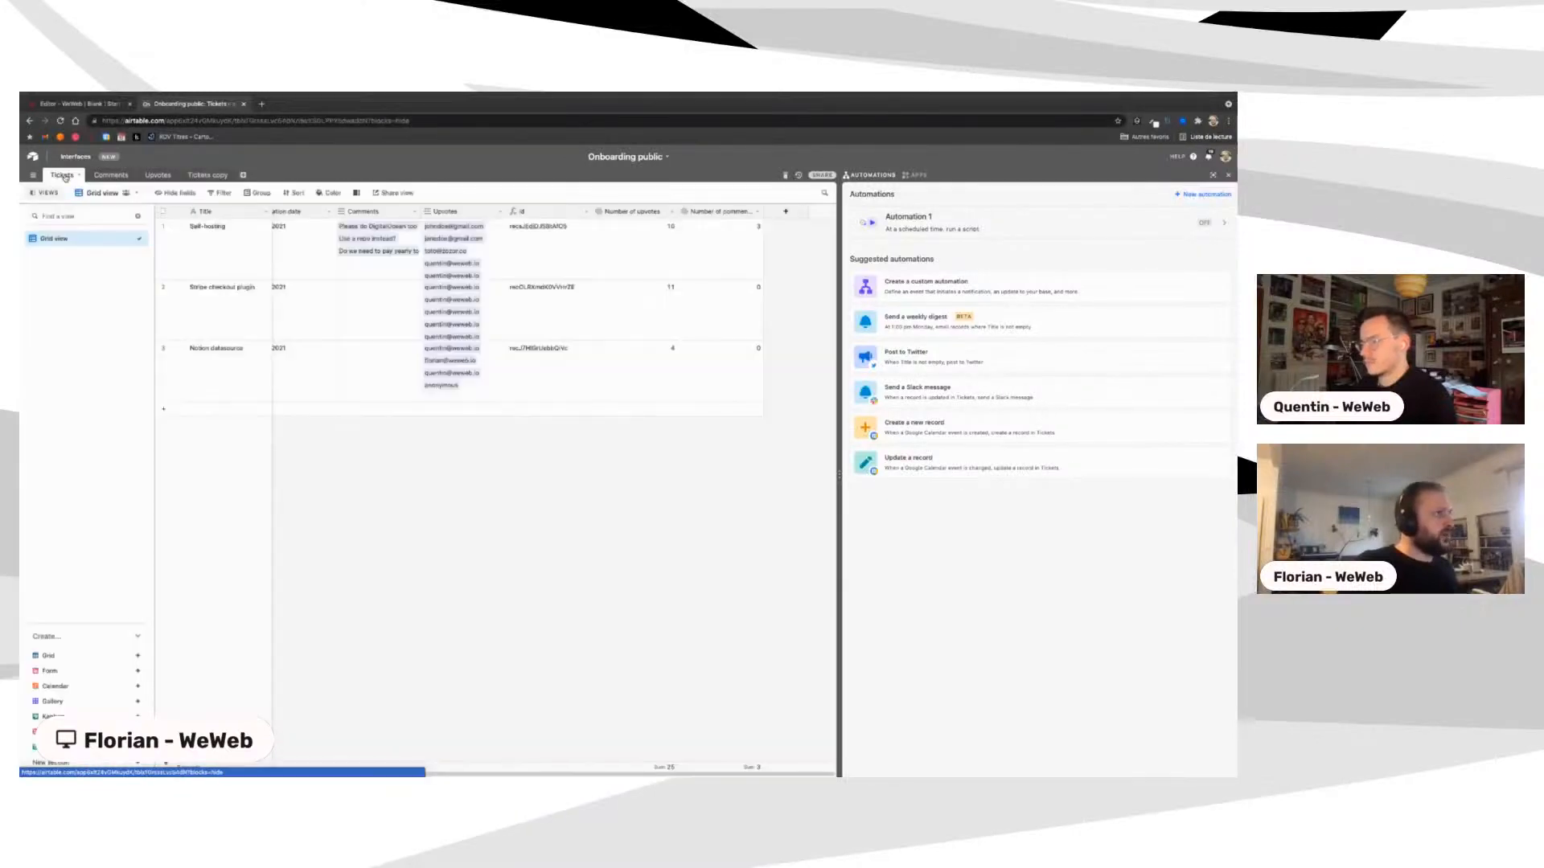
{"action": "left_click", "coordinate": [86, 105]}
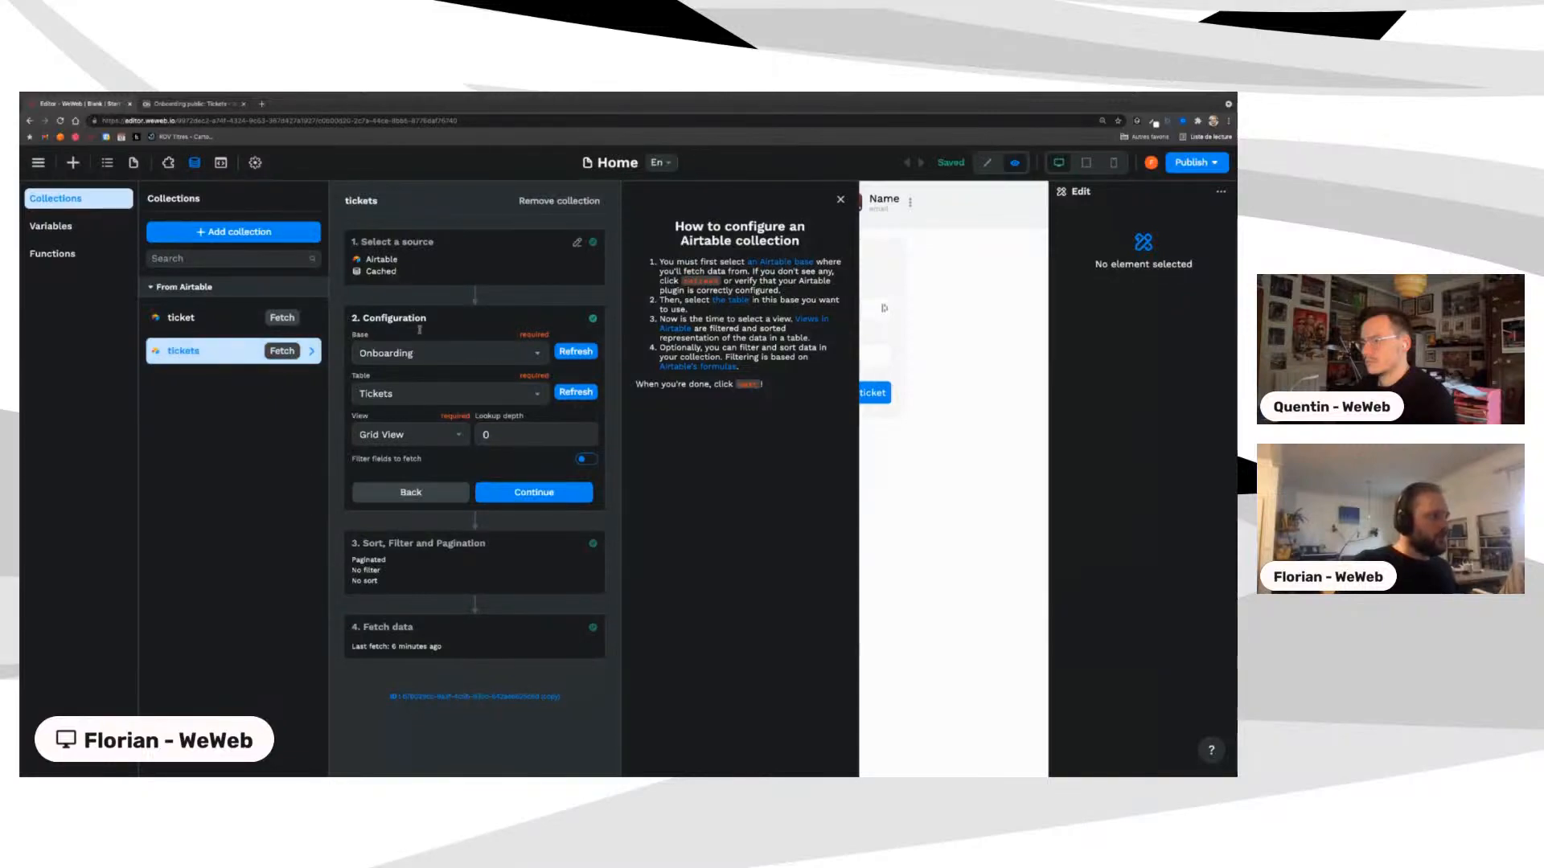
Step: Point the tickets collection at the Onboarding Public base's Tickets table and fetch its records
{"action": "left_click", "coordinate": [414, 353]}
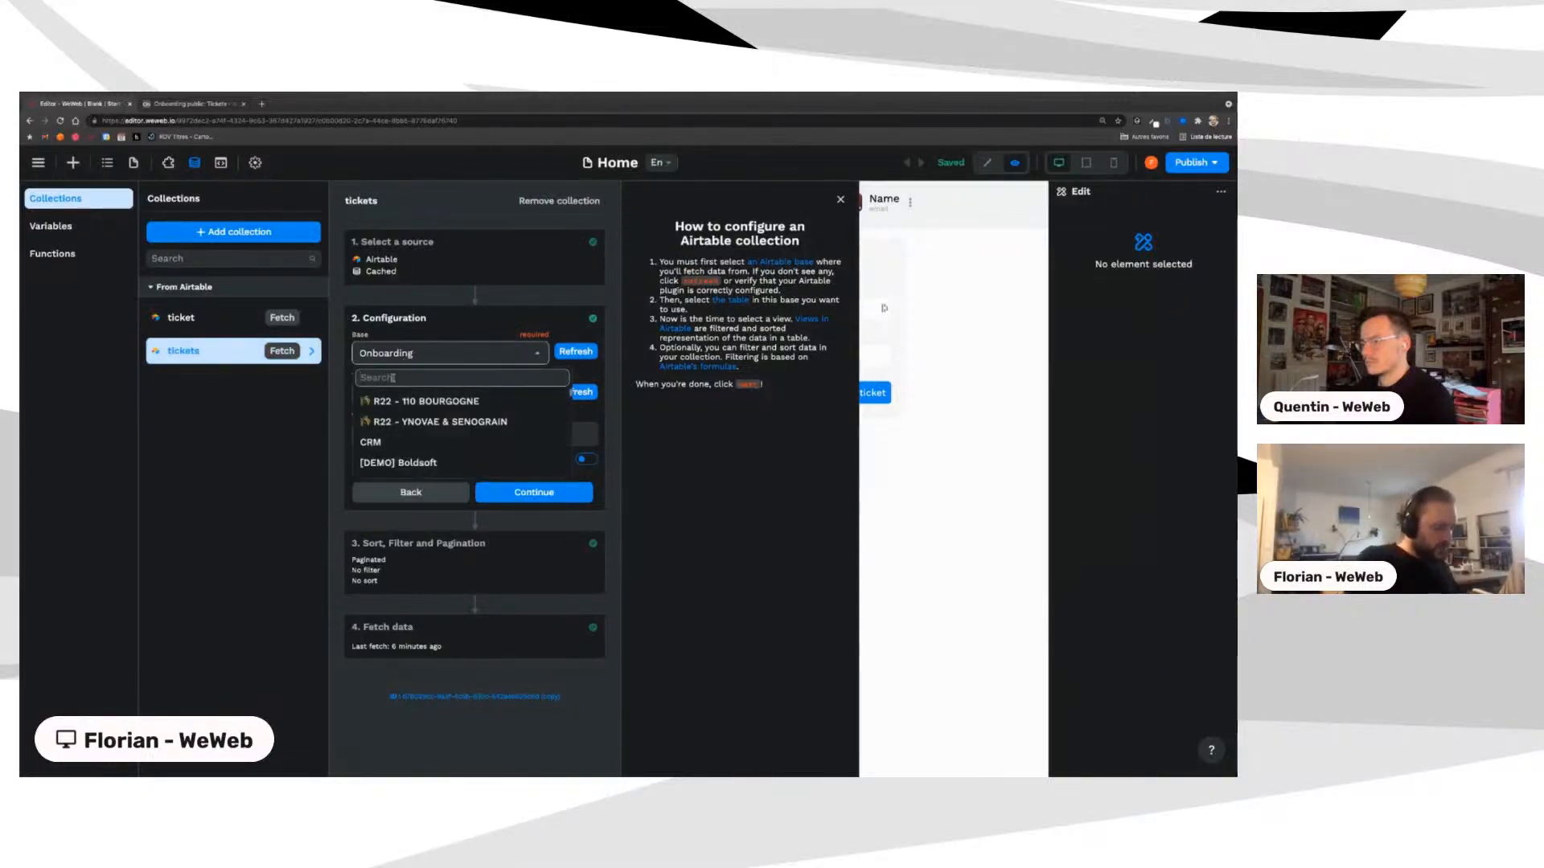
{"action": "type", "text": "public"}
{"action": "left_click", "coordinate": [408, 401]}
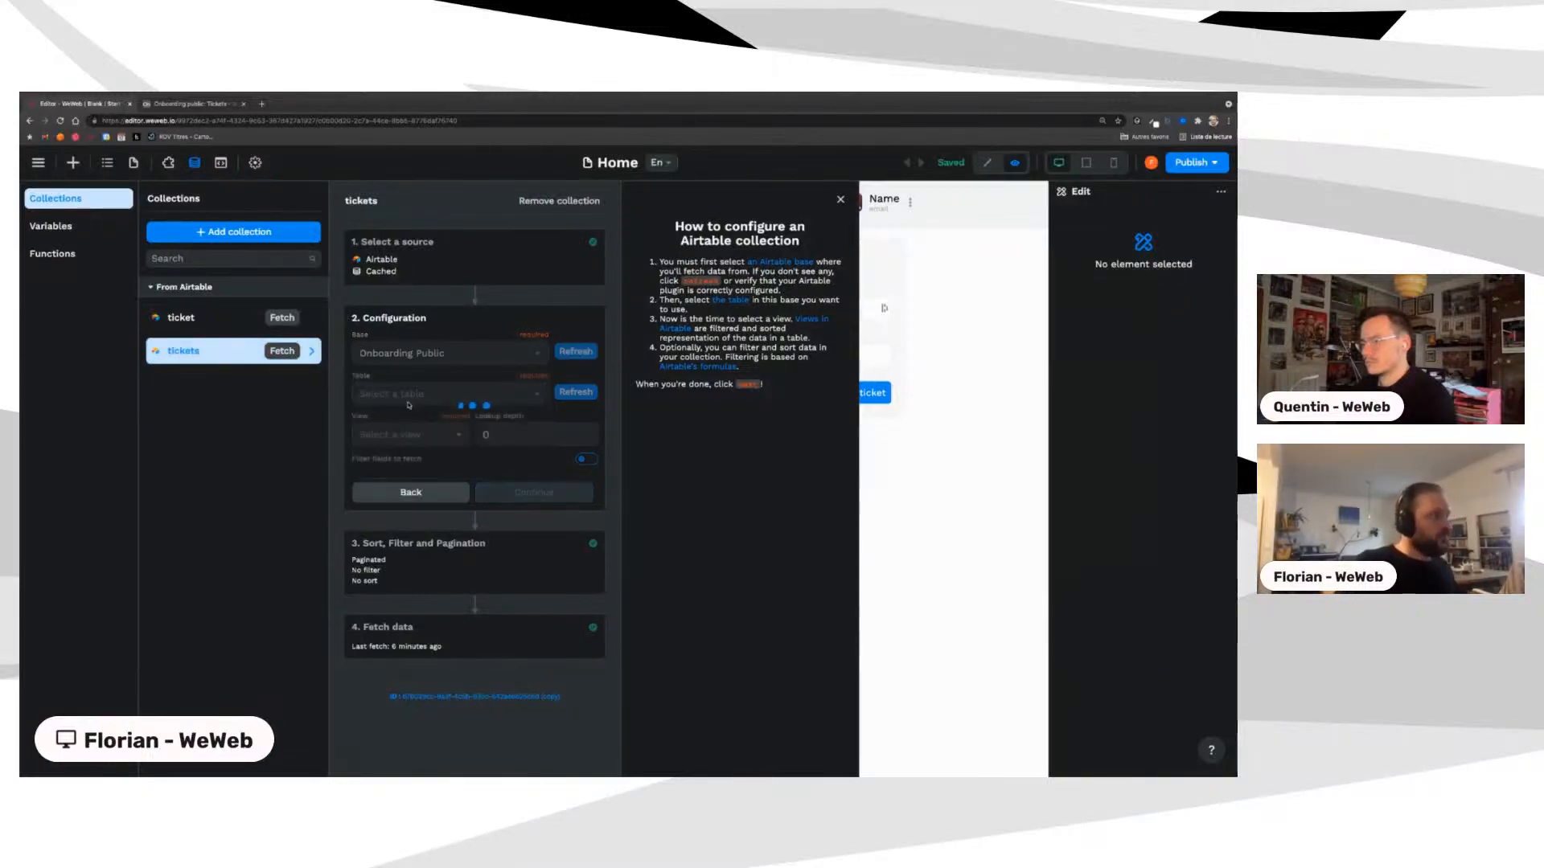
{"action": "left_click", "coordinate": [410, 394]}
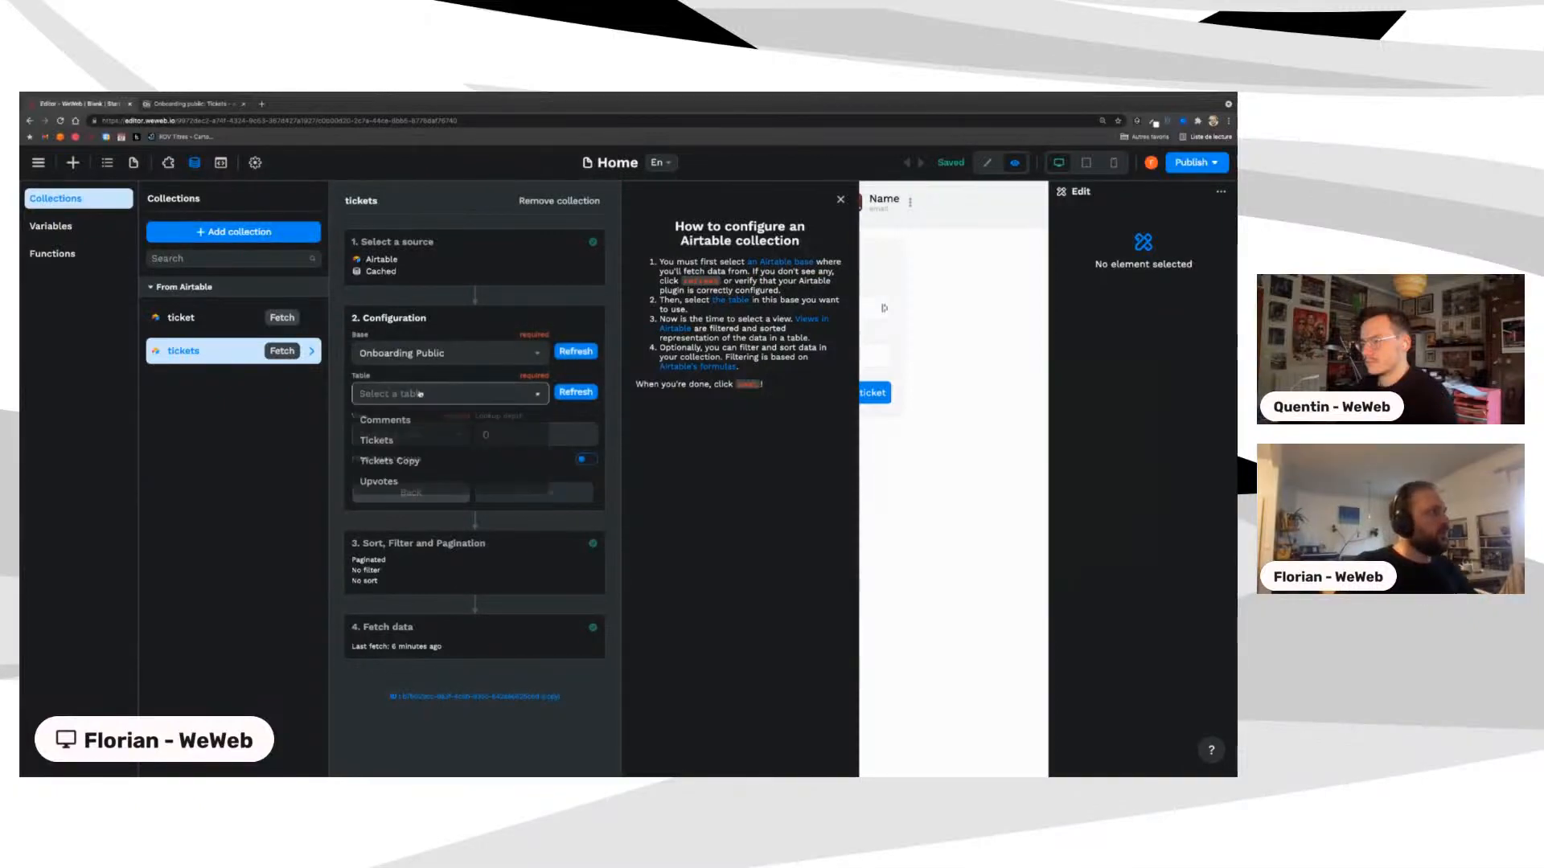
{"action": "left_click", "coordinate": [400, 441]}
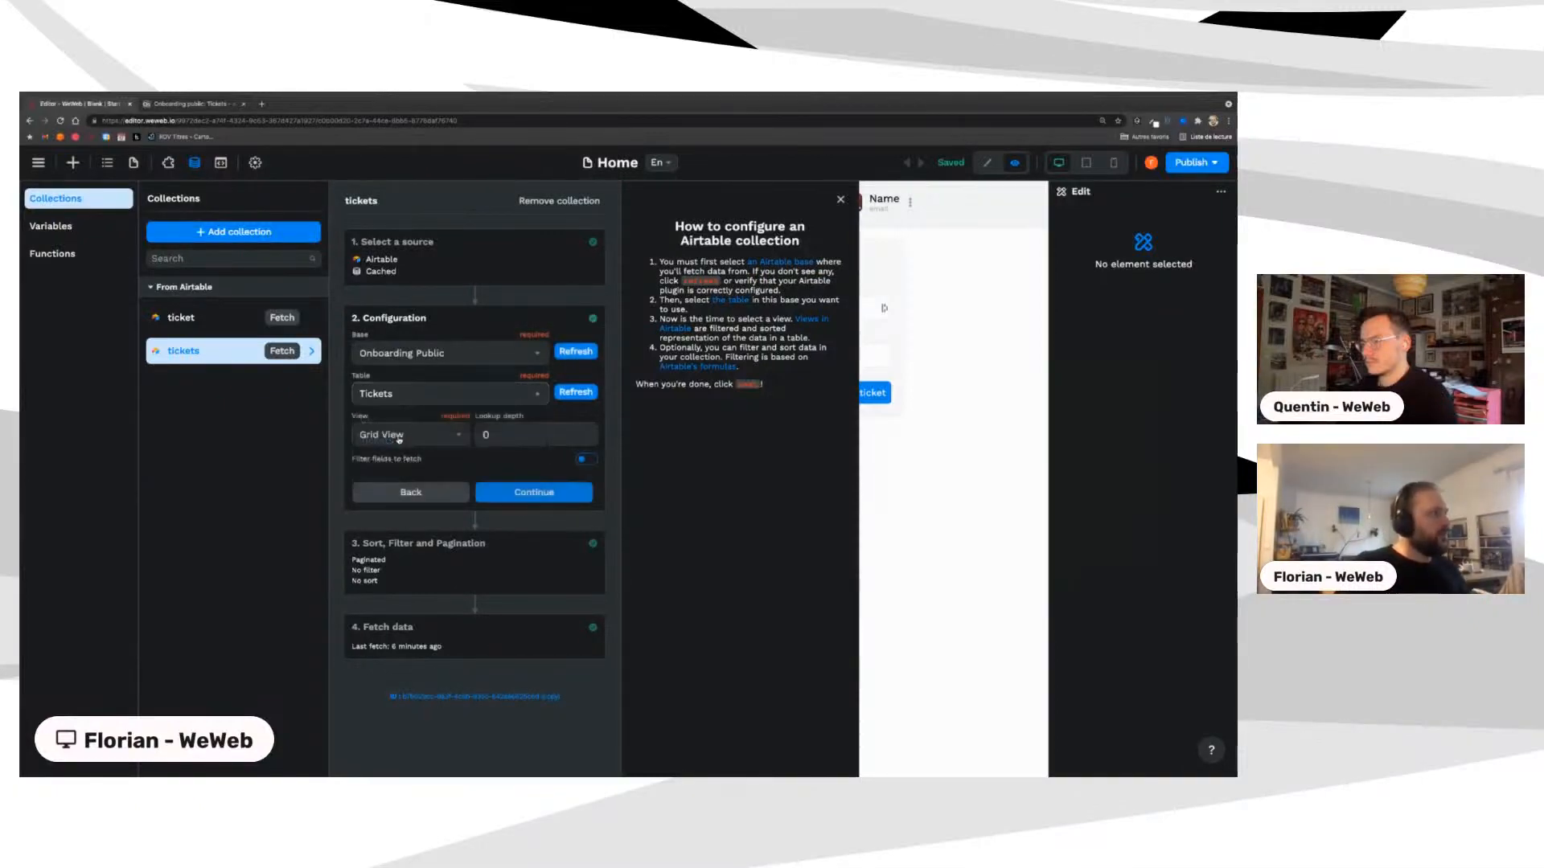
{"action": "left_click", "coordinate": [535, 492]}
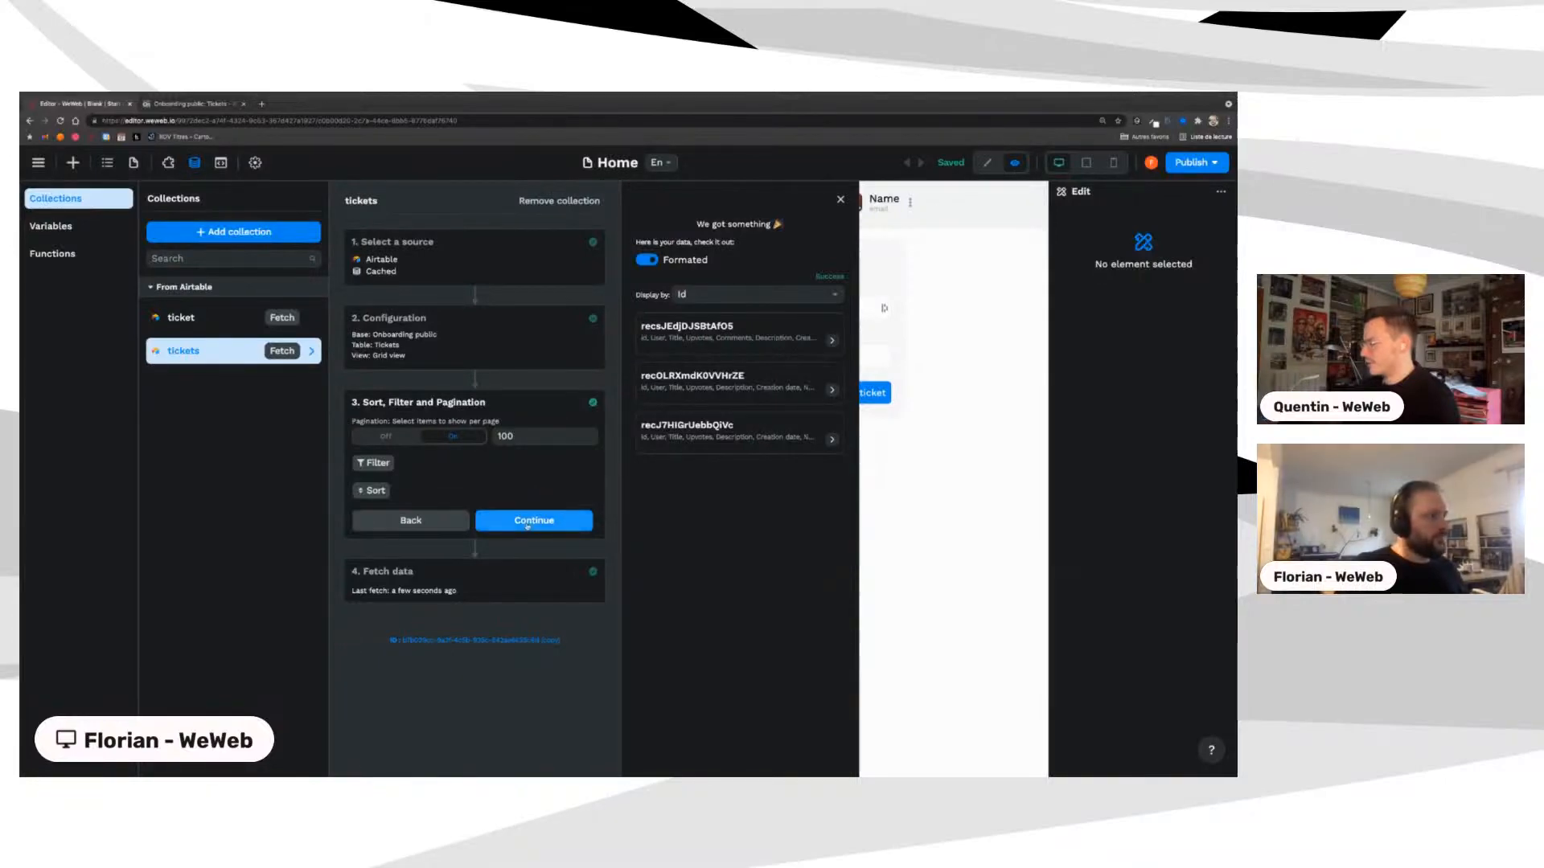
{"action": "left_click", "coordinate": [527, 521]}
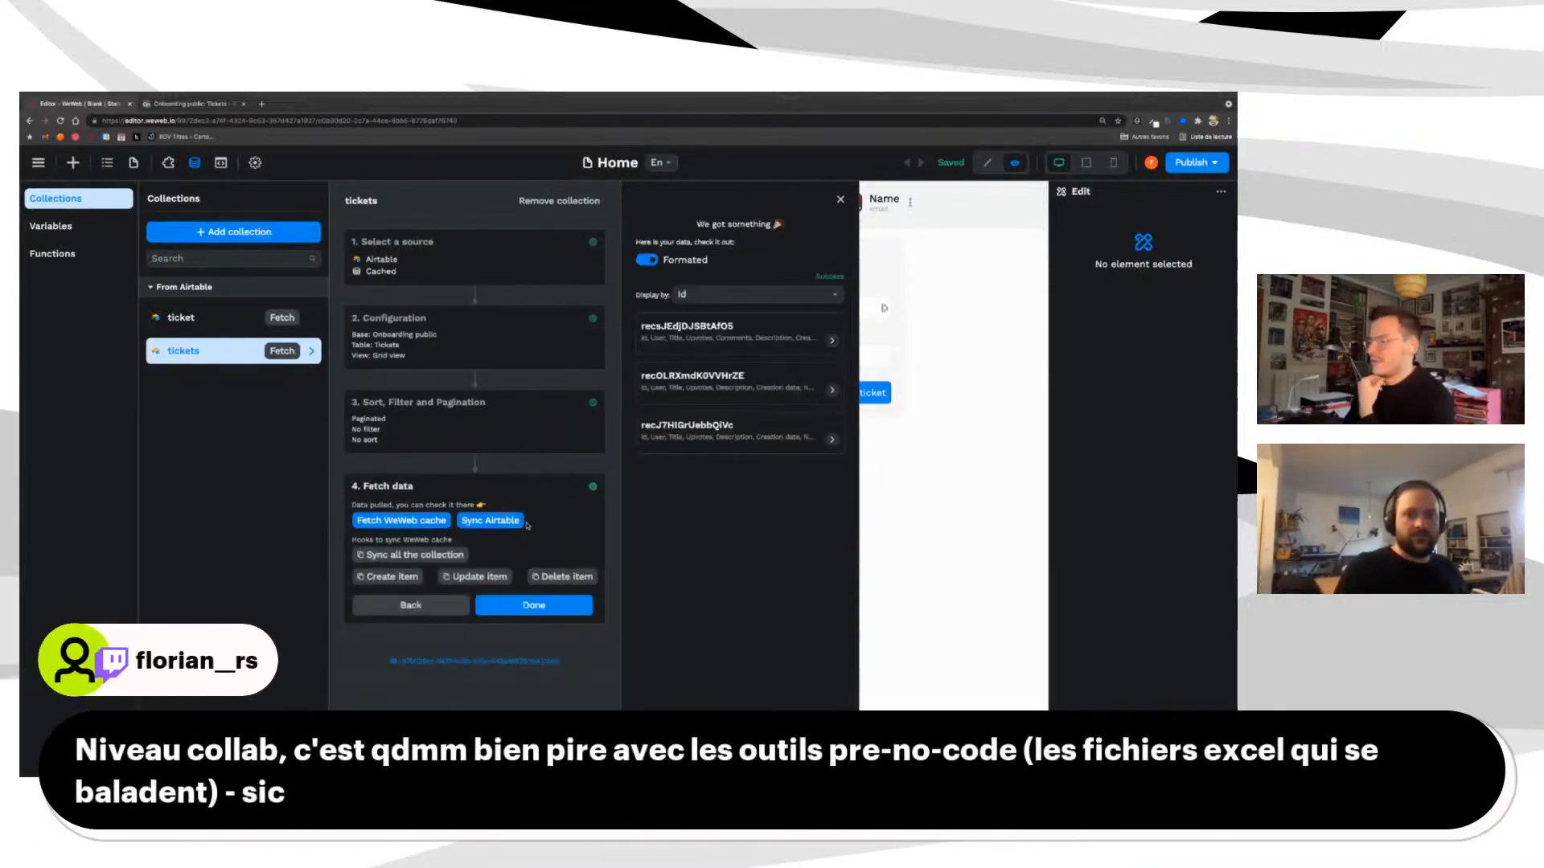
{"action": "left_click", "coordinate": [507, 608]}
{"action": "left_click", "coordinate": [211, 320]}
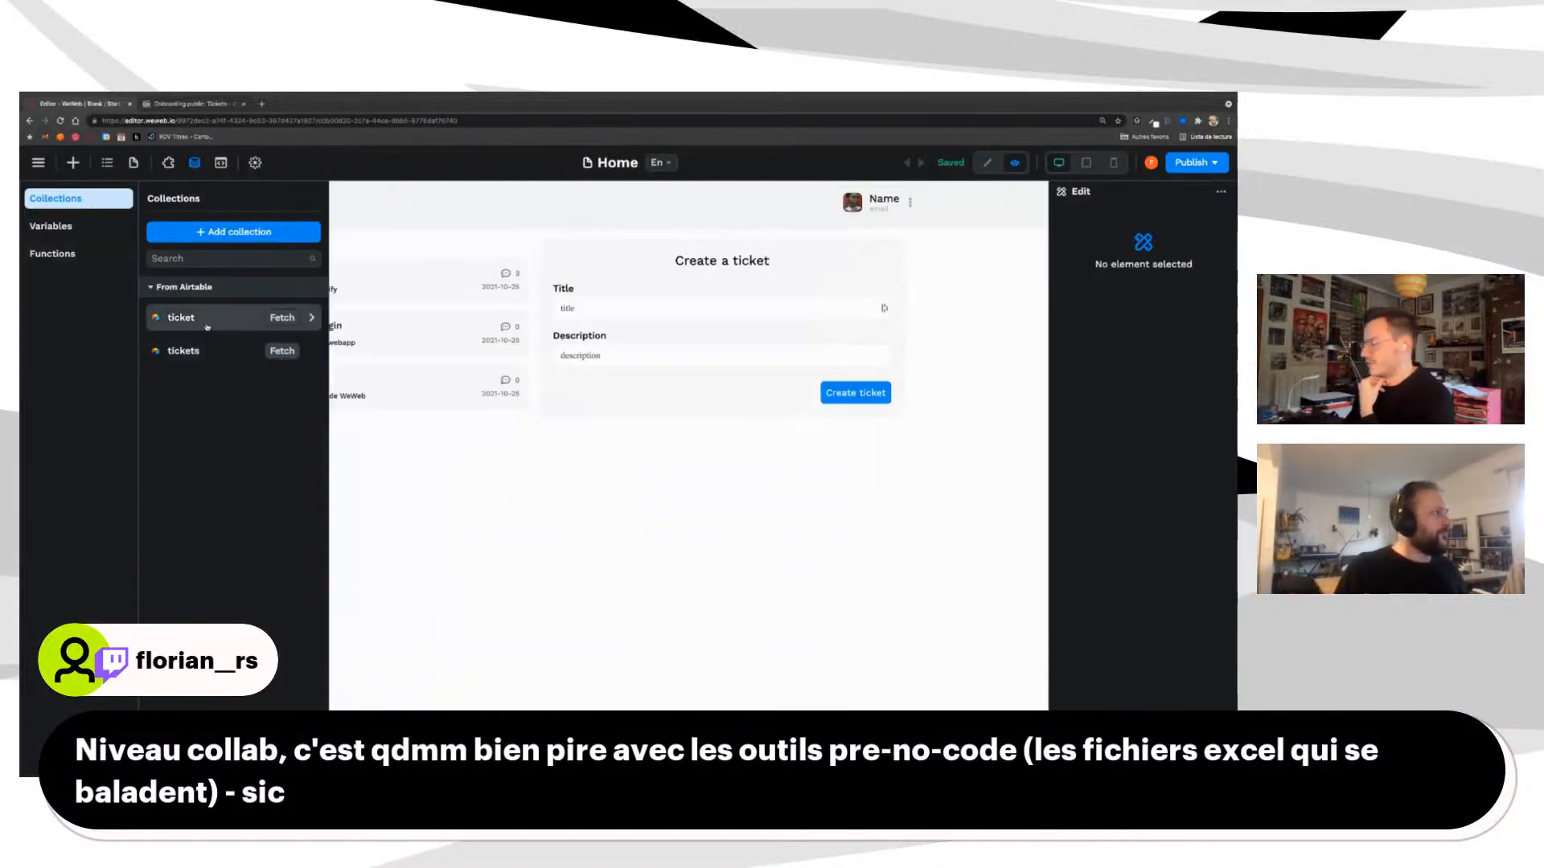
Step: Switch the ticket collection to the Onboarding Public base's Tickets table
{"action": "left_click", "coordinate": [414, 334]}
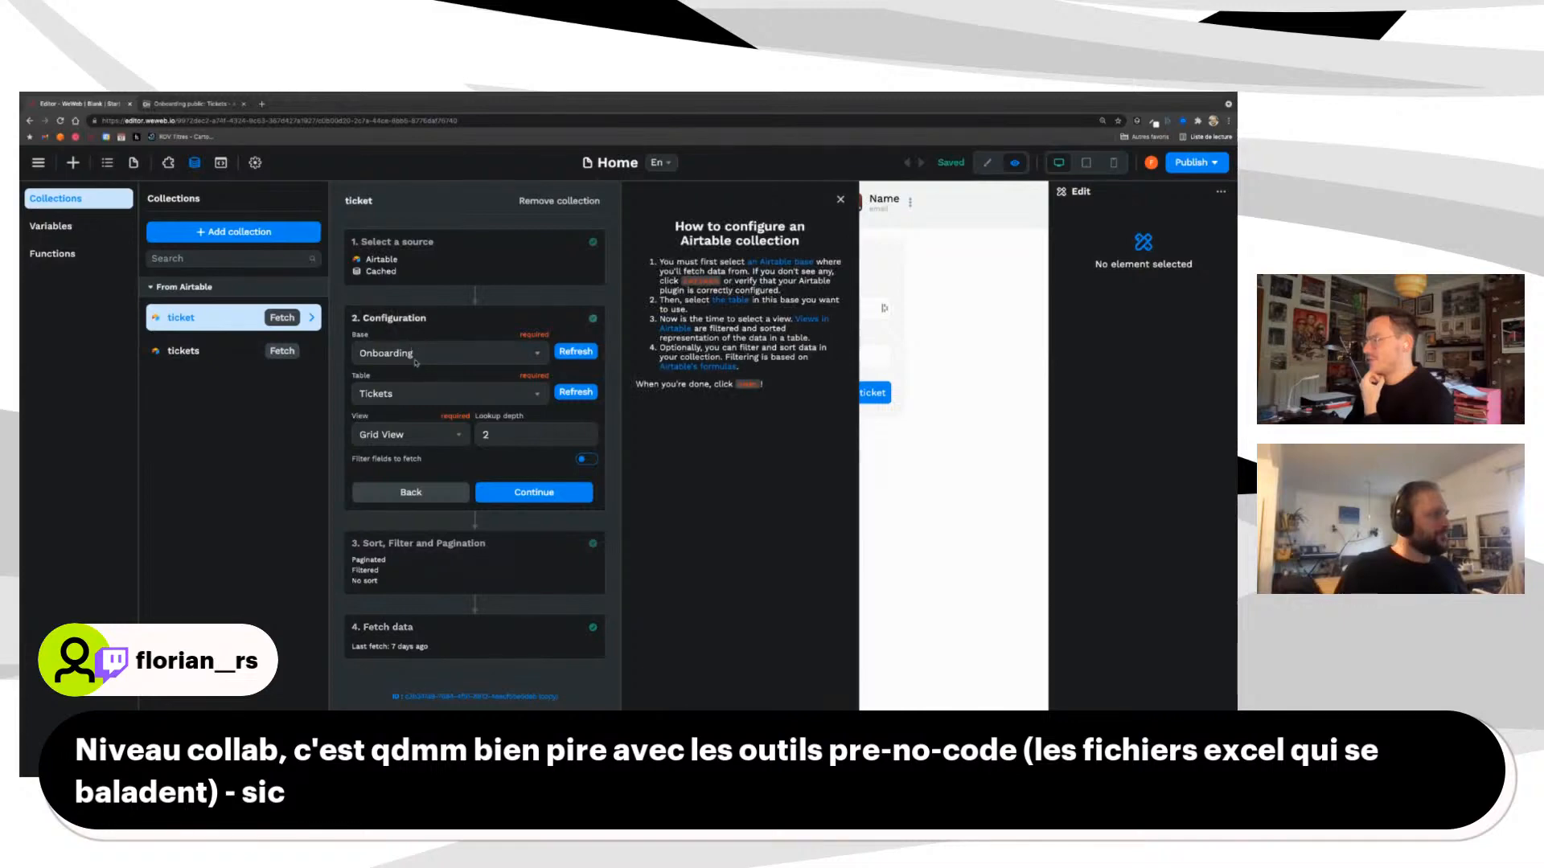
{"action": "left_click", "coordinate": [418, 353]}
{"action": "type", "text": "p"}
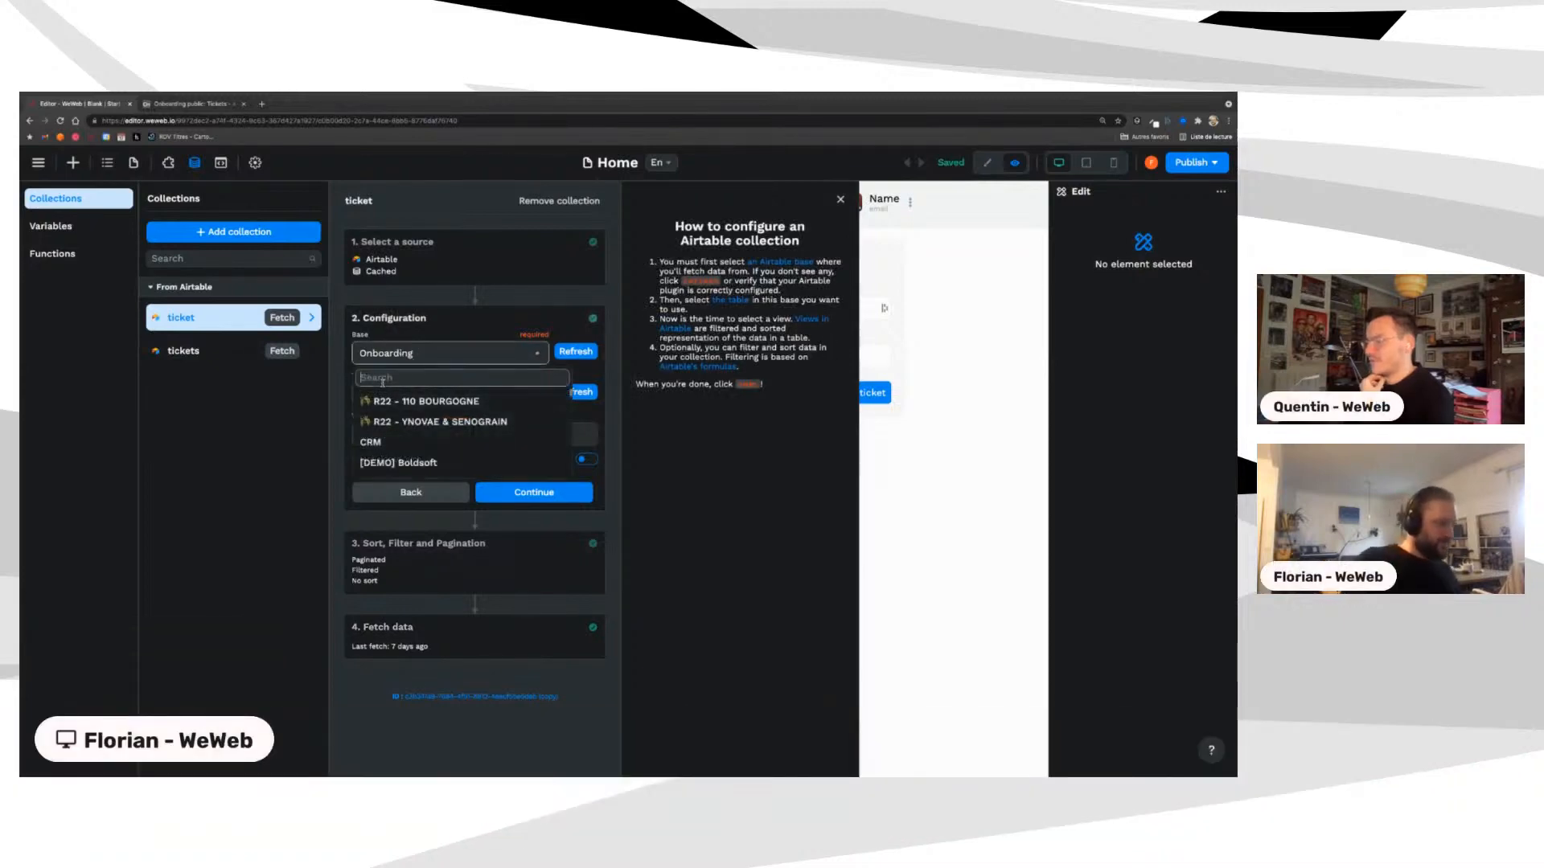
{"action": "type", "text": "ubl"}
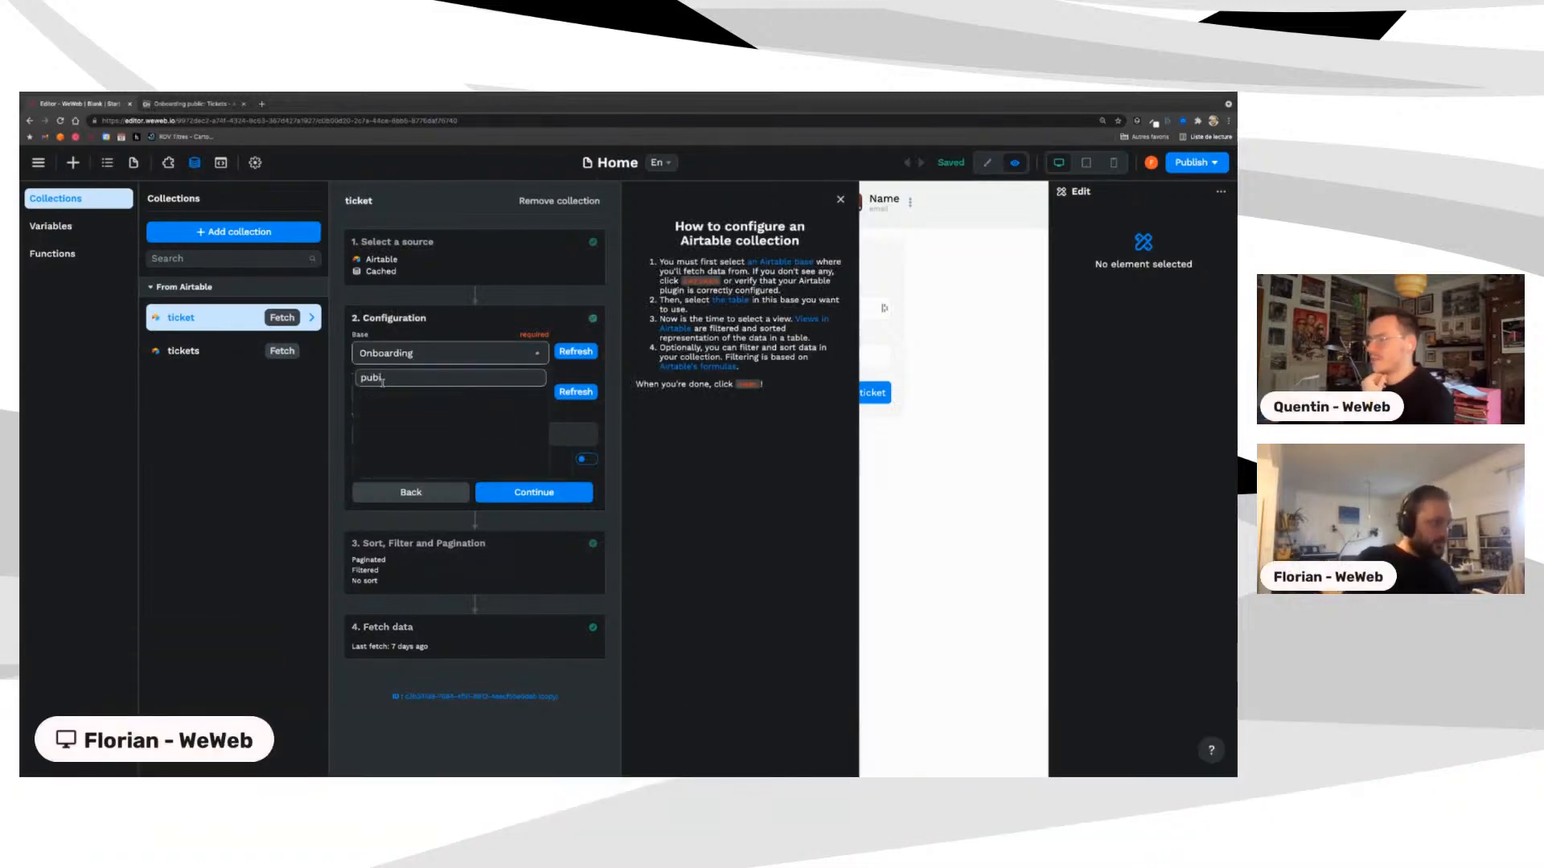
{"action": "left_click", "coordinate": [406, 400]}
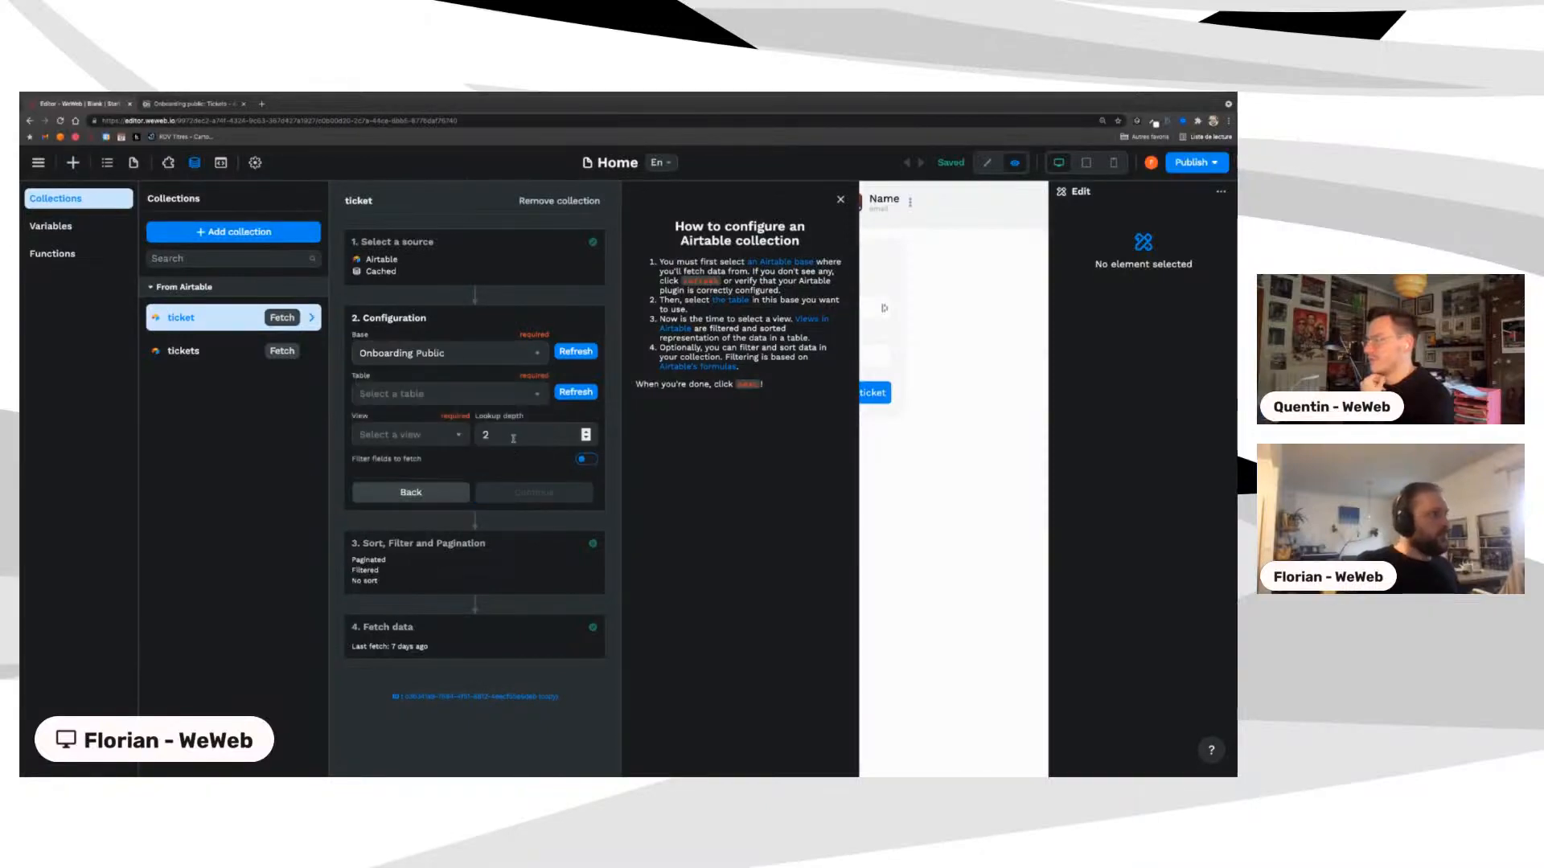
{"action": "left_click", "coordinate": [433, 398]}
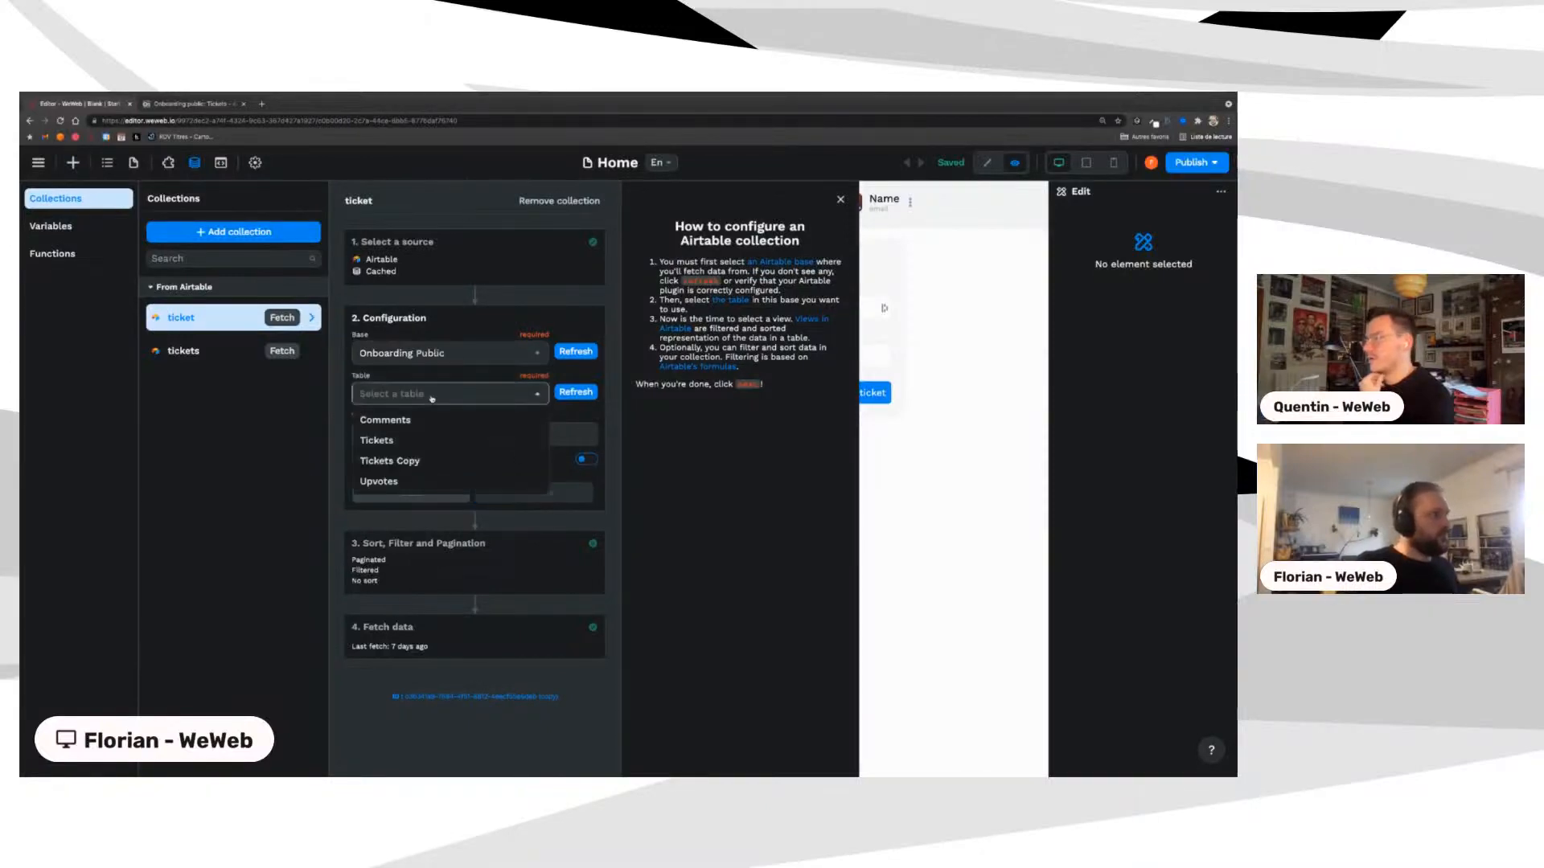
{"action": "left_click", "coordinate": [403, 441]}
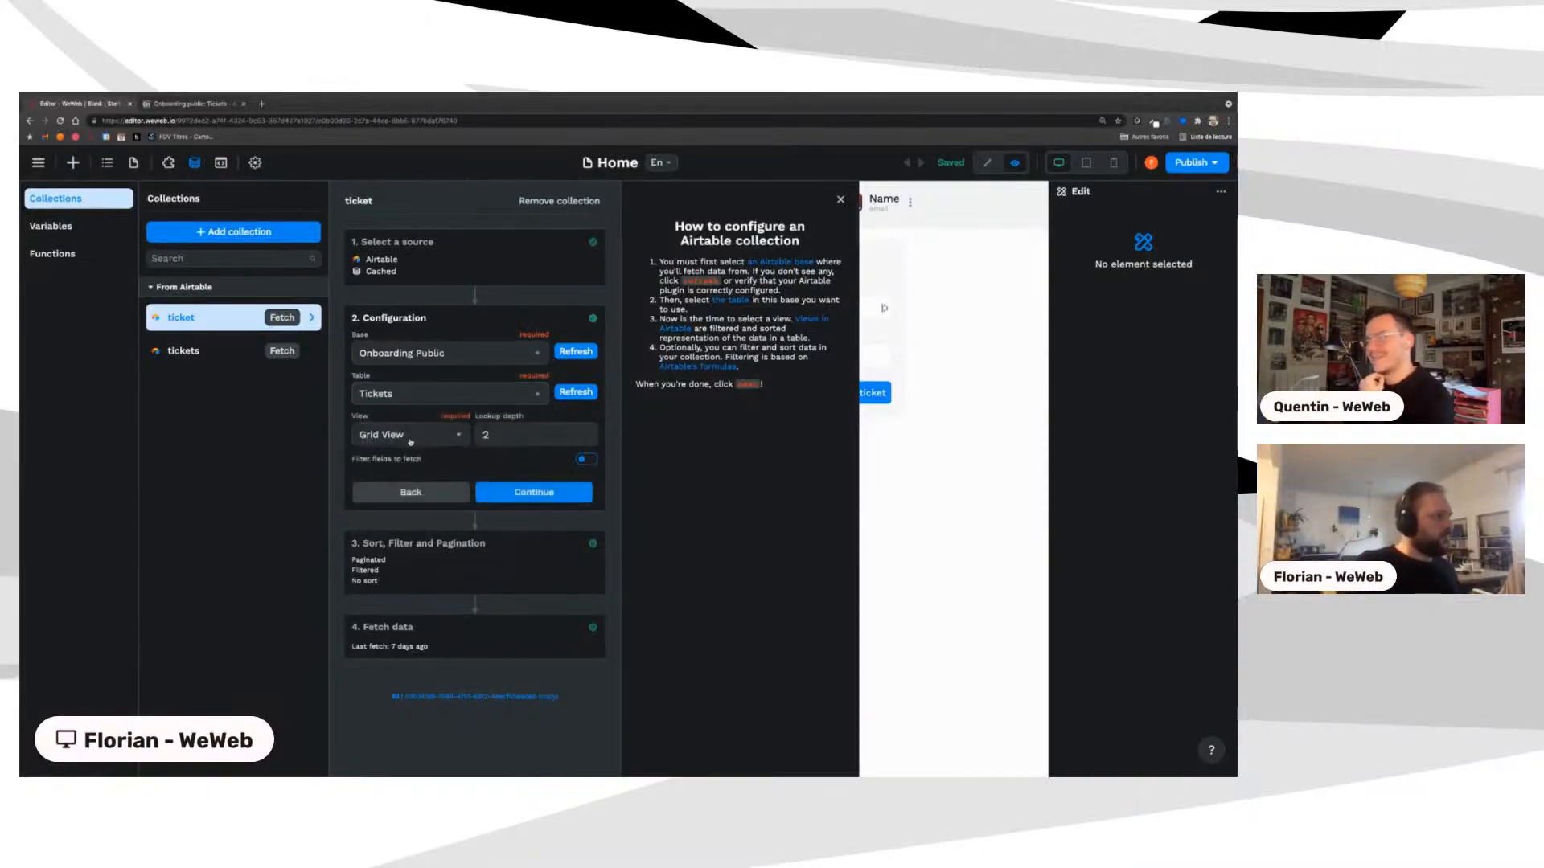
{"action": "left_click", "coordinate": [526, 493]}
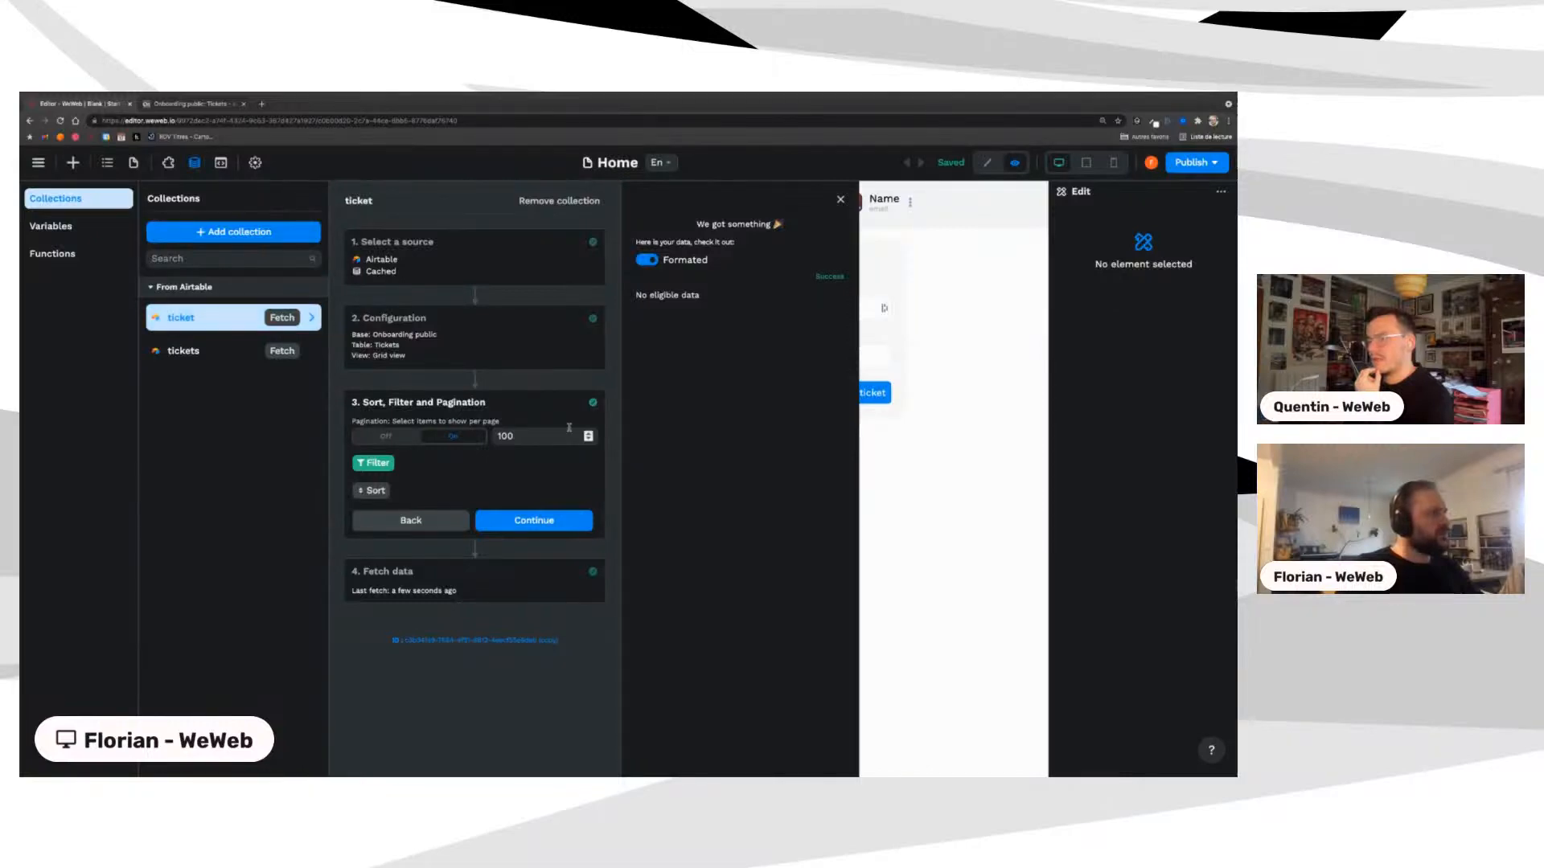
Step: Add a filter where Id is the current Ticket, save and test it, and close the settings
{"action": "left_click", "coordinate": [370, 464]}
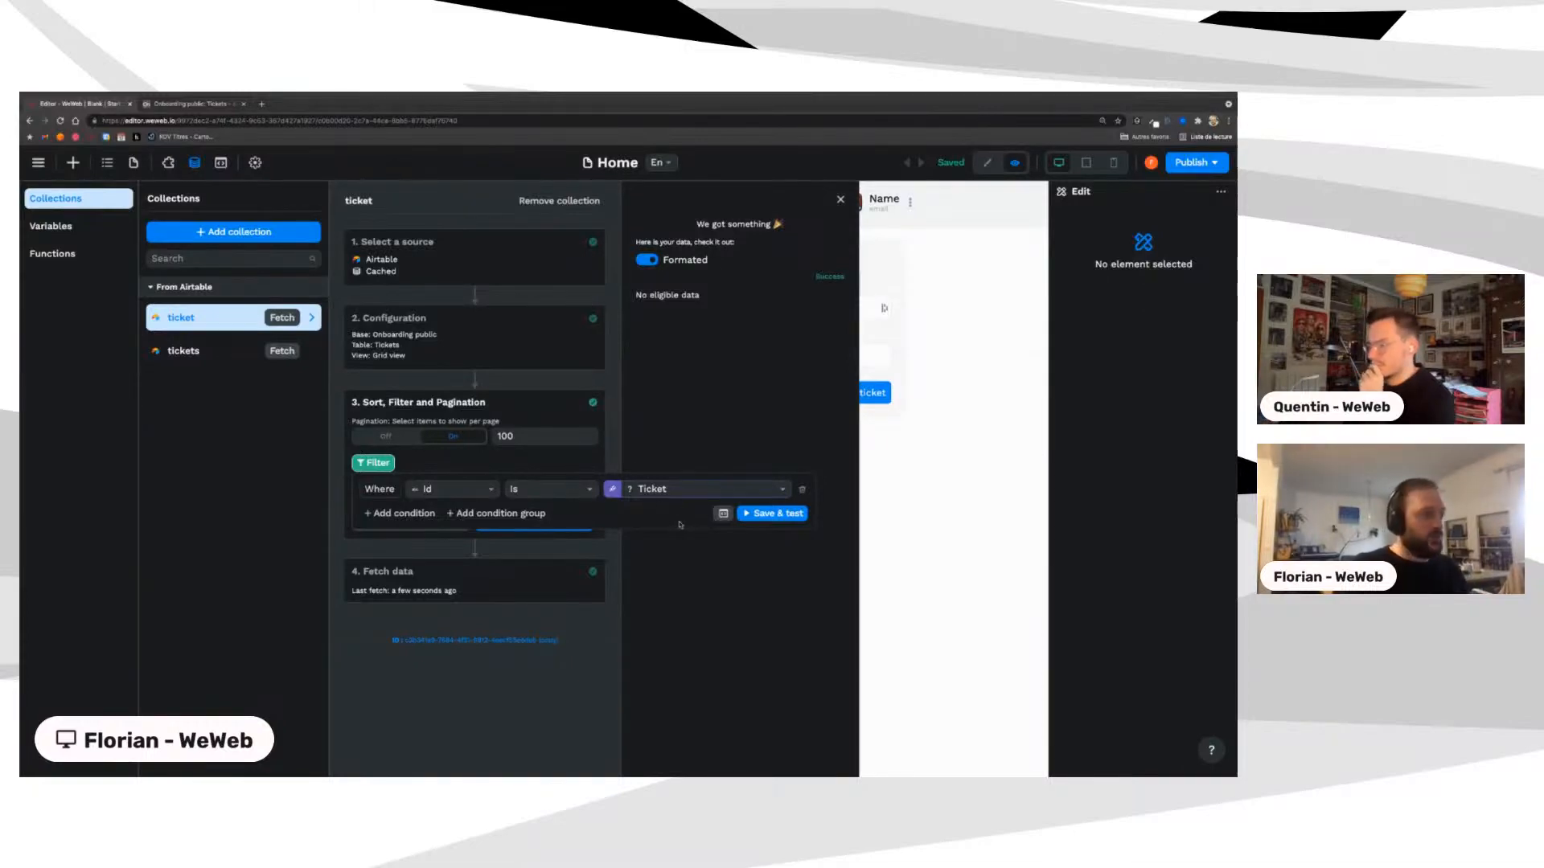
{"action": "left_click", "coordinate": [762, 517]}
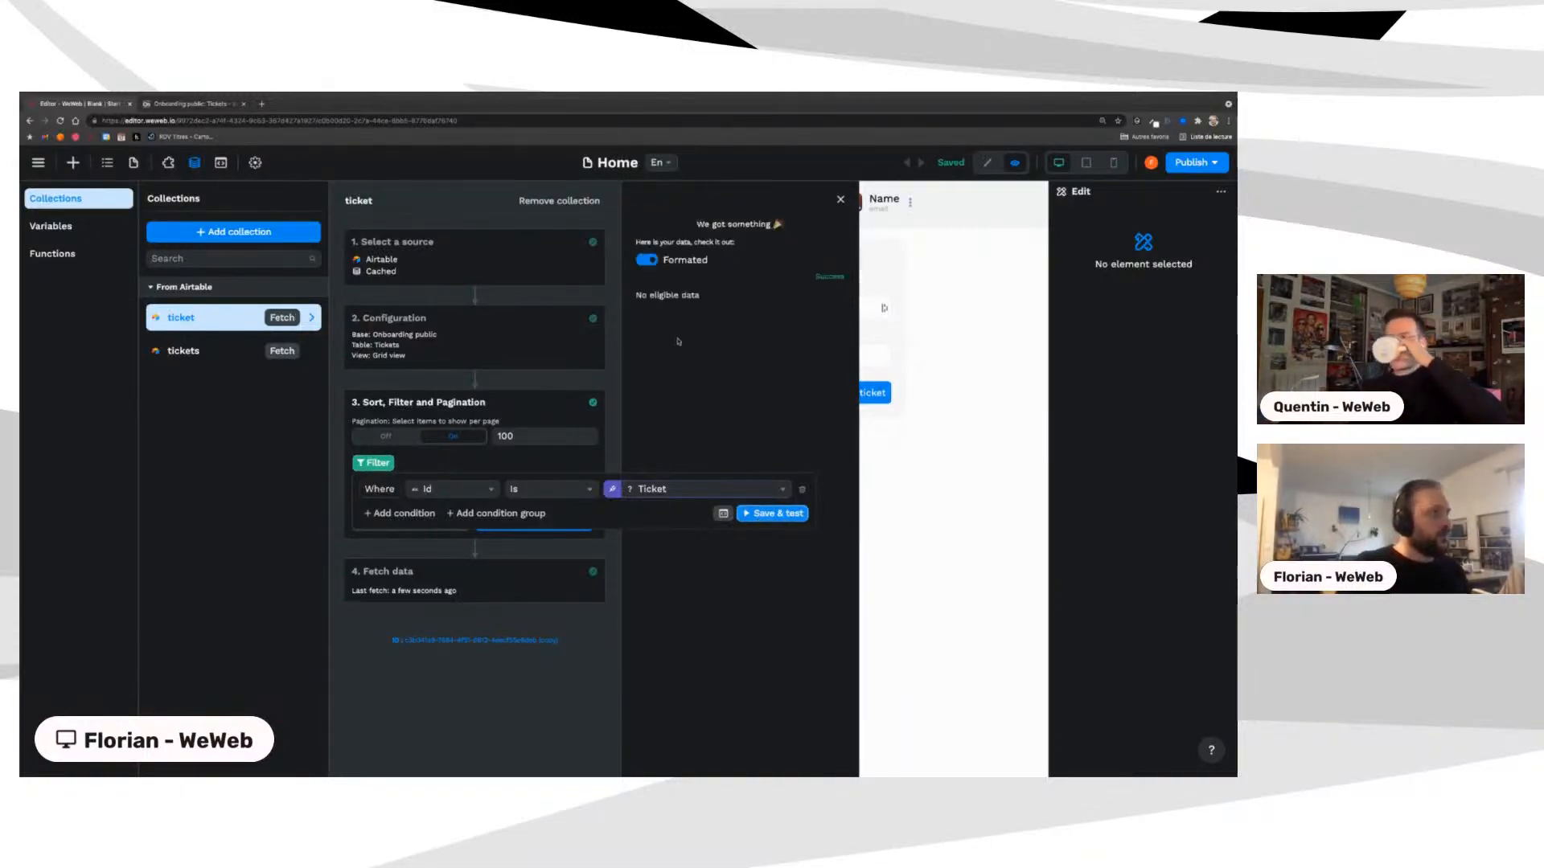
{"action": "left_click", "coordinate": [441, 588]}
{"action": "left_click", "coordinate": [550, 604]}
{"action": "left_click", "coordinate": [438, 475]}
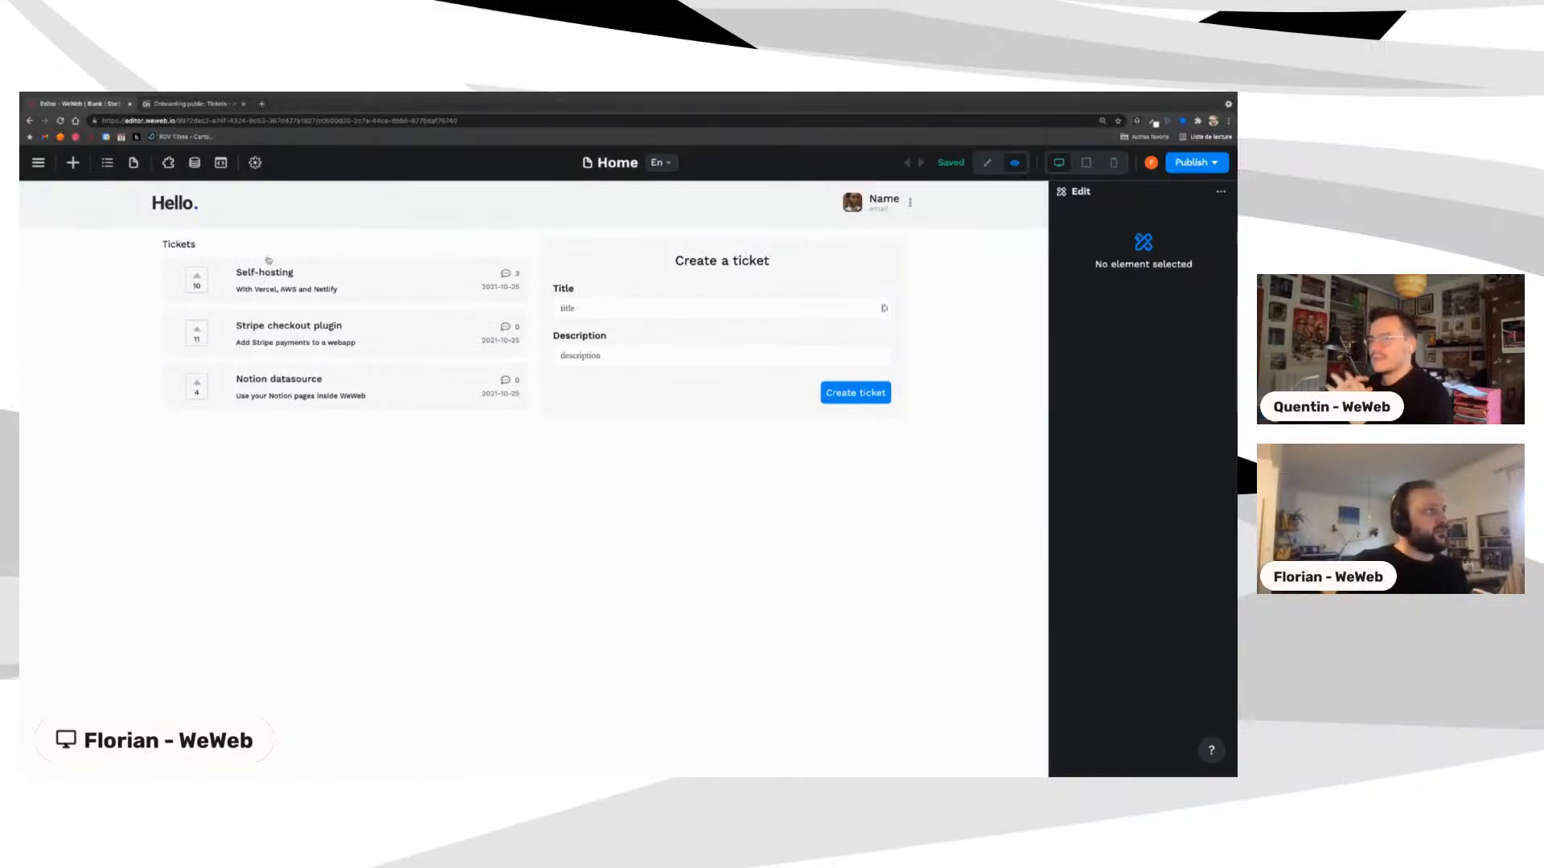
Step: Inspect the Self-hosting item's link to the Ticket page with its record query, then return to preview
{"action": "left_click", "coordinate": [134, 163]}
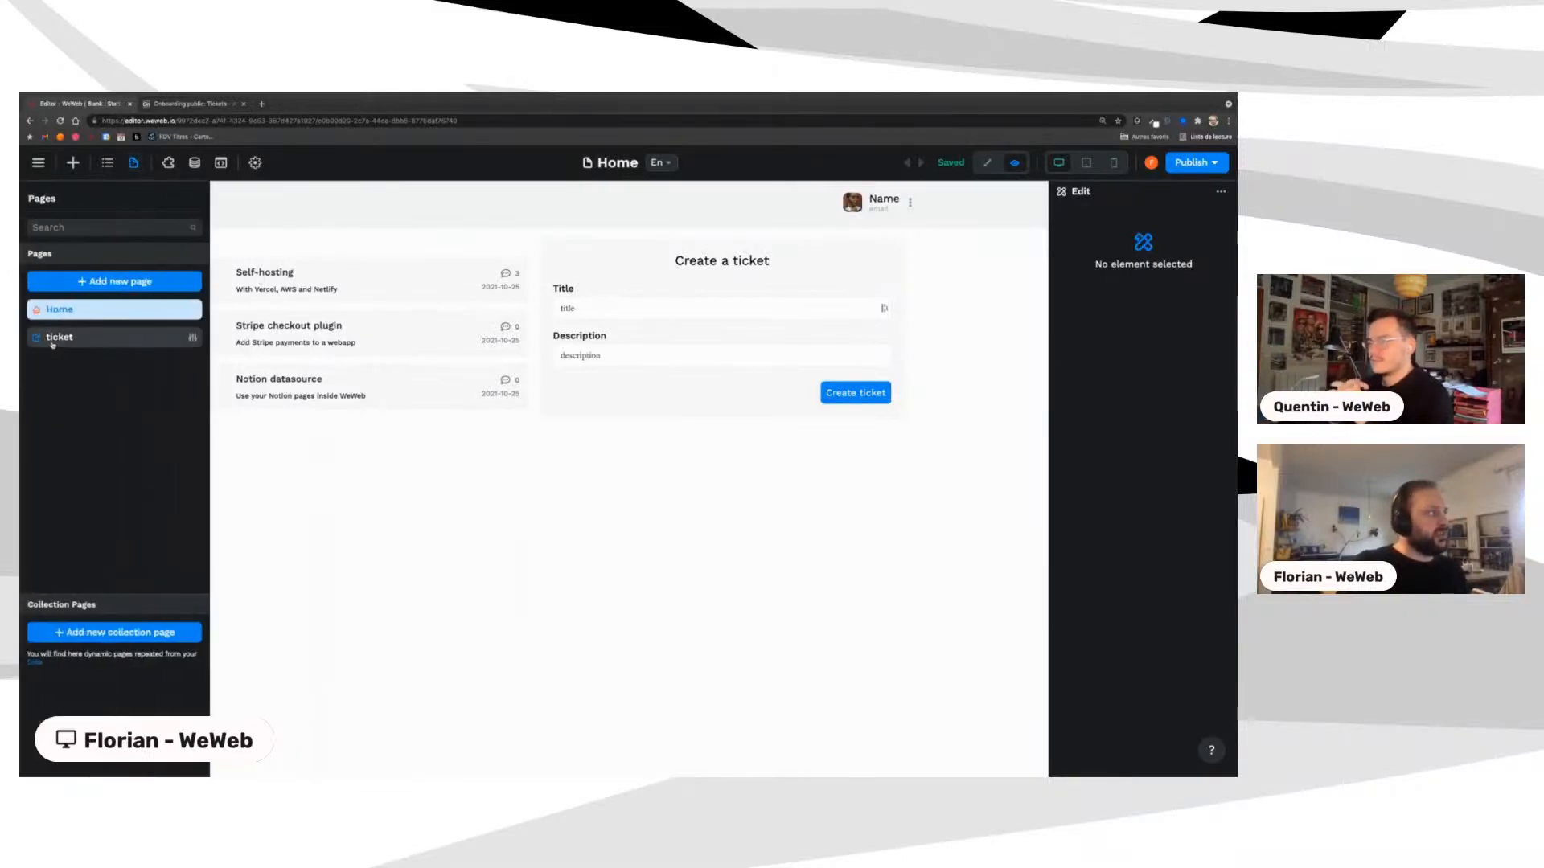
{"action": "left_click", "coordinate": [331, 458]}
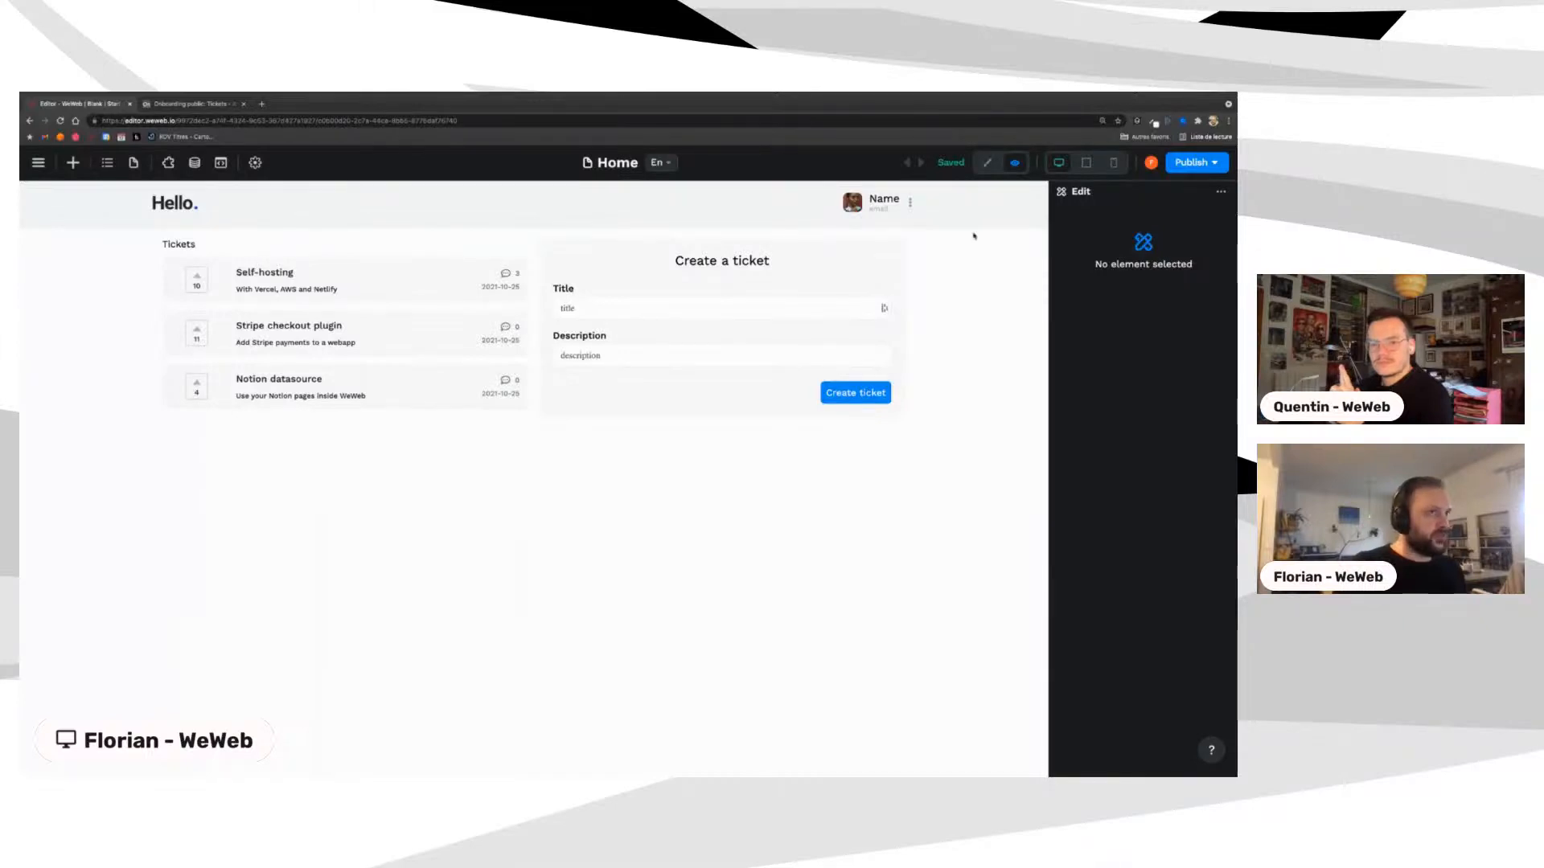
{"action": "left_click", "coordinate": [987, 163]}
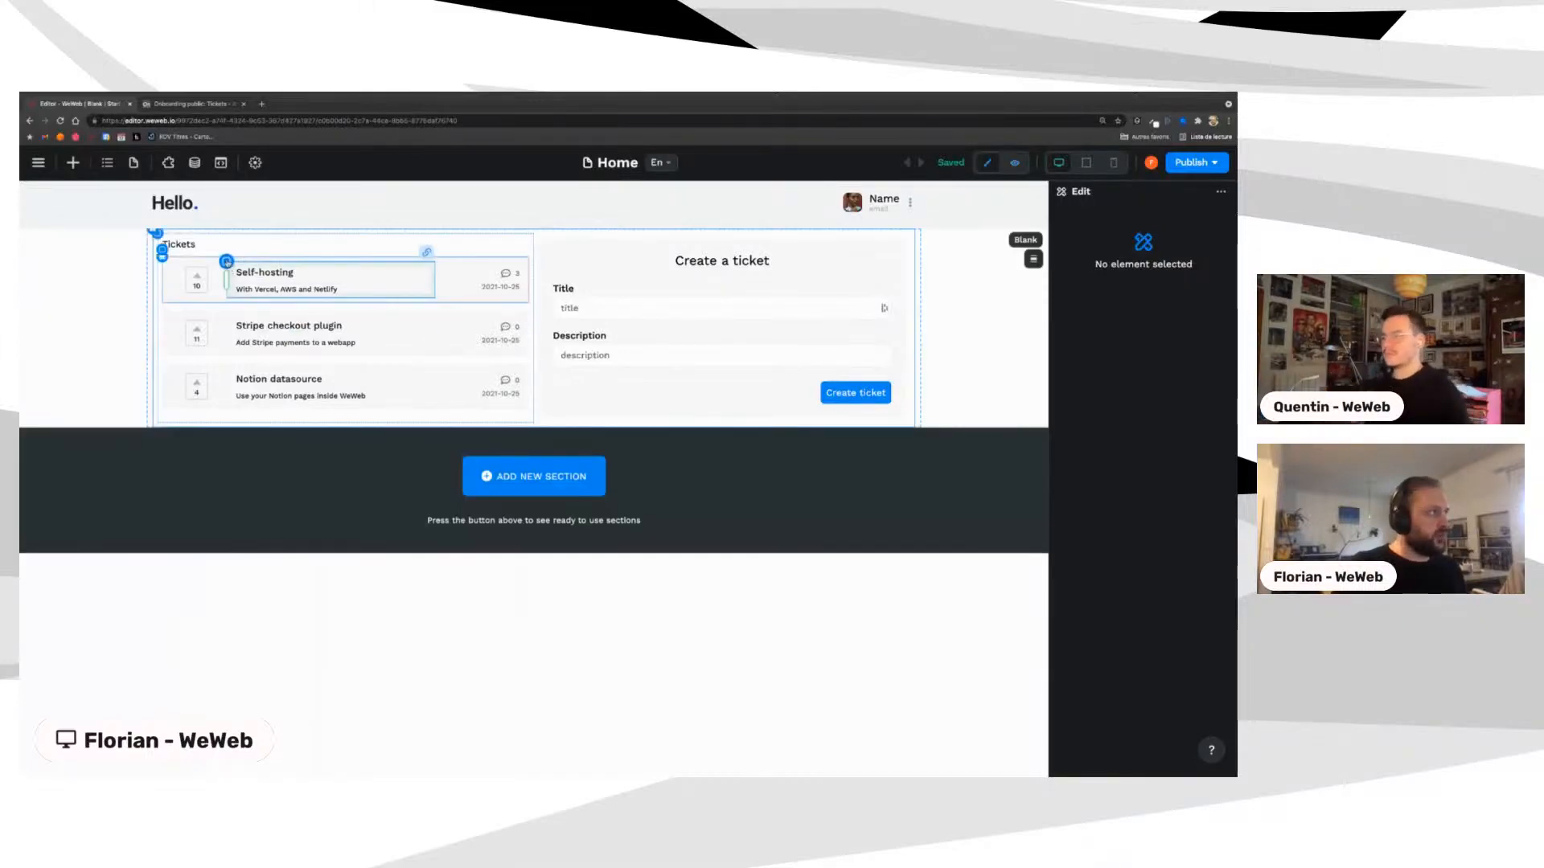
{"action": "left_click", "coordinate": [226, 262]}
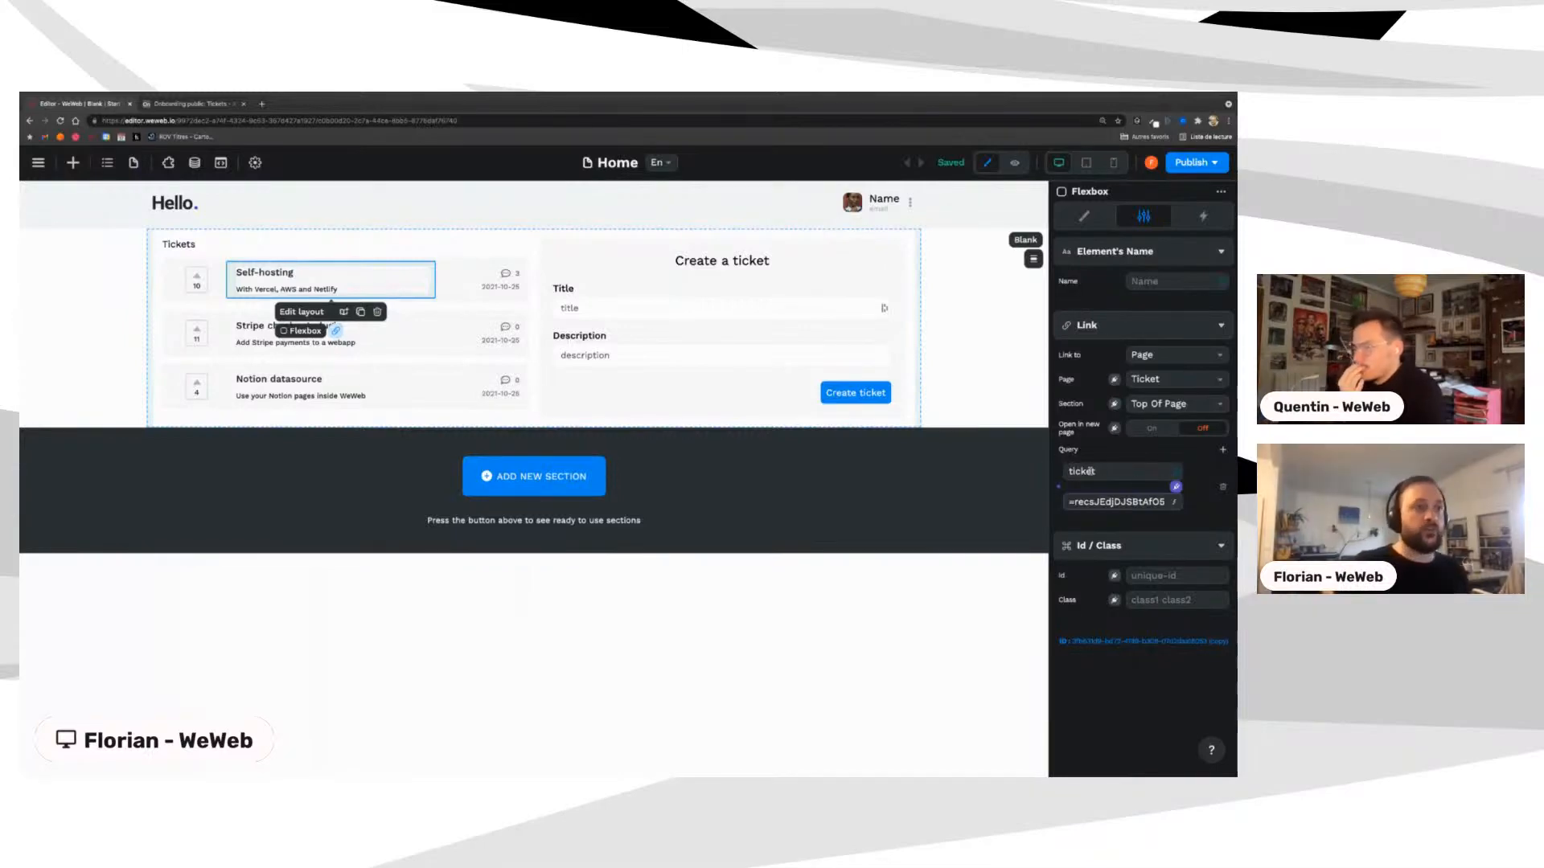
{"action": "left_click", "coordinate": [470, 122]}
{"action": "left_click", "coordinate": [474, 122]}
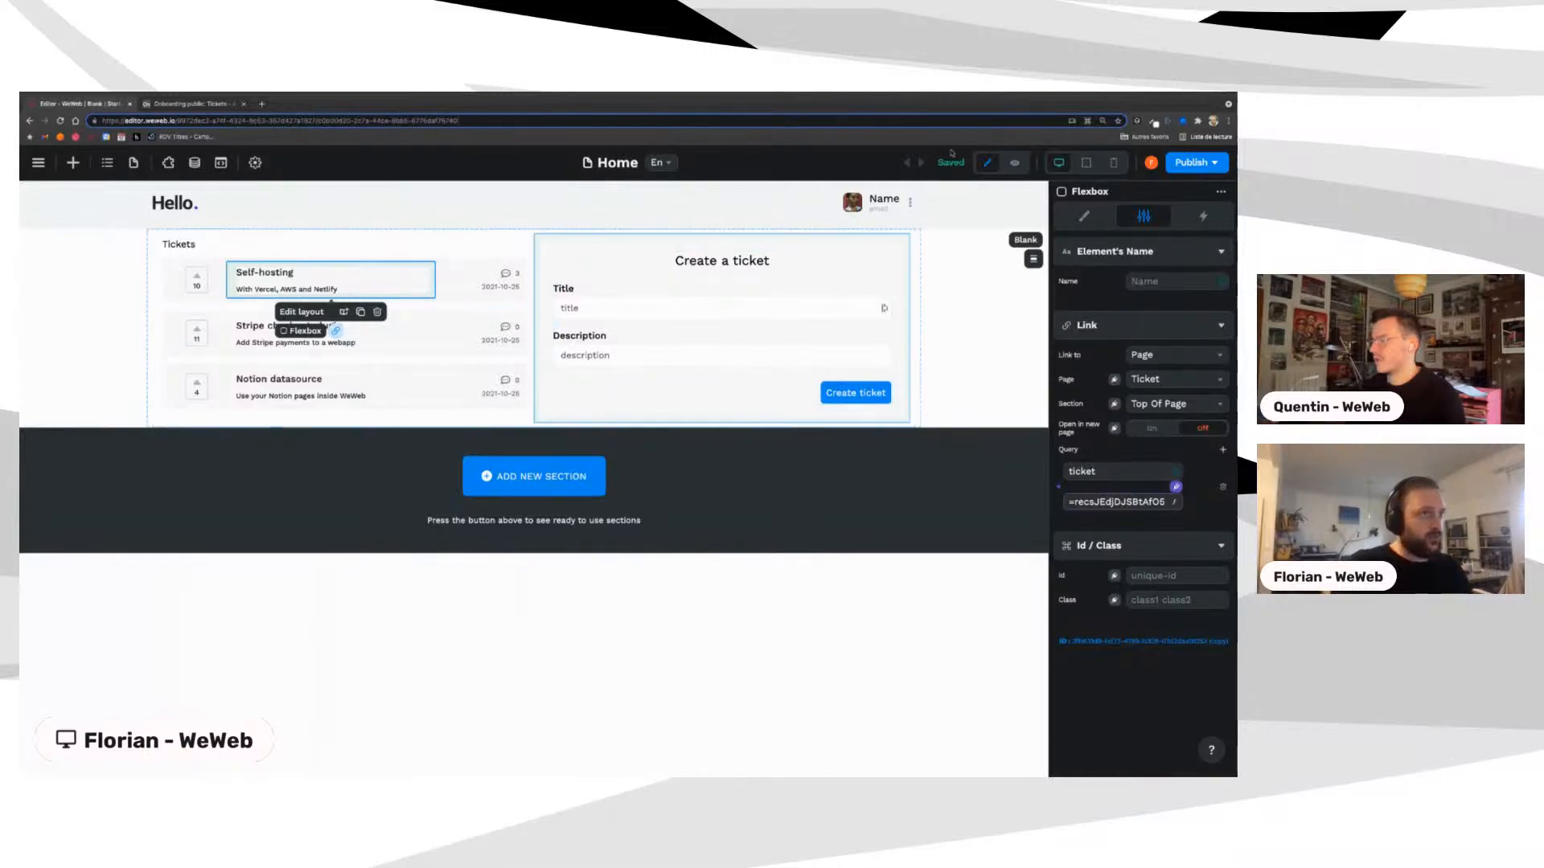
{"action": "left_click", "coordinate": [1015, 163]}
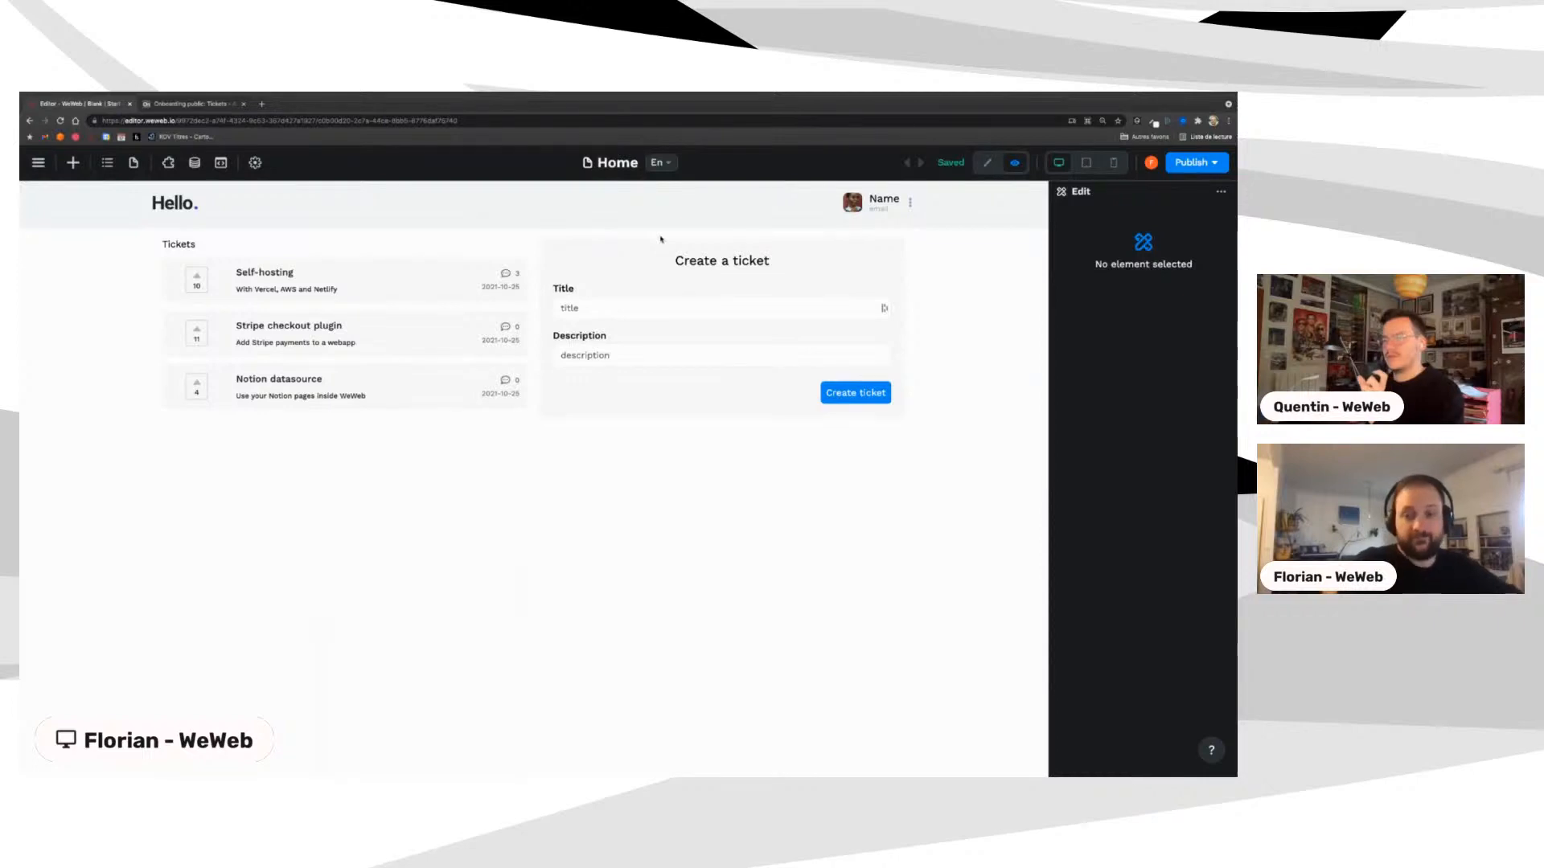
{"action": "left_click", "coordinate": [263, 105]}
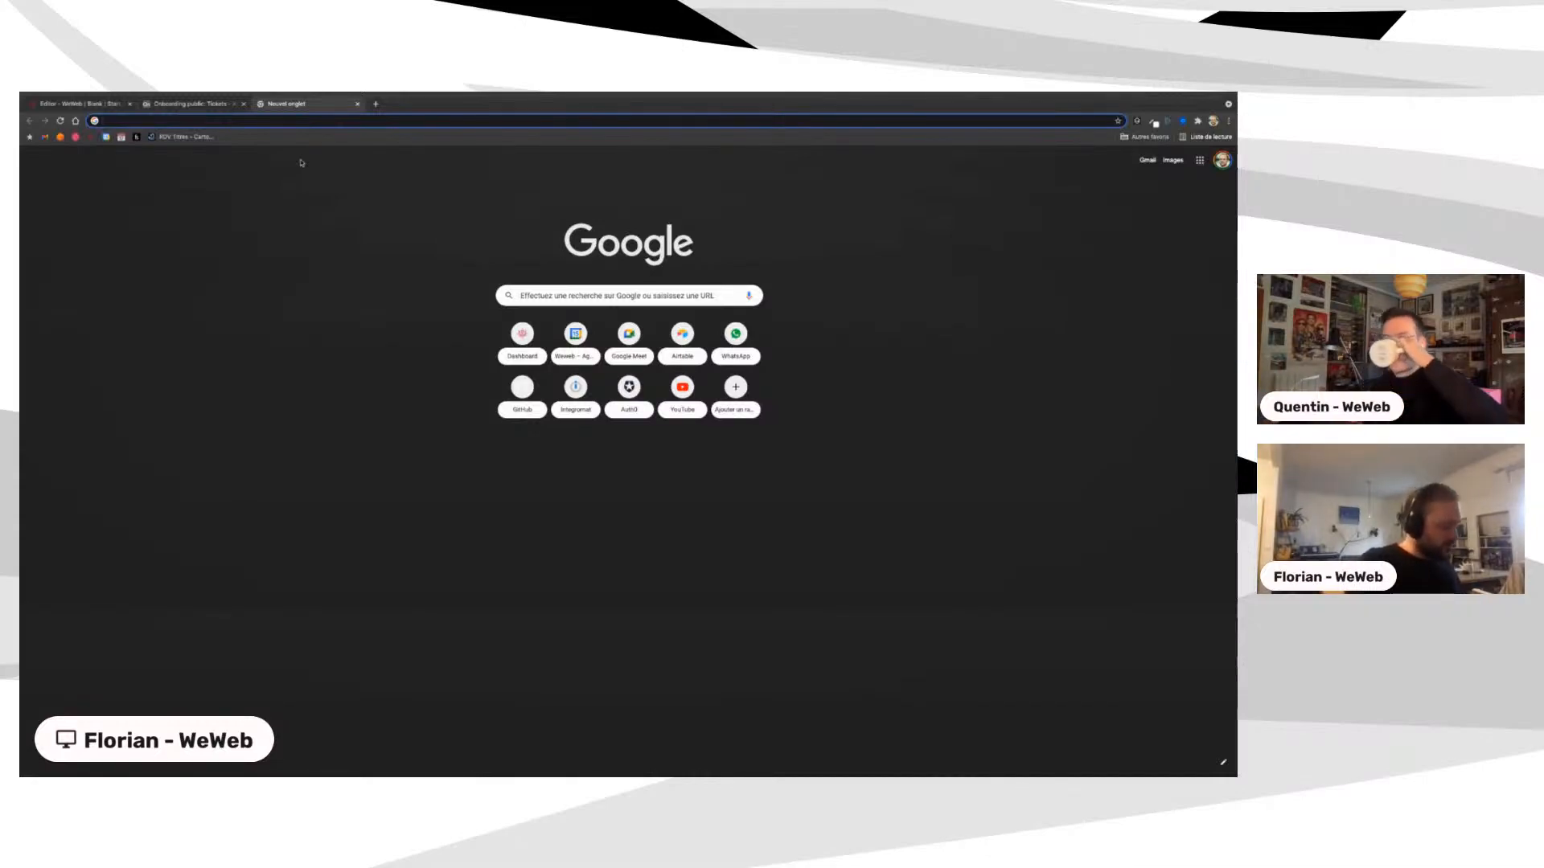
Step: Search the web for 'no code', visit the Bubble site, then close its tab
{"action": "type", "text": "faceboo"}
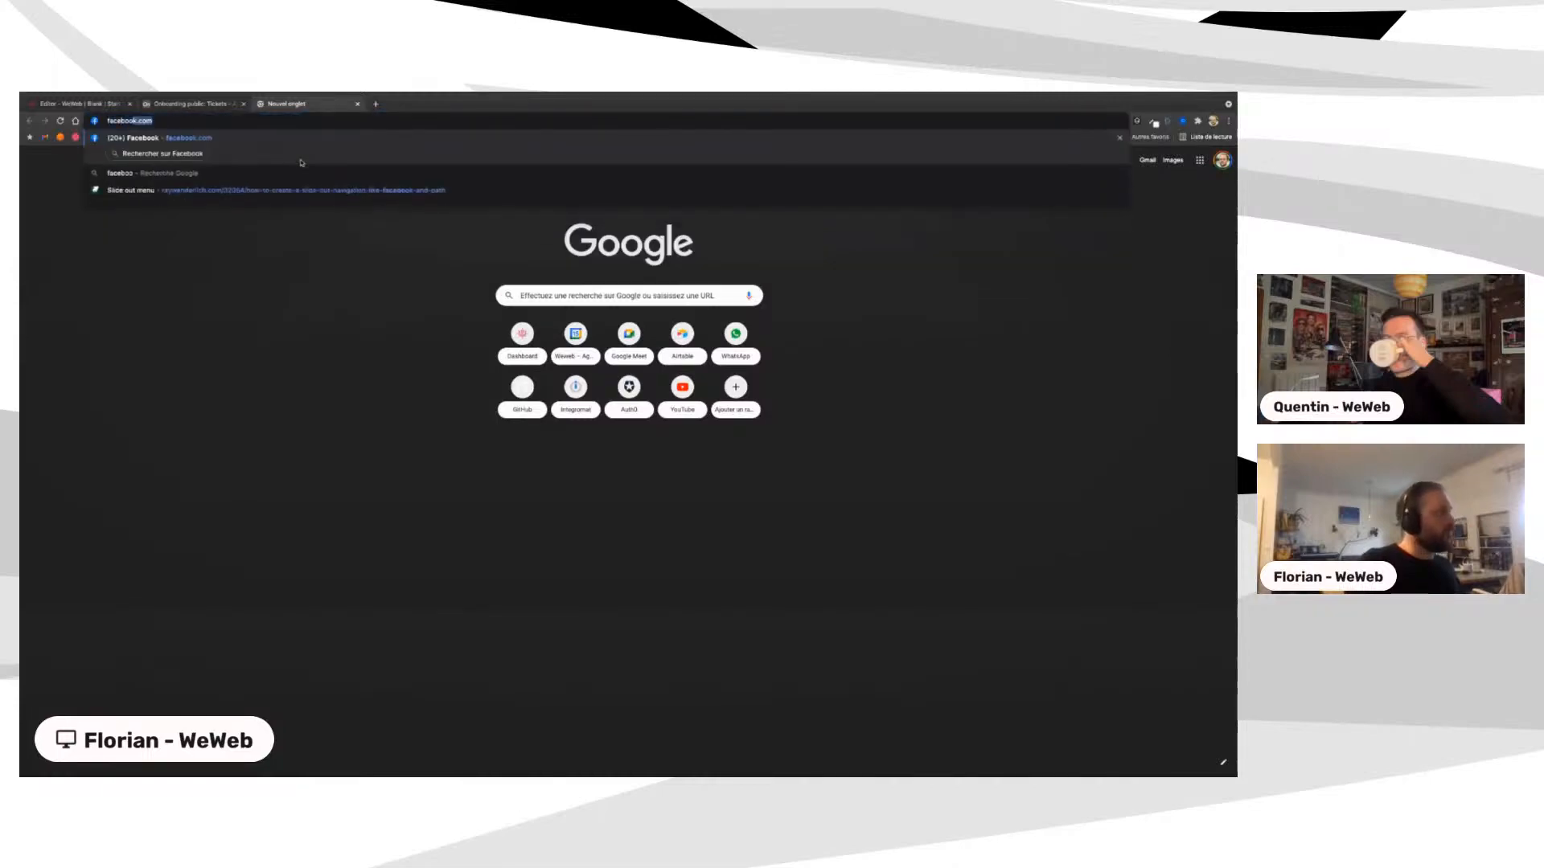
{"action": "key", "text": "BackSpace"}
{"action": "key", "text": "BackSpace"}
{"action": "key", "text": "BackSpace"}
{"action": "key", "text": "BackSpace"}
{"action": "key", "text": "BackSpace"}
{"action": "key", "text": "BackSpace"}
{"action": "key", "text": "BackSpace"}
{"action": "key", "text": "BackSpace"}
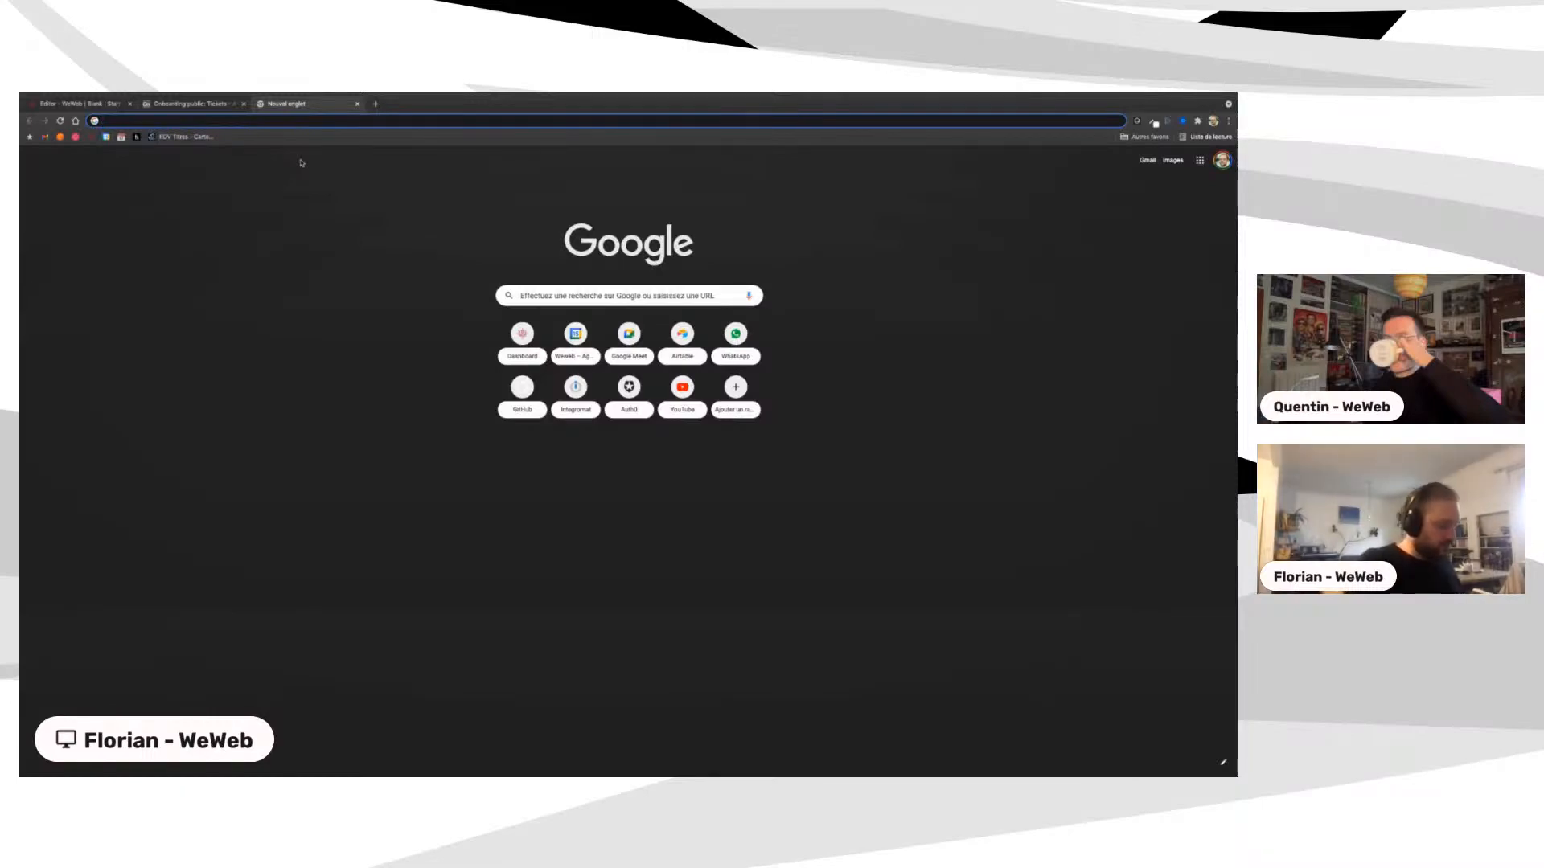
{"action": "type", "text": "no code"}
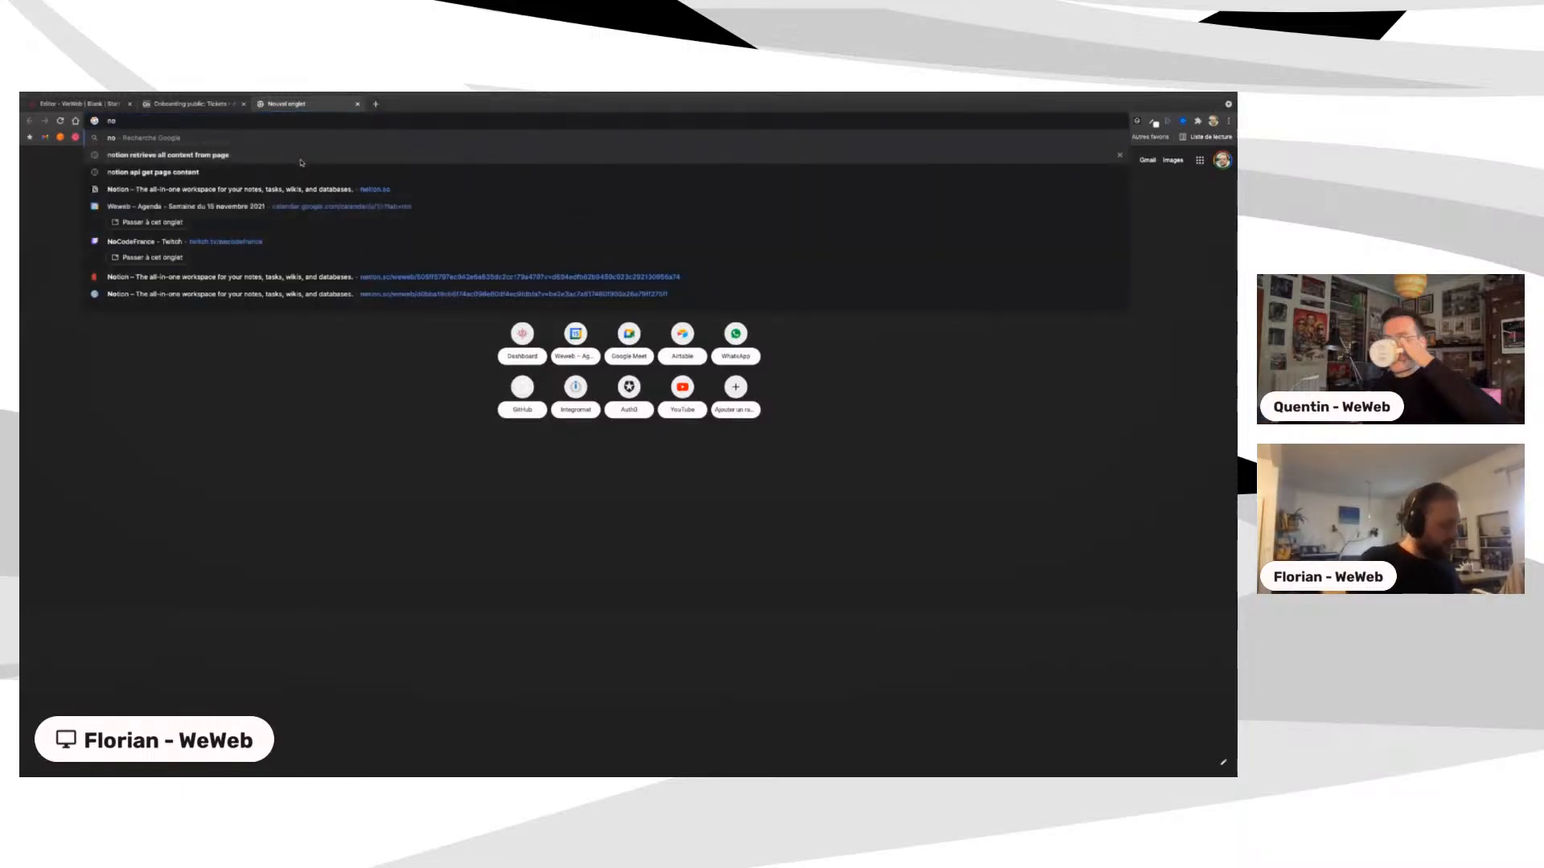
{"action": "key", "text": "Return"}
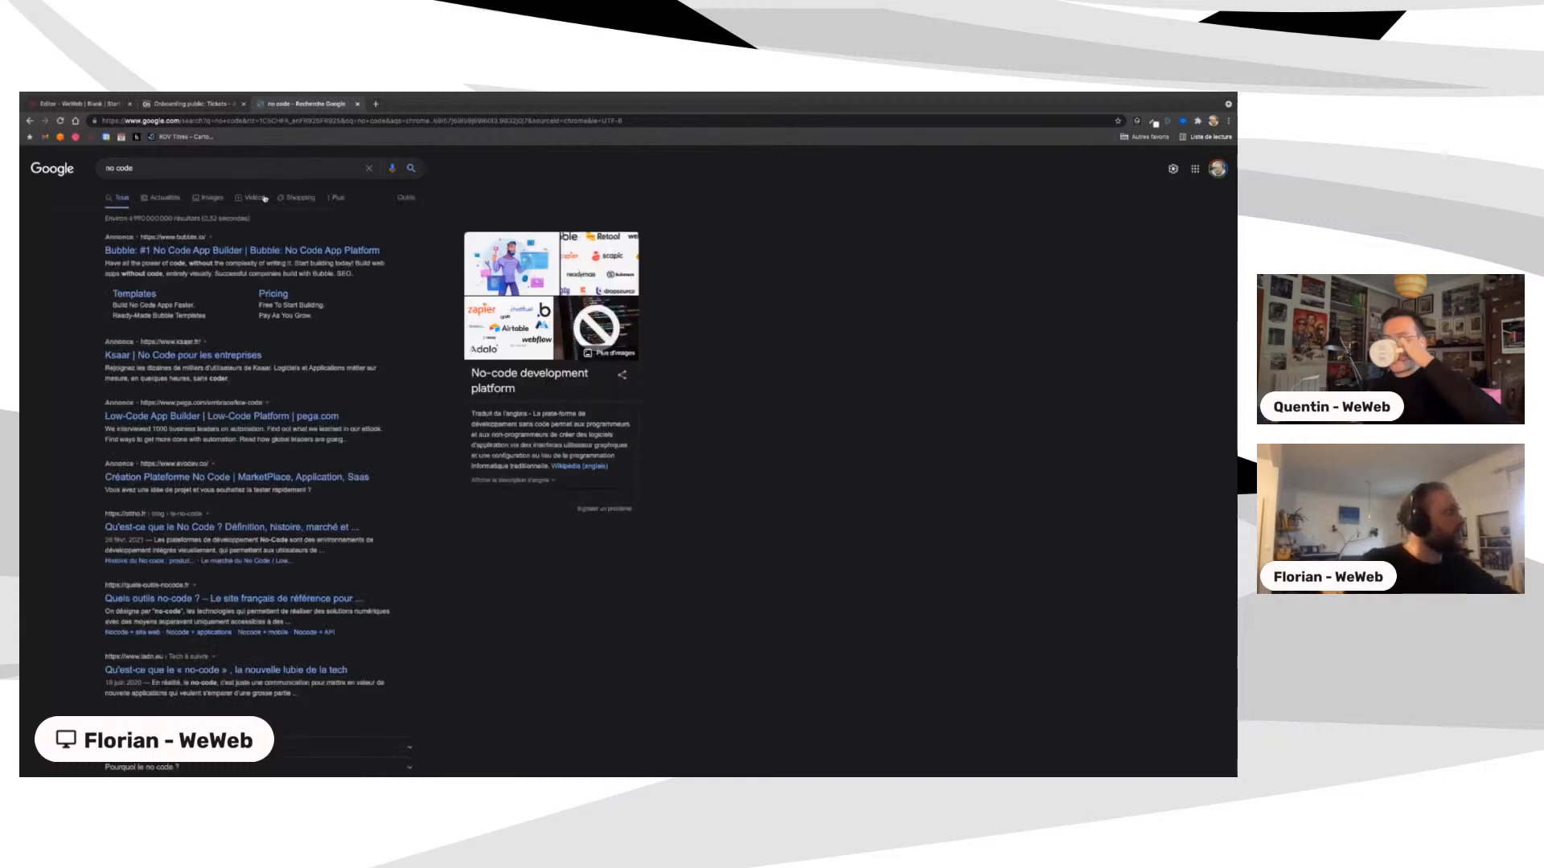
{"action": "left_click", "coordinate": [234, 254]}
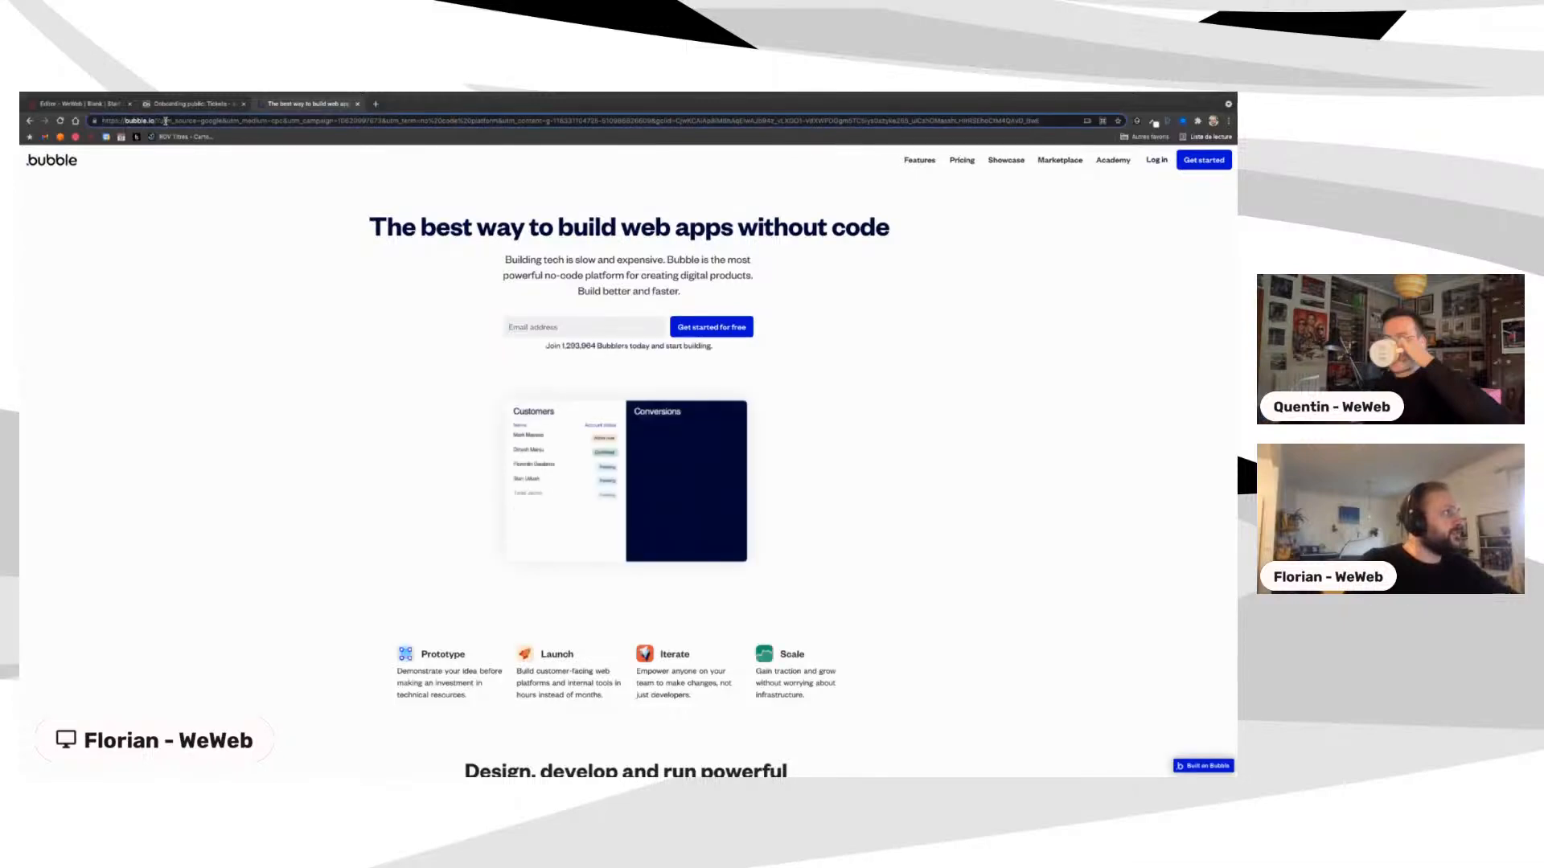
{"action": "left_click_drag", "start_coordinate": [160, 121], "coordinate": [382, 120]}
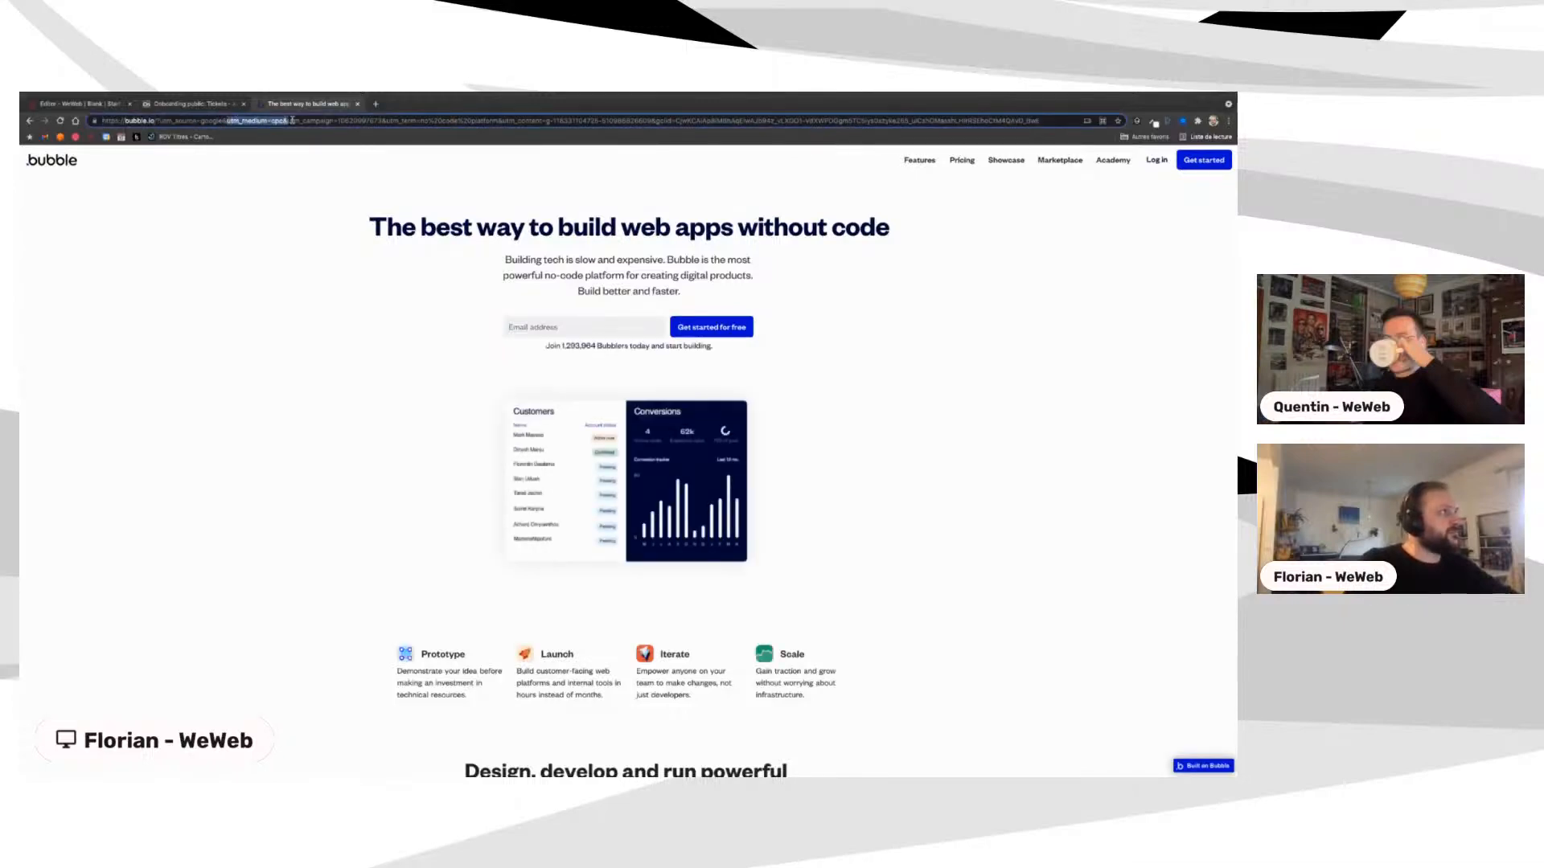
{"action": "left_click", "coordinate": [379, 121]}
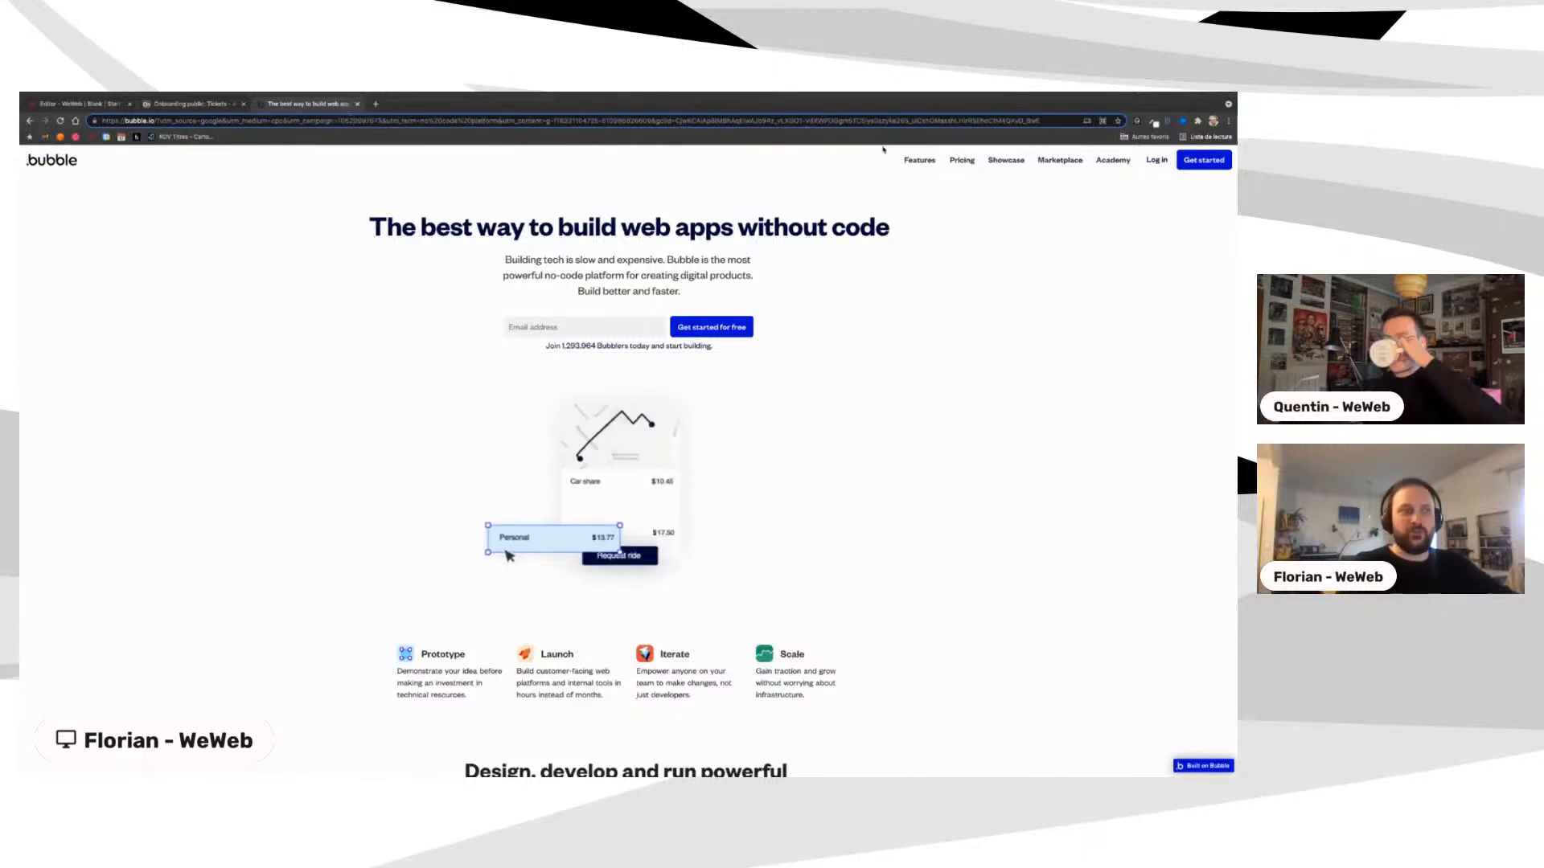
{"action": "left_click", "coordinate": [358, 105]}
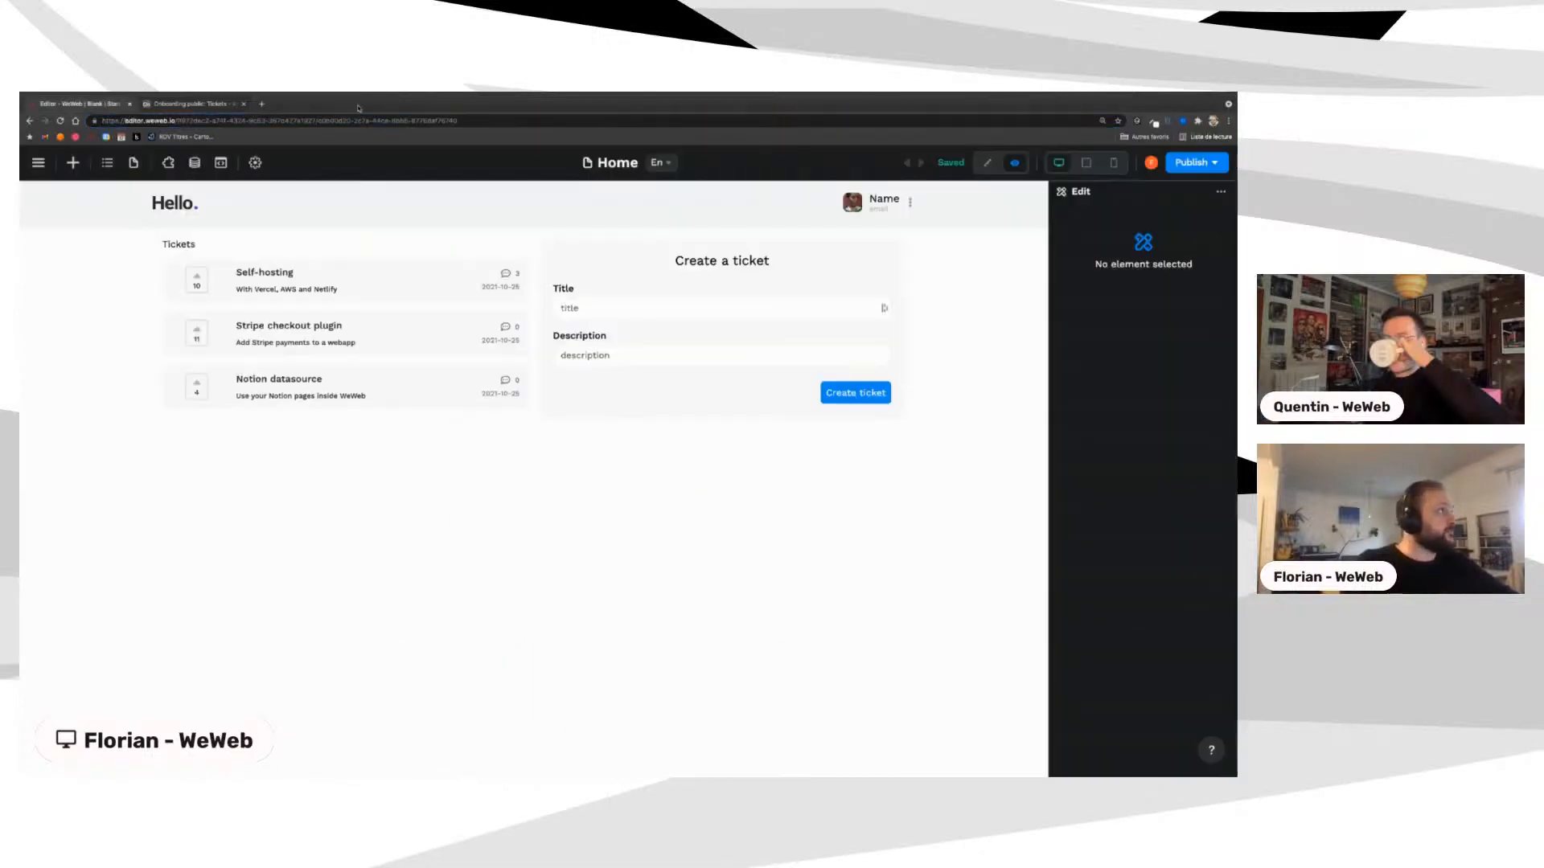
Step: Open the Self-hosting ticket page and inspect the ticket record id in its address
{"action": "left_click", "coordinate": [273, 273]}
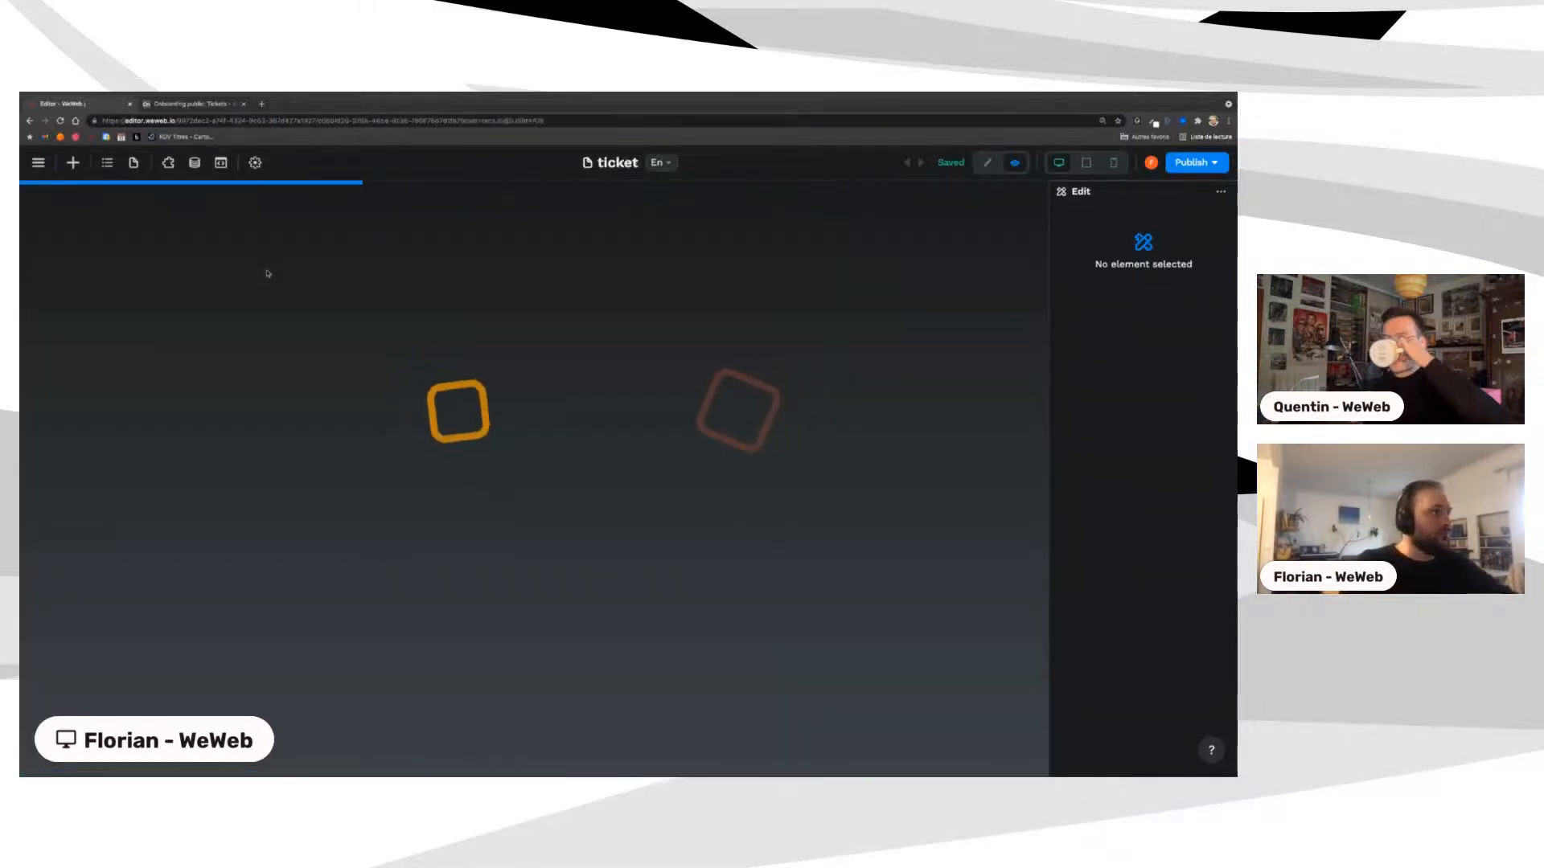
{"action": "double_click", "coordinate": [468, 120]}
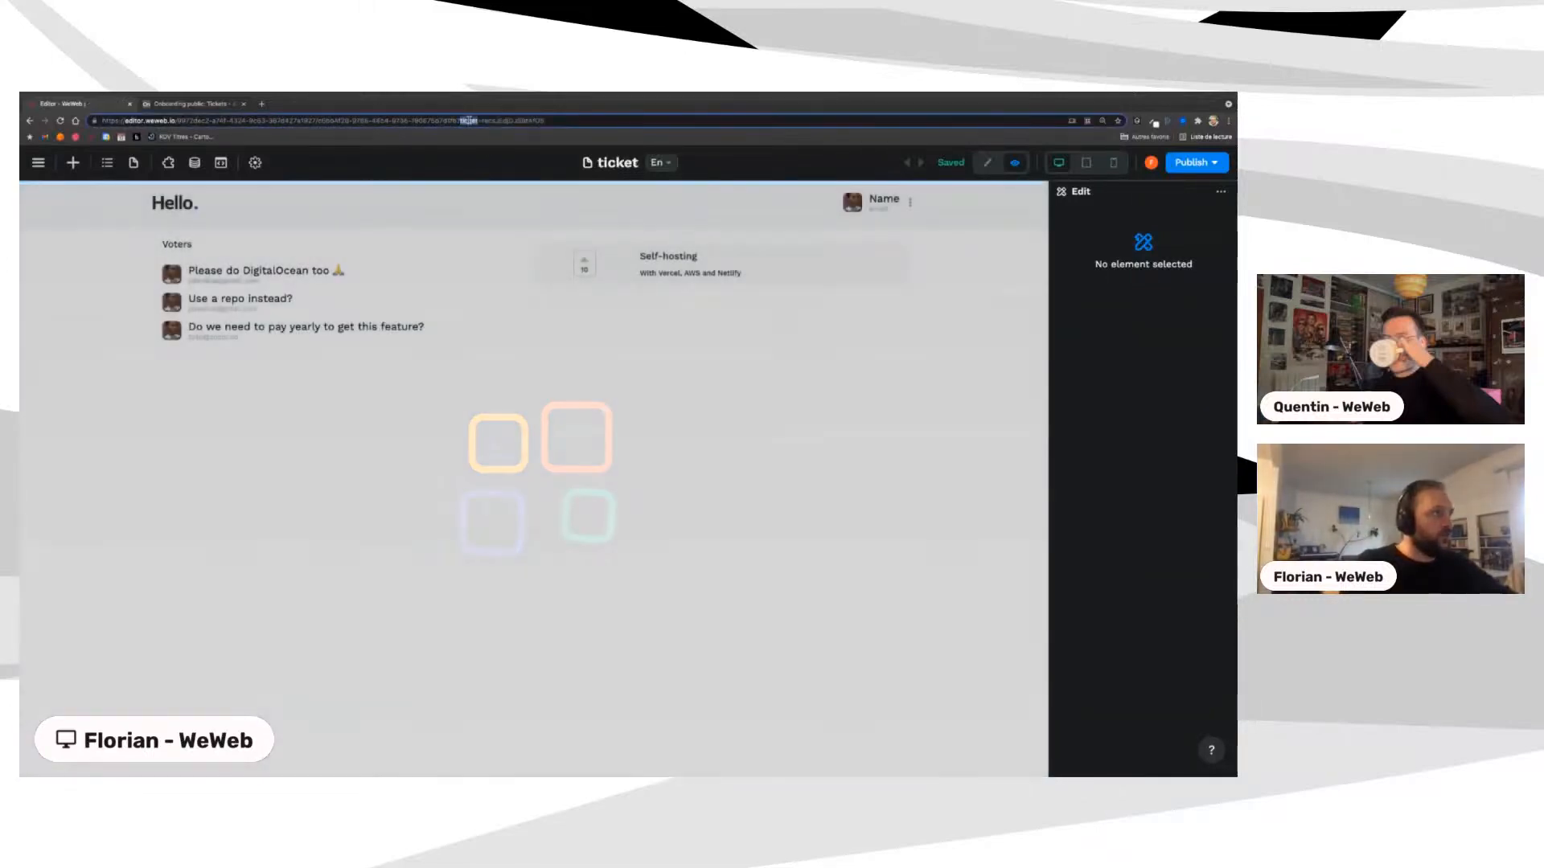
{"action": "double_click", "coordinate": [503, 121]}
{"action": "double_click", "coordinate": [470, 120]}
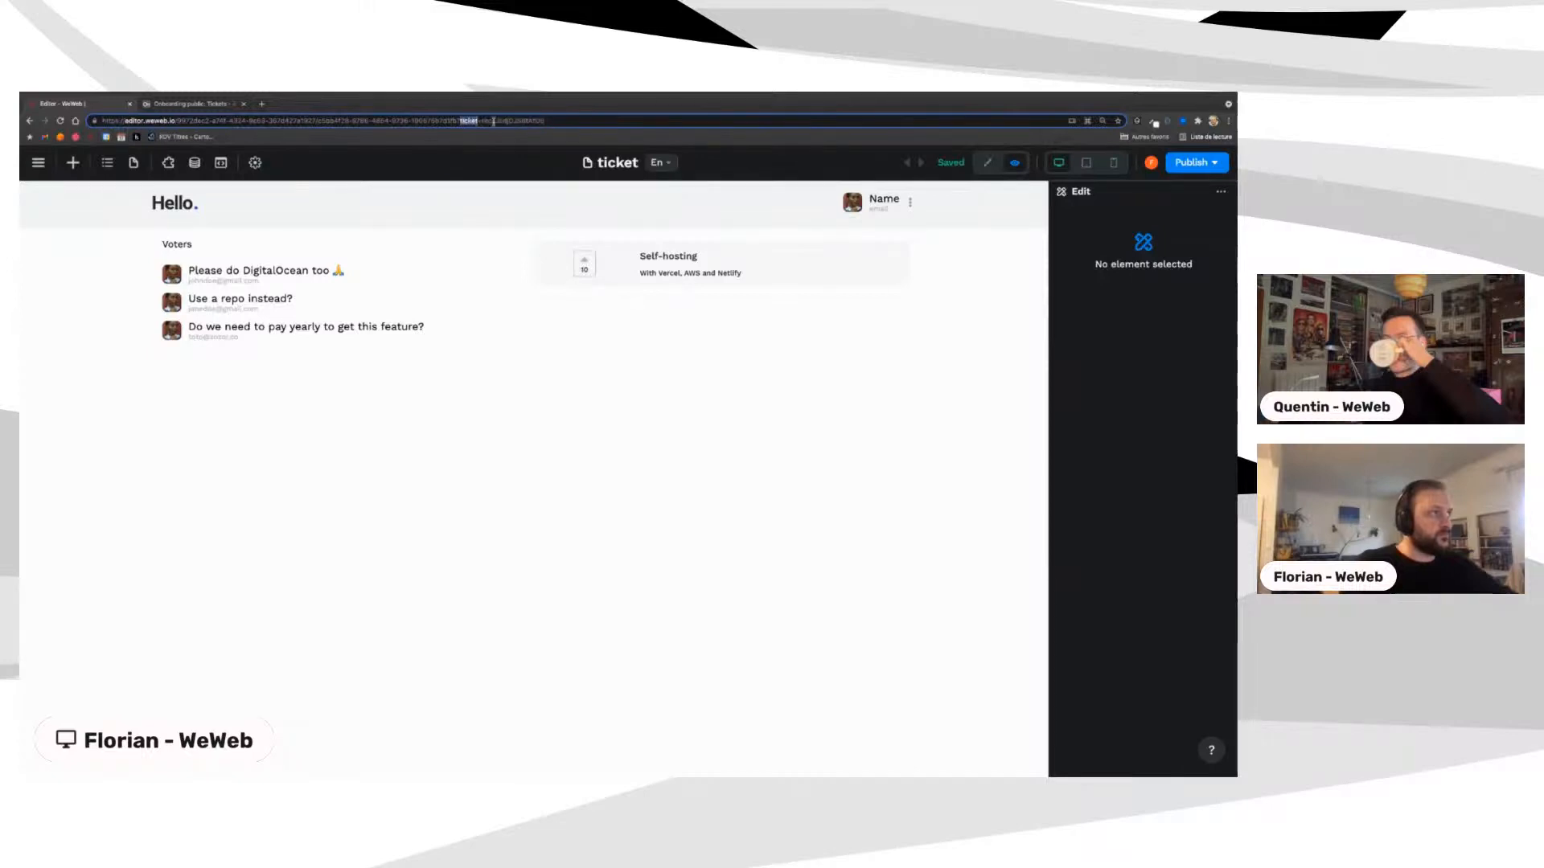
{"action": "left_click_drag", "start_coordinate": [471, 121], "coordinate": [512, 122]}
{"action": "double_click", "coordinate": [508, 121]}
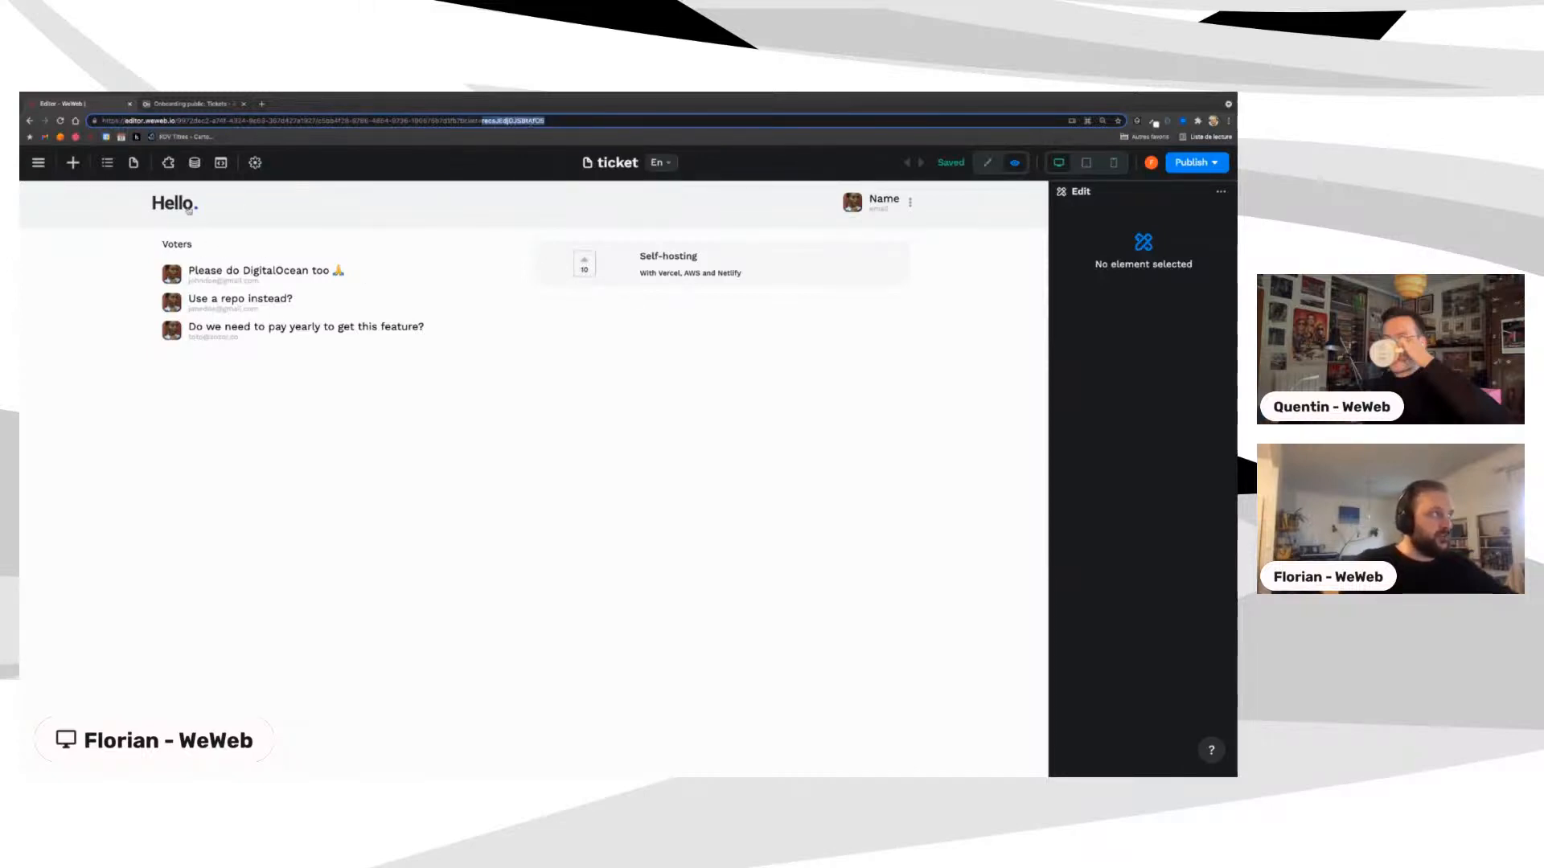
Step: In edit mode, check that the Voters container's items bind to ticket[0].Comments, then show the data collections
{"action": "left_click", "coordinate": [988, 170]}
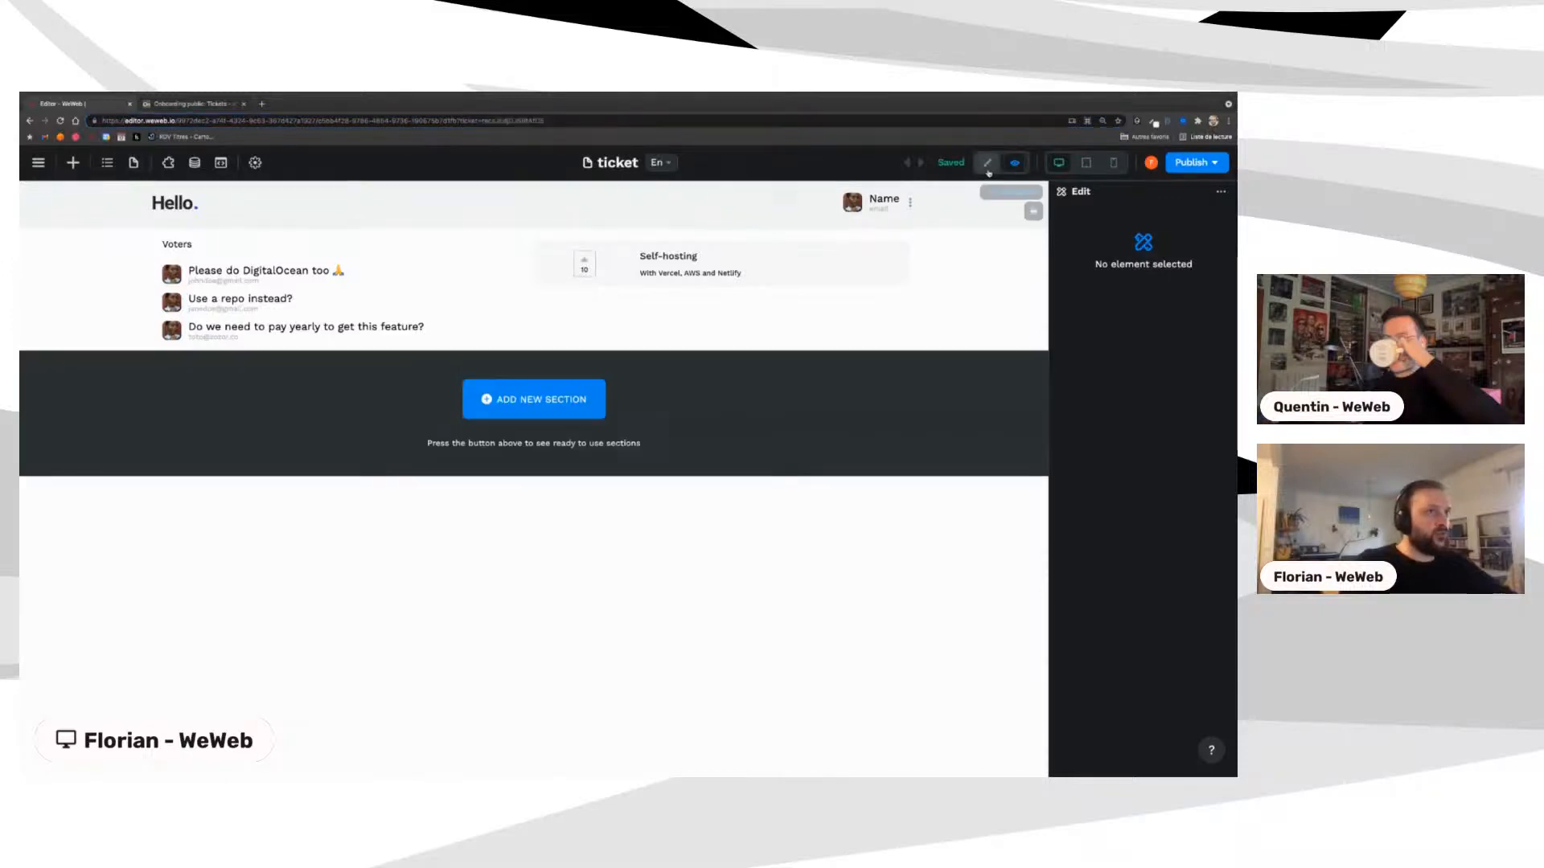
{"action": "left_click", "coordinate": [161, 258]}
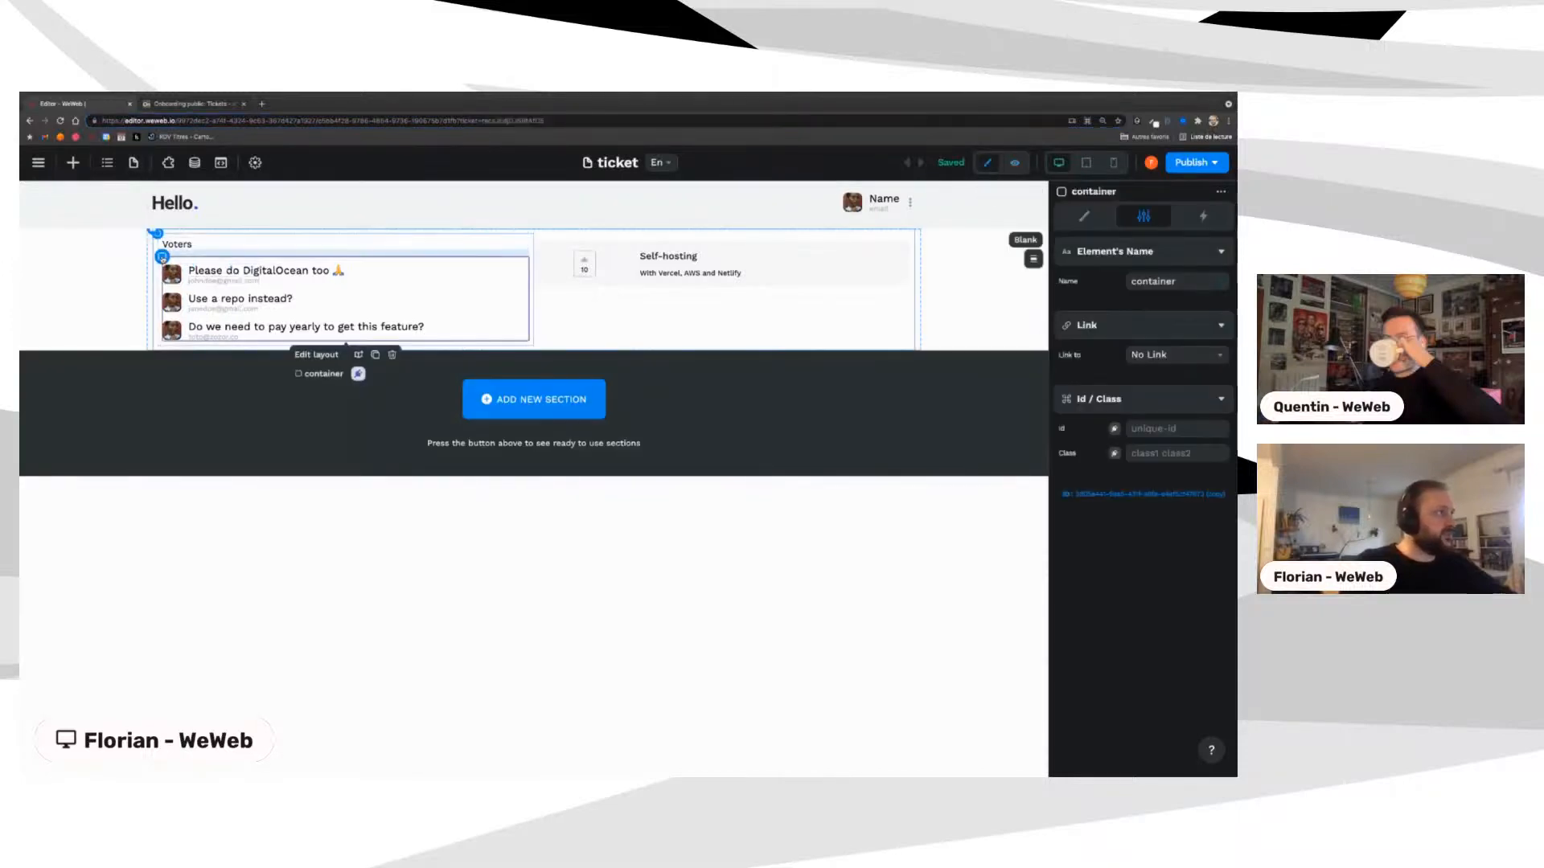
{"action": "left_click", "coordinate": [1084, 216]}
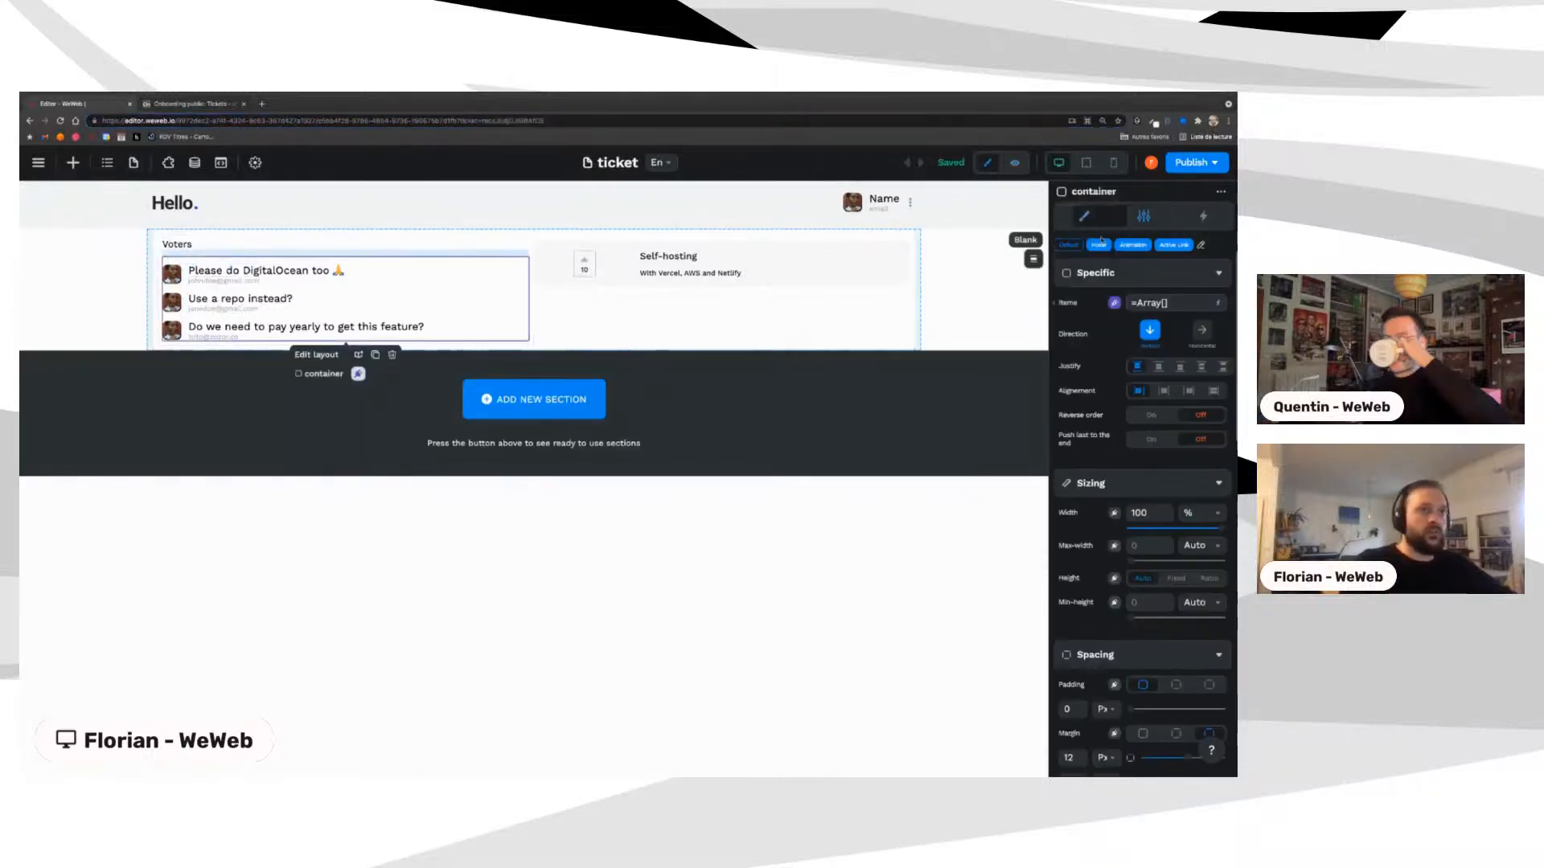
{"action": "left_click", "coordinate": [1153, 302]}
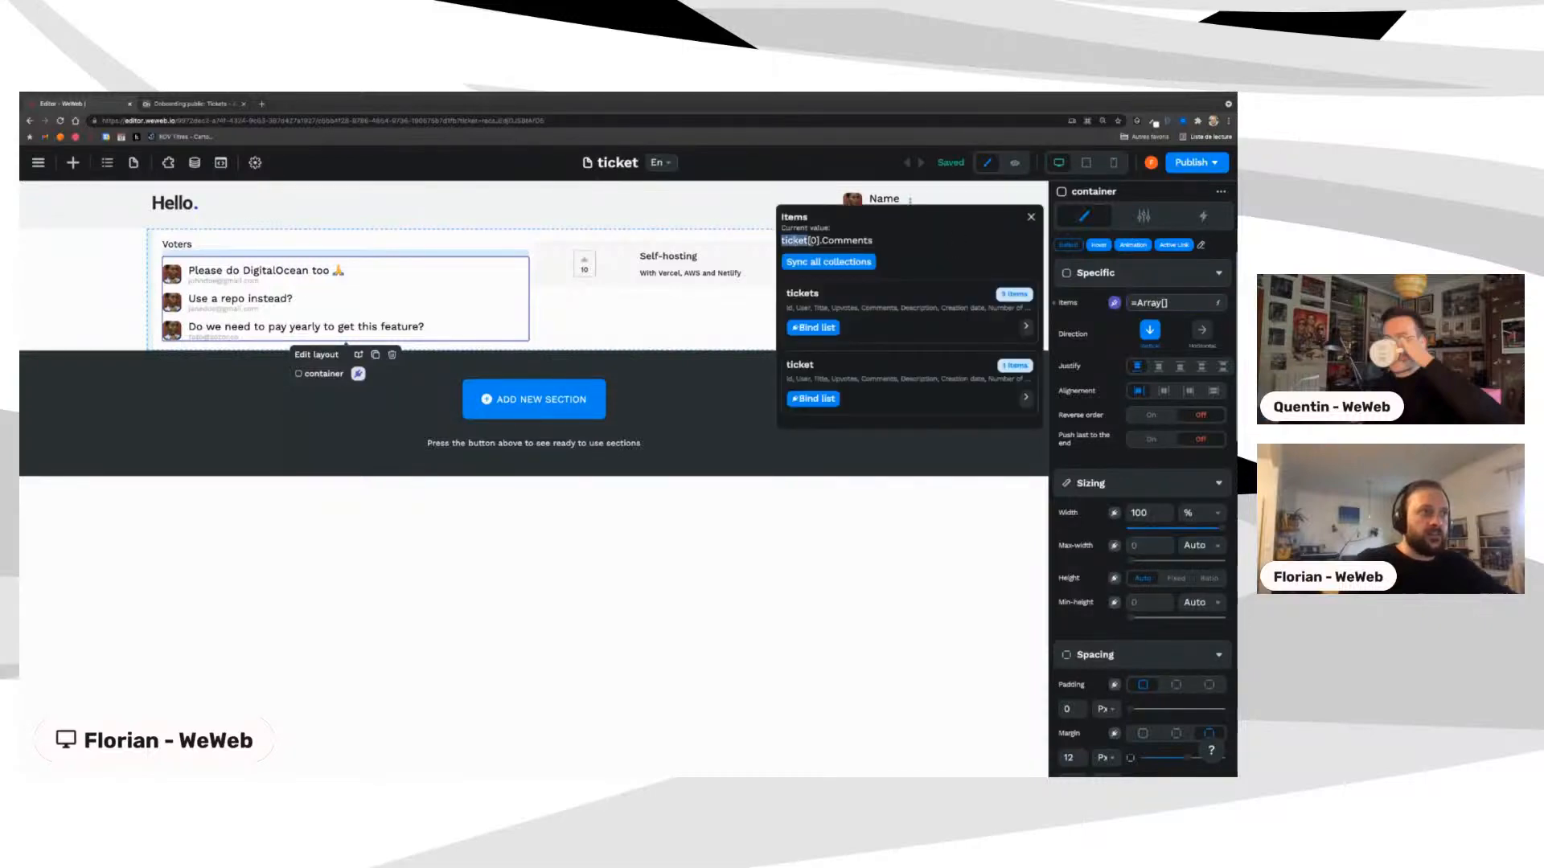
{"action": "triple_click", "coordinate": [811, 241]}
{"action": "double_click", "coordinate": [838, 240]}
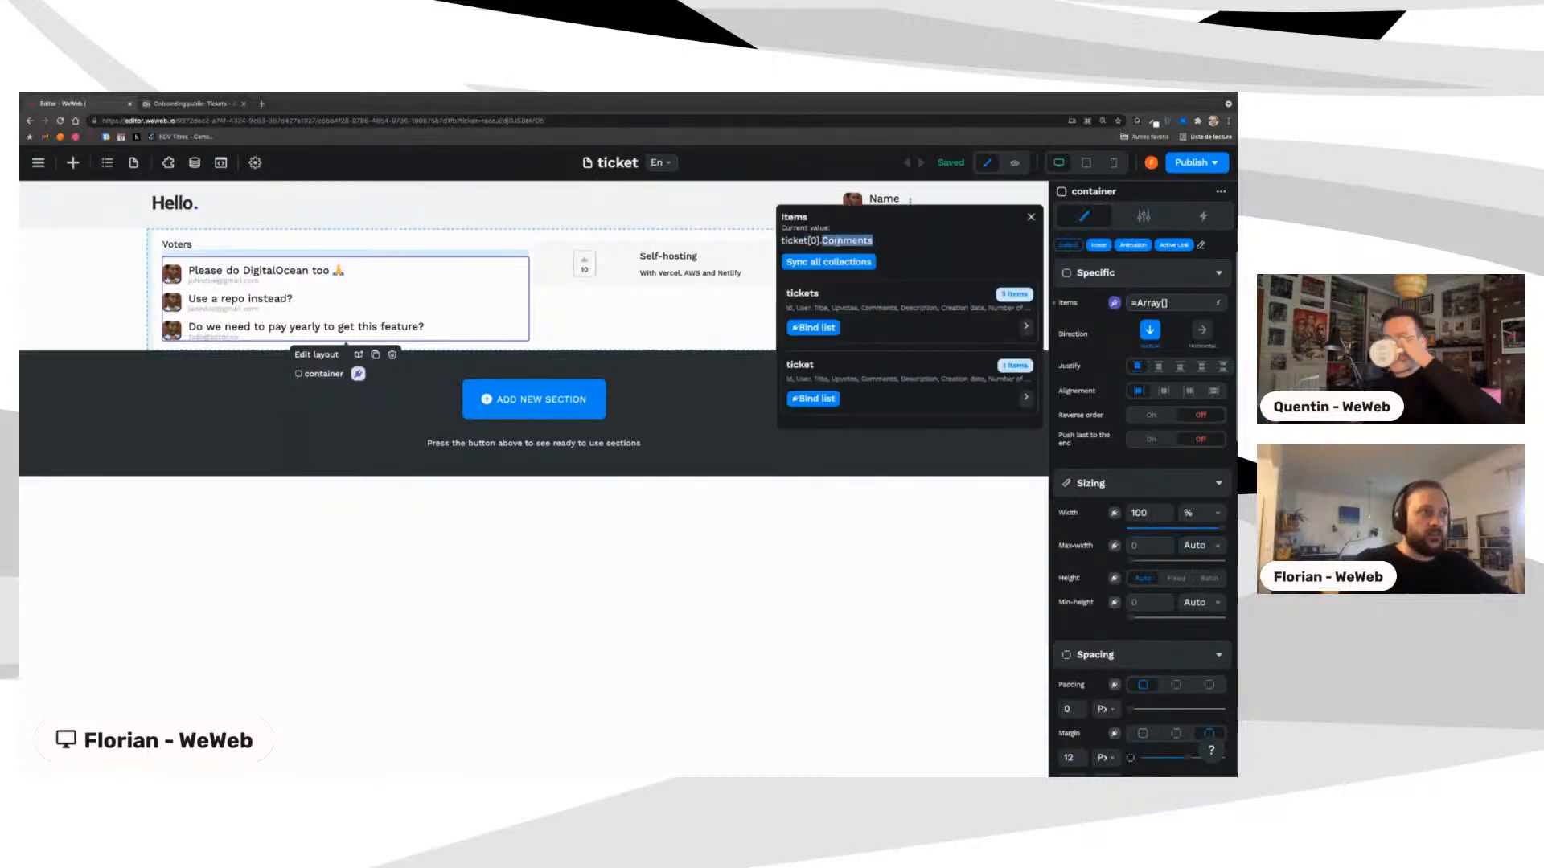
{"action": "left_click", "coordinate": [1031, 218]}
{"action": "left_click", "coordinate": [194, 162]}
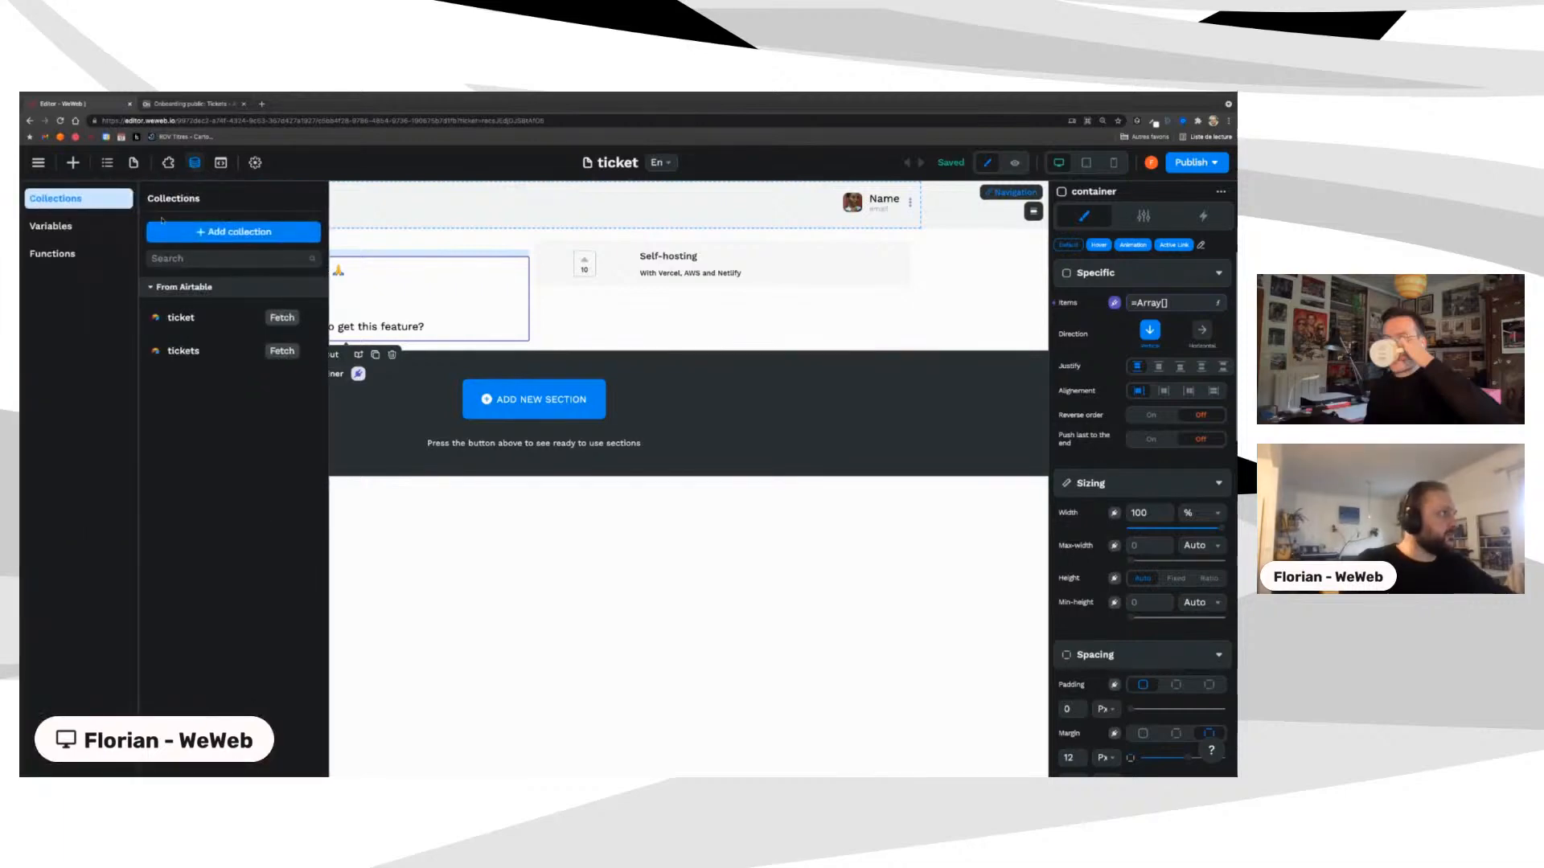
Step: Open the ticket collection's sort and filter settings and keep Ticket as the Id filter value
{"action": "left_click", "coordinate": [182, 318]}
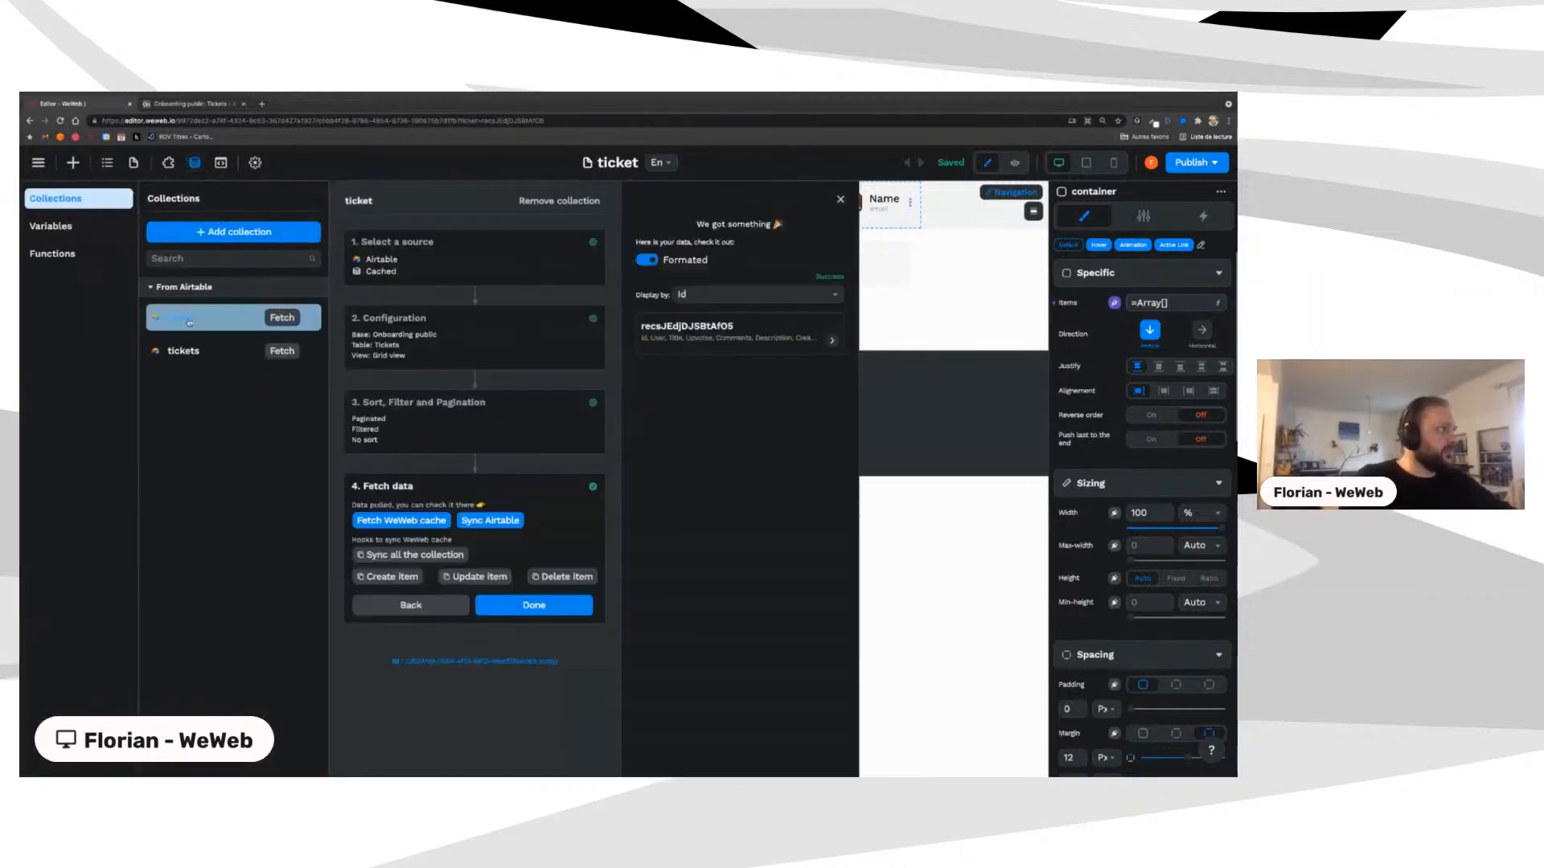
{"action": "left_click", "coordinate": [364, 431]}
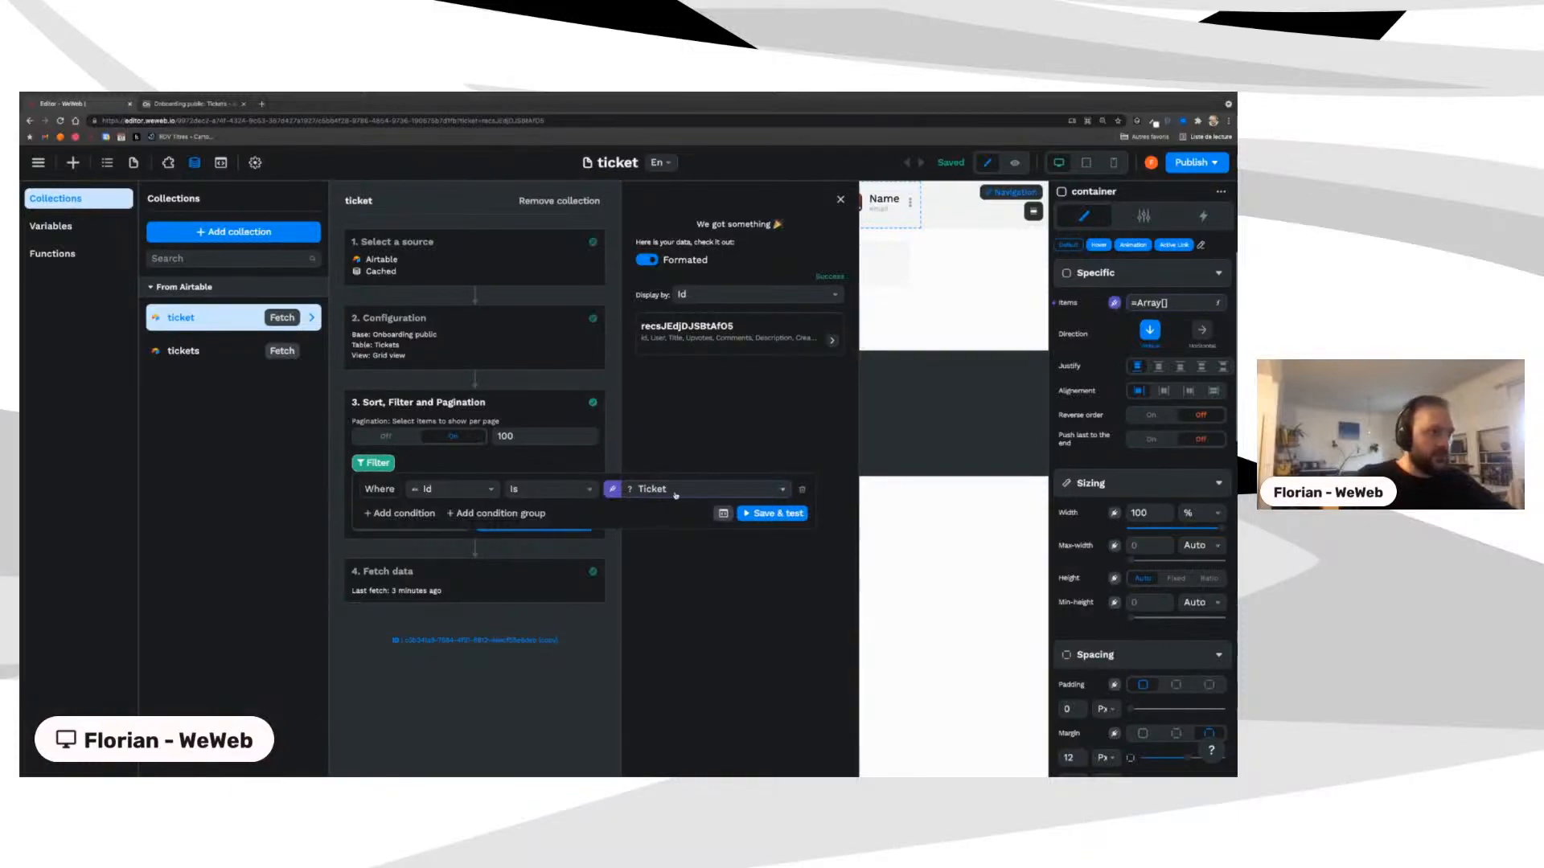
{"action": "left_click", "coordinate": [676, 496]}
{"action": "left_click", "coordinate": [644, 494]}
{"action": "left_click", "coordinate": [644, 494]}
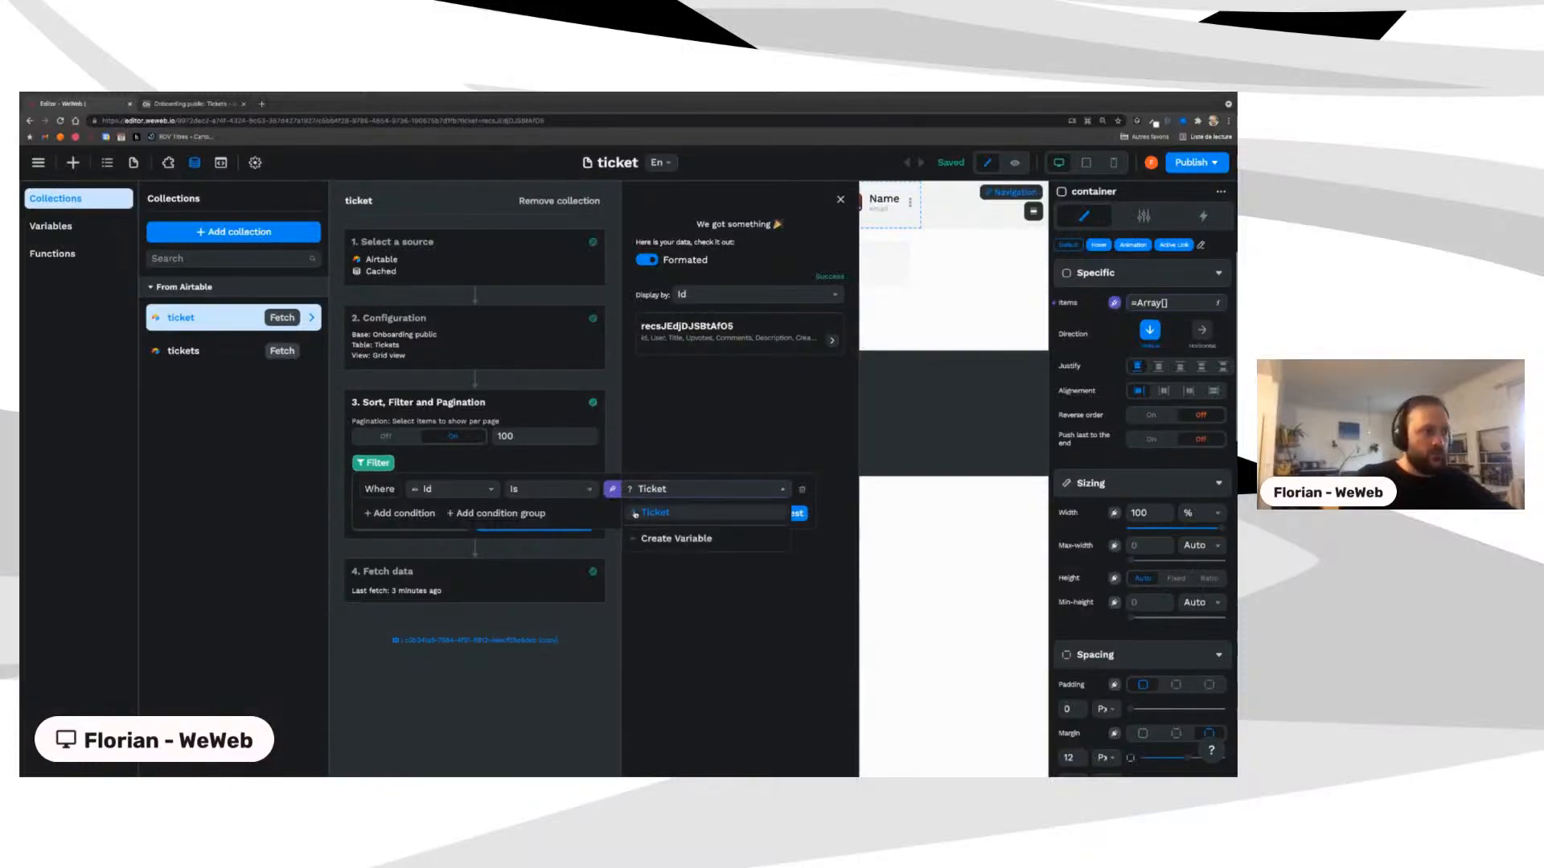
{"action": "left_click", "coordinate": [655, 512]}
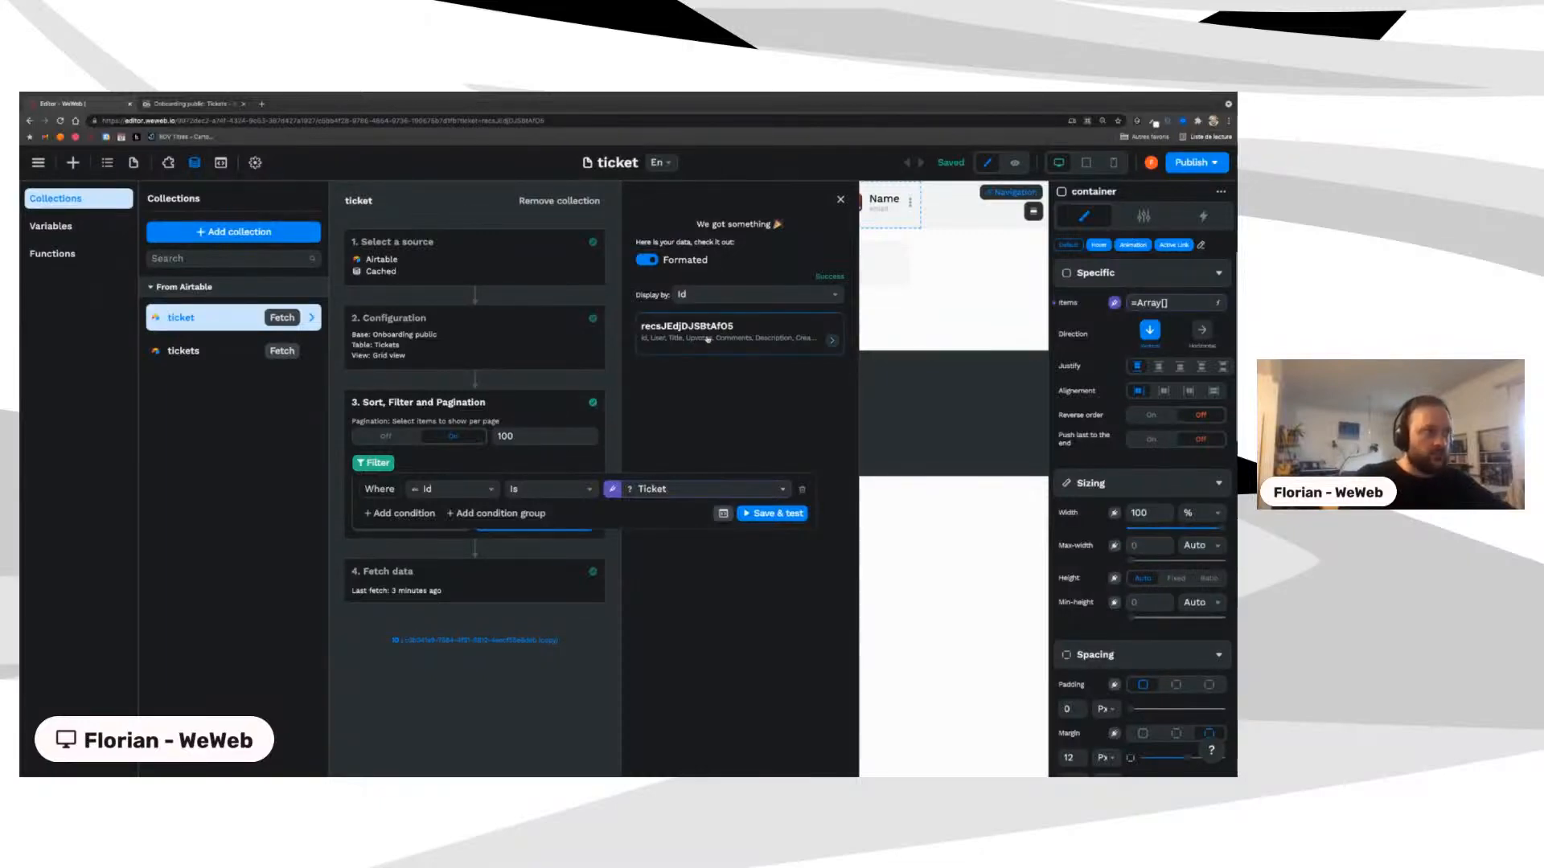
Step: Display the ticket collection's preview records by Title and close the settings
{"action": "left_click", "coordinate": [702, 303]}
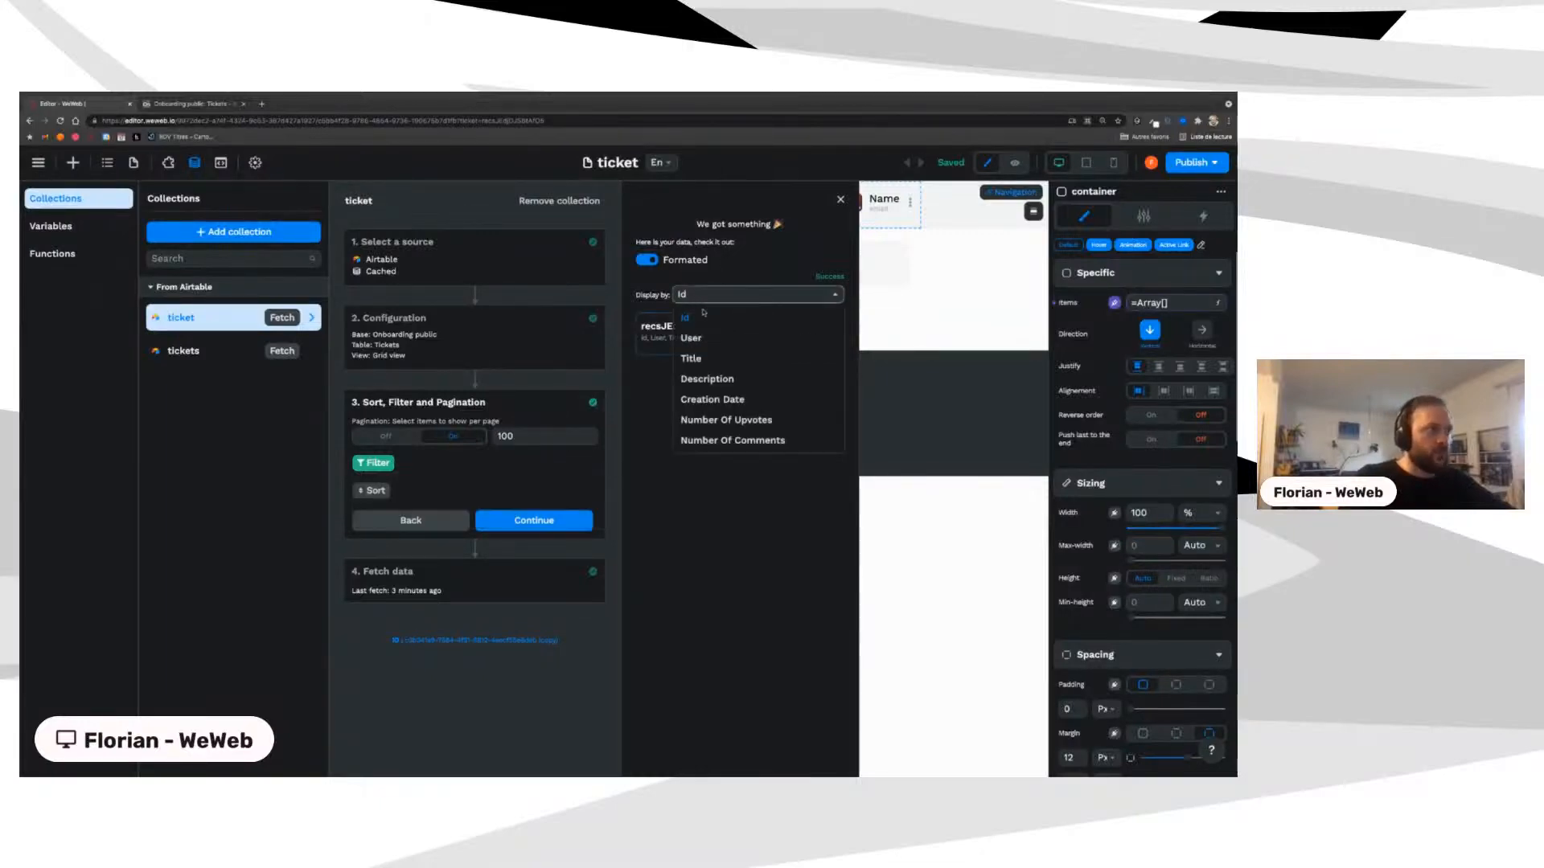
{"action": "left_click", "coordinate": [697, 358]}
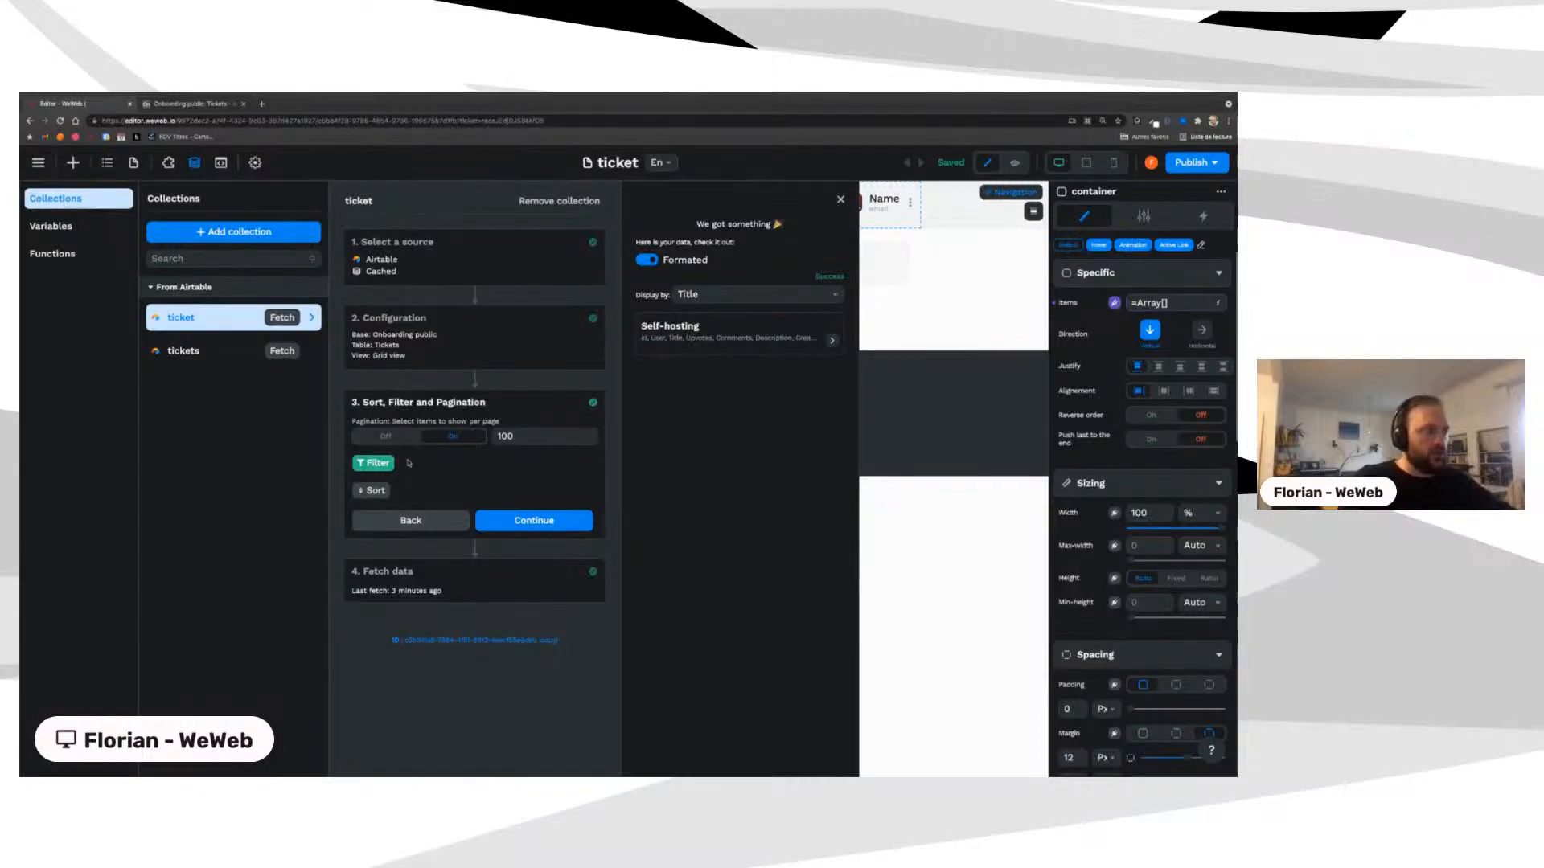
{"action": "left_click", "coordinate": [376, 464]}
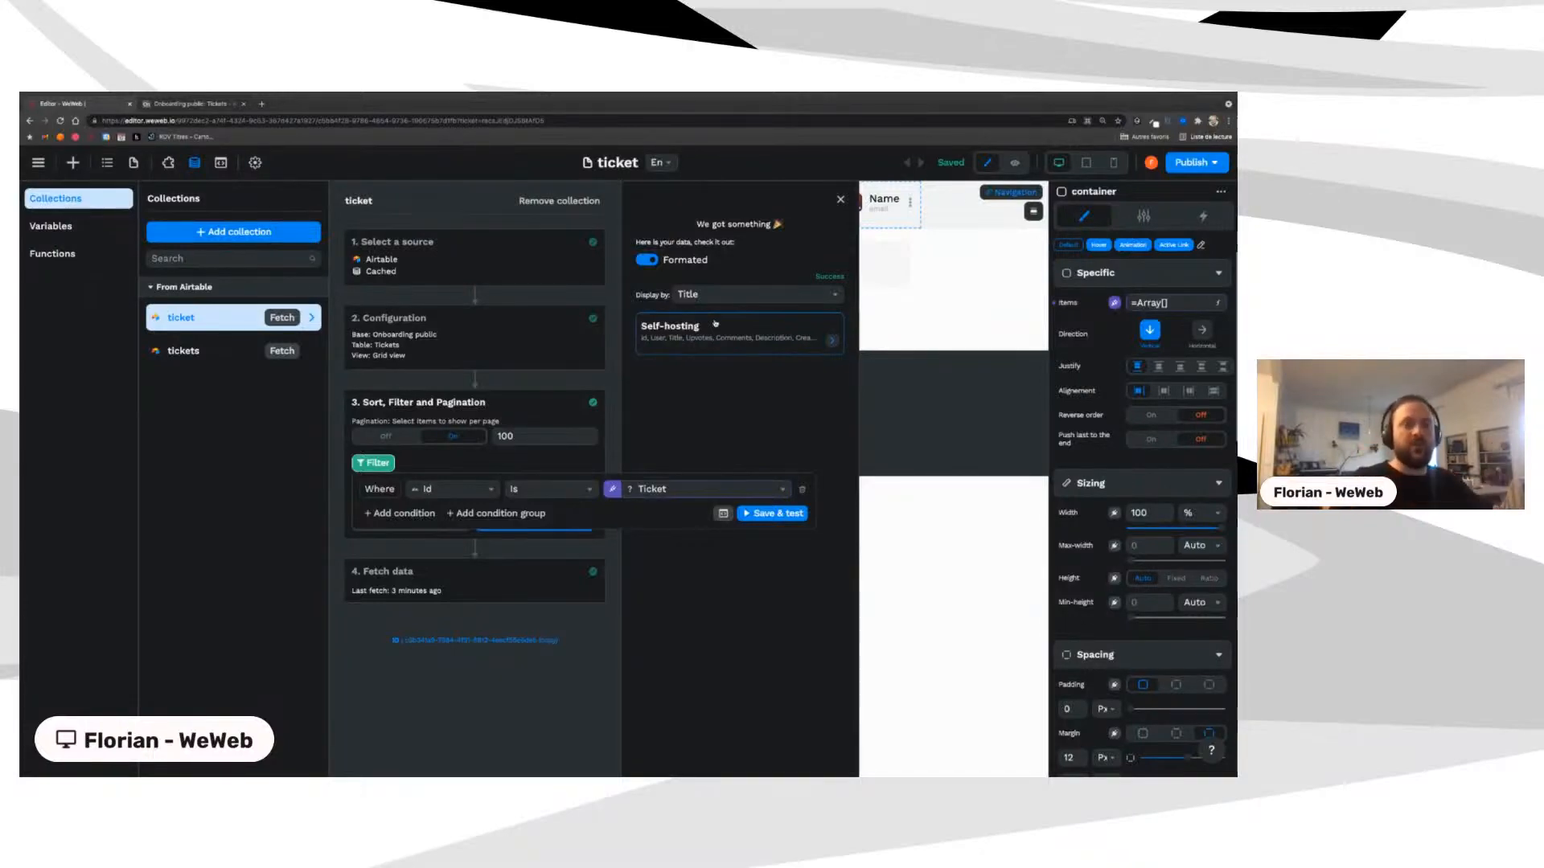
{"action": "left_click", "coordinate": [913, 281]}
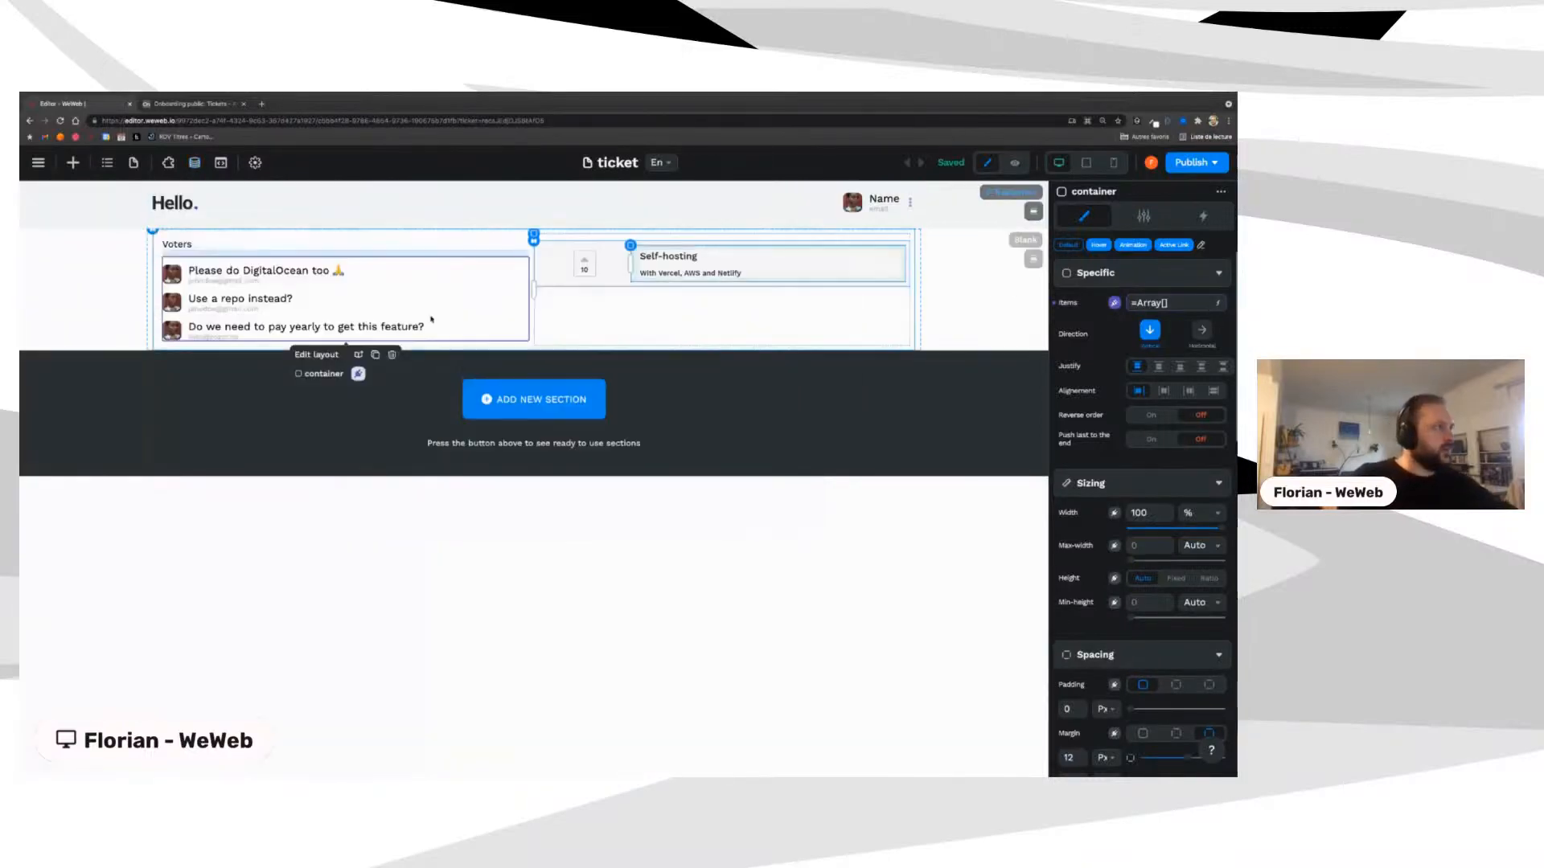
Step: Select the Flexbox, Blank section and Voters container on the canvas, then show the Pages list
{"action": "left_click", "coordinate": [693, 273]}
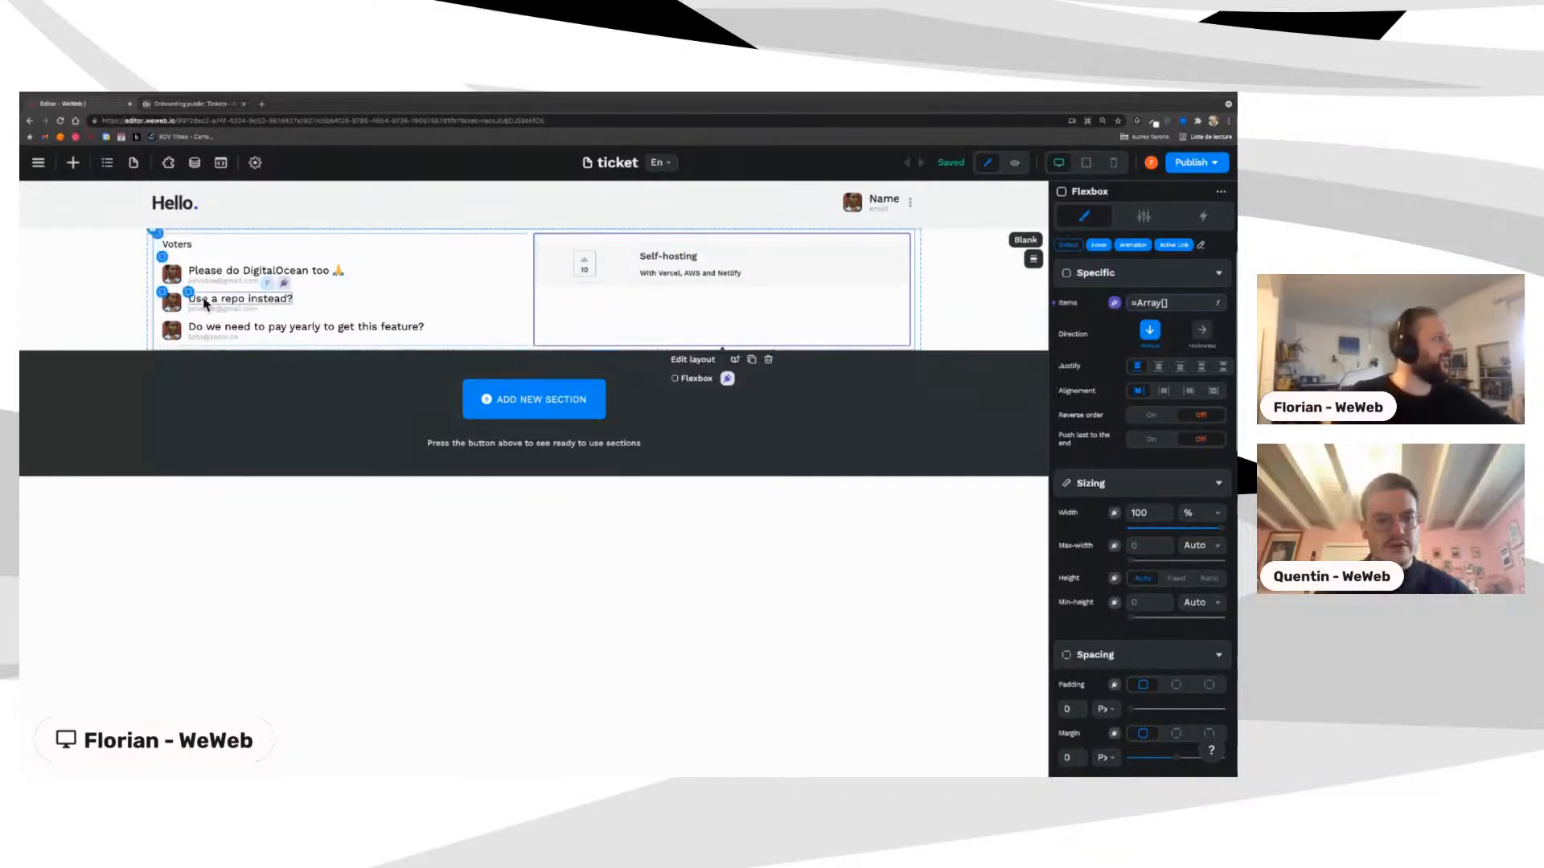
{"action": "left_click", "coordinate": [114, 288]}
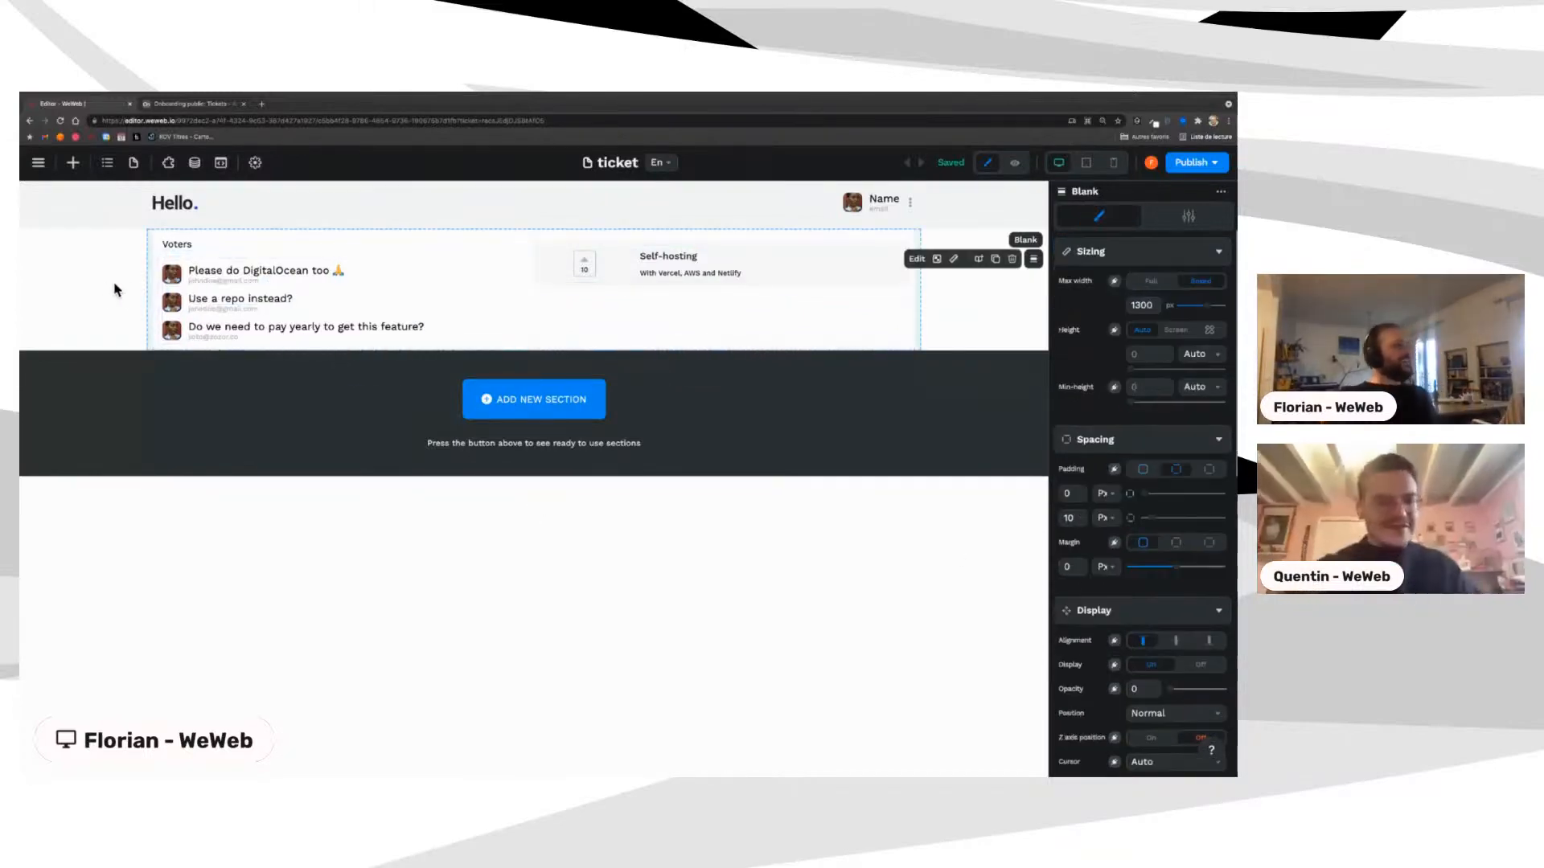
{"action": "left_click", "coordinate": [198, 266]}
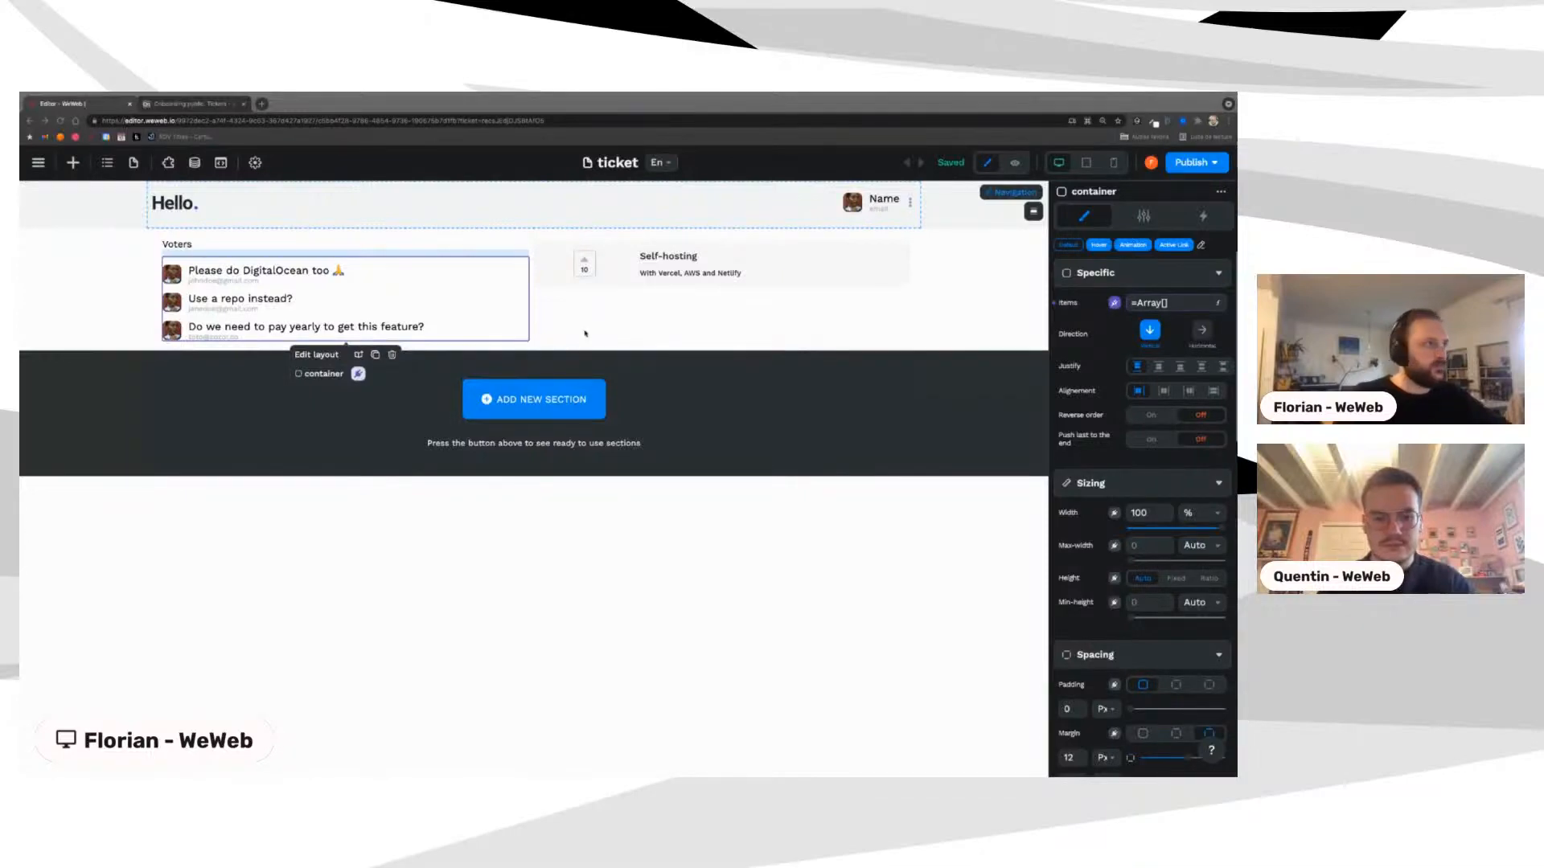
{"action": "left_click", "coordinate": [133, 163]}
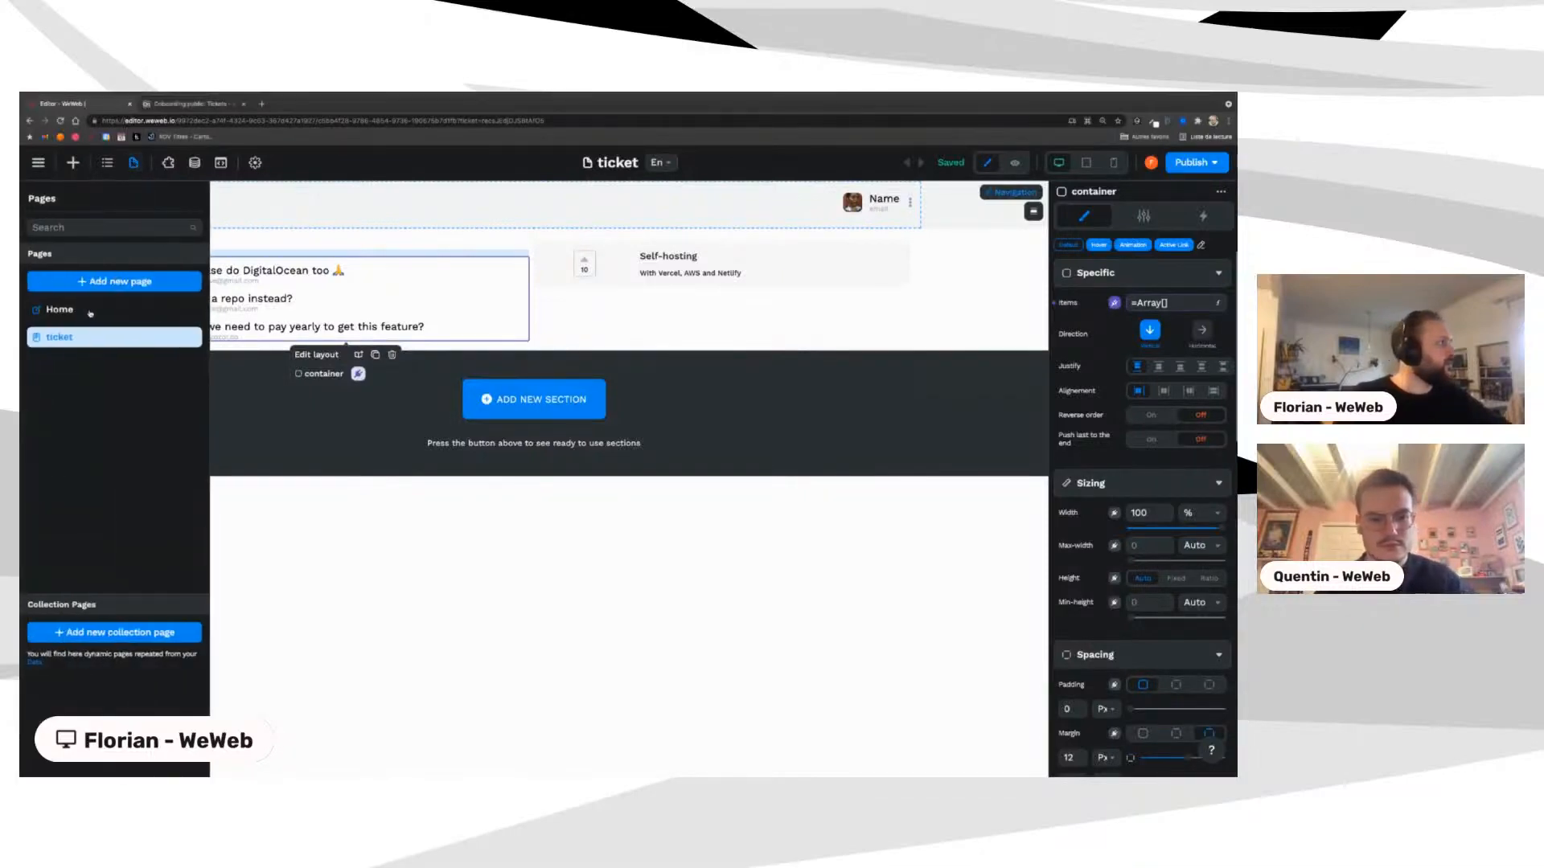
Step: Go to the Home page and select the Self-hosting ticket's vote counter Flexbox
{"action": "left_click", "coordinate": [59, 310]}
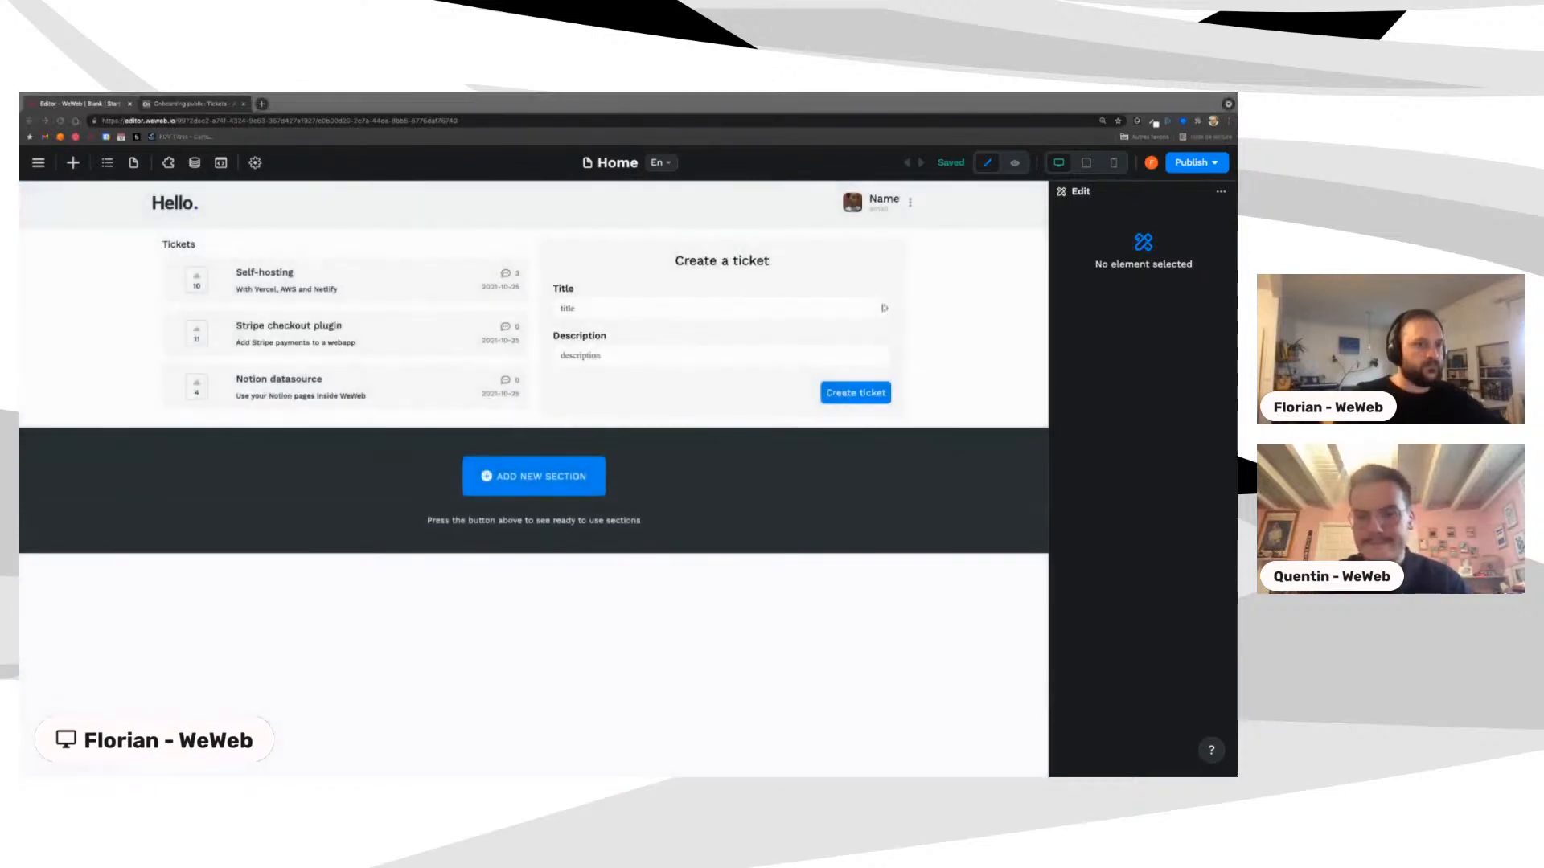
{"action": "left_click", "coordinate": [206, 274]}
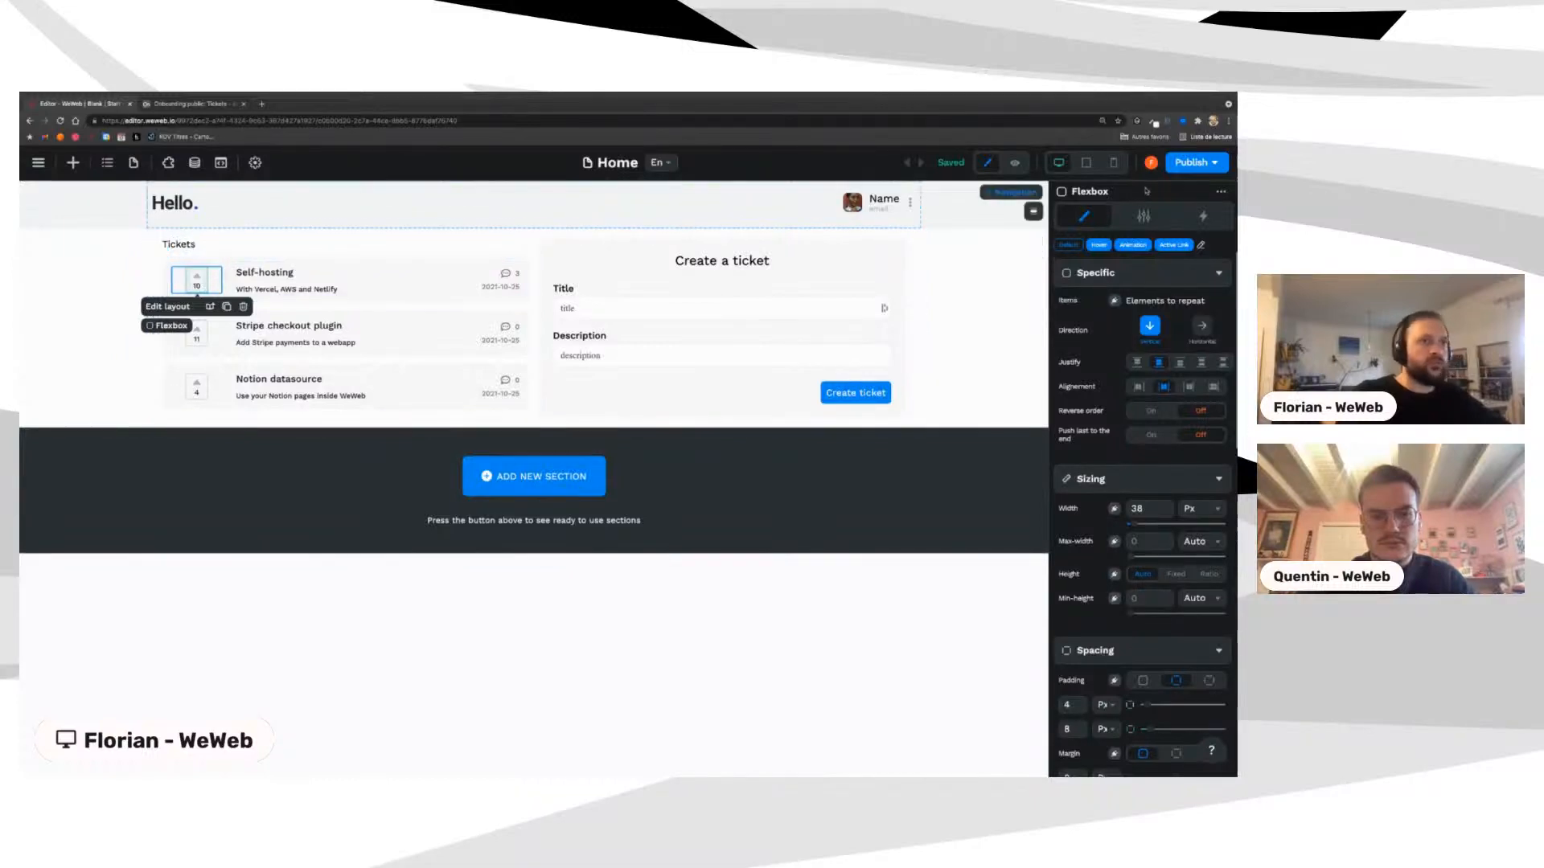
Step: Add a workflow named upvote to the vote box, triggered On Click
{"action": "left_click", "coordinate": [1203, 217]}
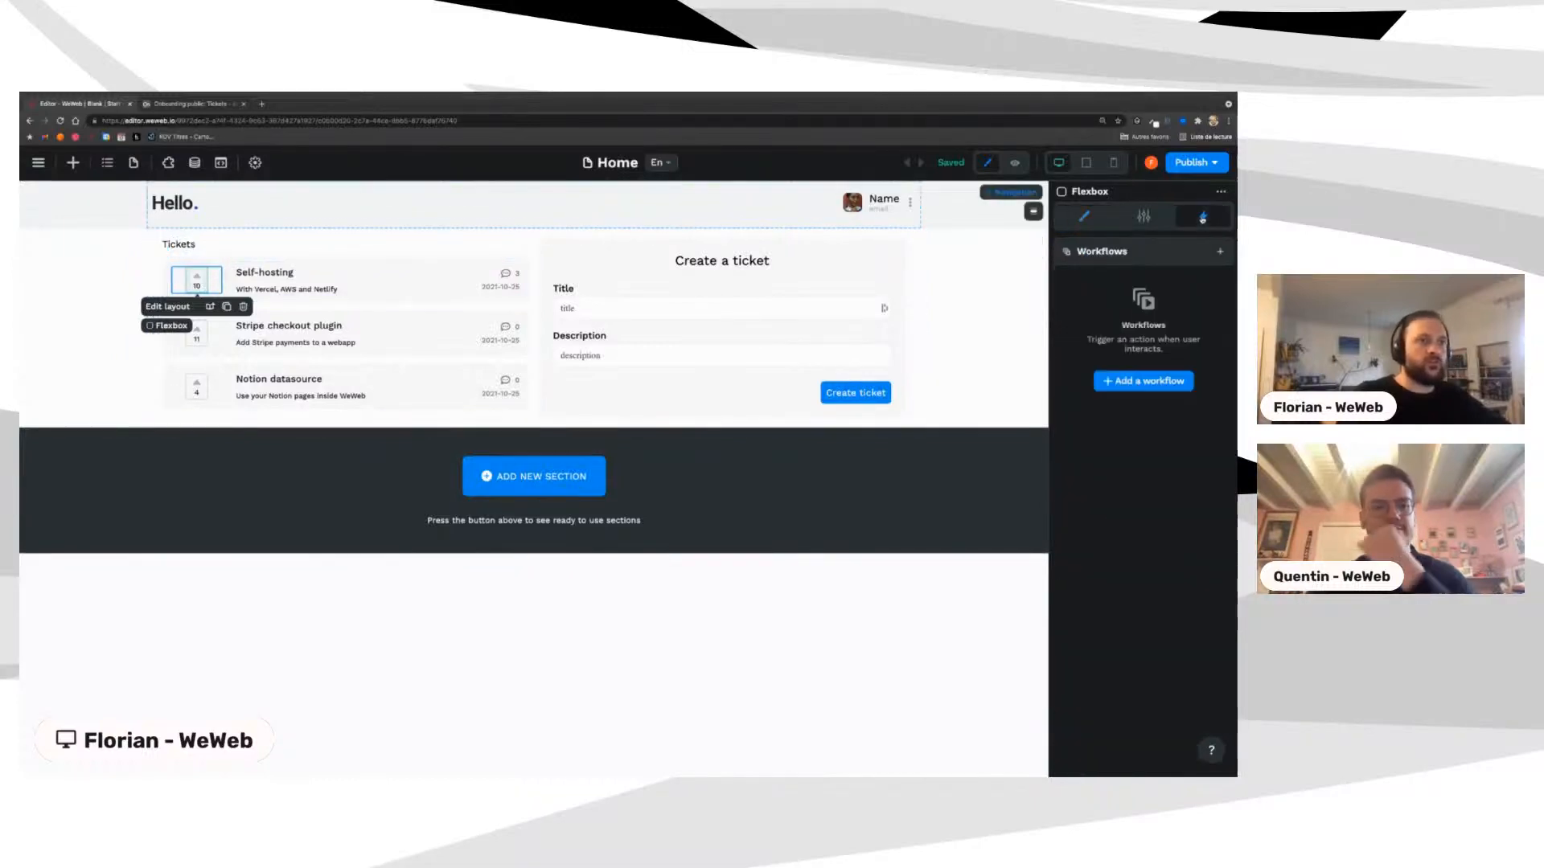
{"action": "left_click", "coordinate": [1133, 380]}
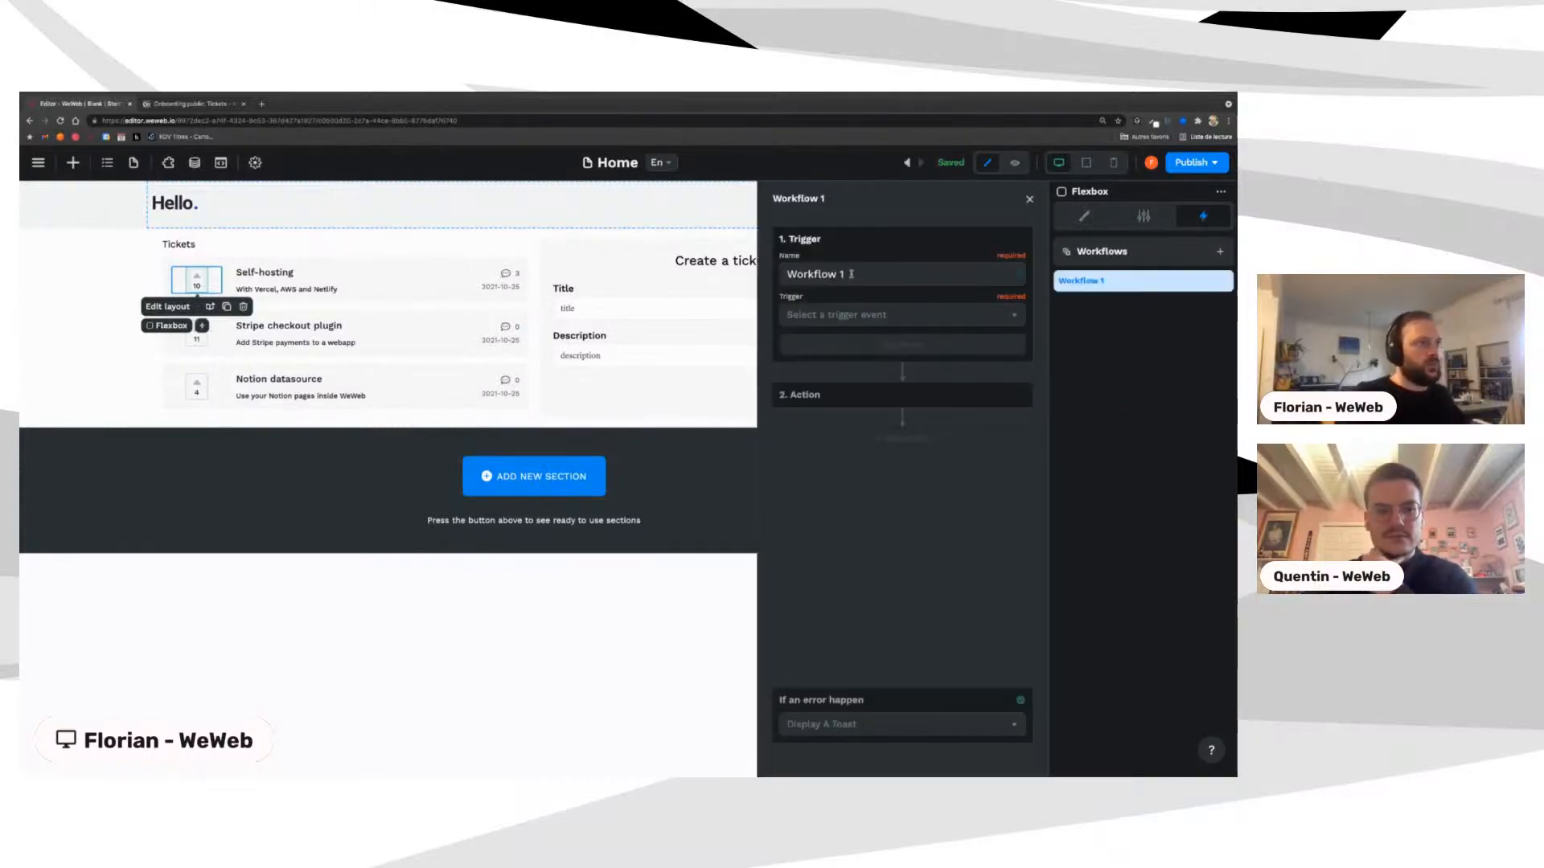
{"action": "triple_click", "coordinate": [786, 274]}
{"action": "type", "text": "upvote"}
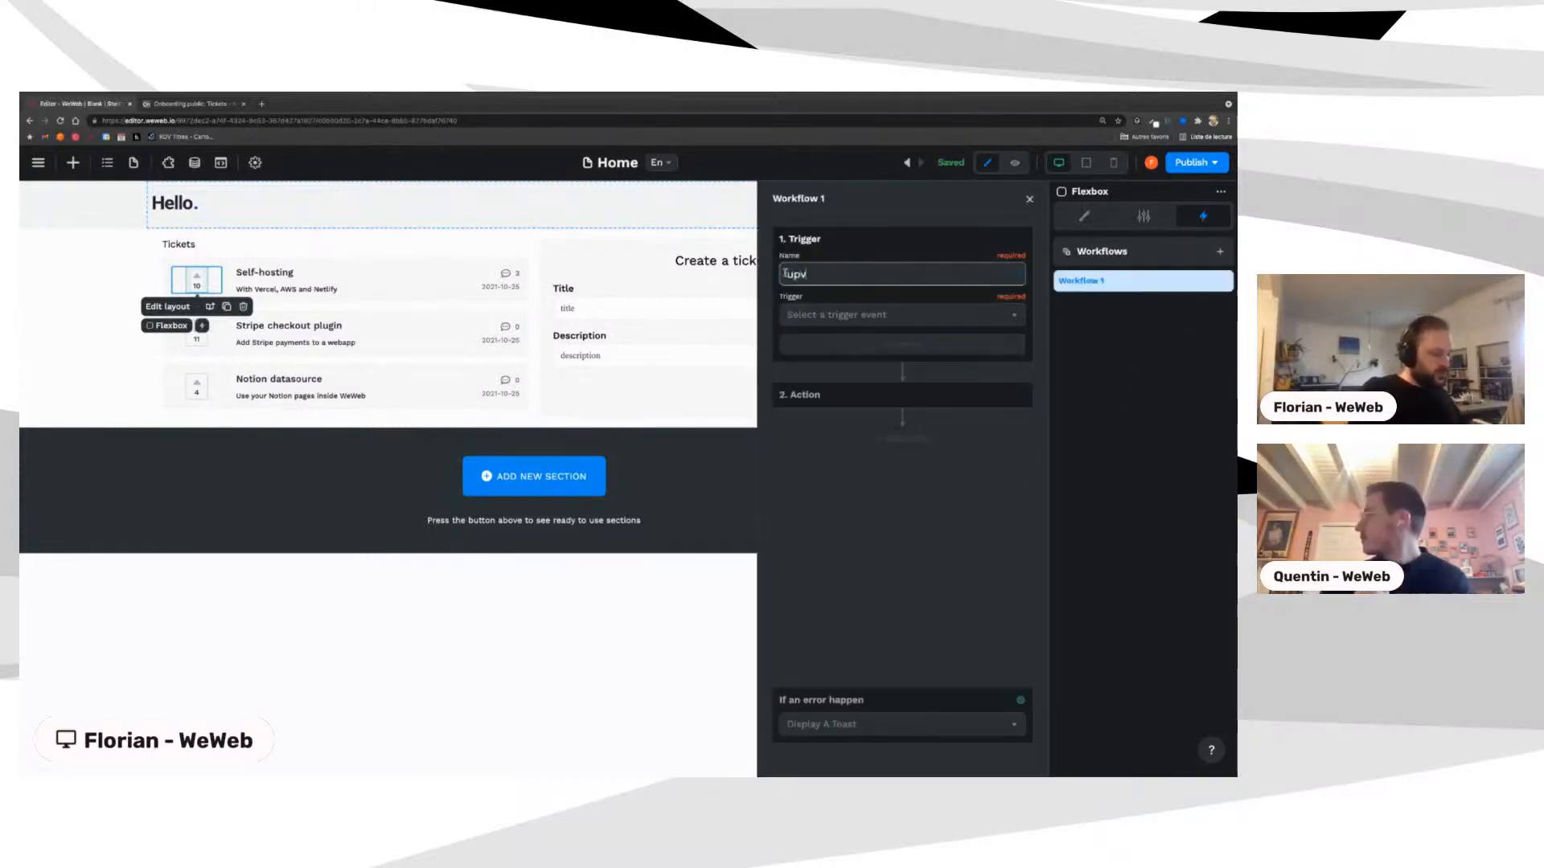
{"action": "left_click", "coordinate": [860, 317]}
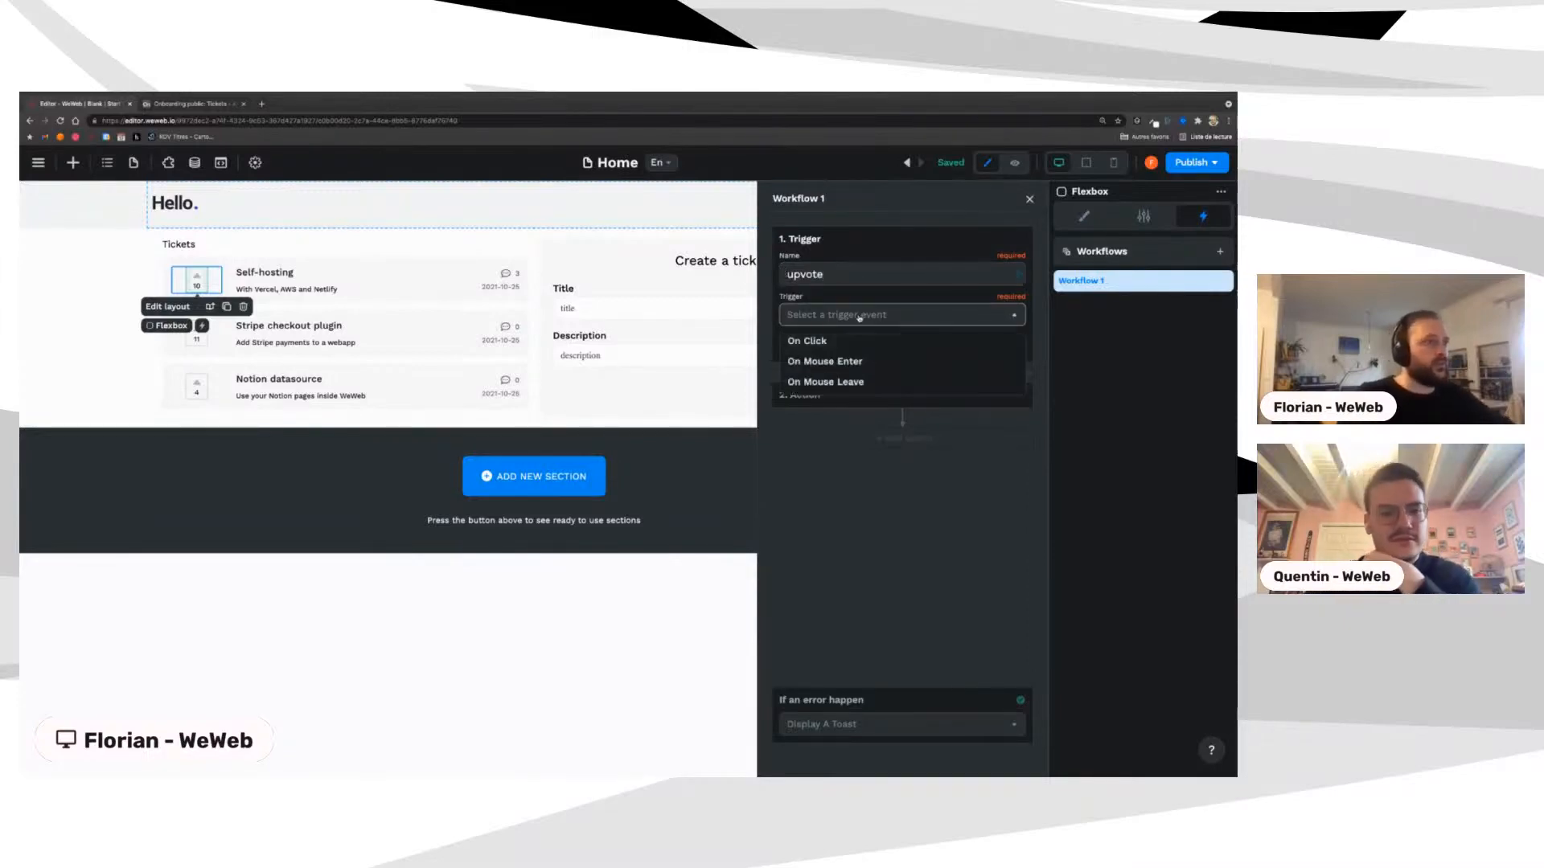
{"action": "left_click", "coordinate": [815, 341]}
Step: Add a Custom JavaScript action with its parameters shown, then switch to the Airtable Tickets table
{"action": "left_click", "coordinate": [846, 344]}
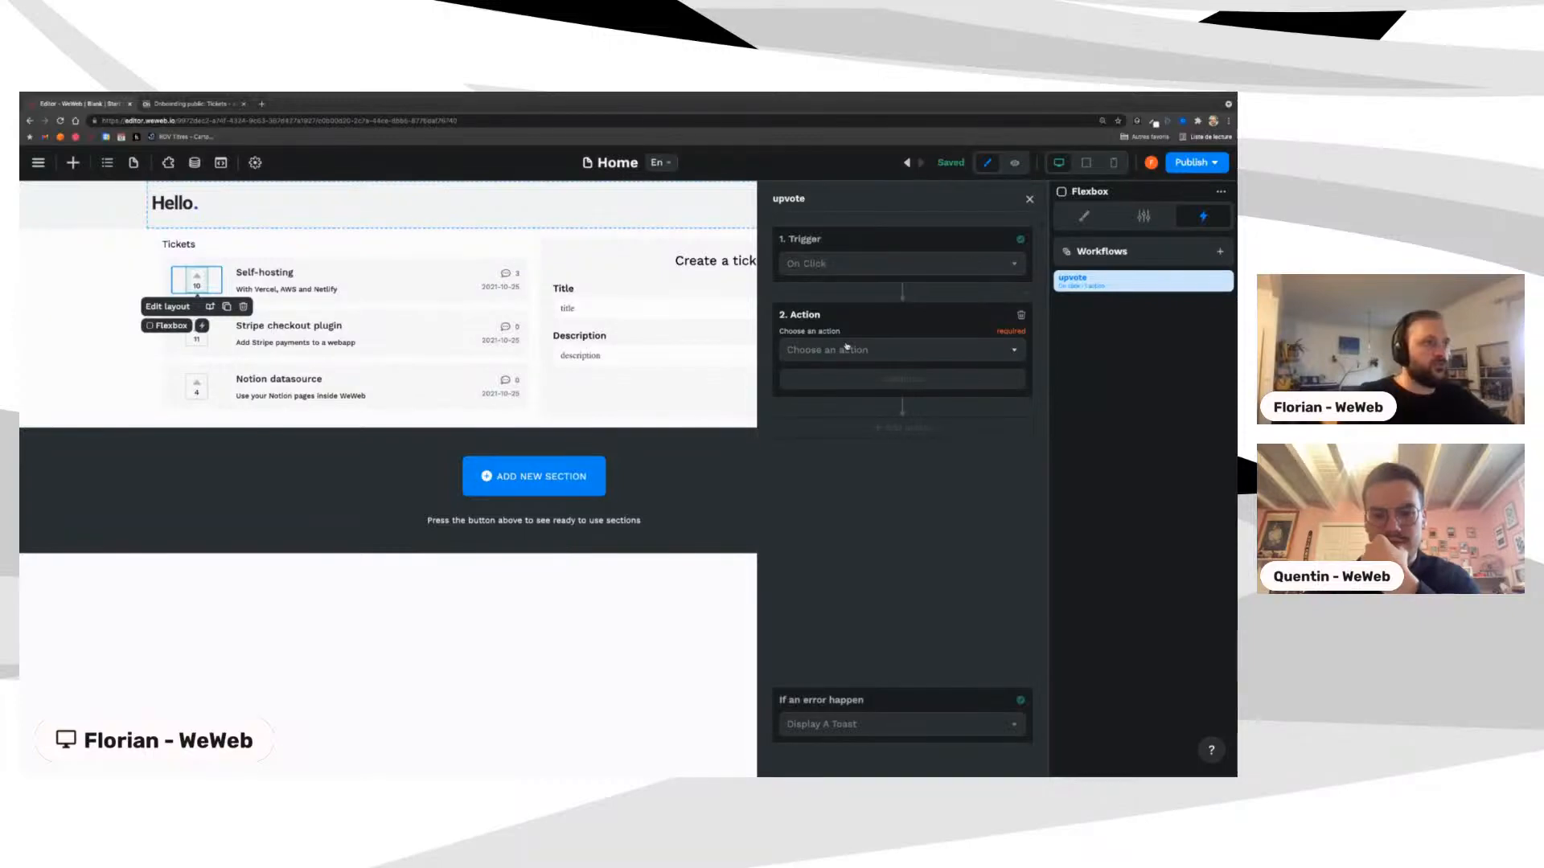
{"action": "left_click", "coordinate": [931, 354]}
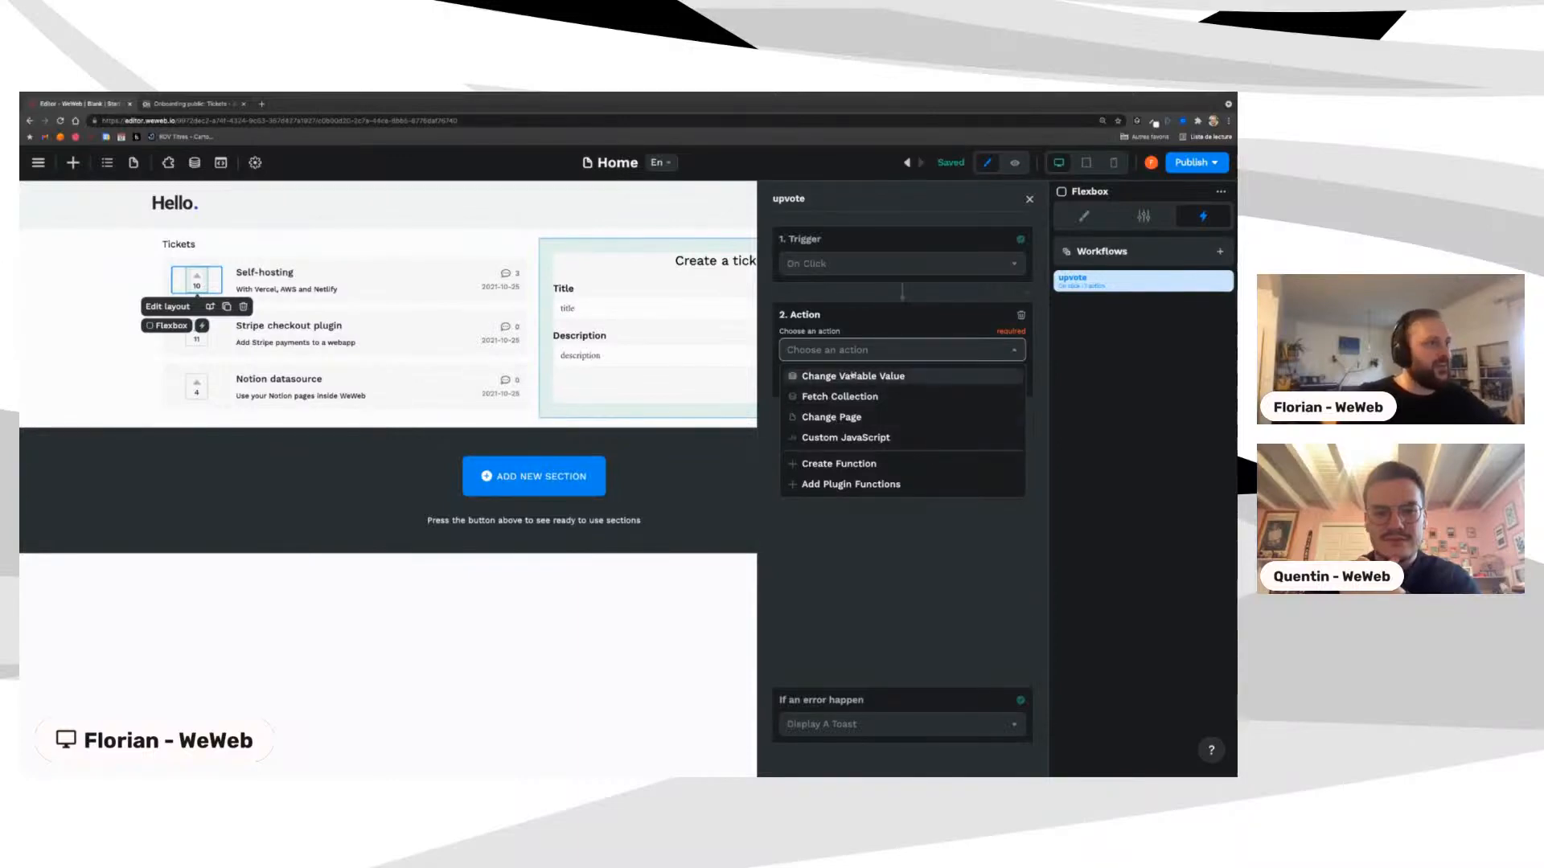
{"action": "left_click", "coordinate": [833, 439]}
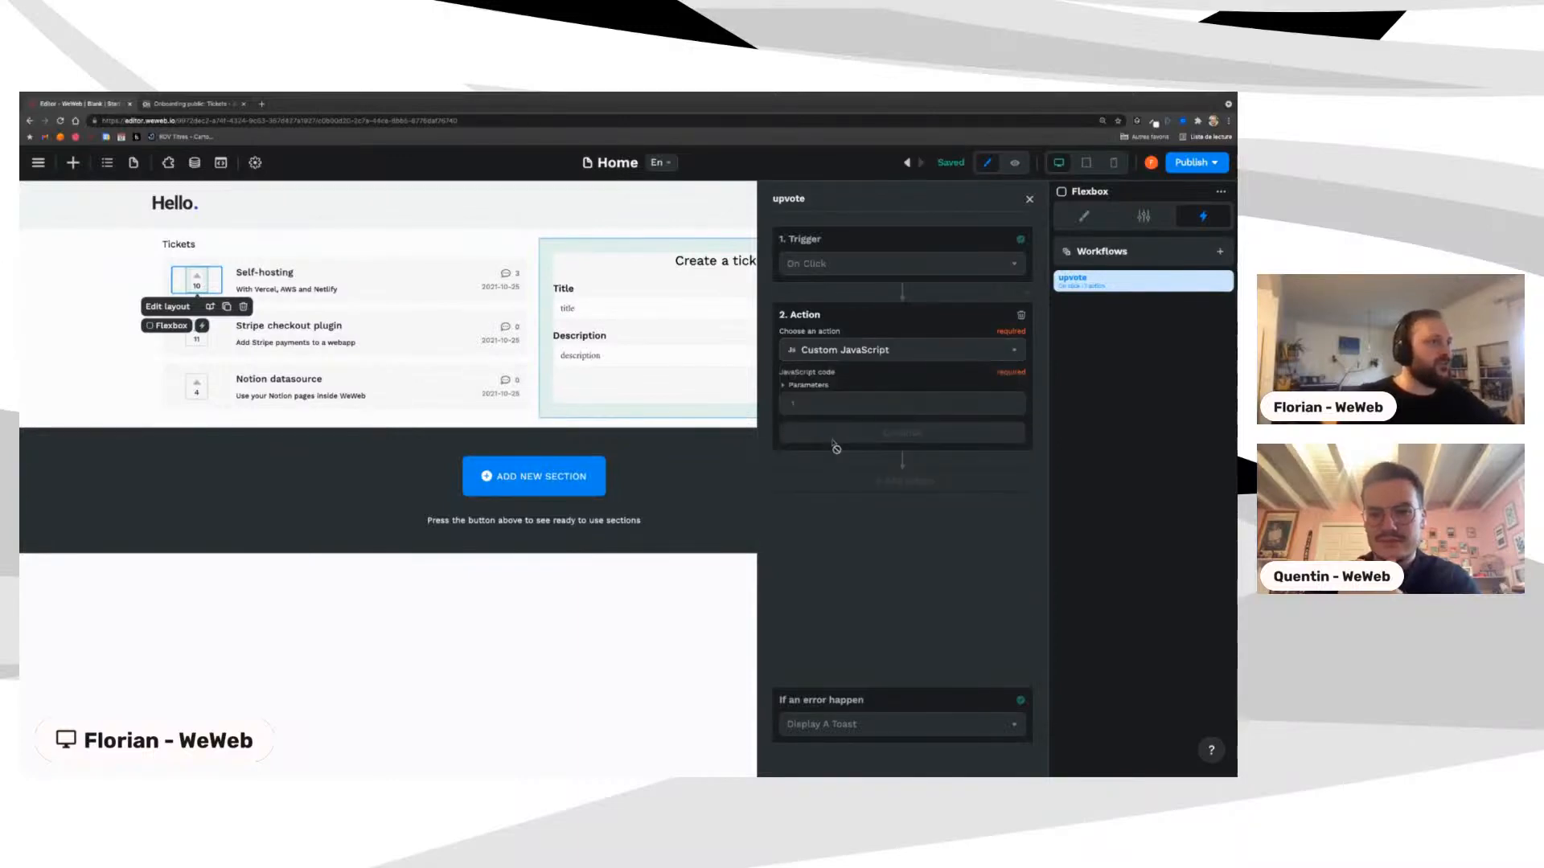
{"action": "left_click", "coordinate": [785, 387]}
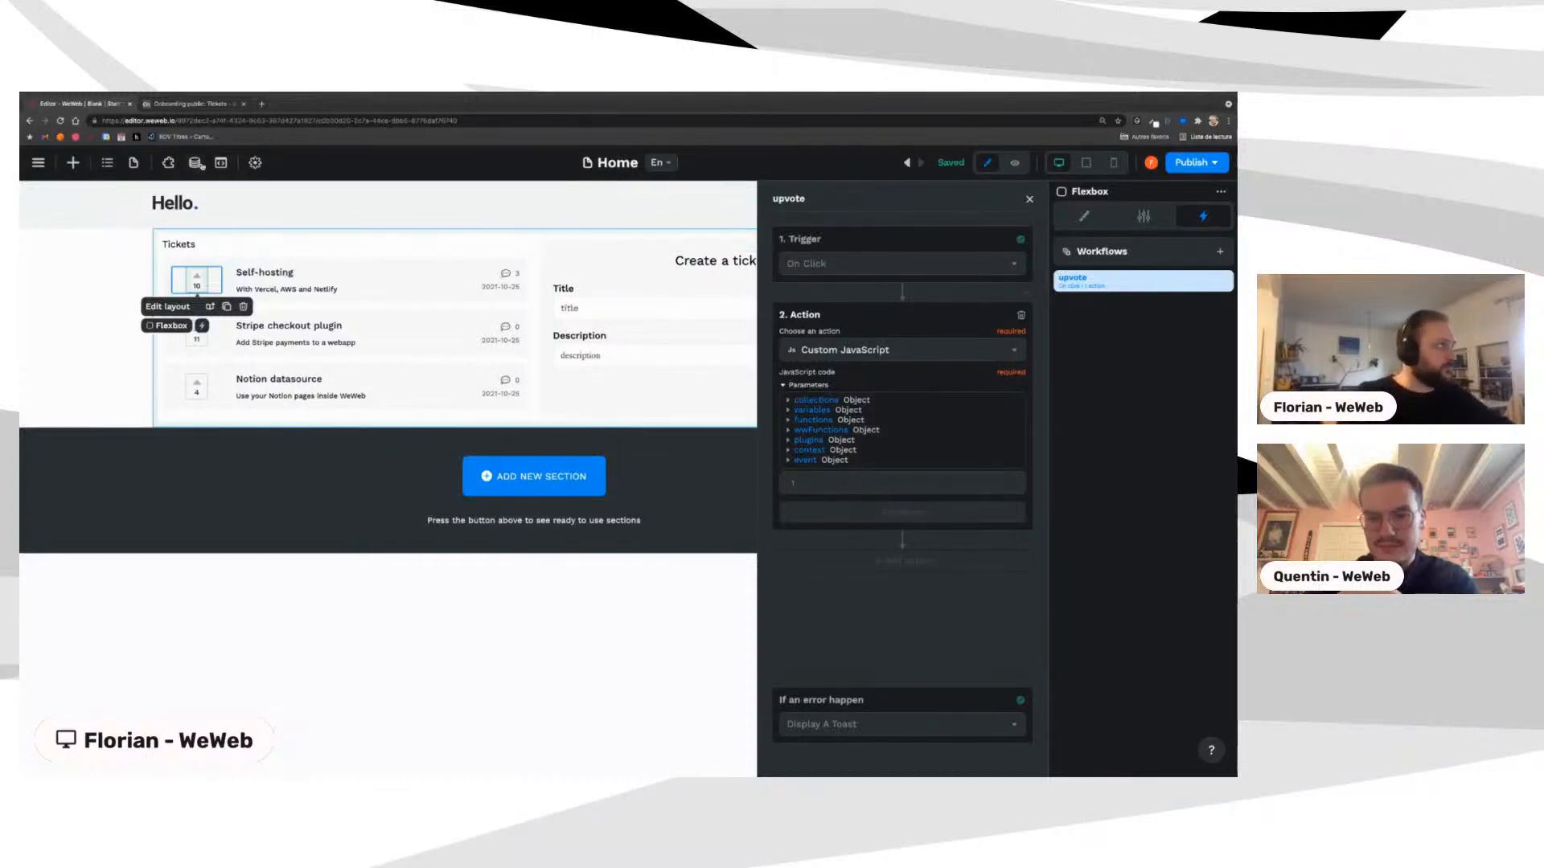
{"action": "left_click", "coordinate": [189, 104]}
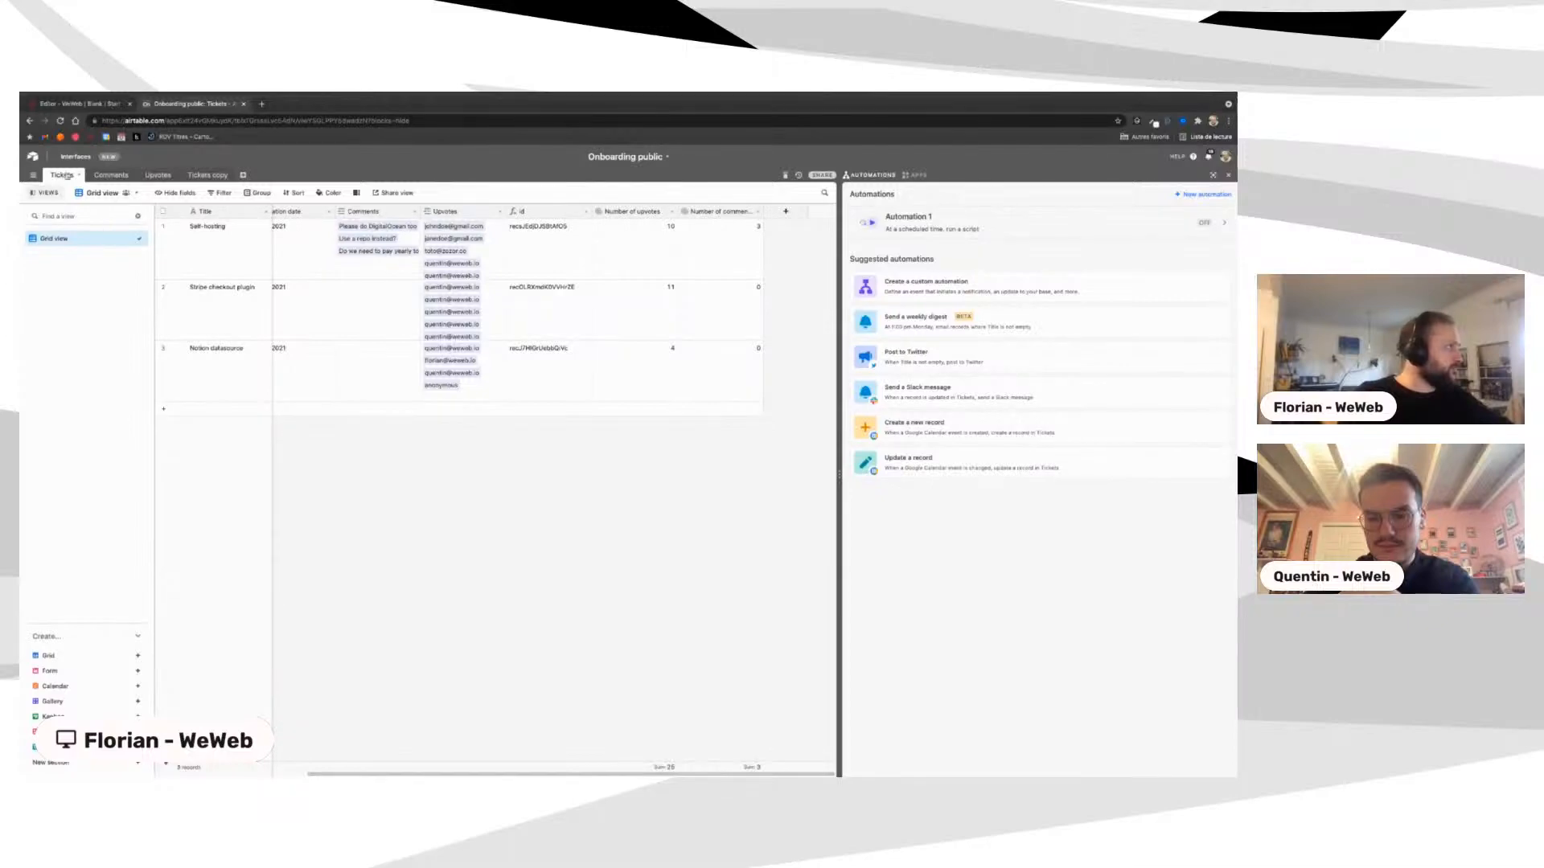
Step: Review the records in Airtable's Upvotes table, then return to the WeWeb editor
{"action": "left_click", "coordinate": [156, 174]}
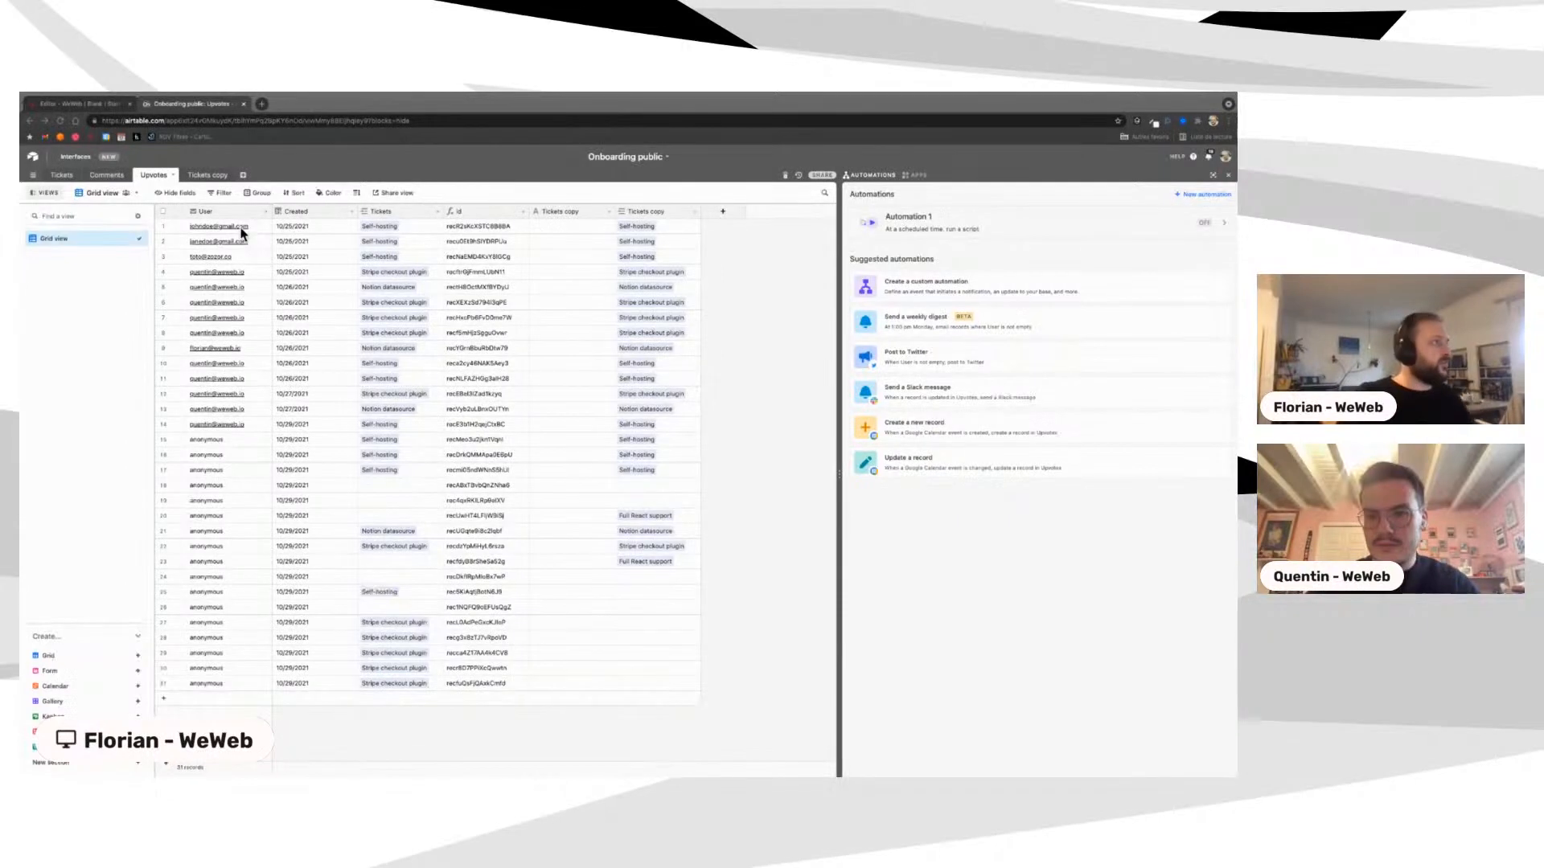
{"action": "left_click", "coordinate": [84, 104]}
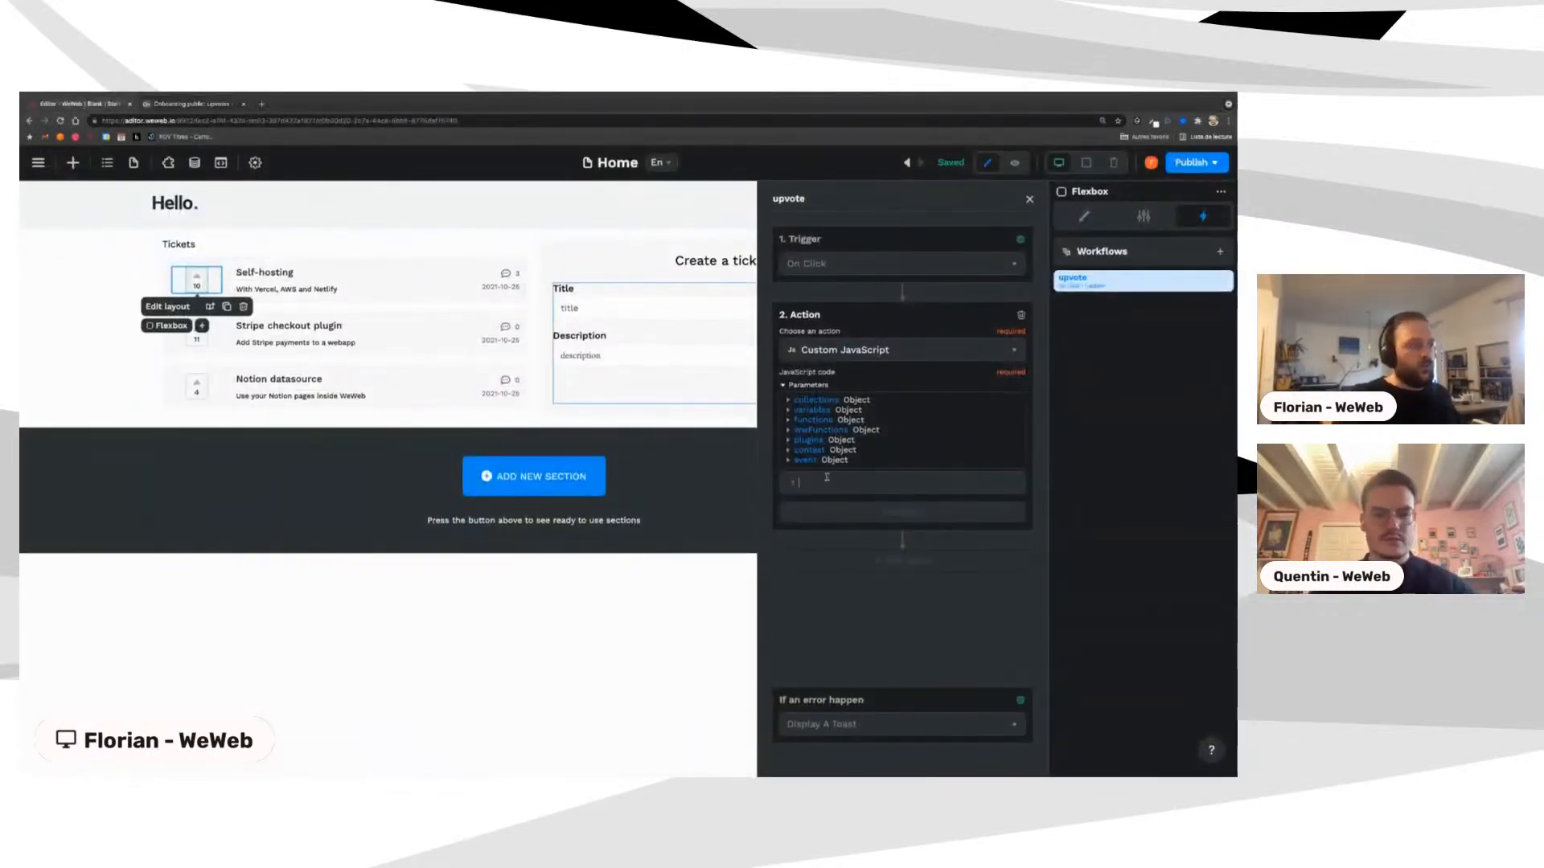
Step: Browse the airtable plugin's methods and enter await plugins.airtable.createRecord() as the action's code
{"action": "left_click", "coordinate": [802, 441]}
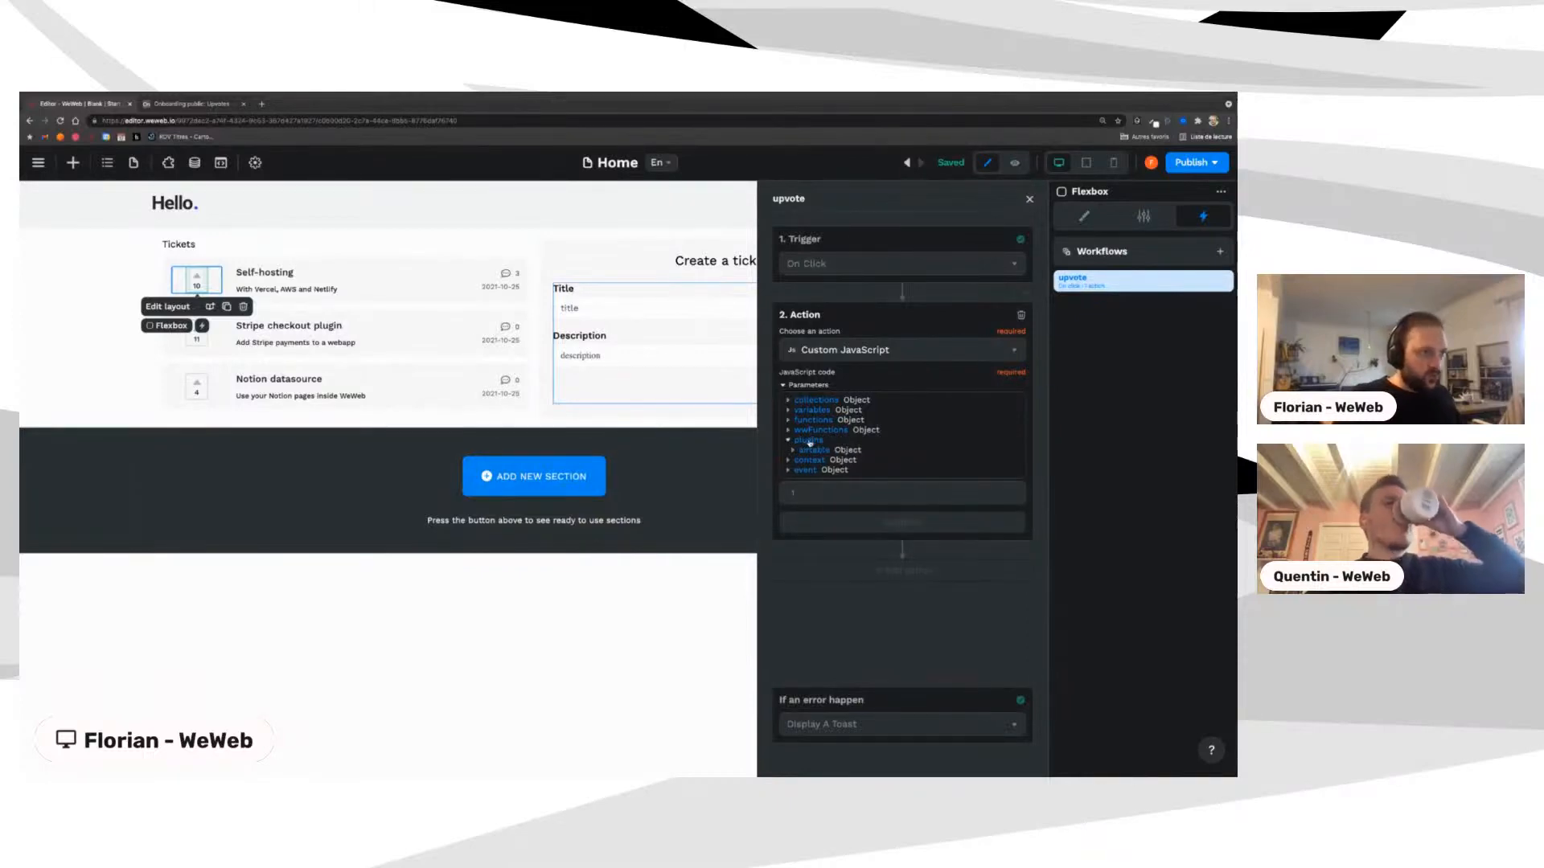
{"action": "left_click", "coordinate": [810, 450]}
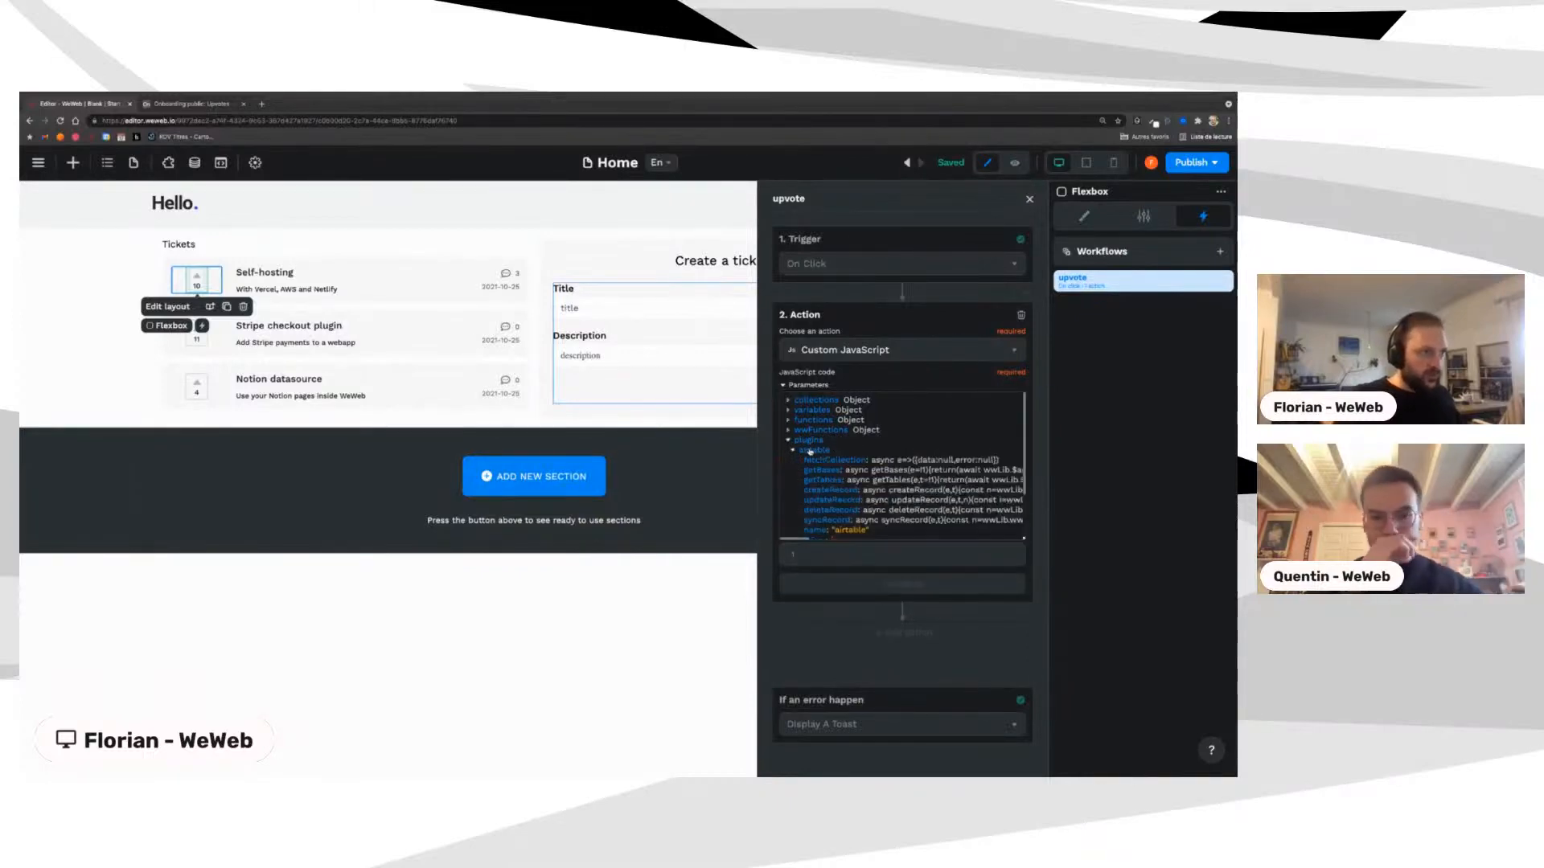
{"action": "scroll", "coordinate": [814, 454], "scroll_direction": "down", "scroll_amount": 2}
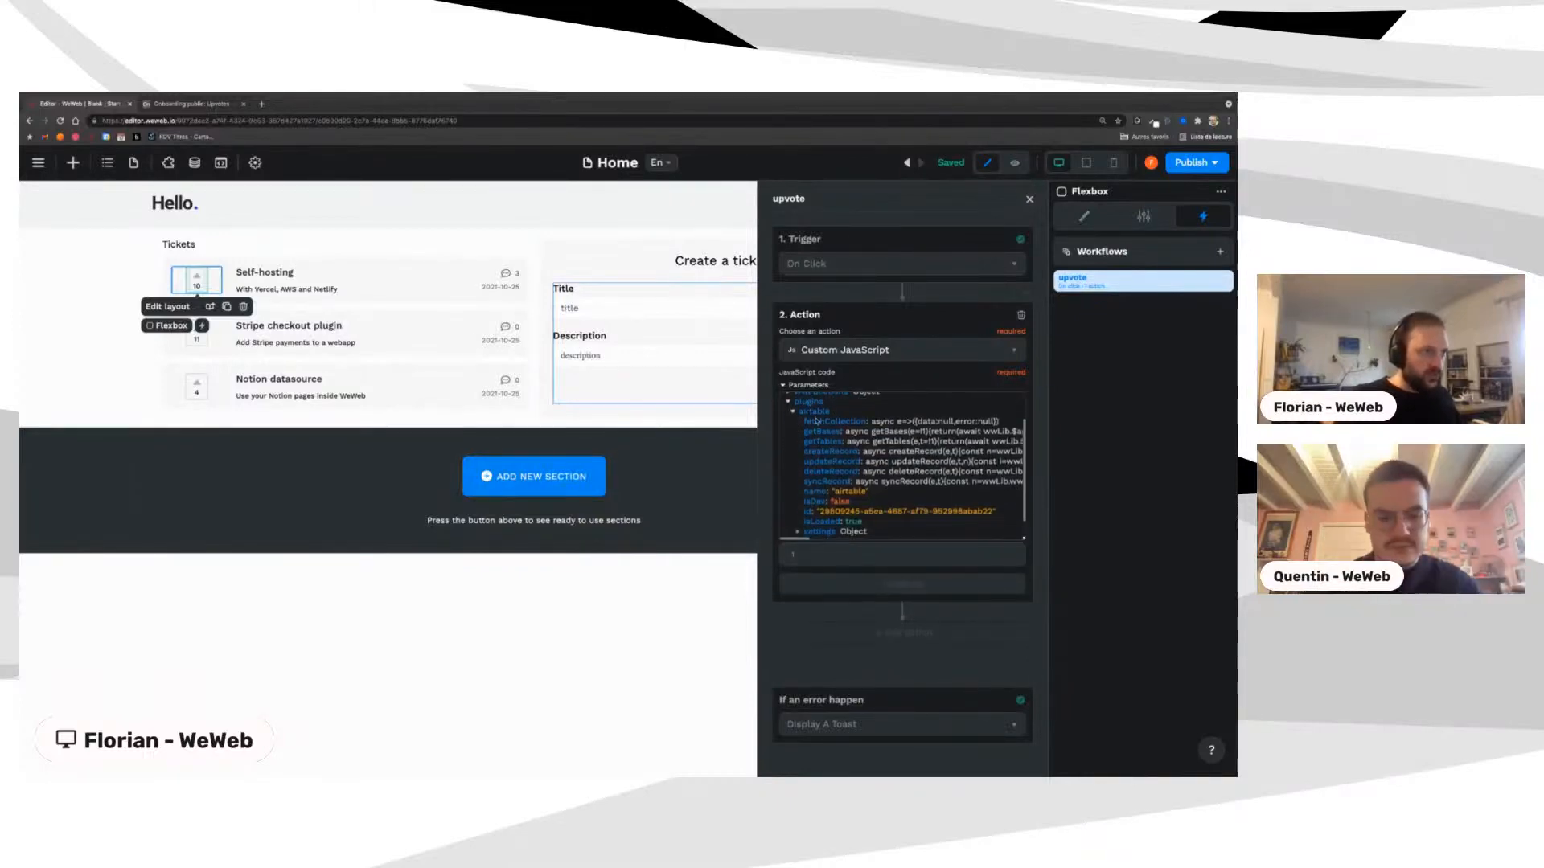
{"action": "scroll", "coordinate": [816, 420], "scroll_direction": "down", "scroll_amount": 1}
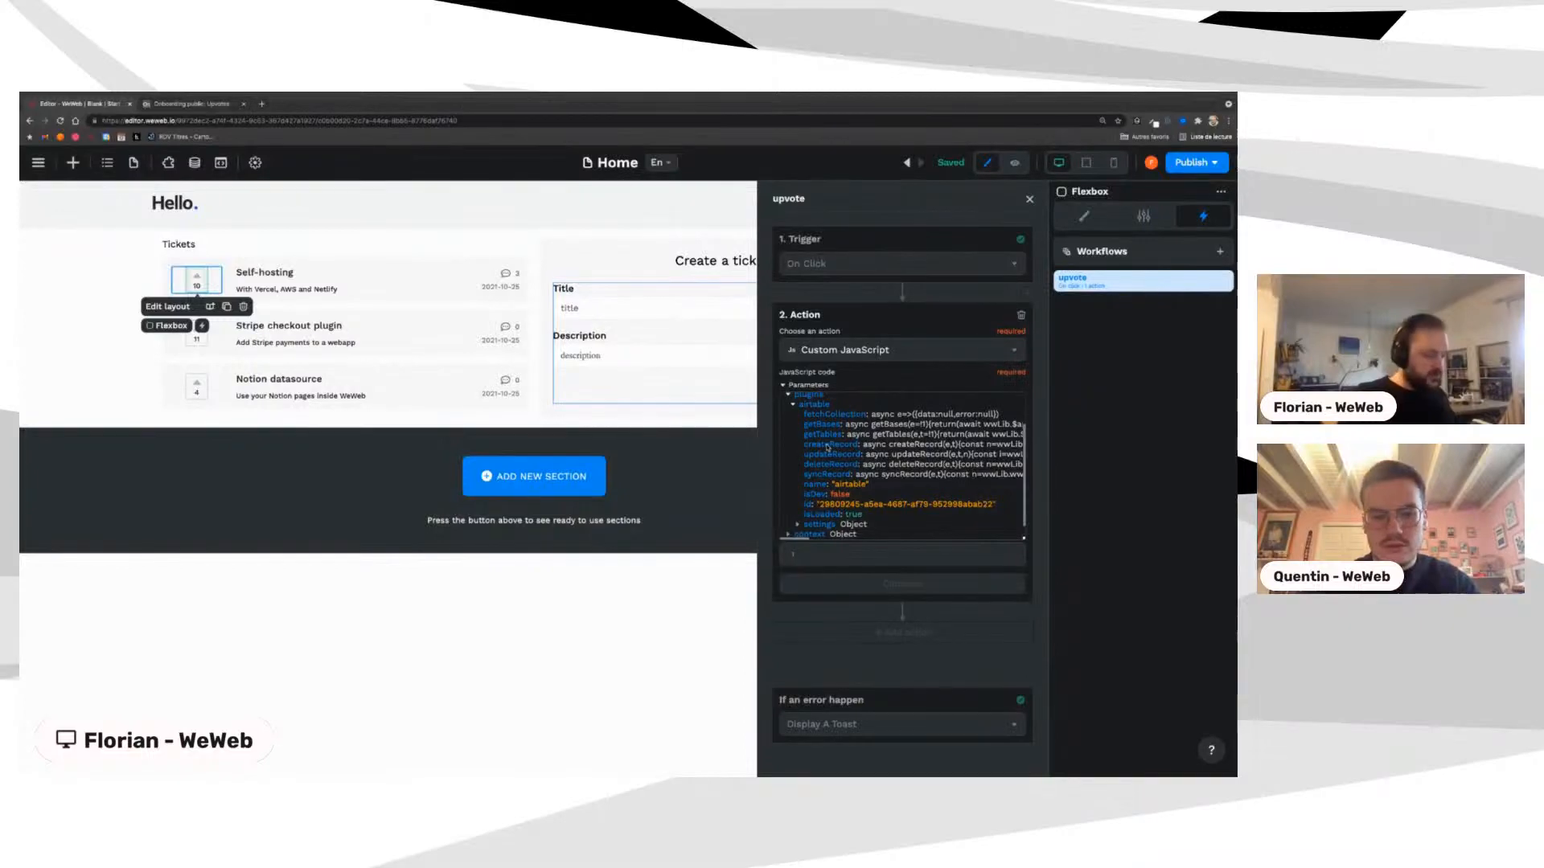
{"action": "key", "text": "ctrl+plus"}
{"action": "key", "text": "ctrl+plus"}
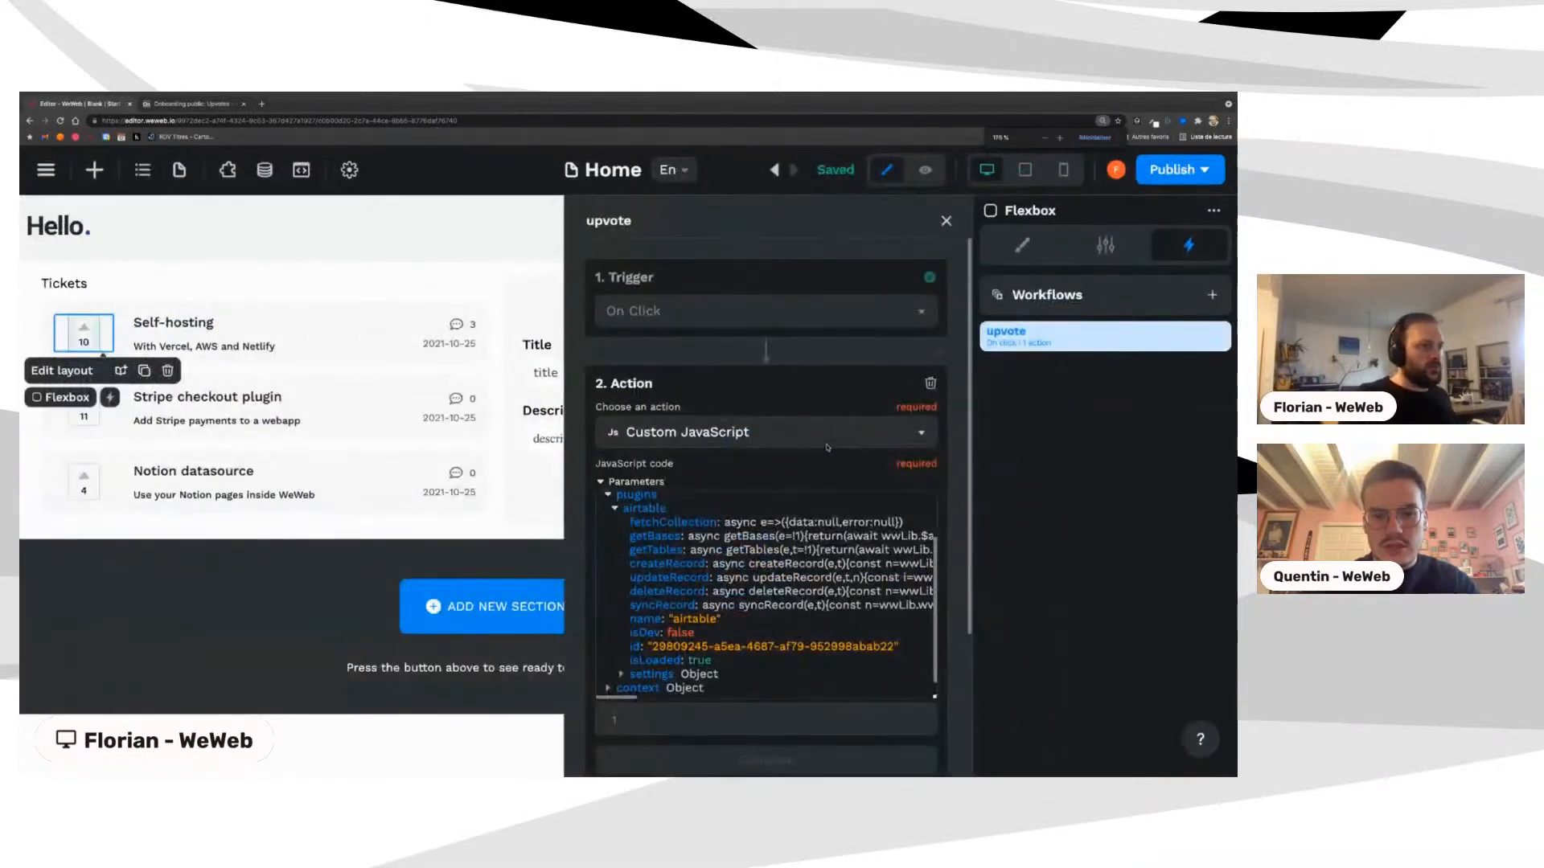
{"action": "scroll", "coordinate": [673, 501], "scroll_direction": "down", "scroll_amount": 4}
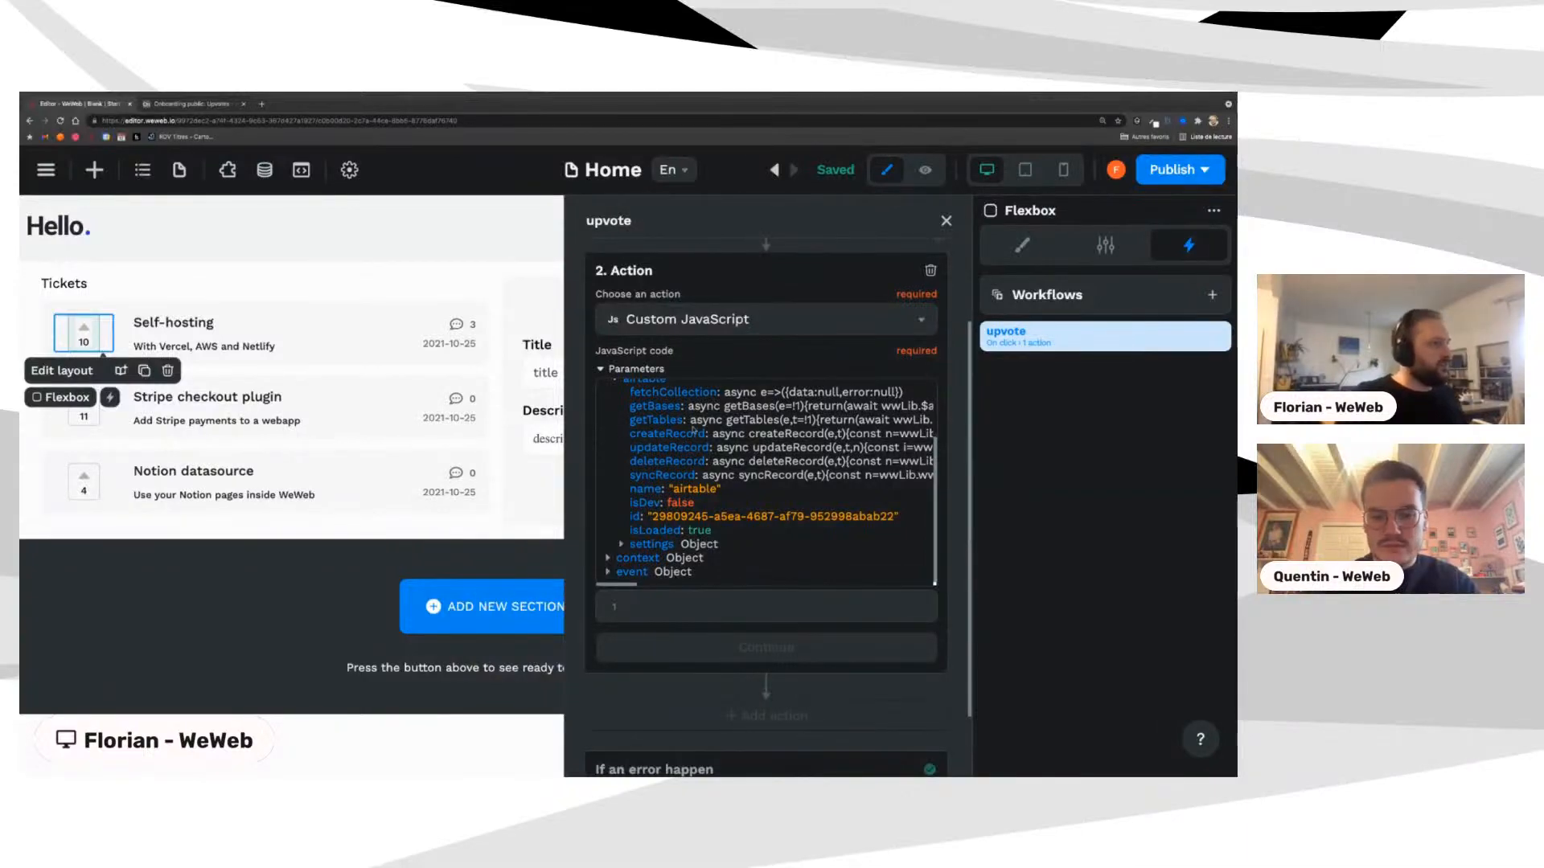
{"action": "left_click", "coordinate": [650, 603]}
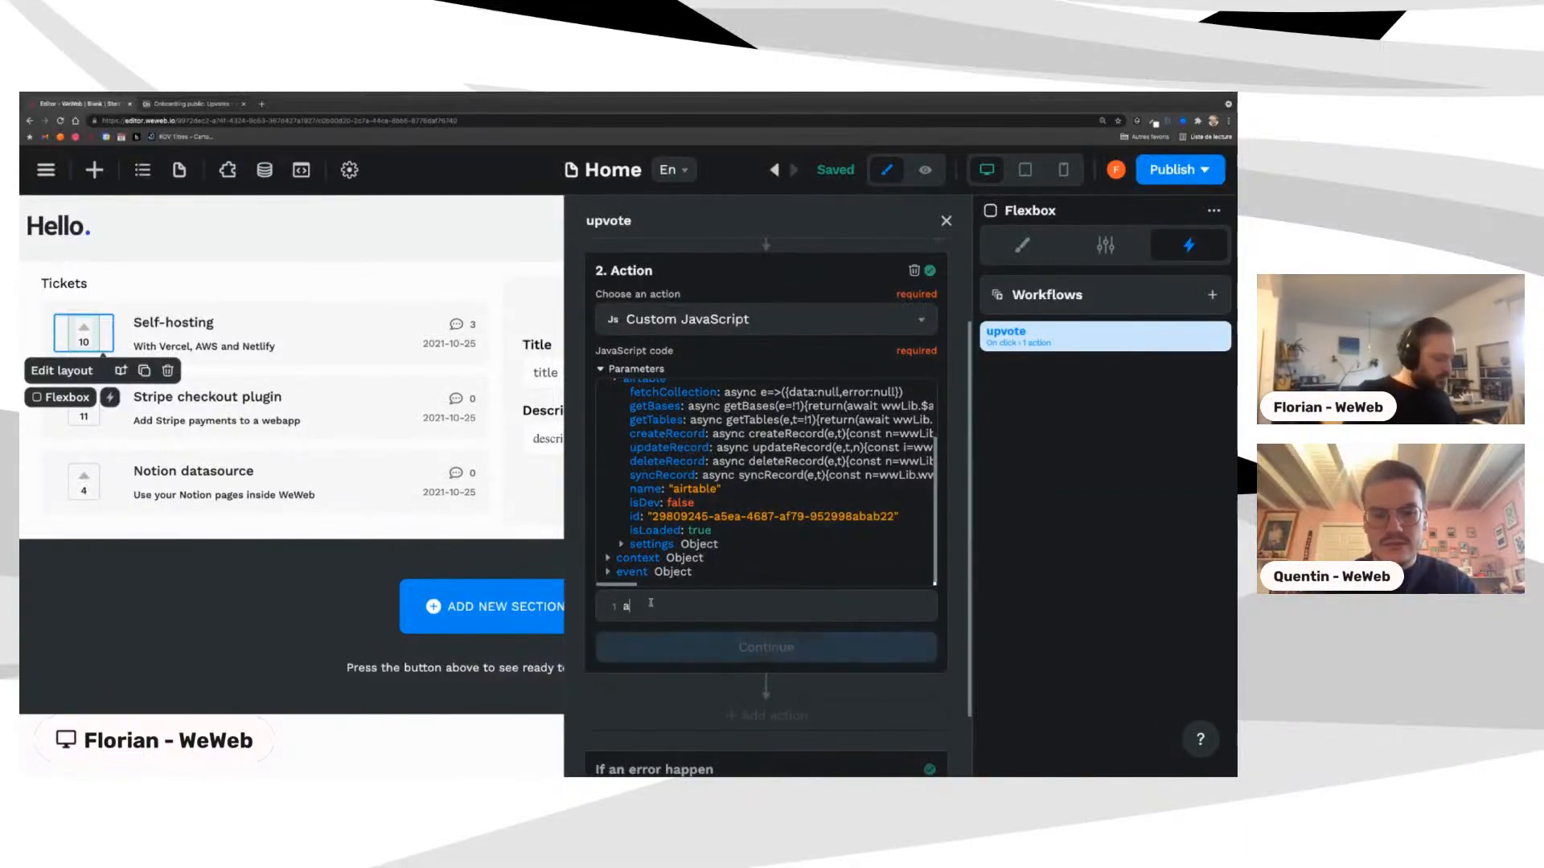
{"action": "type", "text": "await "}
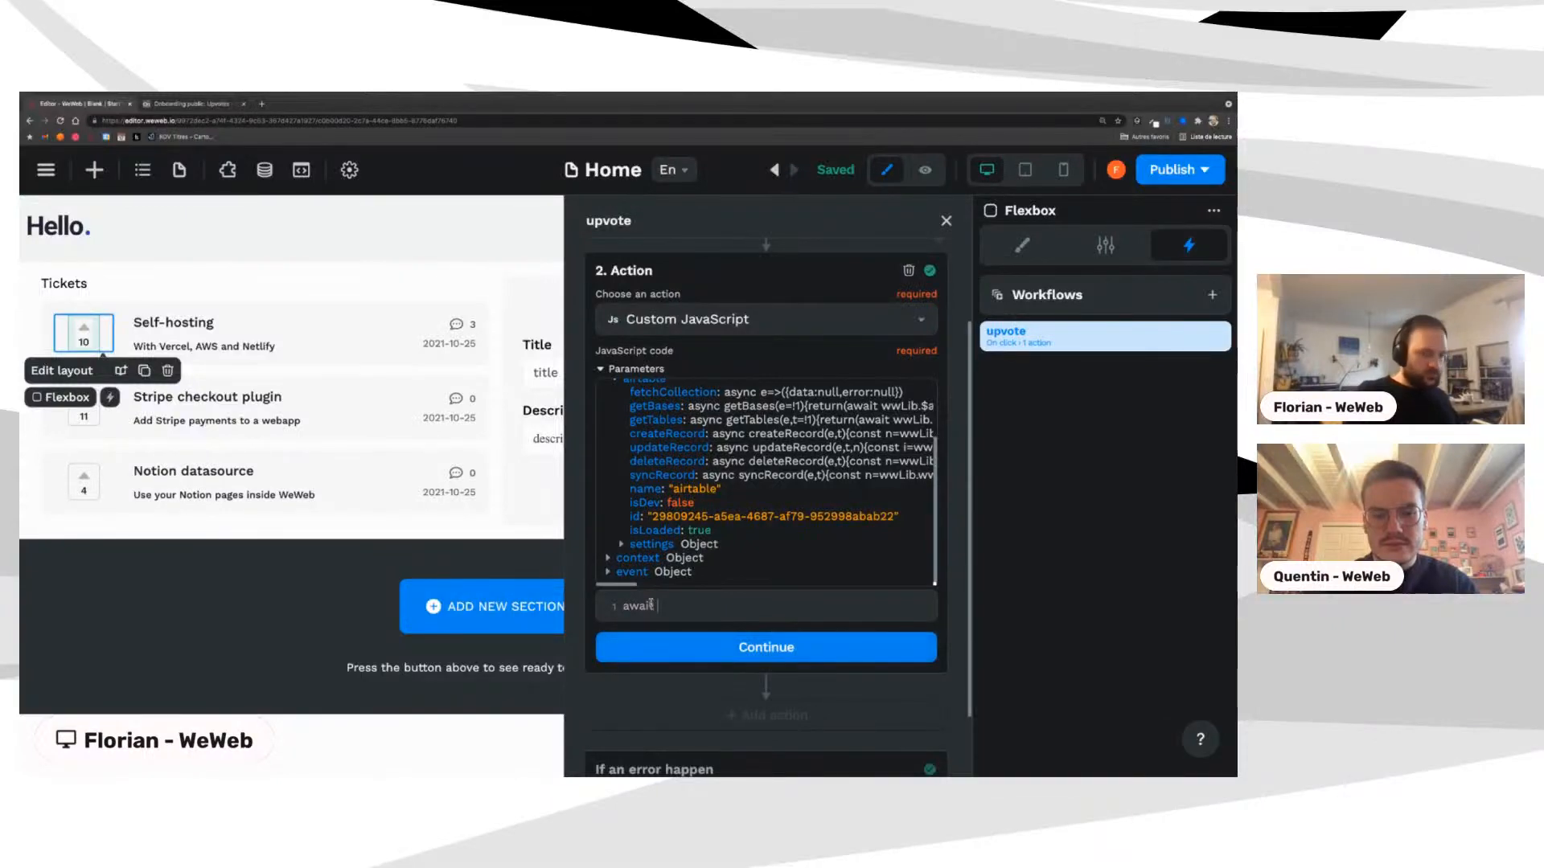
{"action": "type", "text": "plugins"}
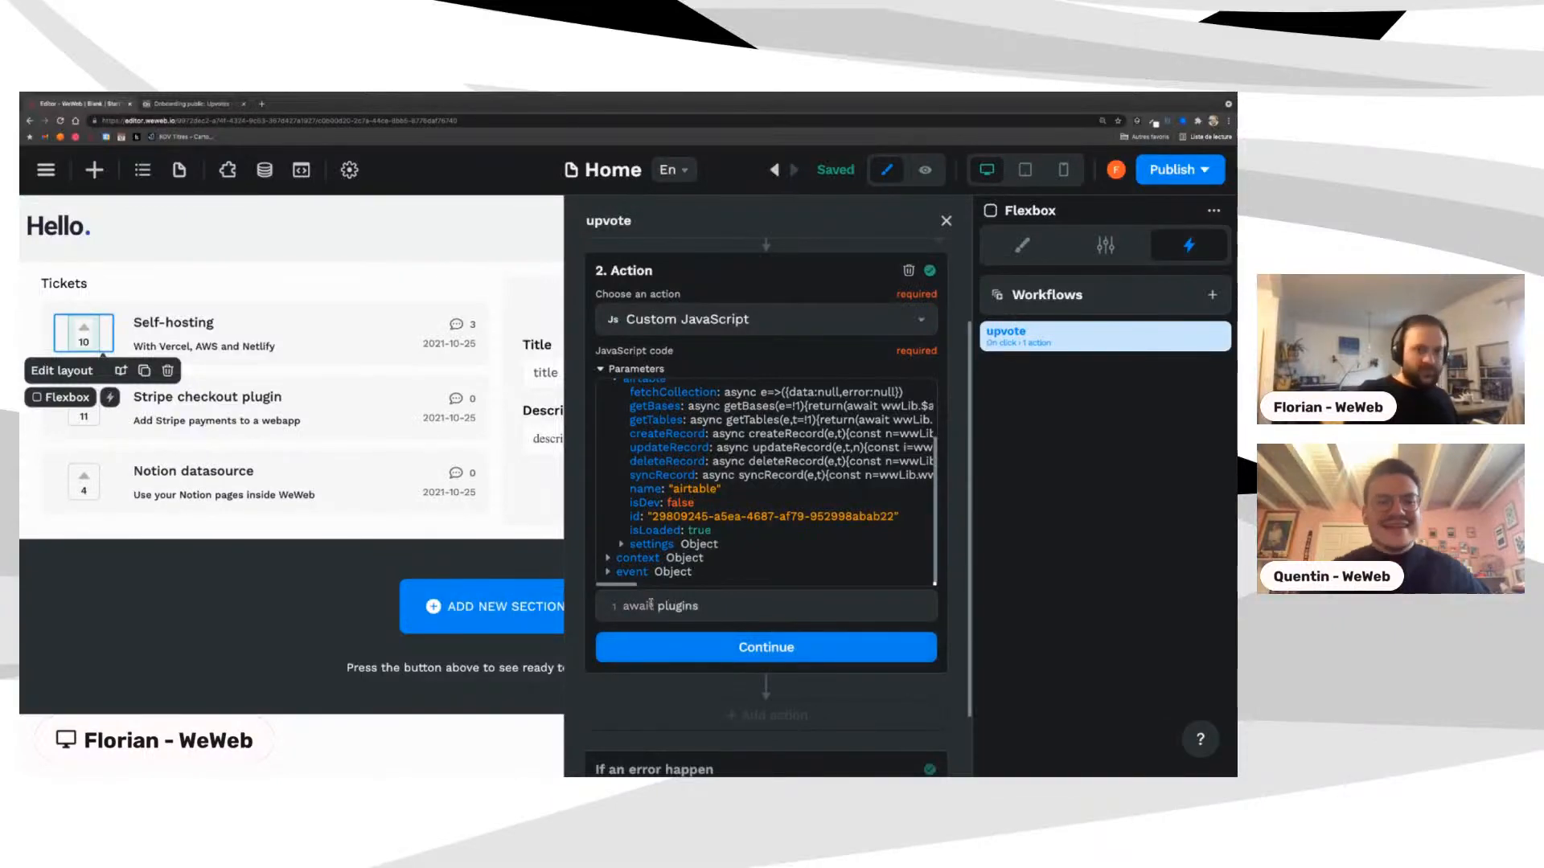
{"action": "type", "text": ".airtable"}
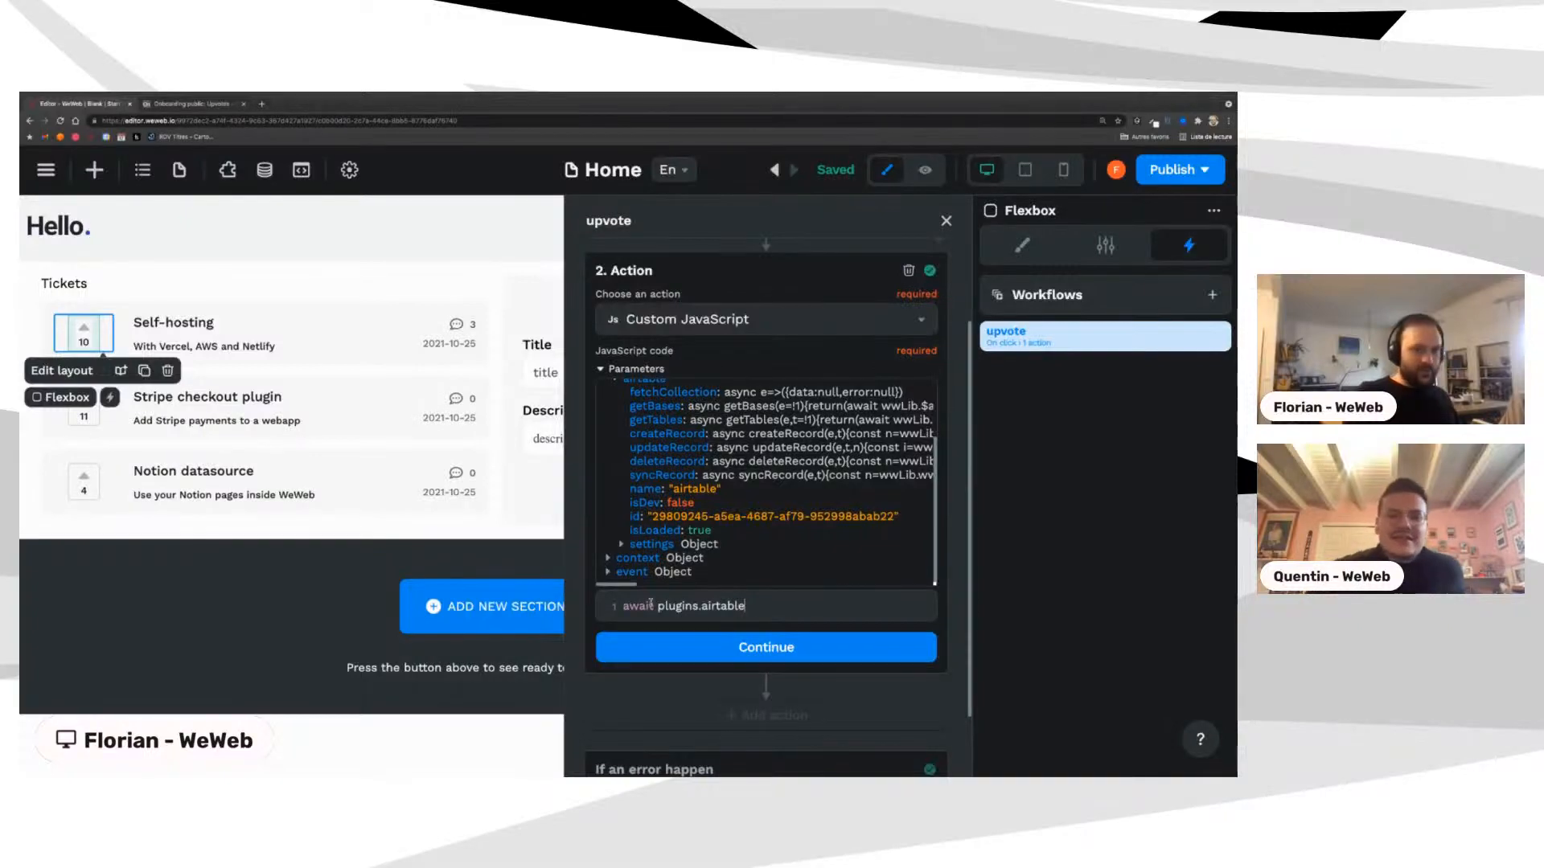
{"action": "type", "text": ".cre"}
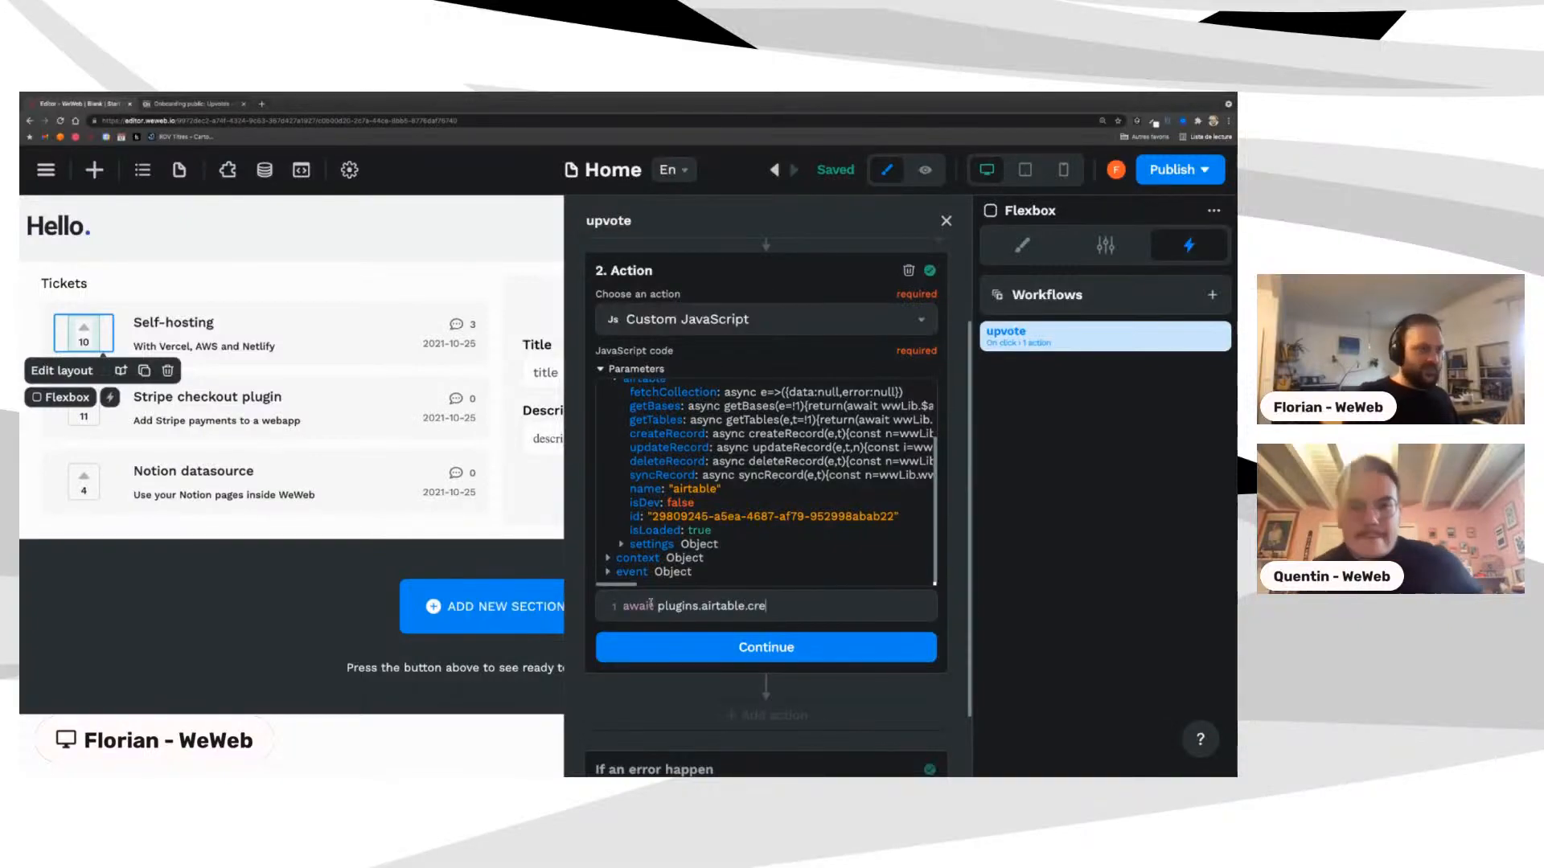
{"action": "type", "text": "ate"}
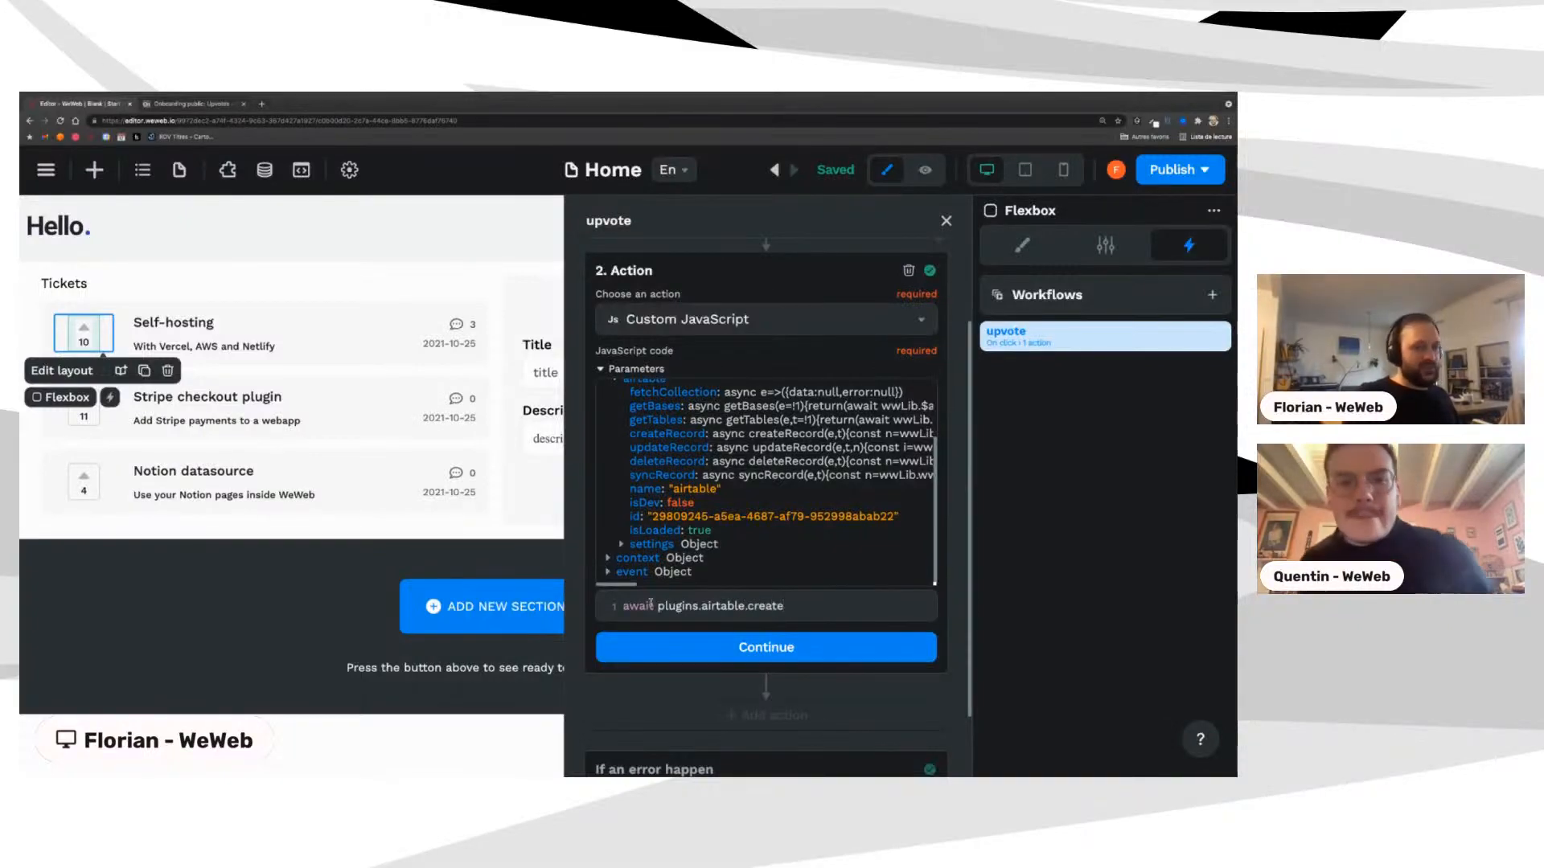
{"action": "type", "text": "Record"}
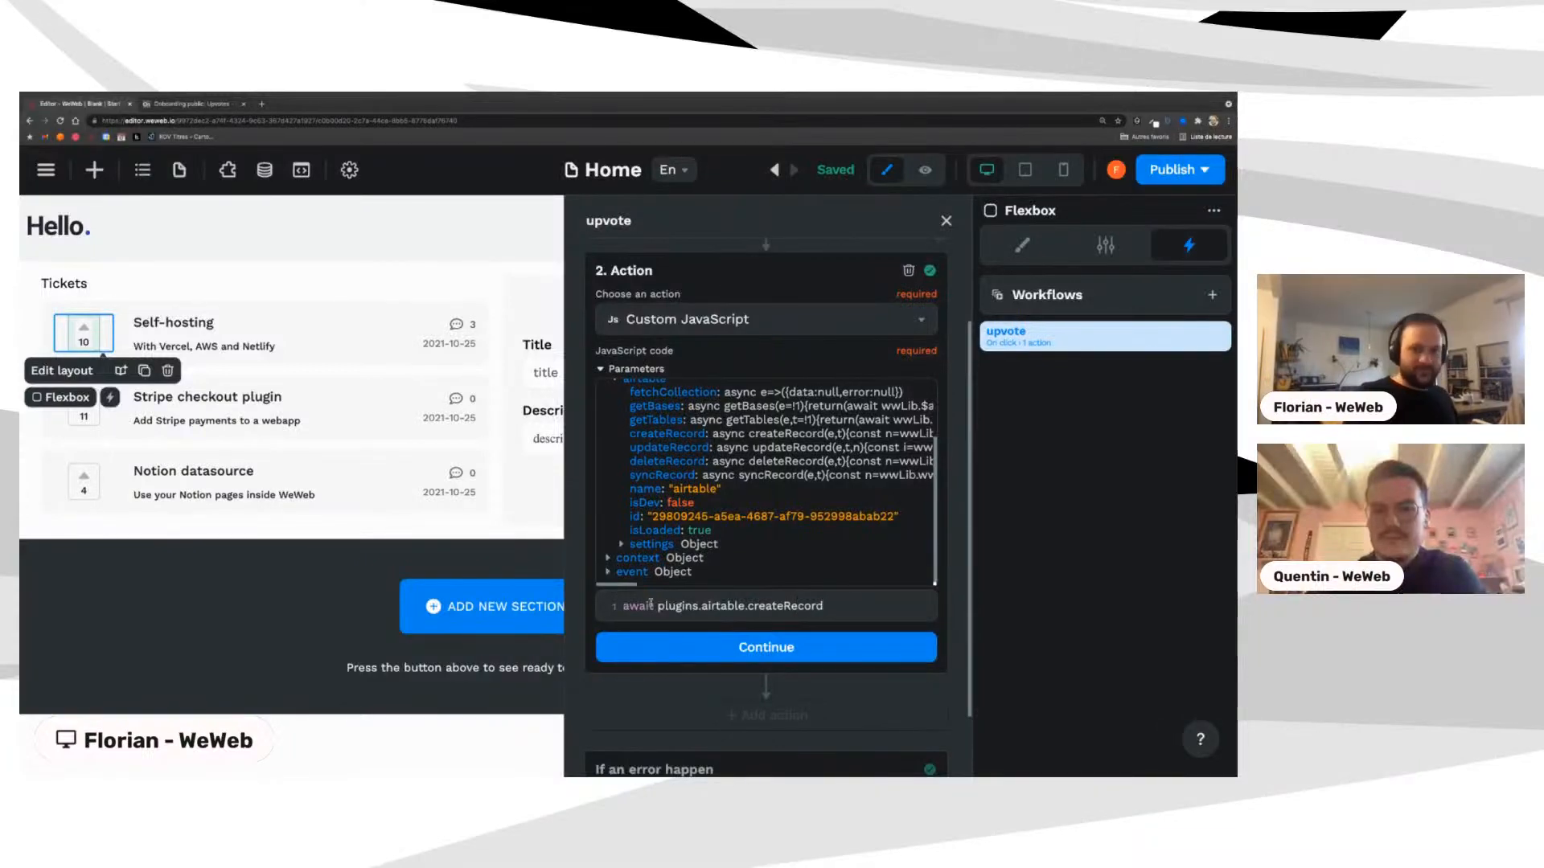
{"action": "type", "text": "()"}
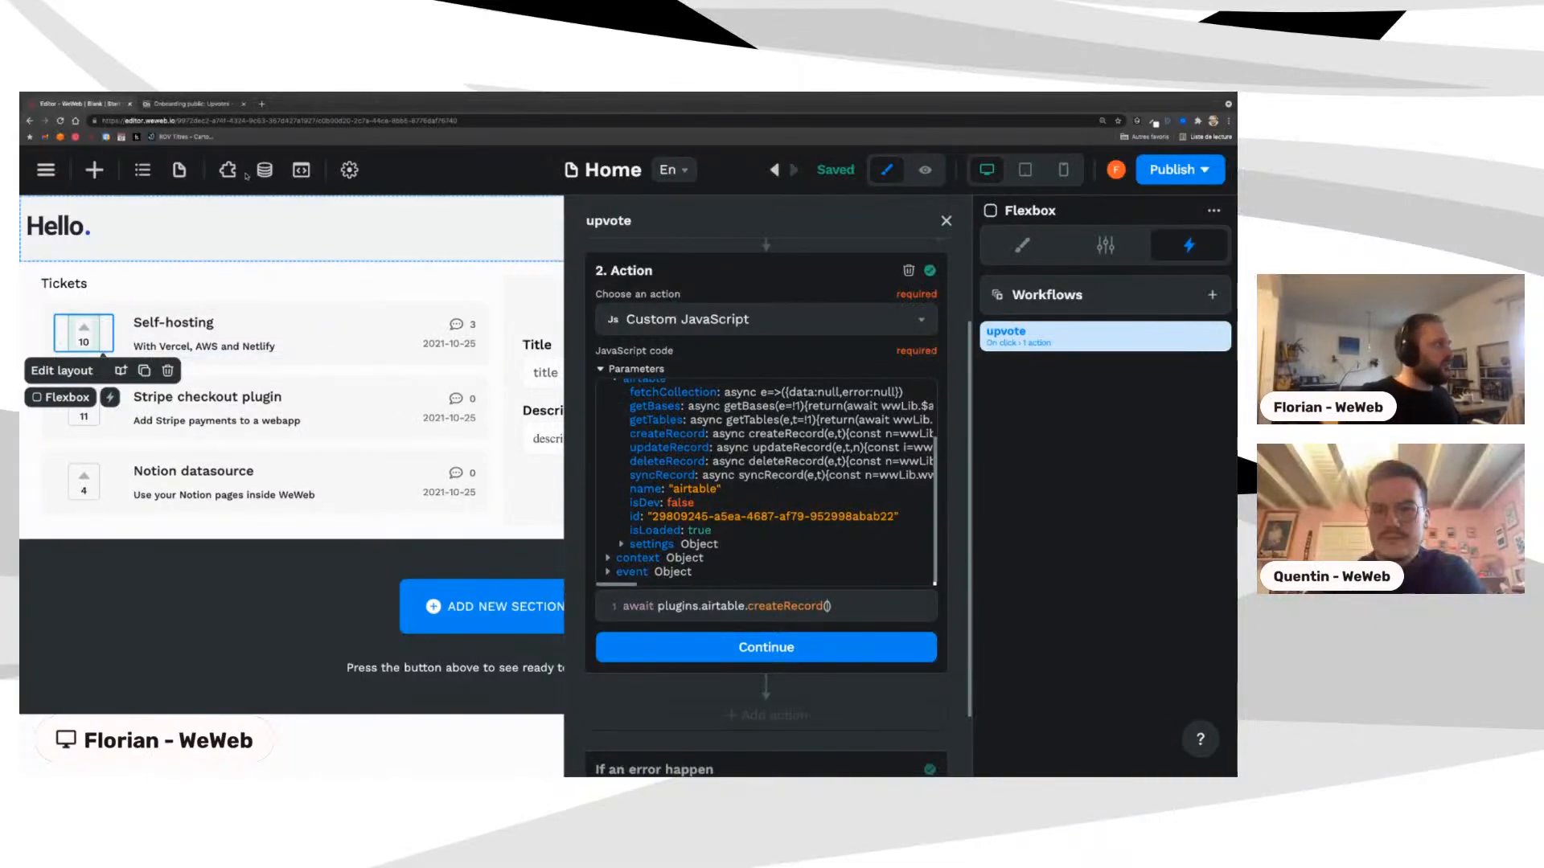
{"action": "left_click", "coordinate": [652, 648]}
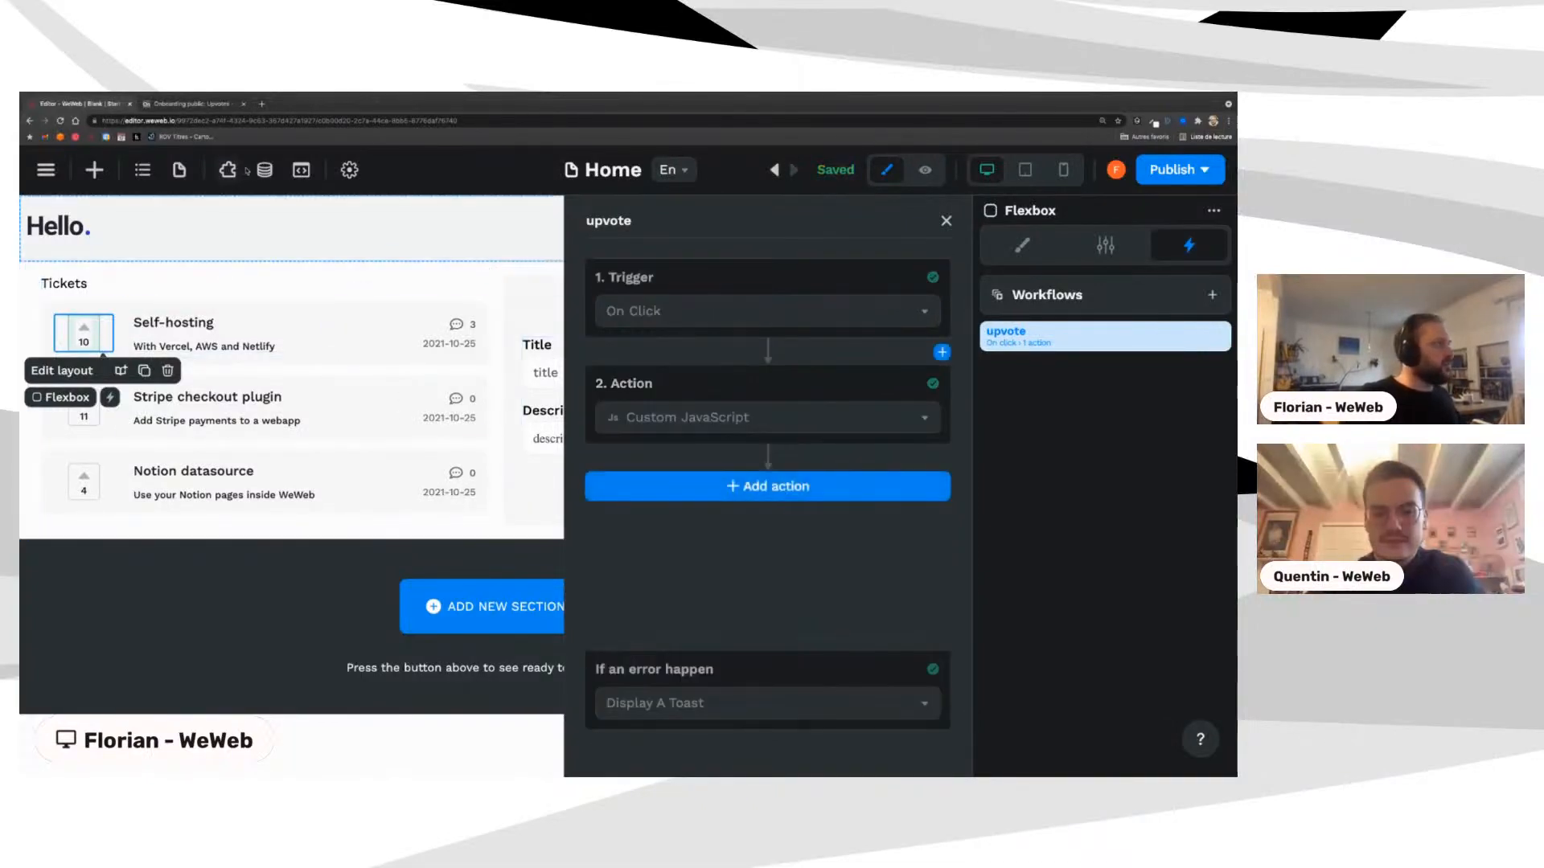
{"action": "left_click", "coordinate": [255, 170]}
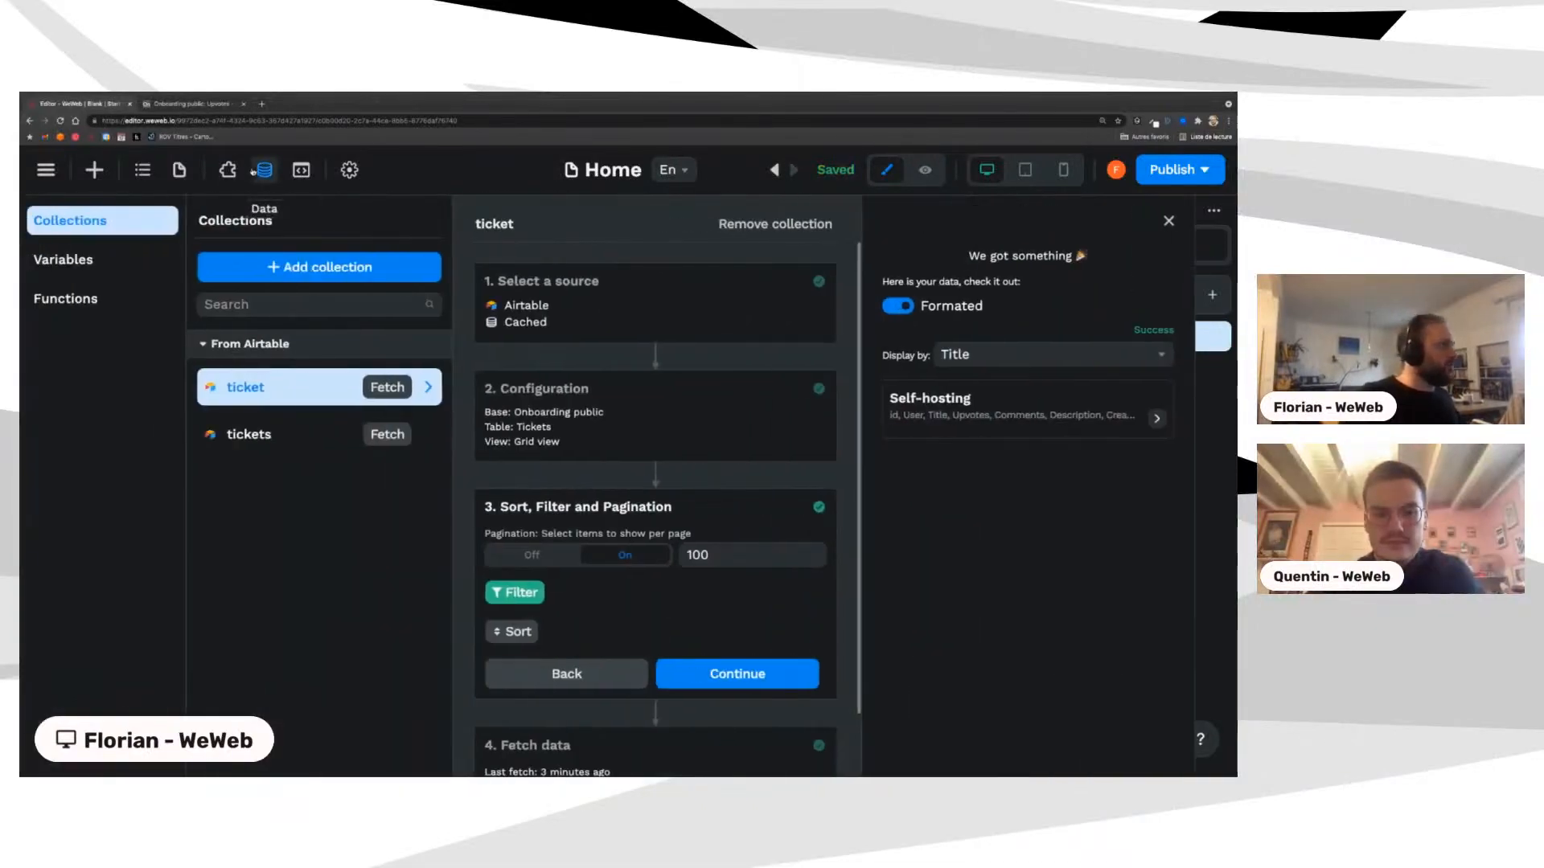
{"action": "left_click", "coordinate": [65, 299]}
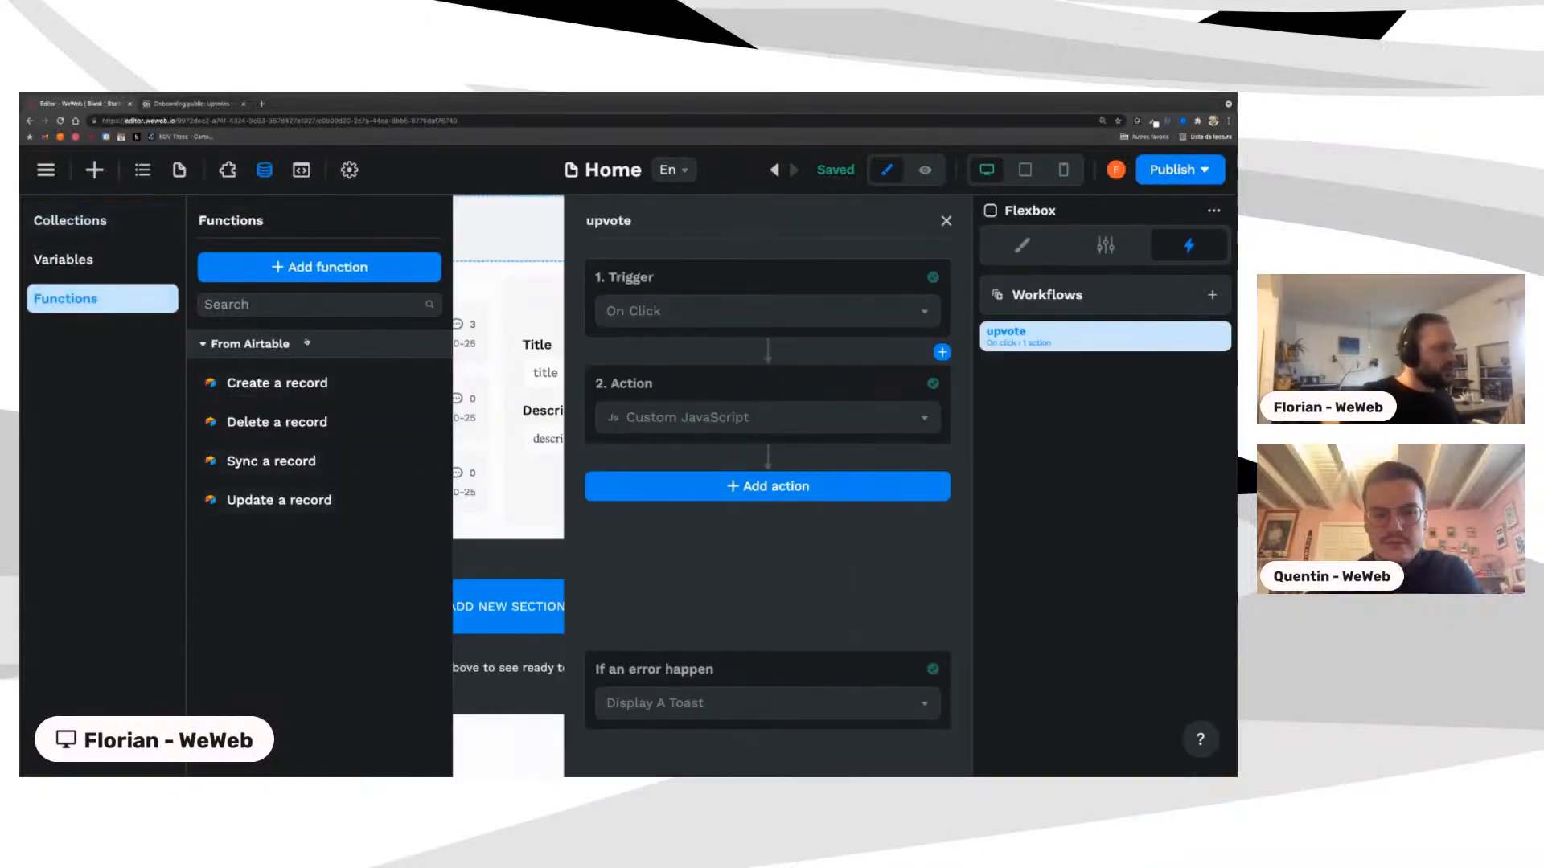
{"action": "left_click", "coordinate": [258, 384]}
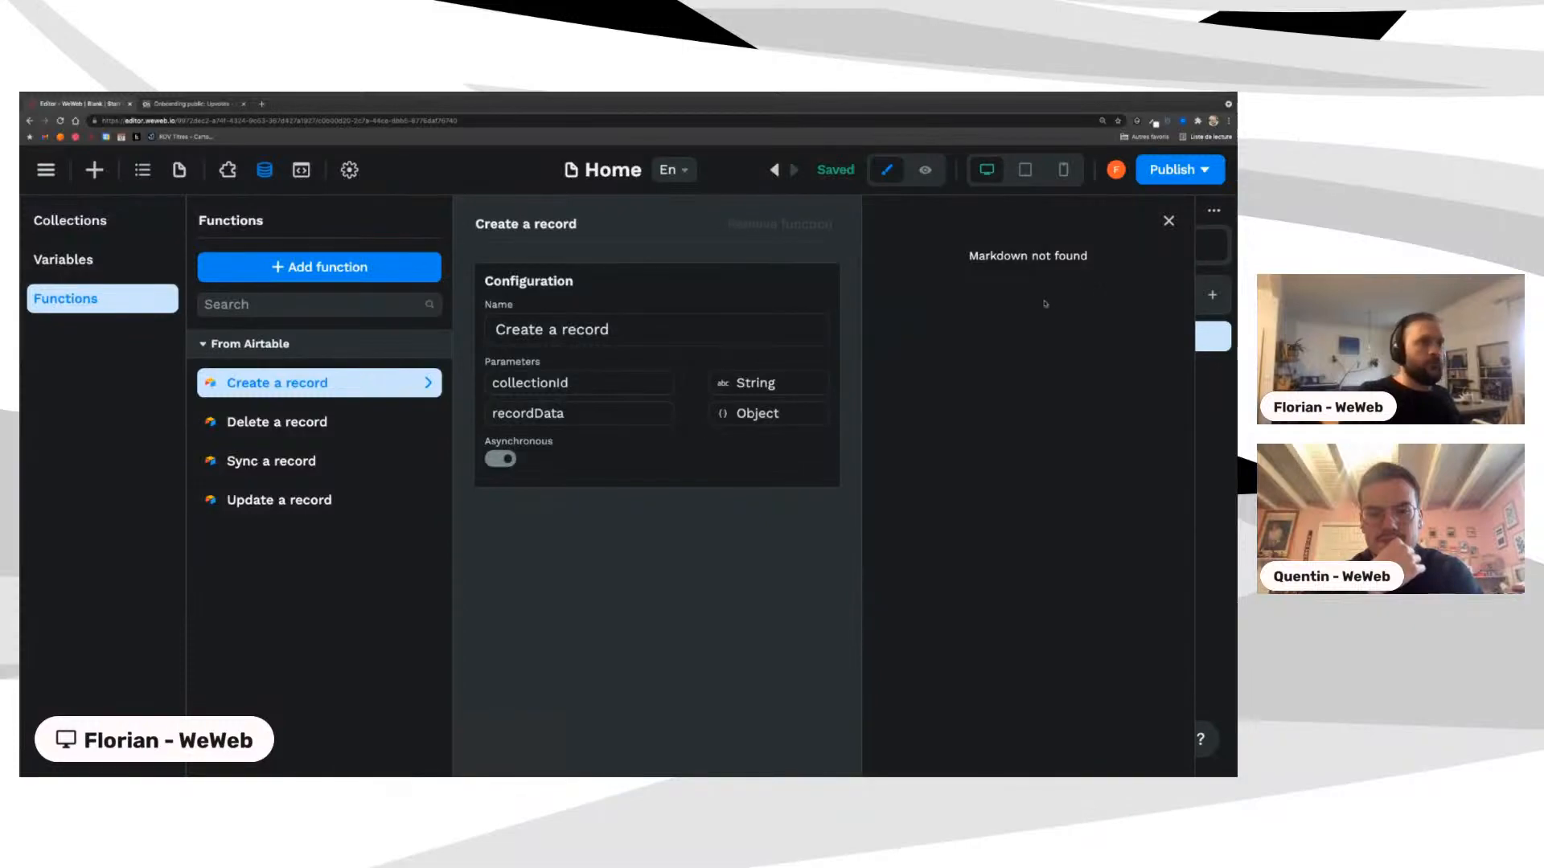
{"action": "left_click", "coordinate": [1168, 221]}
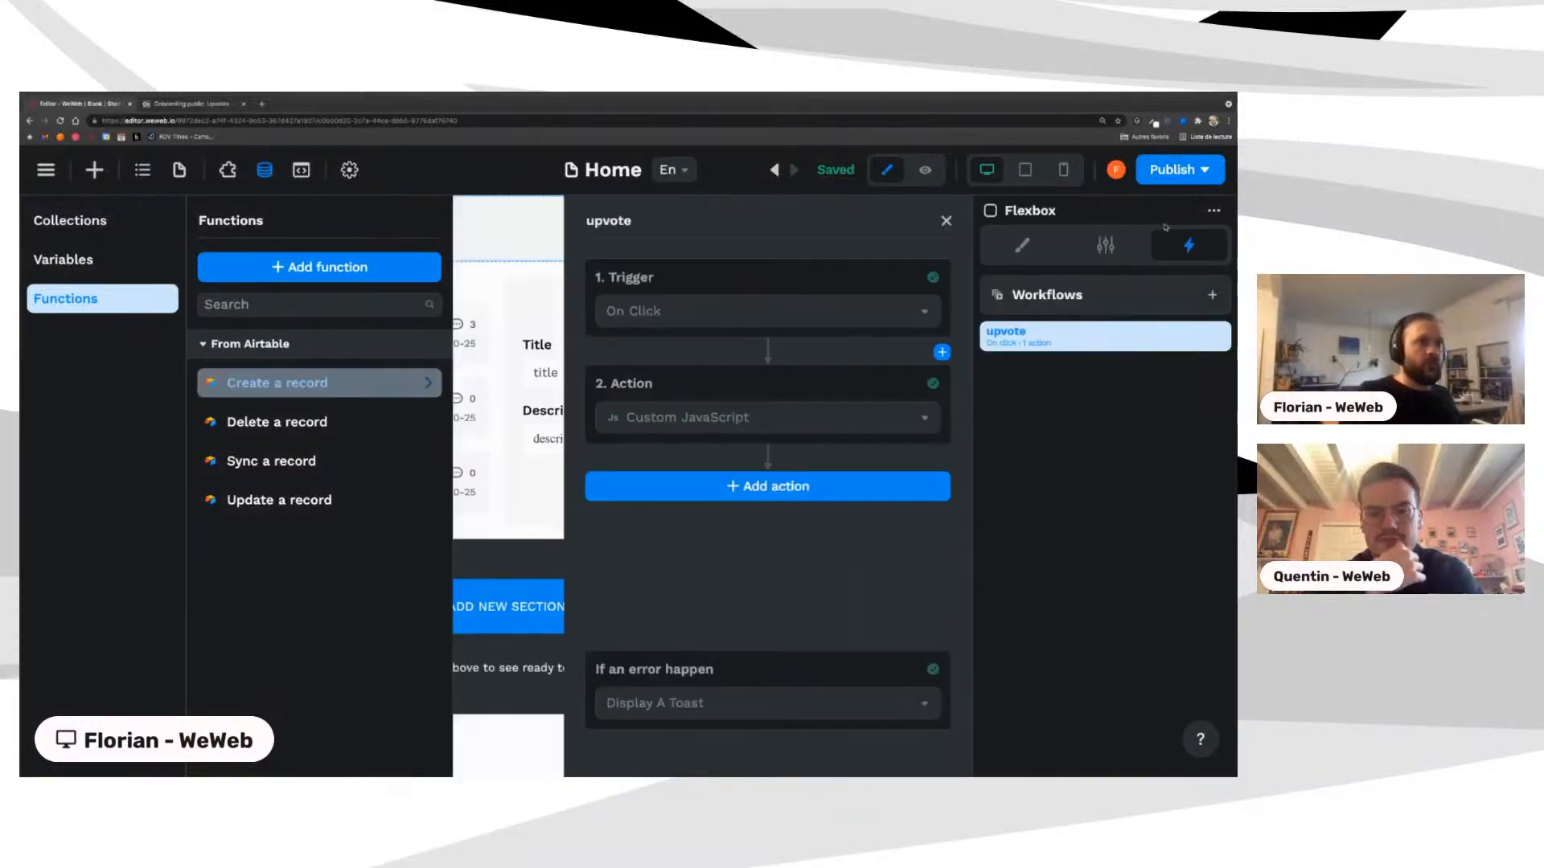
{"action": "left_click", "coordinate": [645, 413]}
{"action": "left_click", "coordinate": [645, 414]}
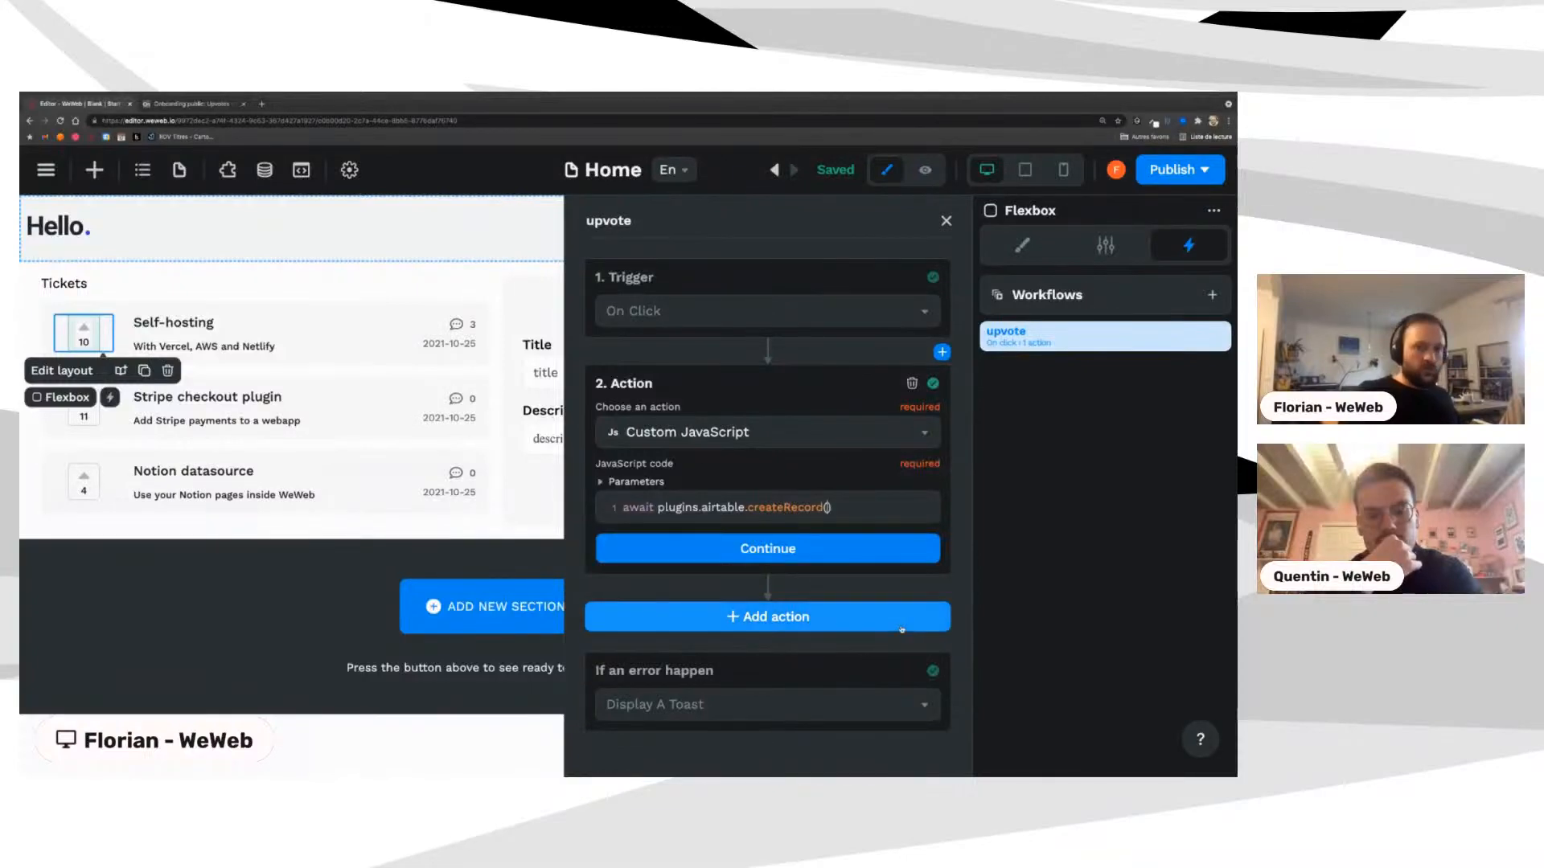
Step: Pass collections.upvotes to createRecord in the JavaScript action and confirm the action
{"action": "type", "text": "collections"}
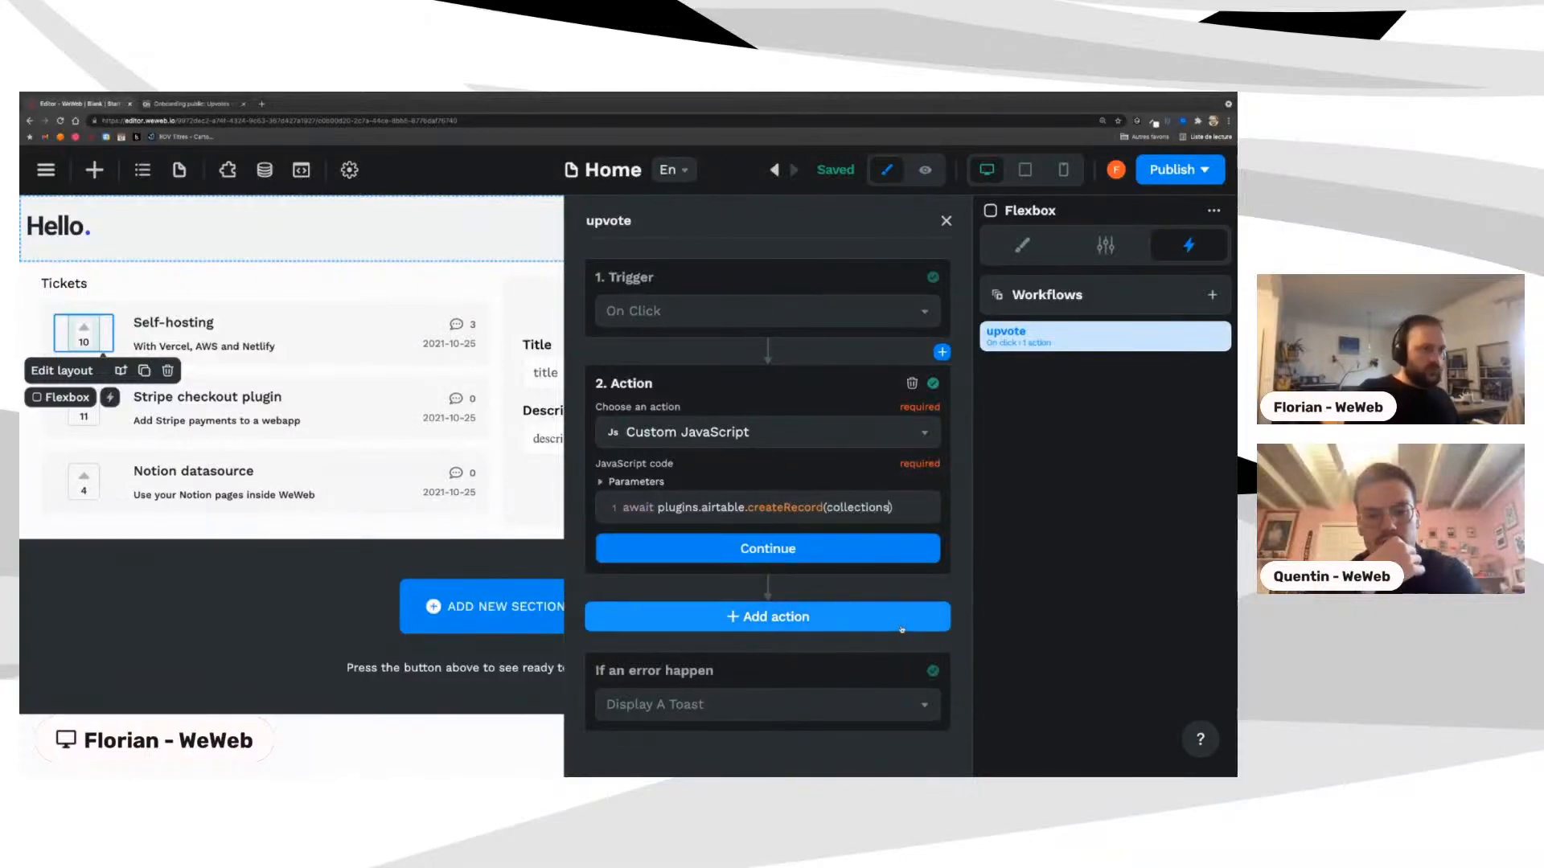
{"action": "type", "text": "."}
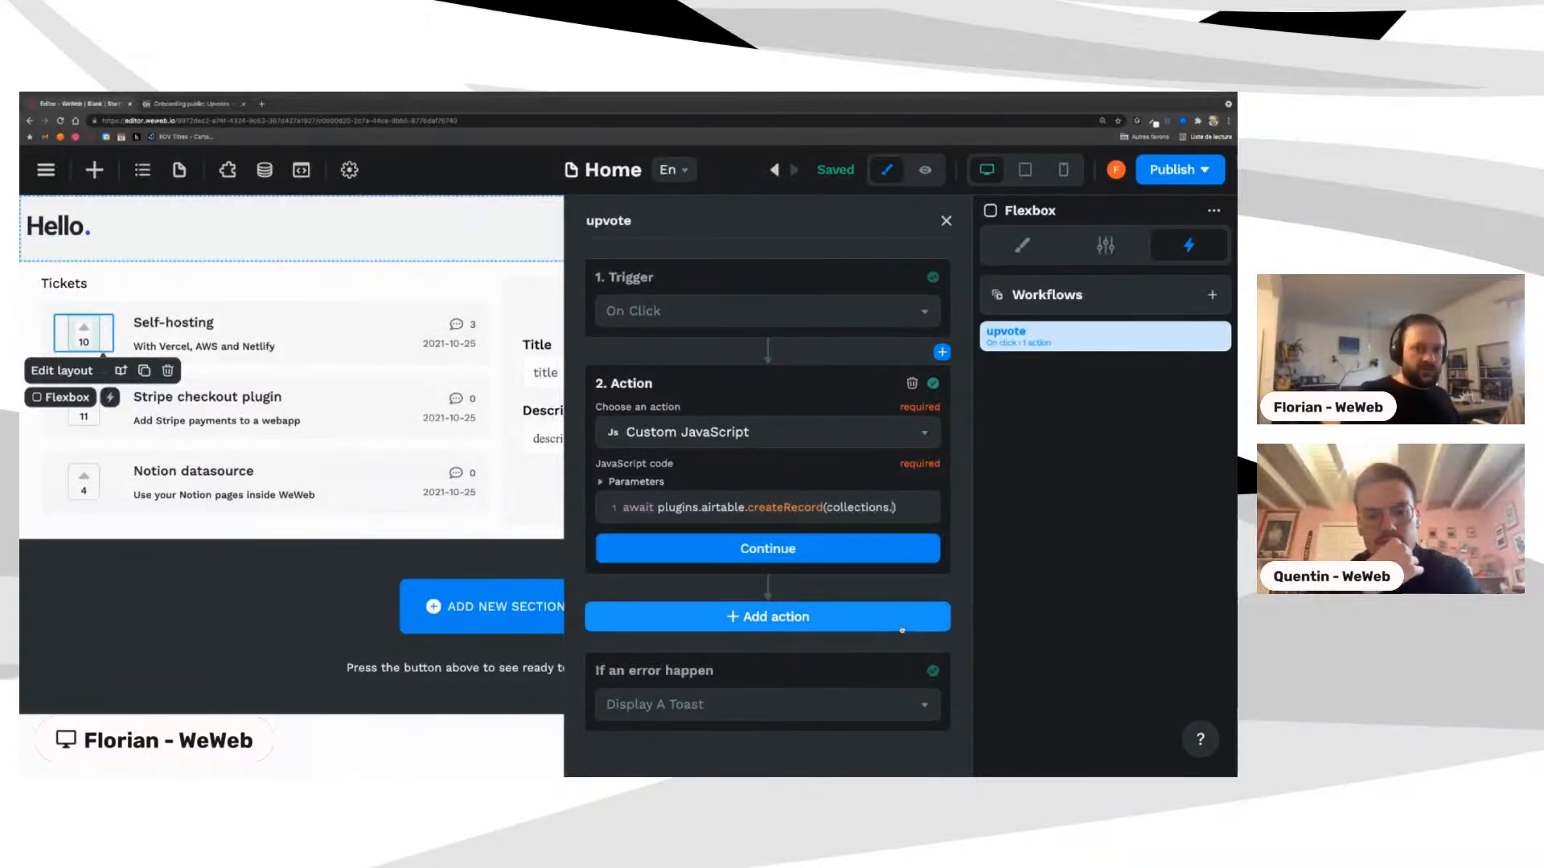
{"action": "type", "text": "tickets"}
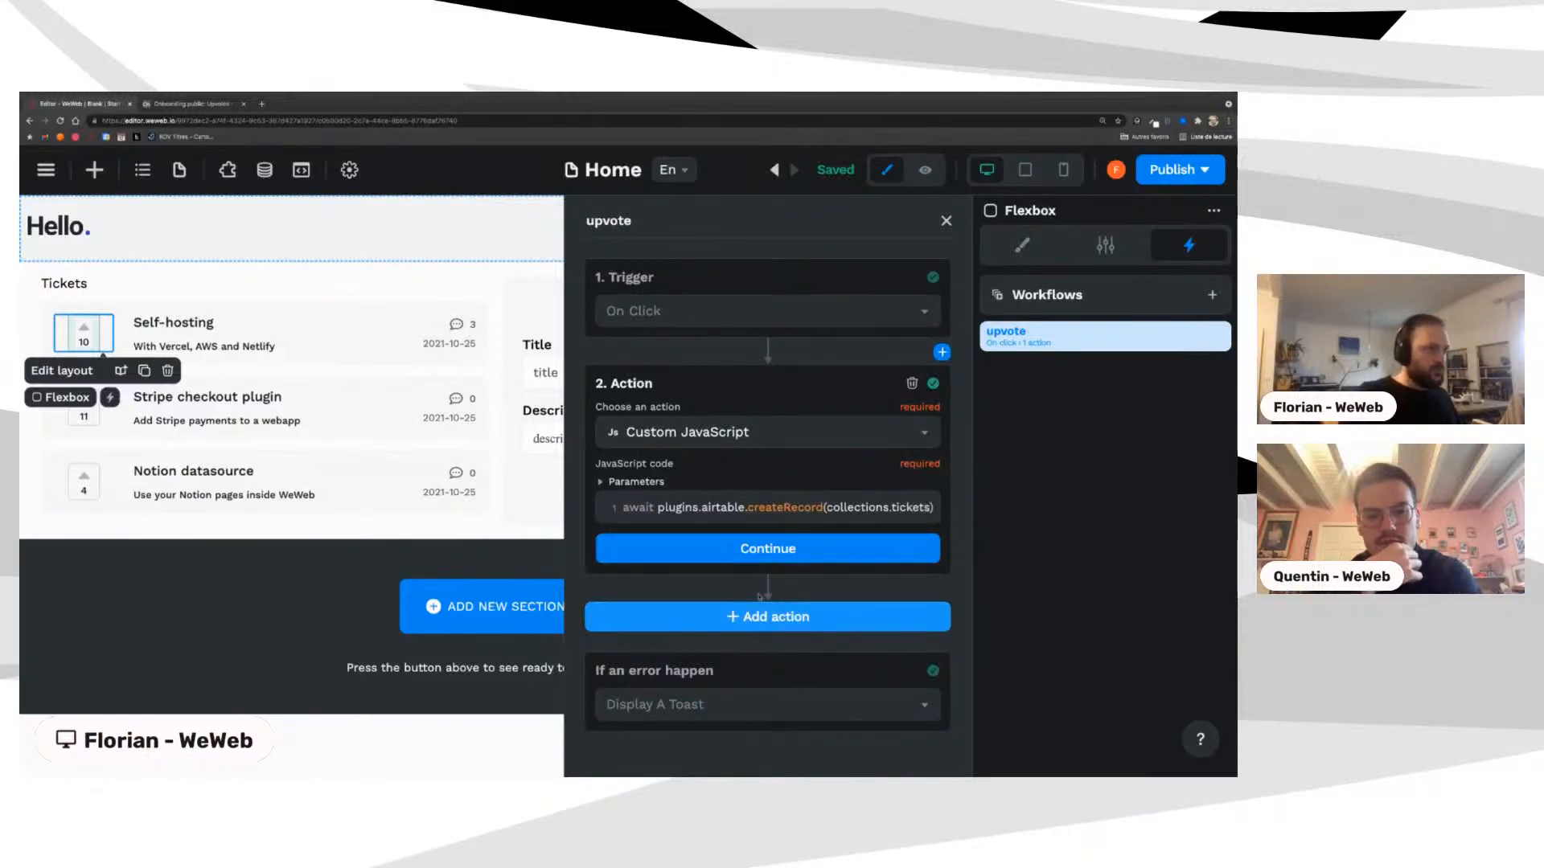
{"action": "left_click", "coordinate": [640, 485]}
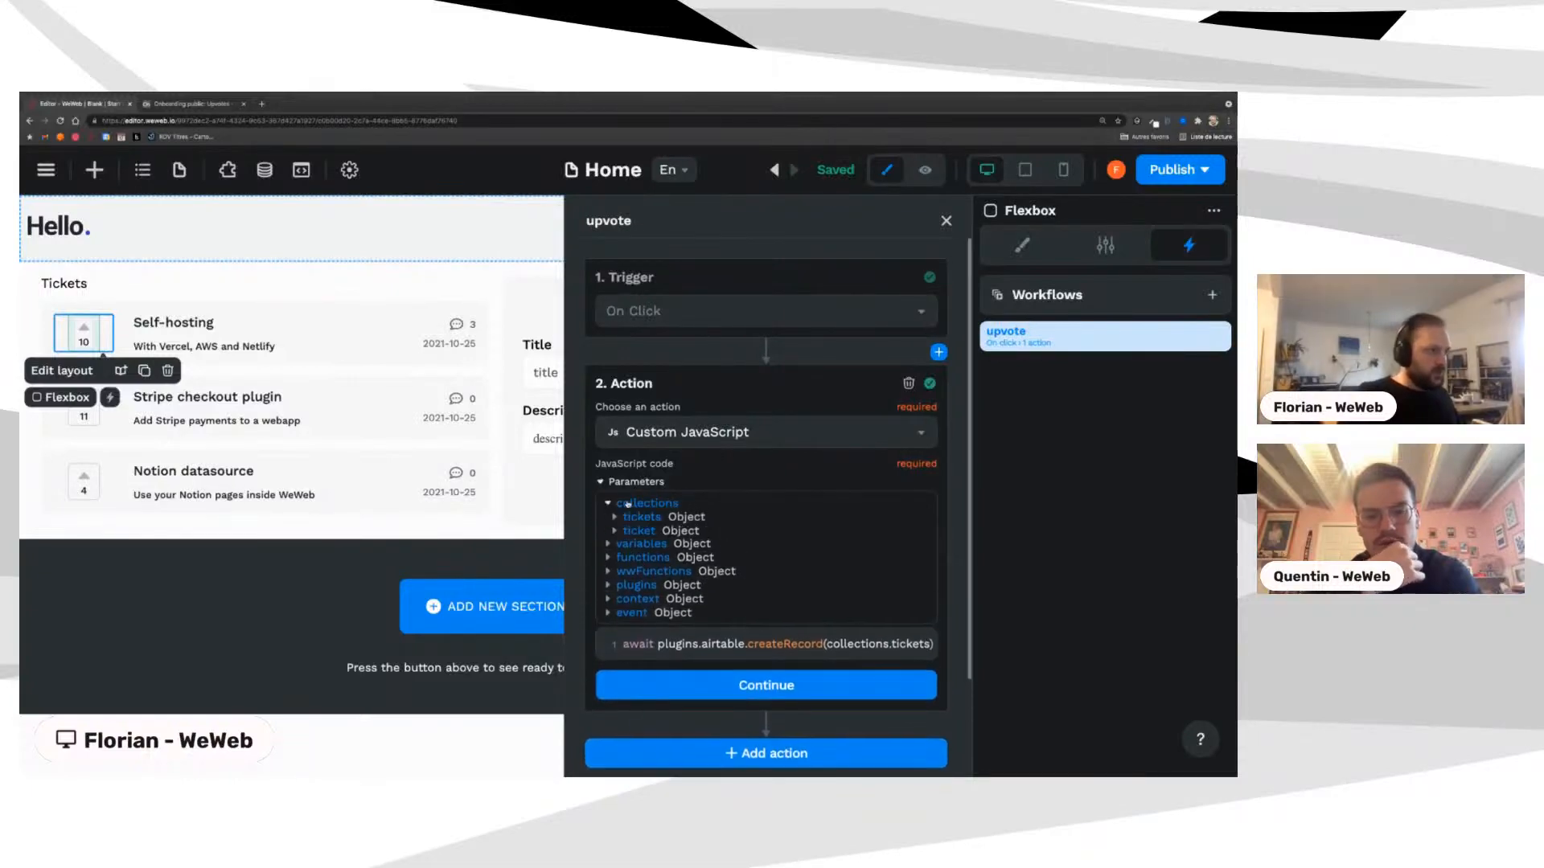
{"action": "scroll", "coordinate": [628, 503], "scroll_direction": "down", "scroll_amount": 1}
{"action": "double_click", "coordinate": [897, 601]}
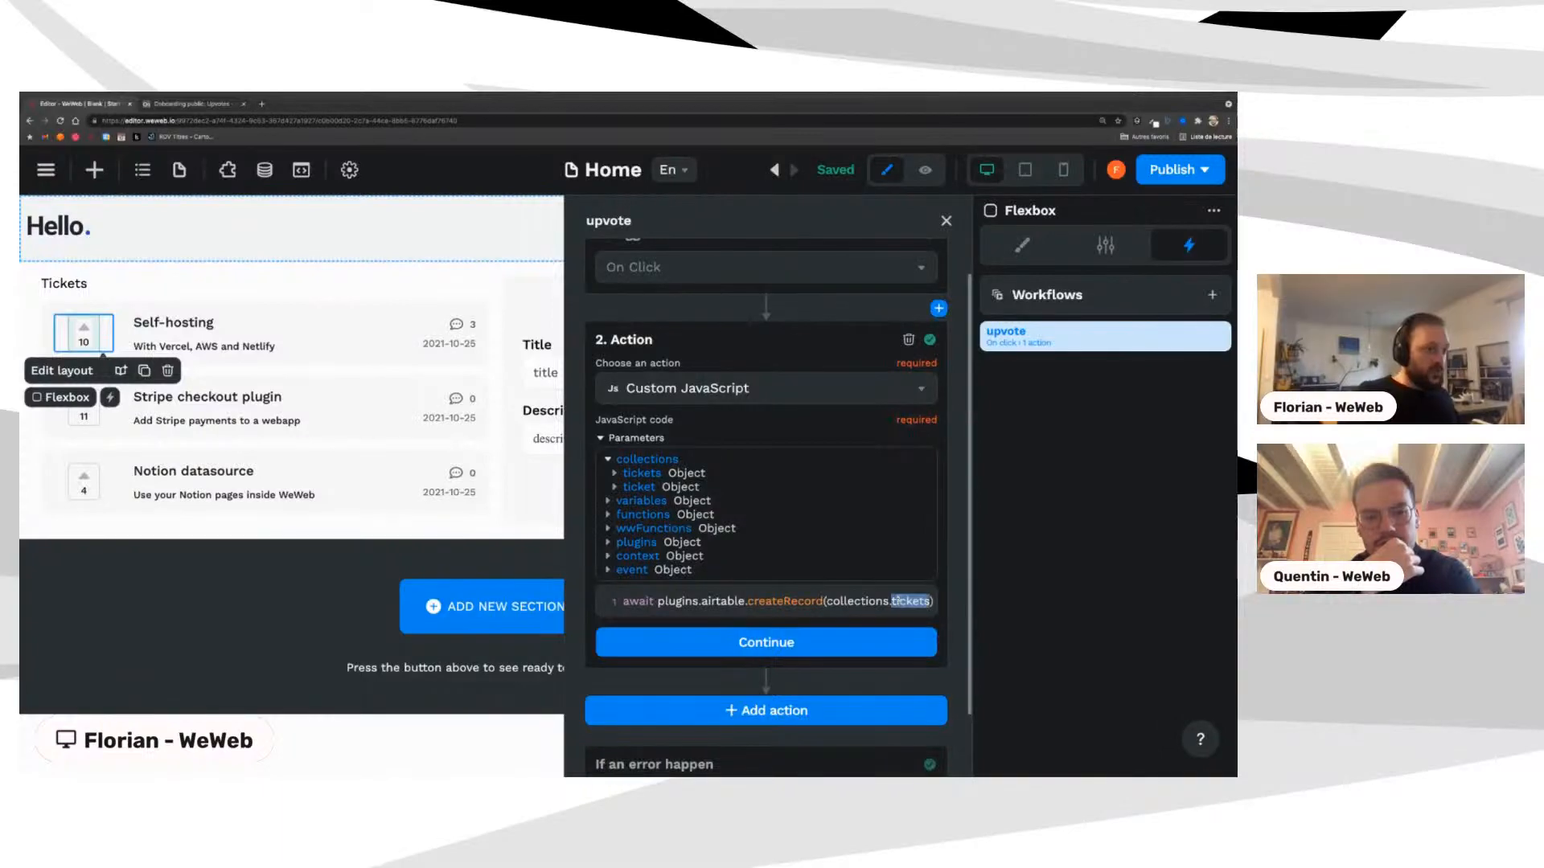
{"action": "type", "text": "up"}
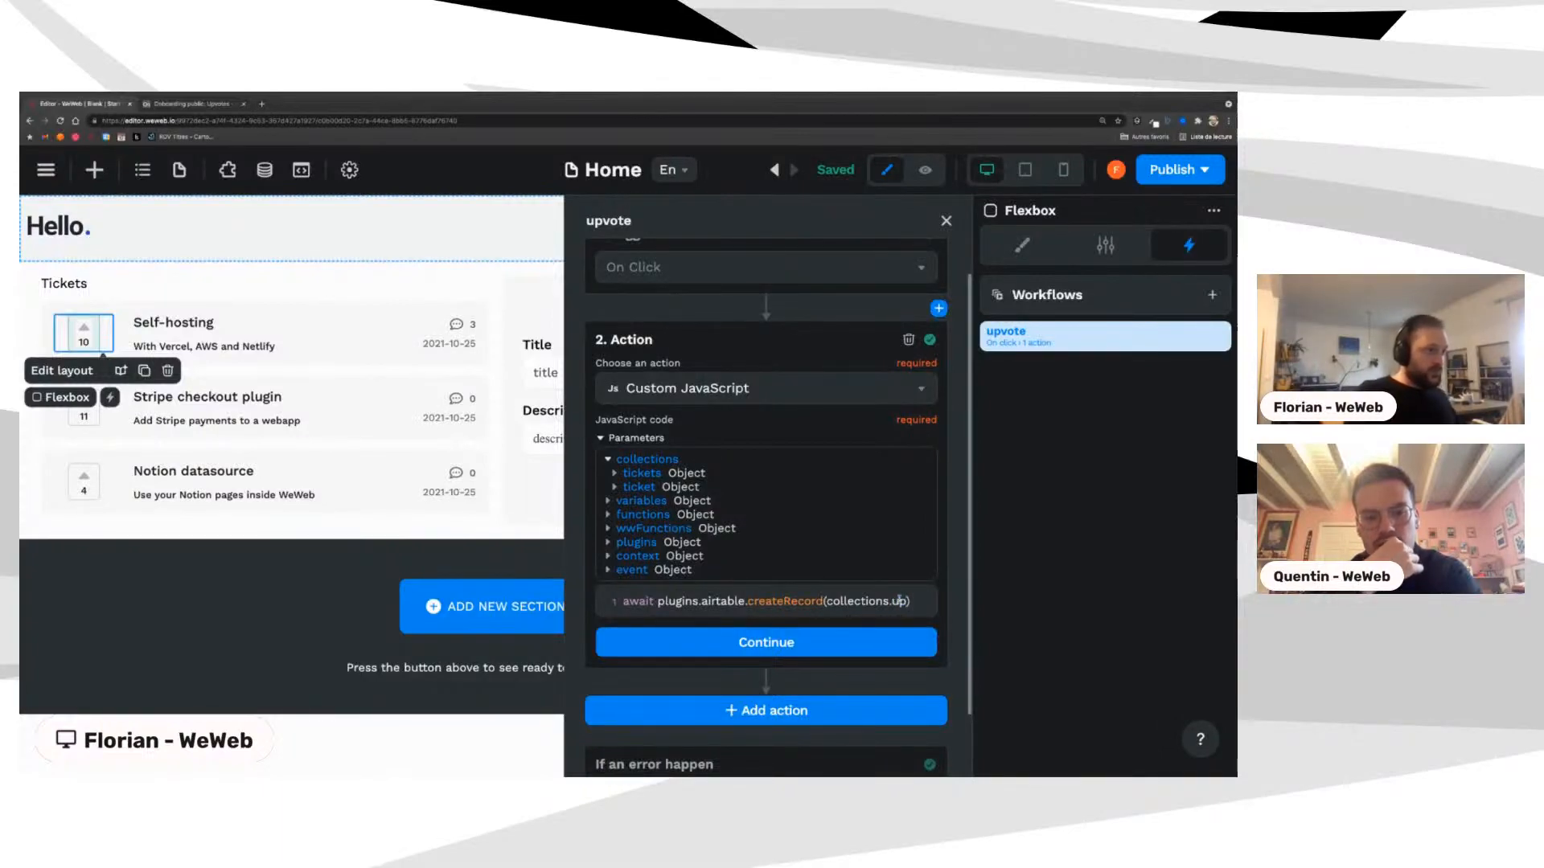
{"action": "type", "text": "votes"}
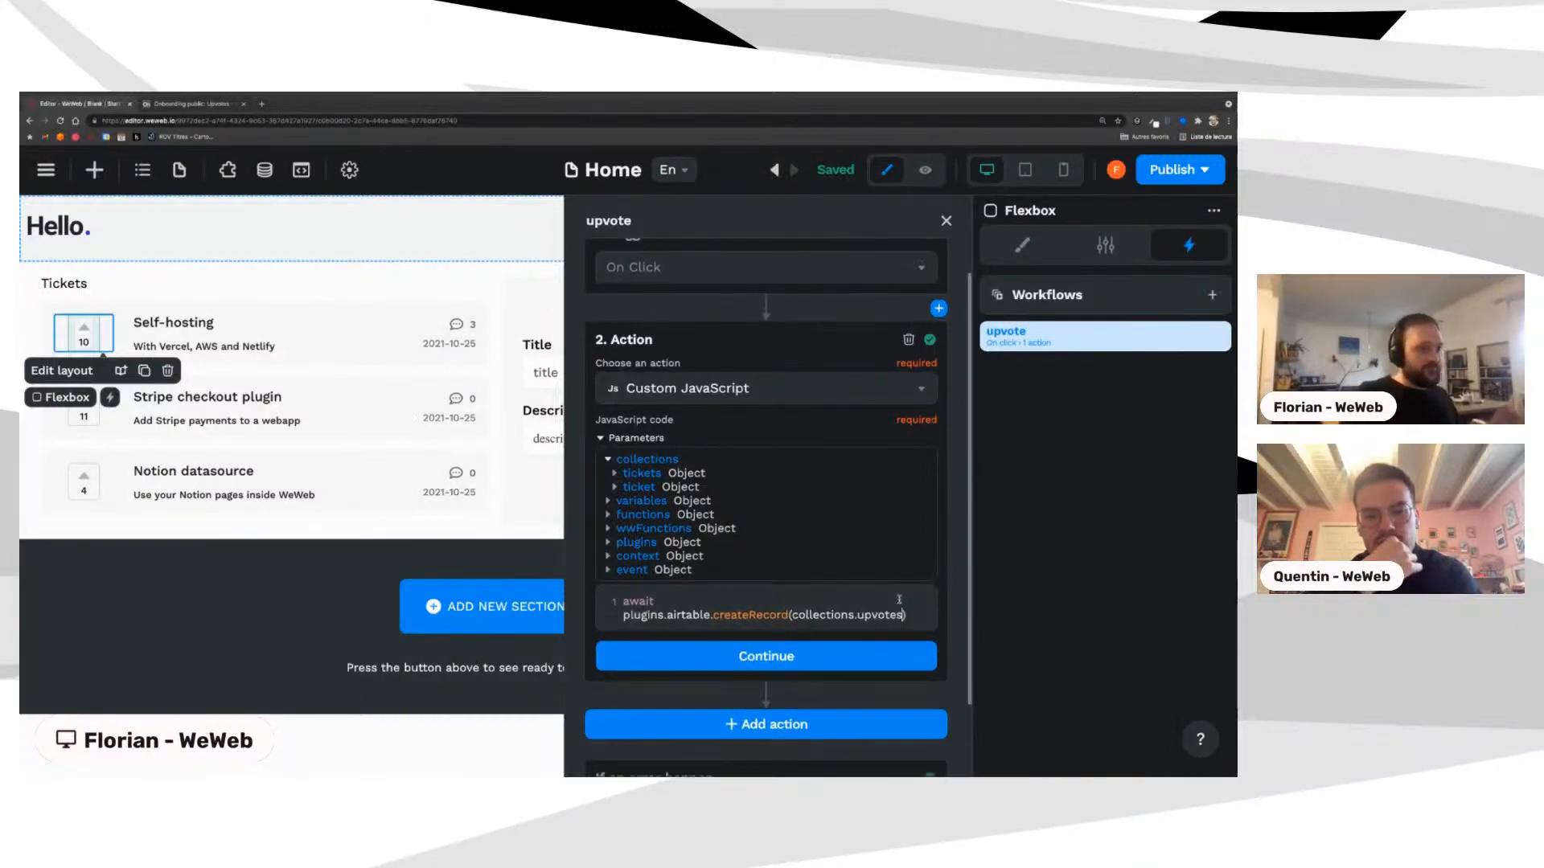
{"action": "left_click", "coordinate": [888, 657]}
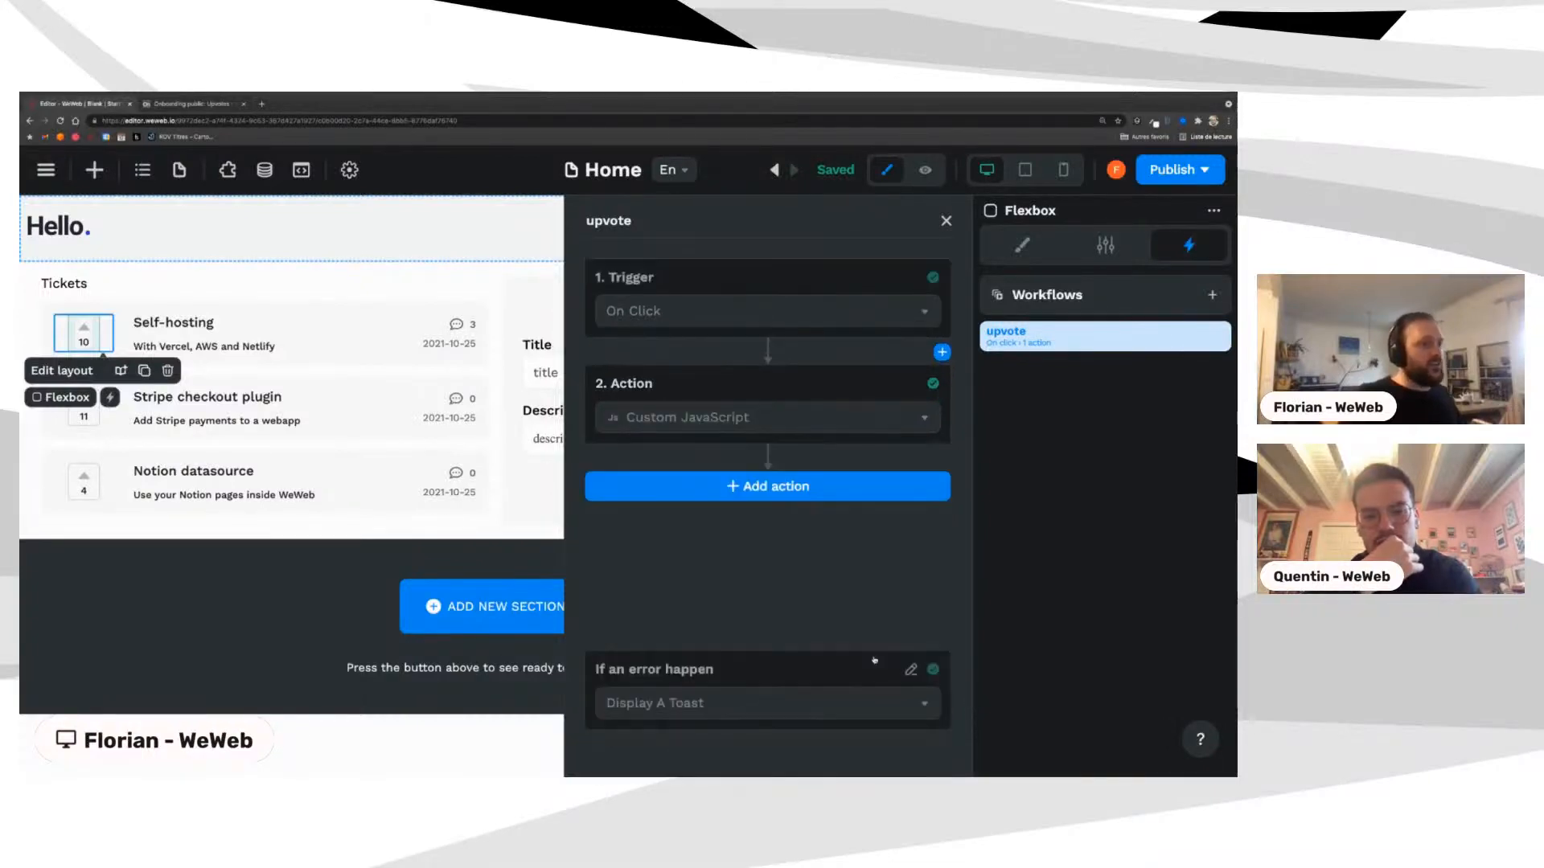
Step: Add a cached Airtable collection named upvotes and continue to its configuration
{"action": "left_click", "coordinate": [265, 169]}
{"action": "left_click", "coordinate": [70, 220]}
{"action": "left_click", "coordinate": [320, 266]}
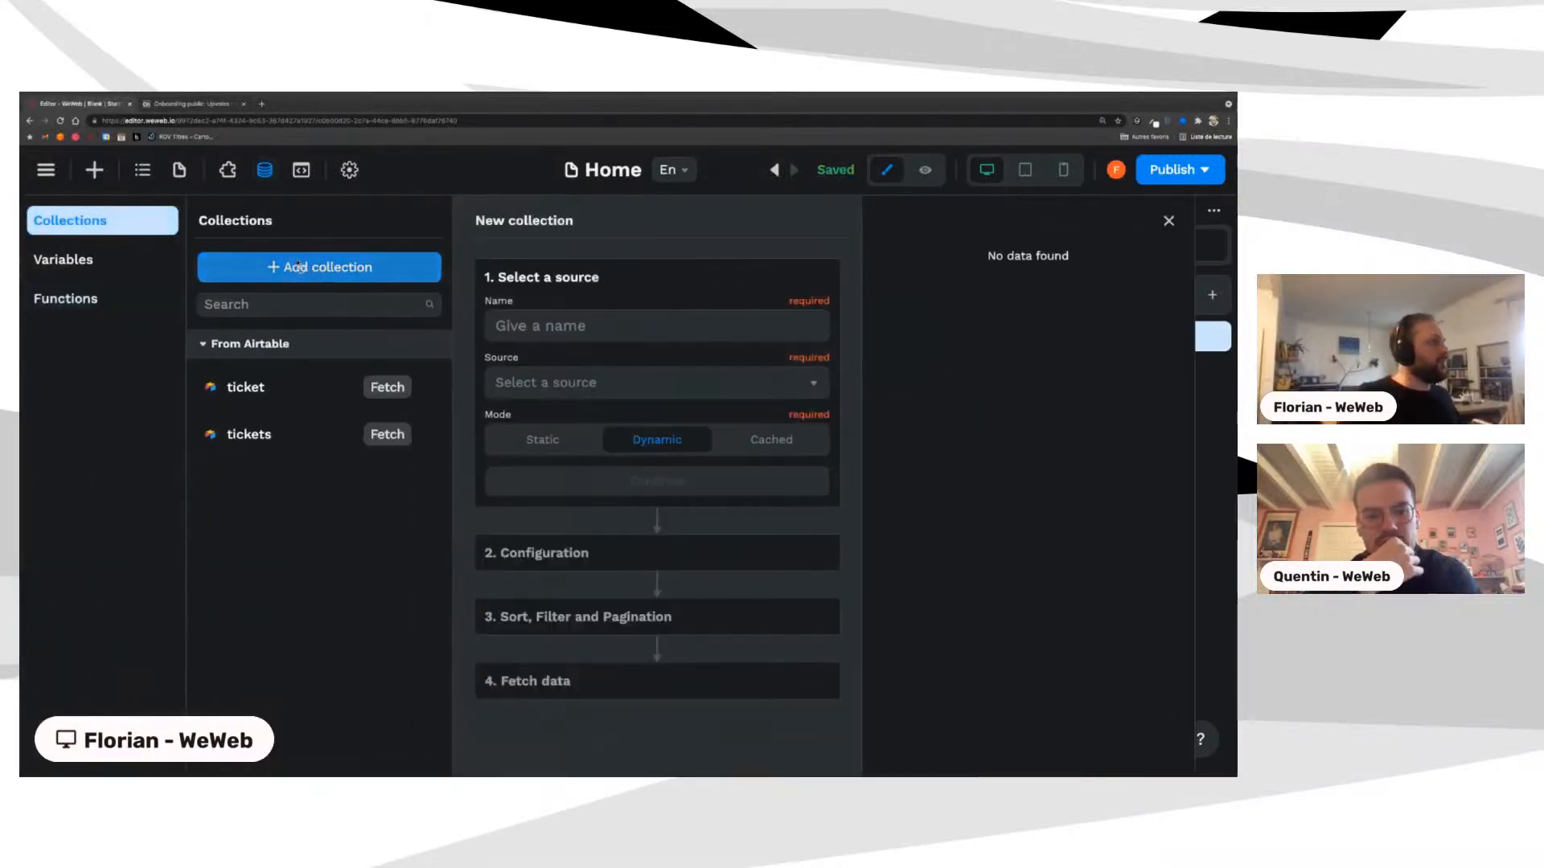
{"action": "left_click", "coordinate": [556, 318]}
{"action": "type", "text": "upvotes"}
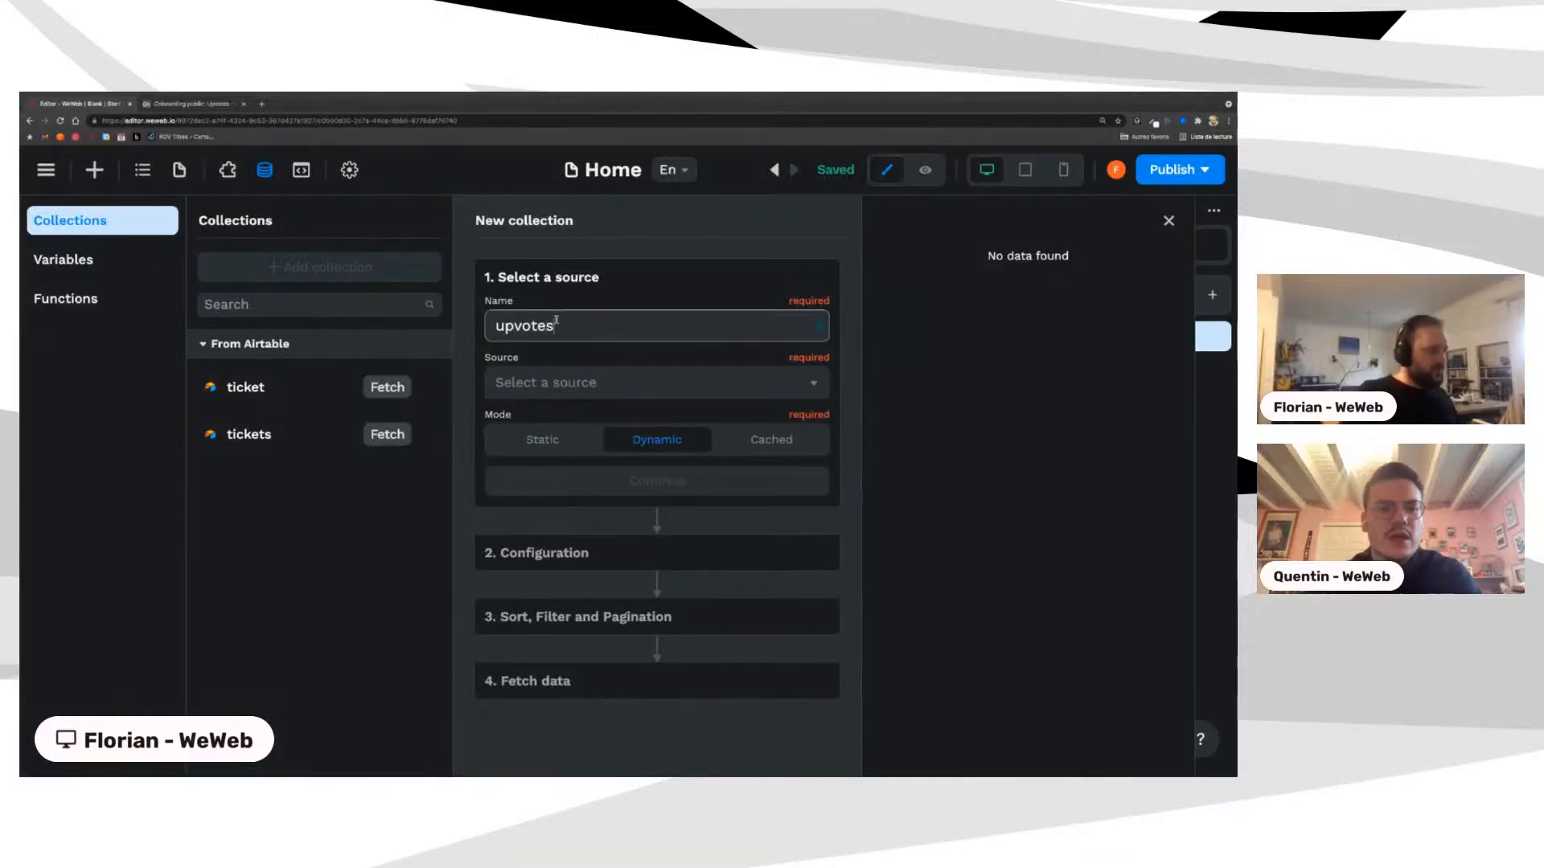
{"action": "left_click", "coordinate": [545, 385]}
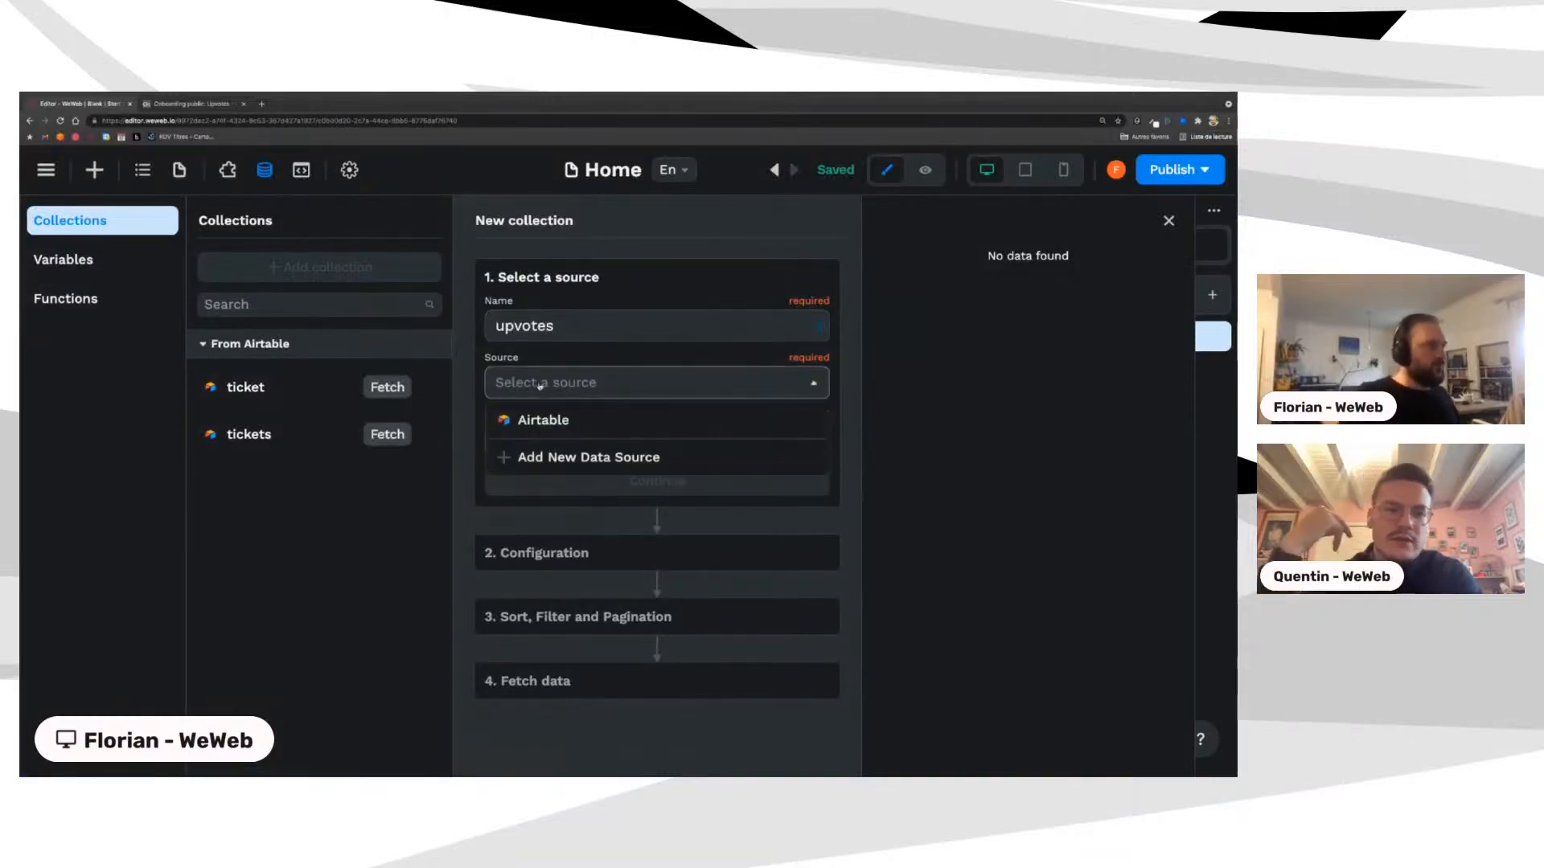
{"action": "left_click", "coordinate": [534, 422]}
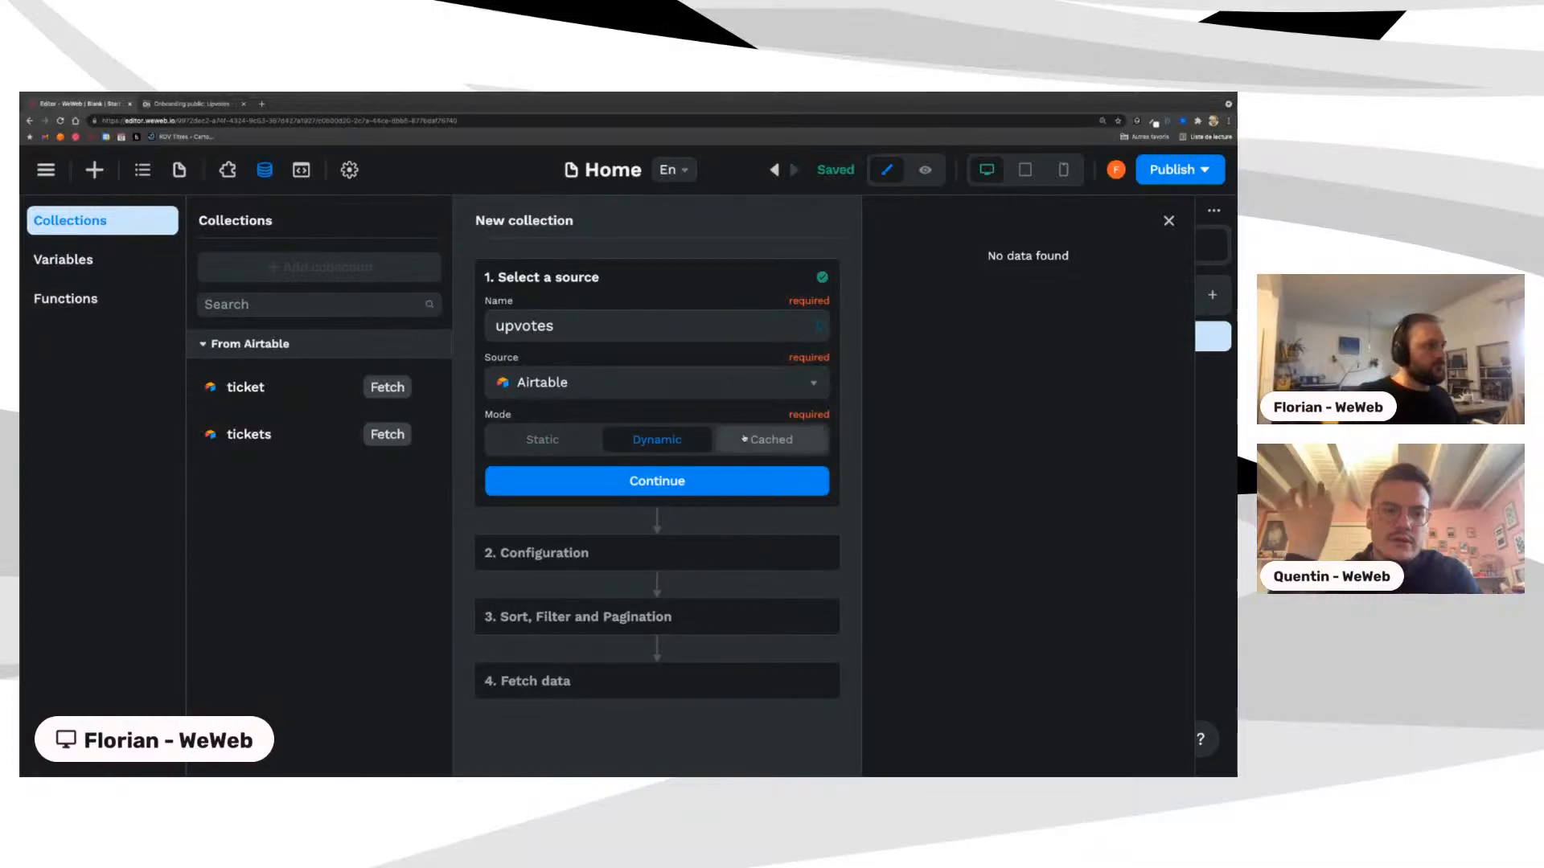
{"action": "left_click", "coordinate": [770, 439]}
{"action": "left_click", "coordinate": [692, 481]}
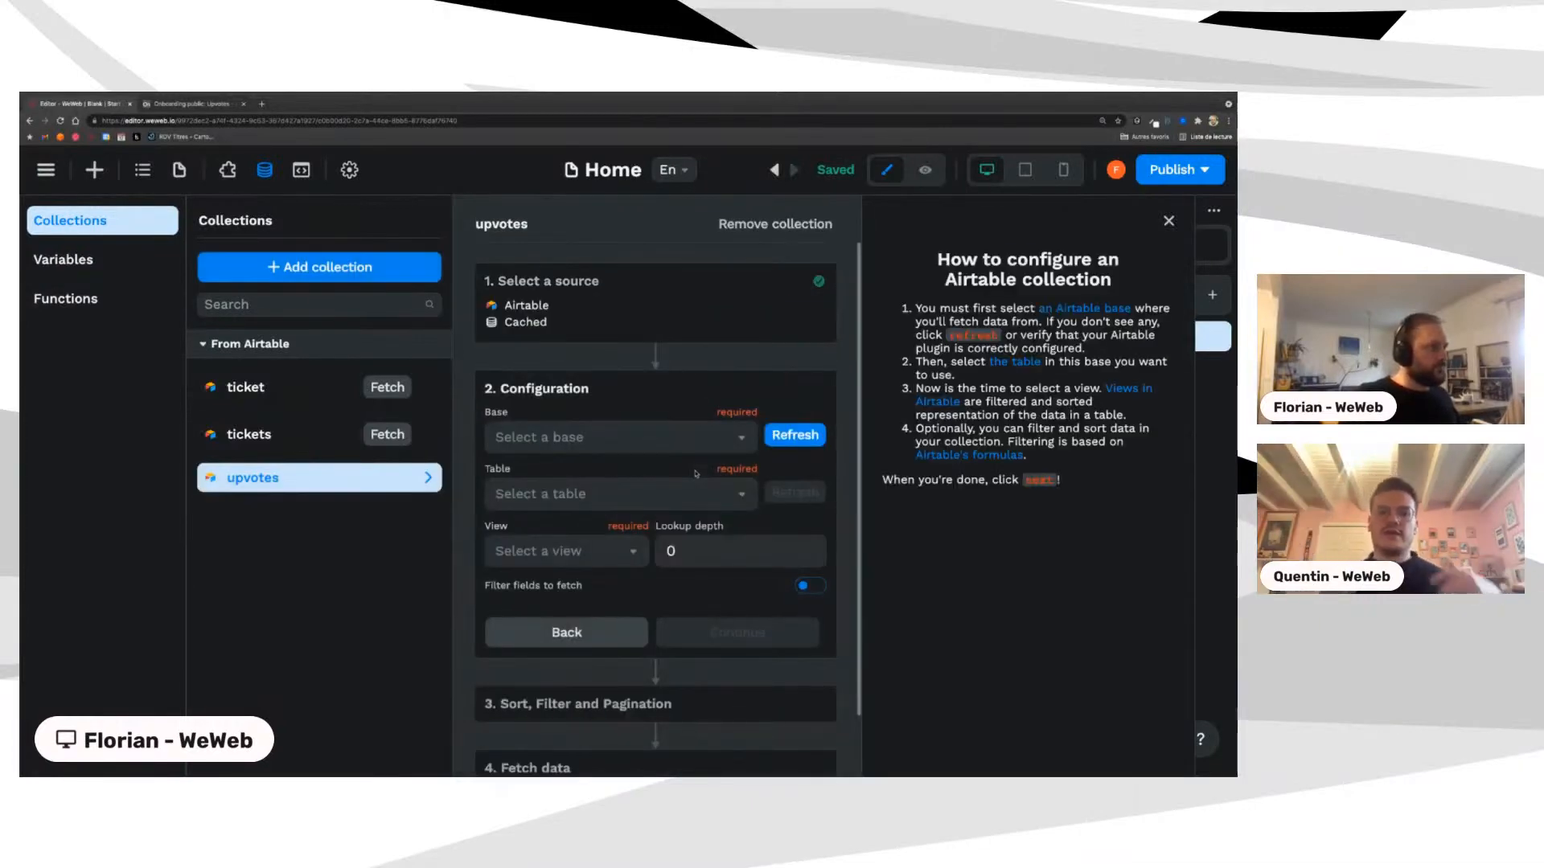
Step: Point the upvotes collection at the Onboarding Public base's Upvotes table
{"action": "left_click", "coordinate": [563, 438]}
{"action": "left_click", "coordinate": [551, 471]}
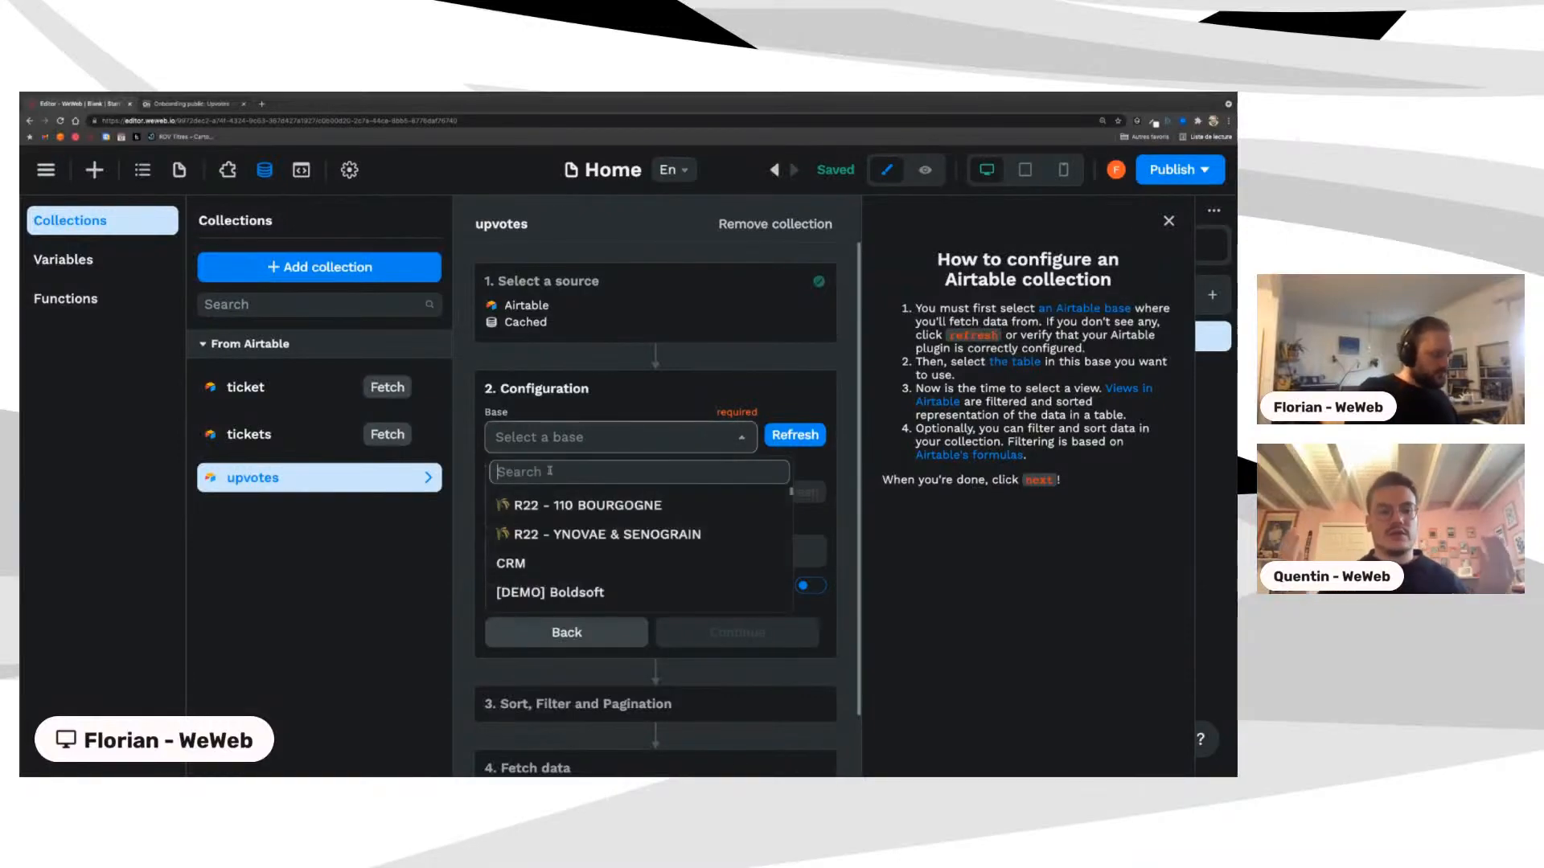
{"action": "type", "text": "publi"}
{"action": "left_click", "coordinate": [578, 506]}
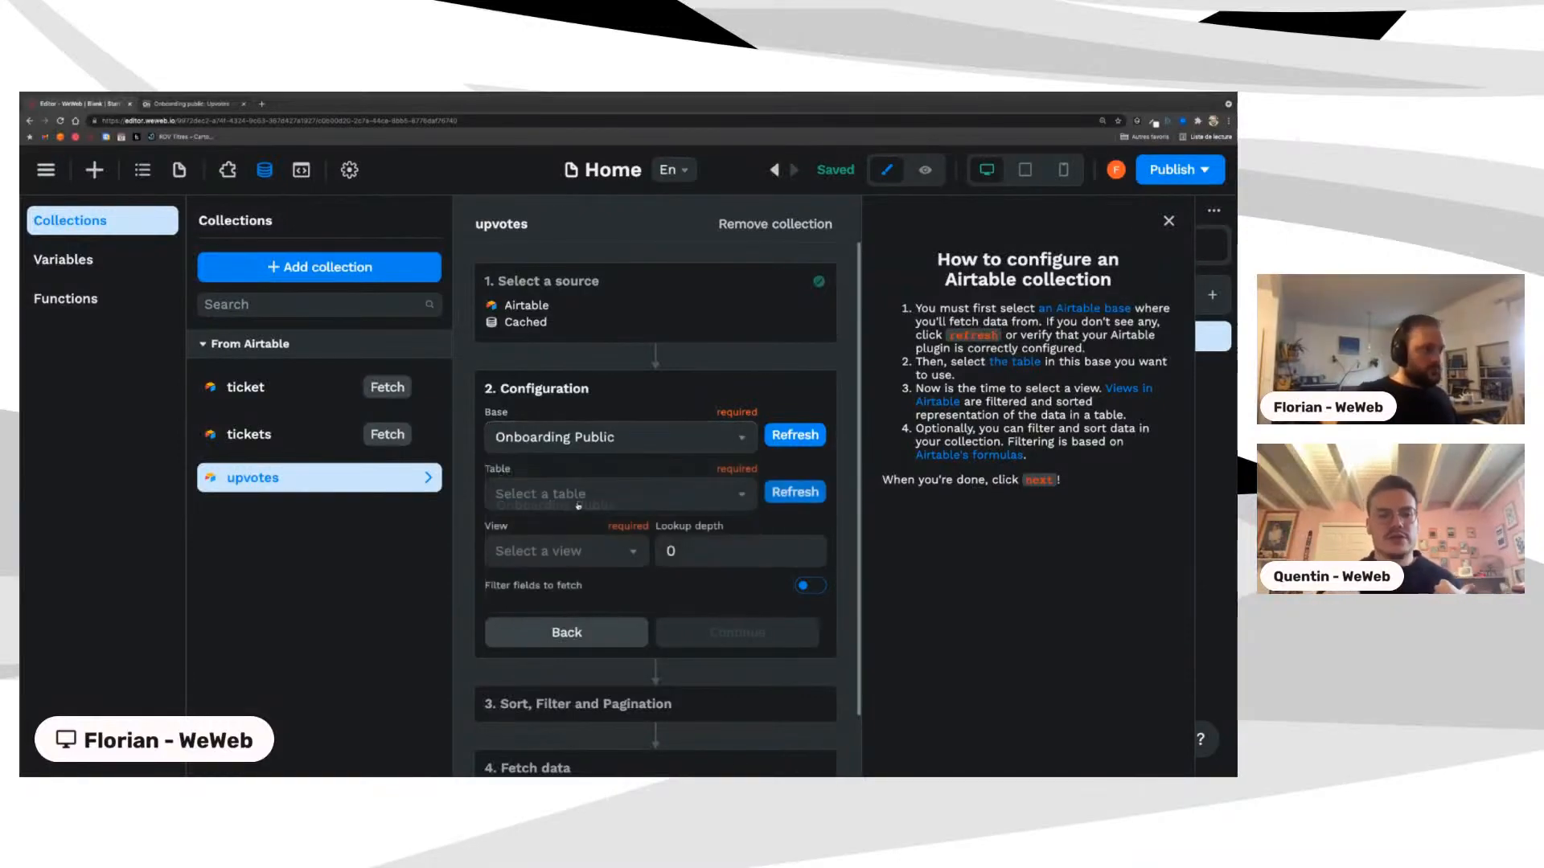
{"action": "left_click", "coordinate": [559, 500]}
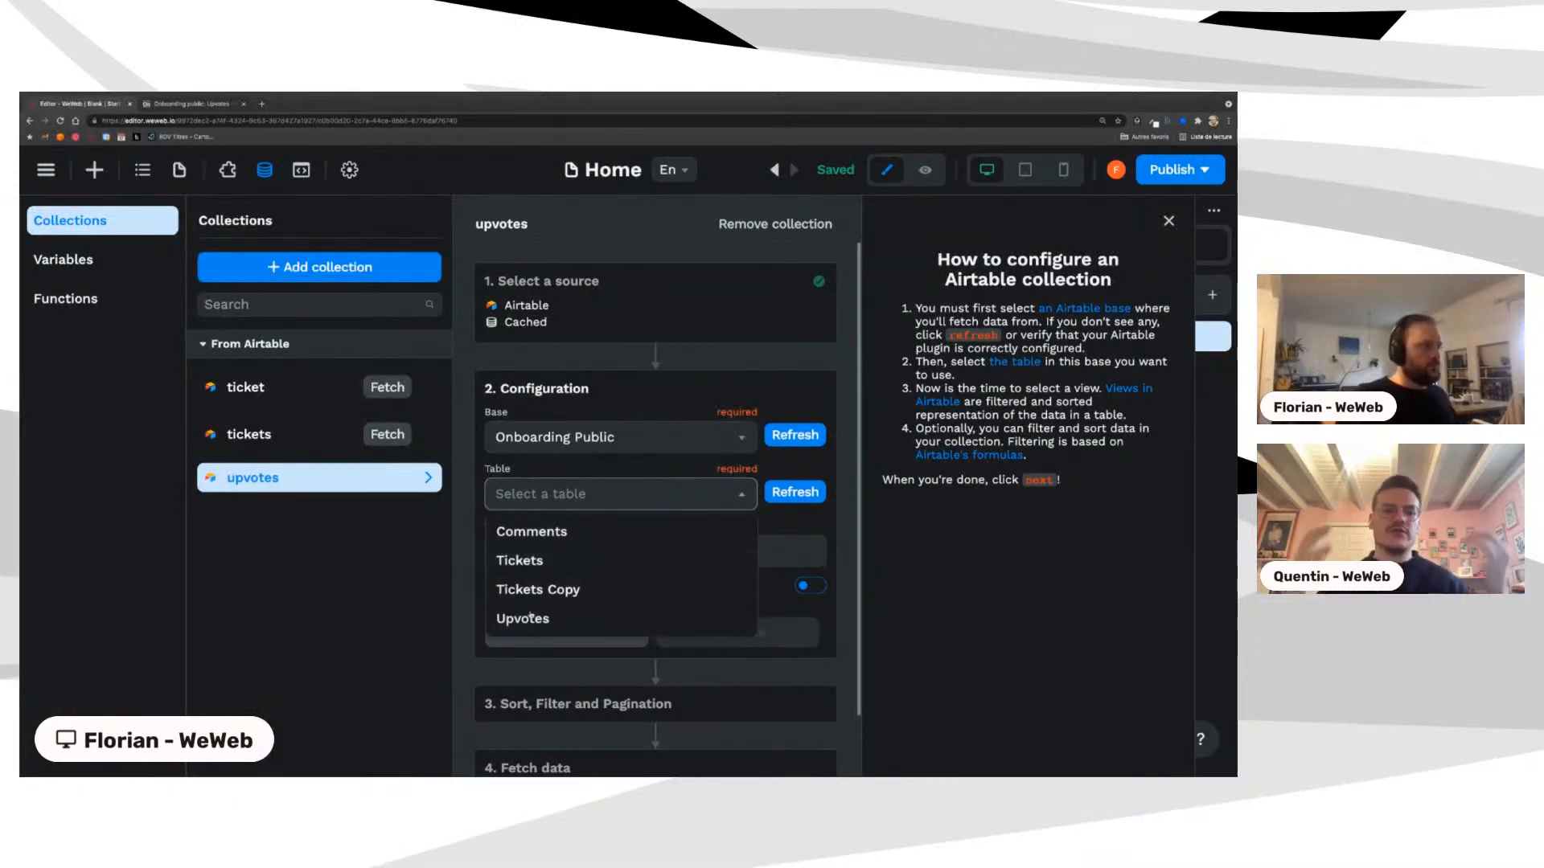
{"action": "left_click", "coordinate": [555, 618]}
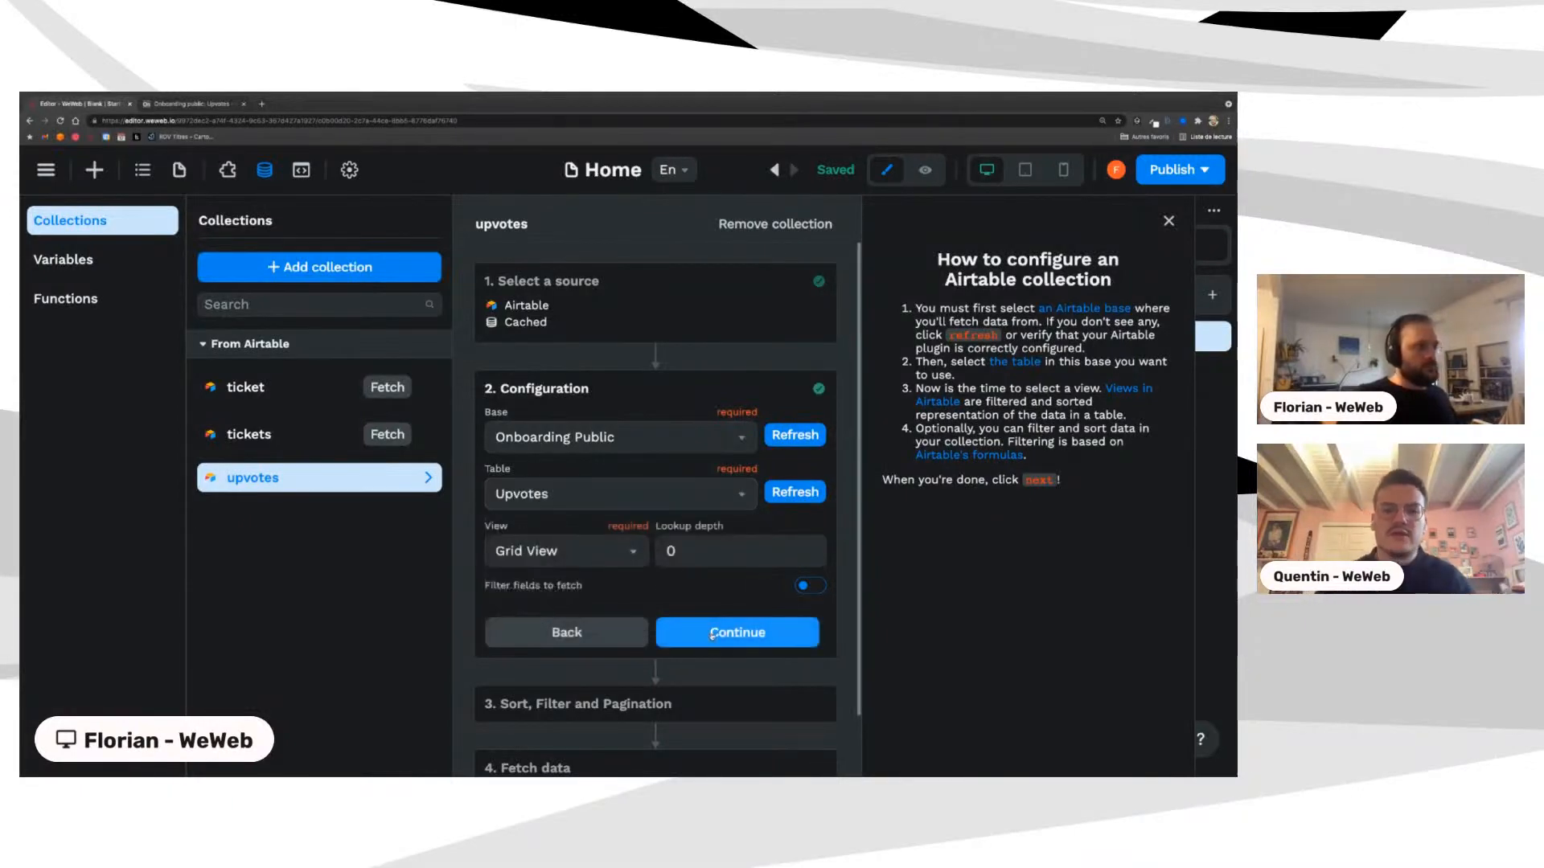
Step: Turn on field filtering and fetch only the Id field
{"action": "left_click", "coordinate": [802, 587]}
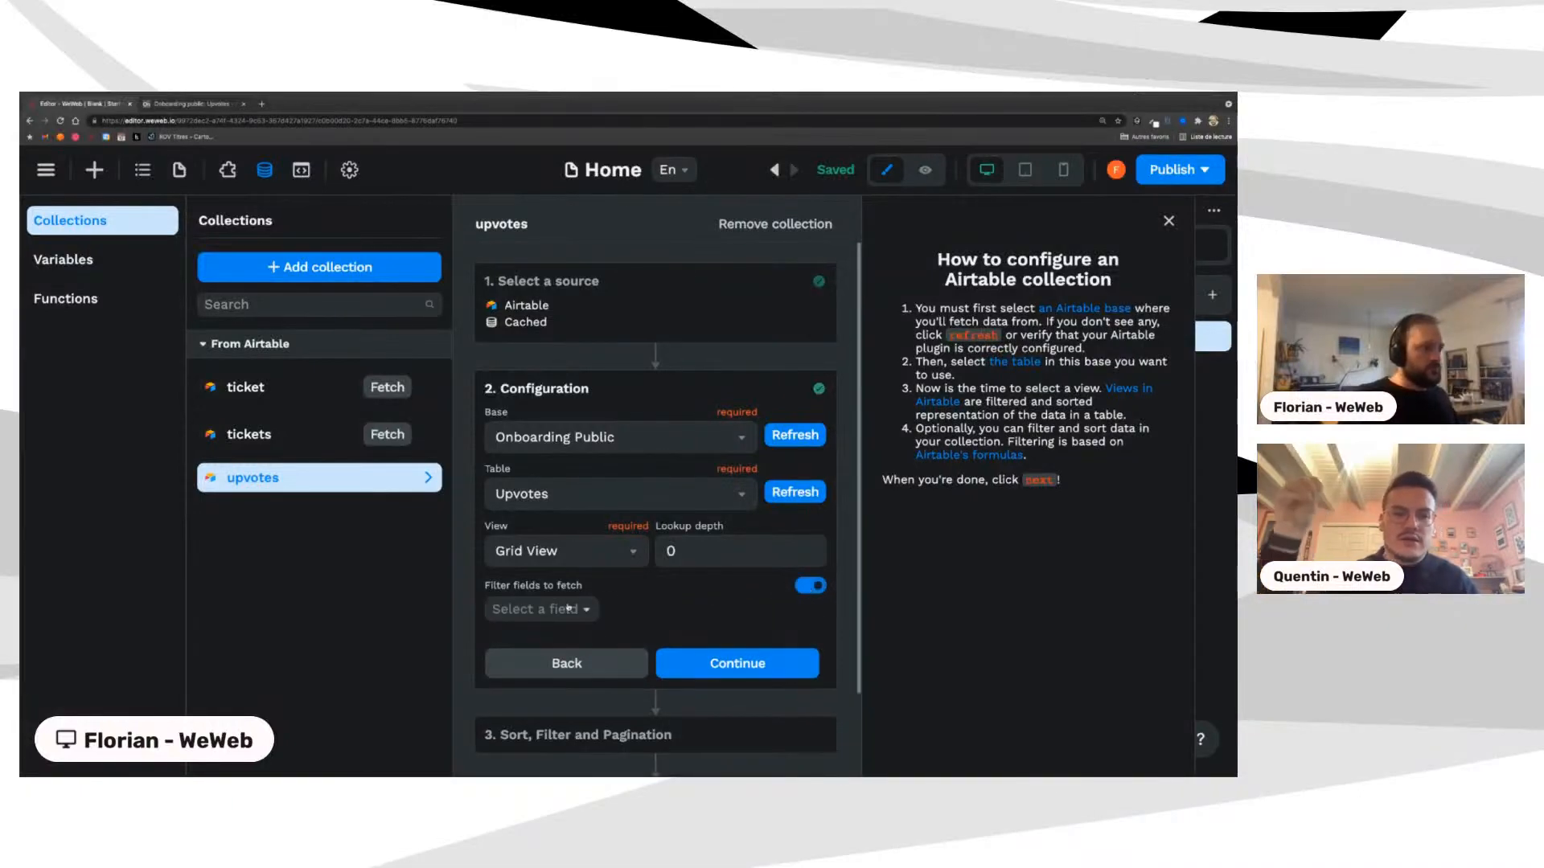
{"action": "left_click", "coordinate": [540, 609]}
{"action": "left_click", "coordinate": [504, 668]}
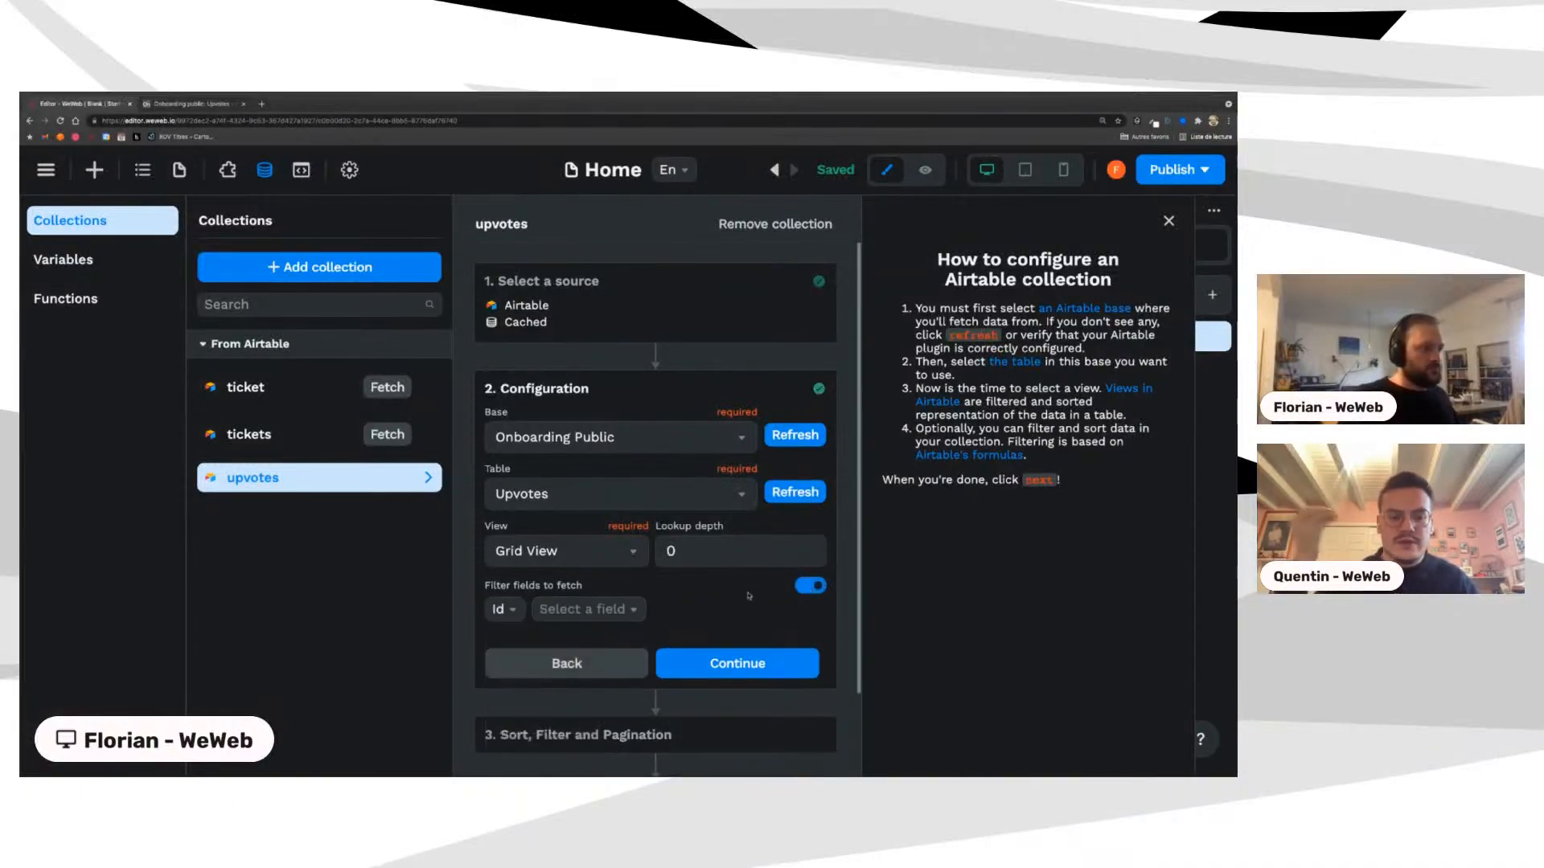
{"action": "scroll", "coordinate": [749, 596], "scroll_direction": "down", "scroll_amount": 3}
{"action": "scroll", "coordinate": [749, 596], "scroll_direction": "up", "scroll_amount": 1}
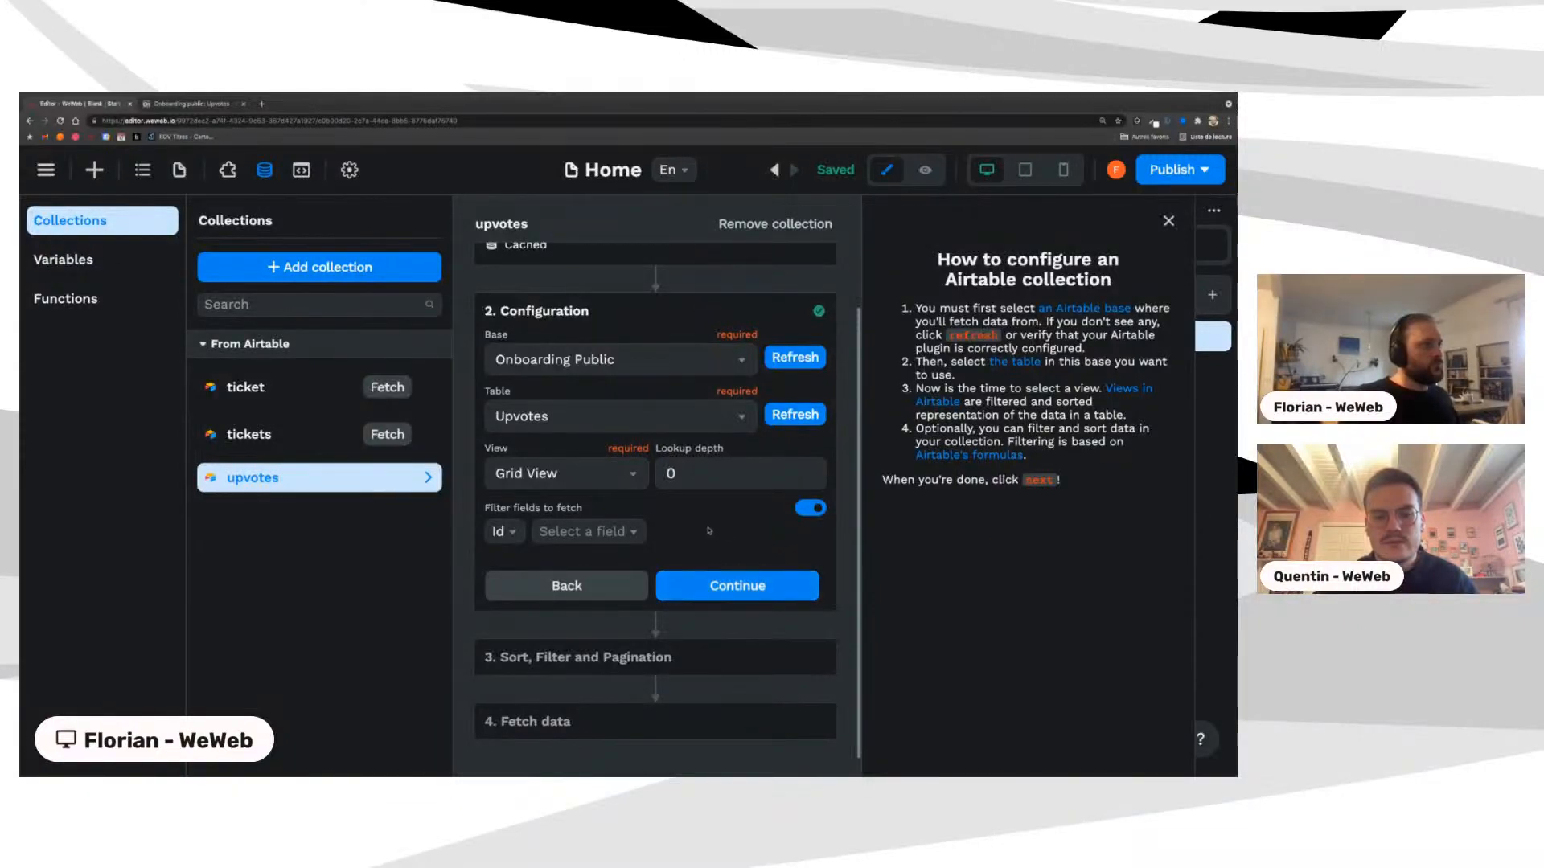
{"action": "scroll", "coordinate": [710, 531], "scroll_direction": "up", "scroll_amount": 1}
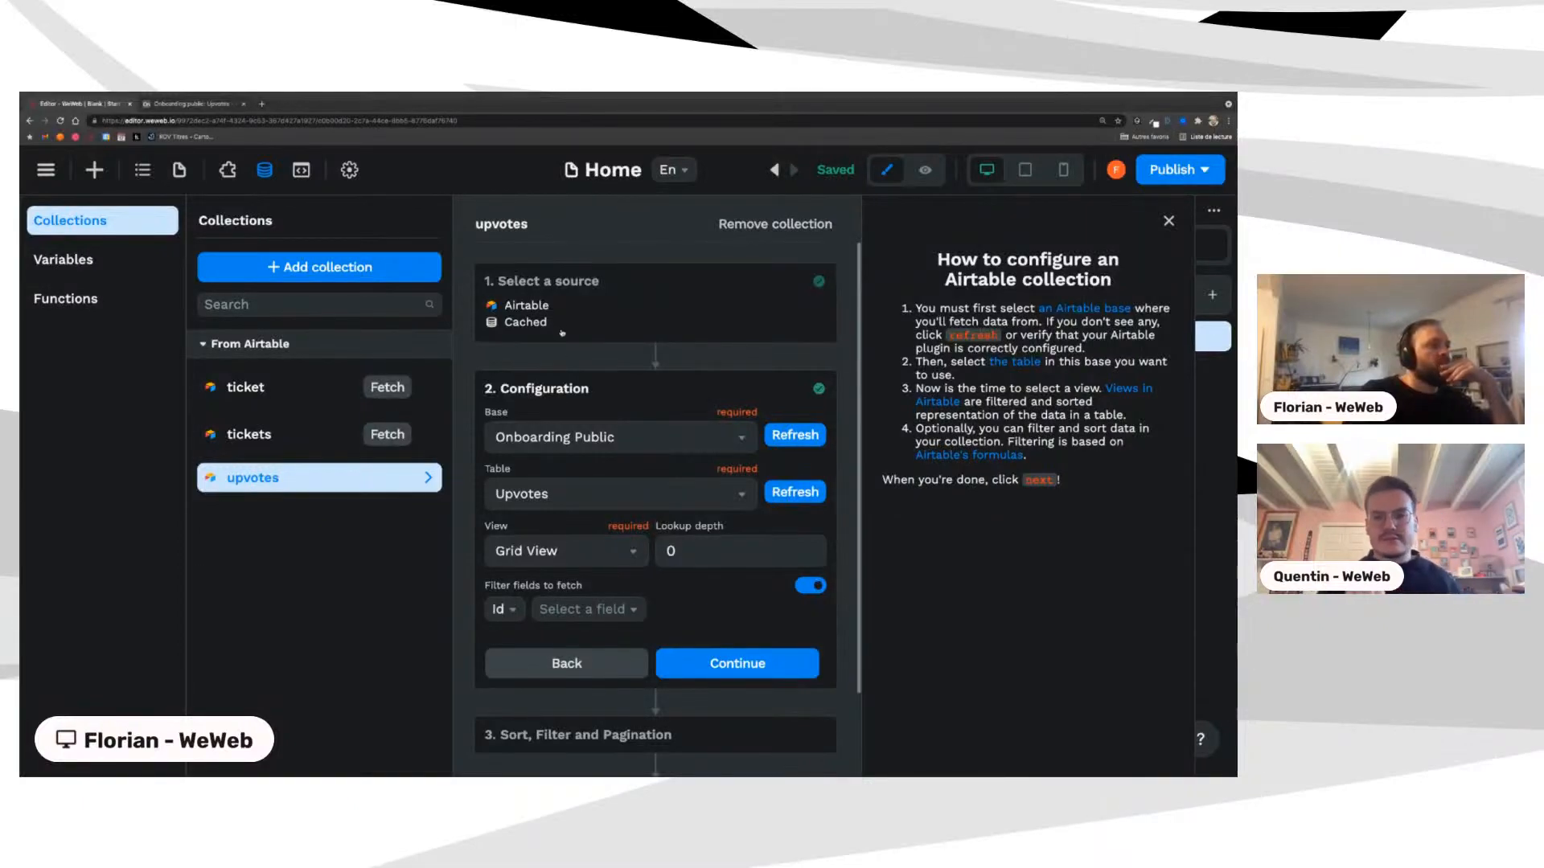
Step: Set the upvotes collection to Static mode, fetch its Airtable records, and finish setup
{"action": "left_click", "coordinate": [550, 657]}
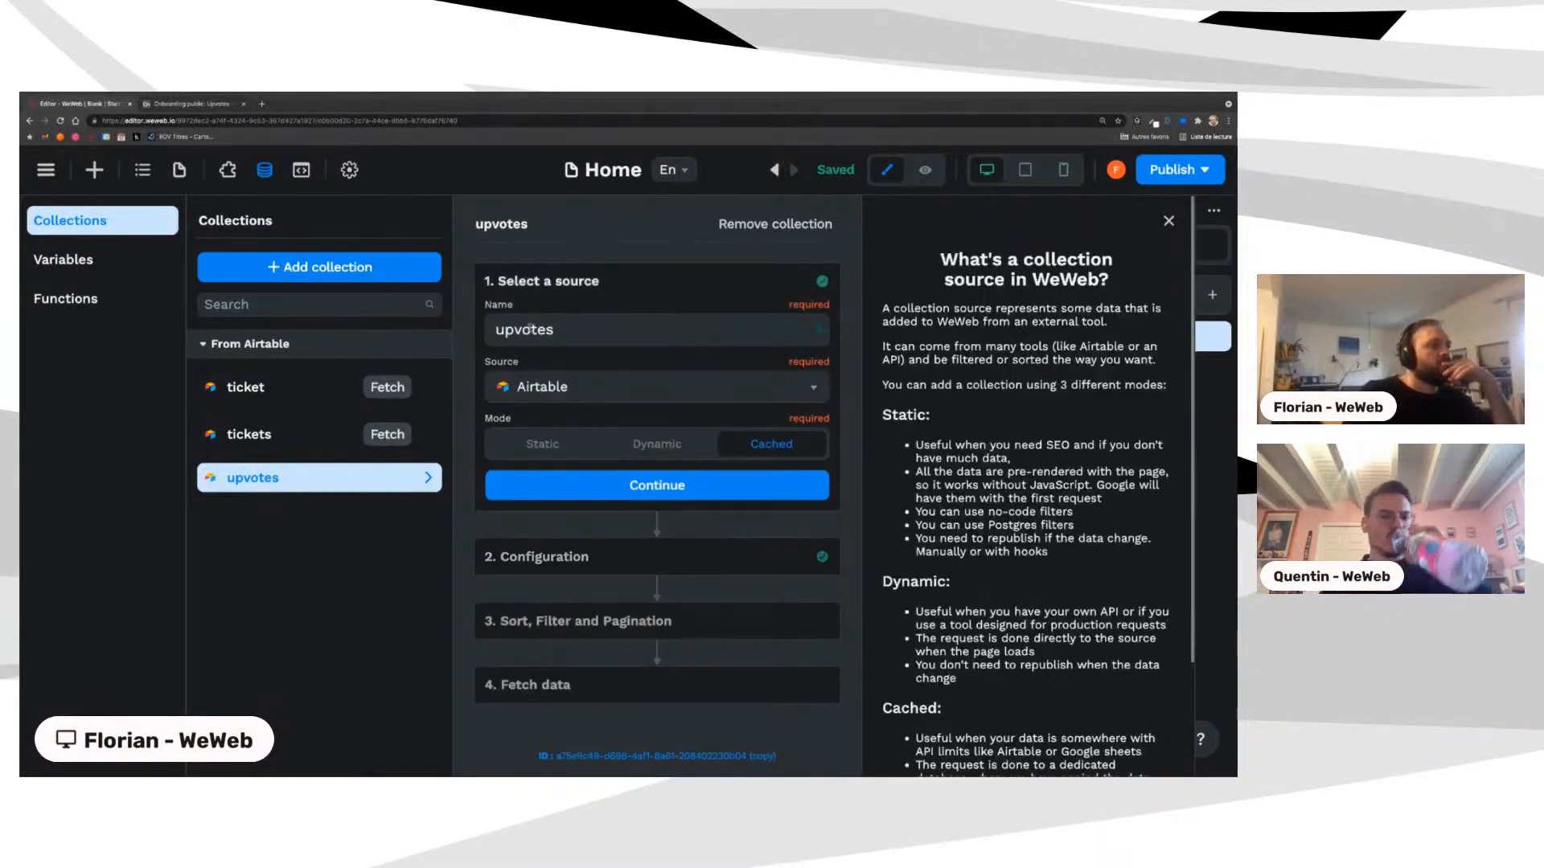
{"action": "left_click", "coordinate": [543, 444]}
{"action": "left_click", "coordinate": [581, 485]}
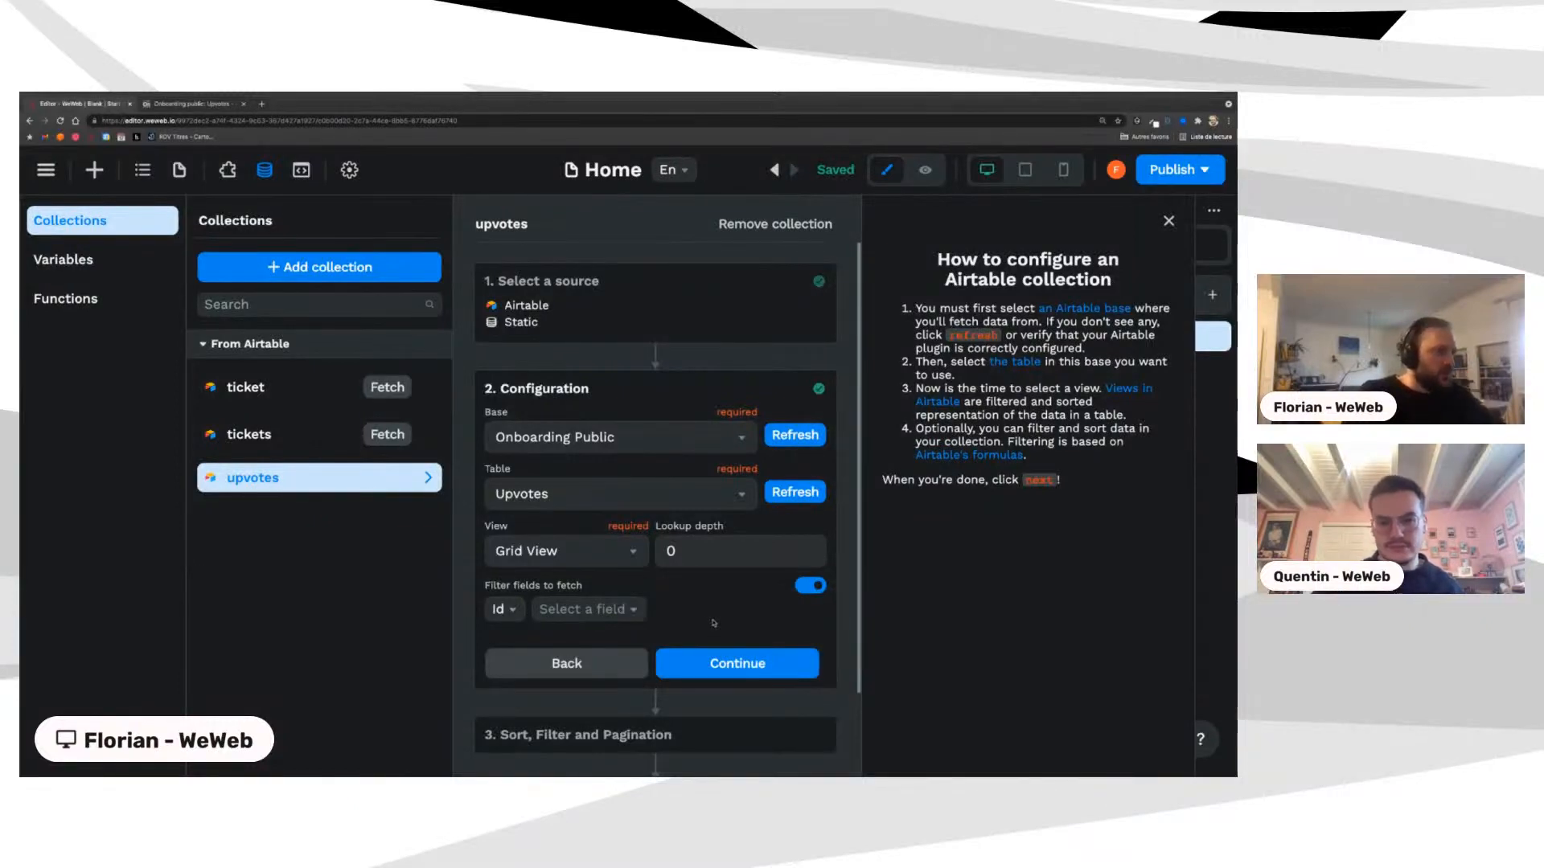
{"action": "left_click", "coordinate": [725, 661]}
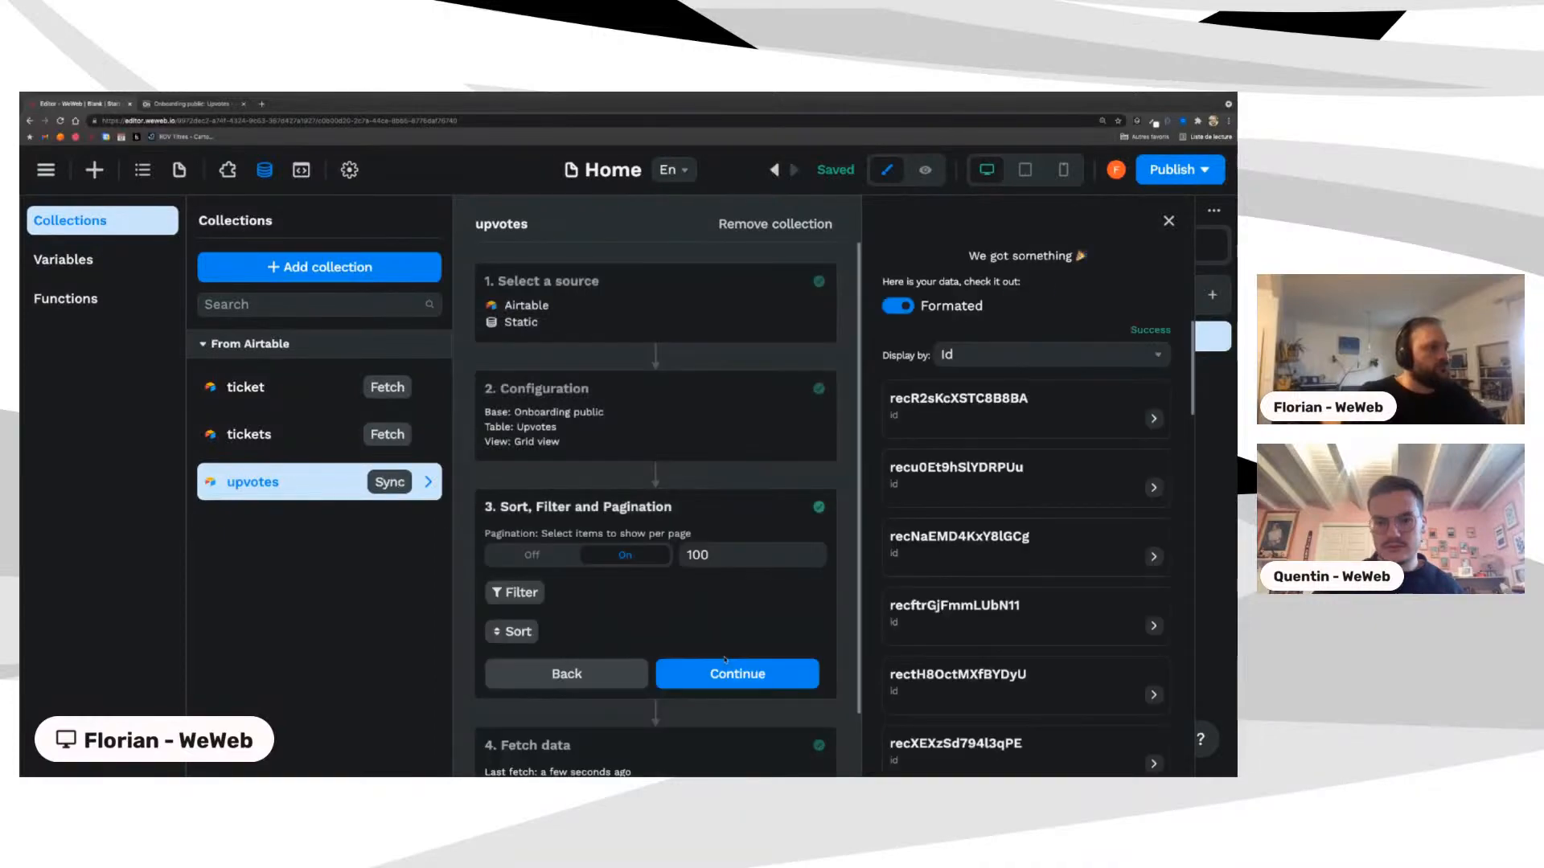
{"action": "left_click", "coordinate": [726, 661]}
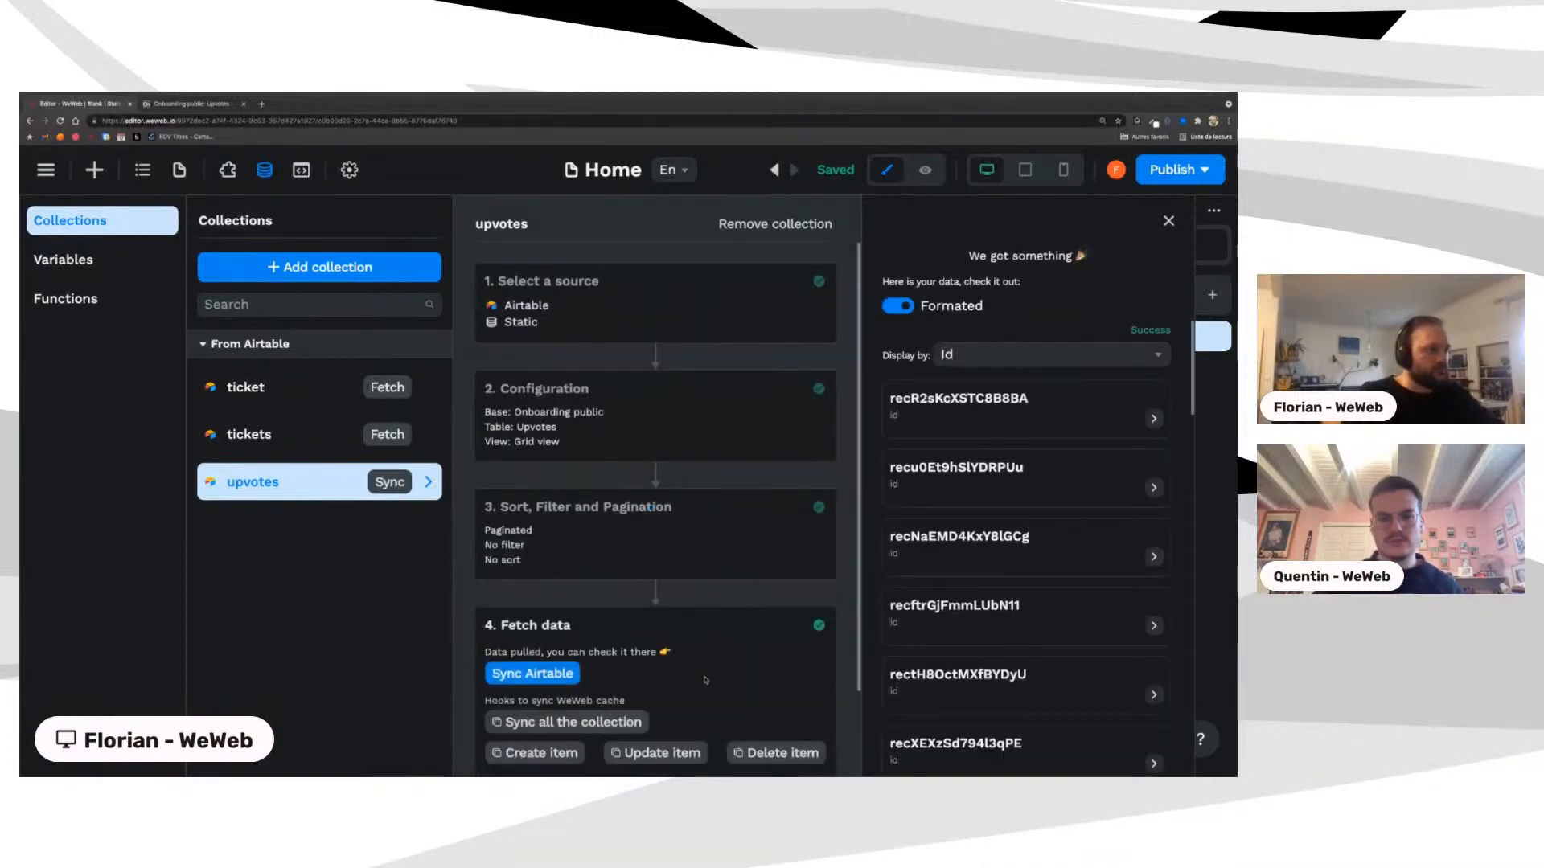
{"action": "left_click", "coordinate": [965, 356]}
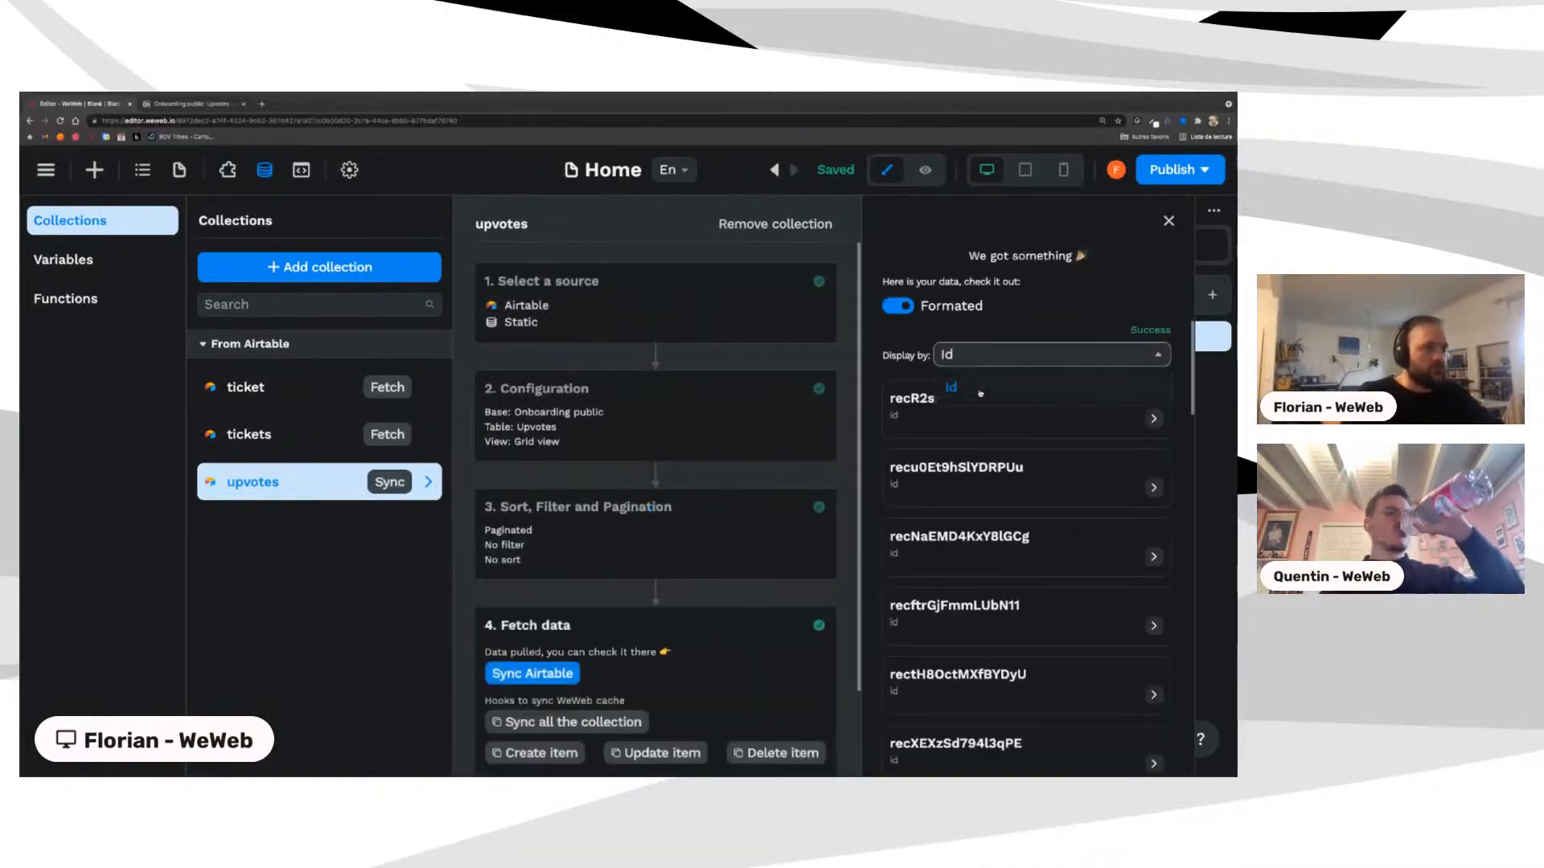
{"action": "scroll", "coordinate": [613, 592], "scroll_direction": "down", "scroll_amount": 2}
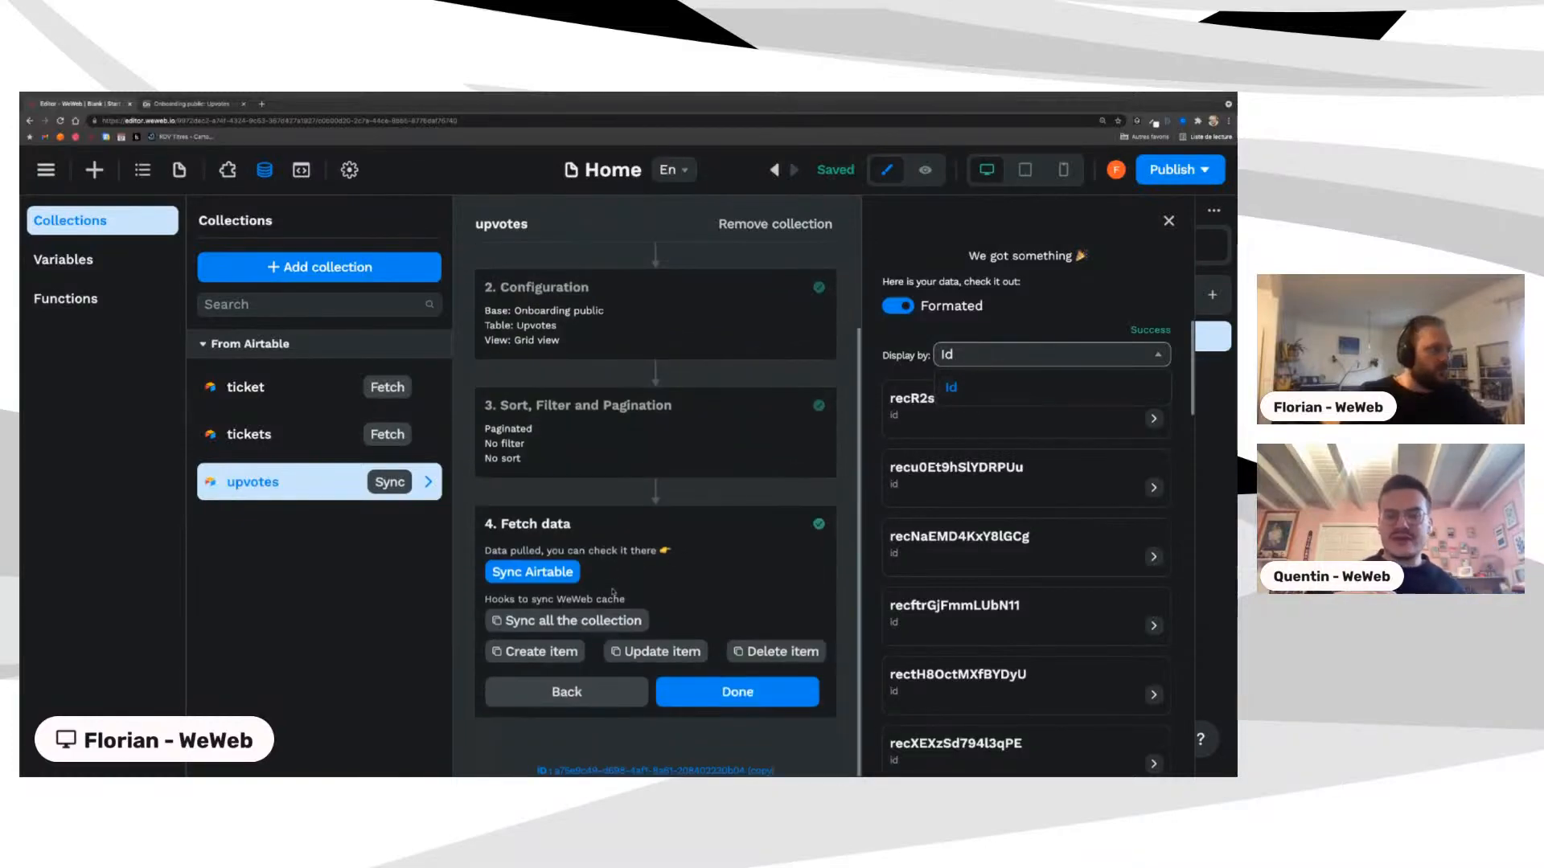
{"action": "left_click", "coordinate": [700, 704]}
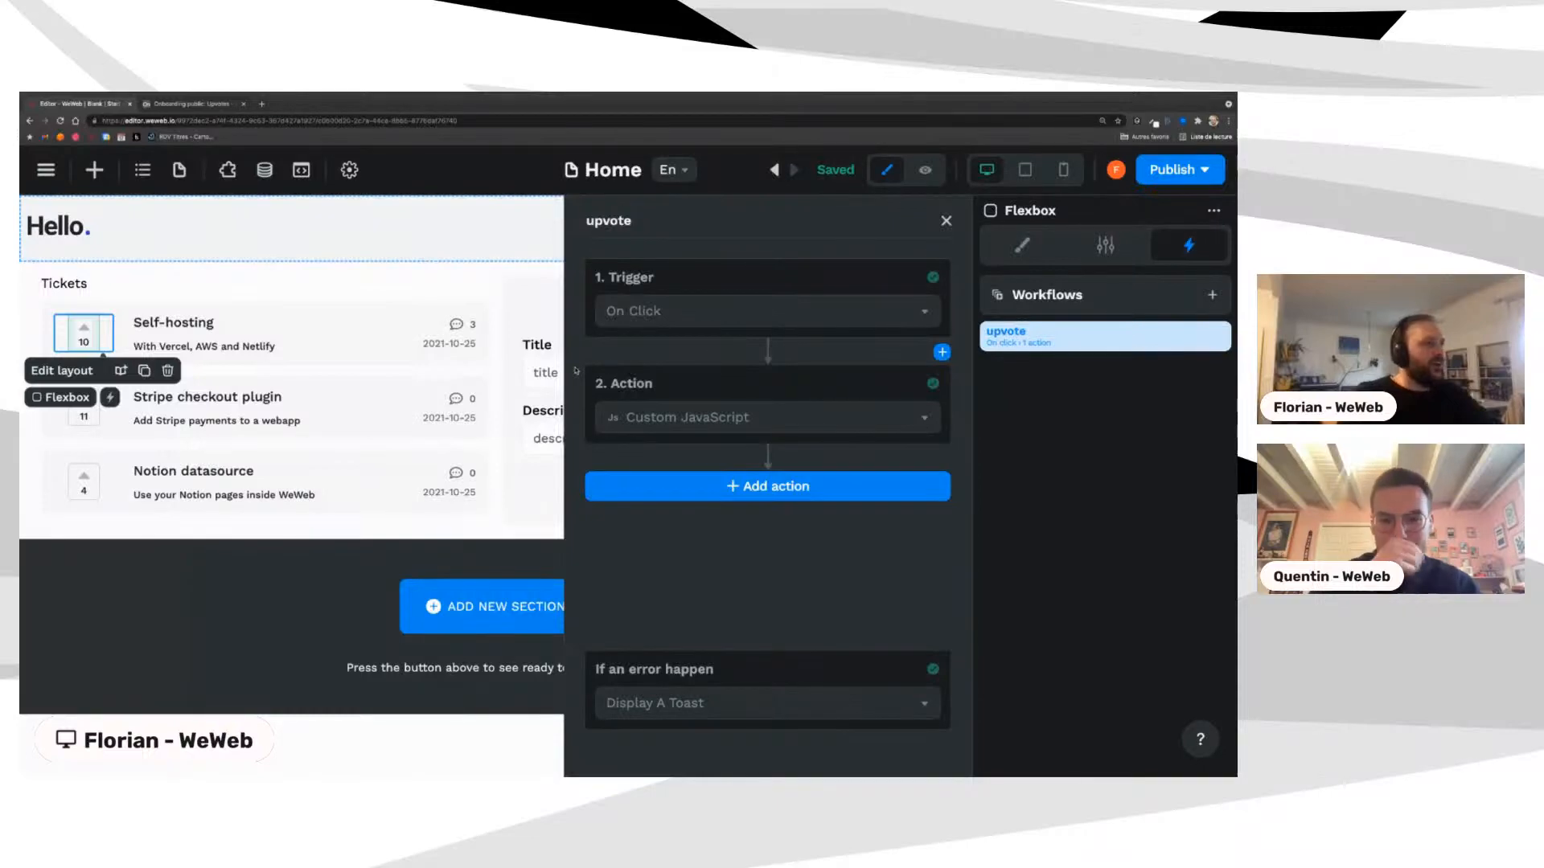
Step: Expand the Custom JavaScript action and browse Parameters > collections > upvotes
{"action": "left_click", "coordinate": [911, 383]}
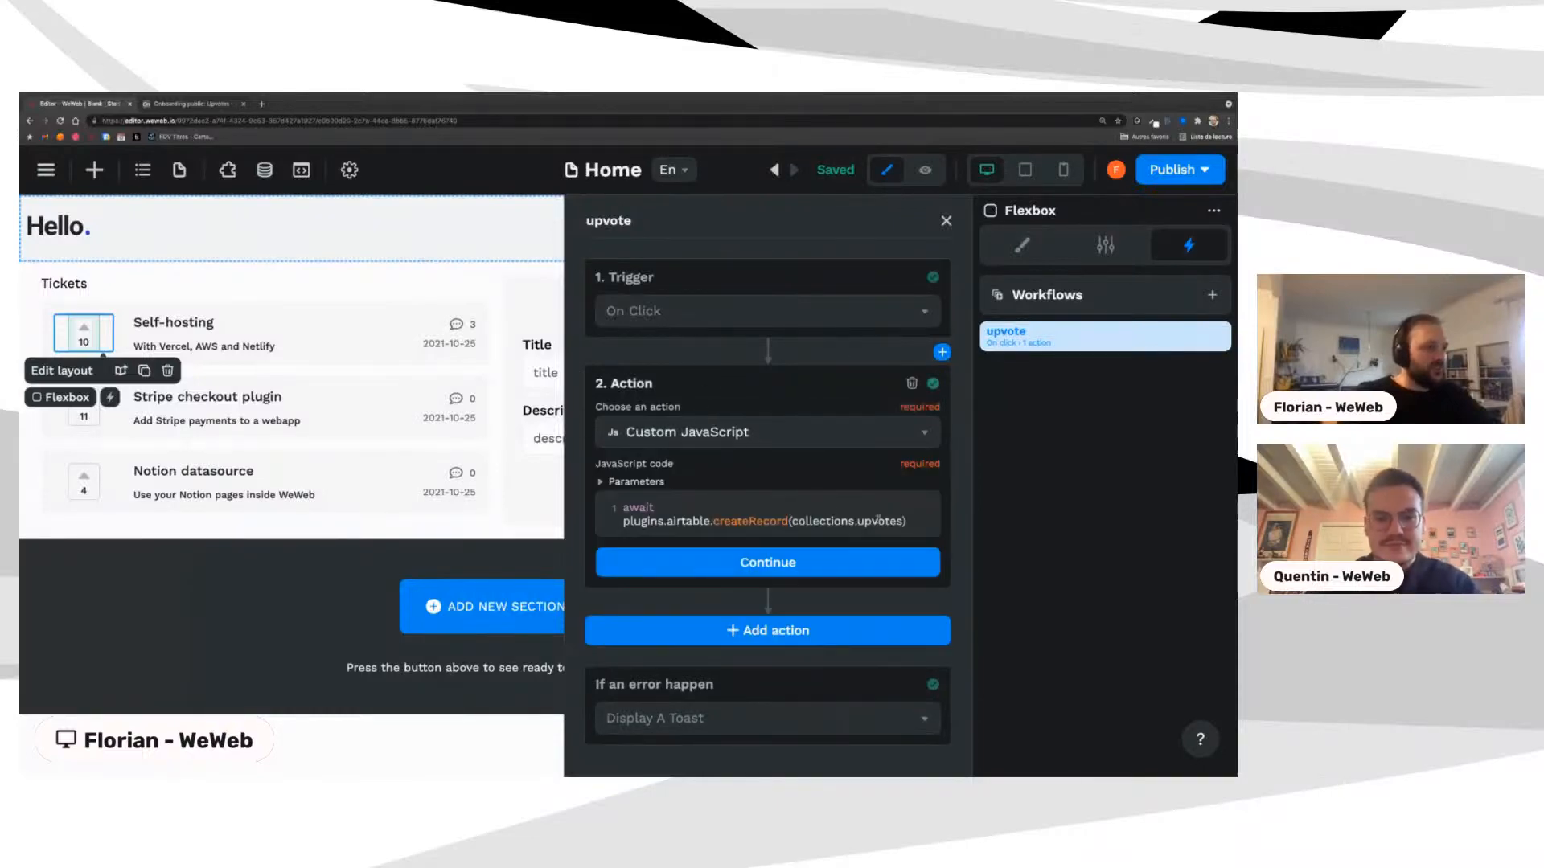
{"action": "left_click", "coordinate": [635, 482]}
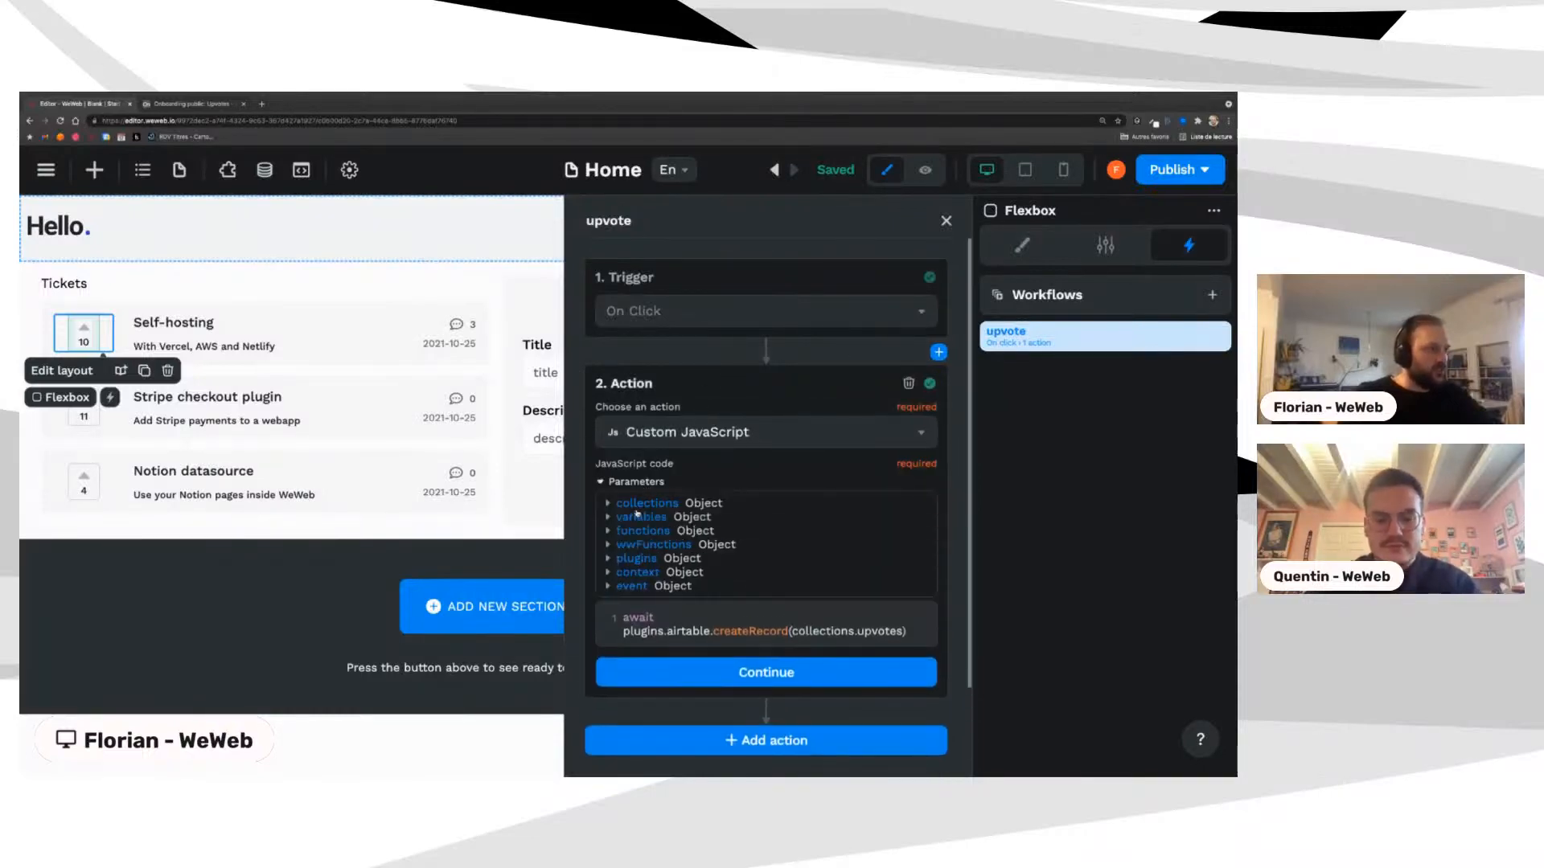
{"action": "left_click", "coordinate": [635, 504]}
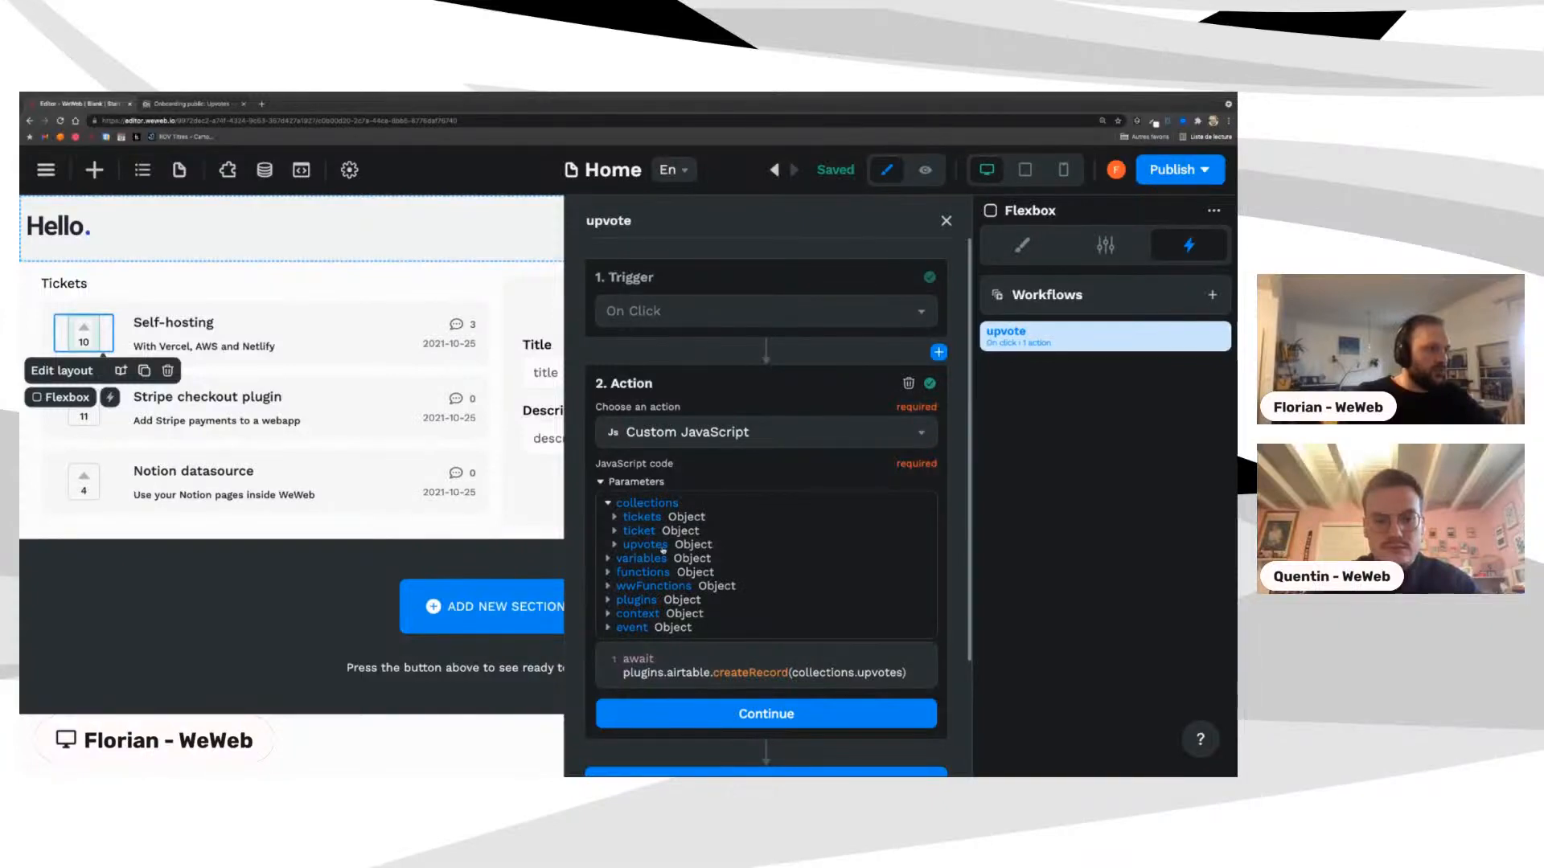
{"action": "left_click", "coordinate": [646, 546]}
{"action": "scroll", "coordinate": [709, 560], "scroll_direction": "down", "scroll_amount": 2}
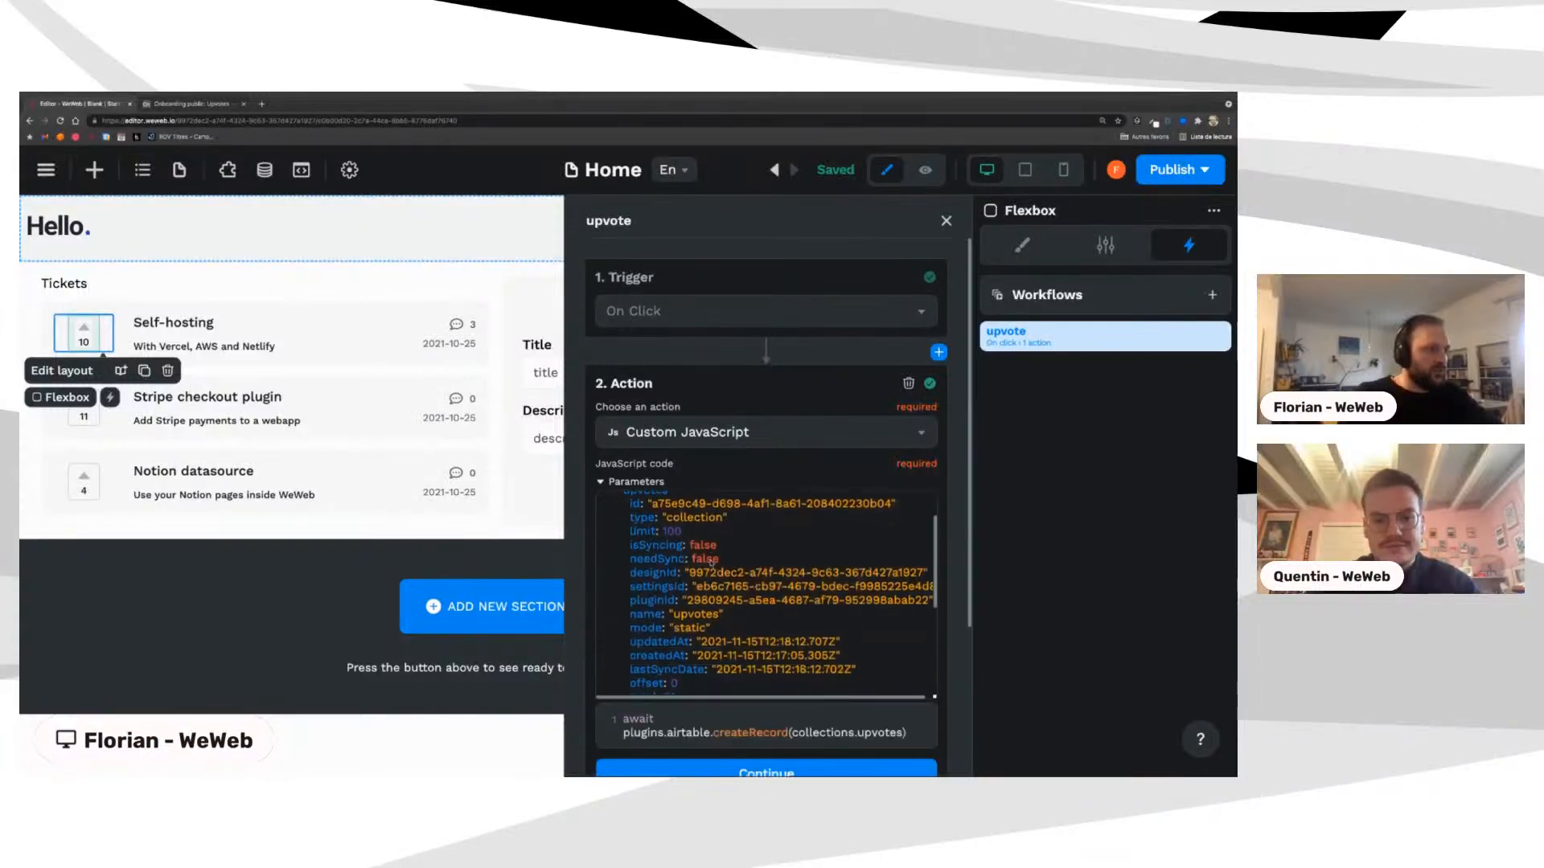
Step: Change the code to createRecord(collections.upvotes.id, { }) with the empty object spread over lines
{"action": "left_click", "coordinate": [903, 733]}
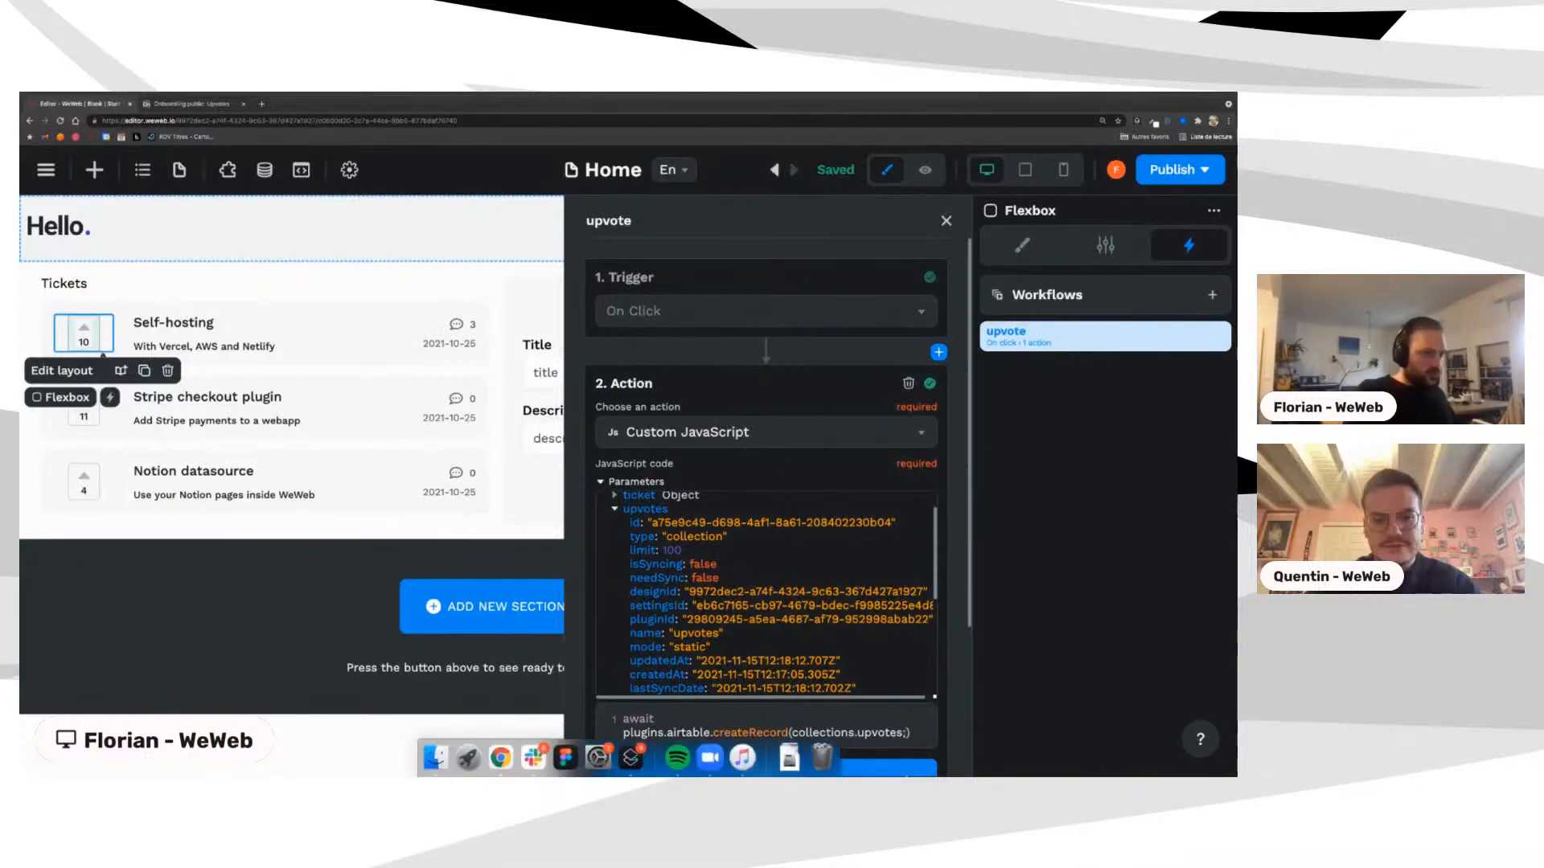
{"action": "type", "text": "id"}
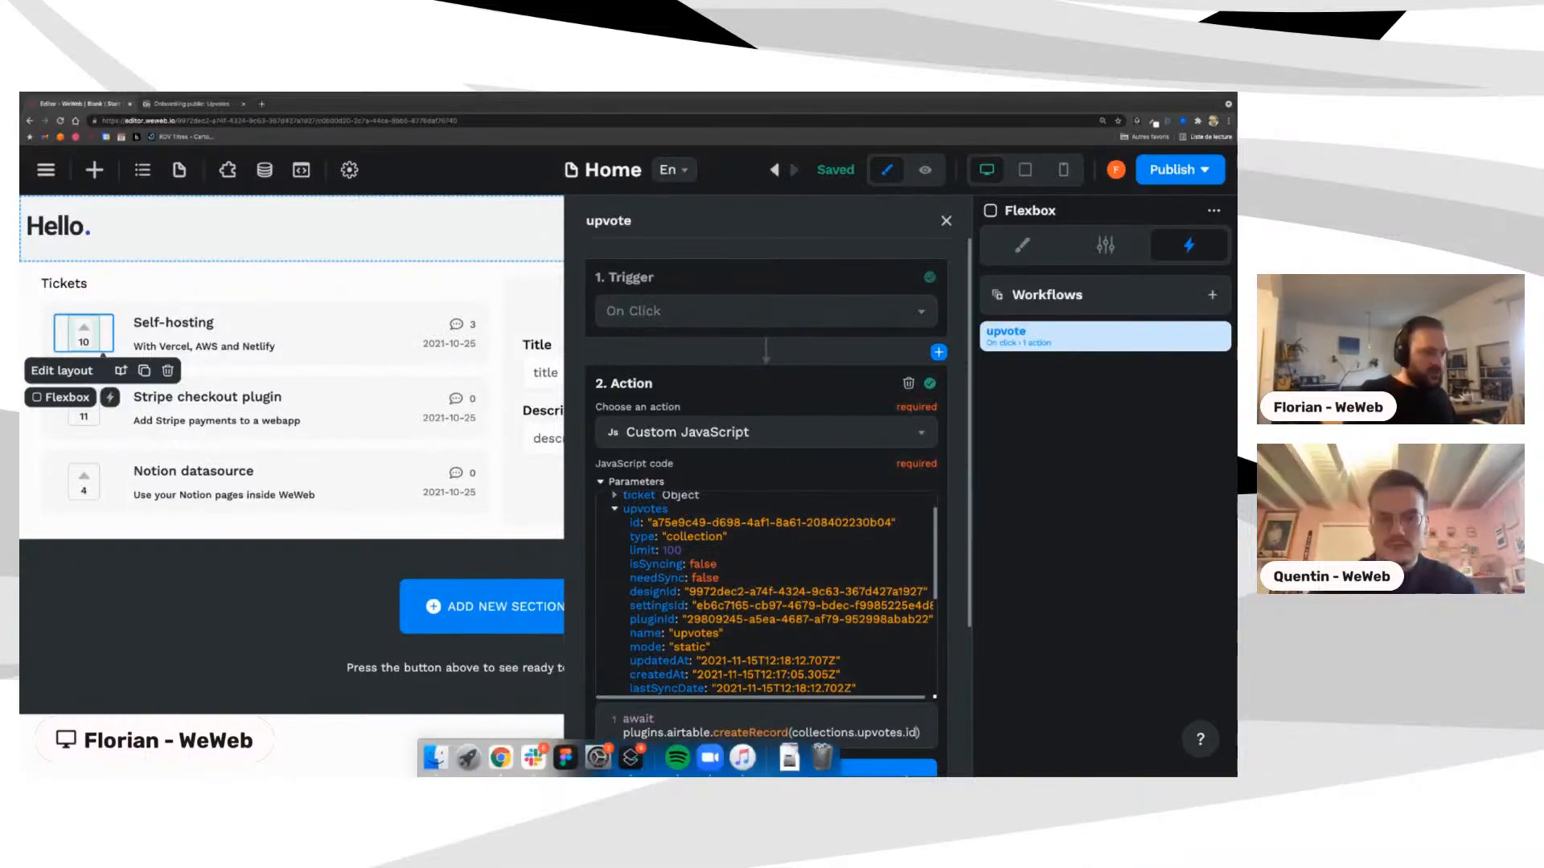
{"action": "scroll", "coordinate": [895, 688], "scroll_direction": "down", "scroll_amount": 3}
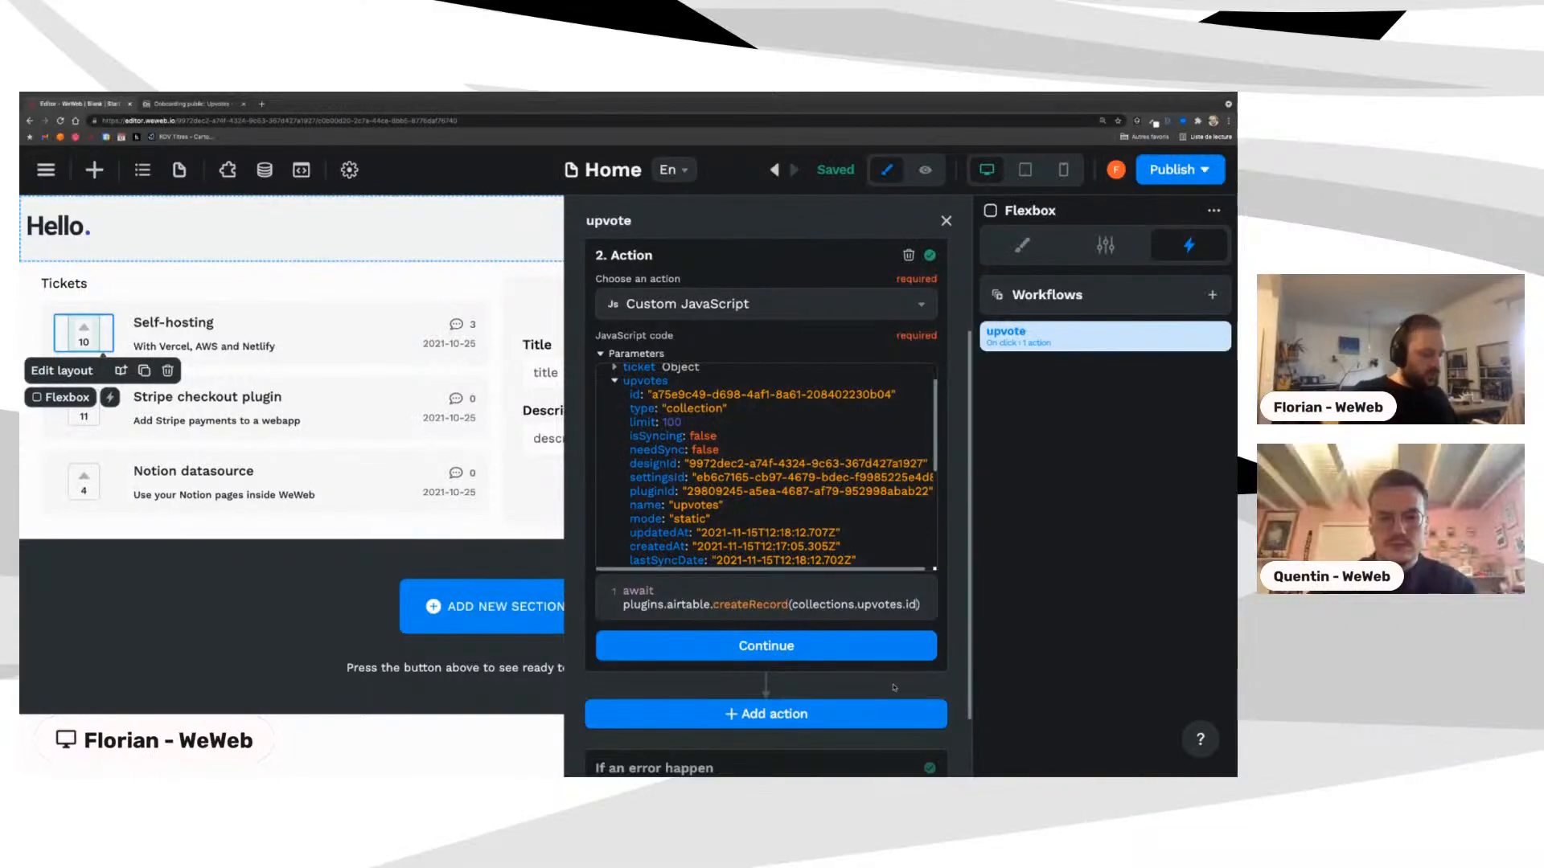
{"action": "type", "text": ", "}
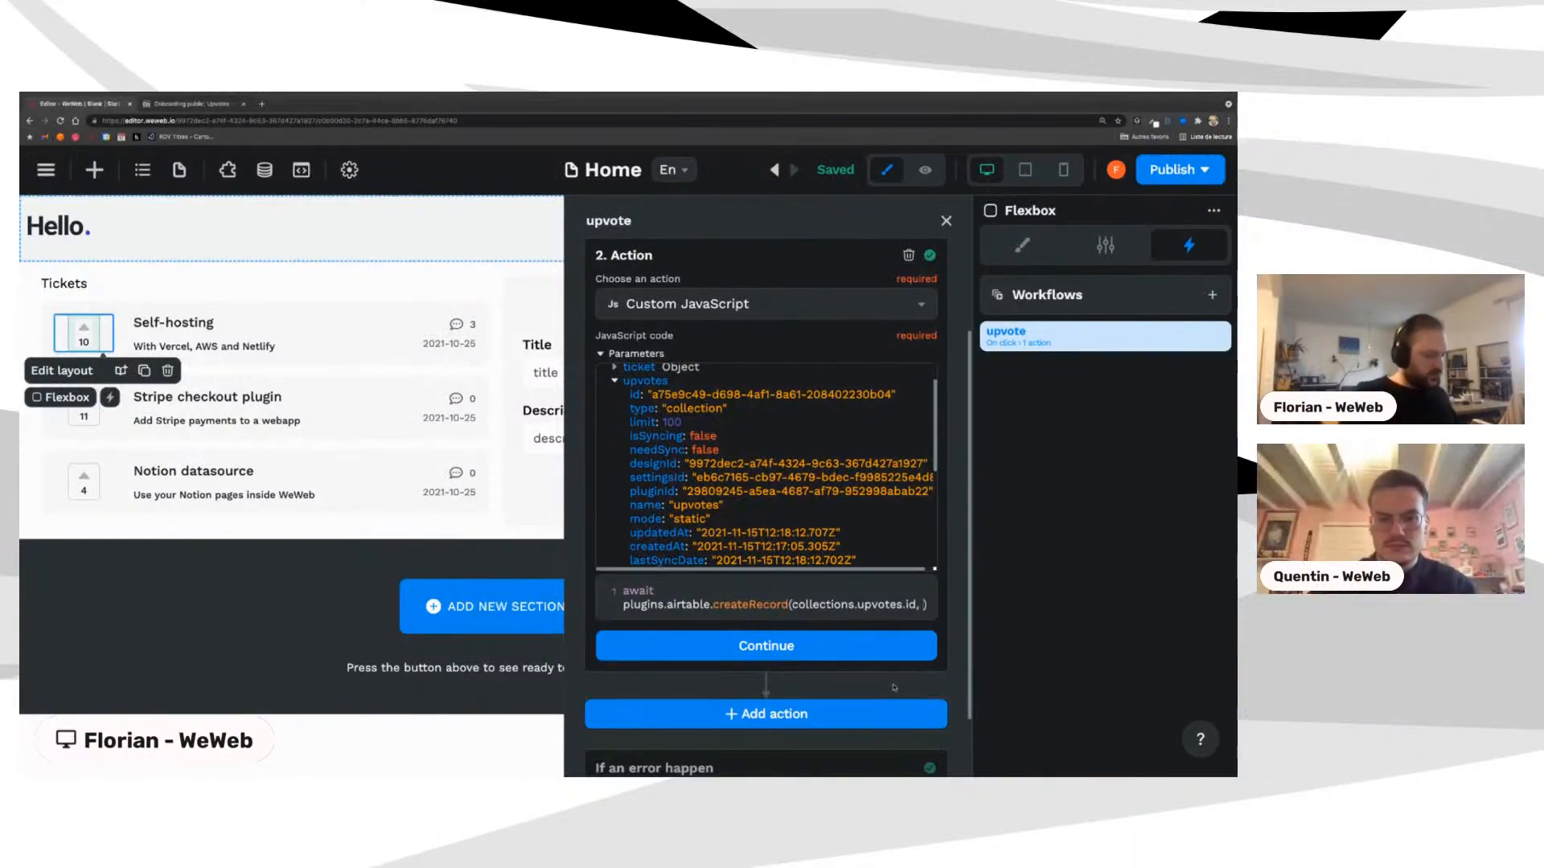
{"action": "type", "text": "{}"}
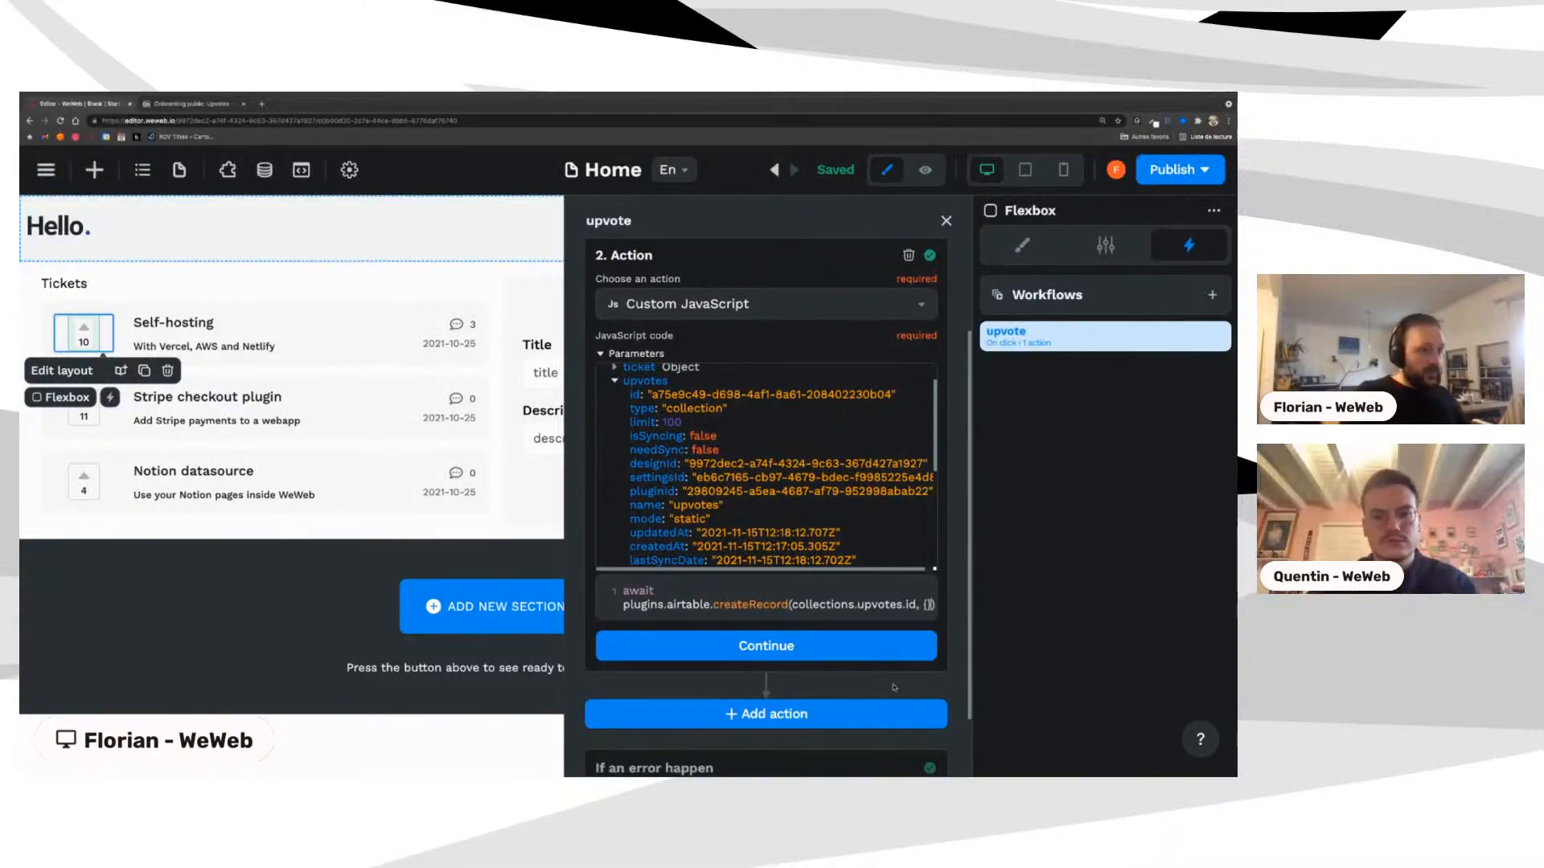
{"action": "key", "text": "Return"}
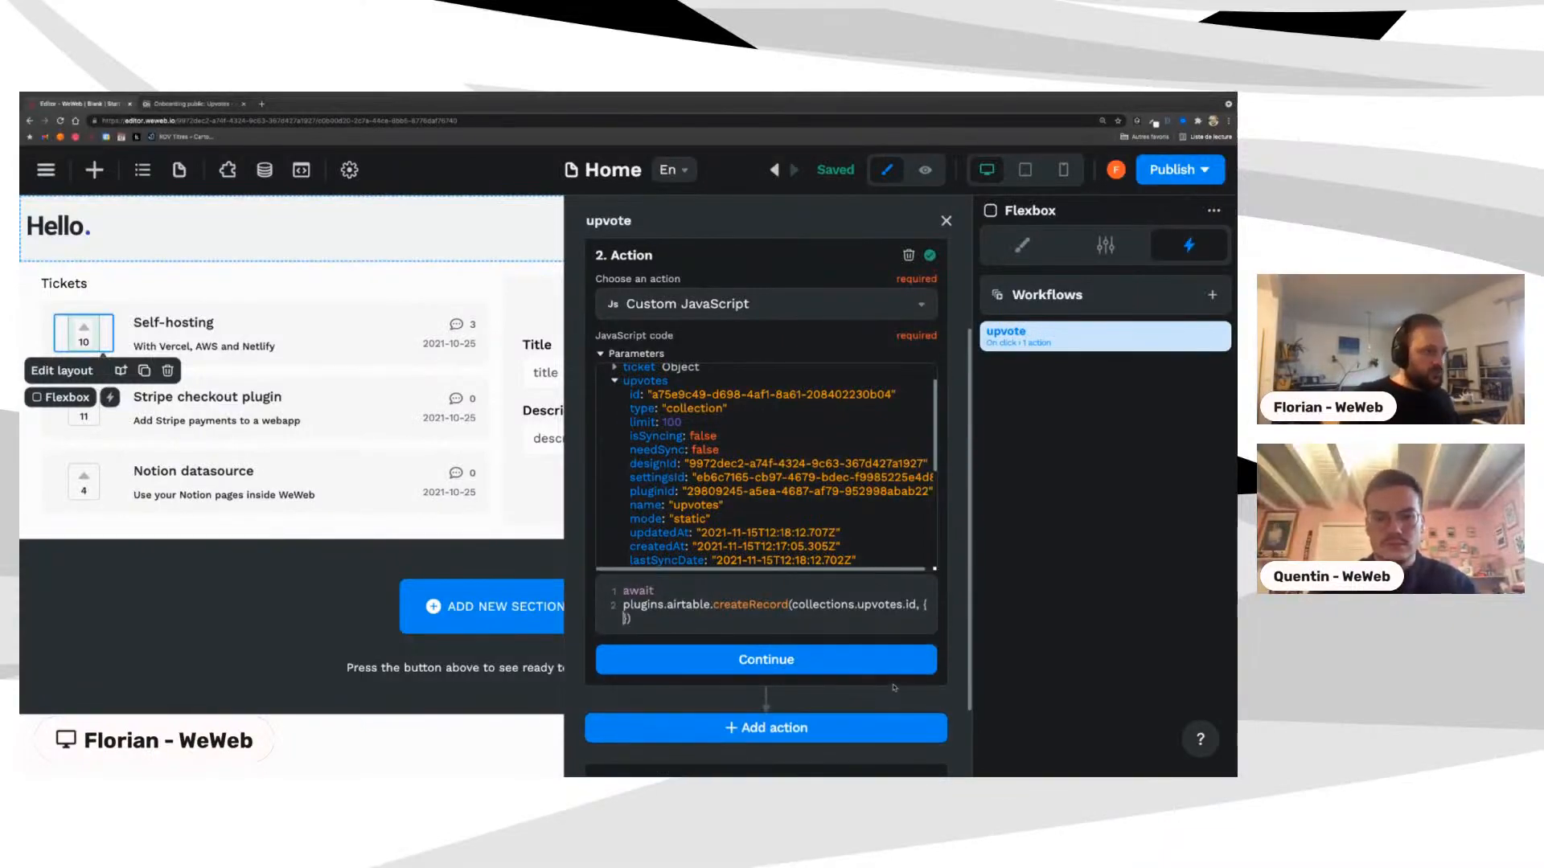
{"action": "key", "text": "Return"}
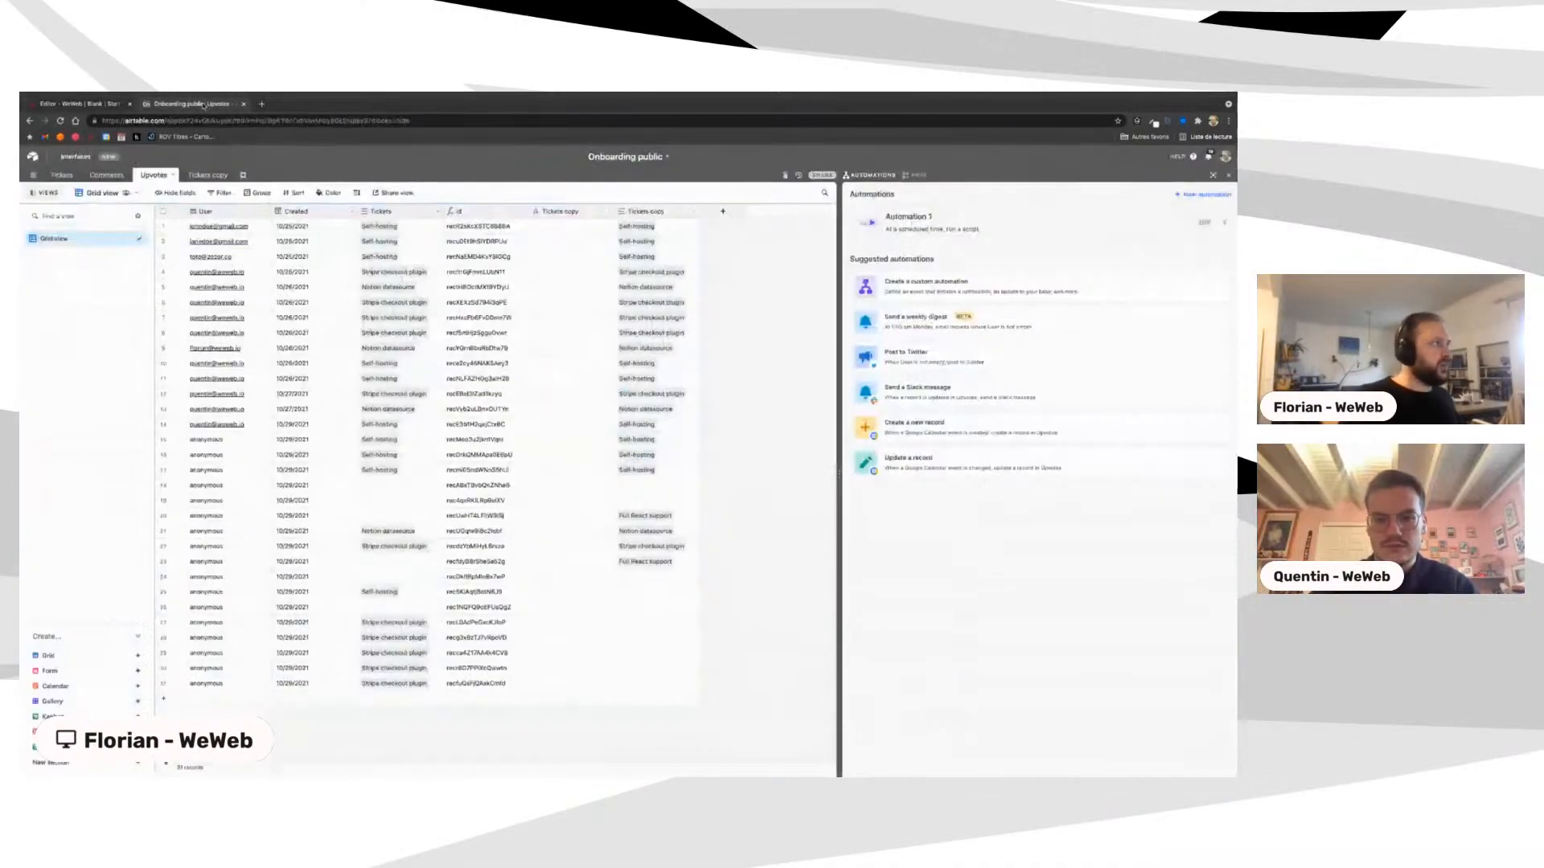
Step: Check the Airtable Upvotes table's column names, then return to the WeWeb code
{"action": "left_click", "coordinate": [189, 103]}
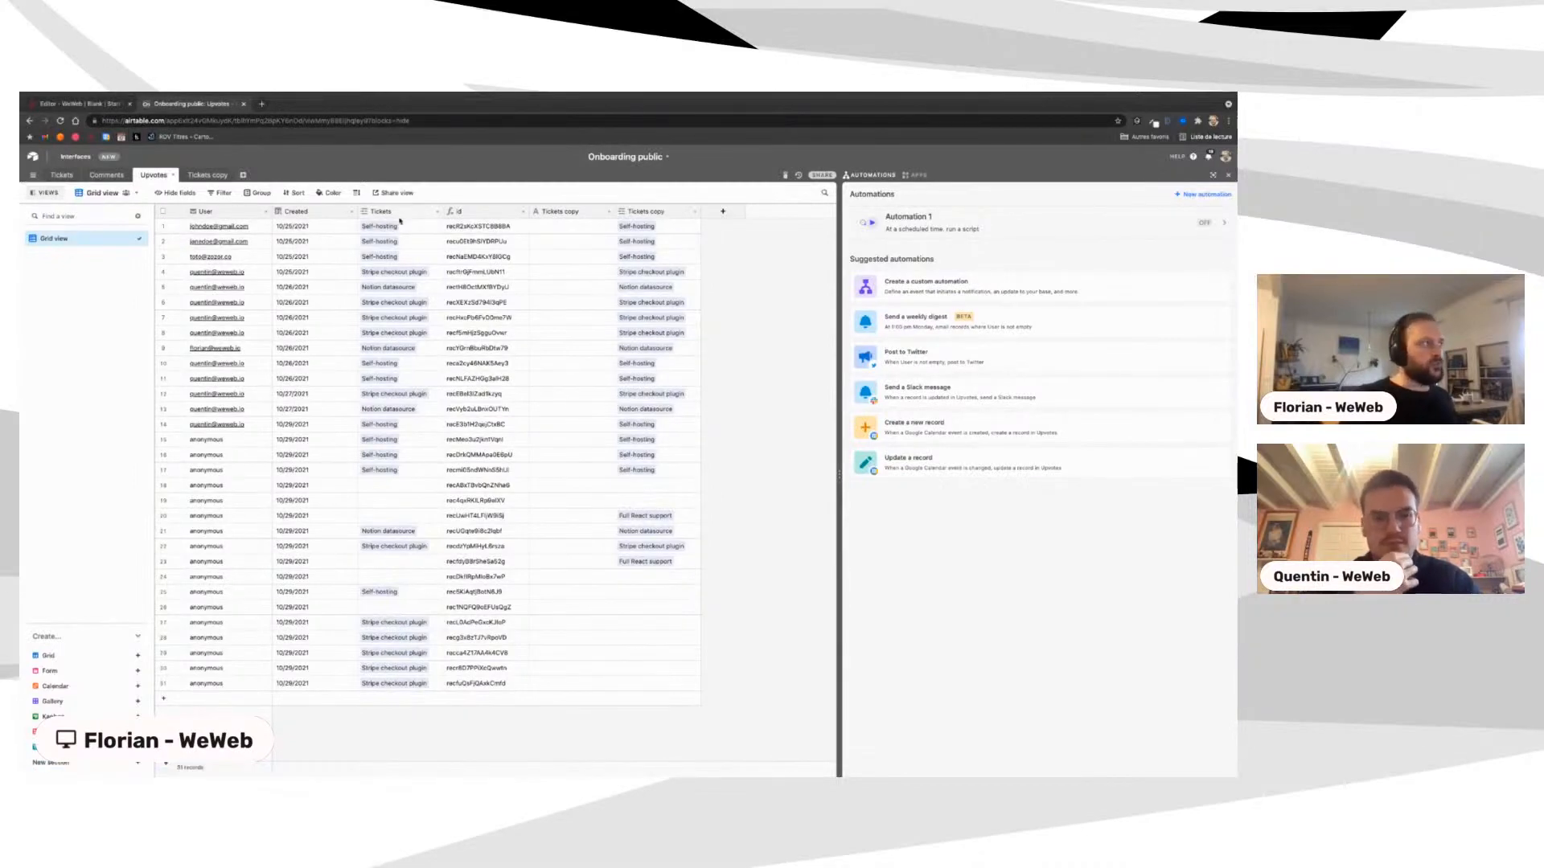
{"action": "left_click", "coordinate": [95, 105]}
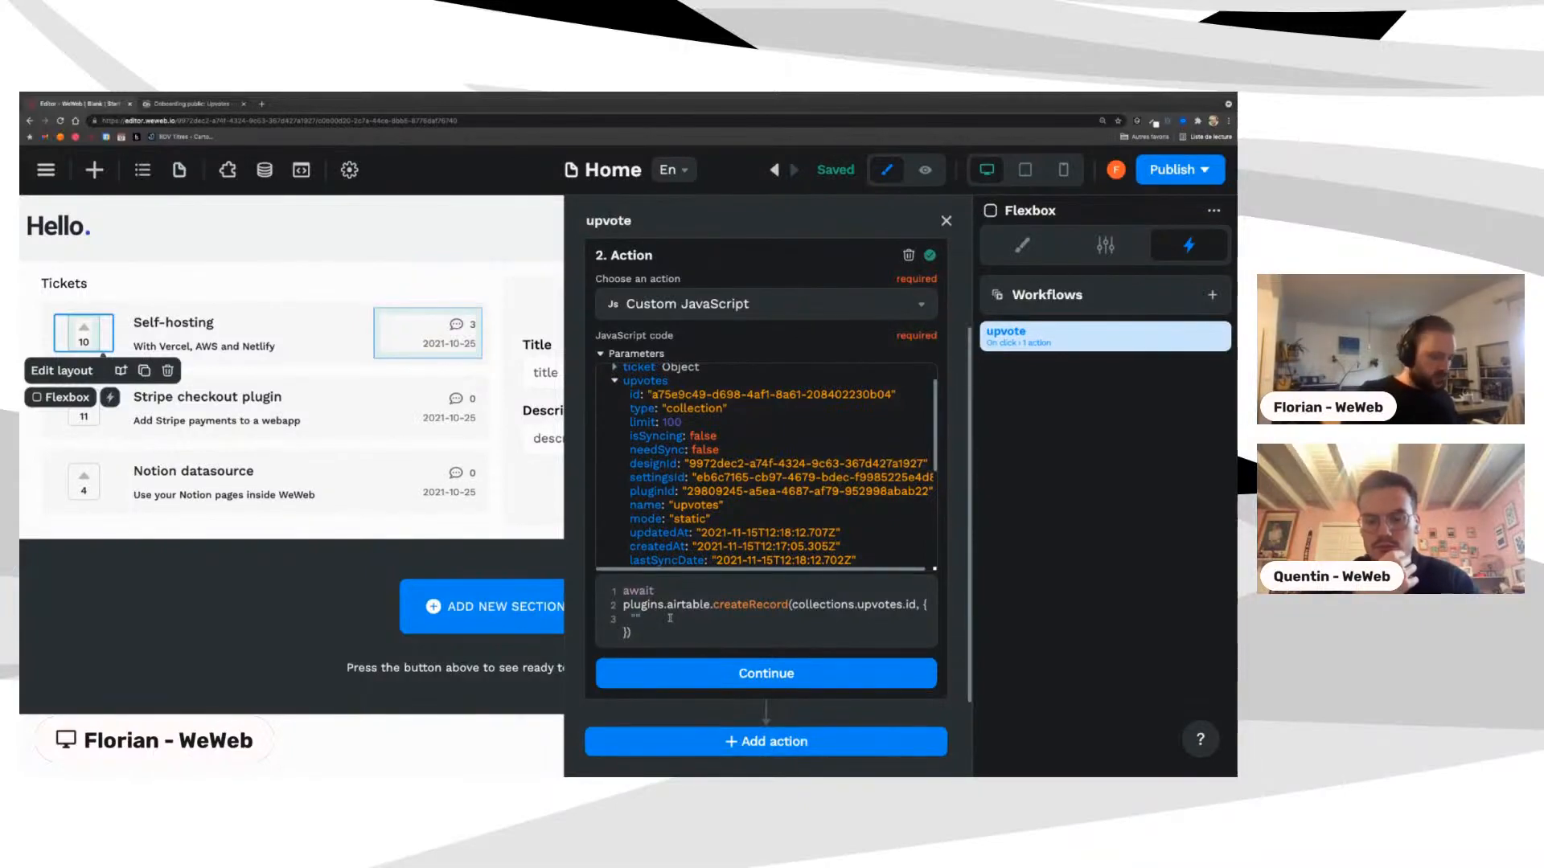
Step: Start the User field and declare let user = "anonymous" on a new first line
{"action": "type", "text": "User"}
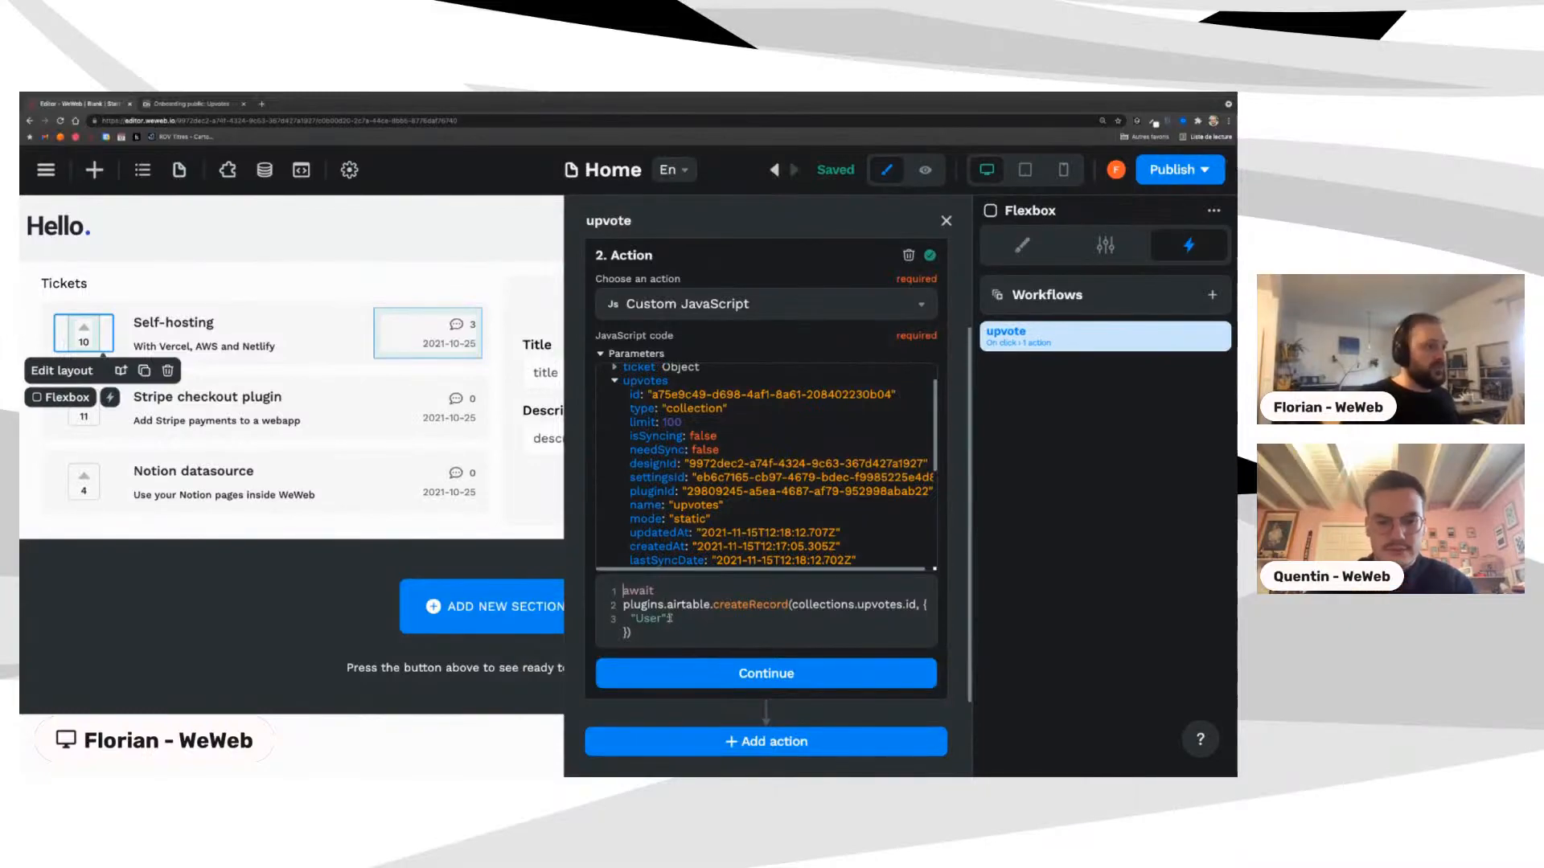
{"action": "key", "text": "Return"}
{"action": "key", "text": "Up"}
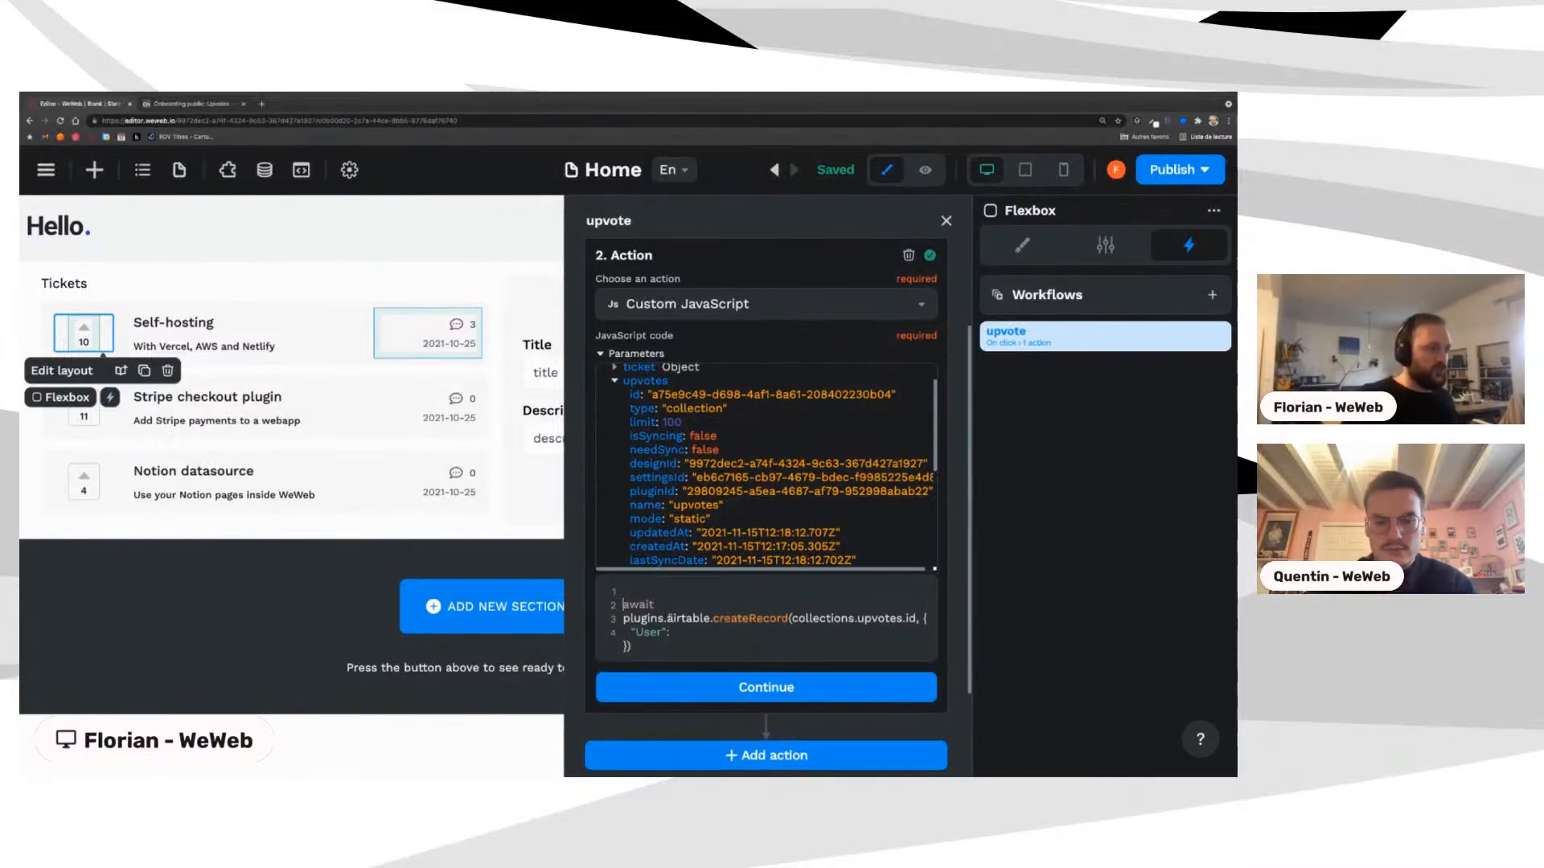
{"action": "type", "text": "const"}
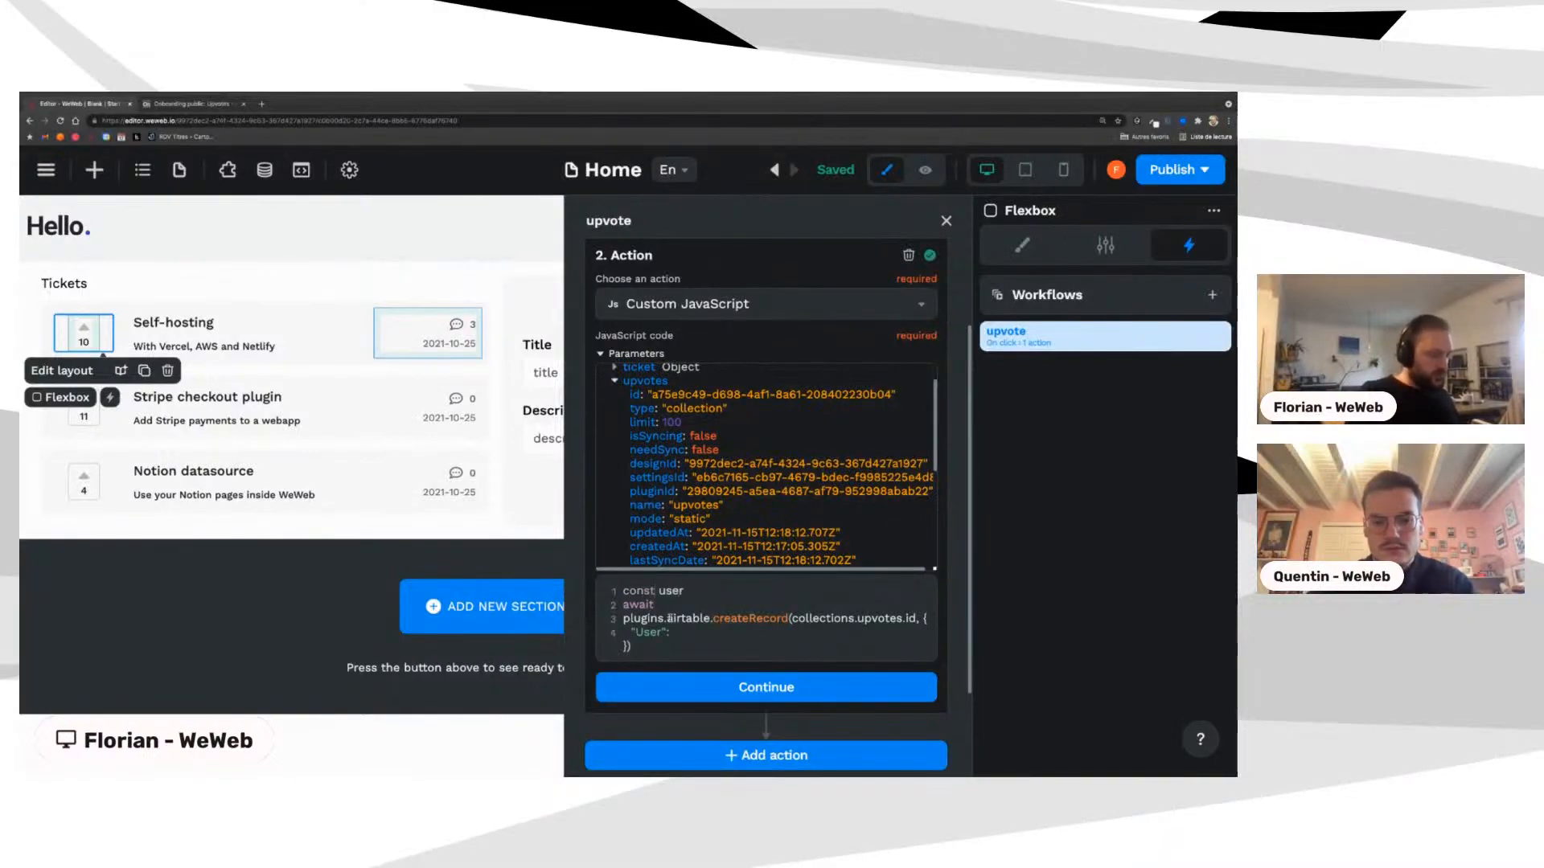
{"action": "type", "text": " us"}
{"action": "key", "text": "BackSpace"}
{"action": "key", "text": "BackSpace"}
{"action": "key", "text": "BackSpace"}
{"action": "key", "text": "BackSpace"}
{"action": "key", "text": "BackSpace"}
{"action": "key", "text": "BackSpace"}
{"action": "key", "text": "BackSpace"}
{"action": "key", "text": "BackSpace"}
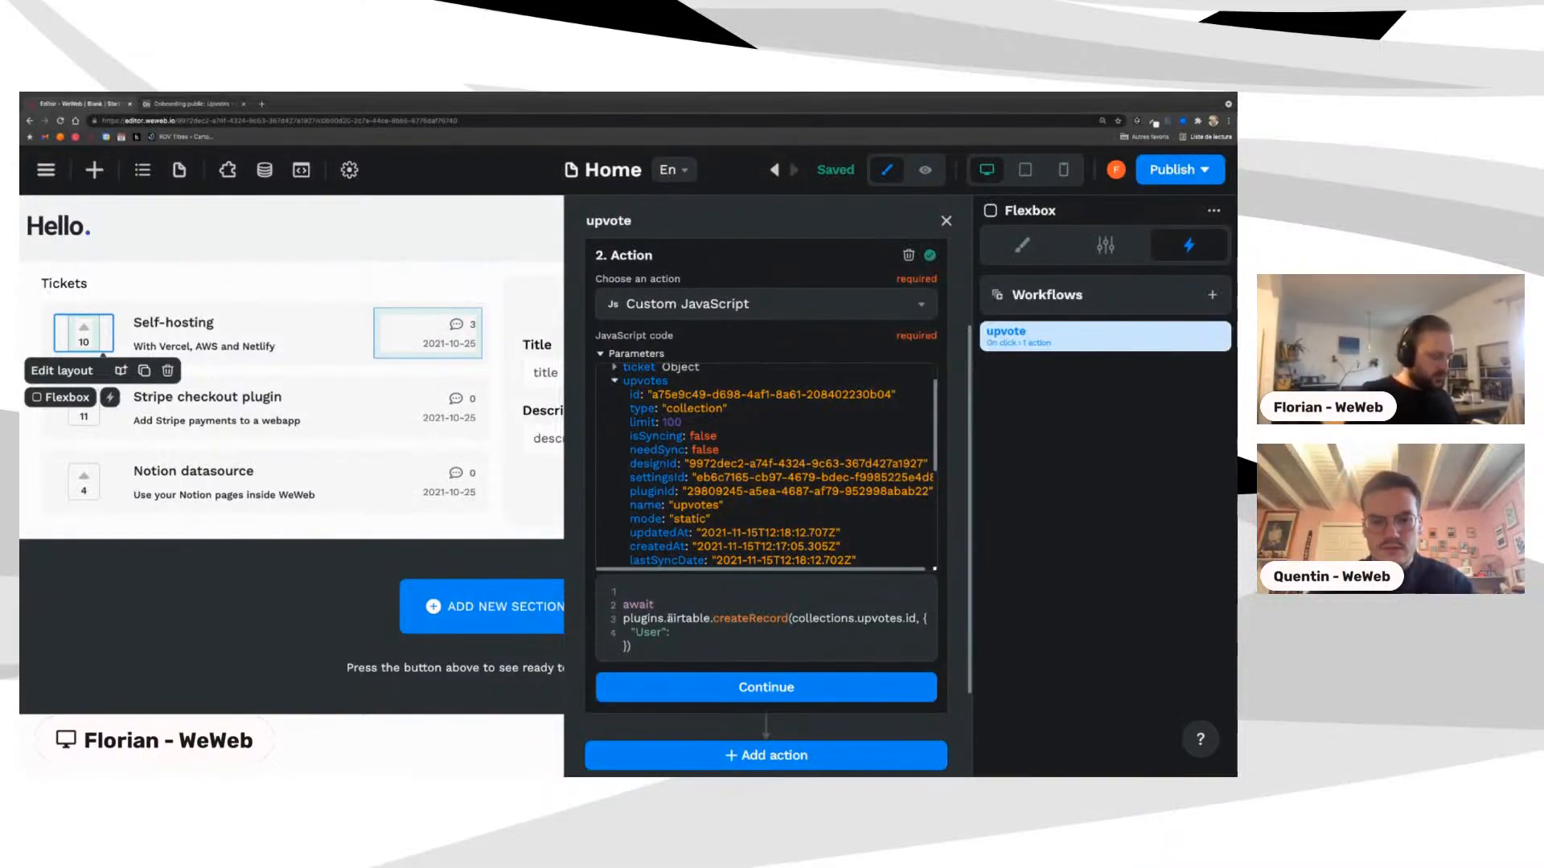
{"action": "type", "text": "let user"}
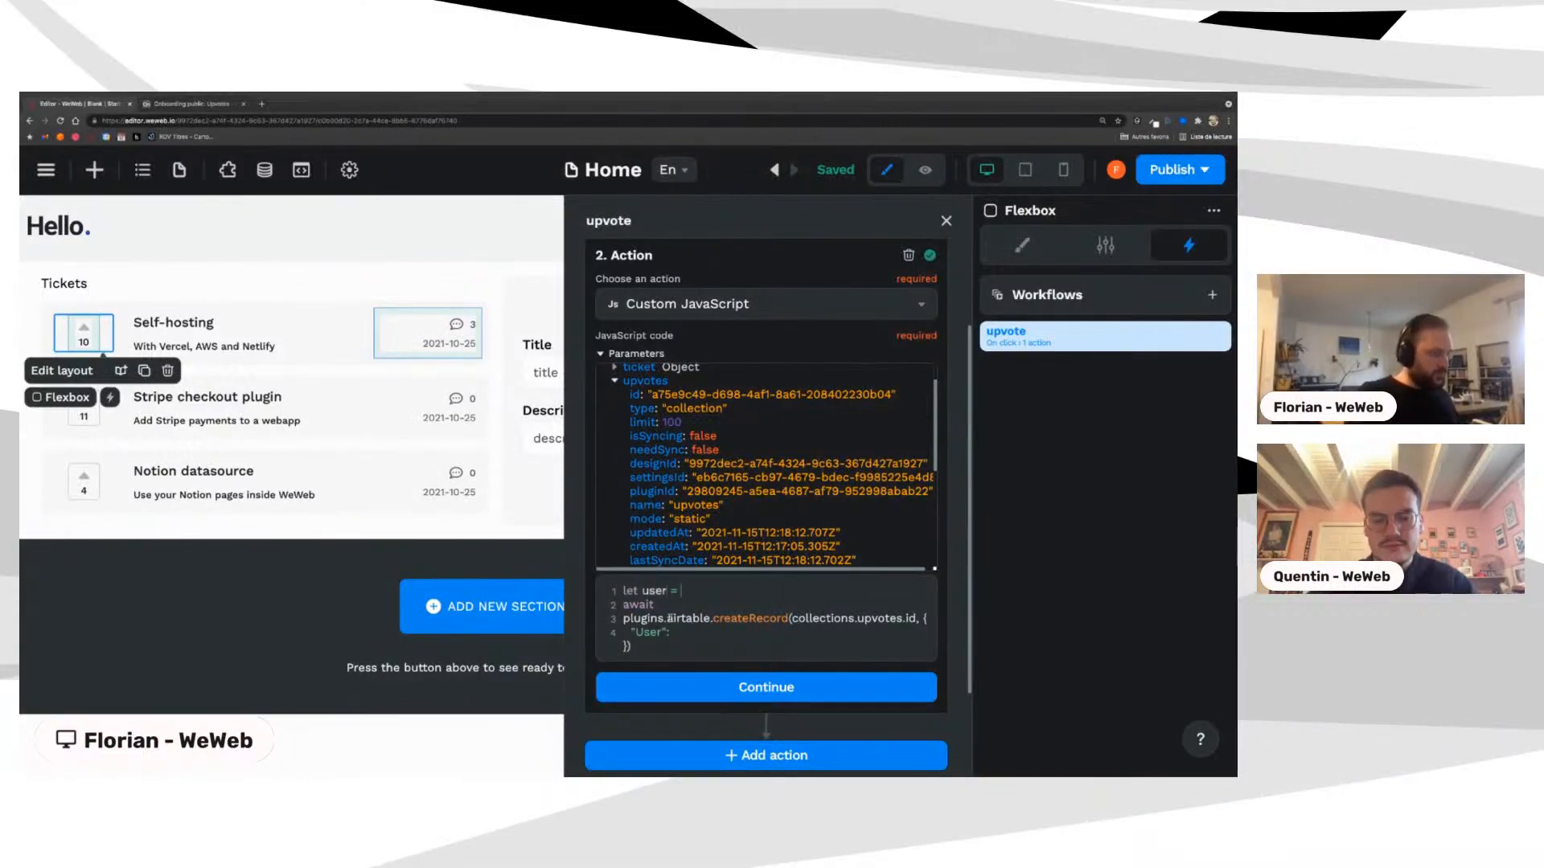
{"action": "type", "text": " = an"}
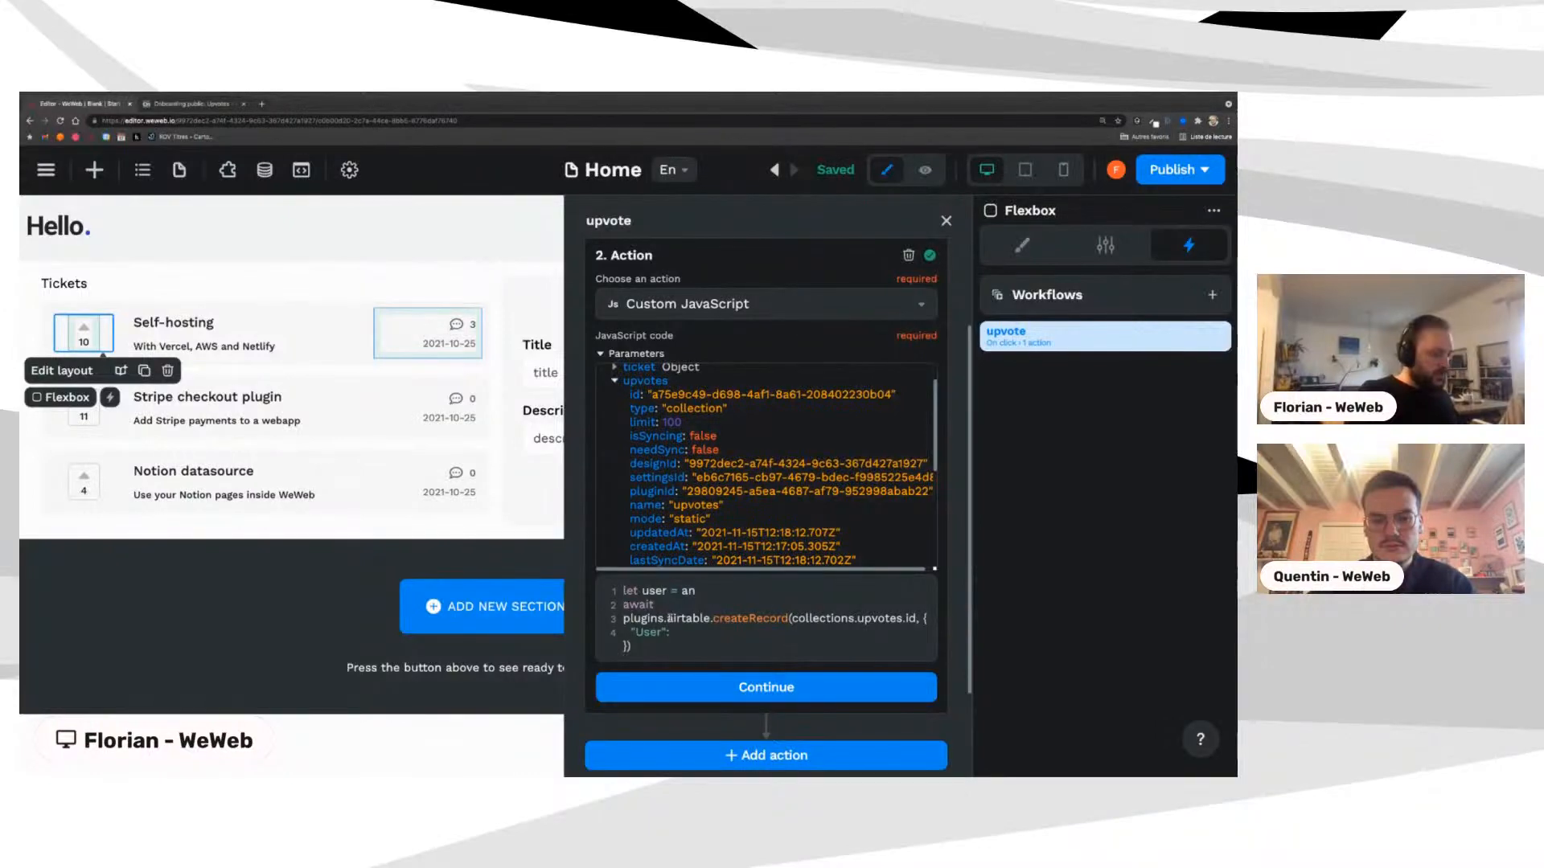
{"action": "type", "text": "onumous\""}
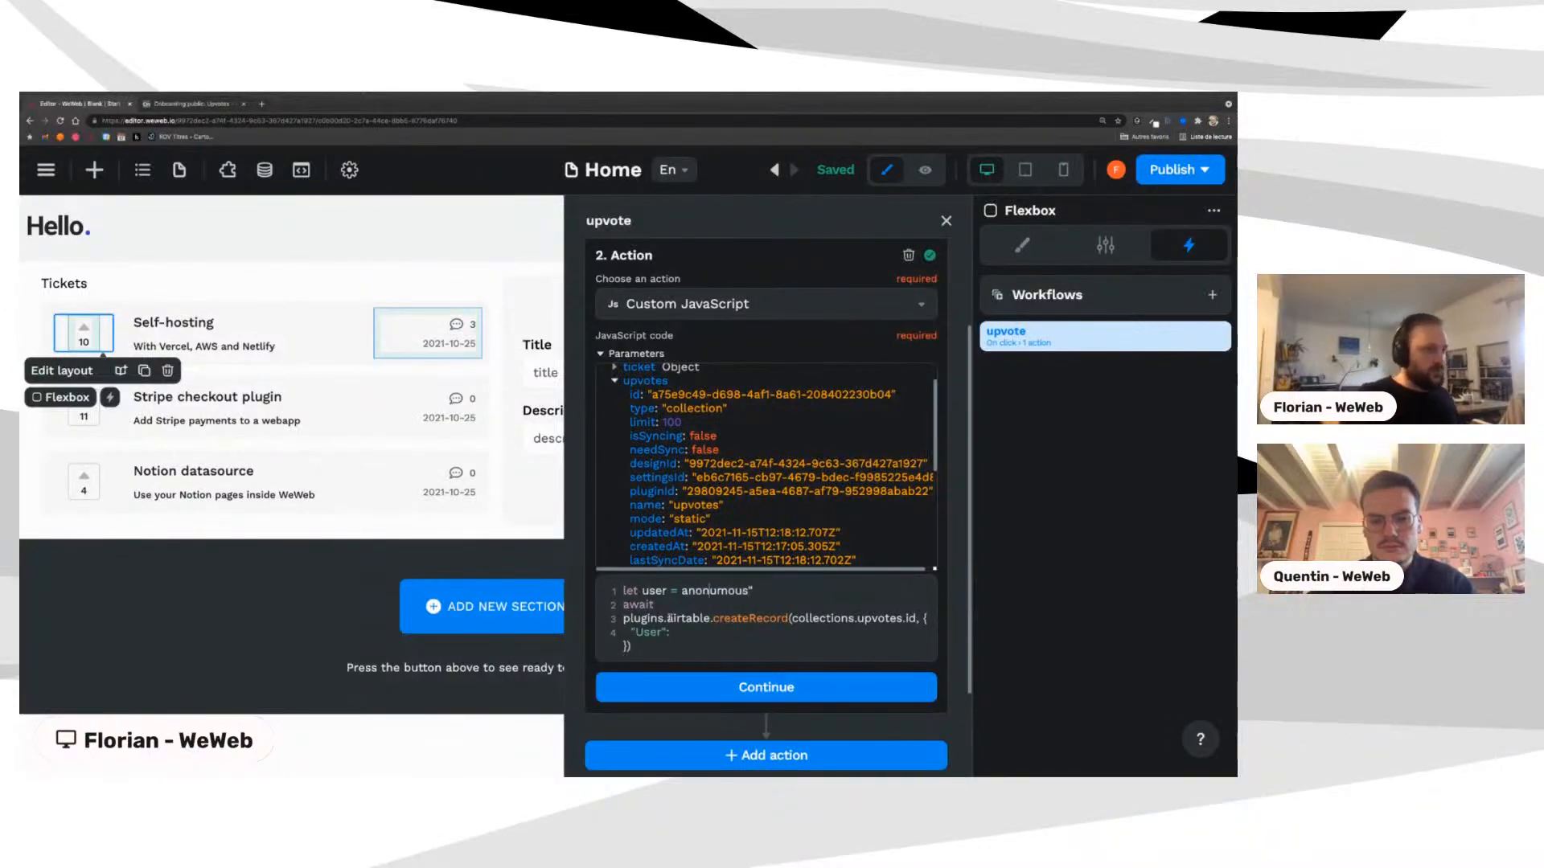
{"action": "key", "text": "BackSpace"}
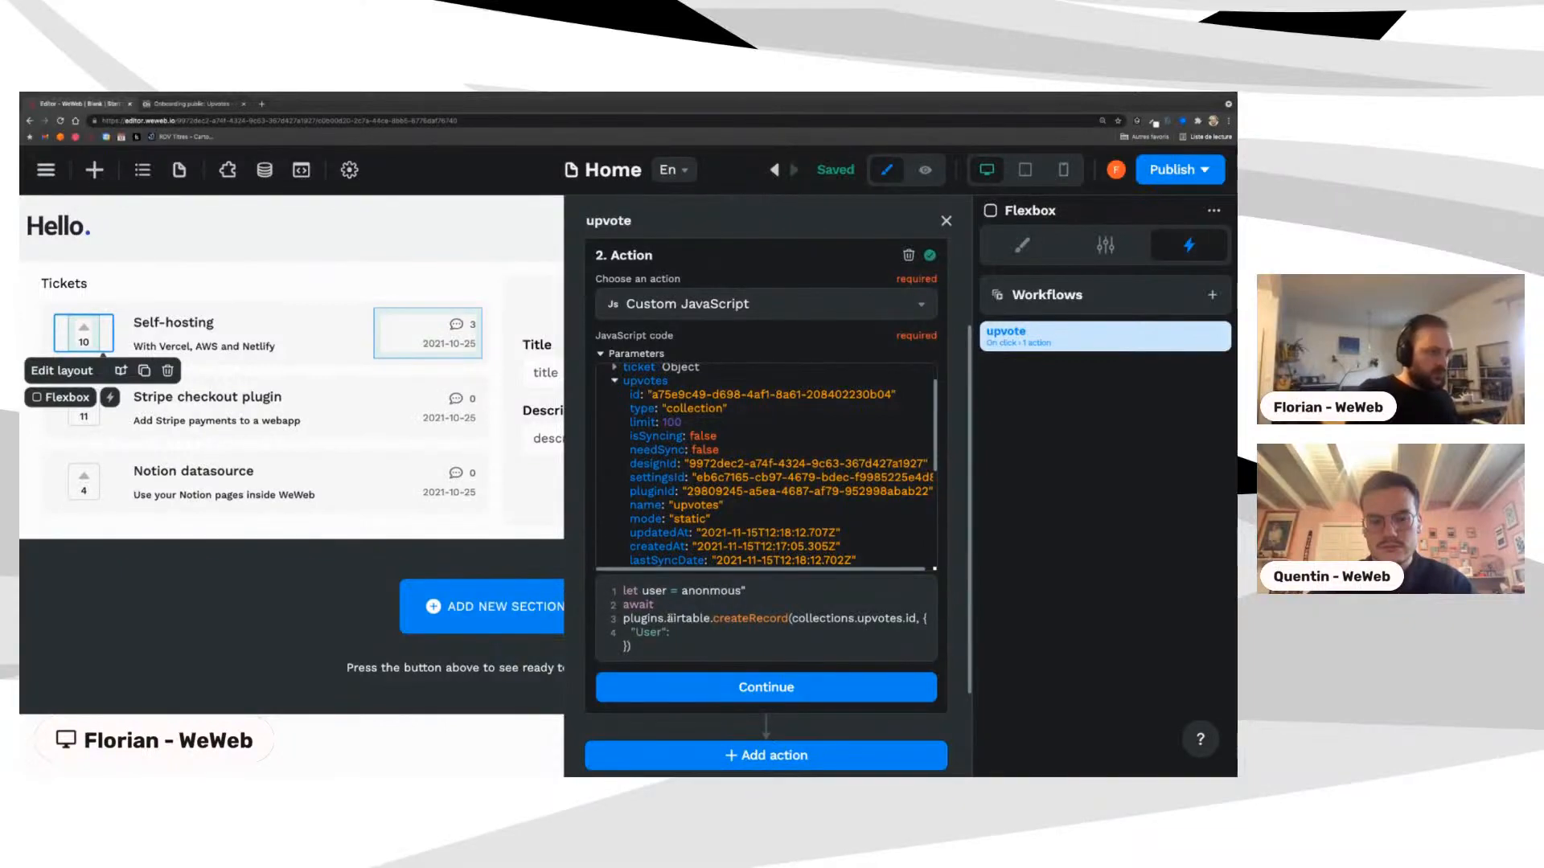
{"action": "type", "text": "ymous"}
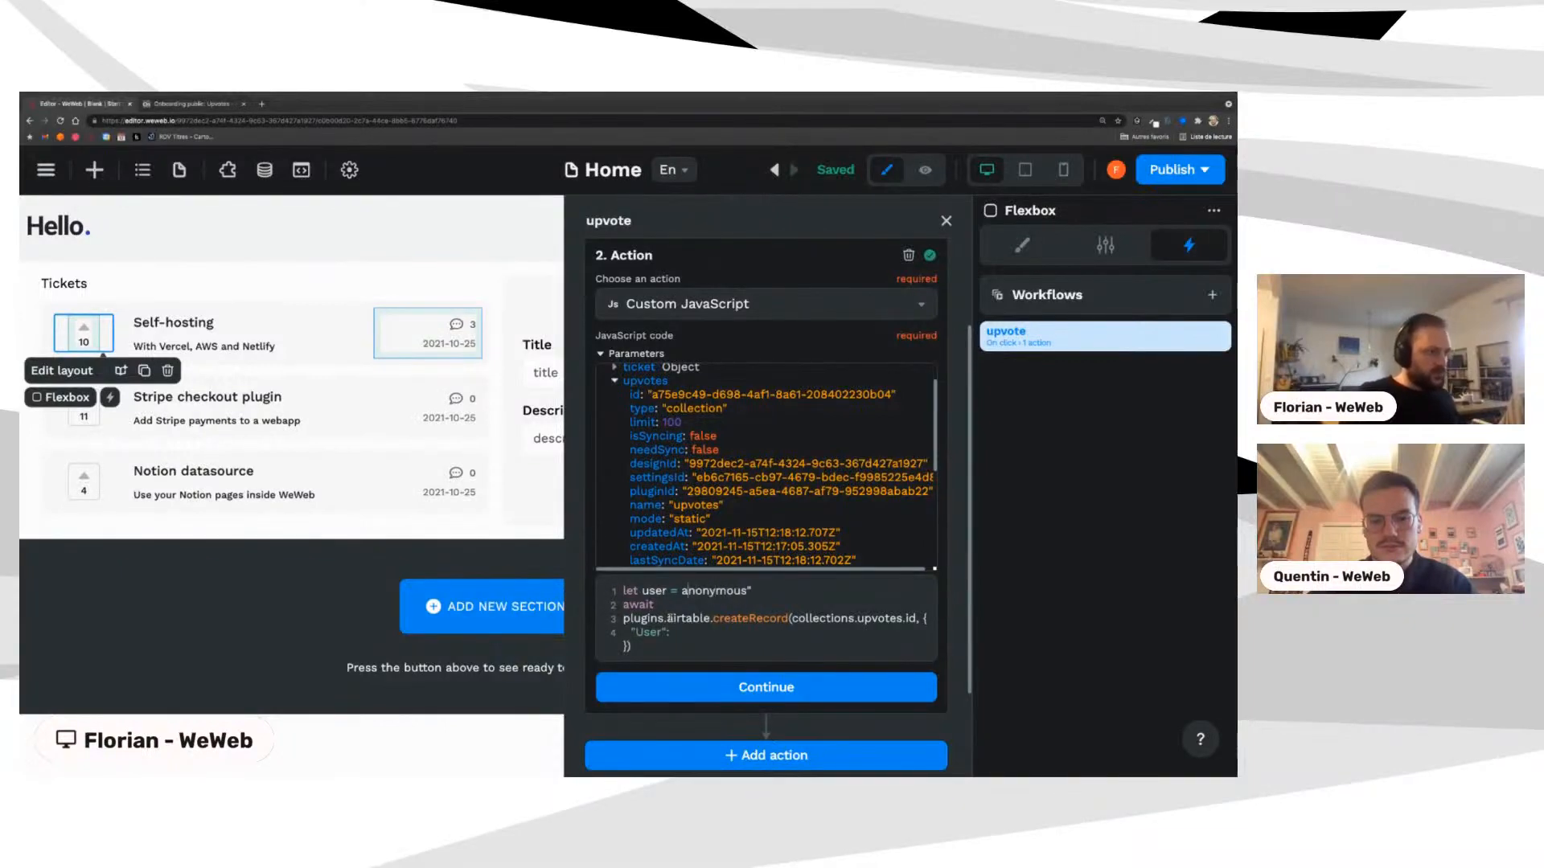
{"action": "type", "text": "\""}
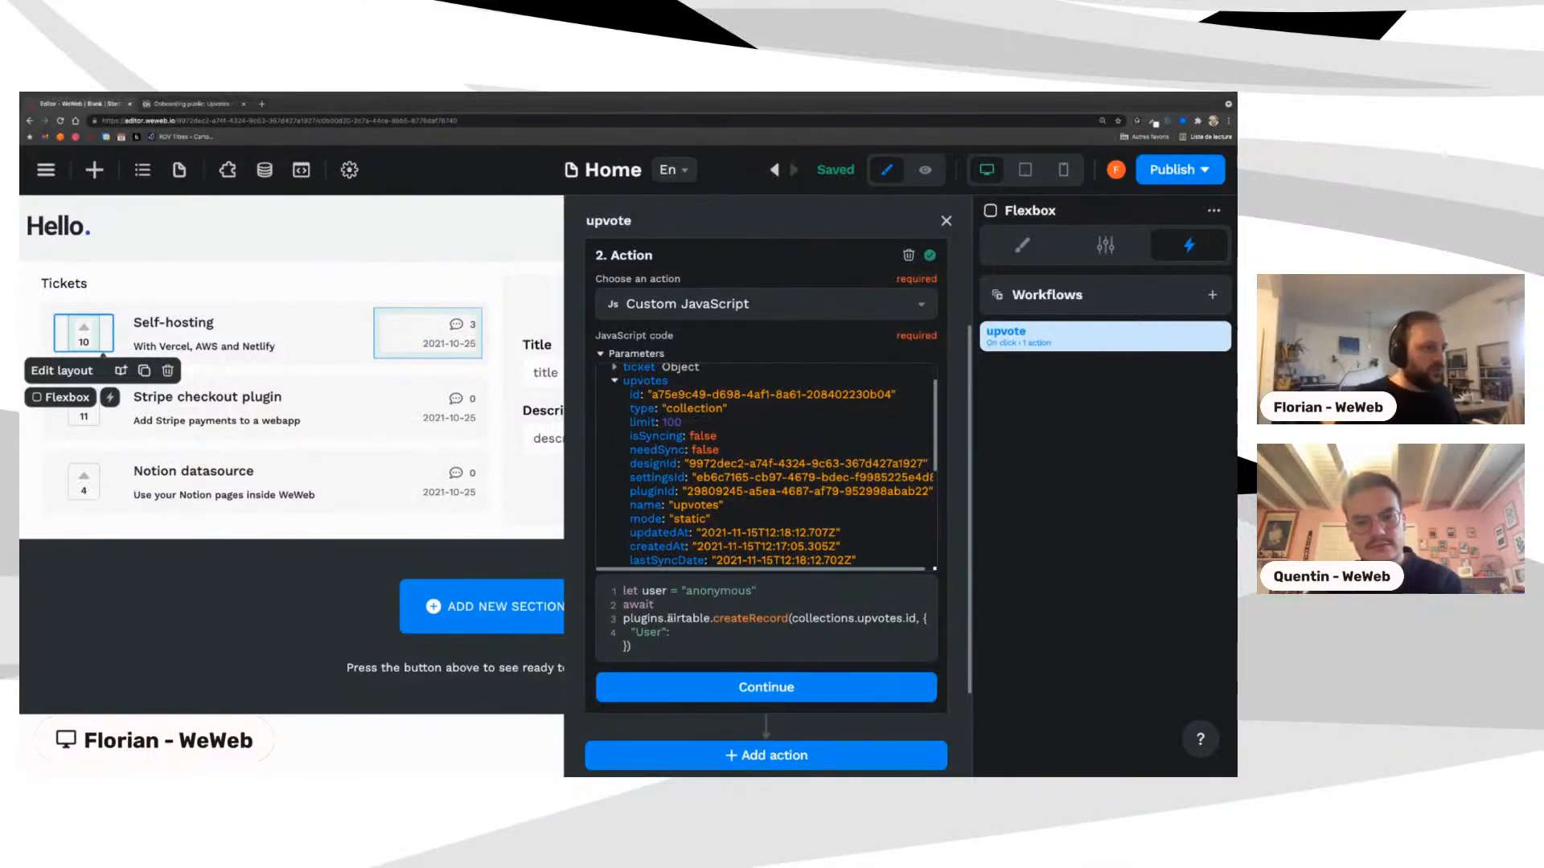
Step: Map "User": user in the record object and begin a "Tickets" field on a new line
{"action": "double_click", "coordinate": [654, 591]}
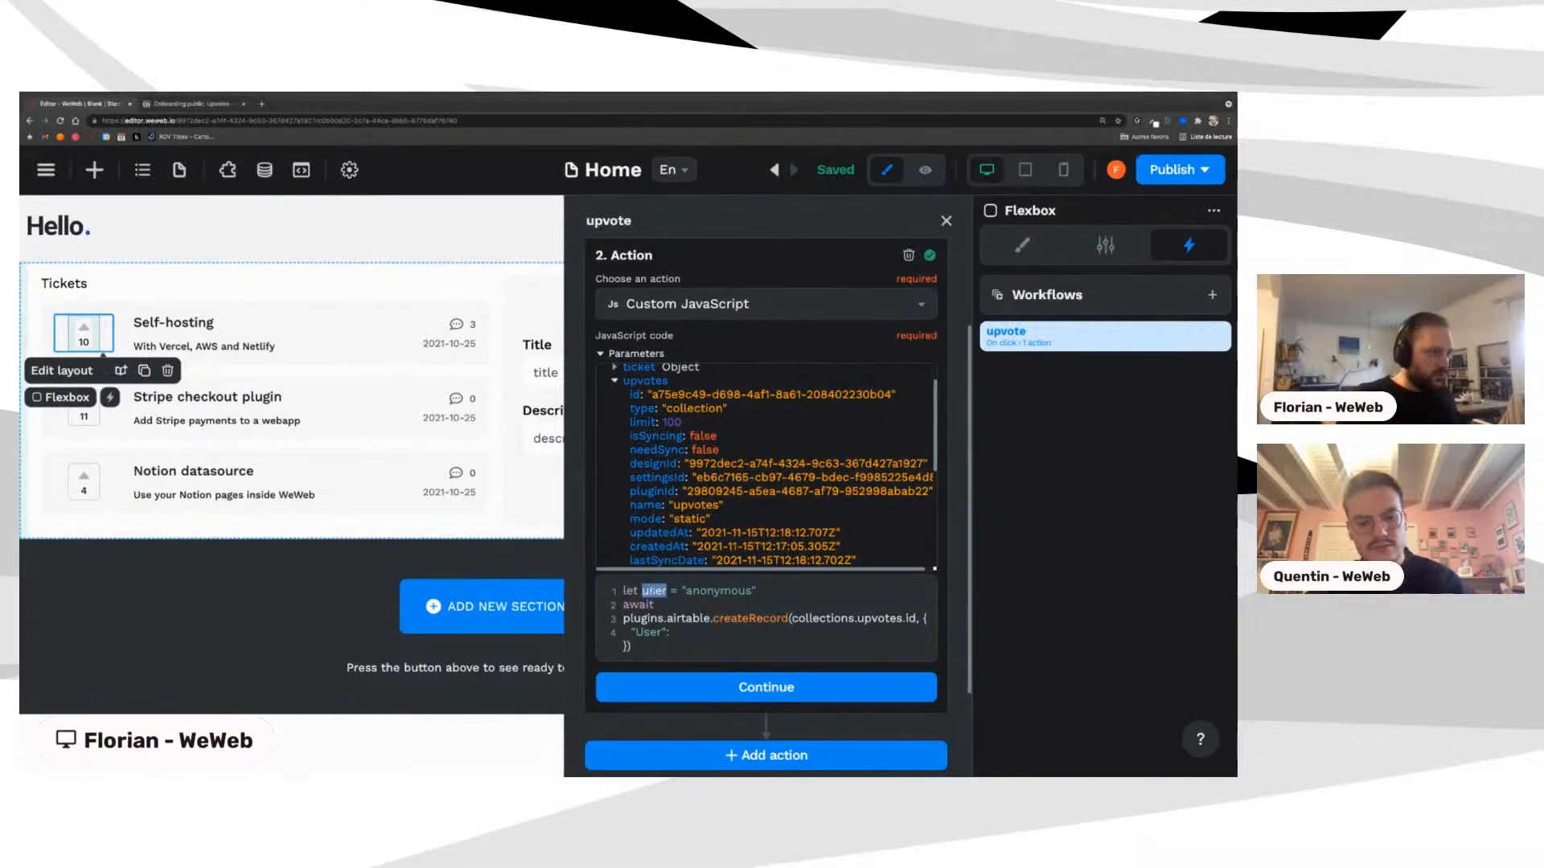
{"action": "scroll", "coordinate": [691, 604], "scroll_direction": "down", "scroll_amount": 1}
{"action": "left_click", "coordinate": [692, 603]}
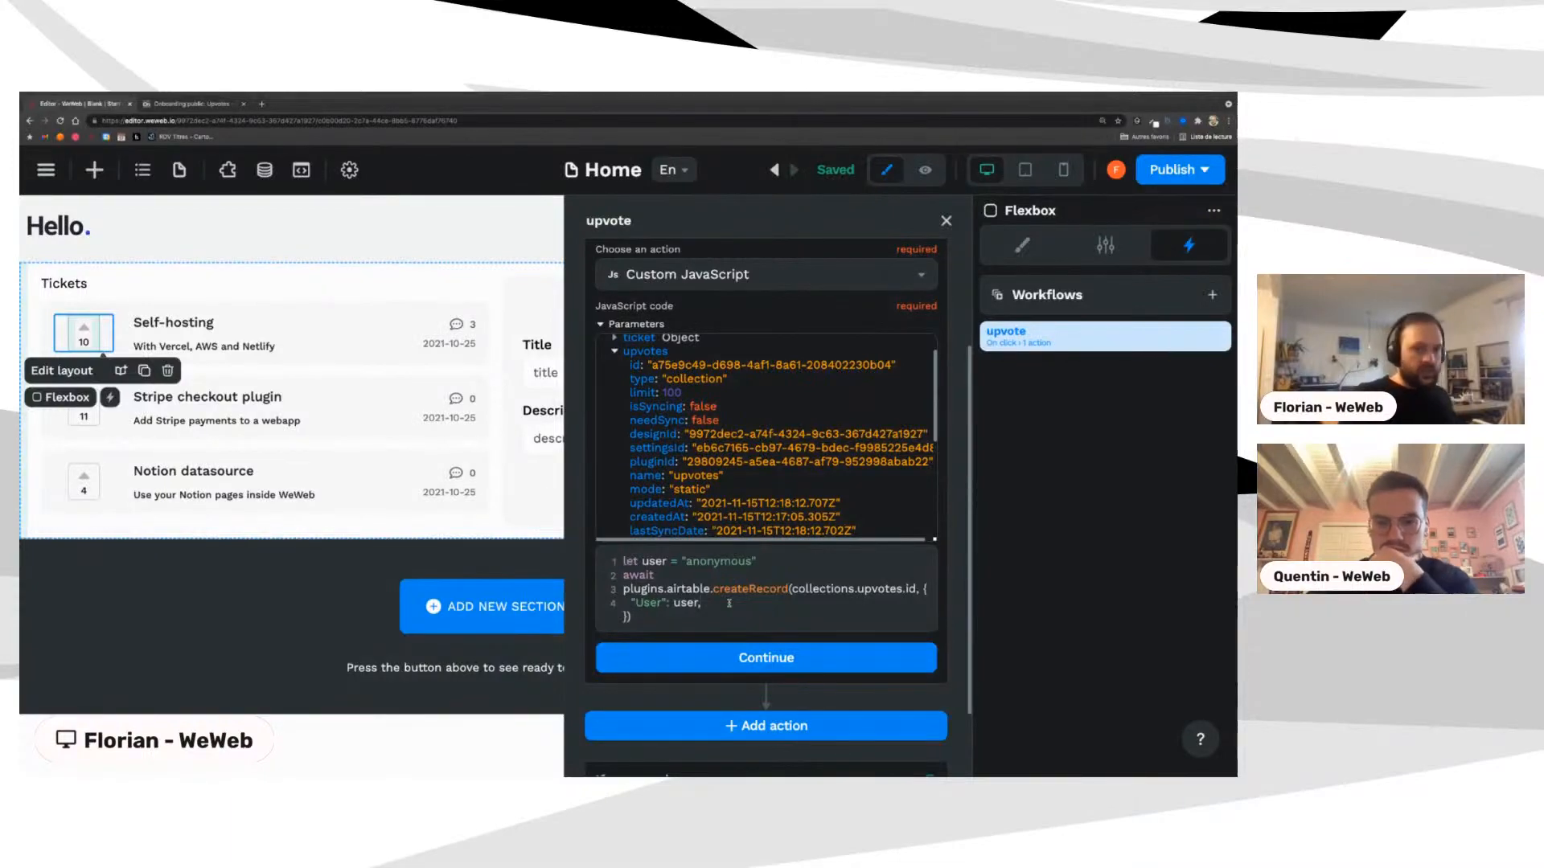
{"action": "key", "text": "Return"}
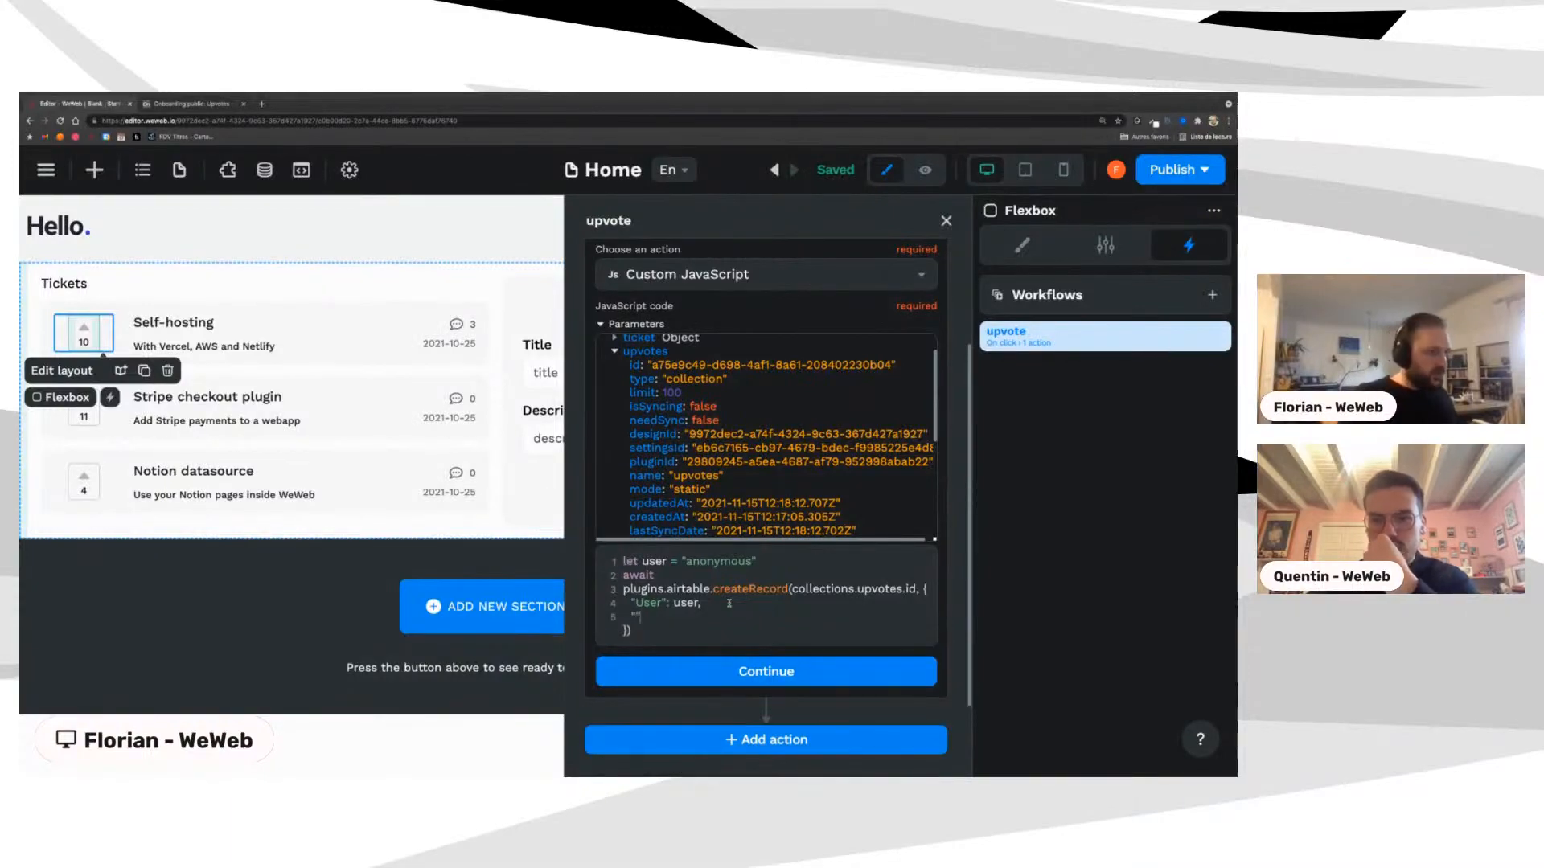
{"action": "type", "text": "\"Tickets"}
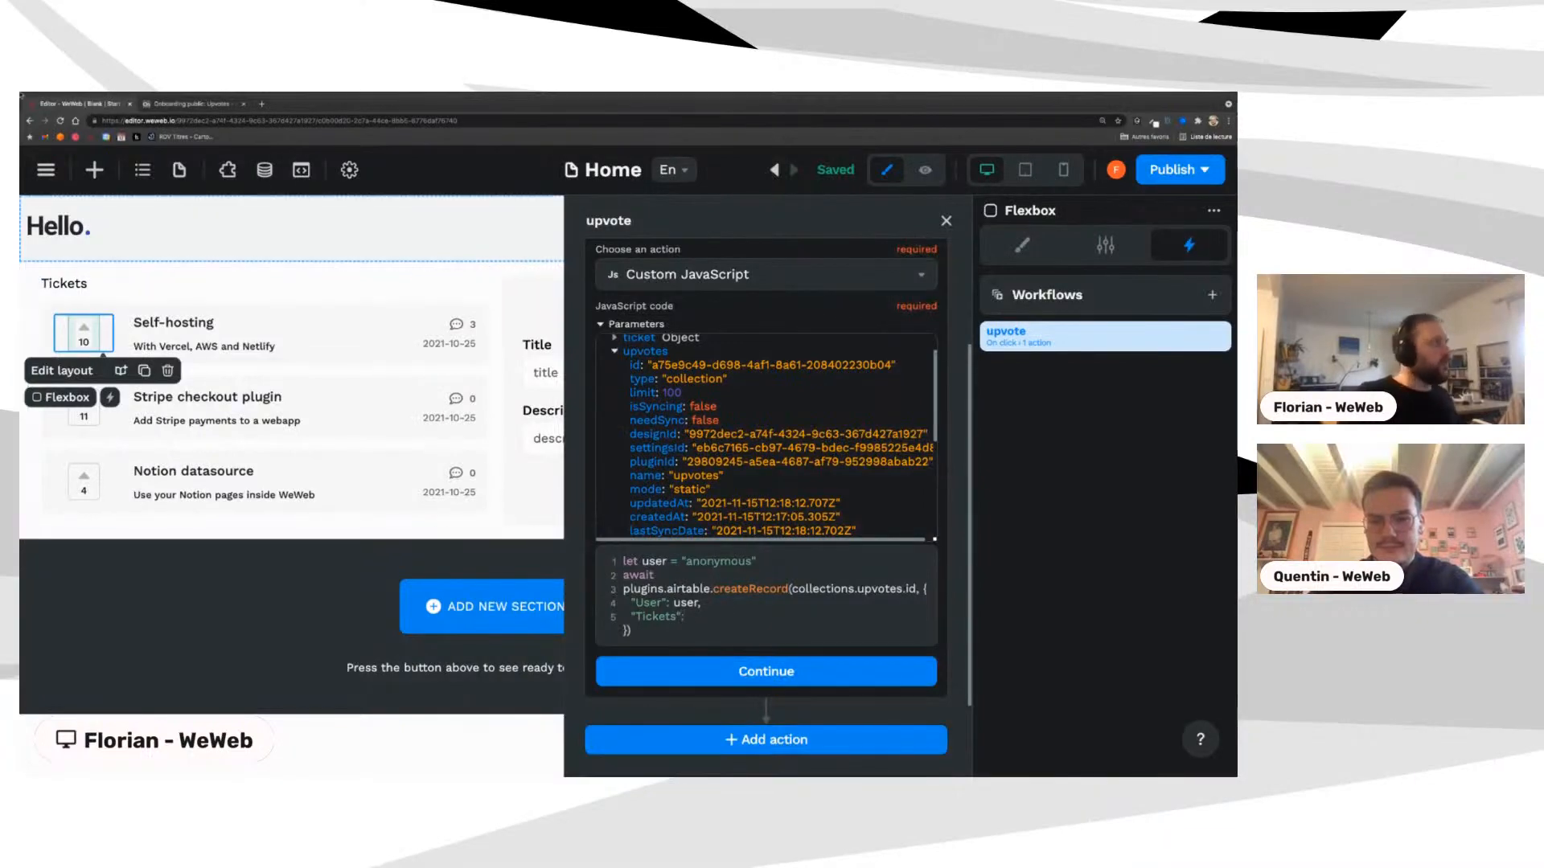
{"action": "left_click", "coordinate": [211, 120]}
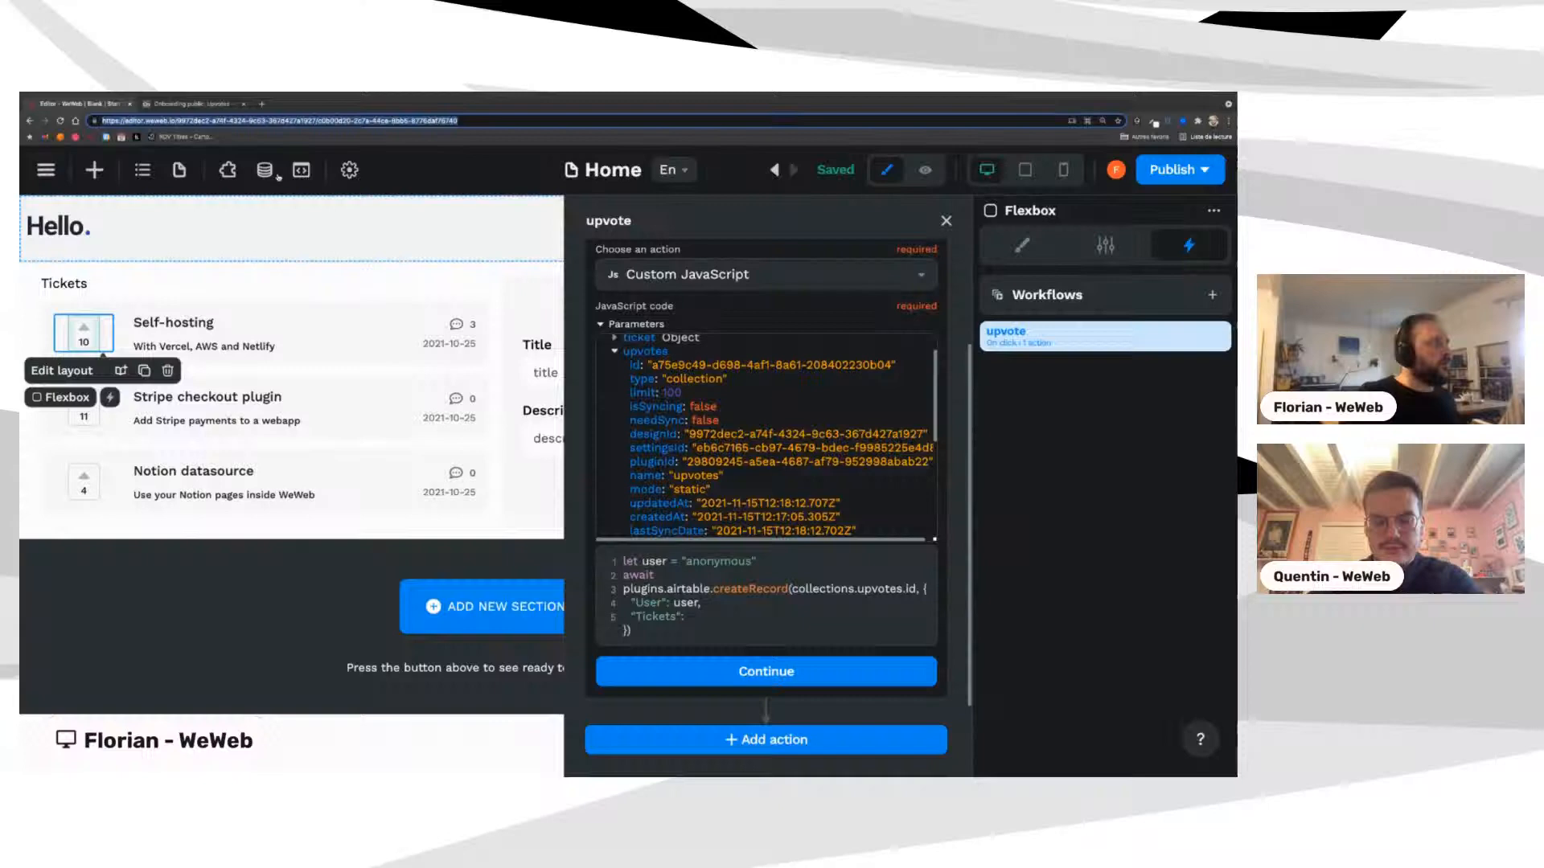
Step: Set "Tickets" to [collections.tickets.data[context.layout.repeatIndex].id] after checking Airtable's field names
{"action": "left_click", "coordinate": [193, 103]}
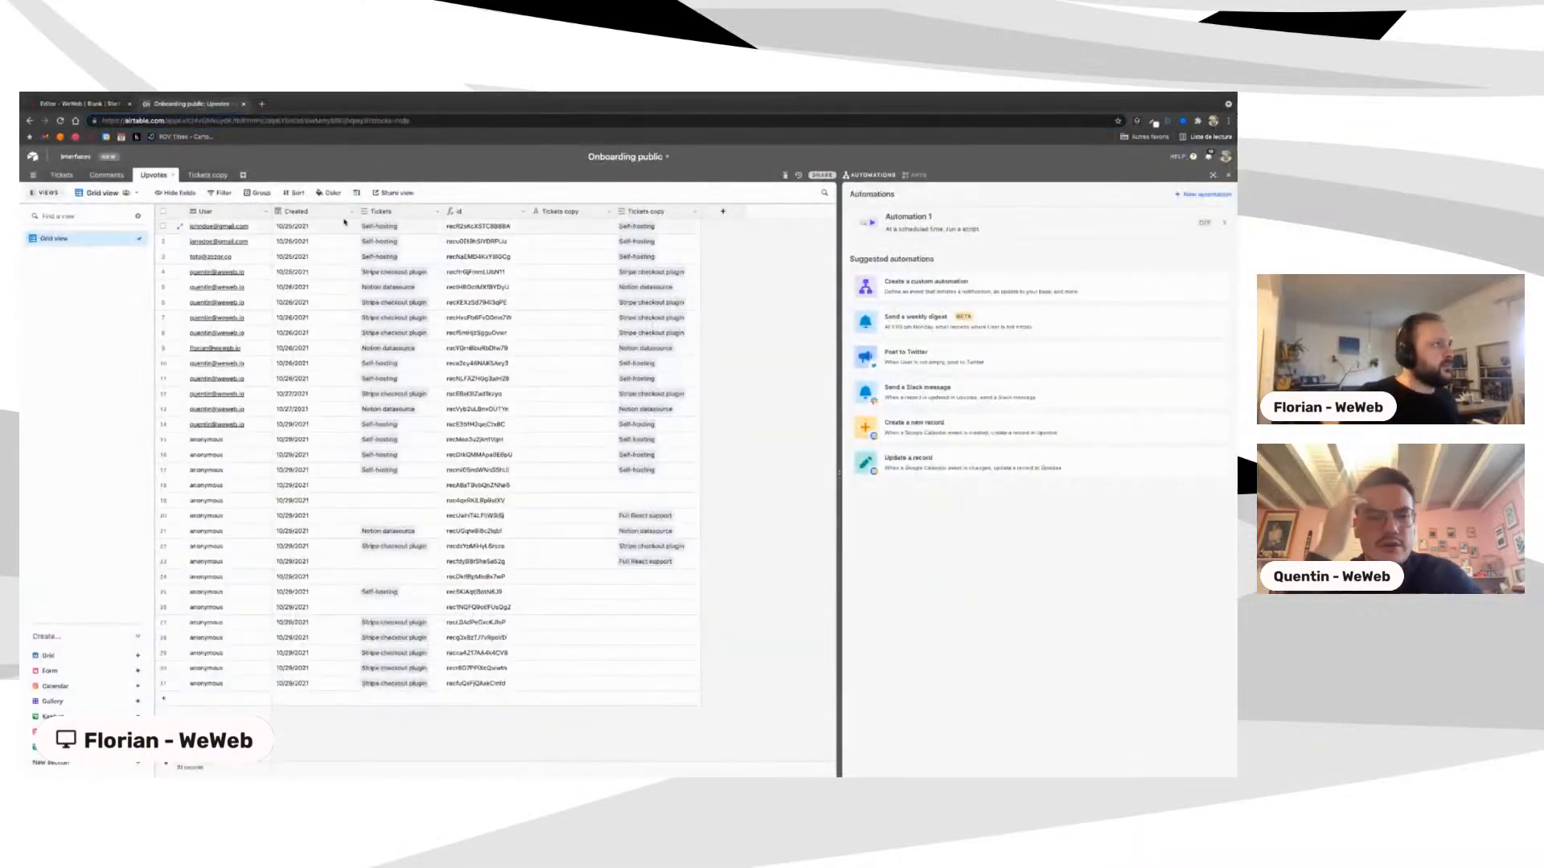
{"action": "left_click", "coordinate": [83, 105]}
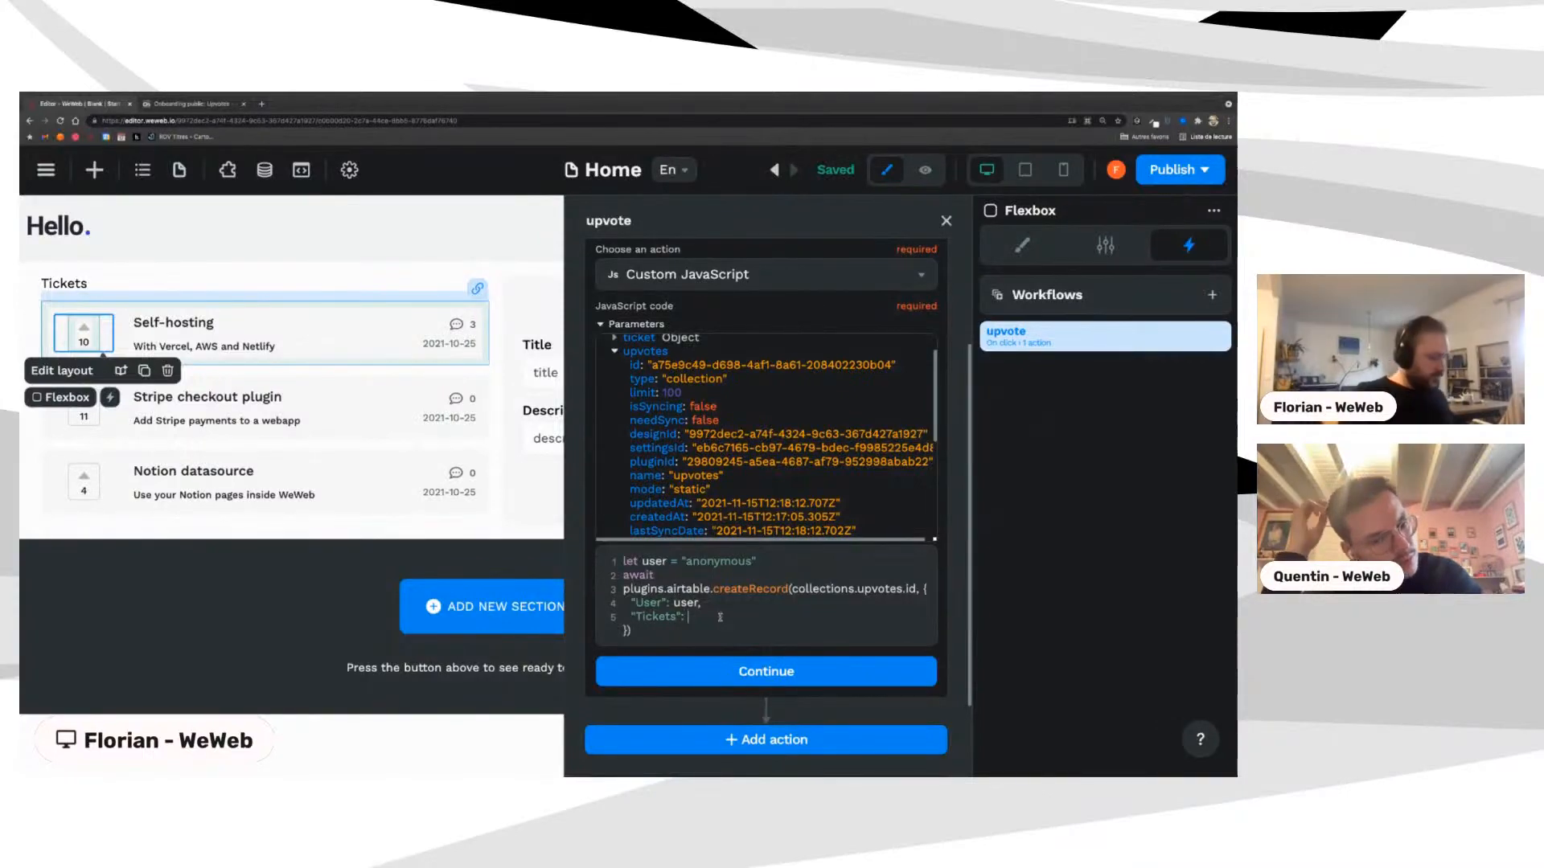
{"action": "type", "text": "["}
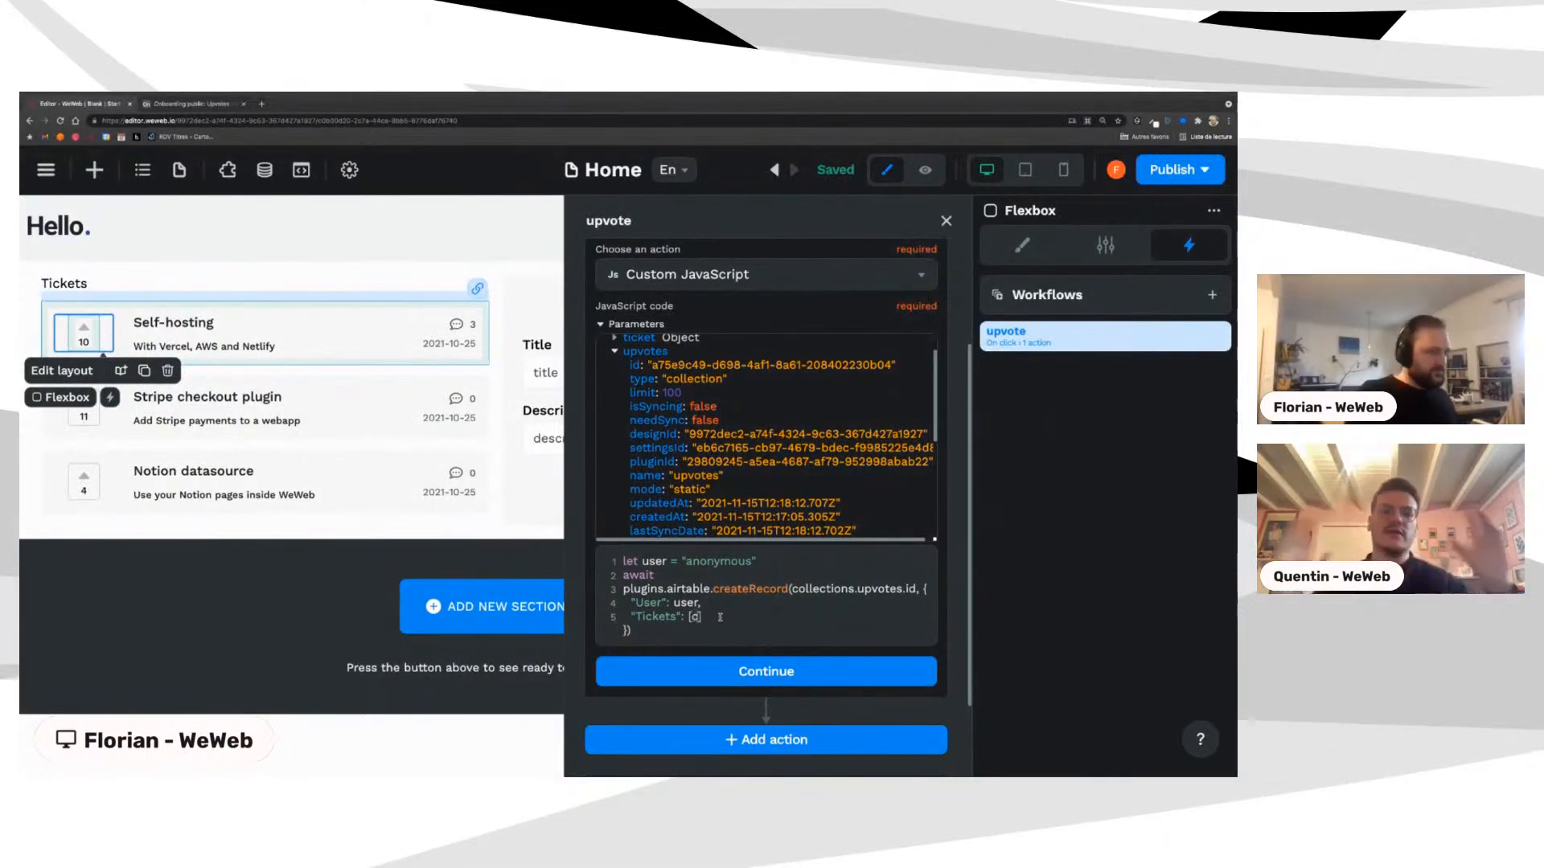
{"action": "type", "text": "collection"}
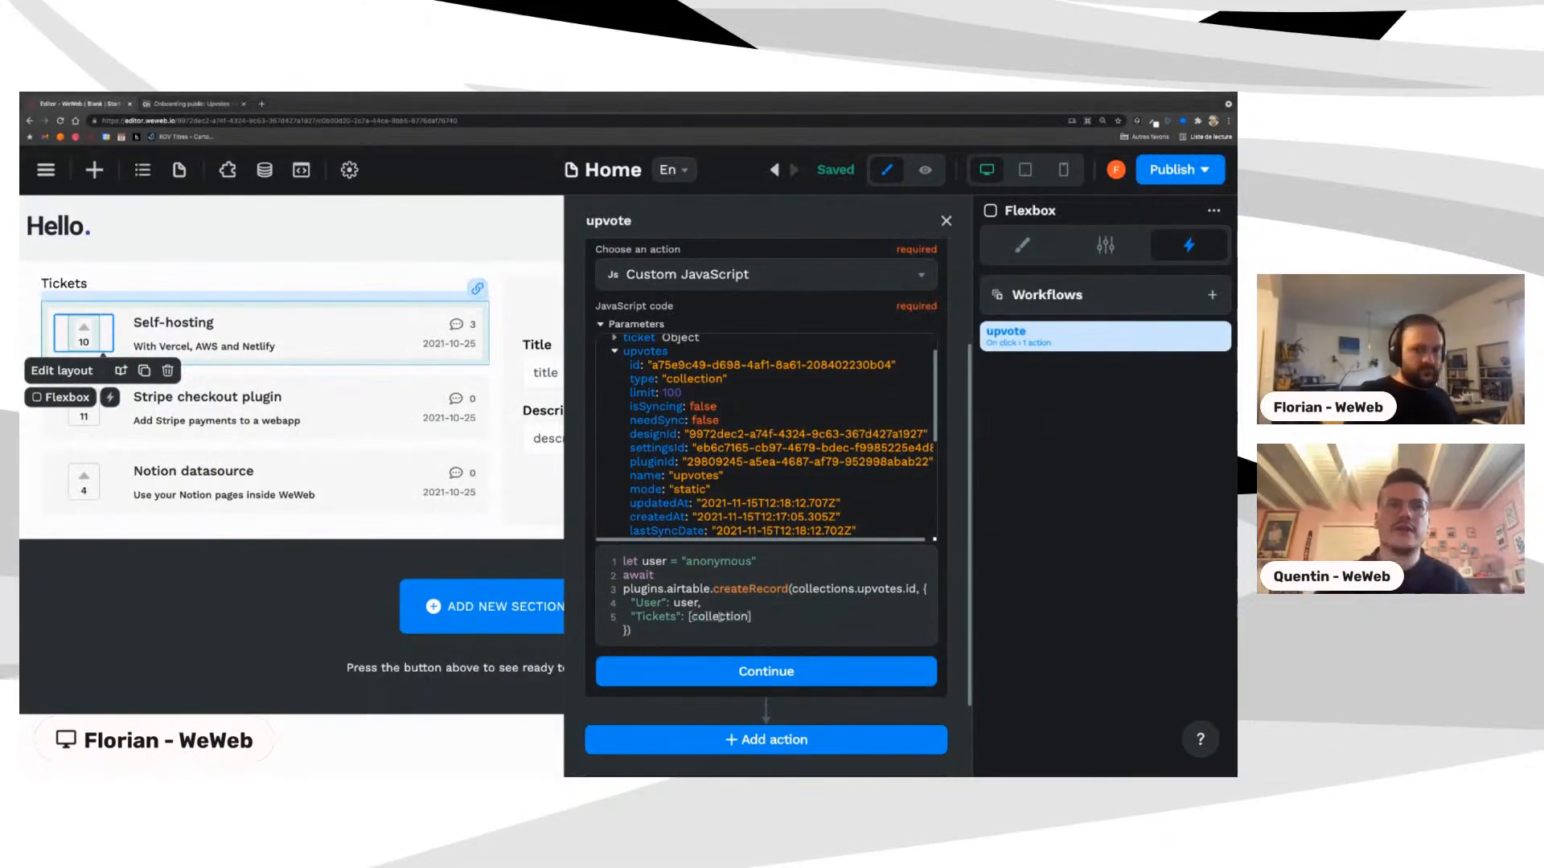
{"action": "type", "text": "s.ticke"}
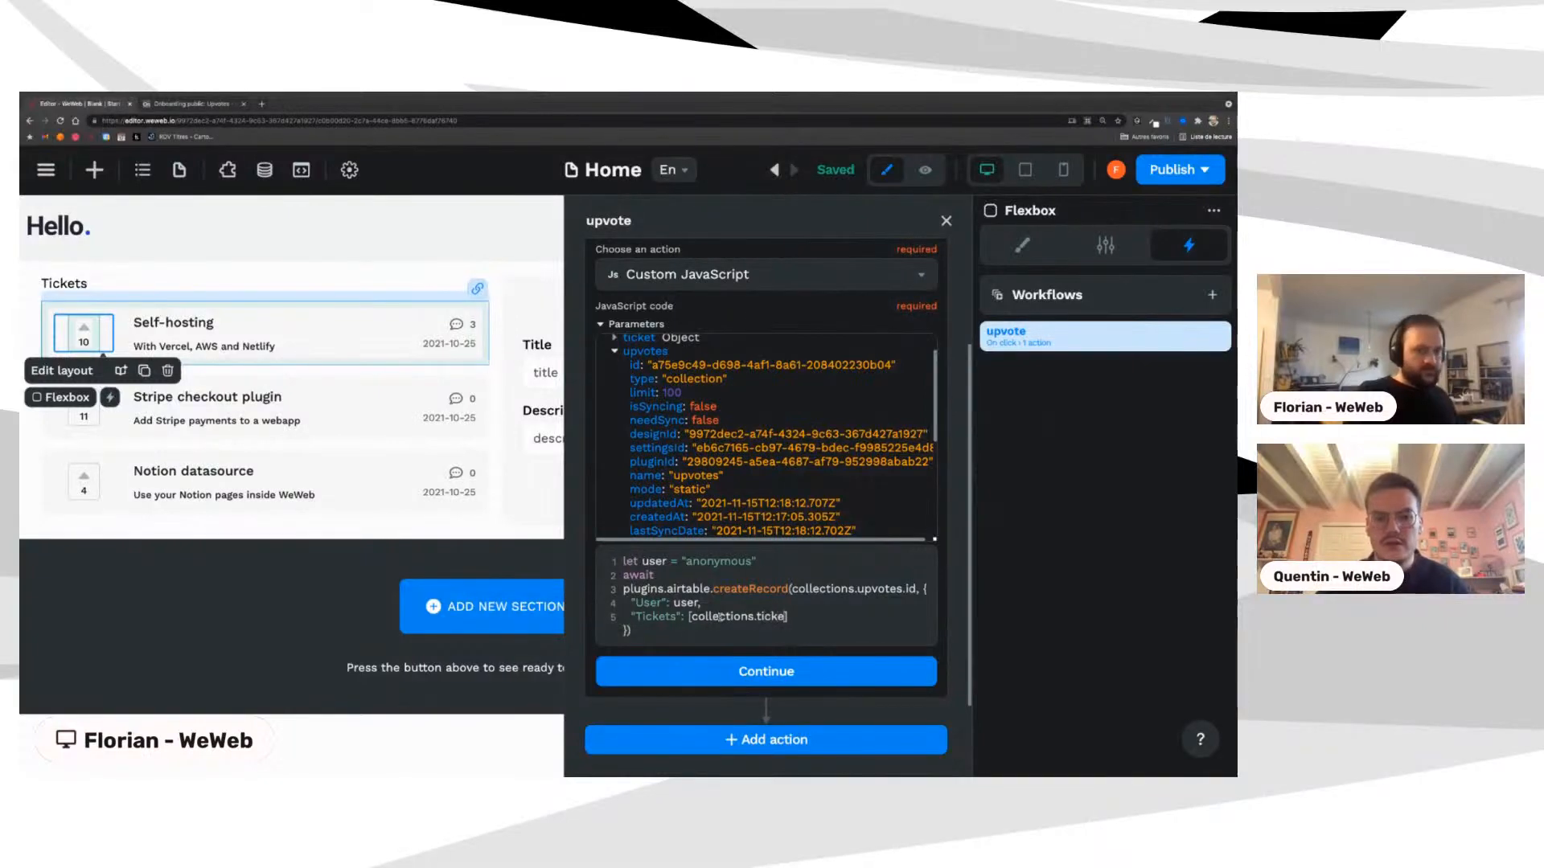
{"action": "type", "text": "ts.data"}
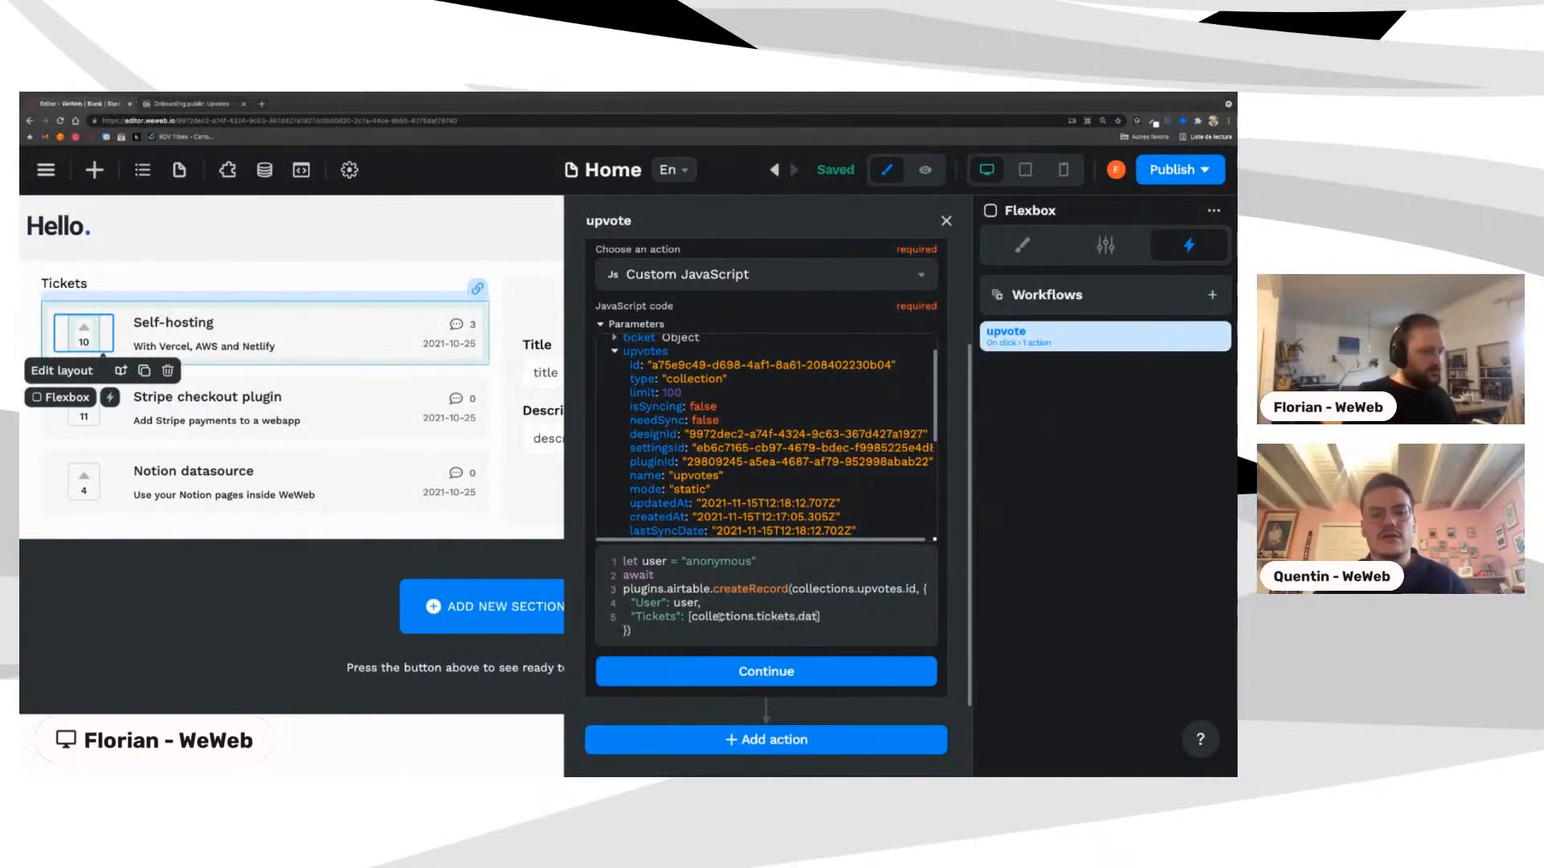
{"action": "type", "text": "["}
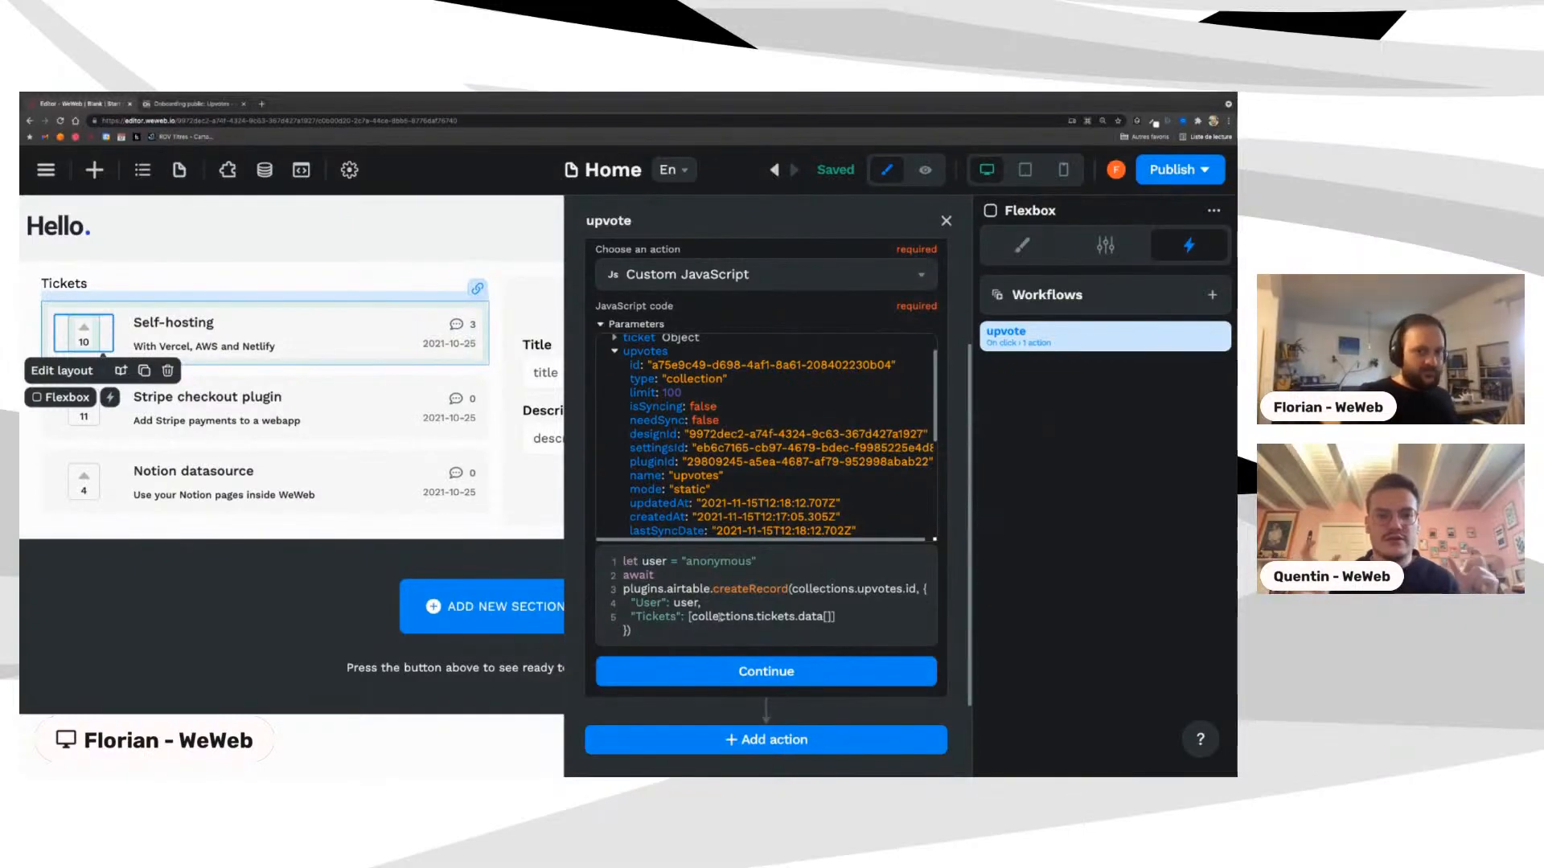
{"action": "type", "text": "context"}
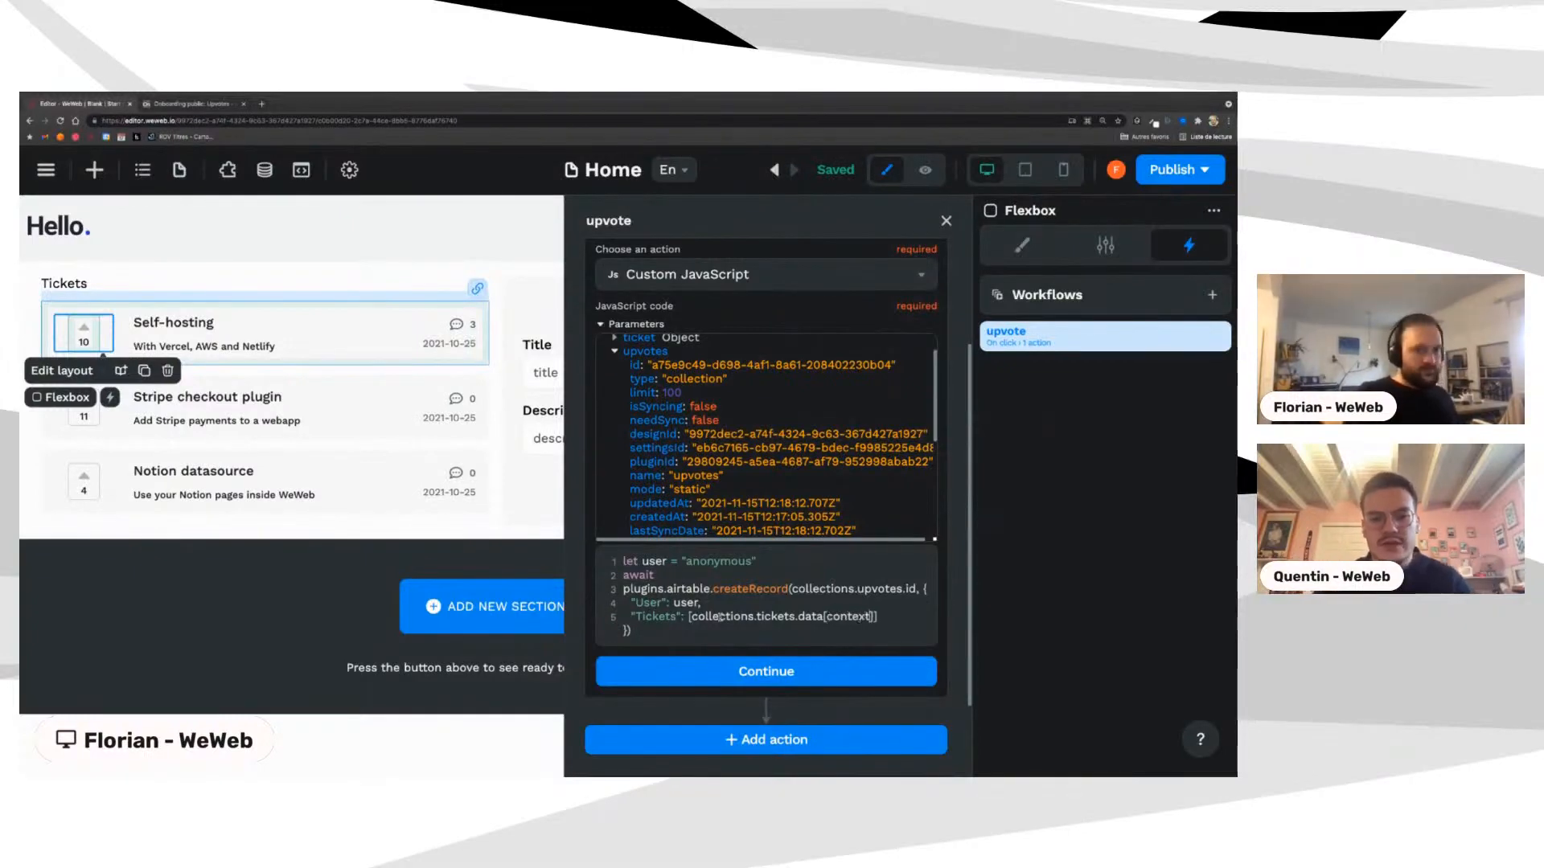
{"action": "type", "text": ".la"}
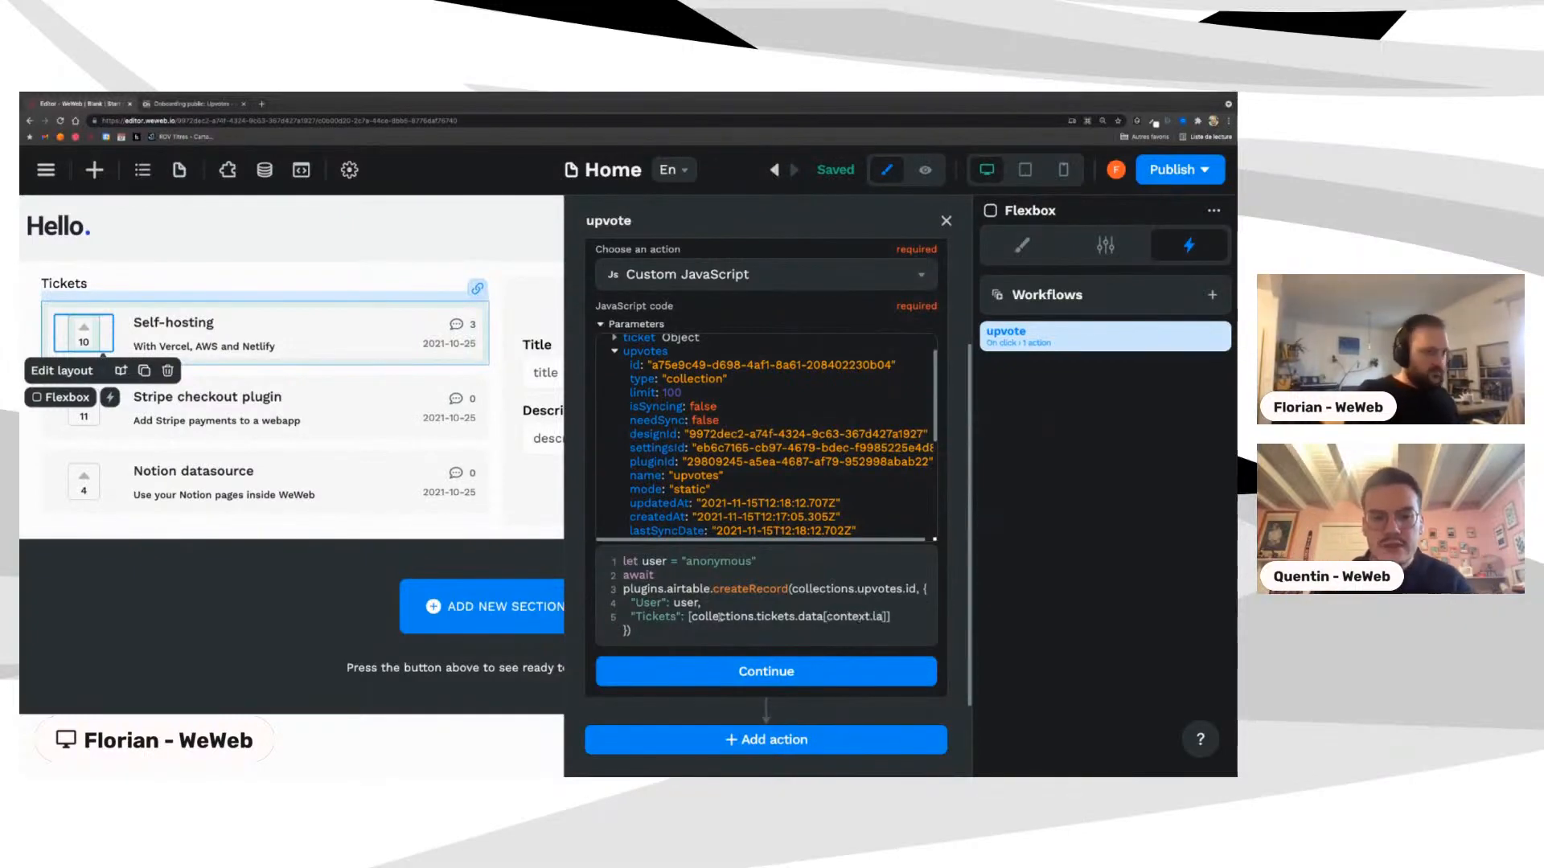
{"action": "type", "text": "you"}
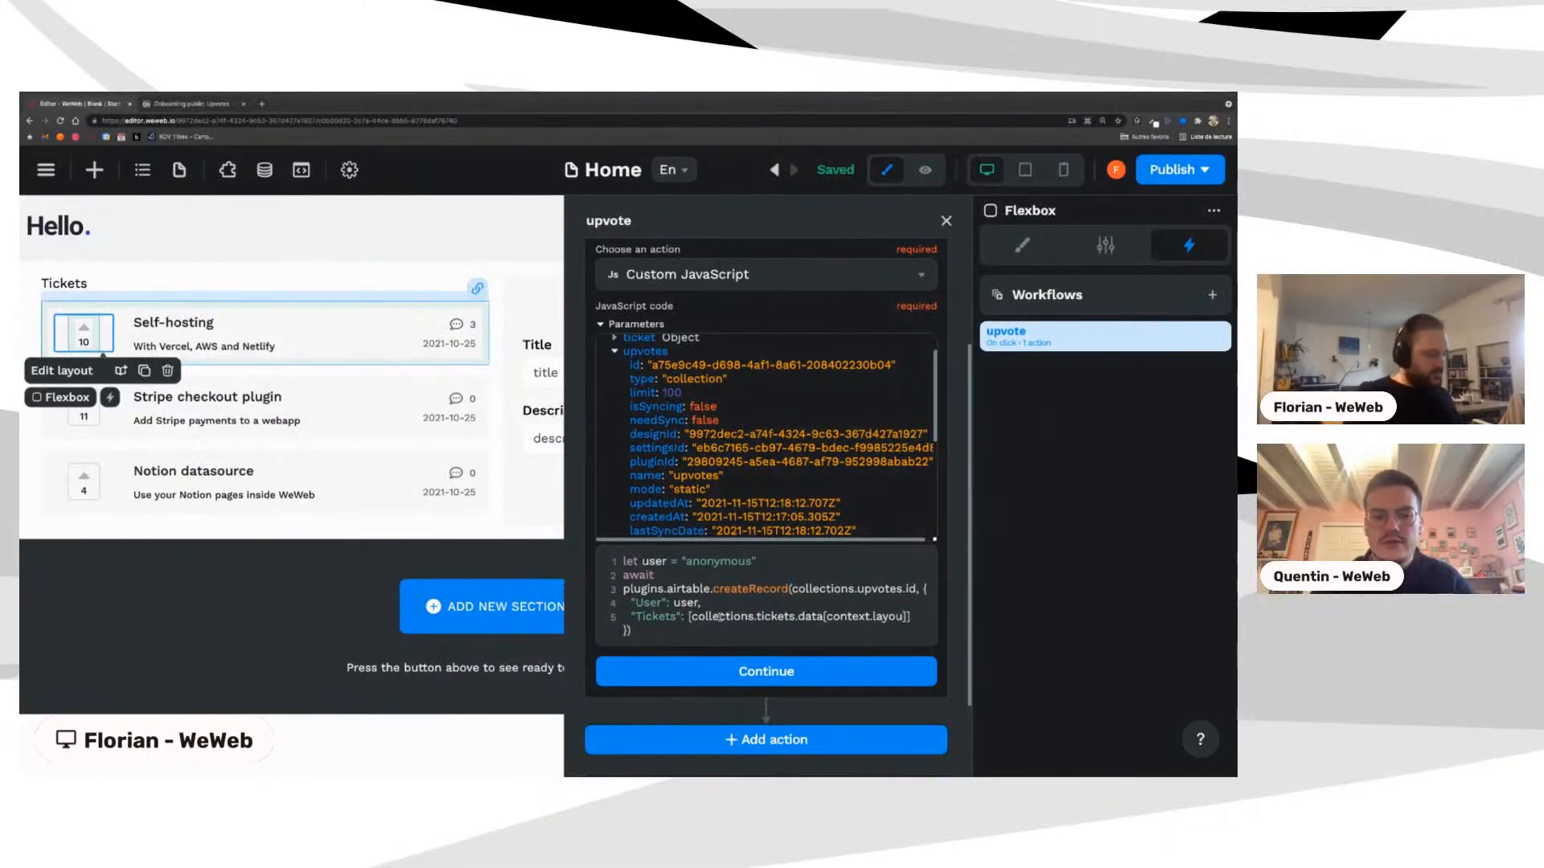
{"action": "type", "text": "t.repea"}
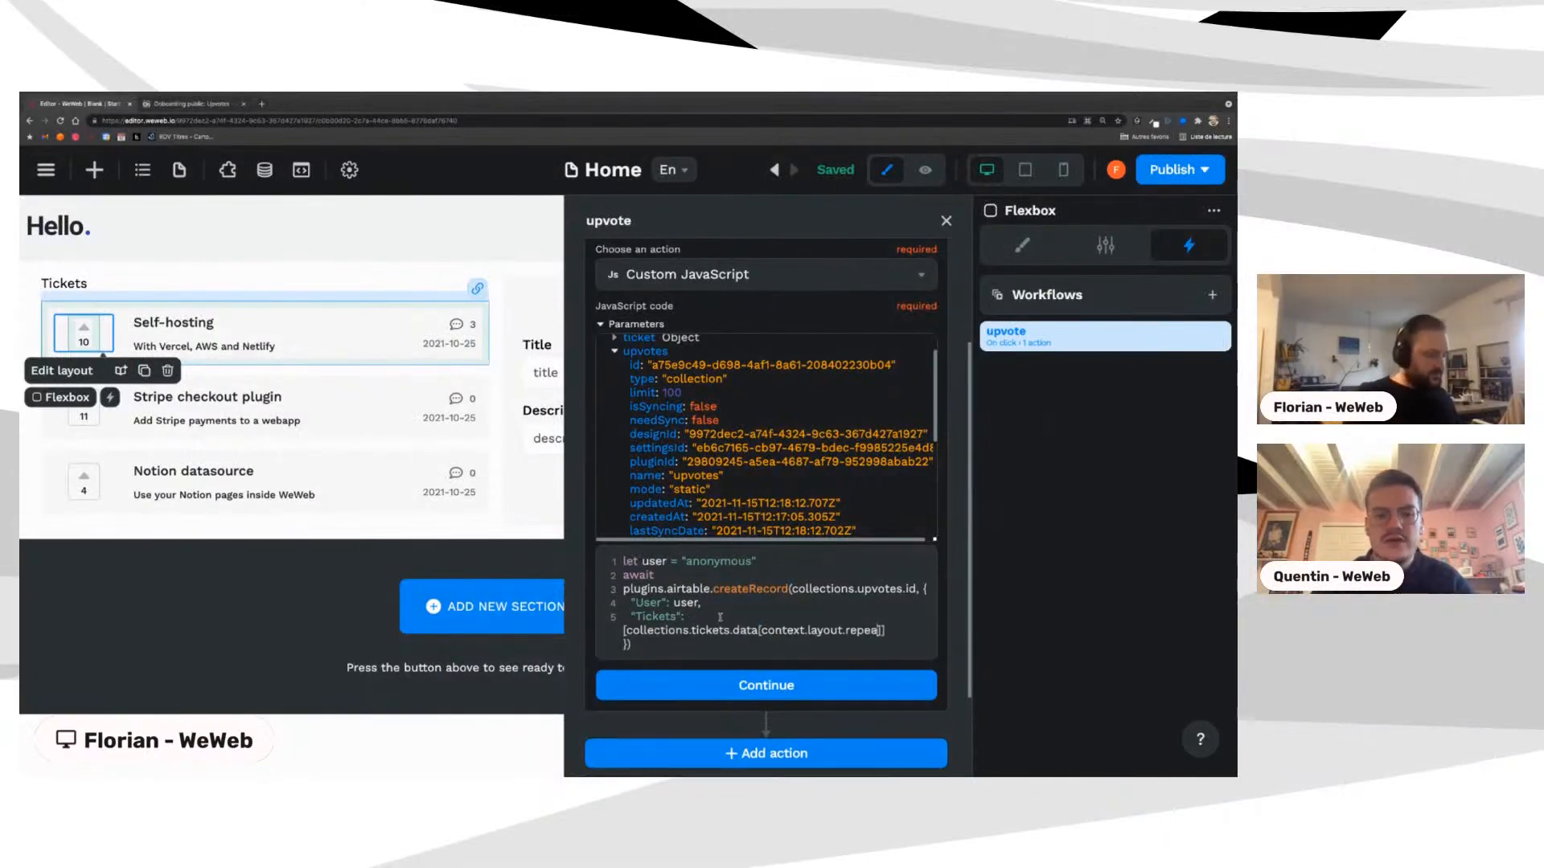
{"action": "type", "text": "tIndex"}
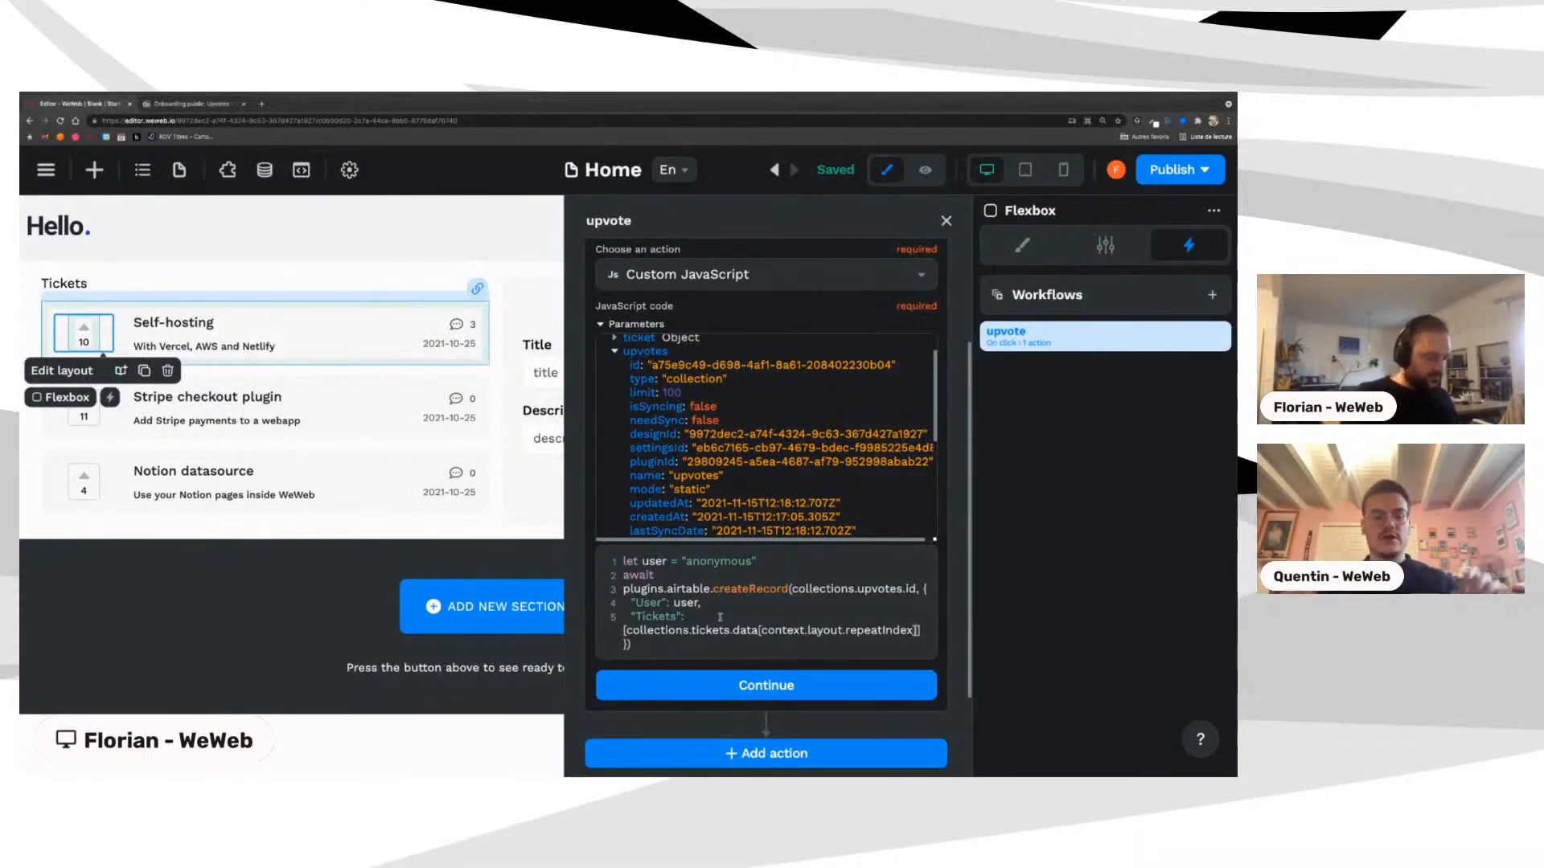
{"action": "key", "text": "Right"}
{"action": "type", "text": ".id"}
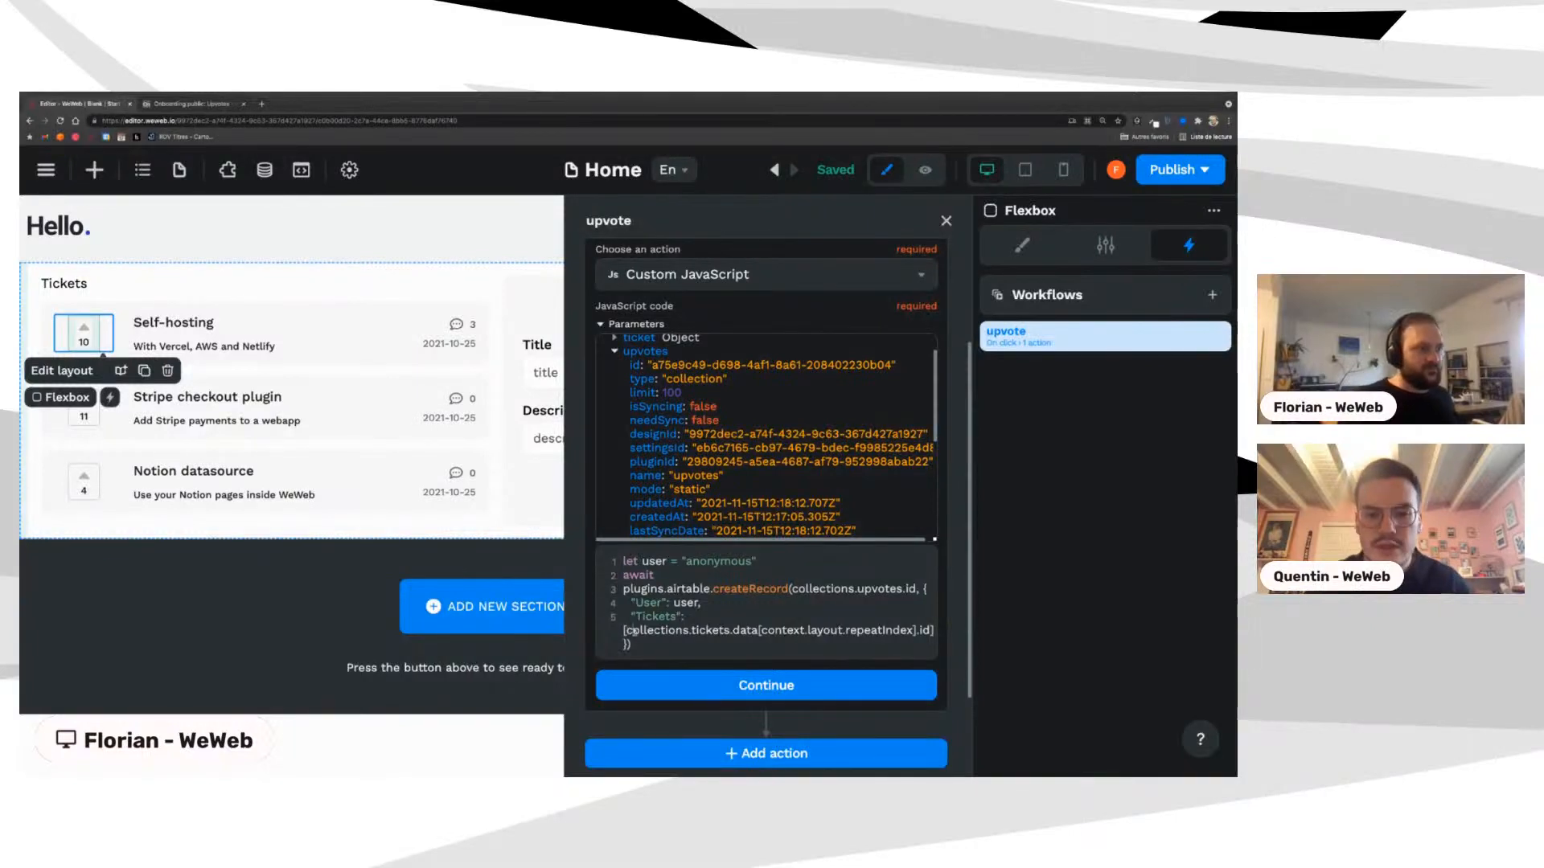
Step: Highlight the Tickets lookup expression in the code to explain it
{"action": "left_click_drag", "start_coordinate": [626, 631], "coordinate": [923, 631]}
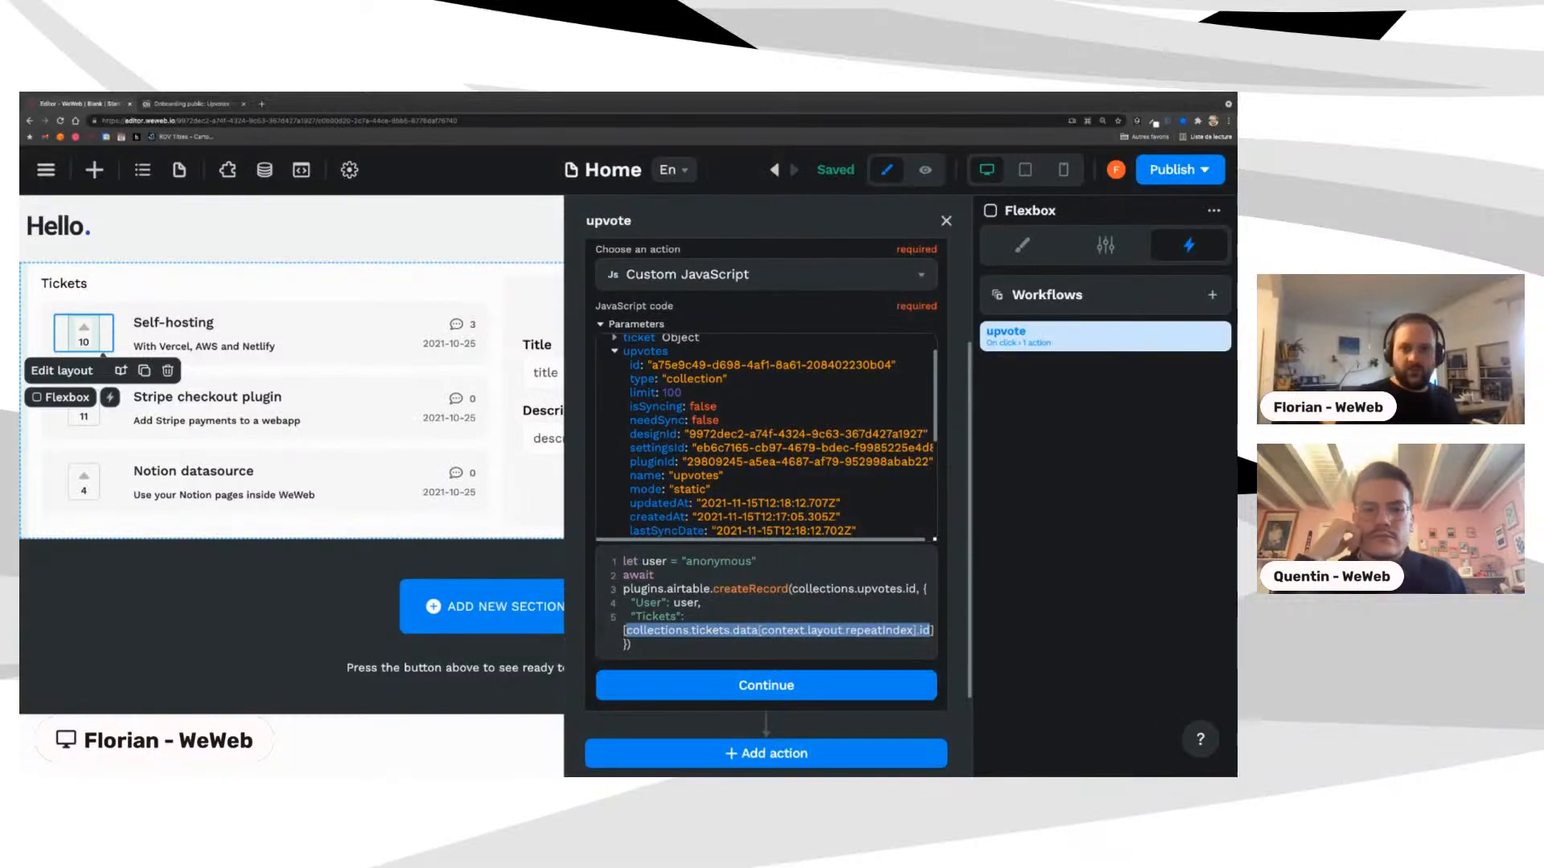
{"action": "key", "text": "super+Tab"}
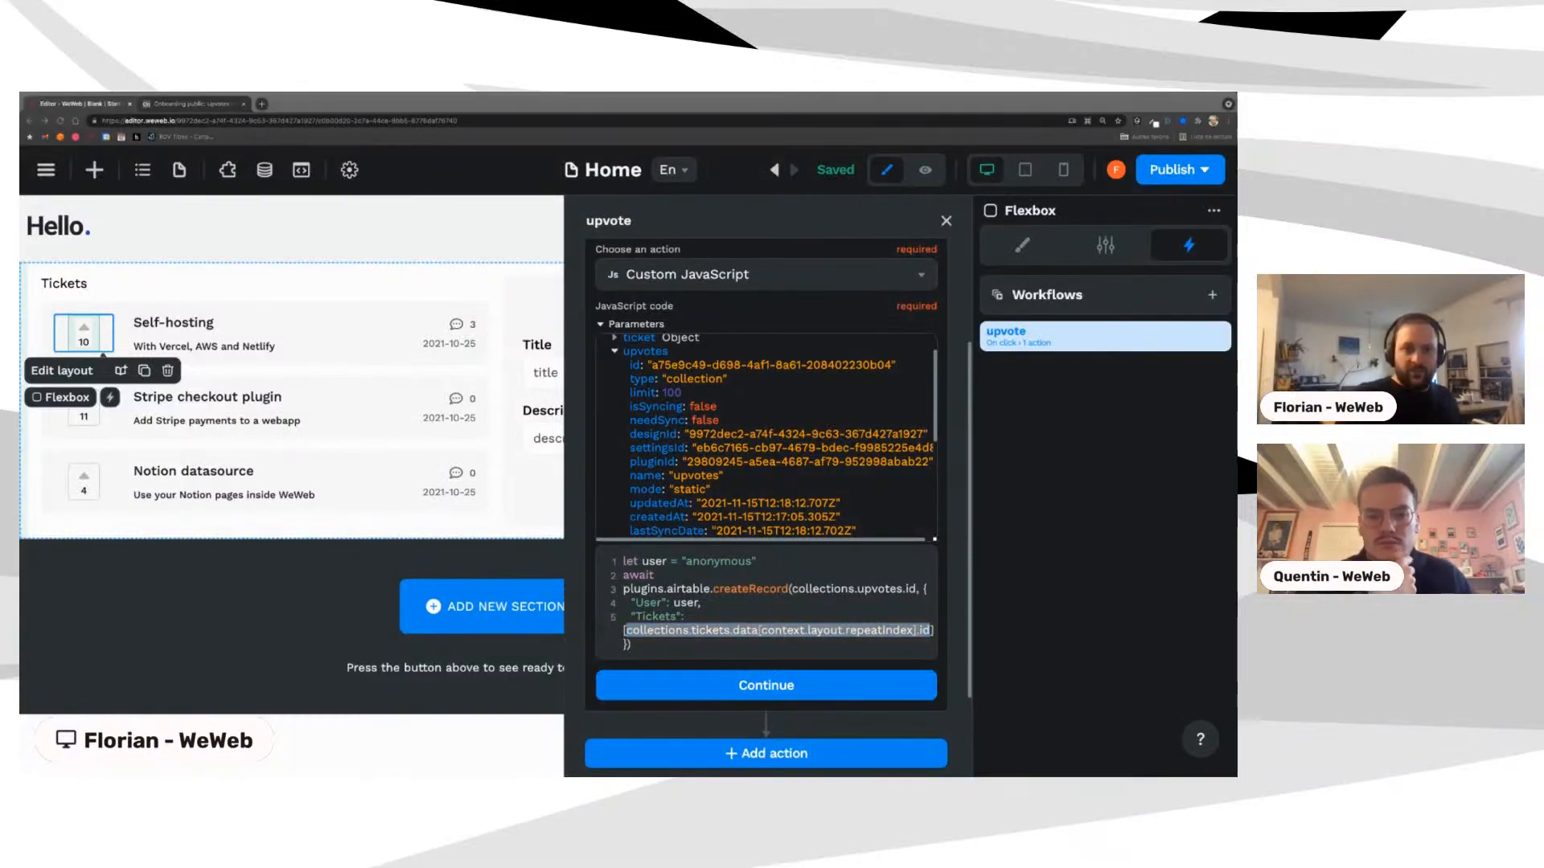
{"action": "key", "text": "super+Tab"}
{"action": "double_click", "coordinate": [637, 631]}
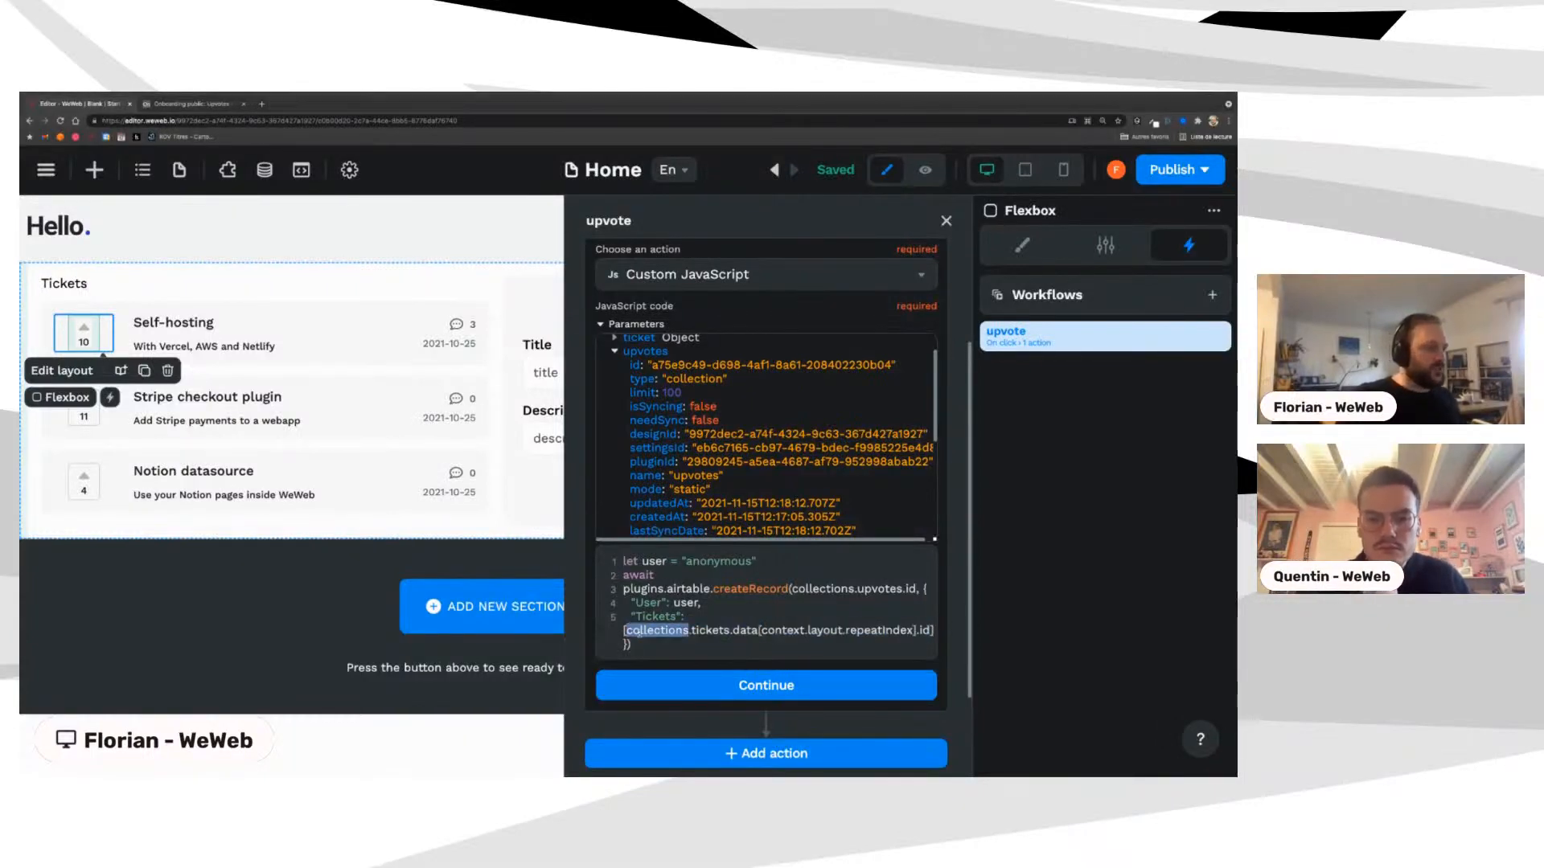
{"action": "left_click_drag", "start_coordinate": [637, 631], "coordinate": [924, 632]}
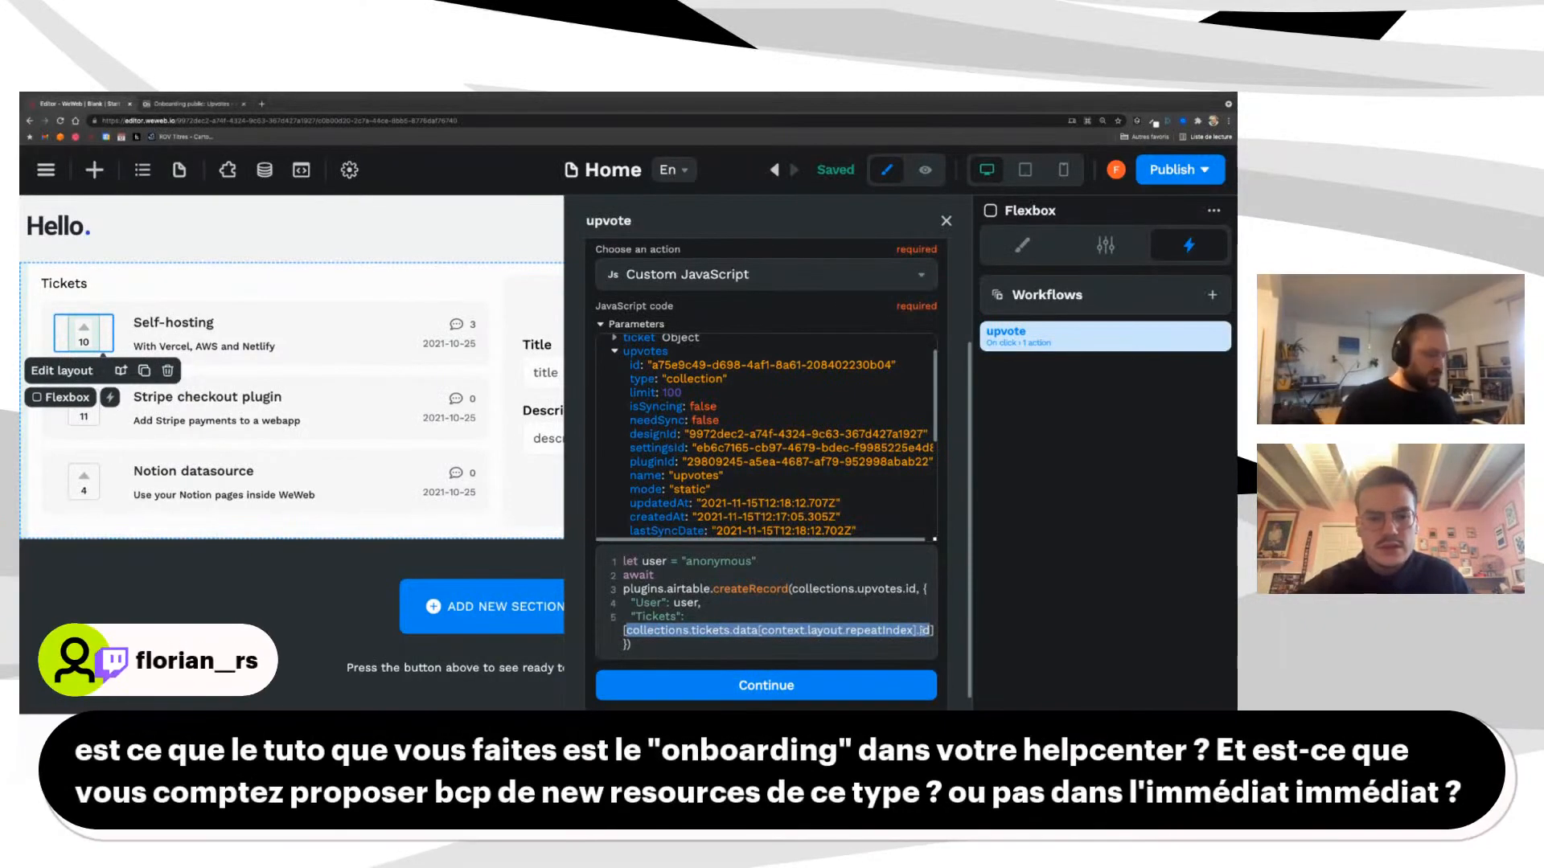
Step: Review the ticket lookup expression, then save the JavaScript action and close its editor
{"action": "left_click", "coordinate": [792, 630]}
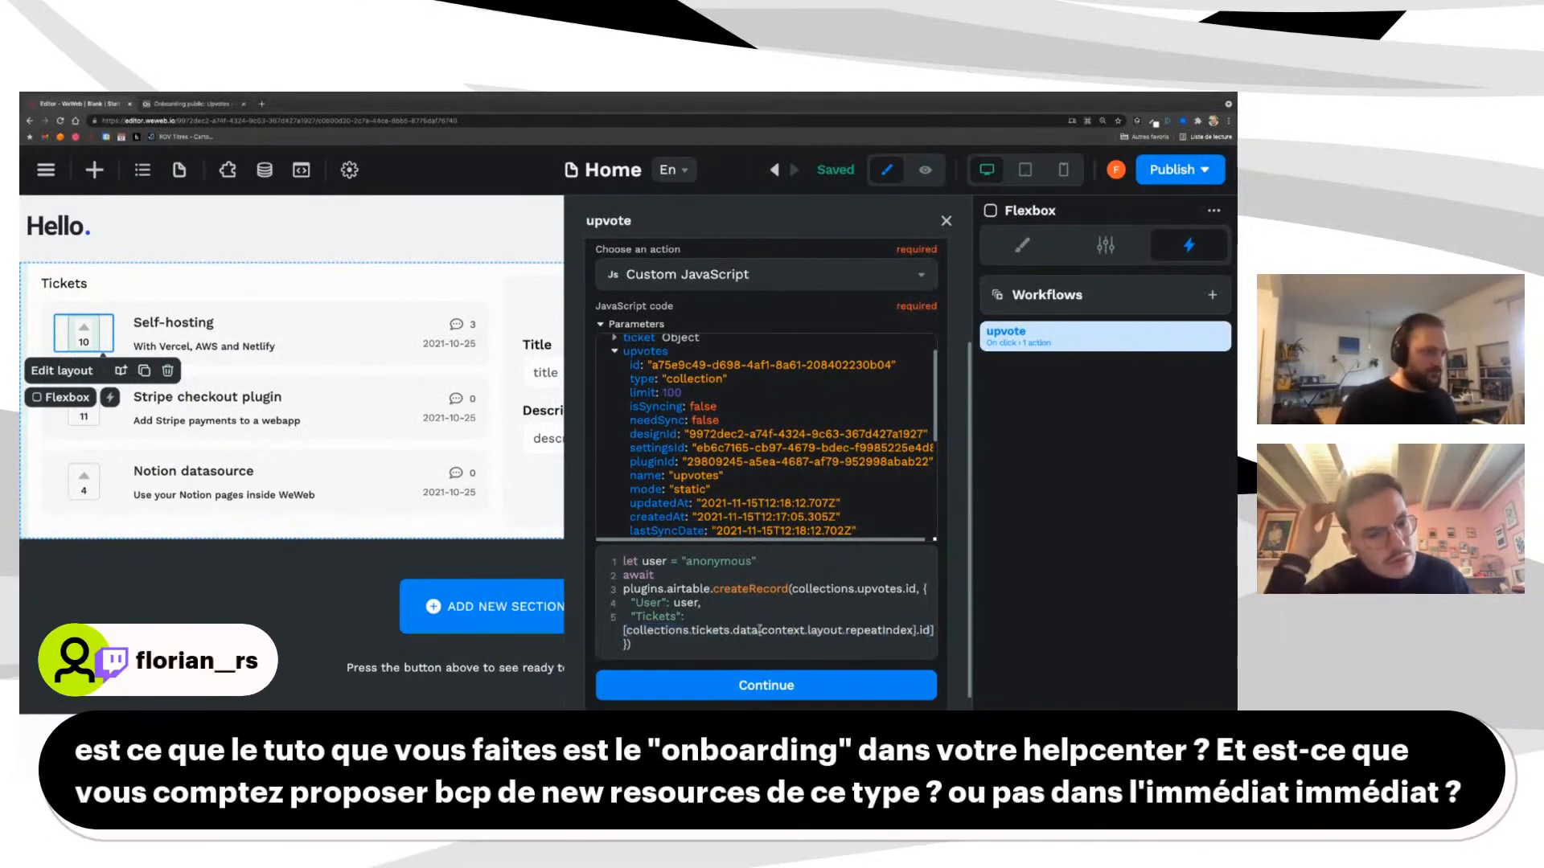
{"action": "left_click_drag", "start_coordinate": [626, 630], "coordinate": [917, 631]}
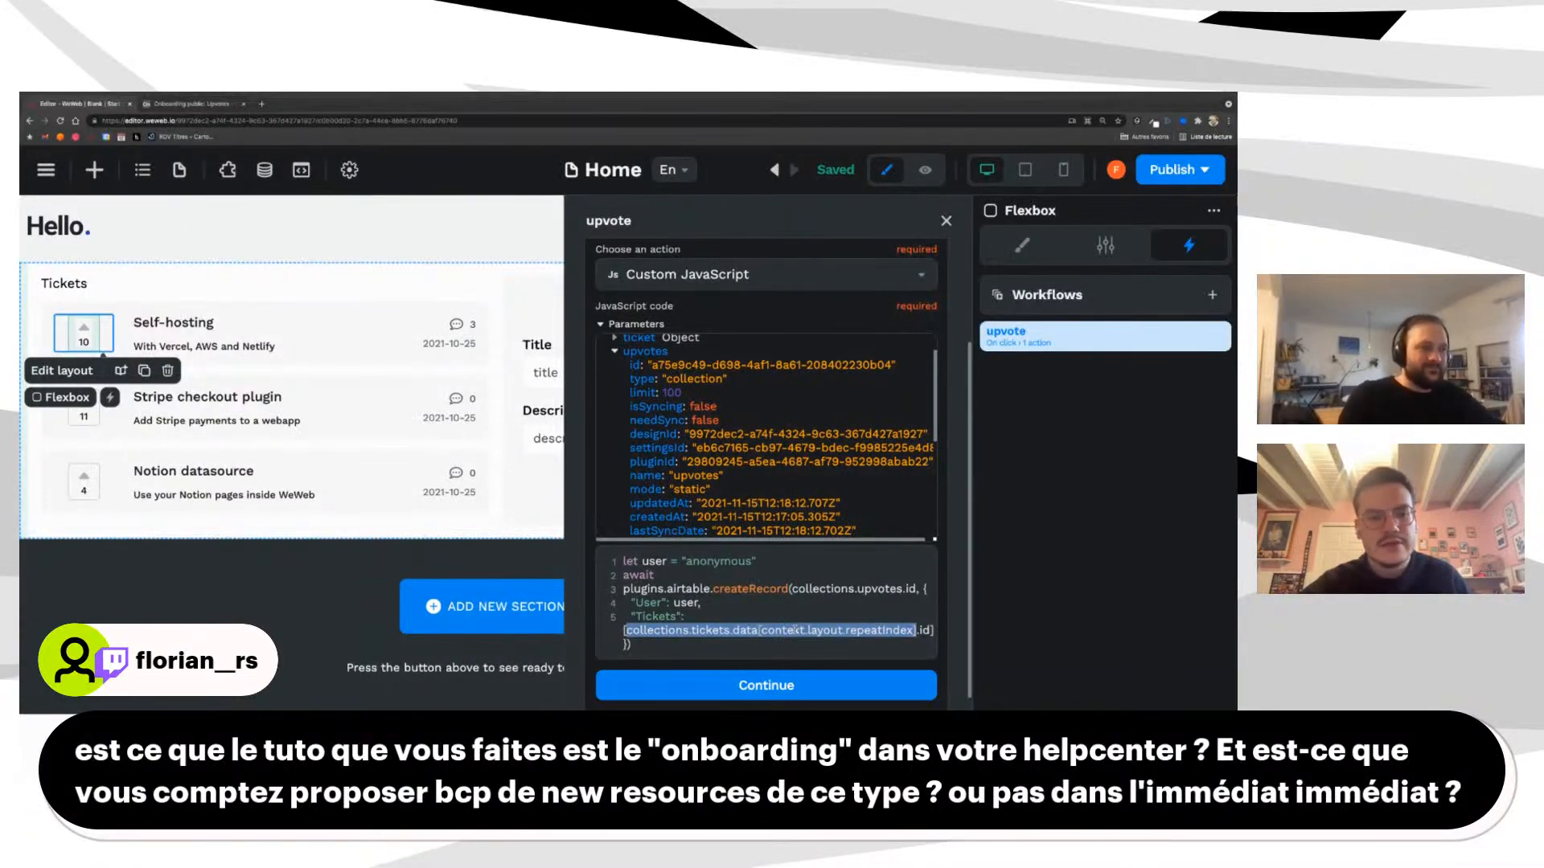
{"action": "scroll", "coordinate": [794, 630], "scroll_direction": "down", "scroll_amount": 1}
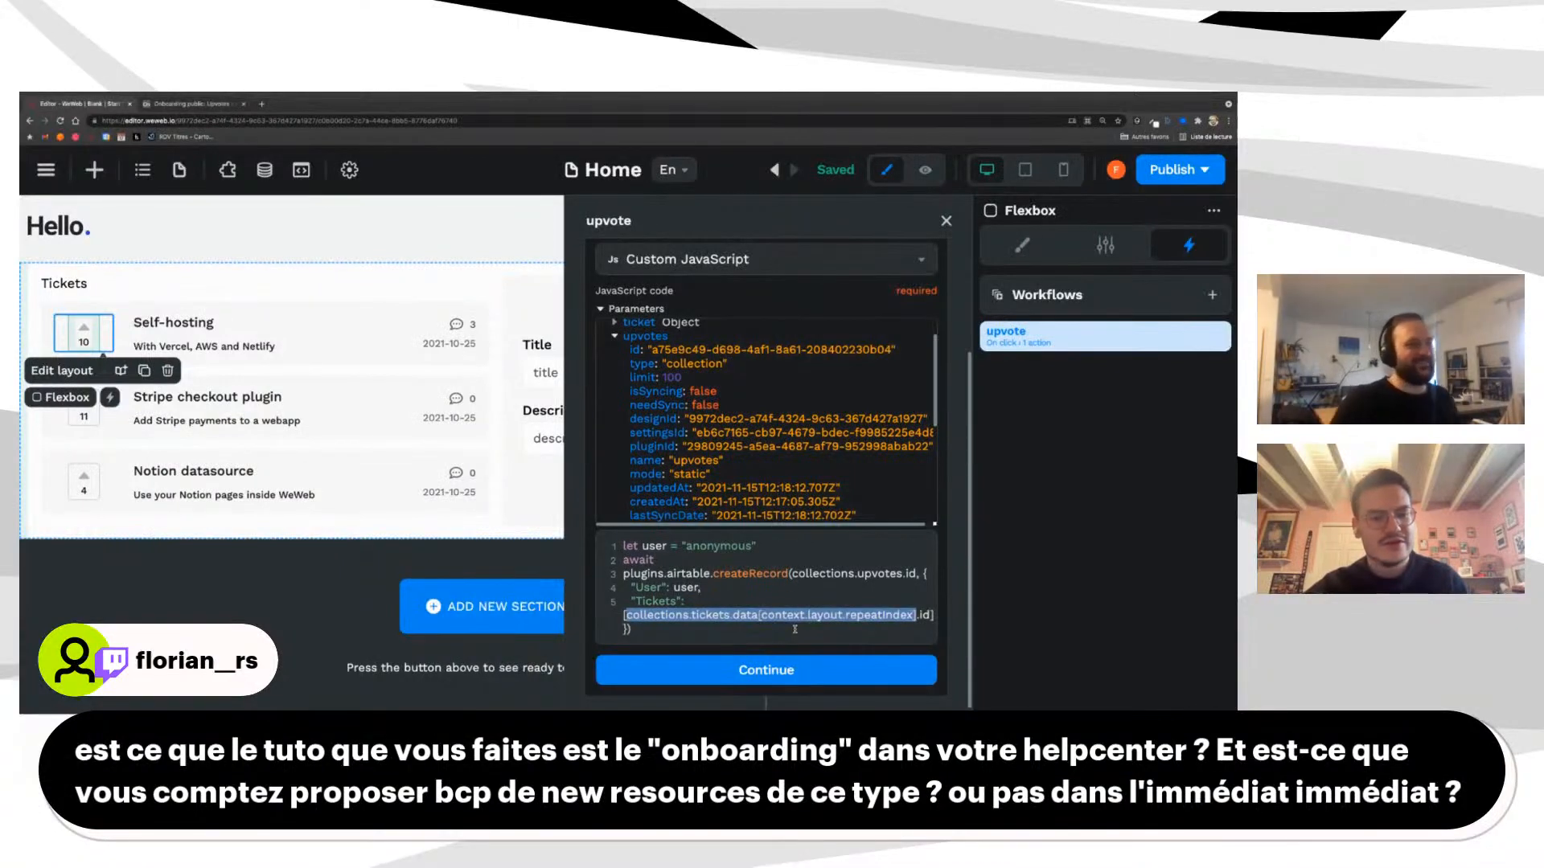
{"action": "left_click", "coordinate": [768, 671]}
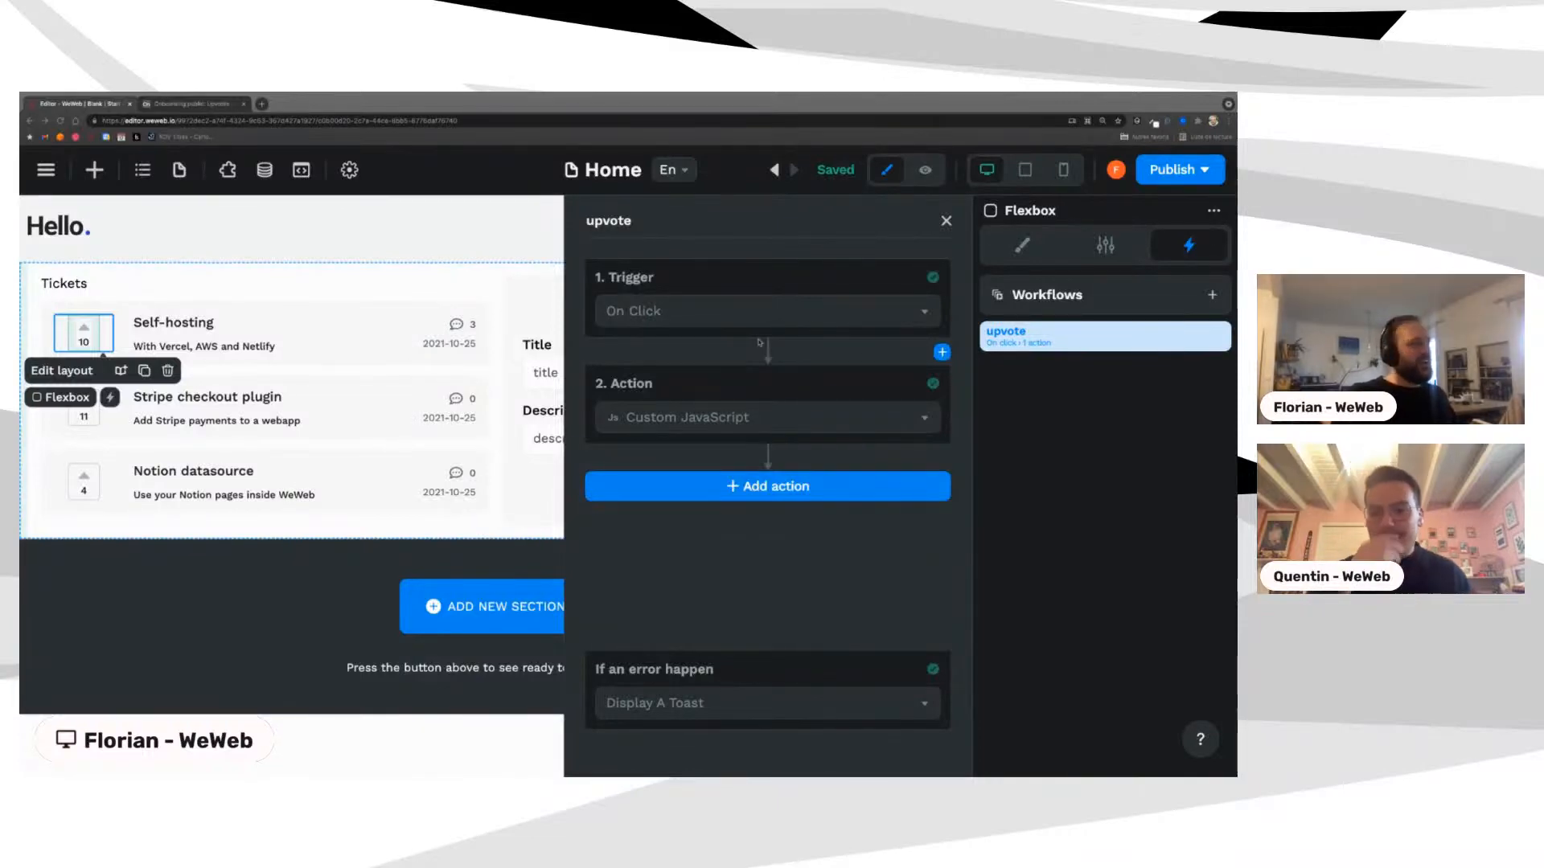
Step: Reopen the JavaScript action and highlight the plugins.airtable.createRecord call and upvotes
{"action": "left_click", "coordinate": [659, 423]}
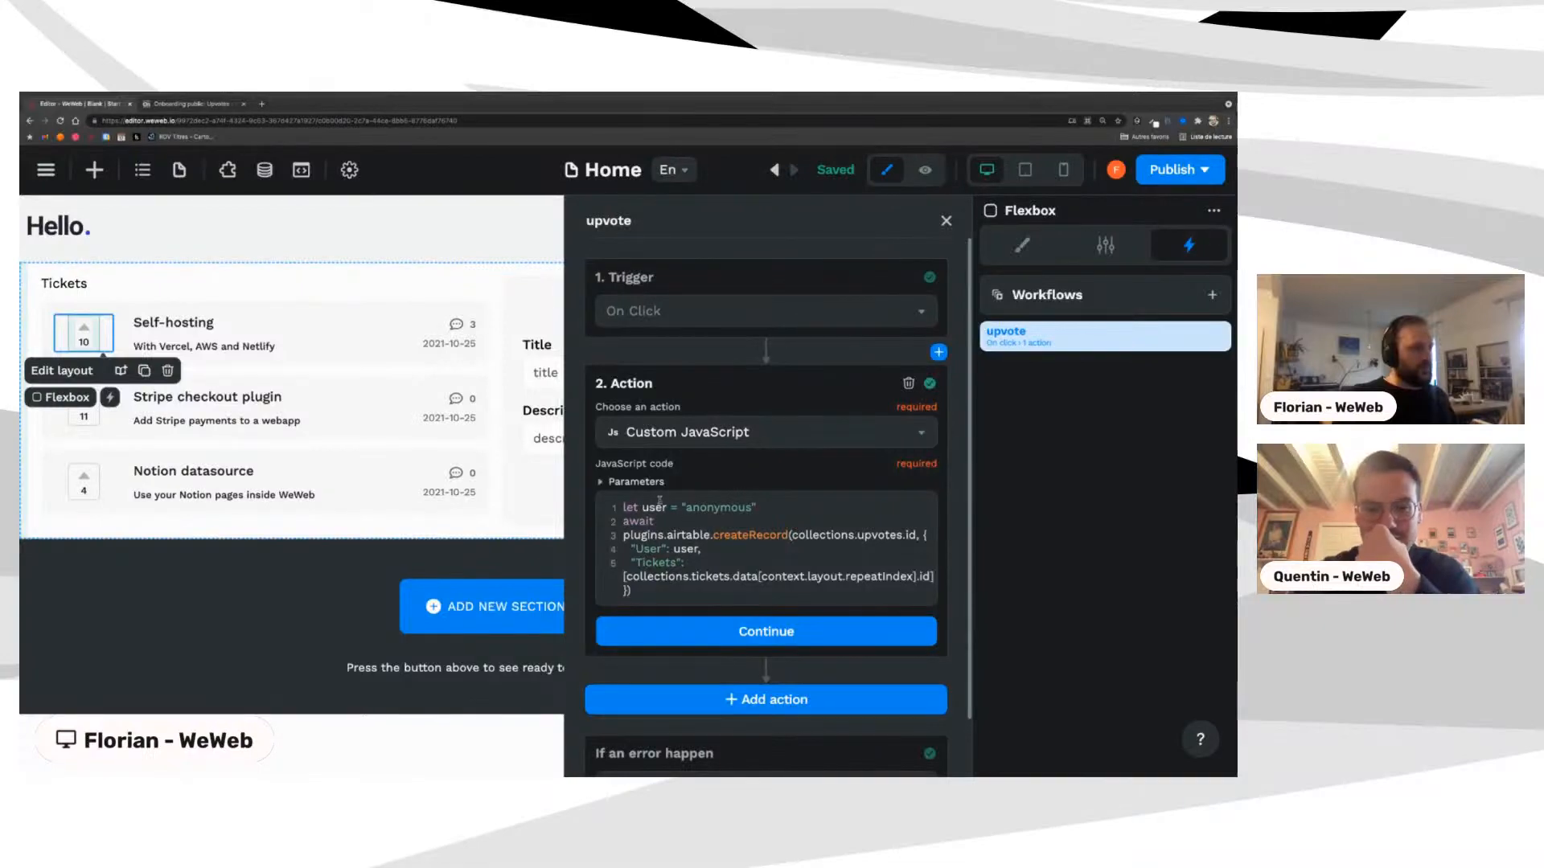
{"action": "left_click_drag", "start_coordinate": [624, 535], "coordinate": [788, 535]}
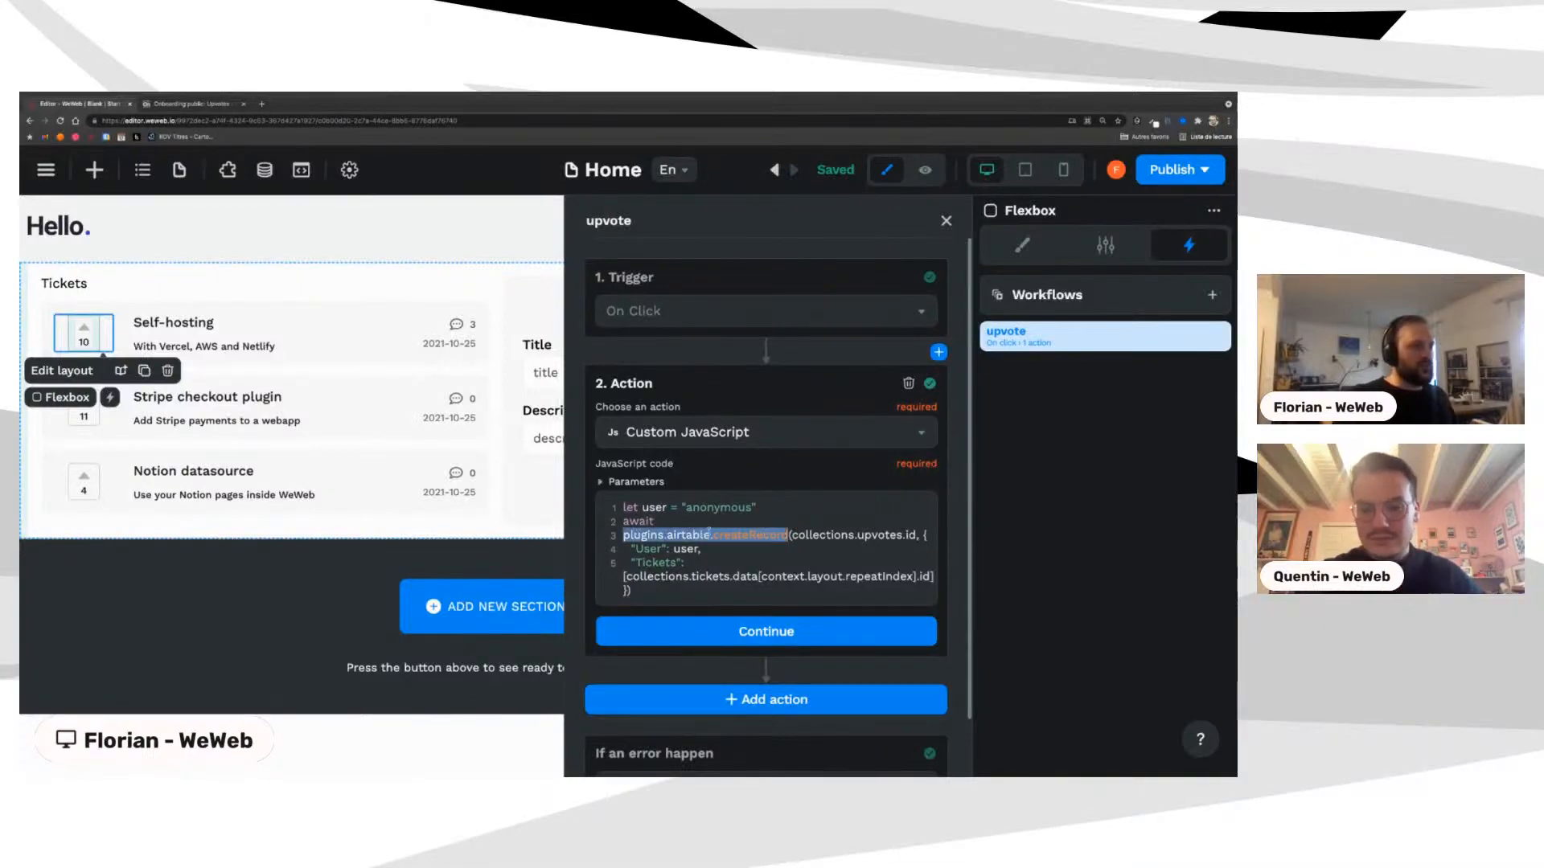
{"action": "double_click", "coordinate": [881, 534]}
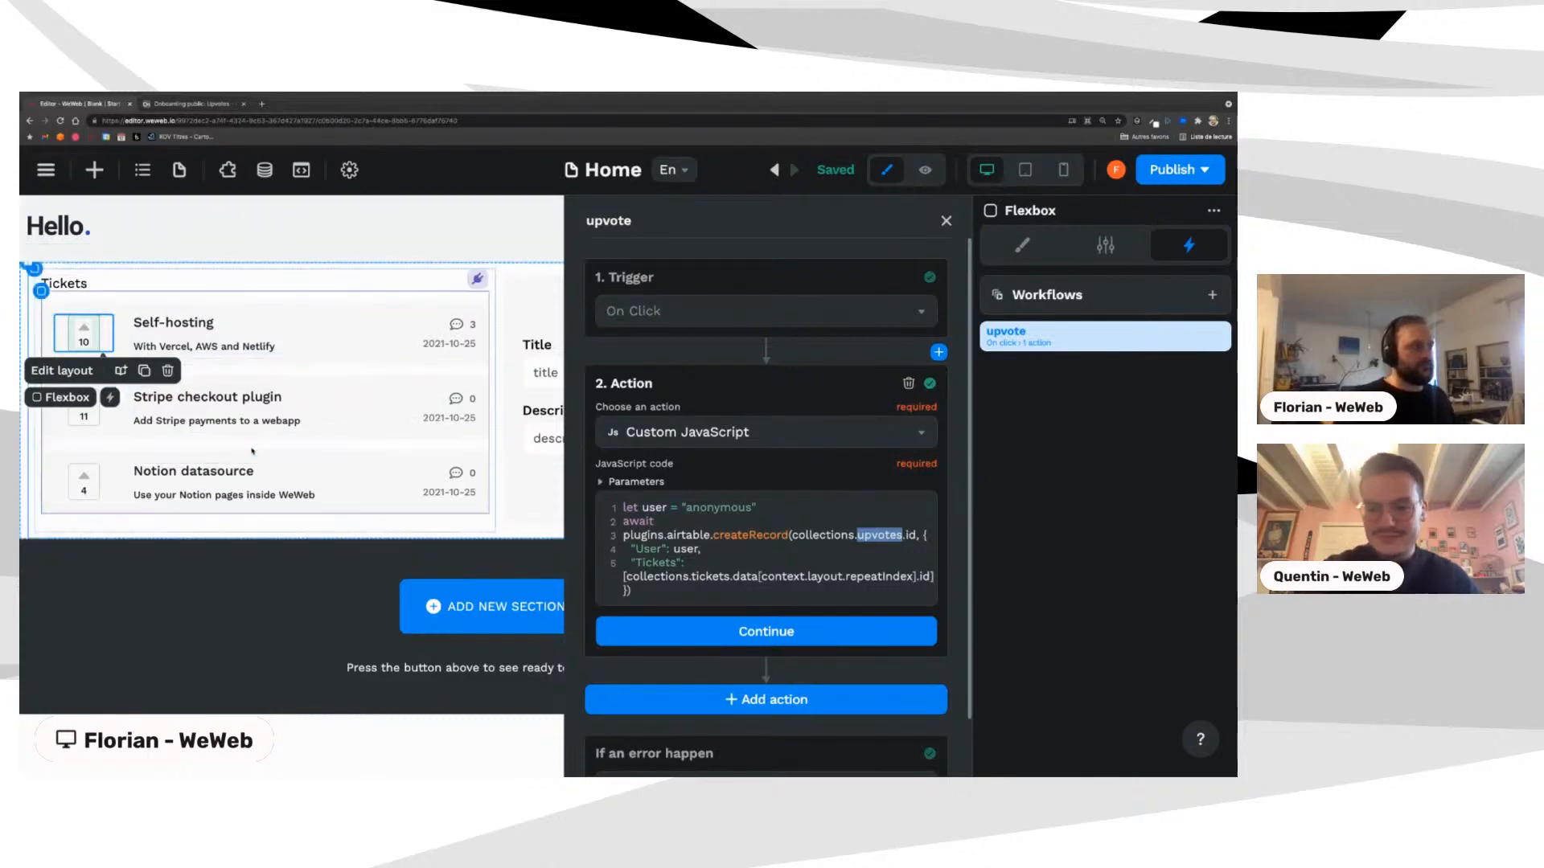
Step: Close the workflow, confirm upvotes in the Data collections list, and select the upvote box
{"action": "left_click", "coordinate": [168, 306]}
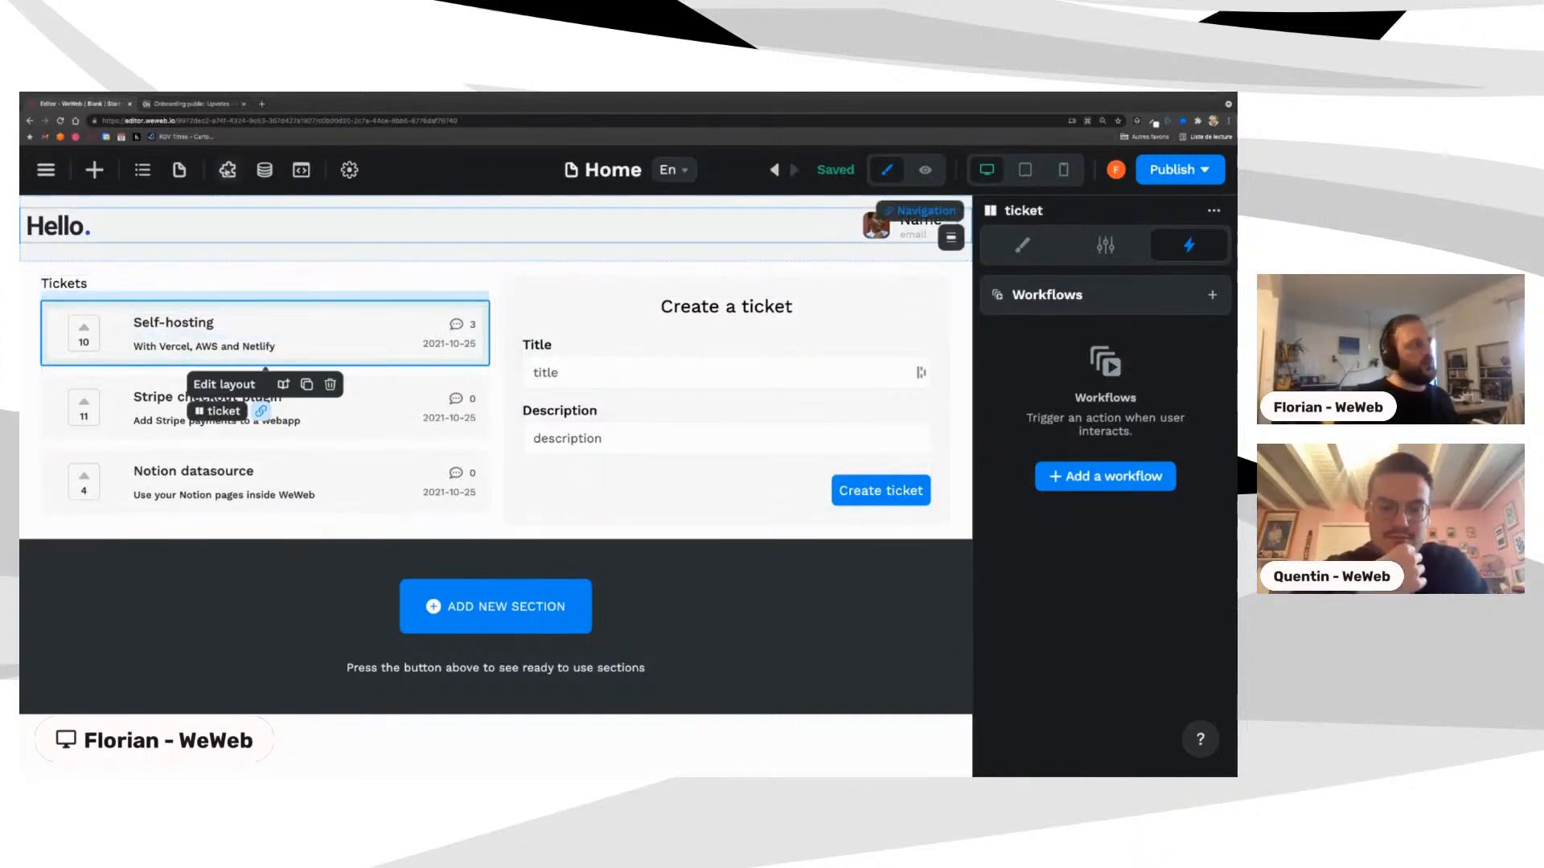
{"action": "left_click", "coordinate": [265, 169]}
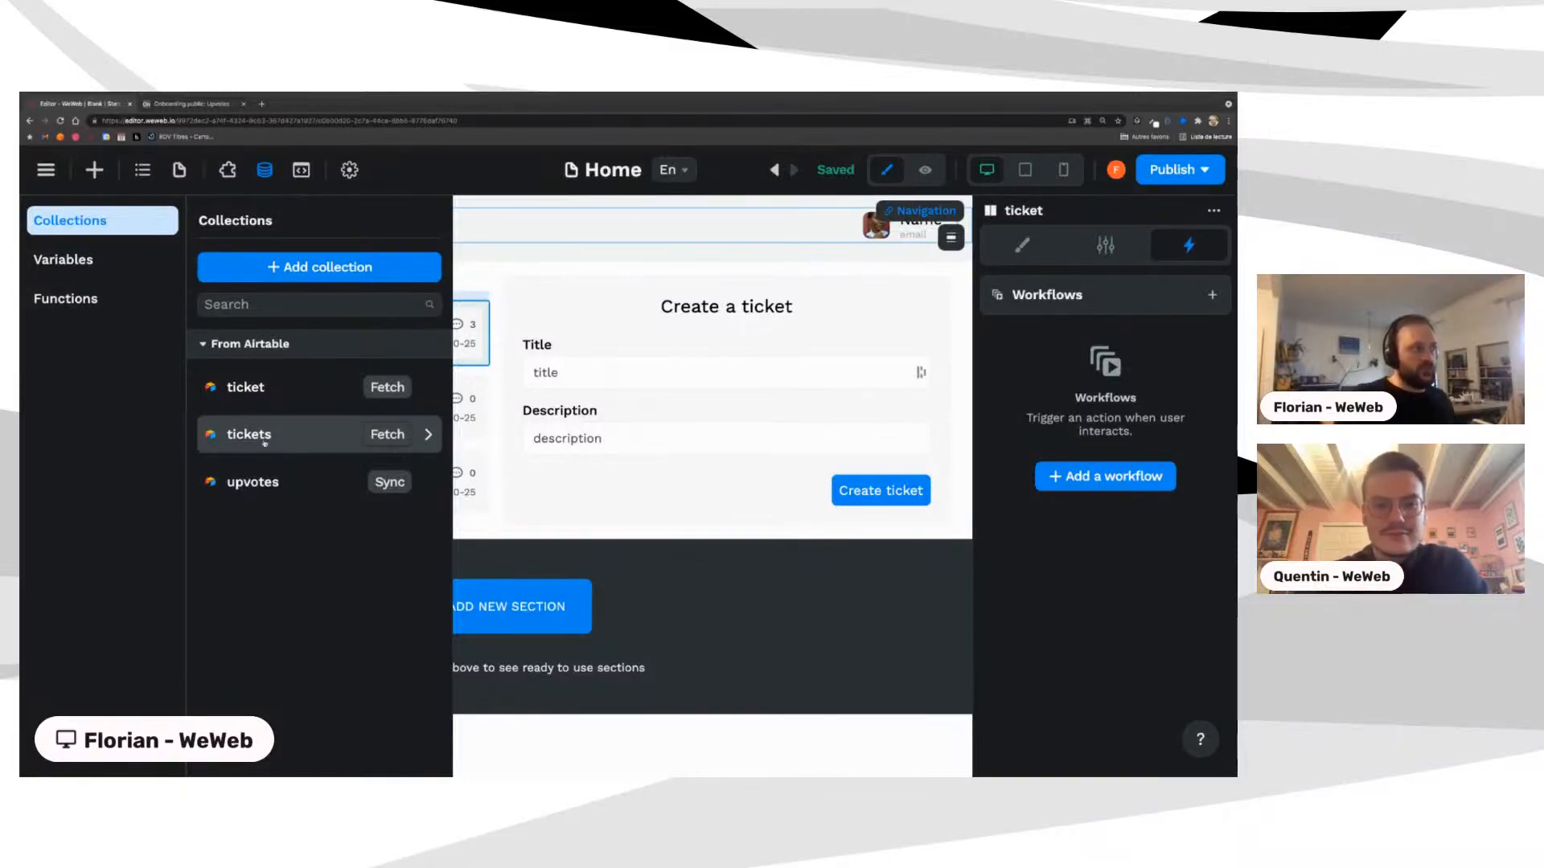
{"action": "left_click", "coordinate": [500, 323]}
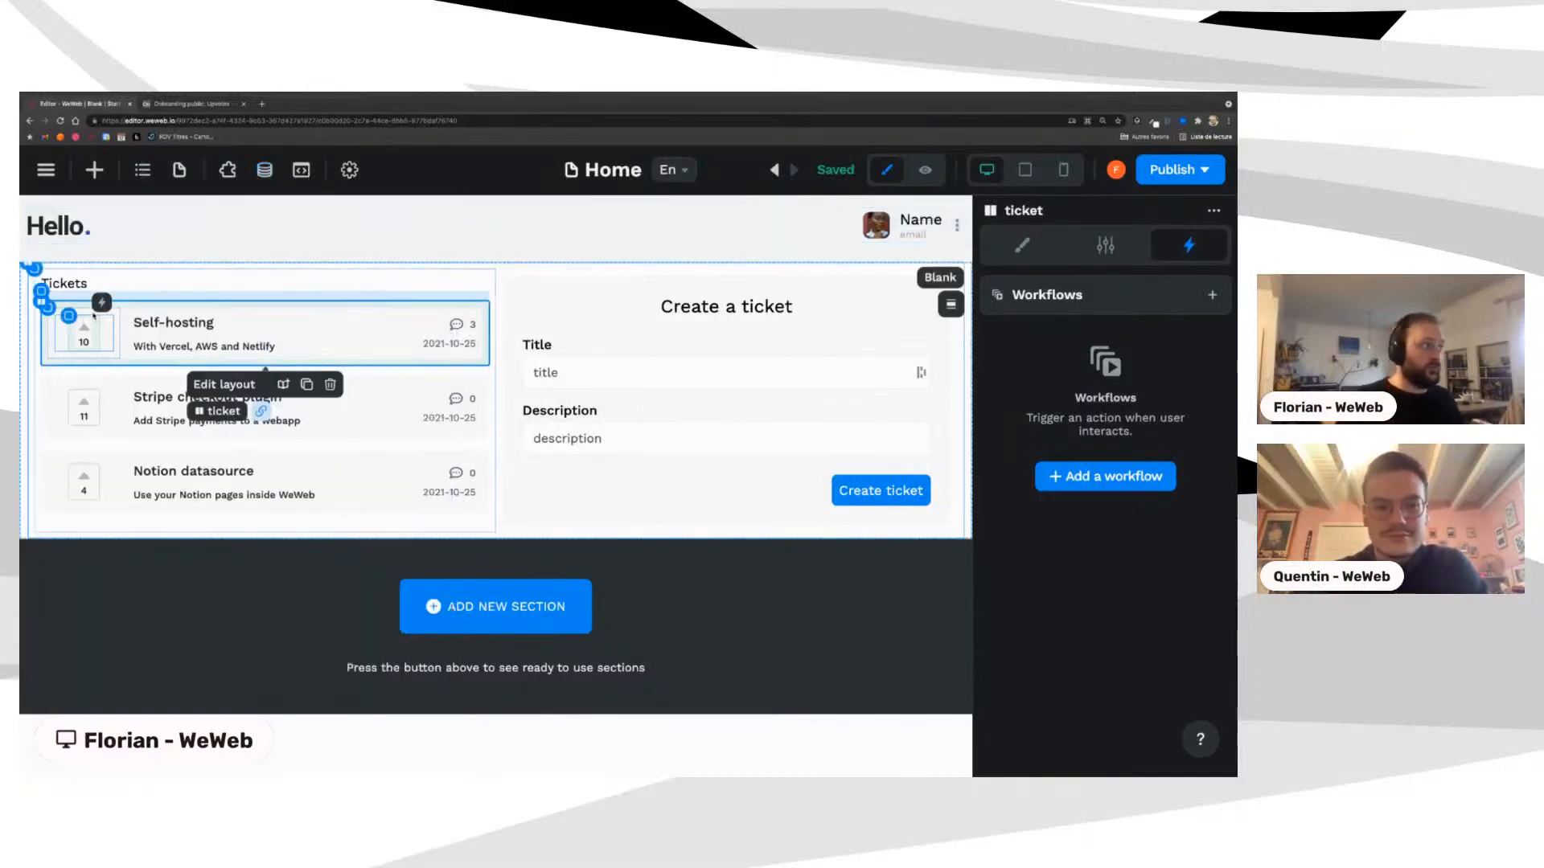
{"action": "left_click", "coordinate": [94, 318]}
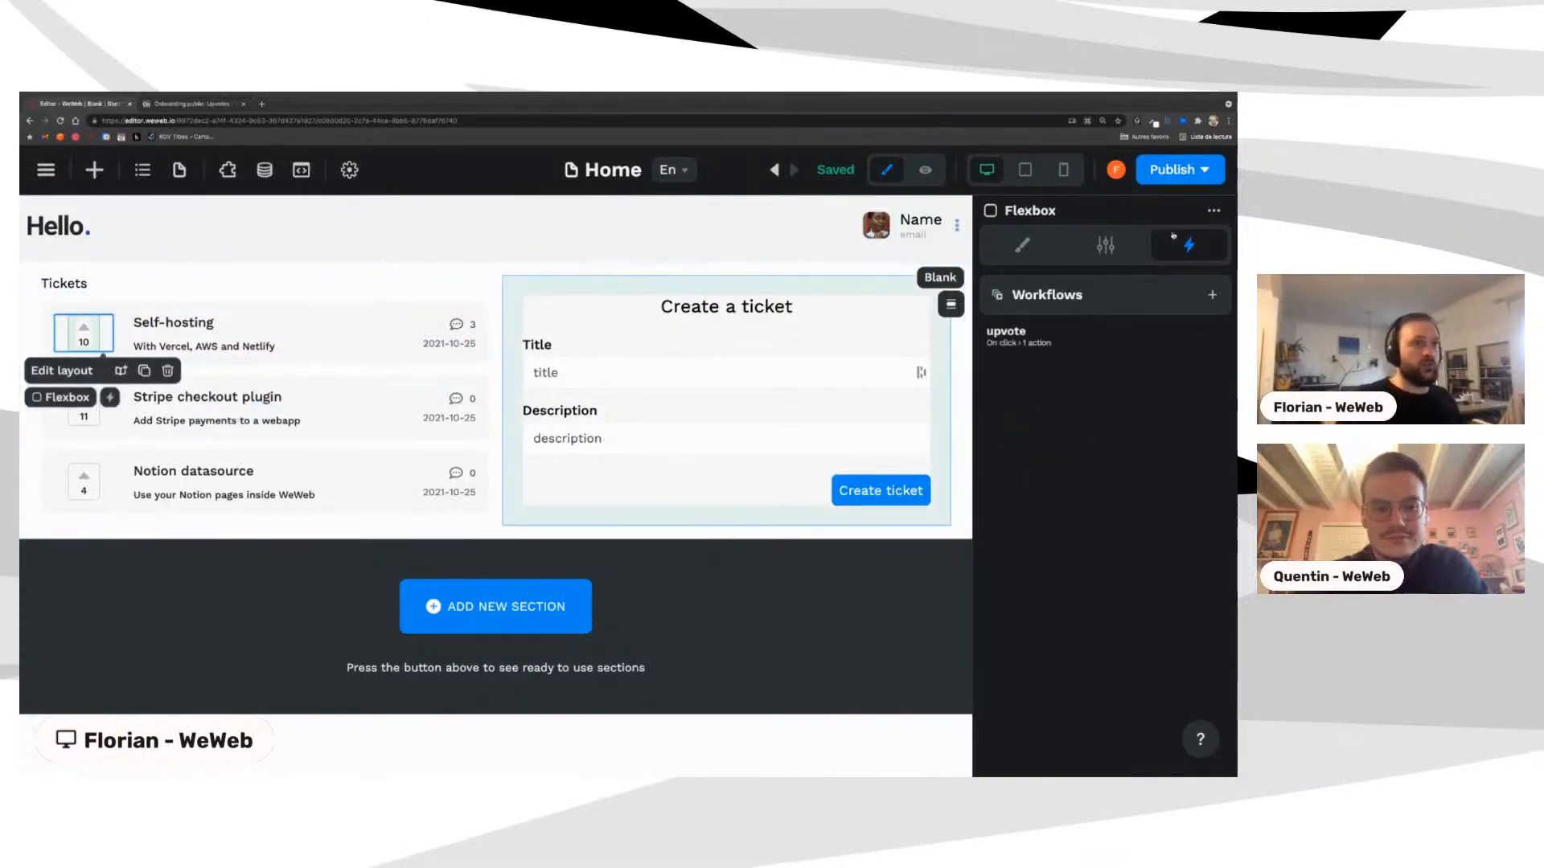
Step: Add a new Custom JavaScript action to the upvote workflow
{"action": "left_click", "coordinate": [1086, 333]}
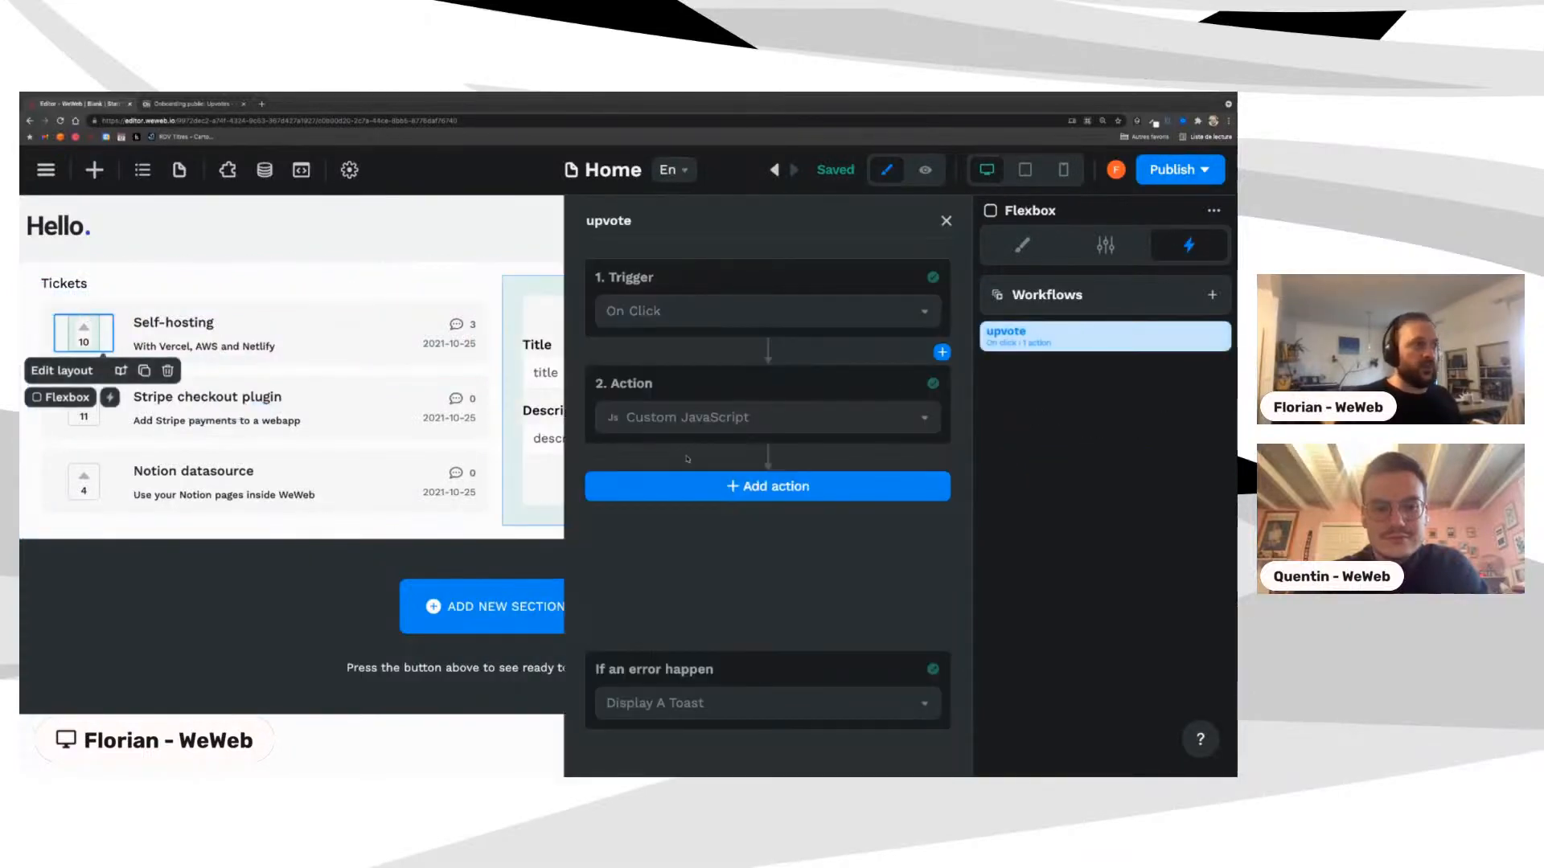
{"action": "left_click", "coordinate": [676, 485]}
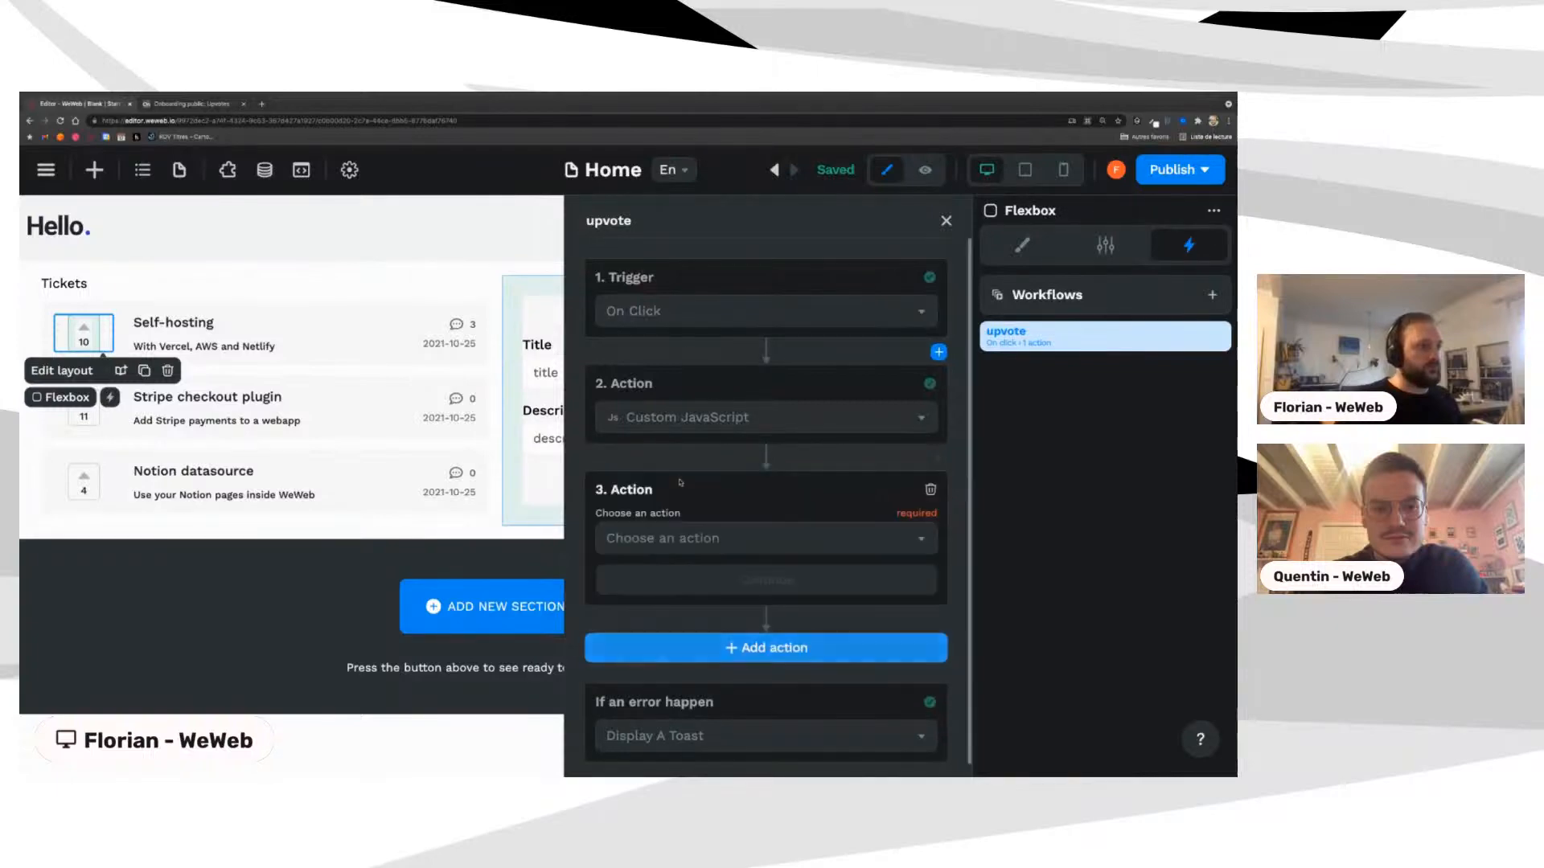
{"action": "left_click", "coordinate": [684, 542]}
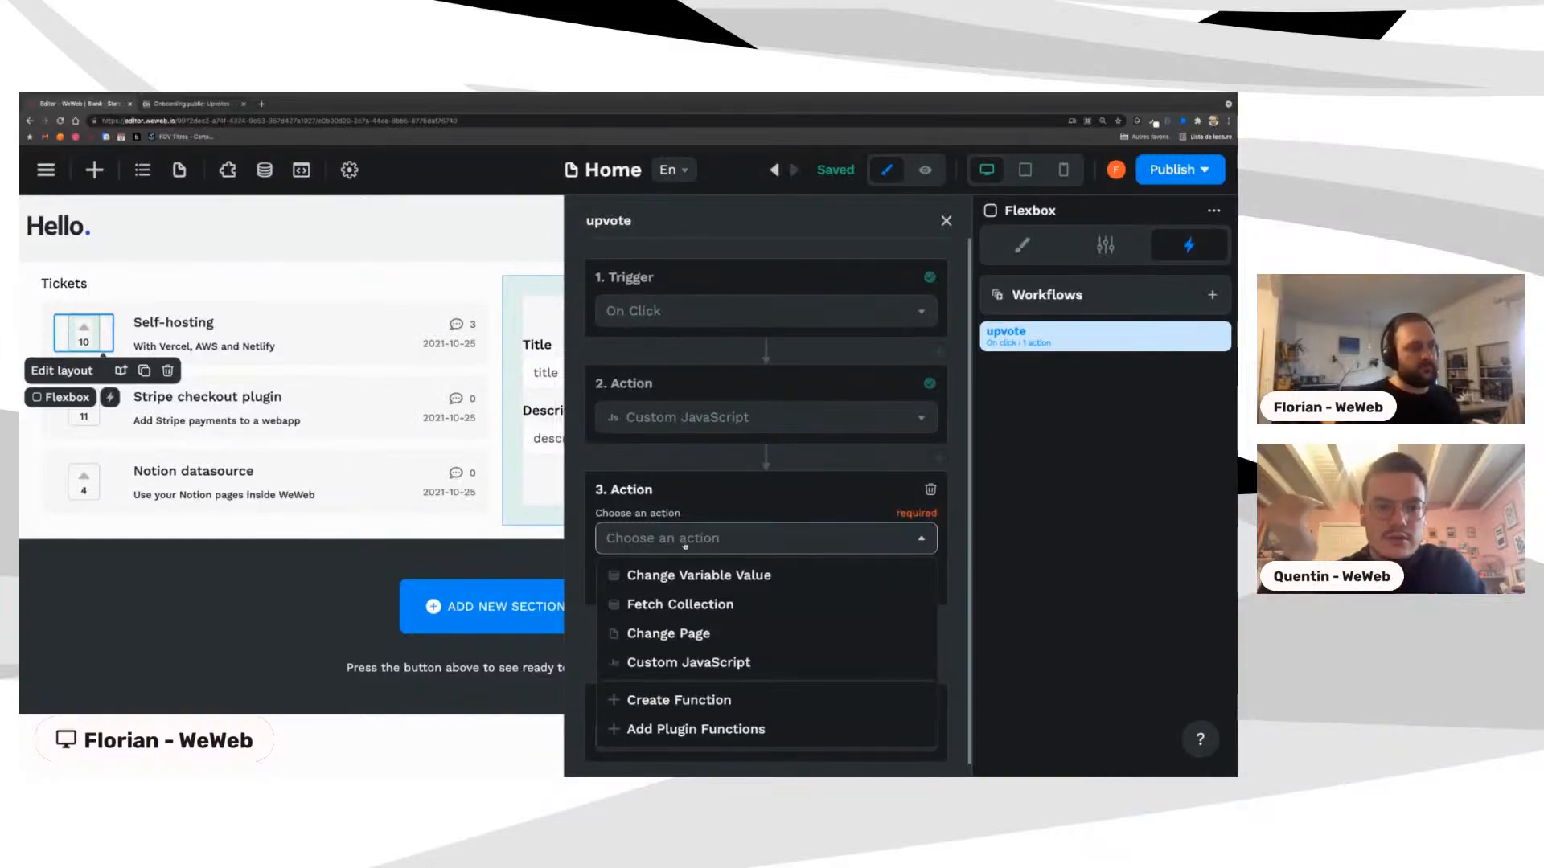
{"action": "left_click", "coordinate": [686, 664]}
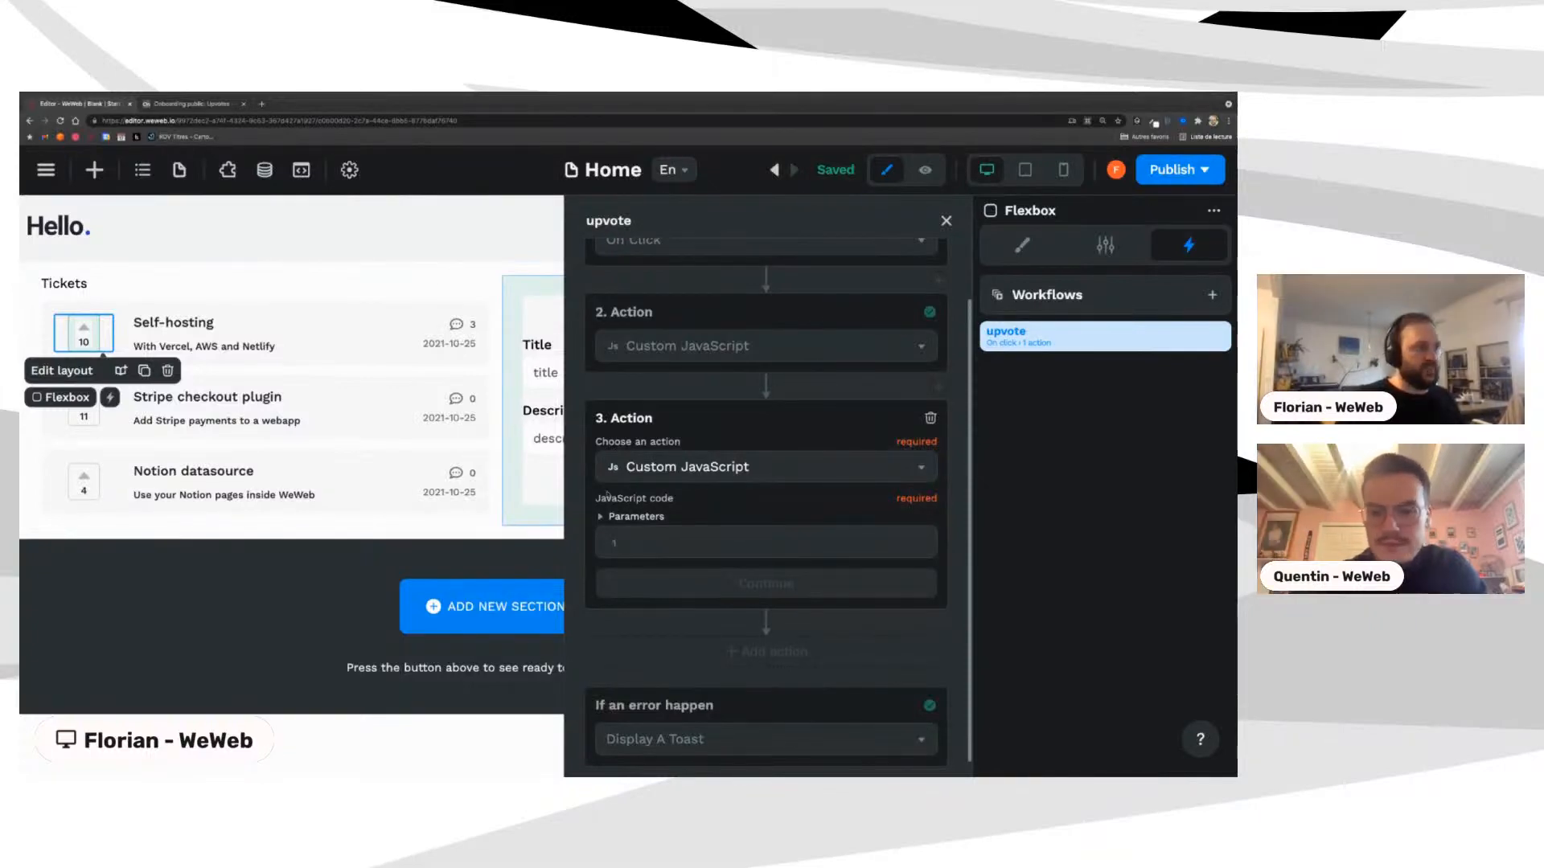
Step: Browse Parameters > plugins > airtable and write await plugins.airtable.synRecord() as the code
{"action": "left_click", "coordinate": [630, 518]}
{"action": "scroll", "coordinate": [641, 545], "scroll_direction": "down", "scroll_amount": 1}
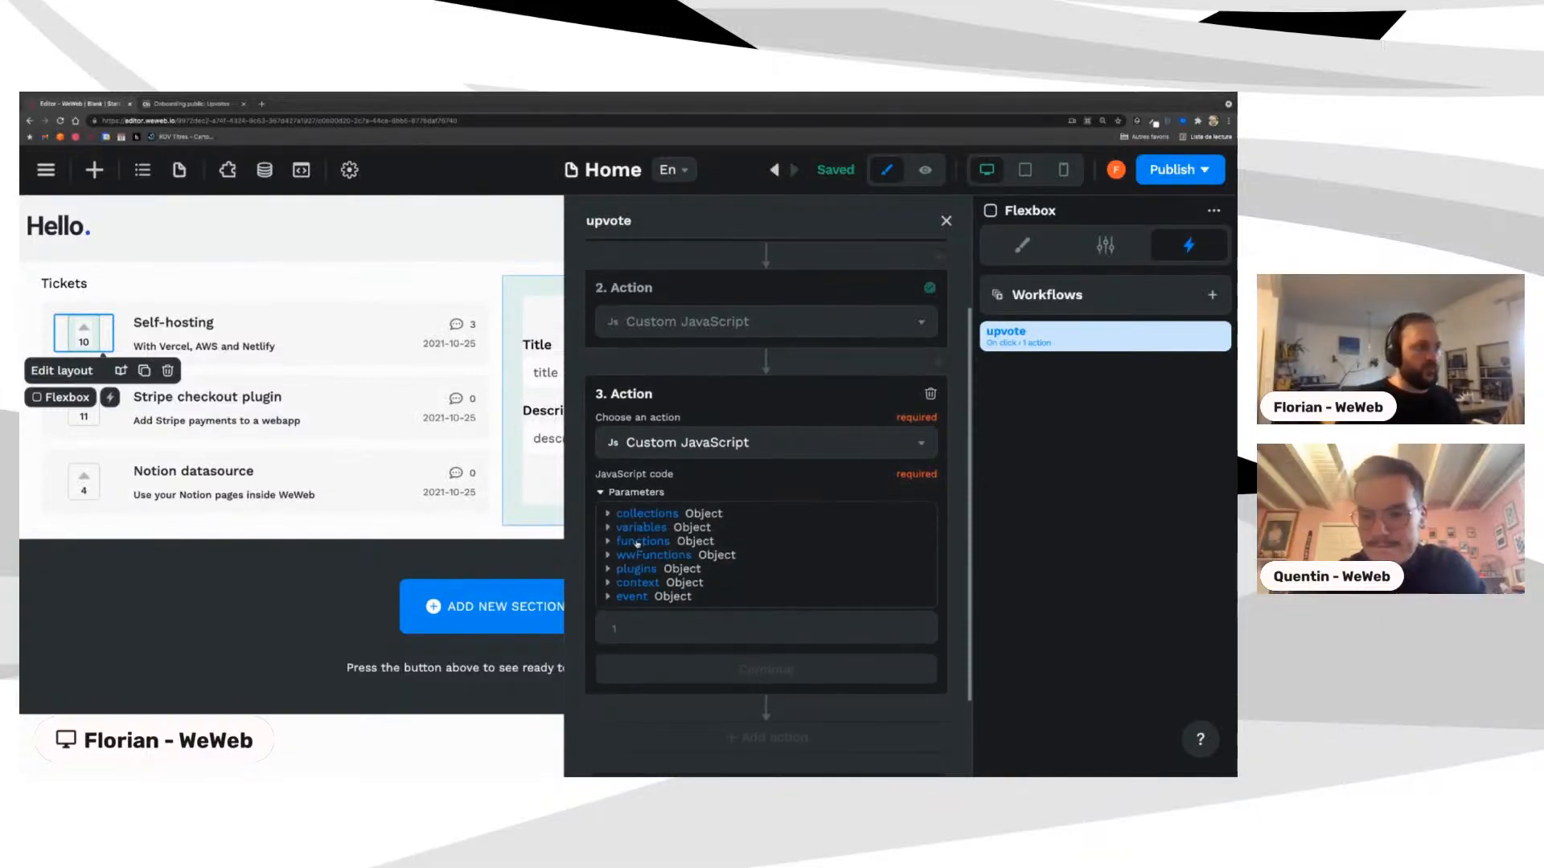
{"action": "left_click", "coordinate": [636, 544]}
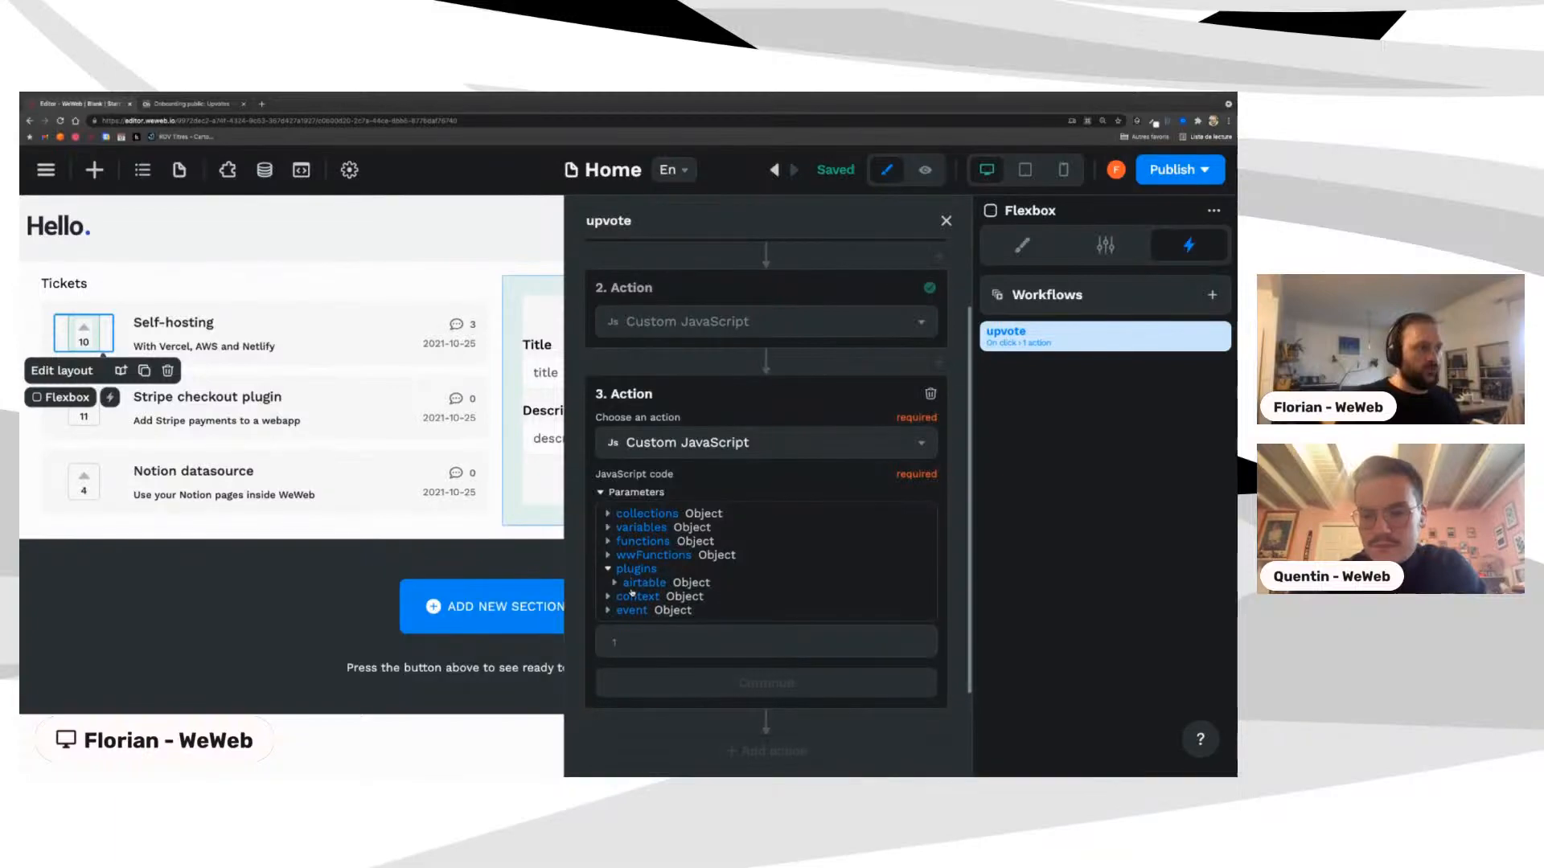
{"action": "left_click", "coordinate": [631, 587]}
{"action": "scroll", "coordinate": [632, 588], "scroll_direction": "down", "scroll_amount": 2}
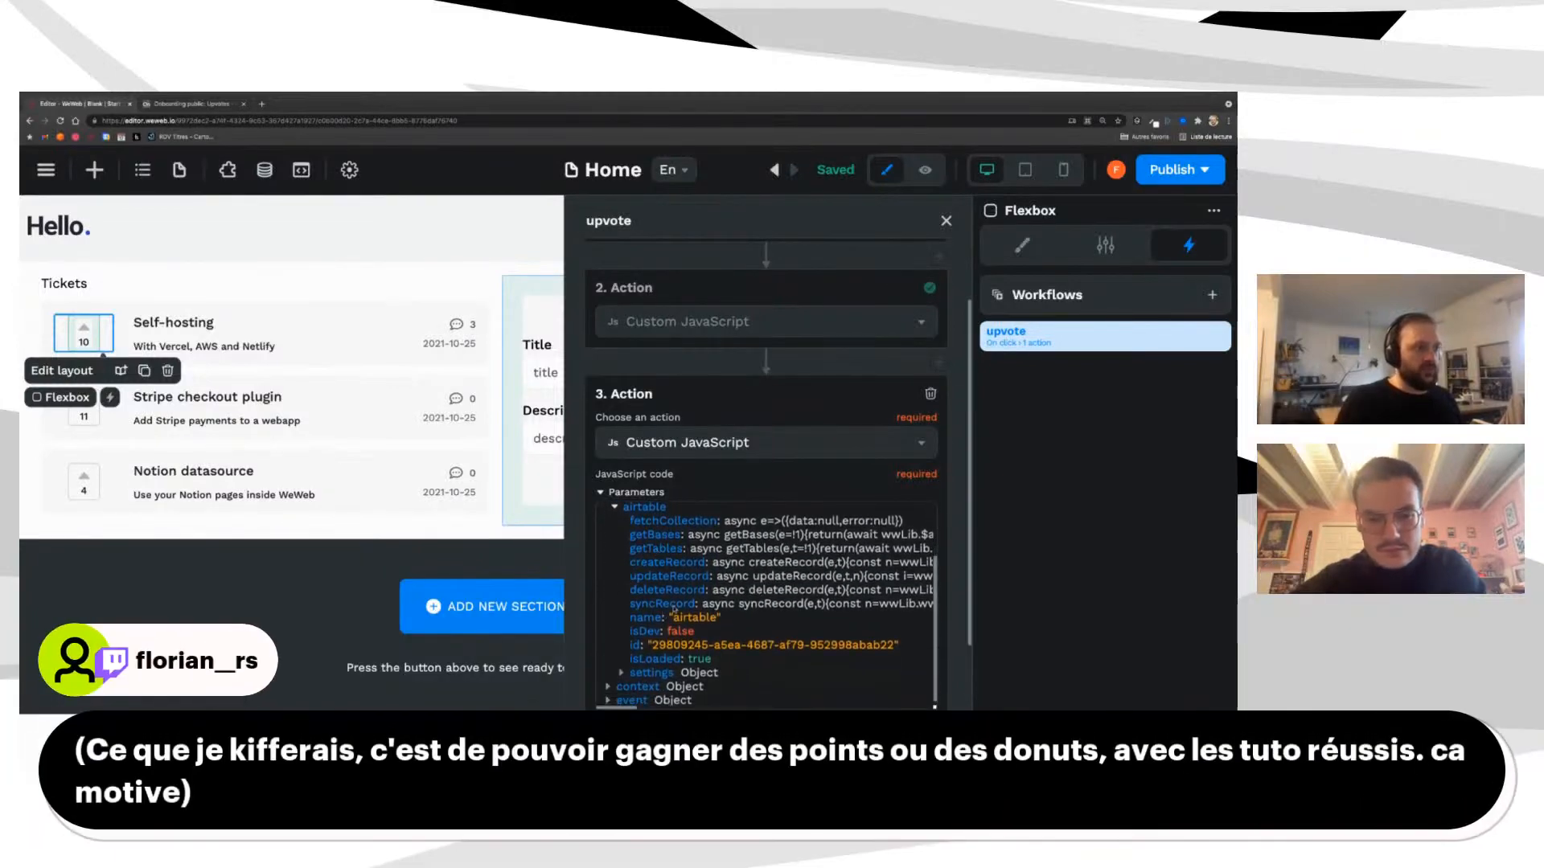
{"action": "scroll", "coordinate": [664, 608], "scroll_direction": "down", "scroll_amount": 1}
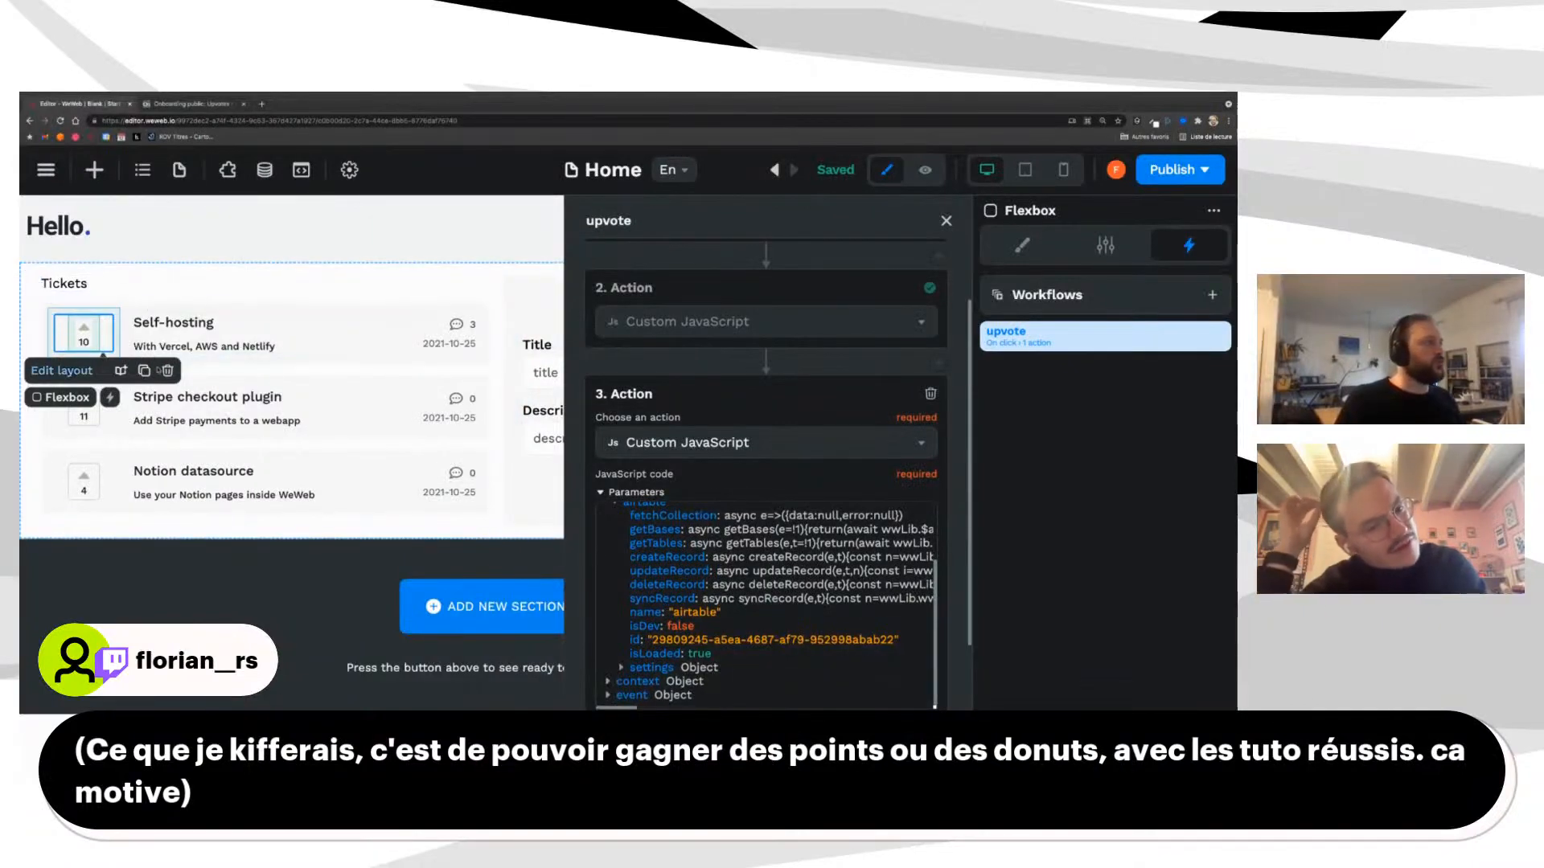
{"action": "scroll", "coordinate": [810, 631], "scroll_direction": "down", "scroll_amount": 1}
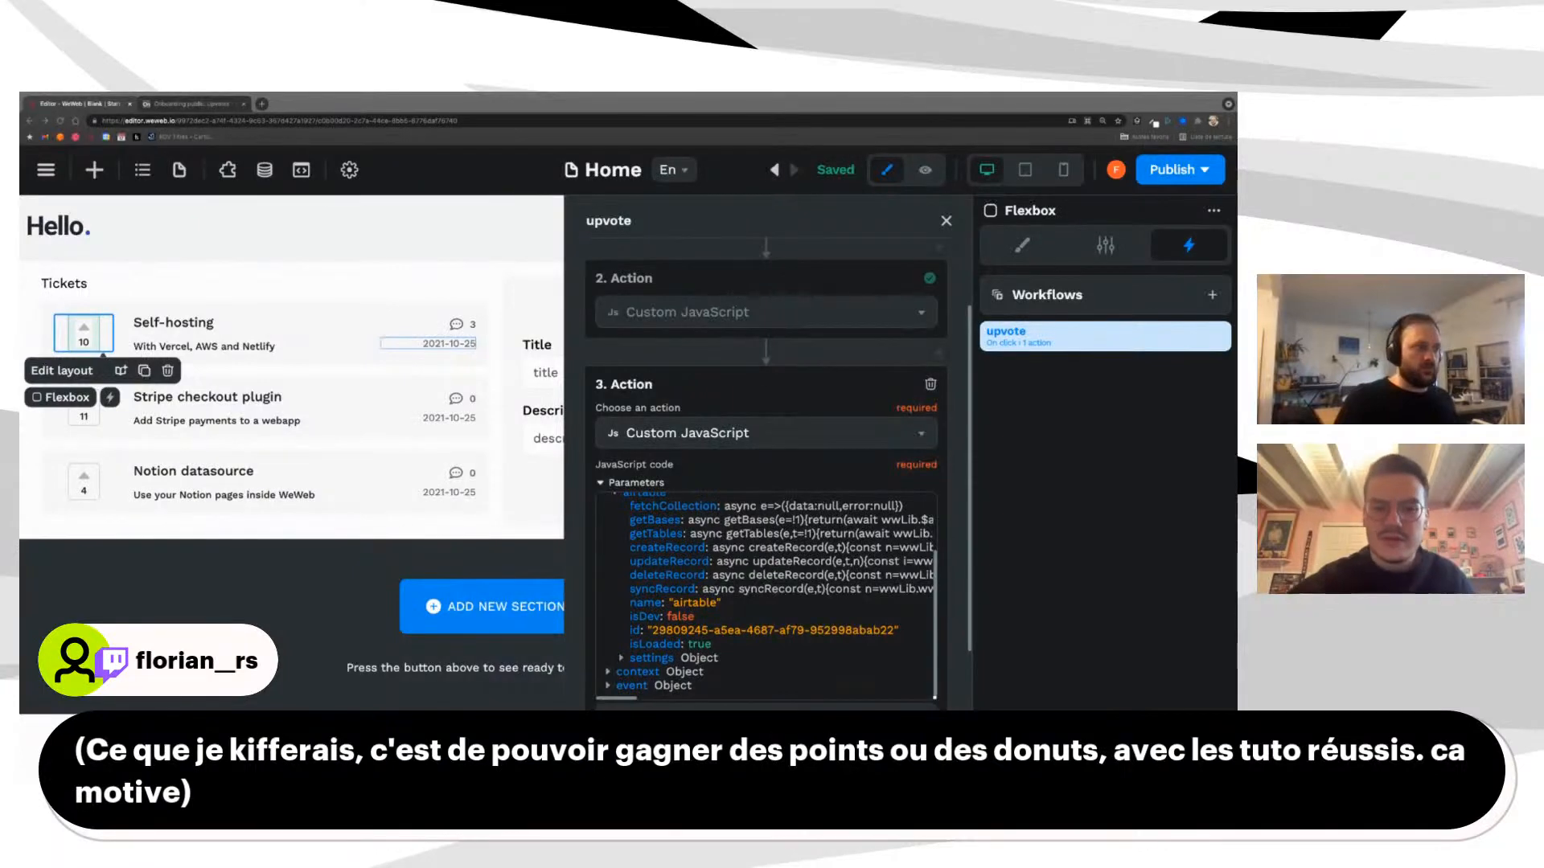
{"action": "key", "text": "super+Tab"}
{"action": "key", "text": "super+v"}
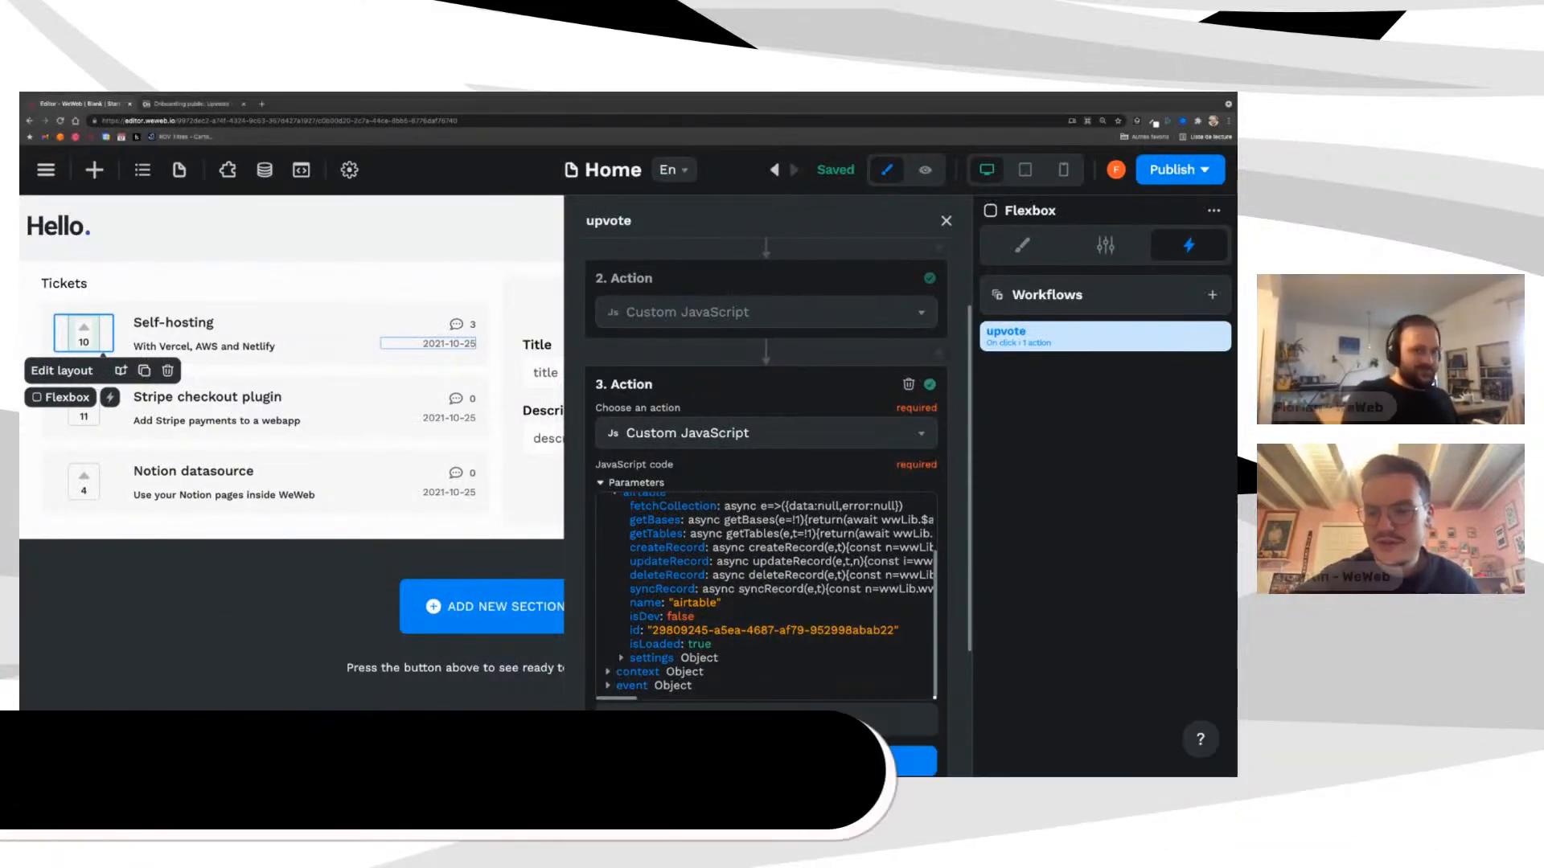
{"action": "type", "text": "airtable"}
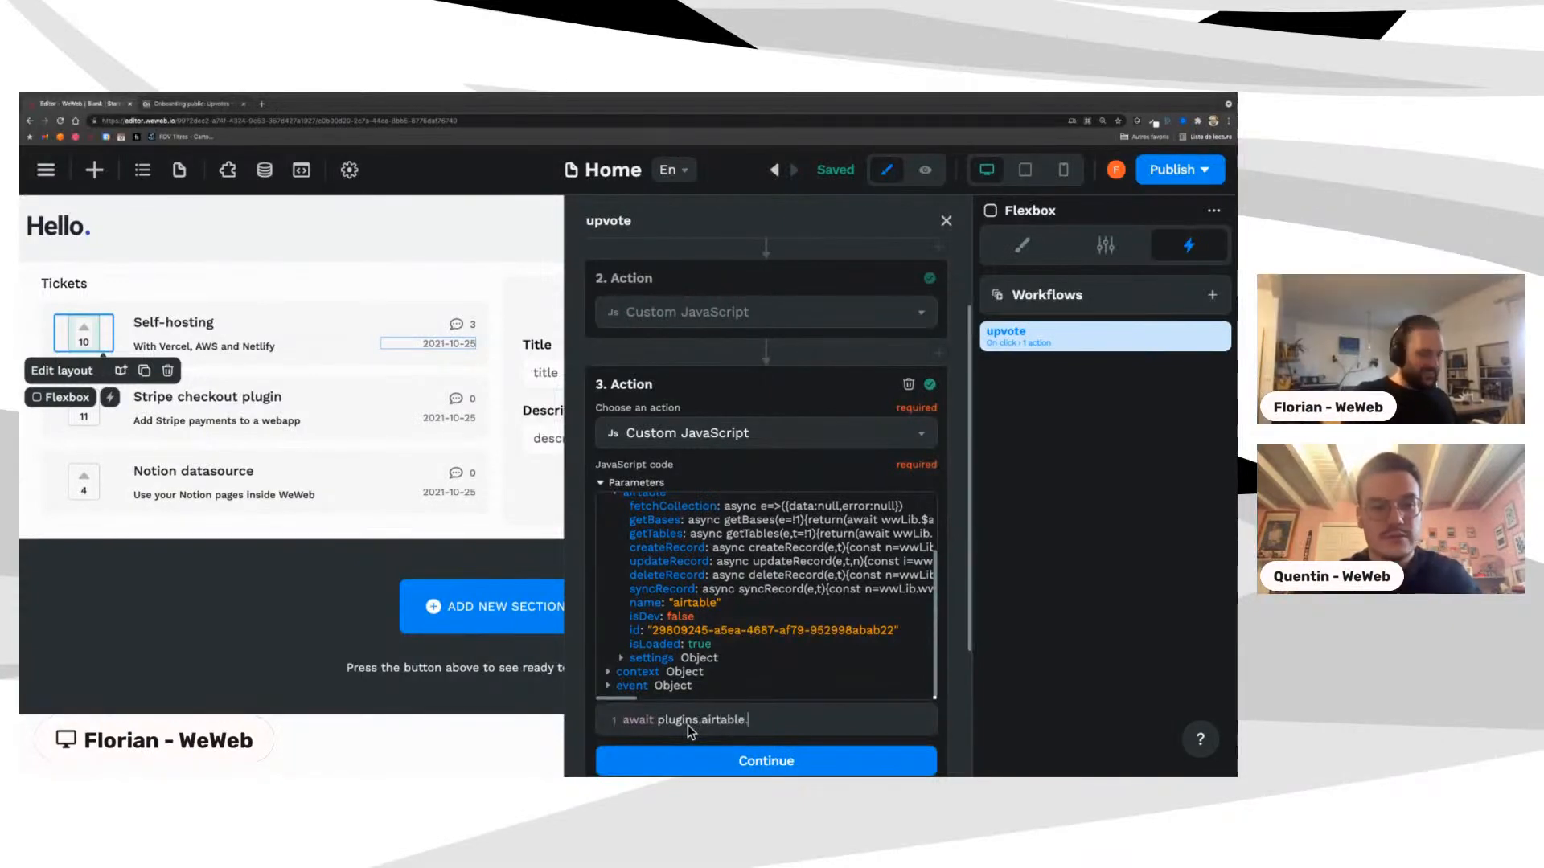
{"action": "type", "text": ".syn"}
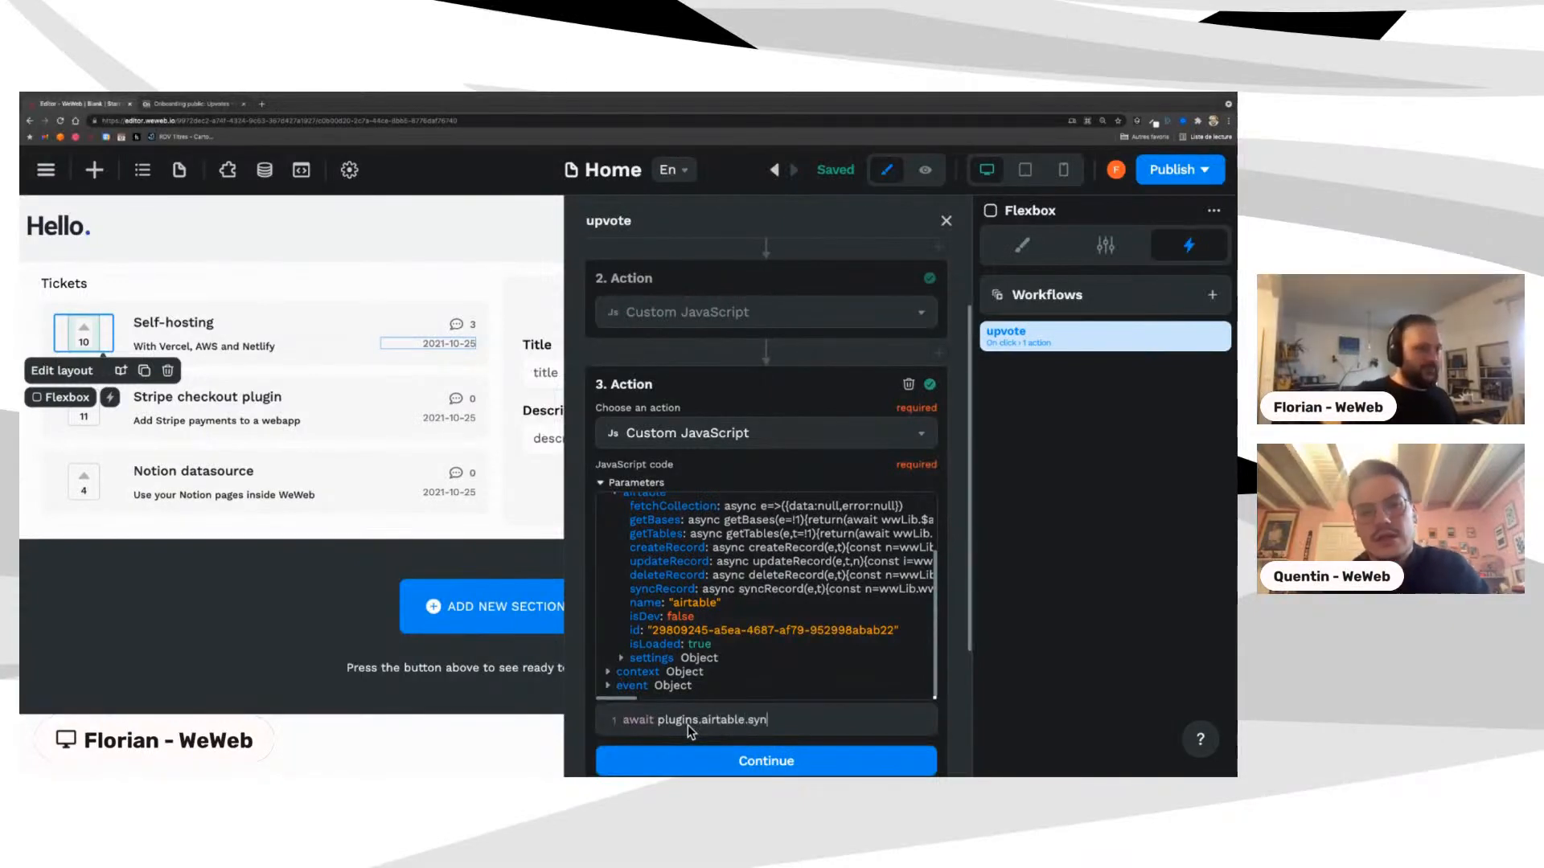
{"action": "type", "text": "Record"}
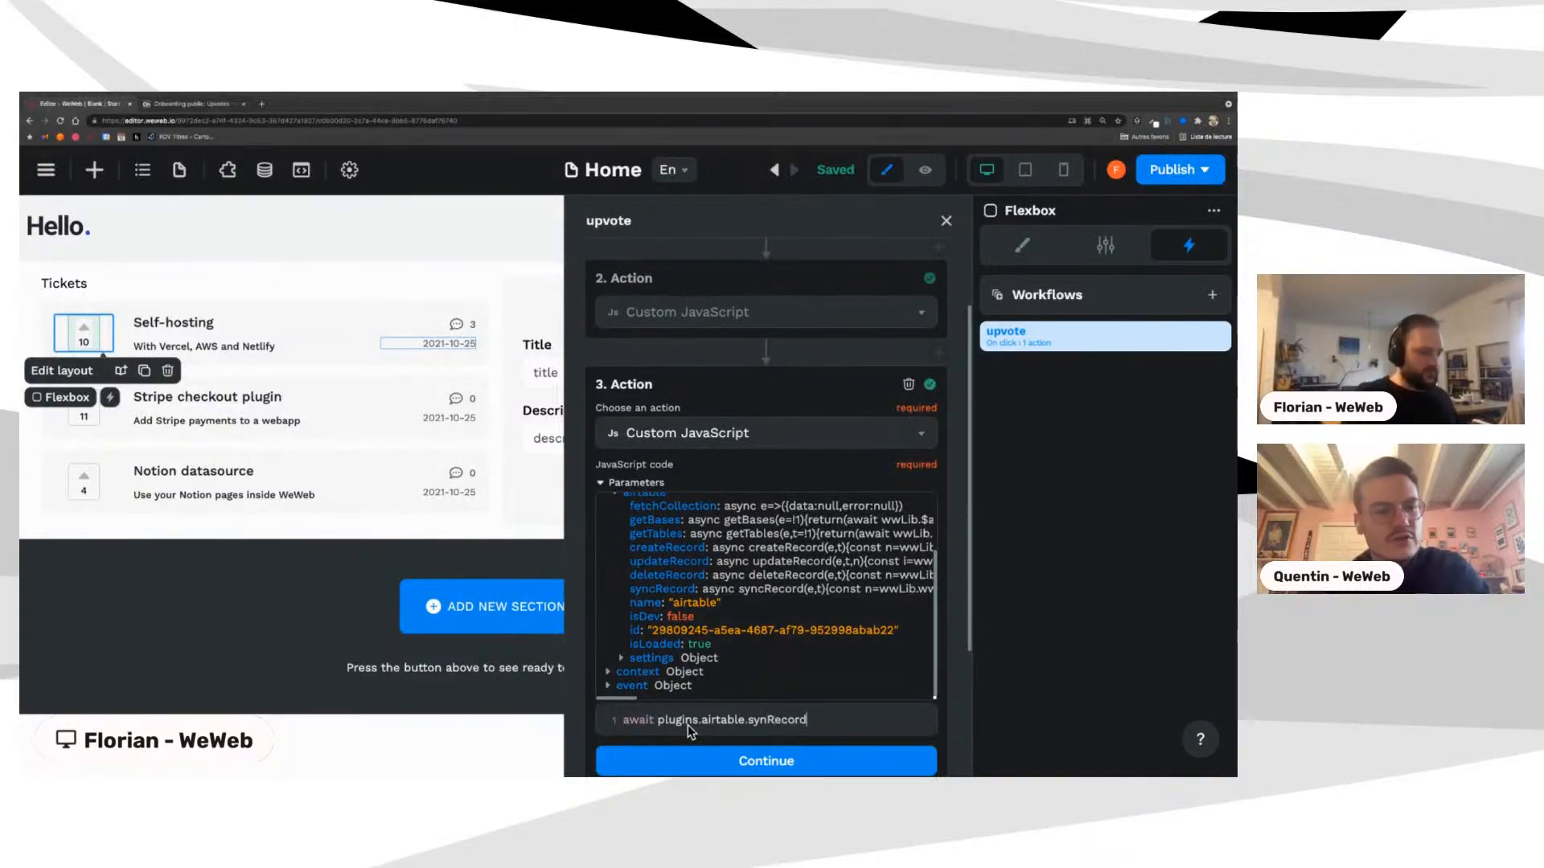
{"action": "type", "text": "()"}
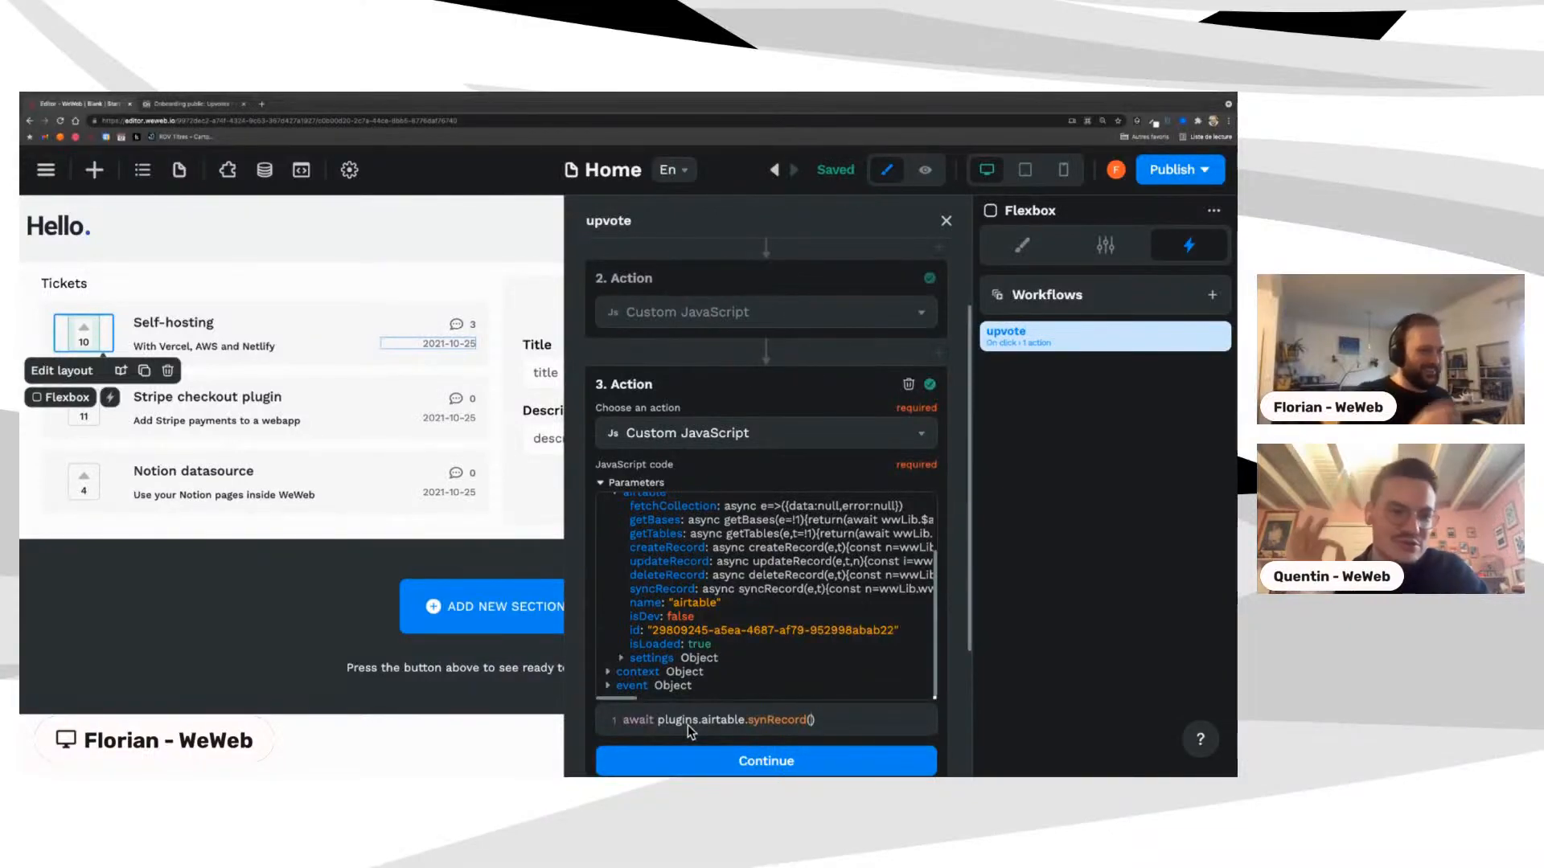
{"action": "left_click", "coordinate": [722, 770]}
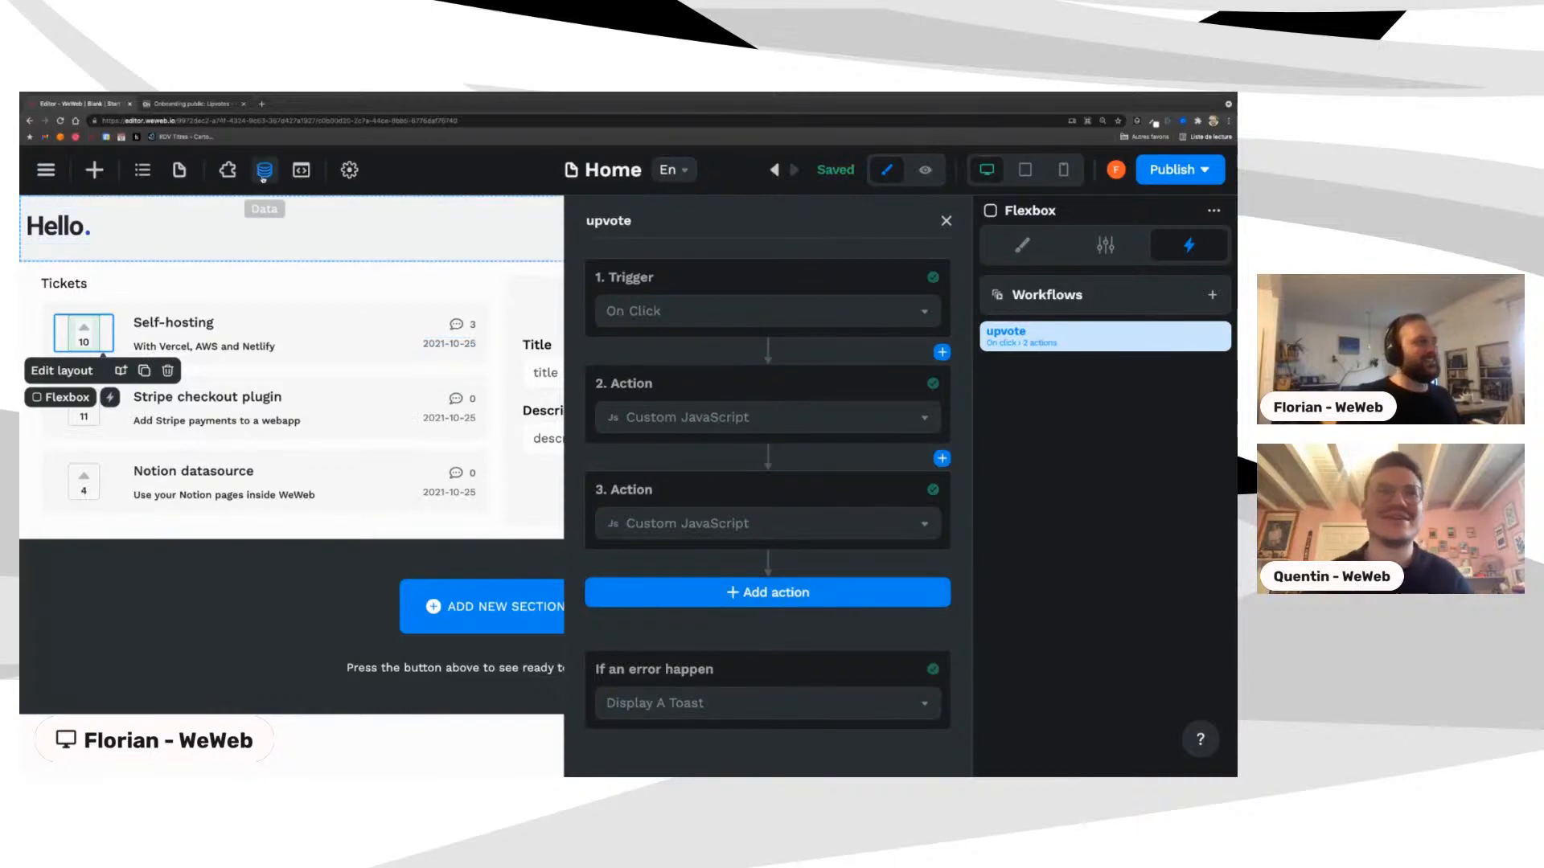
Step: Show the Airtable Sync a record function's collectionId and recordId parameters under Data > Functions
{"action": "left_click", "coordinate": [264, 170]}
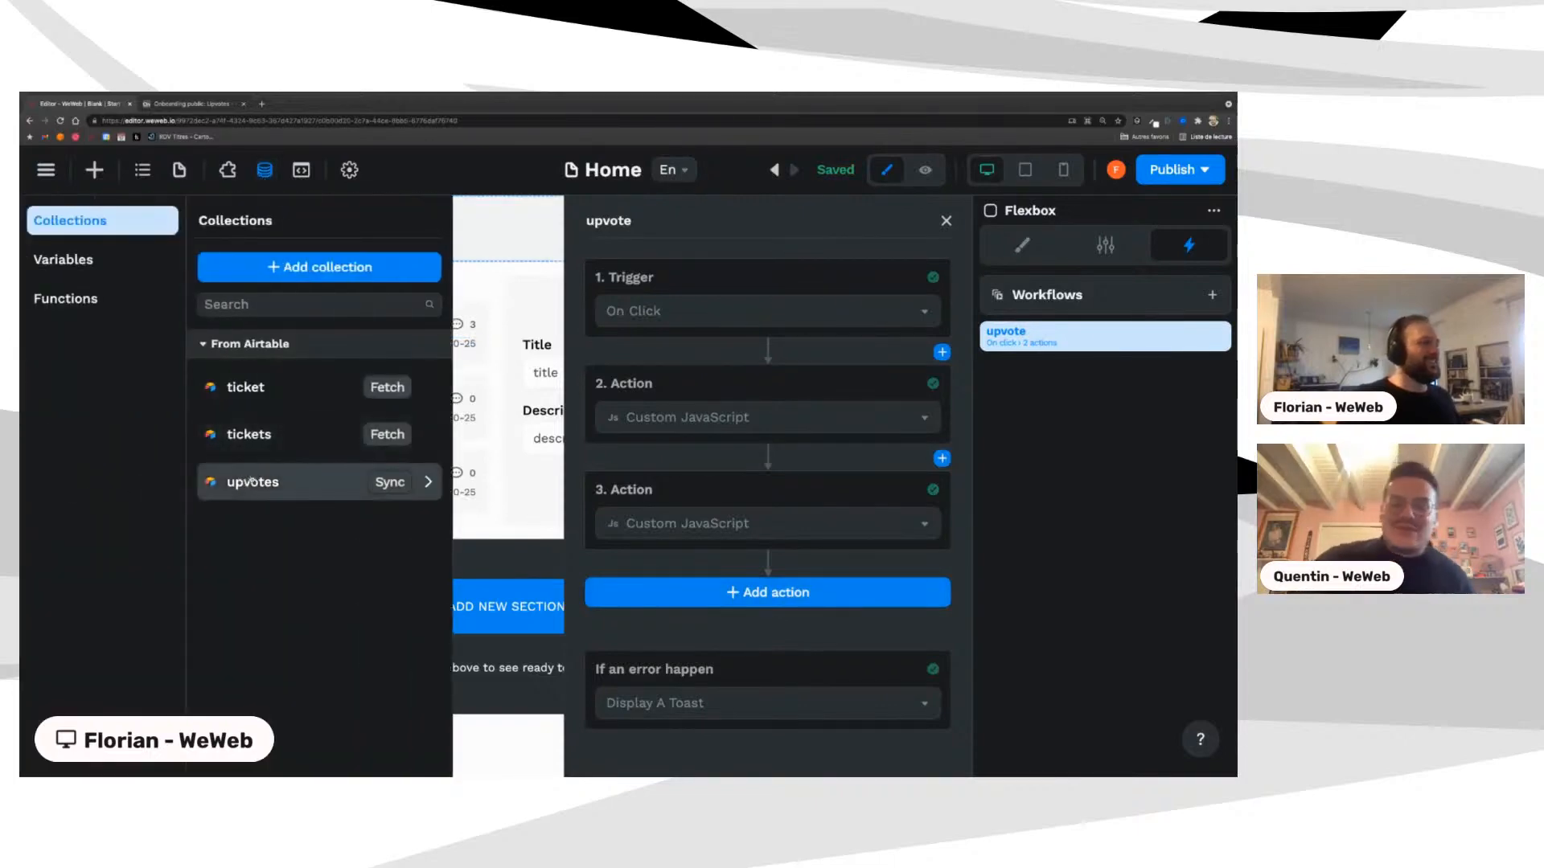
{"action": "left_click", "coordinate": [66, 299]}
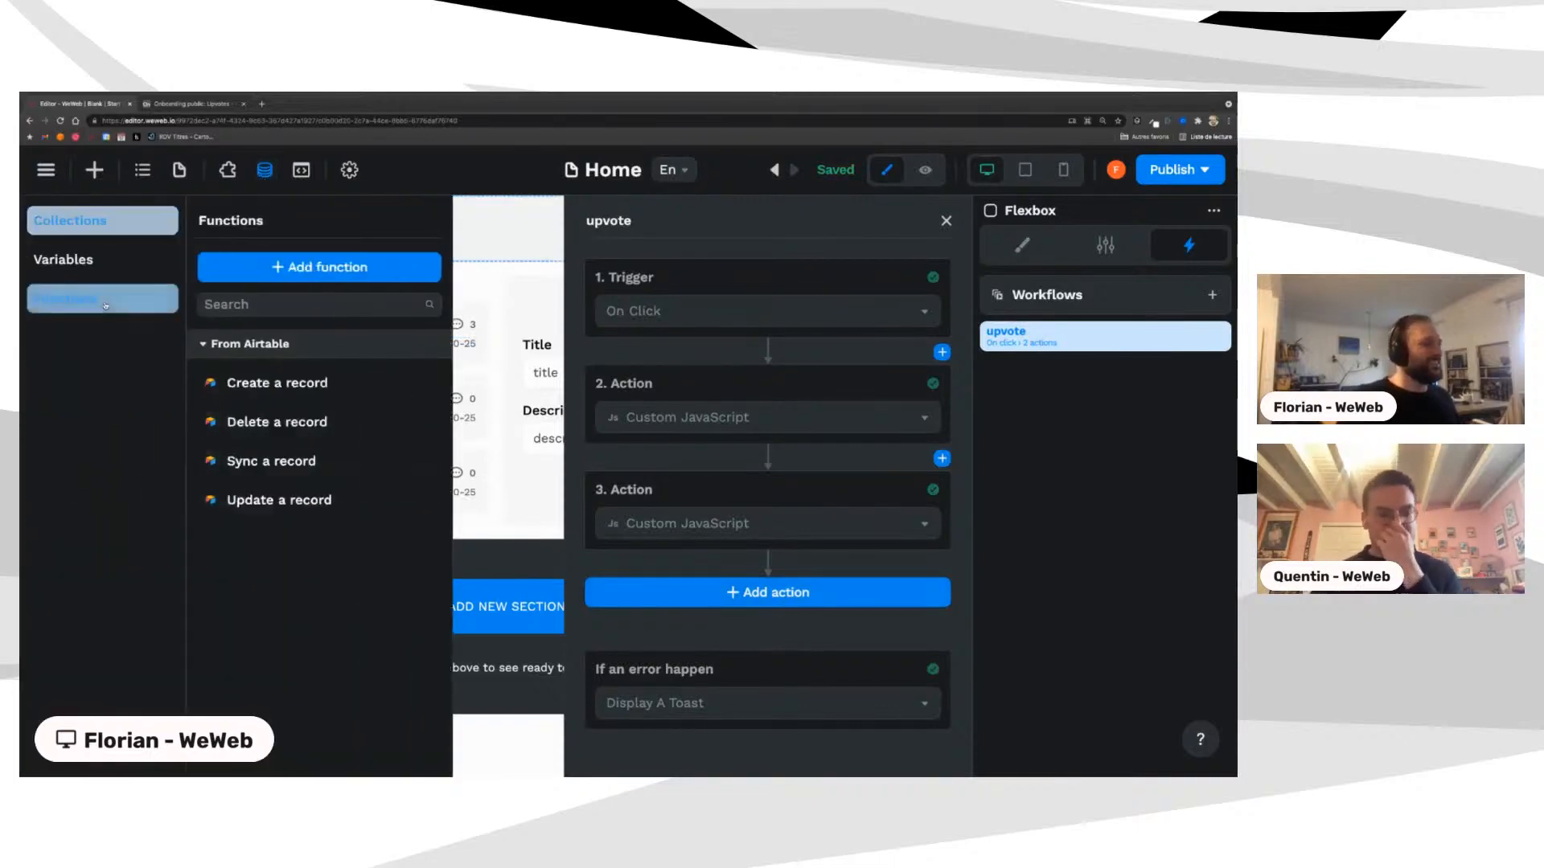
{"action": "left_click", "coordinate": [287, 475]}
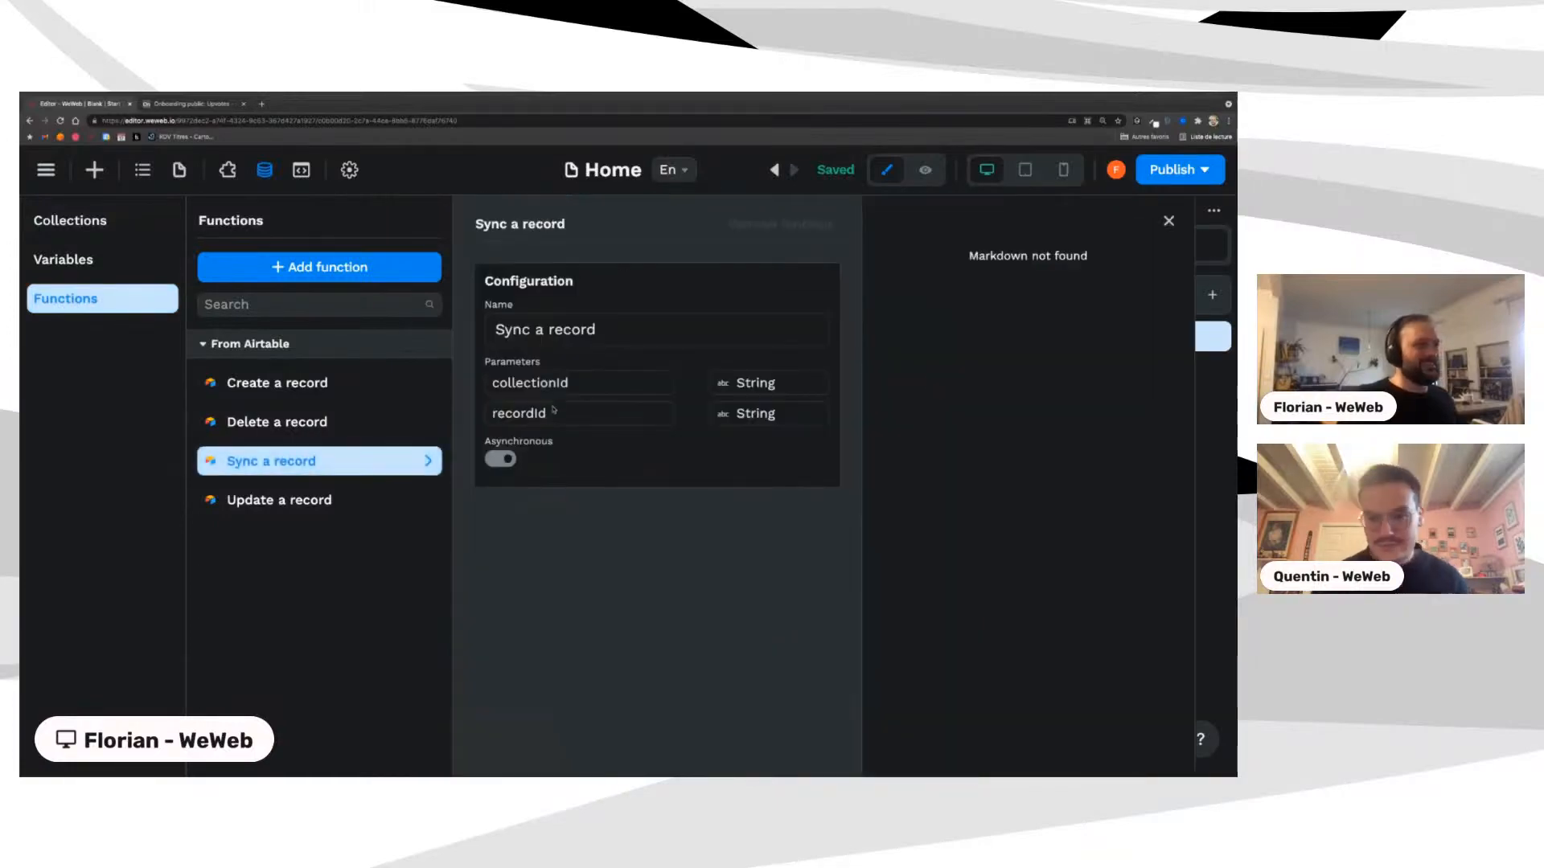
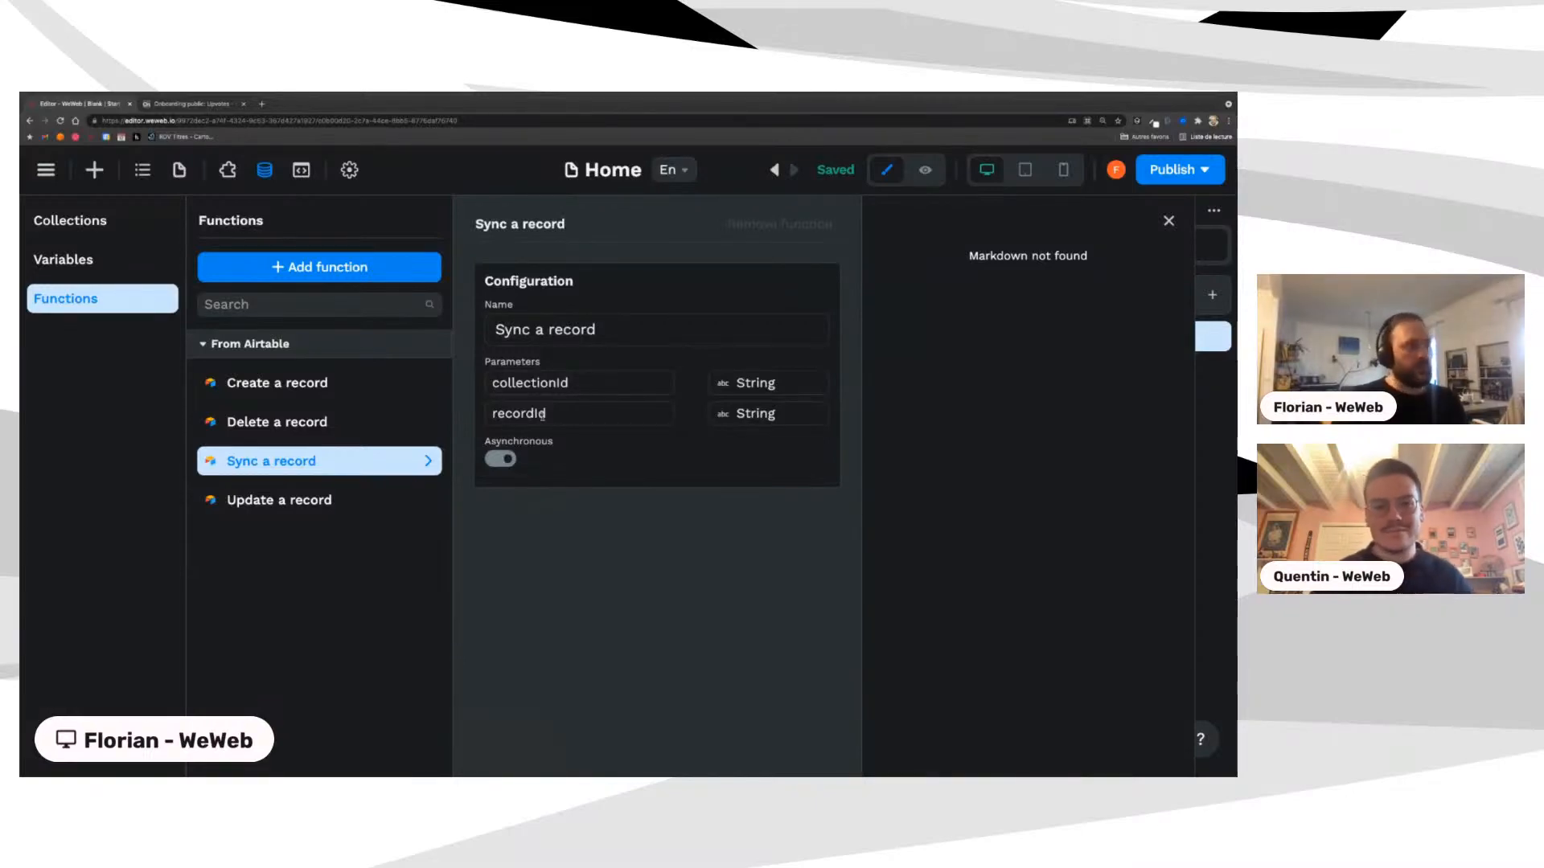
Step: Dismiss the Sync a record function details to get back to the upvote workflow's action list
{"action": "left_click", "coordinate": [1163, 223]}
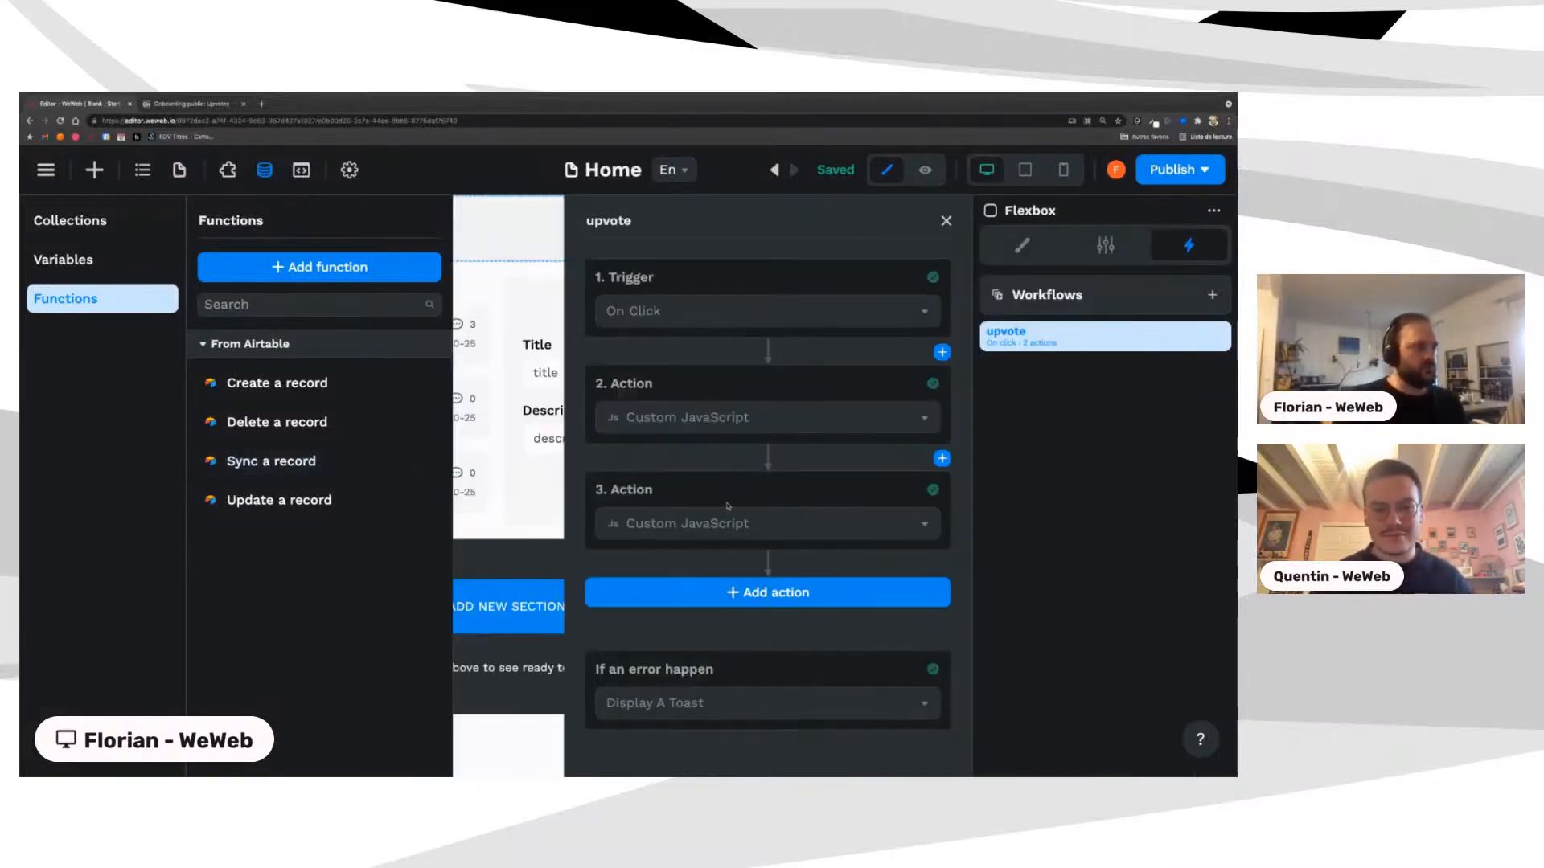
Step: Pass collections.tickets.id as the first synRecord argument in action 3's code
{"action": "left_click", "coordinate": [670, 527]}
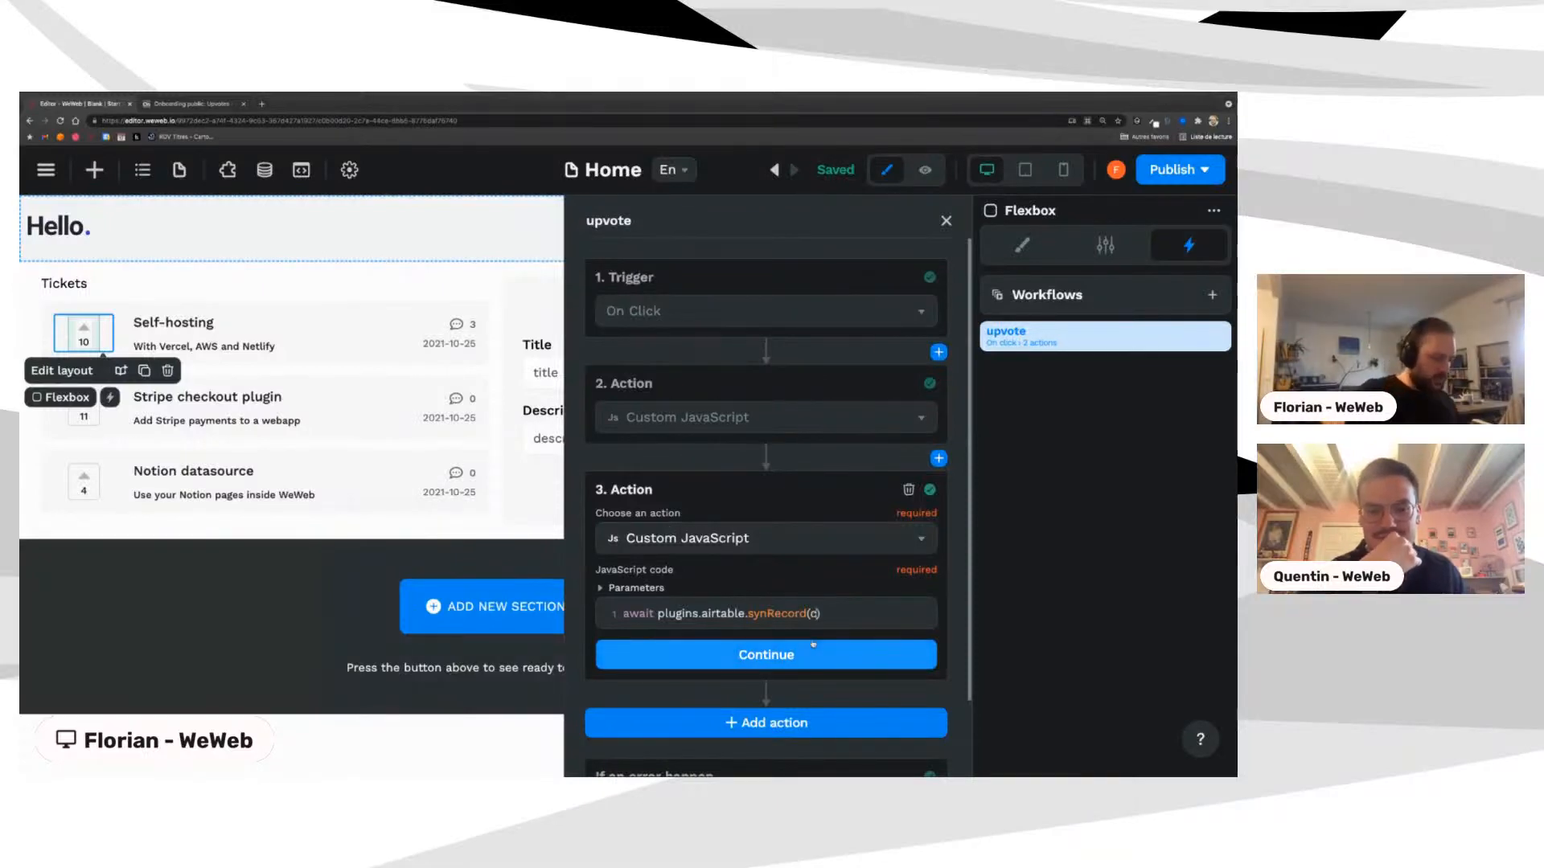
{"action": "type", "text": "ollections."}
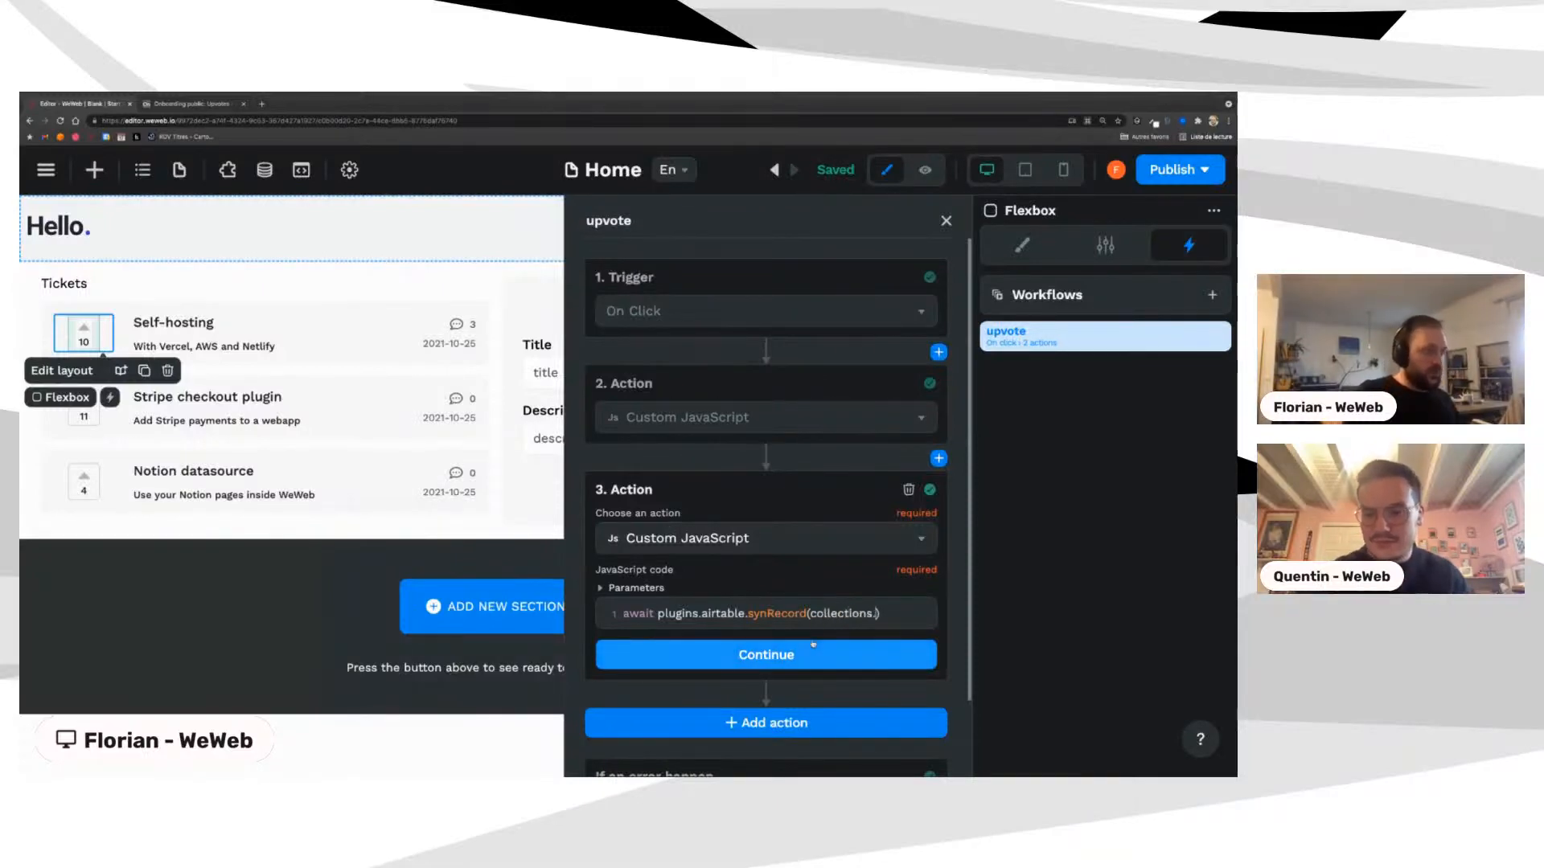
{"action": "type", "text": "ti"}
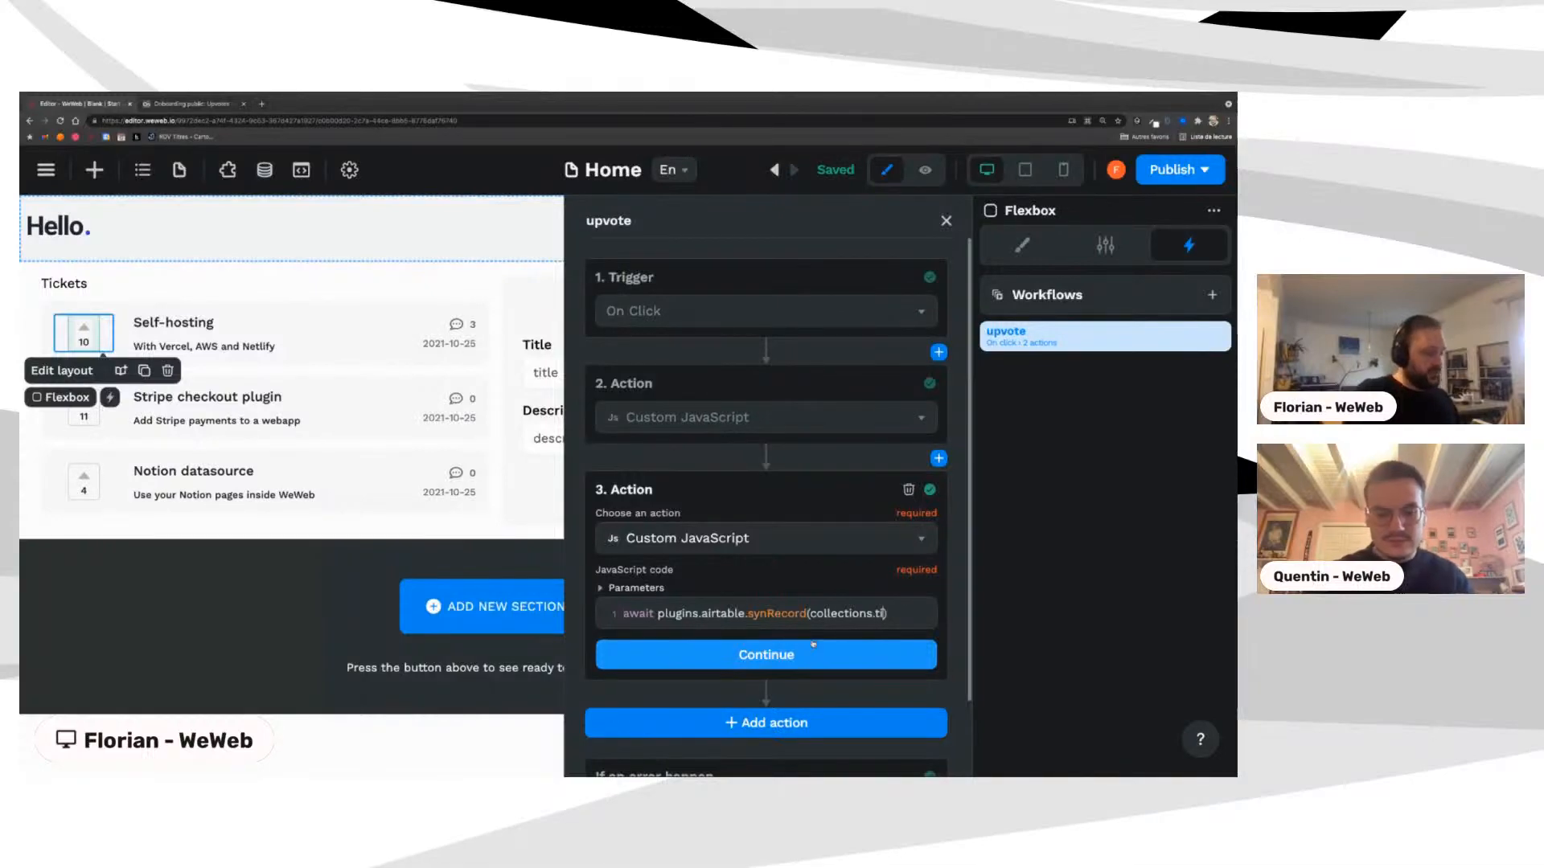
{"action": "type", "text": "ckets"}
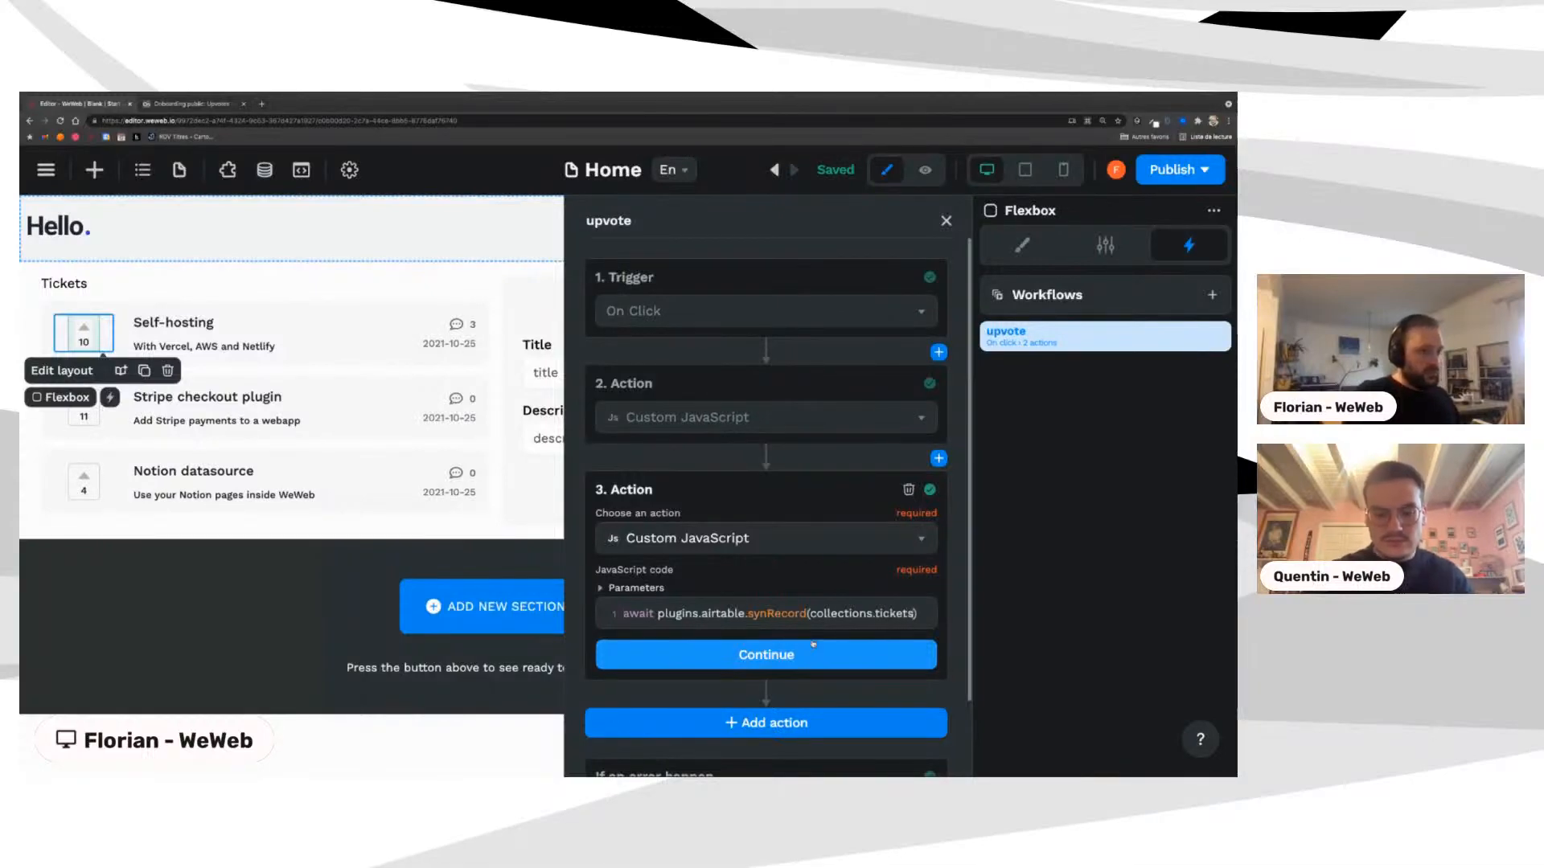
{"action": "type", "text": ".id,"}
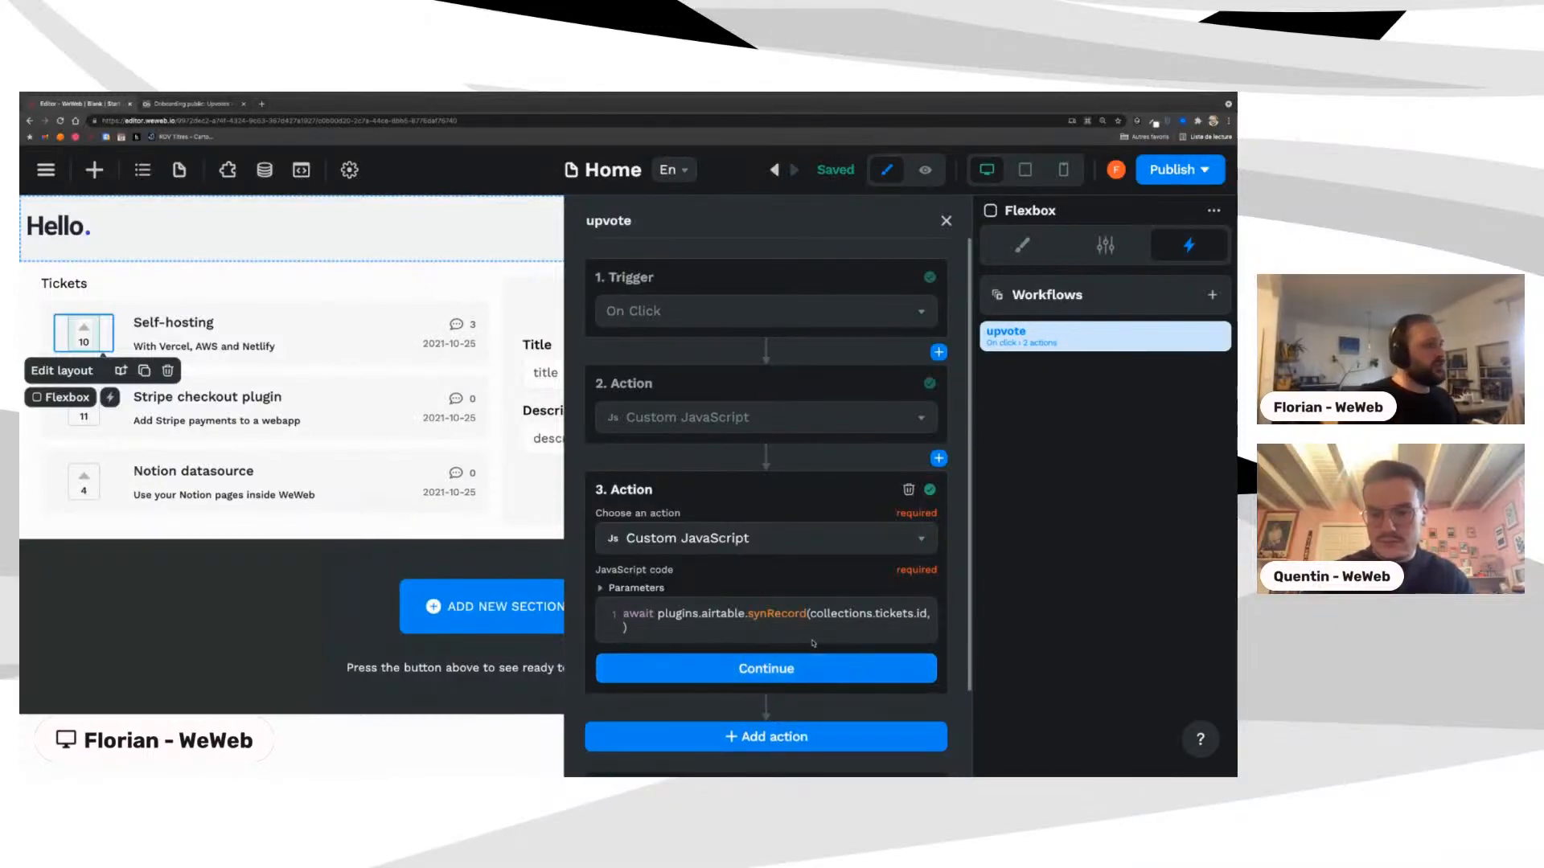
{"action": "left_click", "coordinate": [772, 669]}
Step: Copy action 2's repeatIndex ticket id expression into action 3 as the second argument, then save
{"action": "left_click", "coordinate": [707, 425]}
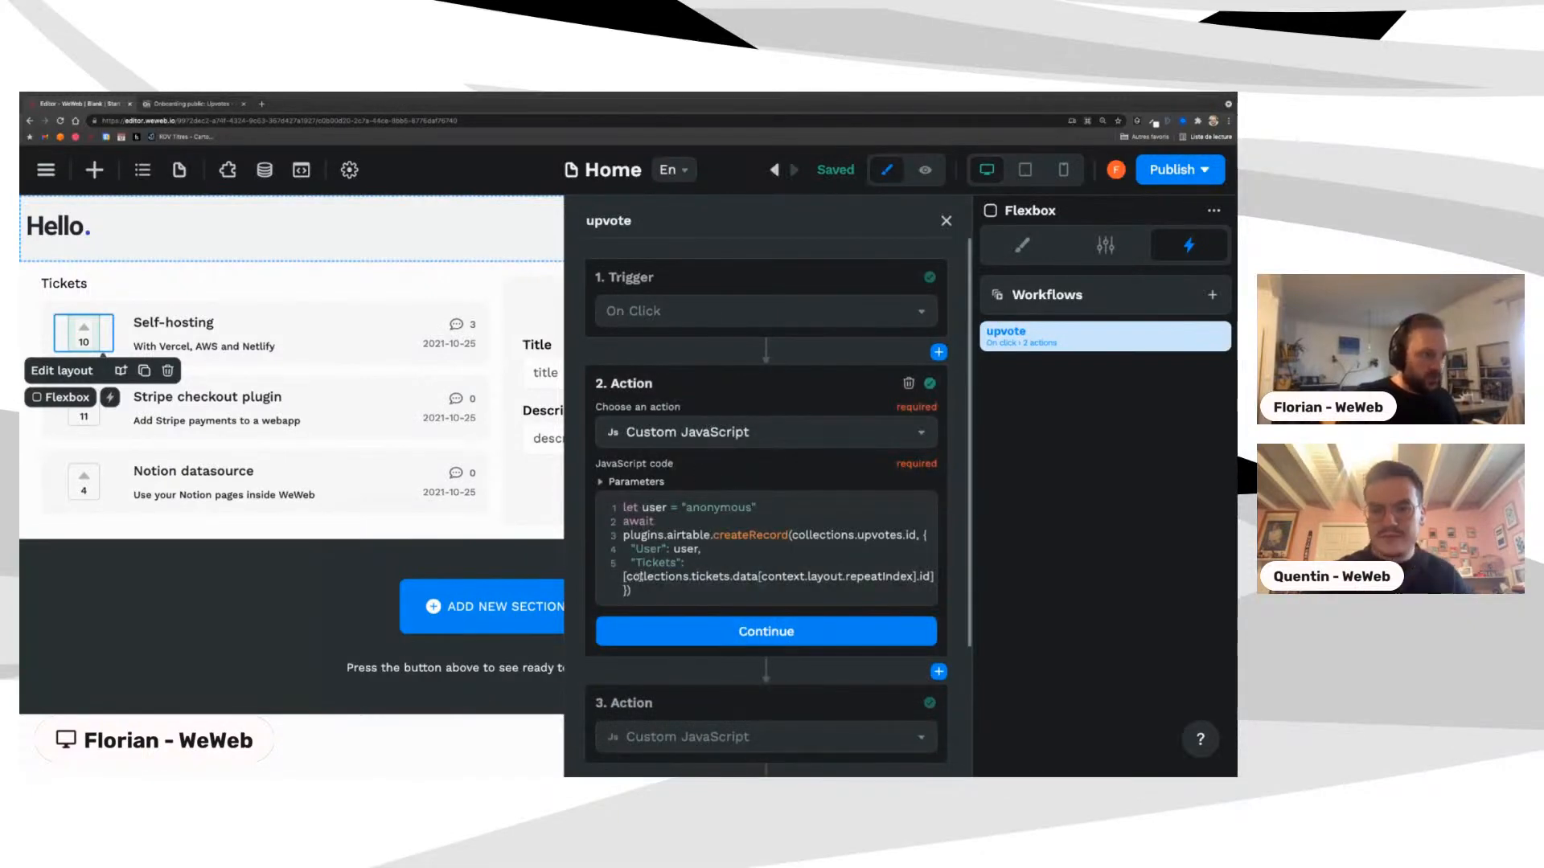
{"action": "left_click_drag", "start_coordinate": [625, 577], "coordinate": [930, 577]}
{"action": "key", "text": "ctrl+c"}
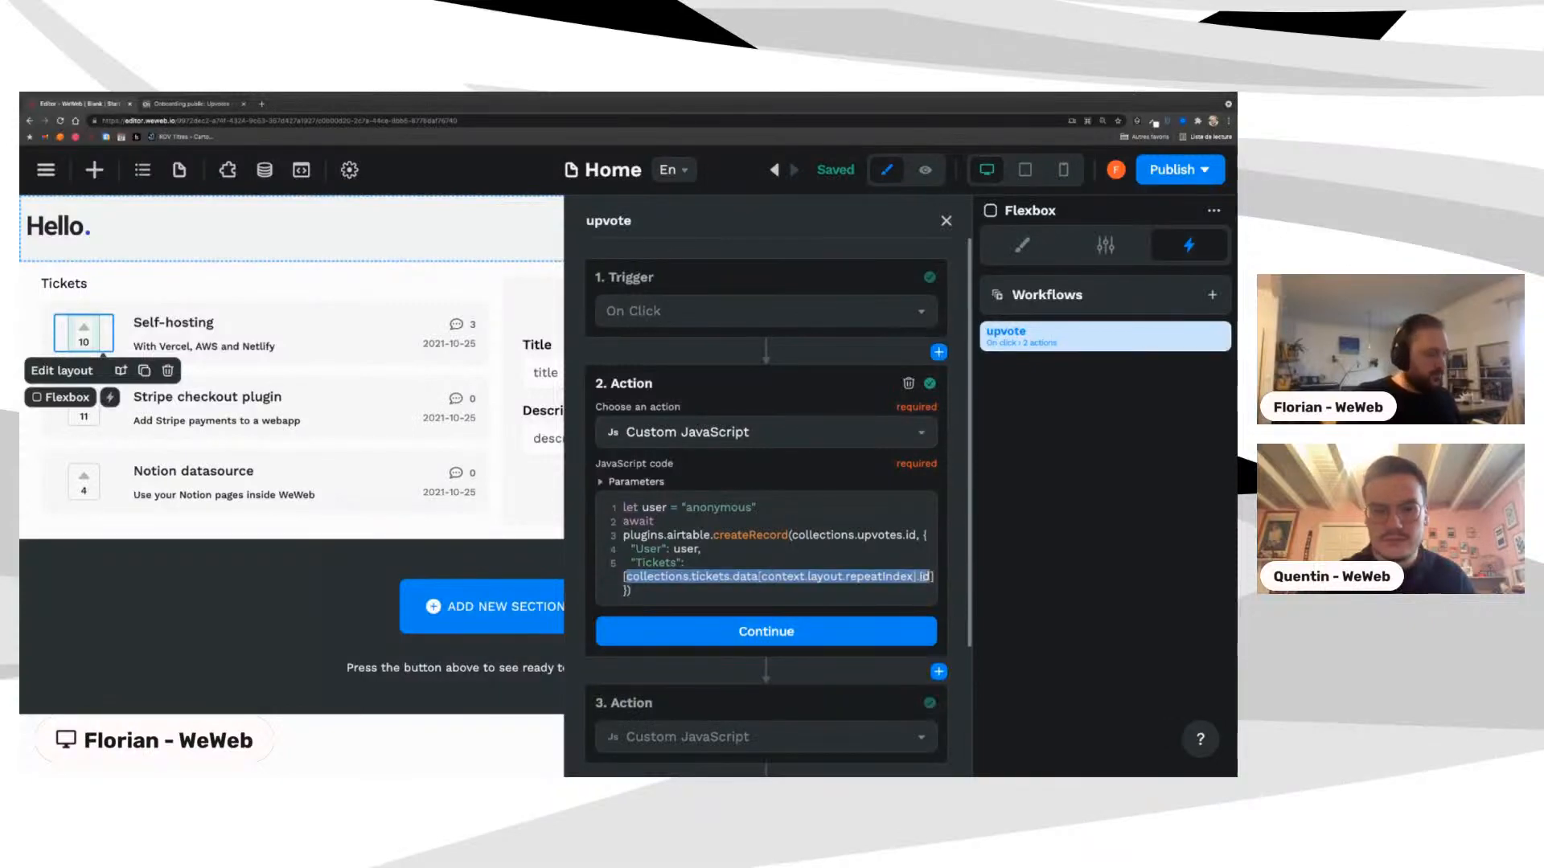
{"action": "left_click", "coordinate": [848, 631]}
{"action": "left_click", "coordinate": [691, 521]}
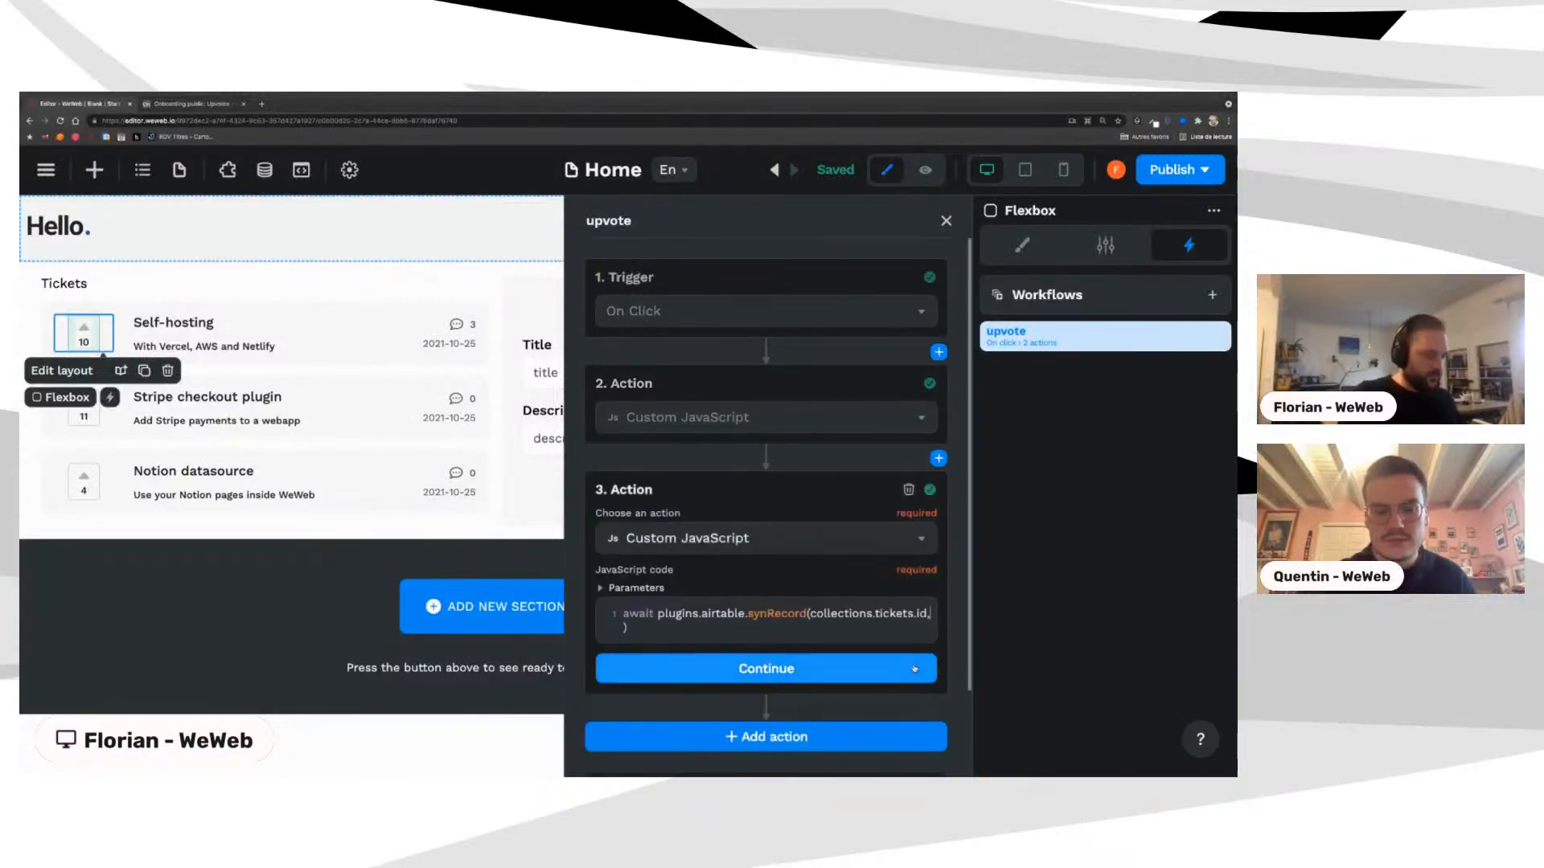
{"action": "type", "text": ","}
{"action": "key", "text": "ctrl+v"}
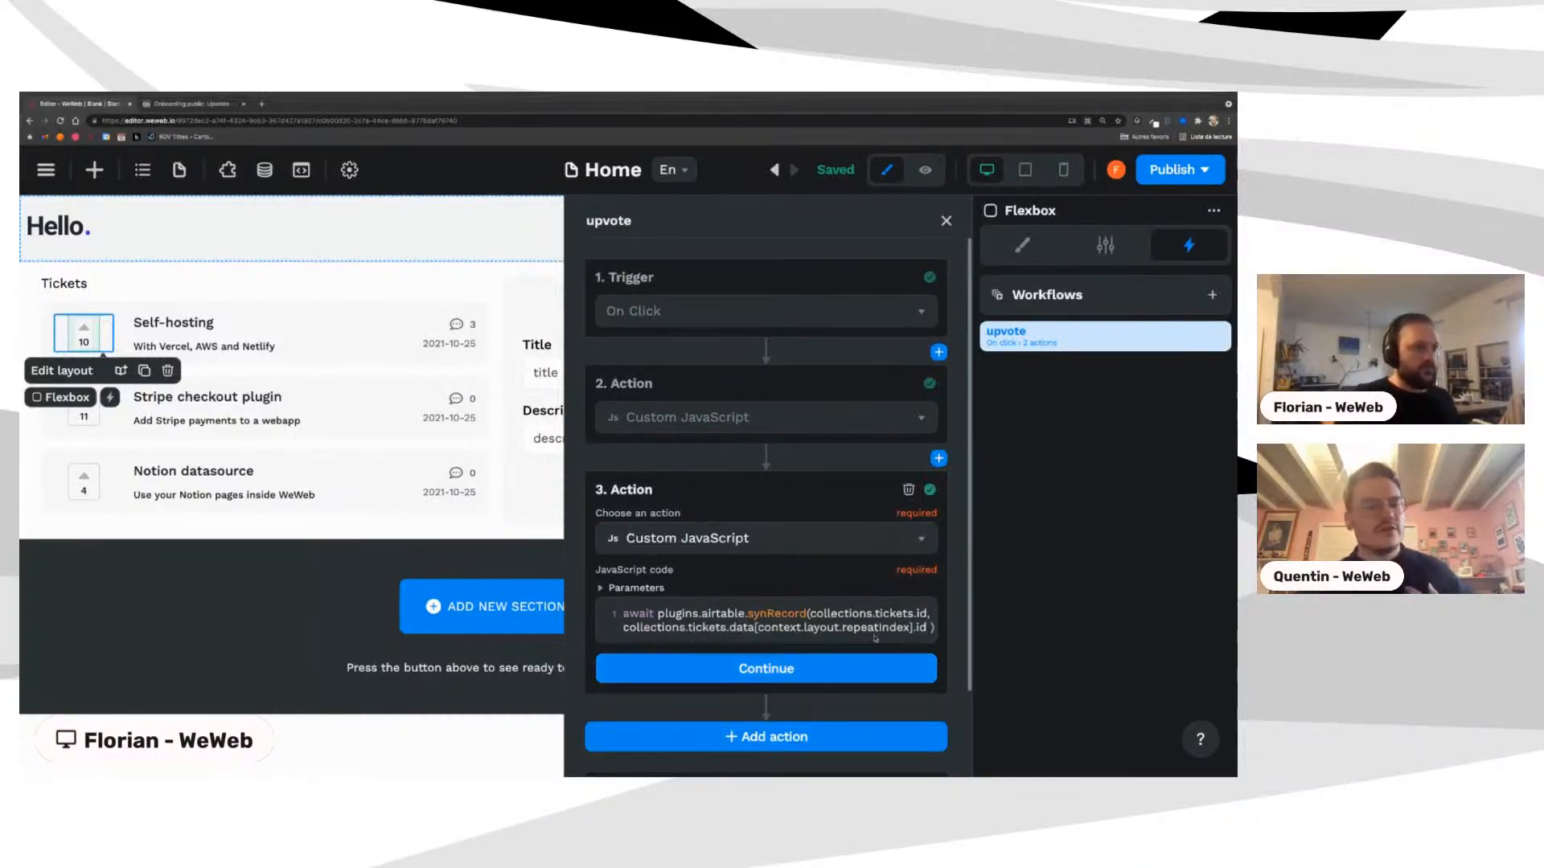
{"action": "scroll", "coordinate": [793, 557], "scroll_direction": "down", "scroll_amount": 2}
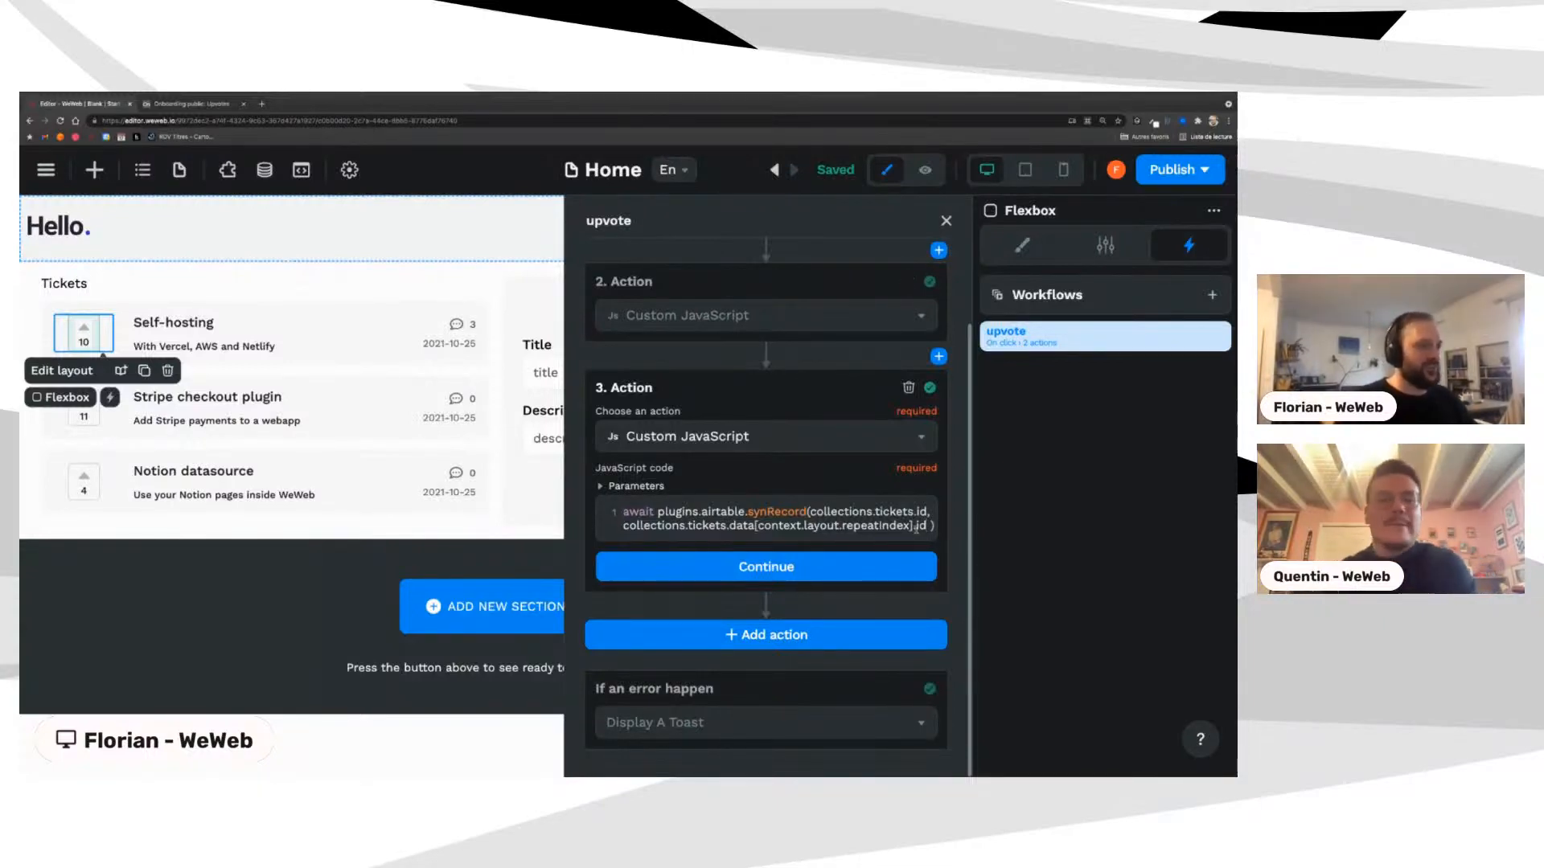
{"action": "left_click_drag", "start_coordinate": [618, 526], "coordinate": [927, 526]}
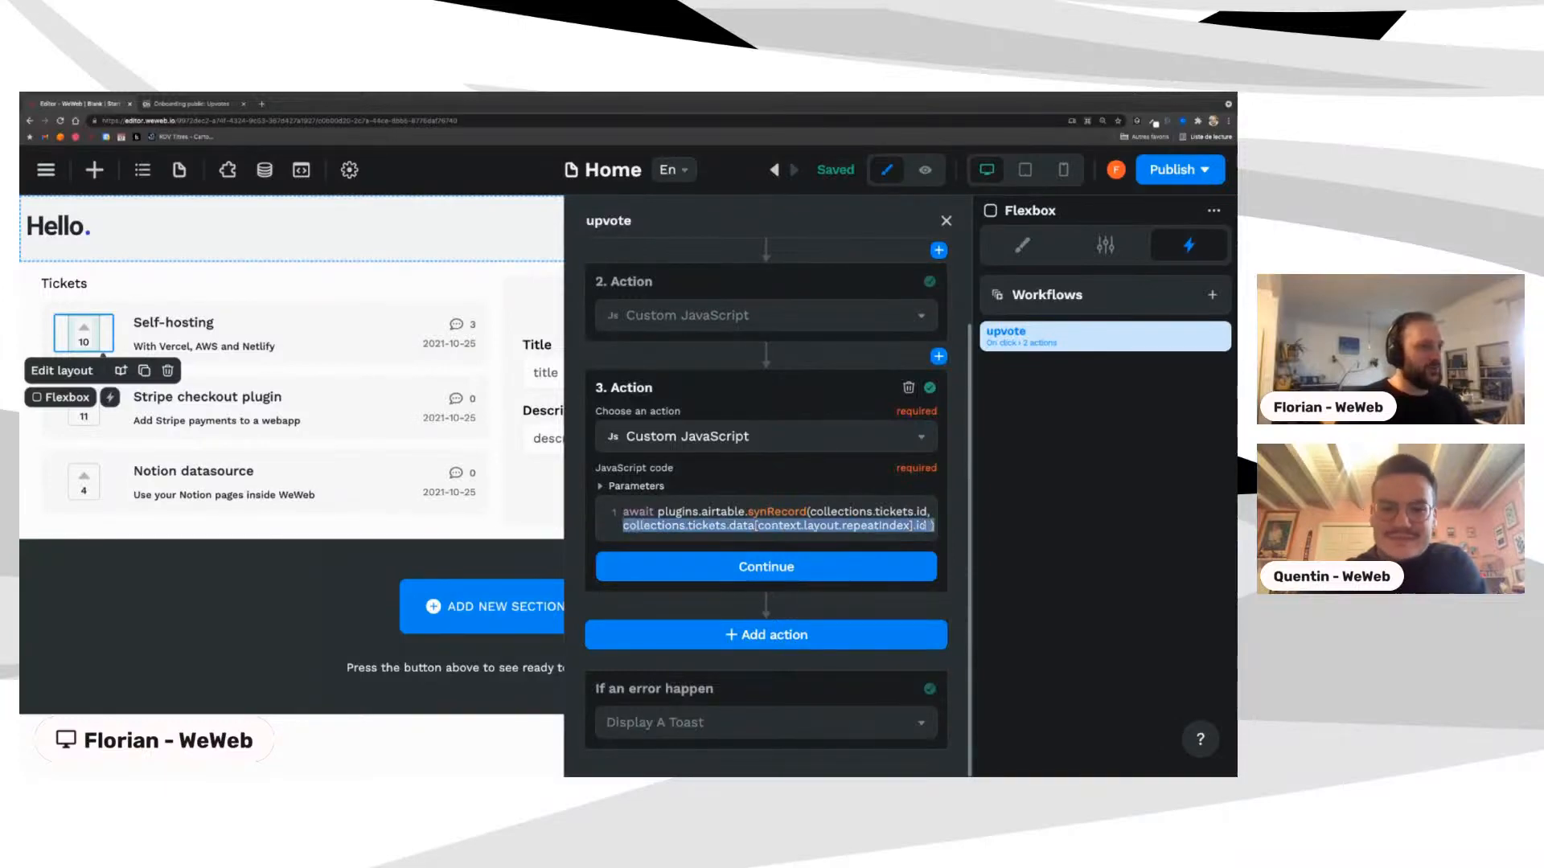
{"action": "left_click", "coordinate": [766, 512]}
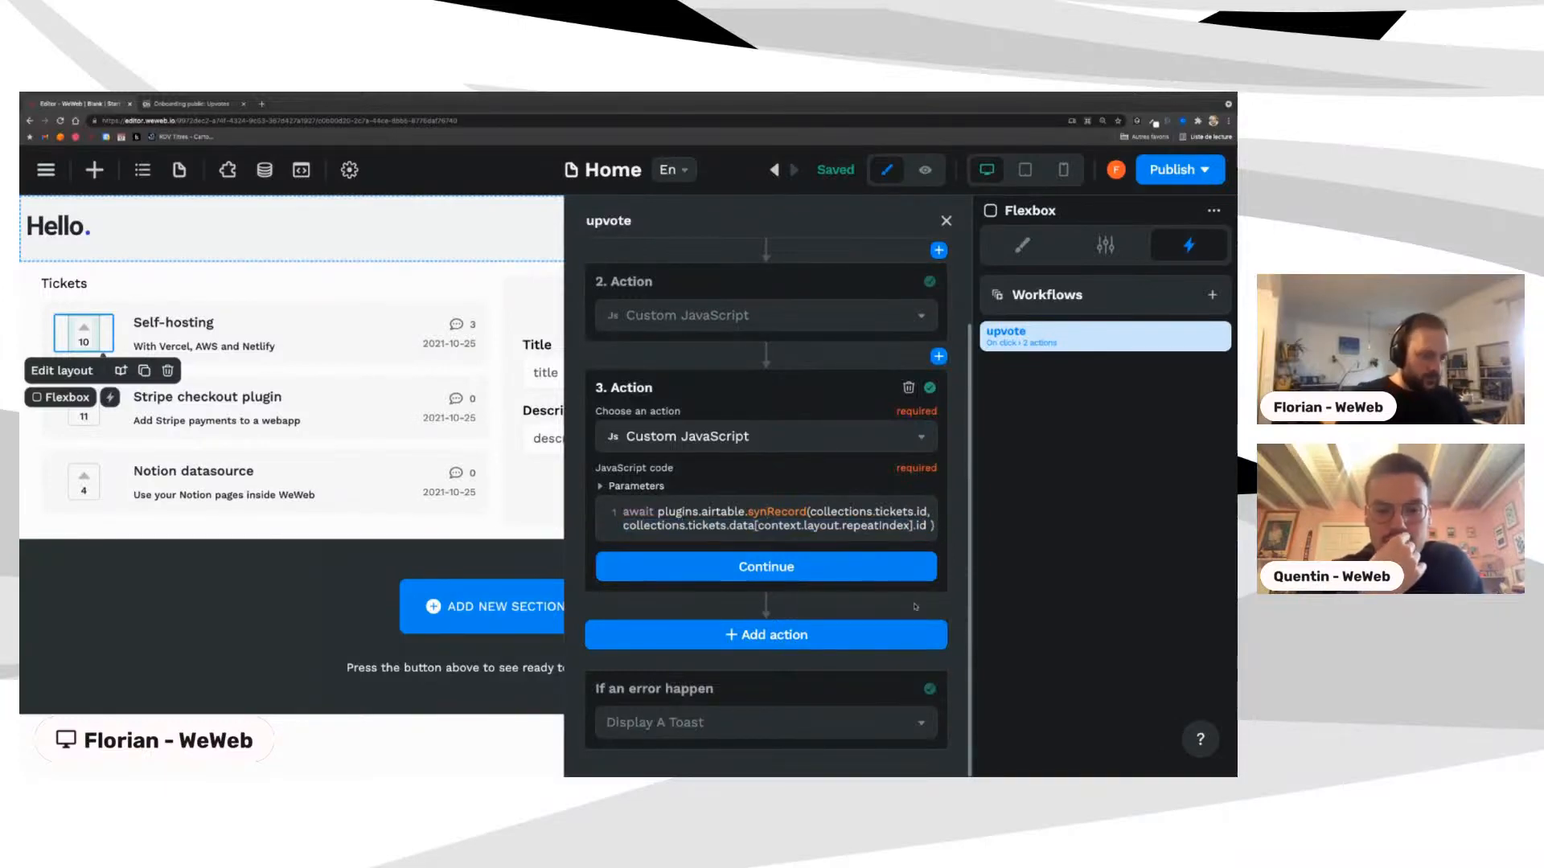
{"action": "key", "text": "BackSpace"}
{"action": "left_click", "coordinate": [744, 573]}
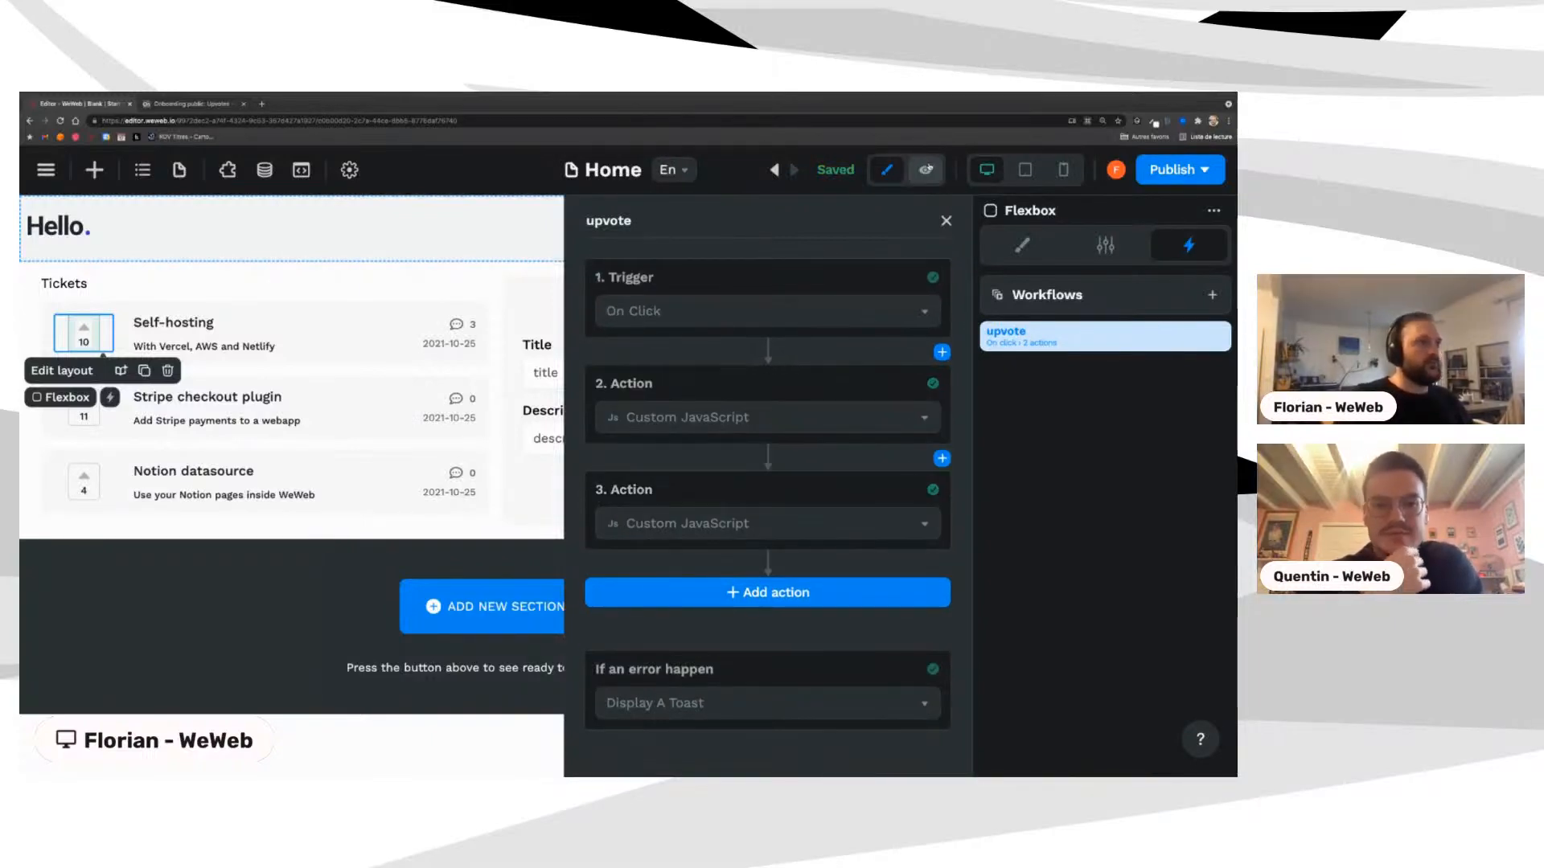
Step: Preview the app, open the Self-hosting ticket page, then go back to editing Home
{"action": "left_click", "coordinate": [925, 170]}
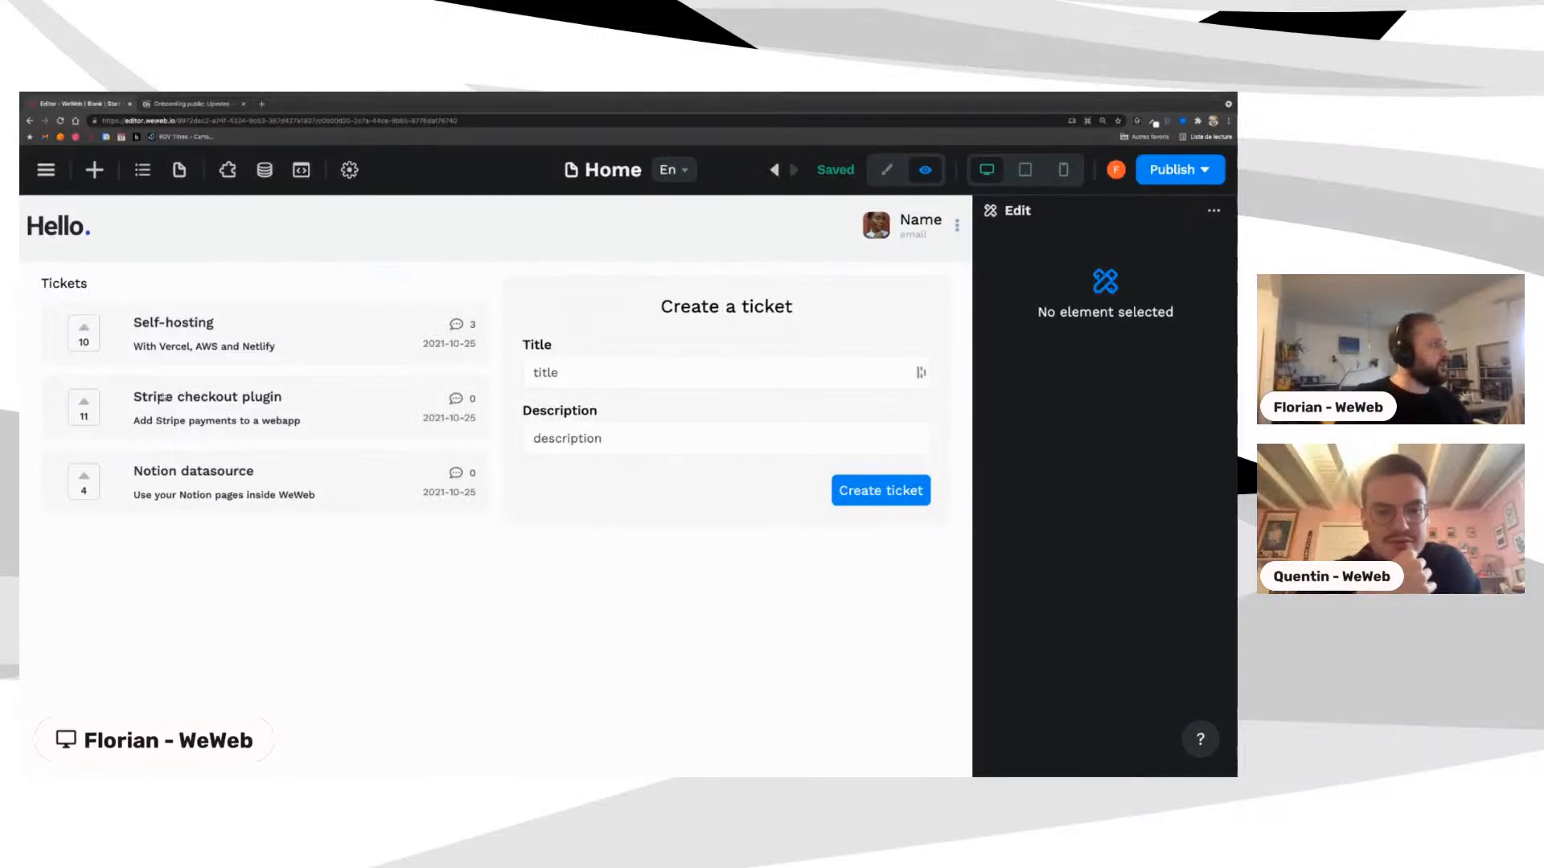
{"action": "left_click", "coordinate": [85, 417]}
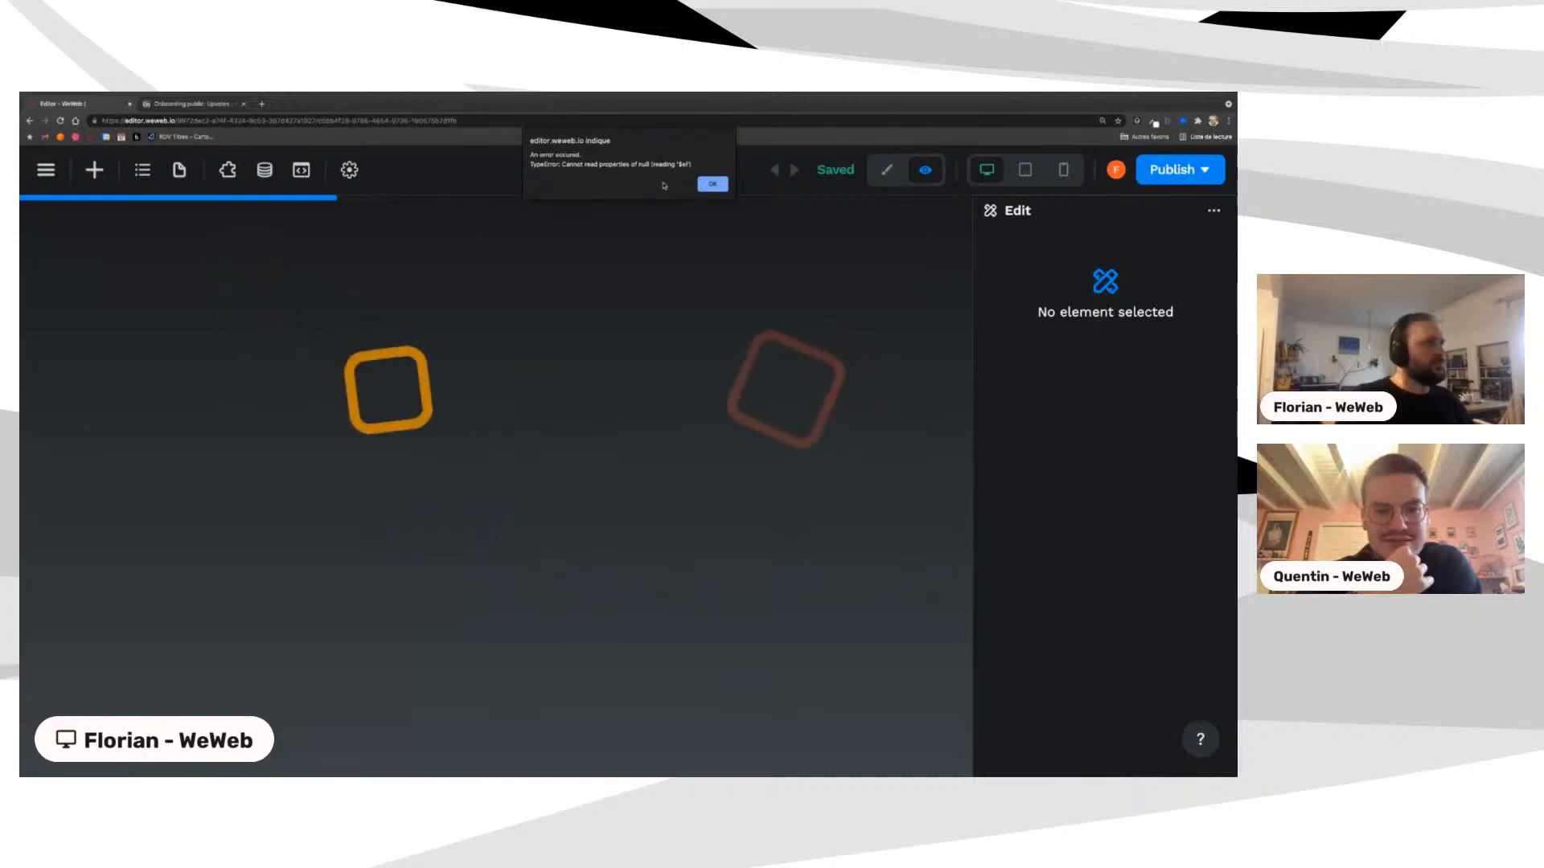
{"action": "left_click", "coordinate": [713, 185]}
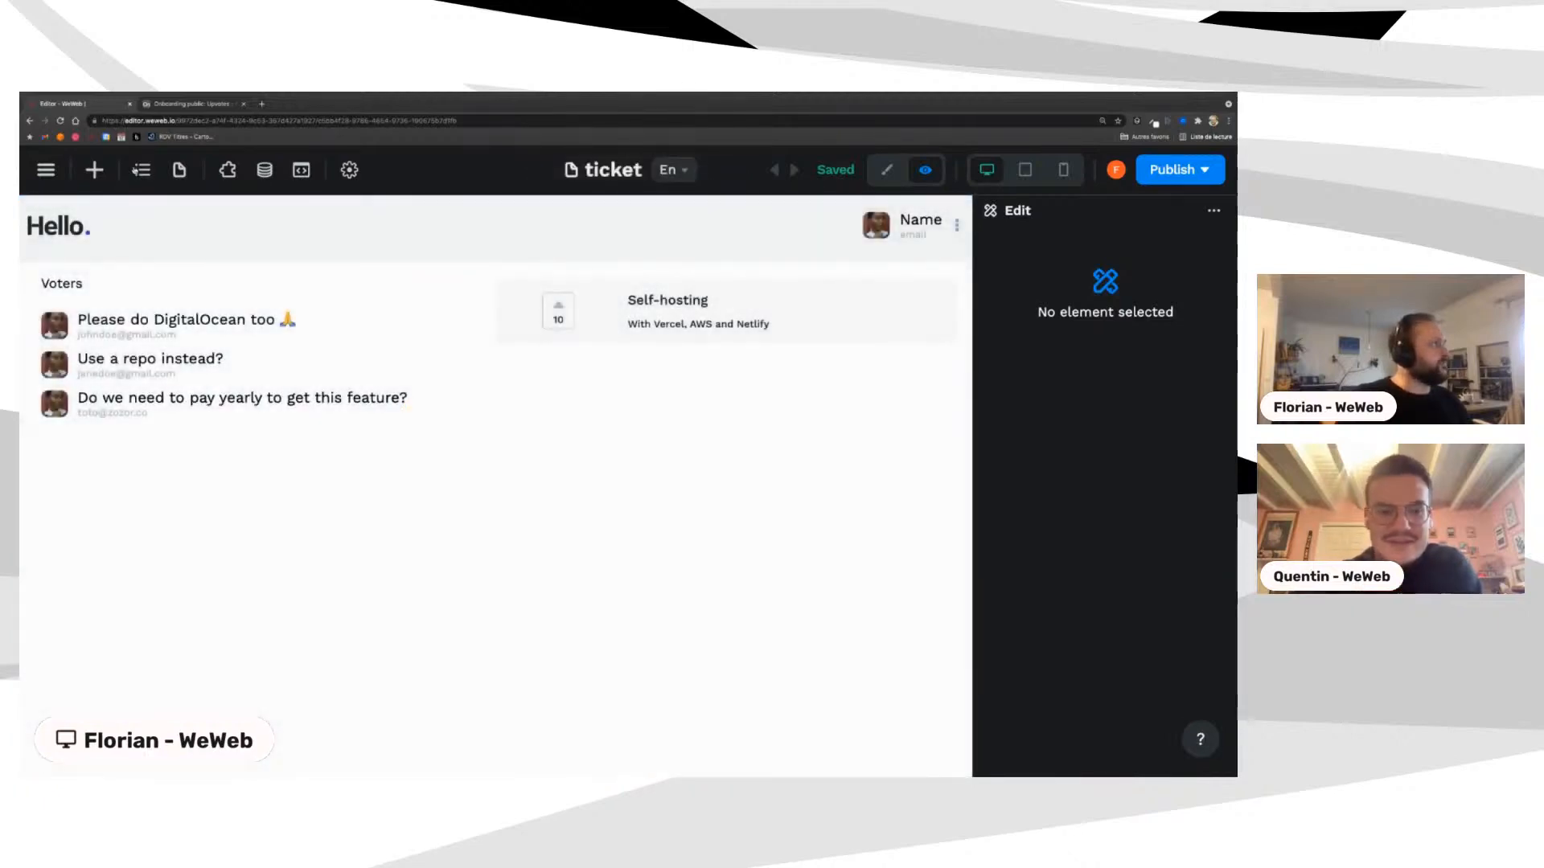
{"action": "left_click", "coordinate": [179, 170]}
{"action": "left_click", "coordinate": [120, 379]}
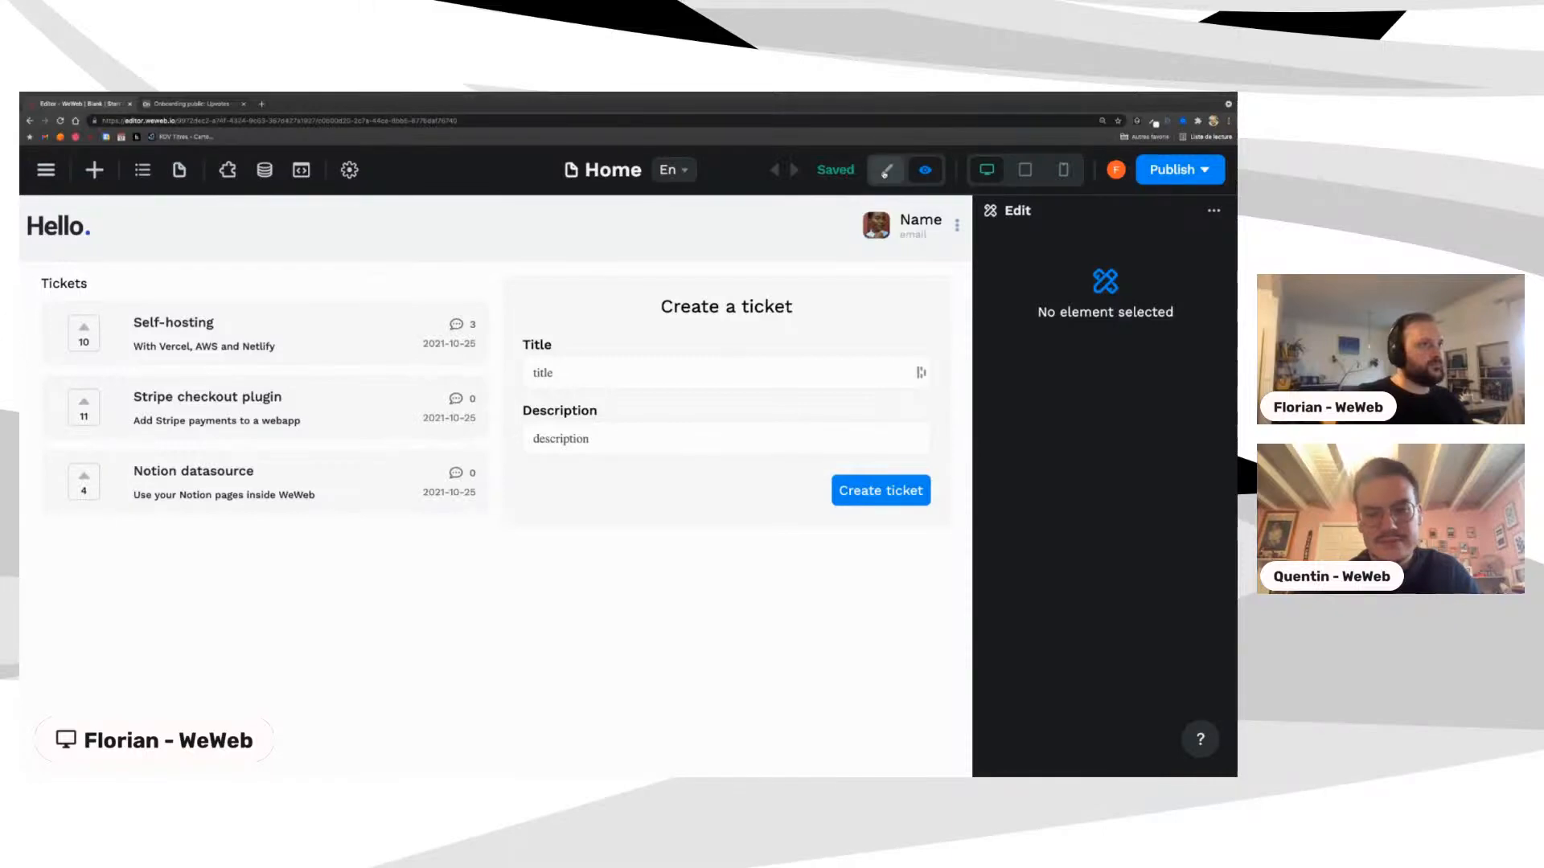
{"action": "left_click", "coordinate": [885, 173]}
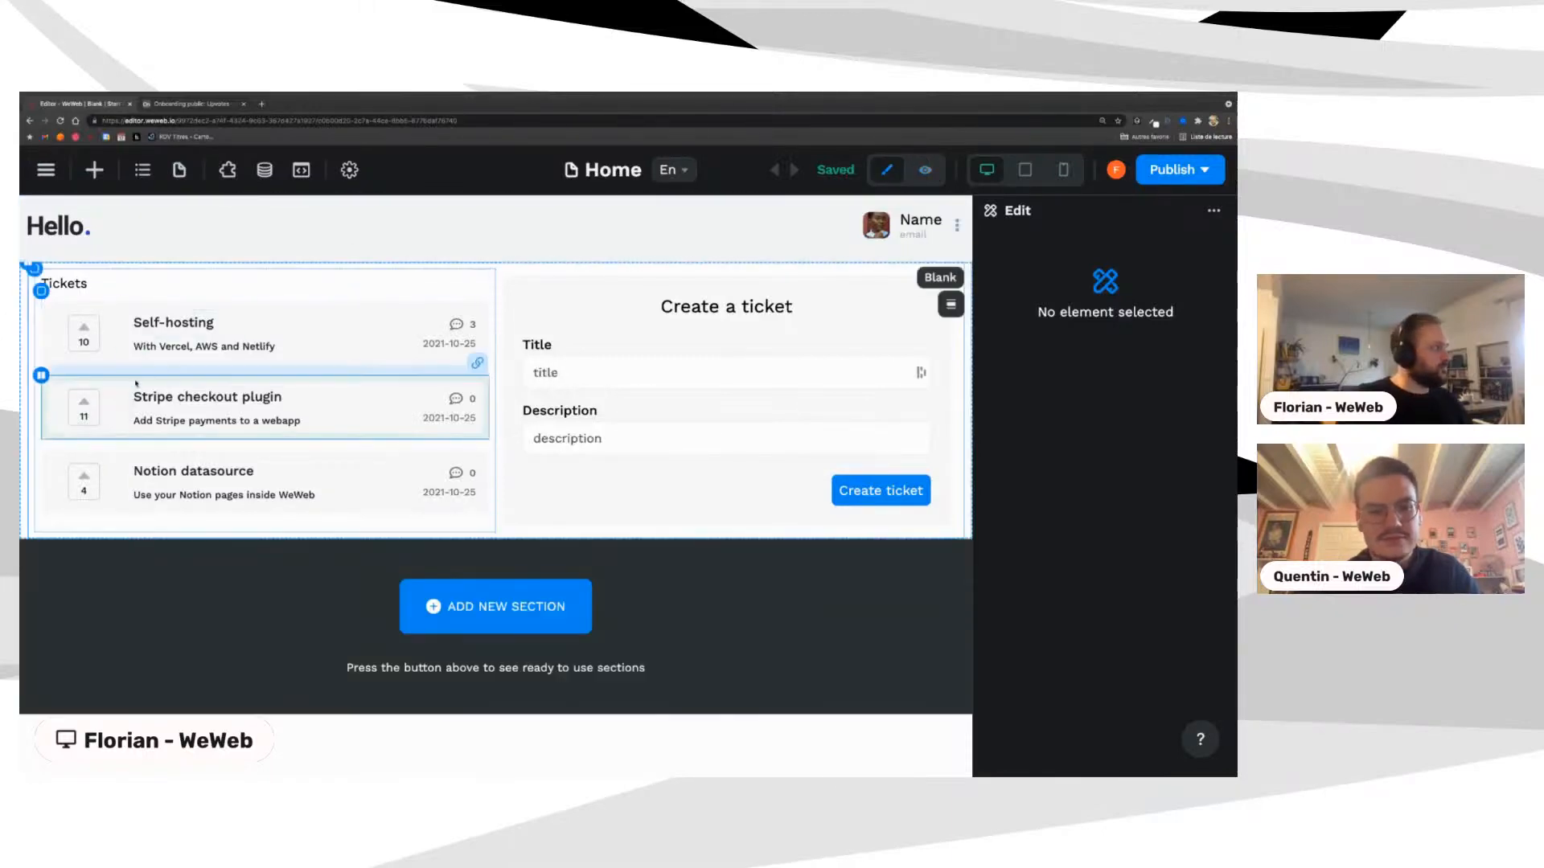
Step: Remove the page link from the whole Stripe checkout plugin ticket row
{"action": "left_click", "coordinate": [84, 406]}
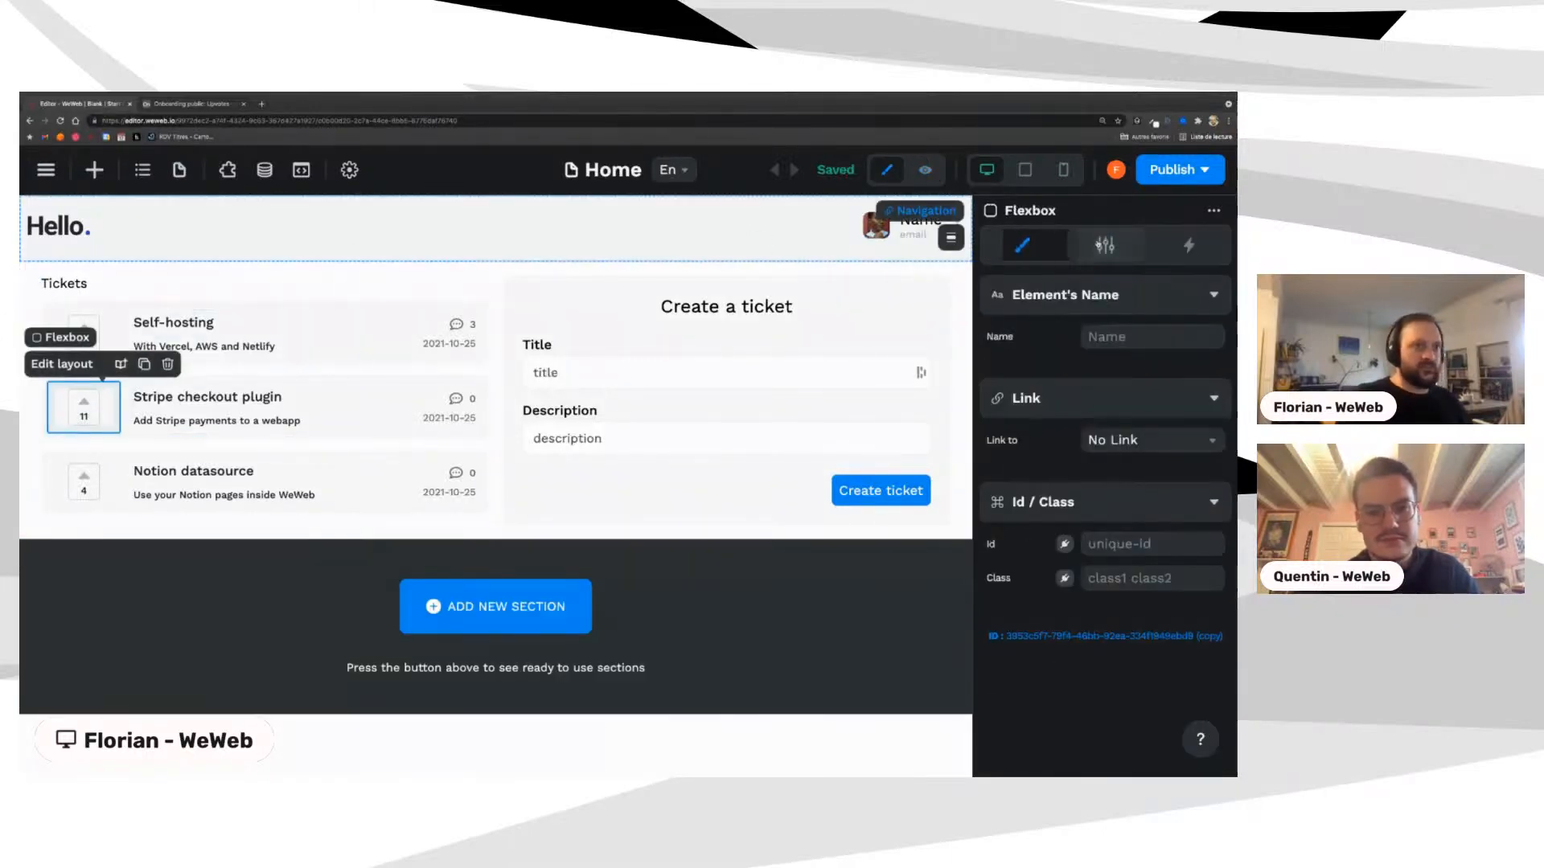
{"action": "left_click", "coordinate": [1105, 245]}
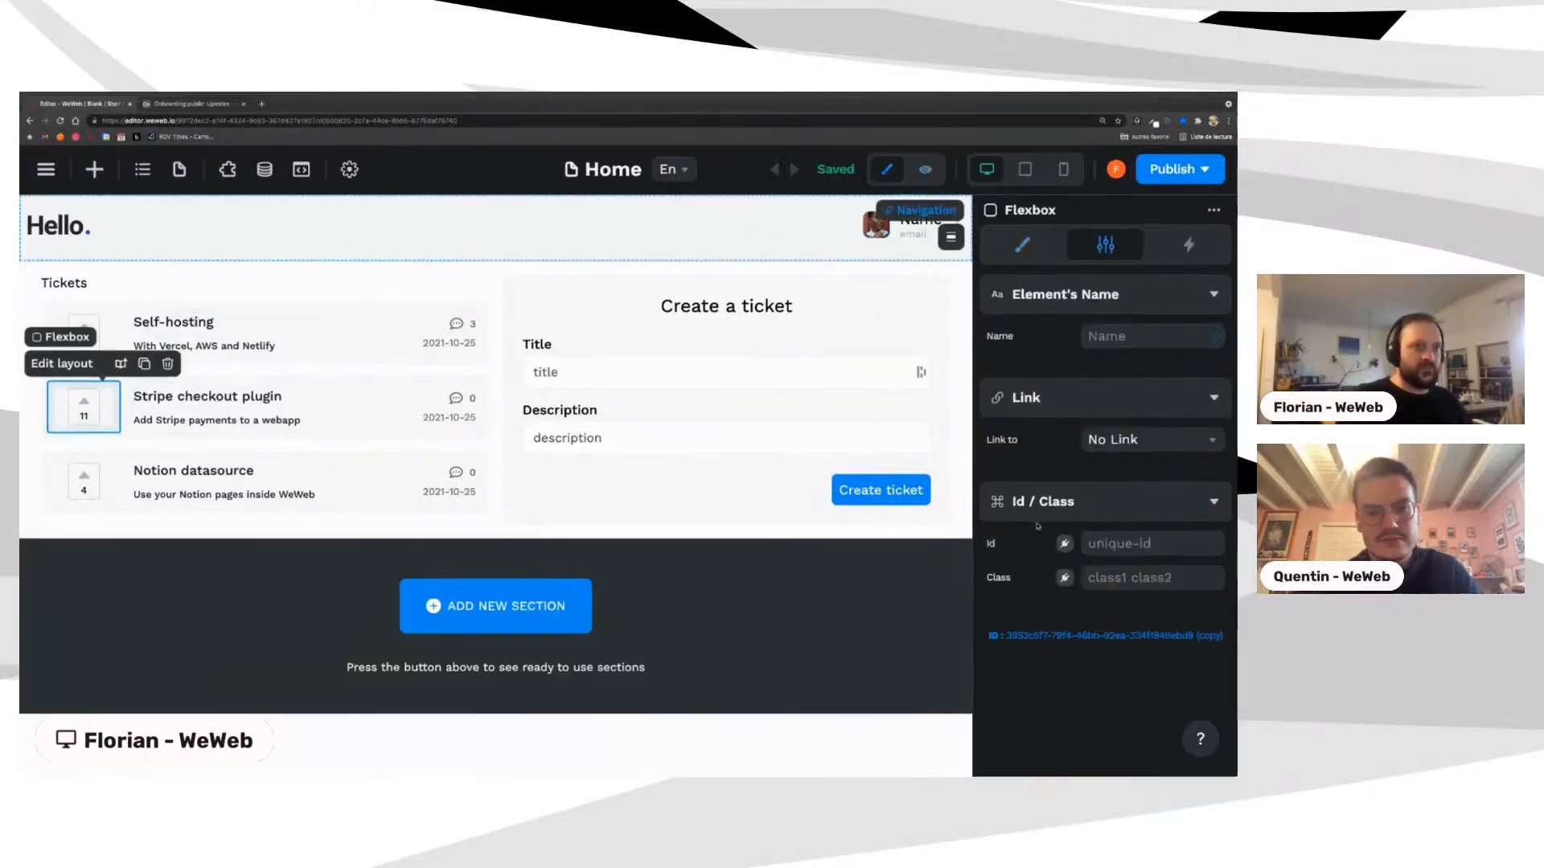
{"action": "left_click", "coordinate": [44, 399]}
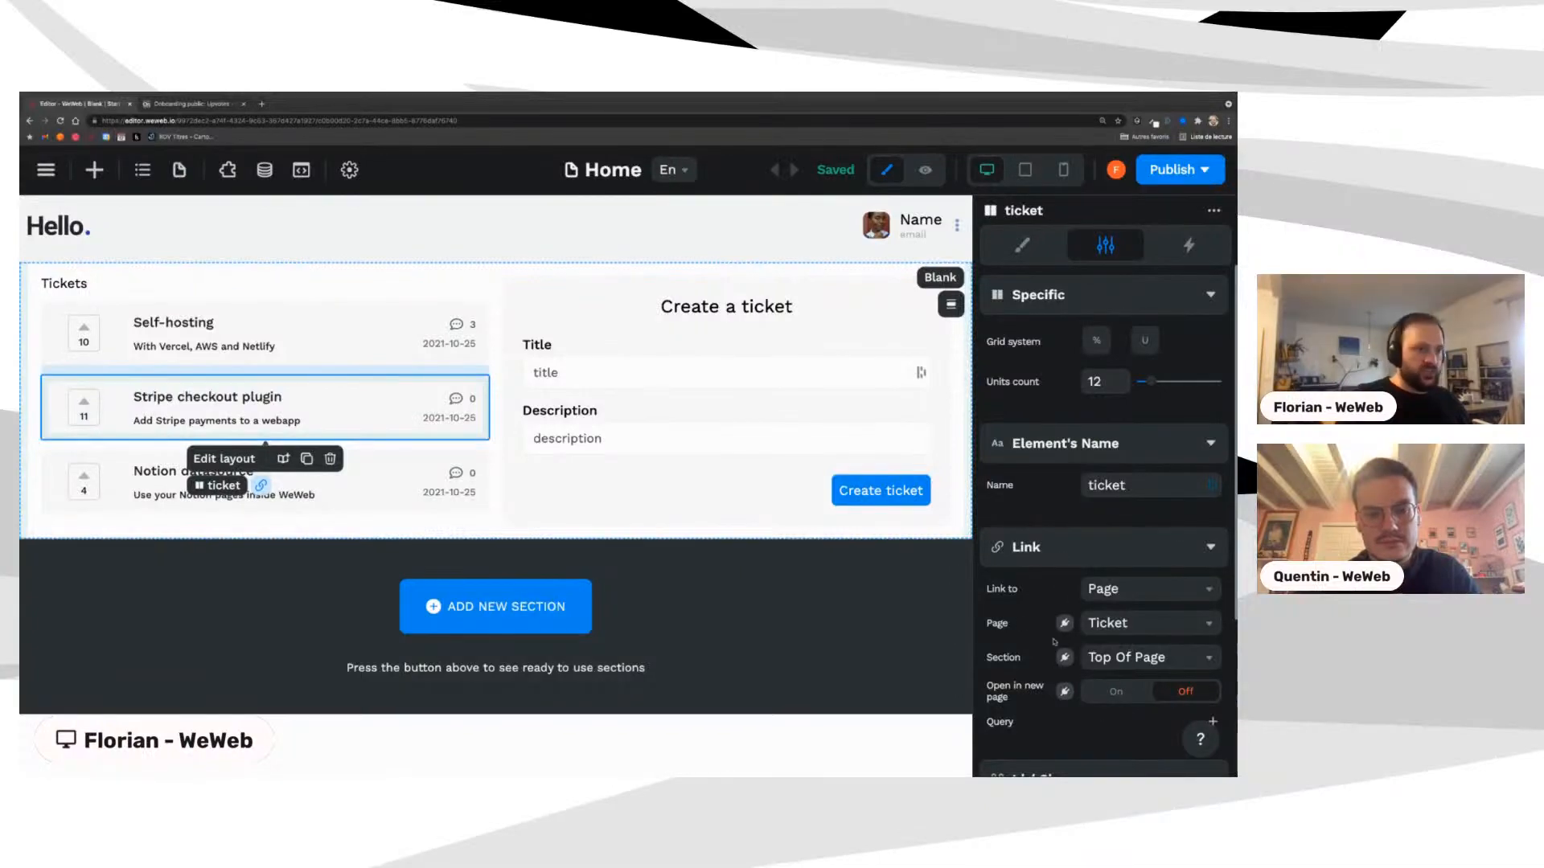
{"action": "scroll", "coordinate": [1054, 641], "scroll_direction": "down", "scroll_amount": 2}
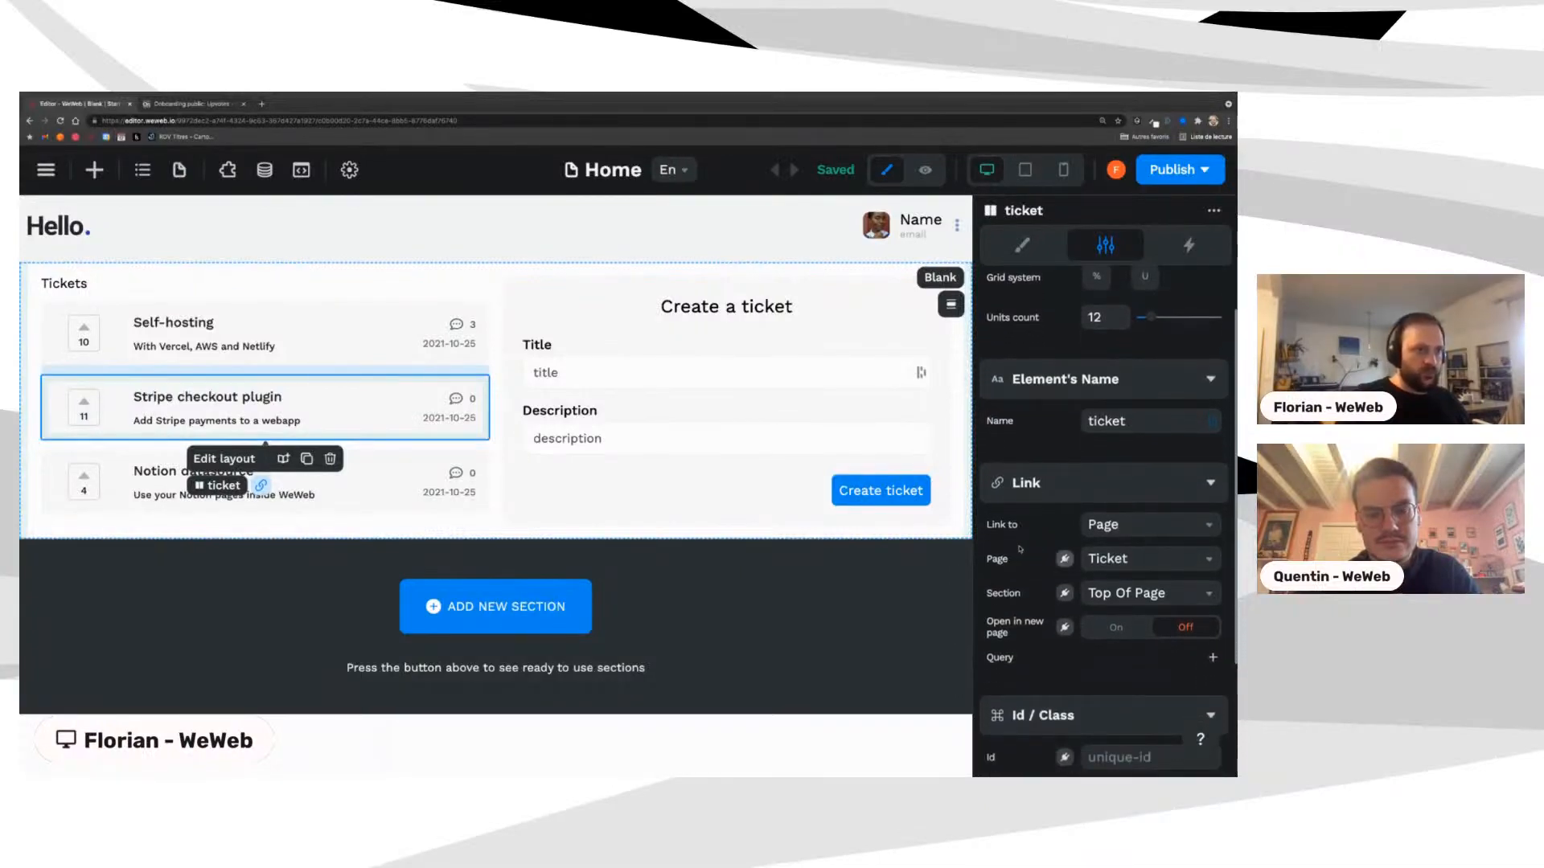
{"action": "left_click", "coordinate": [1121, 526]}
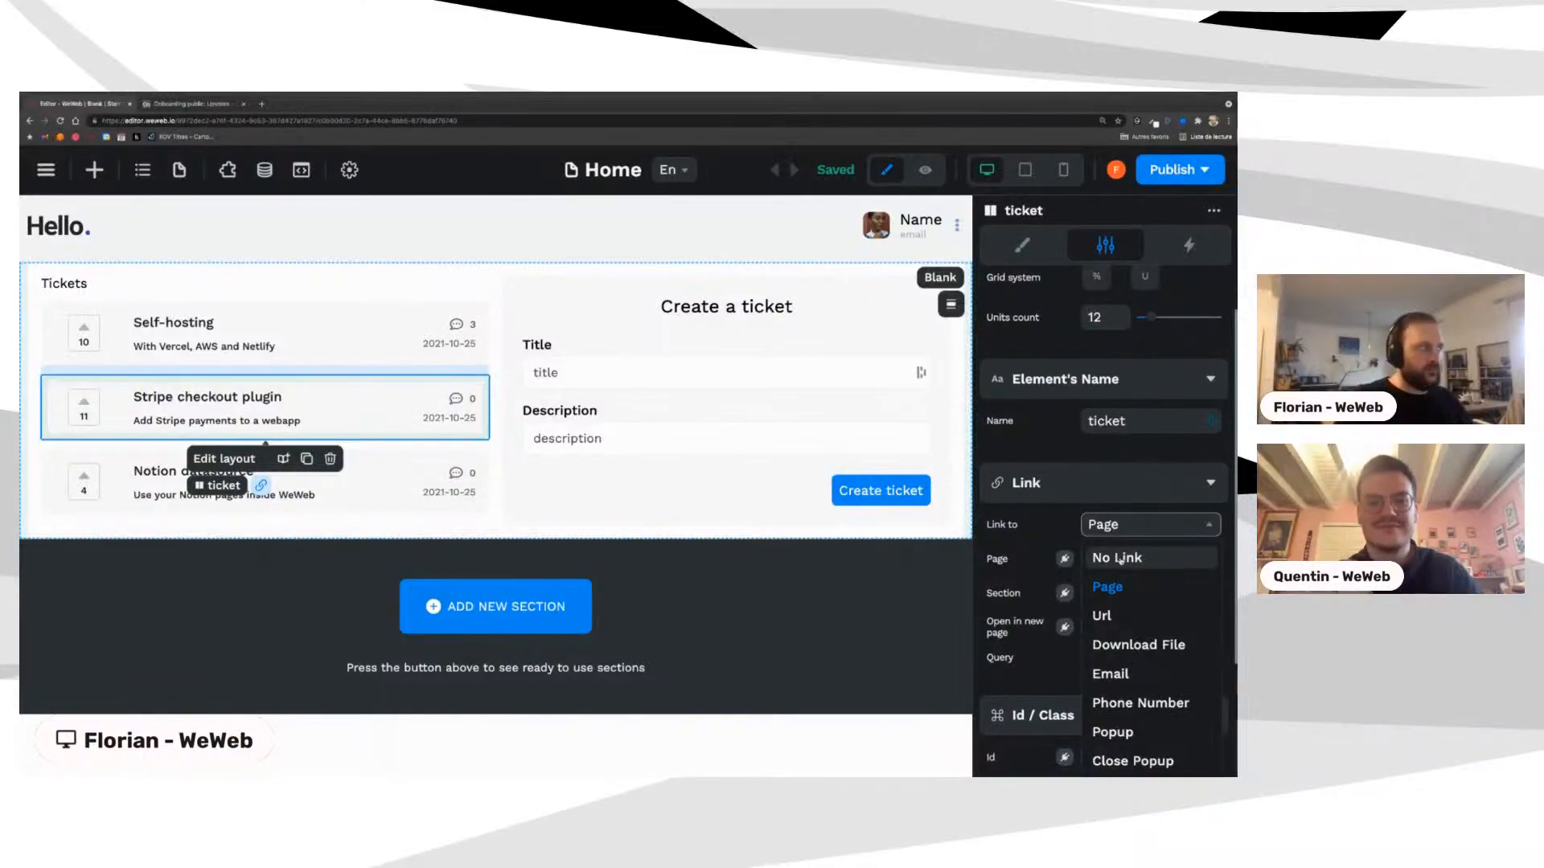
{"action": "left_click", "coordinate": [1118, 558]}
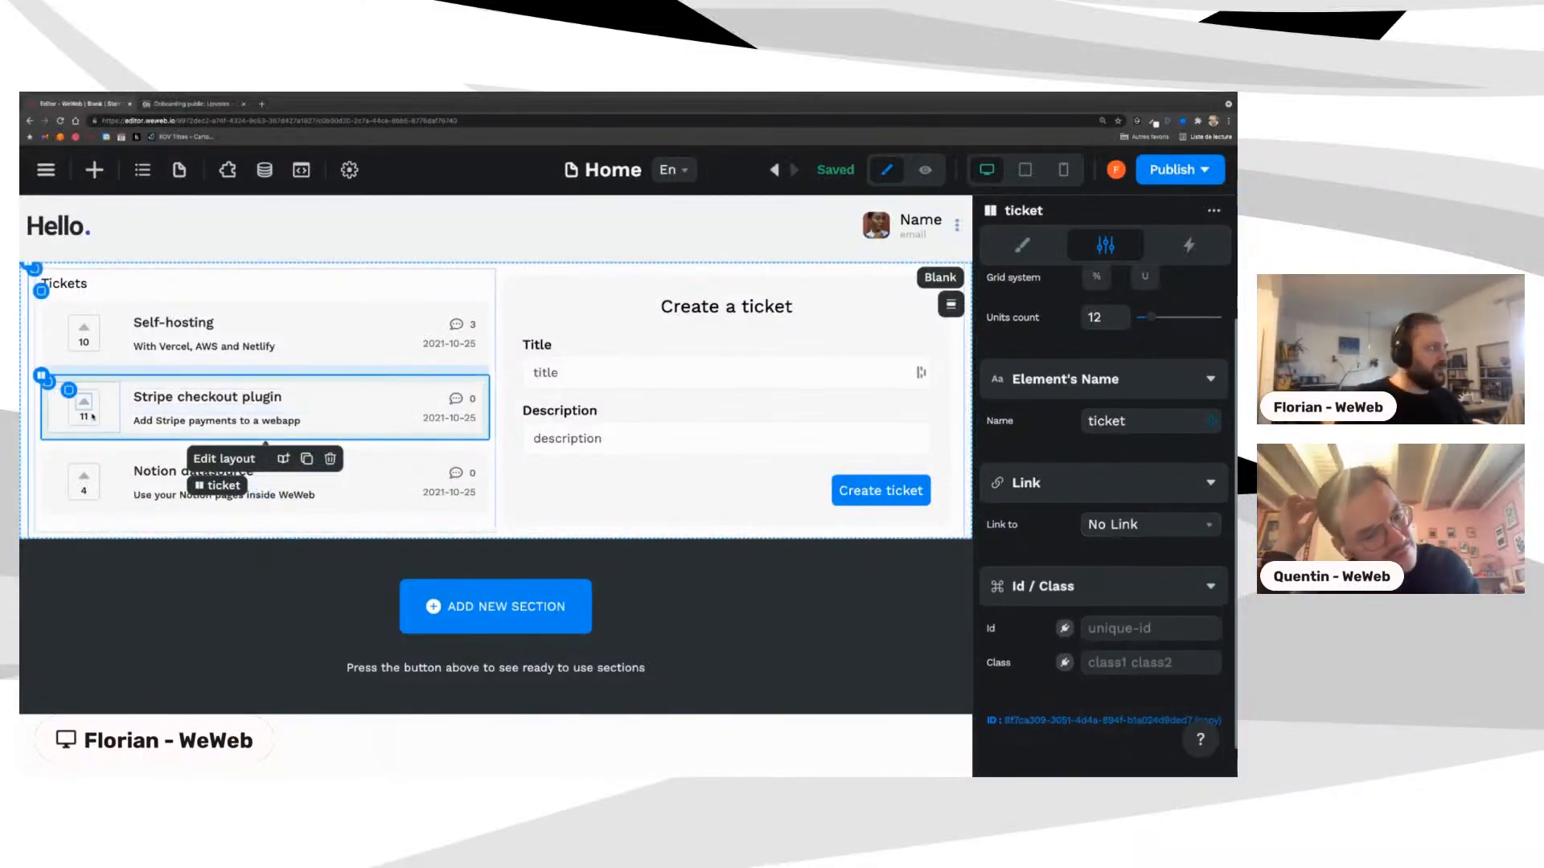
Step: Link the ticket's comments-and-date block to the Ticket page
{"action": "left_click", "coordinate": [121, 384]}
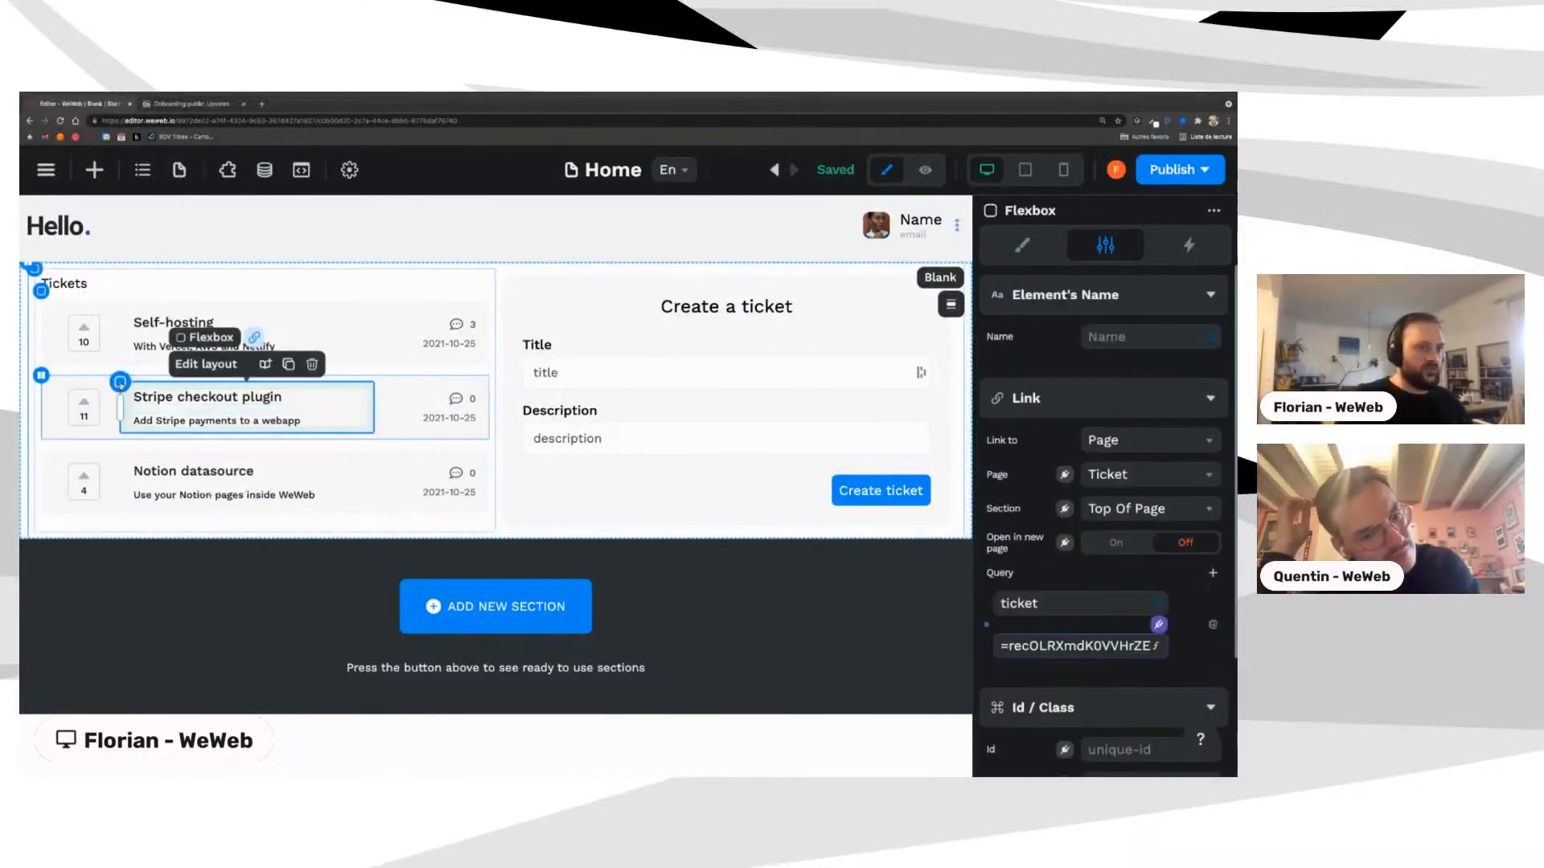
{"action": "left_click", "coordinate": [374, 384]}
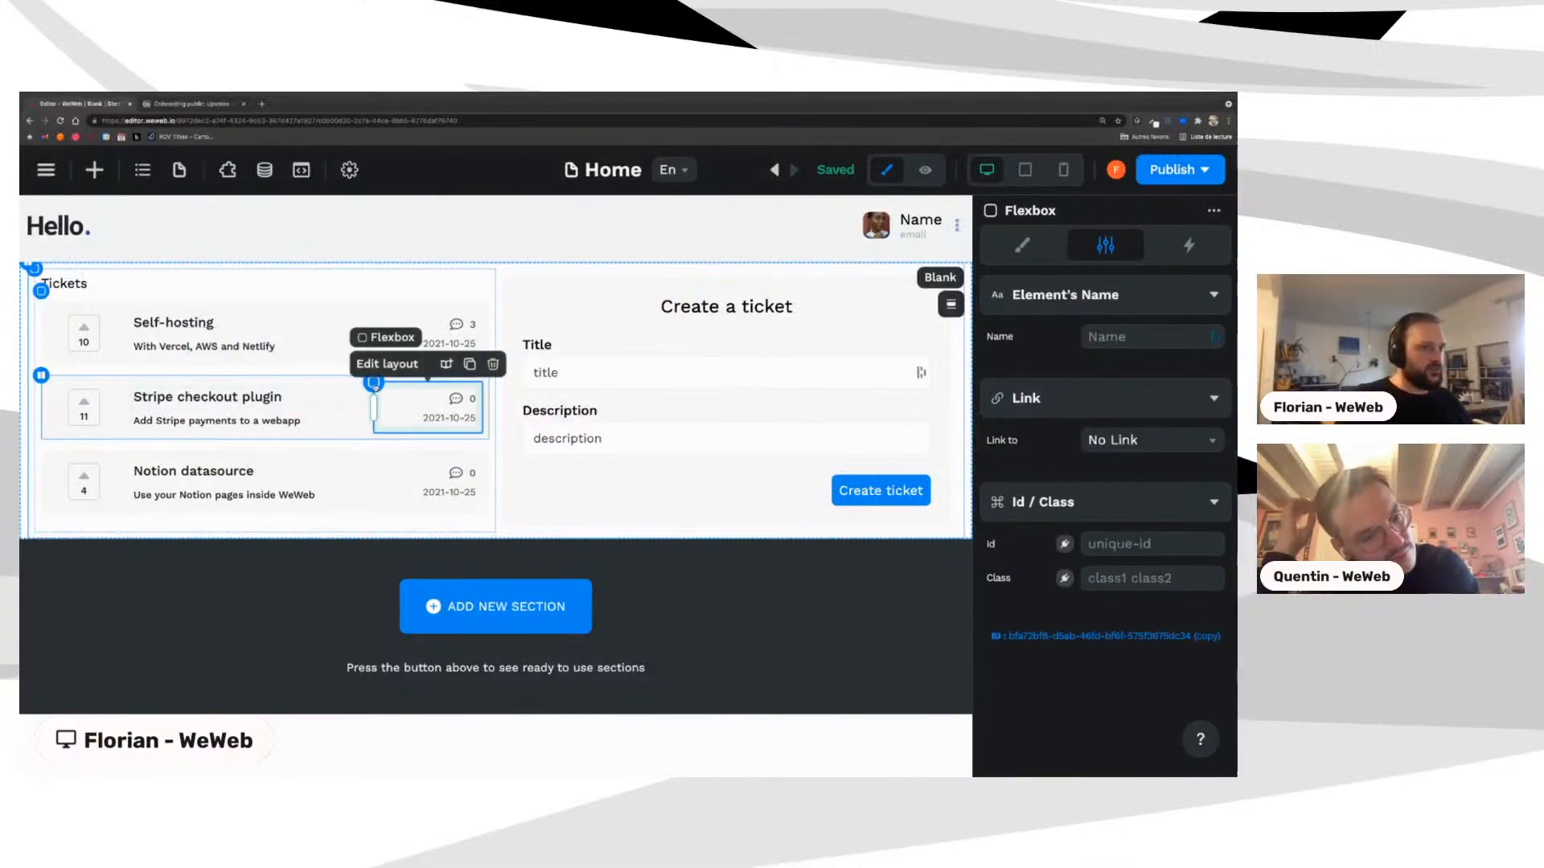
{"action": "left_click", "coordinate": [1134, 440]}
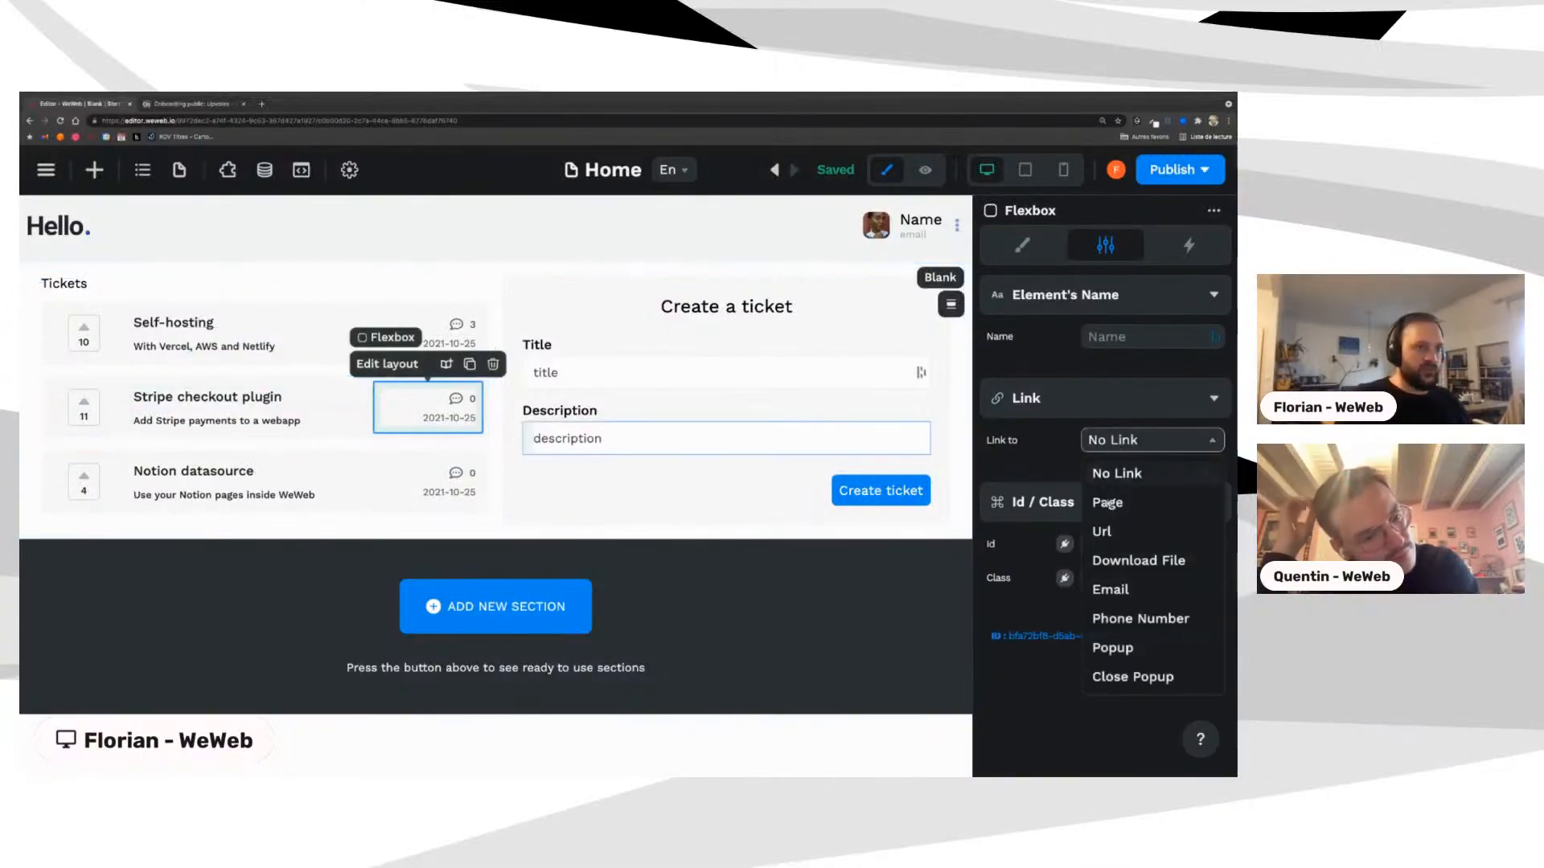
{"action": "left_click", "coordinate": [1110, 501]}
{"action": "left_click", "coordinate": [1111, 476]}
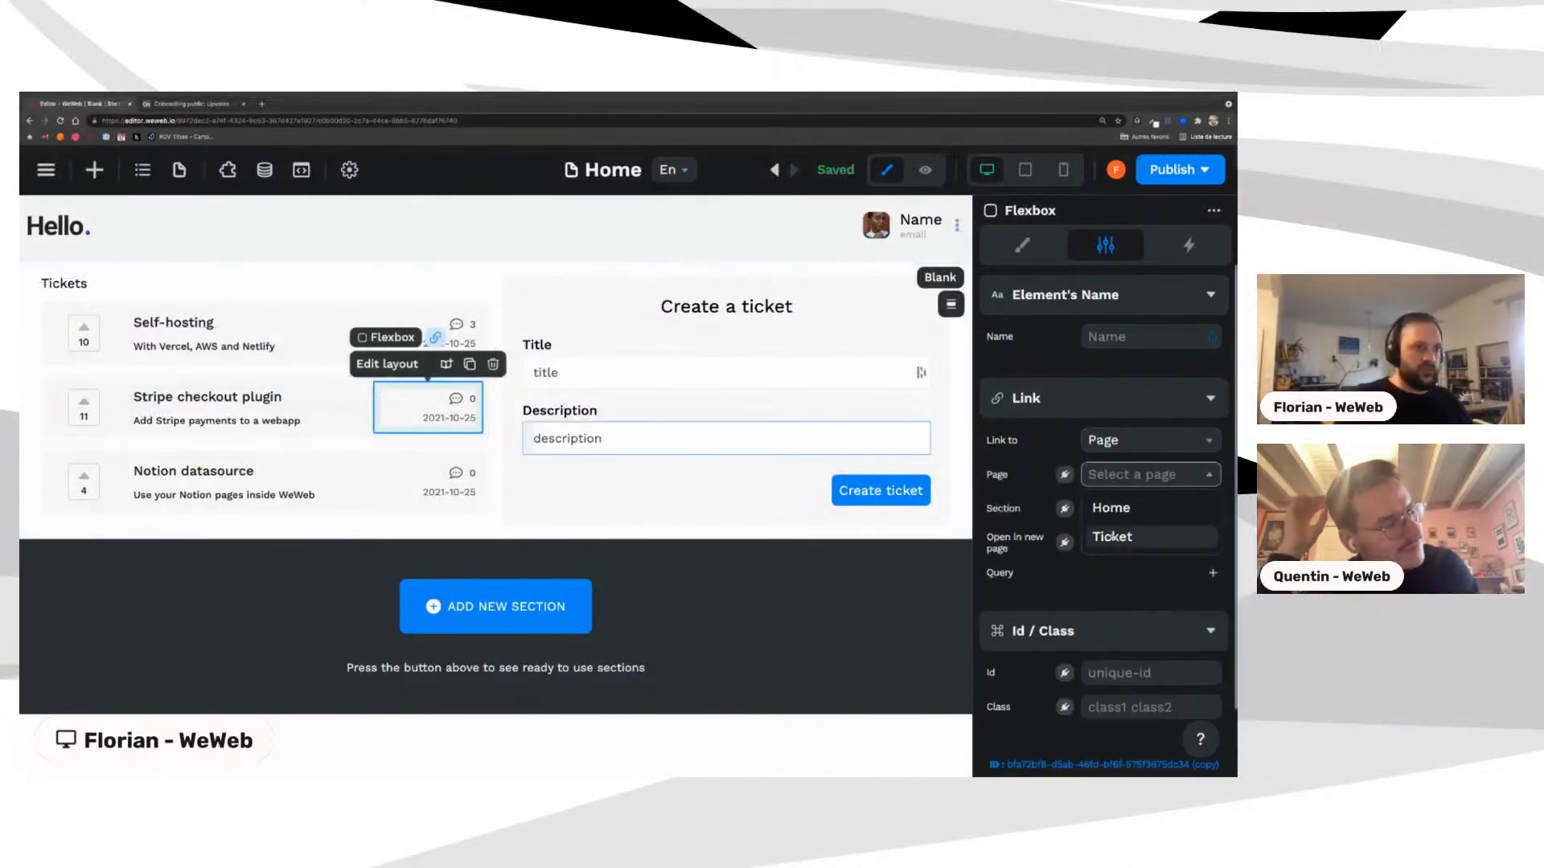
{"action": "left_click", "coordinate": [1112, 536]}
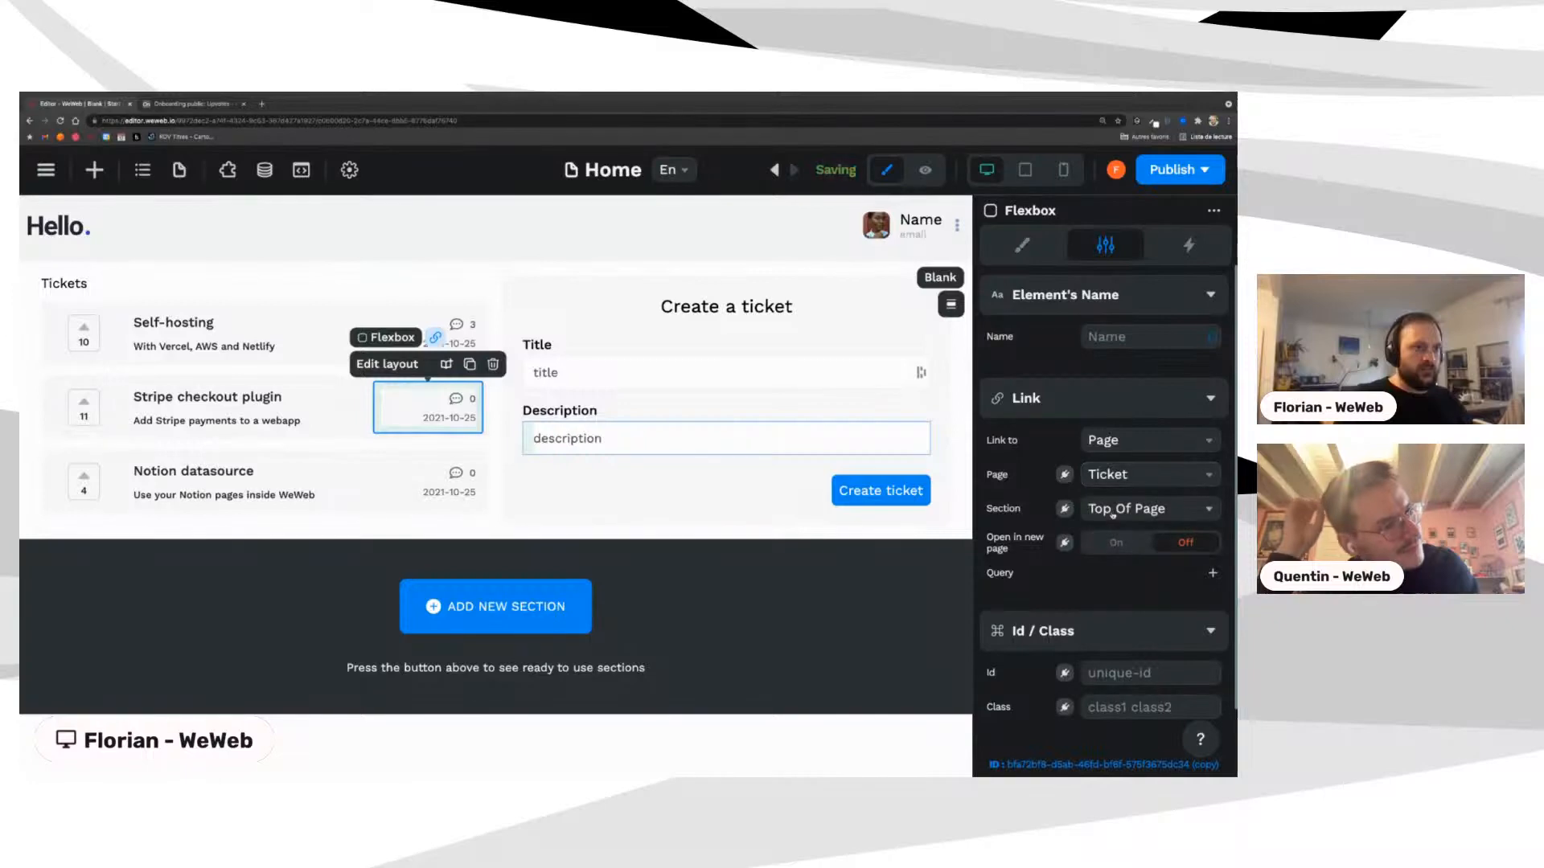
Step: Add a 'ticket' query parameter to the link, bound to the ticket's id
{"action": "left_click", "coordinate": [1213, 573]}
{"action": "left_click", "coordinate": [1075, 604]}
{"action": "type", "text": "ticke"}
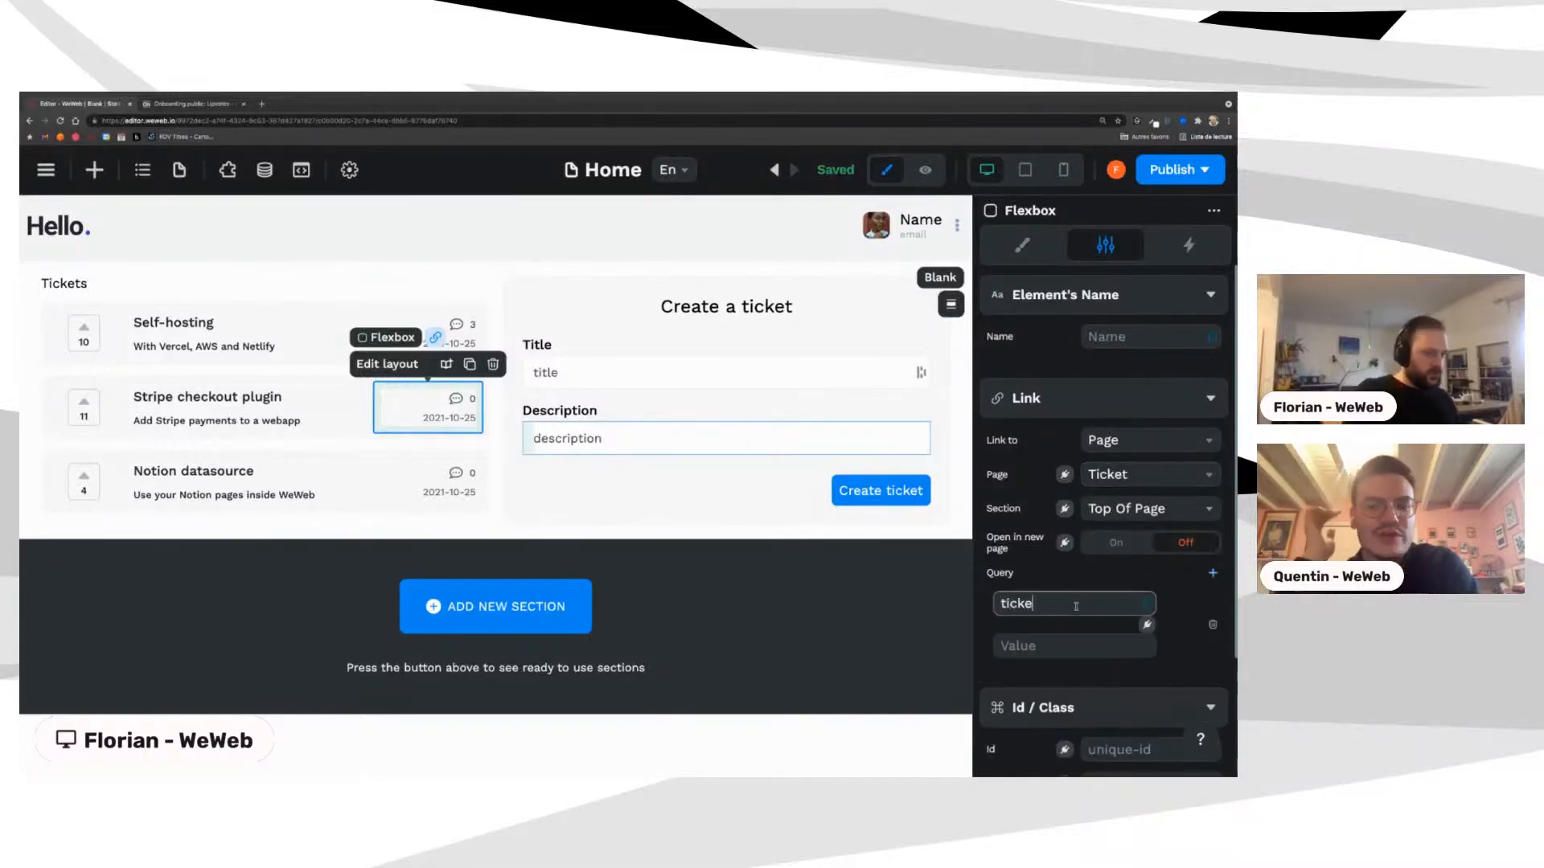
{"action": "type", "text": "t"}
{"action": "left_click", "coordinate": [1147, 625]}
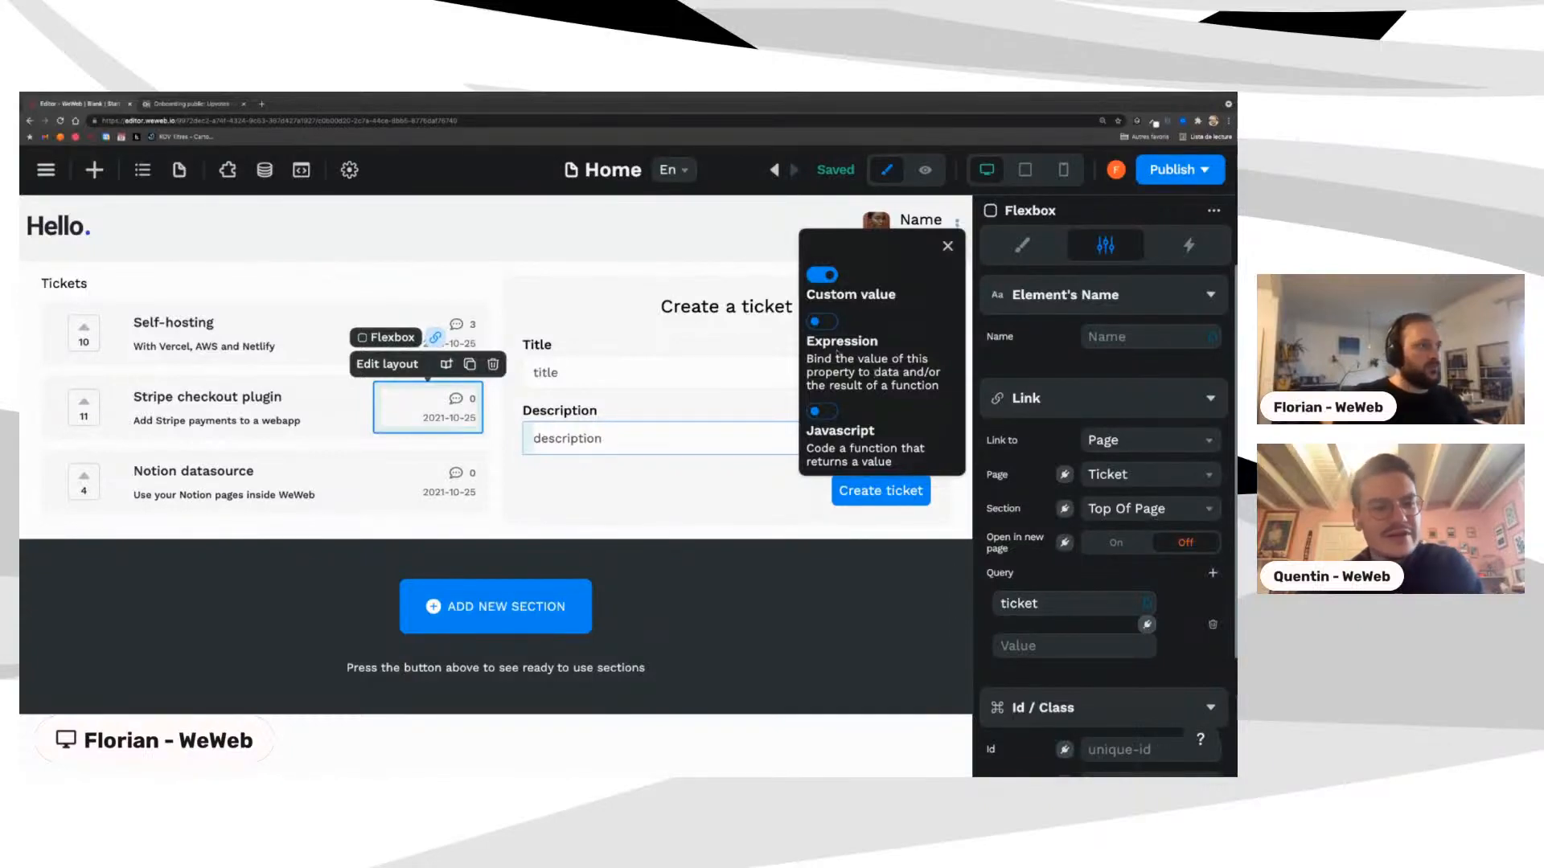
{"action": "left_click", "coordinate": [824, 325]}
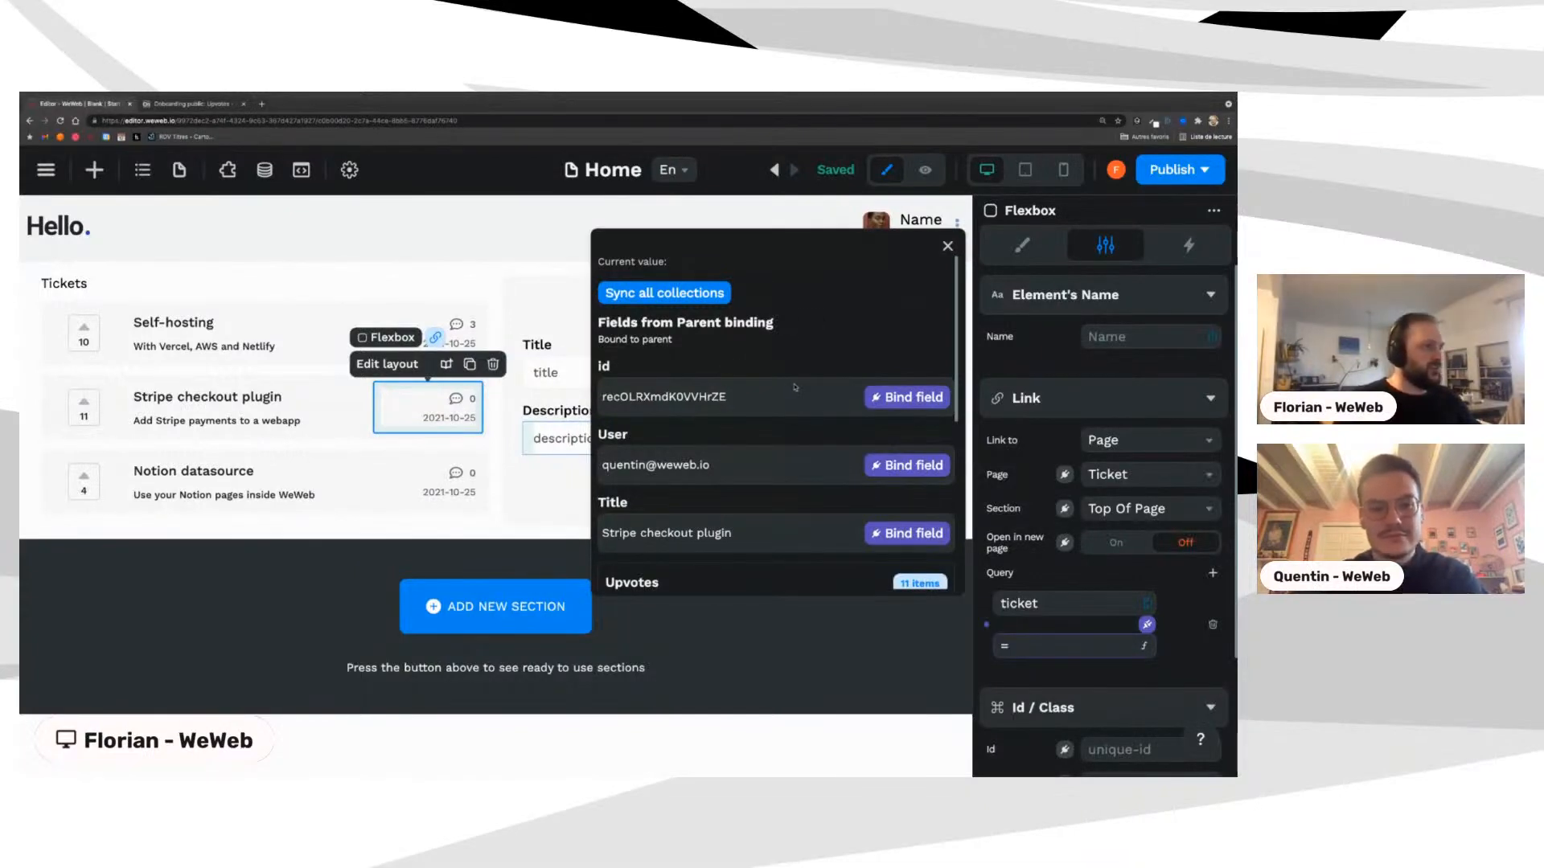
{"action": "left_click", "coordinate": [907, 397]}
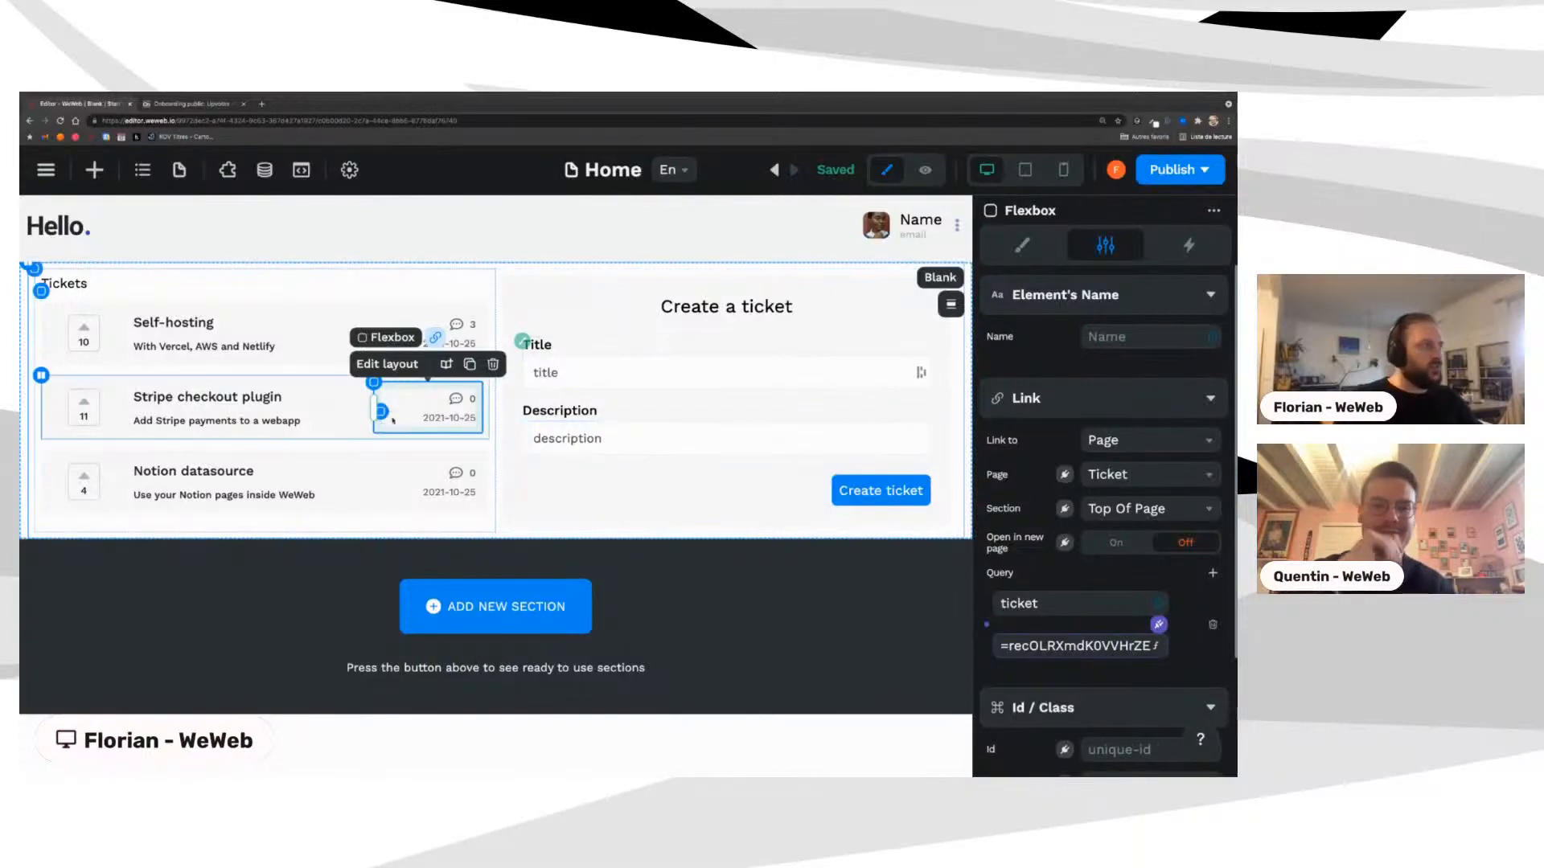
Step: Preview the Home page as a visitor
{"action": "left_click", "coordinate": [122, 390]}
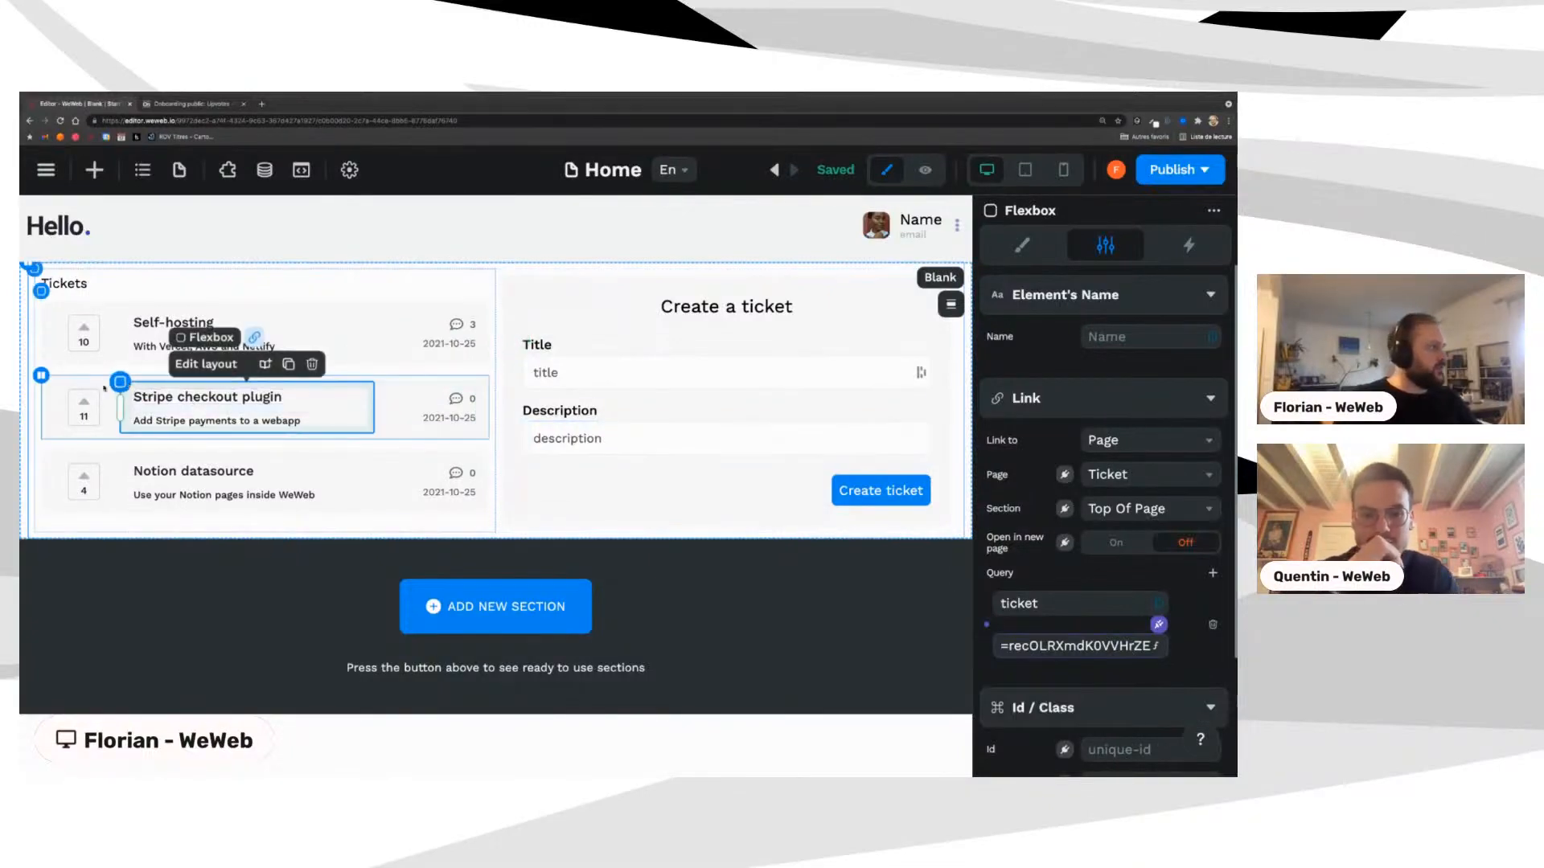
{"action": "left_click", "coordinate": [83, 394]}
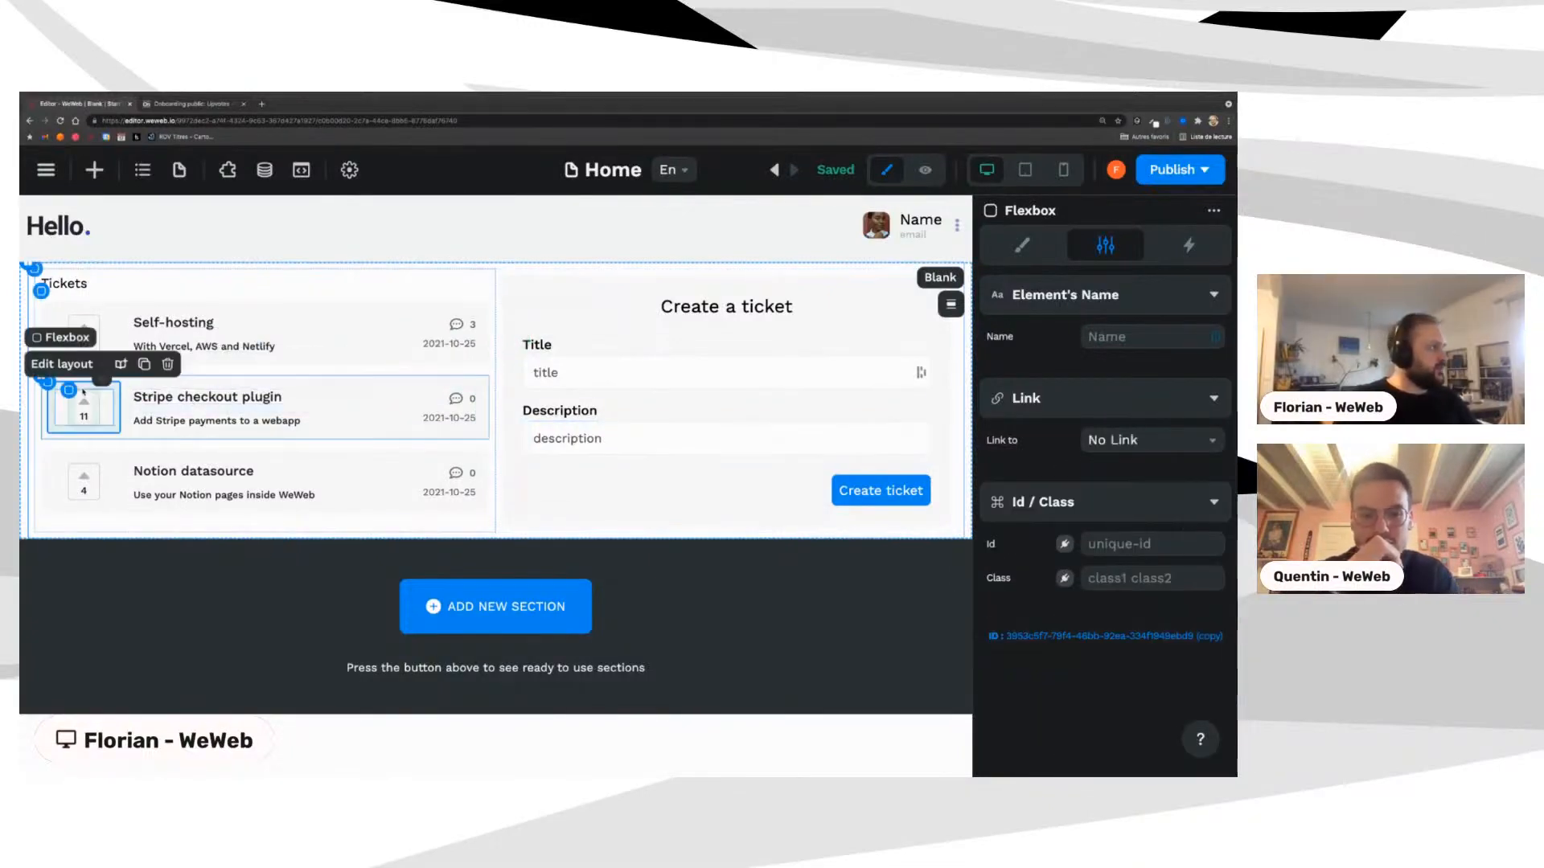
{"action": "left_click", "coordinate": [924, 169]}
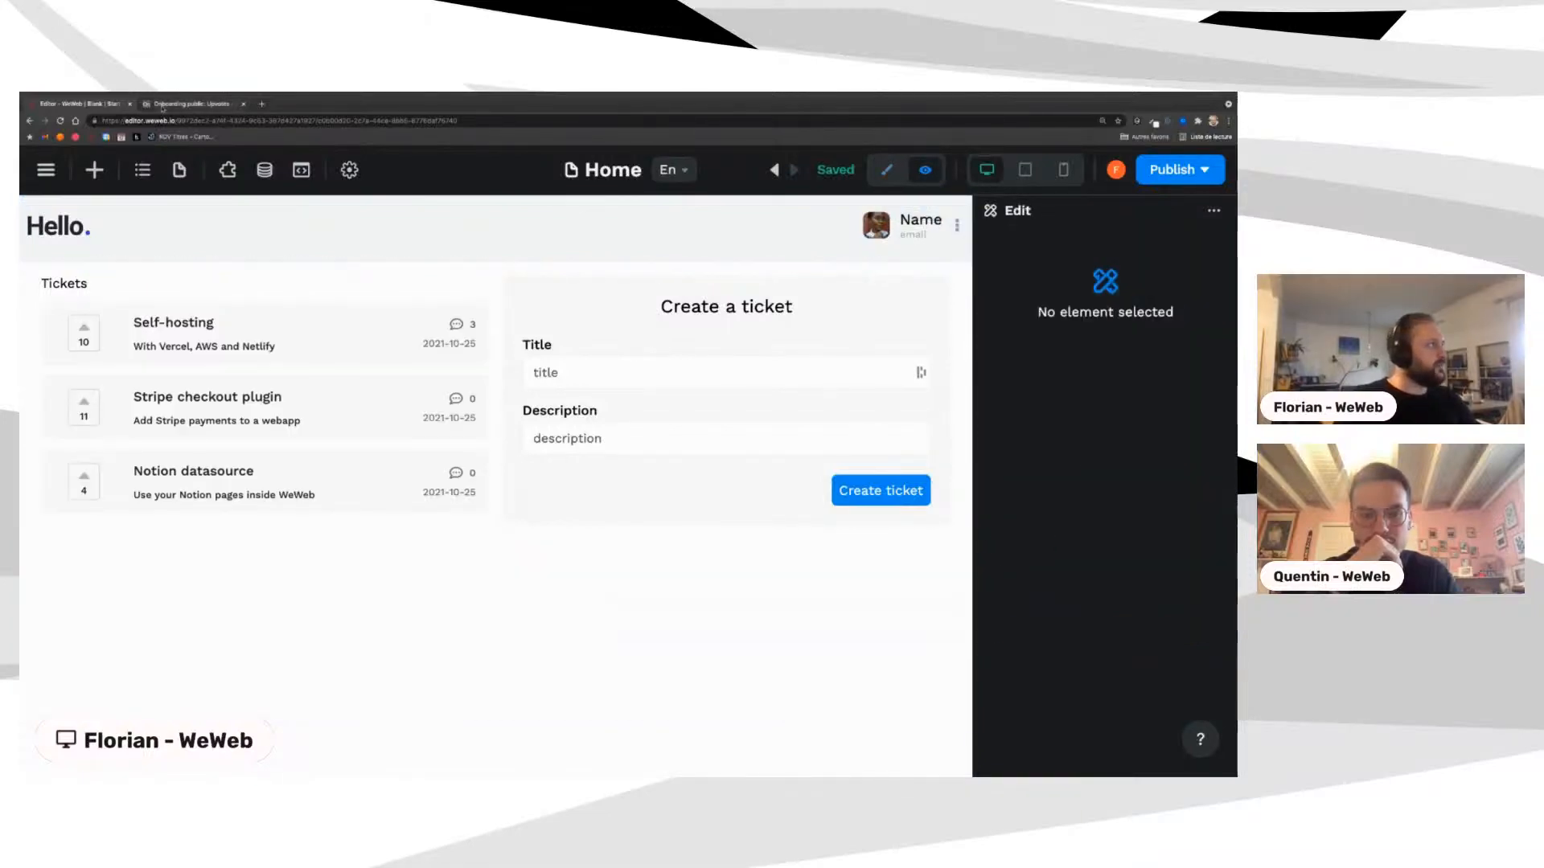
{"action": "left_click", "coordinate": [172, 105]}
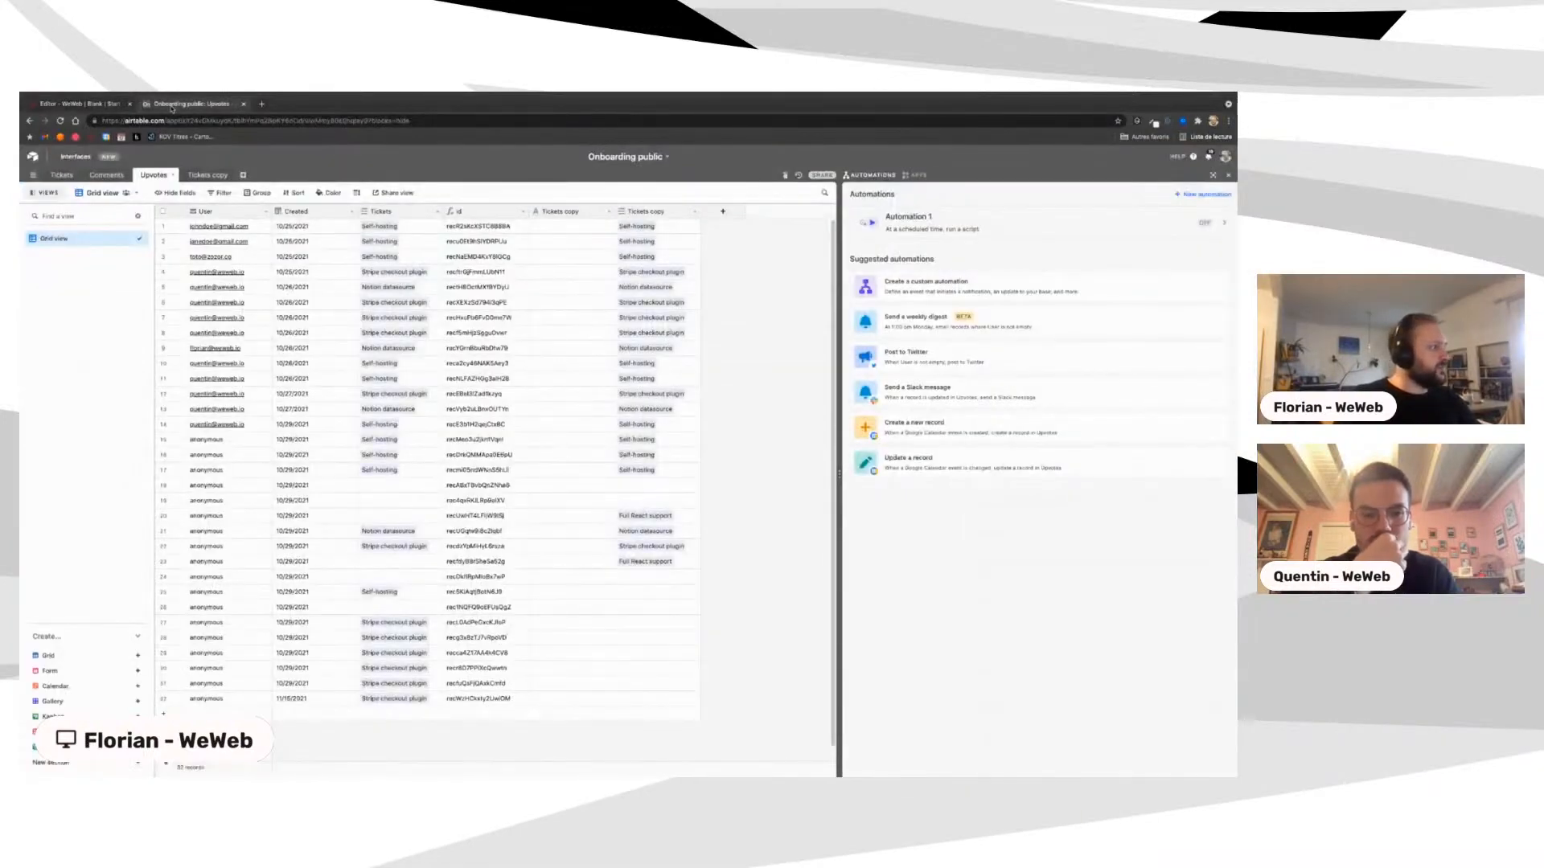
{"action": "left_click", "coordinate": [80, 103]}
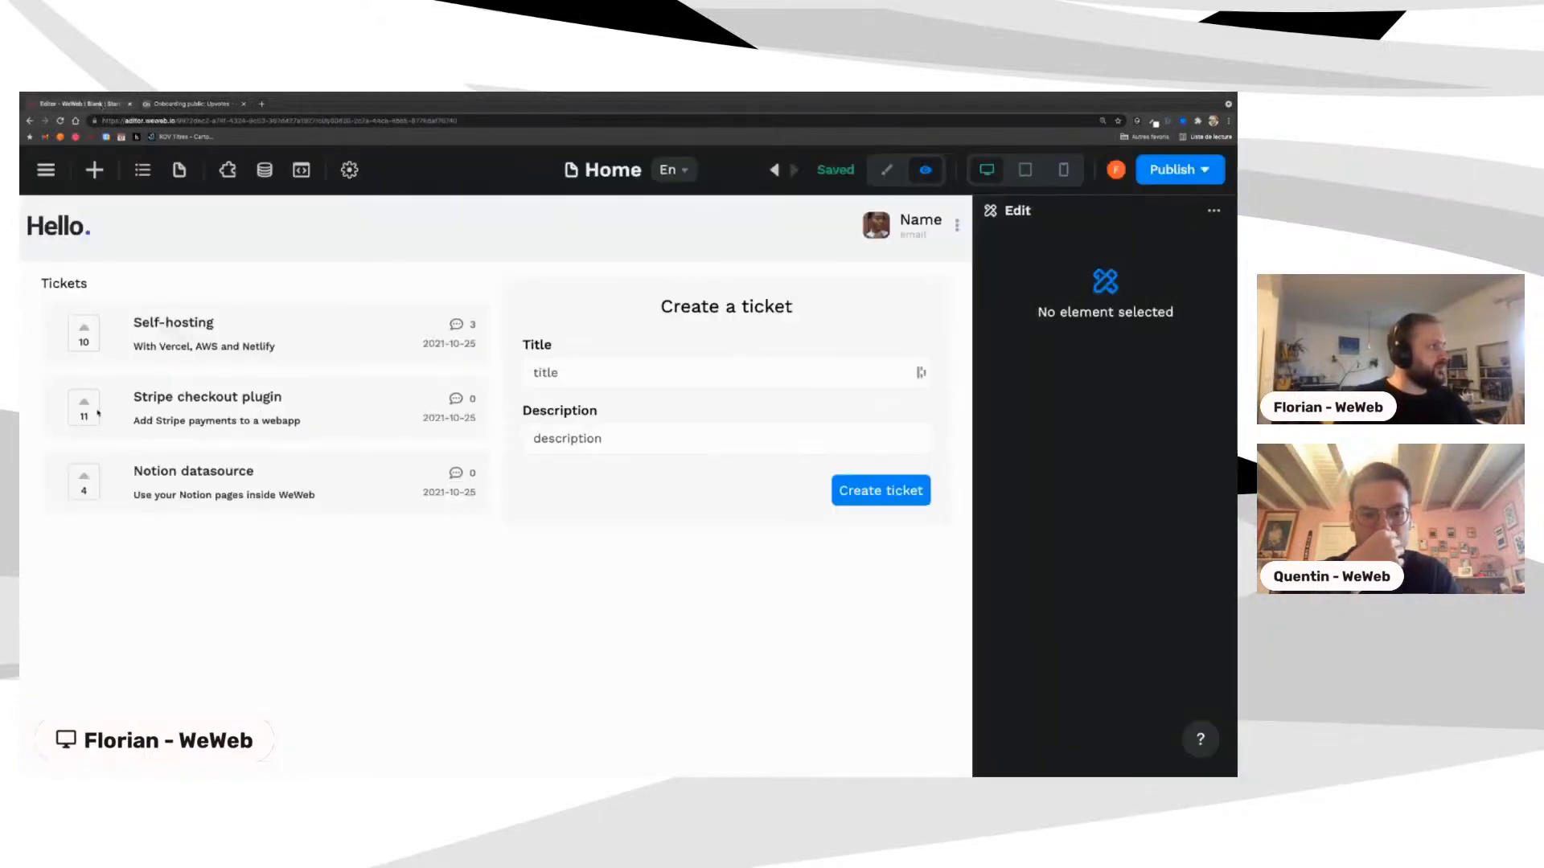
Step: Back in edit mode, open the upvote workflow on the Stripe ticket's upvote box
{"action": "left_click", "coordinate": [887, 171]}
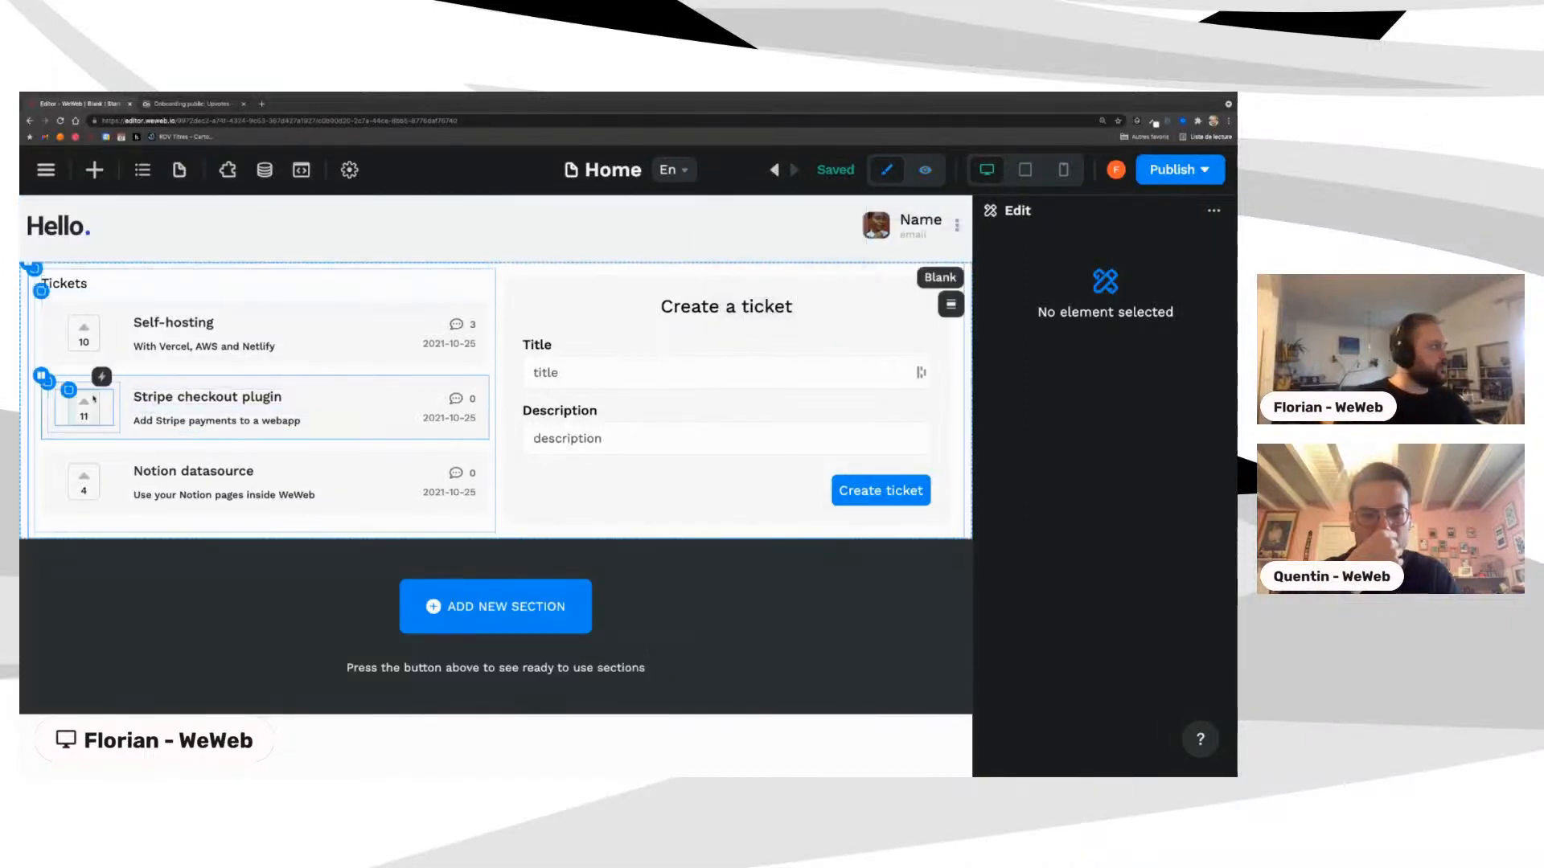
{"action": "left_click", "coordinate": [98, 394]}
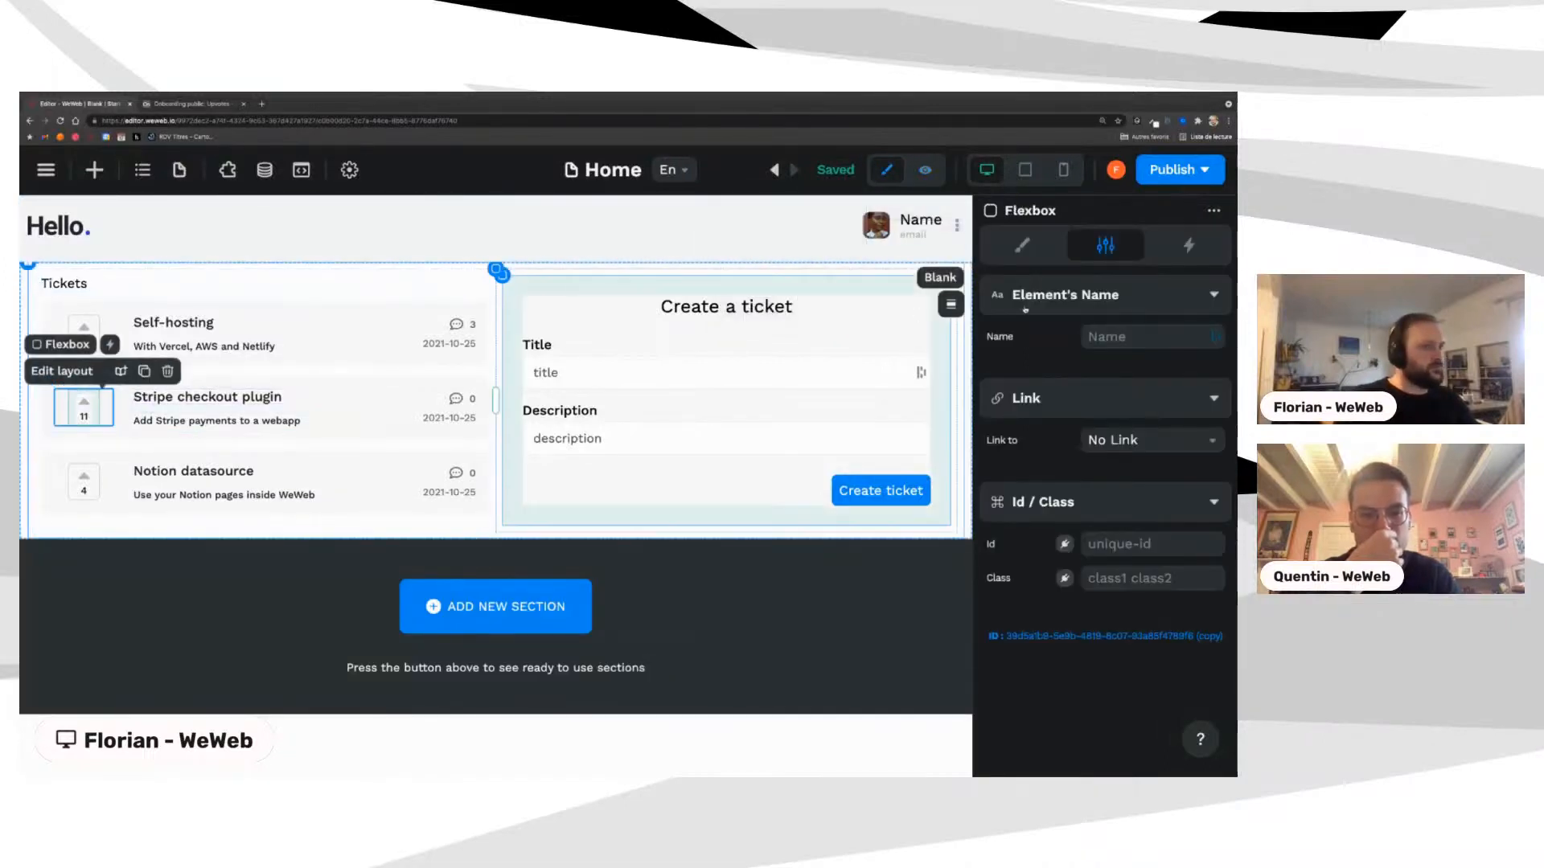
{"action": "left_click", "coordinate": [1195, 254]}
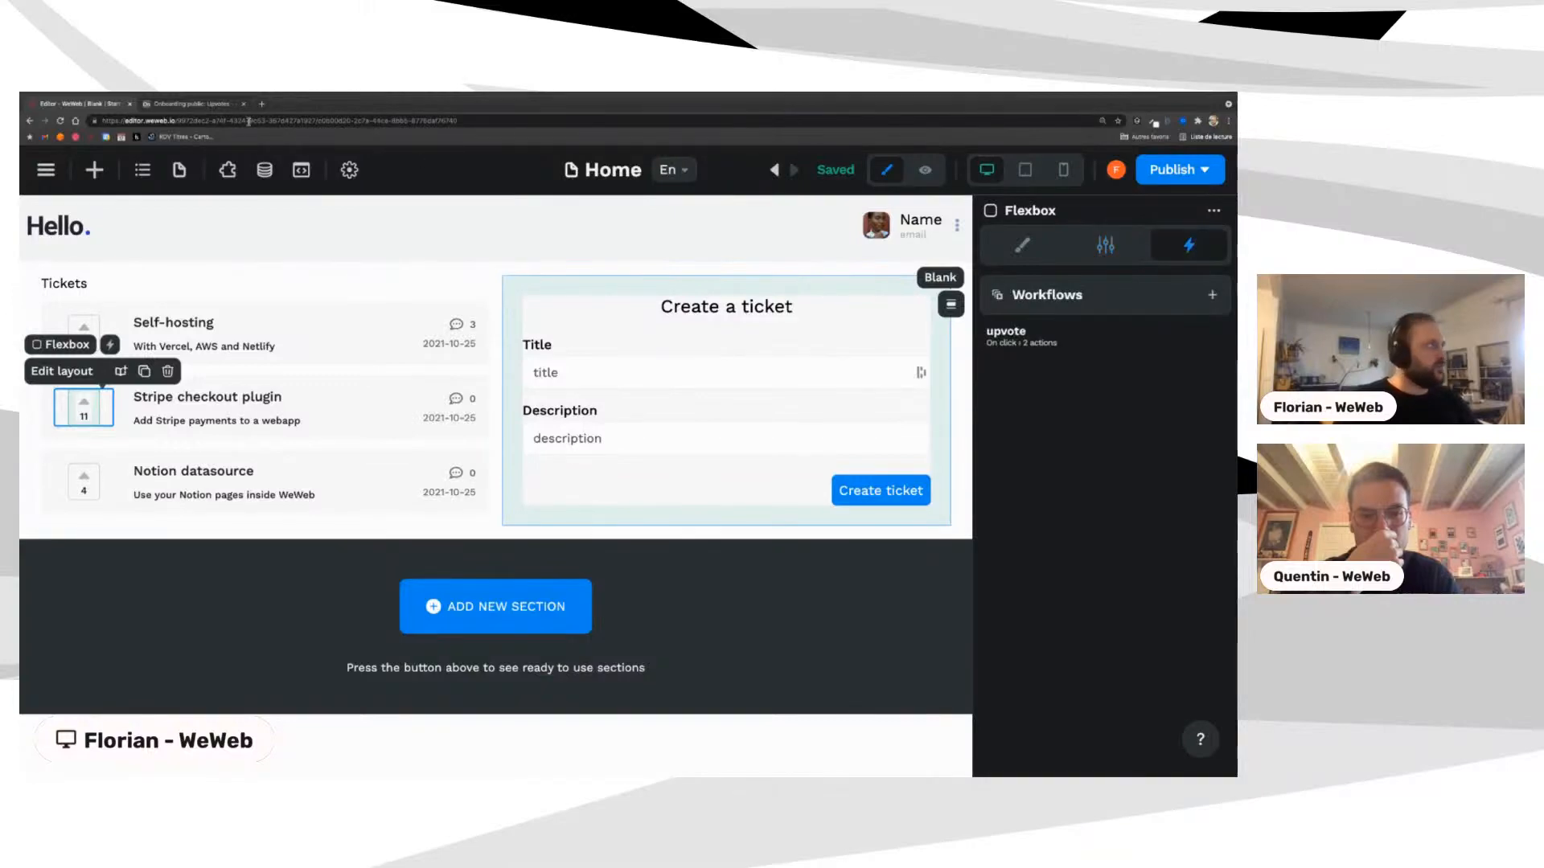
{"action": "left_click", "coordinate": [208, 106]}
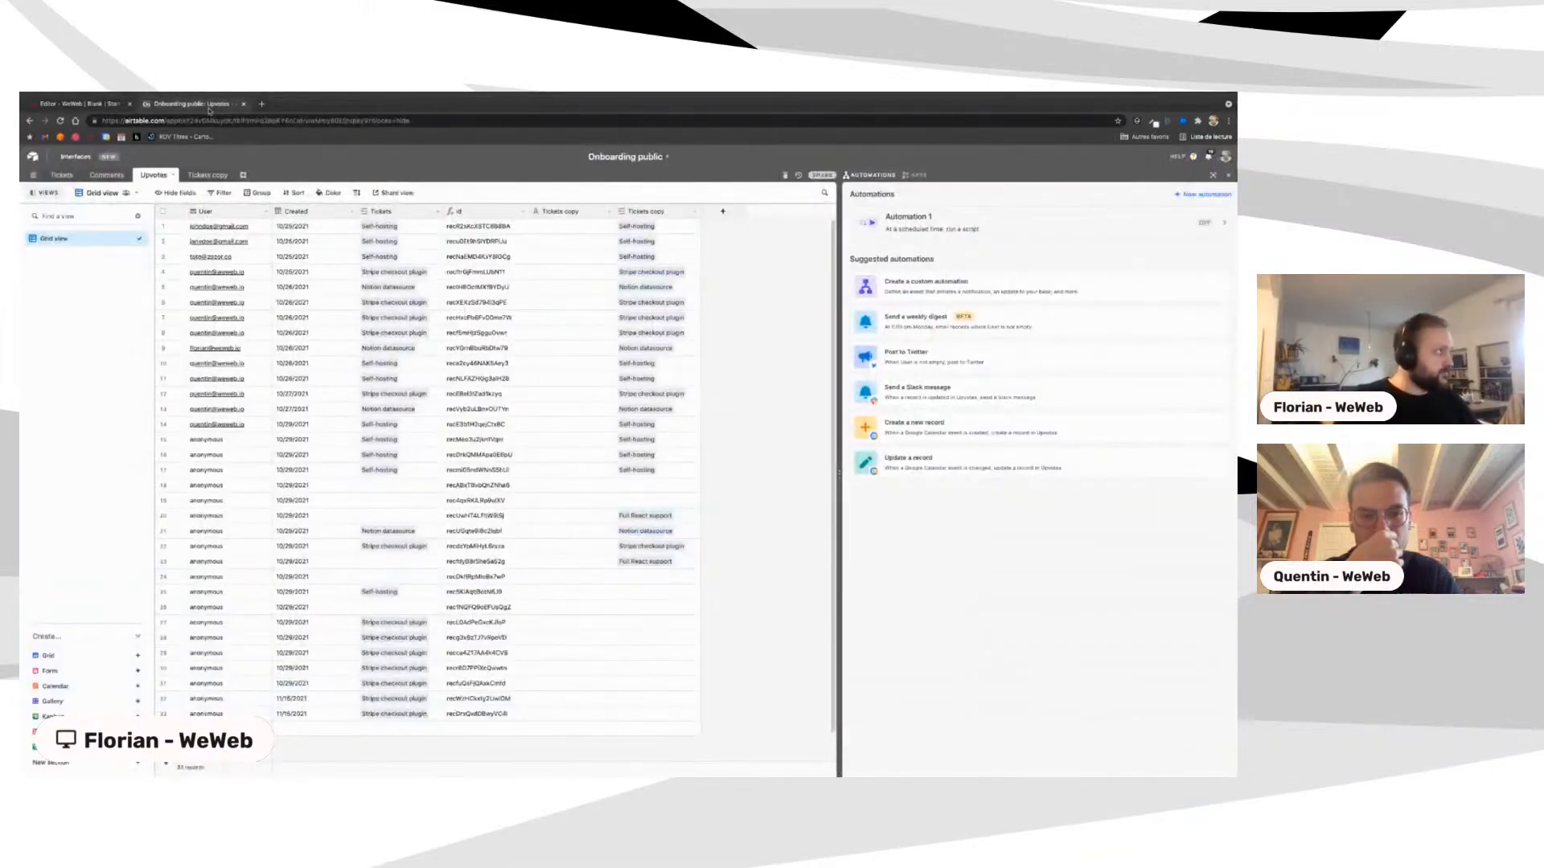
{"action": "left_click", "coordinate": [80, 103]}
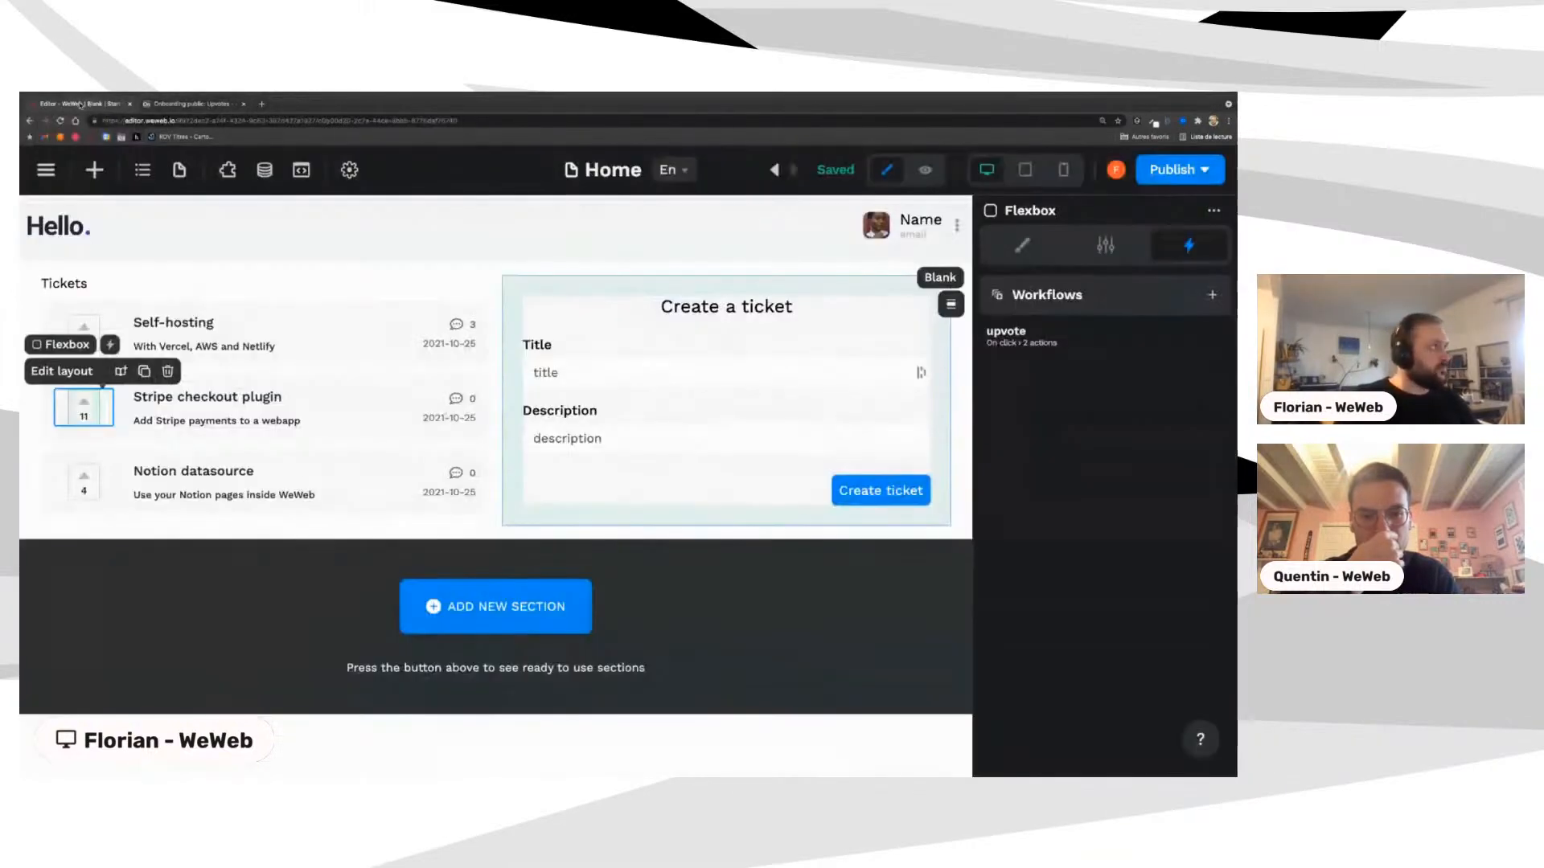
{"action": "left_click", "coordinate": [1042, 345]}
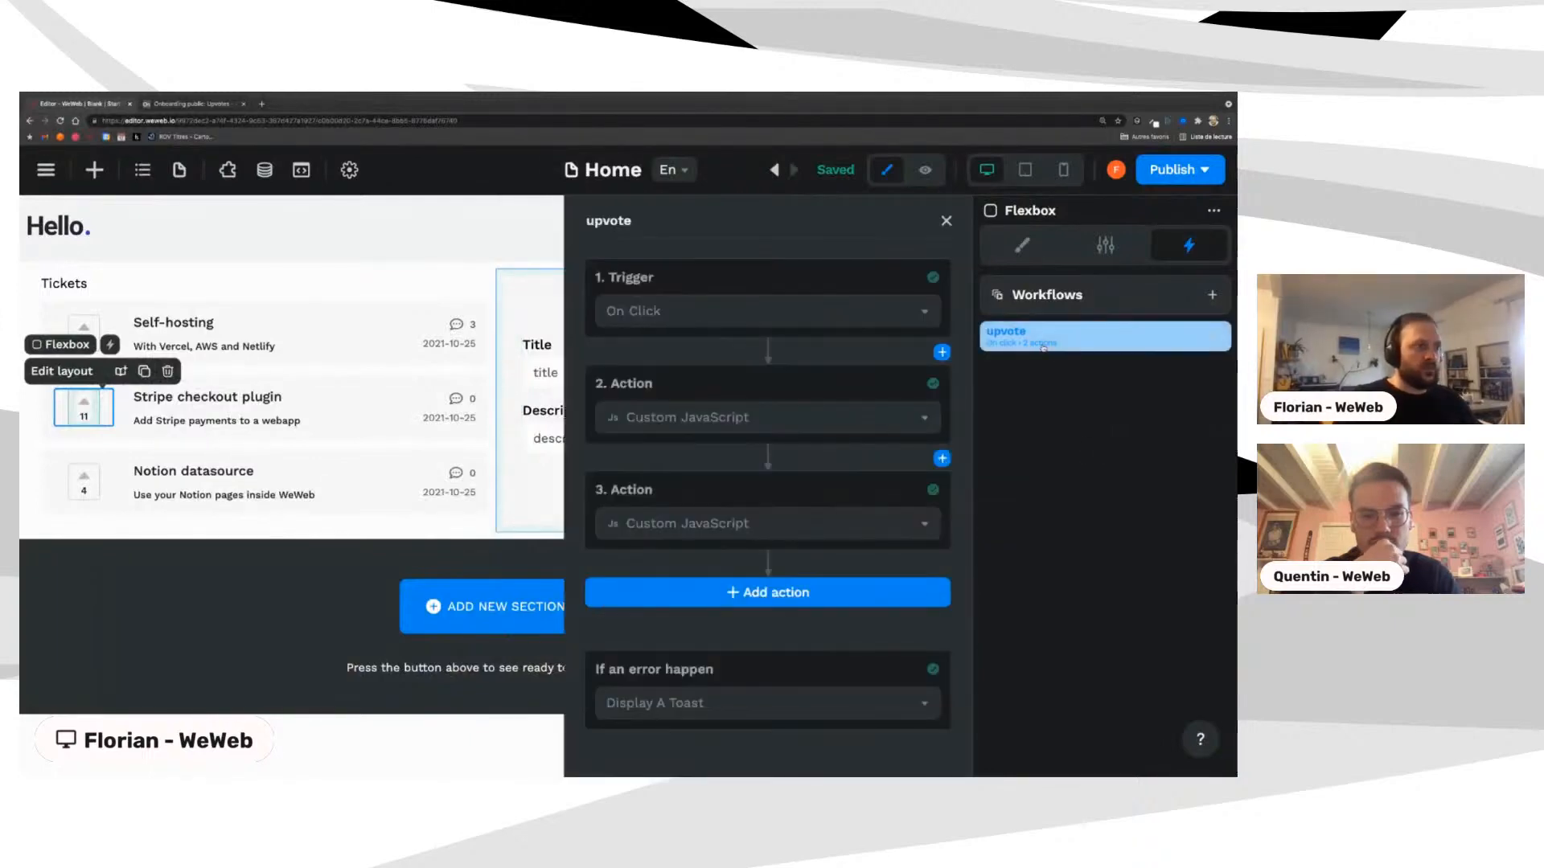
{"action": "left_click", "coordinate": [1020, 246]}
Step: Give the upvote flexbox a Pointer cursor under Display, then preview Home
{"action": "scroll", "coordinate": [1077, 589], "scroll_direction": "down", "scroll_amount": 10}
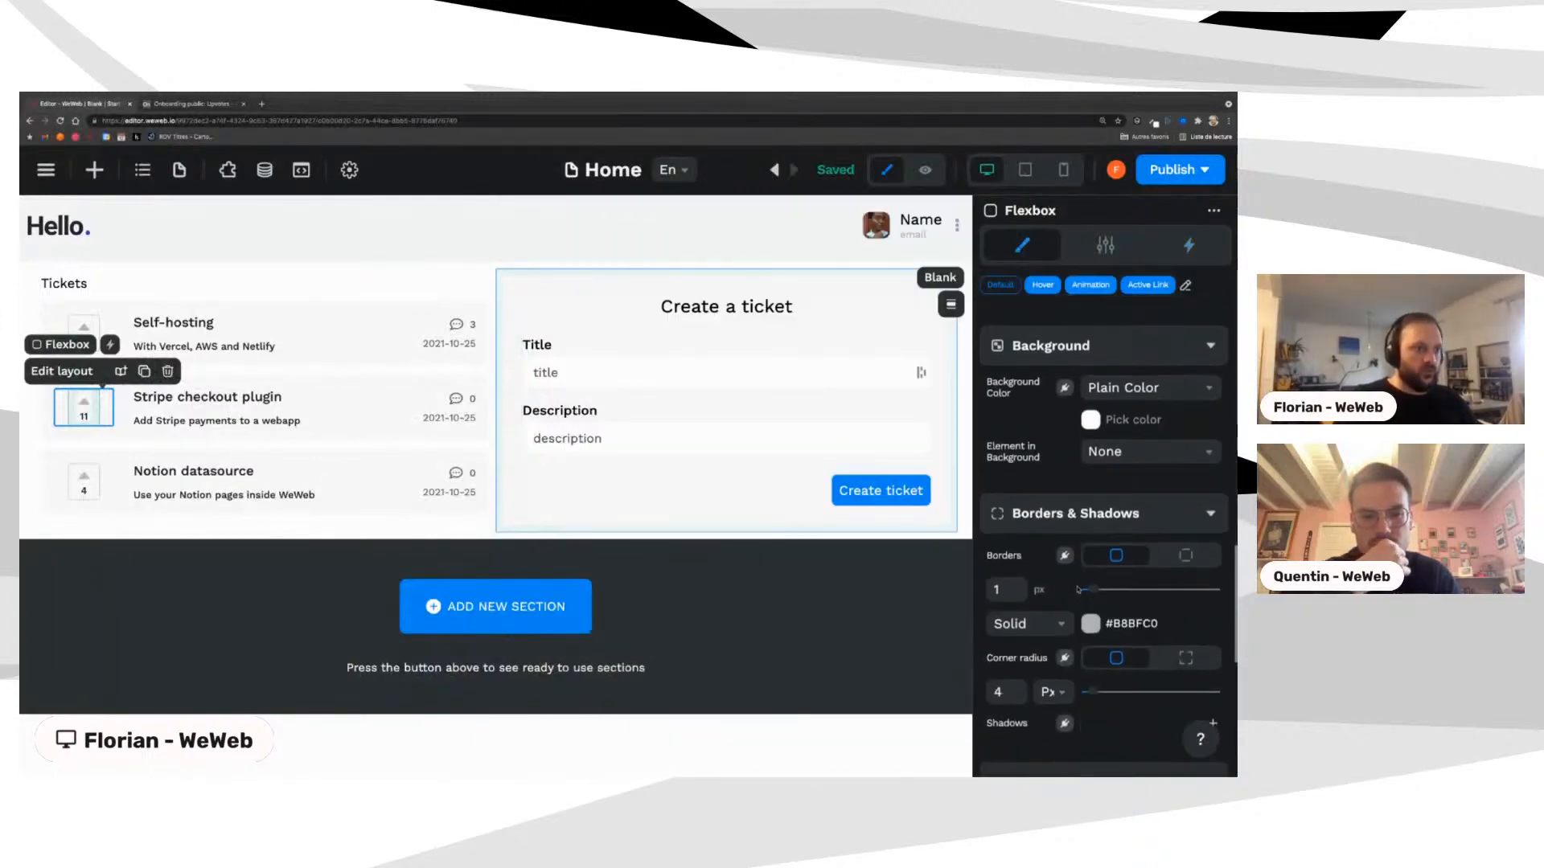
{"action": "scroll", "coordinate": [1078, 589], "scroll_direction": "up", "scroll_amount": 5}
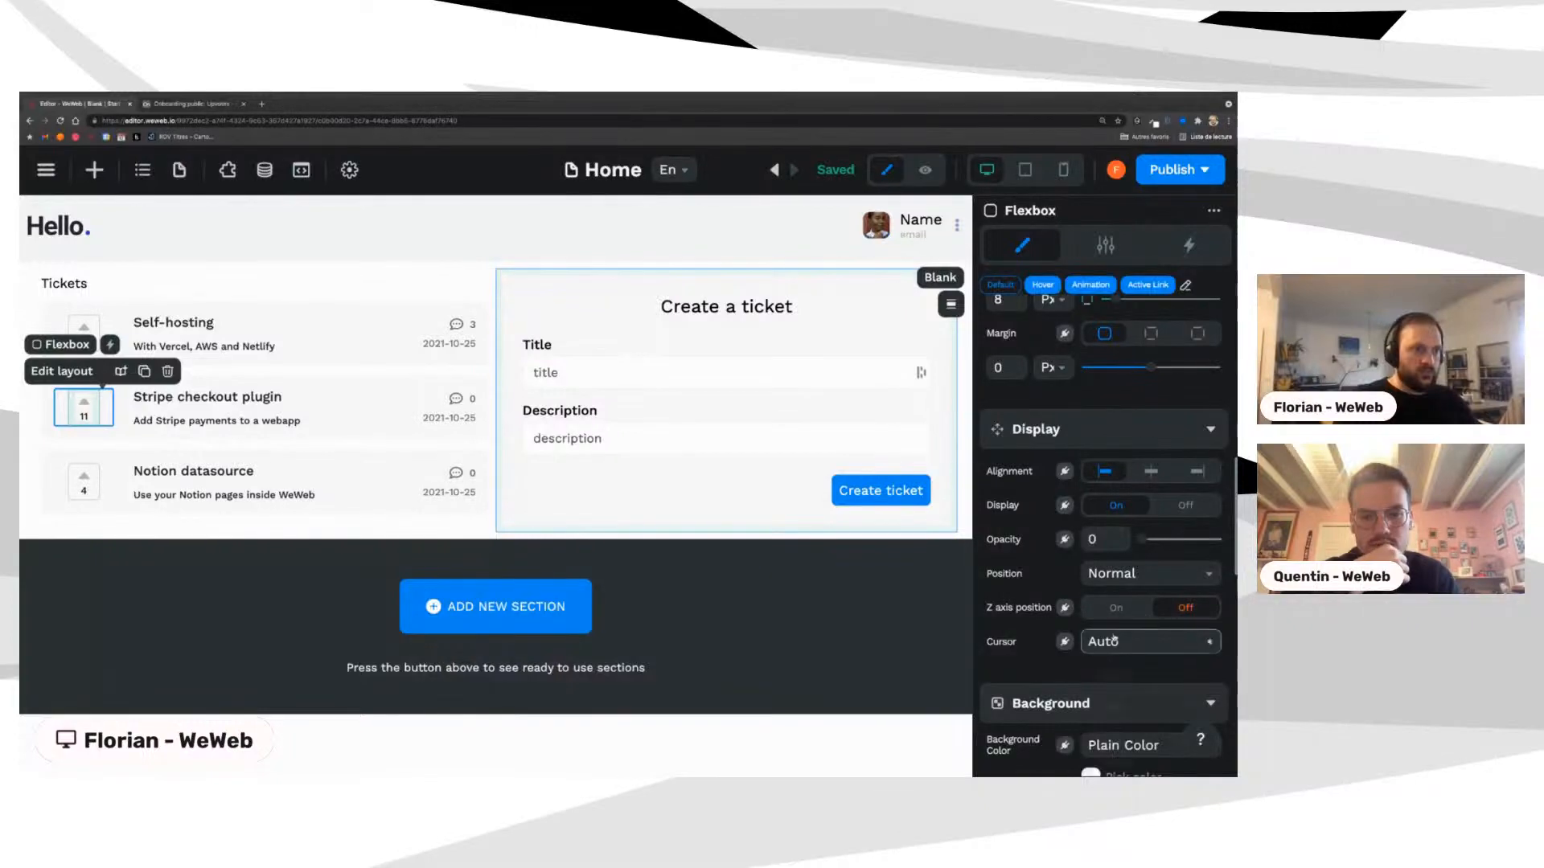
{"action": "left_click", "coordinate": [1146, 641]}
{"action": "left_click", "coordinate": [1110, 763]}
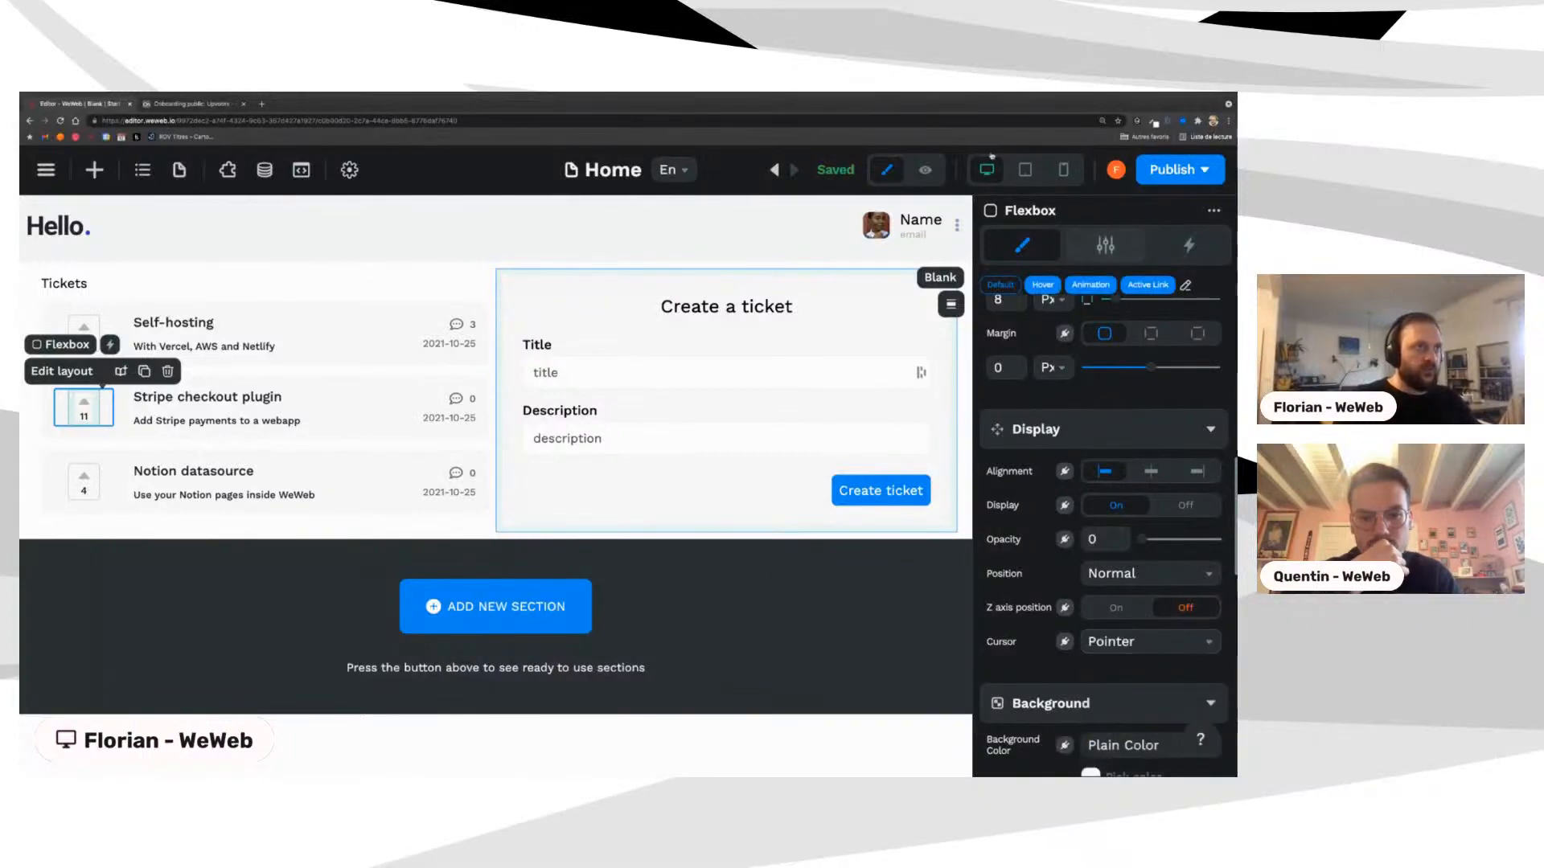
{"action": "left_click", "coordinate": [923, 171]}
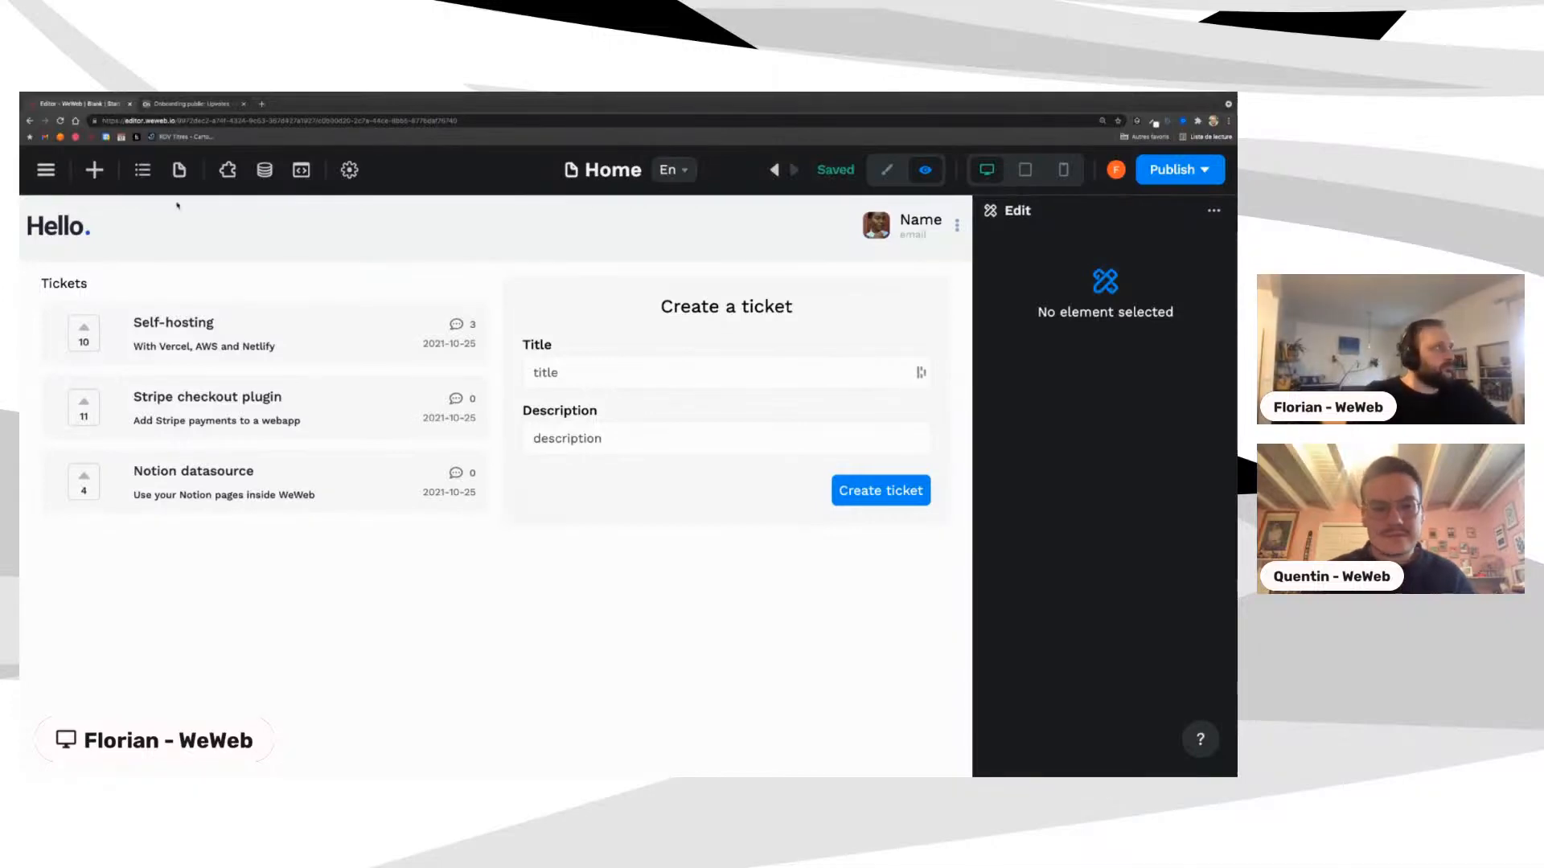
{"action": "left_click", "coordinate": [171, 106]}
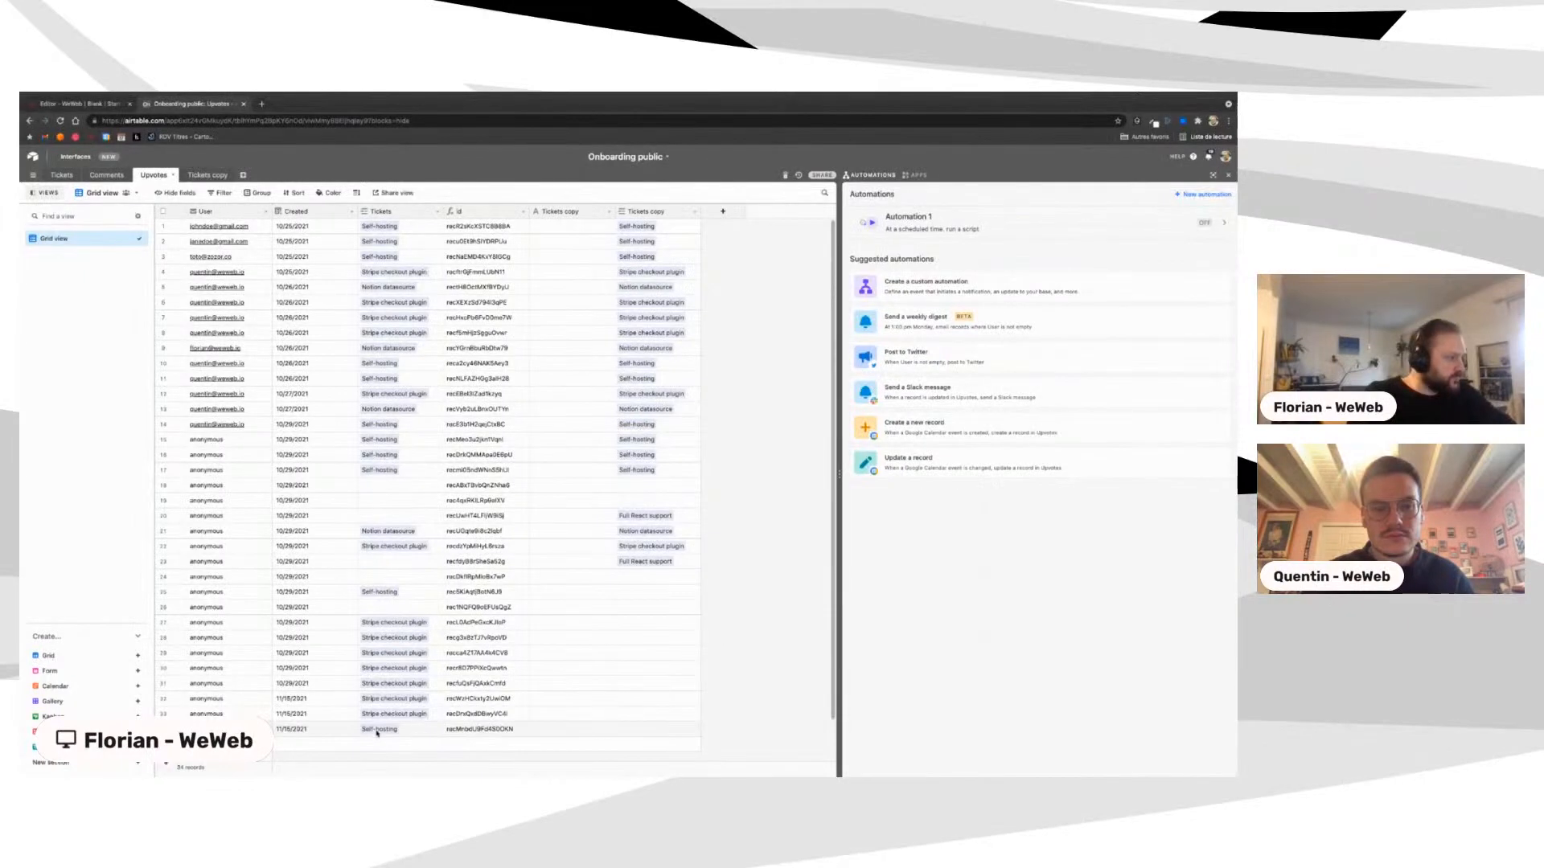
{"action": "scroll", "coordinate": [377, 733], "scroll_direction": "down", "scroll_amount": 2}
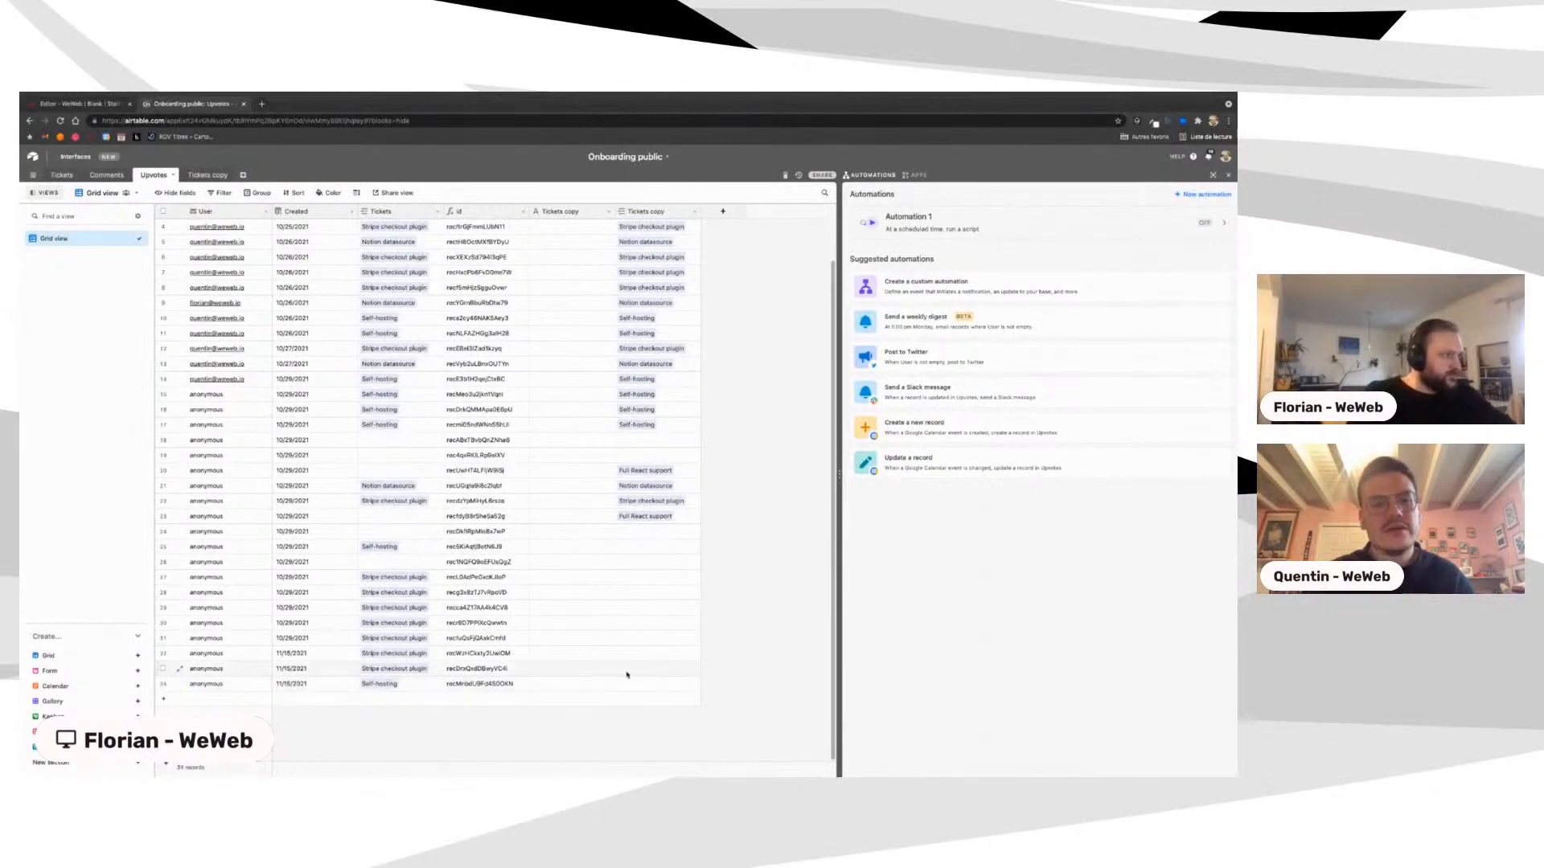
{"action": "left_click", "coordinate": [63, 104]}
{"action": "left_click", "coordinate": [184, 104]}
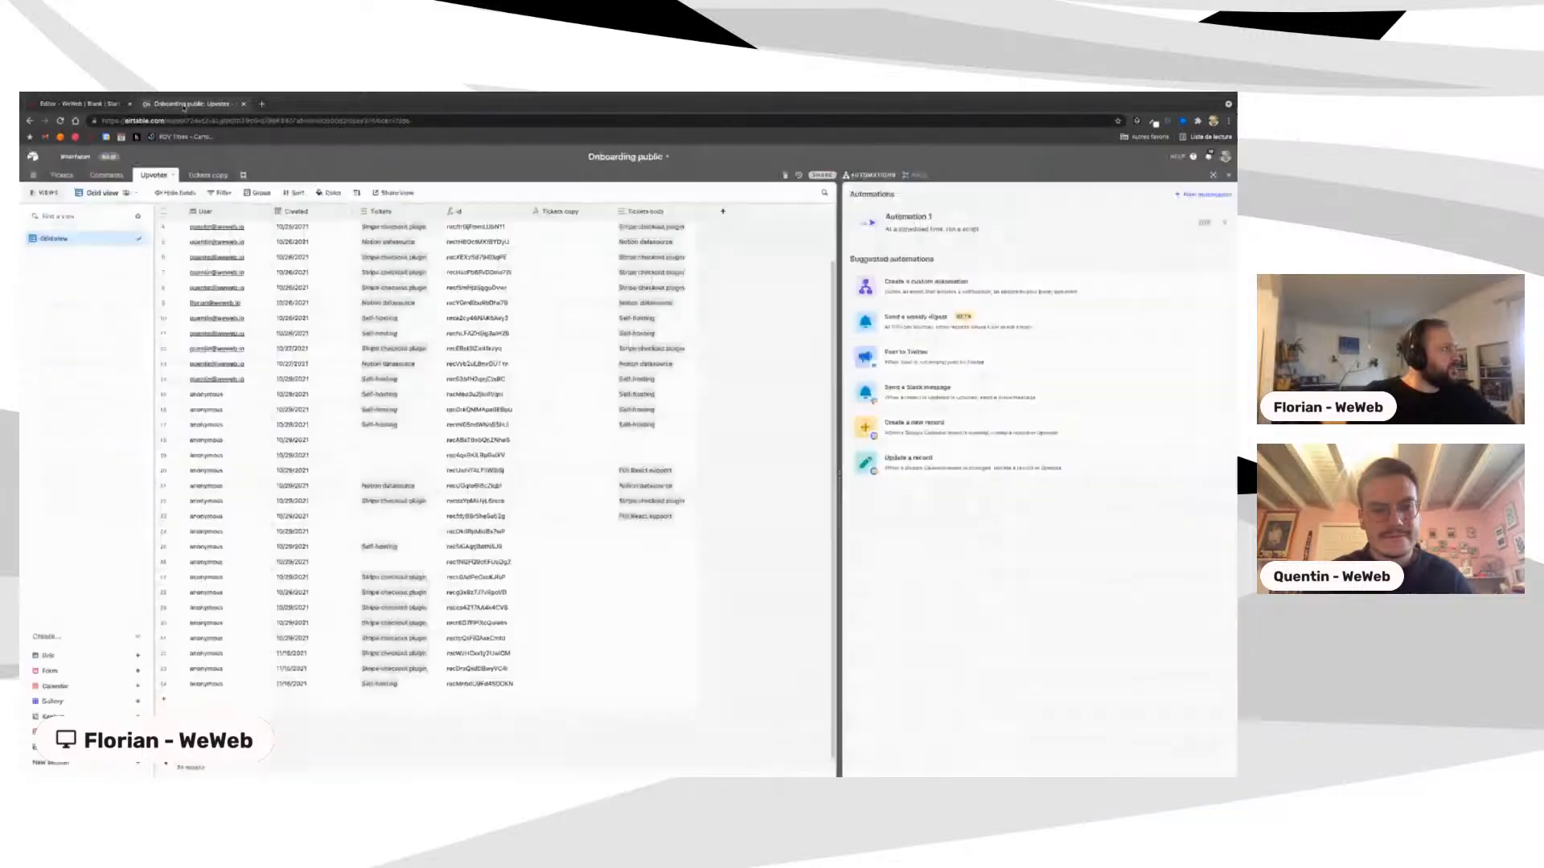
{"action": "left_click", "coordinate": [64, 175]}
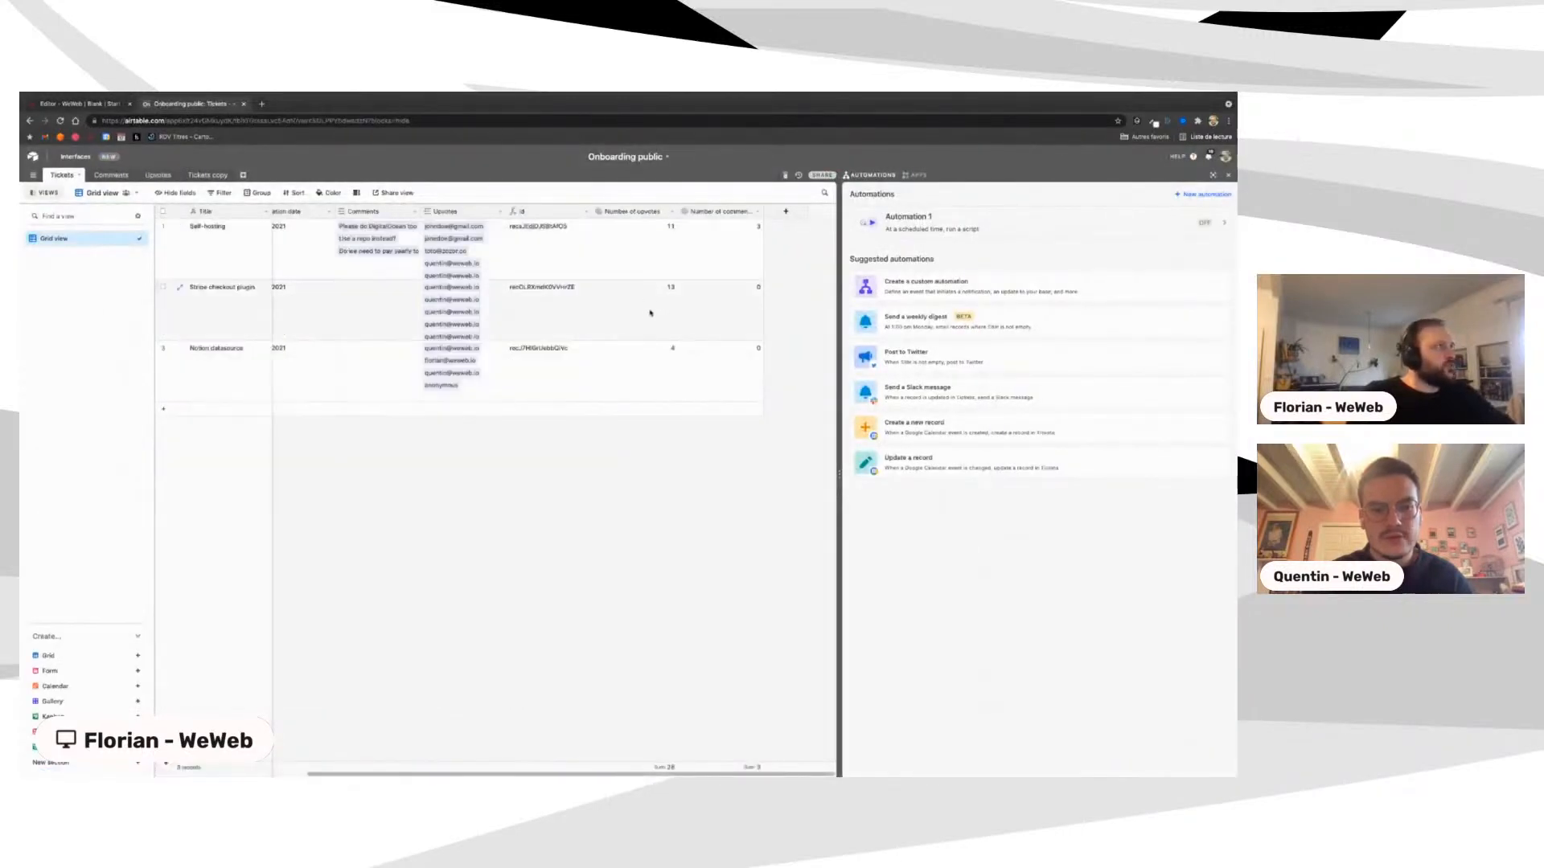
{"action": "left_click", "coordinate": [86, 104]}
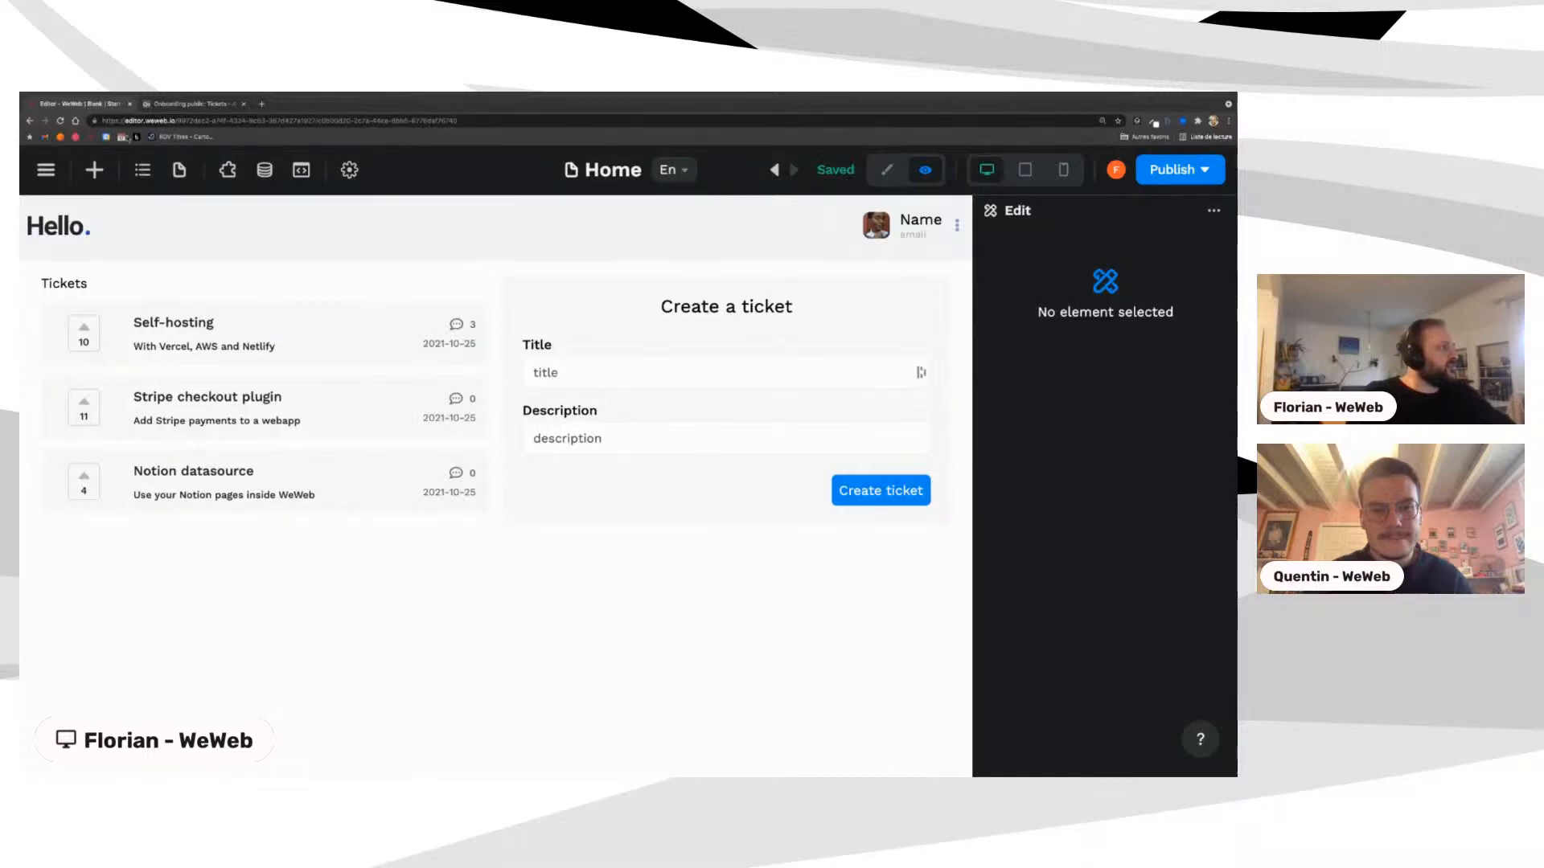
Step: Refetch the tickets collection from Airtable, close the Data panel, and return to edit mode
{"action": "left_click", "coordinate": [265, 169]}
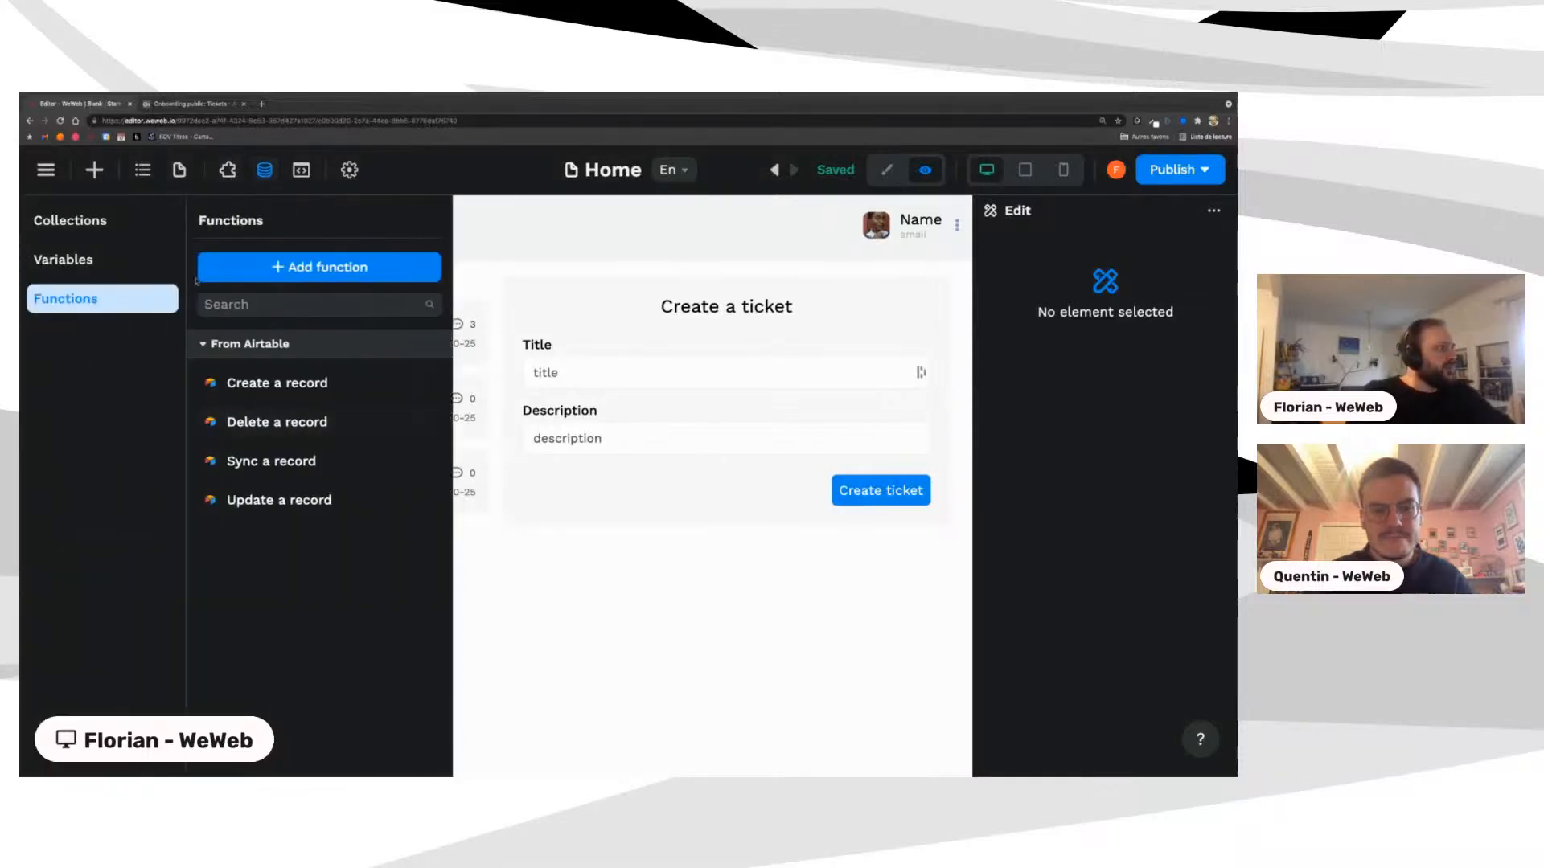
{"action": "left_click", "coordinate": [70, 221]}
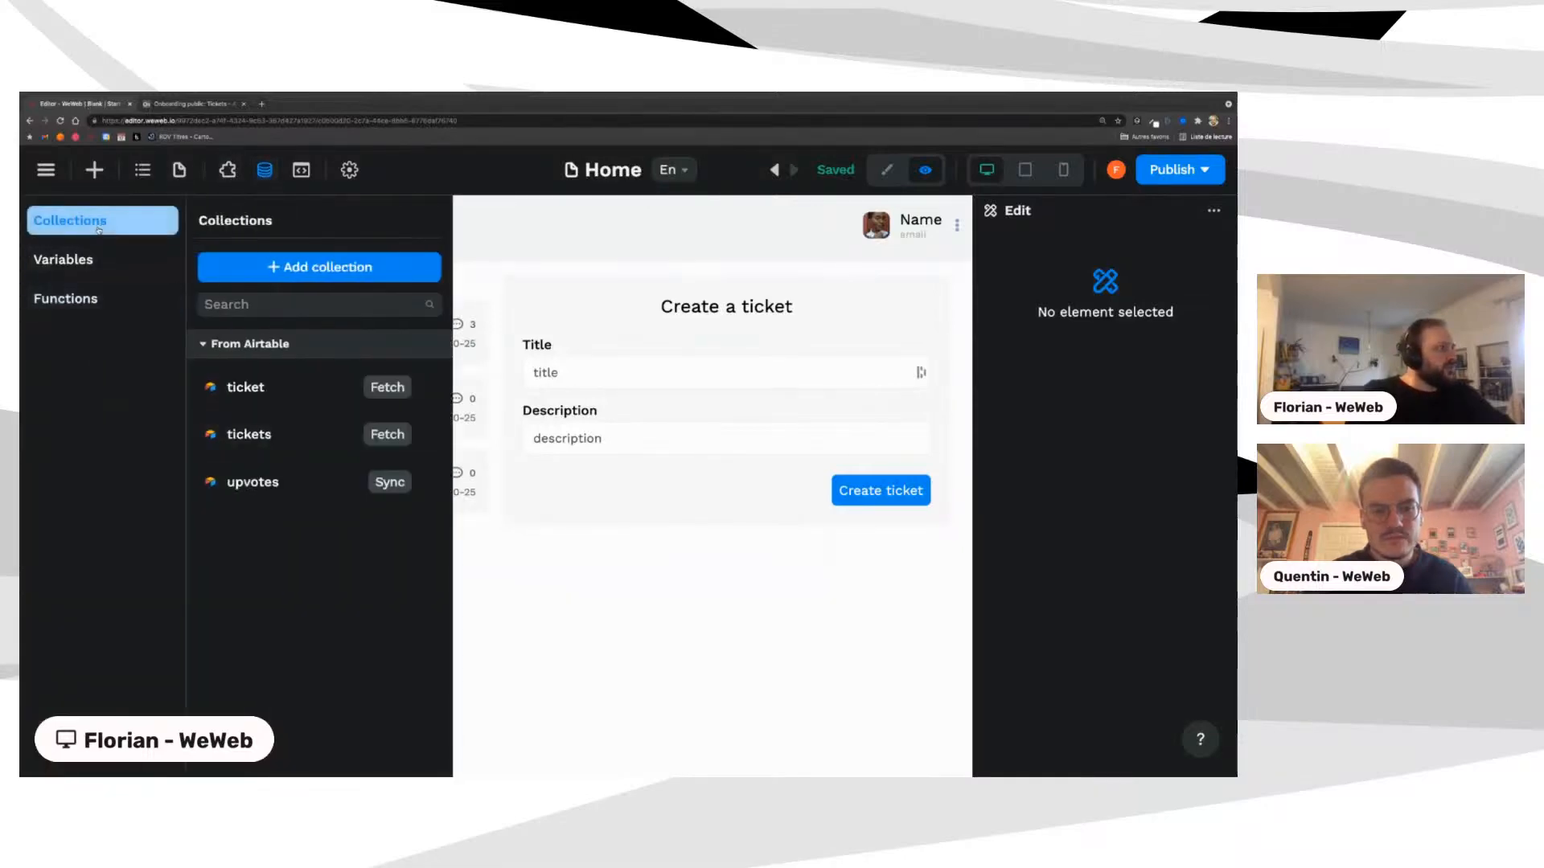
{"action": "left_click", "coordinate": [394, 437]}
{"action": "scroll", "coordinate": [706, 655], "scroll_direction": "down", "scroll_amount": 2}
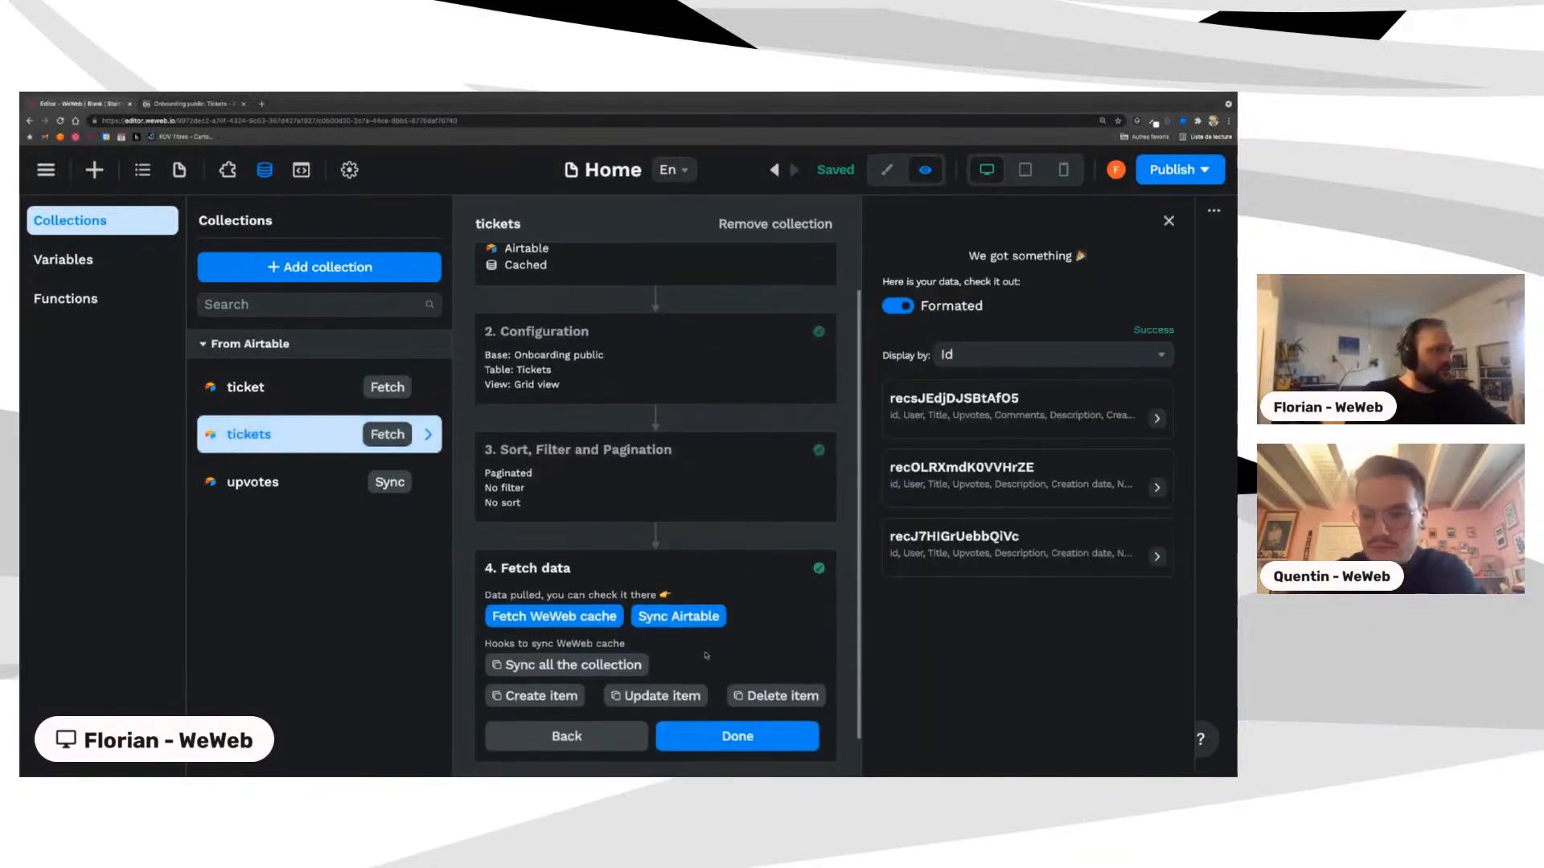
{"action": "left_click", "coordinate": [679, 615]}
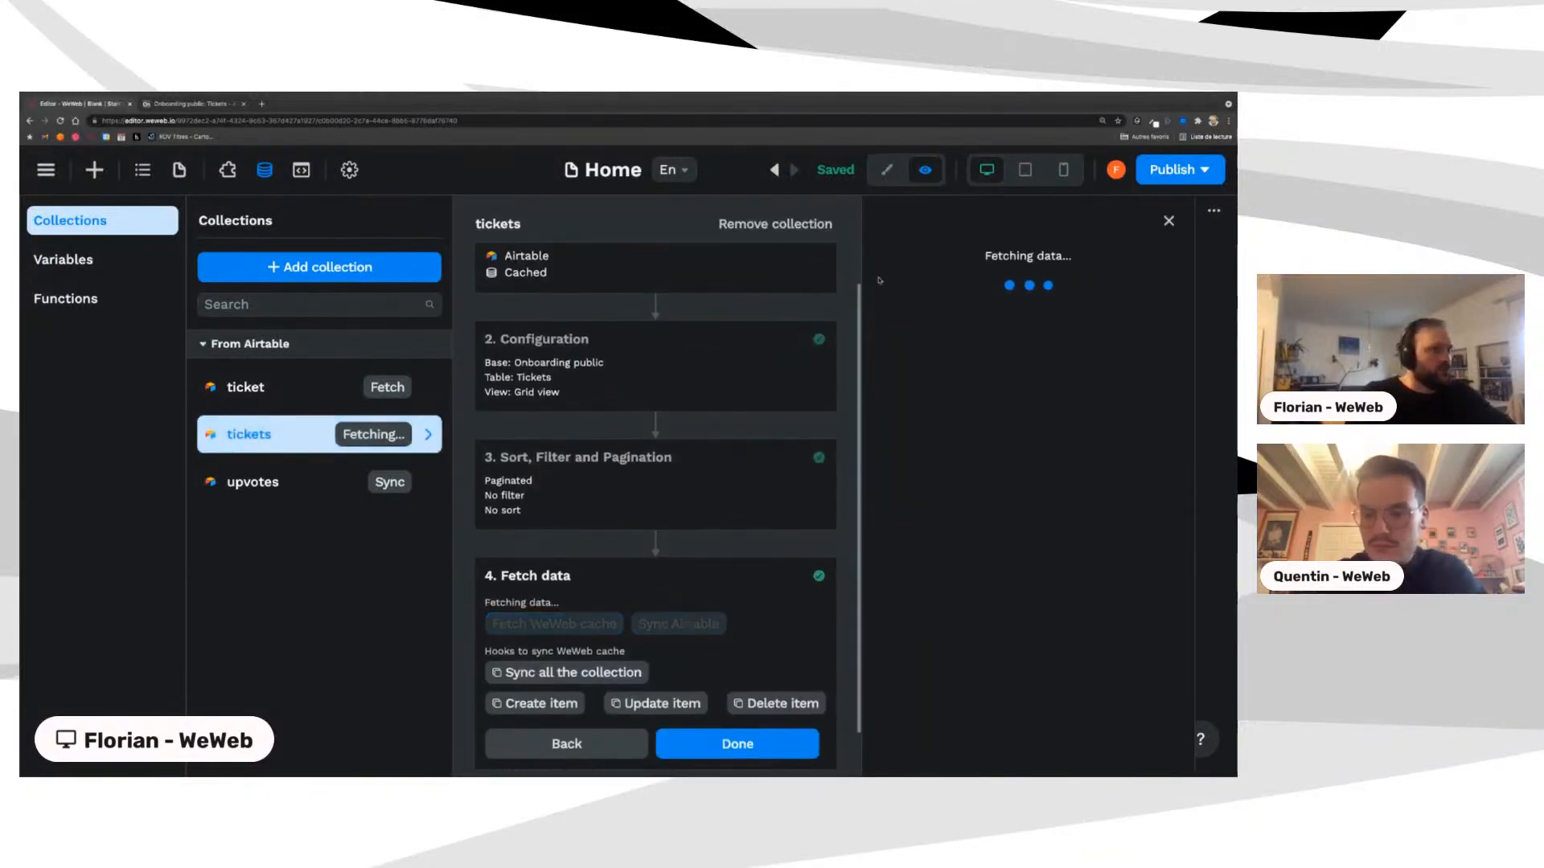
{"action": "left_click", "coordinate": [1168, 223]}
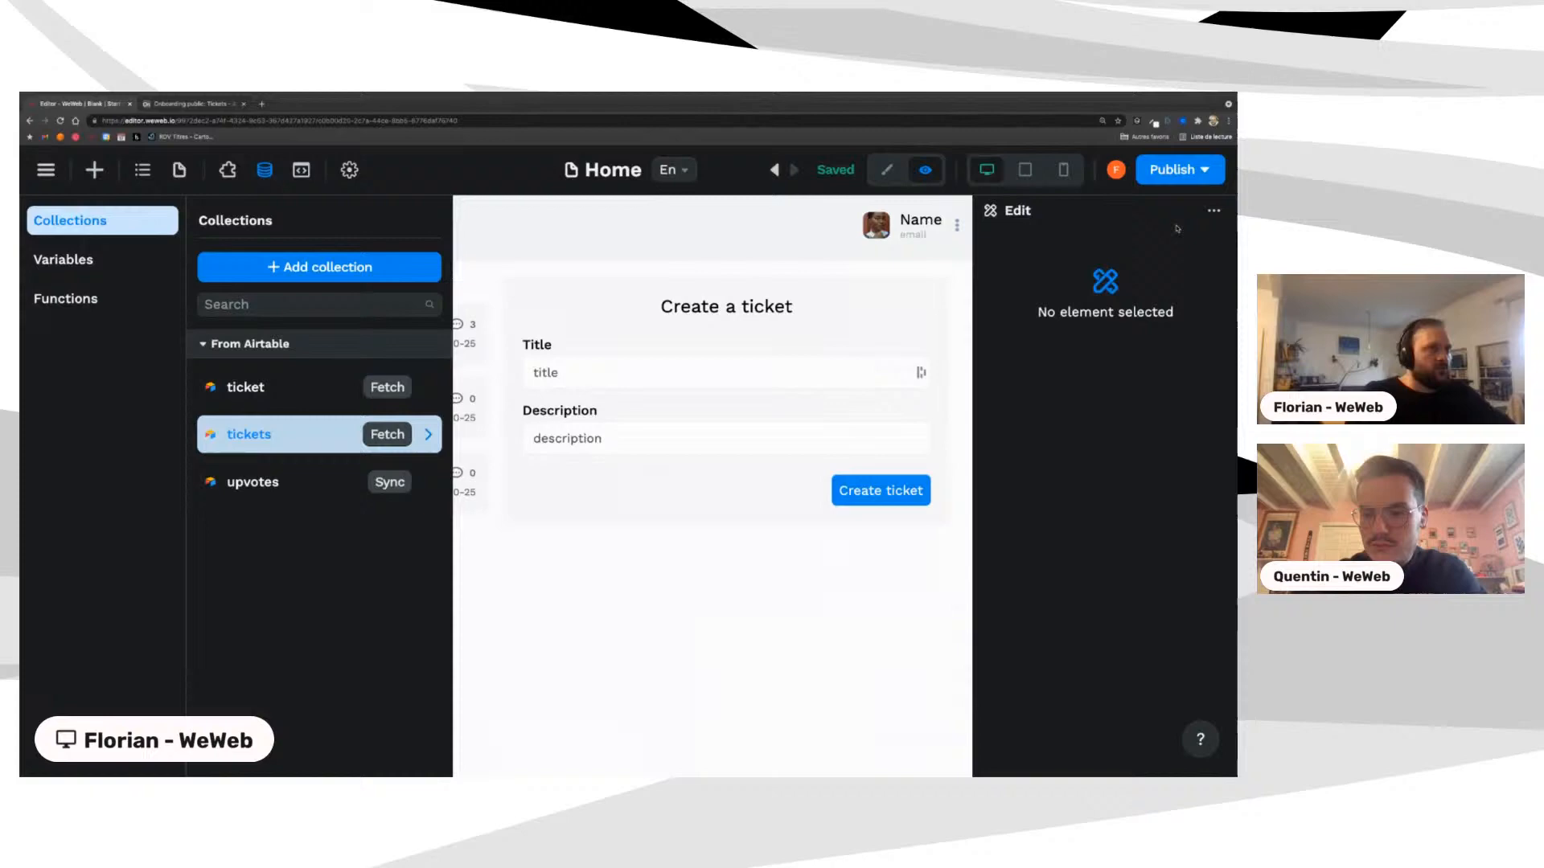
{"action": "left_click", "coordinate": [911, 321]}
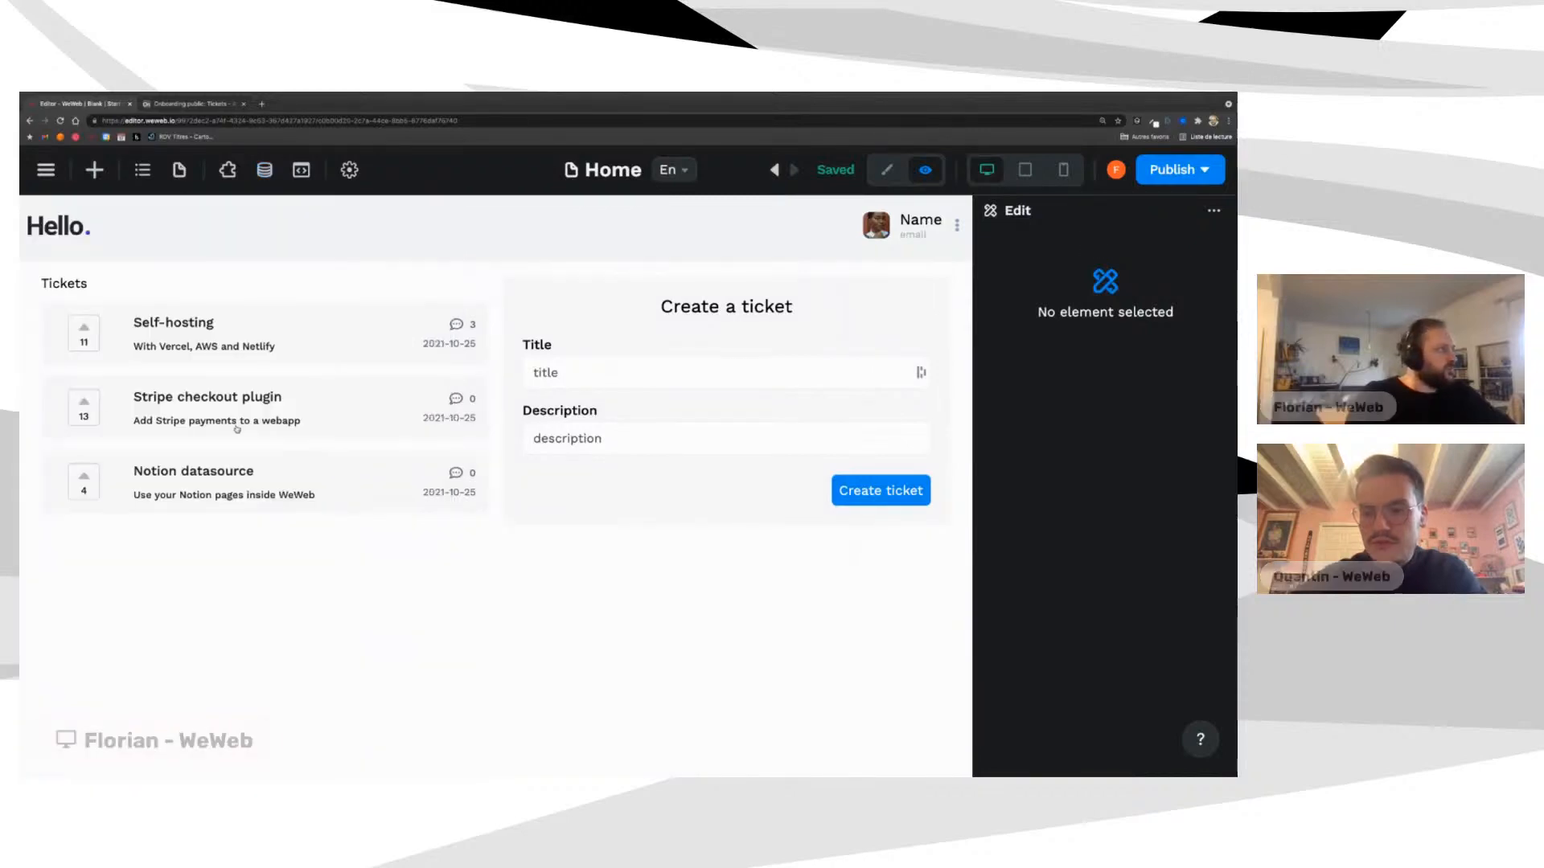
{"action": "left_click", "coordinate": [887, 170]}
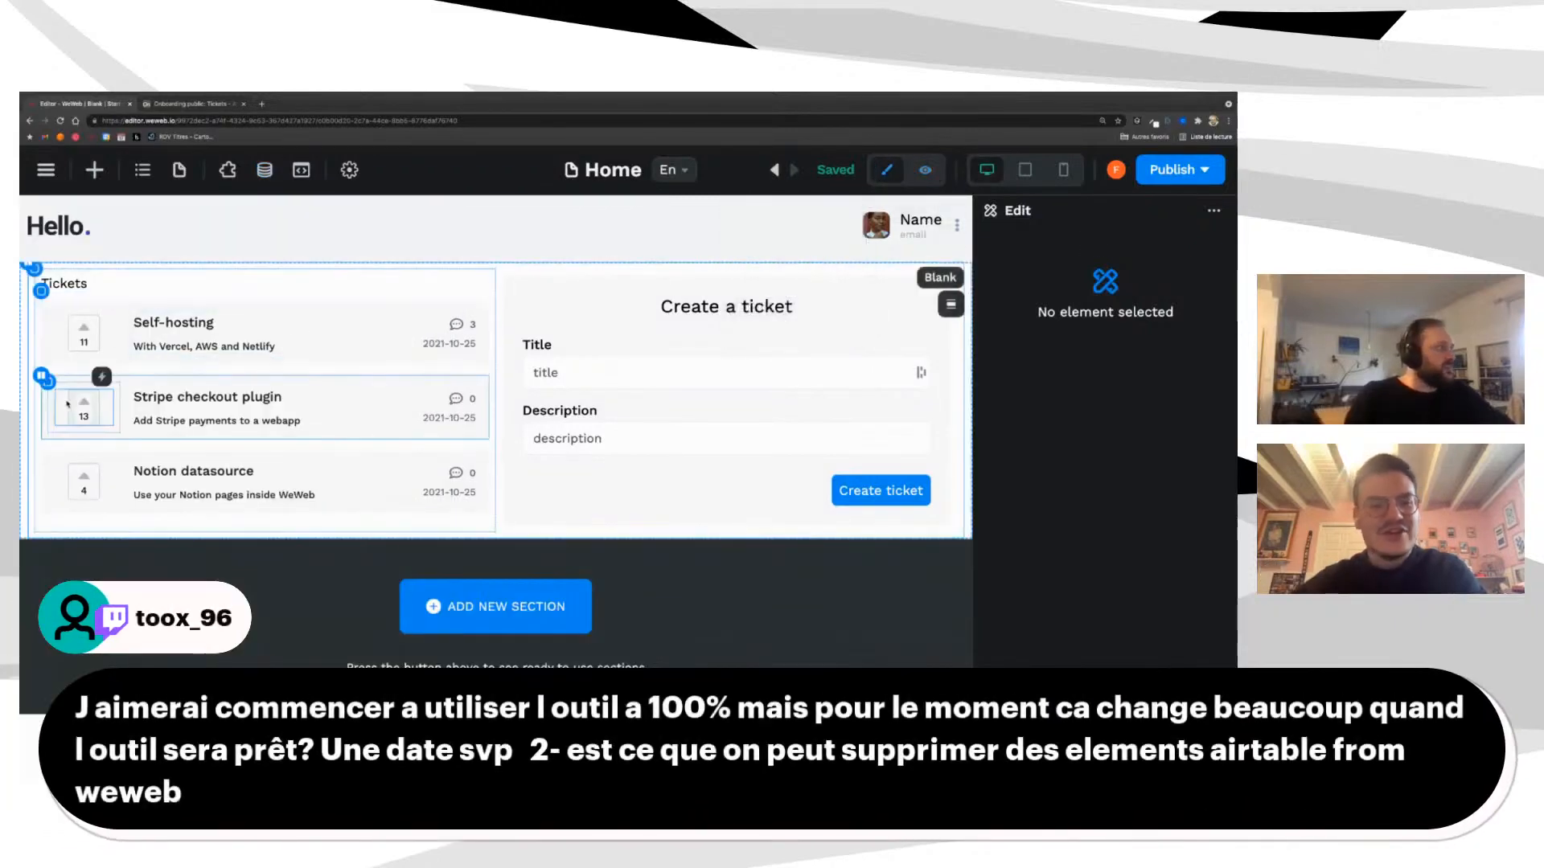
Step: Open the Stripe vote box's upvote workflow and expand action 3's sync code
{"action": "left_click", "coordinate": [94, 400]}
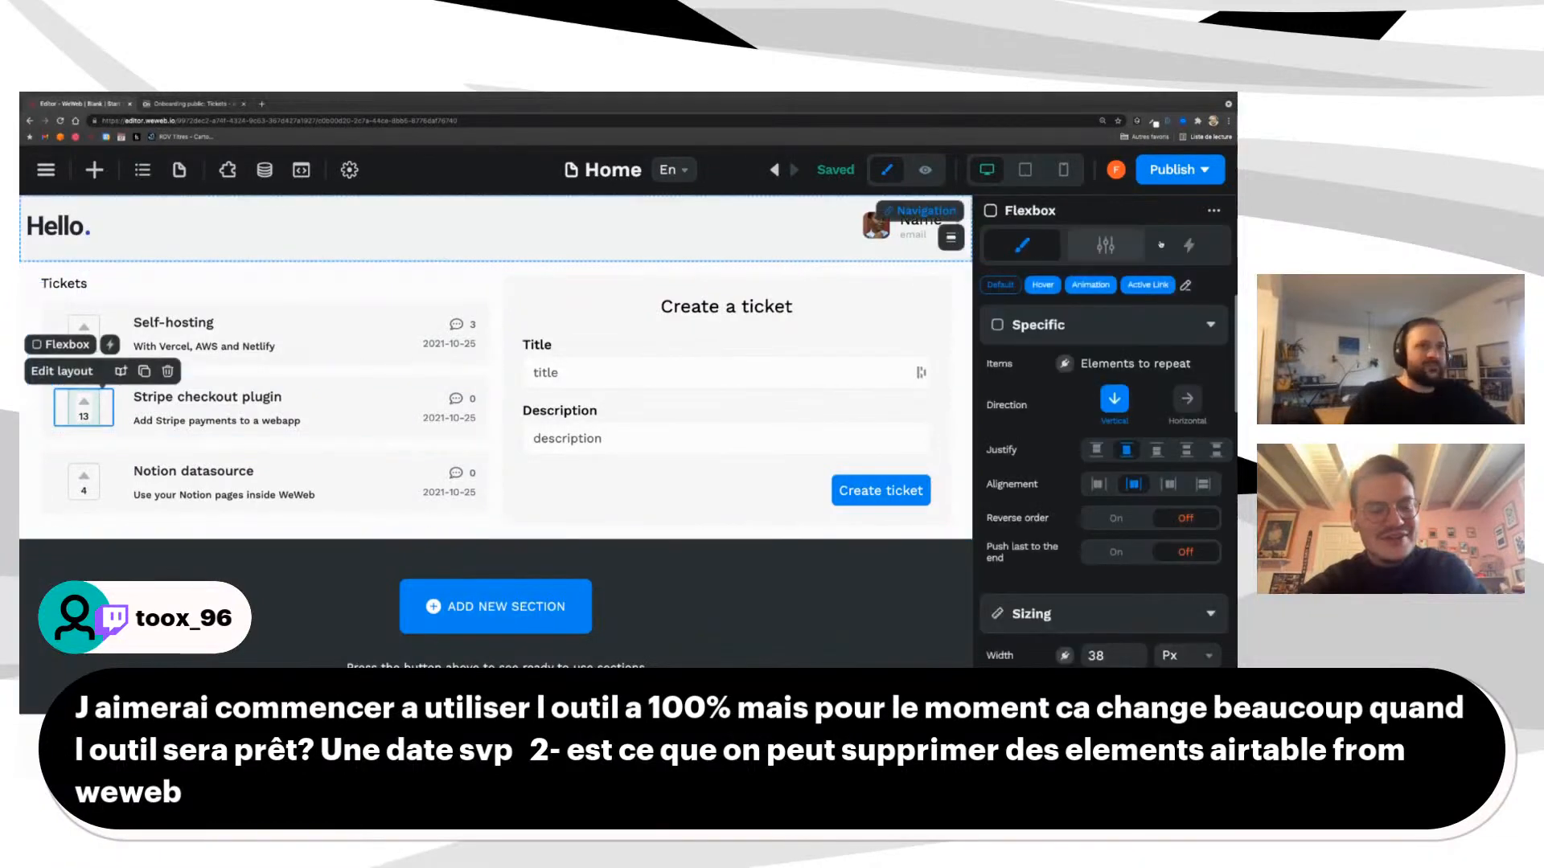
{"action": "left_click", "coordinate": [1189, 245]}
{"action": "left_click", "coordinate": [1064, 345]}
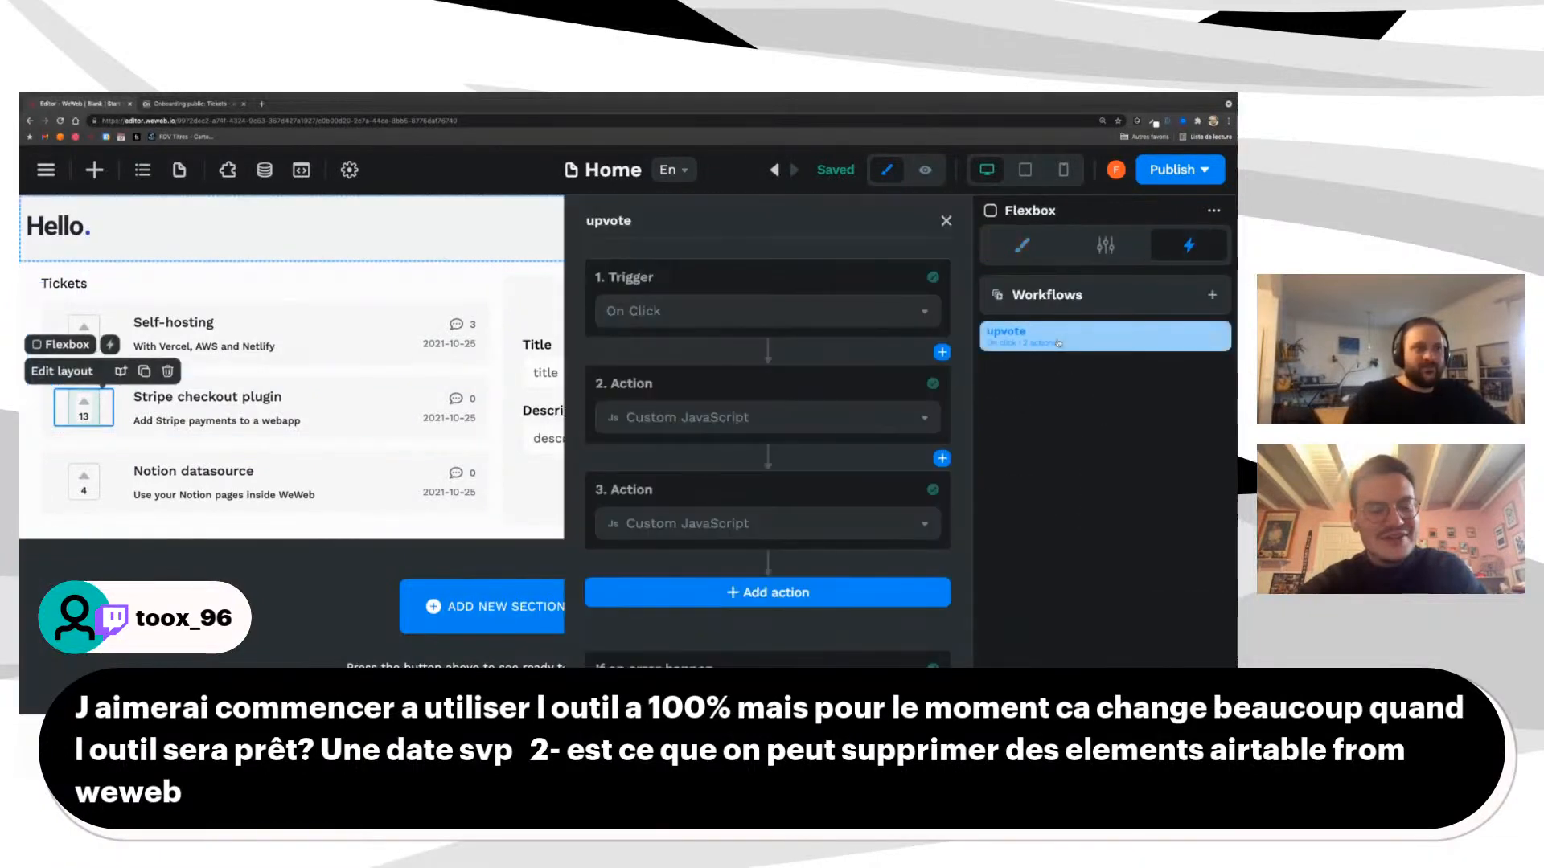
{"action": "left_click", "coordinate": [658, 524]}
{"action": "scroll", "coordinate": [658, 527], "scroll_direction": "down", "scroll_amount": 3}
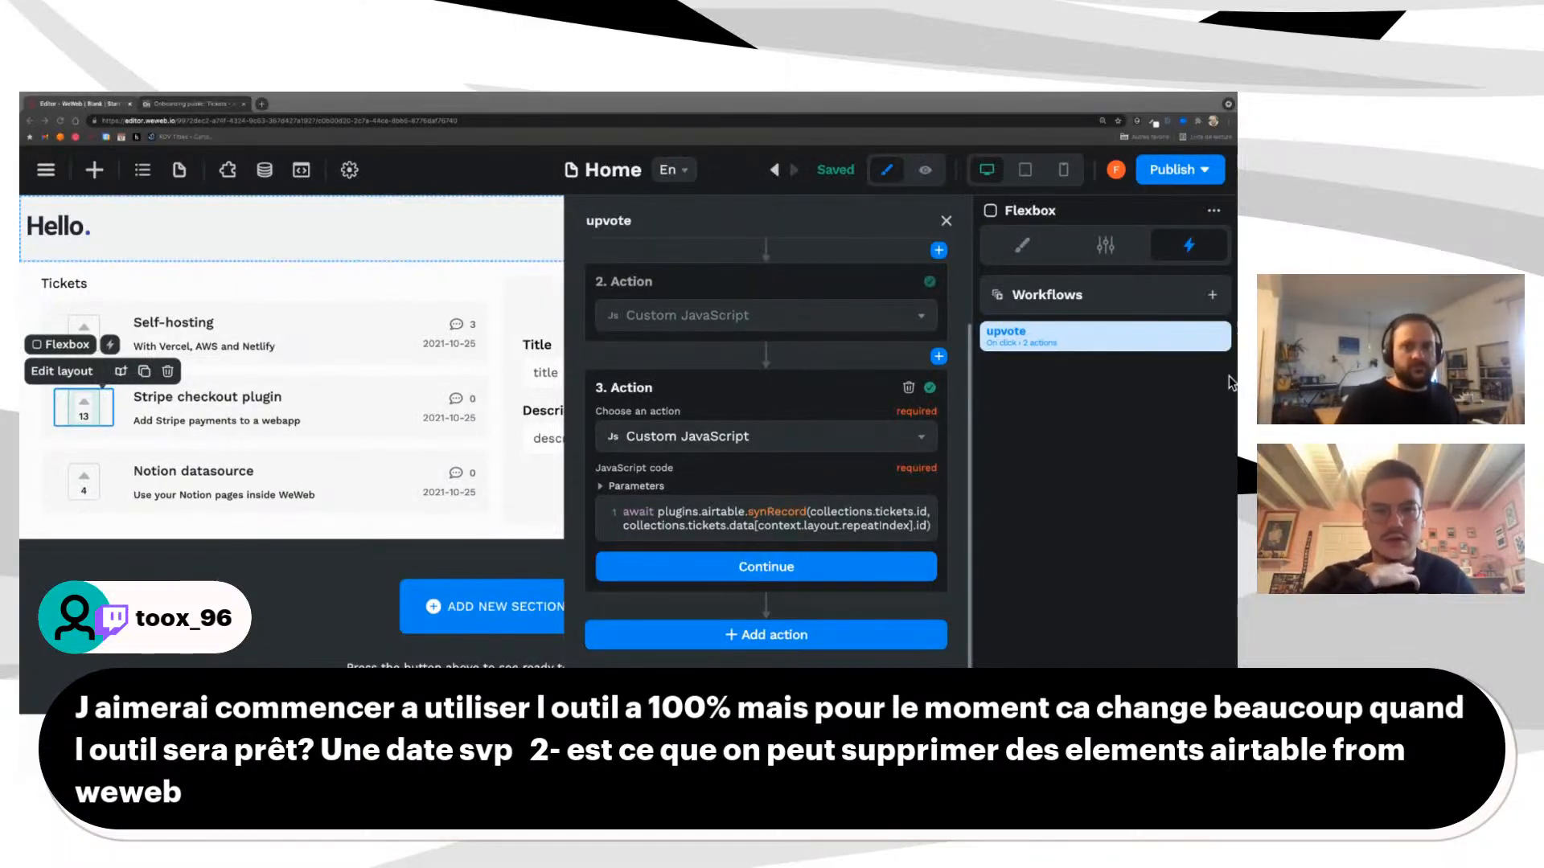
Step: Switch desktops over to the Figma ww-Editor design file
{"action": "key", "text": "ctrl+Right"}
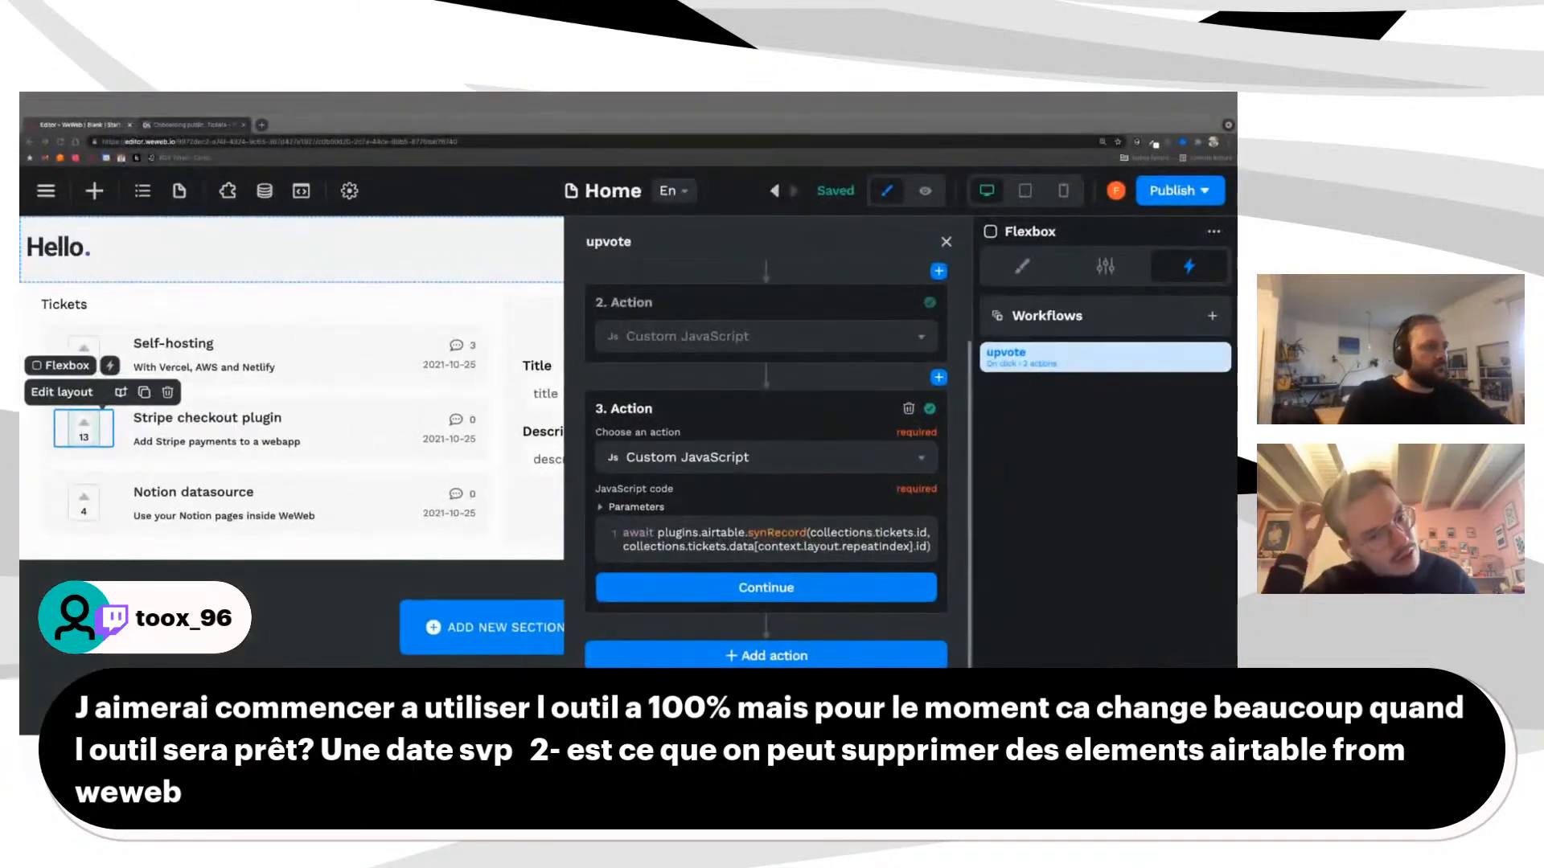
{"action": "key", "text": "ctrl+Up"}
{"action": "key", "text": "ctrl+Up"}
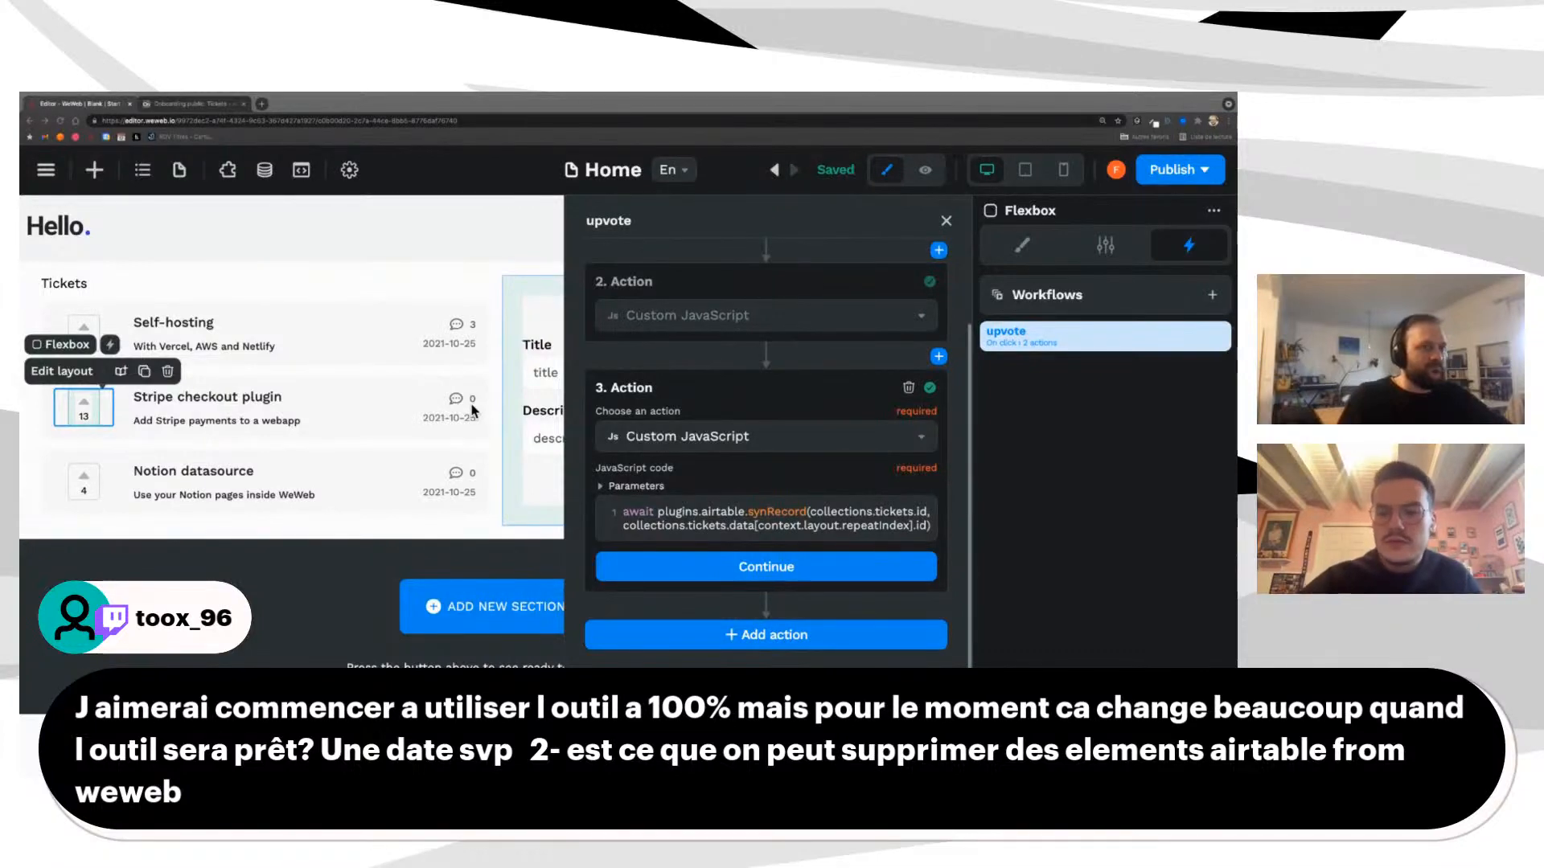
{"action": "key", "text": "ctrl+Left"}
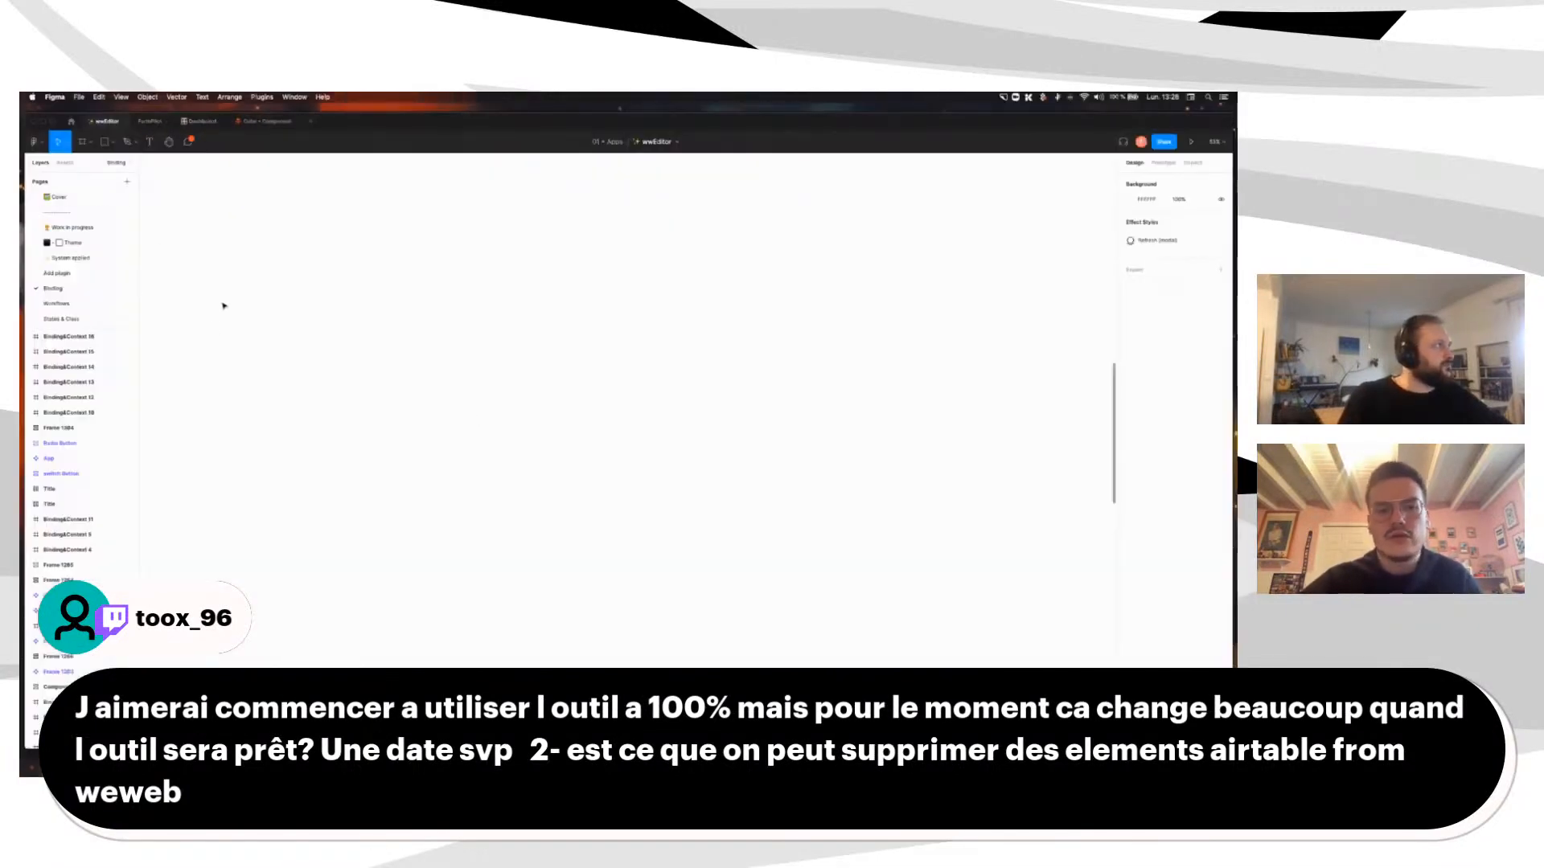
Step: Close the extra Figma file and zoom into the wwEditor binding panel frames
{"action": "left_click", "coordinate": [170, 121]}
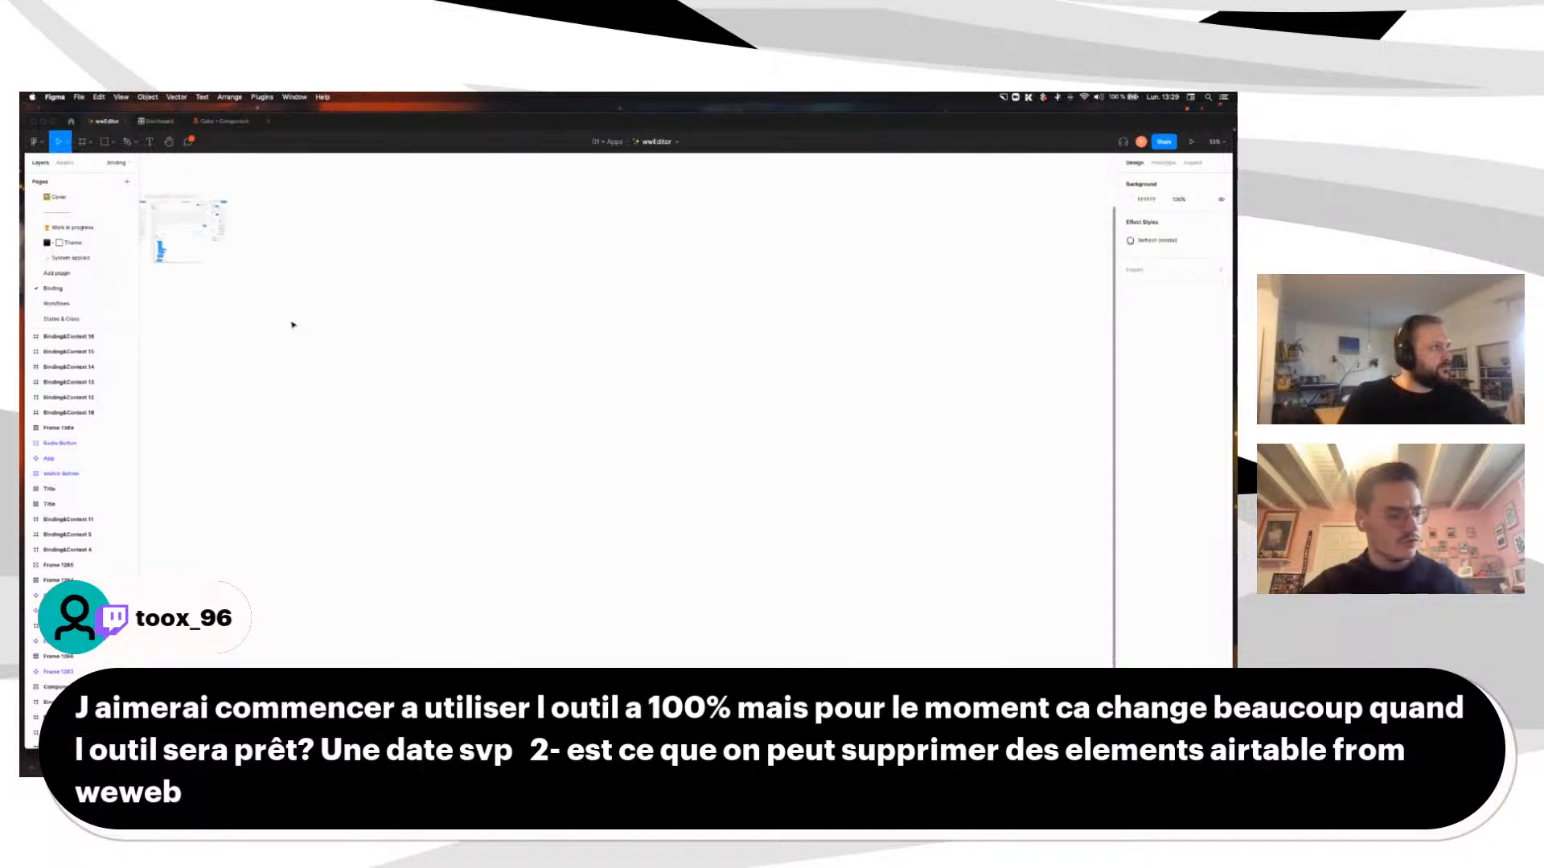
{"action": "scroll", "coordinate": [292, 325], "scroll_direction": "left", "scroll_amount": 3}
{"action": "scroll", "coordinate": [293, 324], "scroll_direction": "up", "scroll_amount": 2}
{"action": "scroll", "coordinate": [410, 340], "scroll_direction": "up", "scroll_amount": 8}
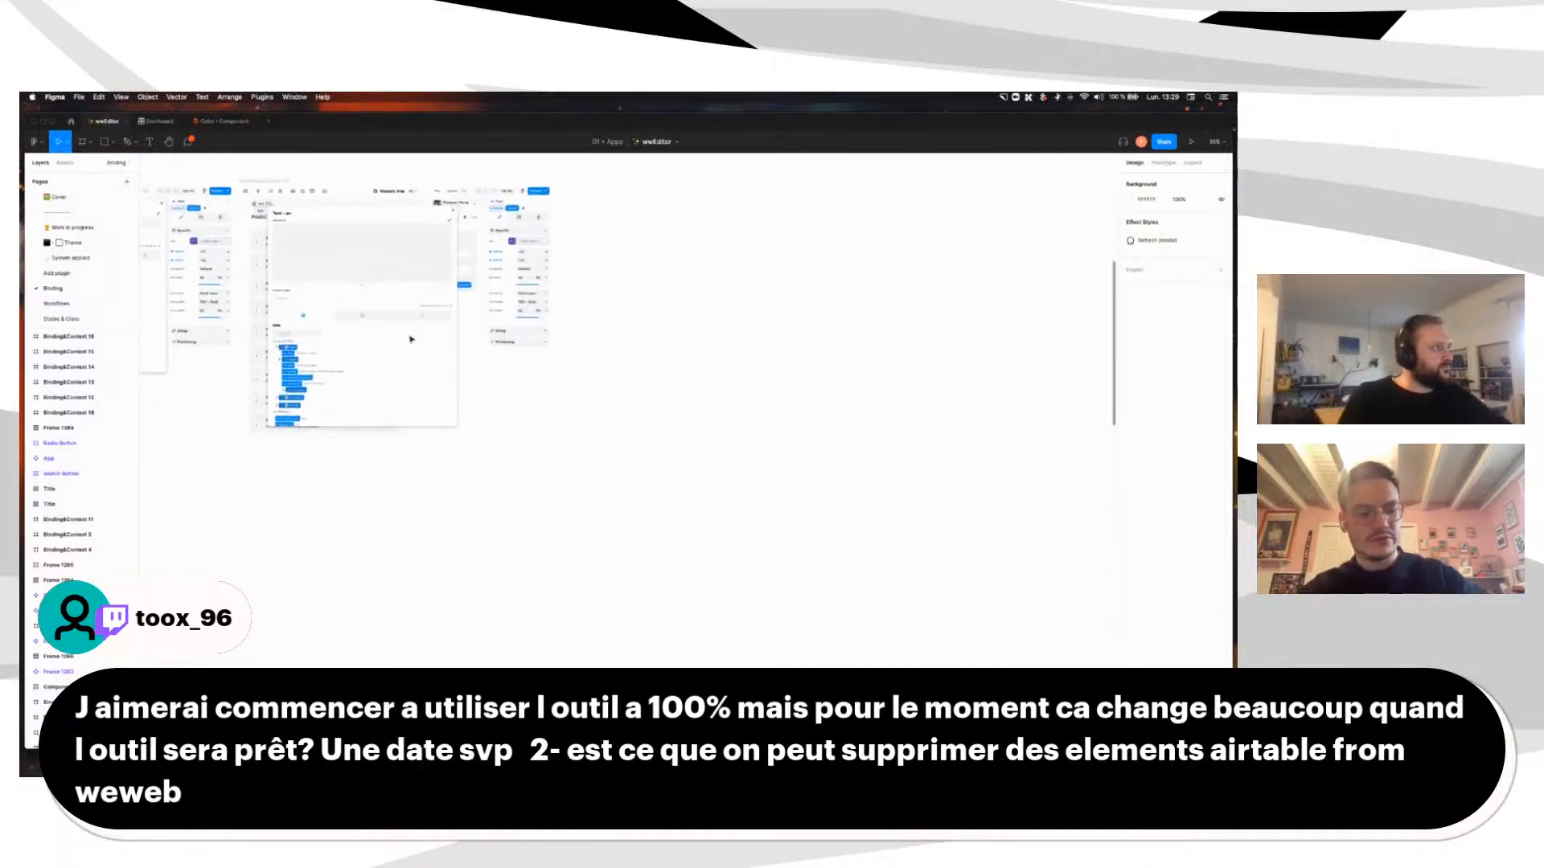
{"action": "scroll", "coordinate": [410, 339], "scroll_direction": "up", "scroll_amount": 5}
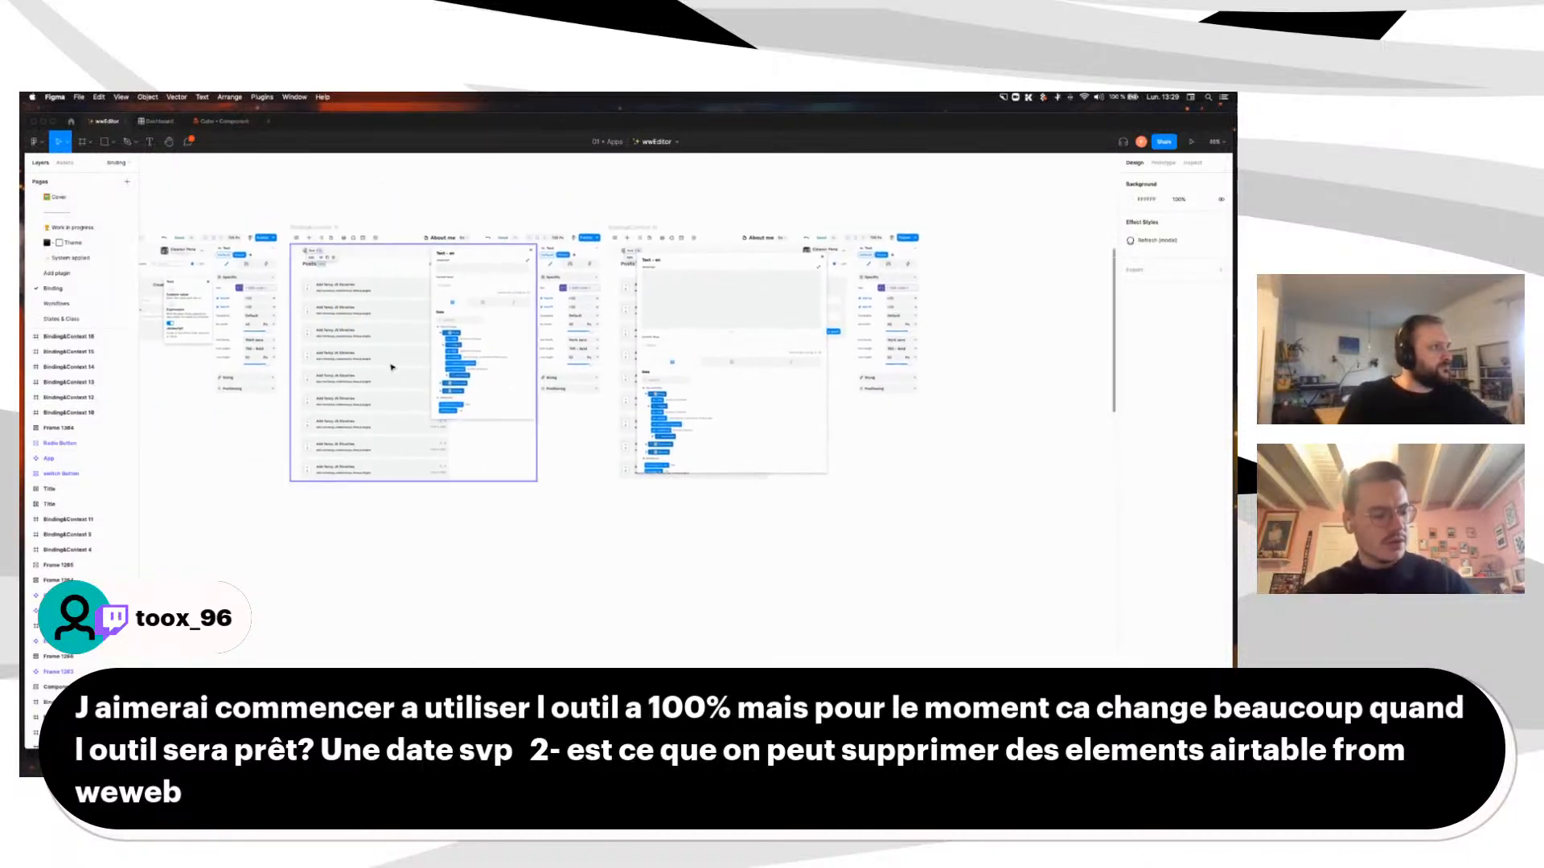
{"action": "scroll", "coordinate": [391, 368], "scroll_direction": "left", "scroll_amount": 3}
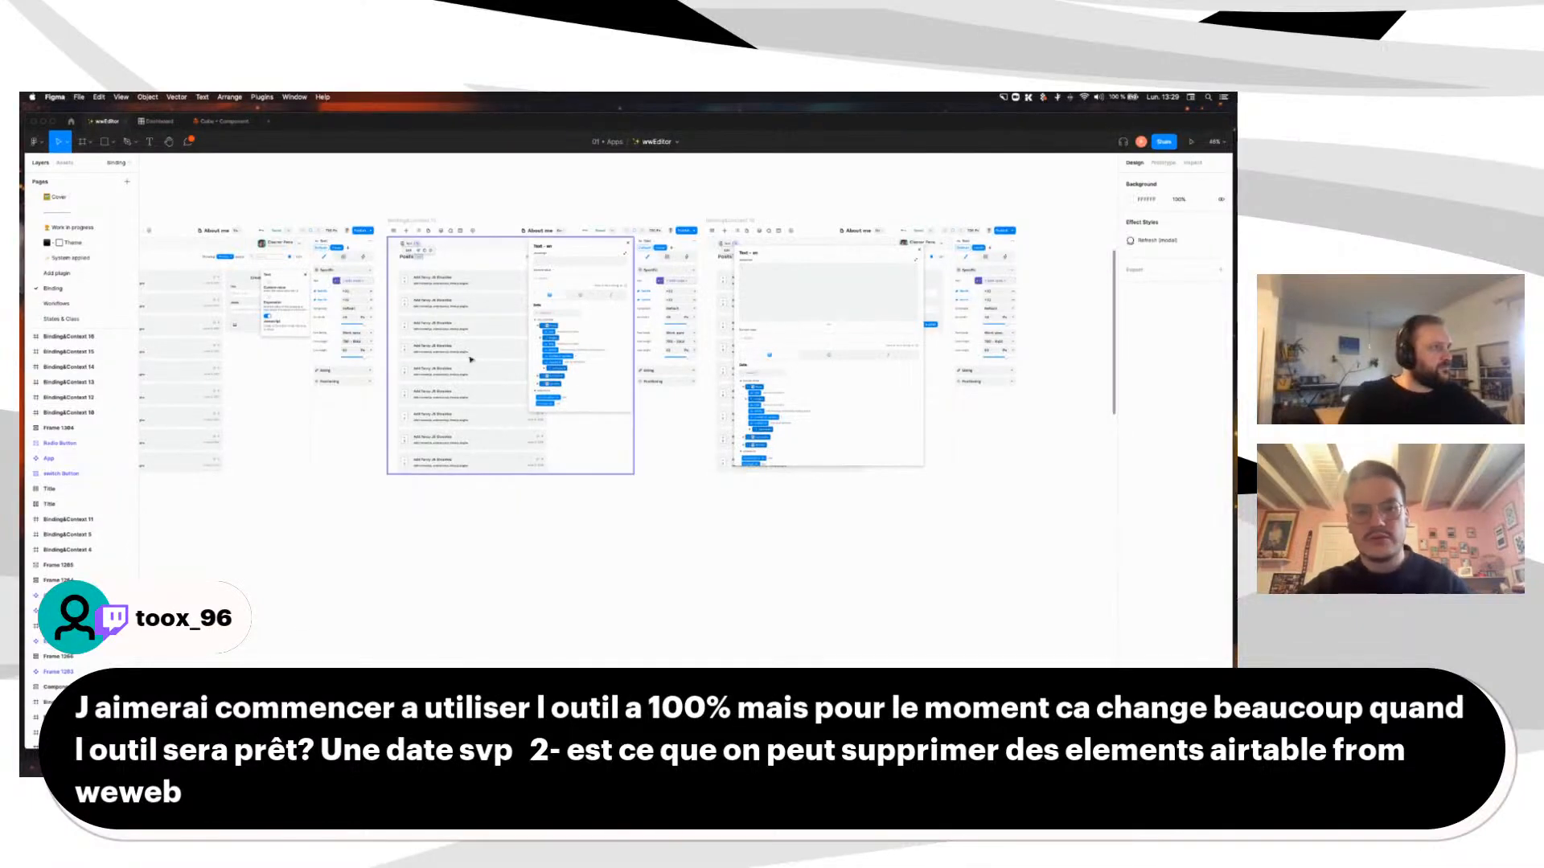
{"action": "scroll", "coordinate": [470, 360], "scroll_direction": "up", "scroll_amount": 5}
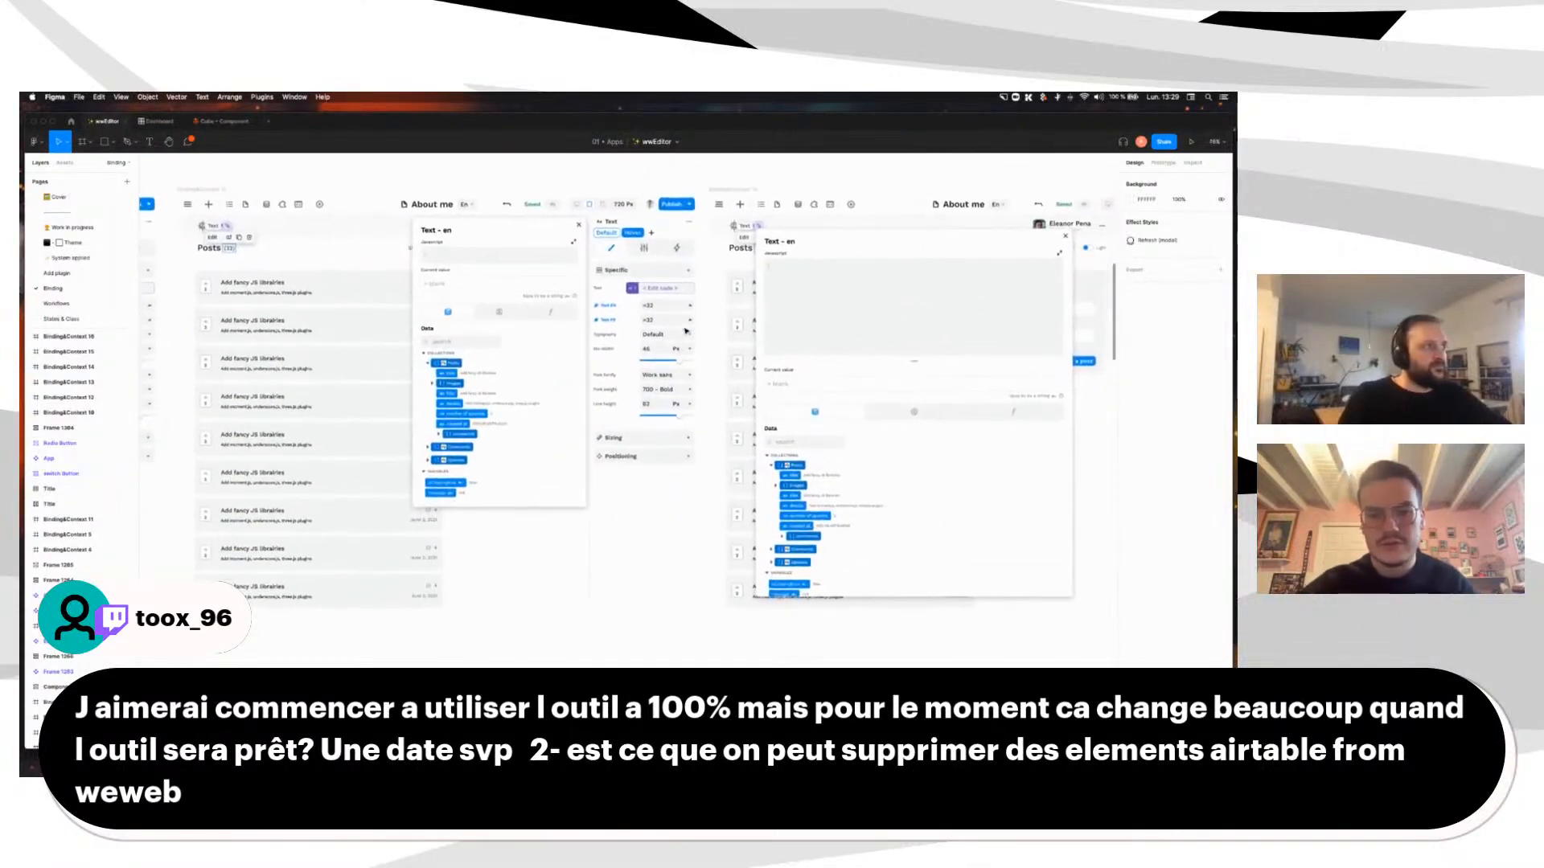
{"action": "scroll", "coordinate": [686, 331], "scroll_direction": "up", "scroll_amount": 4}
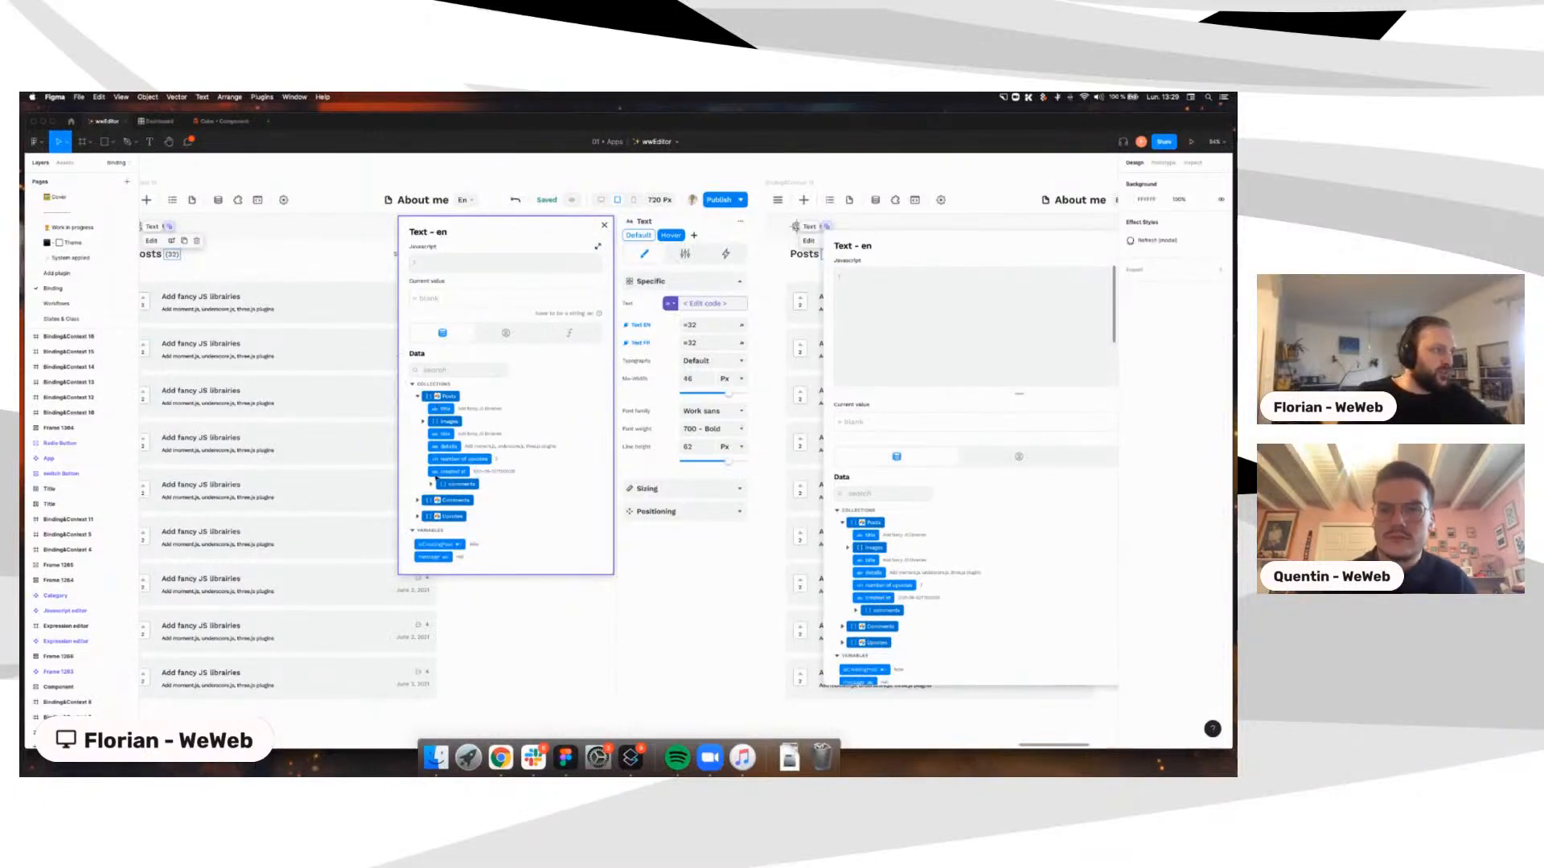
Step: Review the Expression editor frames in Cube - Component, then return to WeWeb
{"action": "left_click", "coordinate": [222, 121]}
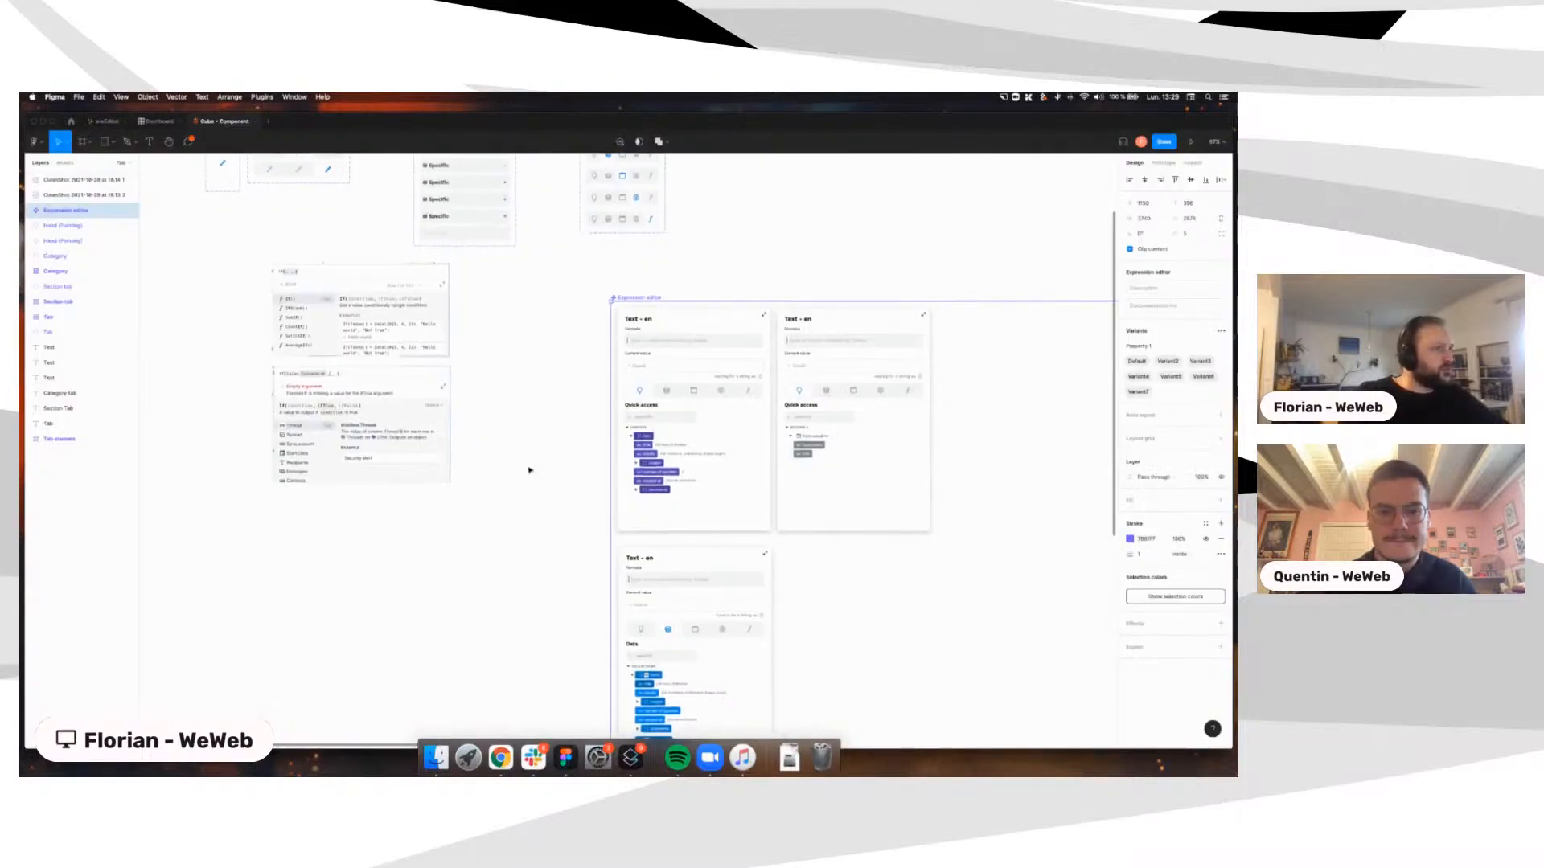
{"action": "scroll", "coordinate": [528, 469], "scroll_direction": "right", "scroll_amount": 3}
{"action": "scroll", "coordinate": [460, 465], "scroll_direction": "up", "scroll_amount": 5}
{"action": "scroll", "coordinate": [459, 464], "scroll_direction": "up", "scroll_amount": 2}
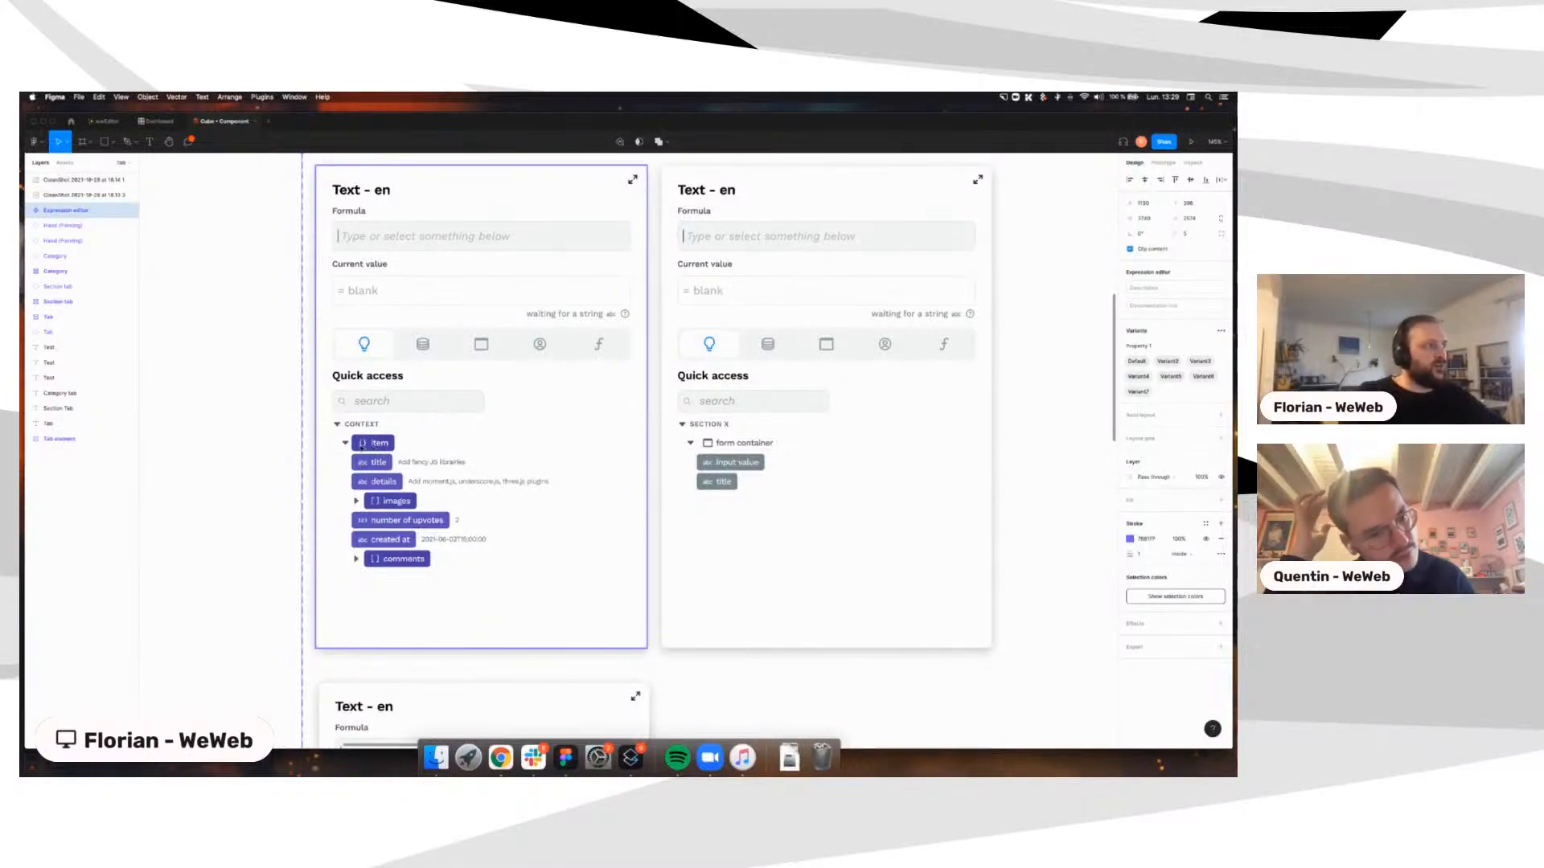
{"action": "scroll", "coordinate": [362, 447], "scroll_direction": "up", "scroll_amount": 1}
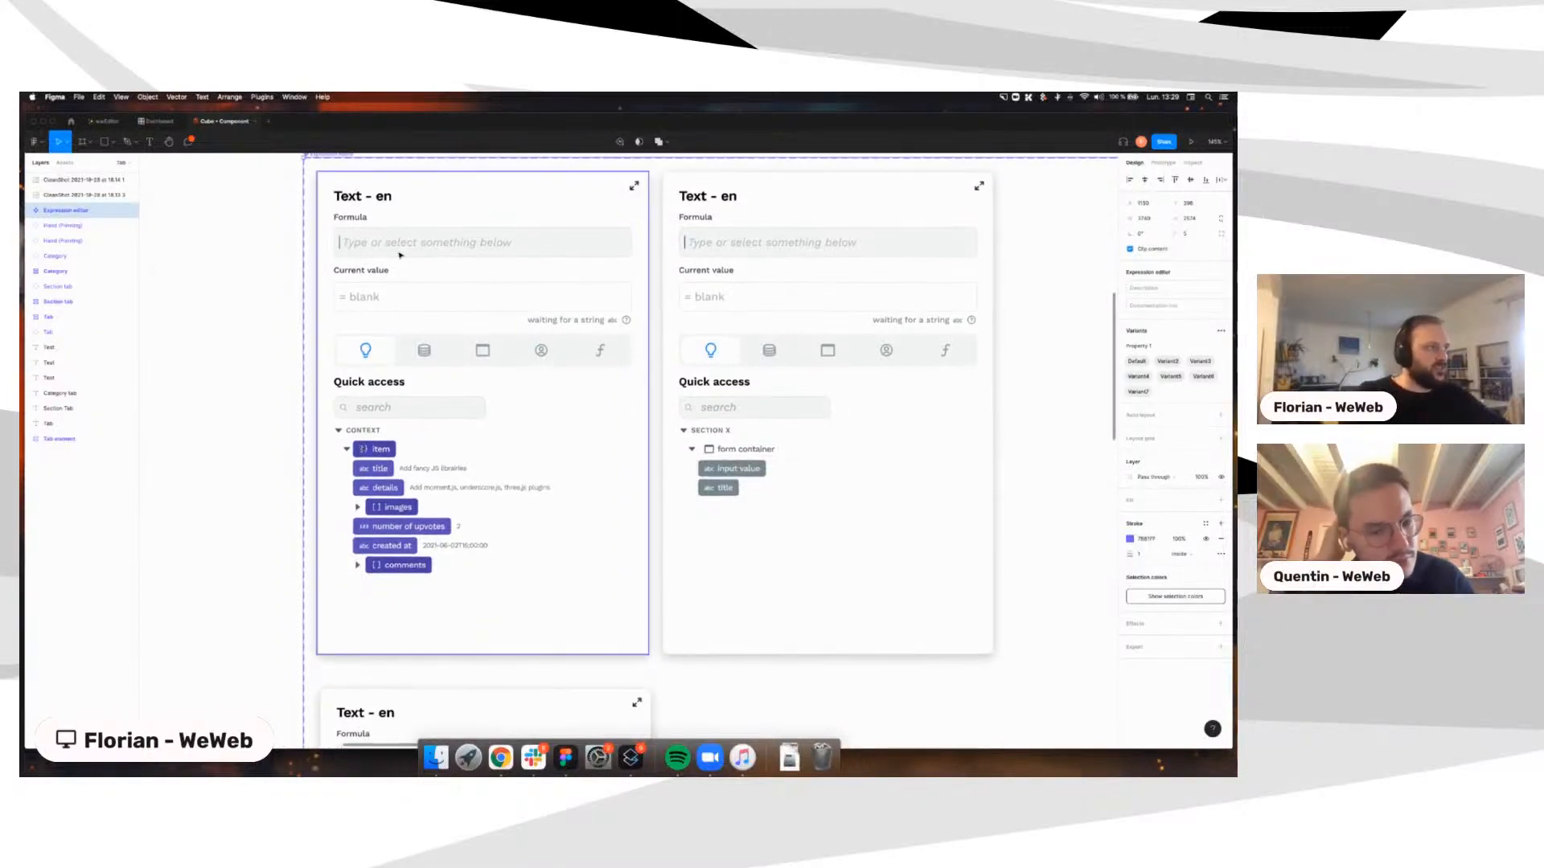
{"action": "key", "text": "ctrl+Right"}
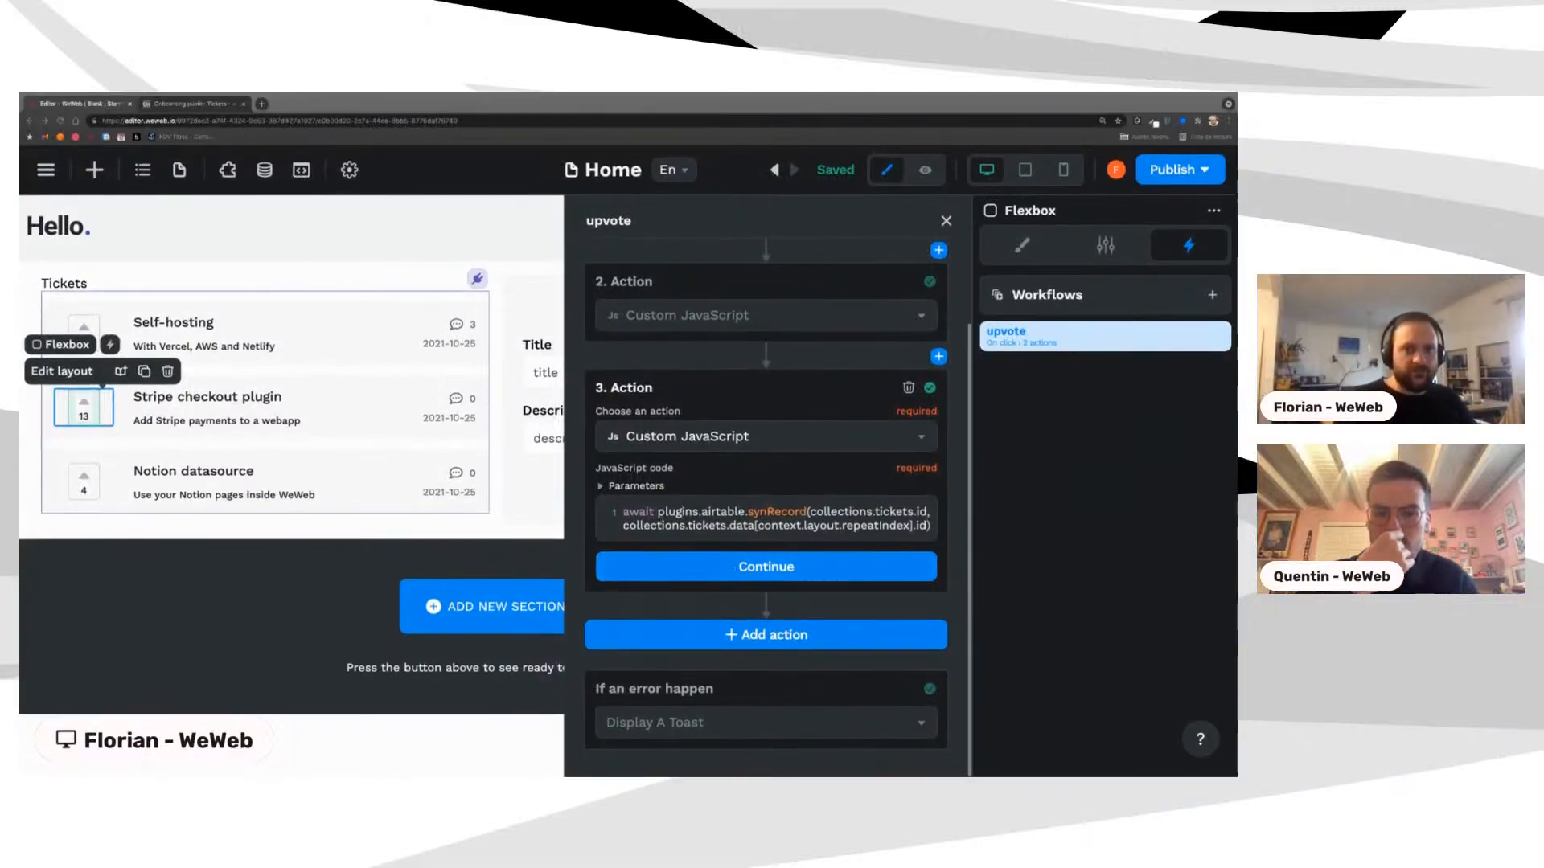
Step: Browse Parameters > plugins > airtable in action 3 to check the method name
{"action": "left_click", "coordinate": [667, 540]}
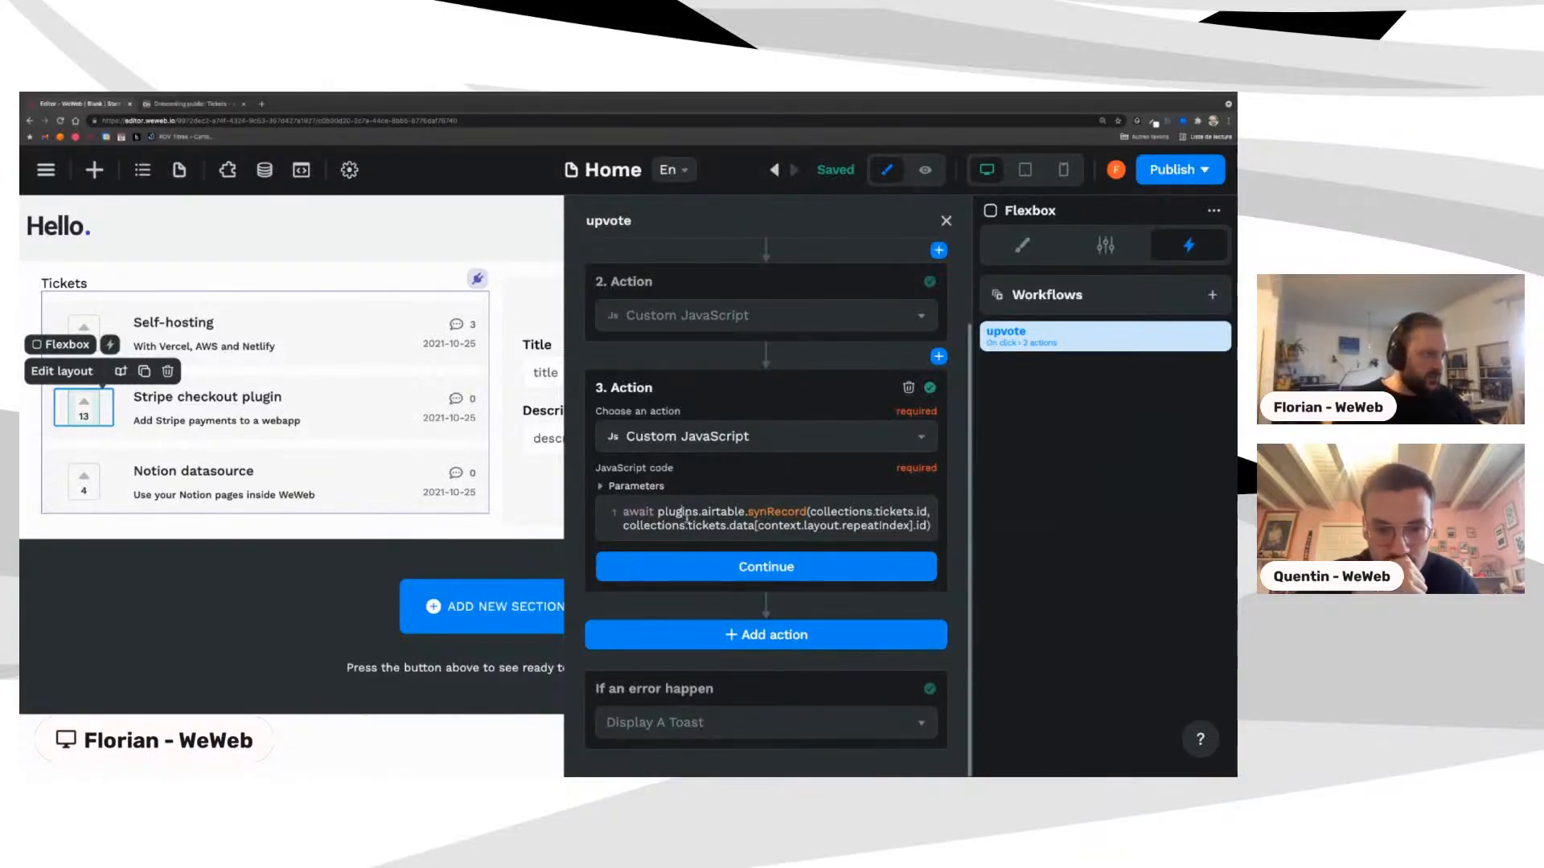
{"action": "left_click", "coordinate": [639, 486]}
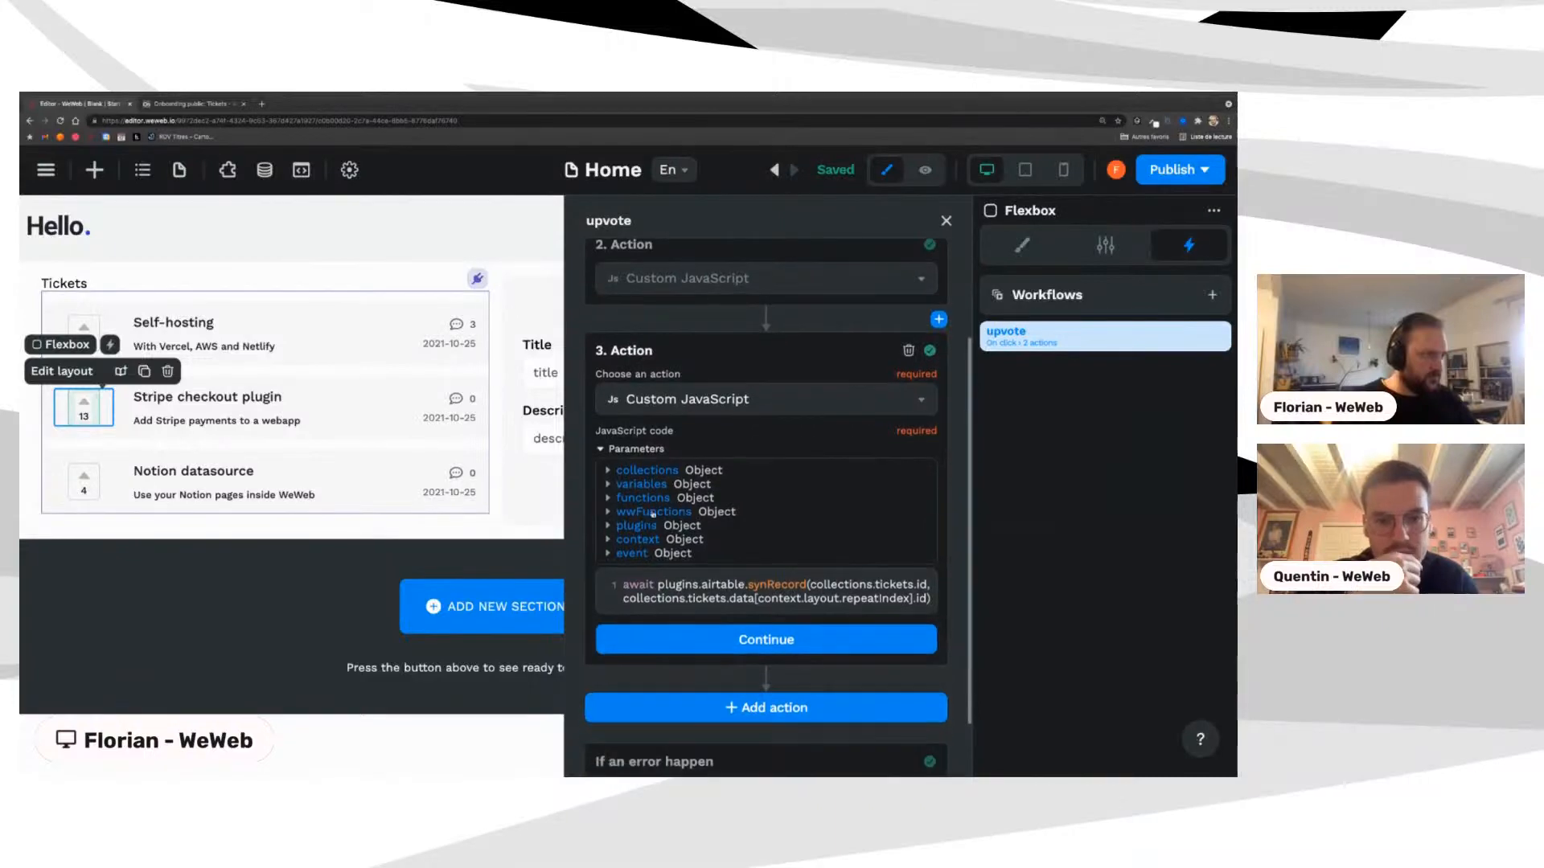
{"action": "left_click", "coordinate": [641, 526]}
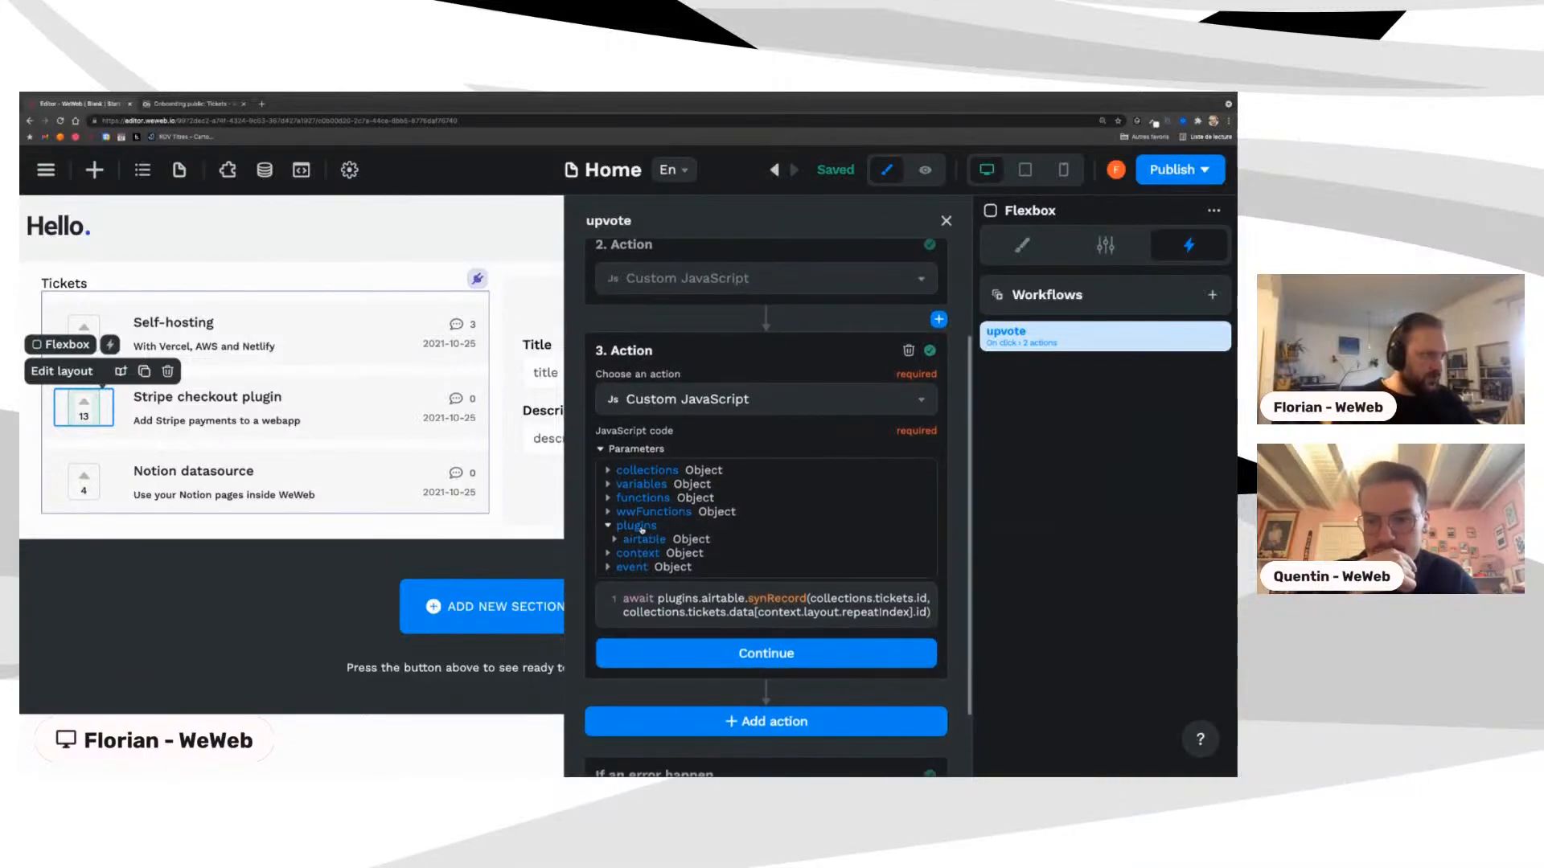
{"action": "left_click", "coordinate": [642, 527]}
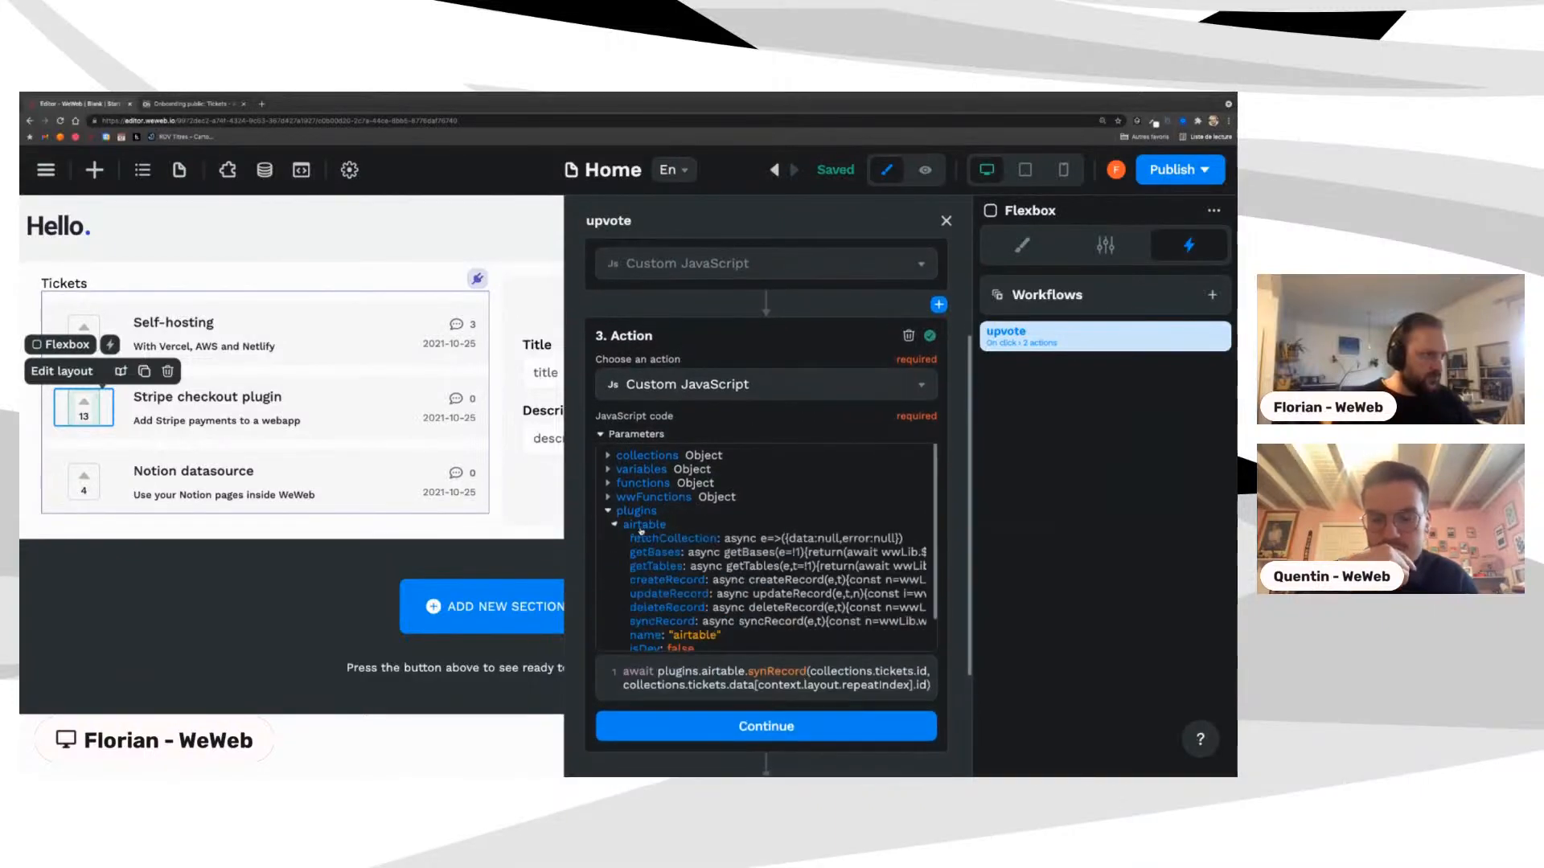
Step: Correct synRecord to syncRecord, confirm, close the workflow and preview the page
{"action": "left_click", "coordinate": [763, 671]}
{"action": "type", "text": "c"}
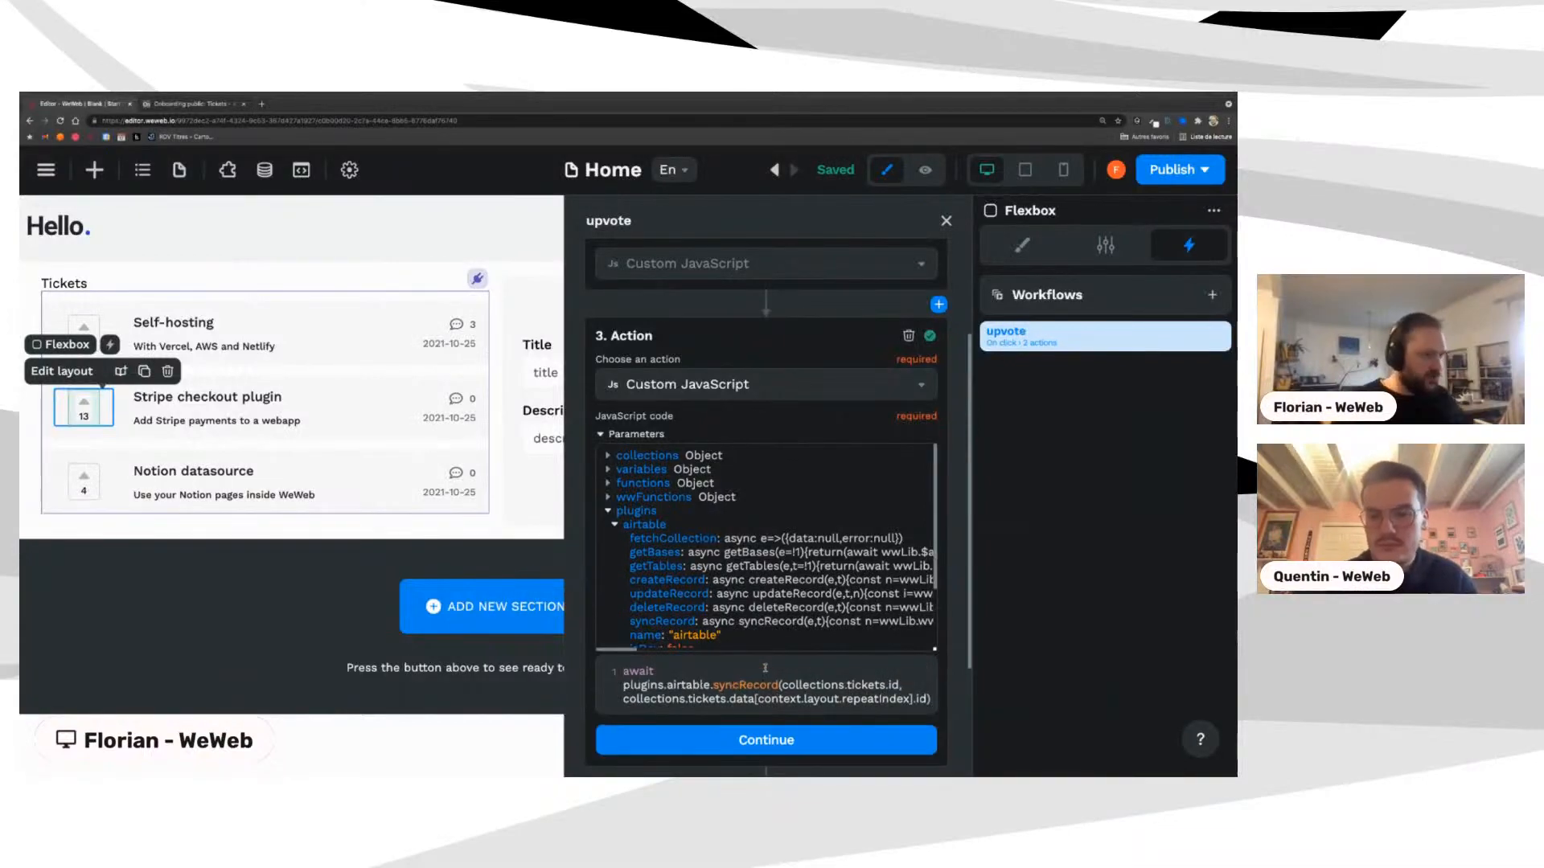
{"action": "scroll", "coordinate": [761, 632], "scroll_direction": "down", "scroll_amount": 1}
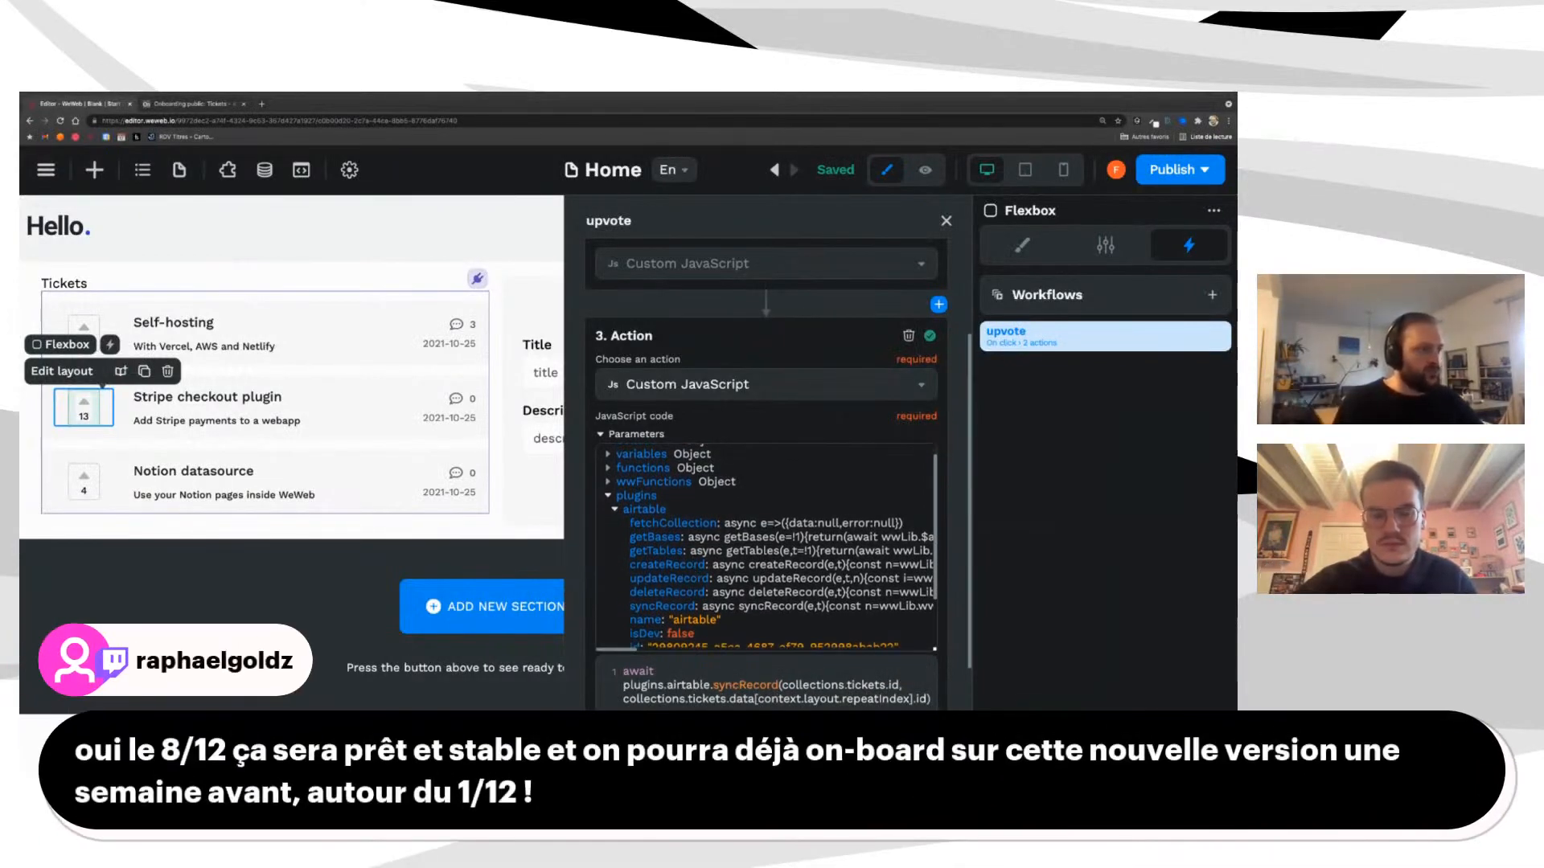
{"action": "left_click", "coordinate": [929, 336]}
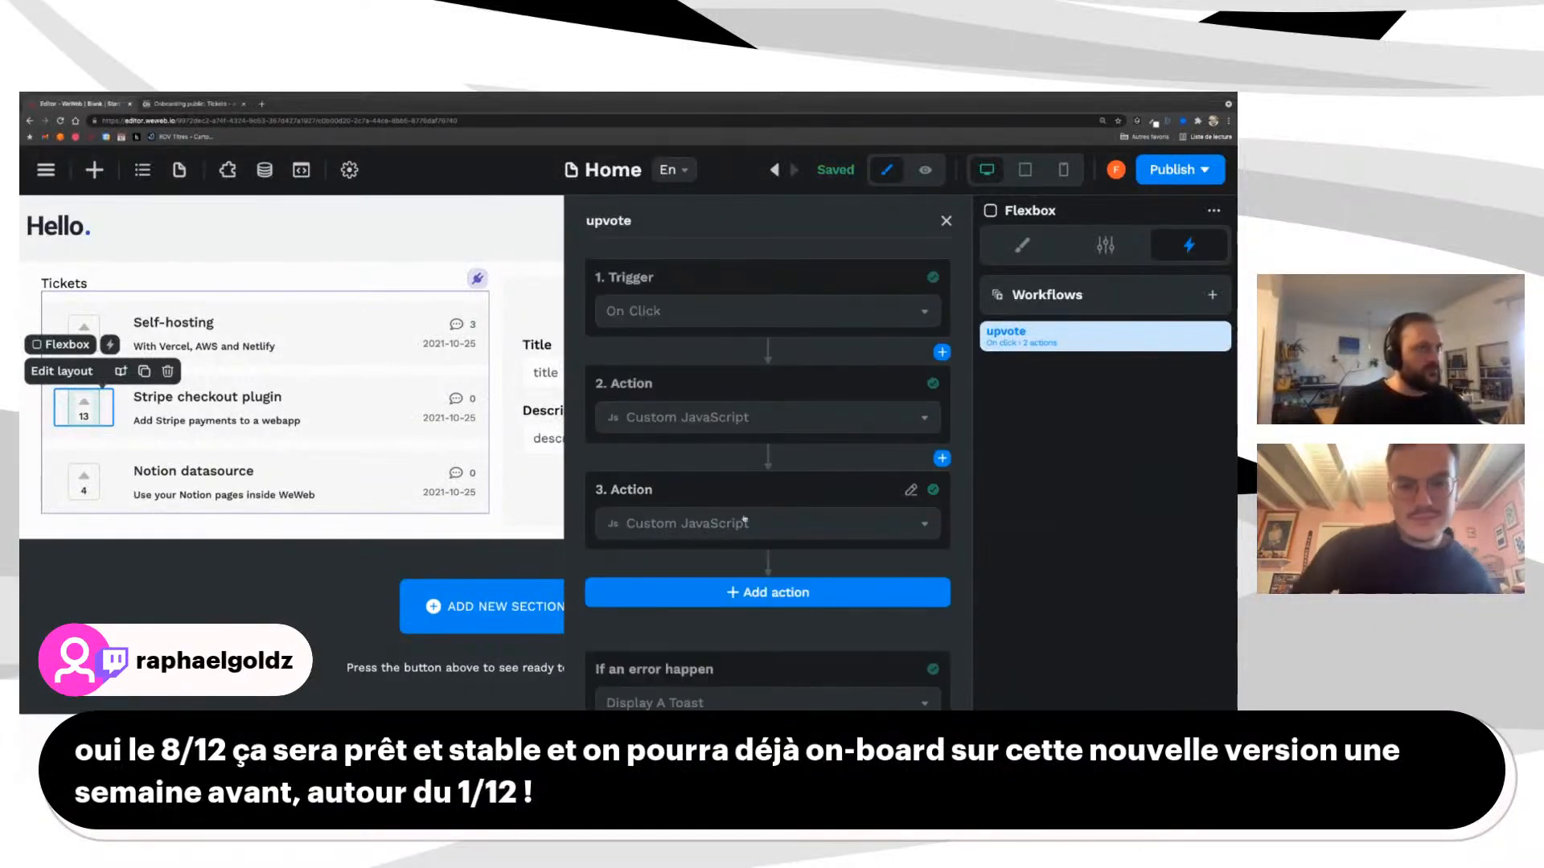
{"action": "left_click", "coordinate": [945, 220]}
{"action": "left_click", "coordinate": [925, 170]}
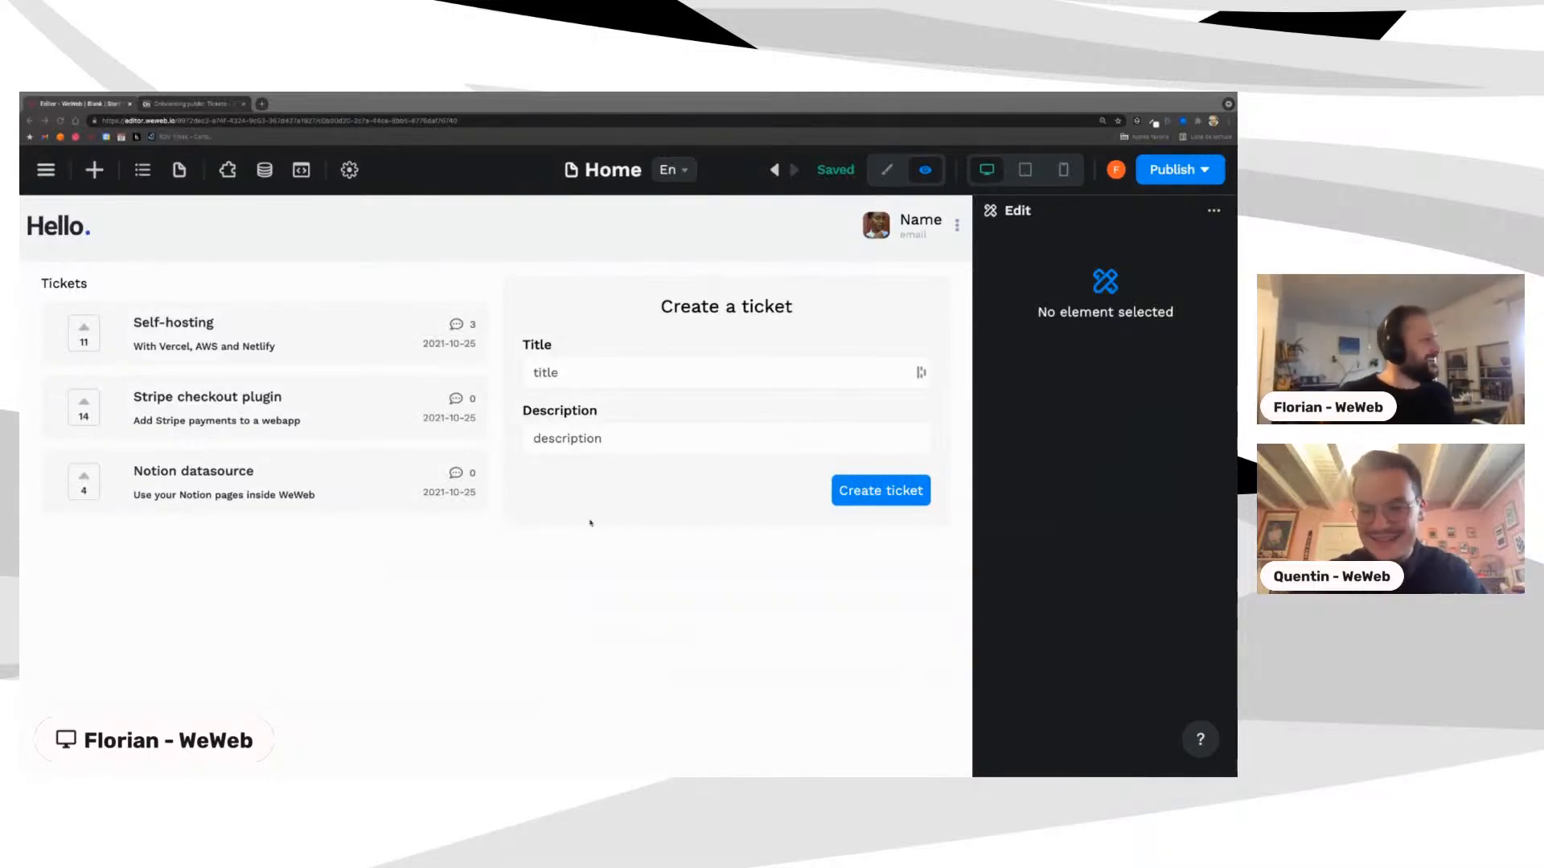
Step: Open WeWeb's Data panel listing the Airtable collections ticket, tickets and upvotes
{"action": "left_click", "coordinate": [146, 584]}
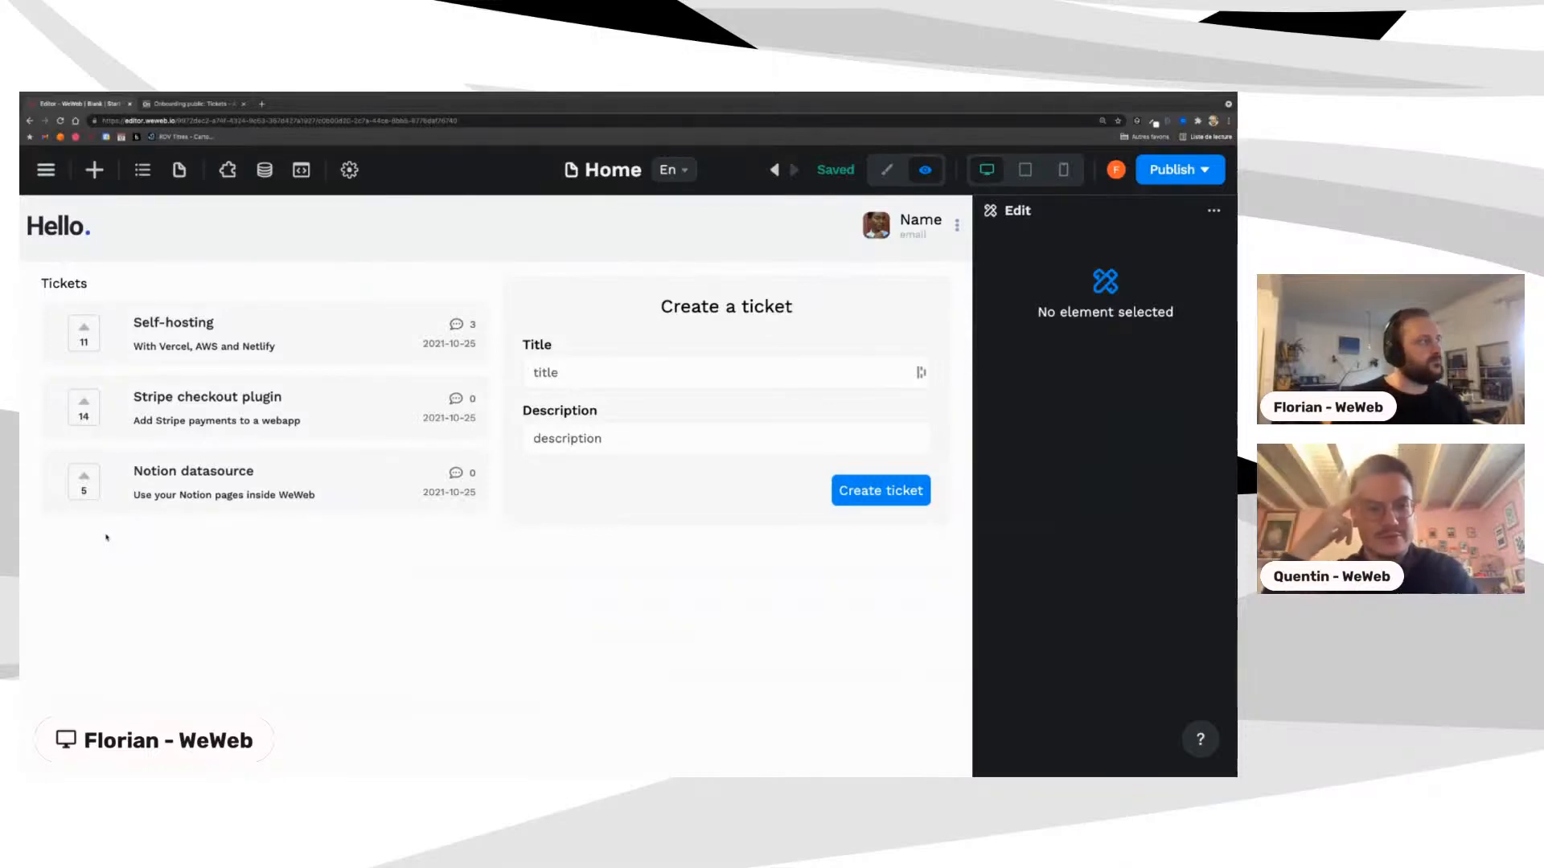
{"action": "left_click", "coordinate": [179, 178]}
{"action": "left_click", "coordinate": [265, 174]}
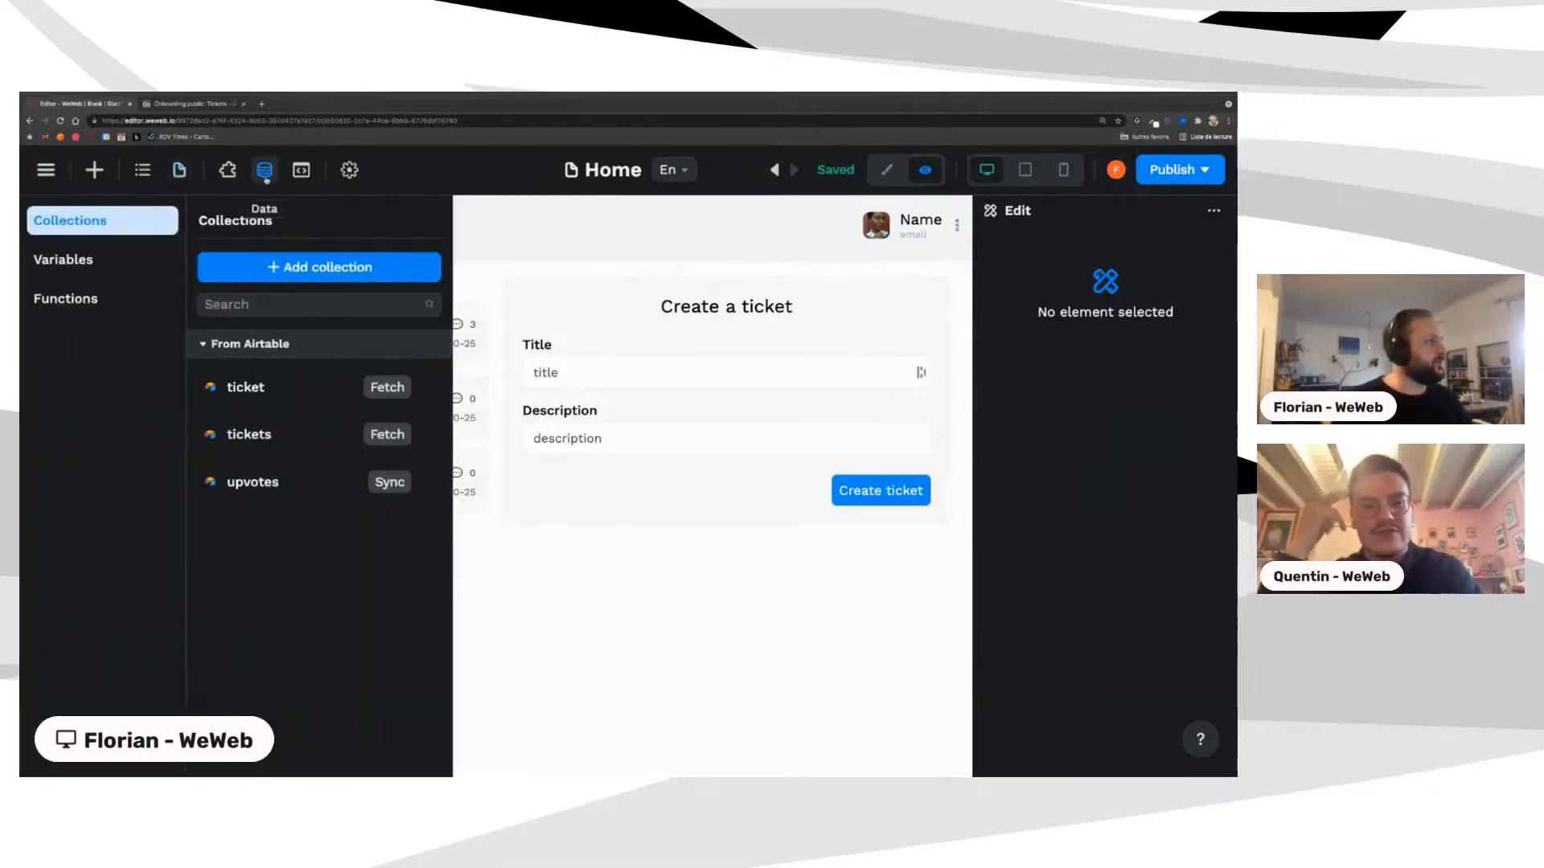
Step: Add a sort on Number Of Upvotes to the tickets collection and test the fetched records
{"action": "left_click", "coordinate": [259, 439]}
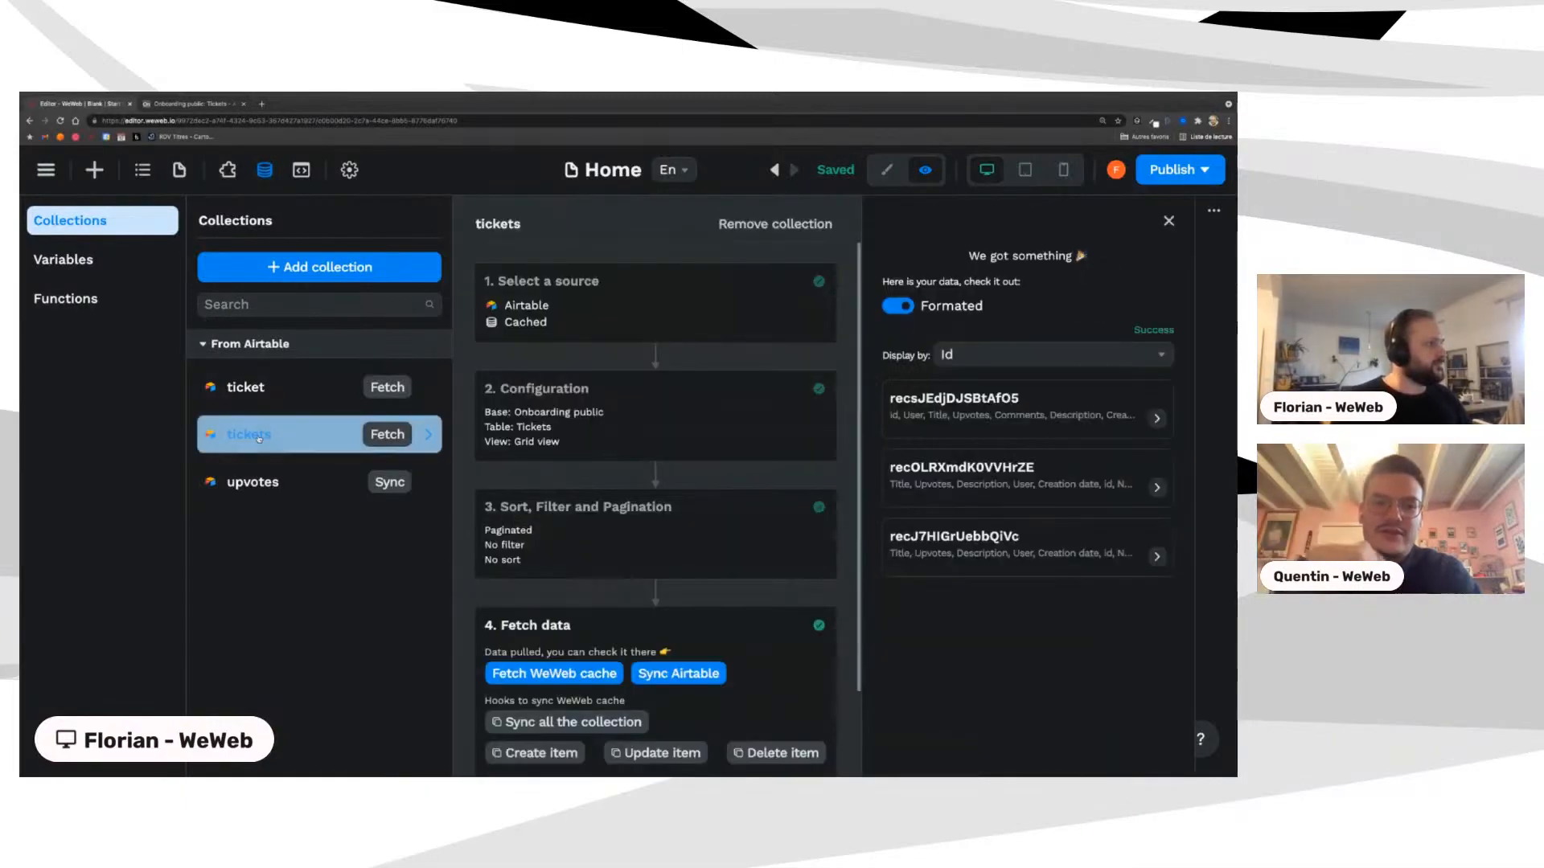
{"action": "left_click", "coordinate": [555, 531]}
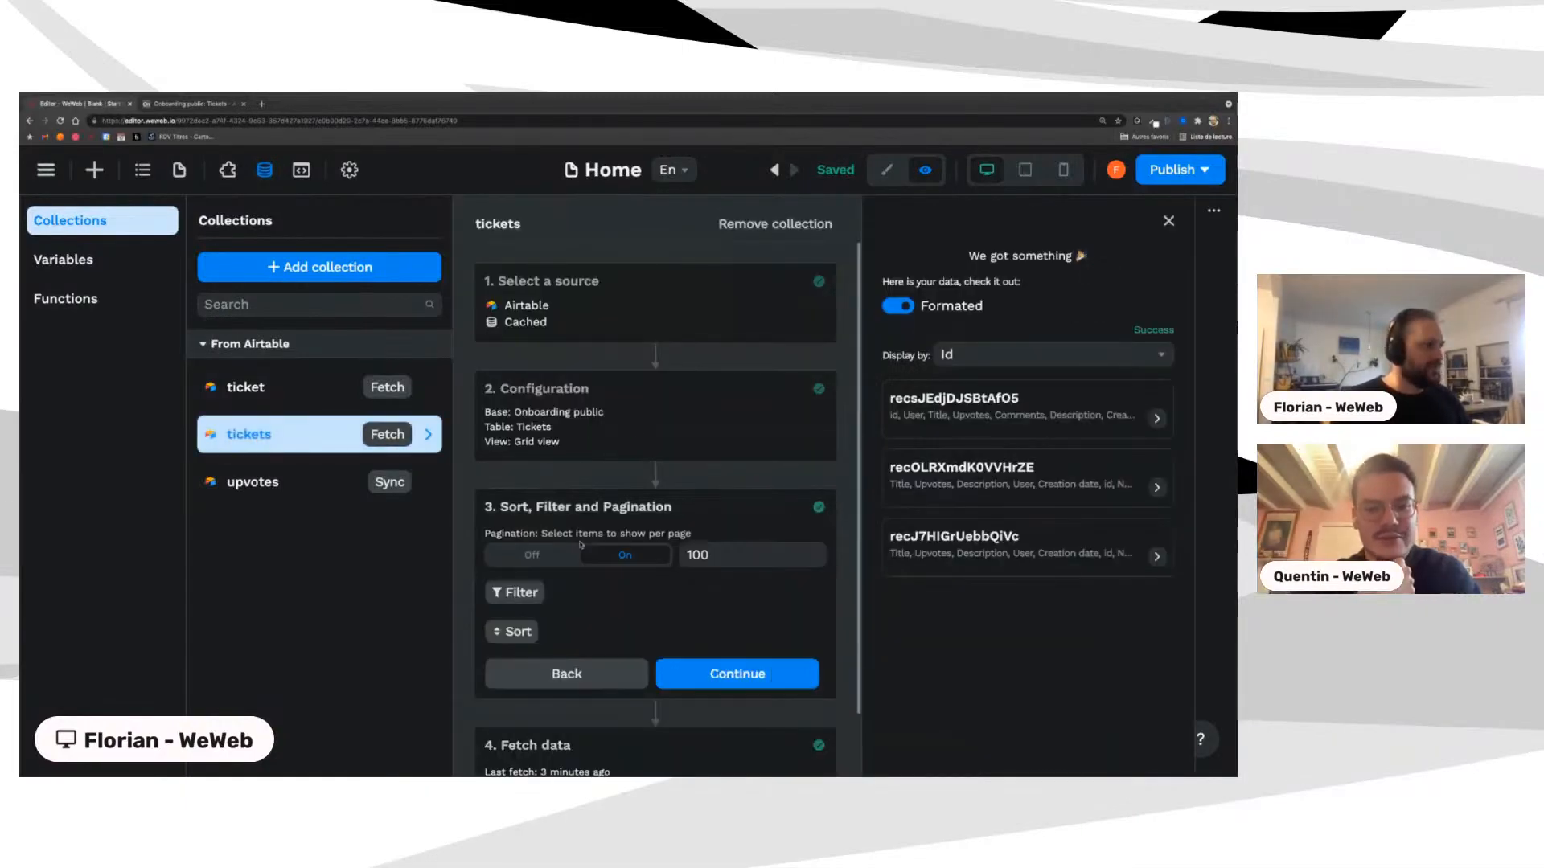
{"action": "left_click", "coordinate": [511, 631]}
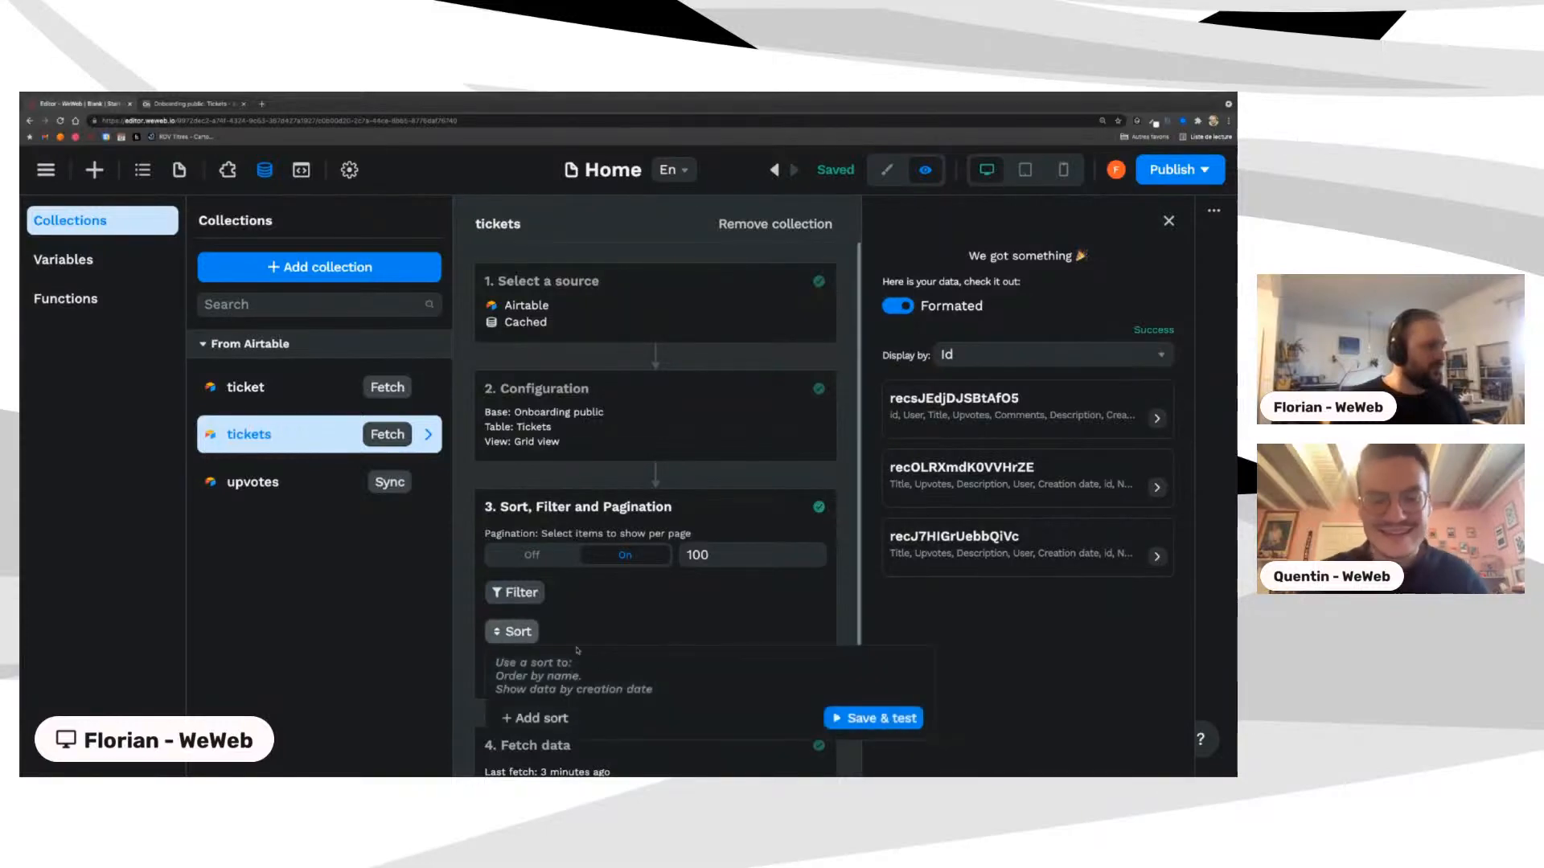
{"action": "left_click", "coordinate": [537, 715]}
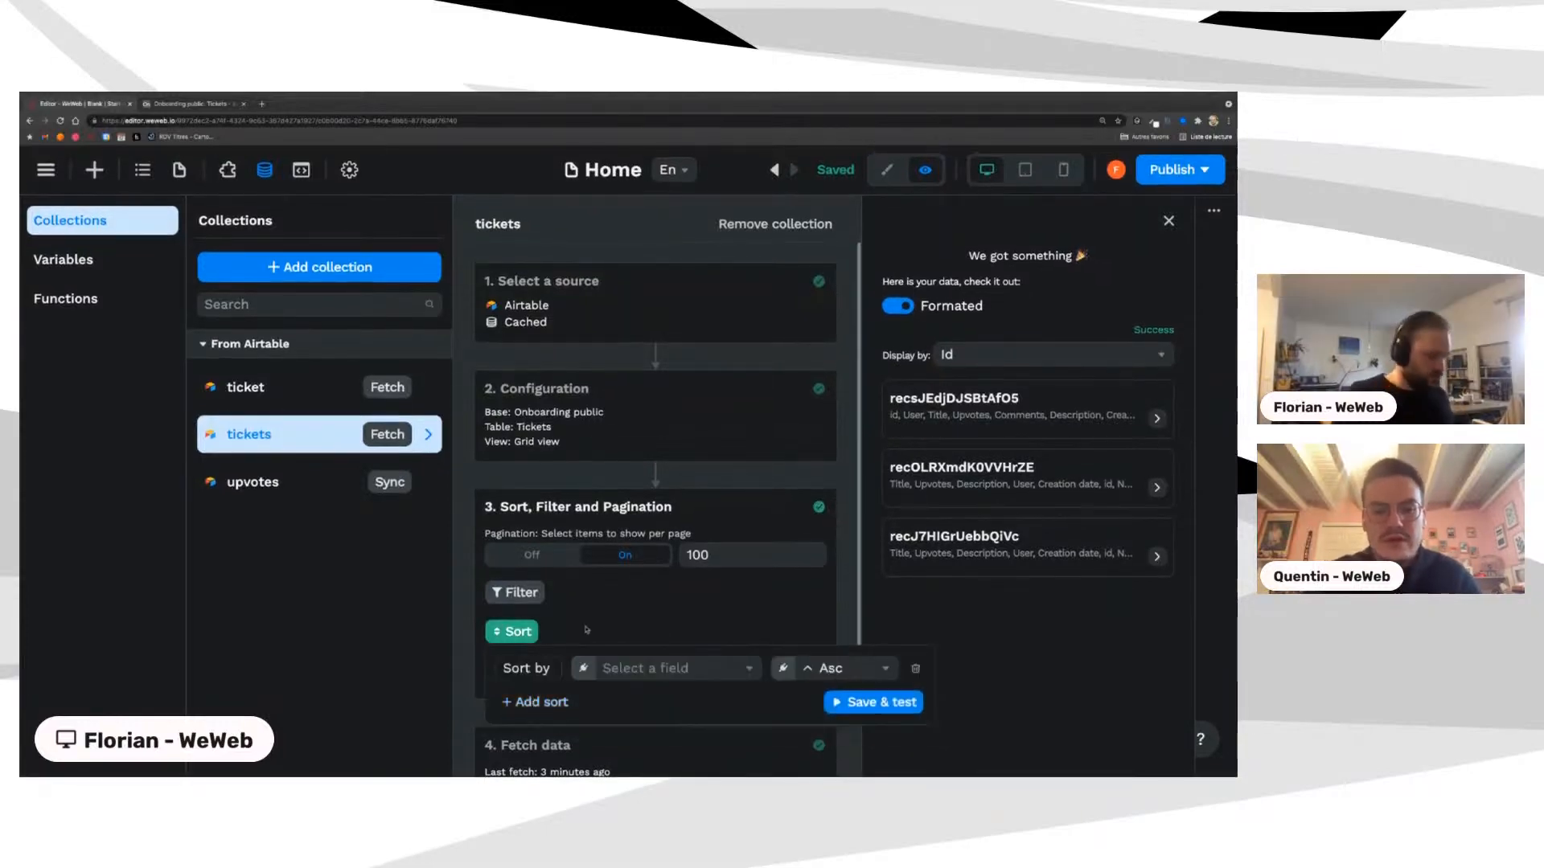
{"action": "key", "text": "super+minus"}
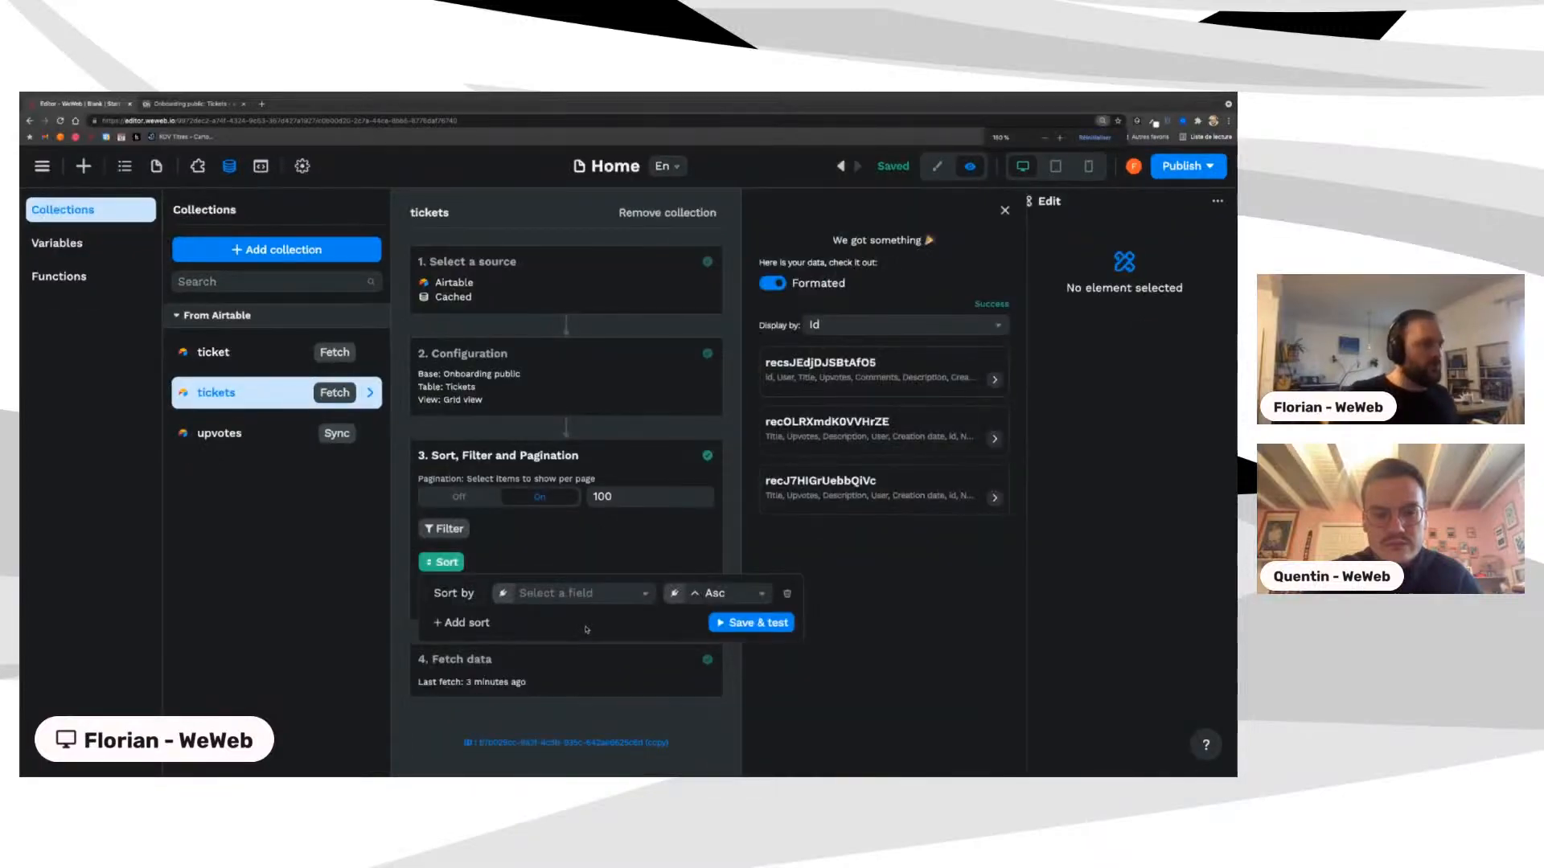
{"action": "left_click", "coordinate": [544, 595]}
{"action": "left_click", "coordinate": [563, 722]}
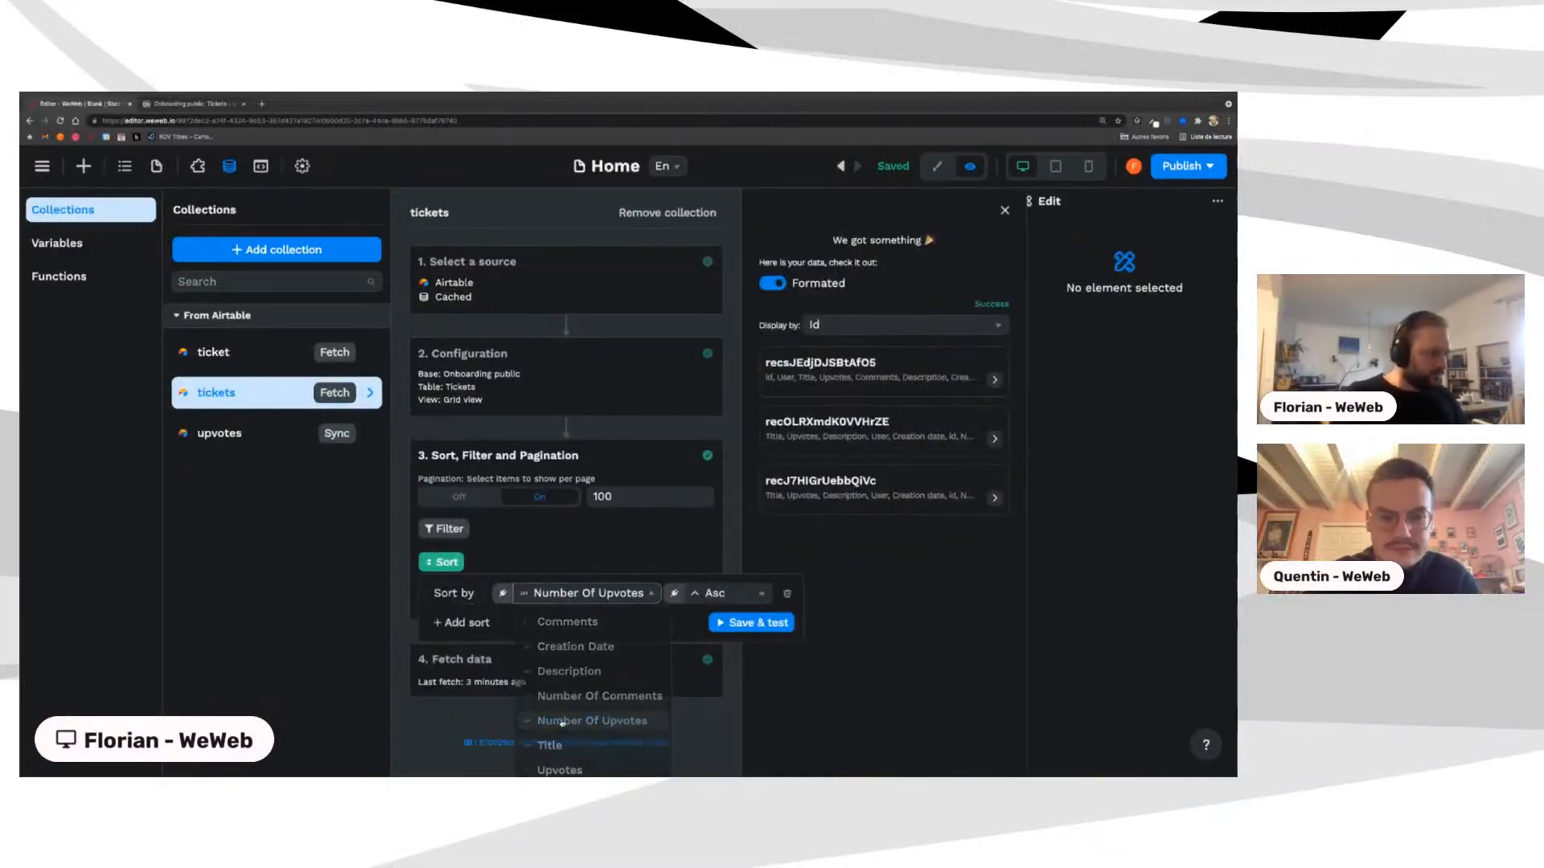
{"action": "left_click", "coordinate": [742, 626]}
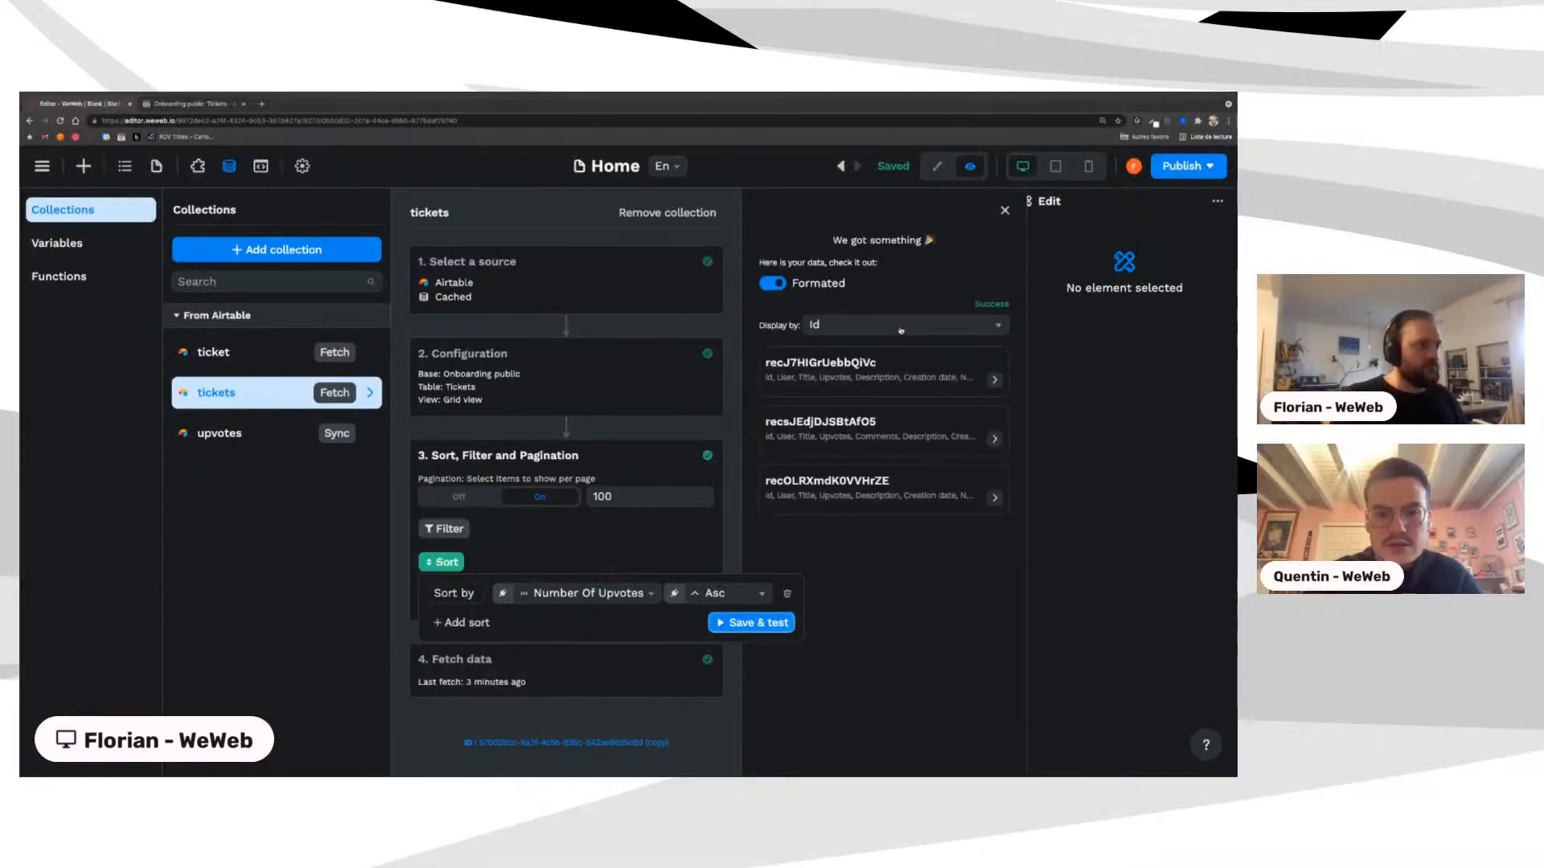
{"action": "left_click", "coordinate": [900, 324]}
{"action": "left_click", "coordinate": [851, 478]}
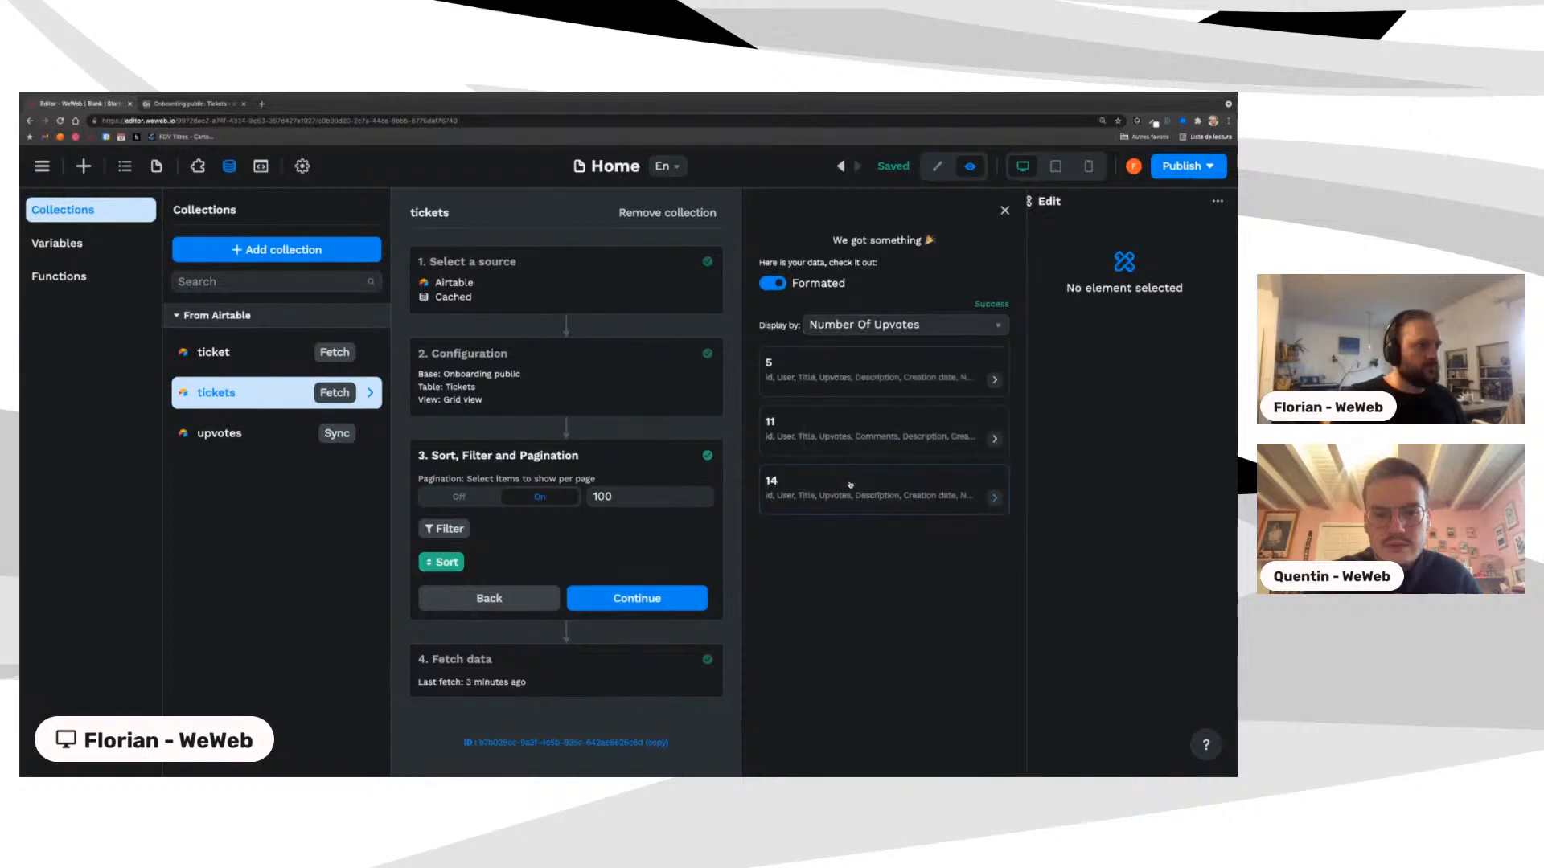
Step: Switch the sort to descending and confirm records return 14, 11, then 5
{"action": "left_click", "coordinate": [442, 562]}
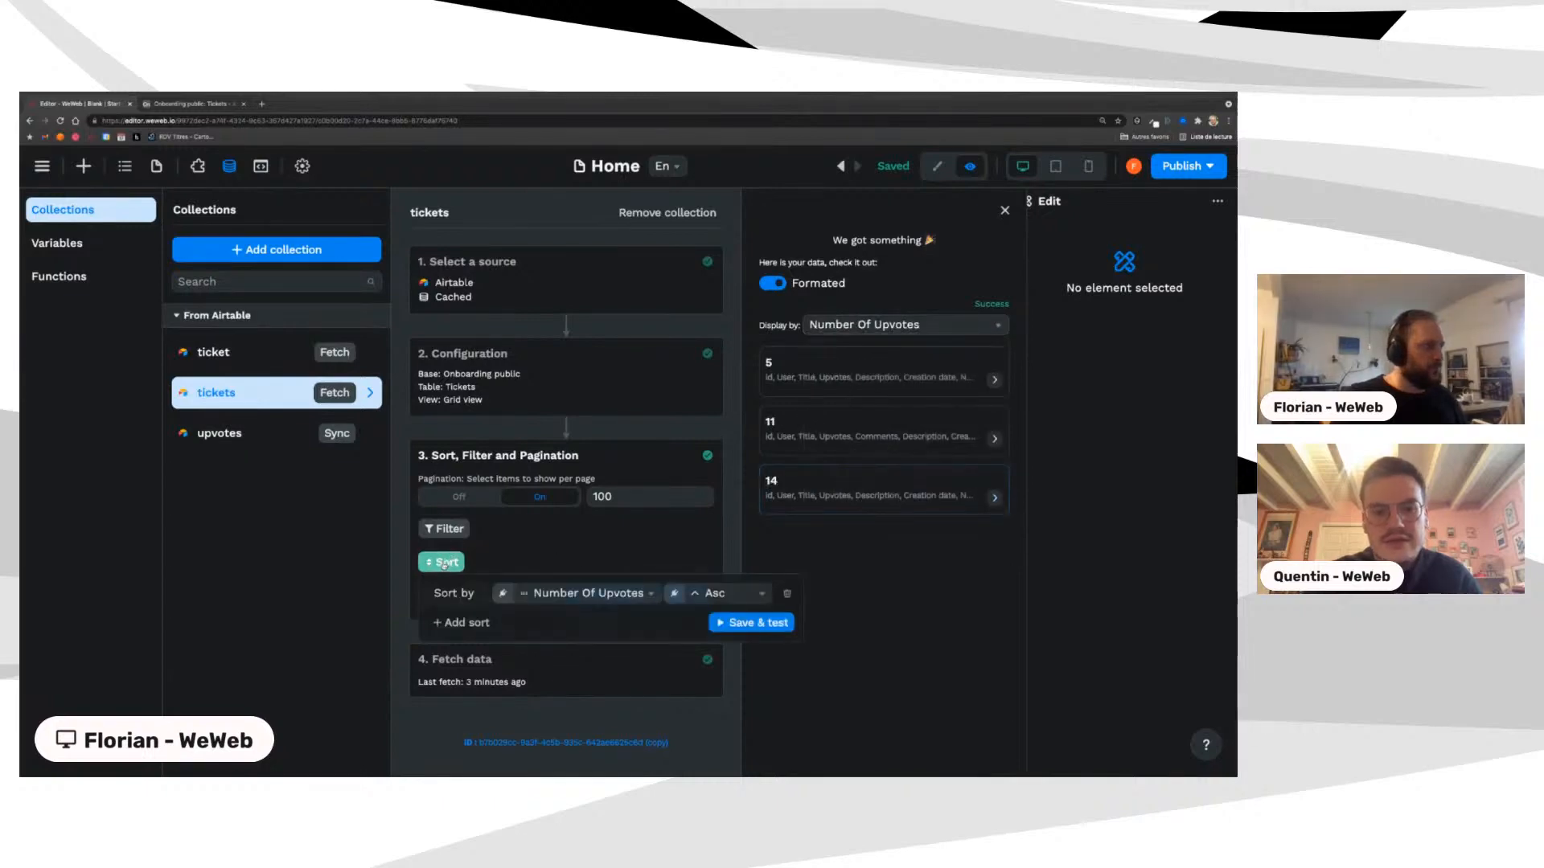
{"action": "left_click", "coordinate": [718, 596]}
{"action": "left_click", "coordinate": [716, 644]}
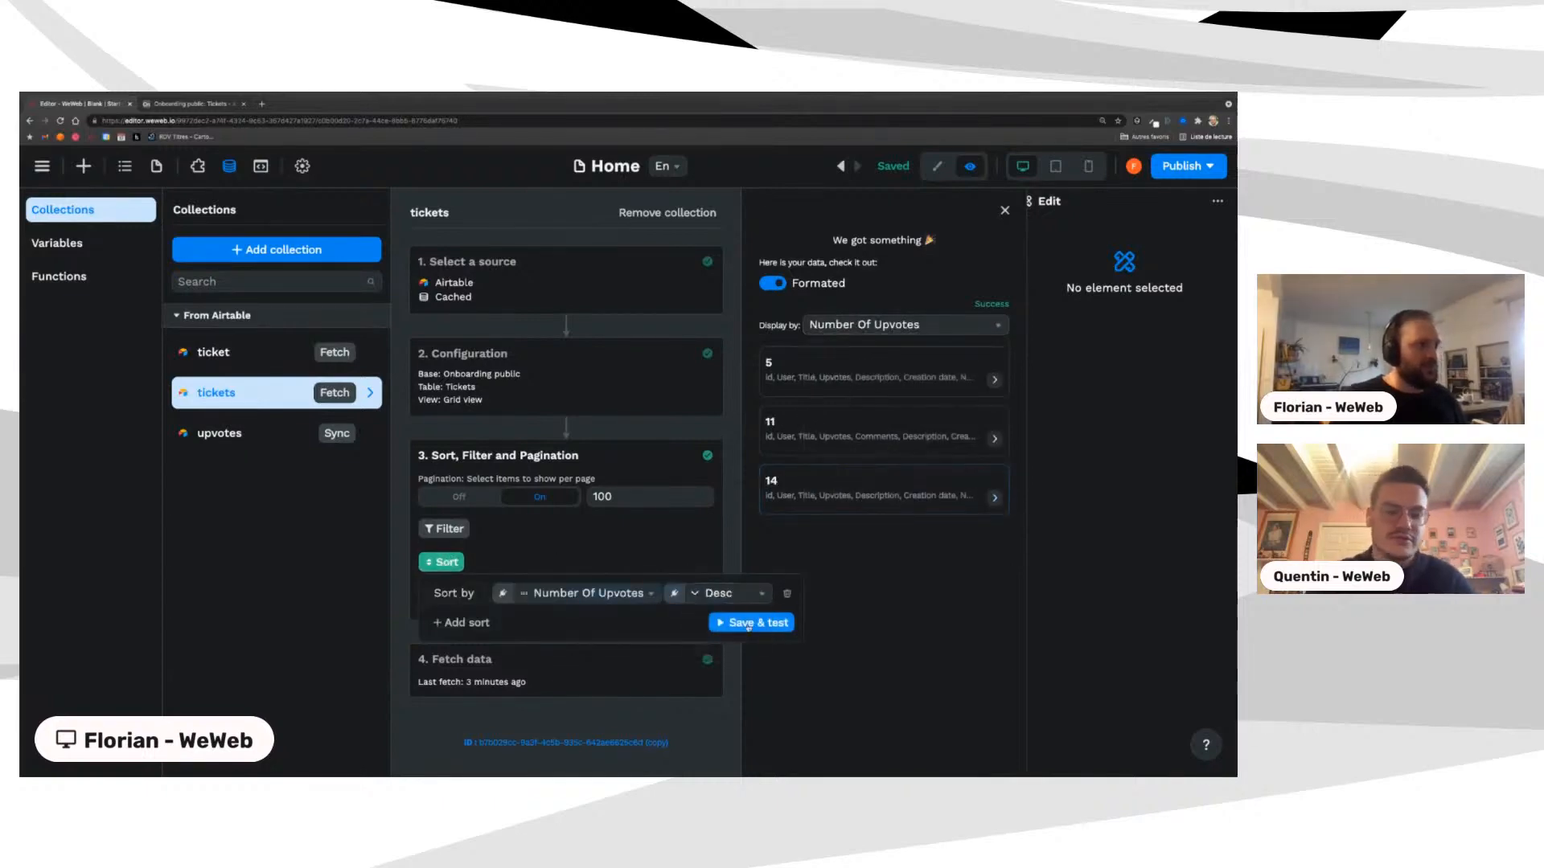
{"action": "left_click", "coordinate": [748, 624]}
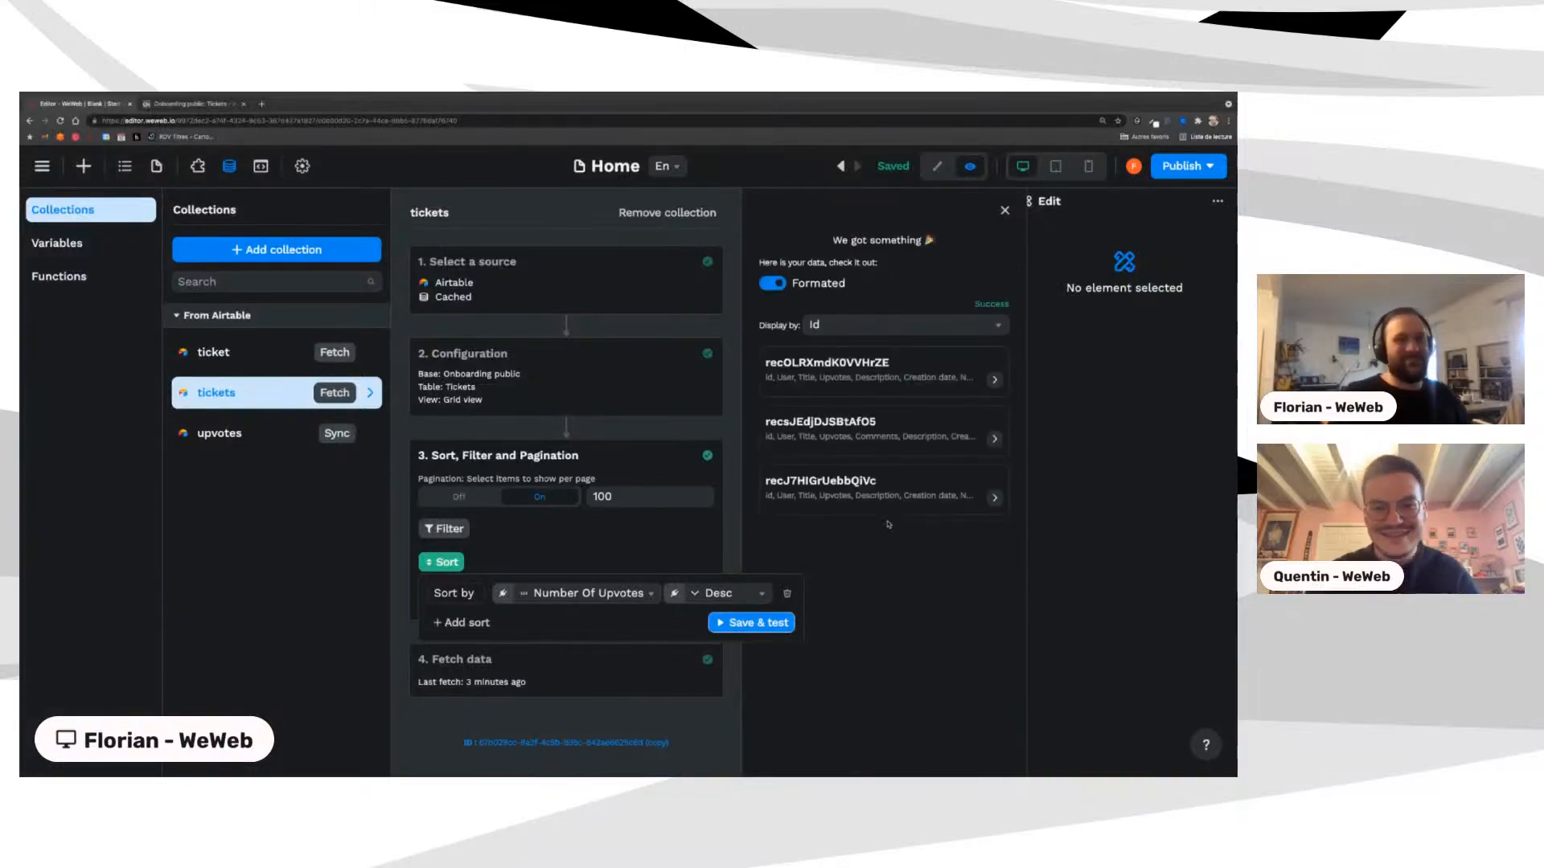
{"action": "left_click", "coordinate": [848, 328]}
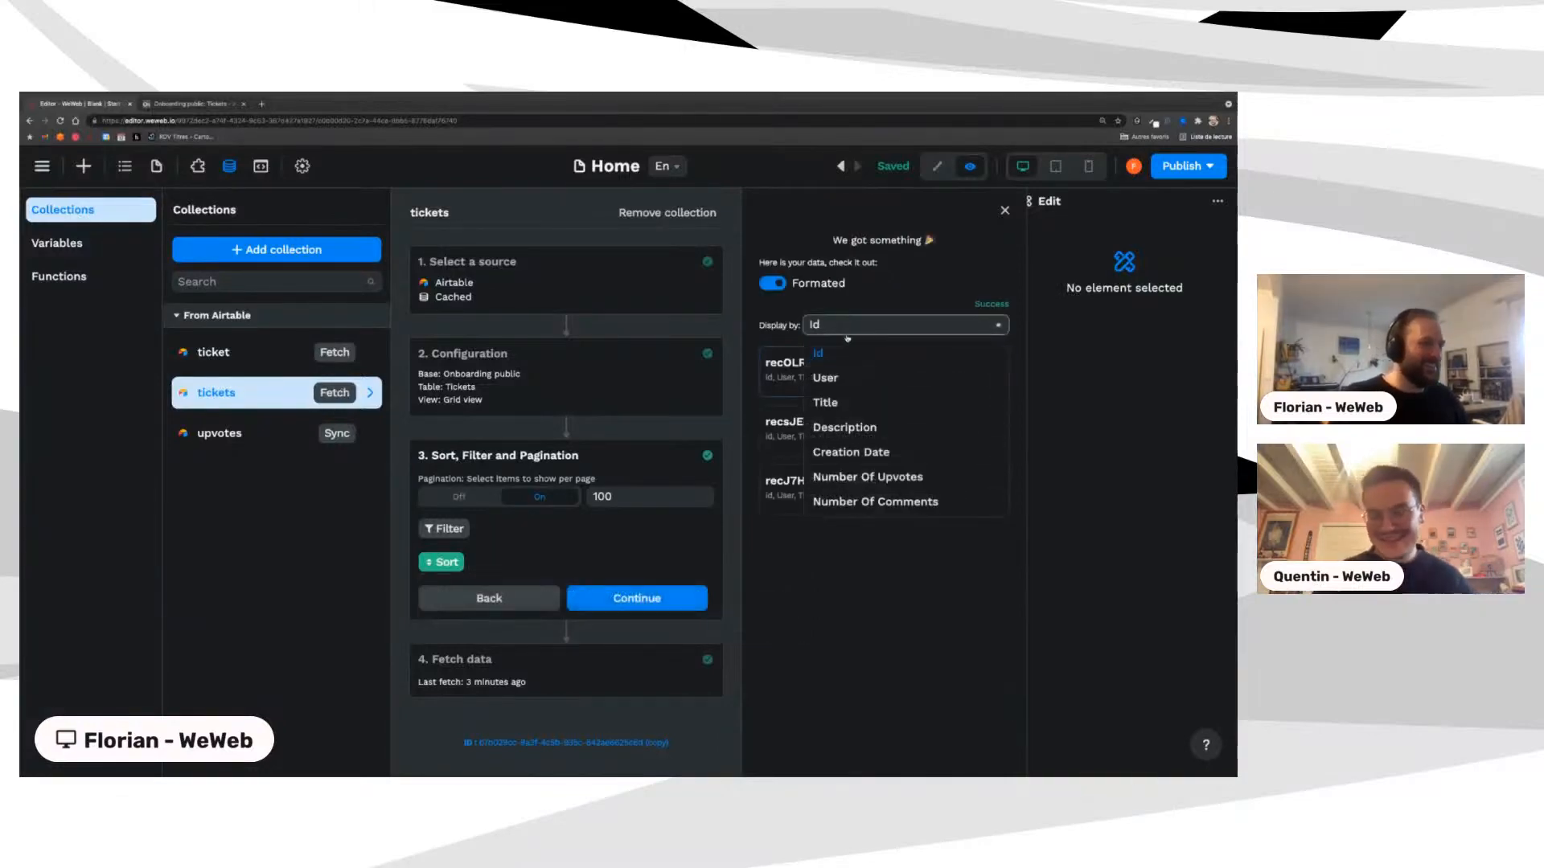
{"action": "left_click", "coordinate": [874, 477]}
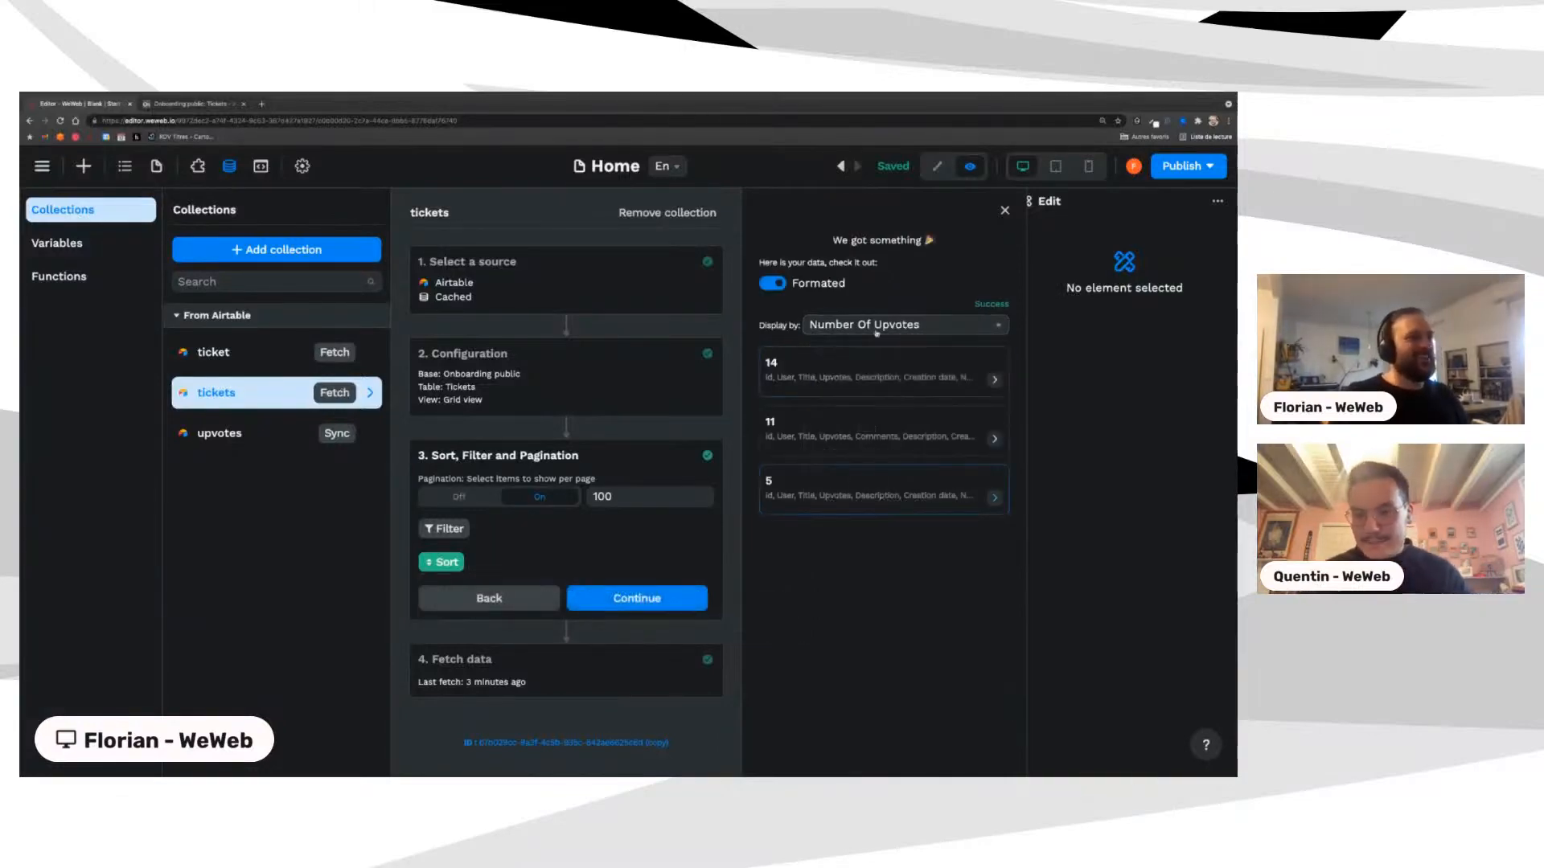
{"action": "left_click", "coordinate": [1004, 211]}
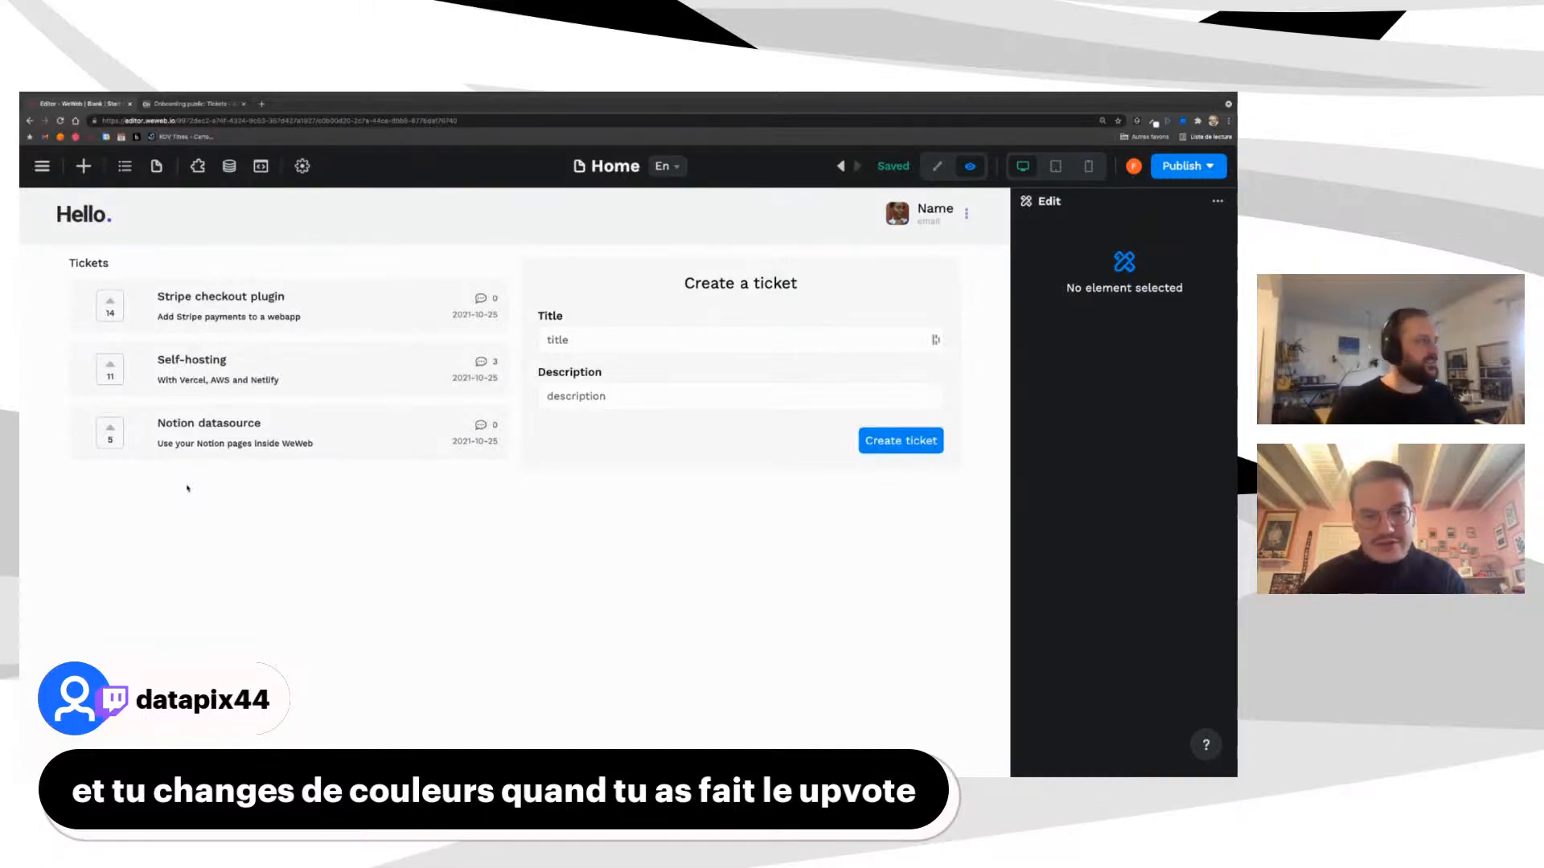
Step: Enter edit mode and select a ticket's upvote counter box to review its Flexbox settings
{"action": "left_click", "coordinate": [937, 166]}
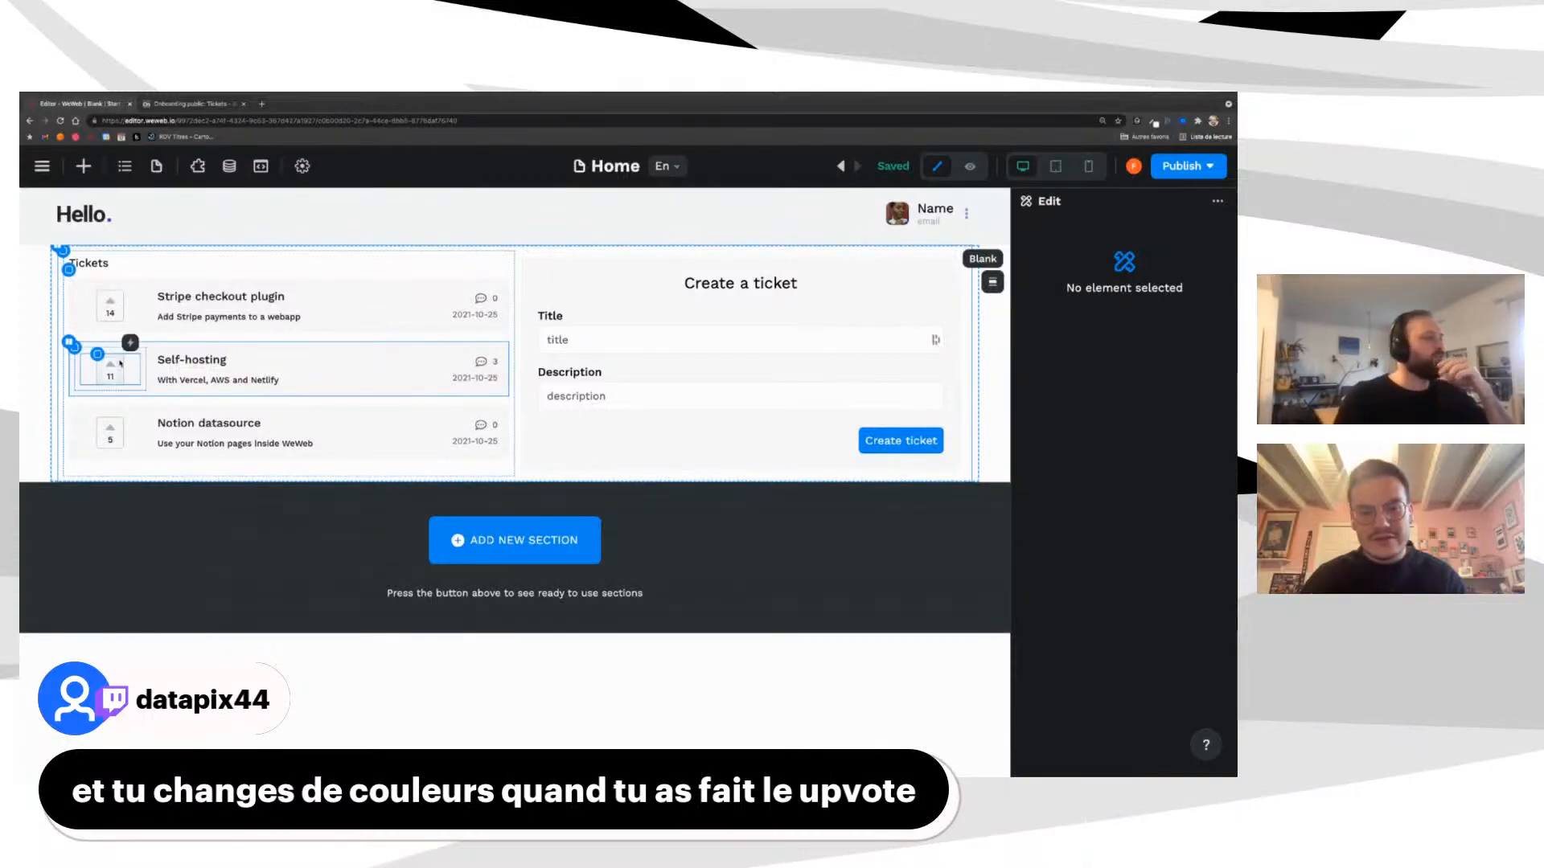
{"action": "left_click", "coordinate": [119, 366]}
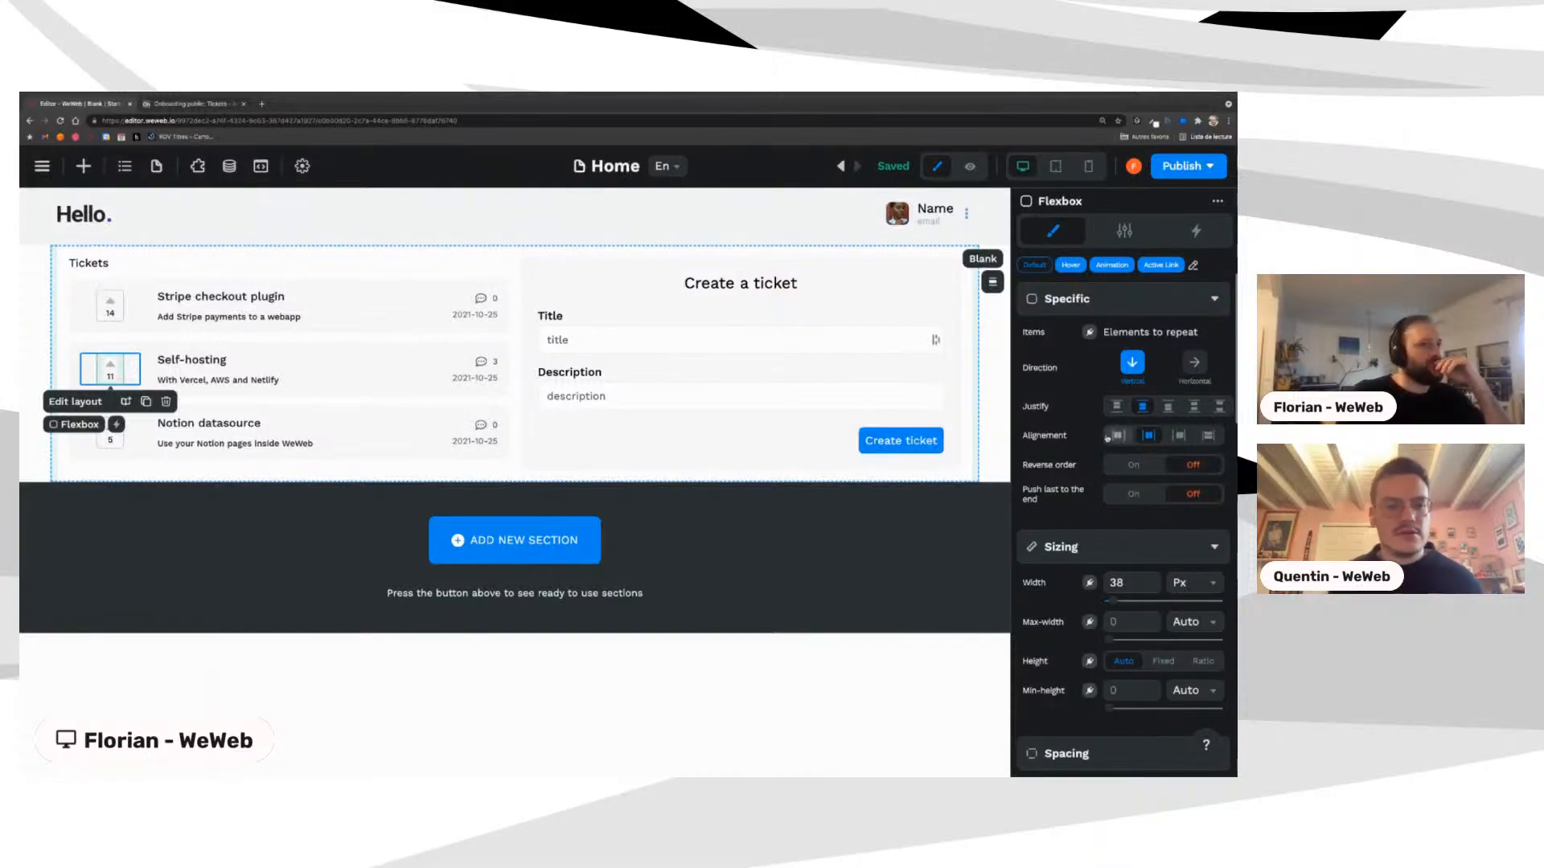
{"action": "scroll", "coordinate": [1108, 437], "scroll_direction": "down", "scroll_amount": 2}
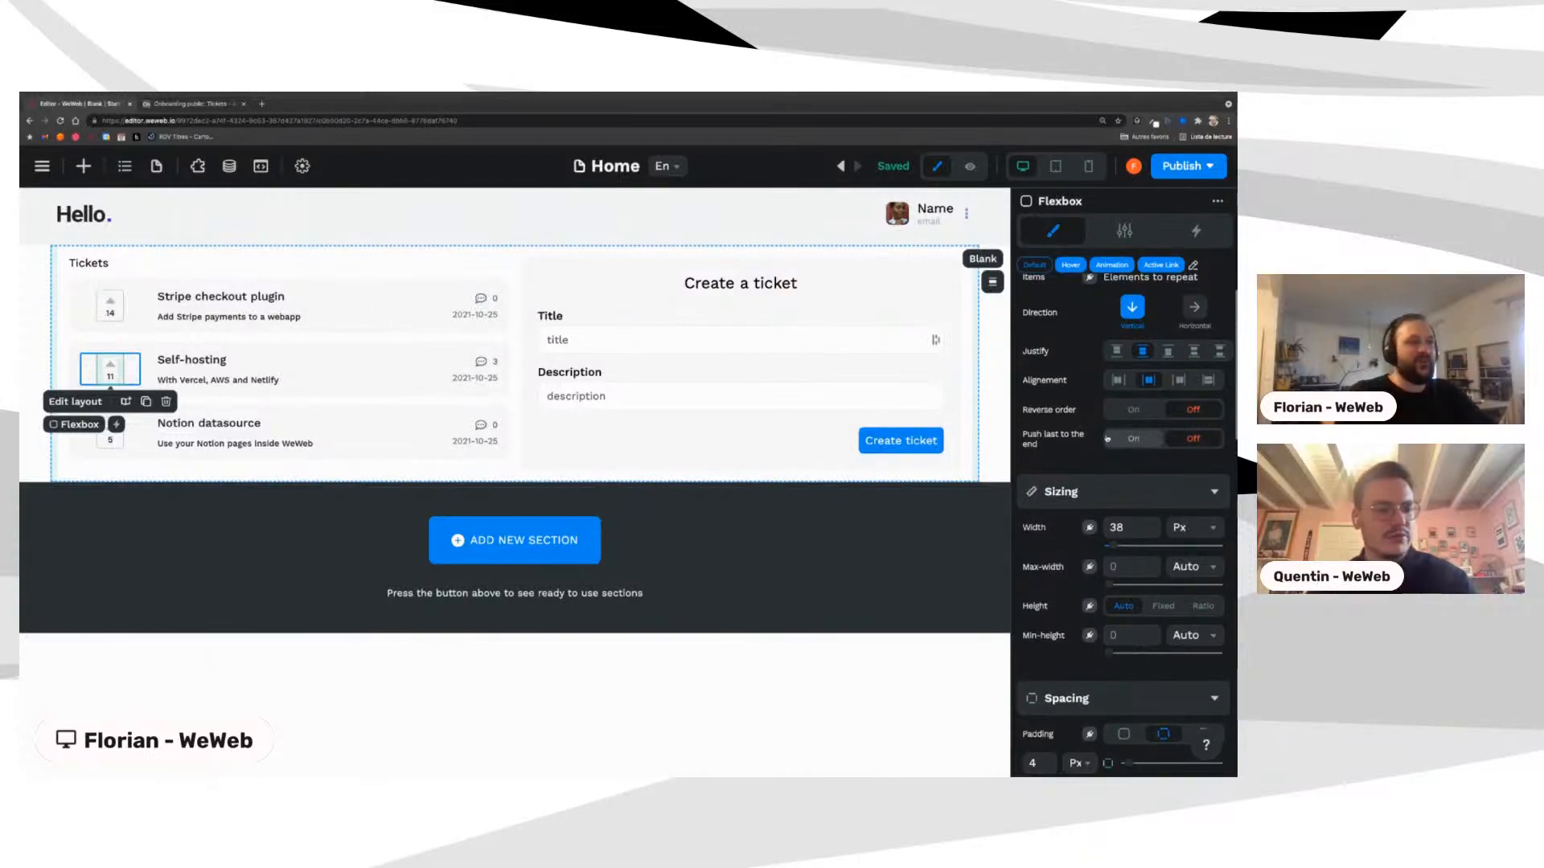
{"action": "scroll", "coordinate": [1107, 437], "scroll_direction": "down", "scroll_amount": 4}
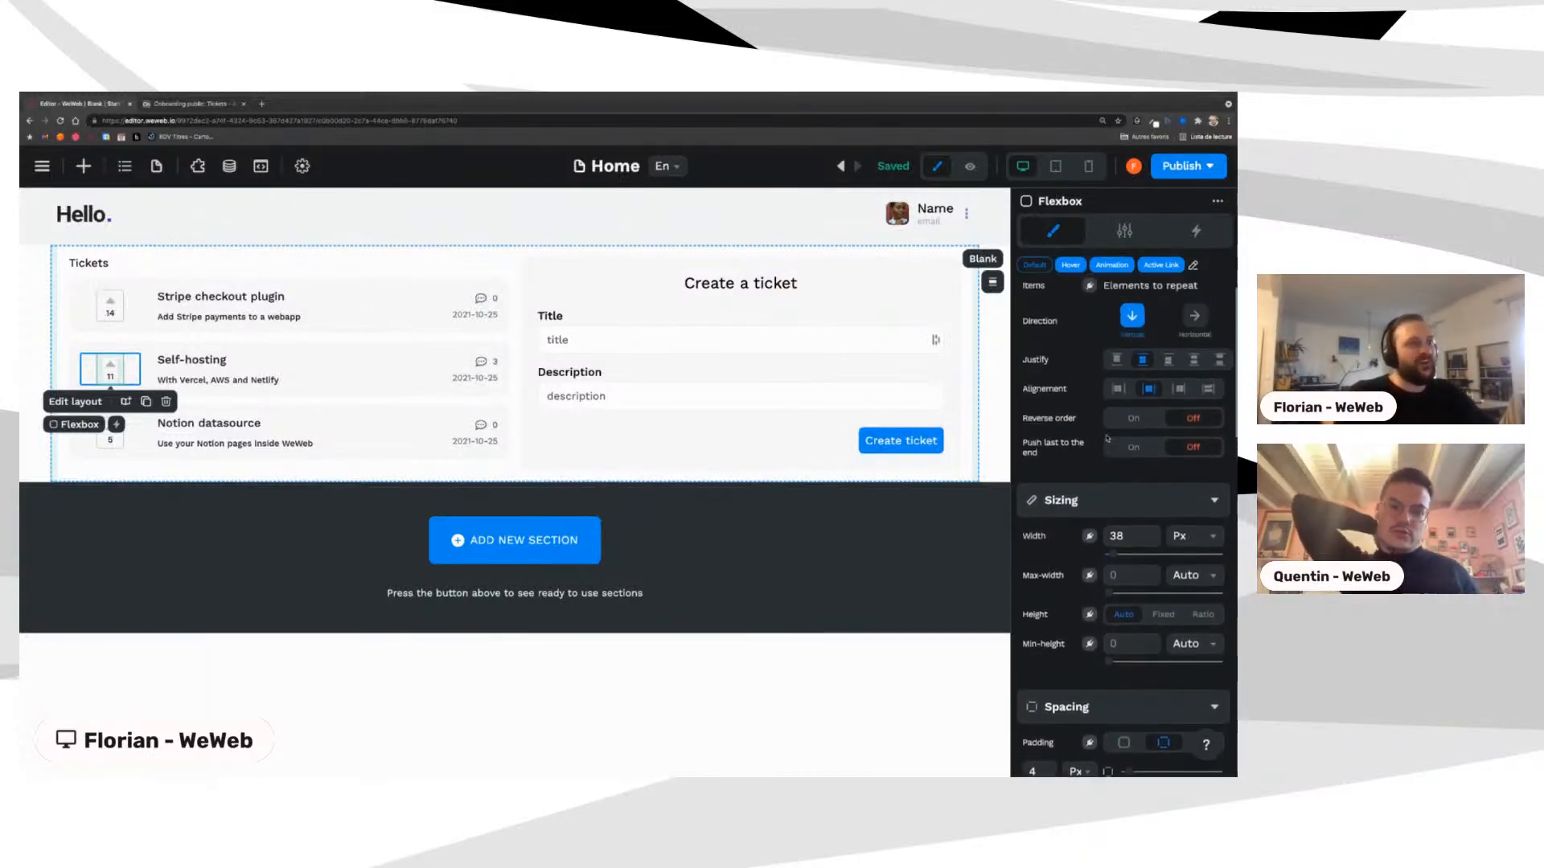
{"action": "scroll", "coordinate": [1108, 438], "scroll_direction": "up", "scroll_amount": 6}
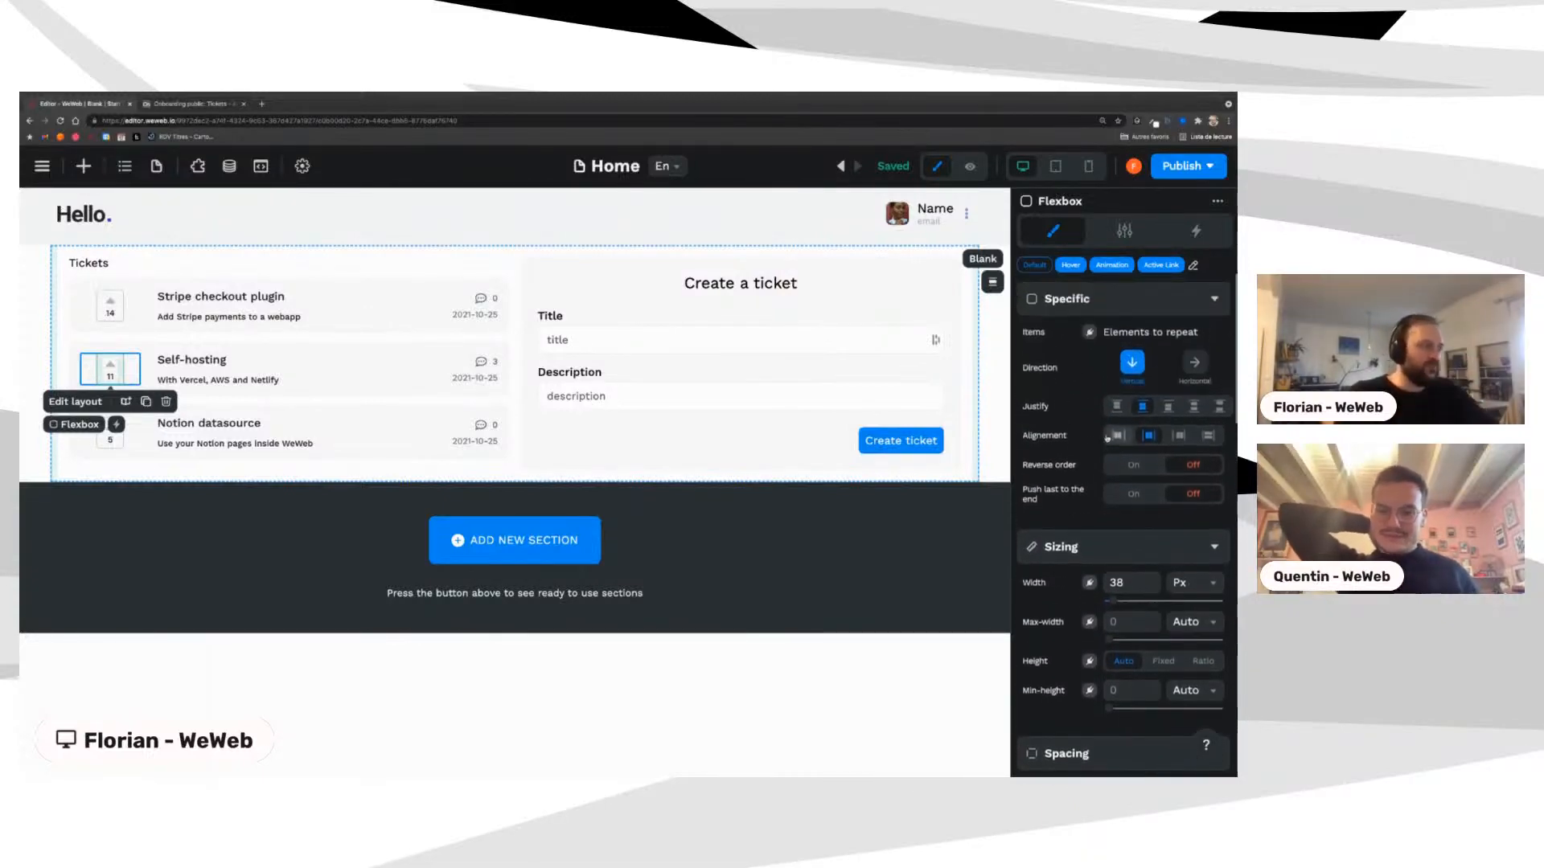
{"action": "scroll", "coordinate": [1114, 439], "scroll_direction": "down", "scroll_amount": 6}
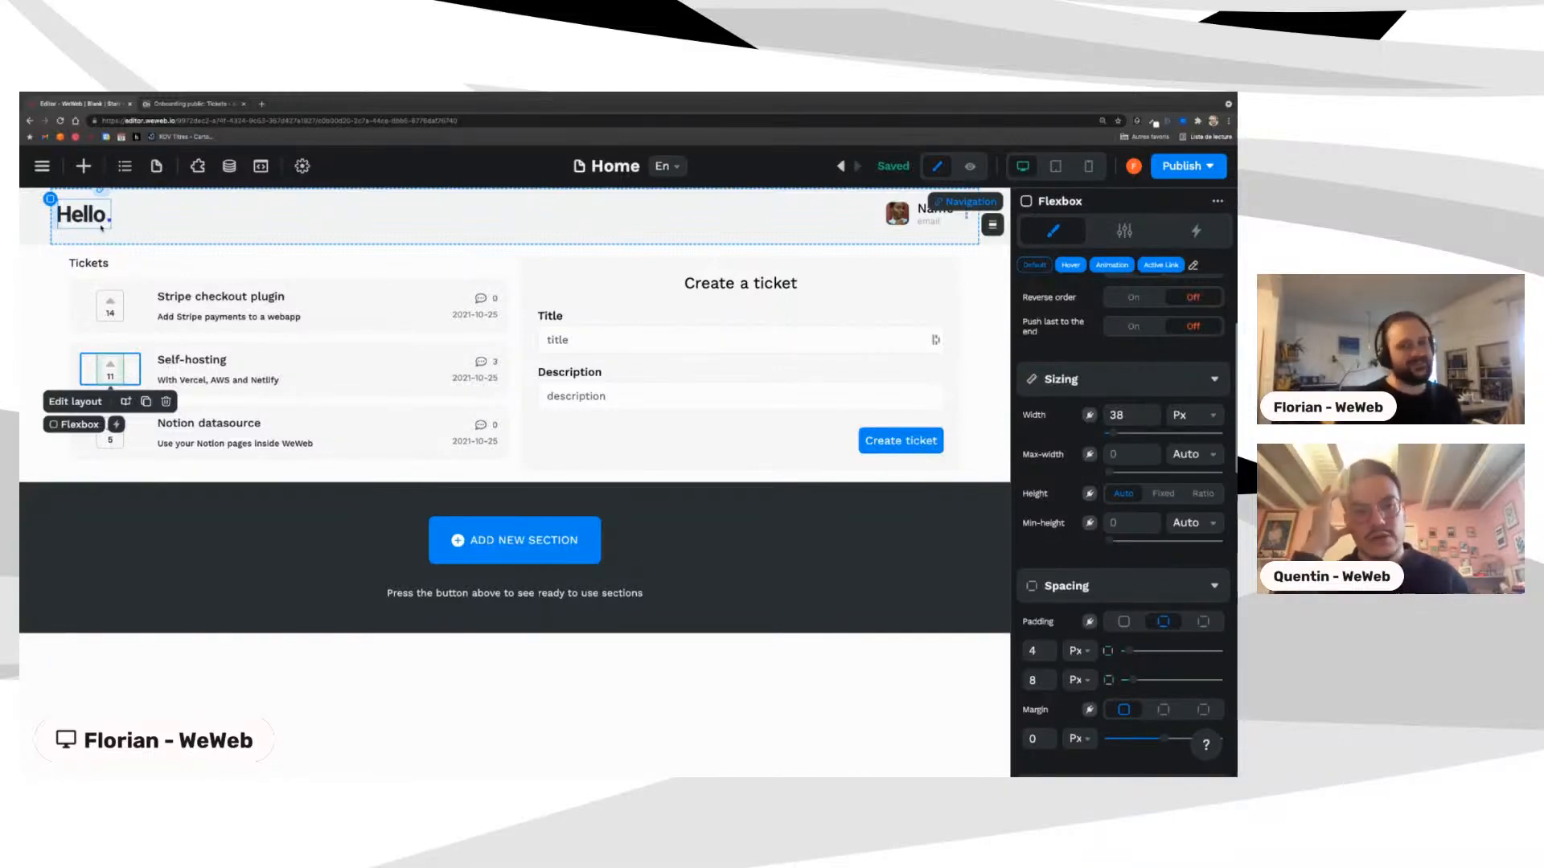
Step: Browse the element library, then bring up the site's Variables list
{"action": "left_click", "coordinate": [84, 166]}
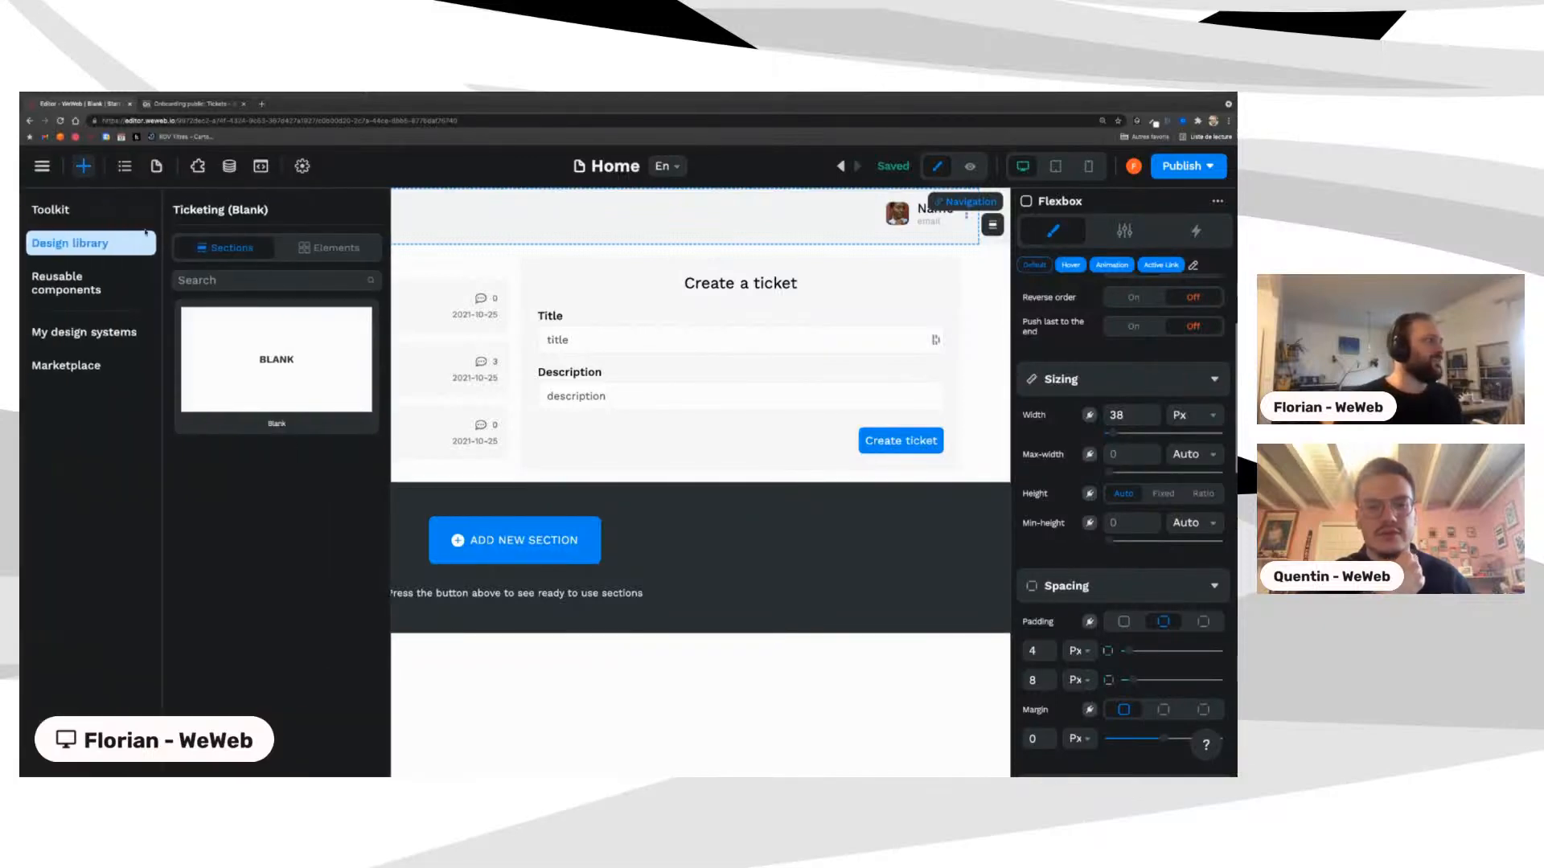
{"action": "left_click", "coordinate": [58, 214]}
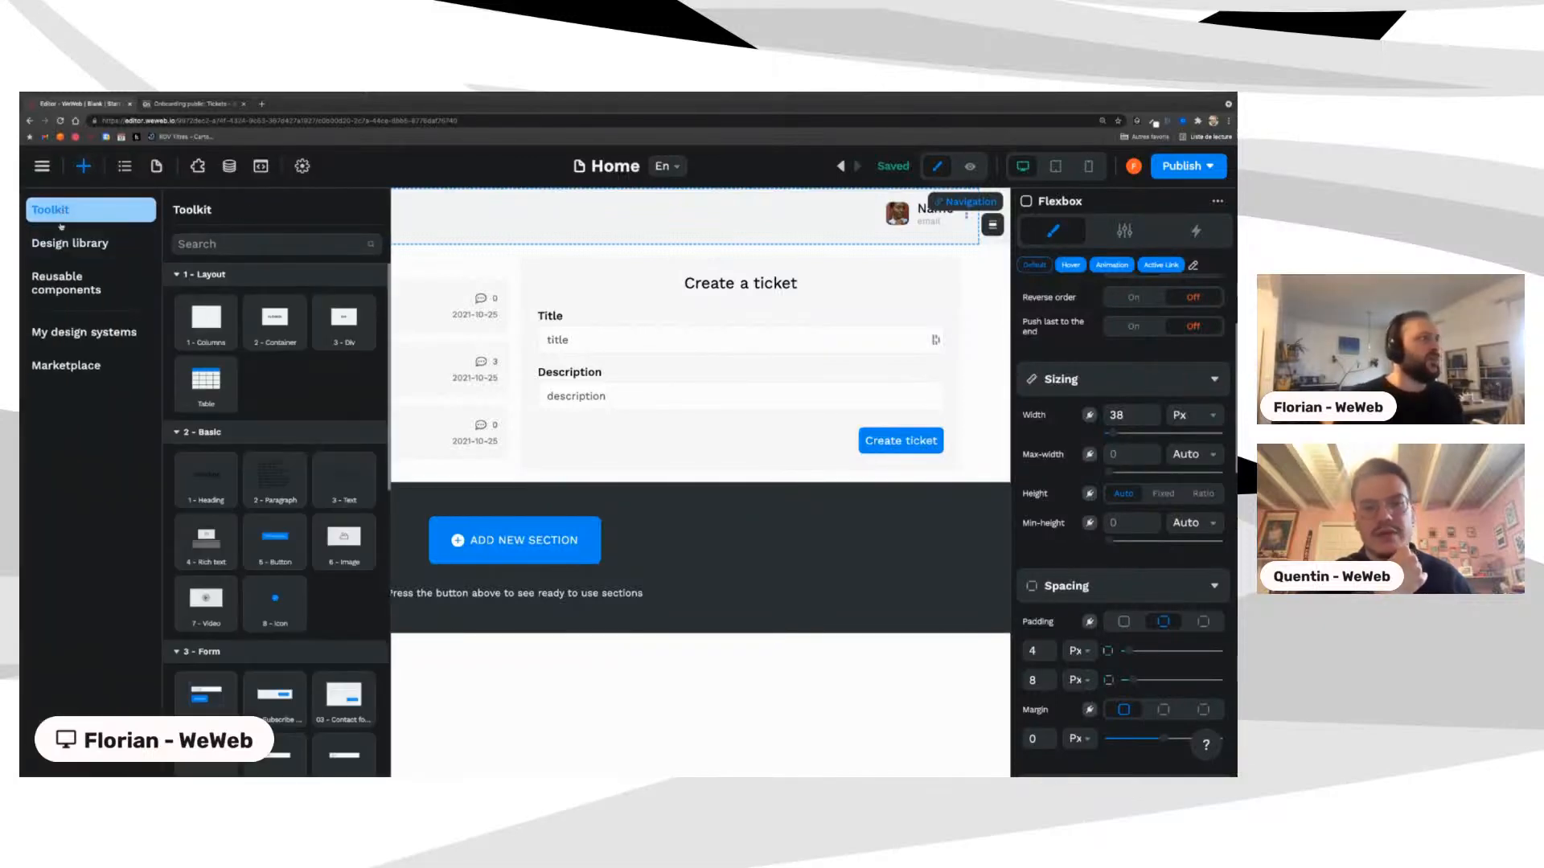
{"action": "left_click", "coordinate": [64, 242]}
{"action": "left_click", "coordinate": [229, 166]}
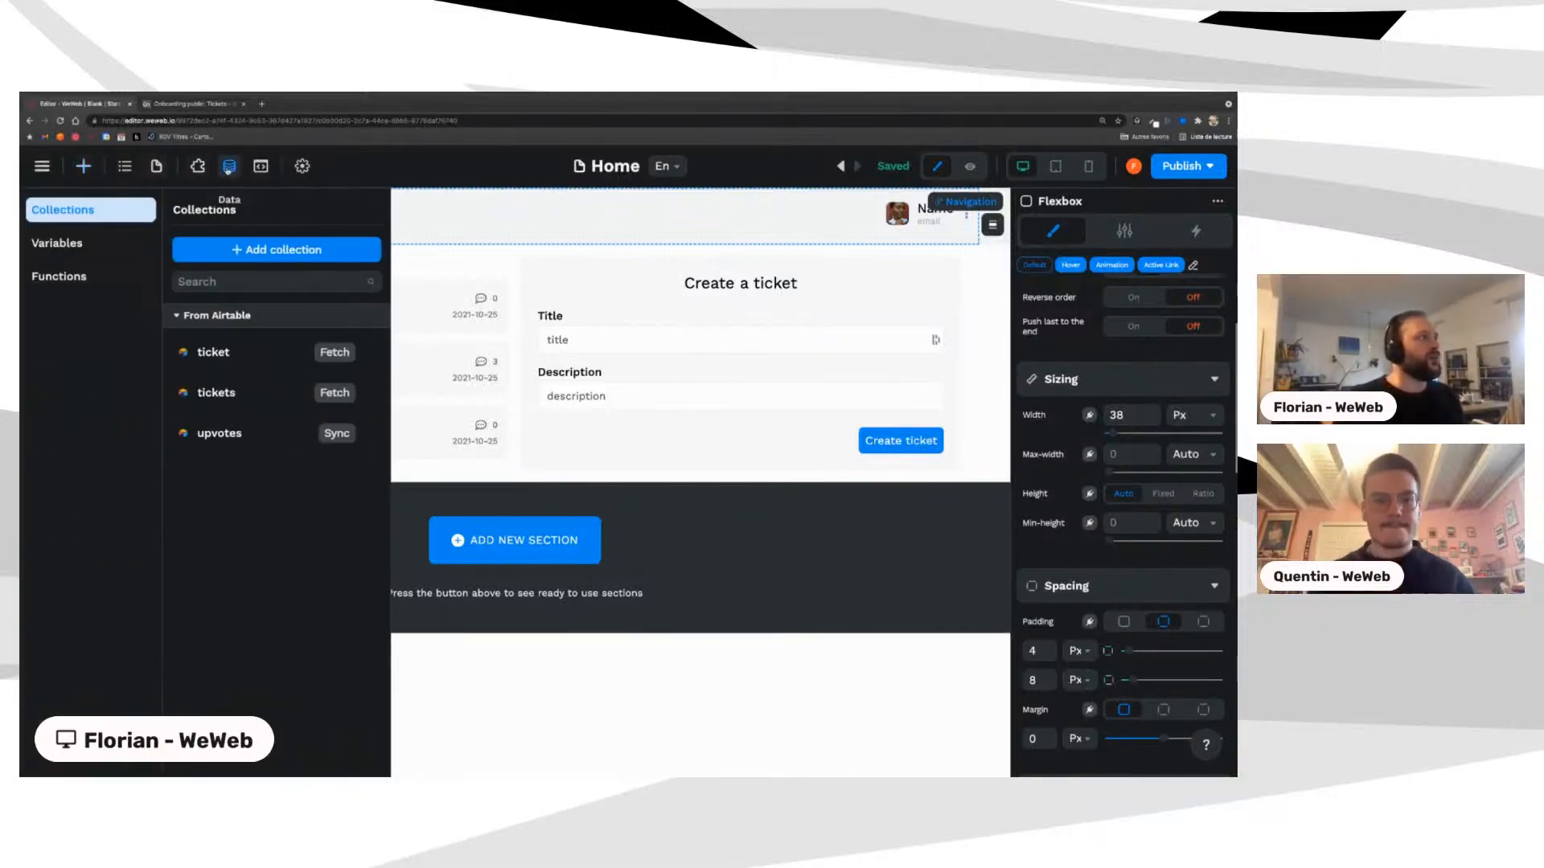
{"action": "left_click", "coordinate": [58, 243]}
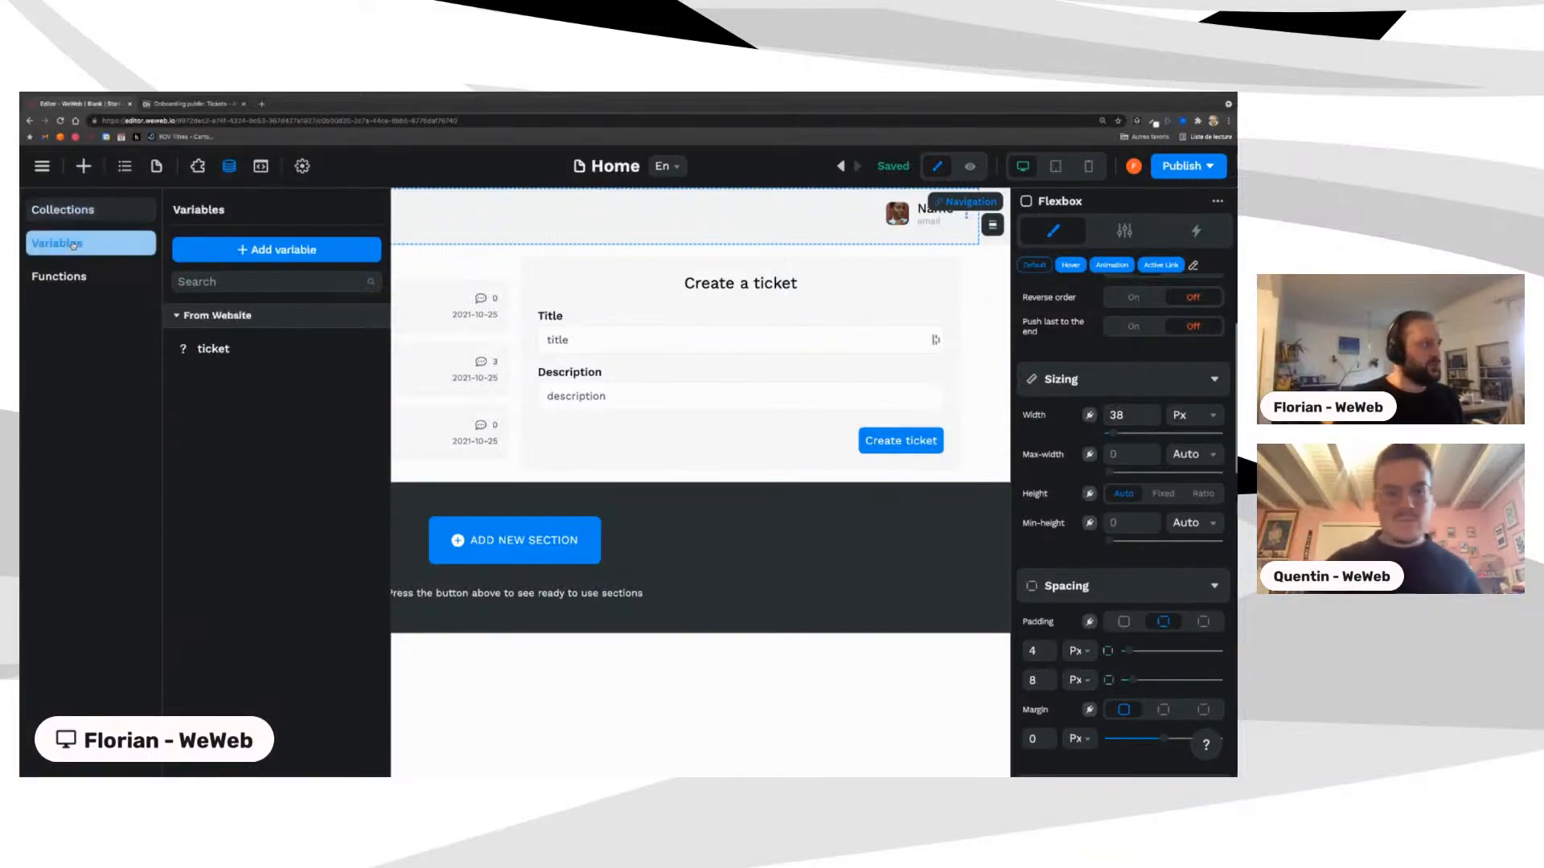
Step: Create a Boolean variable named 'dark' and close its settings
{"action": "left_click", "coordinate": [278, 250]}
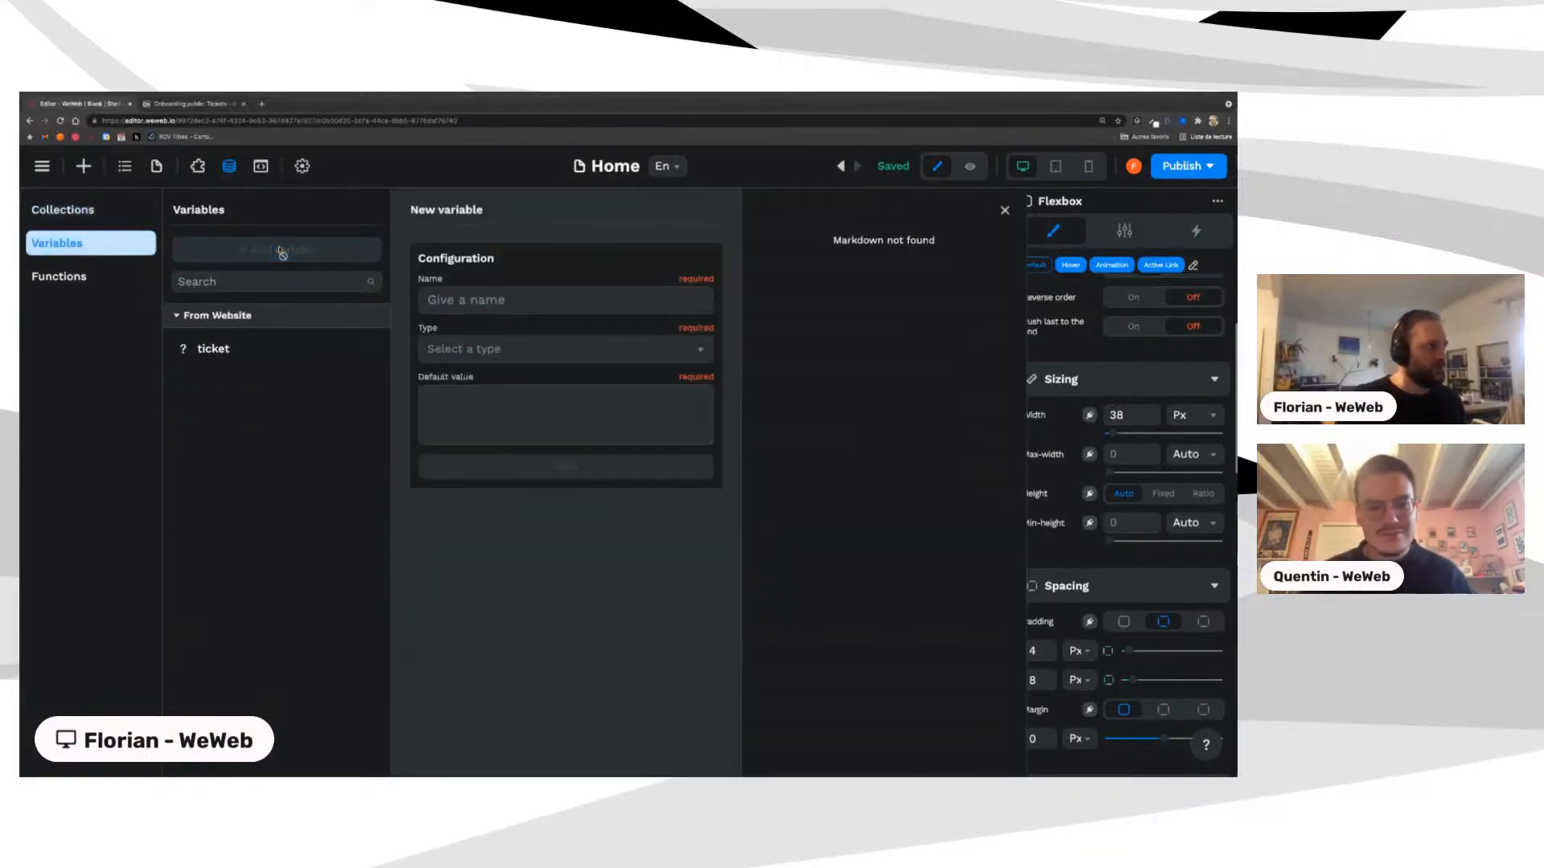
{"action": "left_click", "coordinate": [484, 300]}
{"action": "type", "text": "d"}
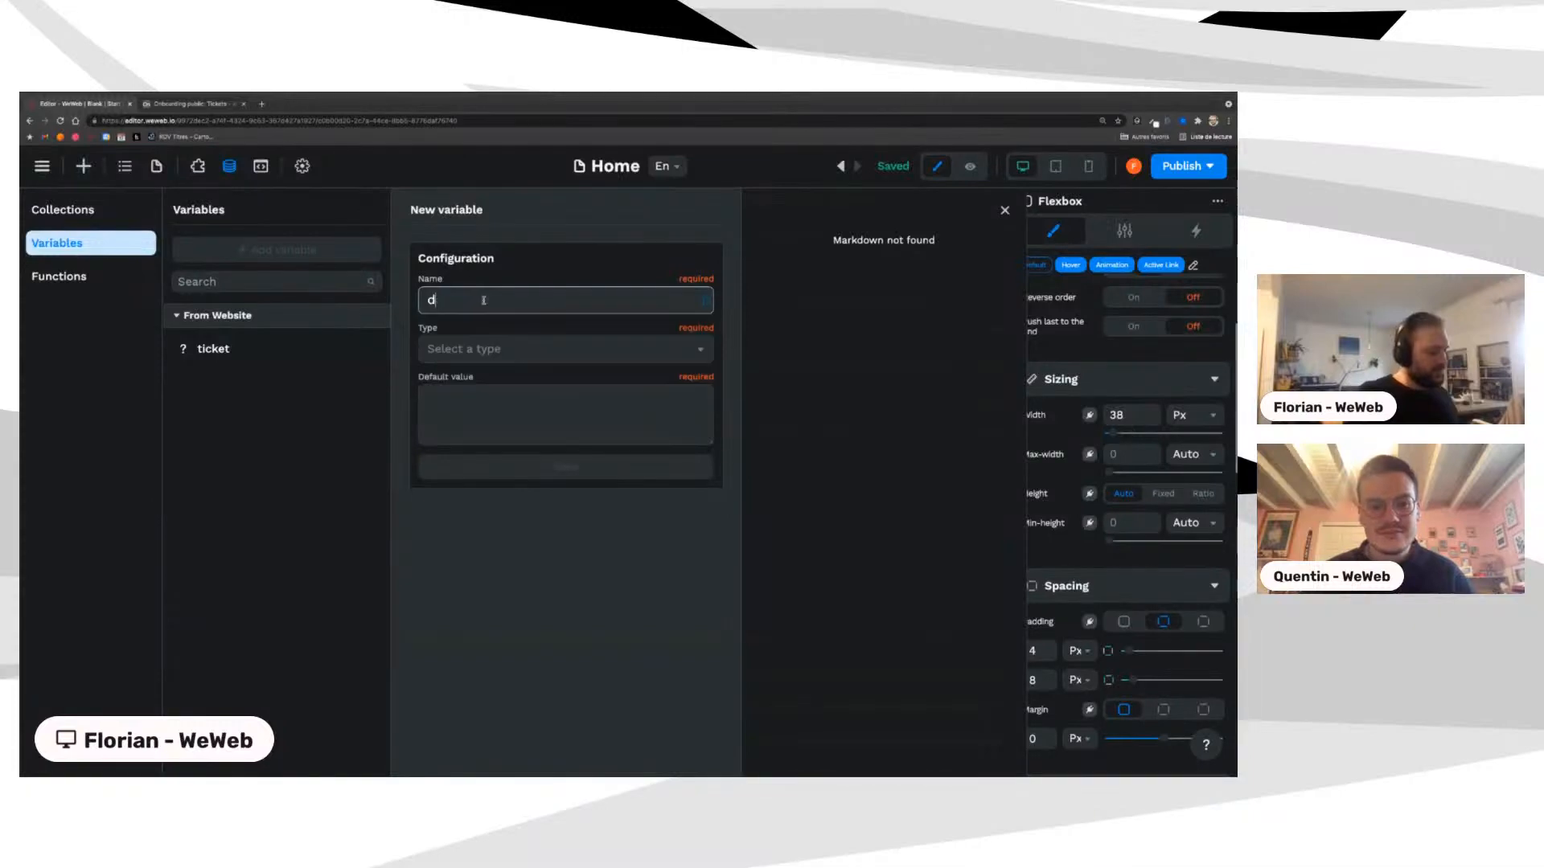
{"action": "type", "text": "ark"}
{"action": "left_click", "coordinate": [535, 353]}
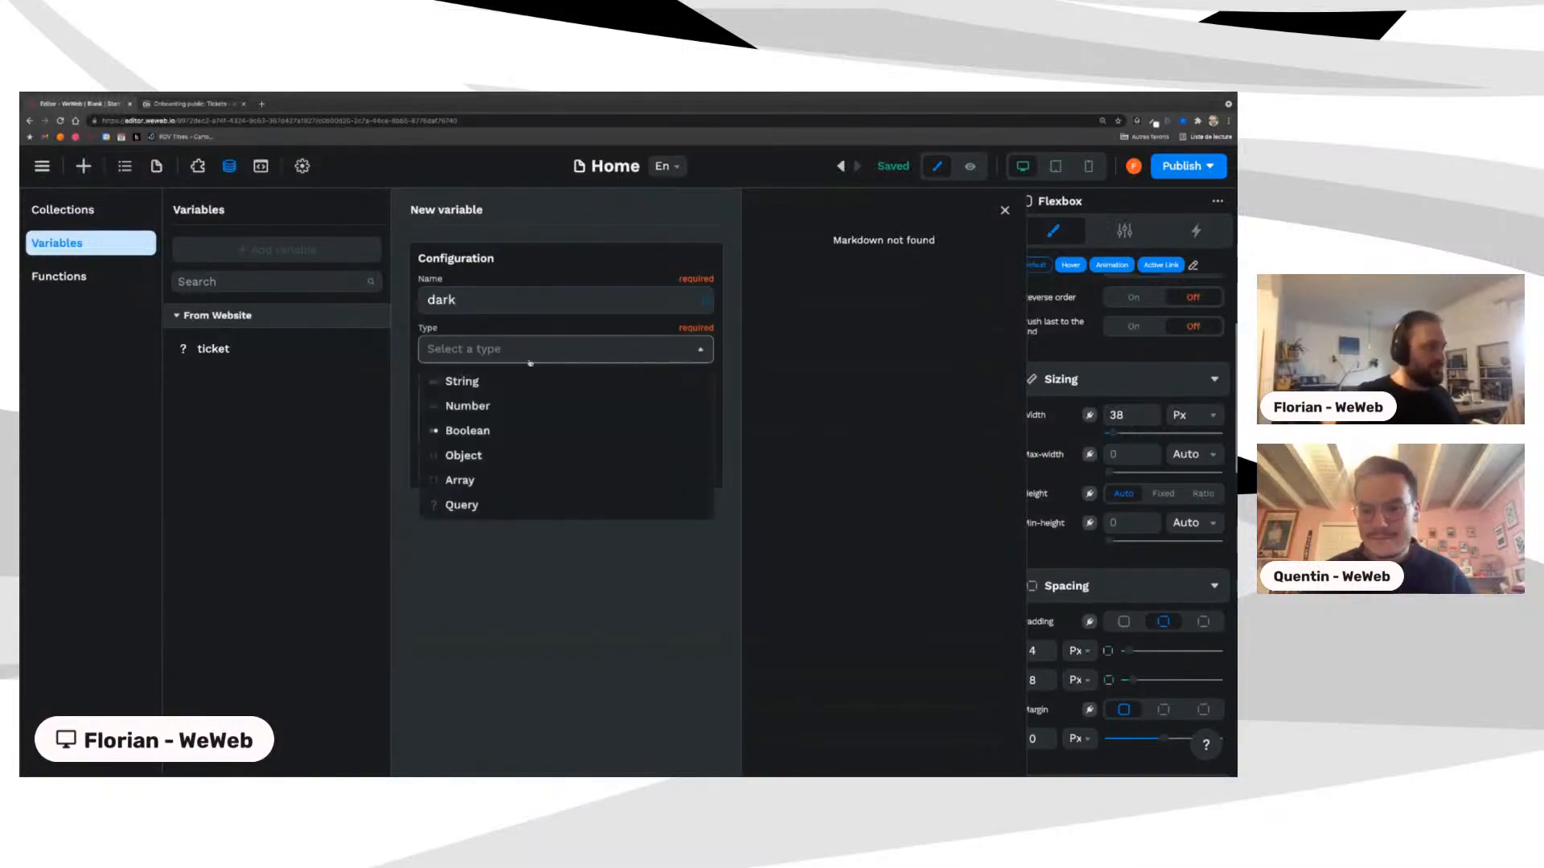
{"action": "left_click", "coordinate": [470, 434]}
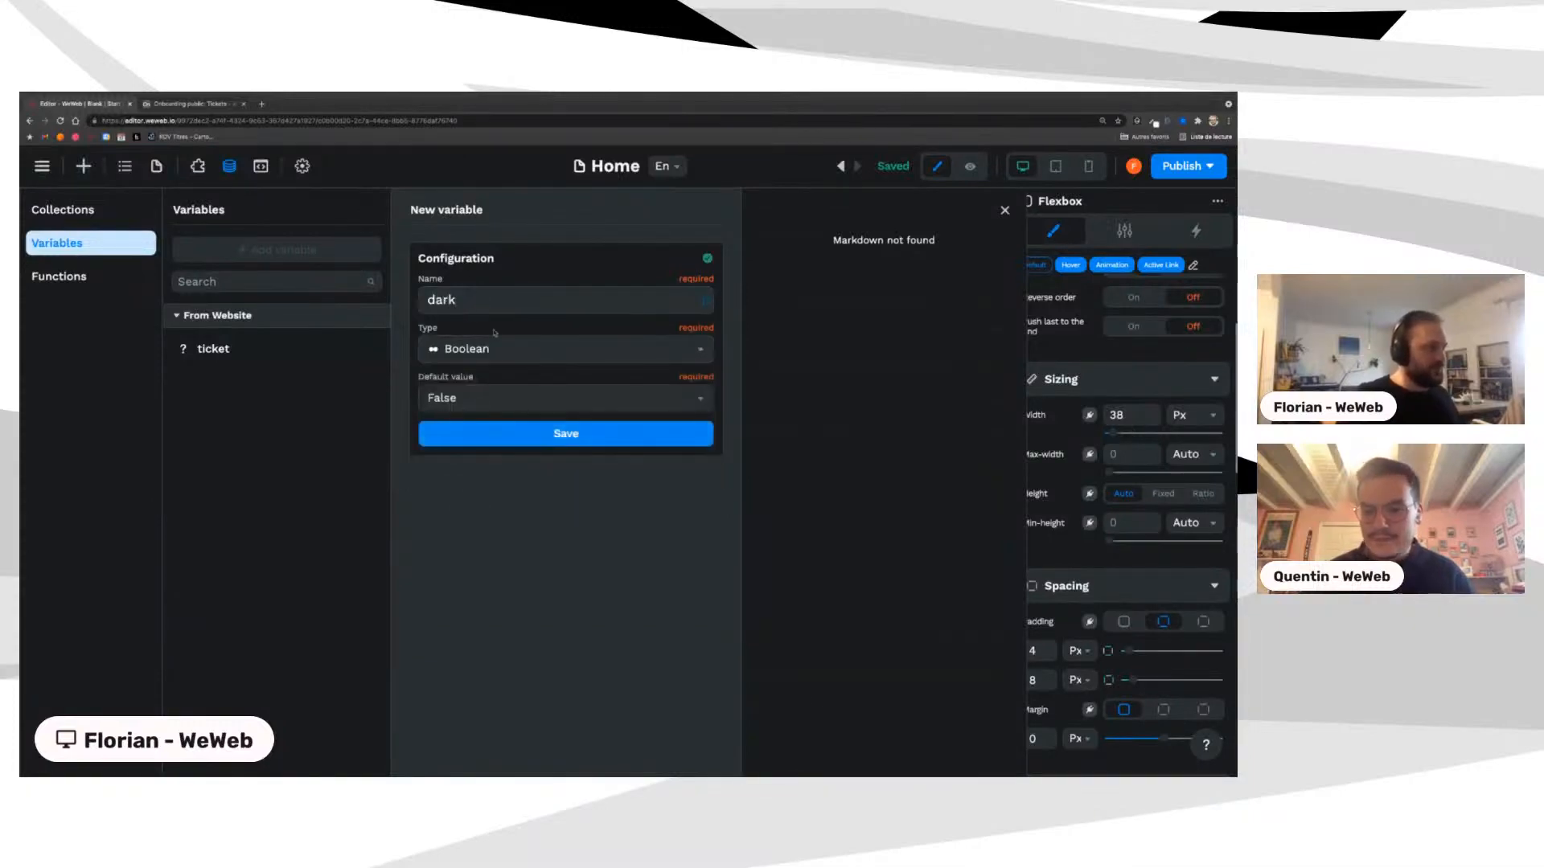
{"action": "left_click", "coordinate": [545, 439]}
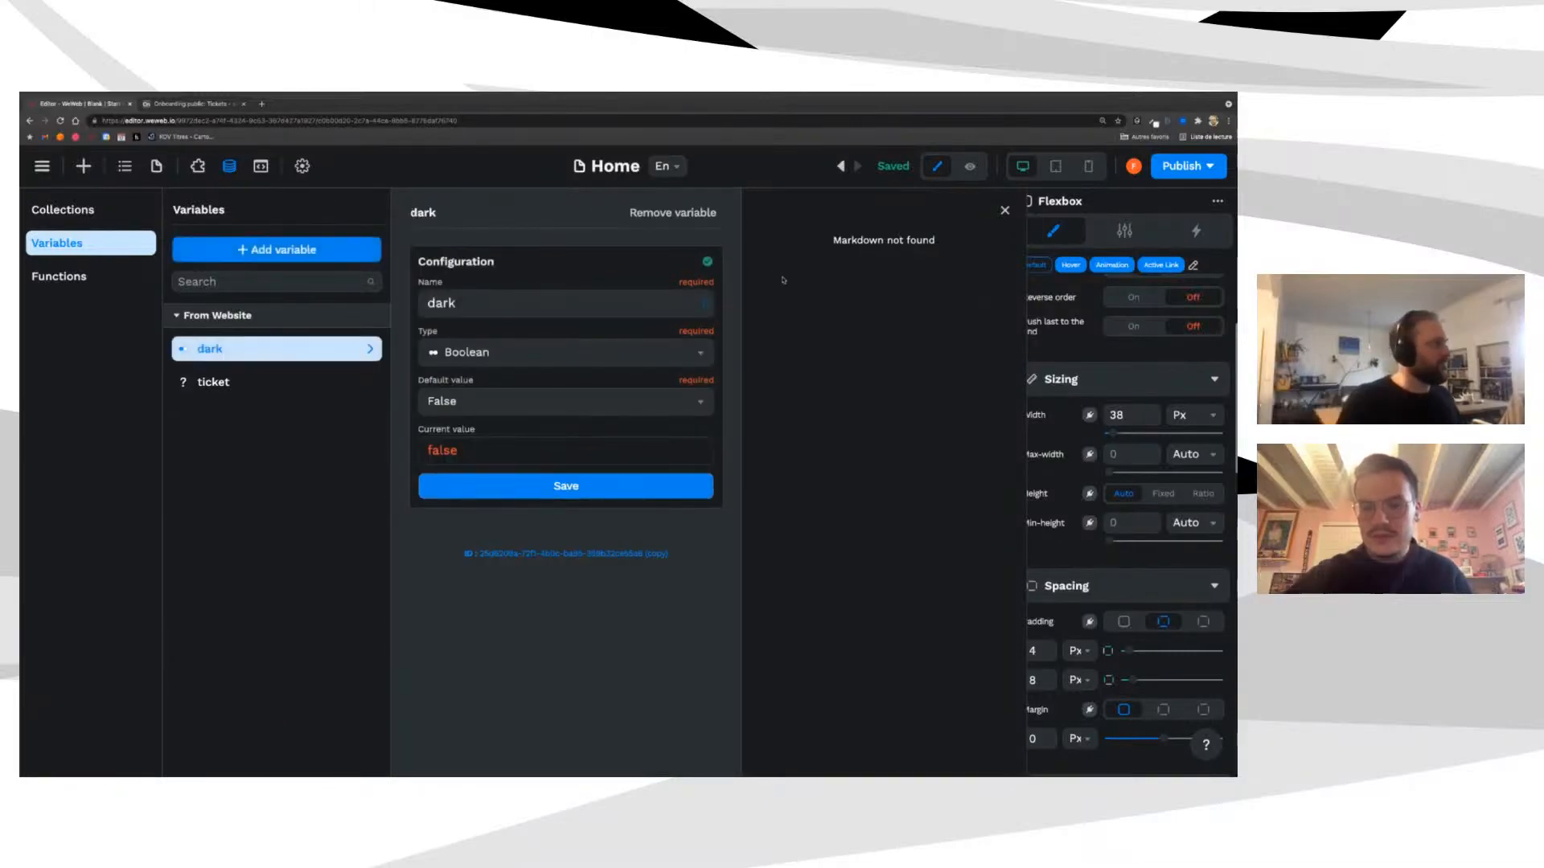
{"action": "left_click", "coordinate": [1004, 210]}
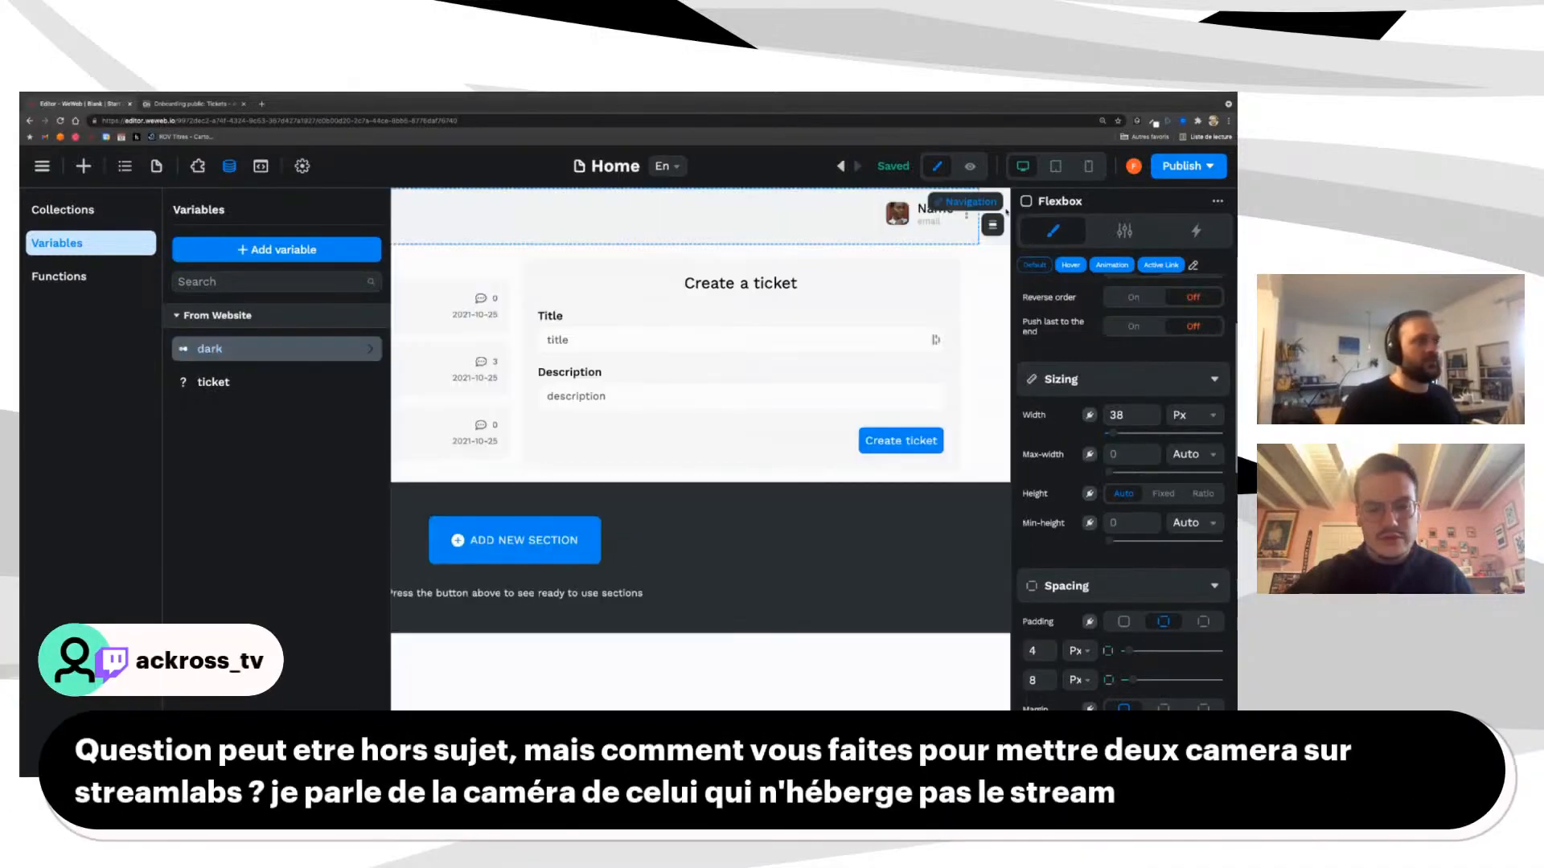
Step: Select the Blank section holding the tickets and open its Background Color binding options
{"action": "left_click", "coordinate": [535, 334]}
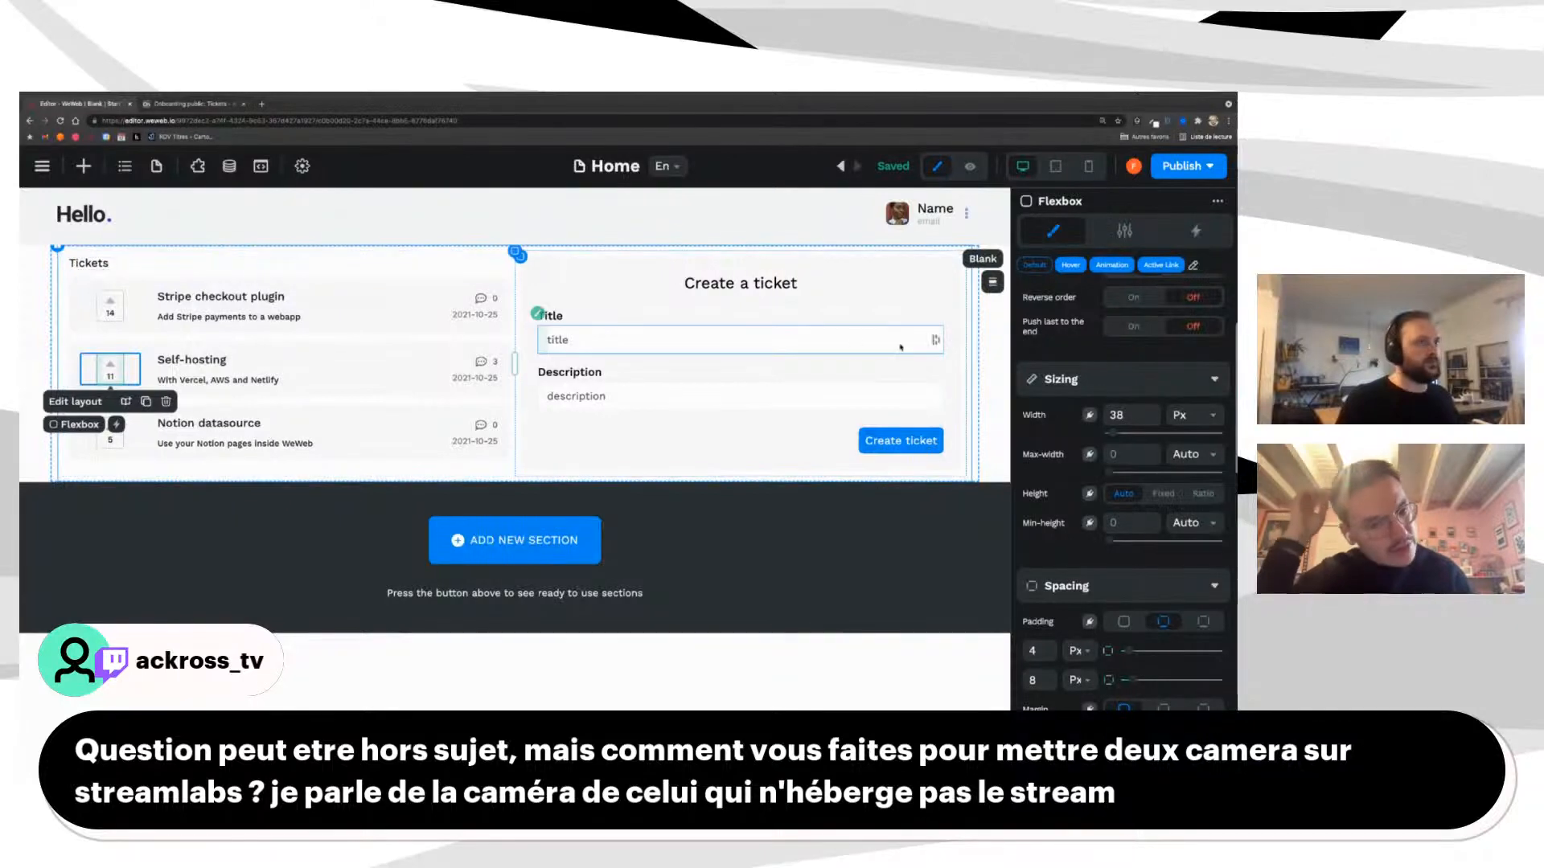
{"action": "left_click", "coordinate": [993, 283]}
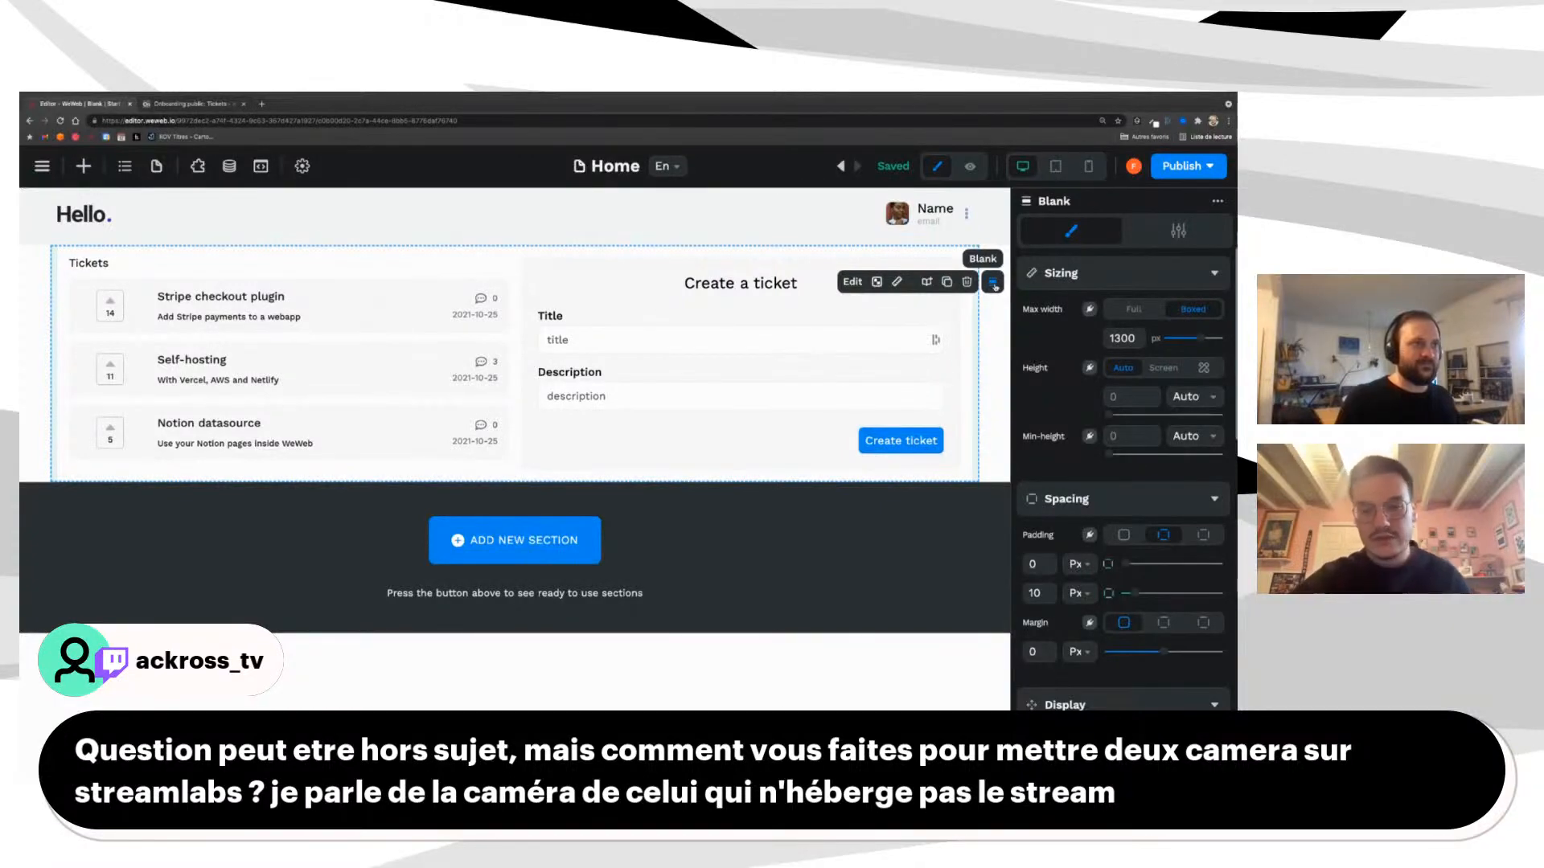
{"action": "scroll", "coordinate": [1079, 459], "scroll_direction": "down", "scroll_amount": 5}
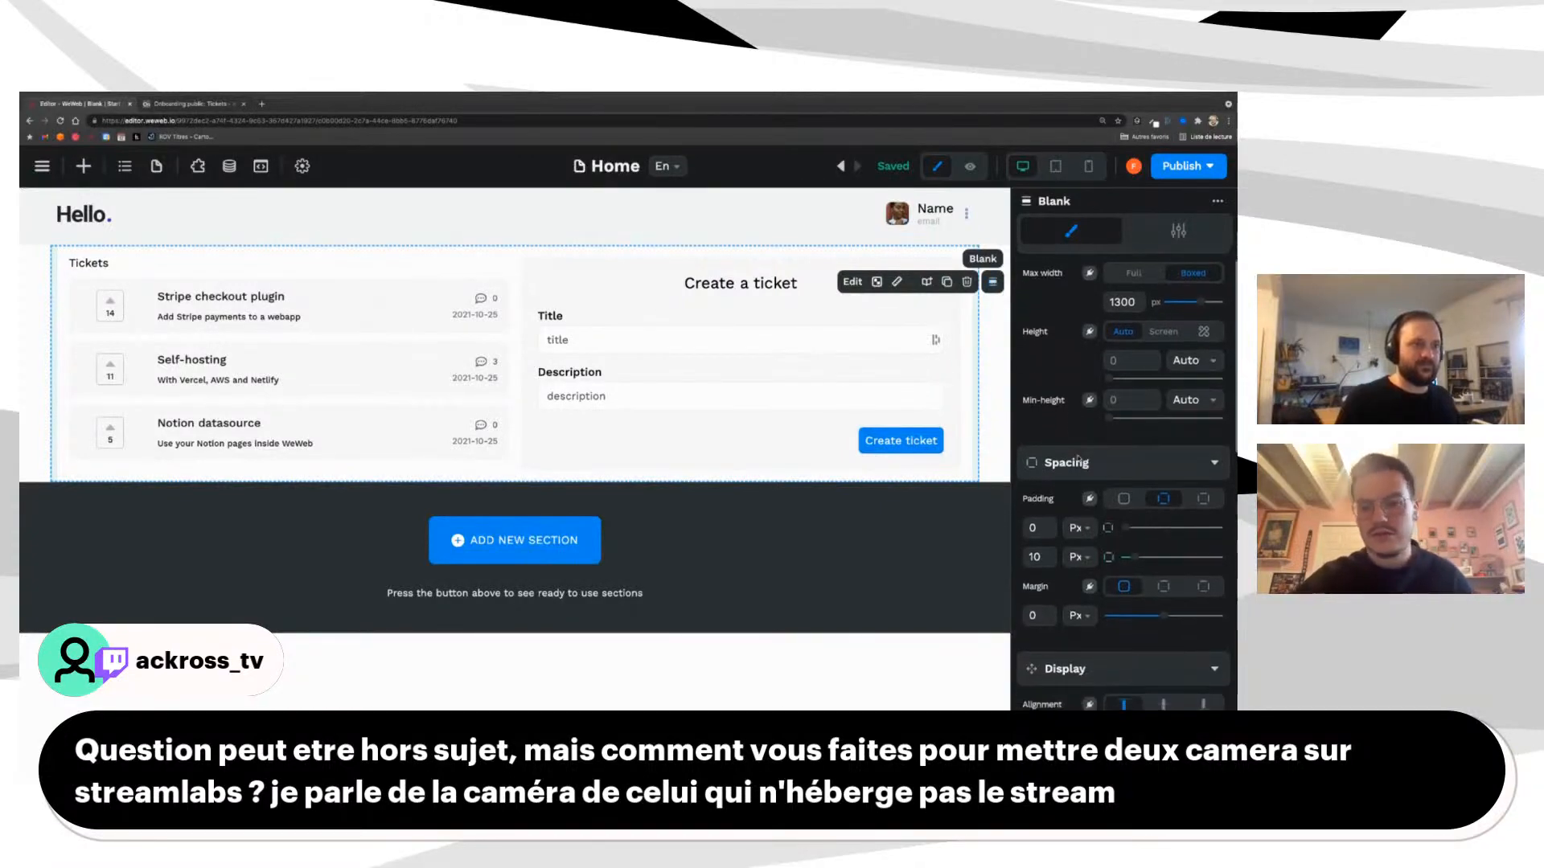
{"action": "scroll", "coordinate": [1078, 459], "scroll_direction": "down", "scroll_amount": 5}
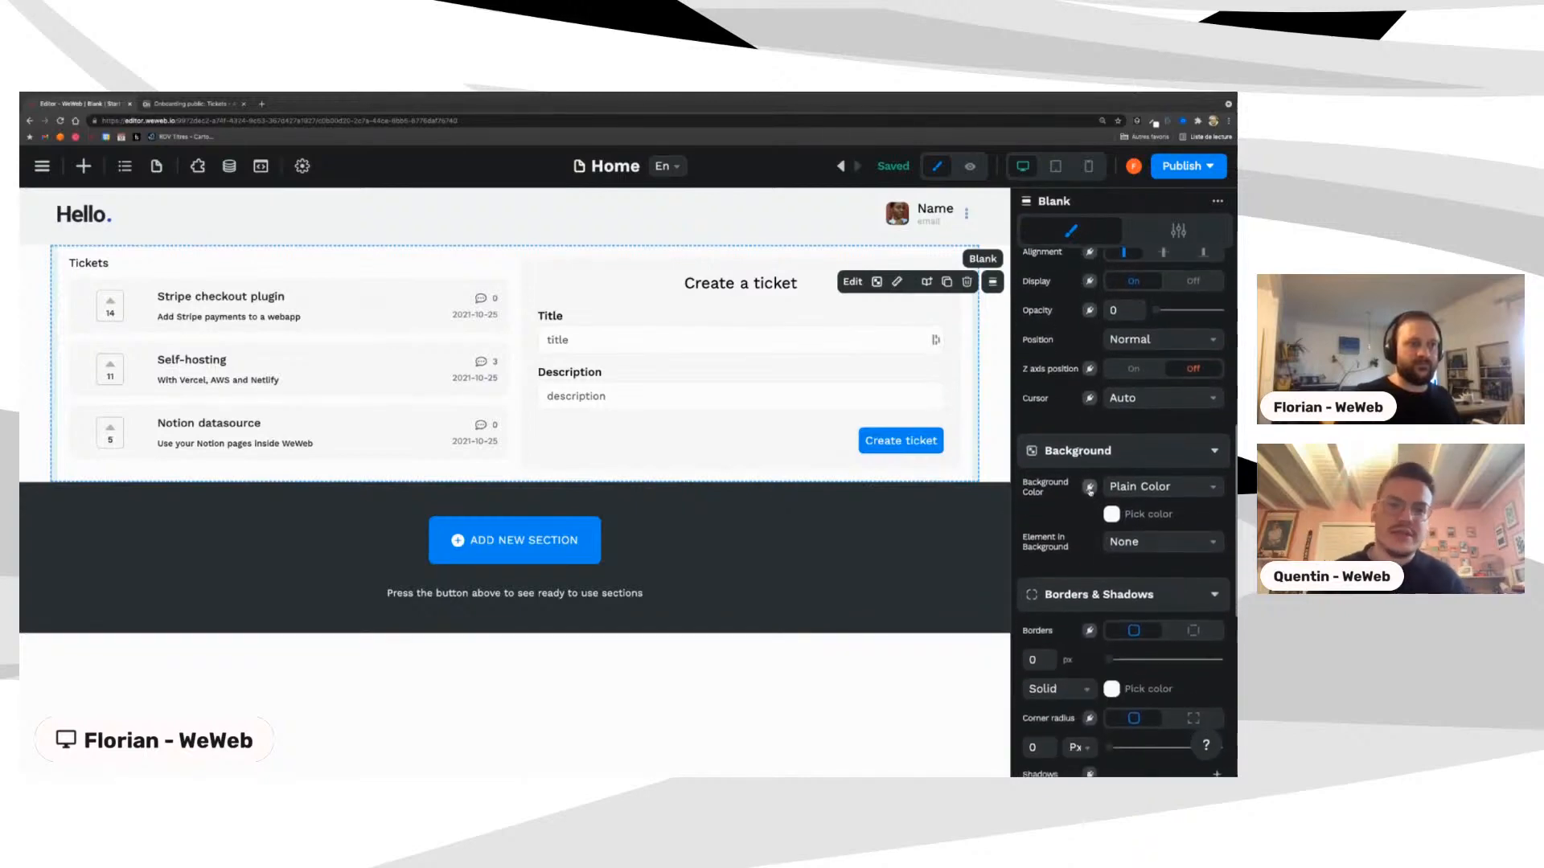
{"action": "left_click", "coordinate": [1090, 489]}
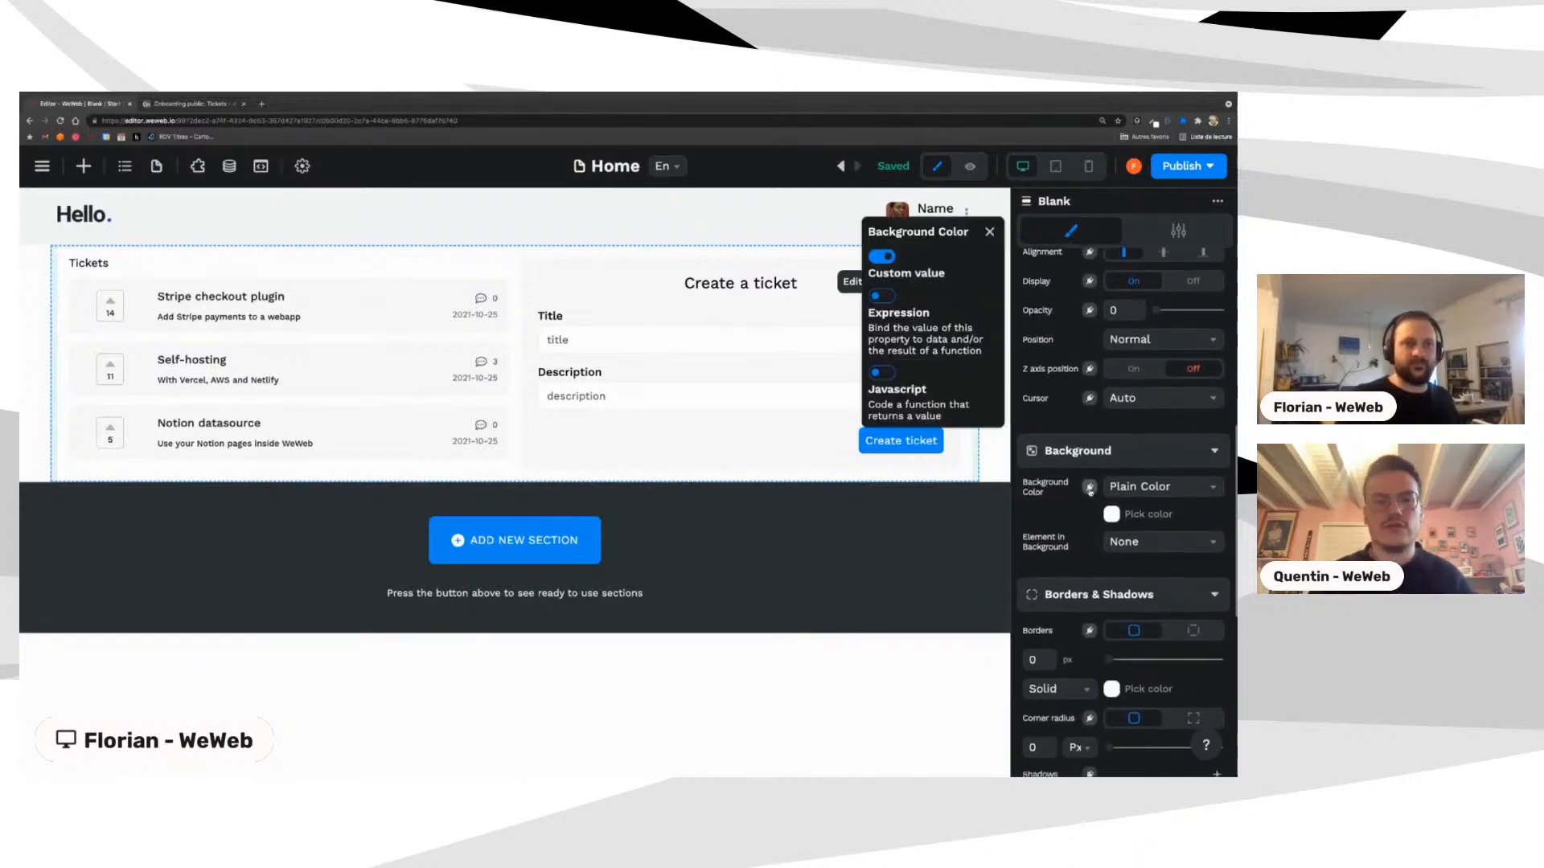
Step: Bind the background colour to JavaScript: if(variables.dark){ return "#000000"} else {return "#FFFFFF"}
{"action": "left_click", "coordinate": [882, 373]}
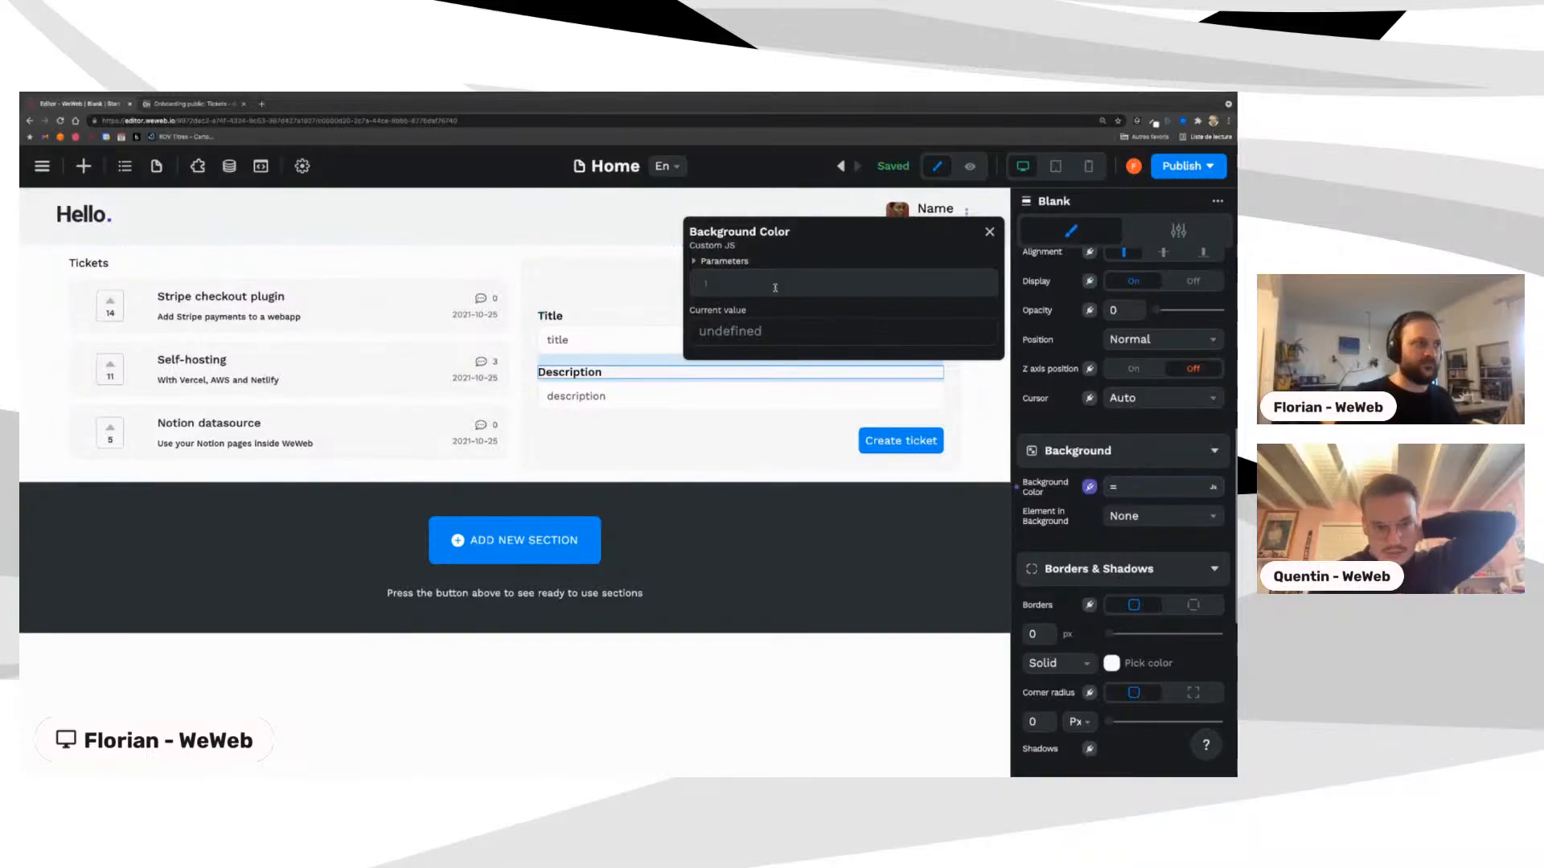
{"action": "left_click", "coordinate": [771, 286]}
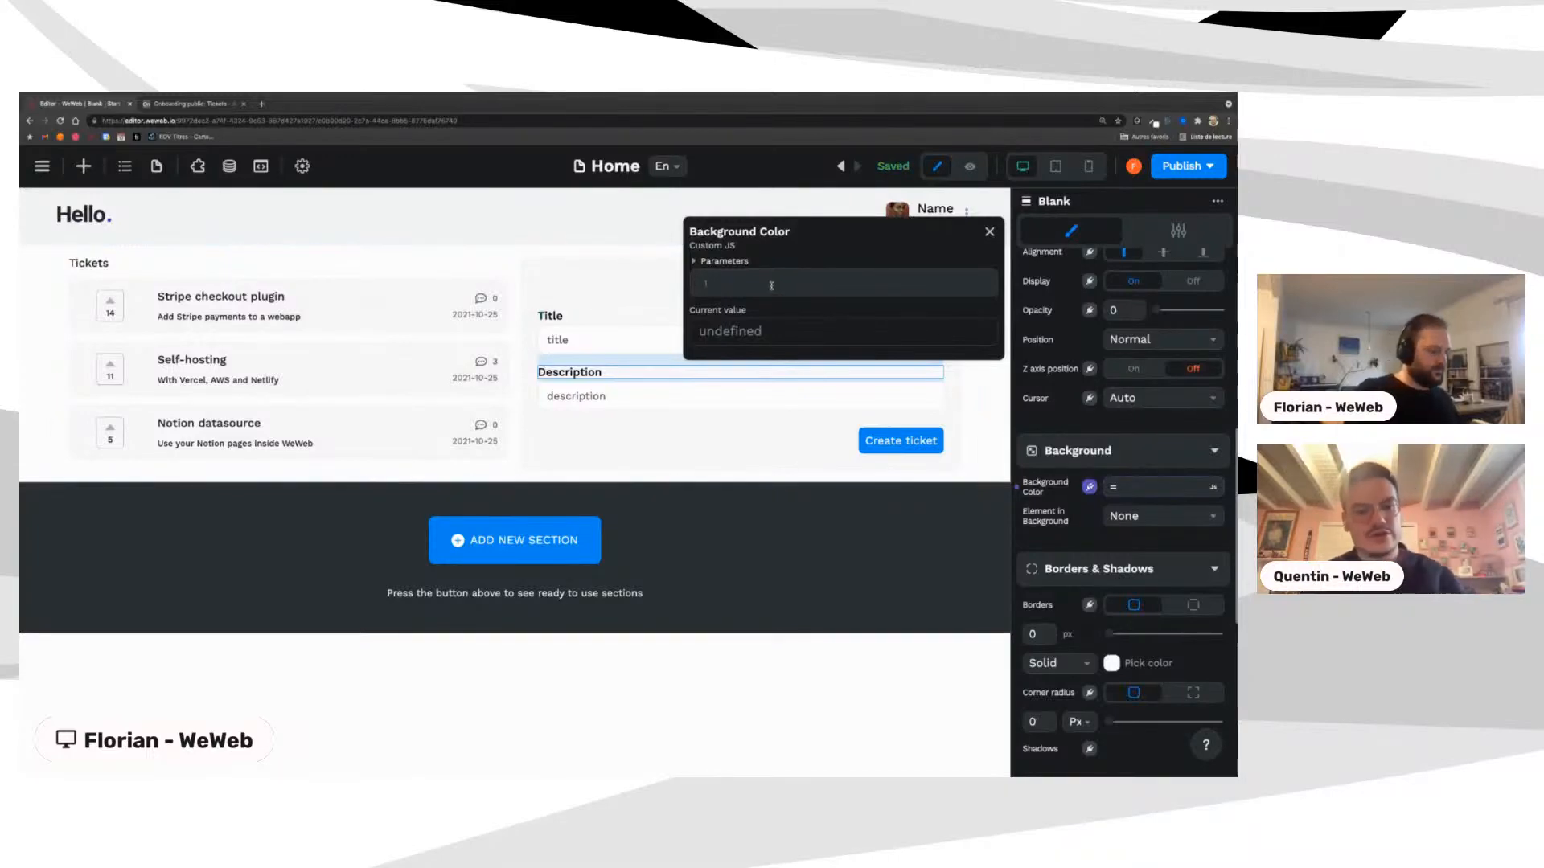
{"action": "type", "text": "if(variabels"}
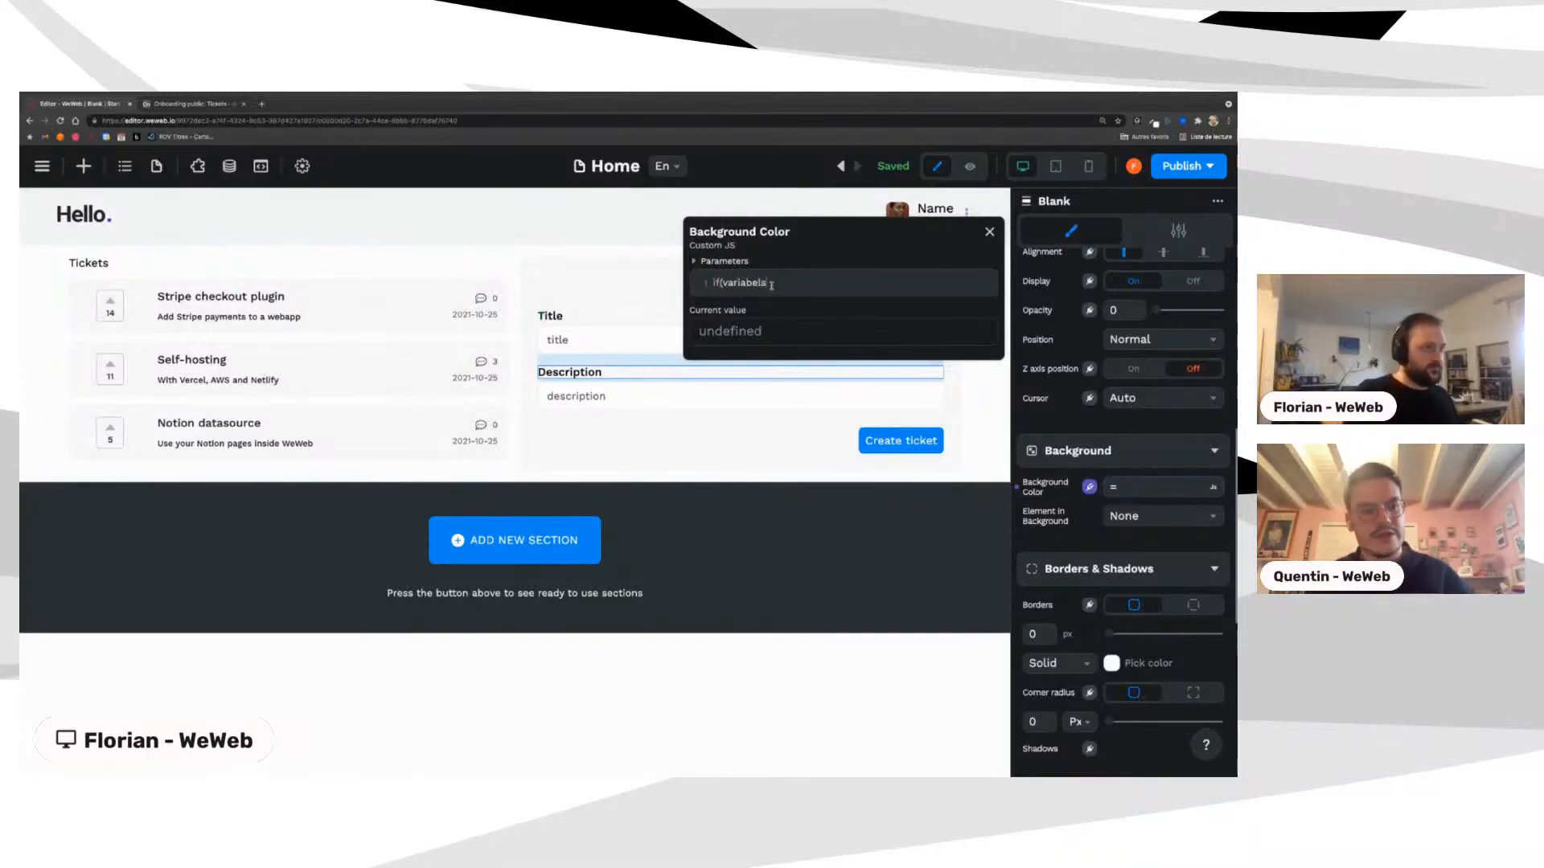
{"action": "key", "text": "BackSpace"}
{"action": "key", "text": "BackSpace"}
{"action": "key", "text": "BackSpace"}
{"action": "key", "text": "BackSpace"}
{"action": "type", "text": "ble"}
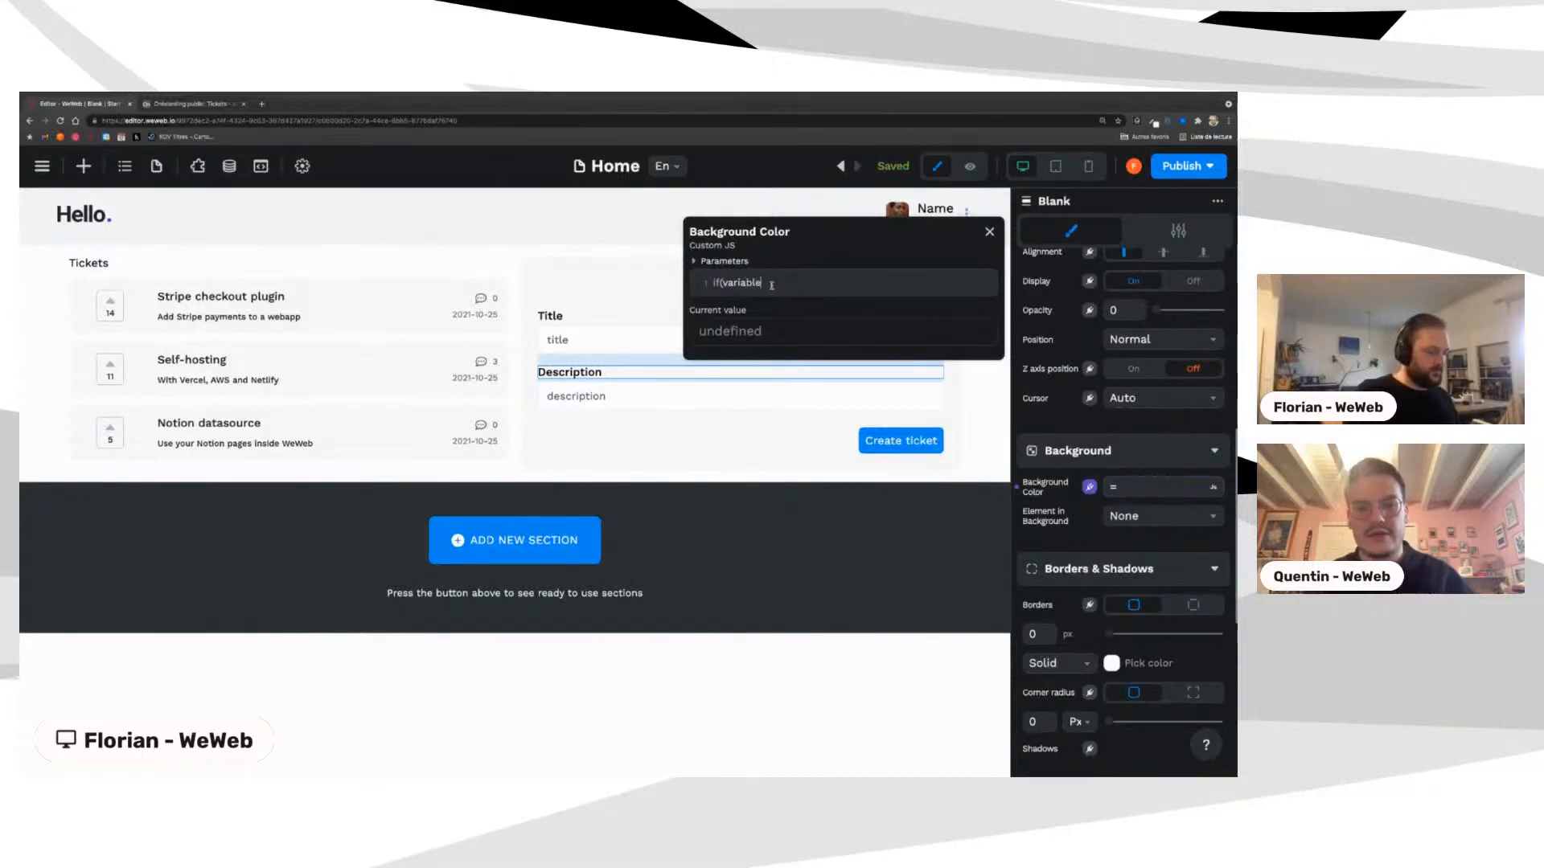
{"action": "type", "text": "s.dar"}
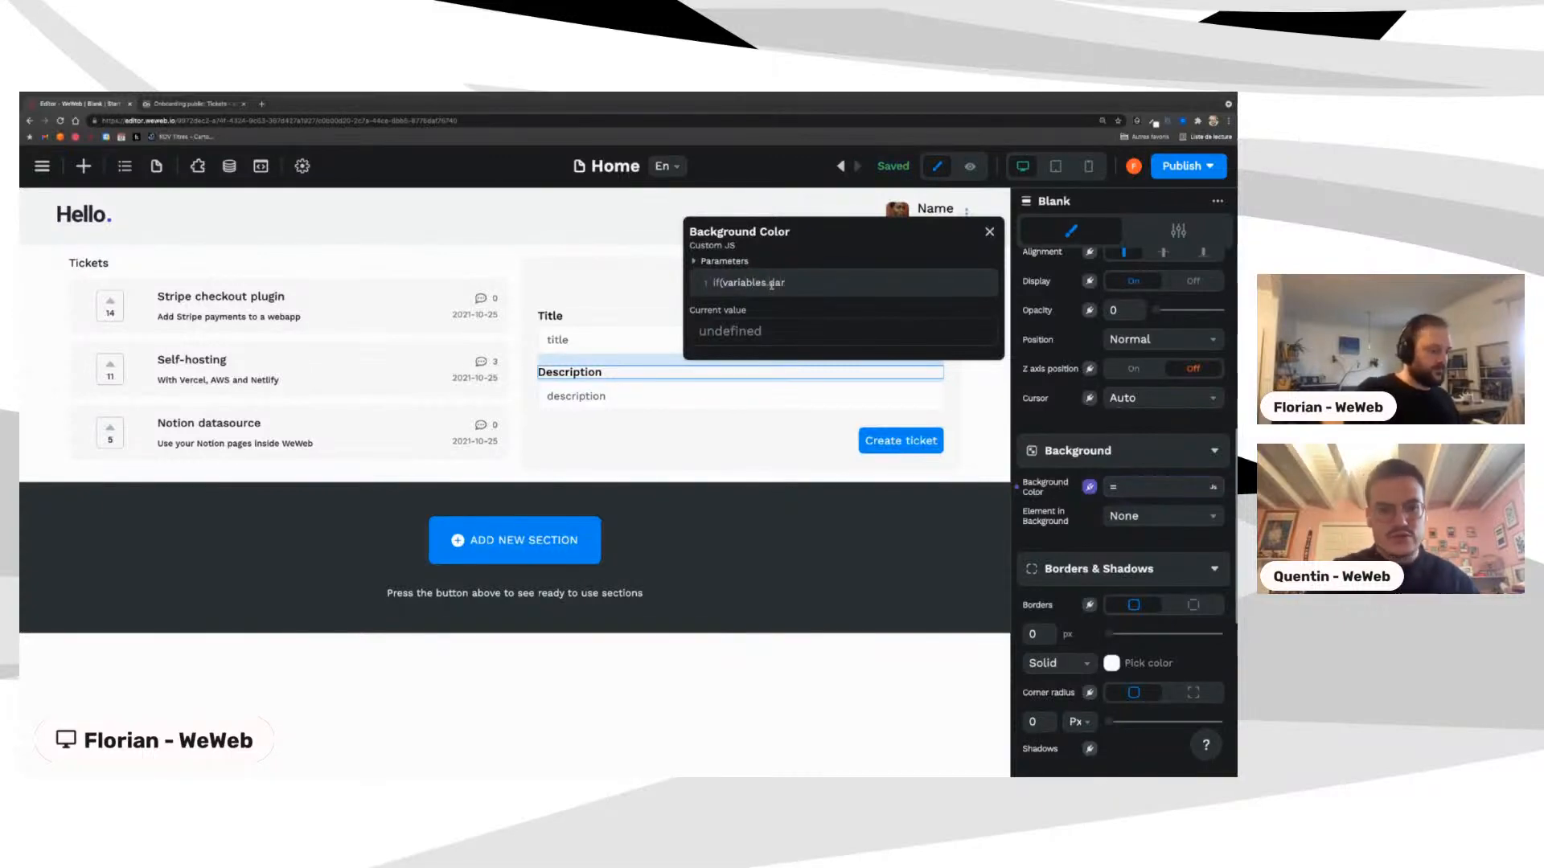
{"action": "type", "text": " return "}
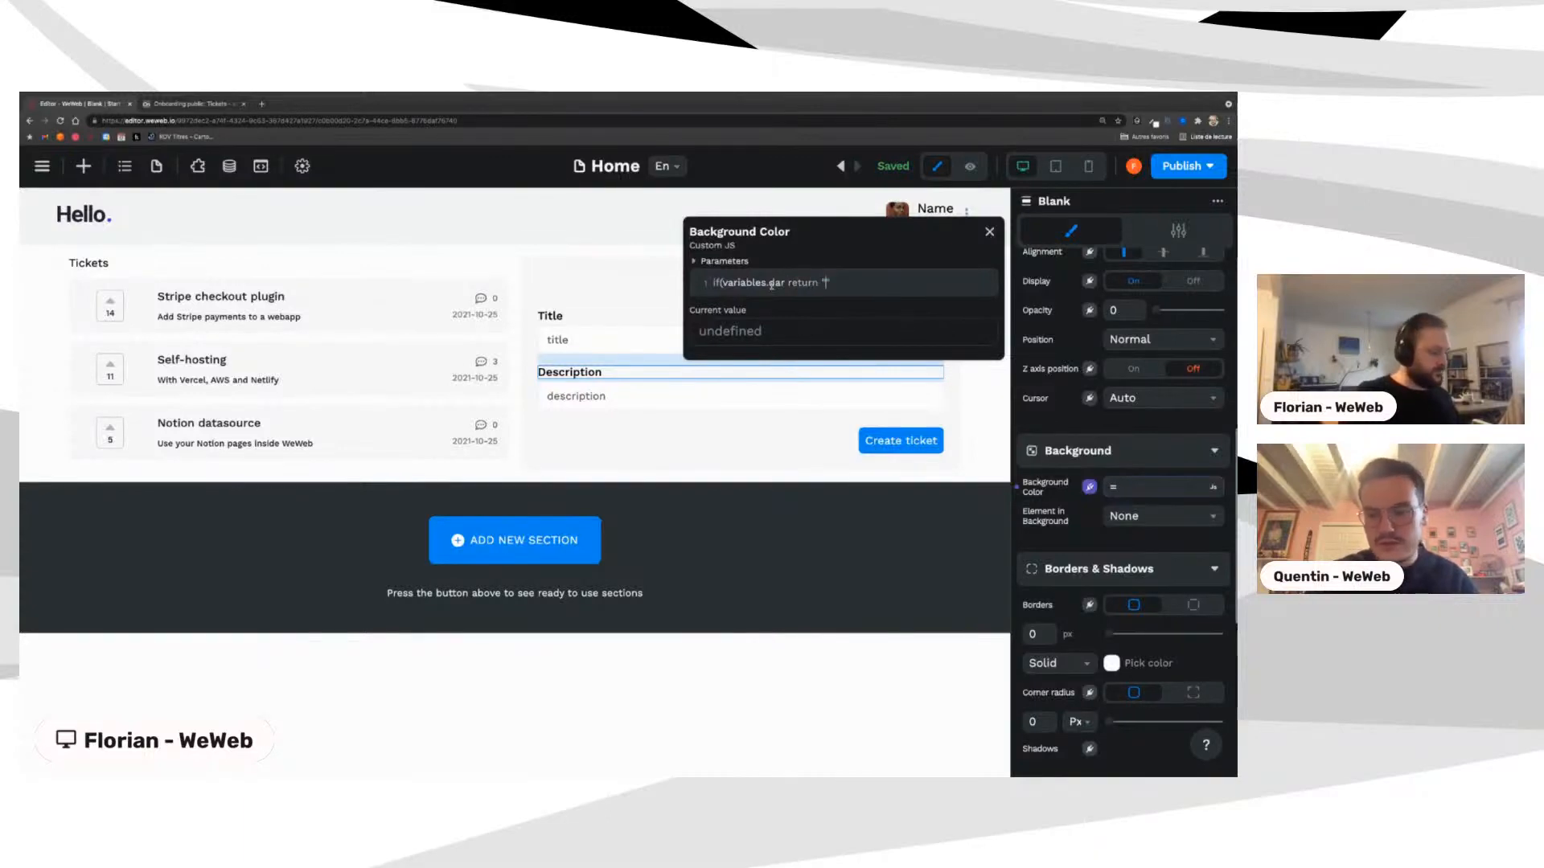
{"action": "type", "text": "\"#"}
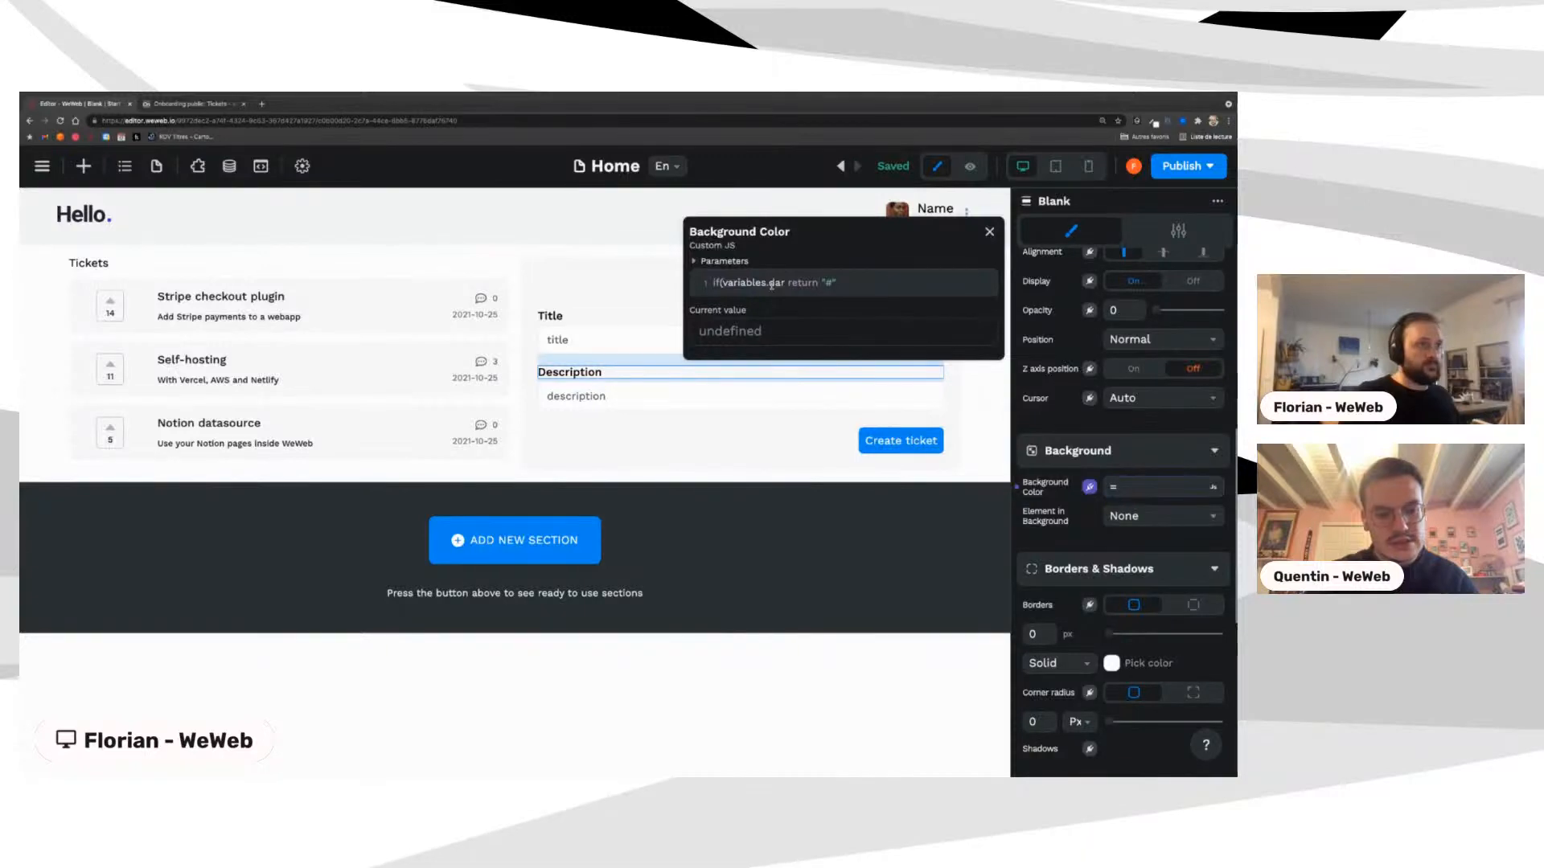
{"action": "type", "text": "000000"}
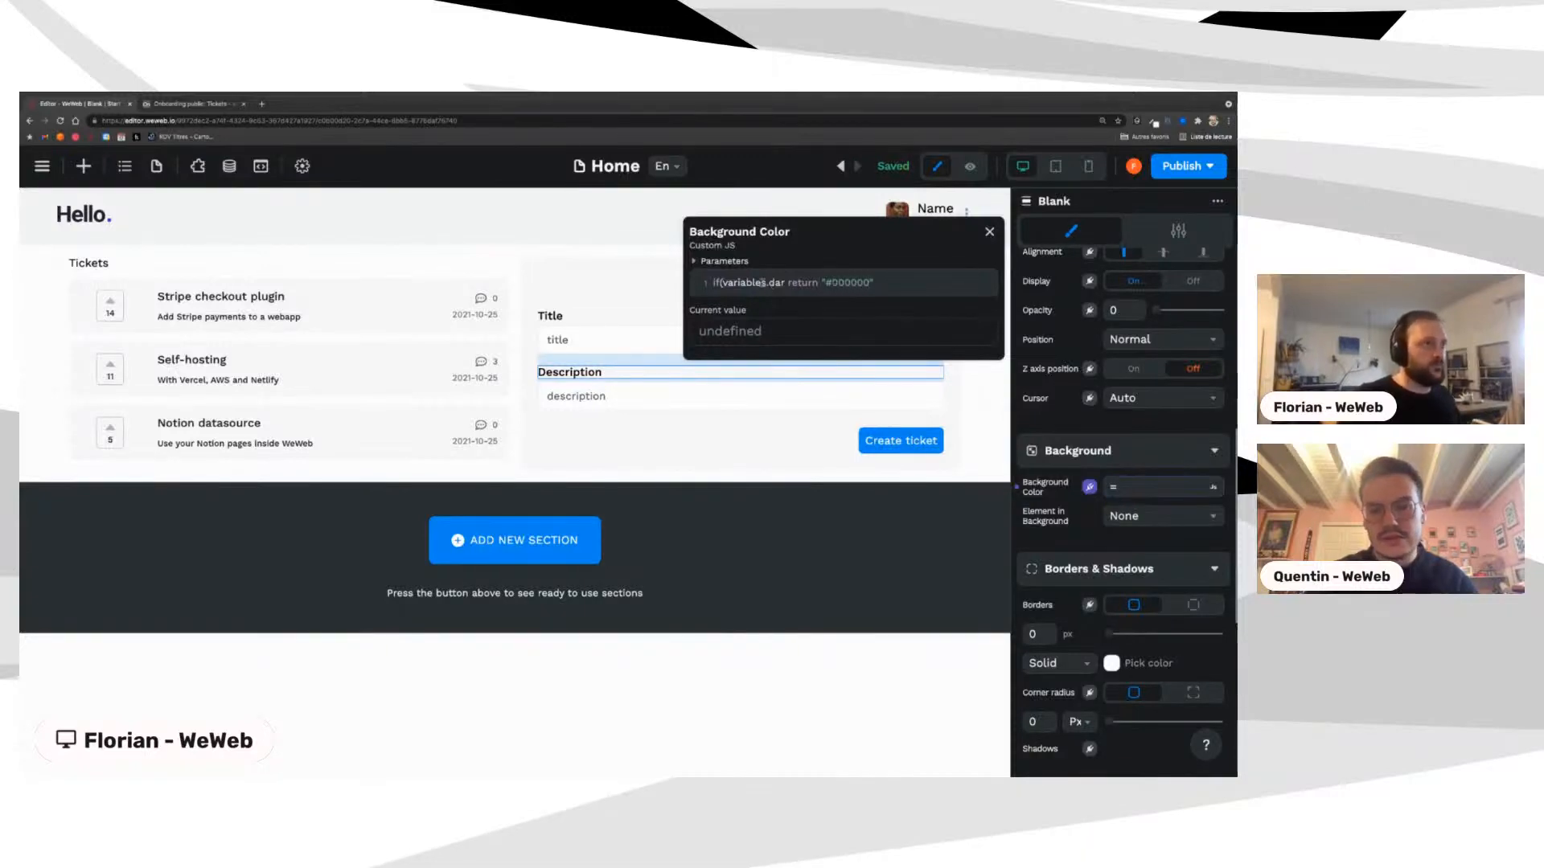
{"action": "left_click", "coordinate": [781, 282]}
{"action": "type", "text": "k)"}
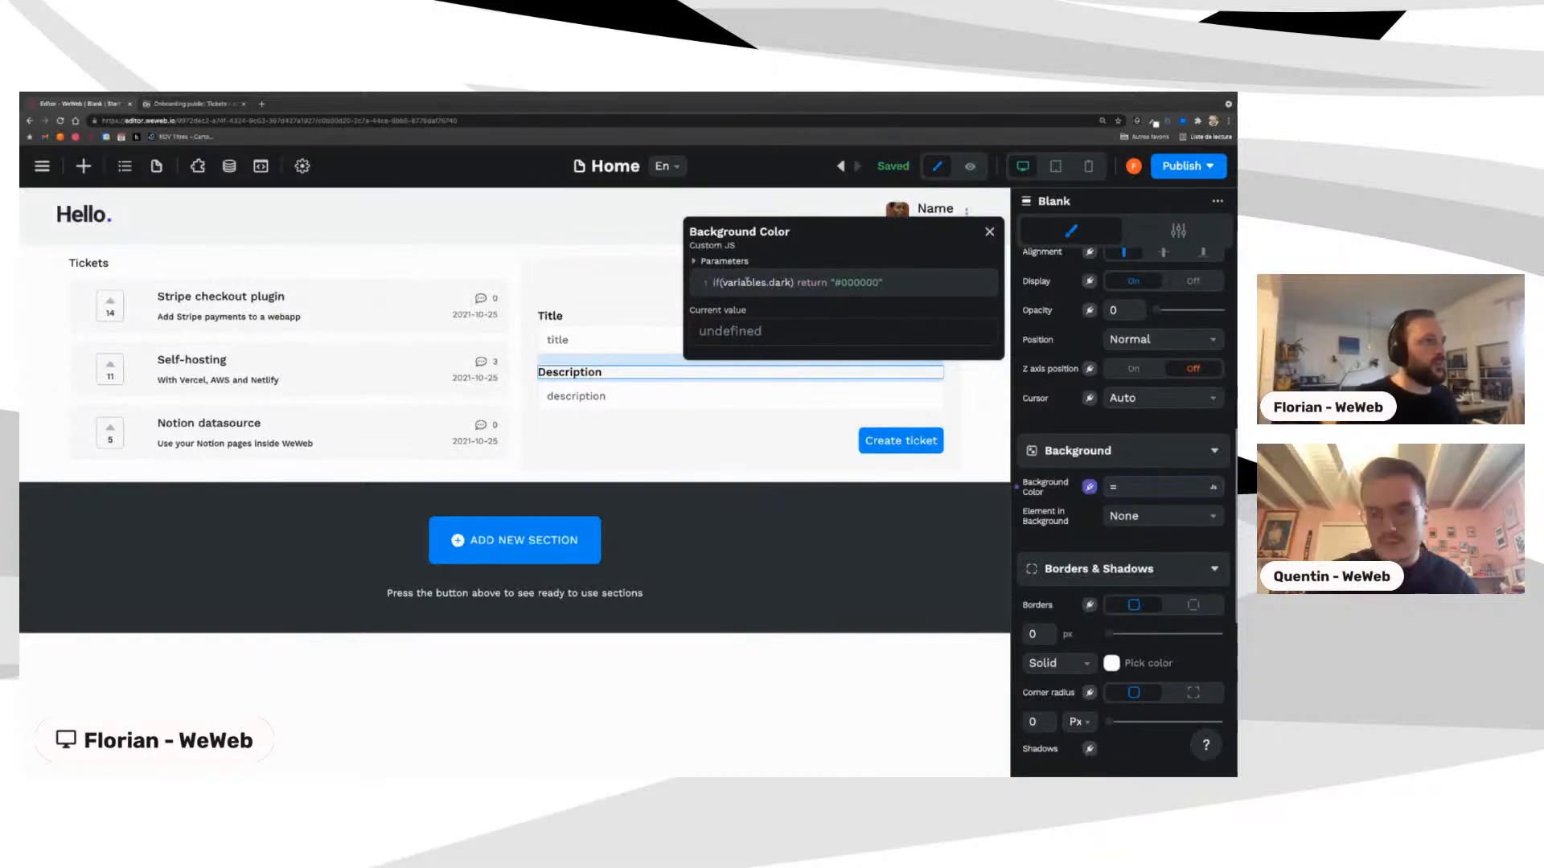
{"action": "left_click_drag", "start_coordinate": [713, 283], "coordinate": [891, 282]}
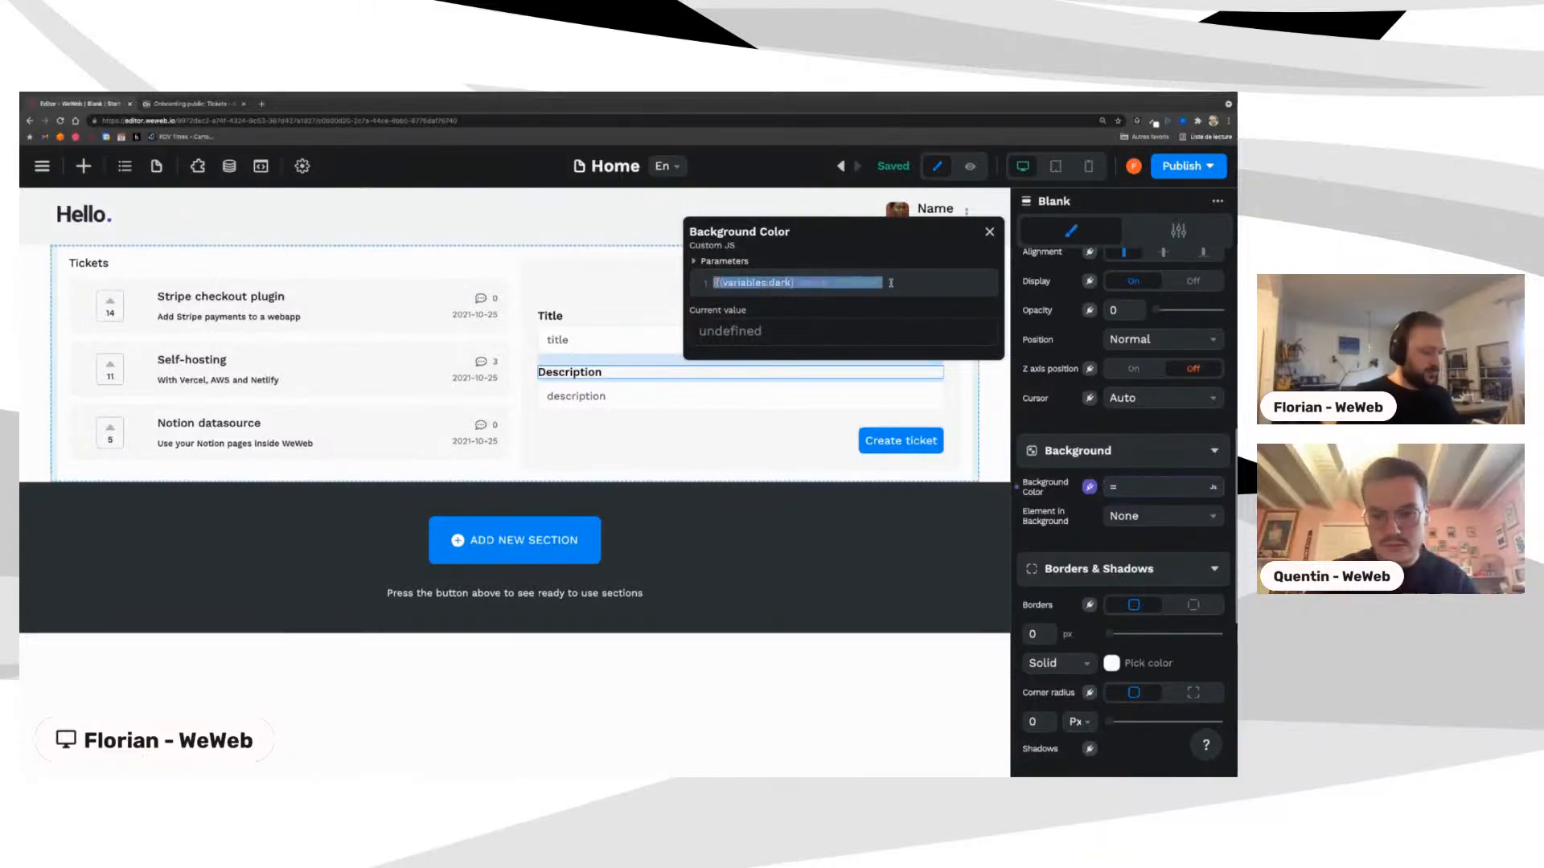
{"action": "left_click", "coordinate": [891, 283]}
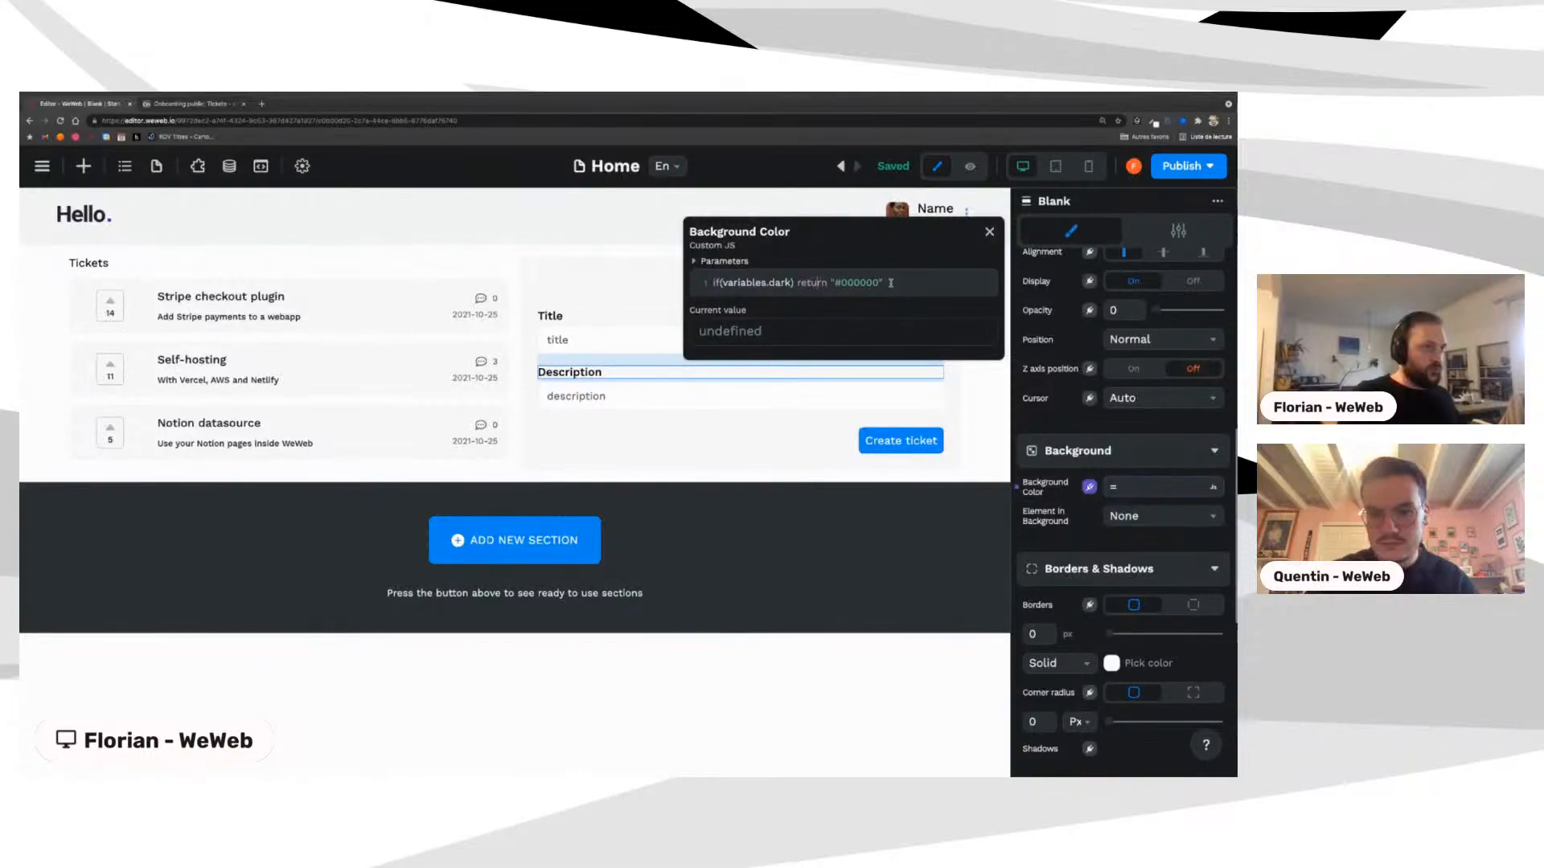
{"action": "type", "text": "{"}
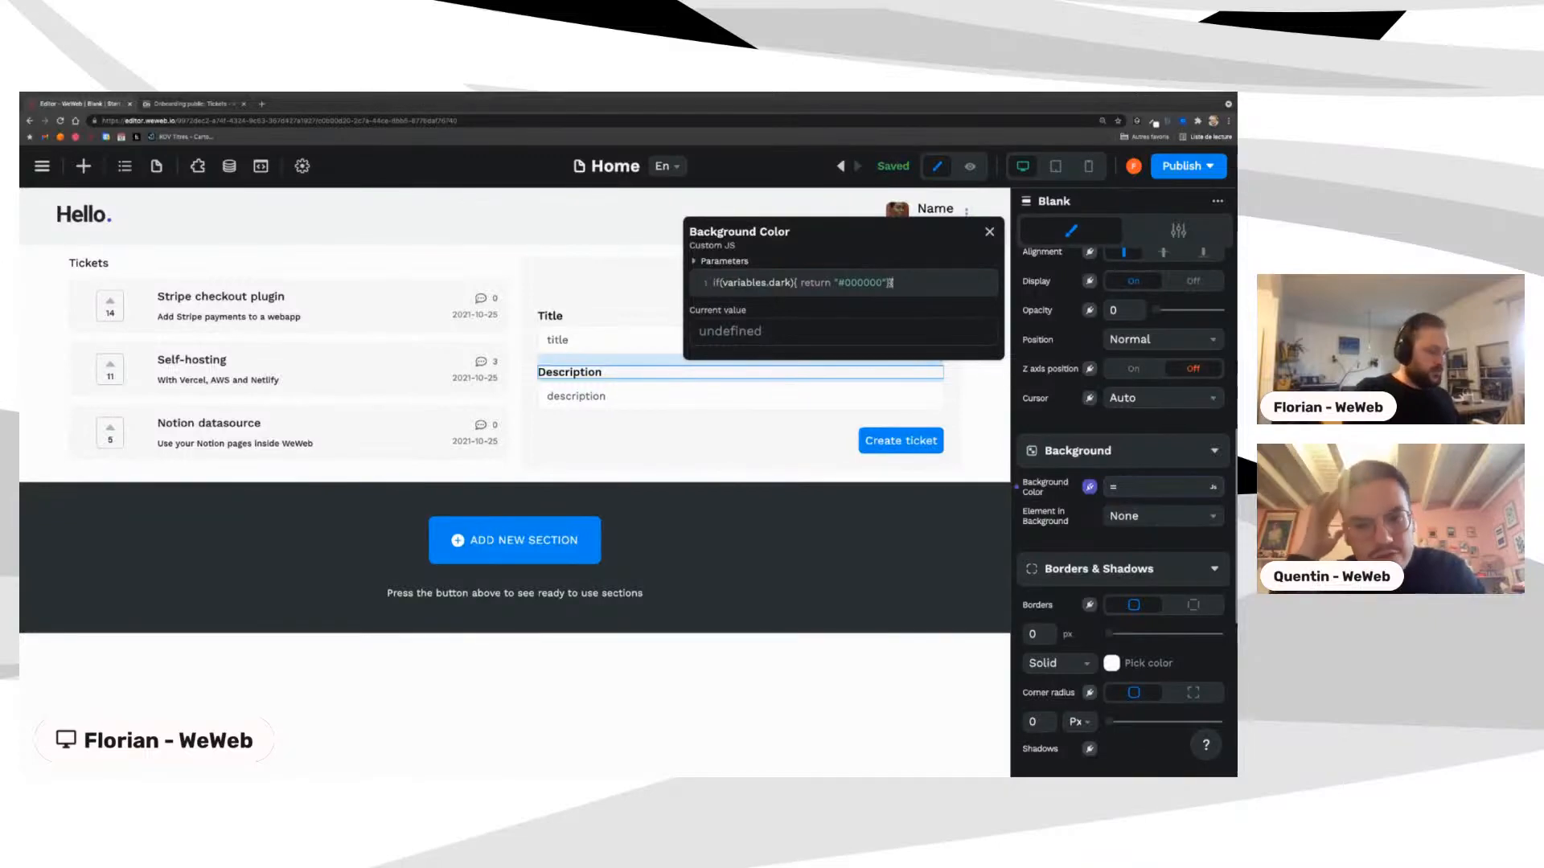
{"action": "type", "text": "else "}
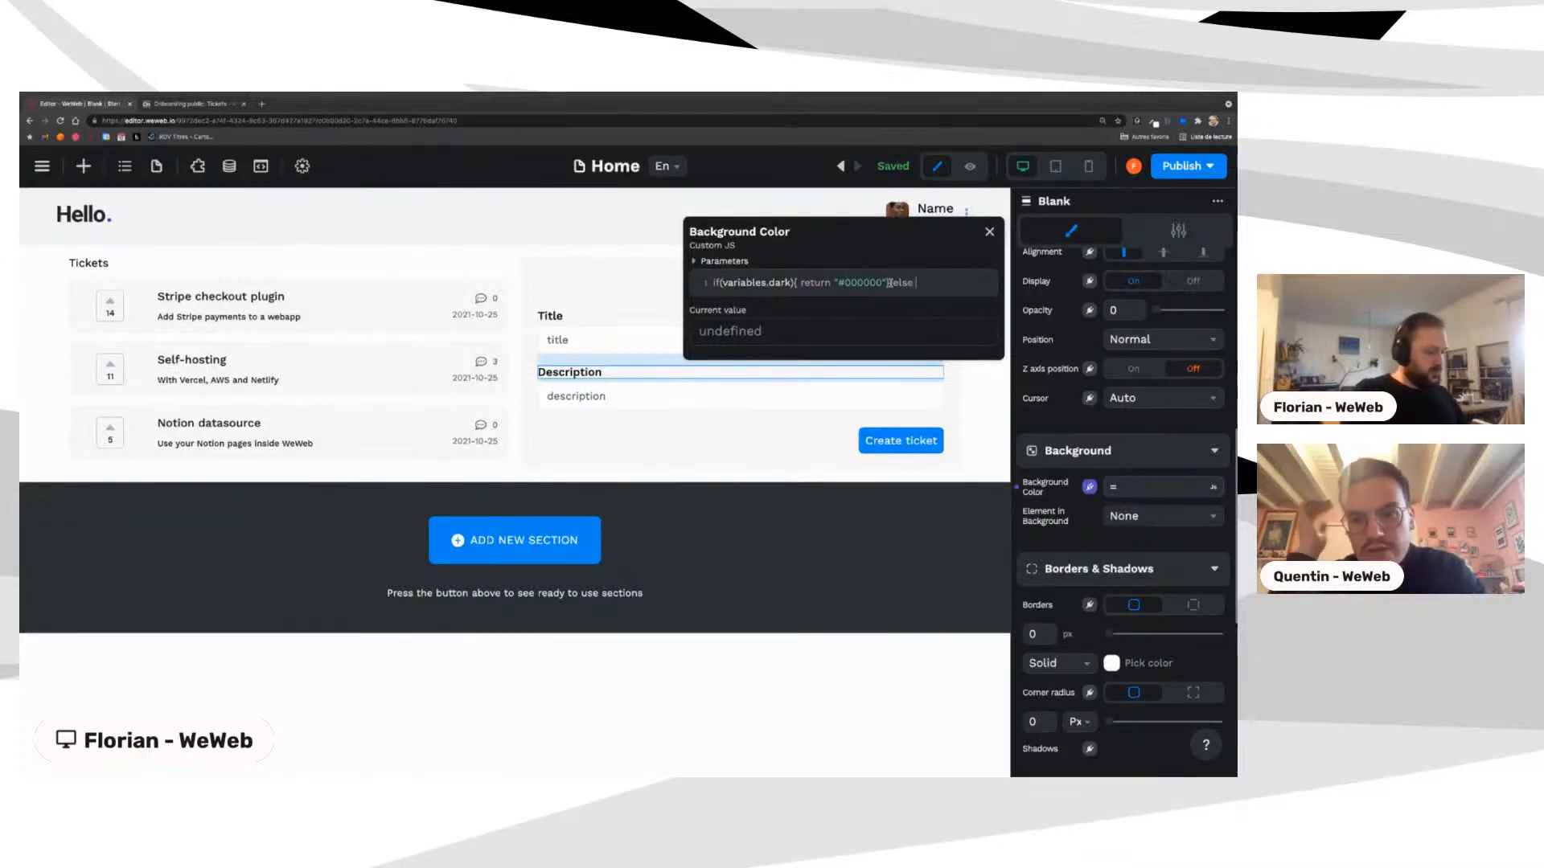
{"action": "type", "text": "{return "}
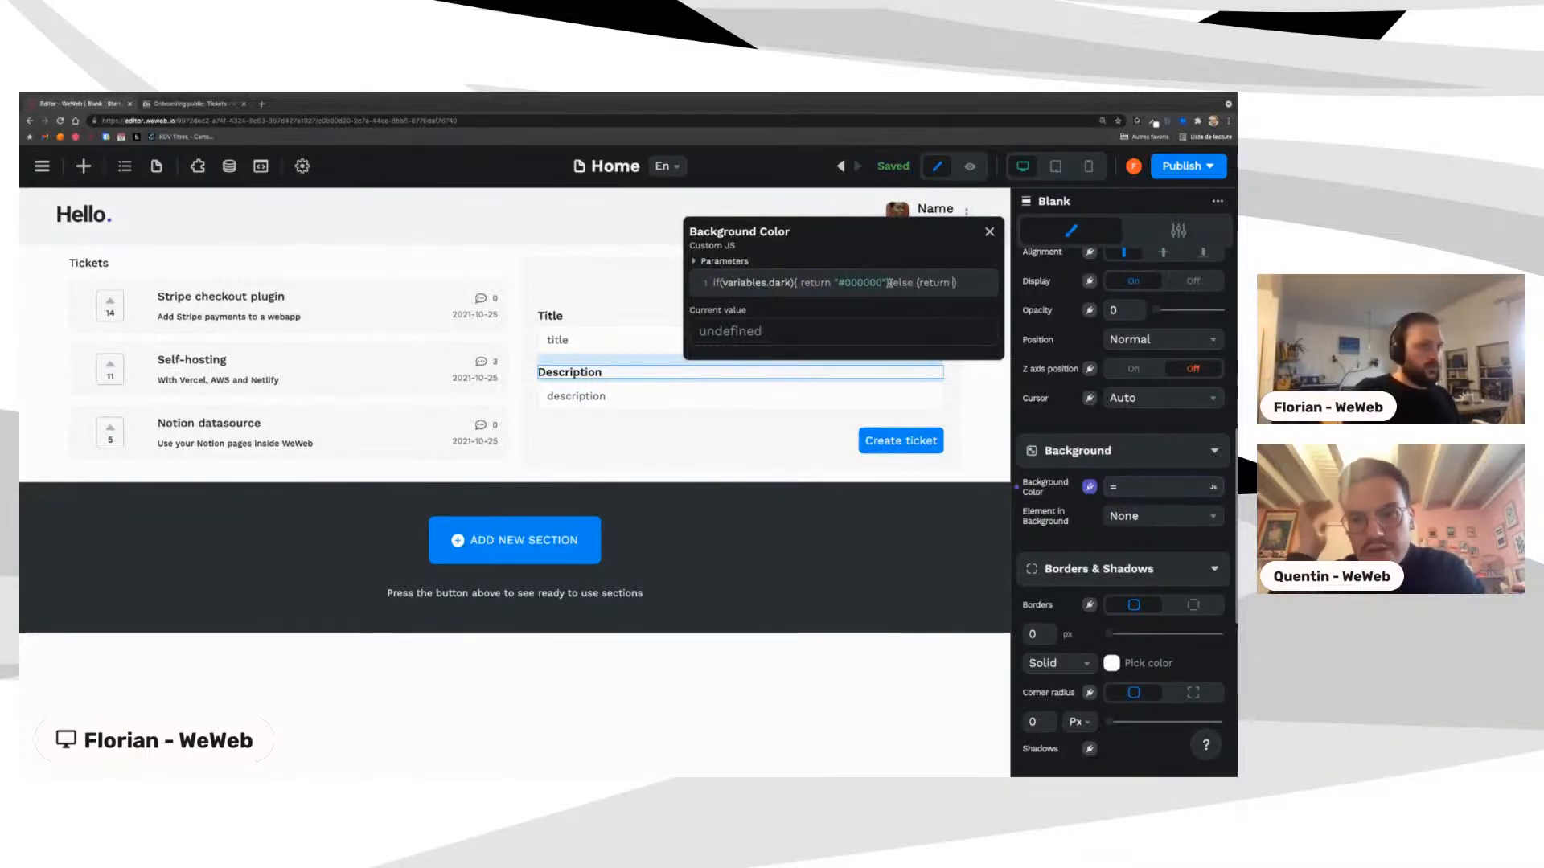
{"action": "type", "text": "\"#"}
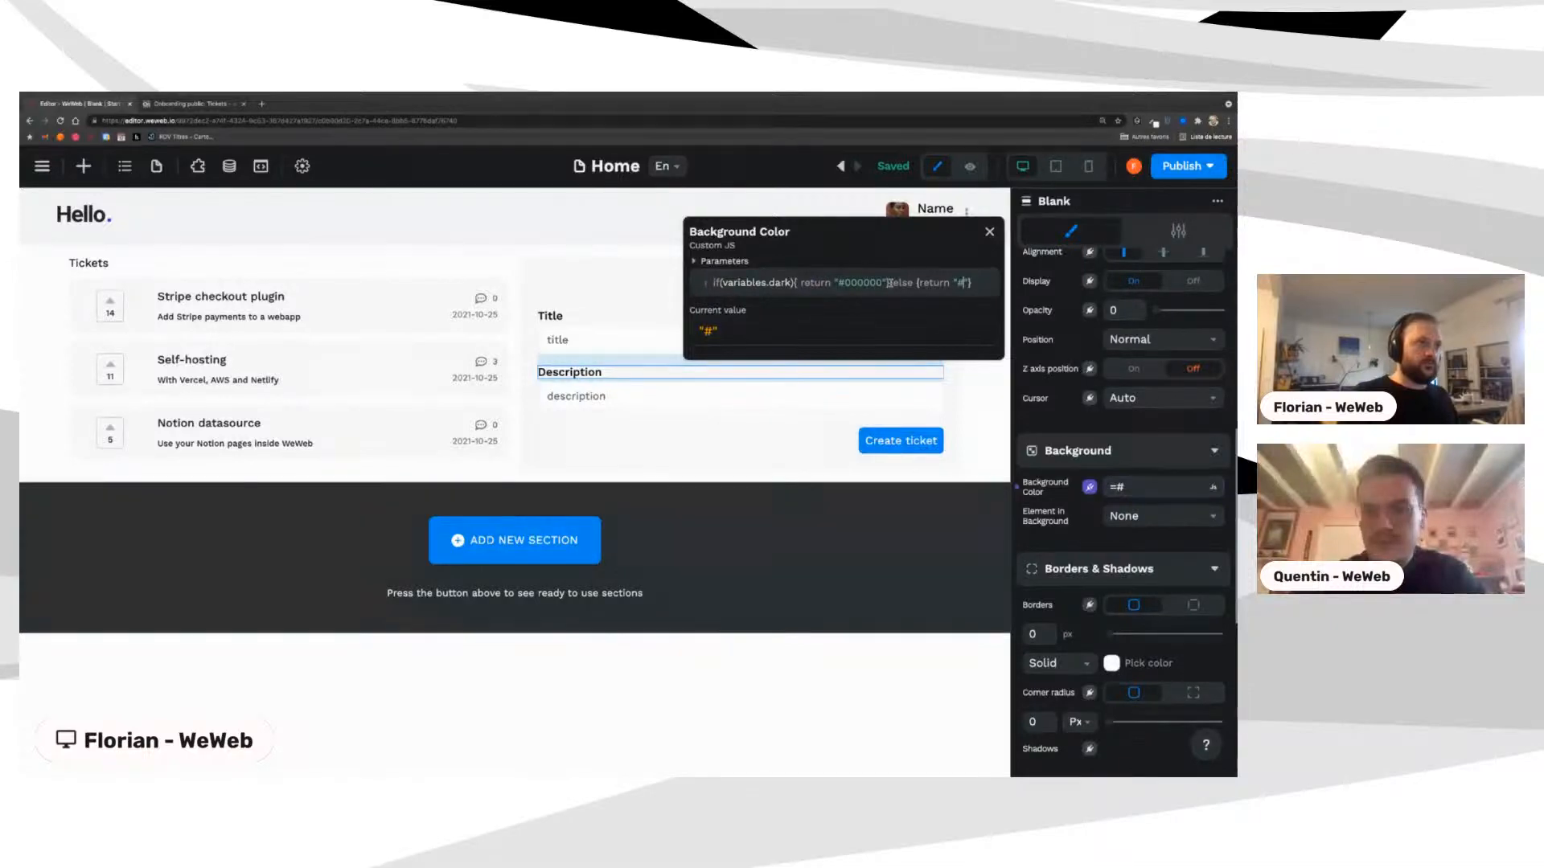
{"action": "type", "text": "FFFFFF"}
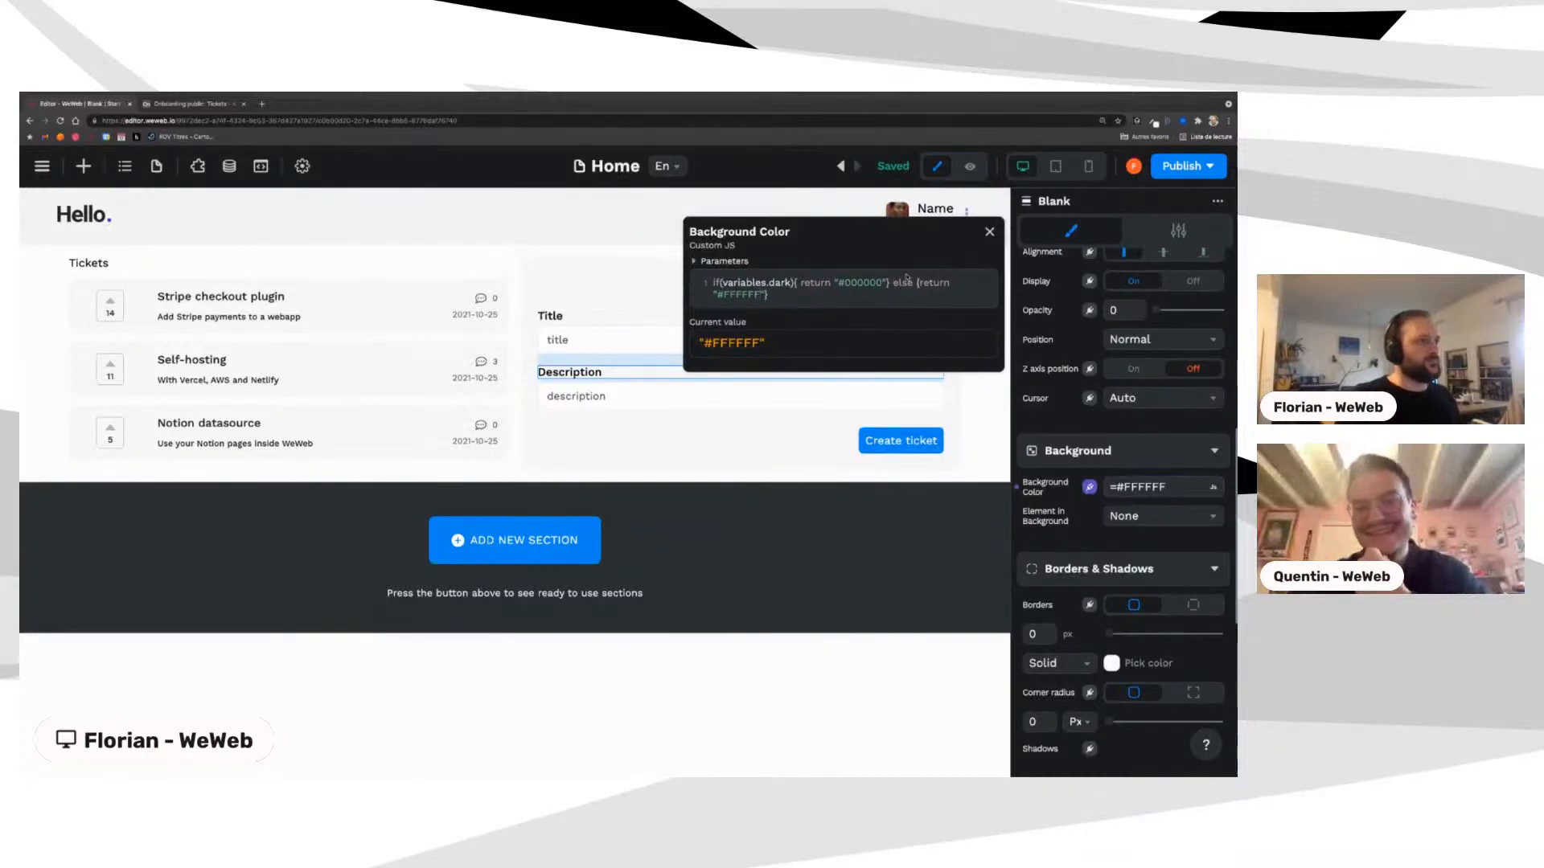
{"action": "left_click", "coordinate": [990, 234]}
Step: Add a left-aligned button above the Tickets list from the basic elements toolkit
{"action": "left_click", "coordinate": [83, 166]}
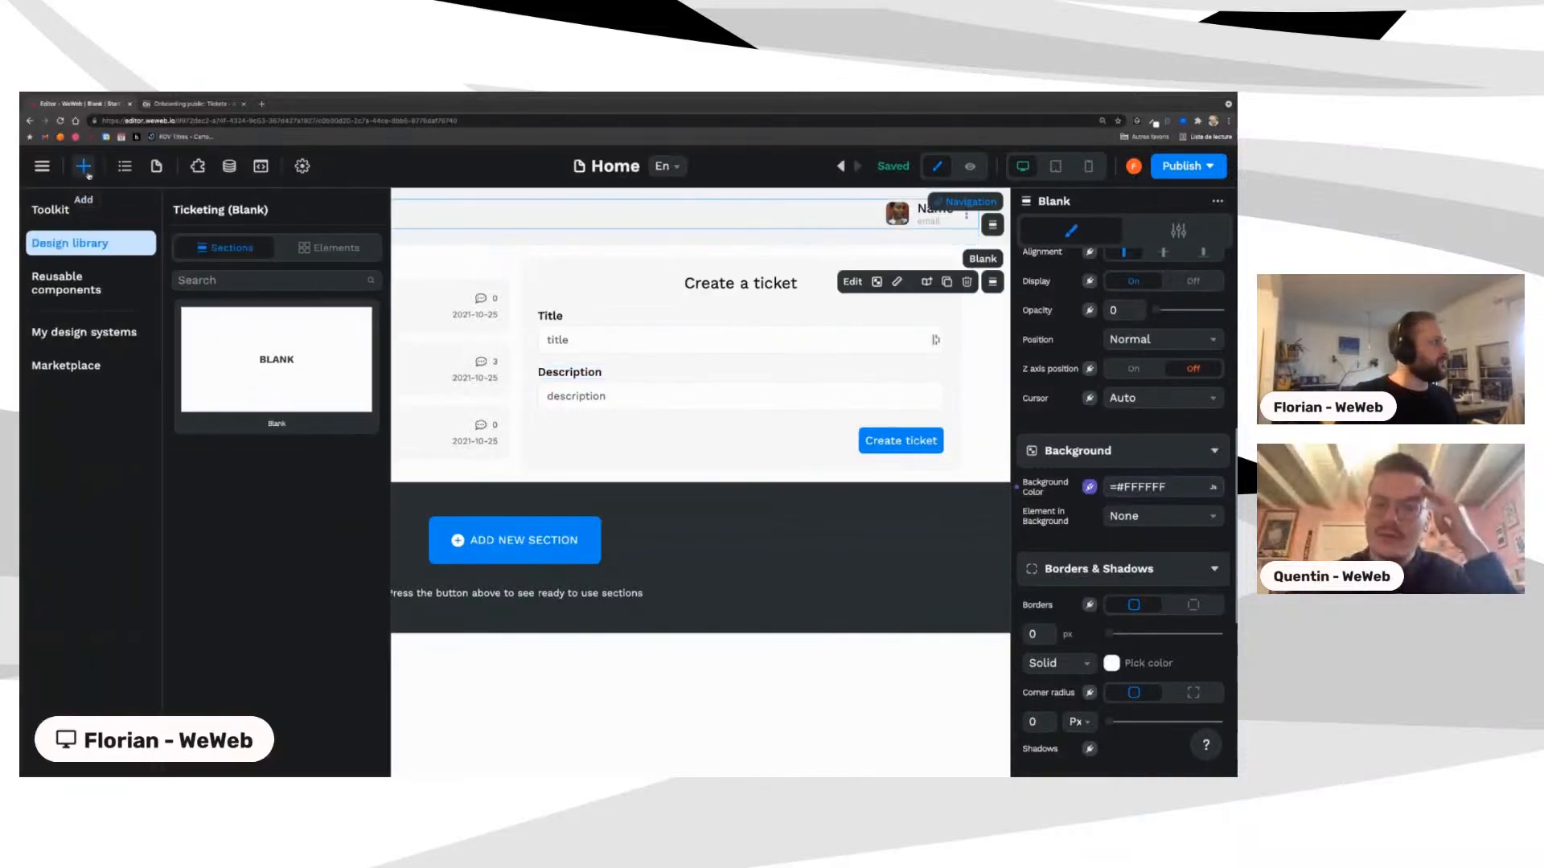
{"action": "left_click", "coordinate": [80, 211]}
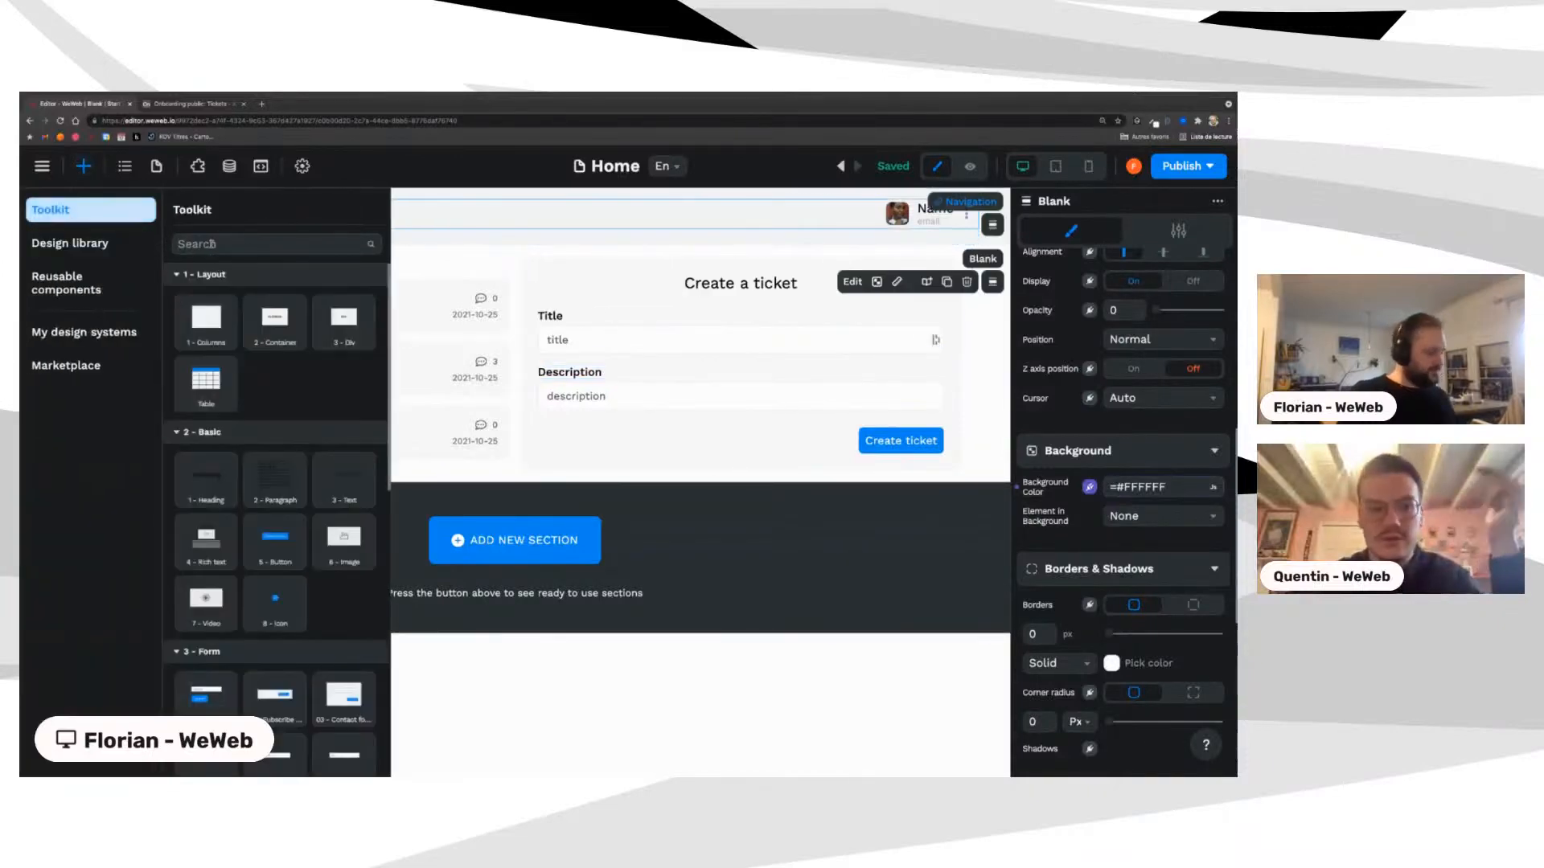
{"action": "left_click", "coordinate": [211, 244]}
{"action": "type", "text": "butt"}
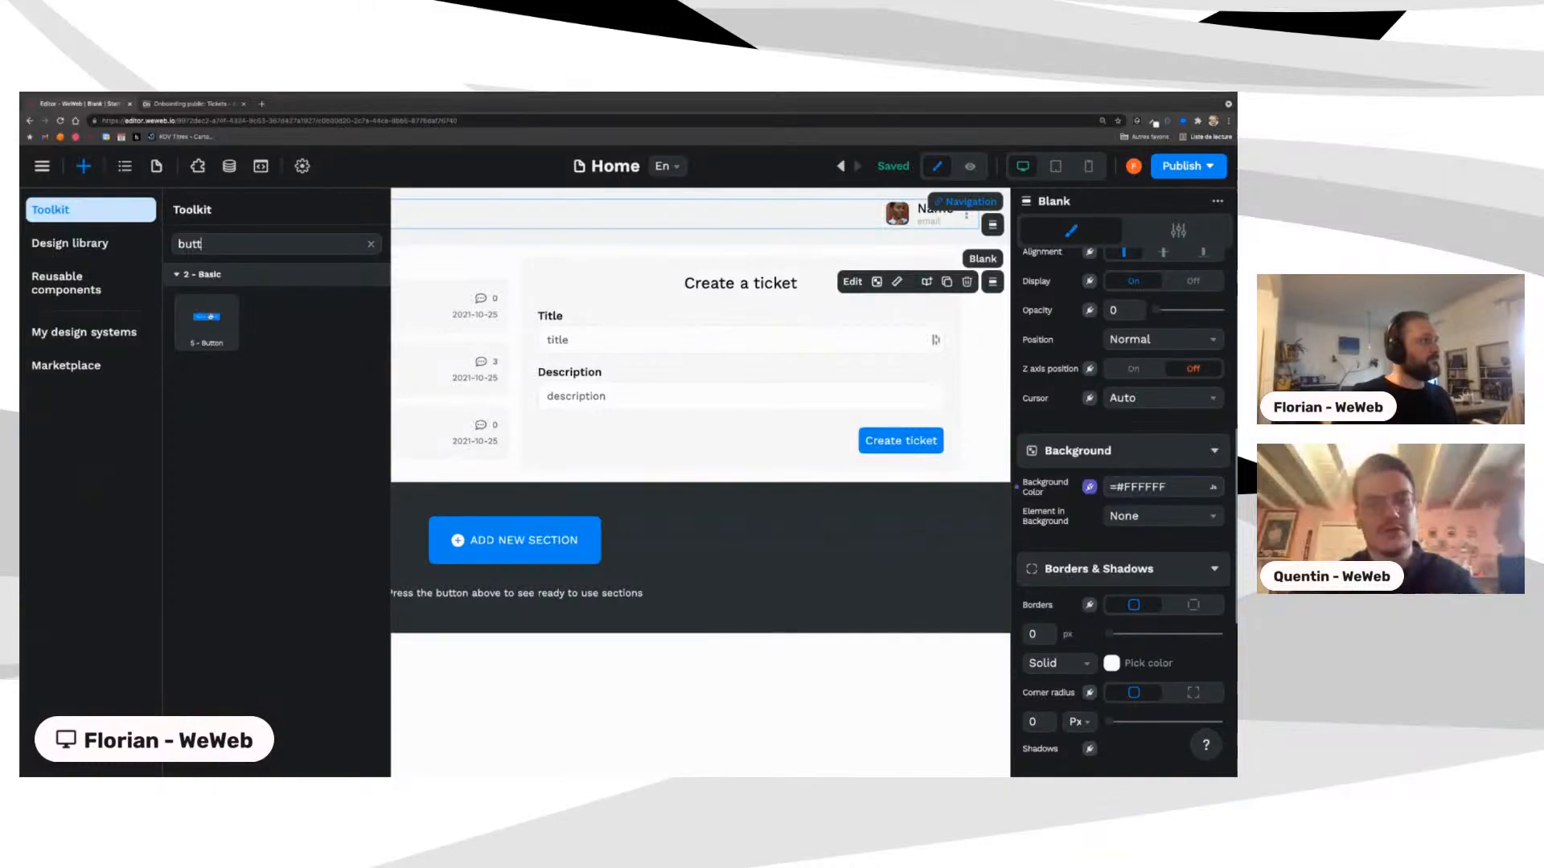
{"action": "left_click_drag", "start_coordinate": [206, 318], "coordinate": [116, 247]}
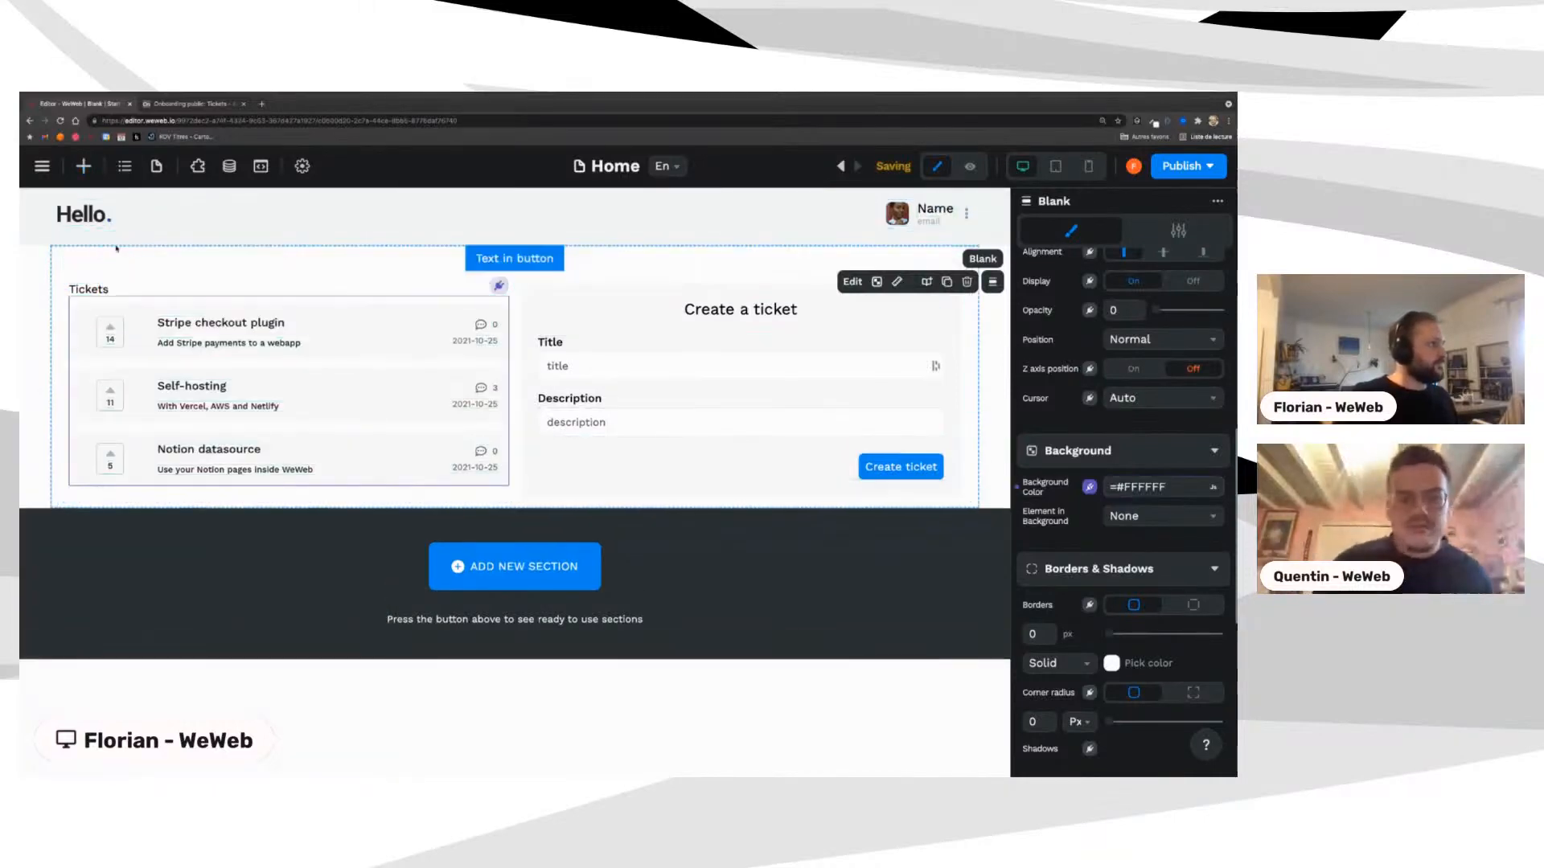
{"action": "scroll", "coordinate": [1115, 607], "scroll_direction": "down", "scroll_amount": 5}
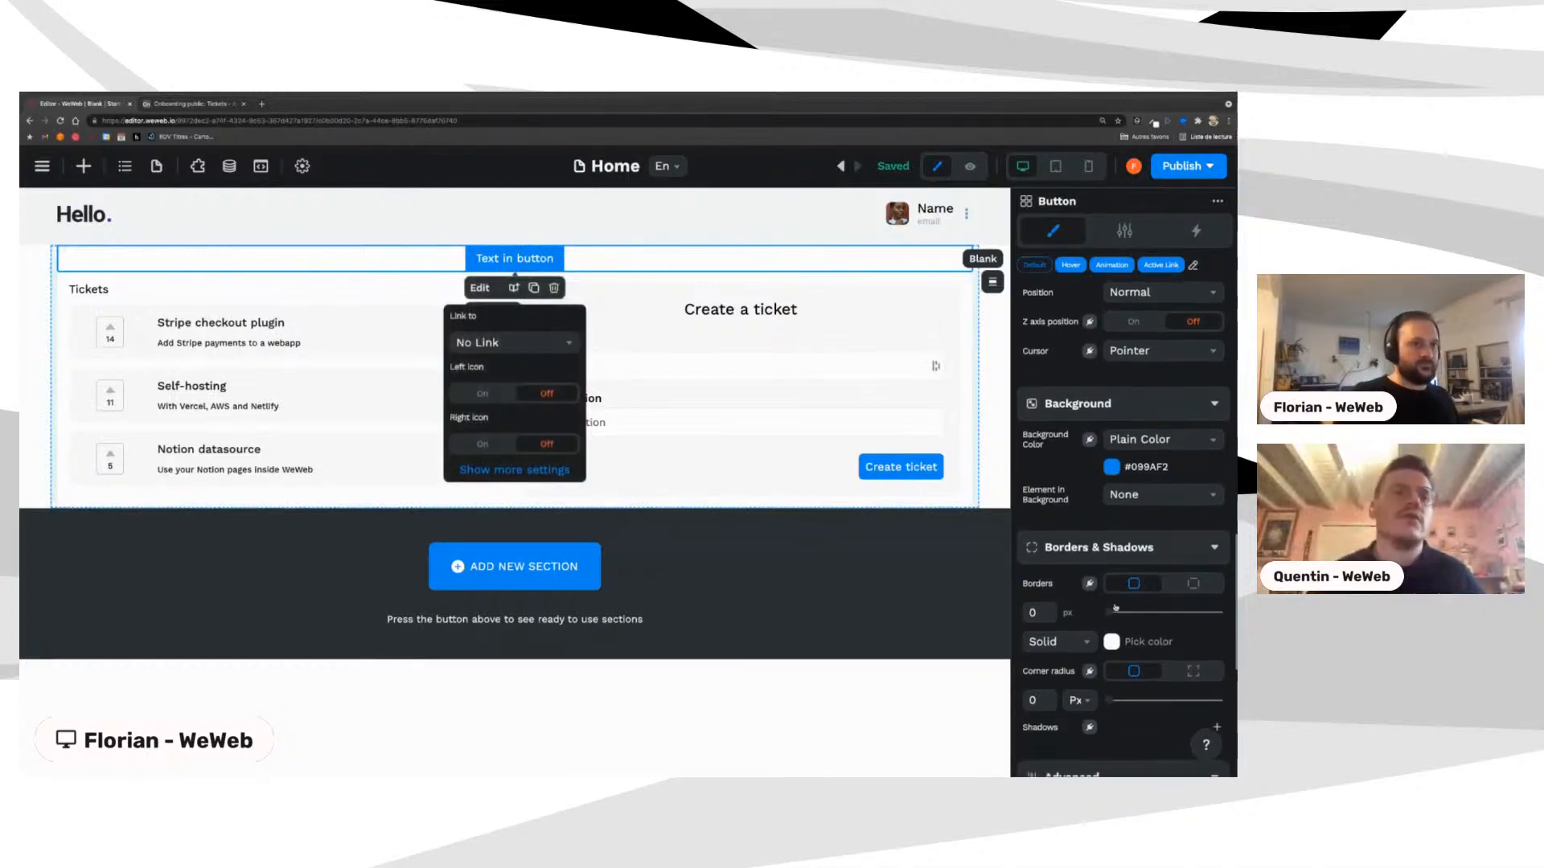
{"action": "scroll", "coordinate": [1115, 607], "scroll_direction": "up", "scroll_amount": 6}
{"action": "scroll", "coordinate": [1118, 579], "scroll_direction": "up", "scroll_amount": 2}
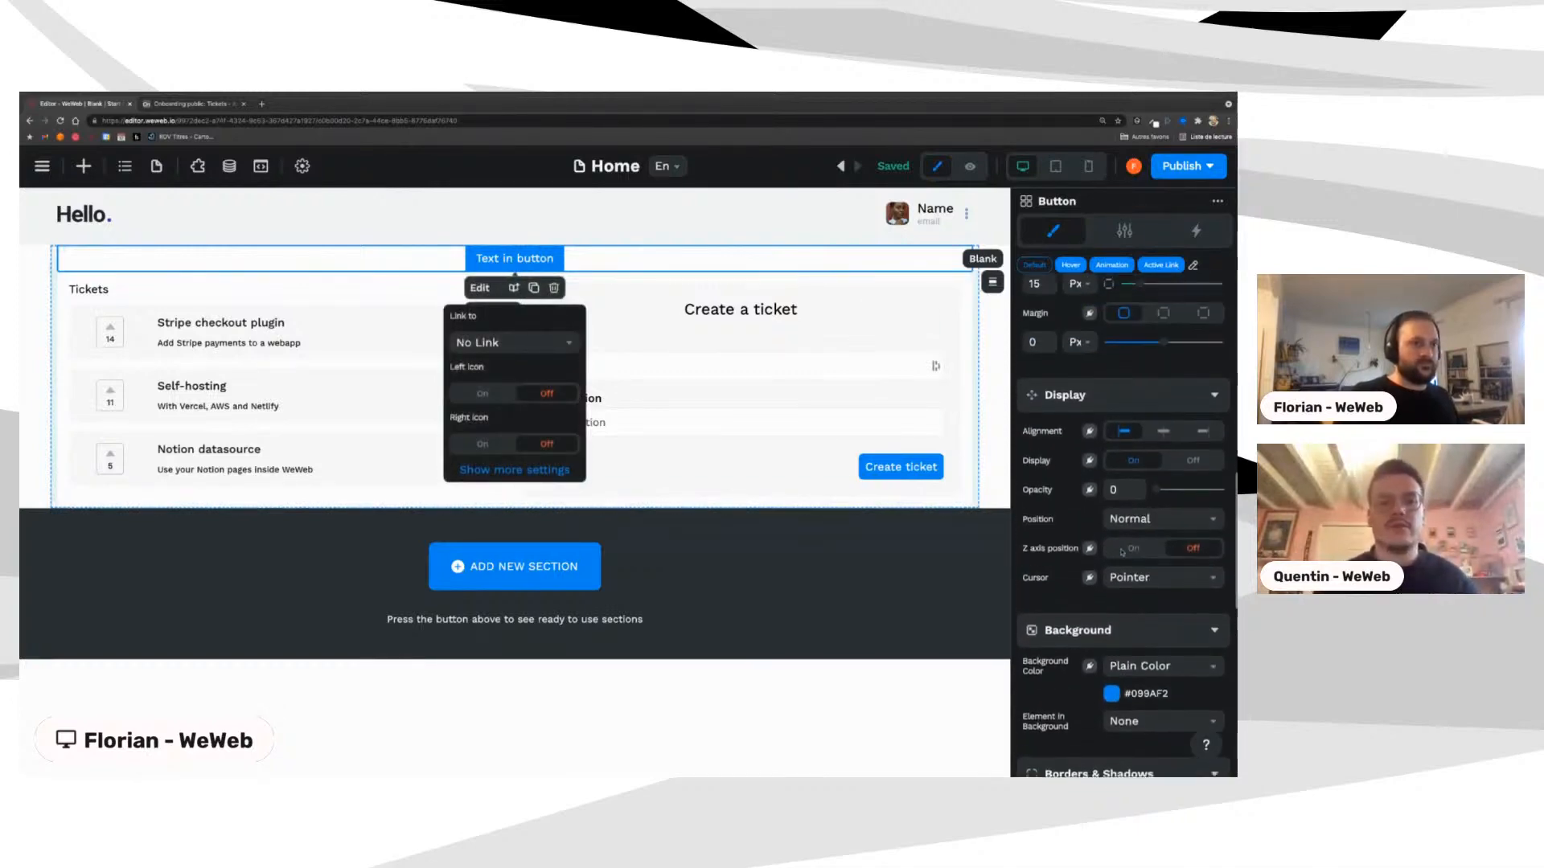
{"action": "left_click", "coordinate": [1123, 437]}
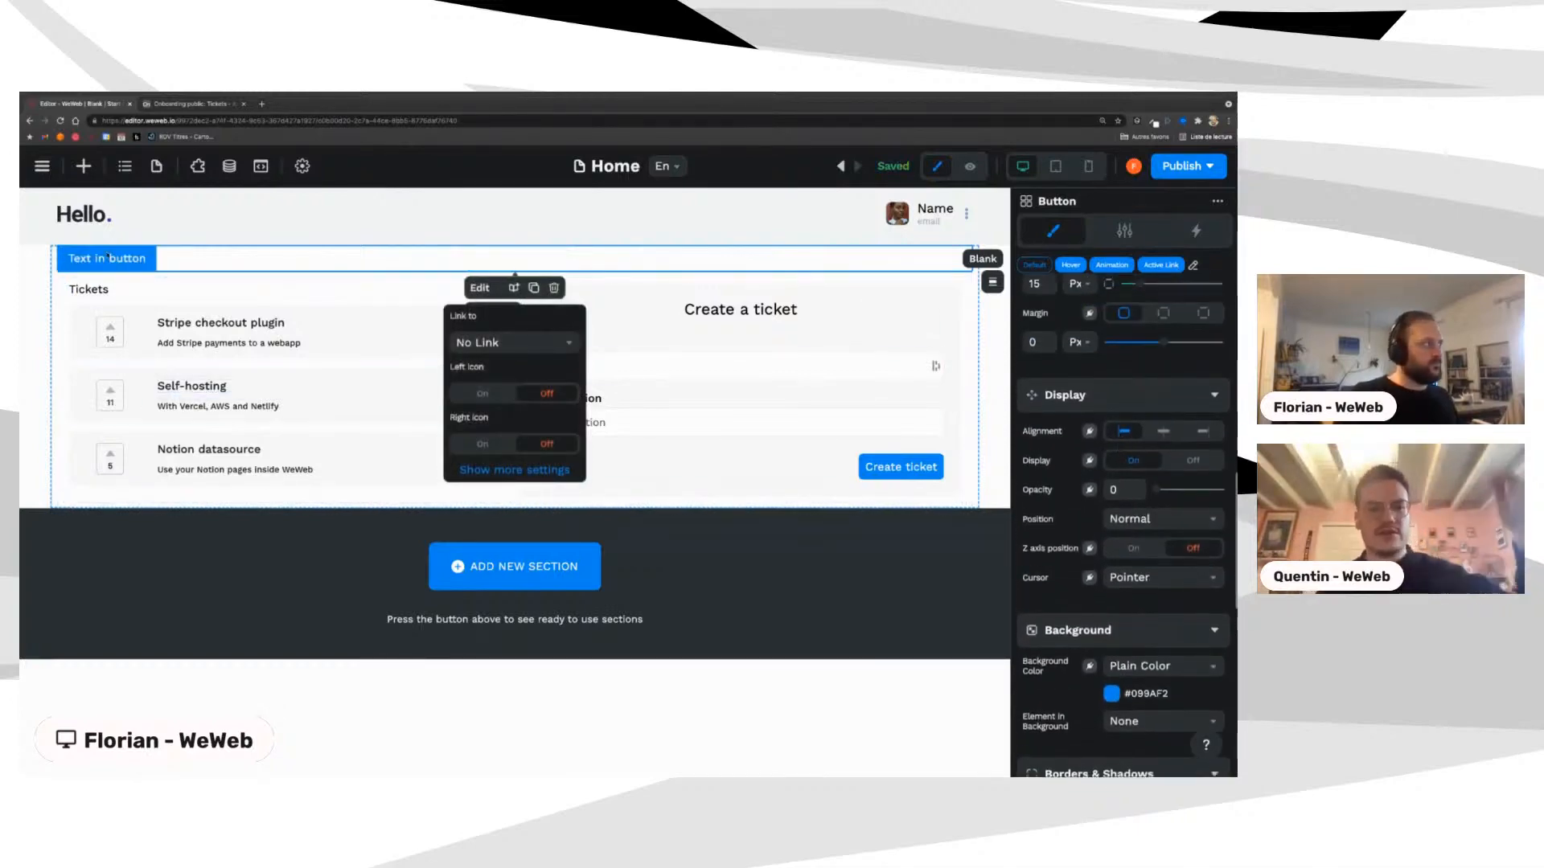
Step: Change the button's label to 'Dark mode' and reselect it
{"action": "triple_click", "coordinate": [80, 259]}
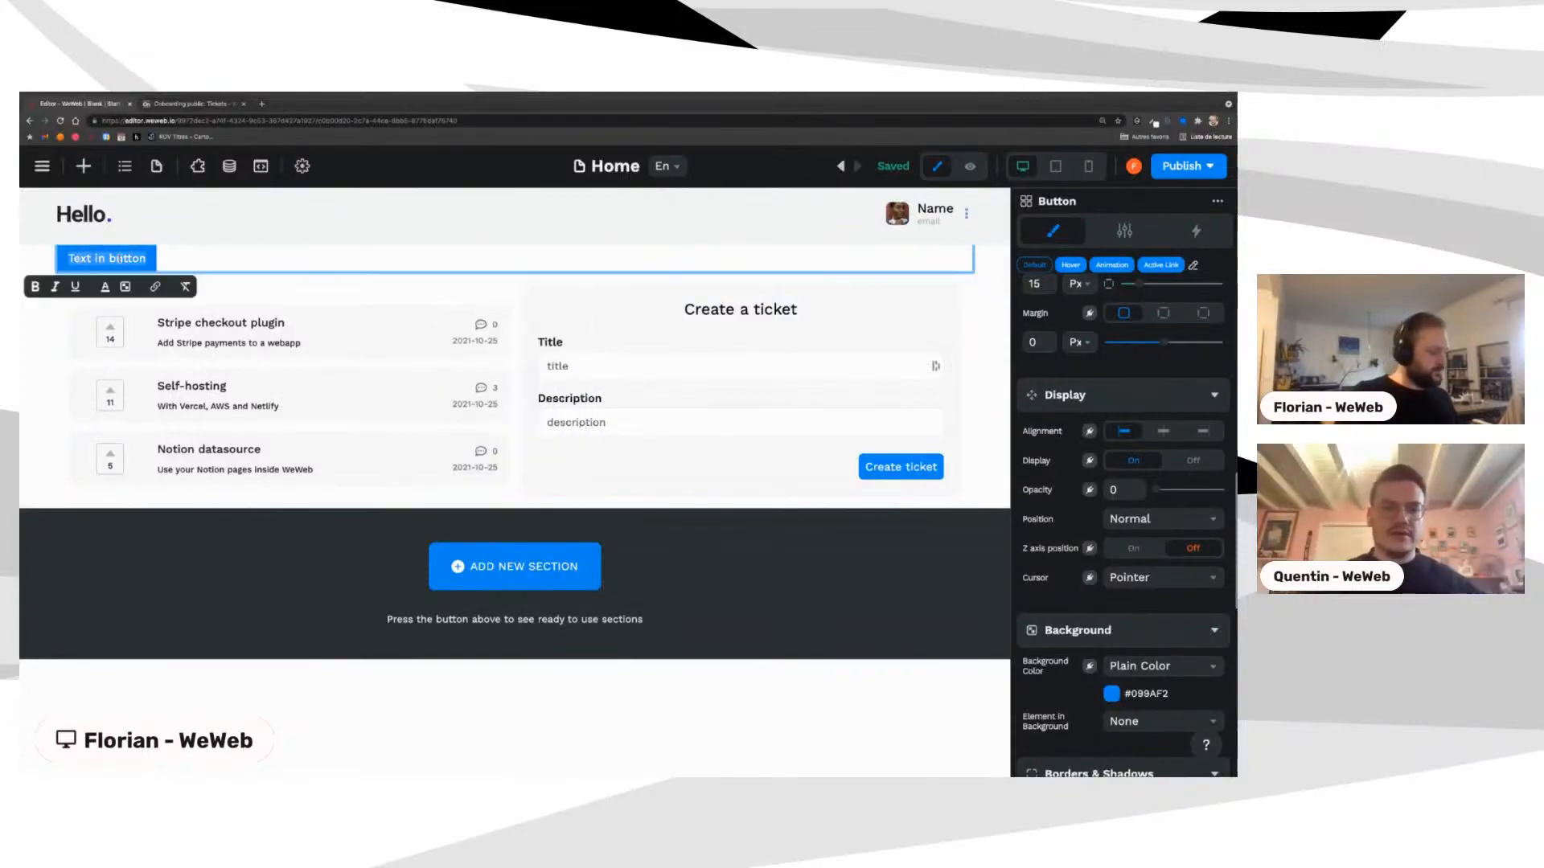
{"action": "type", "text": "Dark mode"}
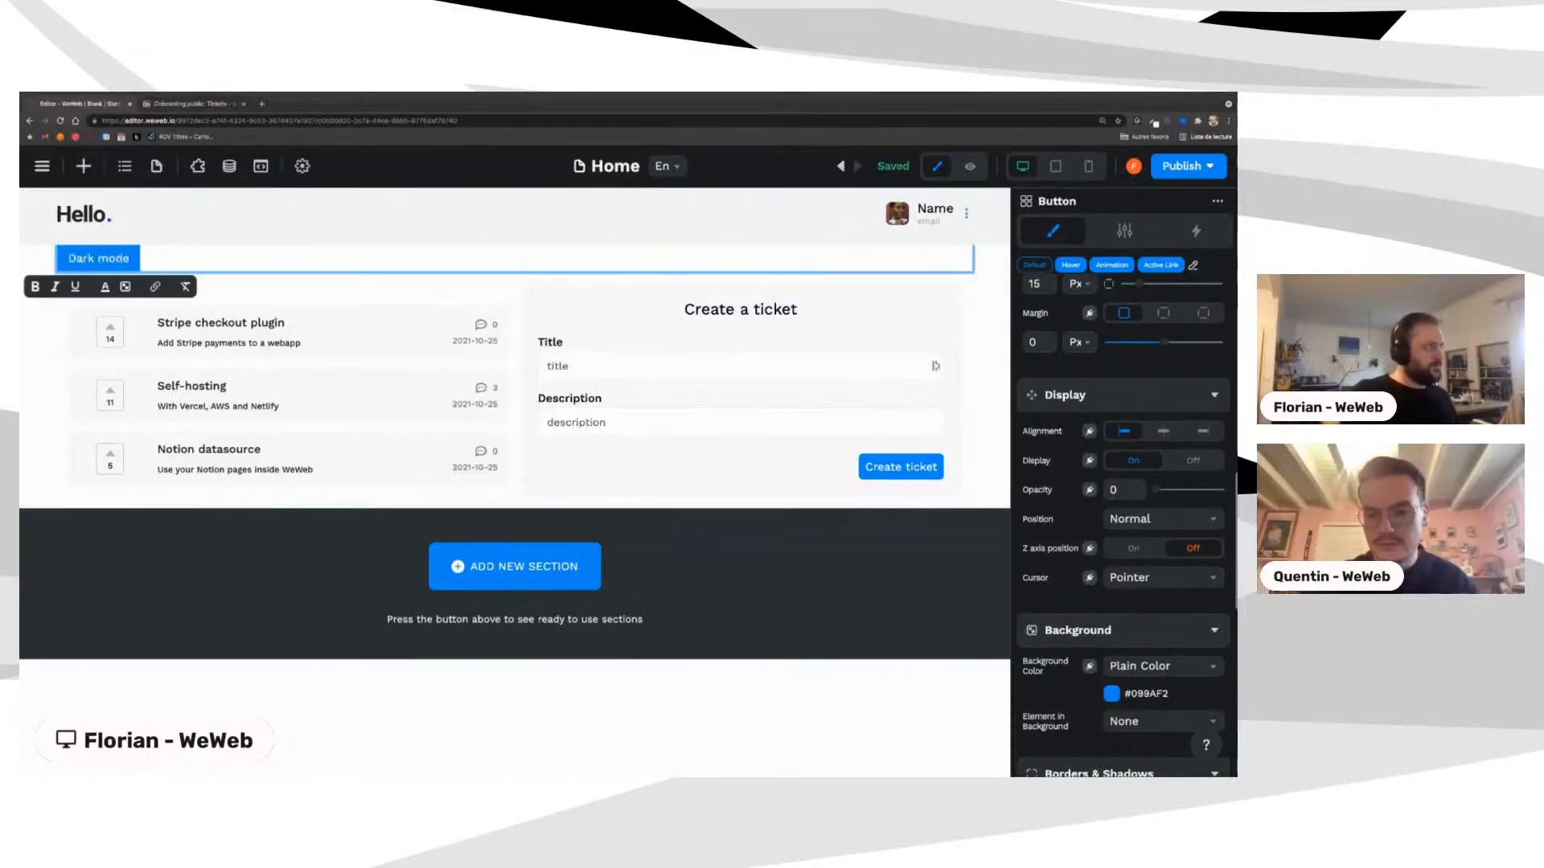
{"action": "left_click", "coordinate": [350, 240]}
{"action": "left_click", "coordinate": [118, 266]}
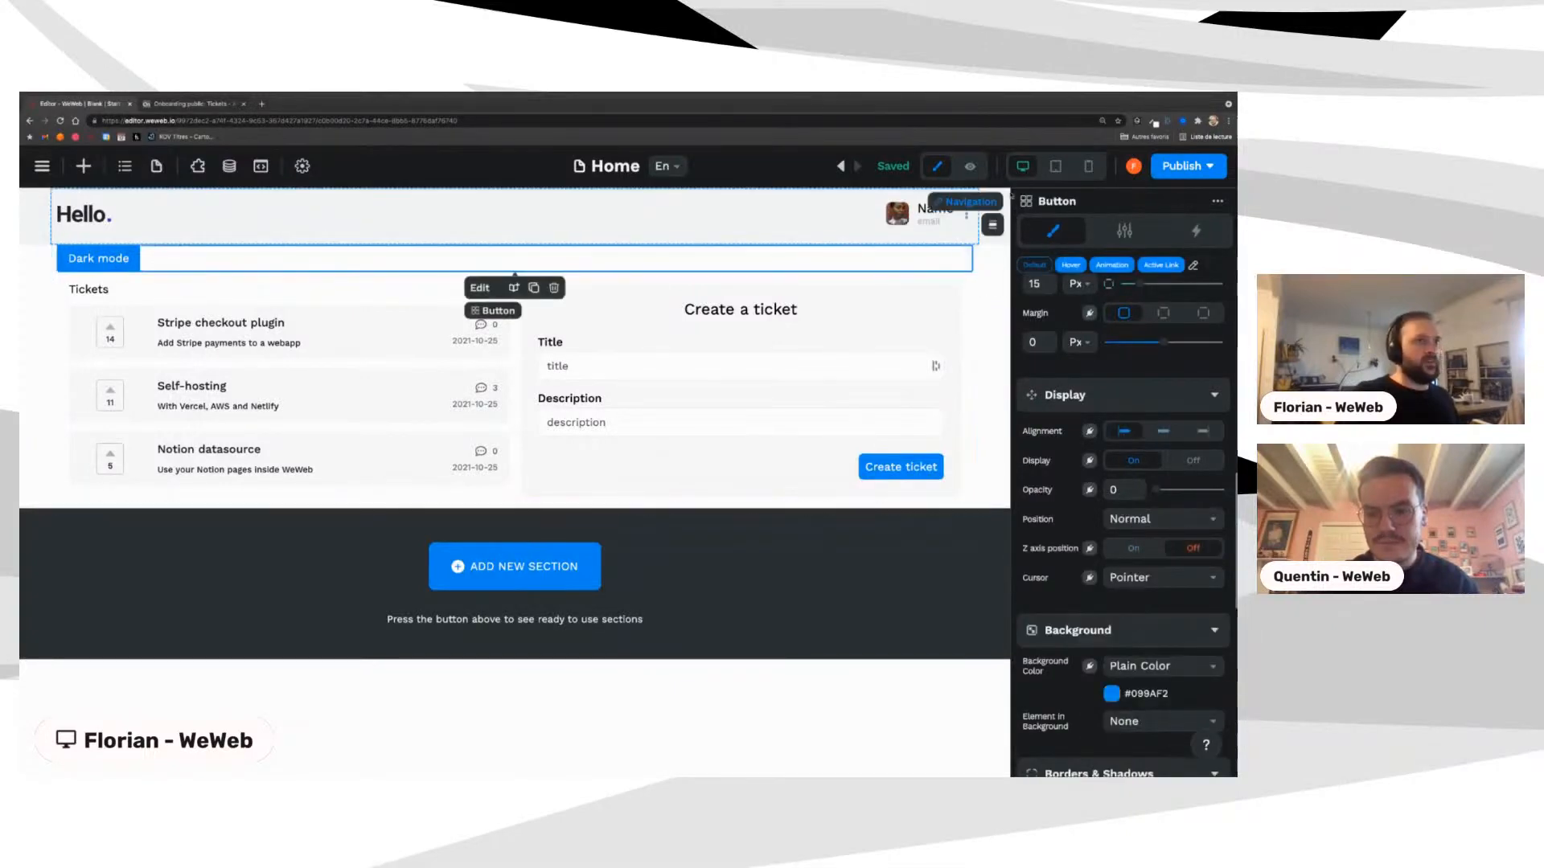
Step: Create a button workflow named 'toggle dark mode' triggered On Click
{"action": "left_click", "coordinate": [1195, 231]}
{"action": "left_click", "coordinate": [1216, 274]}
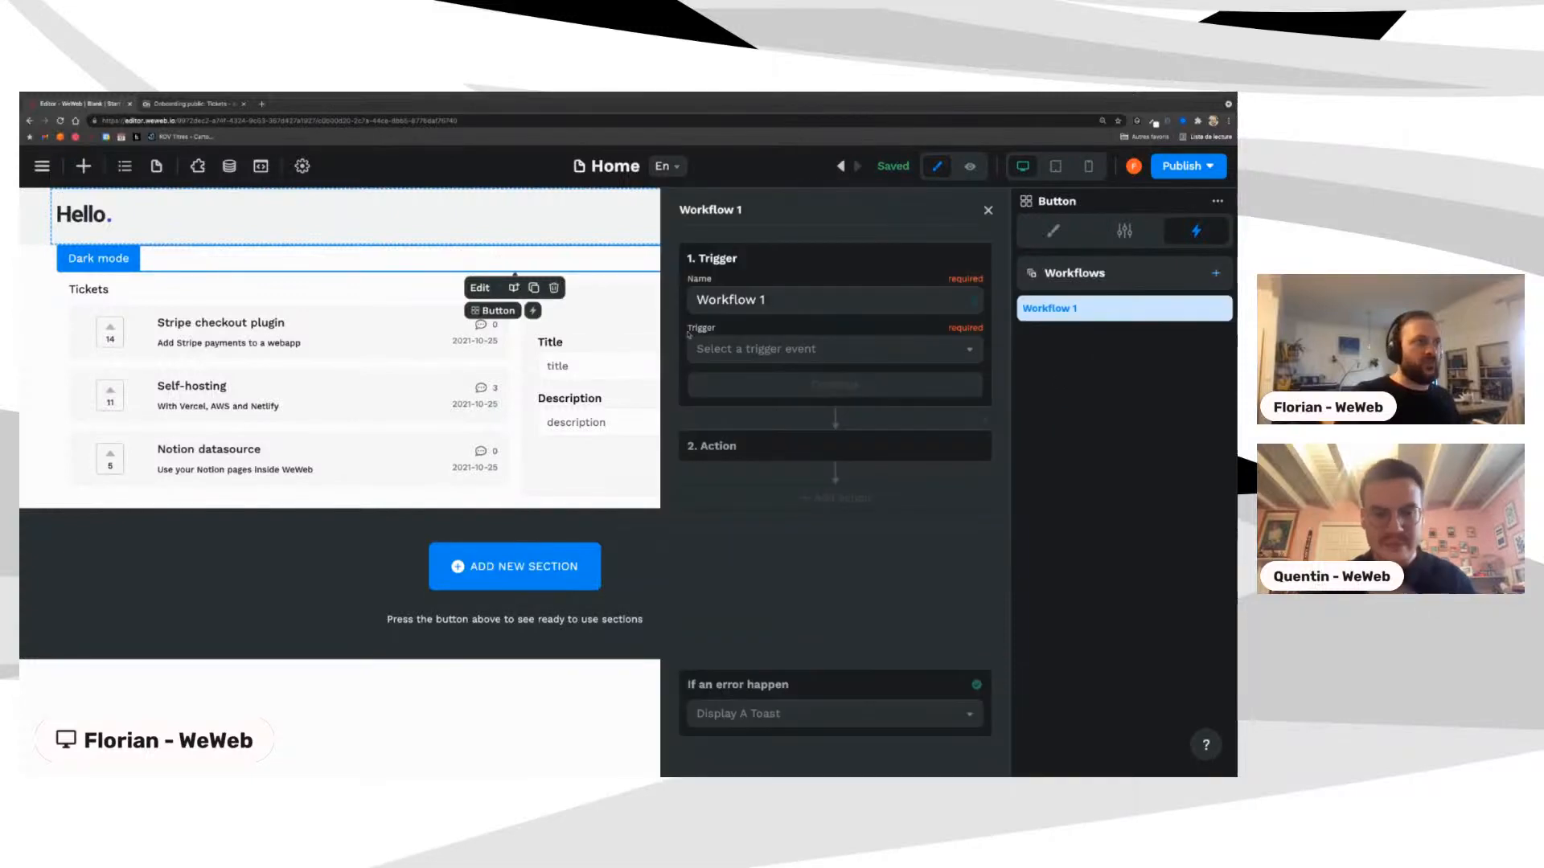
{"action": "left_click", "coordinate": [842, 298]}
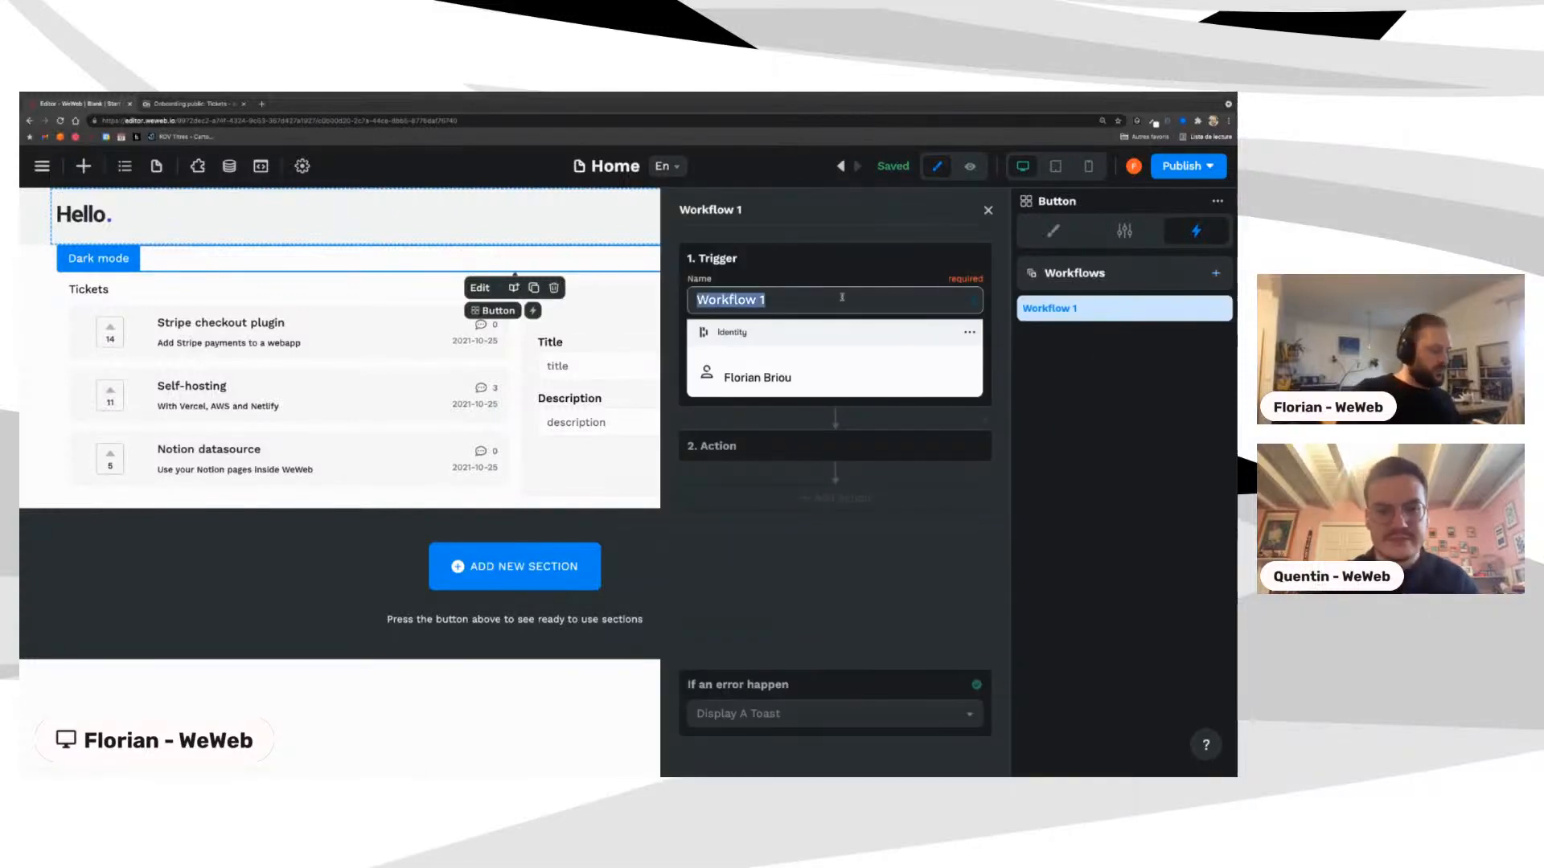
{"action": "type", "text": "dark"}
{"action": "key", "text": "BackSpace"}
{"action": "key", "text": "BackSpace"}
{"action": "key", "text": "BackSpace"}
{"action": "key", "text": "BackSpace"}
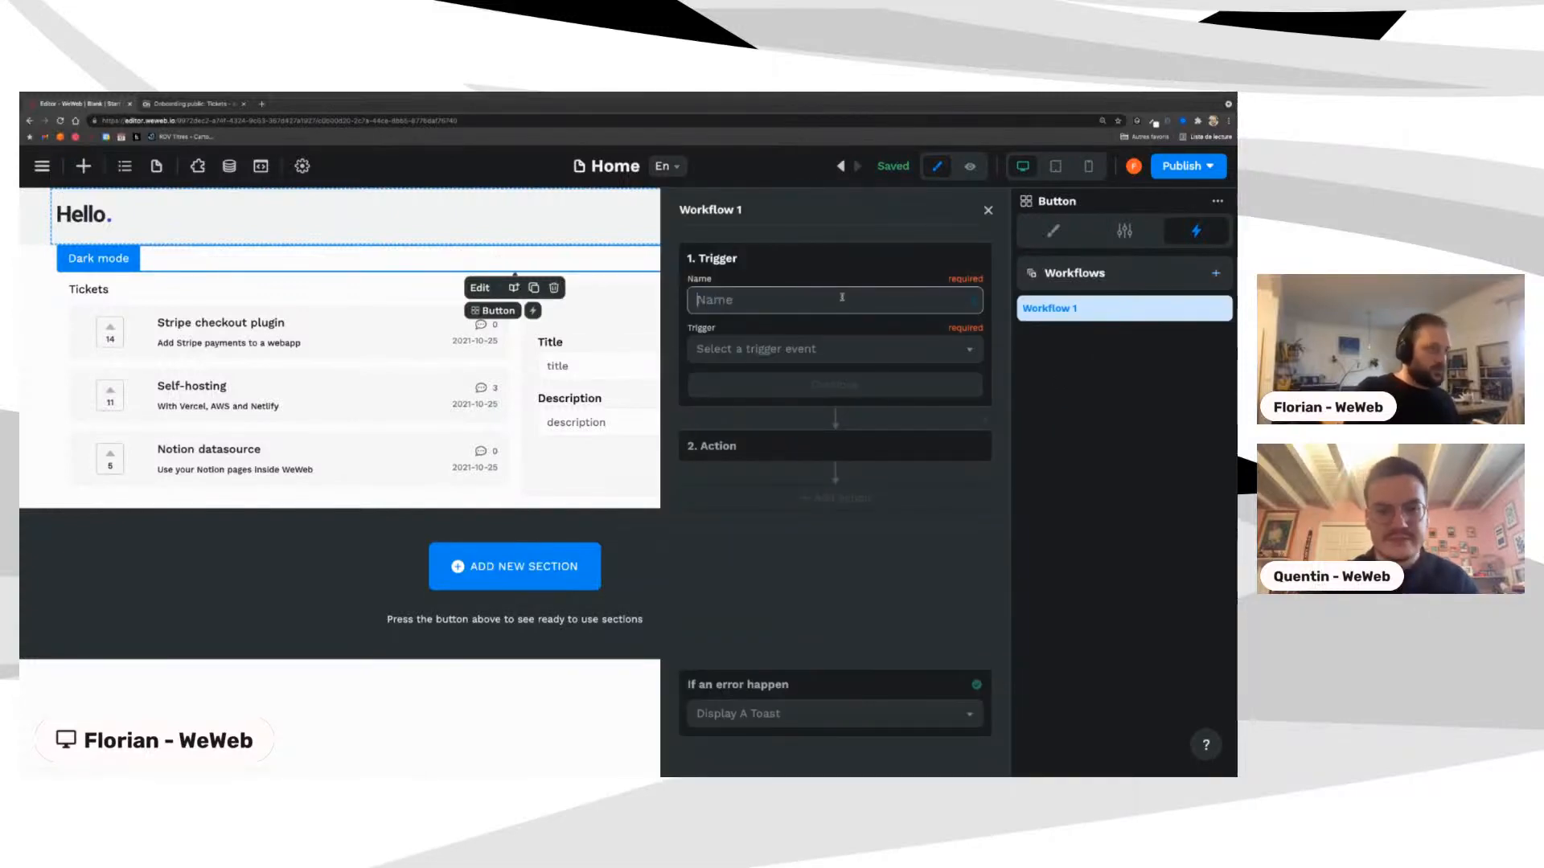
{"action": "type", "text": "toggle"}
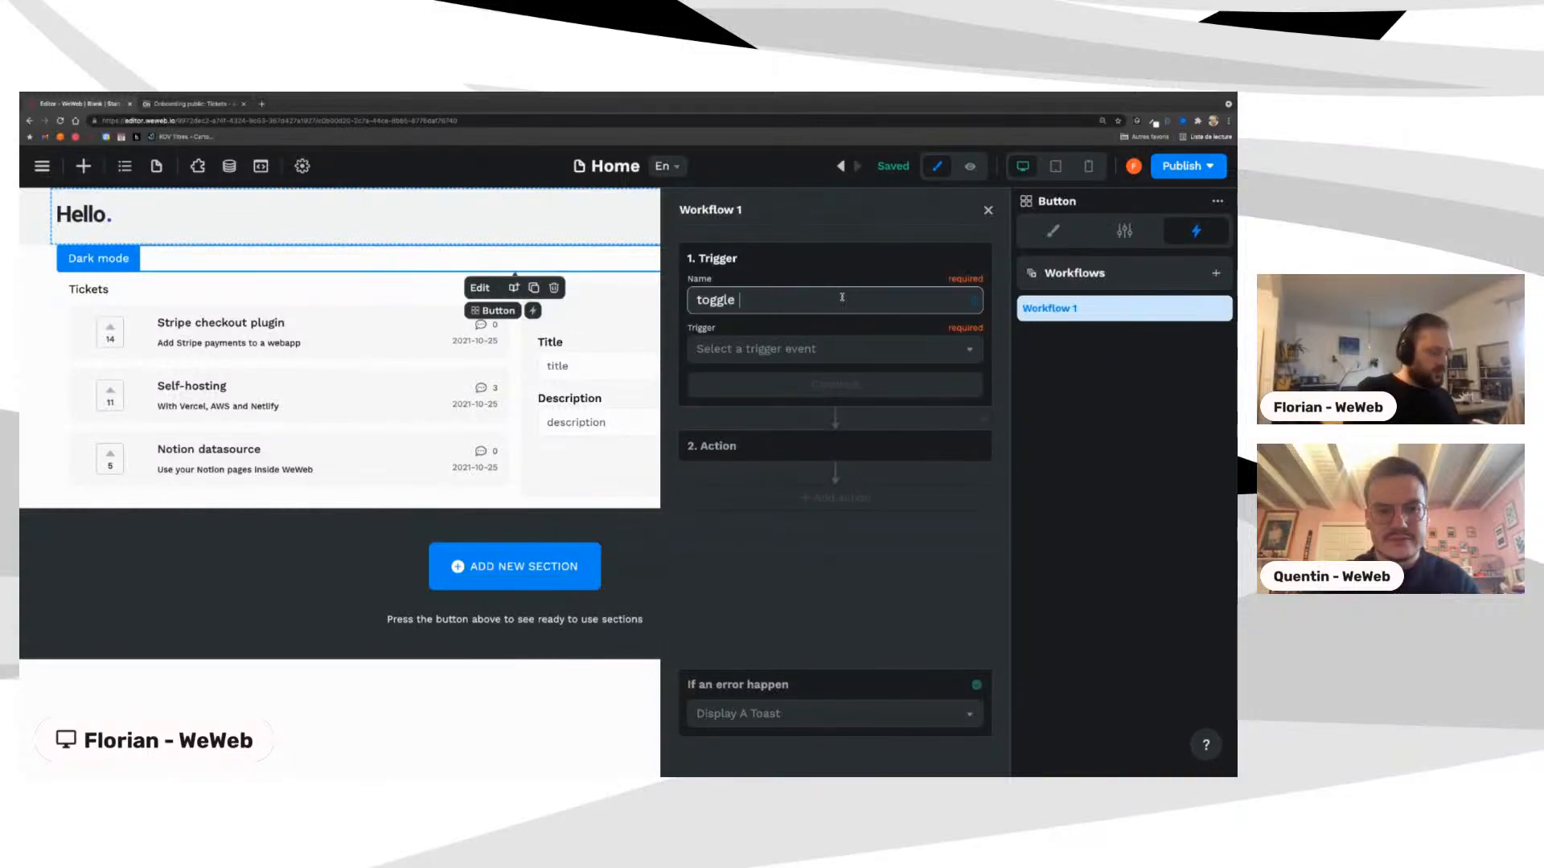
{"action": "type", "text": " dark mode"}
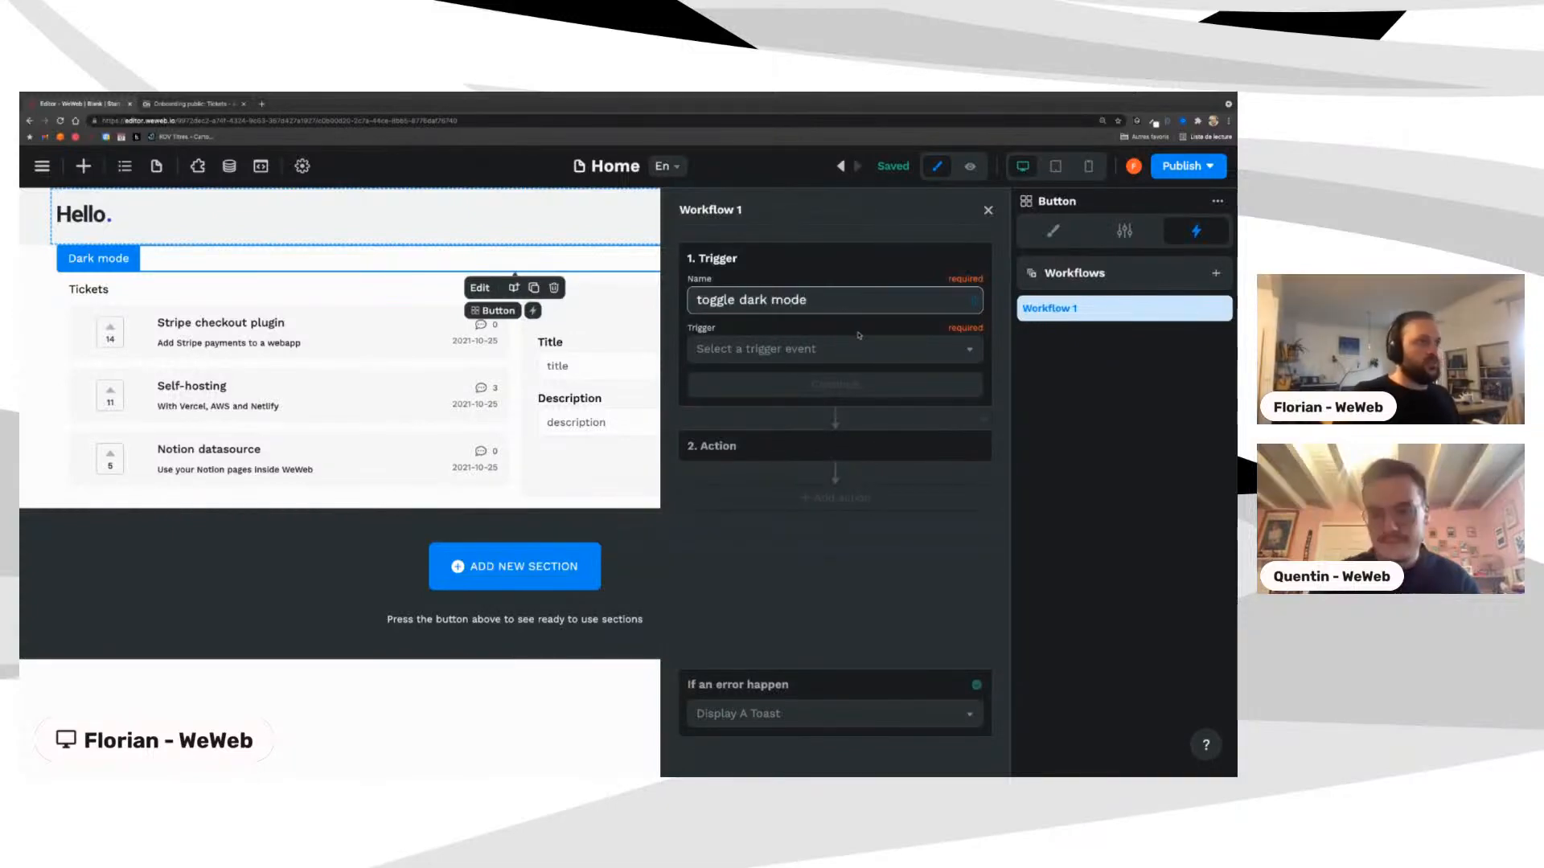
{"action": "left_click", "coordinate": [859, 348]}
{"action": "left_click", "coordinate": [772, 379]}
{"action": "left_click", "coordinate": [776, 384]}
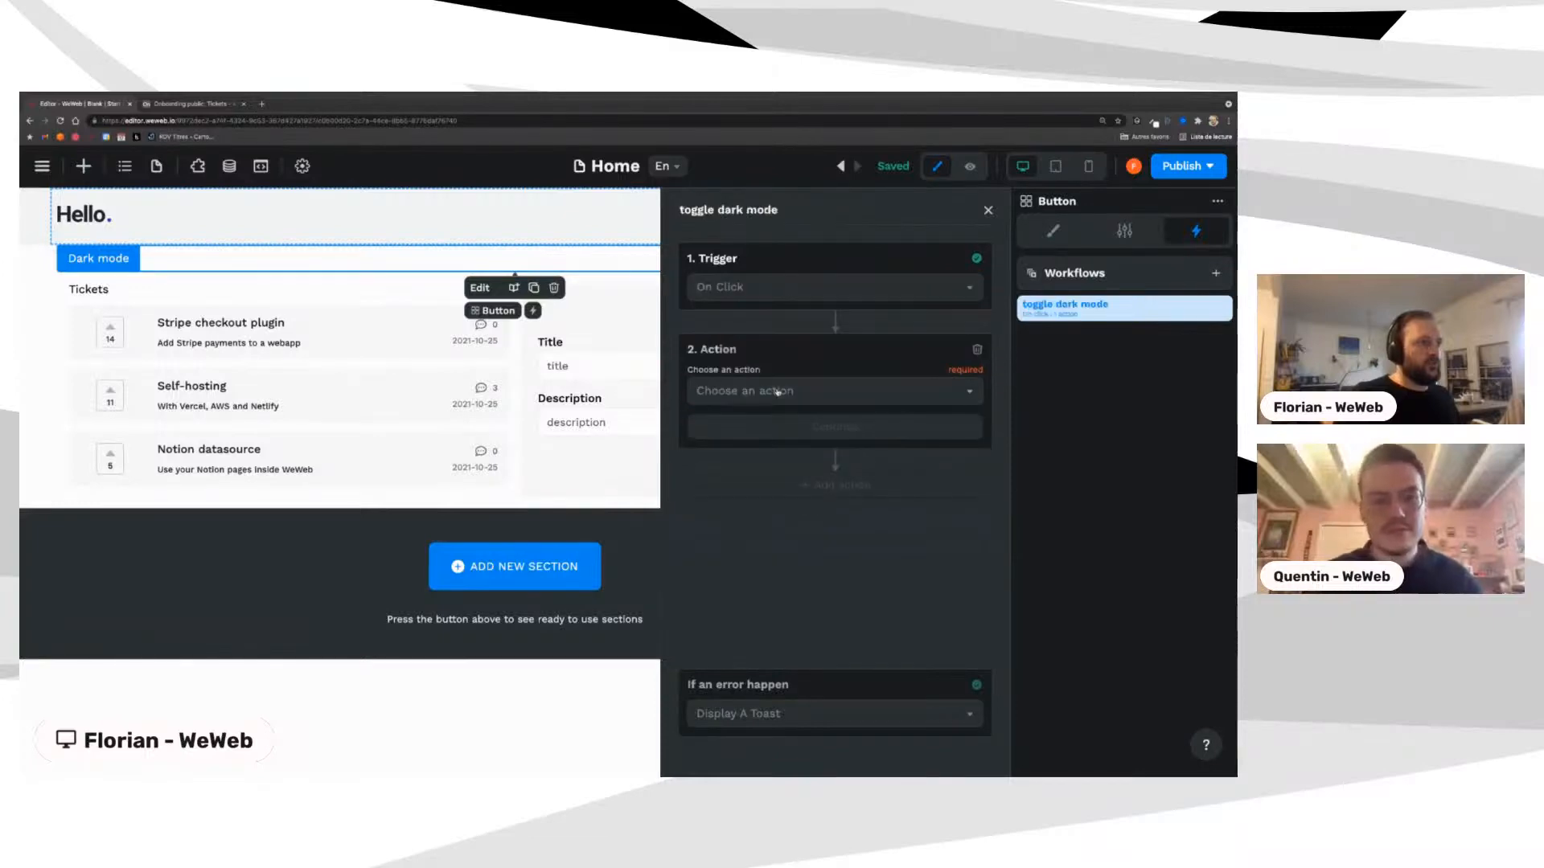
Step: Add a Change Variable Value action setting dark to true, then preview the page
{"action": "left_click", "coordinate": [756, 391]}
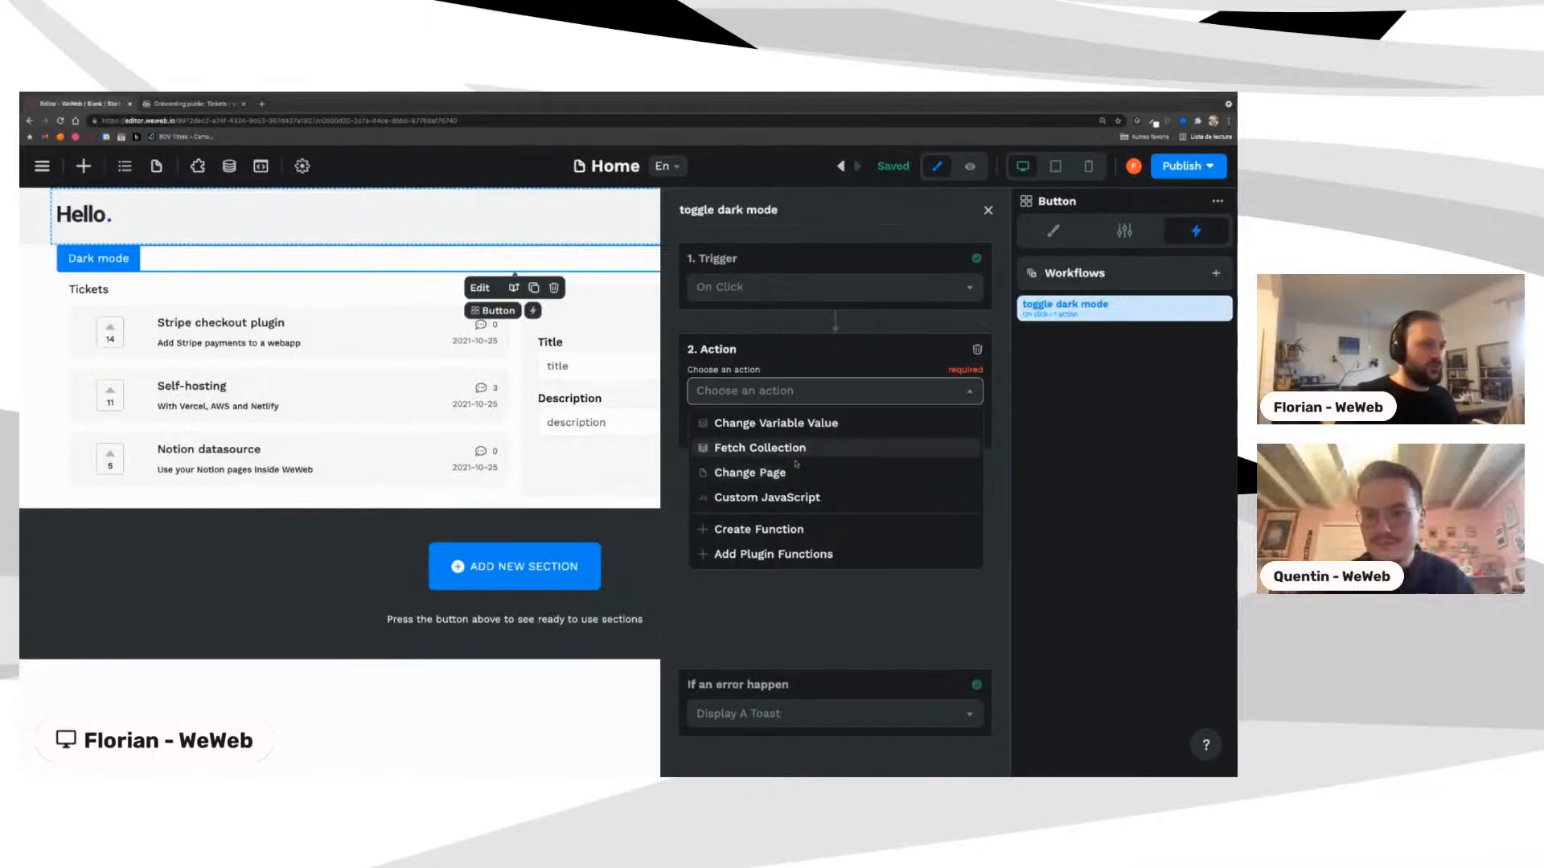
{"action": "left_click", "coordinate": [763, 423]}
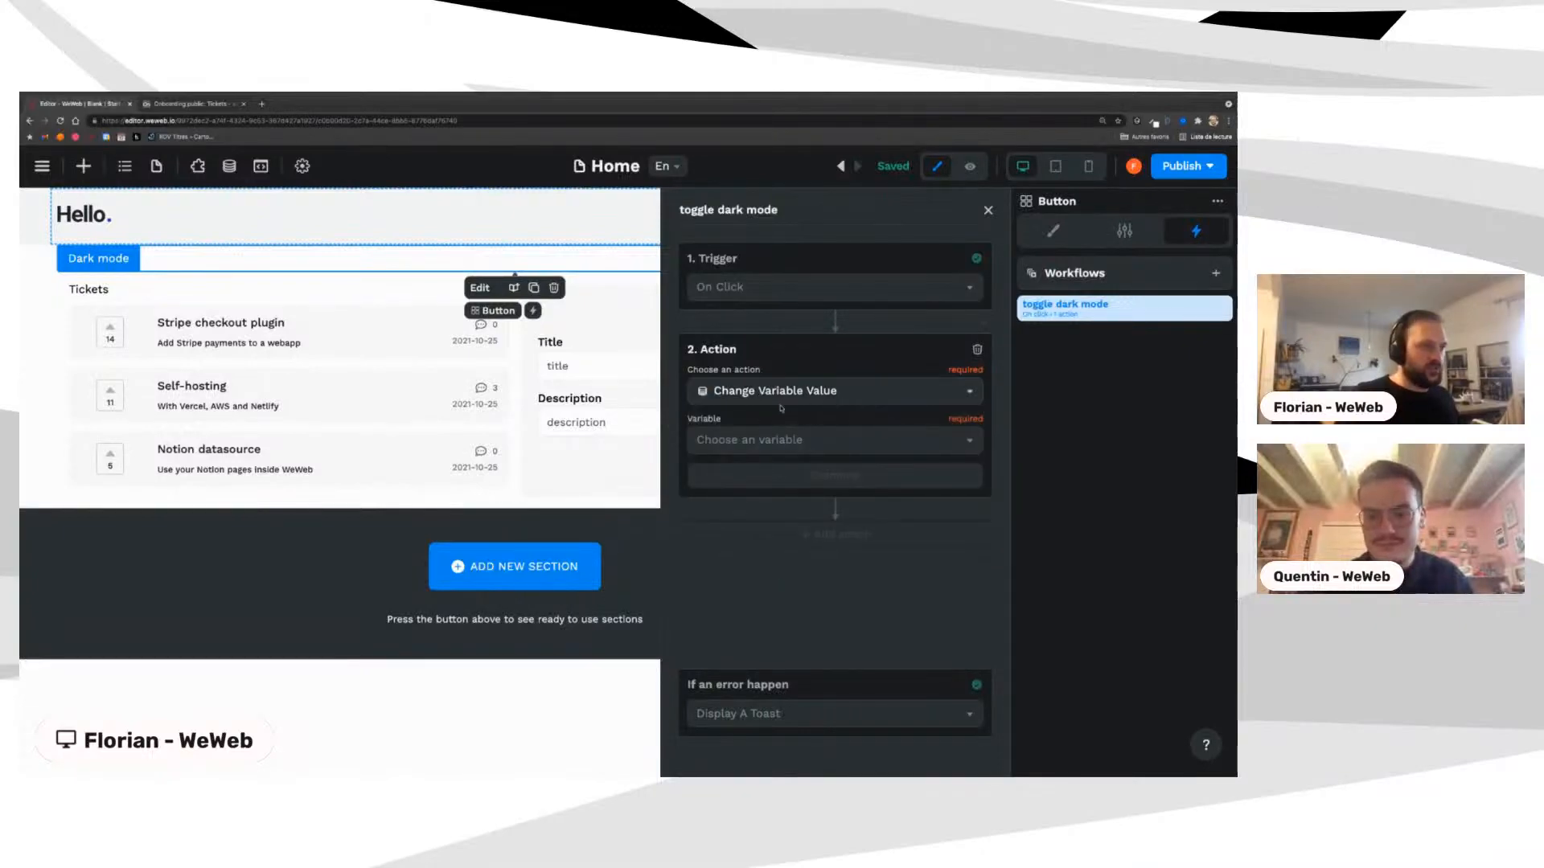
{"action": "left_click", "coordinate": [748, 440]}
{"action": "left_click", "coordinate": [726, 496]}
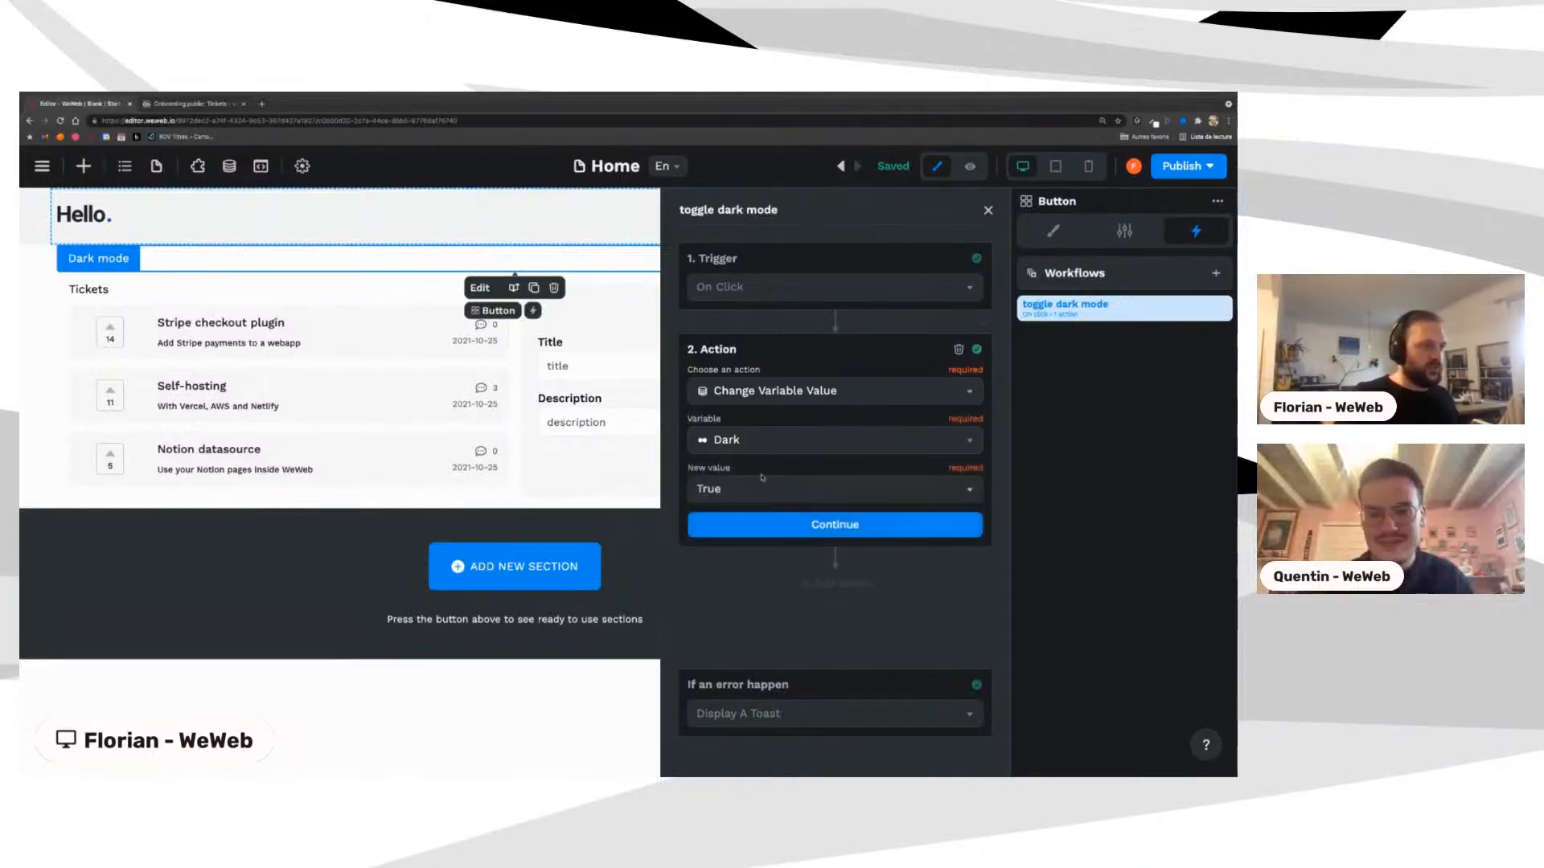
{"action": "left_click", "coordinate": [800, 523]}
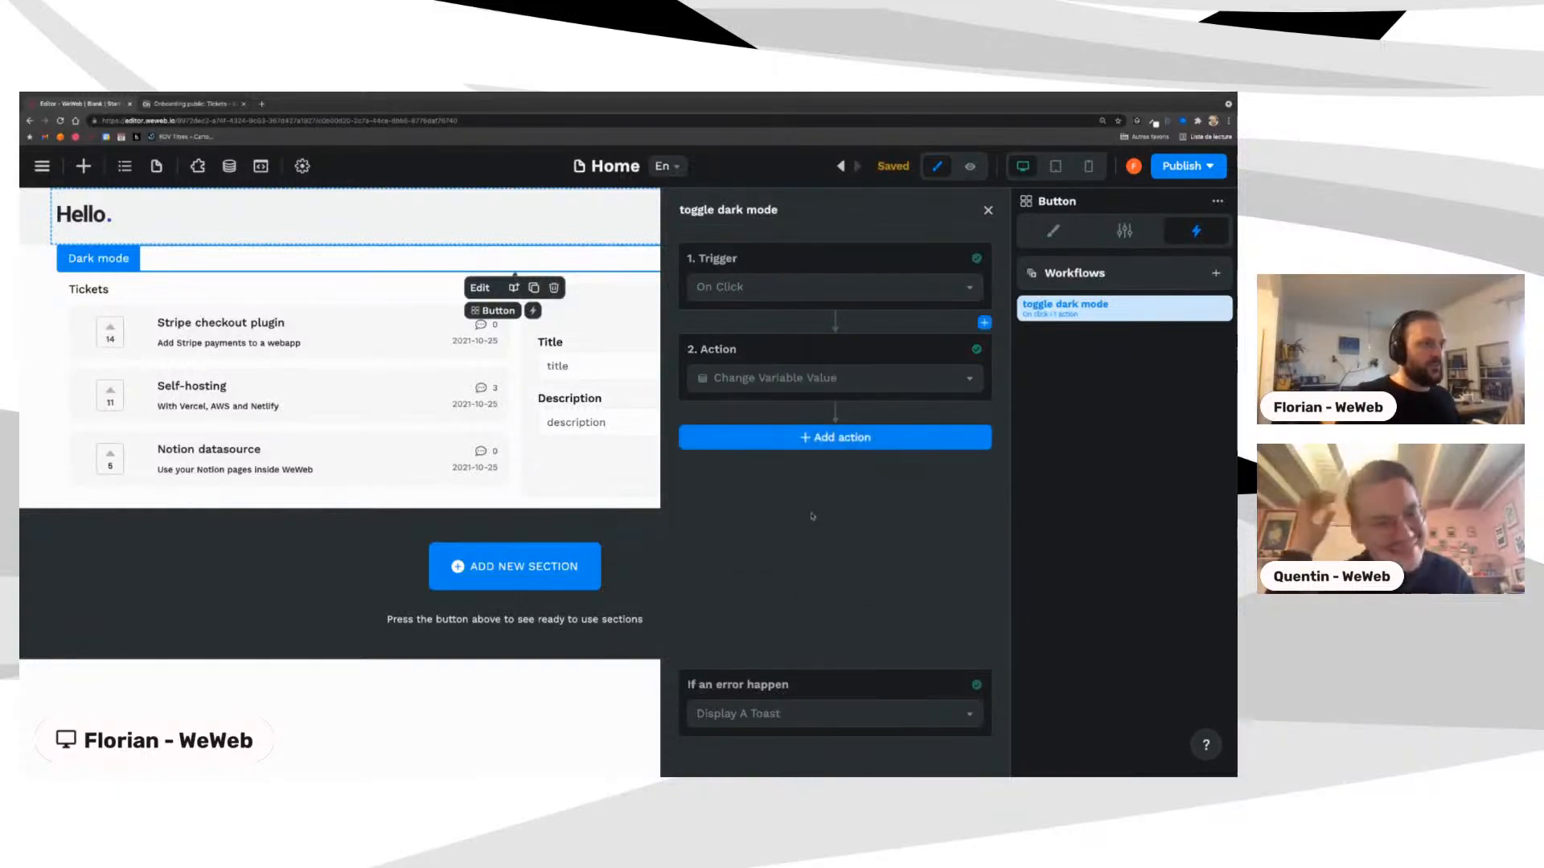
{"action": "left_click", "coordinate": [971, 166]}
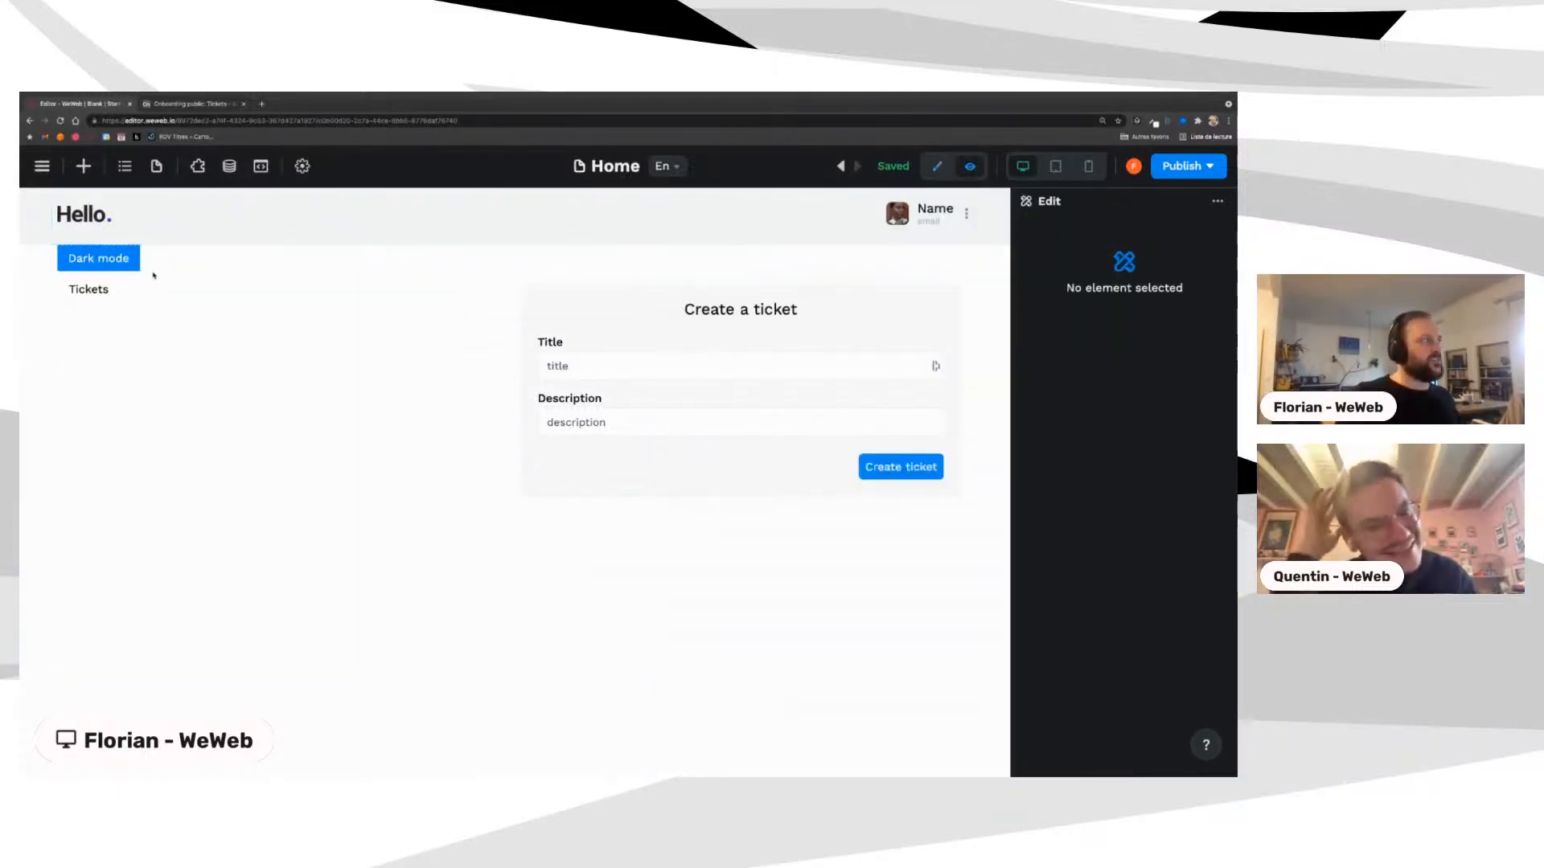
Step: Click Dark mode in preview, then recheck the Blank section's background JavaScript binding
{"action": "left_click", "coordinate": [109, 262]}
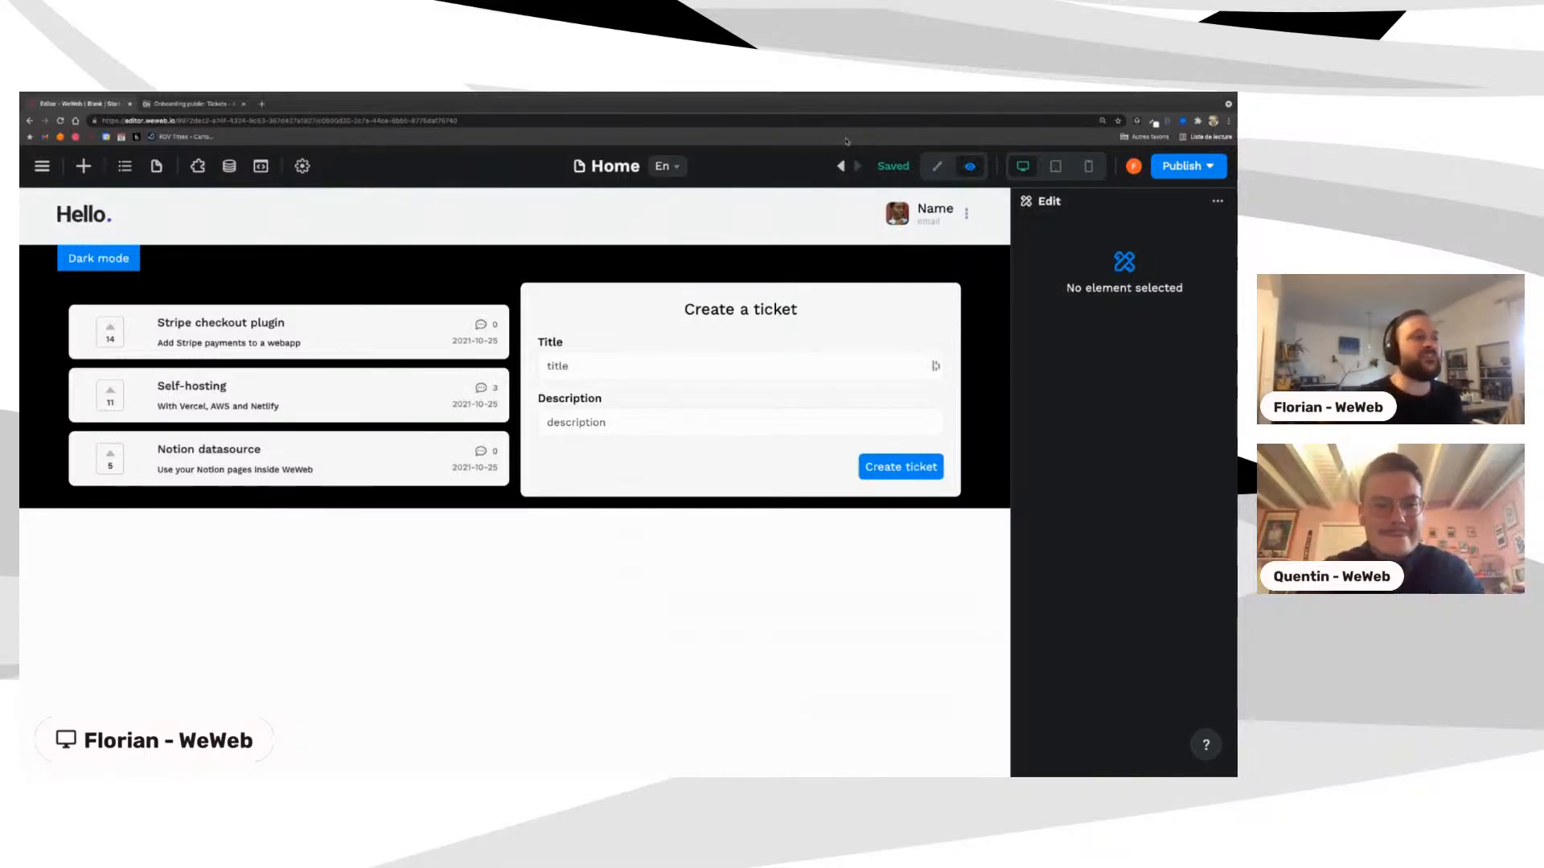
{"action": "left_click", "coordinate": [937, 165]}
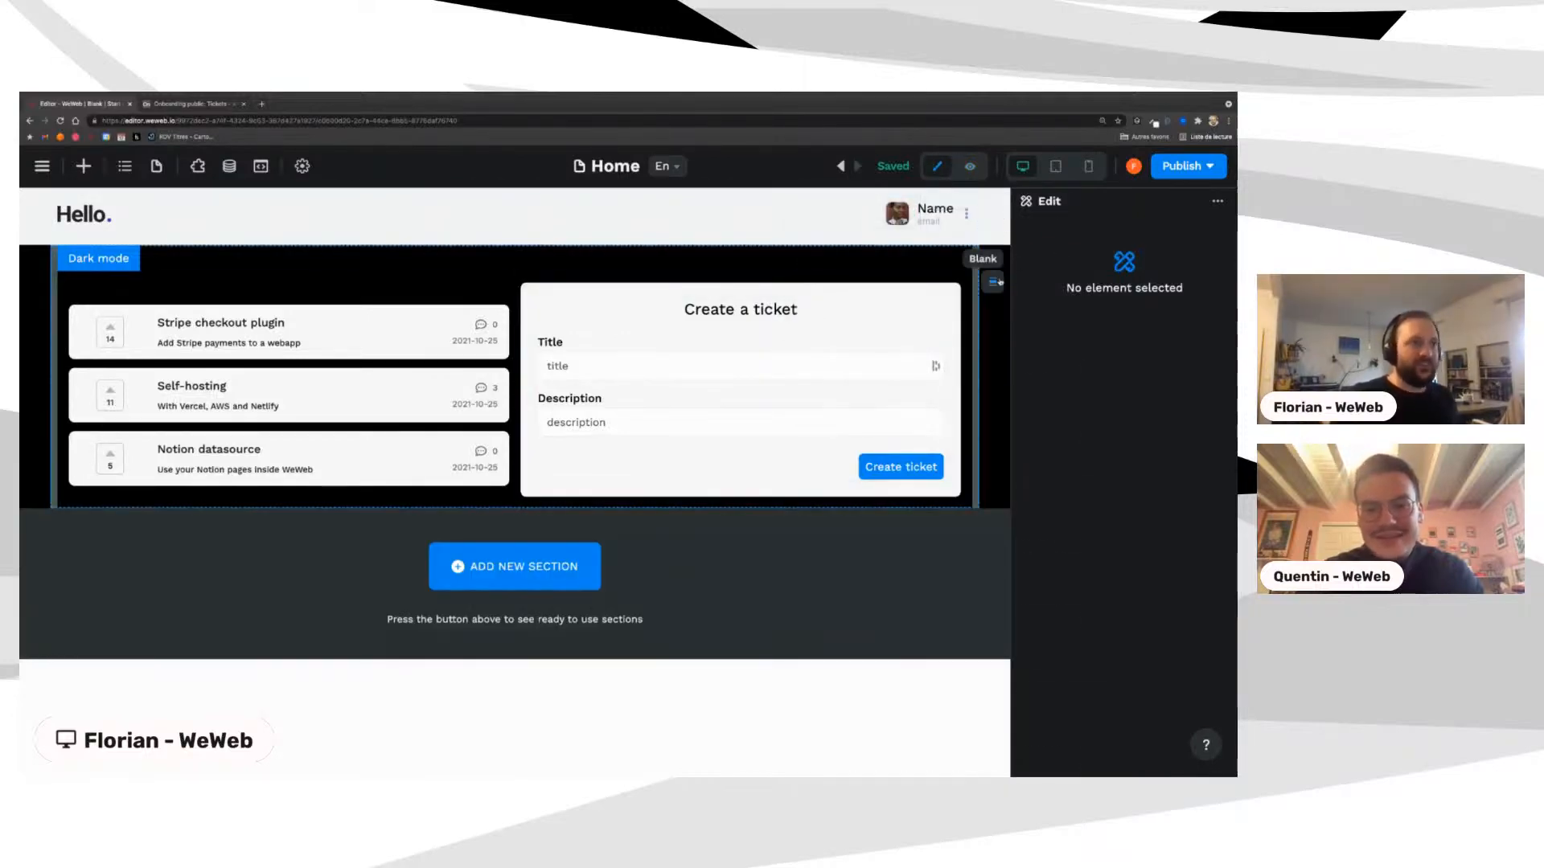
{"action": "left_click", "coordinate": [993, 282]}
{"action": "scroll", "coordinate": [1072, 451], "scroll_direction": "down", "scroll_amount": 5}
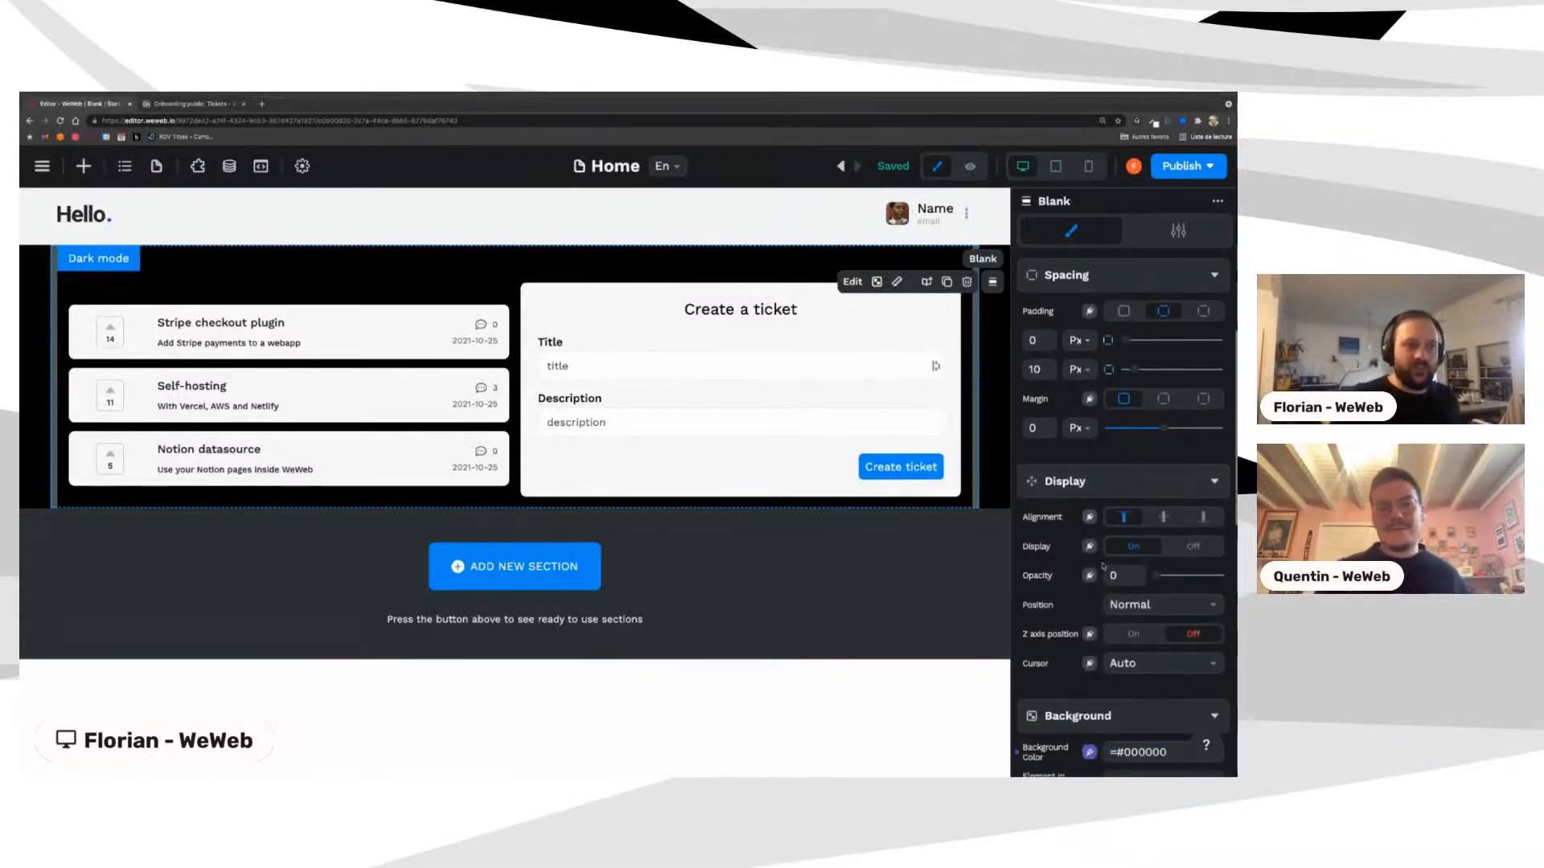
{"action": "scroll", "coordinate": [1094, 565], "scroll_direction": "down", "scroll_amount": 3}
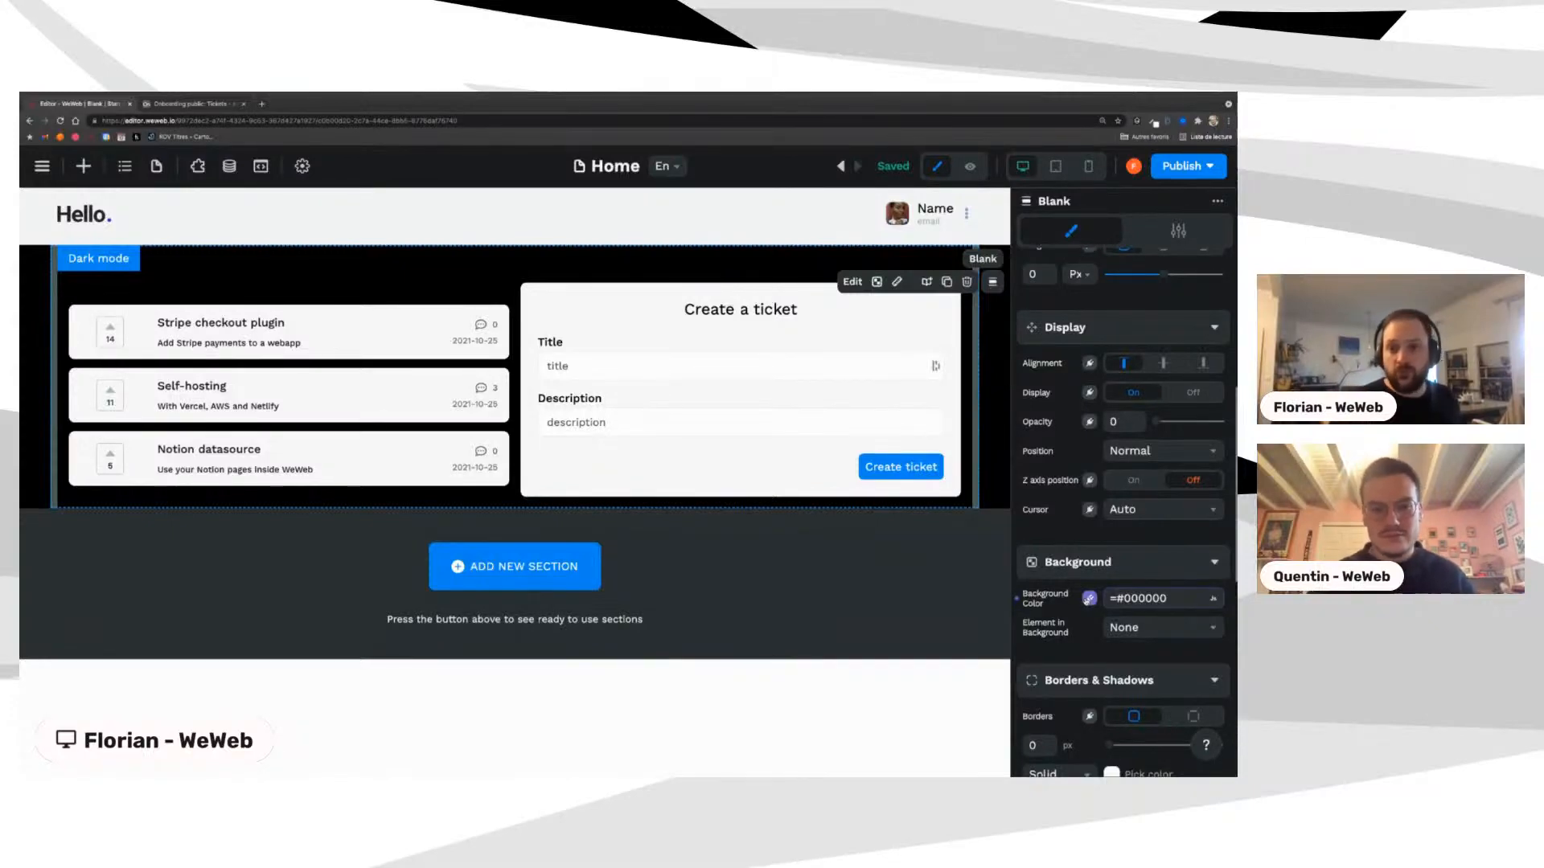
{"action": "left_click", "coordinate": [1090, 598]}
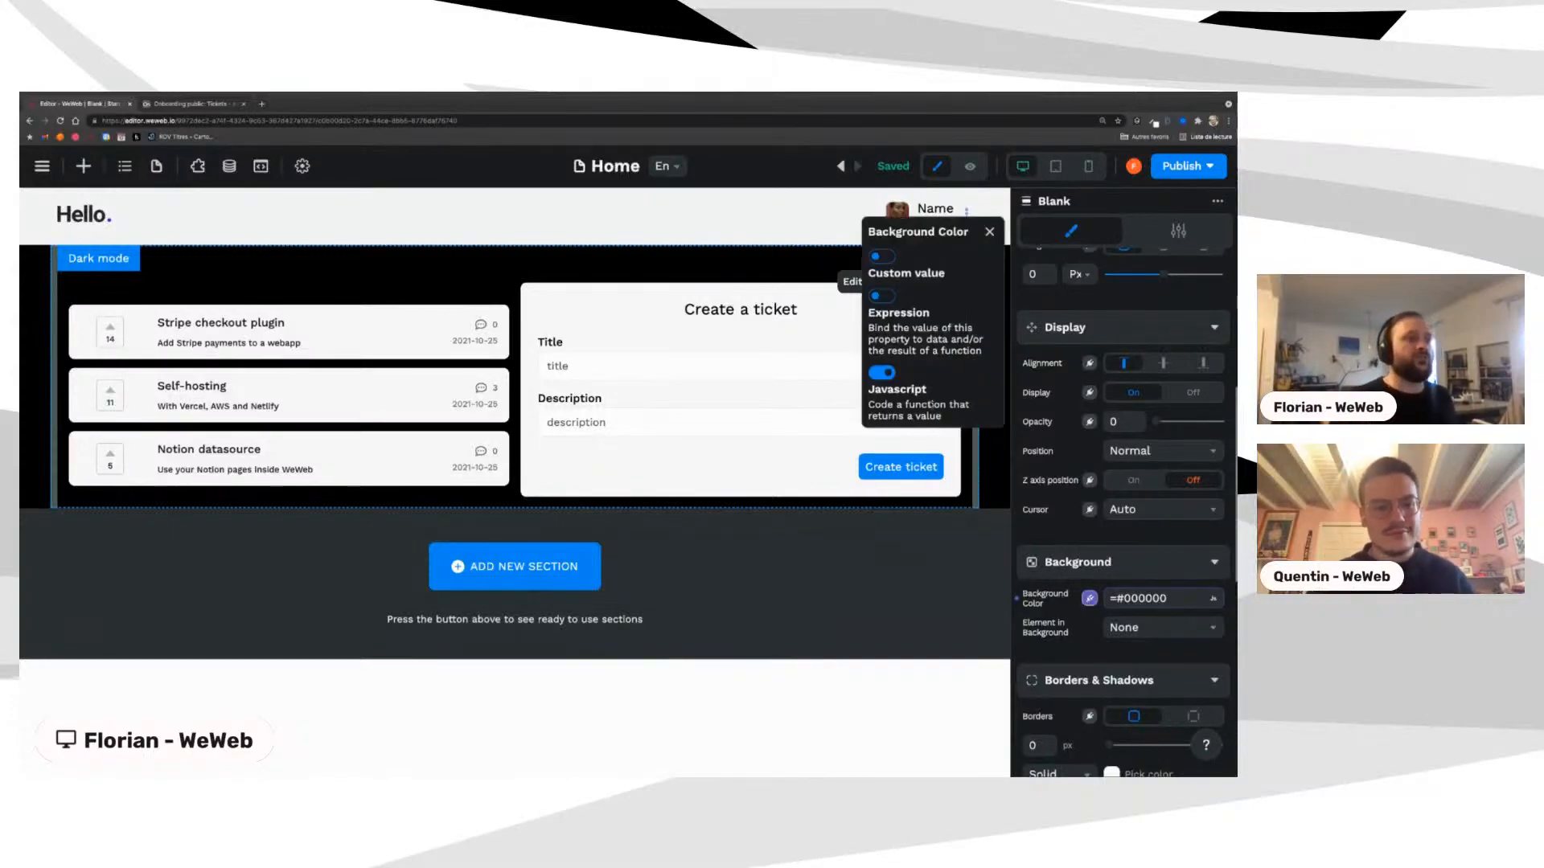
{"action": "left_click", "coordinate": [1161, 599]}
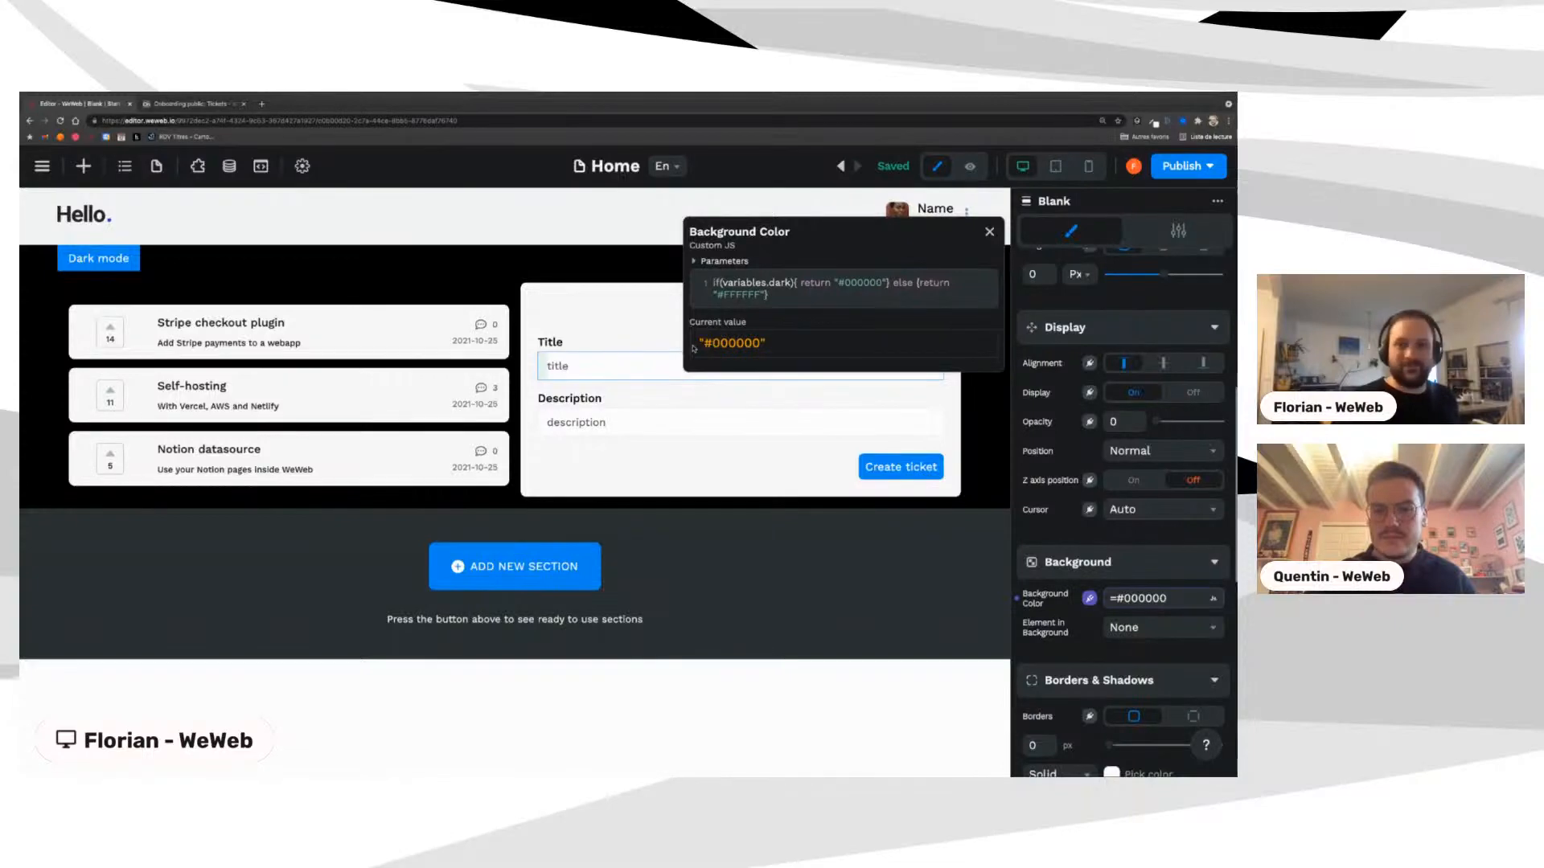
{"action": "left_click", "coordinate": [989, 233]}
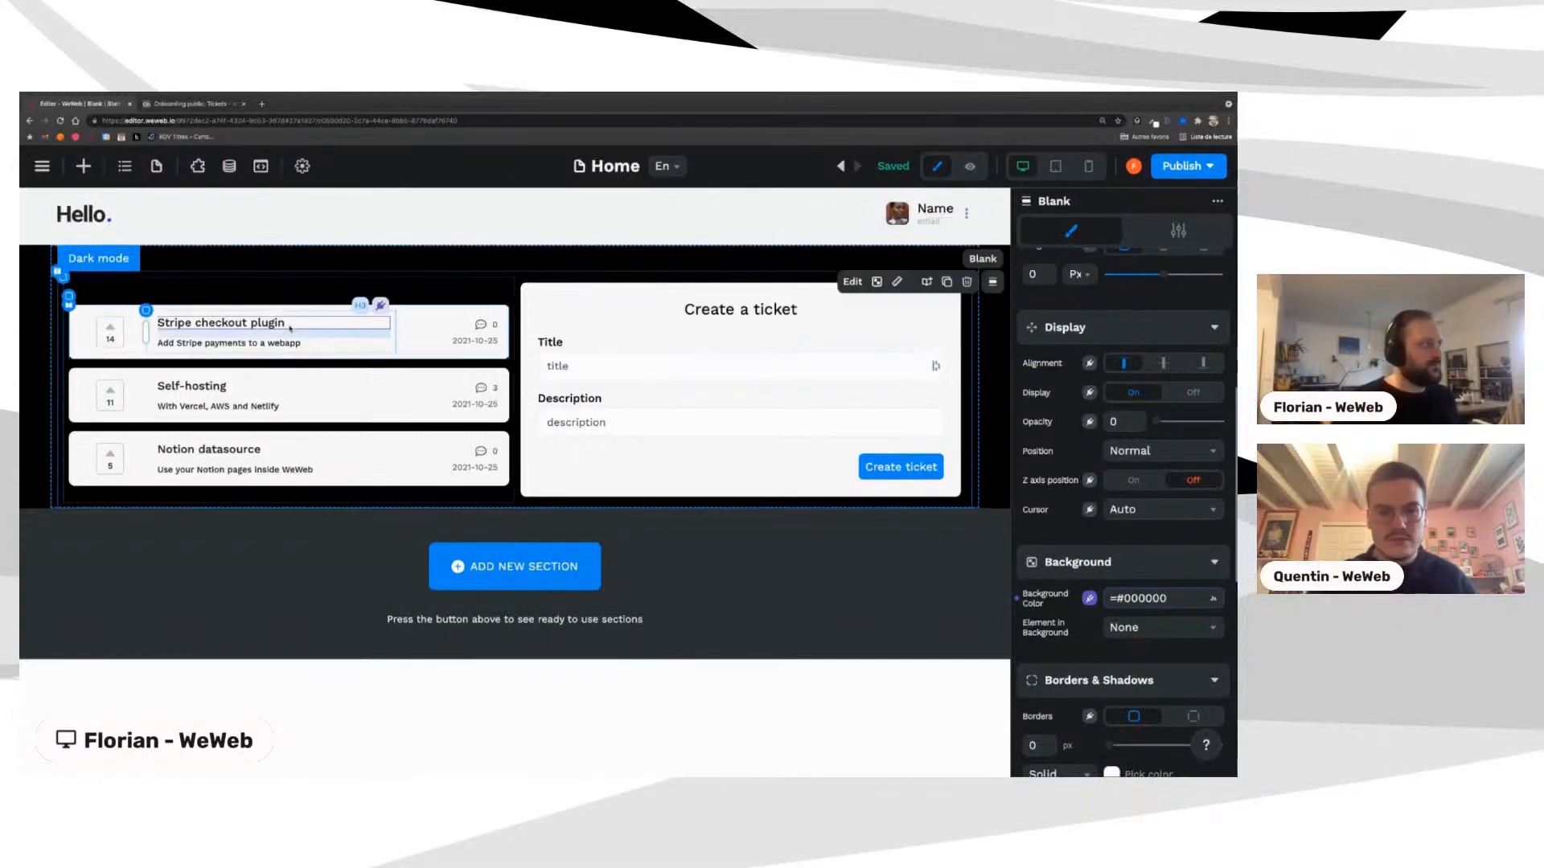
{"action": "left_click", "coordinate": [116, 259]}
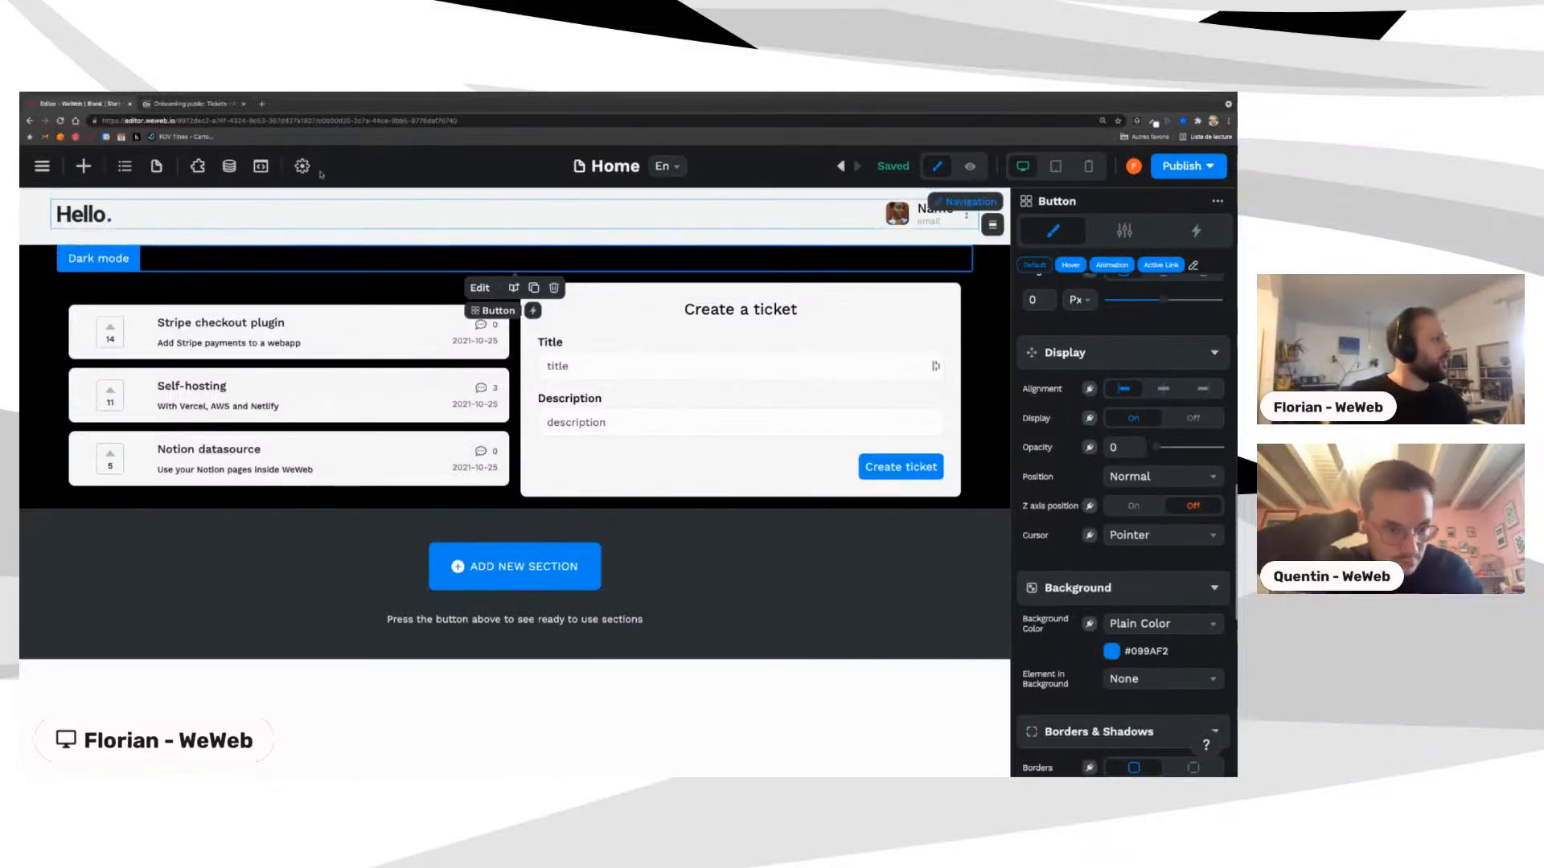
Step: Preview the app and open the Self-hosting ticket's detail page
{"action": "left_click", "coordinate": [973, 167]}
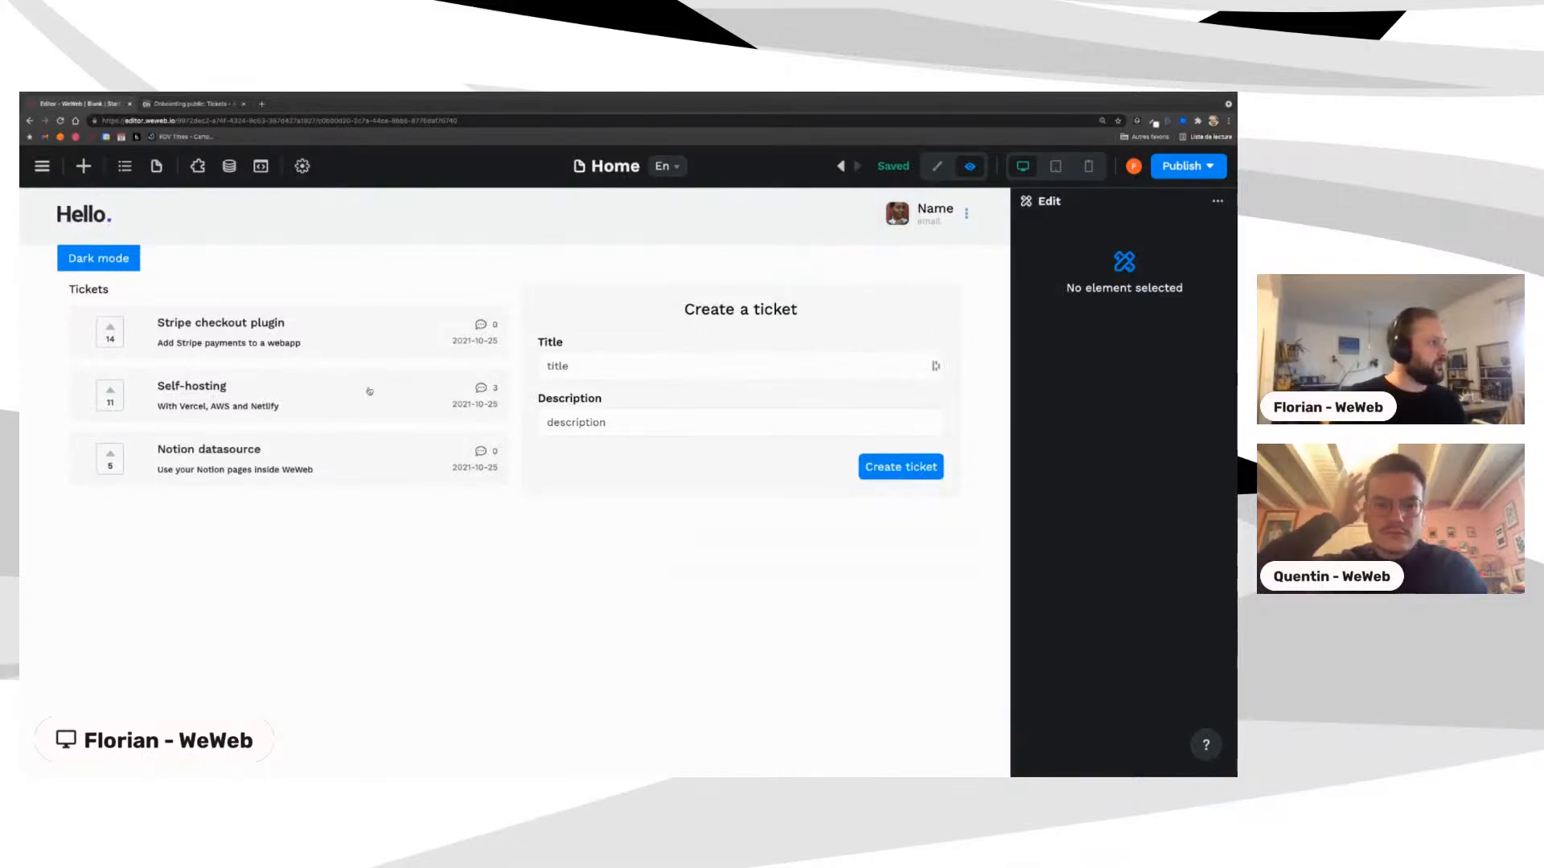
{"action": "left_click", "coordinate": [317, 396]}
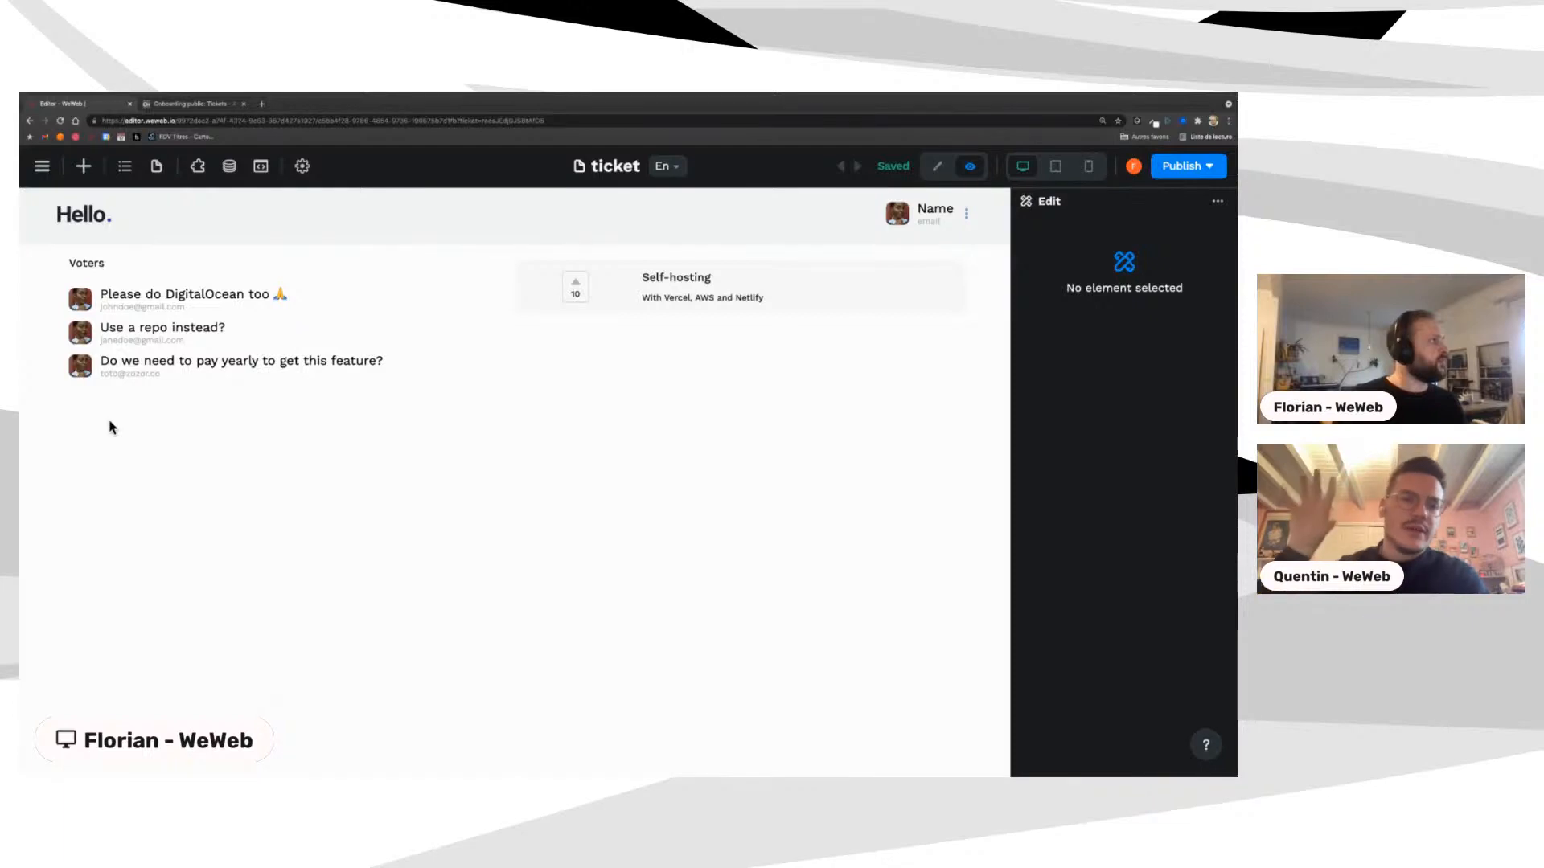
Step: Leave preview for edit mode and go back to the WeWeb workspace dashboard from the main menu
{"action": "left_click", "coordinate": [937, 166]}
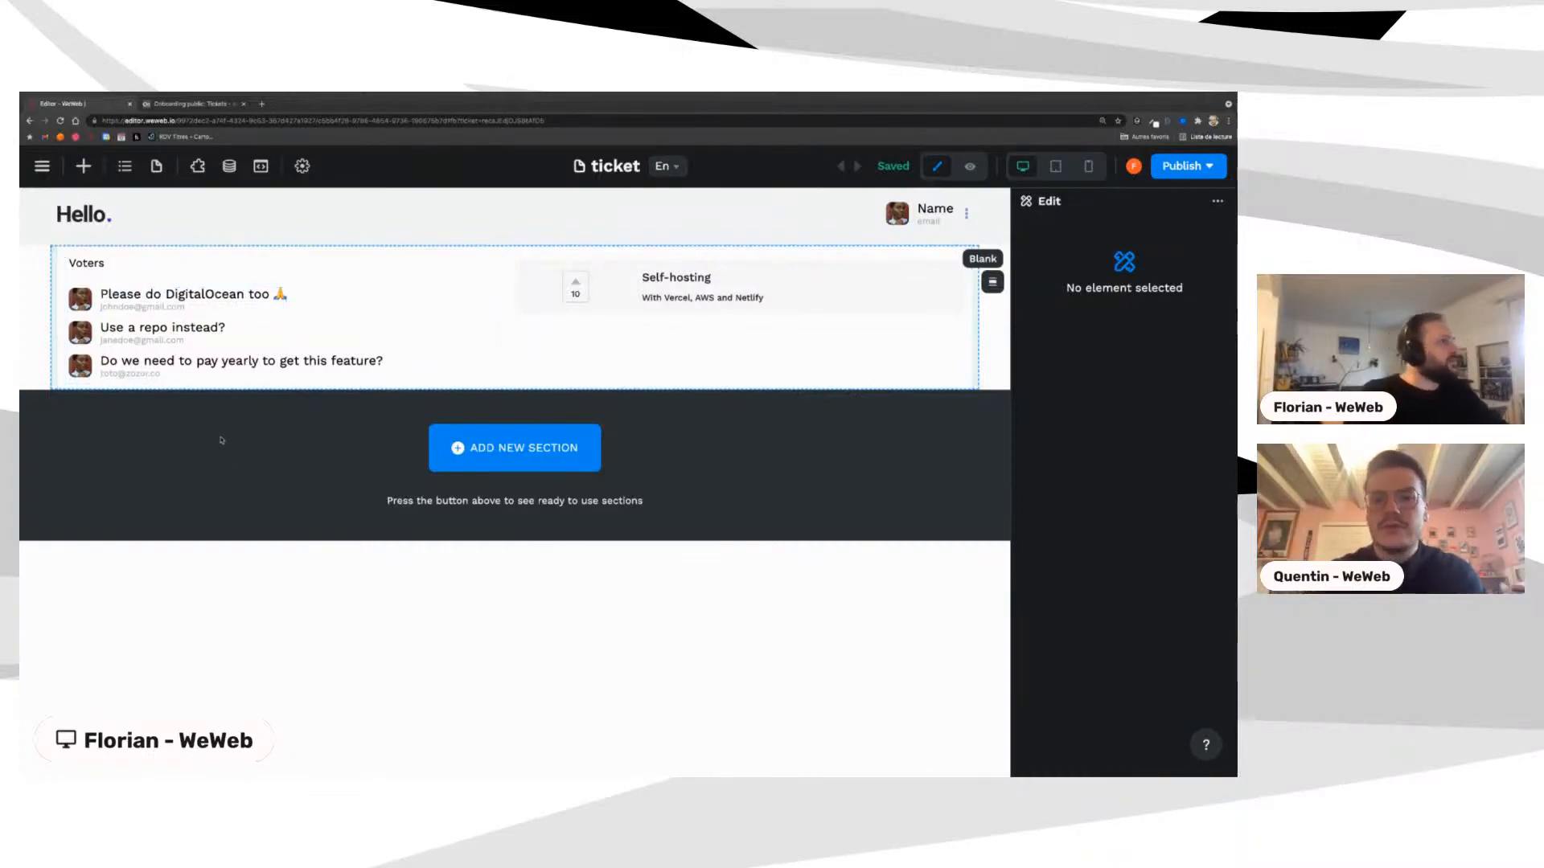
{"action": "left_click", "coordinate": [41, 166]}
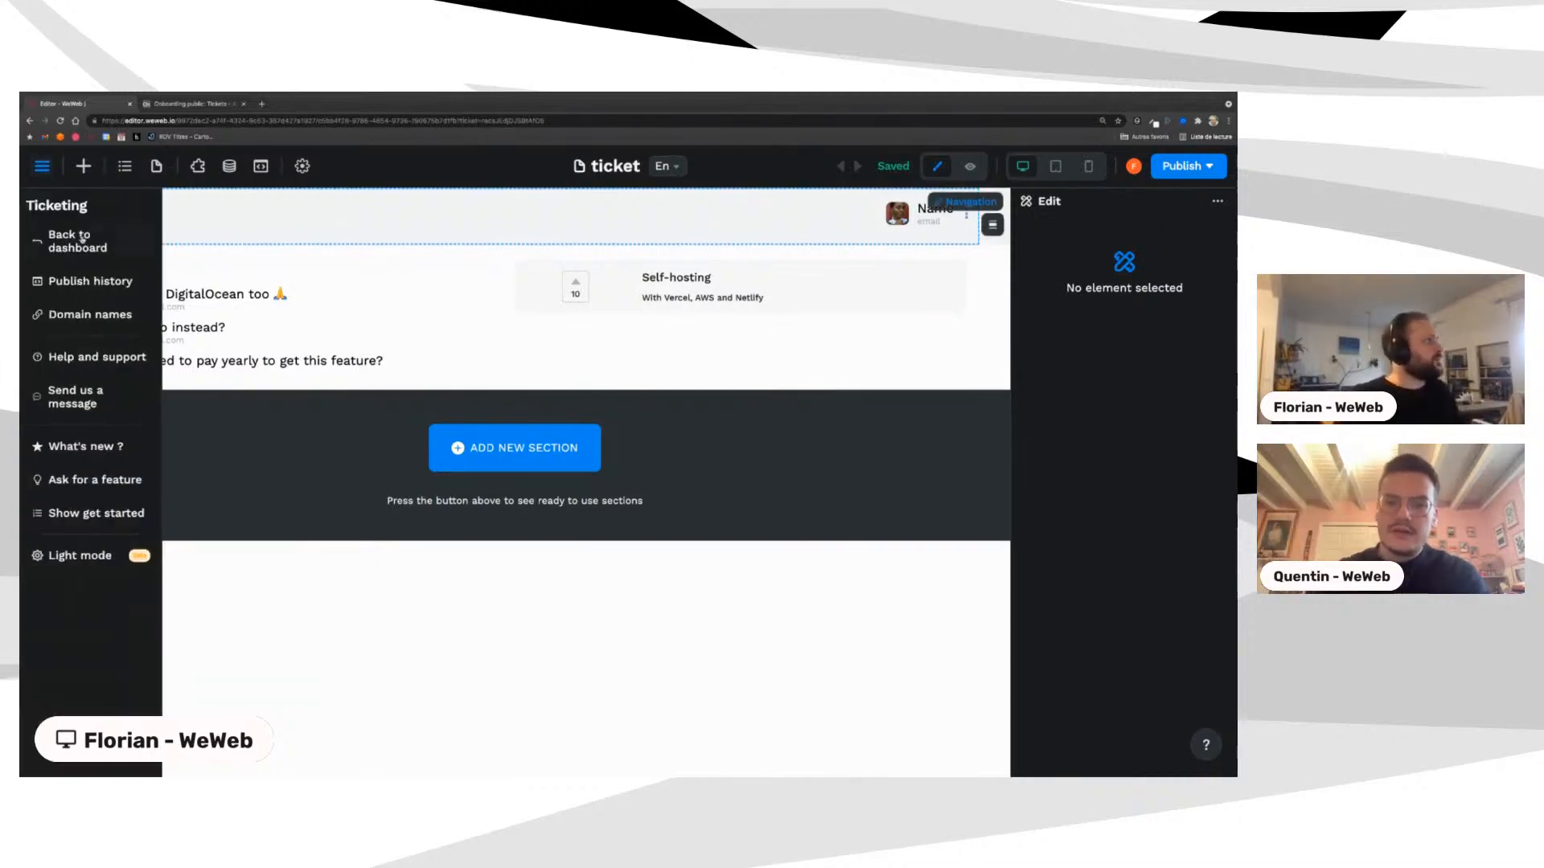
{"action": "left_click", "coordinate": [82, 245]}
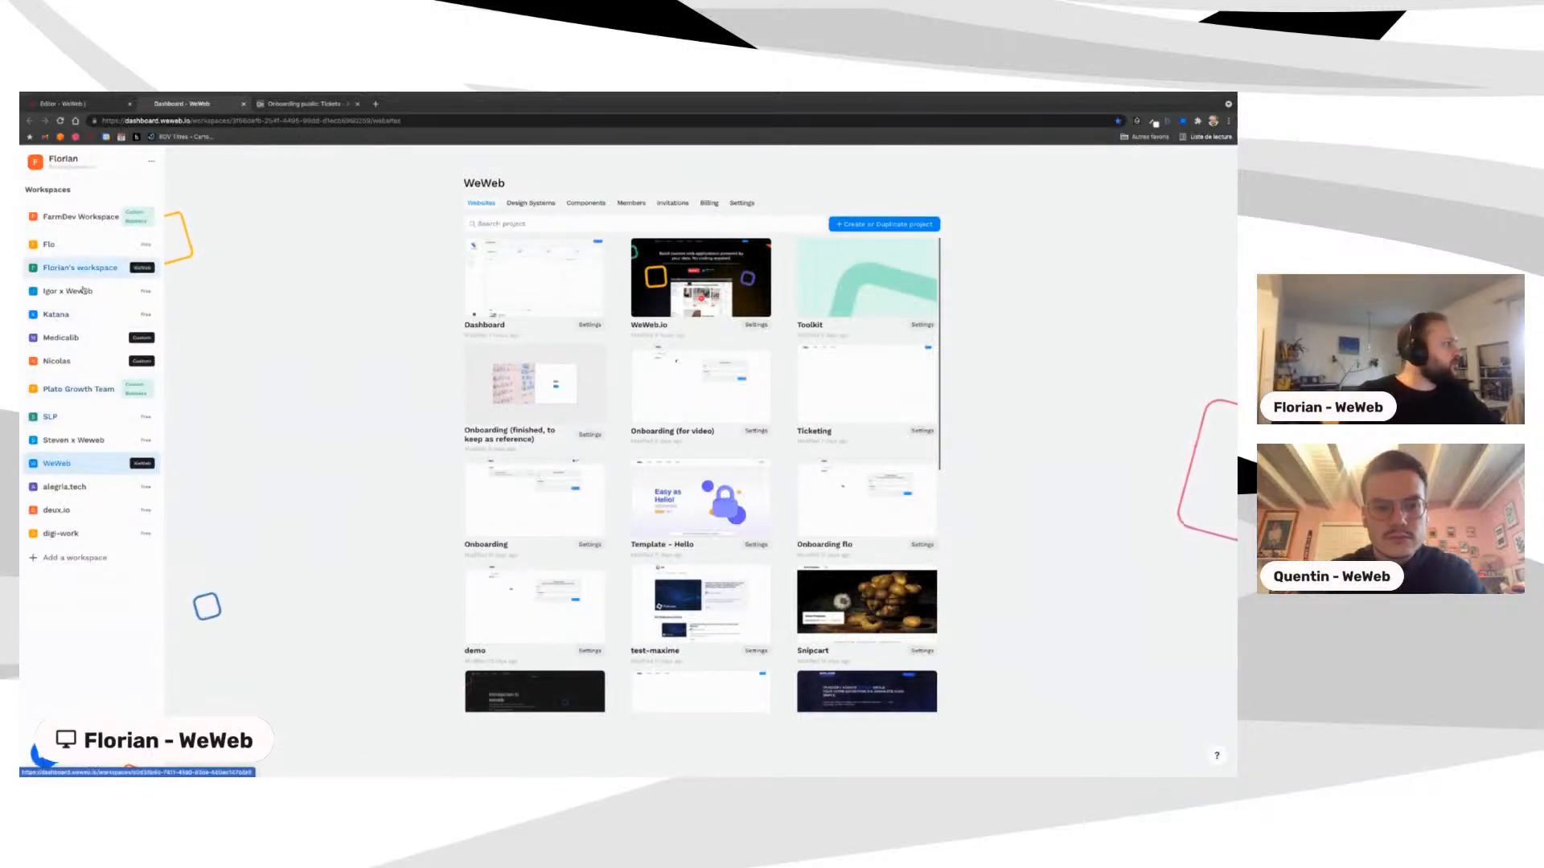
Step: Search projects for 'onb' and open the finished Onboarding reference project in the editor
{"action": "left_click", "coordinate": [619, 226]}
{"action": "type", "text": "onb"}
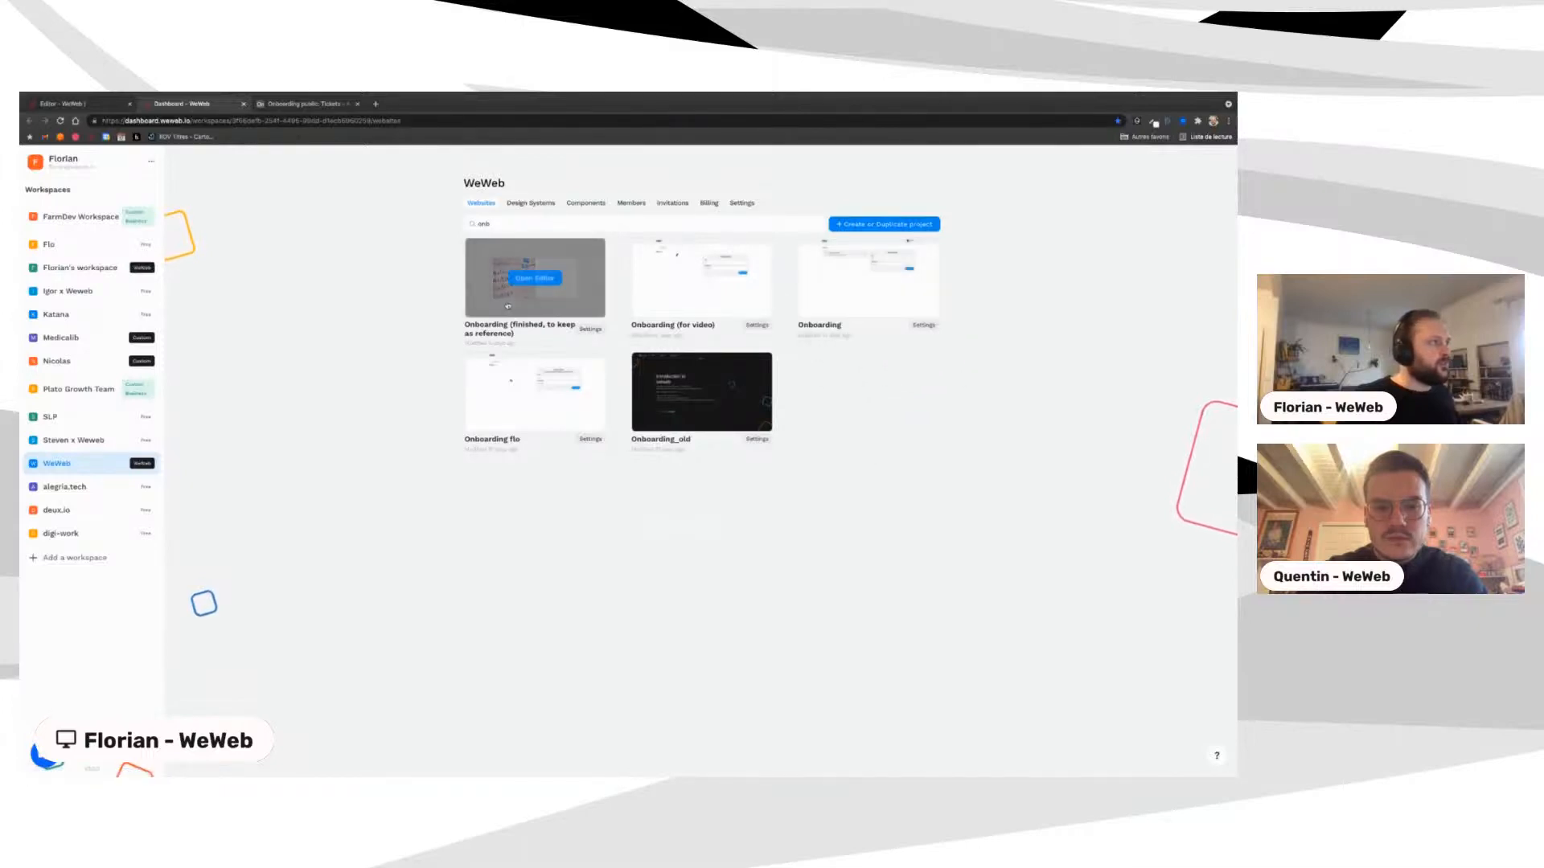
{"action": "left_click", "coordinate": [535, 278], "text": "super"}
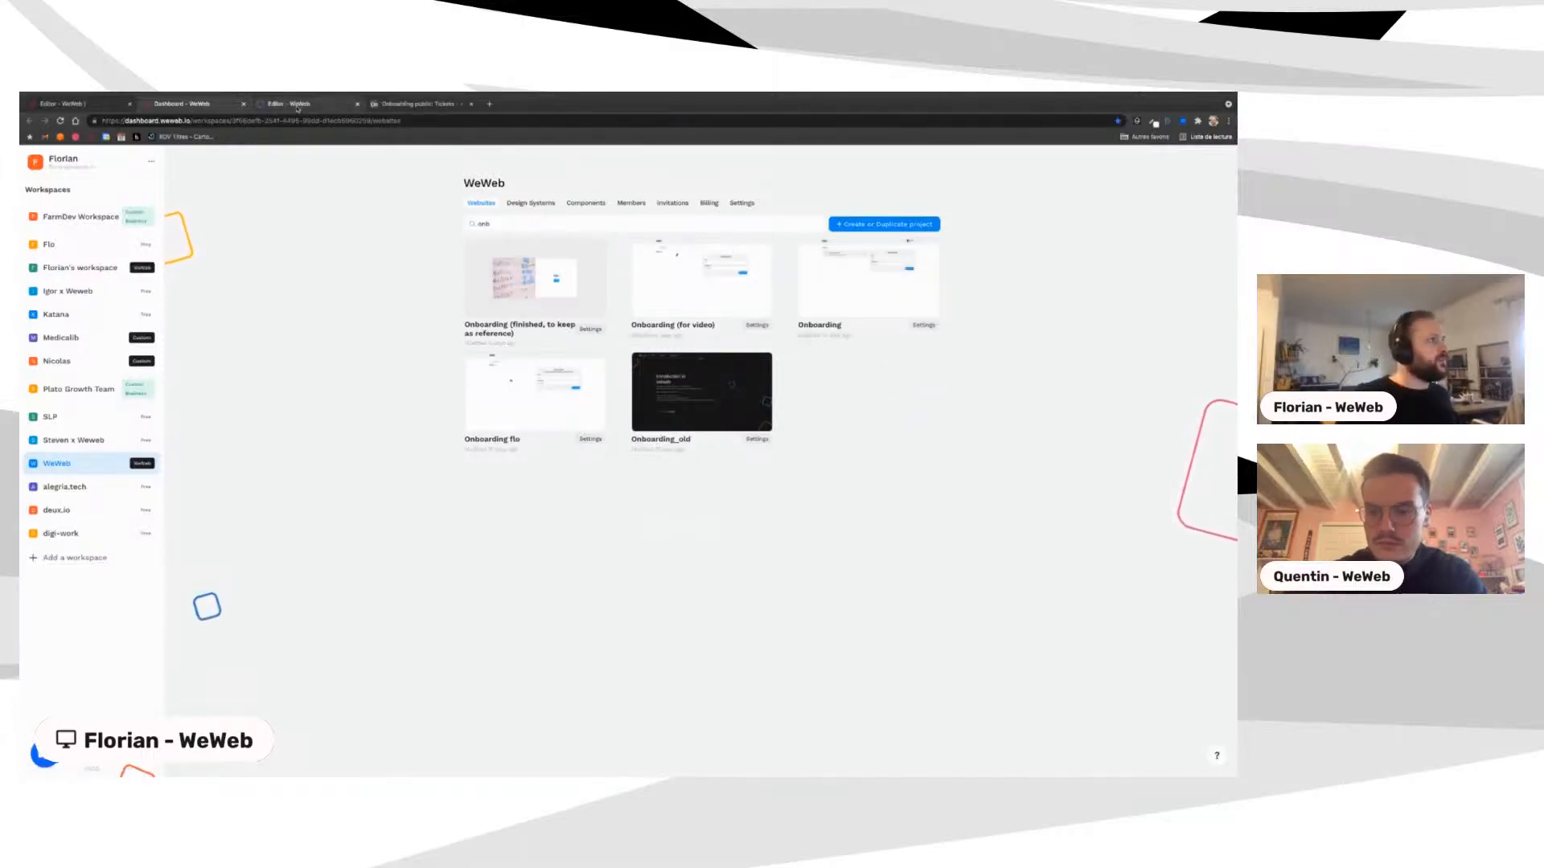
{"action": "left_click", "coordinate": [298, 107]}
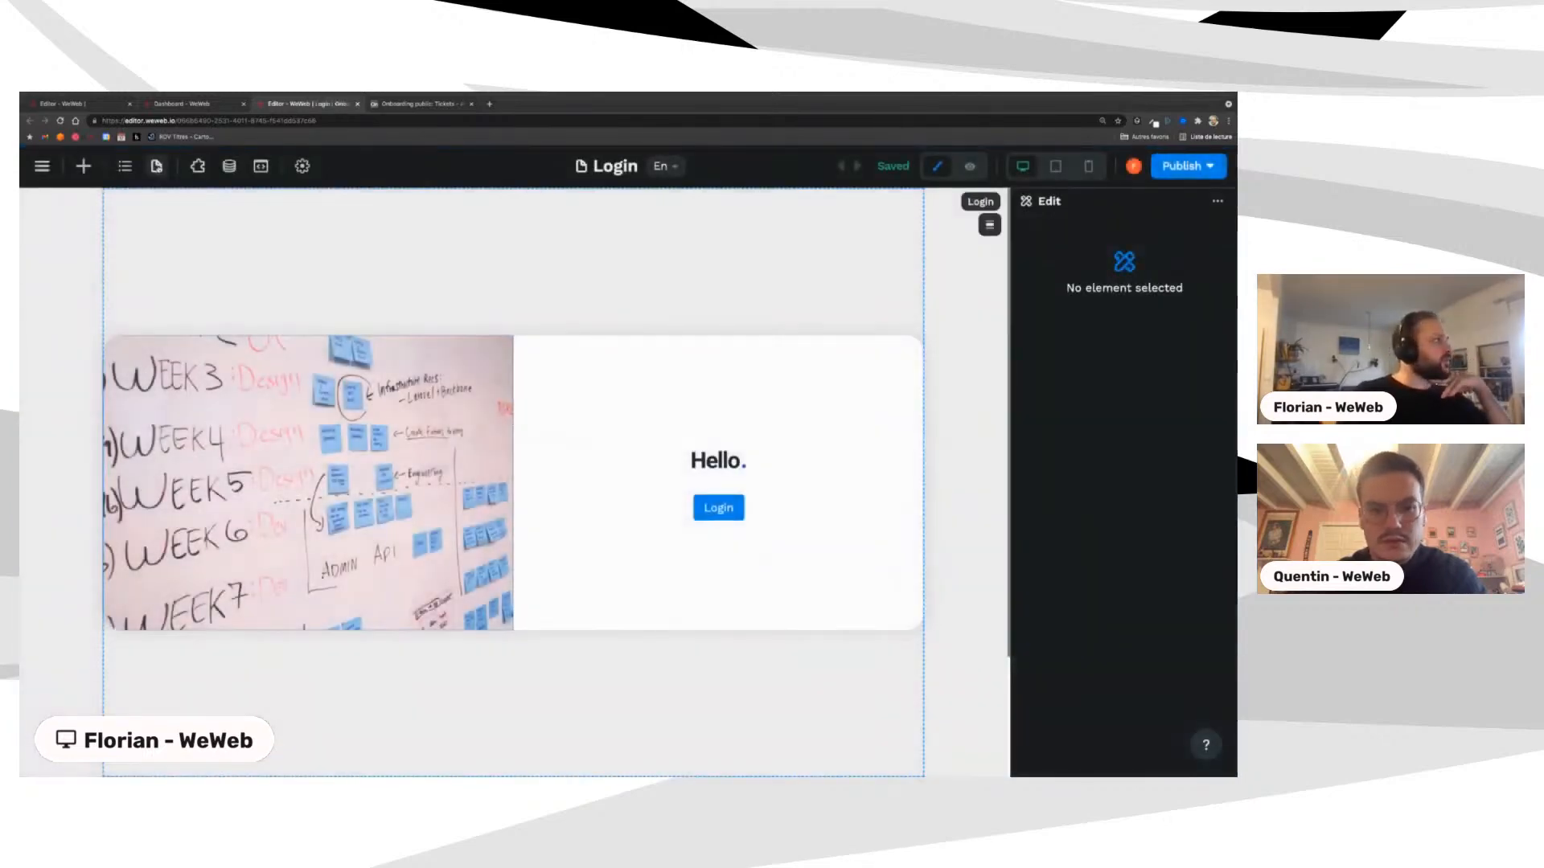
Step: Go to the reference Home page, preview it, and open the Self-hosting ticket's detail page
{"action": "left_click", "coordinate": [156, 165]}
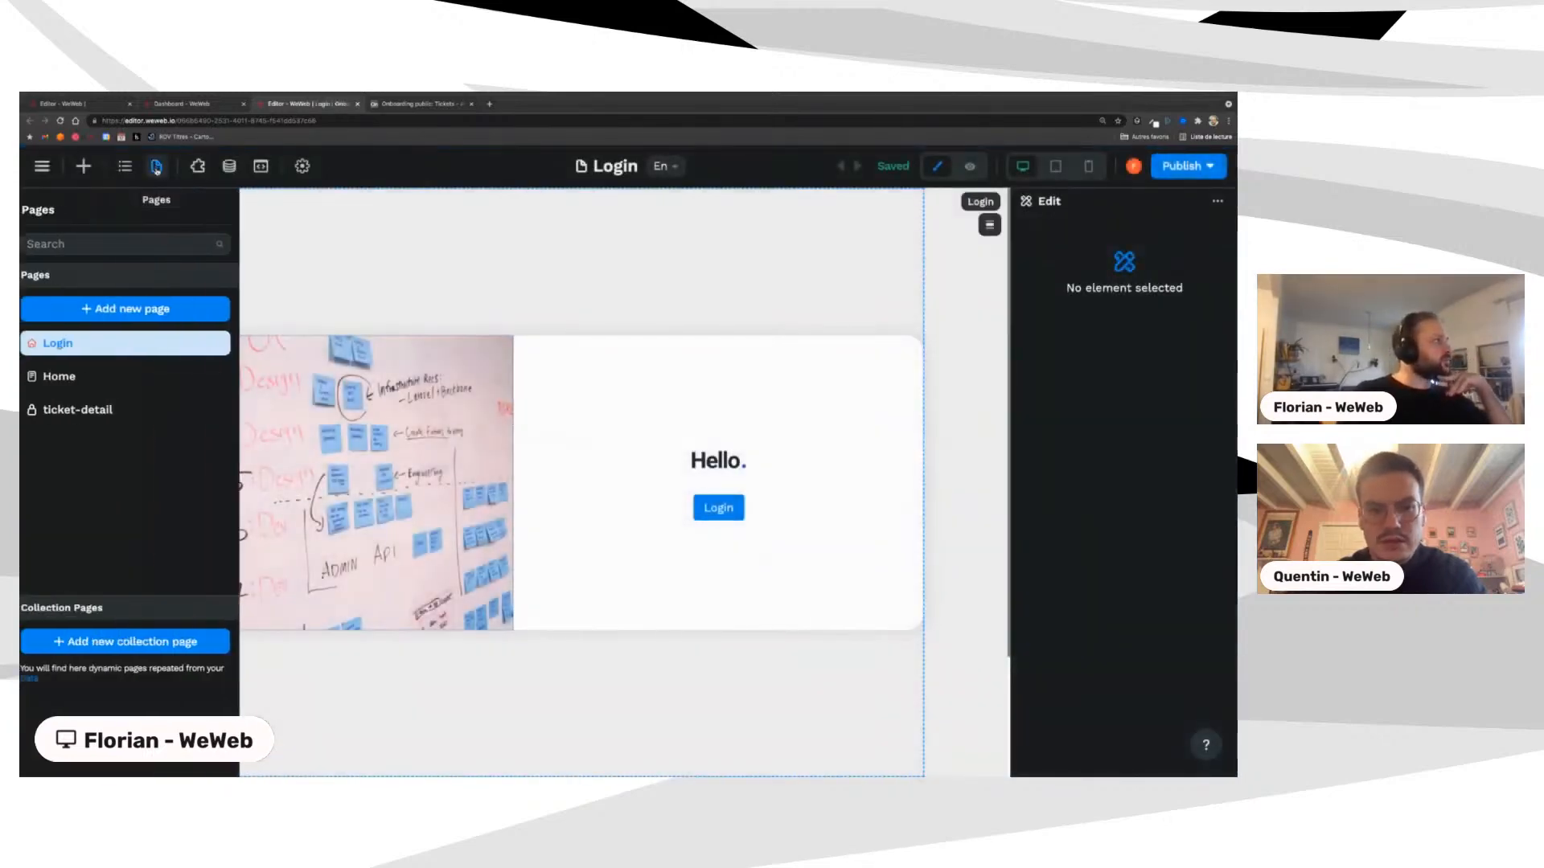
{"action": "left_click", "coordinate": [102, 378]}
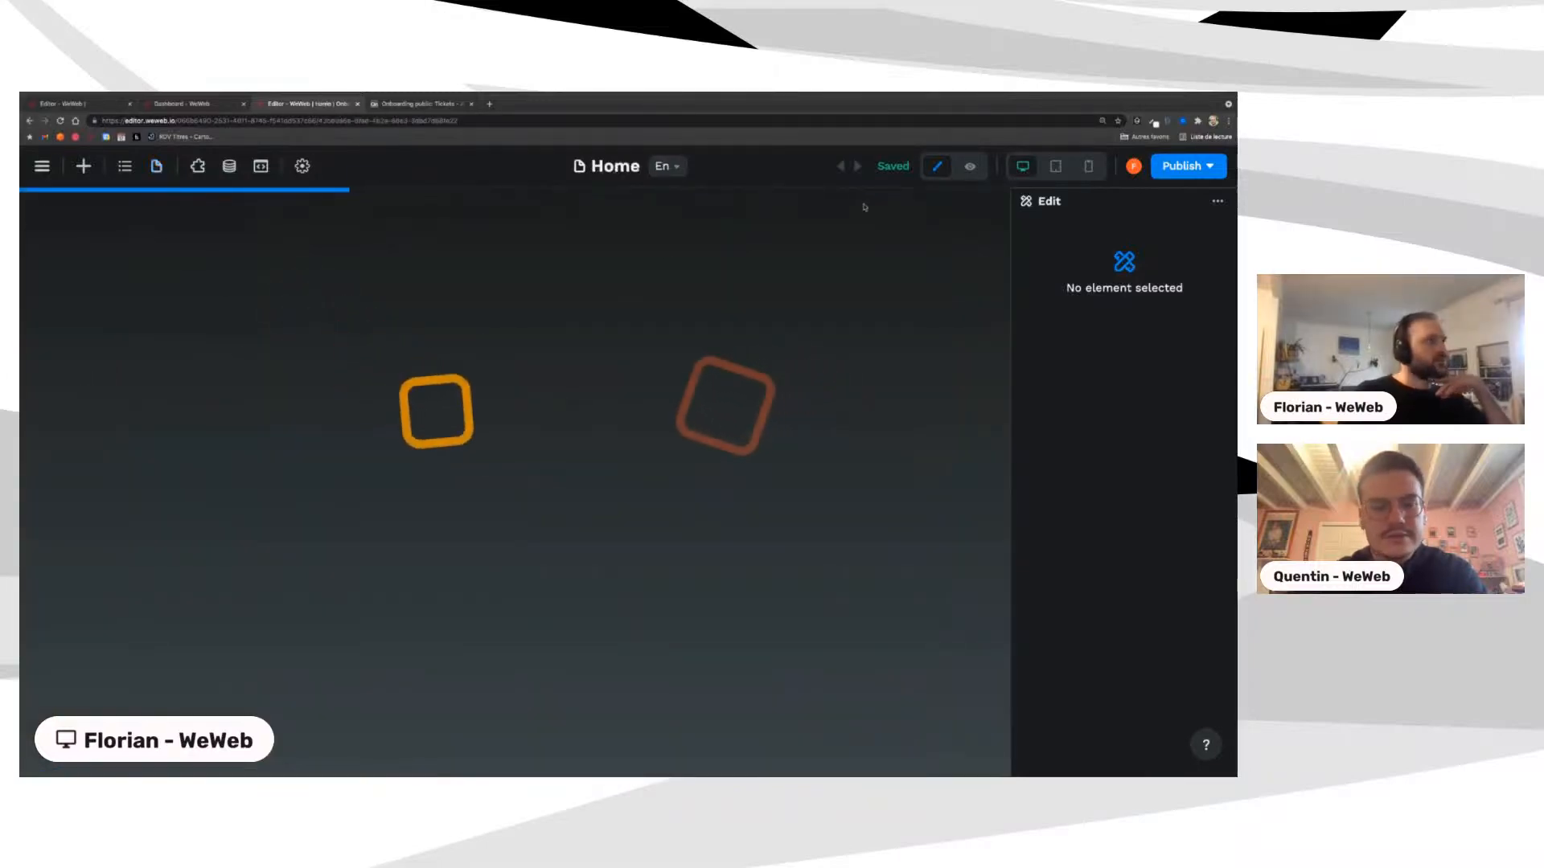
{"action": "left_click", "coordinate": [36, 172]}
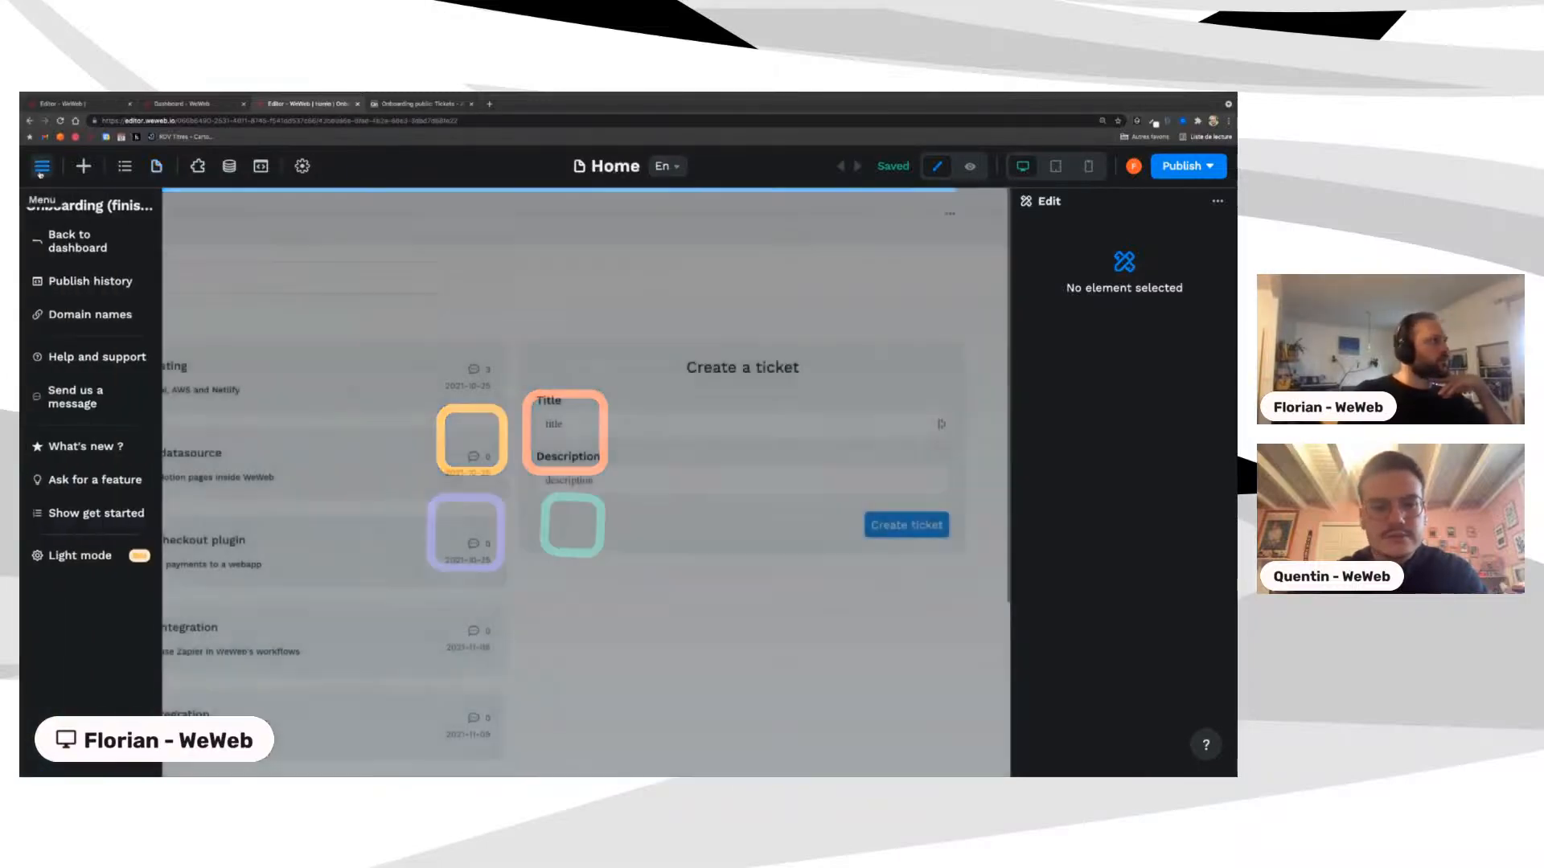
{"action": "left_click", "coordinate": [318, 255]}
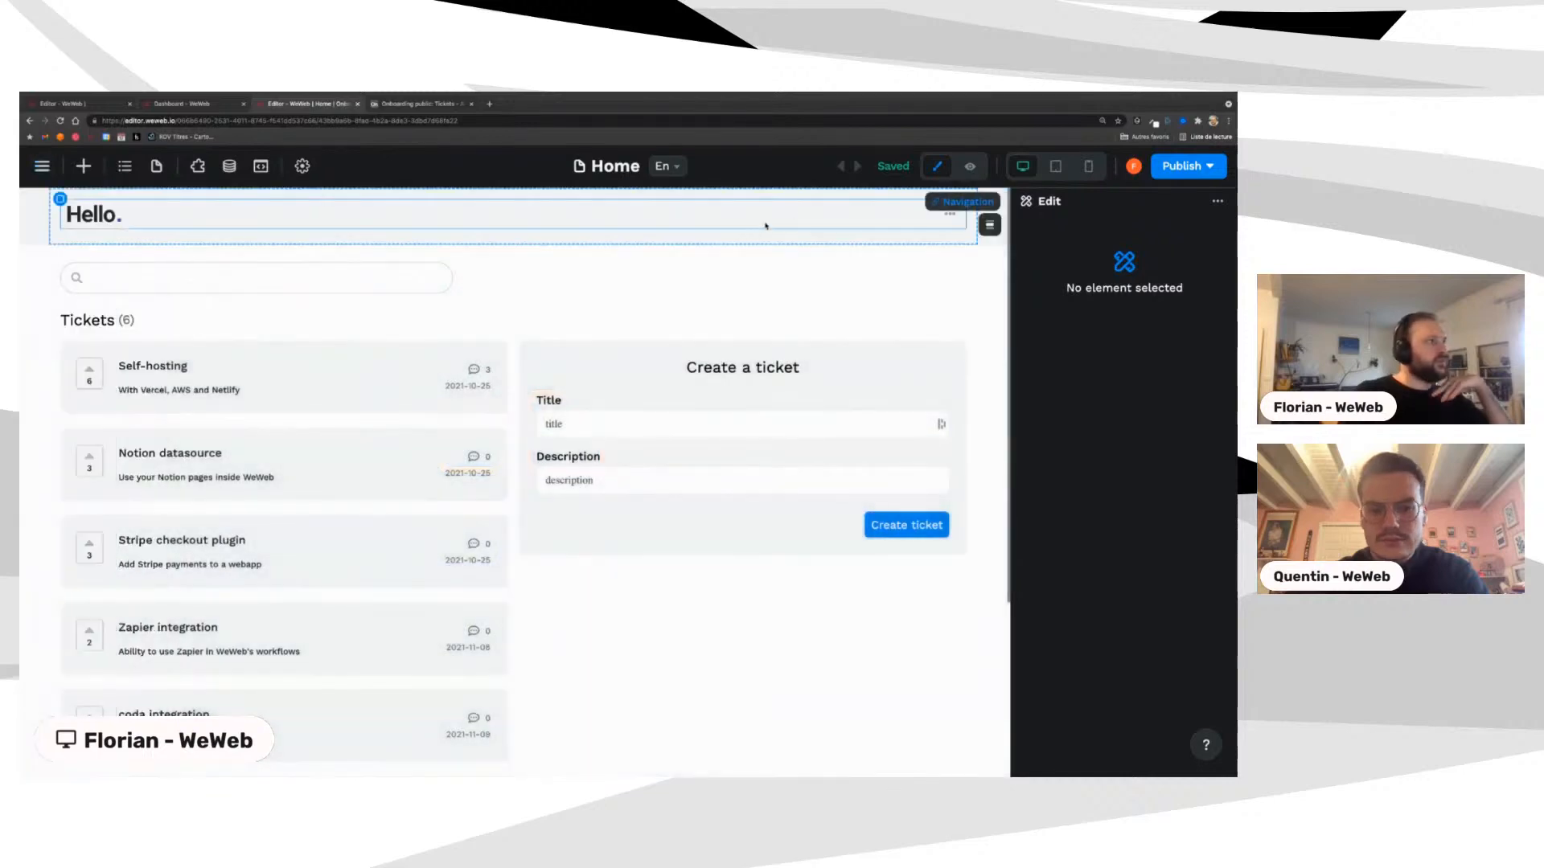
{"action": "left_click", "coordinate": [970, 166]}
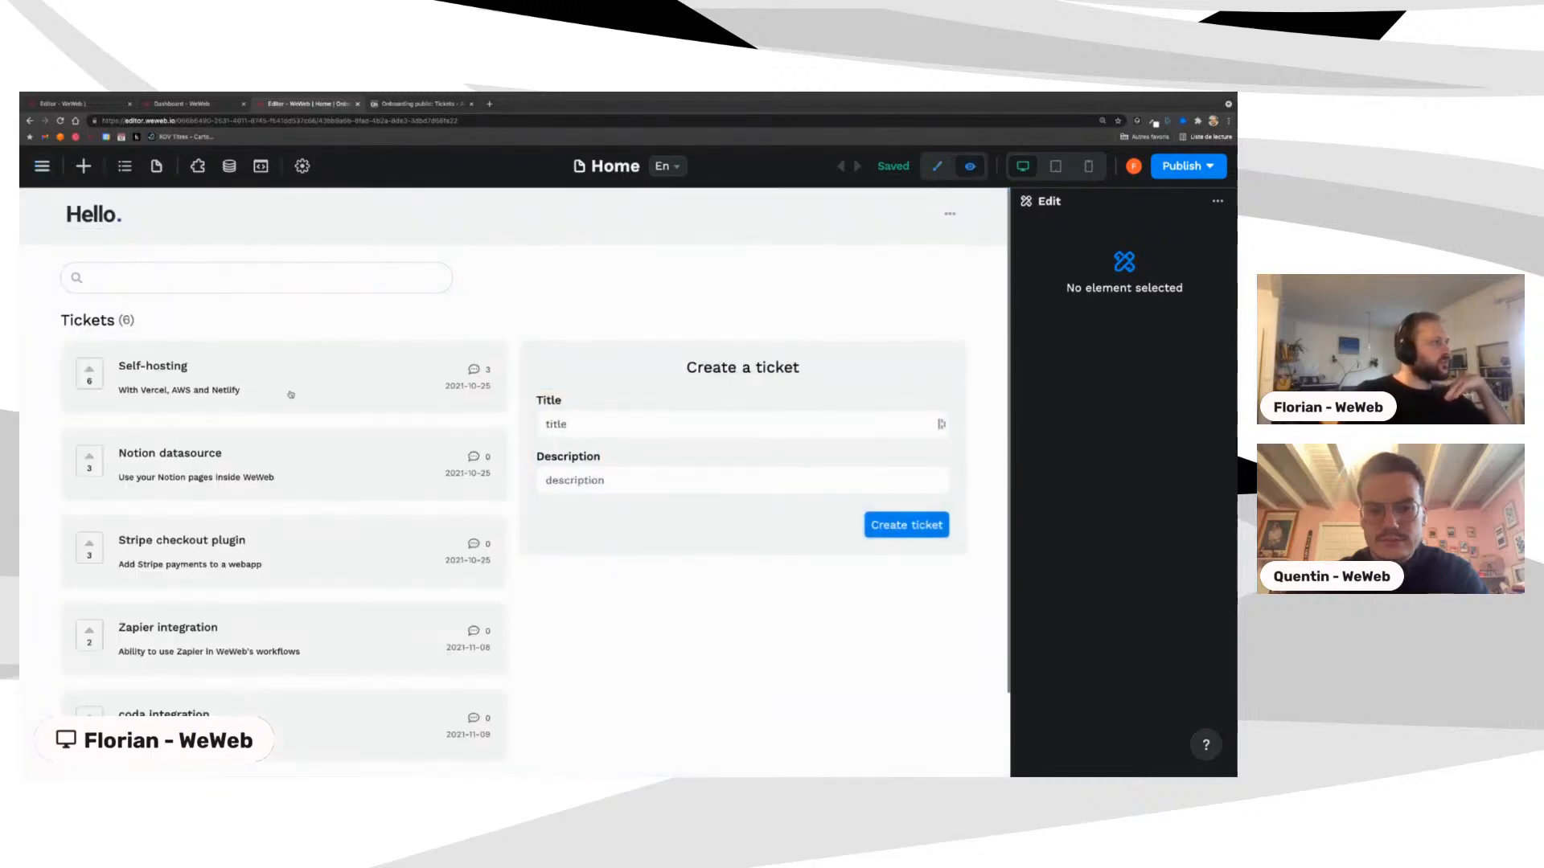
{"action": "left_click", "coordinate": [314, 386]}
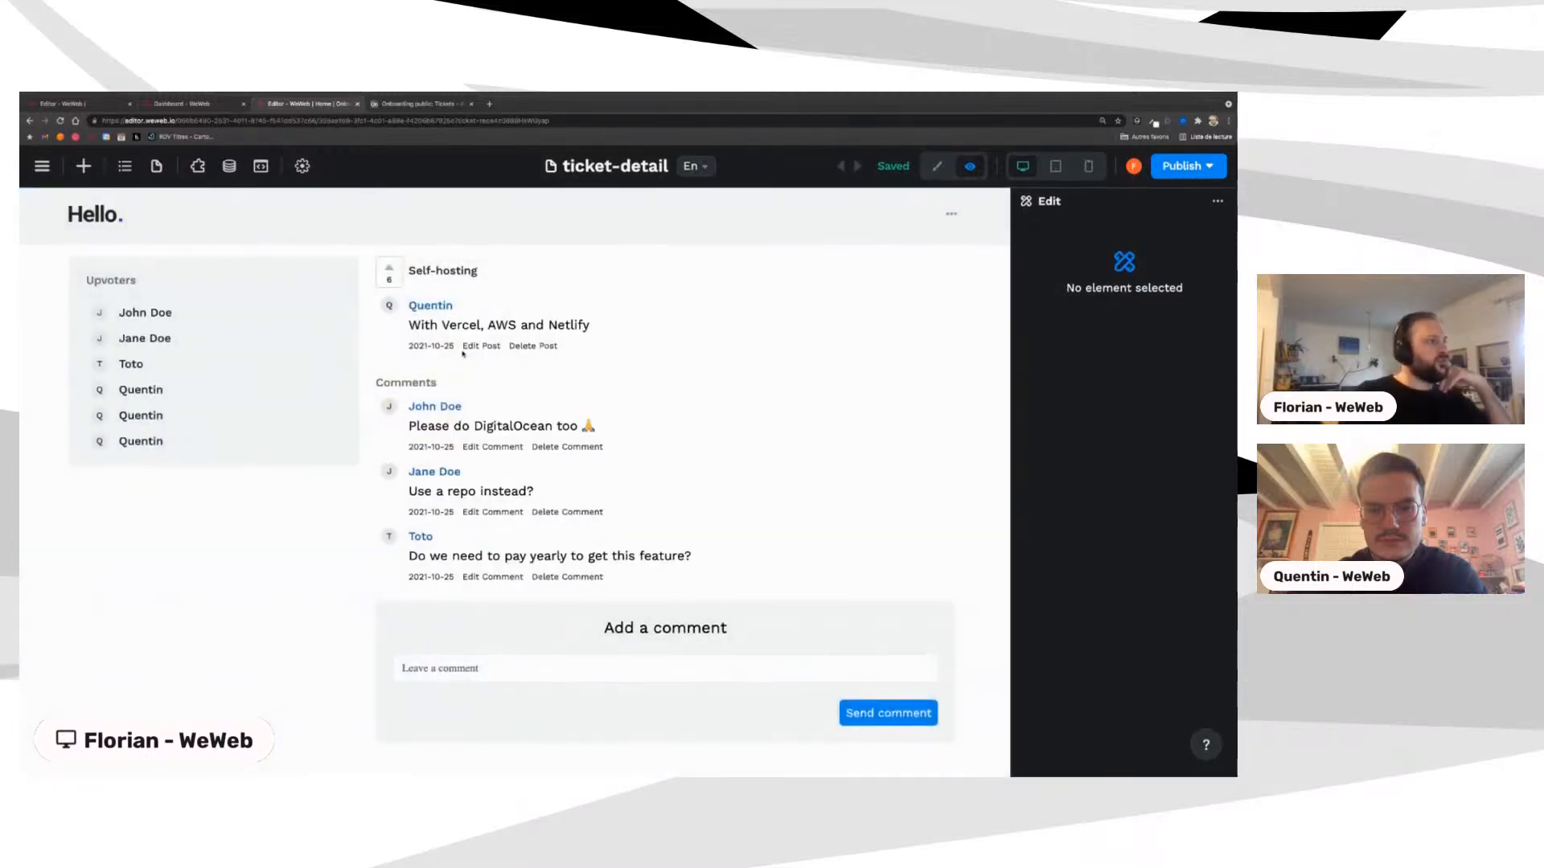
Step: Back in edit mode, inspect the reference upvoters list container, then return to the ticket page editor
{"action": "left_click", "coordinate": [937, 166]}
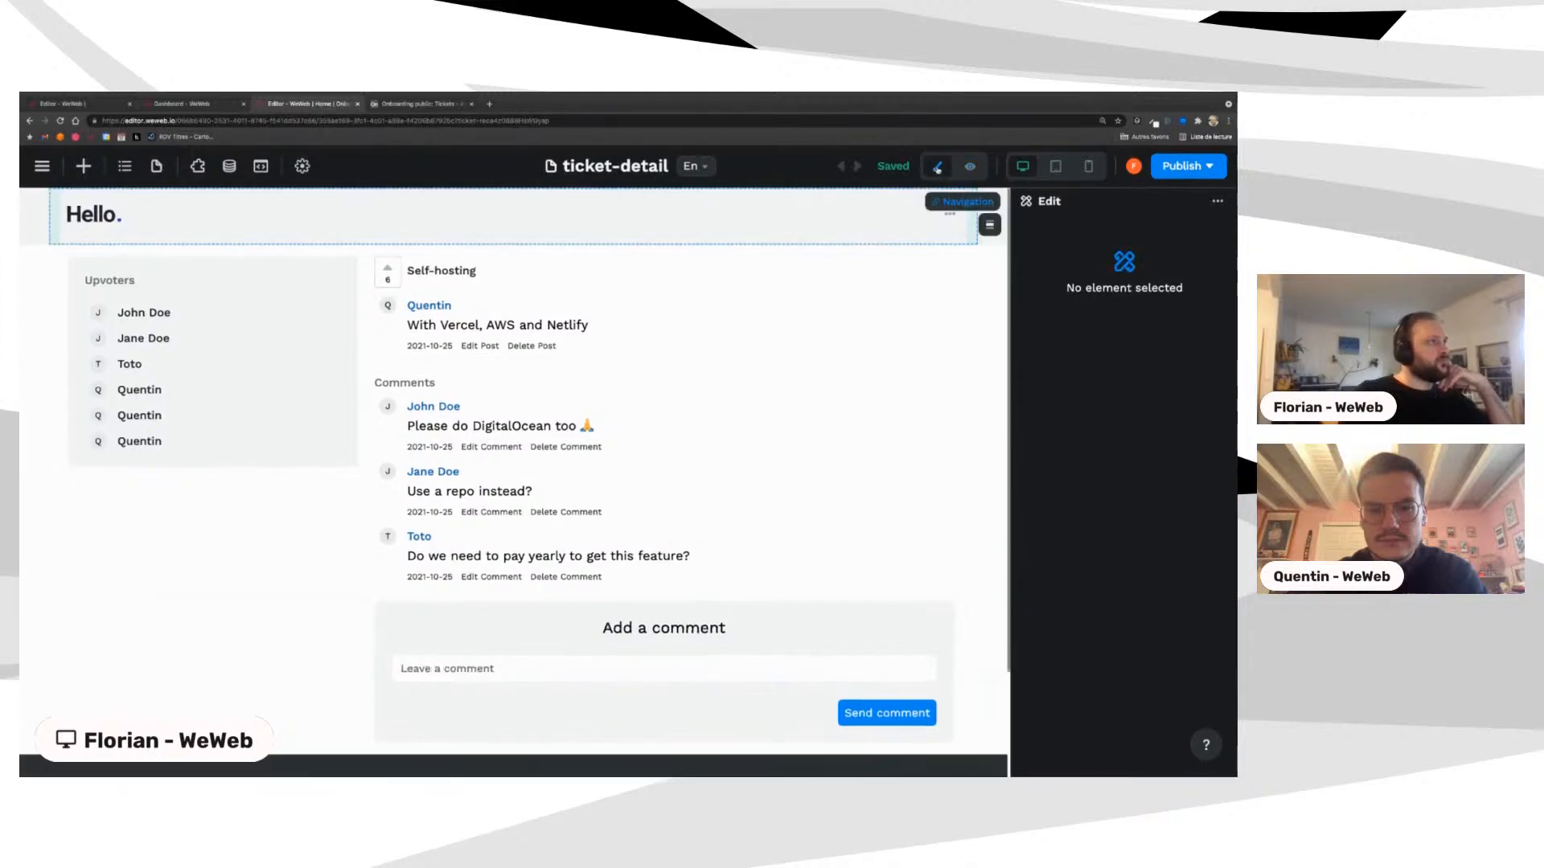
{"action": "left_click", "coordinate": [68, 259]}
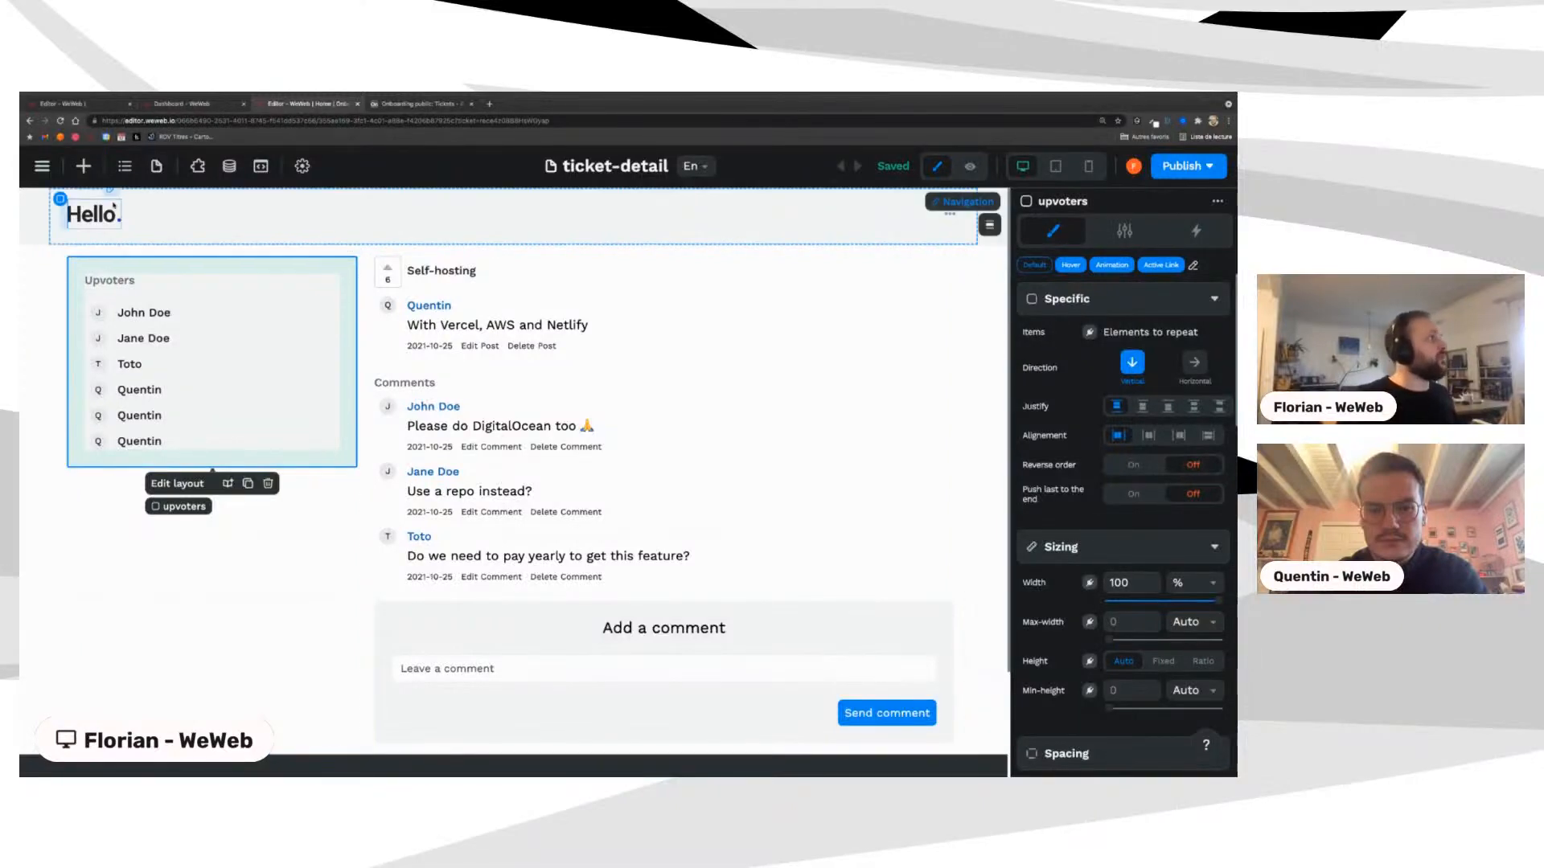
{"action": "left_click", "coordinate": [181, 104]}
{"action": "left_click", "coordinate": [89, 105]}
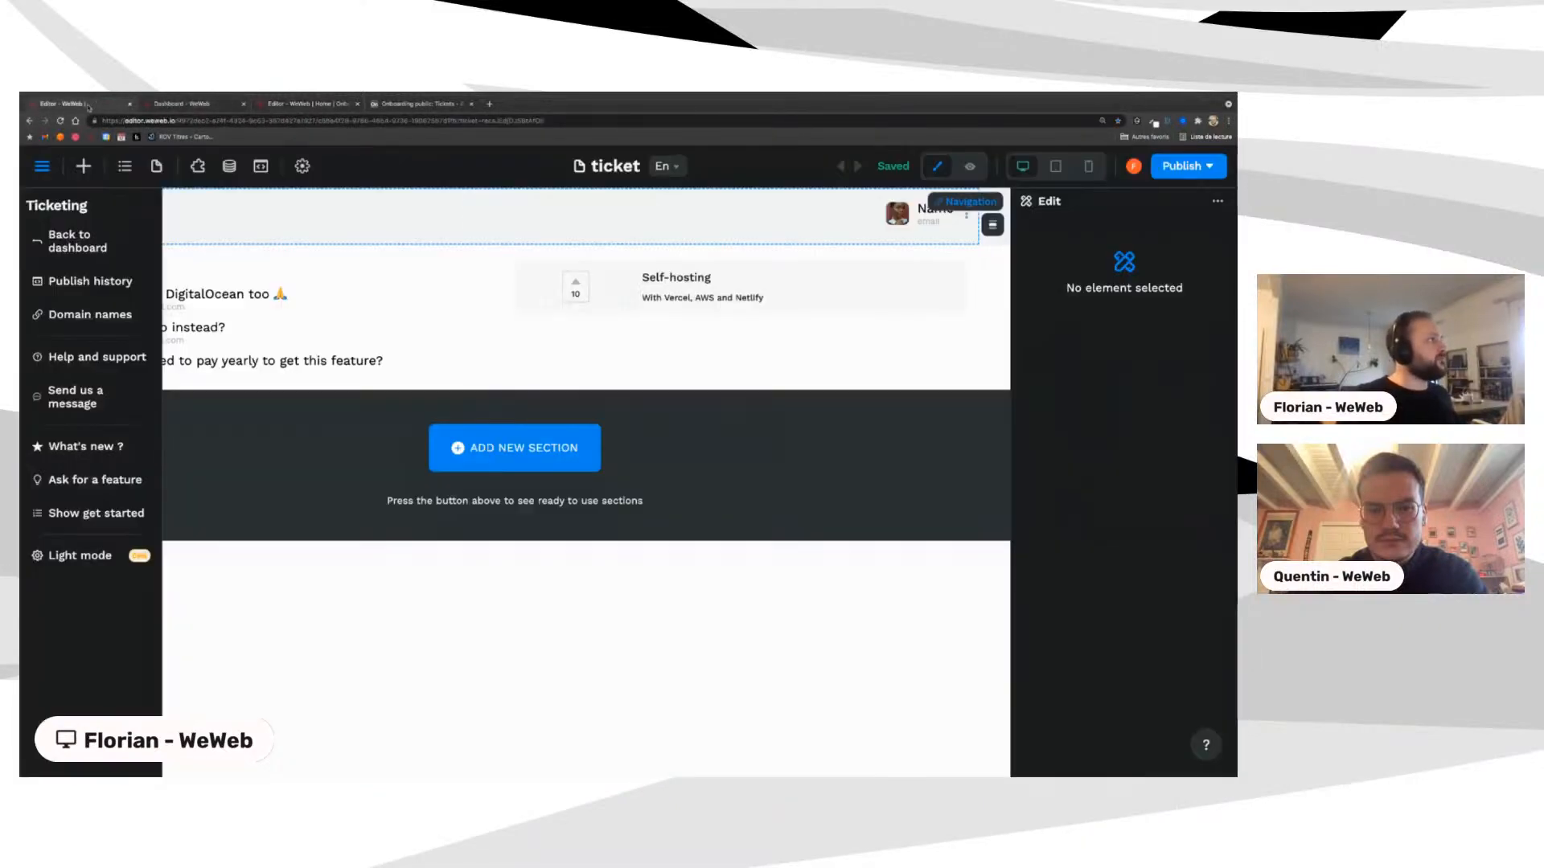
Step: Delete the old Voters block from the ticket page
{"action": "left_click", "coordinate": [390, 406]}
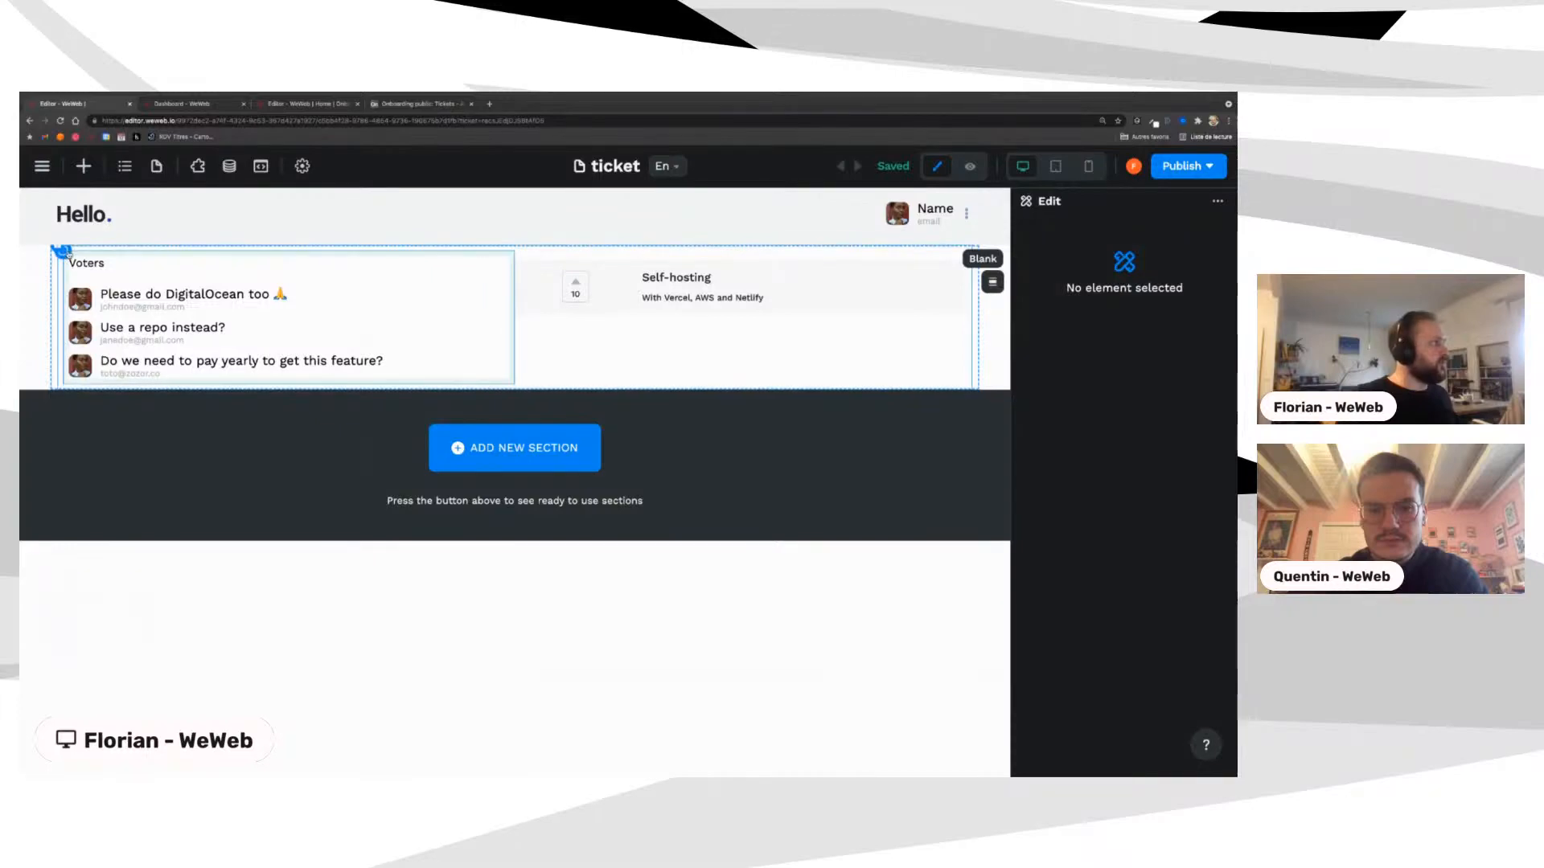
{"action": "left_click", "coordinate": [371, 259]}
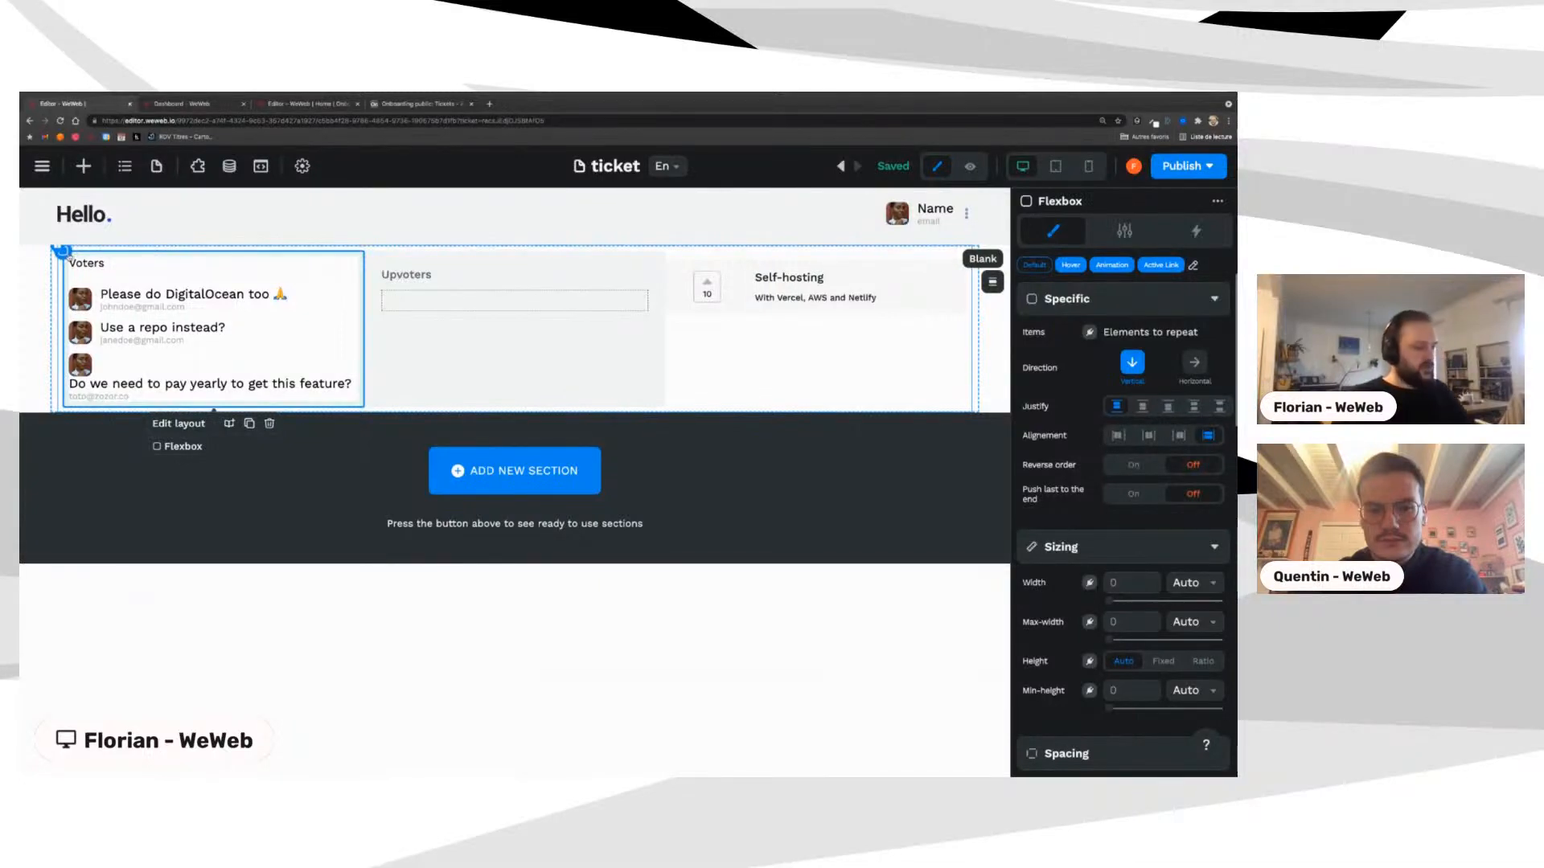
{"action": "key", "text": "Delete"}
Step: Turn on Custom value for the Upvoters repeating list's items to show placeholder Firstname Name rows
{"action": "left_click", "coordinate": [217, 104]}
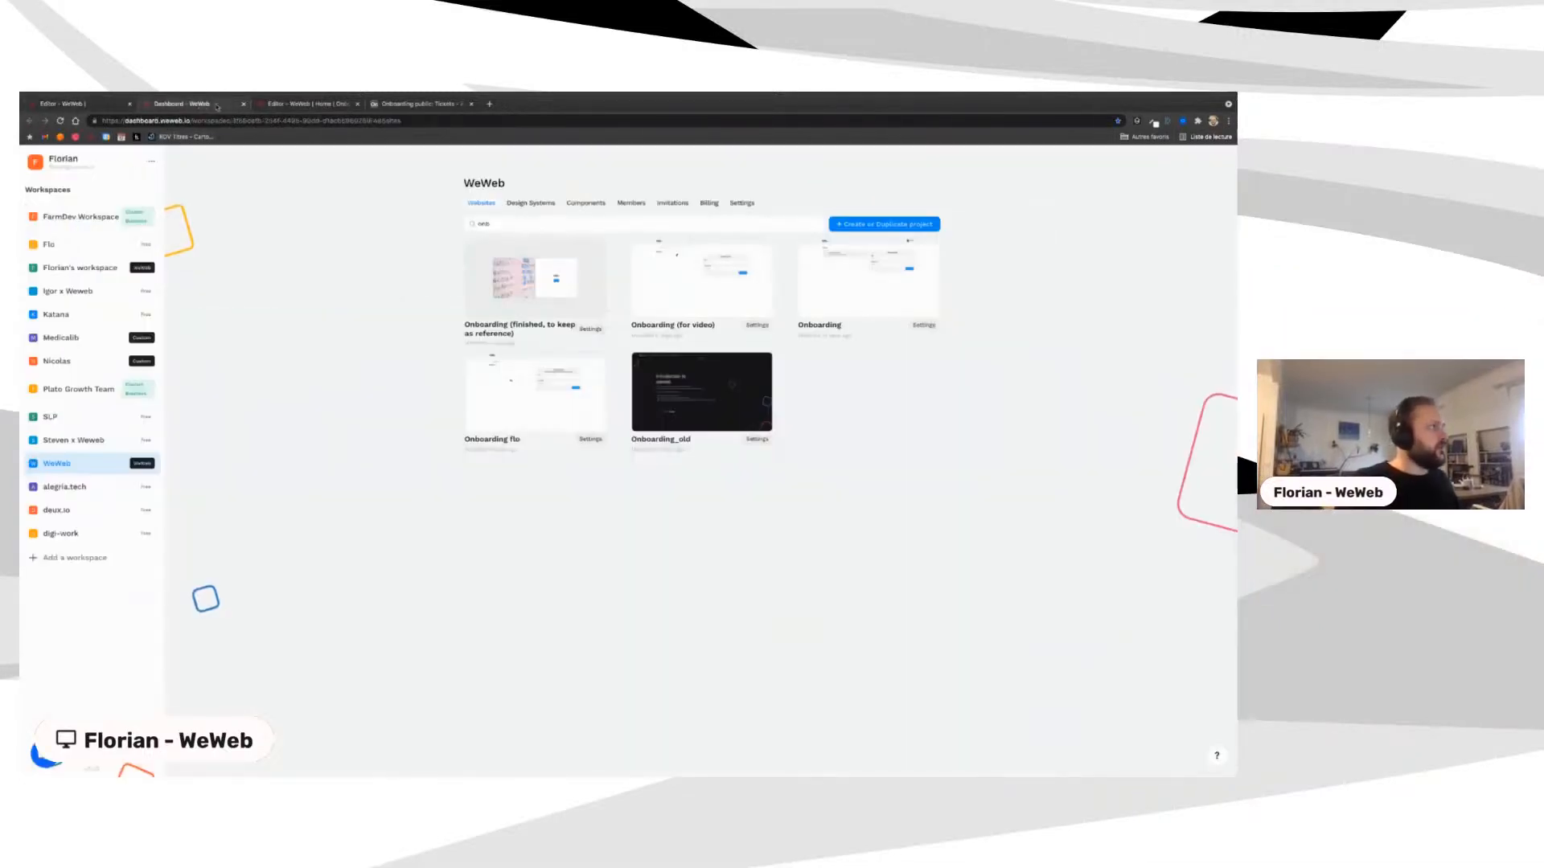
{"action": "left_click", "coordinate": [64, 104]}
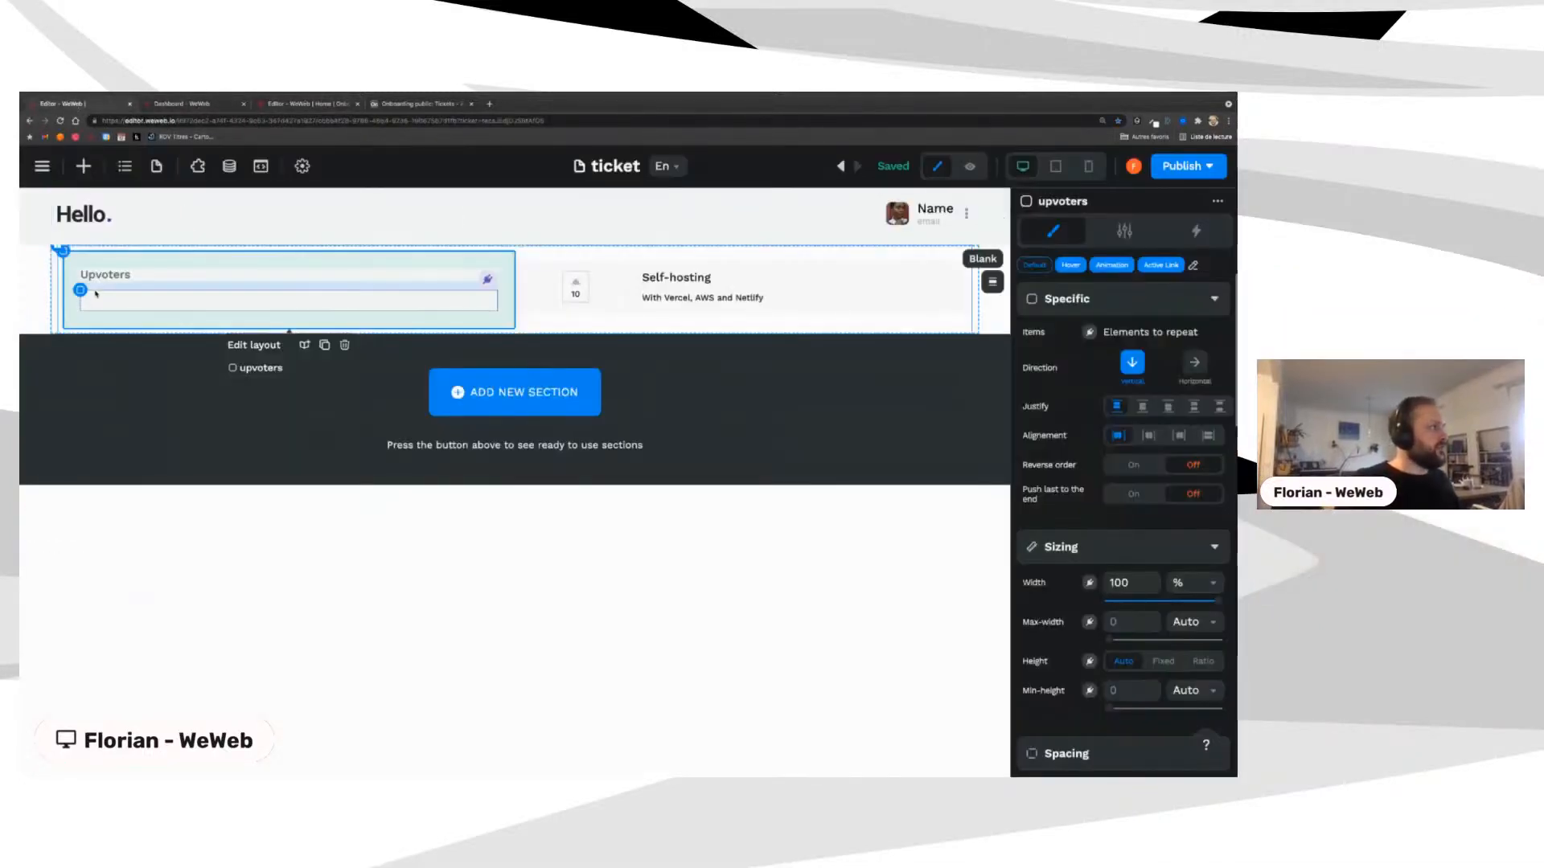
{"action": "left_click", "coordinate": [85, 292]}
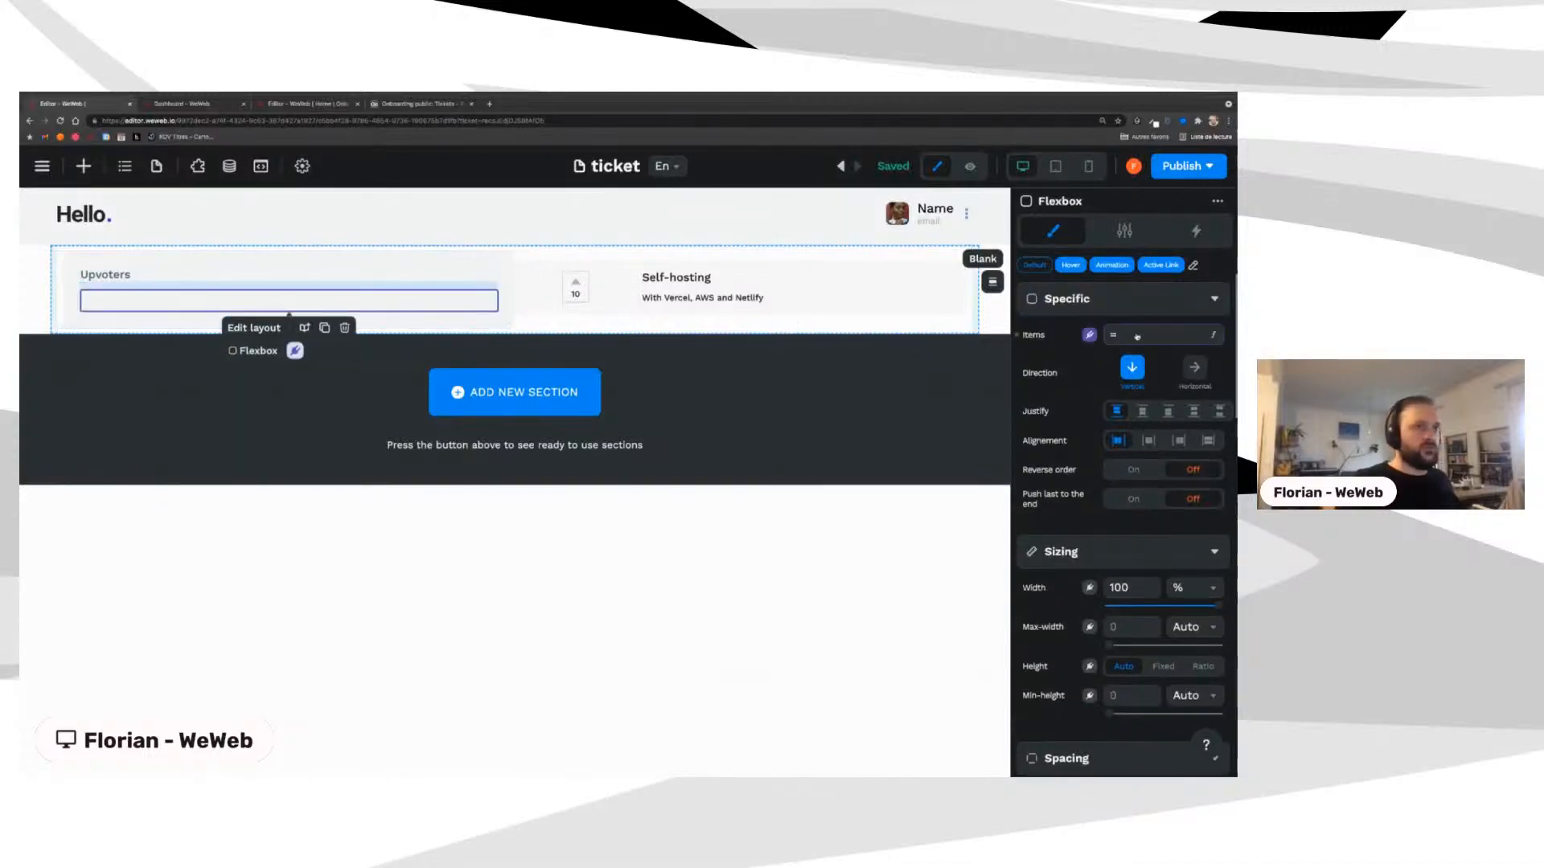
{"action": "left_click", "coordinate": [1089, 335]}
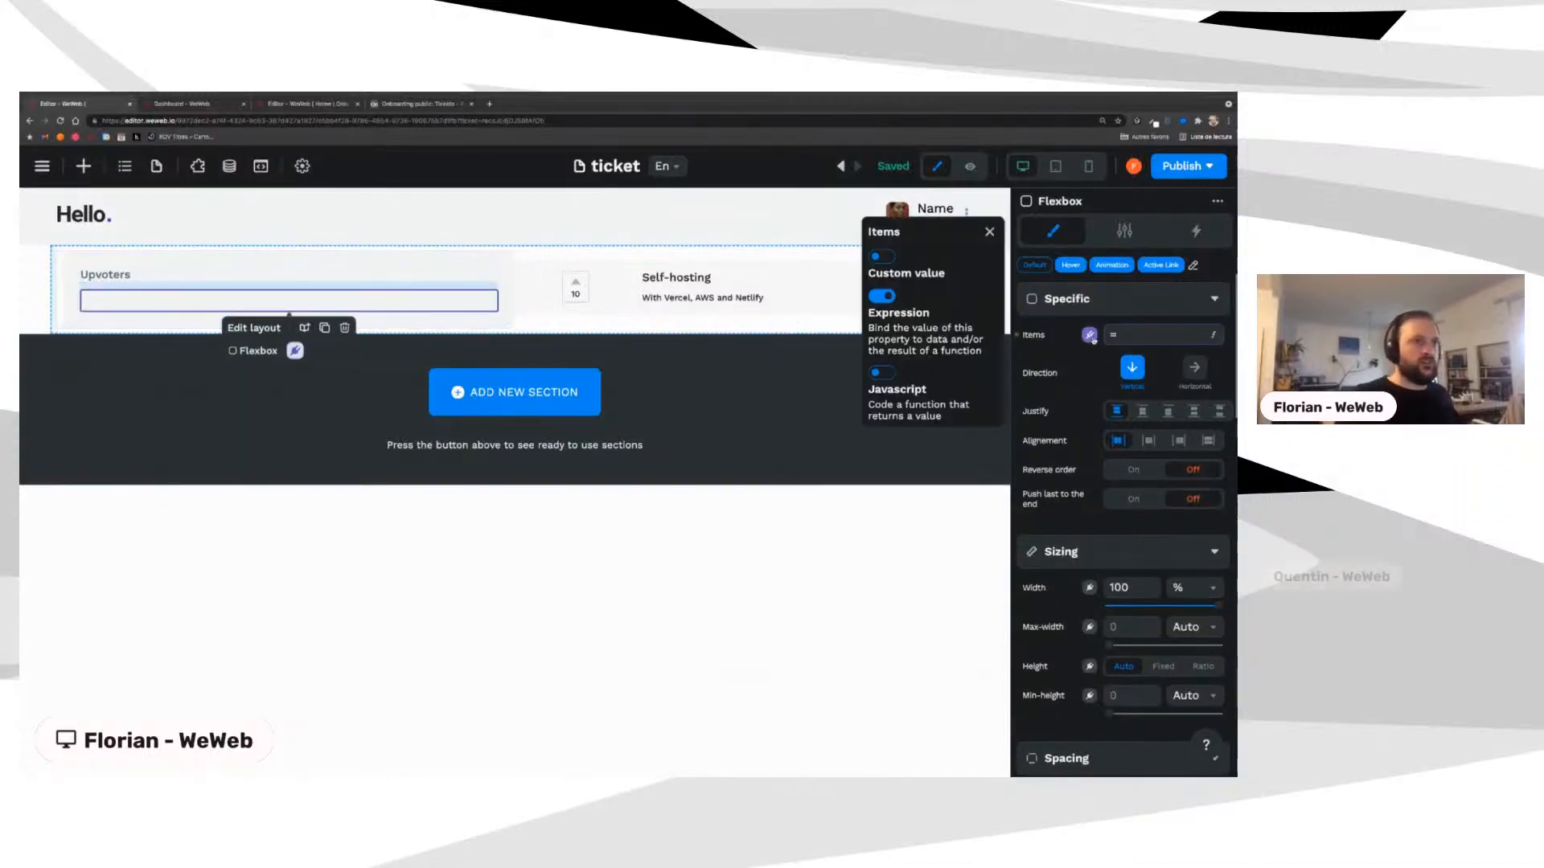
{"action": "left_click", "coordinate": [882, 256]}
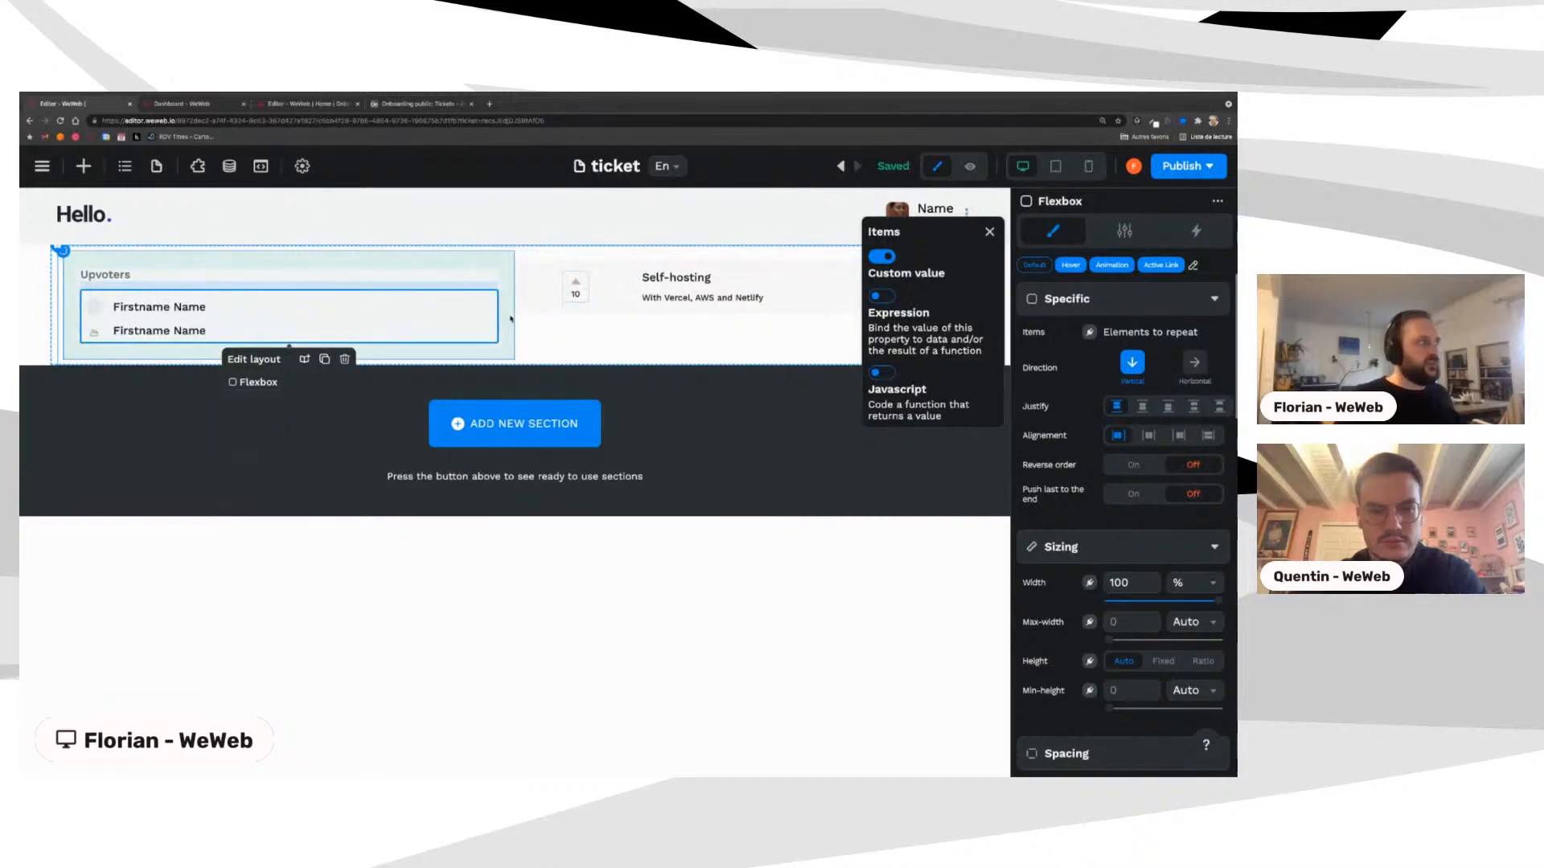
{"action": "left_click", "coordinate": [540, 291]}
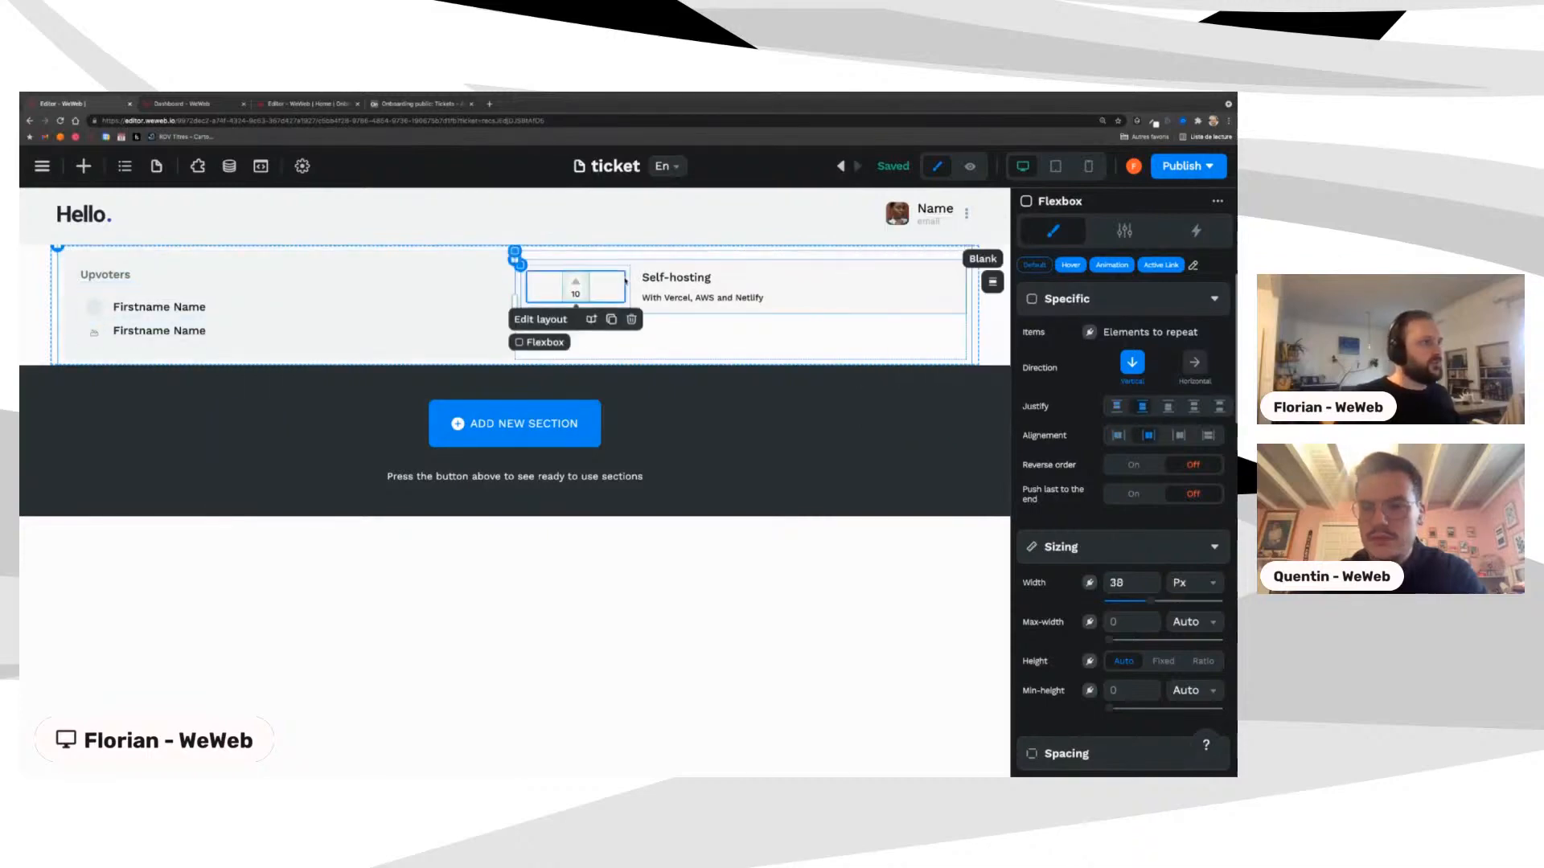
{"action": "left_click", "coordinate": [183, 104]}
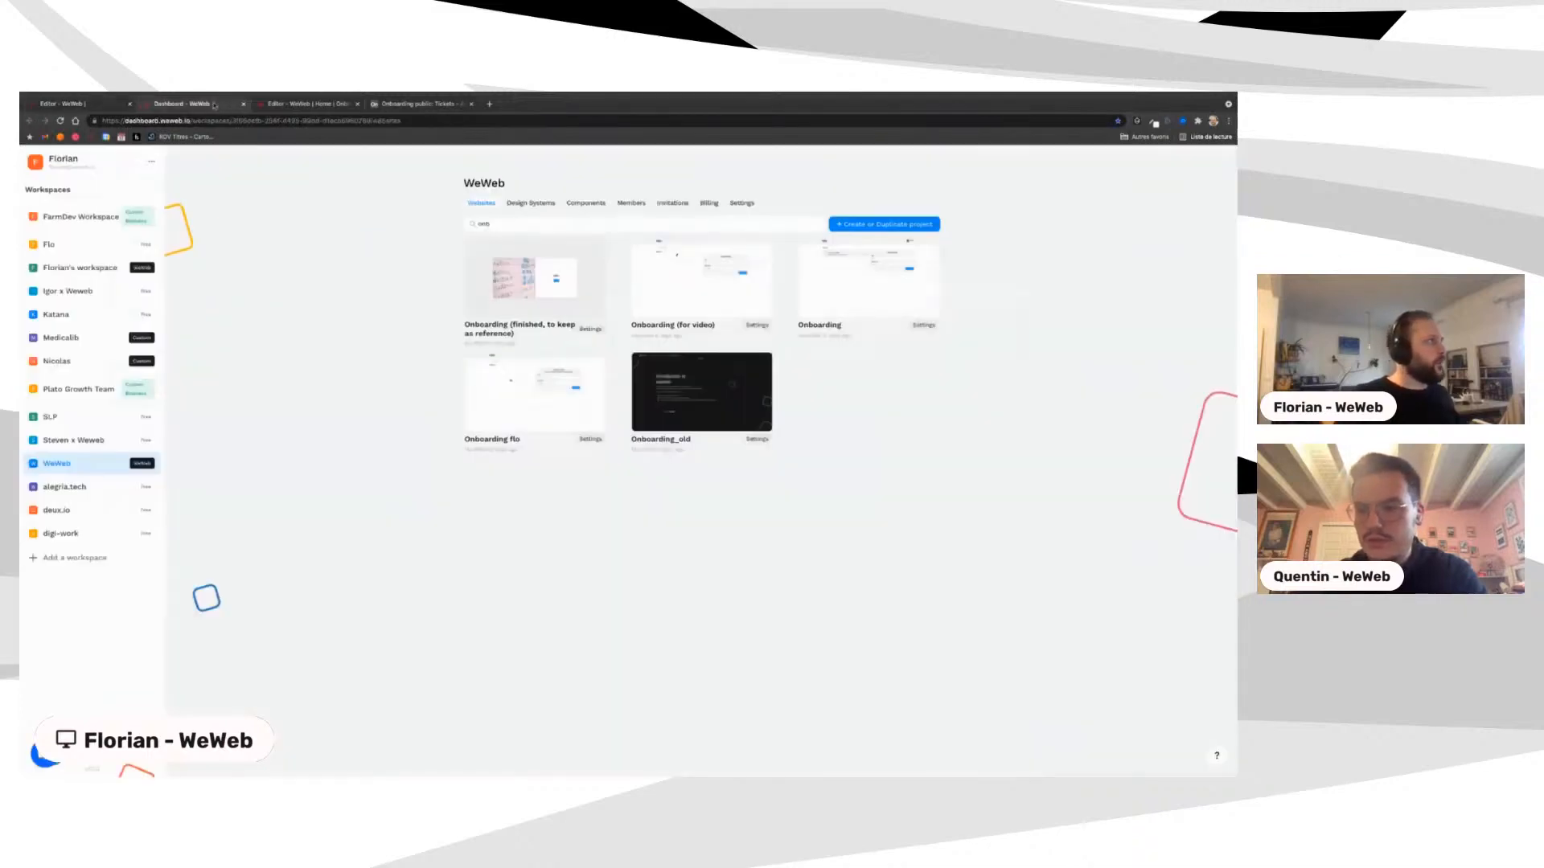
Step: After checking the reference page's right column, delete the extra Self-hosting column
{"action": "left_click", "coordinate": [307, 105]}
{"action": "left_click", "coordinate": [363, 254]}
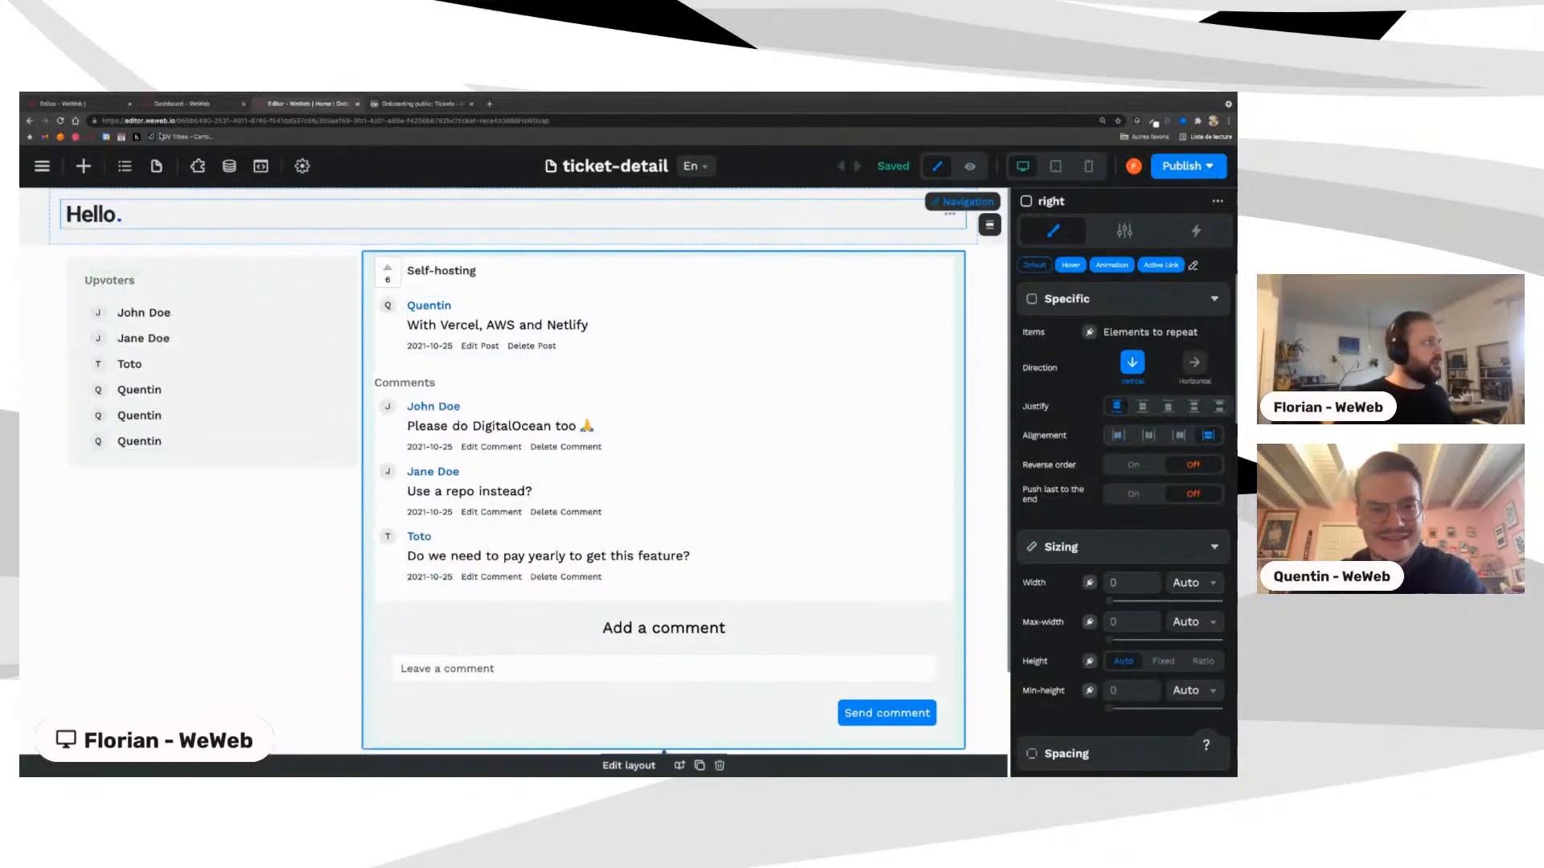
{"action": "left_click", "coordinate": [183, 104]}
{"action": "left_click", "coordinate": [64, 104]}
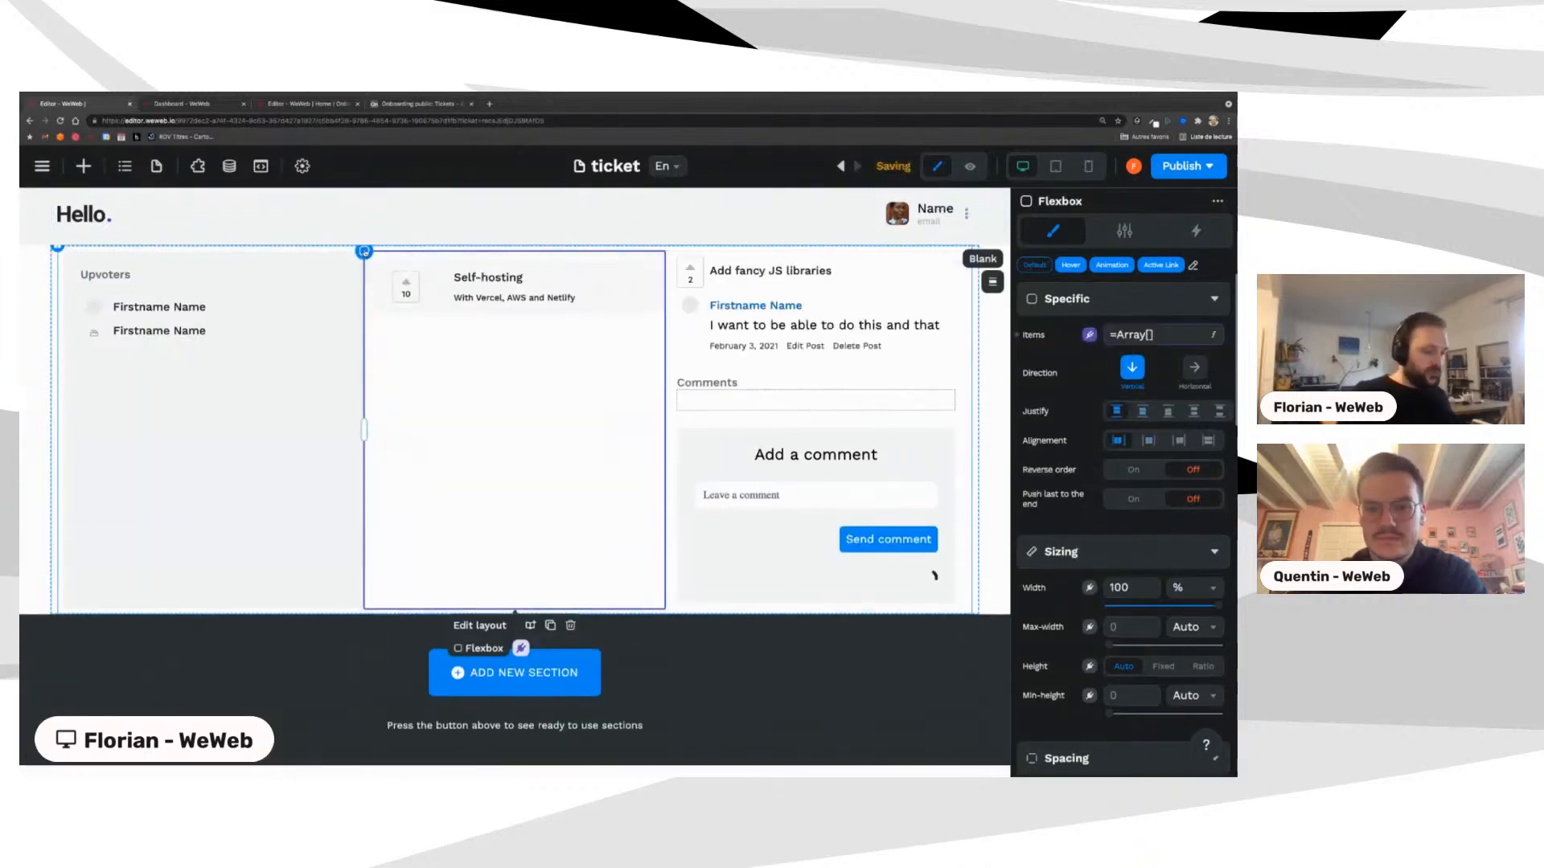
{"action": "key", "text": "Delete"}
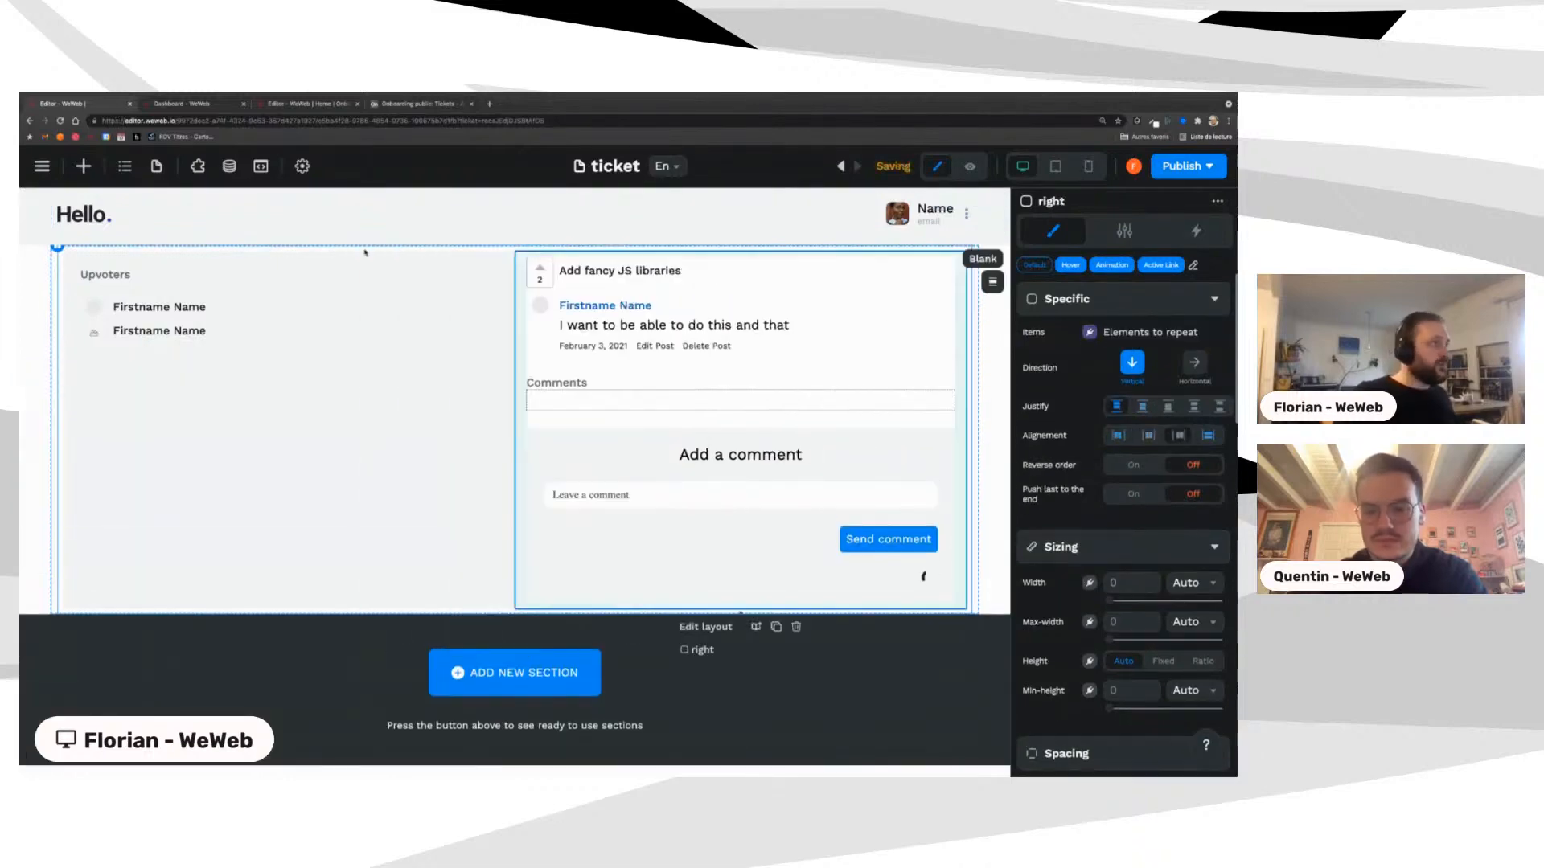
Step: Turn on Custom value for the Comments list's items to show placeholder comments, then select the Upvoters repeating list
{"action": "left_click", "coordinate": [528, 225]}
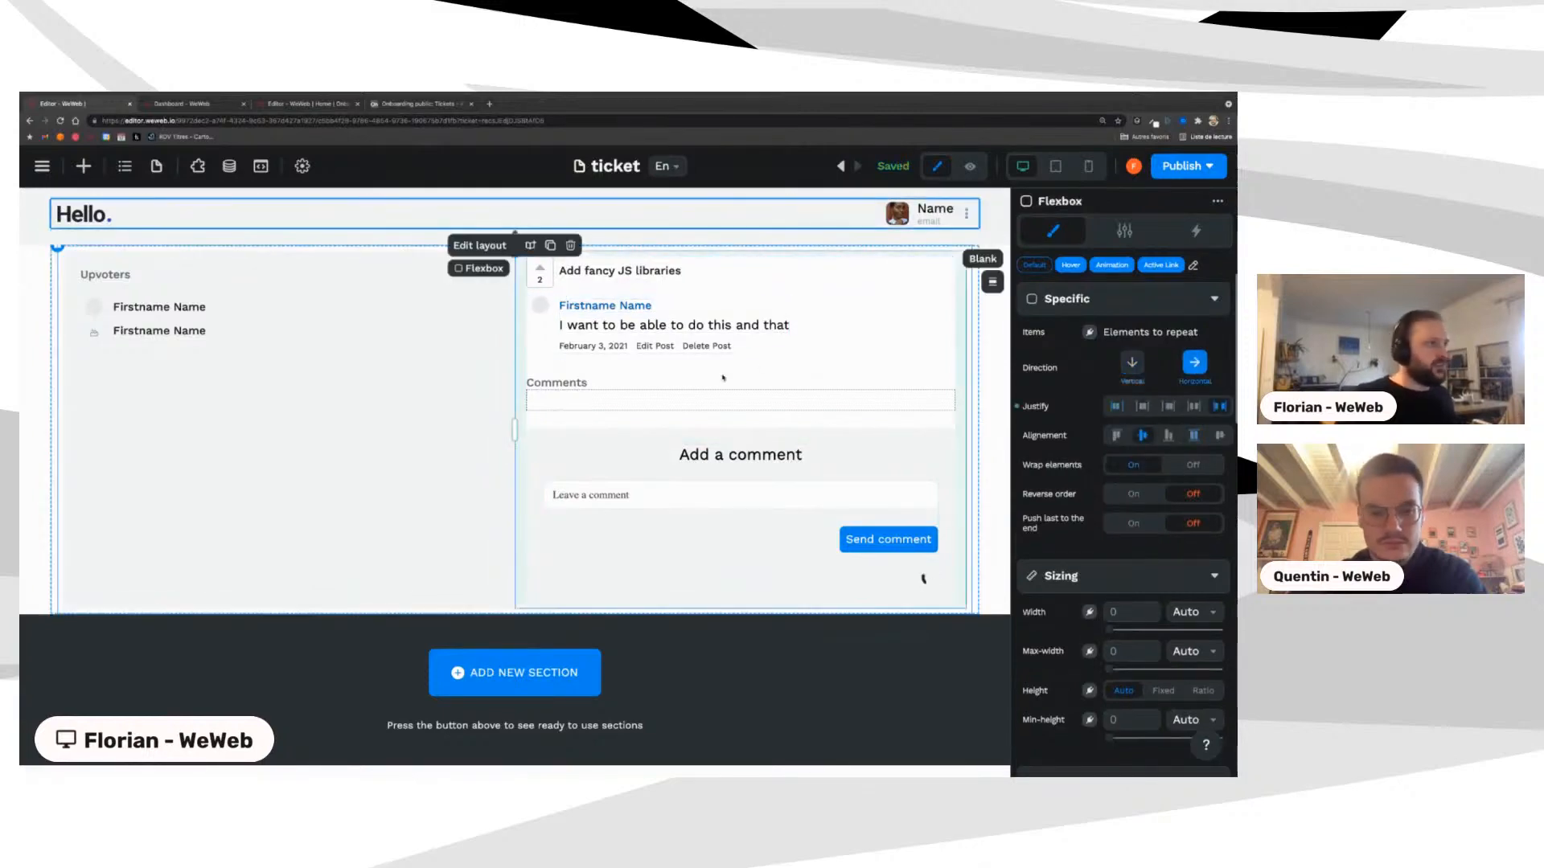
{"action": "left_click", "coordinate": [722, 399]}
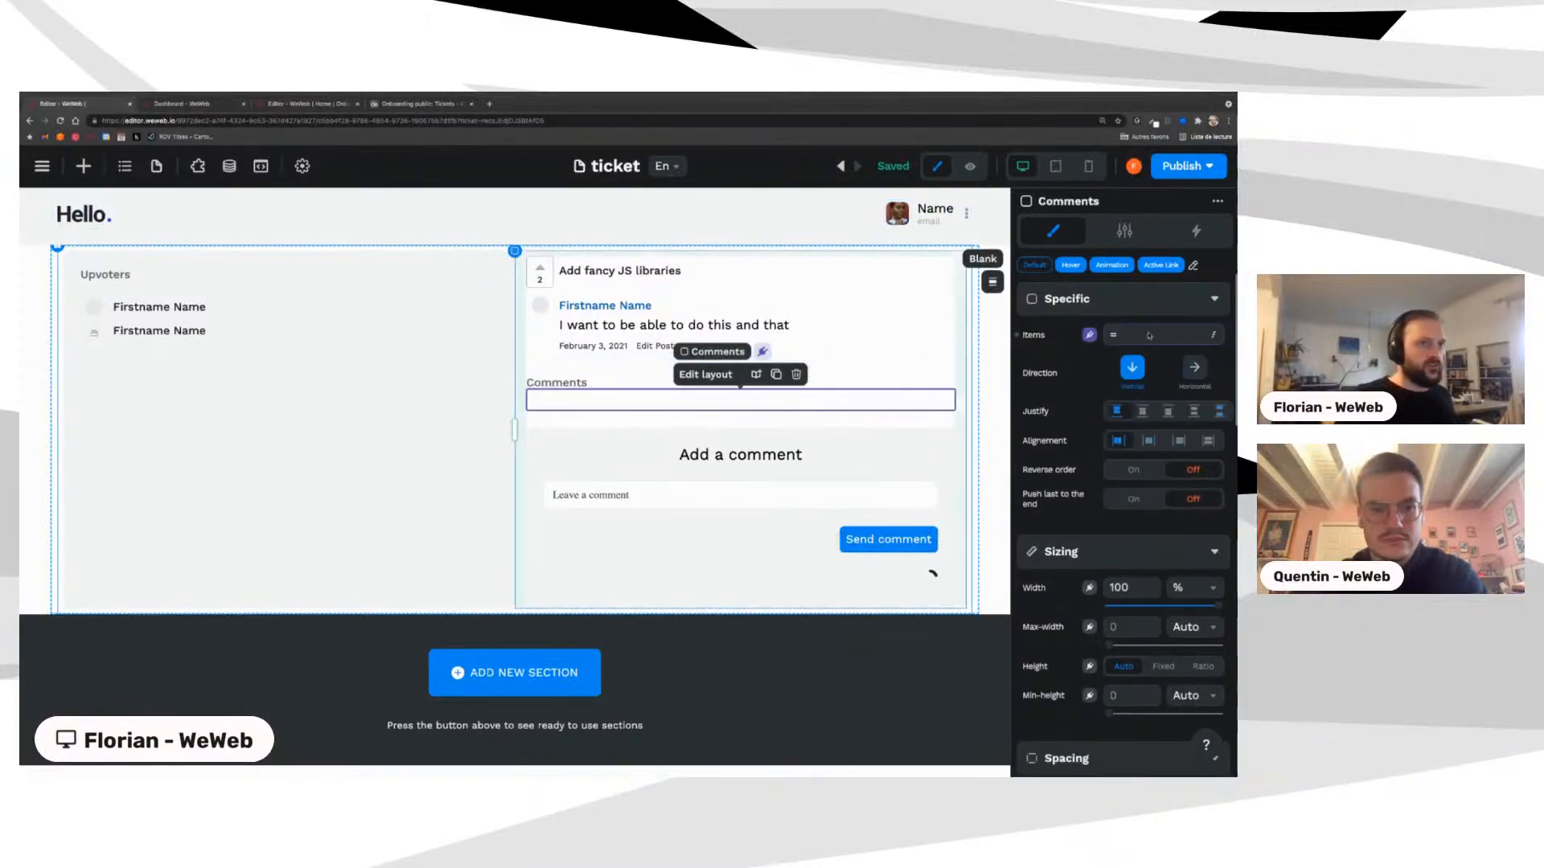
{"action": "left_click", "coordinate": [1090, 335]}
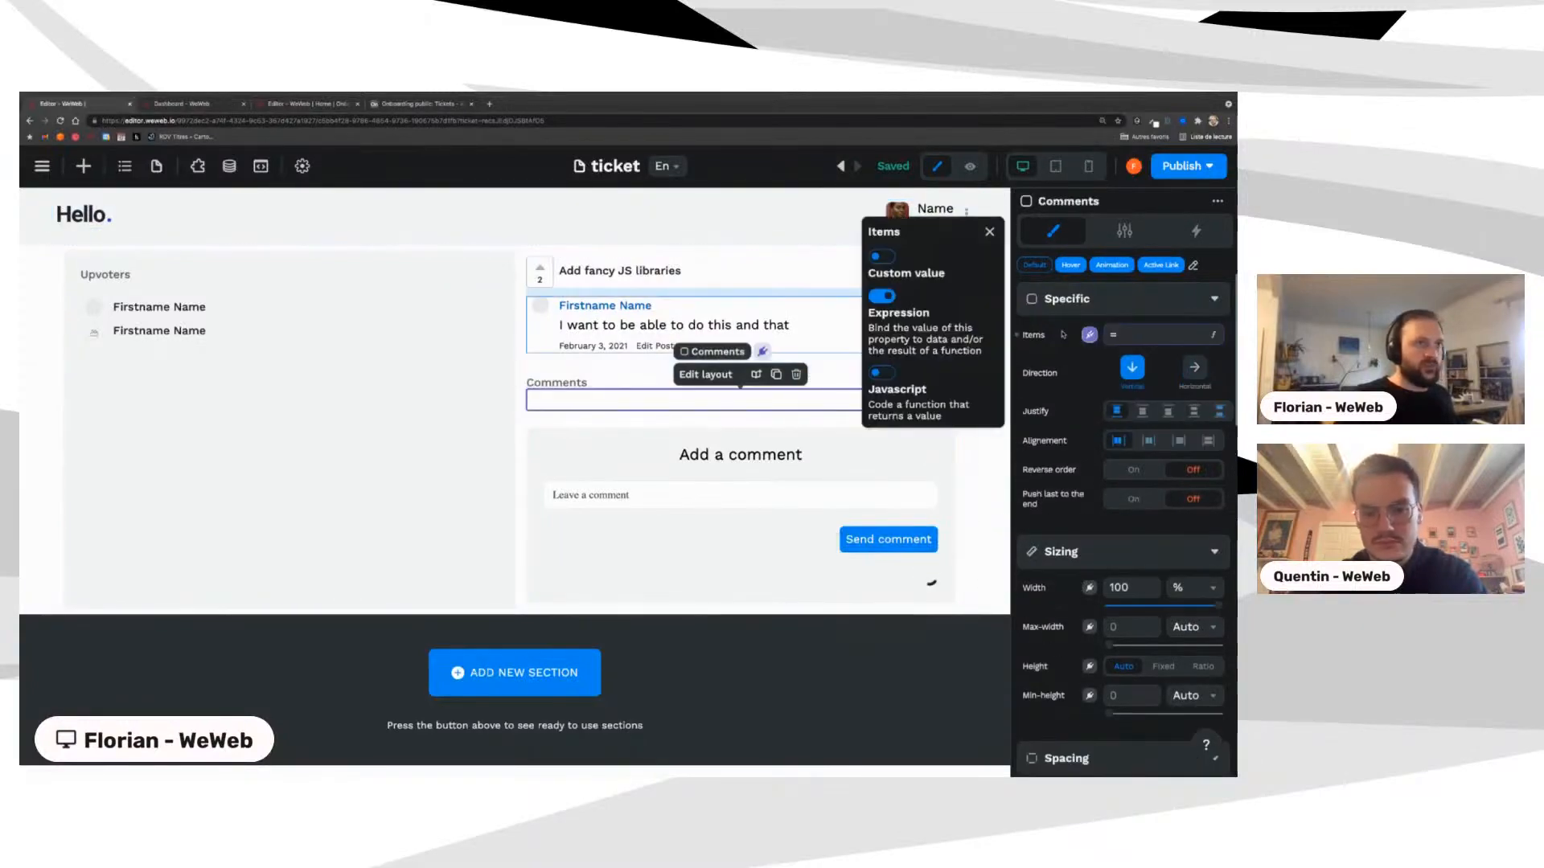
{"action": "left_click", "coordinate": [885, 256]}
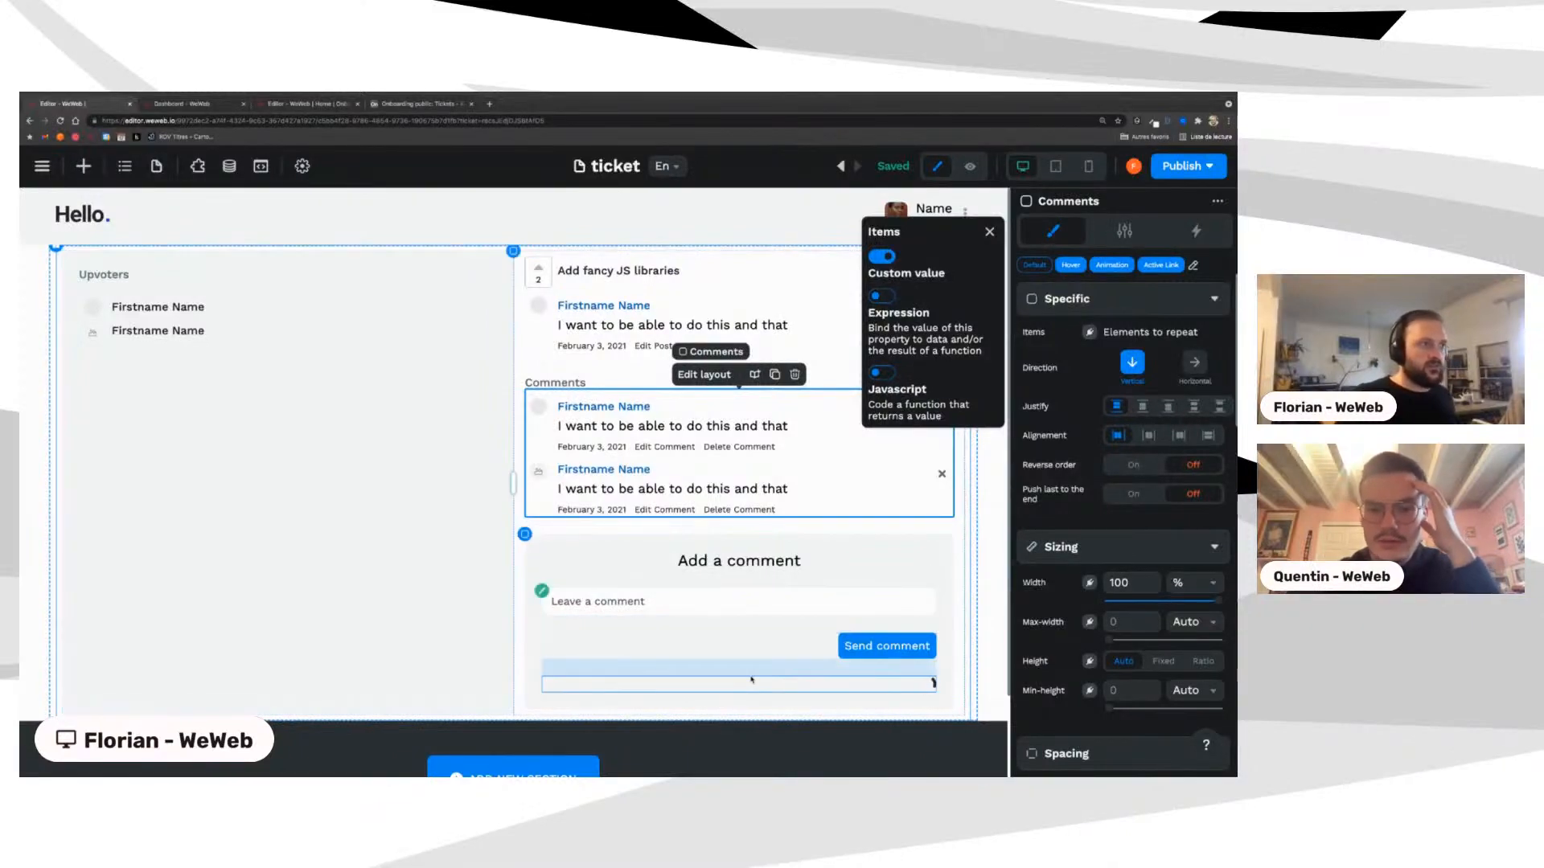
{"action": "left_click", "coordinate": [989, 232]}
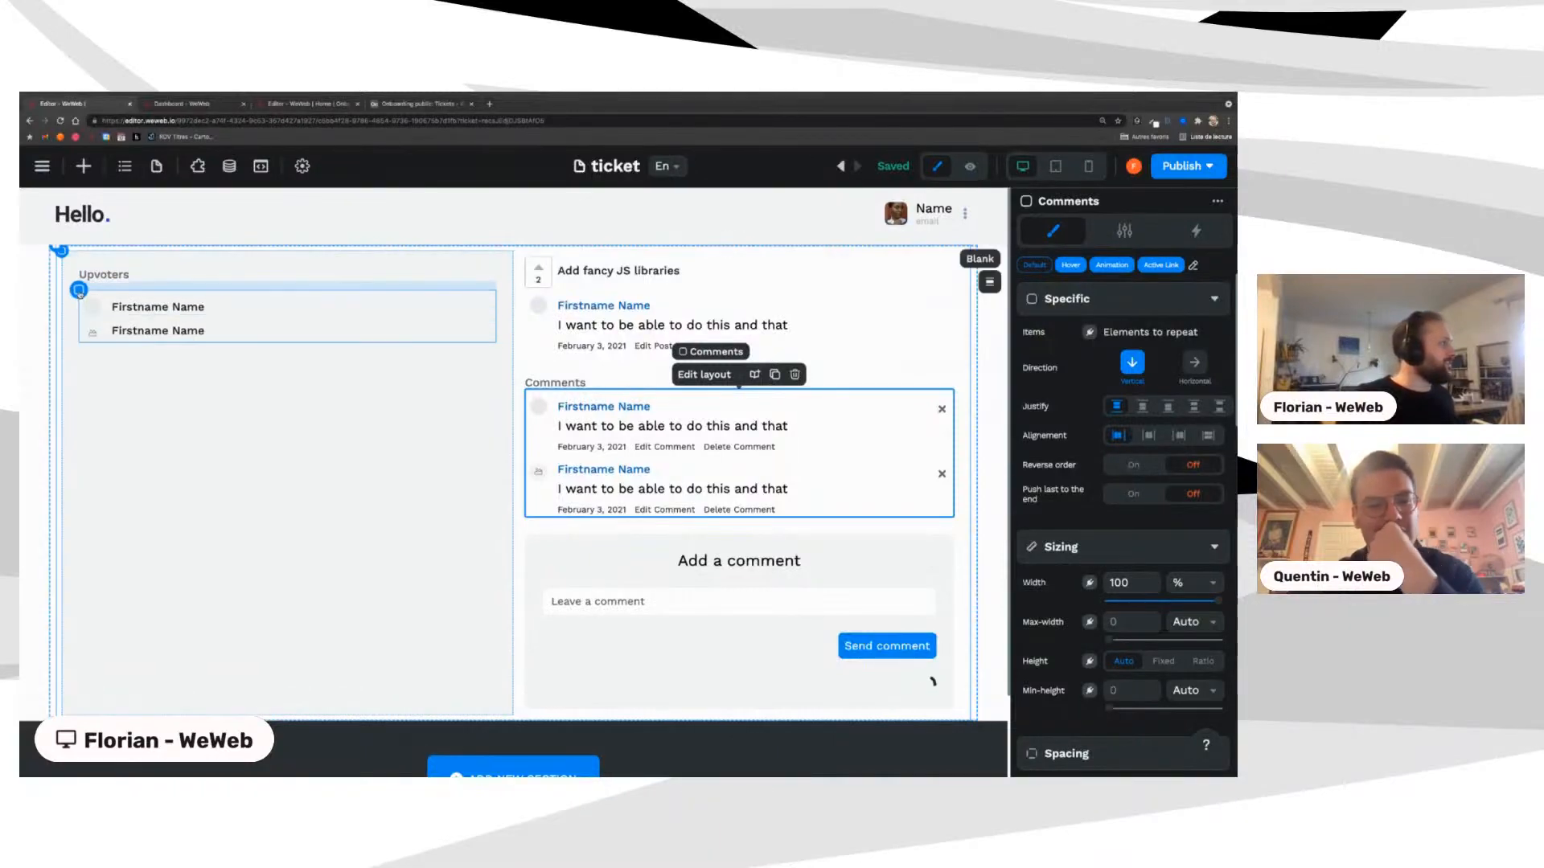
{"action": "left_click", "coordinate": [100, 304]}
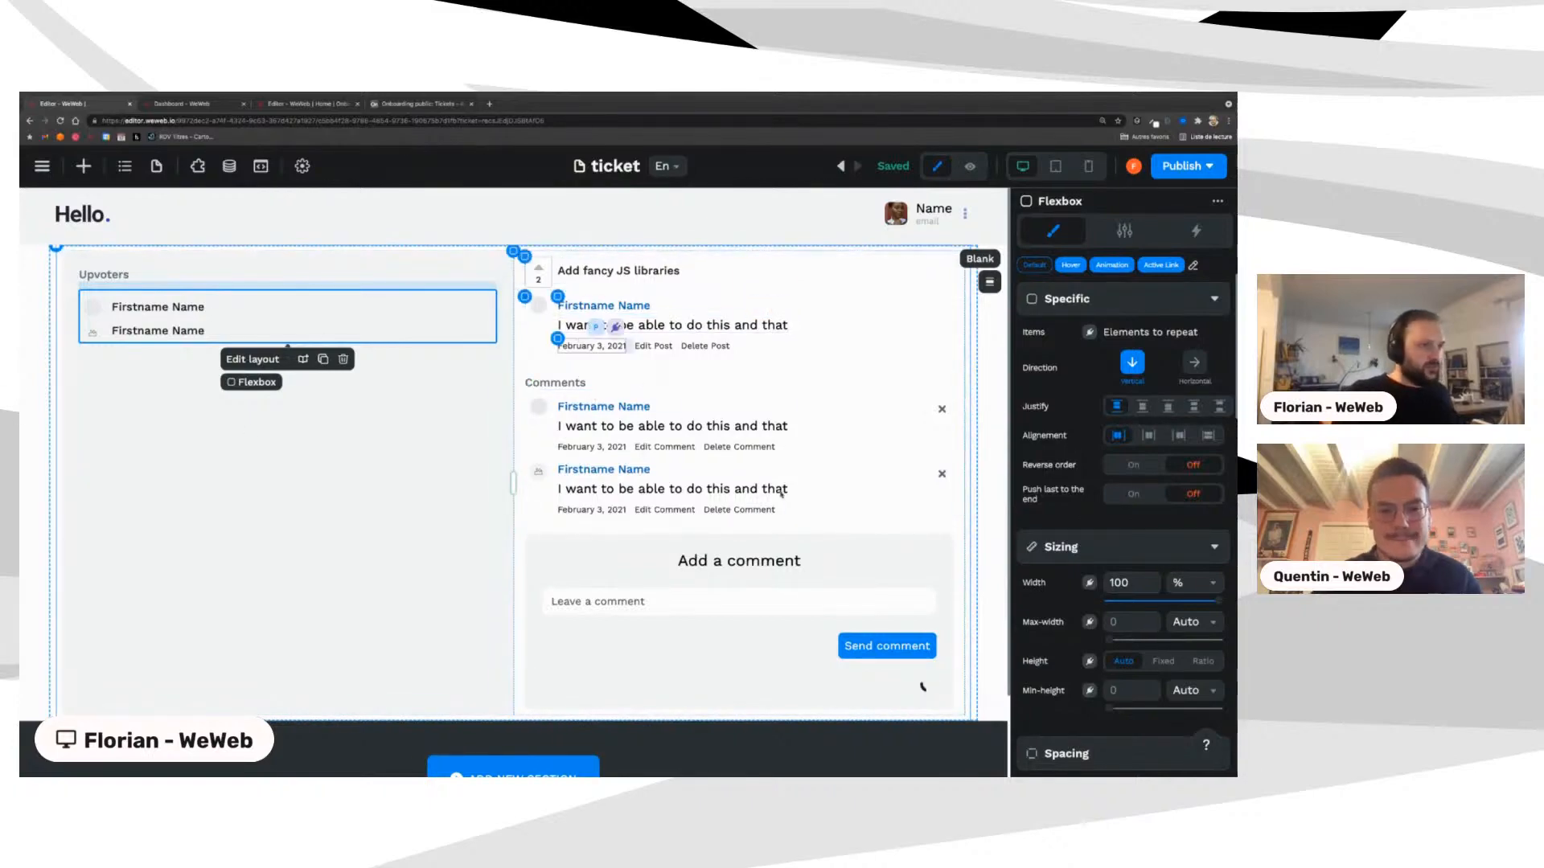
{"action": "scroll", "coordinate": [868, 574], "scroll_direction": "down", "scroll_amount": 2}
{"action": "scroll", "coordinate": [866, 573], "scroll_direction": "up", "scroll_amount": 2}
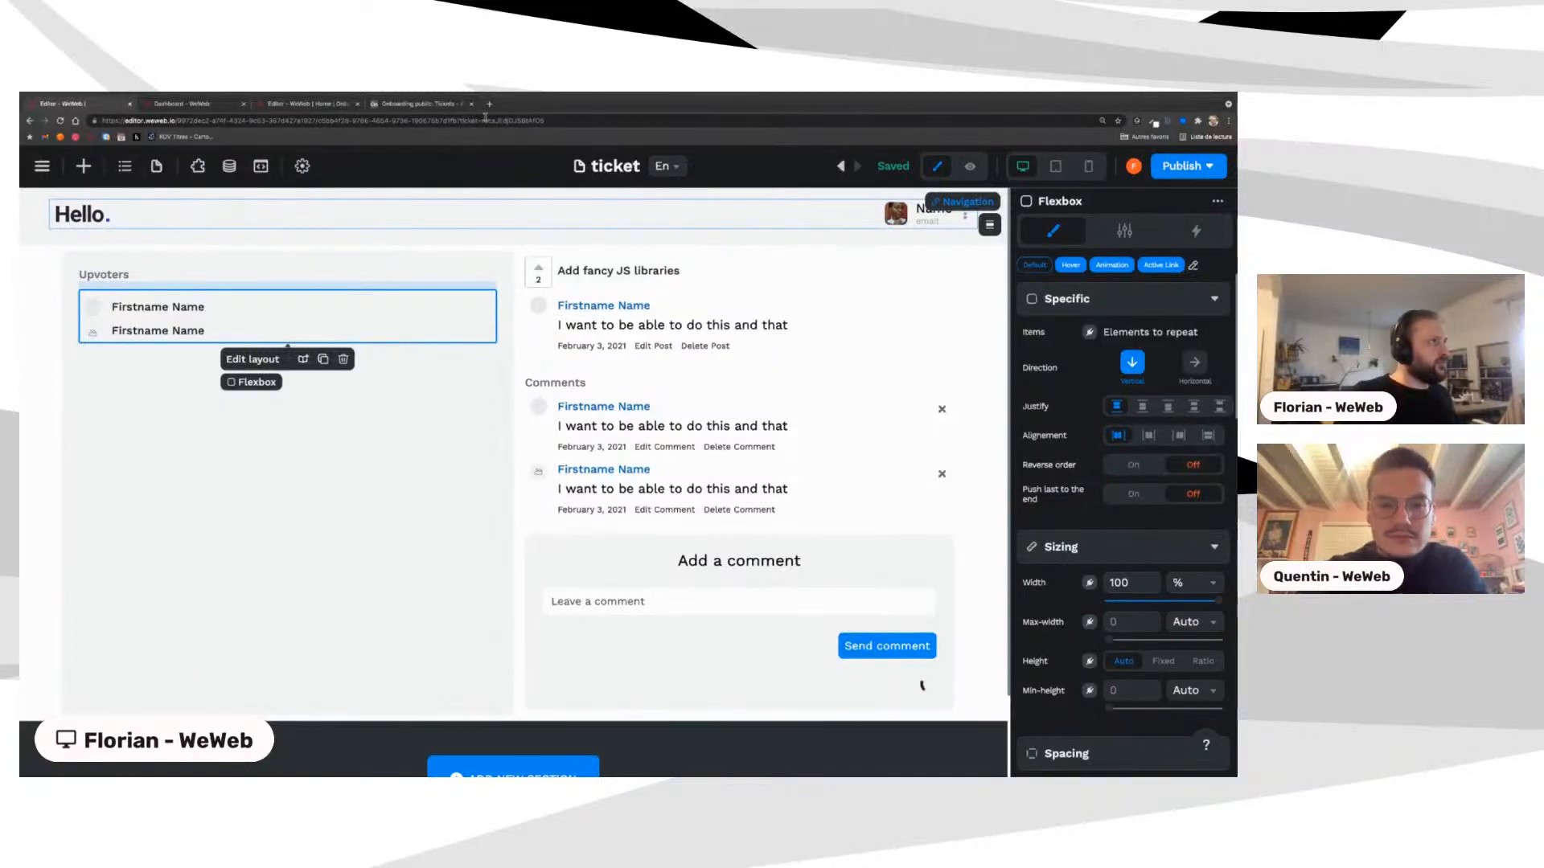
Step: Bind the post heading to the ticket Title and the count to Number of upvotes (Self-hosting, 10)
{"action": "left_click", "coordinate": [572, 278]}
{"action": "left_click", "coordinate": [572, 277]}
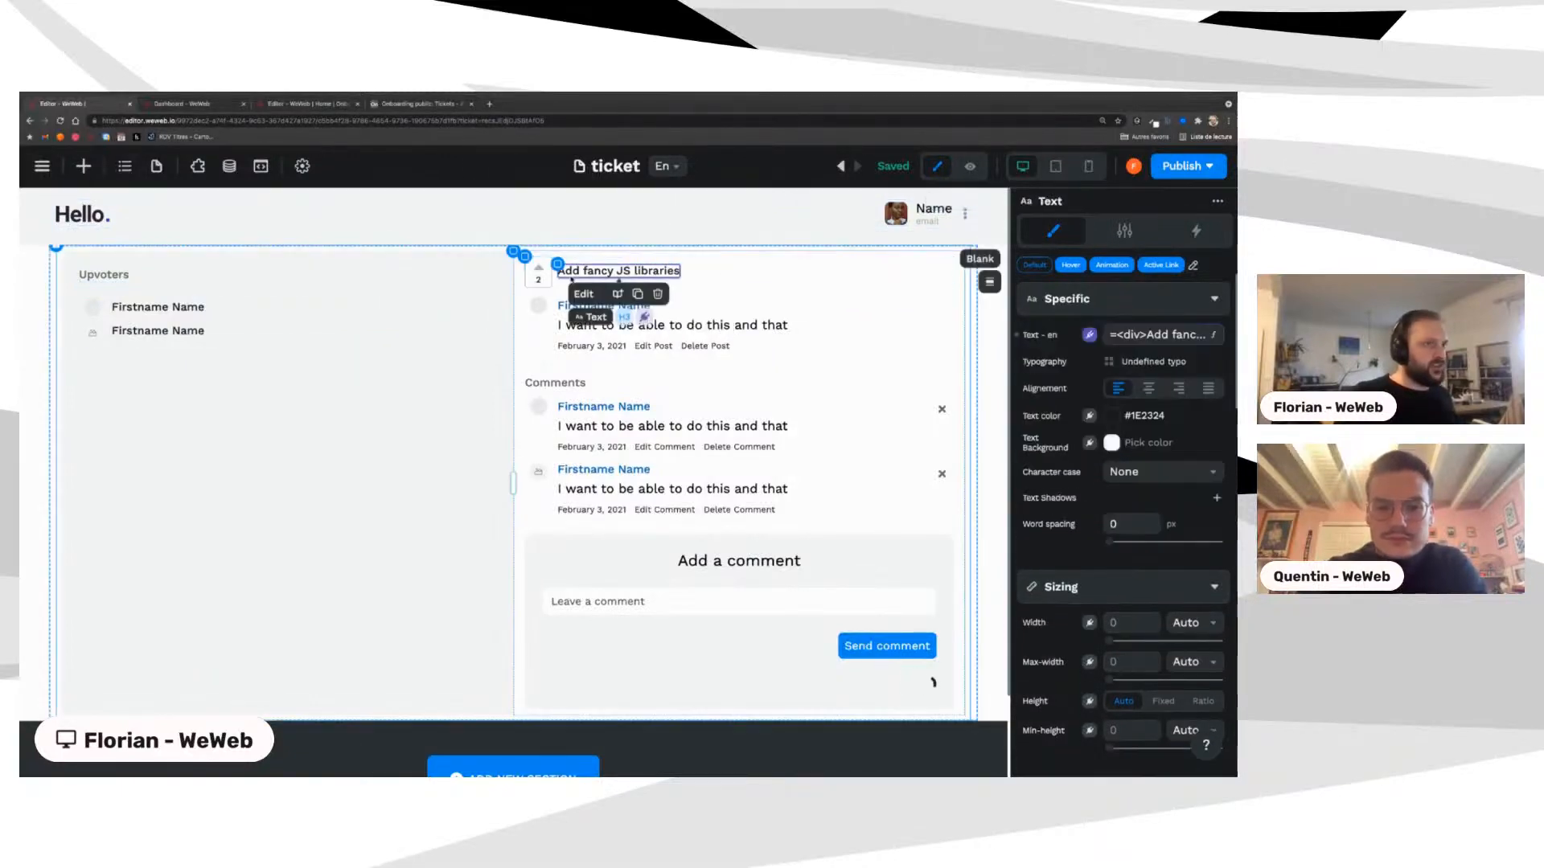
{"action": "left_click", "coordinate": [1140, 341]}
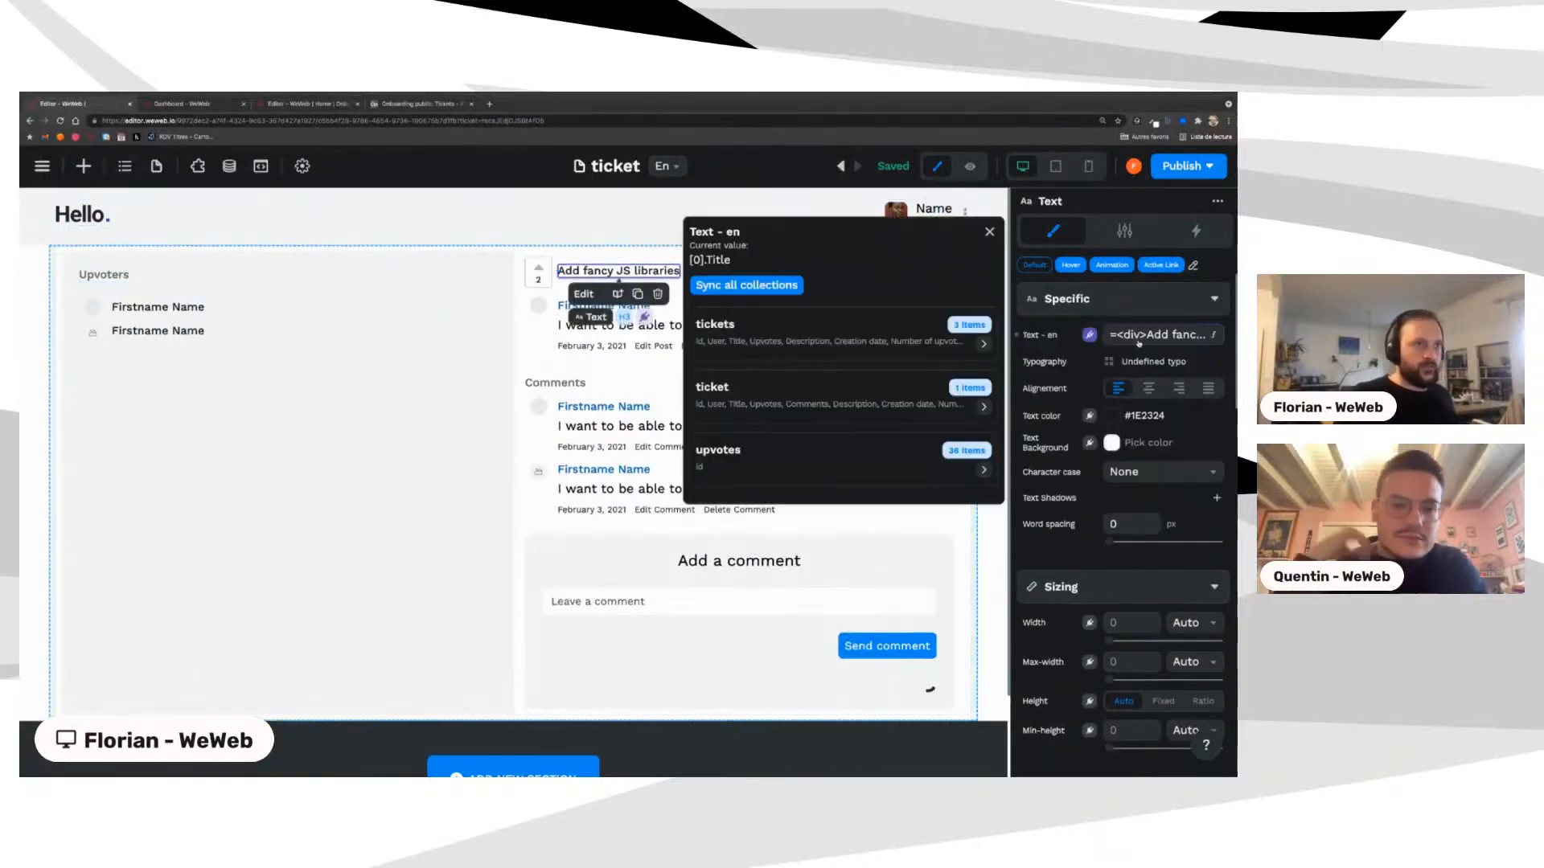
{"action": "left_click", "coordinate": [741, 341]}
{"action": "left_click", "coordinate": [813, 355]}
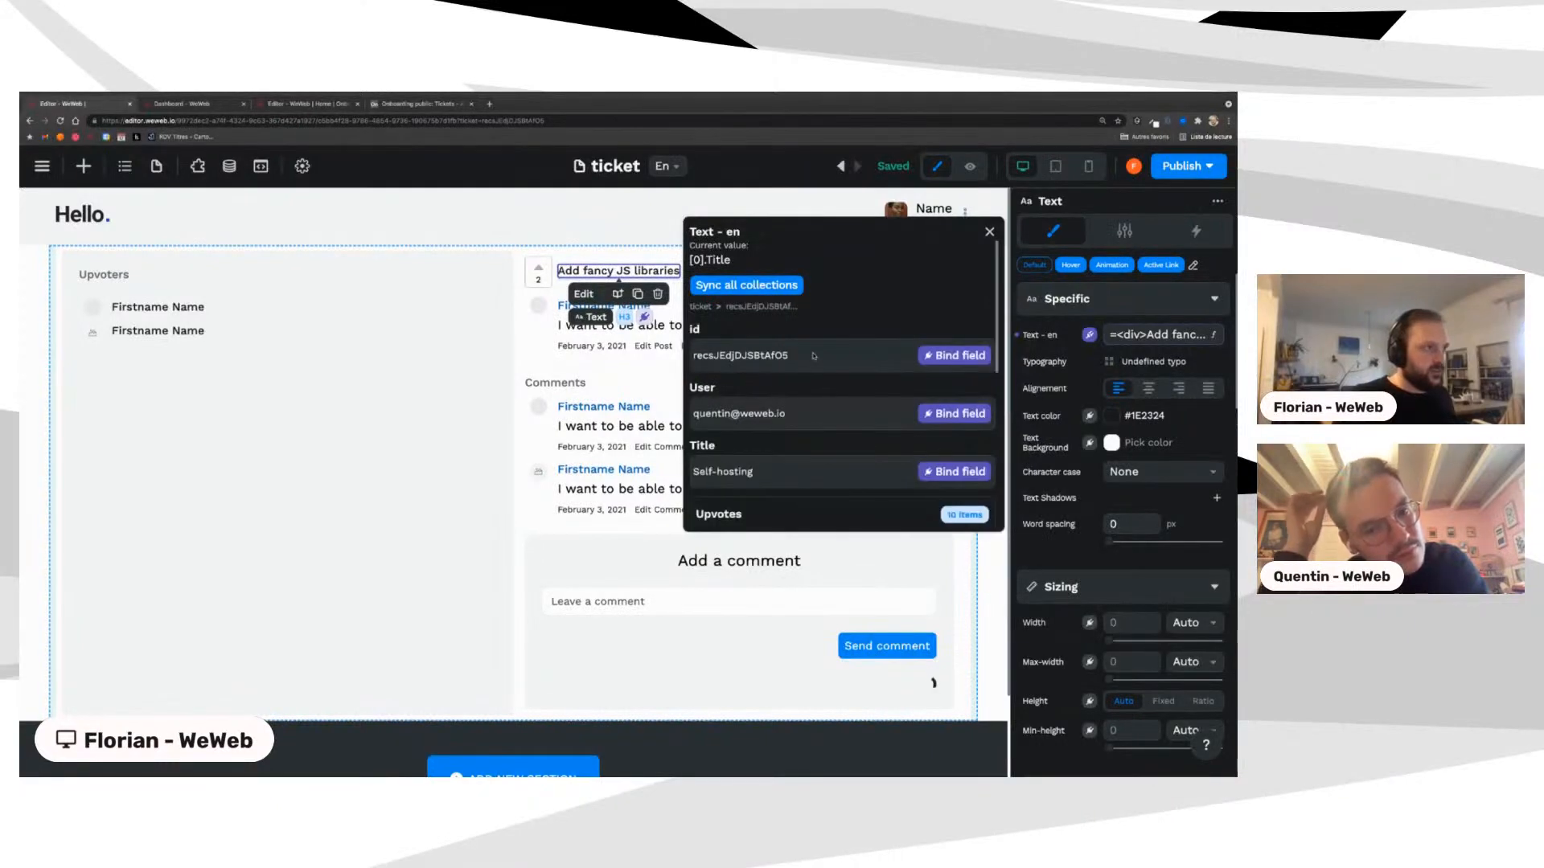
{"action": "left_click", "coordinate": [953, 471]}
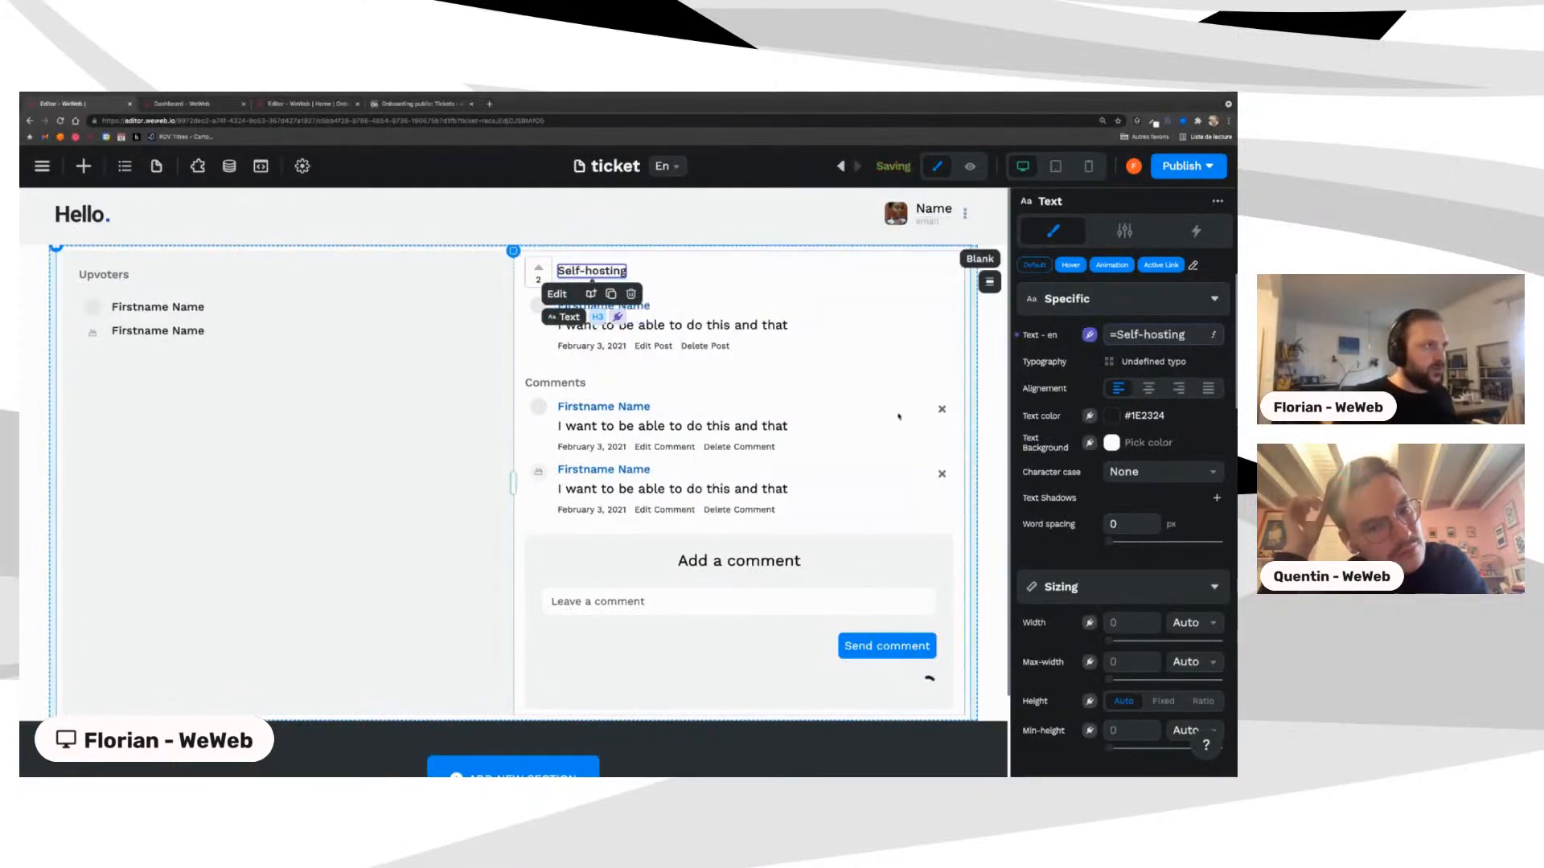
{"action": "left_click", "coordinate": [538, 279]}
{"action": "left_click", "coordinate": [1142, 335]}
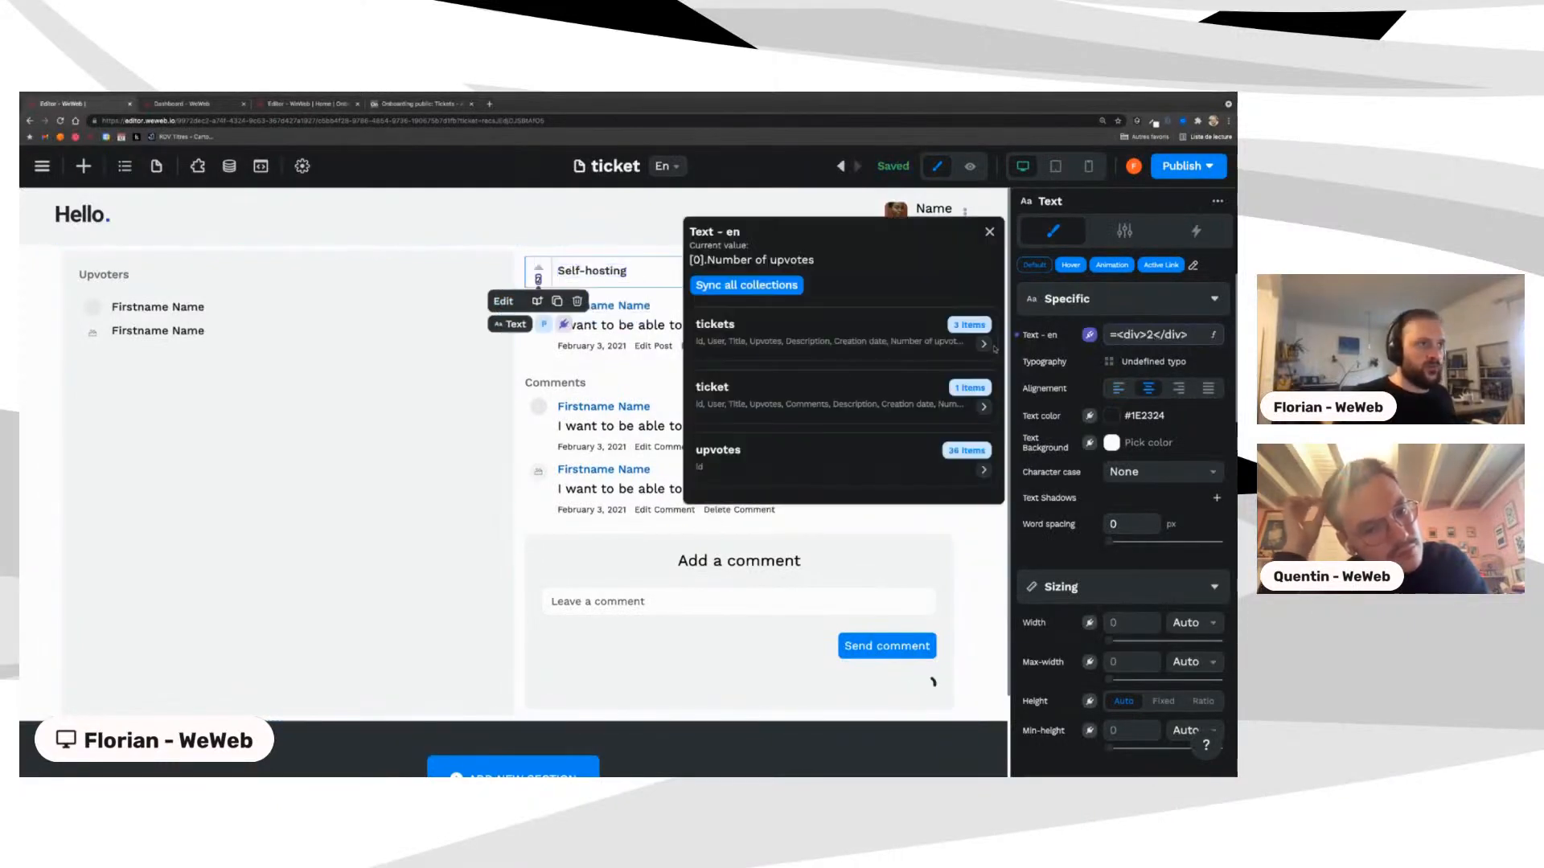
{"action": "left_click", "coordinate": [983, 344]}
{"action": "left_click", "coordinate": [722, 392]}
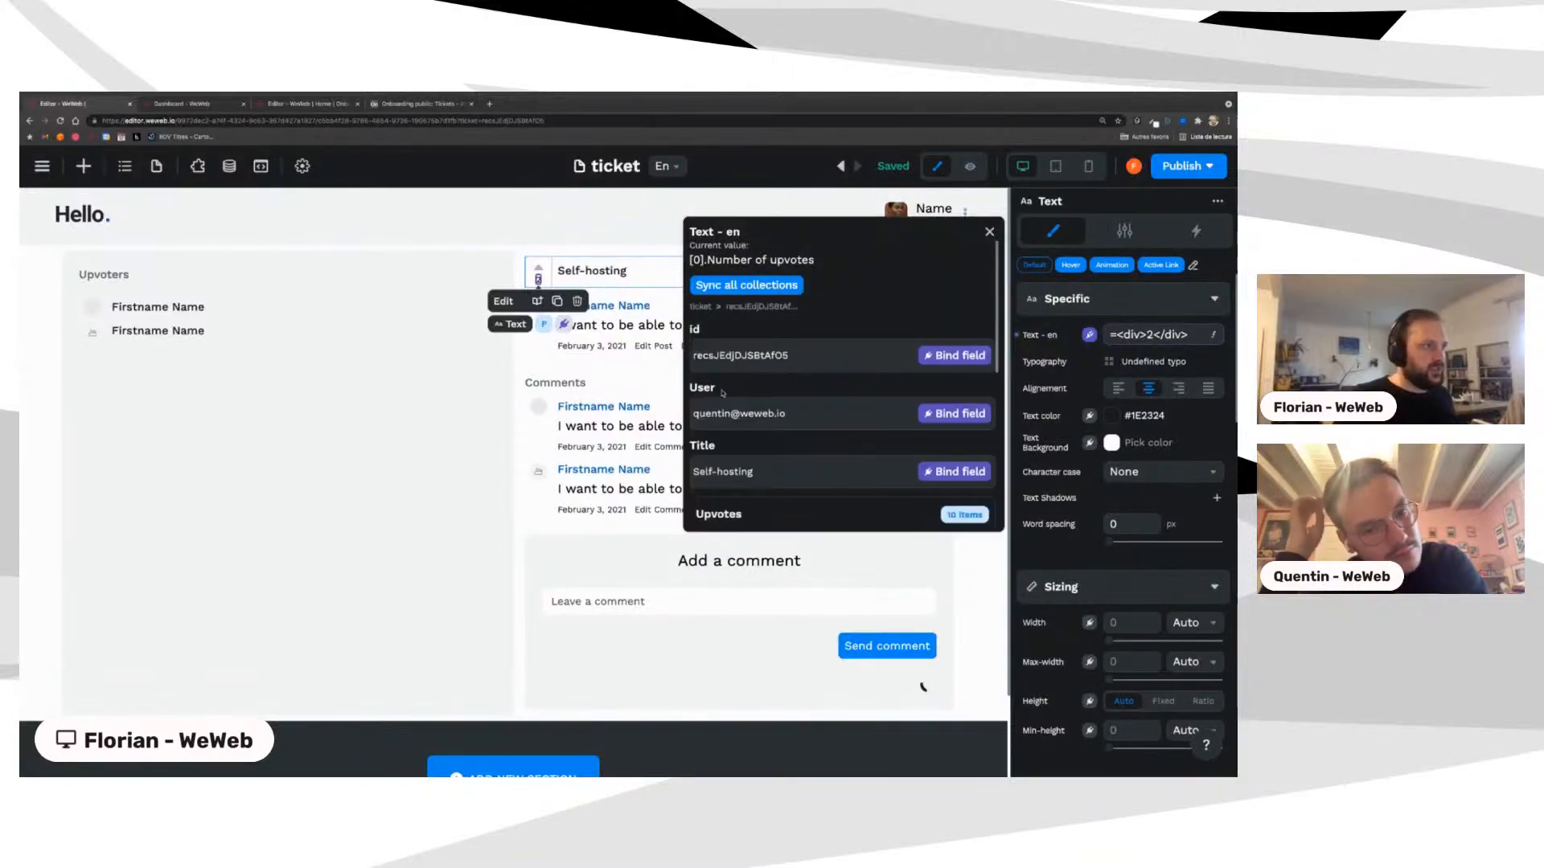
{"action": "scroll", "coordinate": [724, 394], "scroll_direction": "down", "scroll_amount": 4}
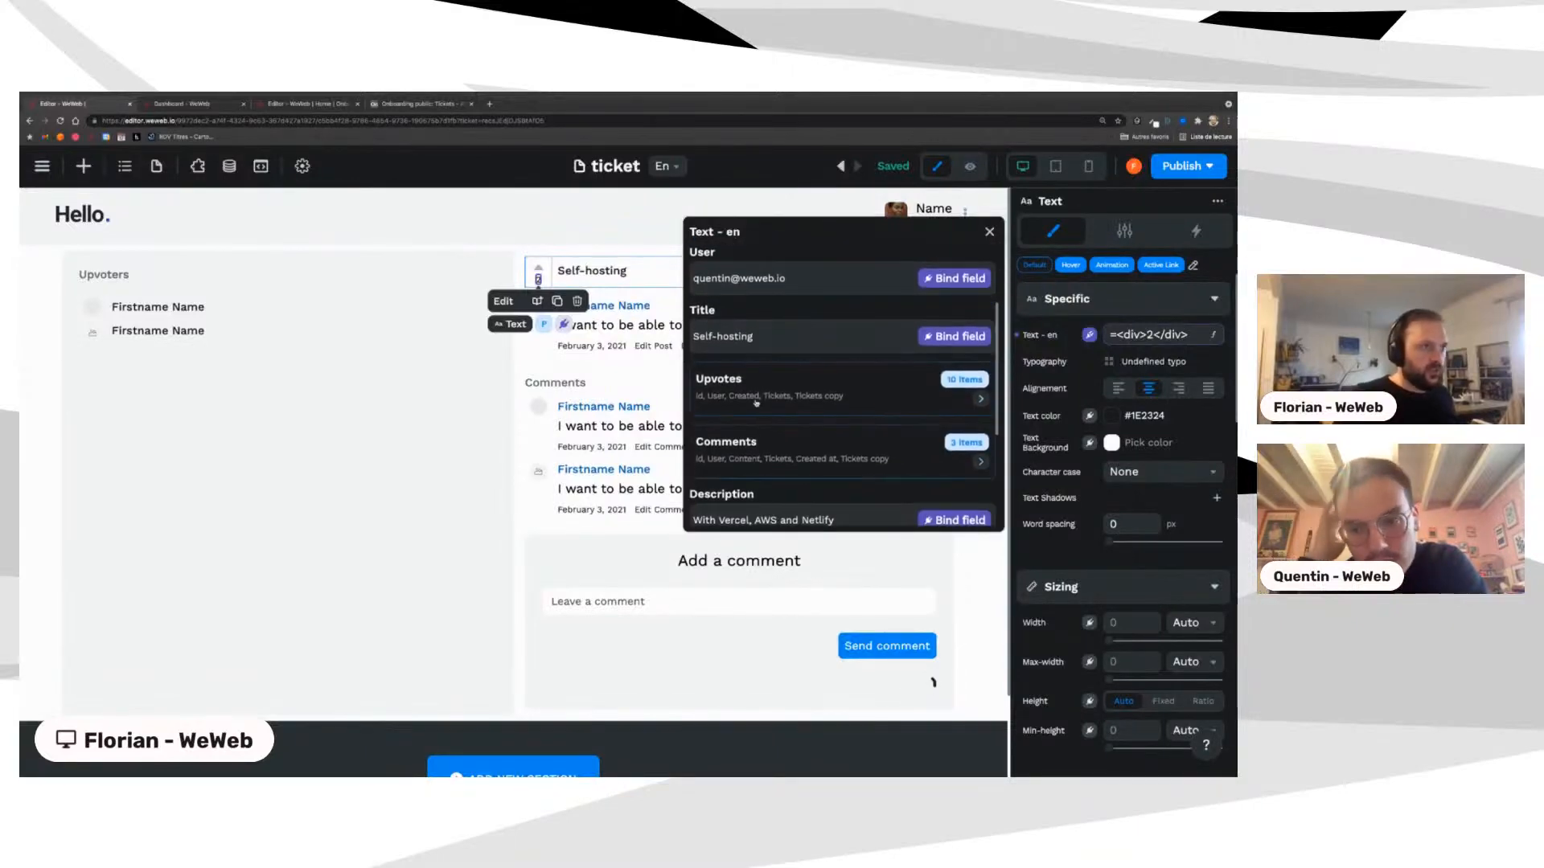
{"action": "scroll", "coordinate": [804, 398], "scroll_direction": "down", "scroll_amount": 3}
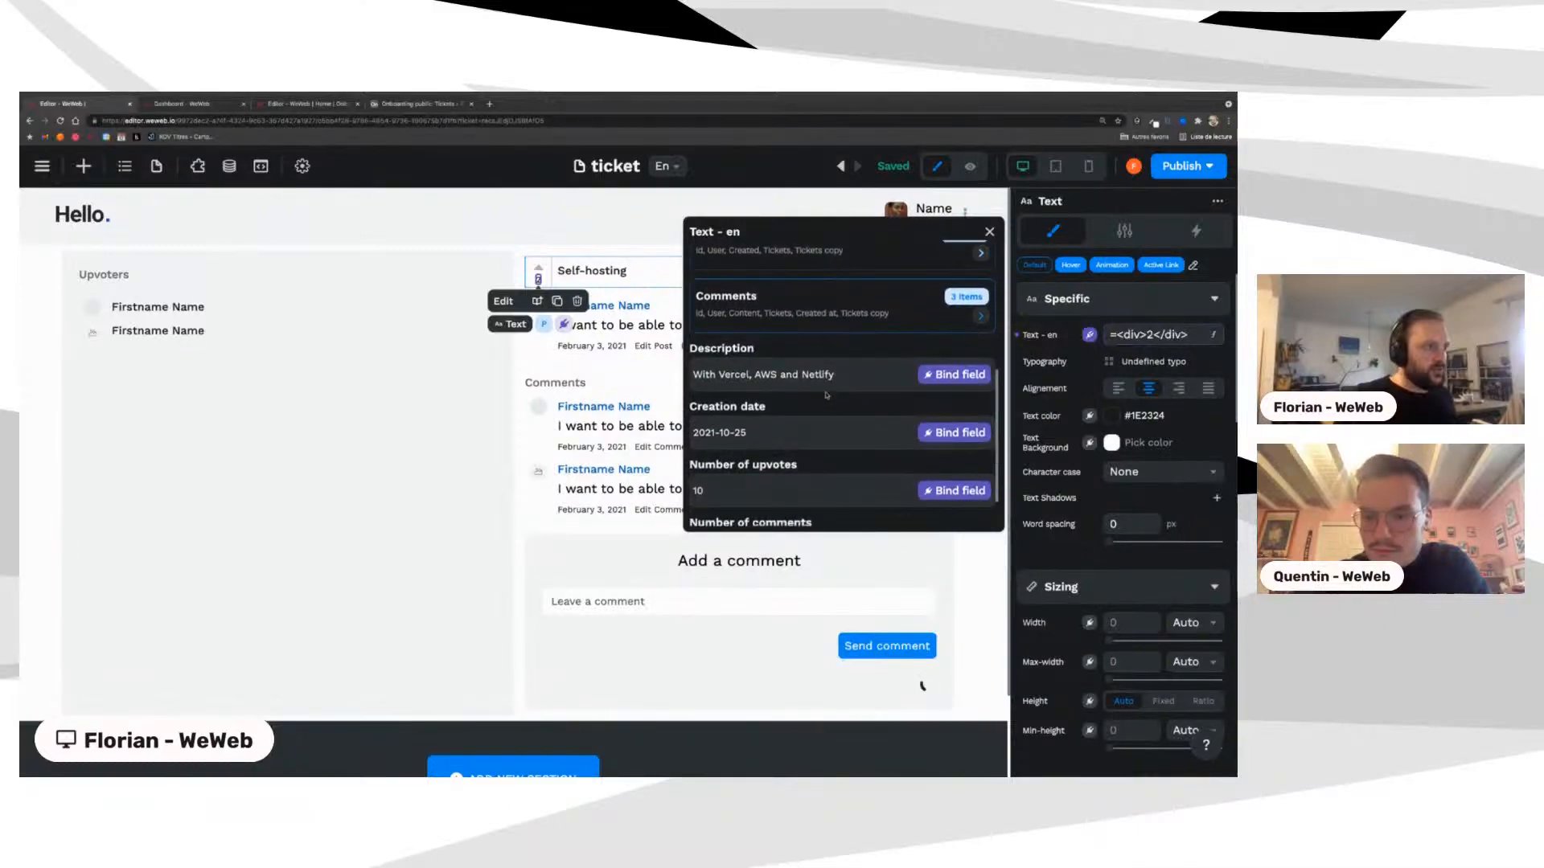
{"action": "scroll", "coordinate": [826, 394], "scroll_direction": "down", "scroll_amount": 1}
{"action": "left_click", "coordinate": [949, 439]}
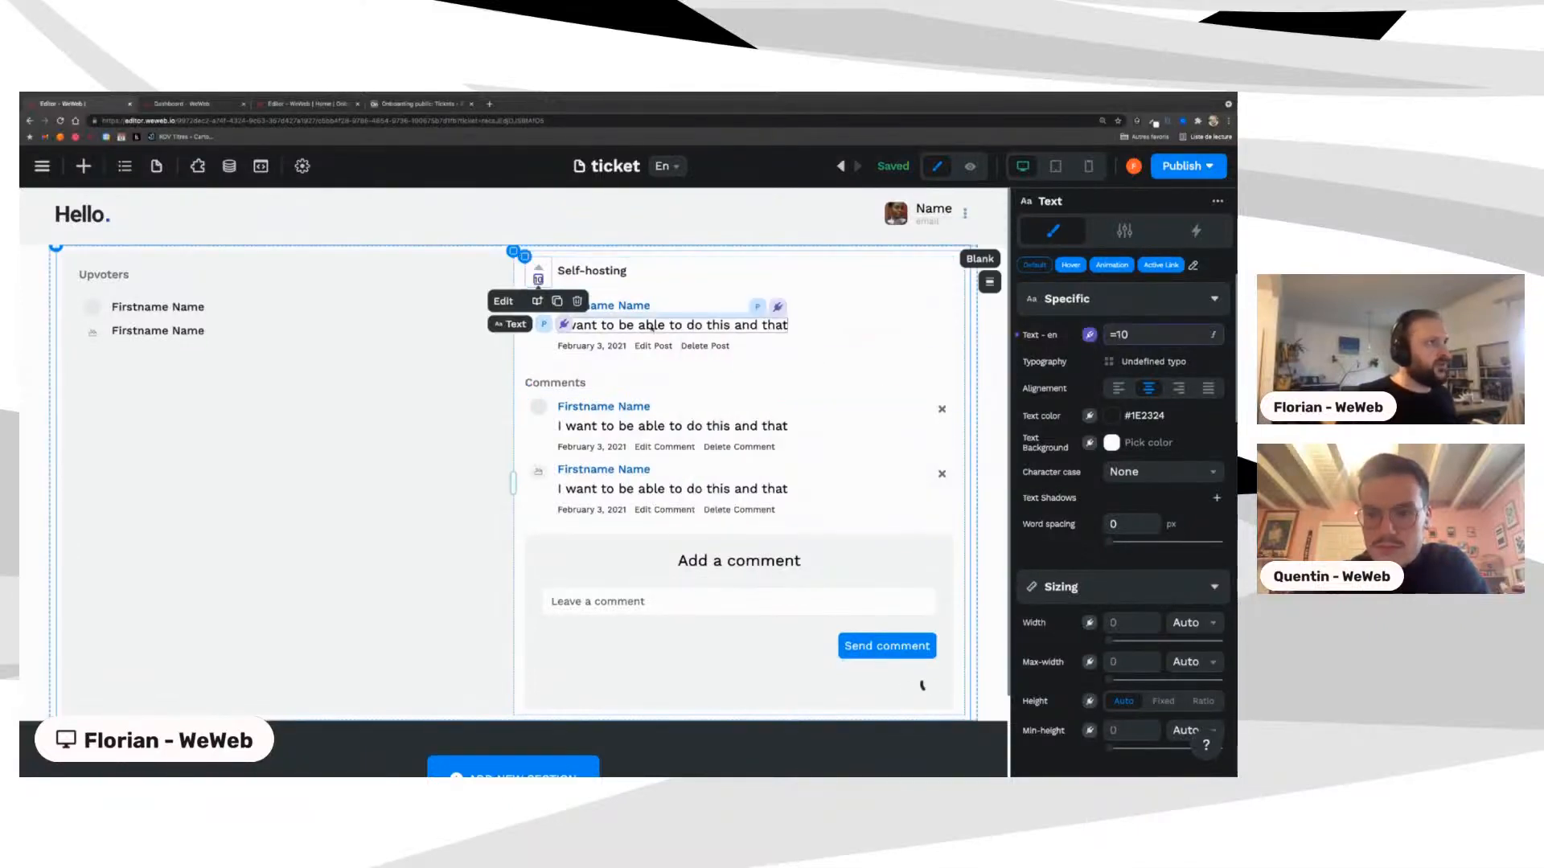
Step: Bind the post's author name to the ticket User and its description to Description
{"action": "left_click", "coordinate": [631, 306]}
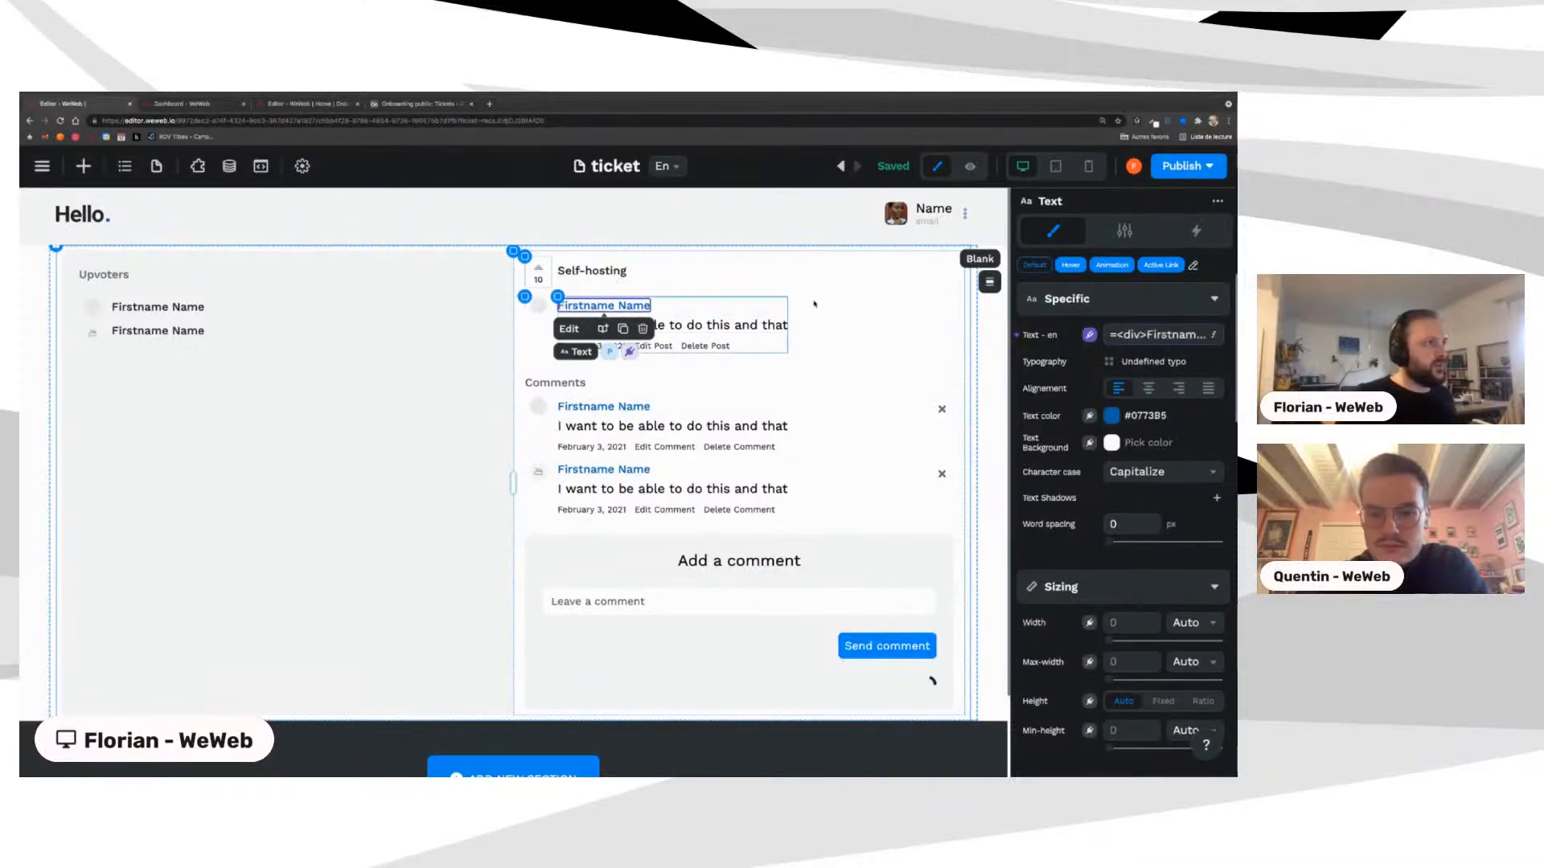
{"action": "left_click", "coordinate": [1148, 336]}
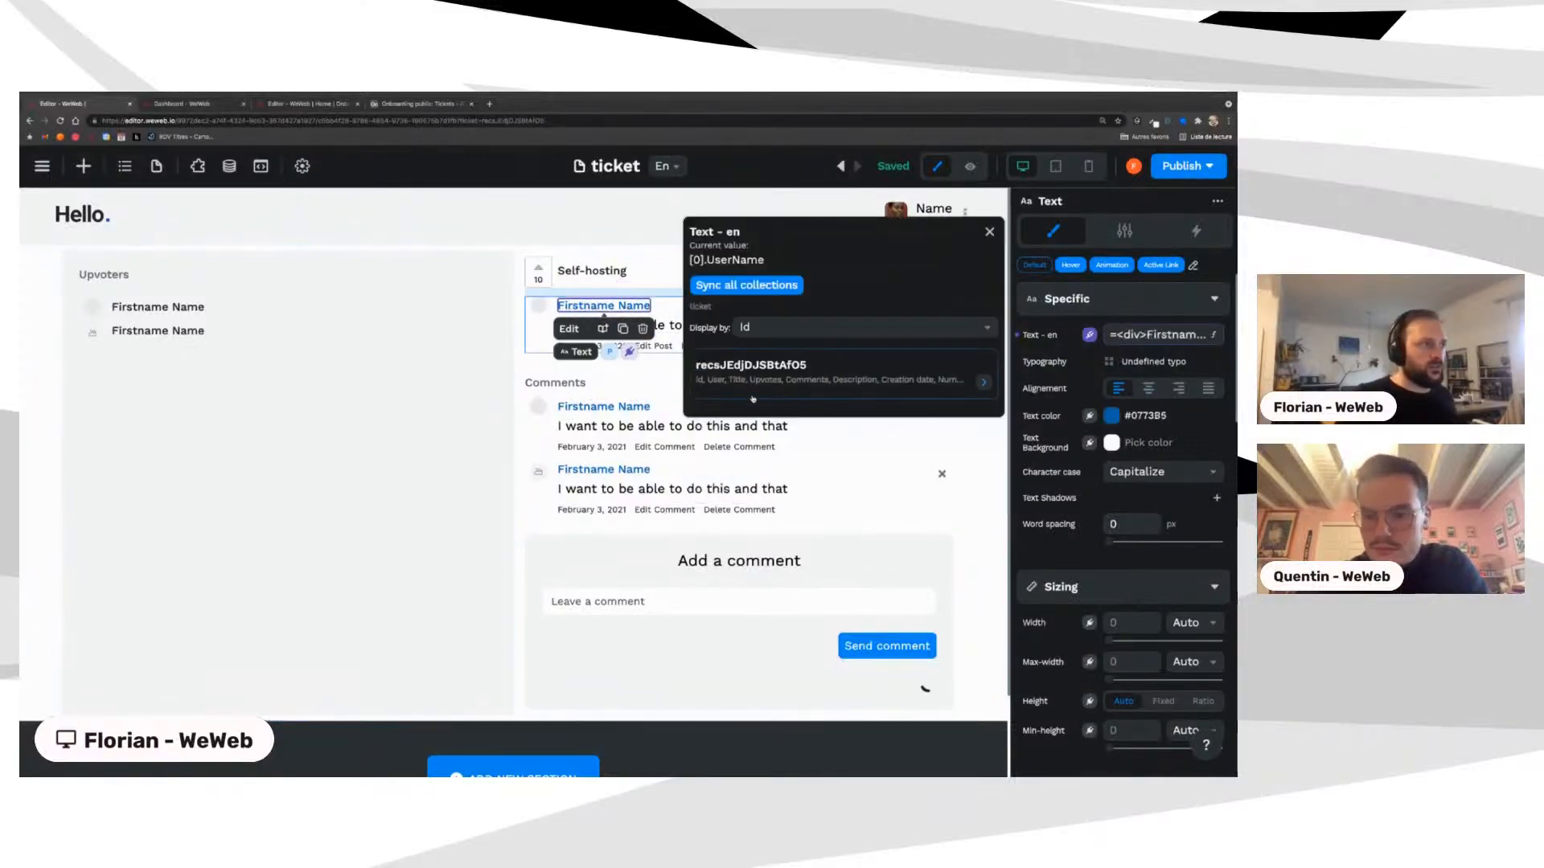
{"action": "left_click", "coordinate": [750, 394]}
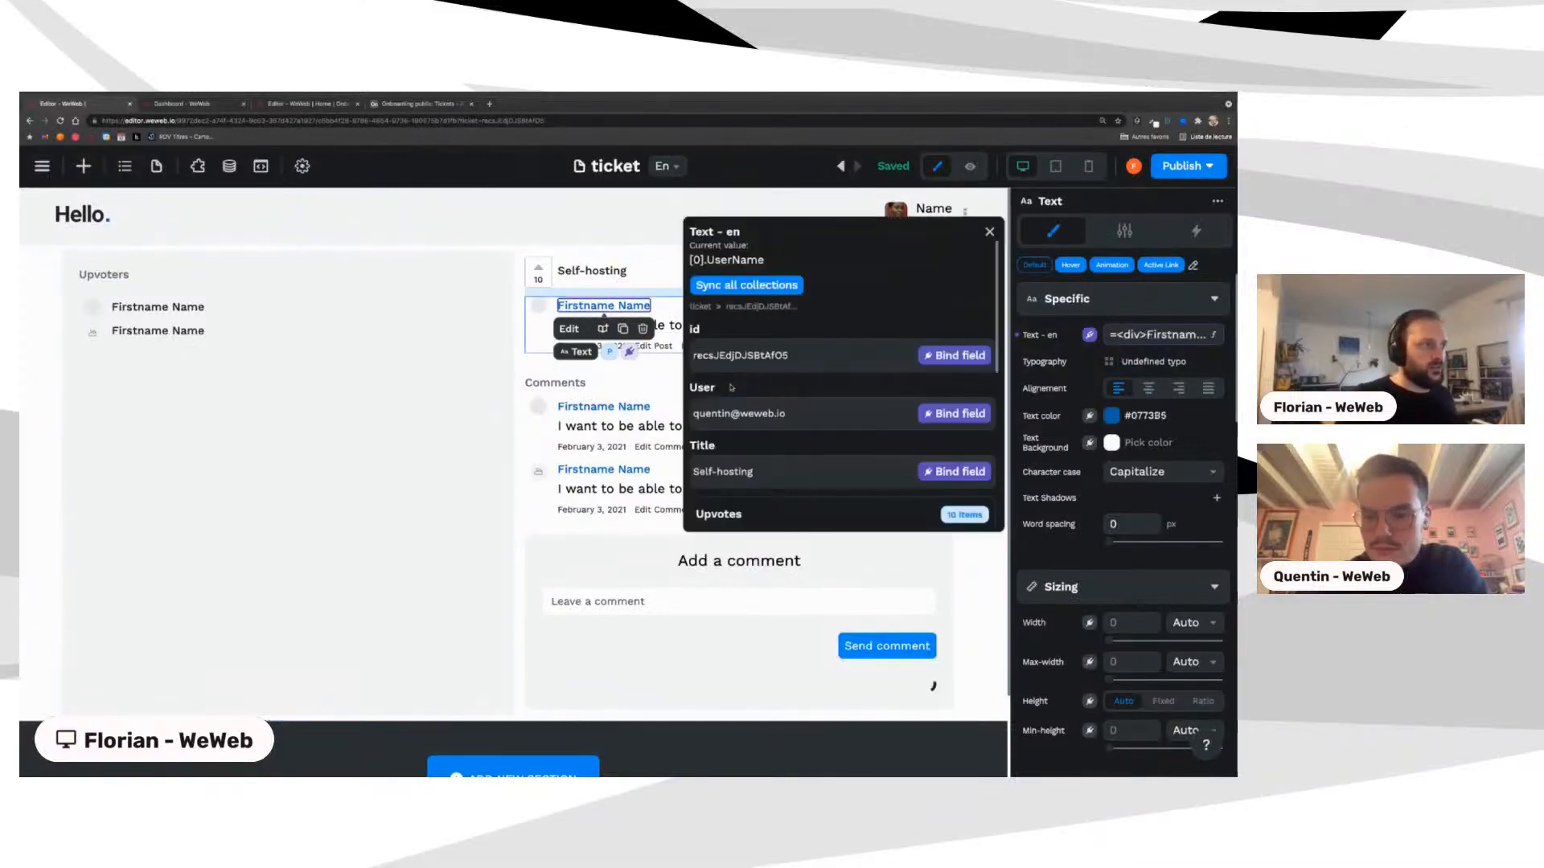
{"action": "left_click", "coordinate": [955, 414]}
{"action": "left_click", "coordinate": [715, 325]}
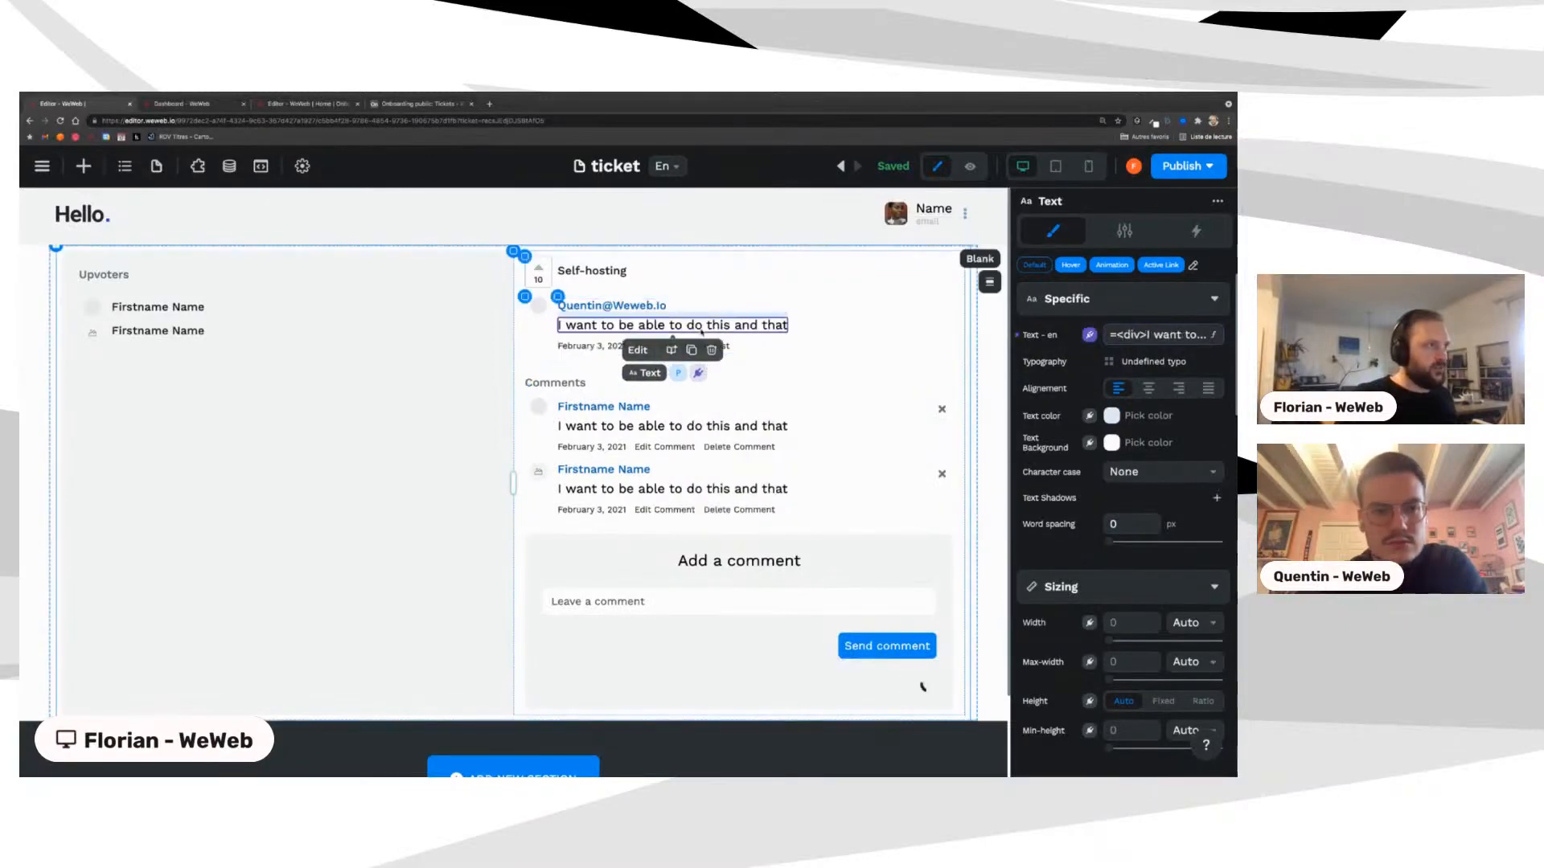
{"action": "left_click", "coordinate": [1148, 336]}
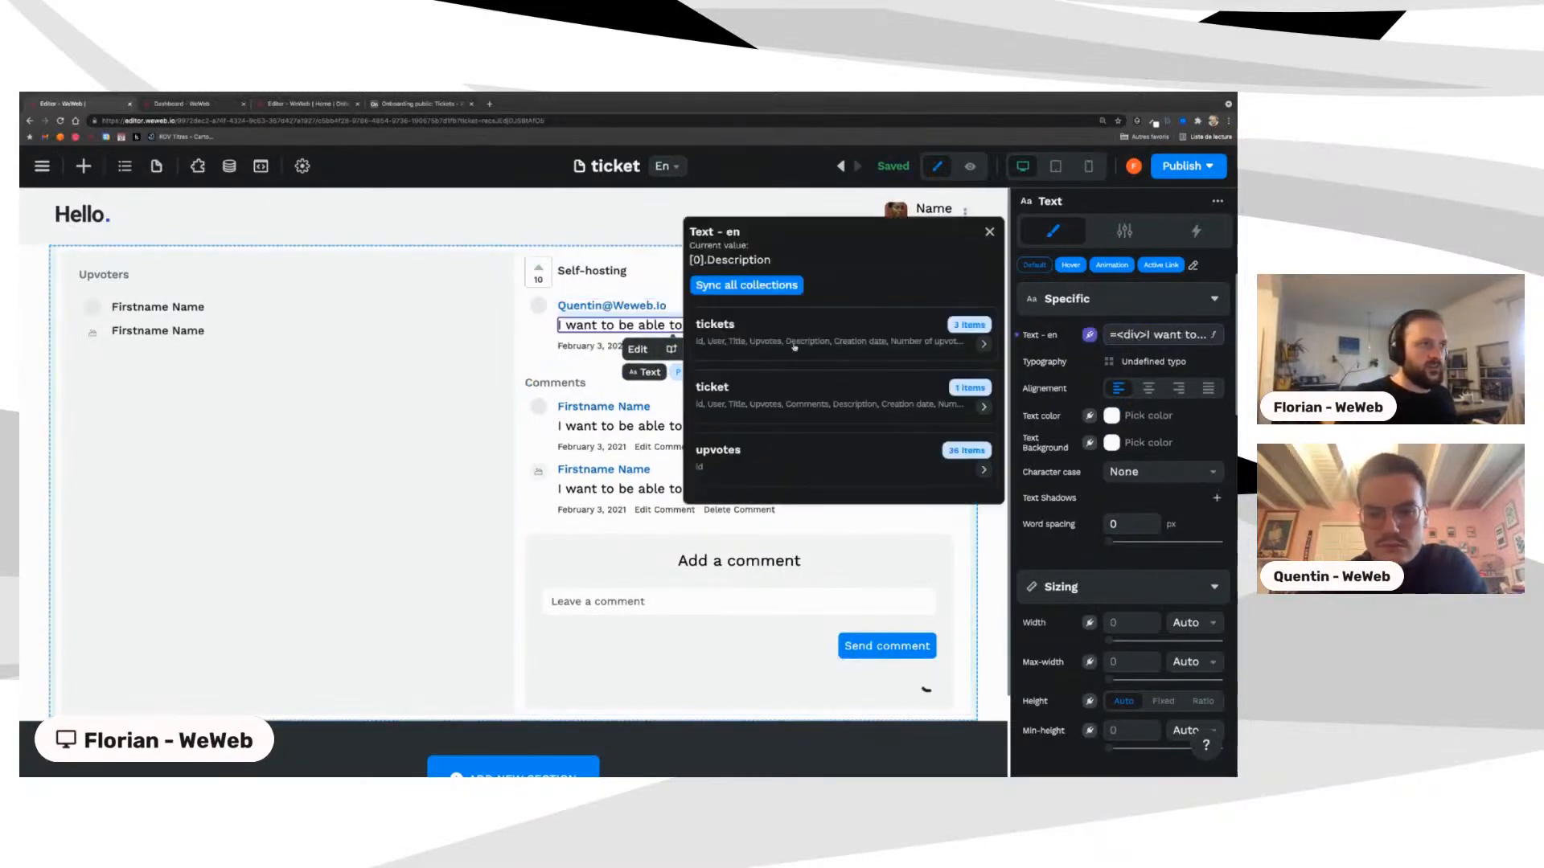
{"action": "left_click", "coordinate": [747, 391]}
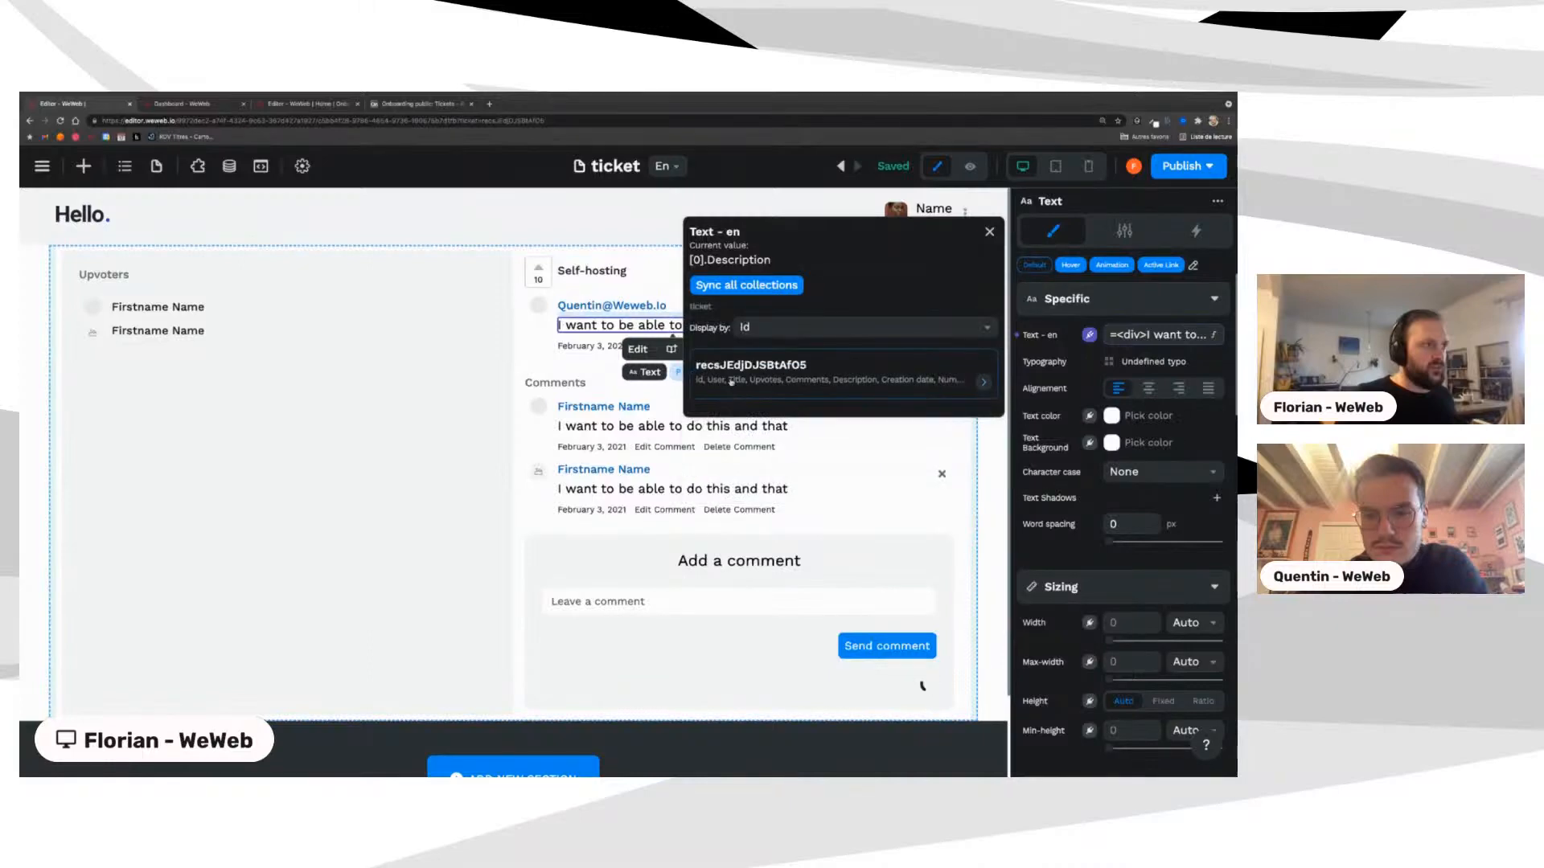
{"action": "left_click", "coordinate": [721, 381]}
{"action": "scroll", "coordinate": [743, 404], "scroll_direction": "down", "scroll_amount": 2}
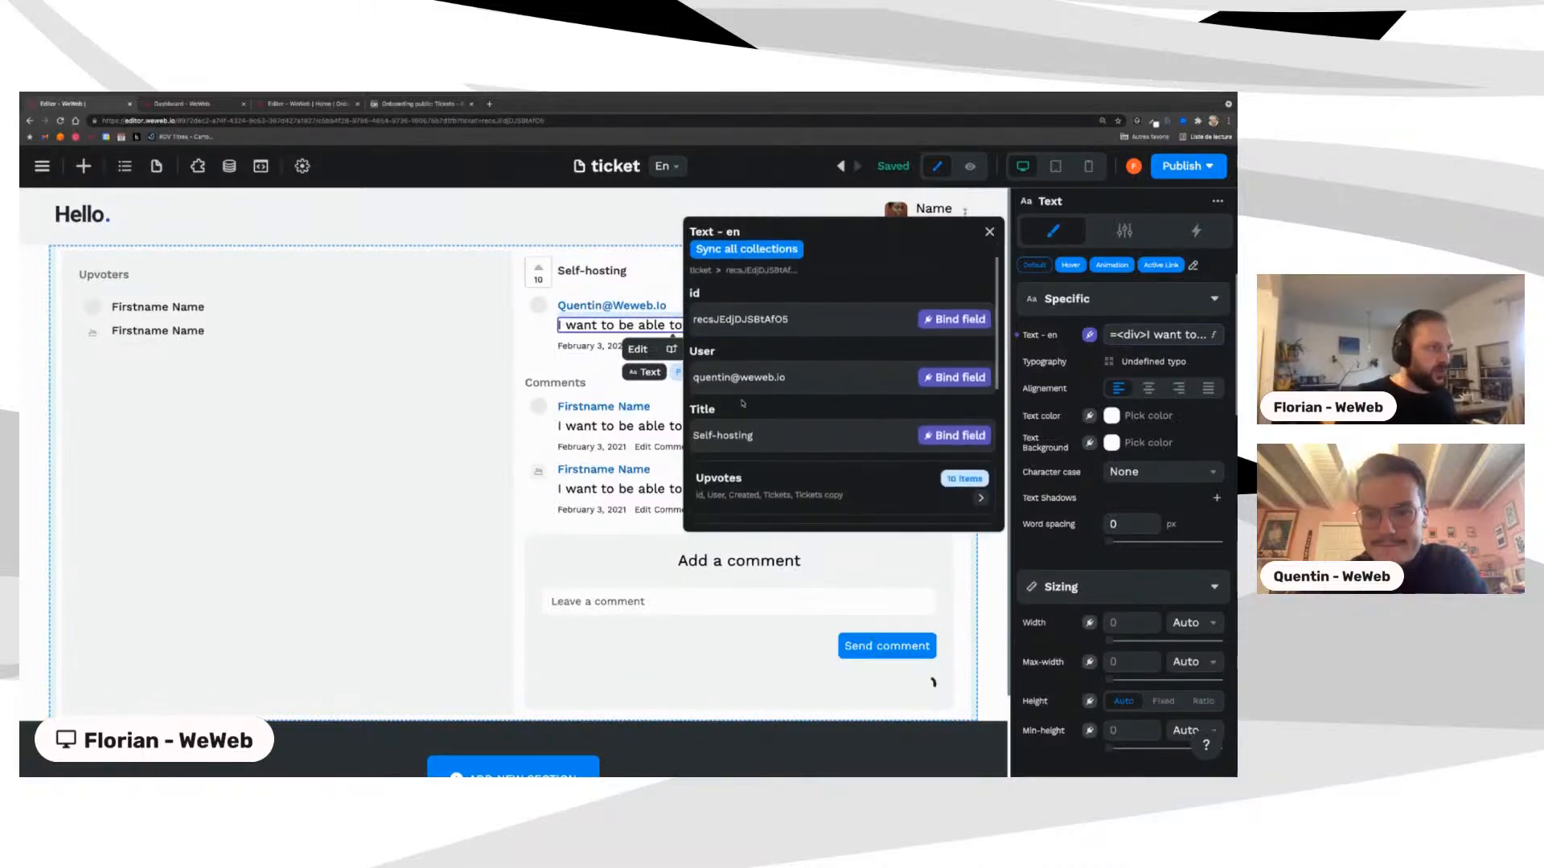
{"action": "scroll", "coordinate": [742, 403], "scroll_direction": "down", "scroll_amount": 4}
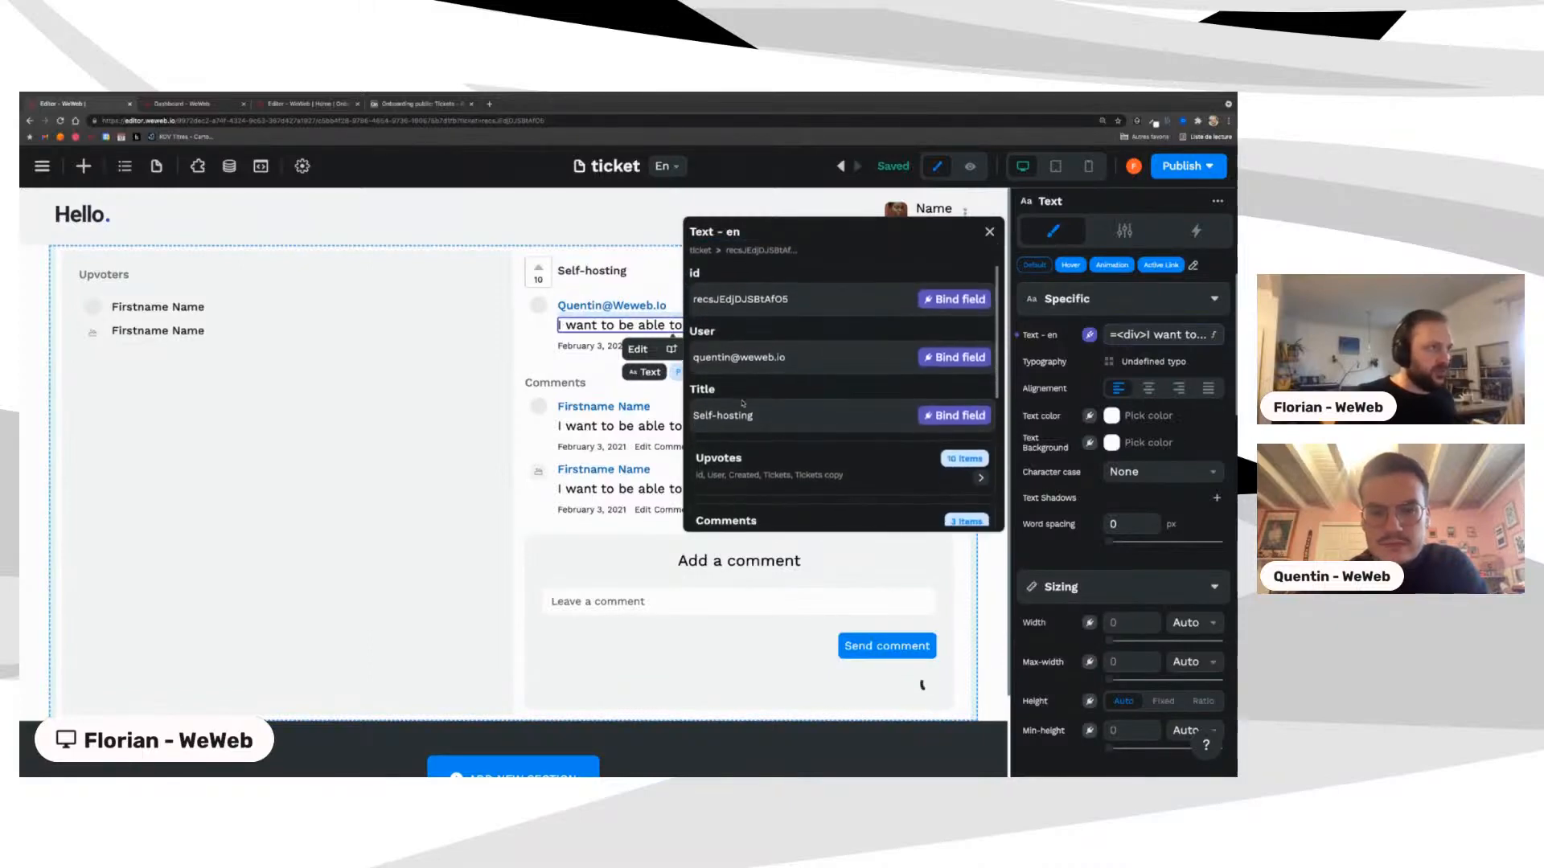
{"action": "scroll", "coordinate": [742, 404], "scroll_direction": "down", "scroll_amount": 5}
{"action": "left_click", "coordinate": [957, 441]}
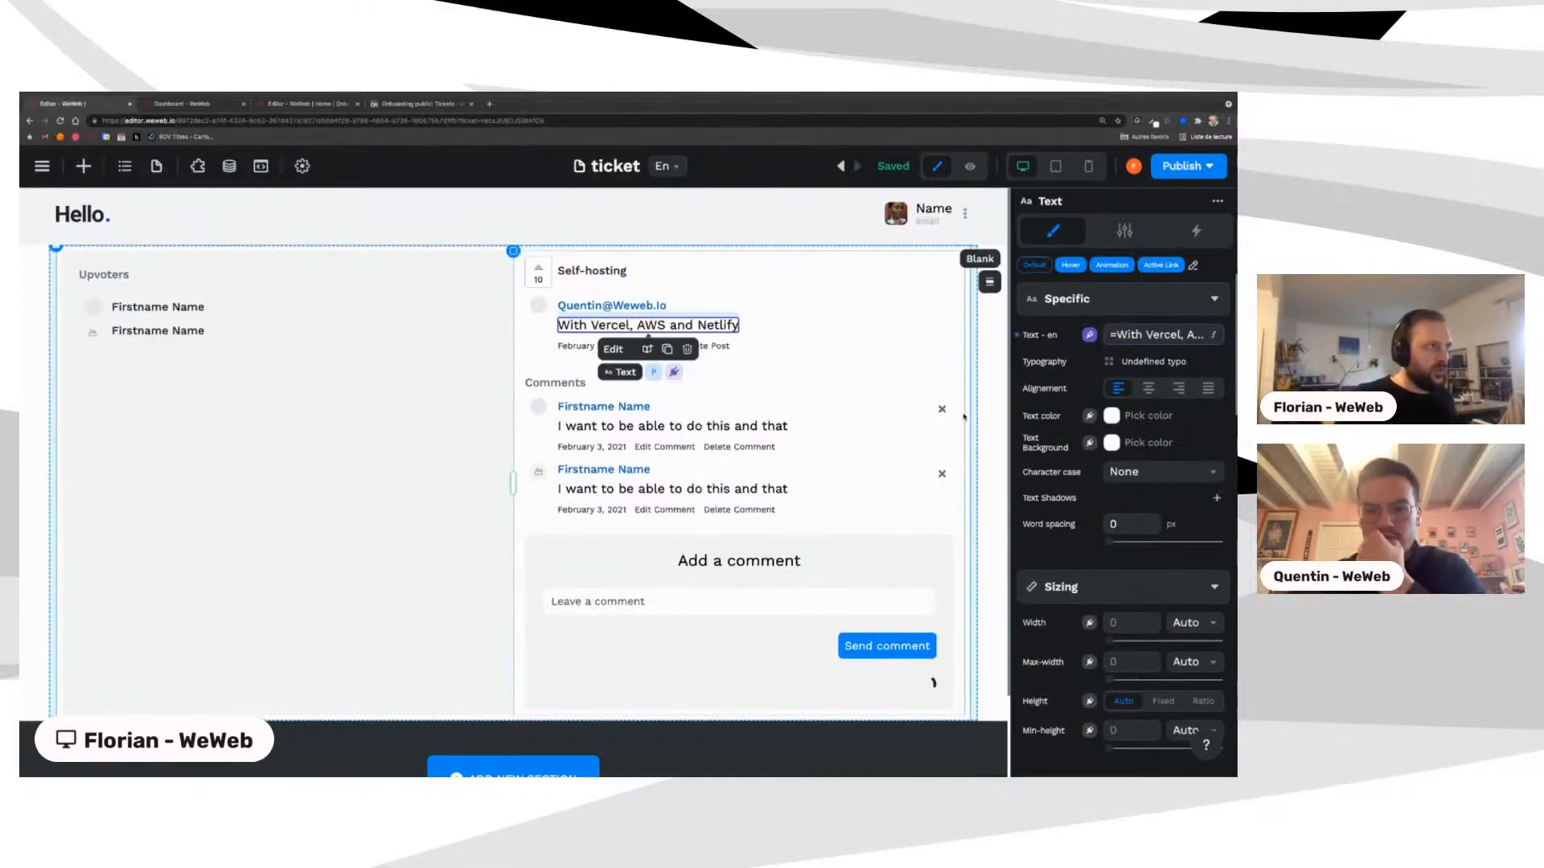
Step: Bind the post's date text to the ticket Creation date, showing 2021-10-25
{"action": "left_click", "coordinate": [580, 347]}
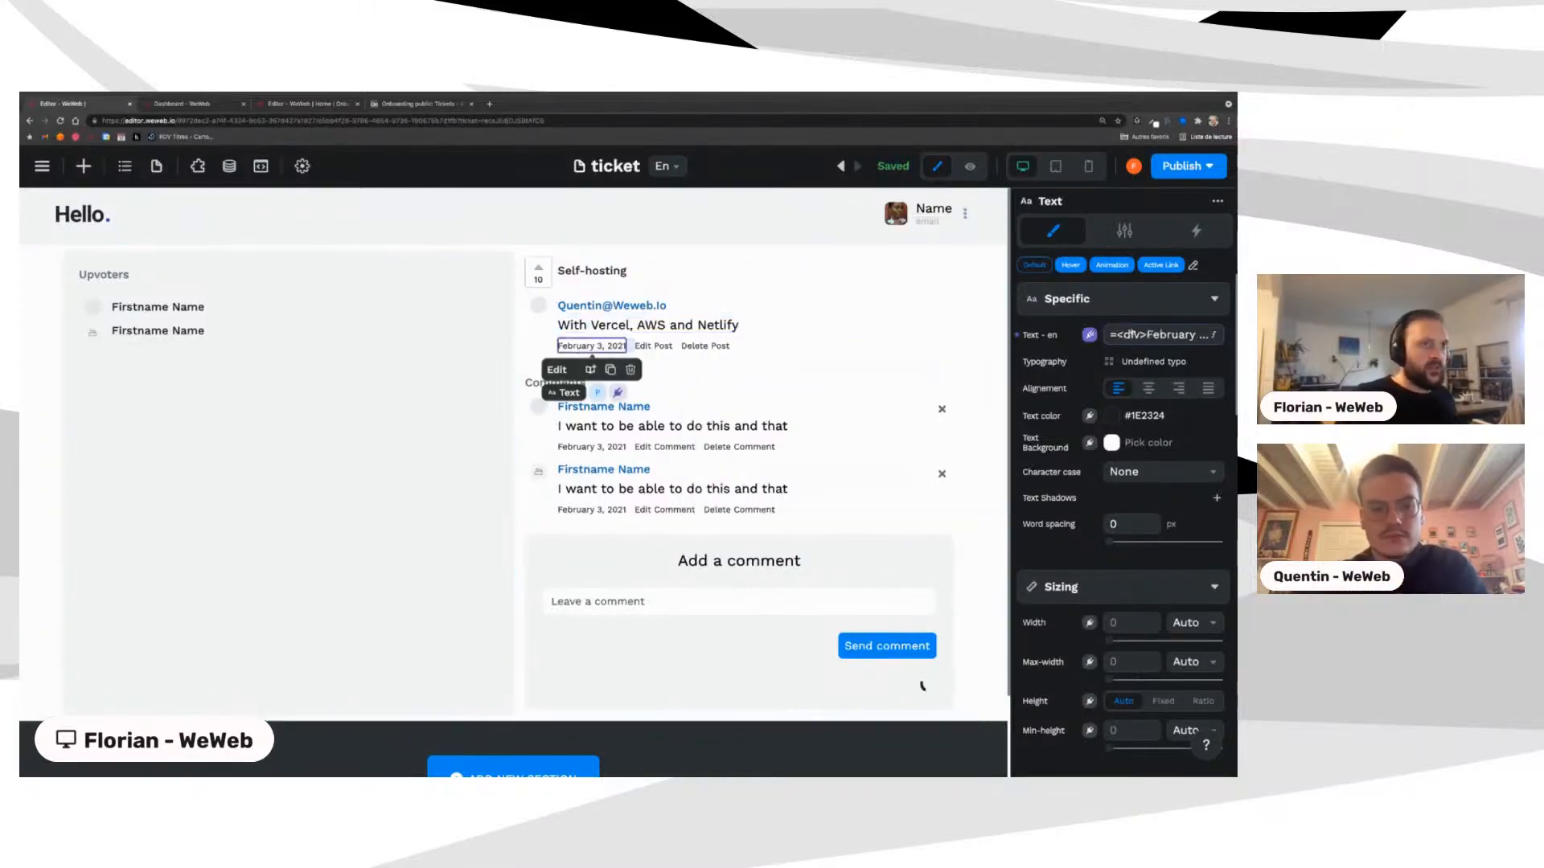
{"action": "left_click", "coordinate": [1090, 334]}
{"action": "left_click", "coordinate": [758, 389]}
{"action": "left_click", "coordinate": [745, 390]}
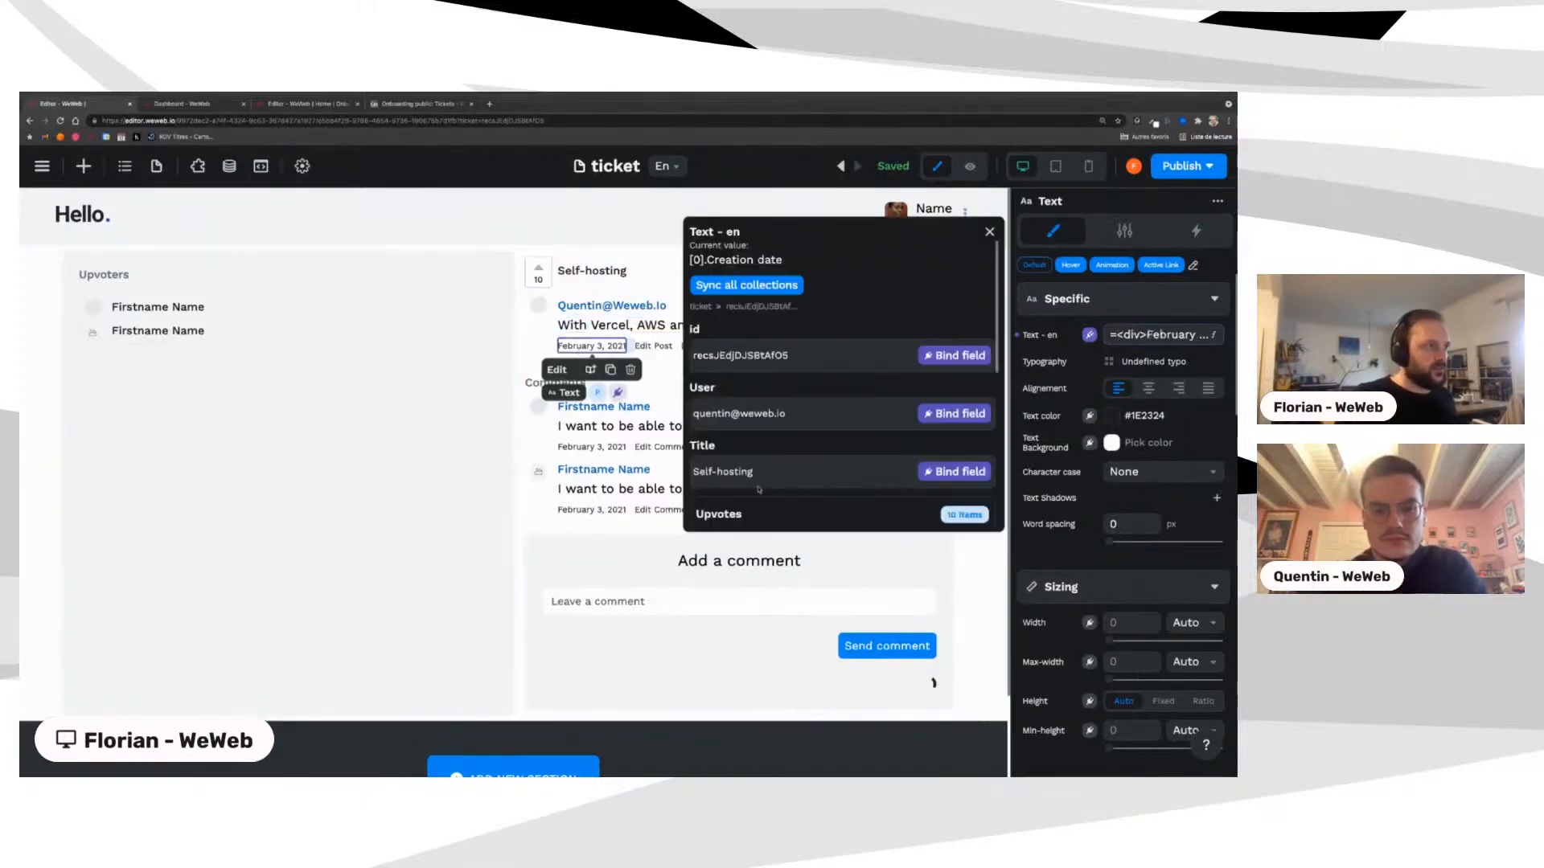
{"action": "scroll", "coordinate": [758, 488], "scroll_direction": "down", "scroll_amount": 3}
{"action": "scroll", "coordinate": [758, 488], "scroll_direction": "down", "scroll_amount": 5}
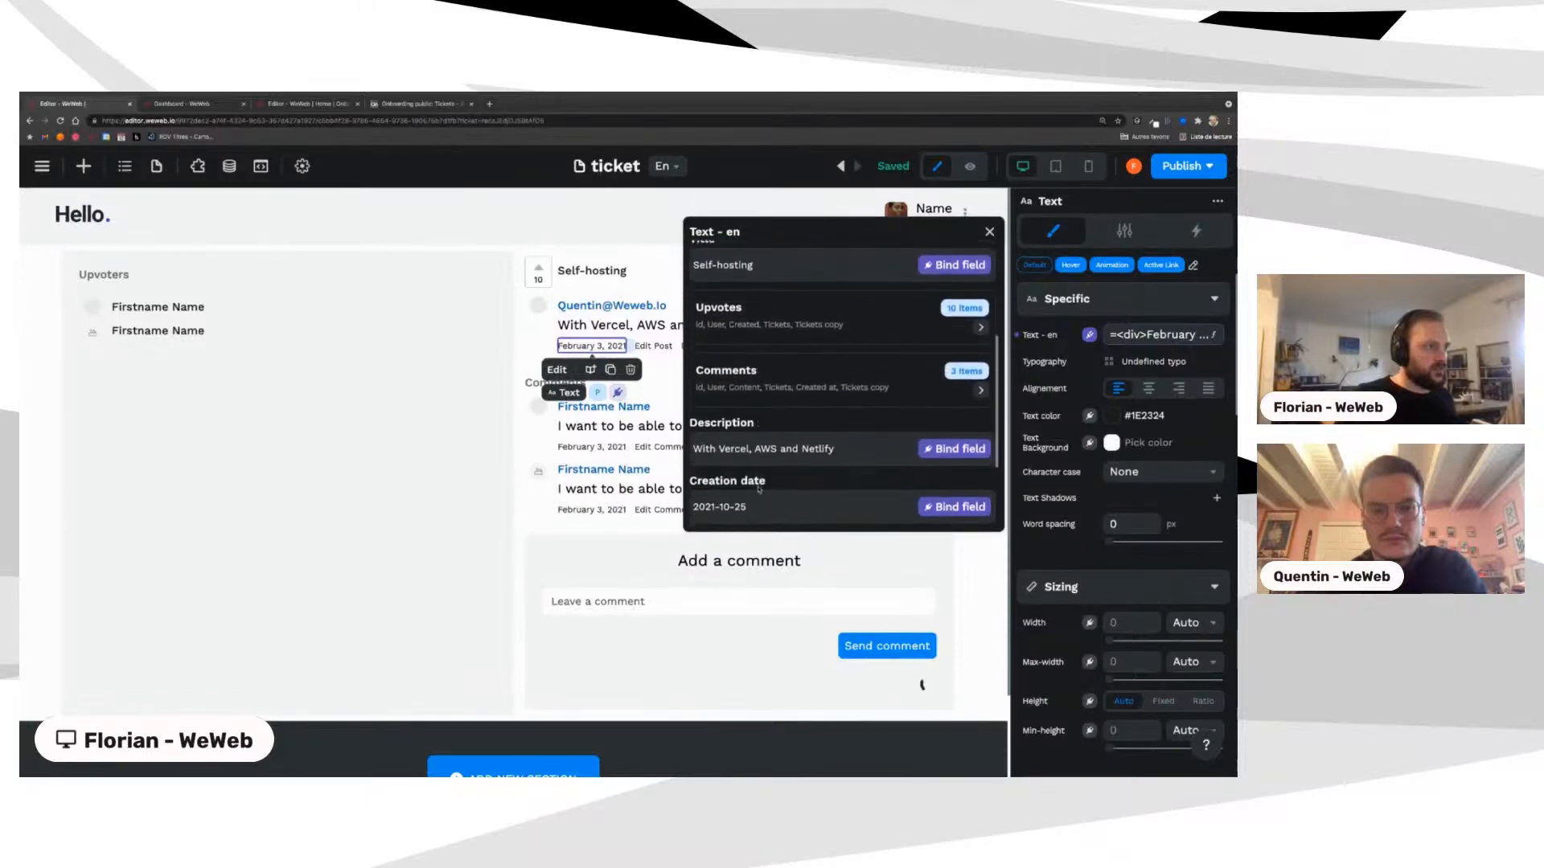
{"action": "scroll", "coordinate": [758, 488], "scroll_direction": "down", "scroll_amount": 3}
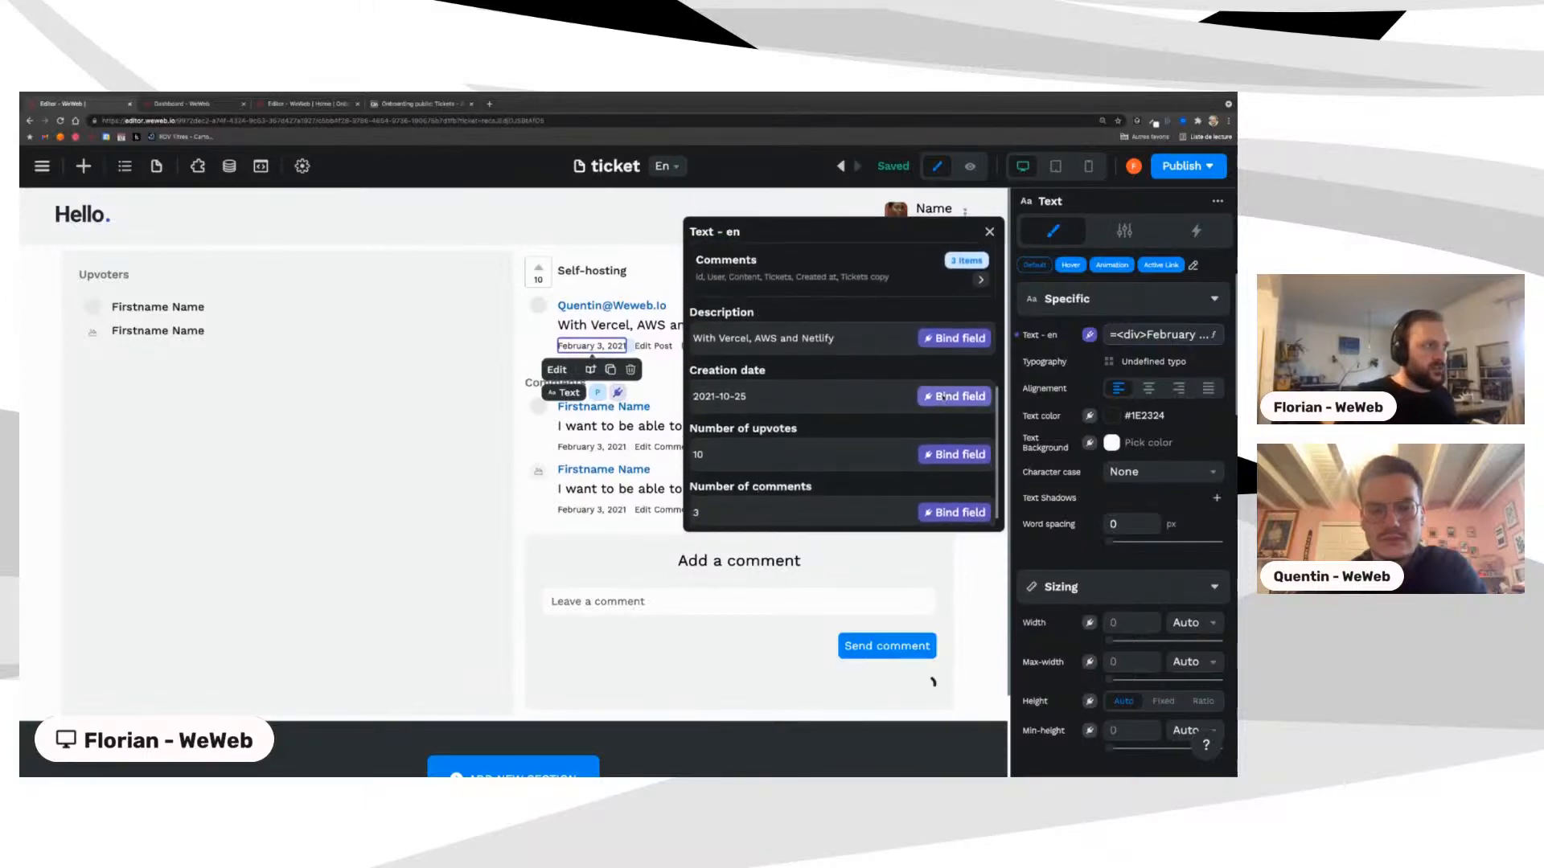
{"action": "left_click", "coordinate": [956, 400]}
{"action": "left_click", "coordinate": [631, 348]}
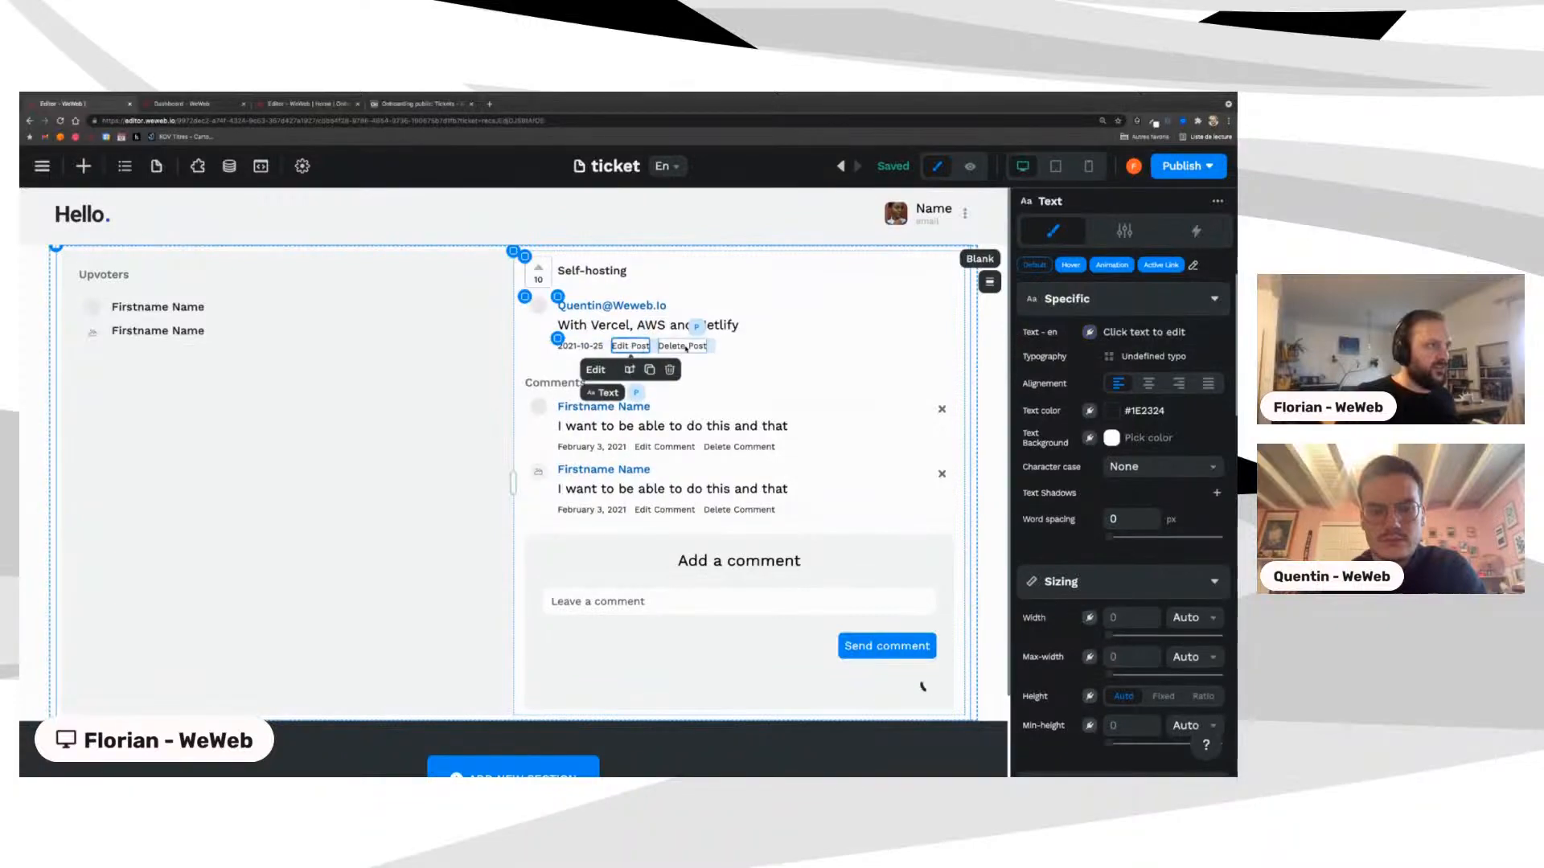
Step: Use the element tree to select the Flexbox container around the upvoter rows
{"action": "scroll", "coordinate": [609, 440], "scroll_direction": "down", "scroll_amount": 1}
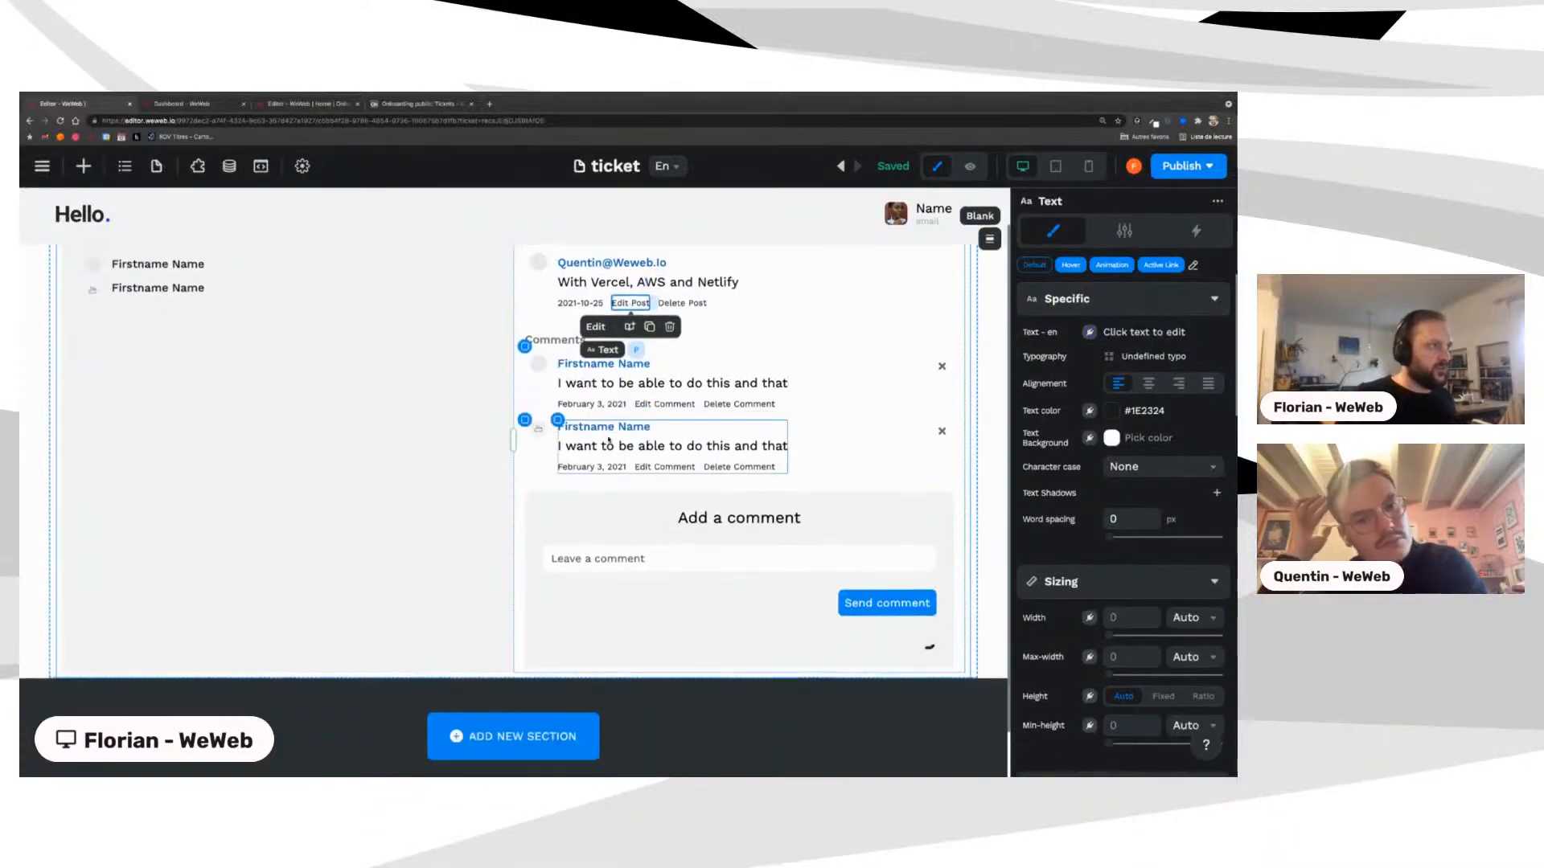
{"action": "left_click", "coordinate": [539, 363]}
{"action": "scroll", "coordinate": [655, 392], "scroll_direction": "up", "scroll_amount": 1}
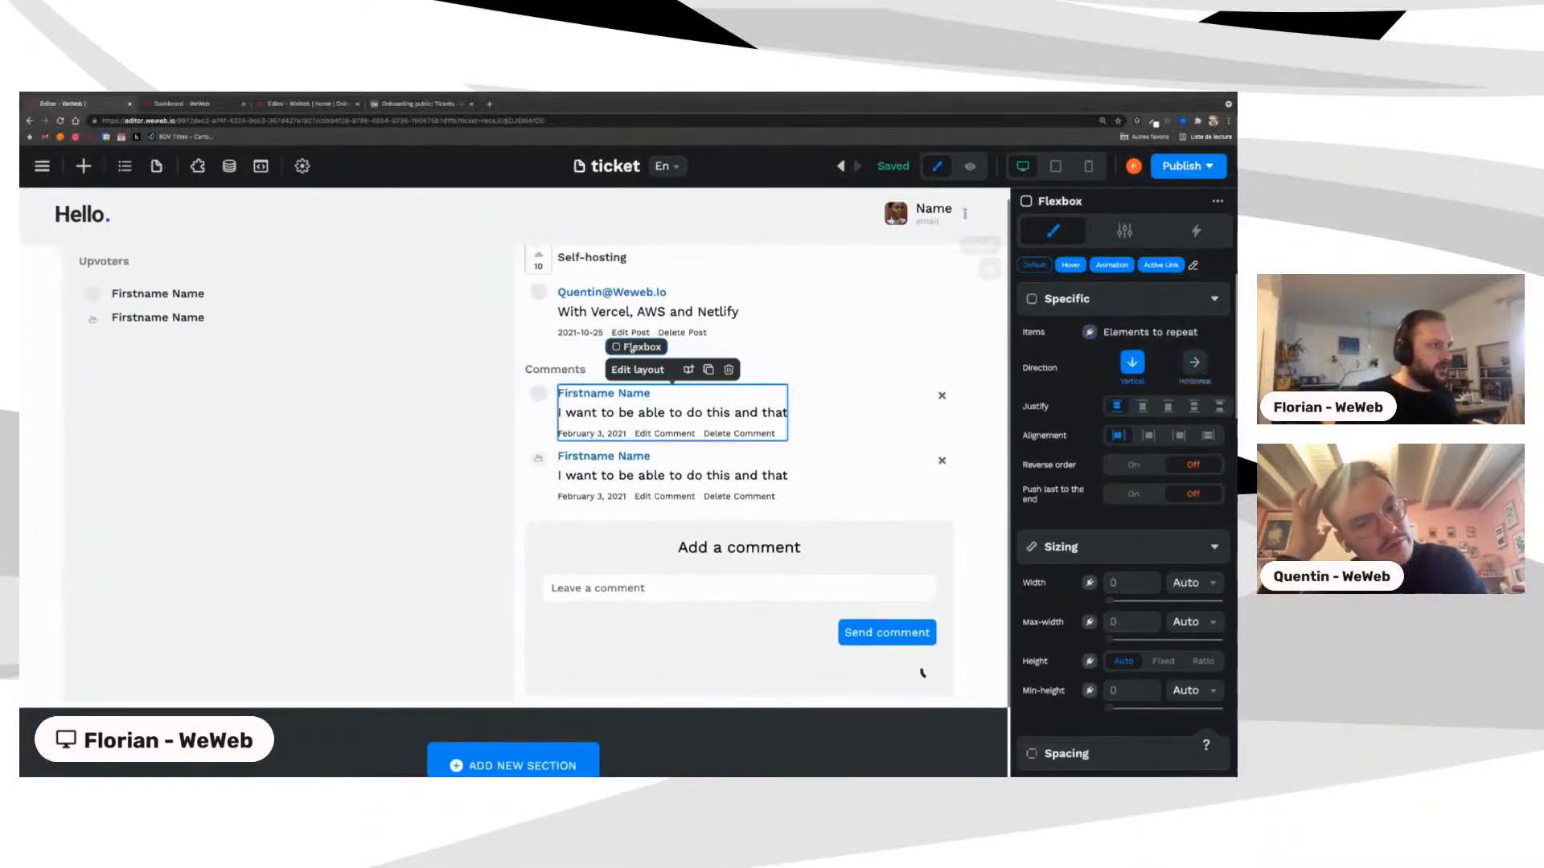
{"action": "left_click", "coordinate": [525, 375]}
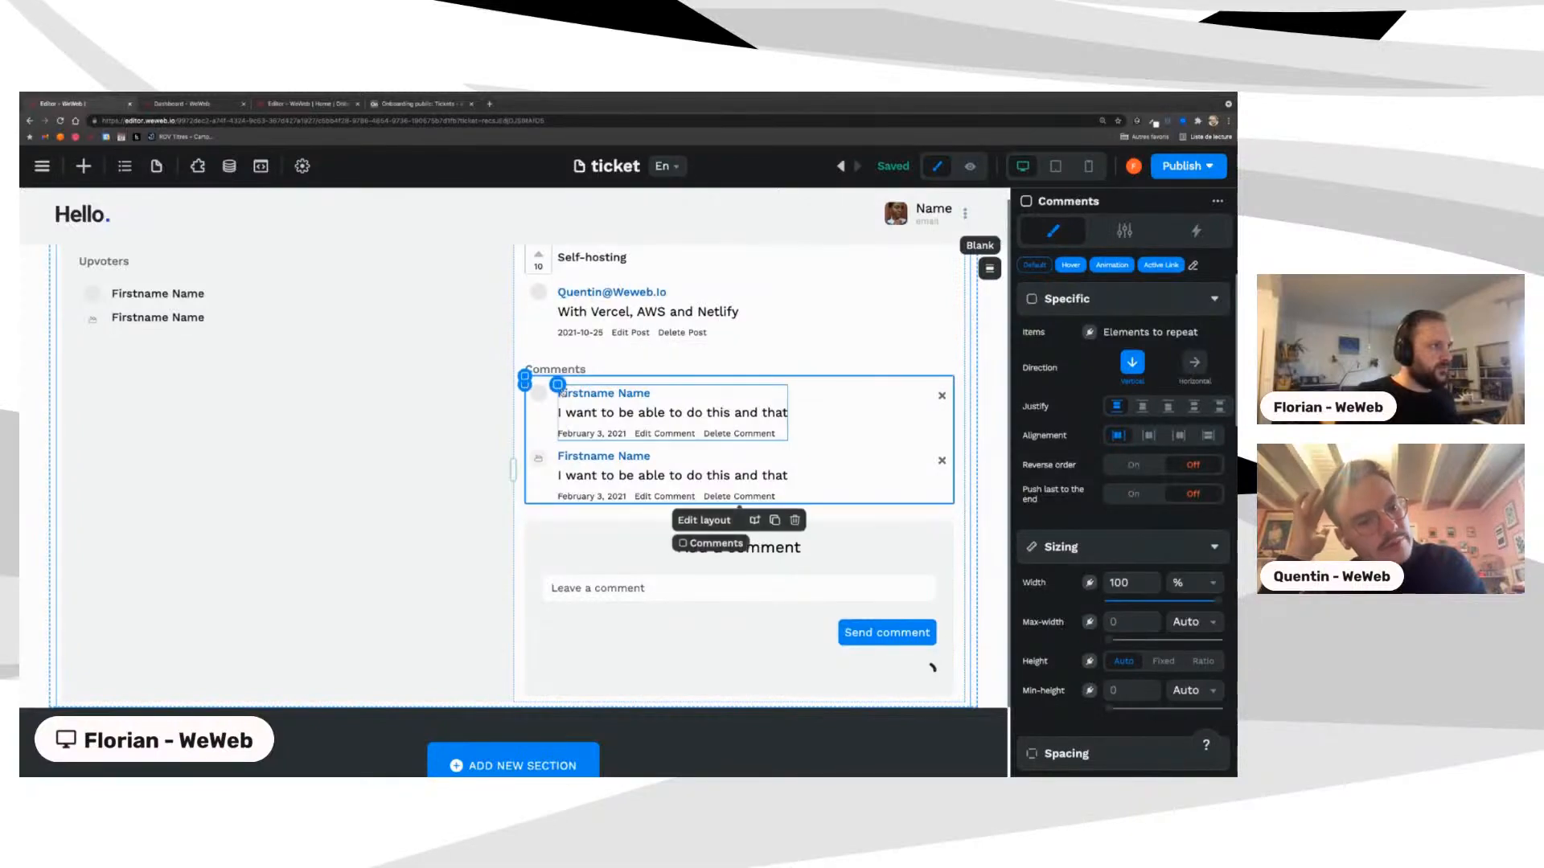
{"action": "scroll", "coordinate": [538, 412], "scroll_direction": "up", "scroll_amount": 1}
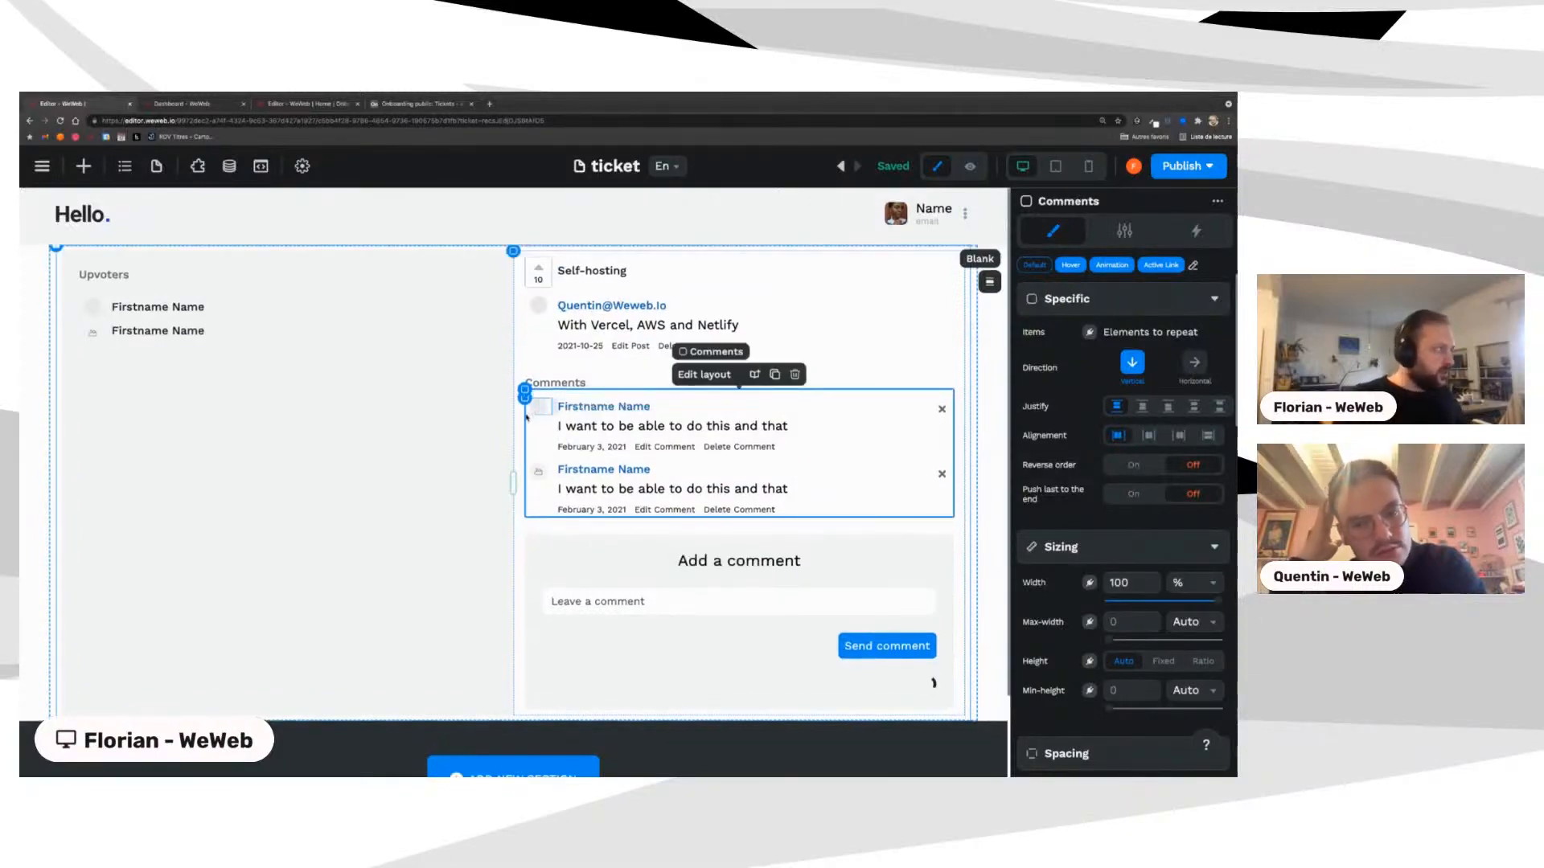
{"action": "left_click", "coordinate": [82, 303]}
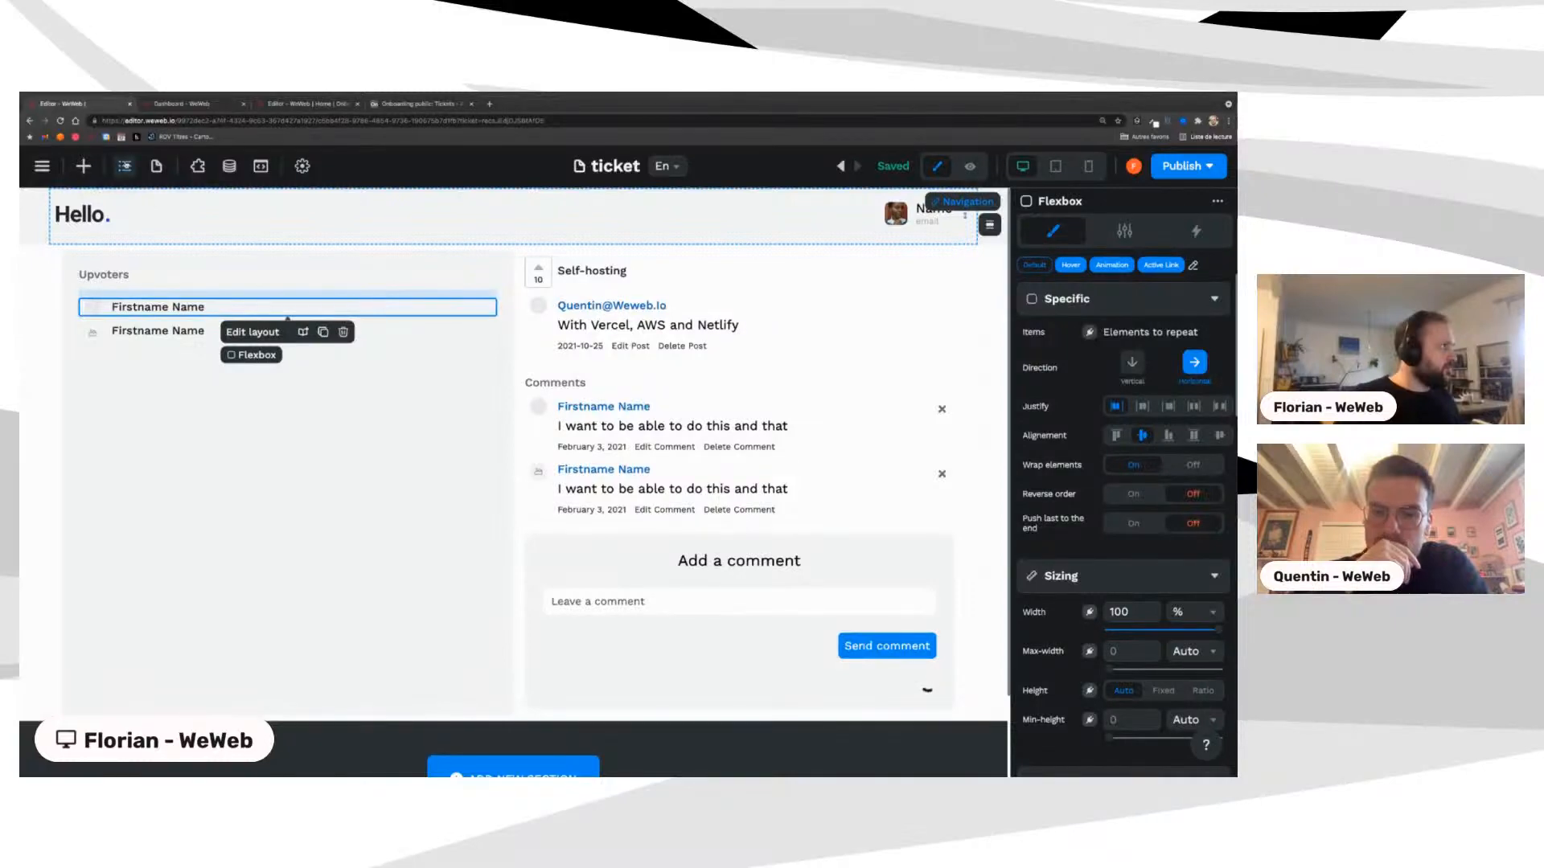
{"action": "left_click", "coordinate": [124, 165]}
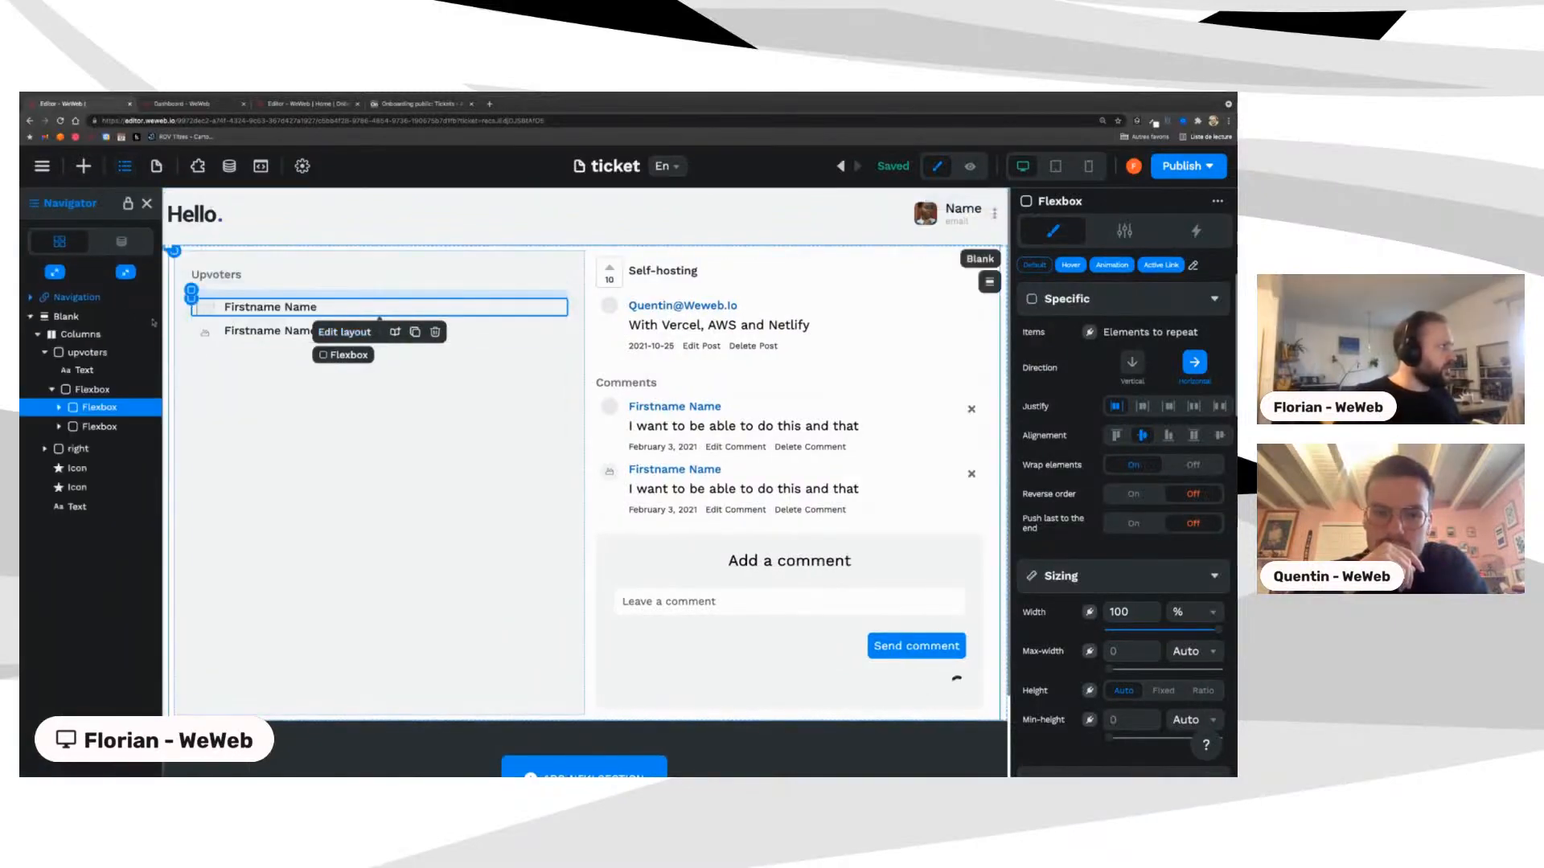
{"action": "left_click", "coordinate": [72, 333]}
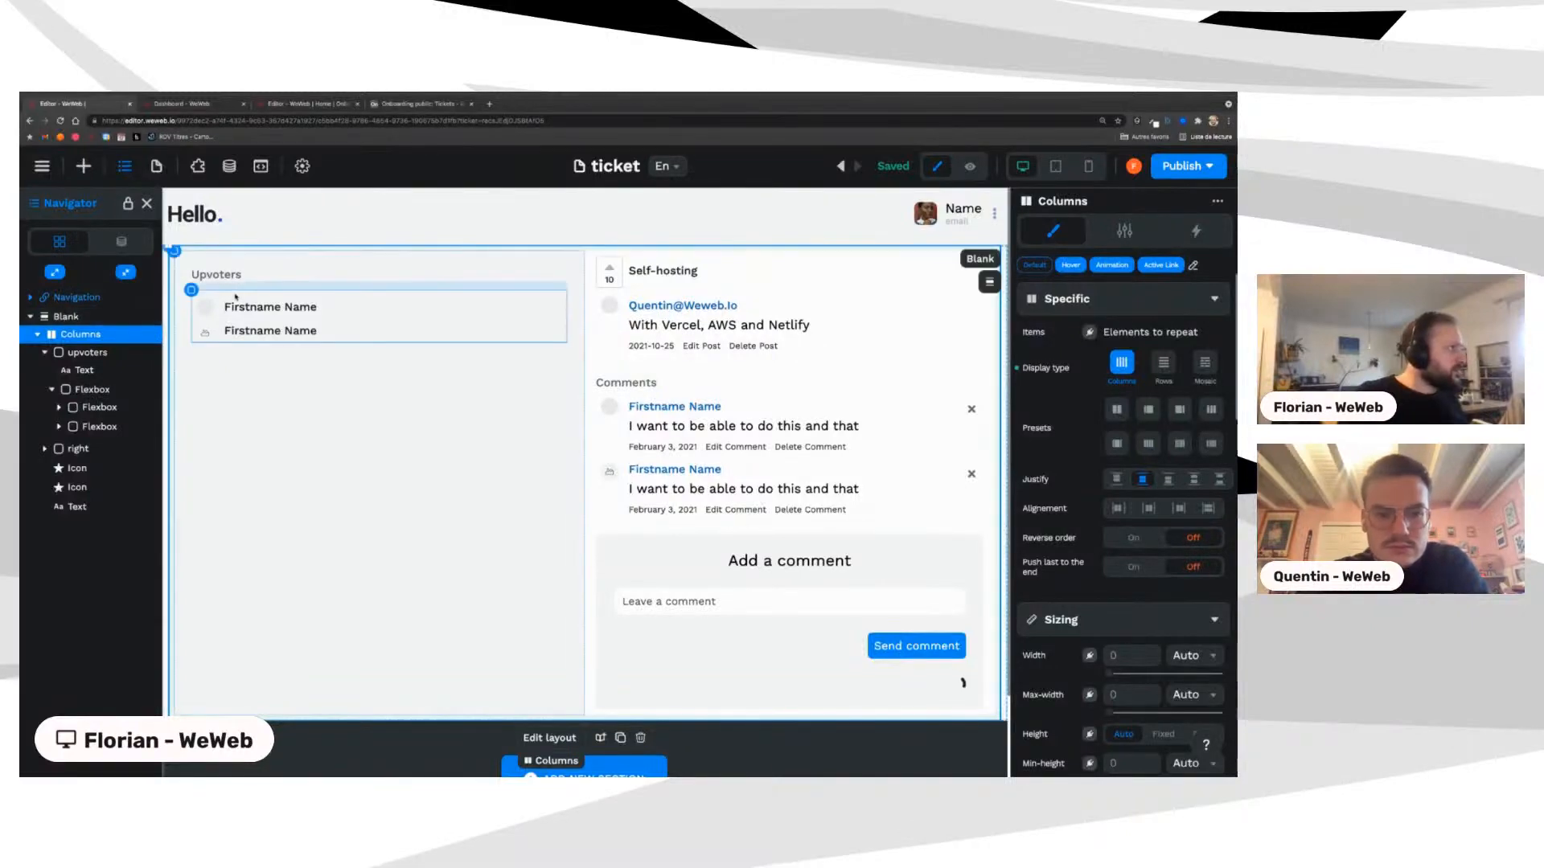
{"action": "left_click", "coordinate": [191, 291]}
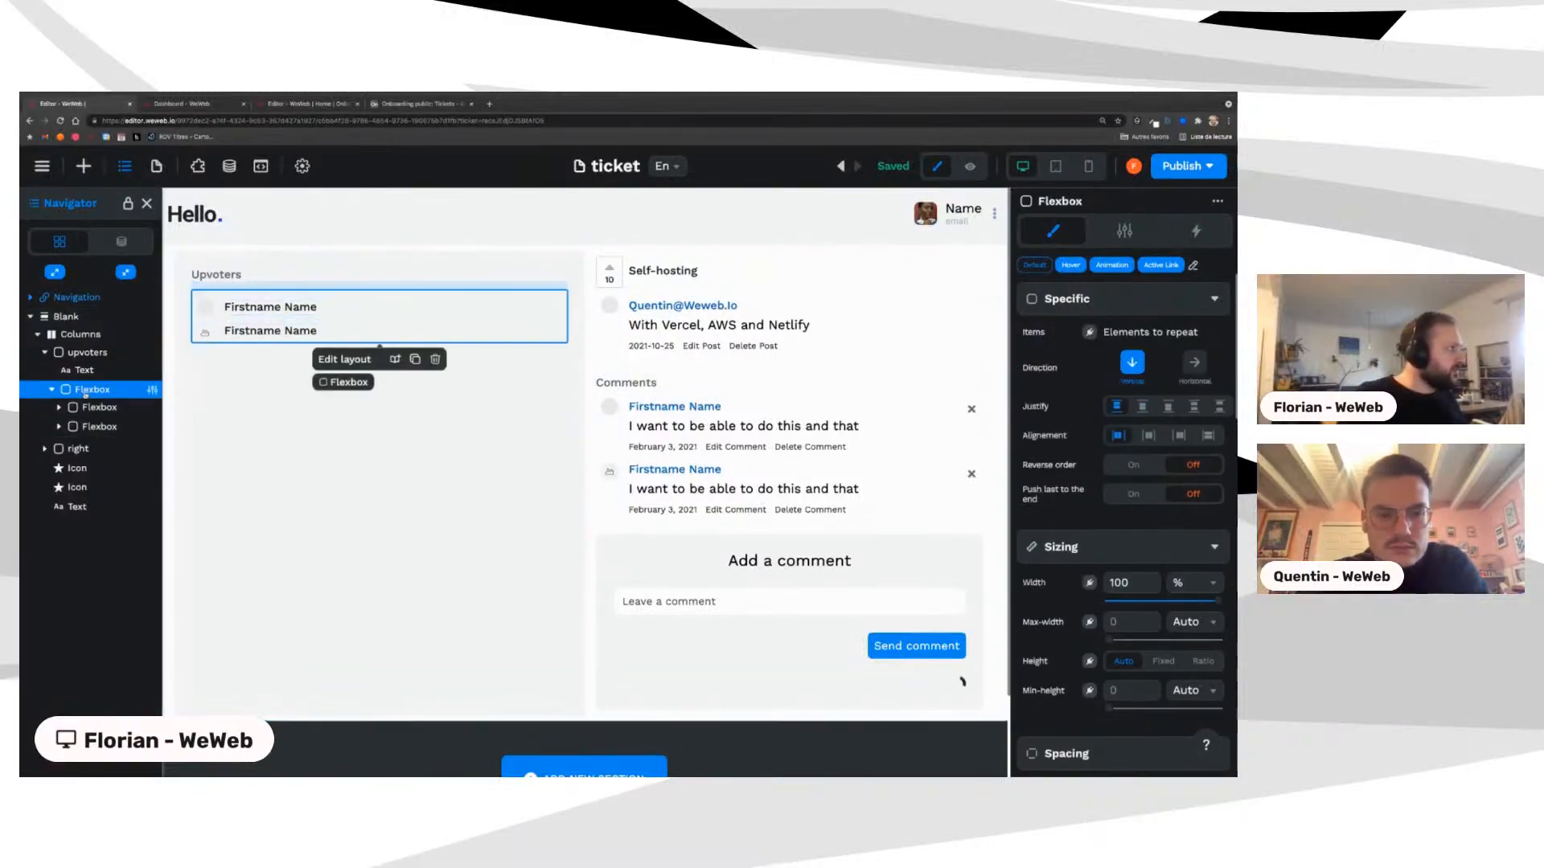
Step: Name the container 'upvotes' and its first row element 'upvoter' in Settings
{"action": "scroll", "coordinate": [788, 418], "scroll_direction": "down", "scroll_amount": 1}
{"action": "left_click", "coordinate": [1125, 230]}
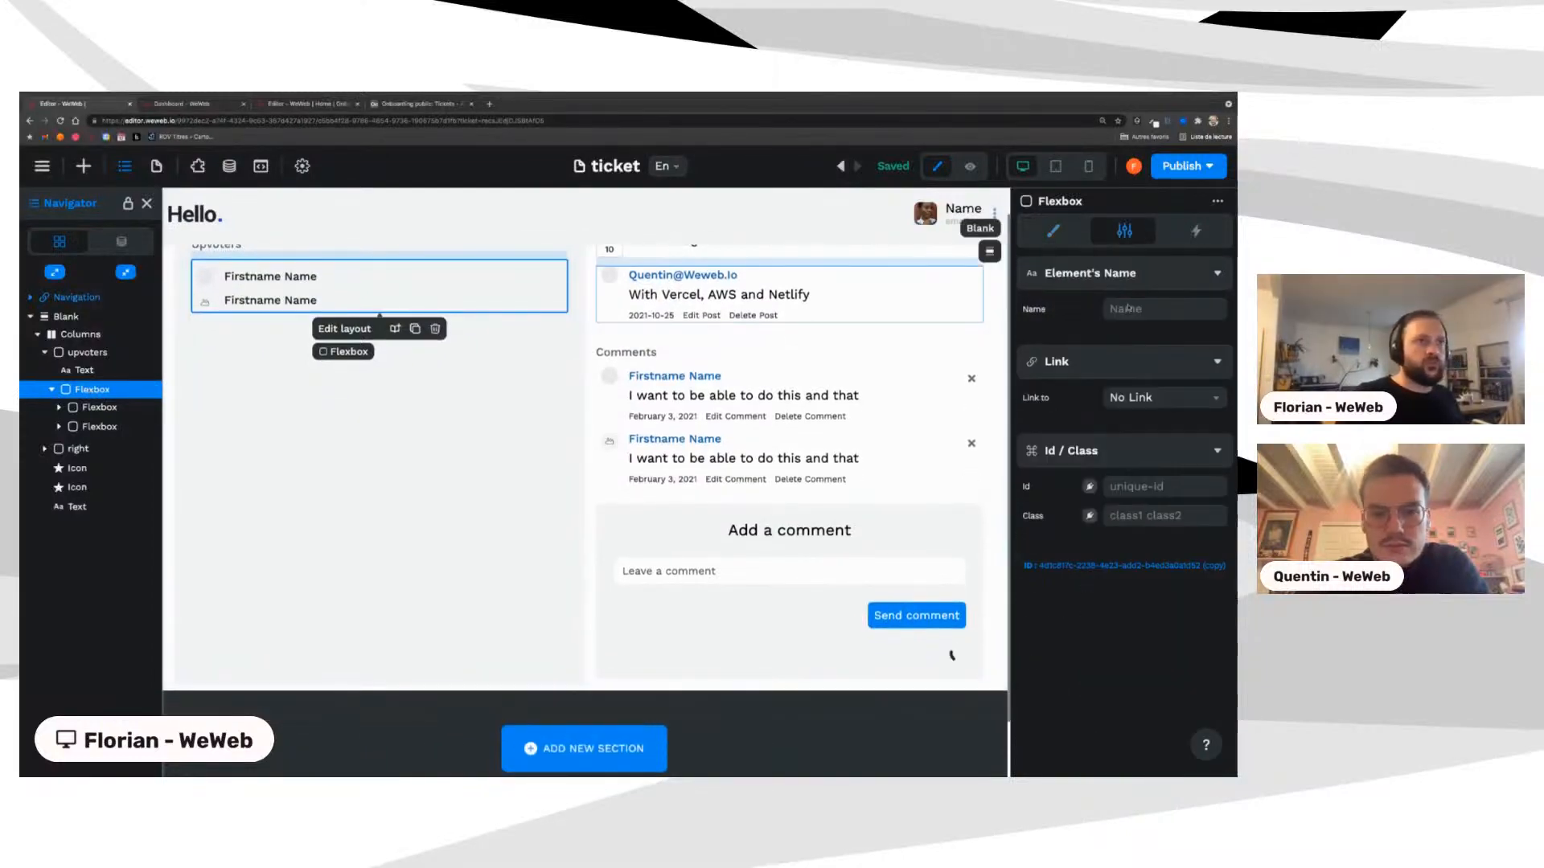
{"action": "left_click", "coordinate": [1125, 309]}
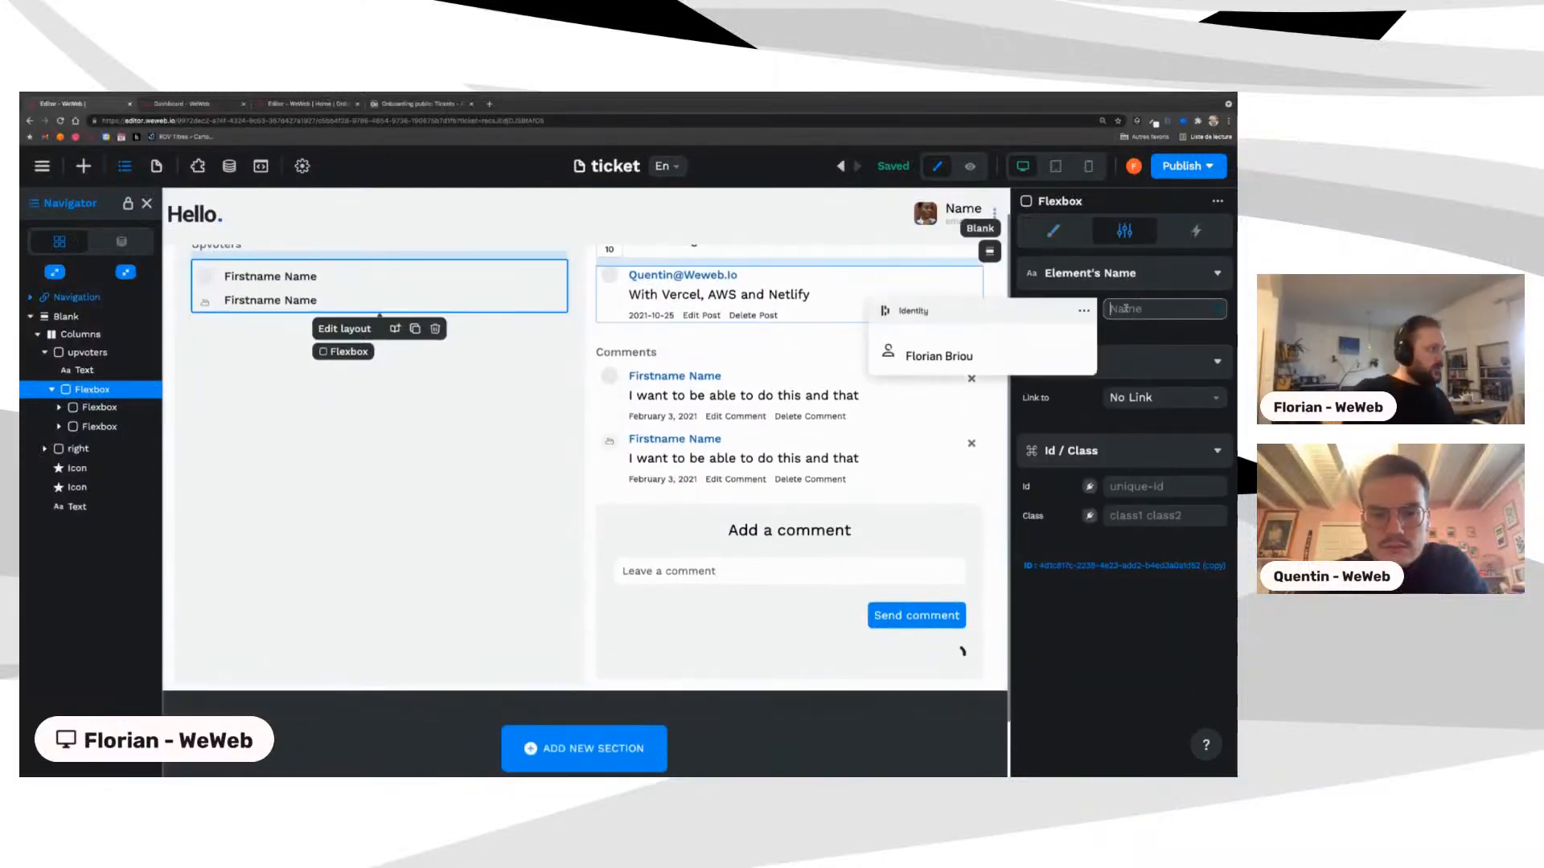
{"action": "type", "text": "upvotes"}
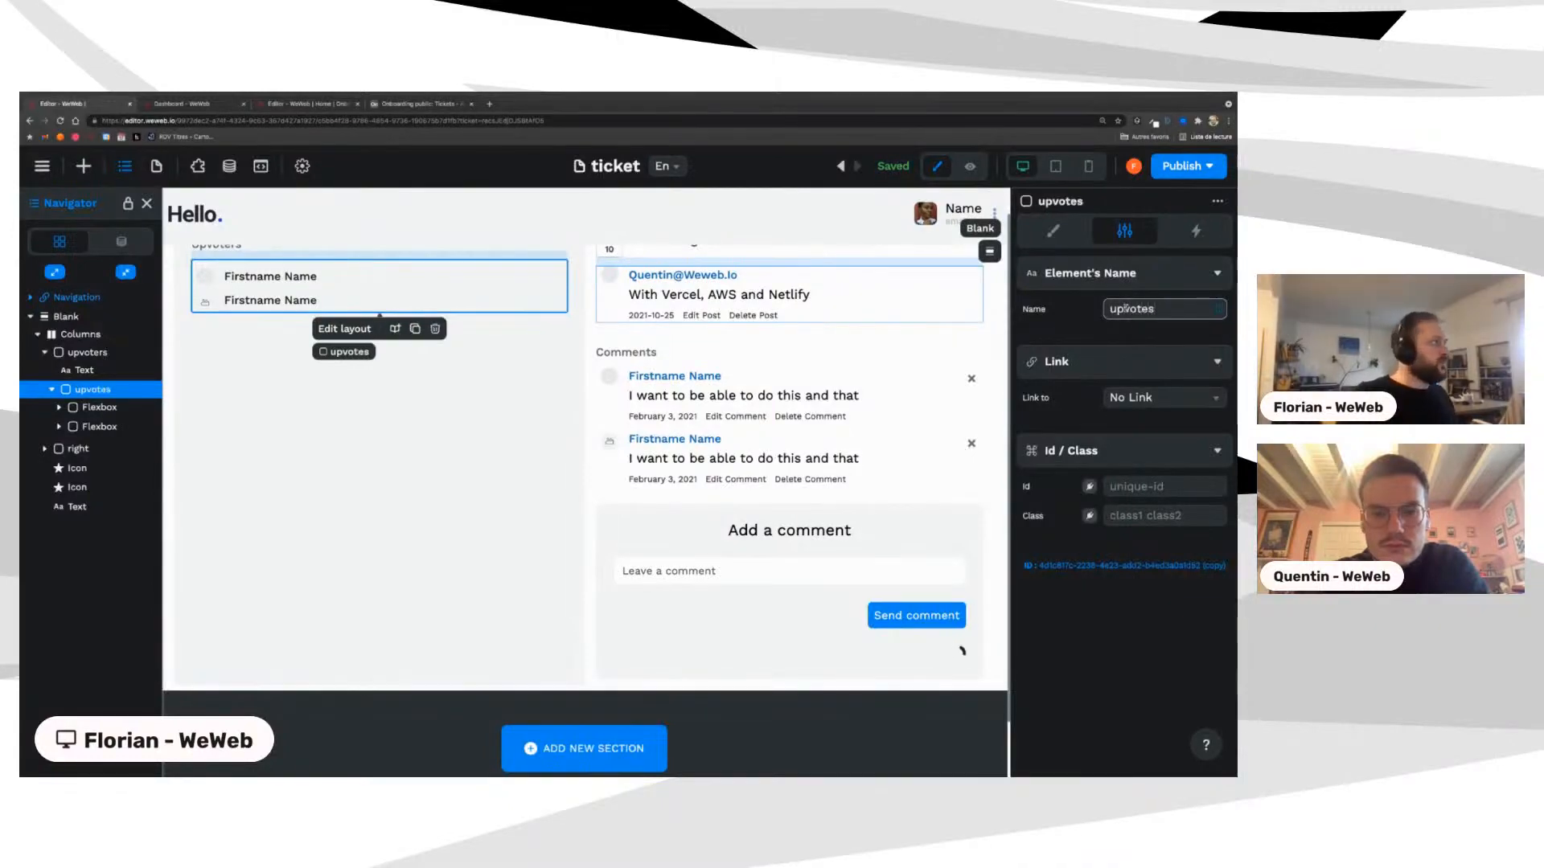
{"action": "left_click", "coordinate": [102, 408]}
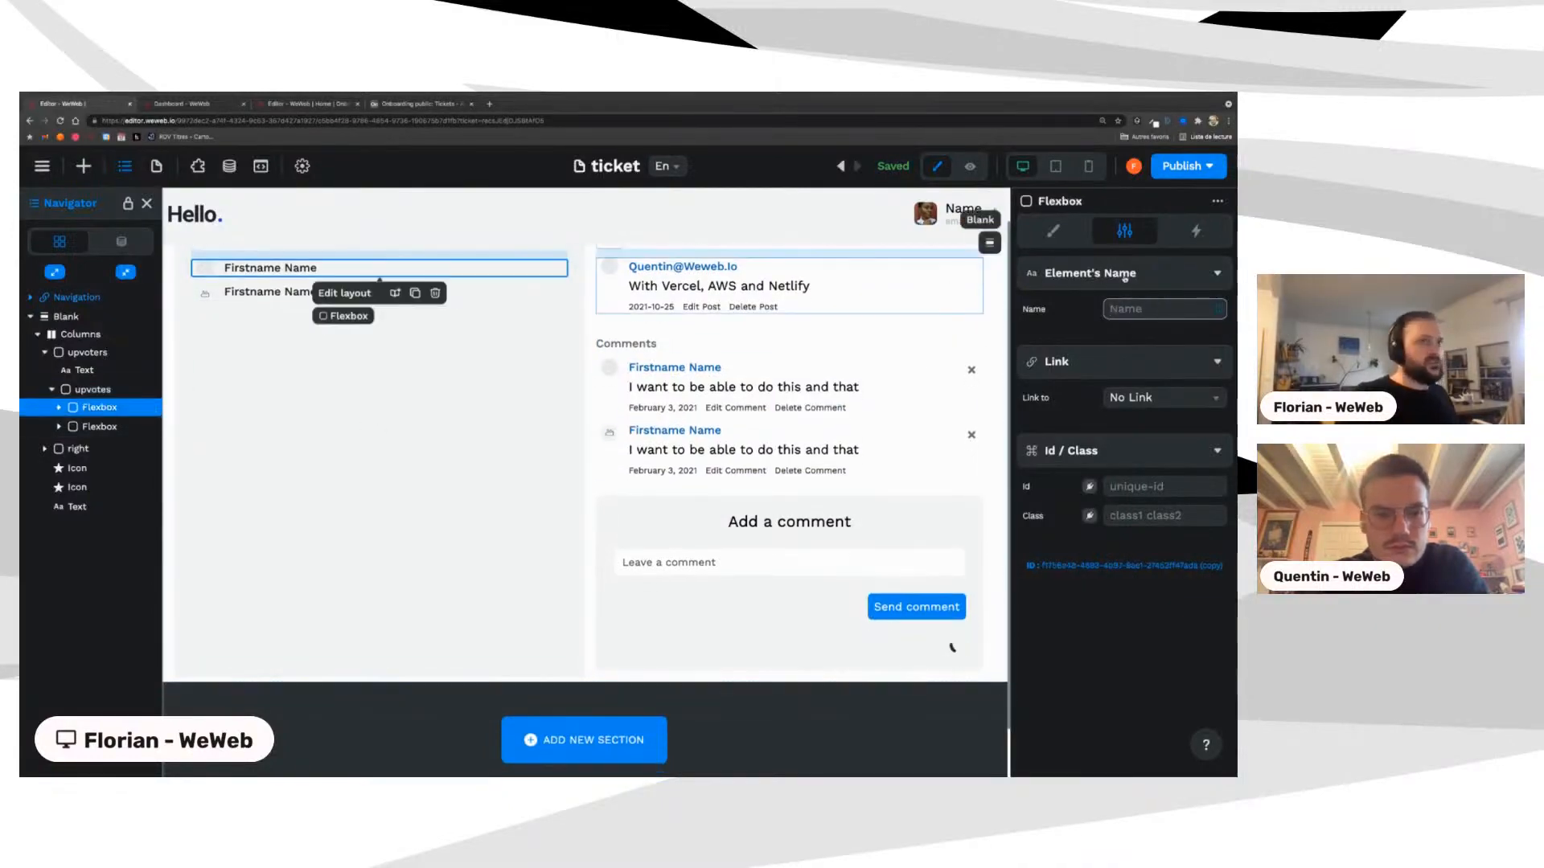
{"action": "type", "text": "upvoter"}
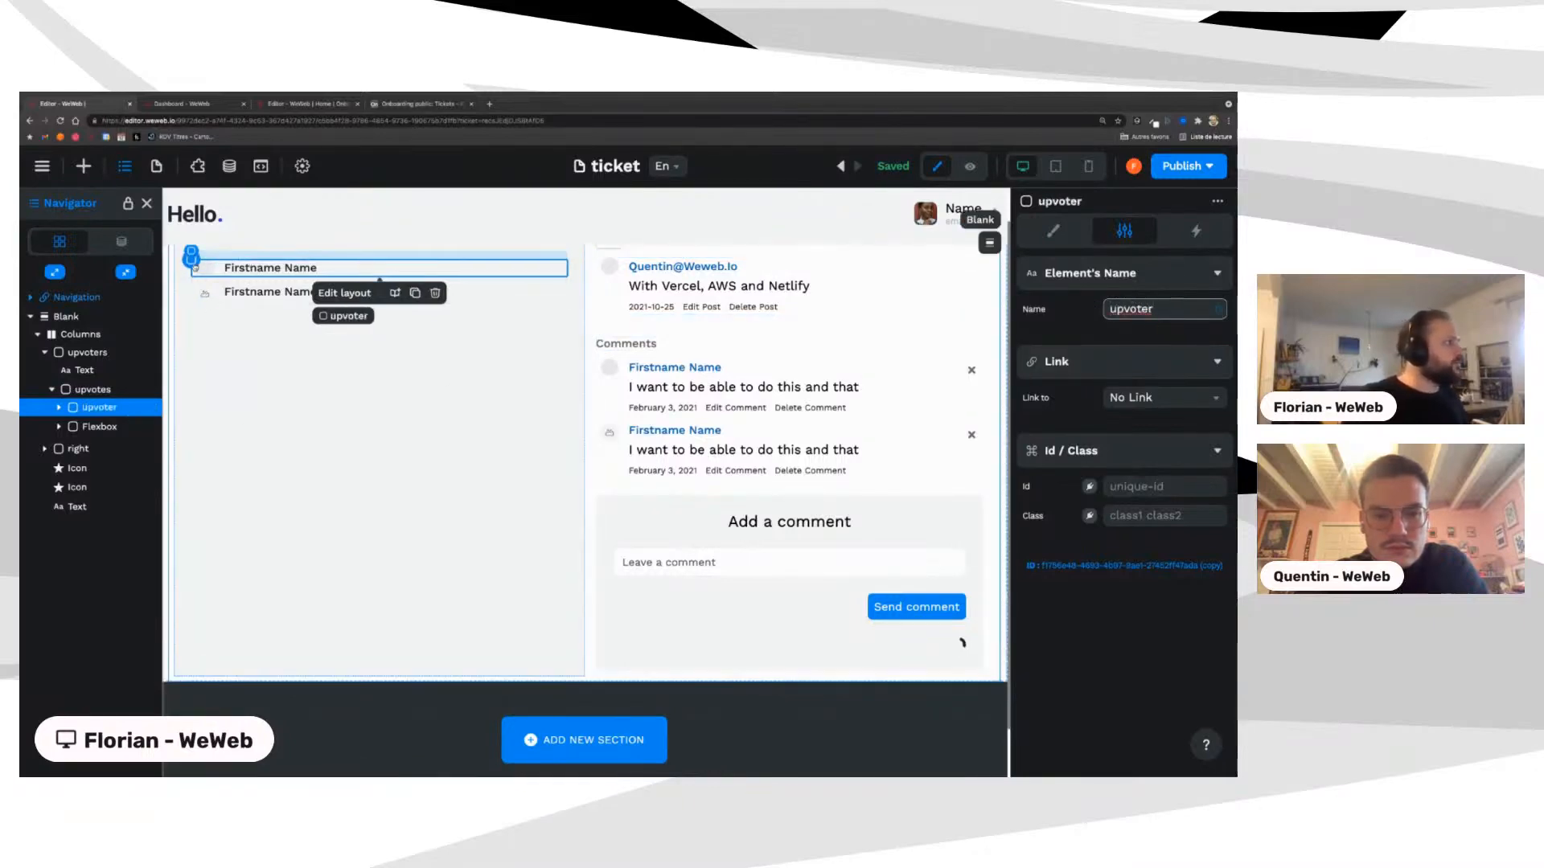
{"action": "left_click", "coordinate": [193, 265]}
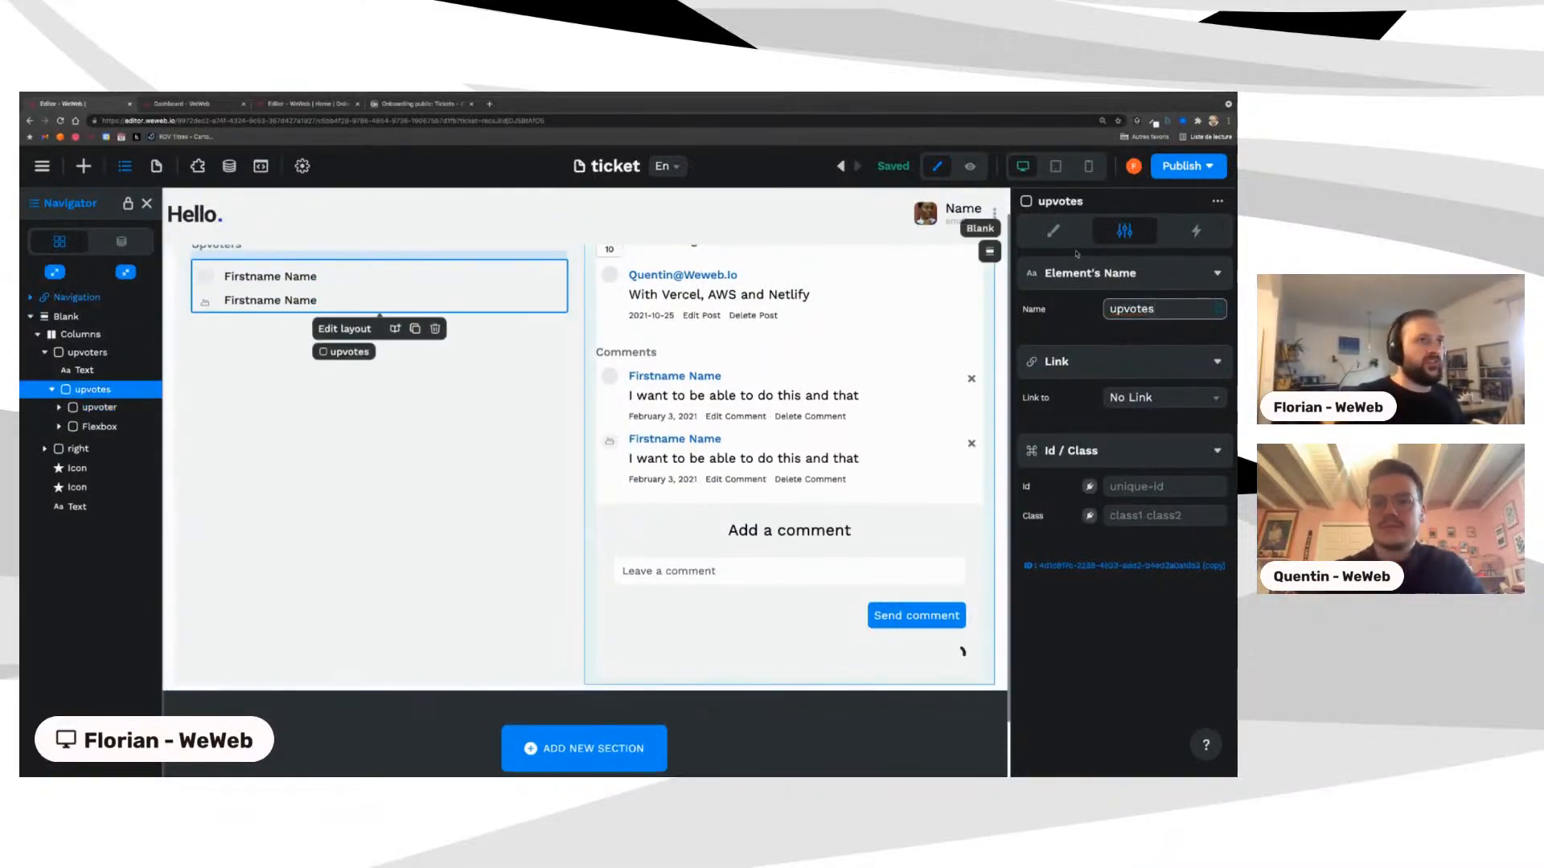
Step: Switch the upvotes container's Items to an expression from the ticket collection, checking Airtable's Tickets table
{"action": "left_click", "coordinate": [1053, 231]}
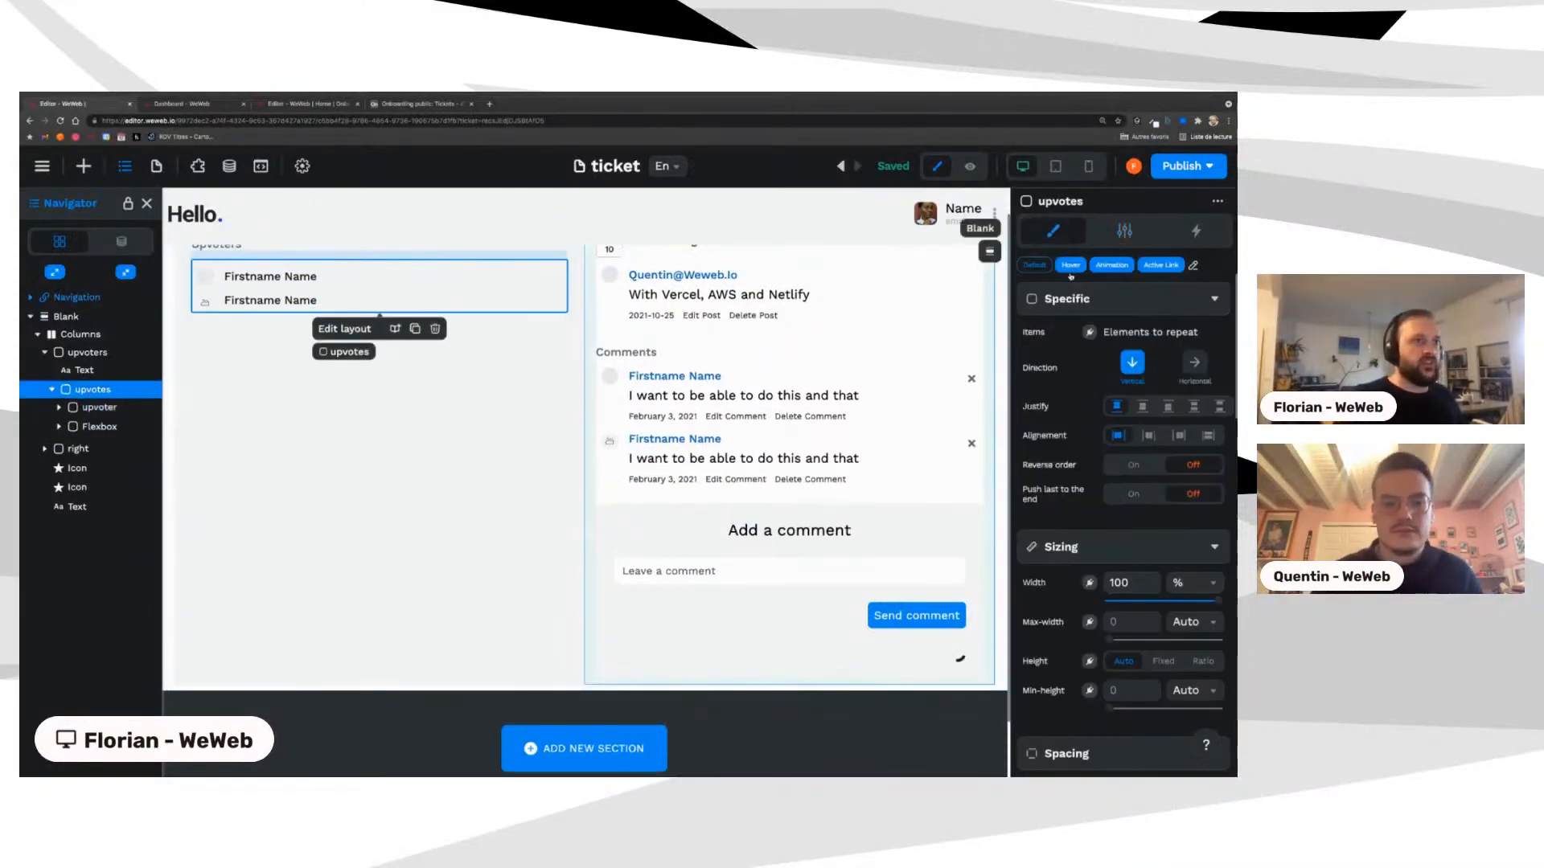
{"action": "left_click", "coordinate": [1089, 333]}
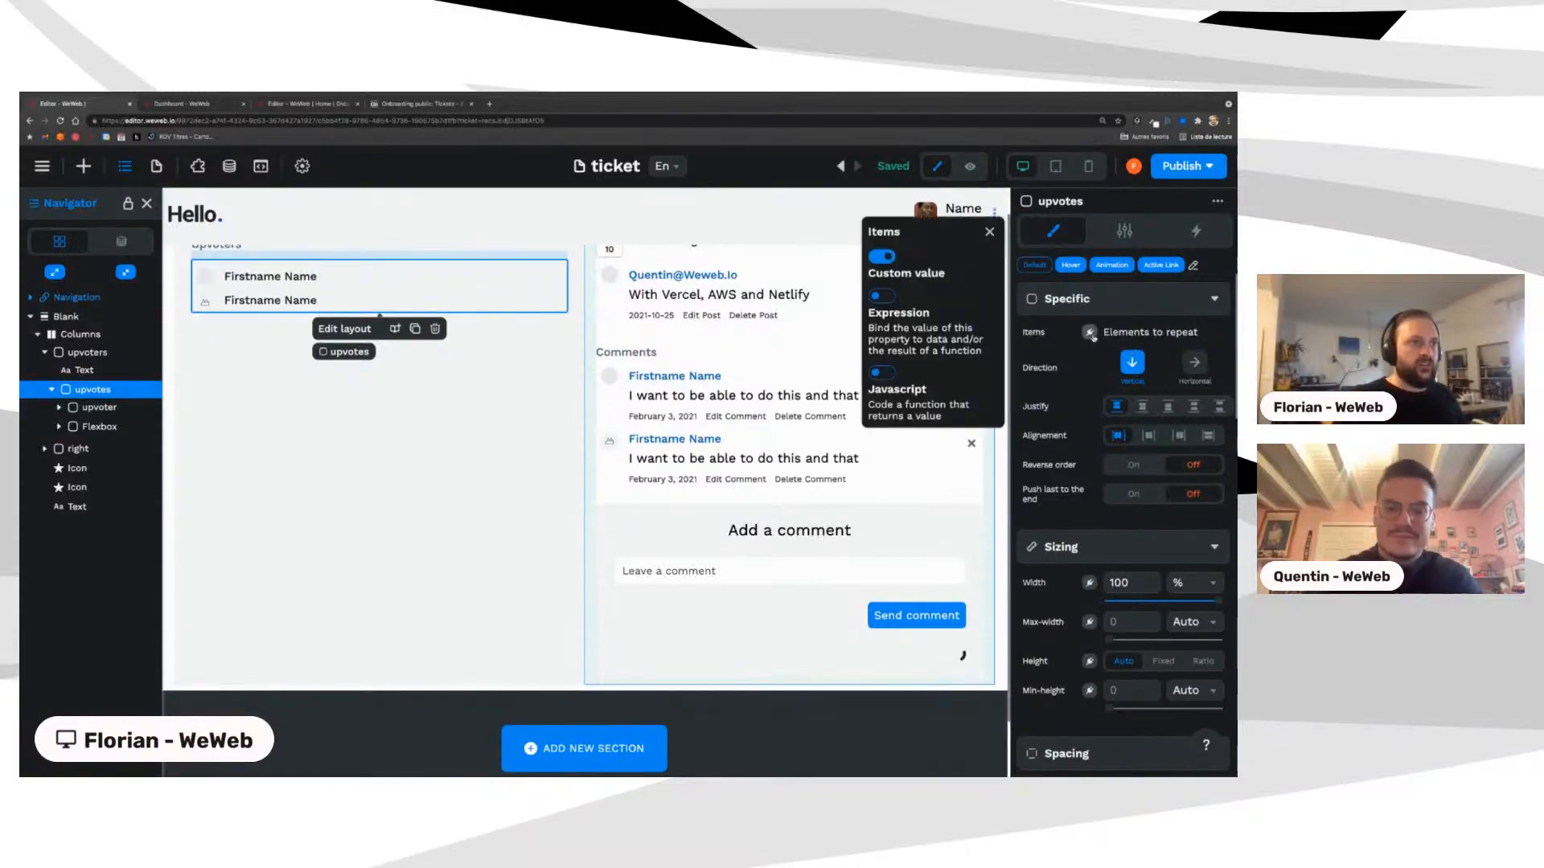
{"action": "left_click", "coordinate": [882, 297]}
{"action": "scroll", "coordinate": [820, 362], "scroll_direction": "down", "scroll_amount": 1}
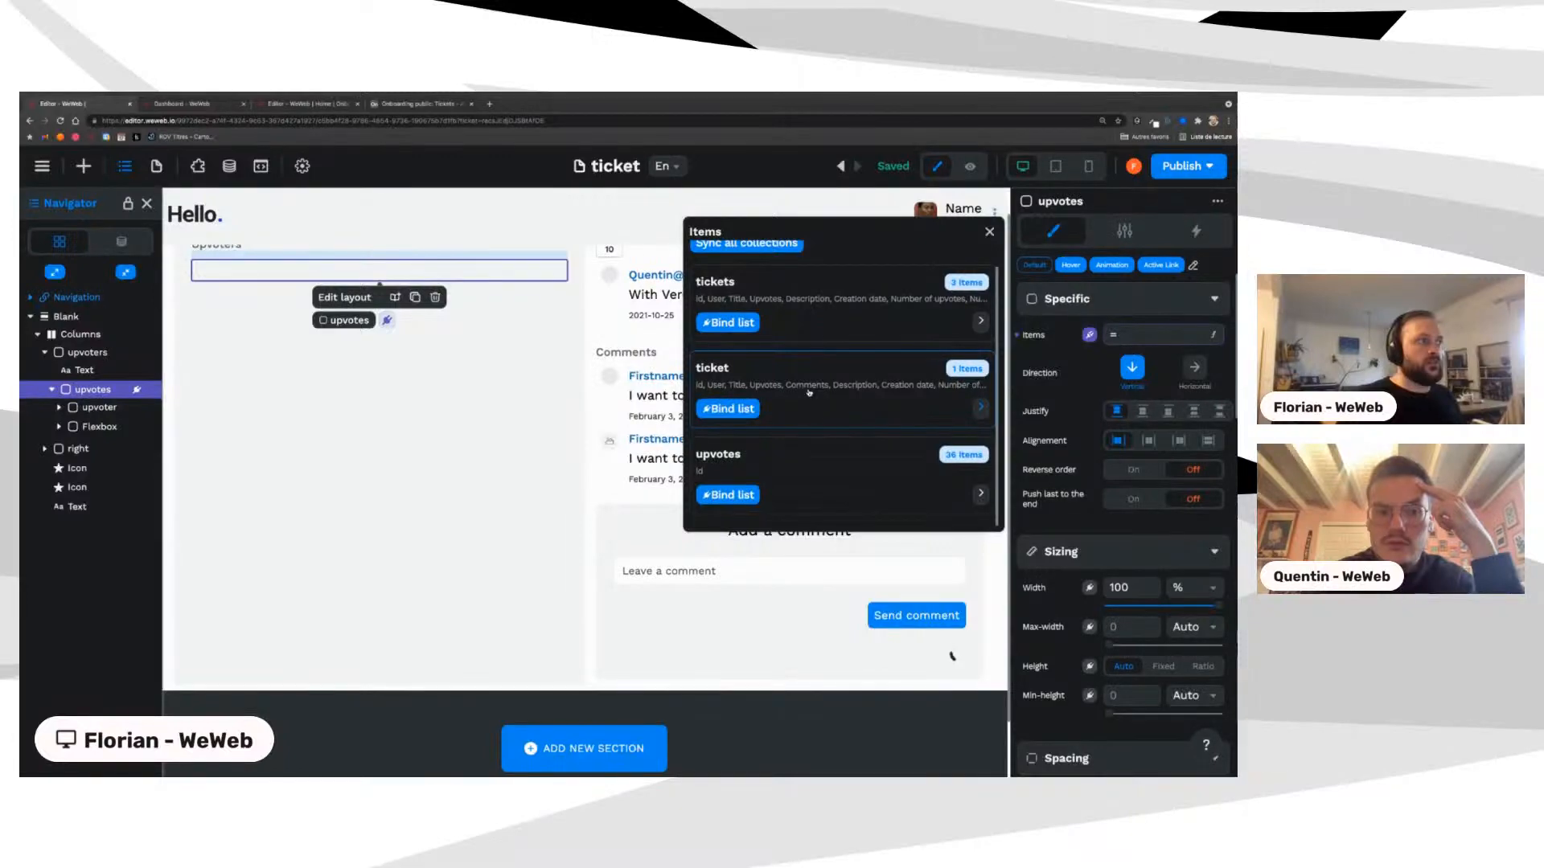
{"action": "left_click", "coordinate": [822, 380]}
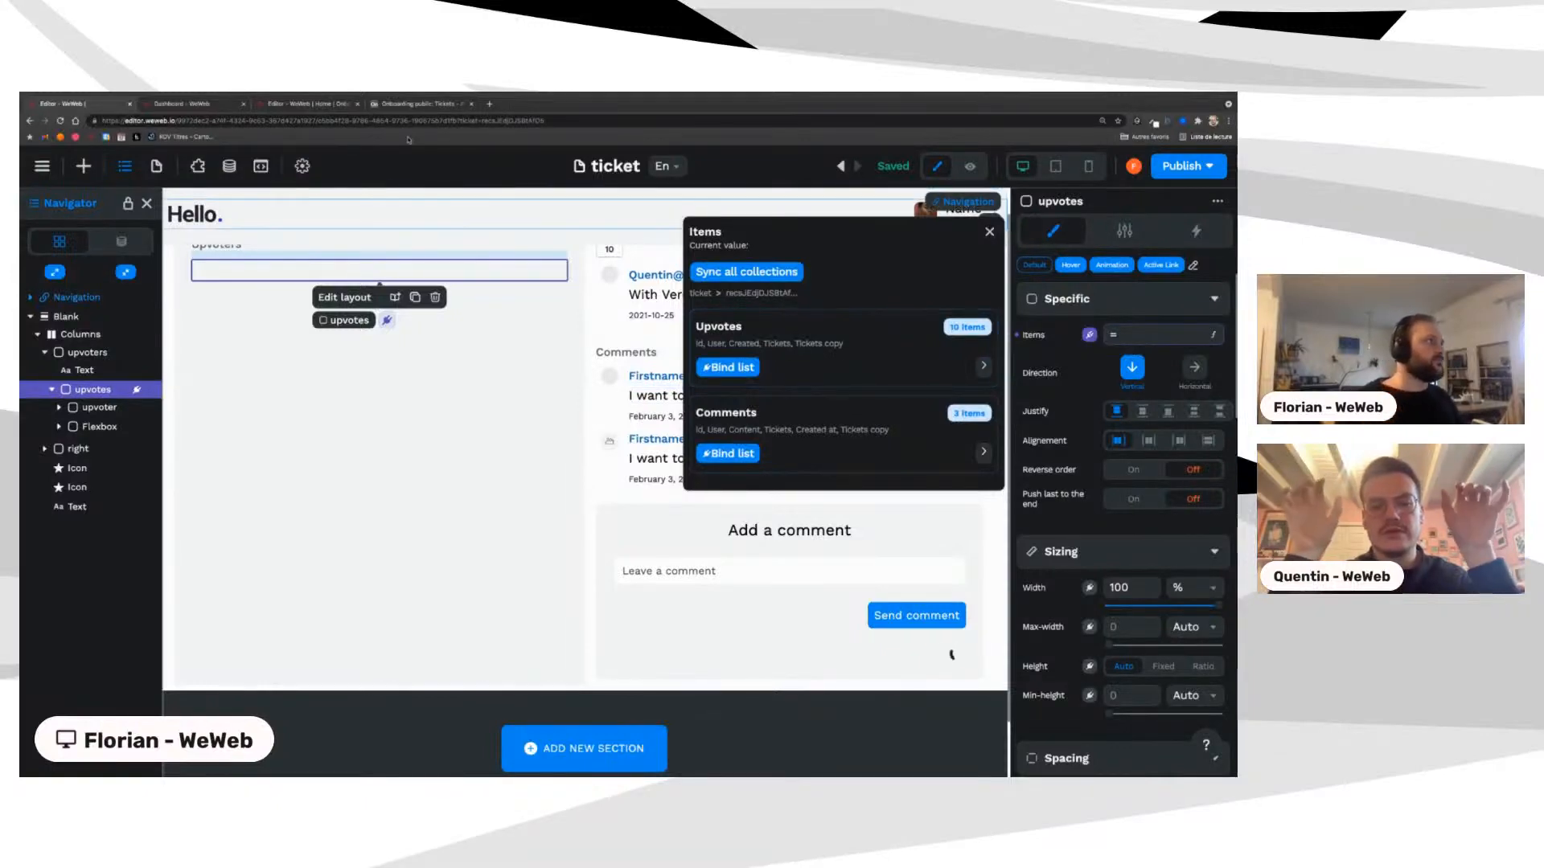
{"action": "left_click", "coordinate": [392, 108]}
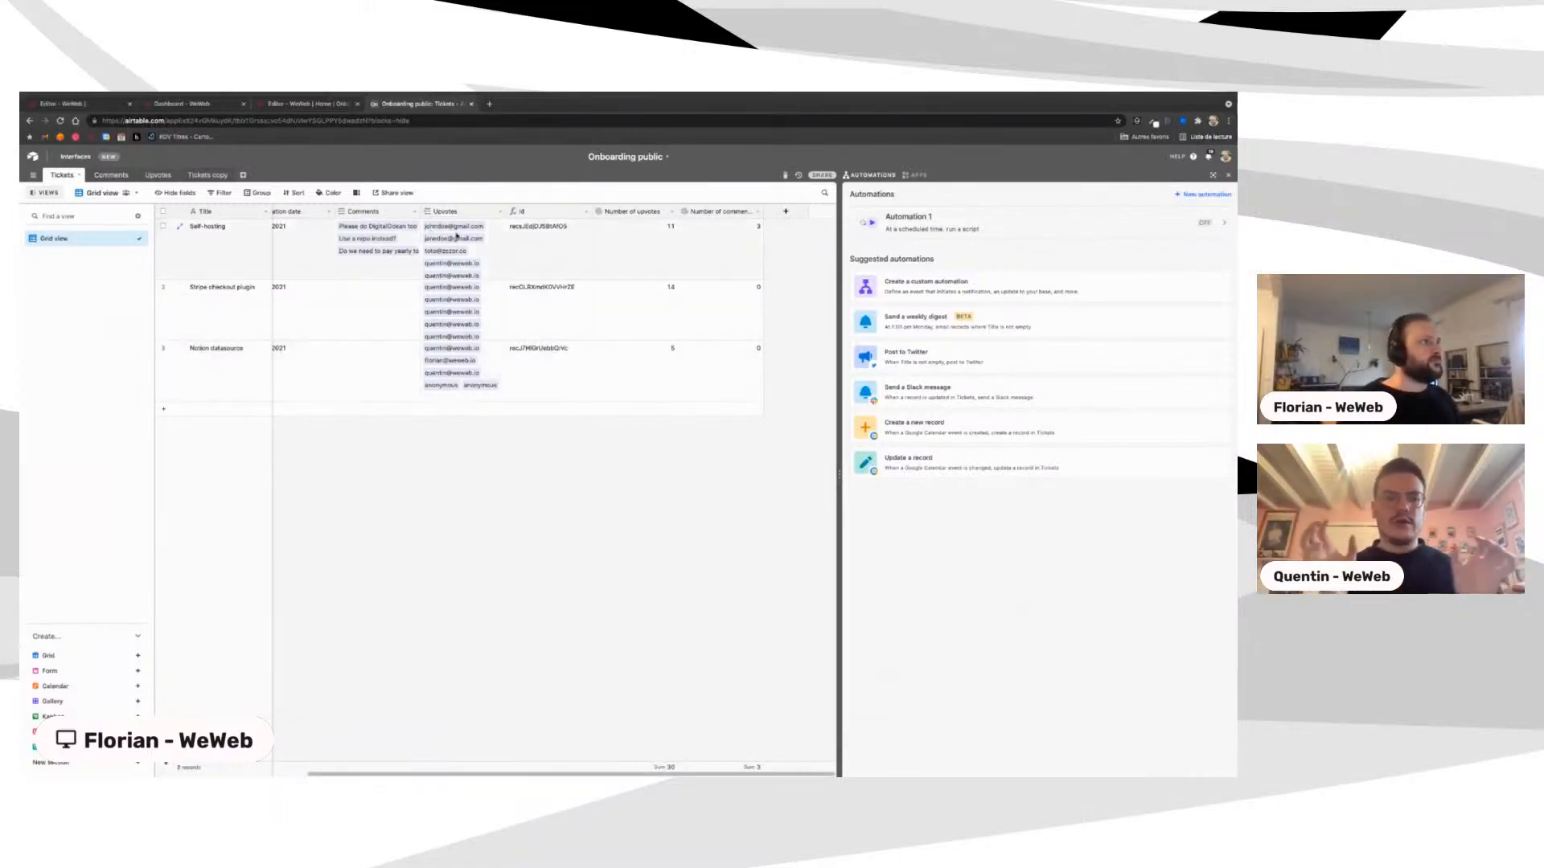
{"action": "left_click", "coordinate": [307, 104]}
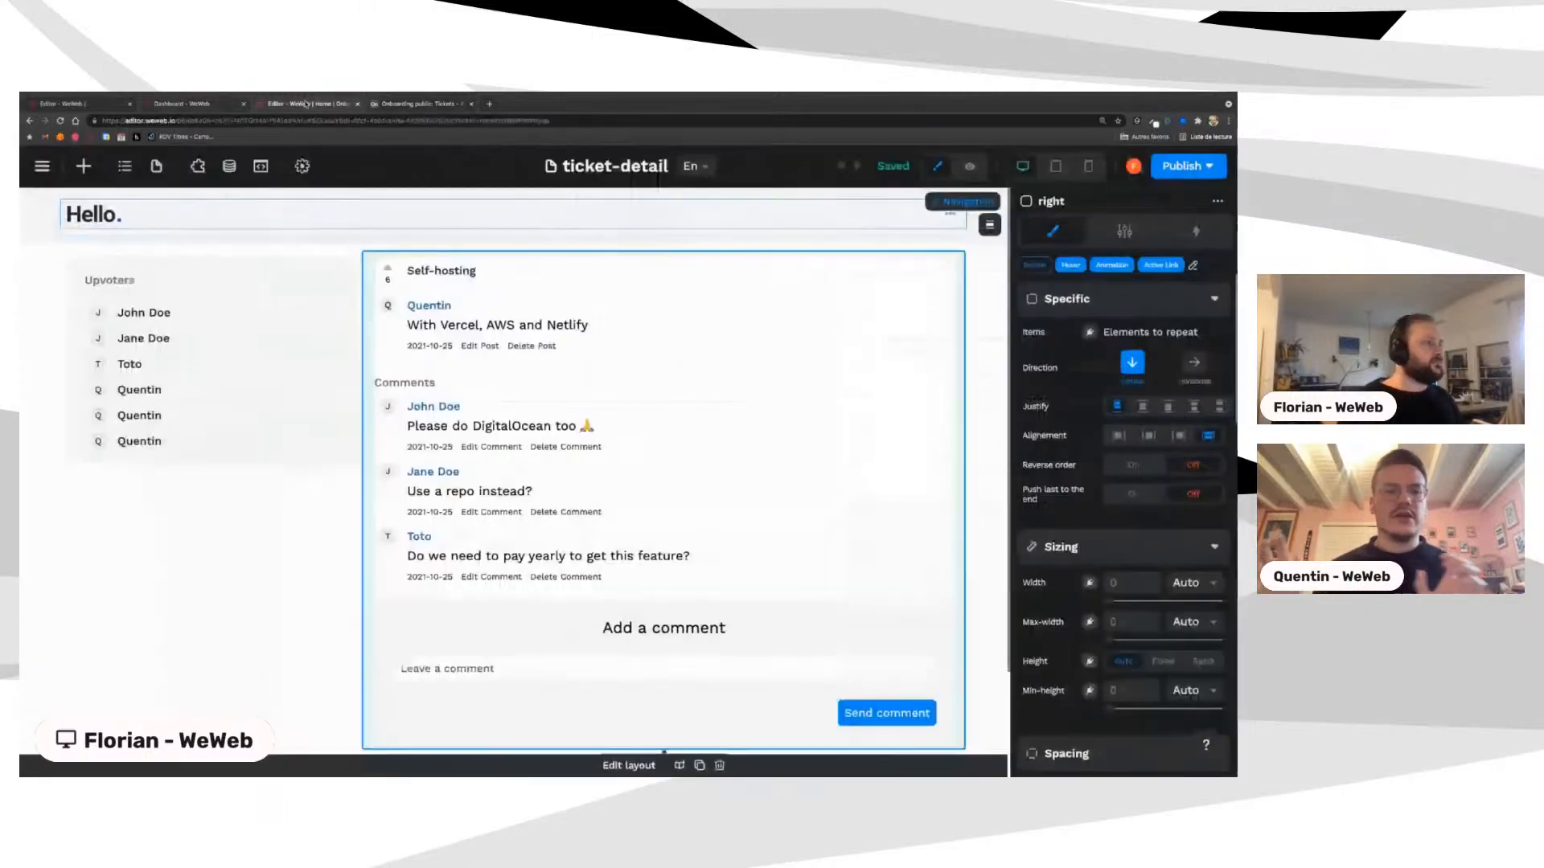
Step: In the Data panel, review the ticket collection's base, table and view and the upvotes collection's records
{"action": "left_click", "coordinate": [227, 178]}
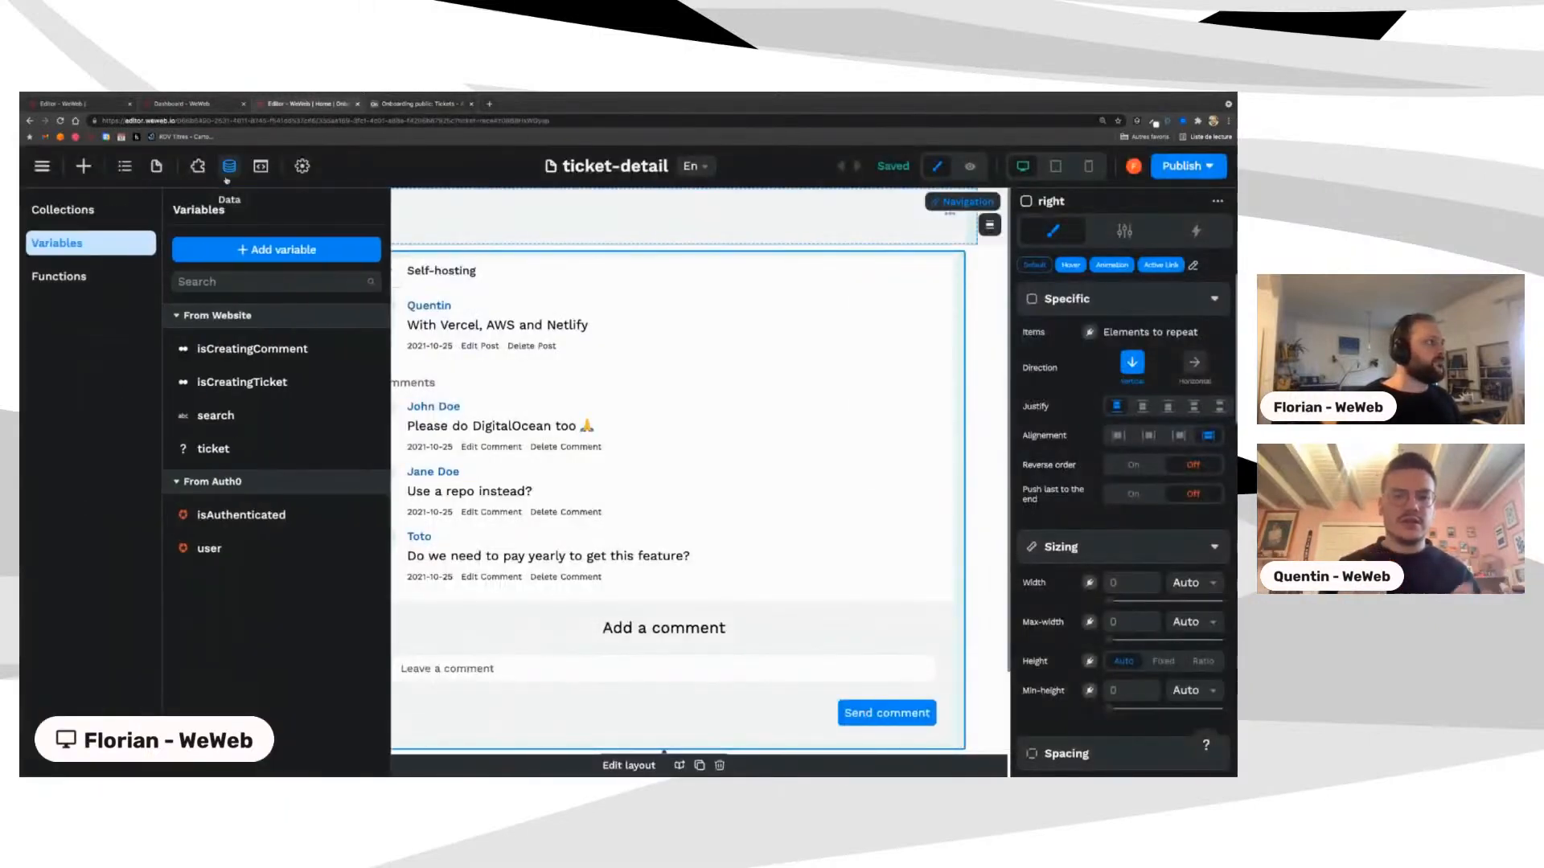
{"action": "left_click", "coordinate": [63, 209]}
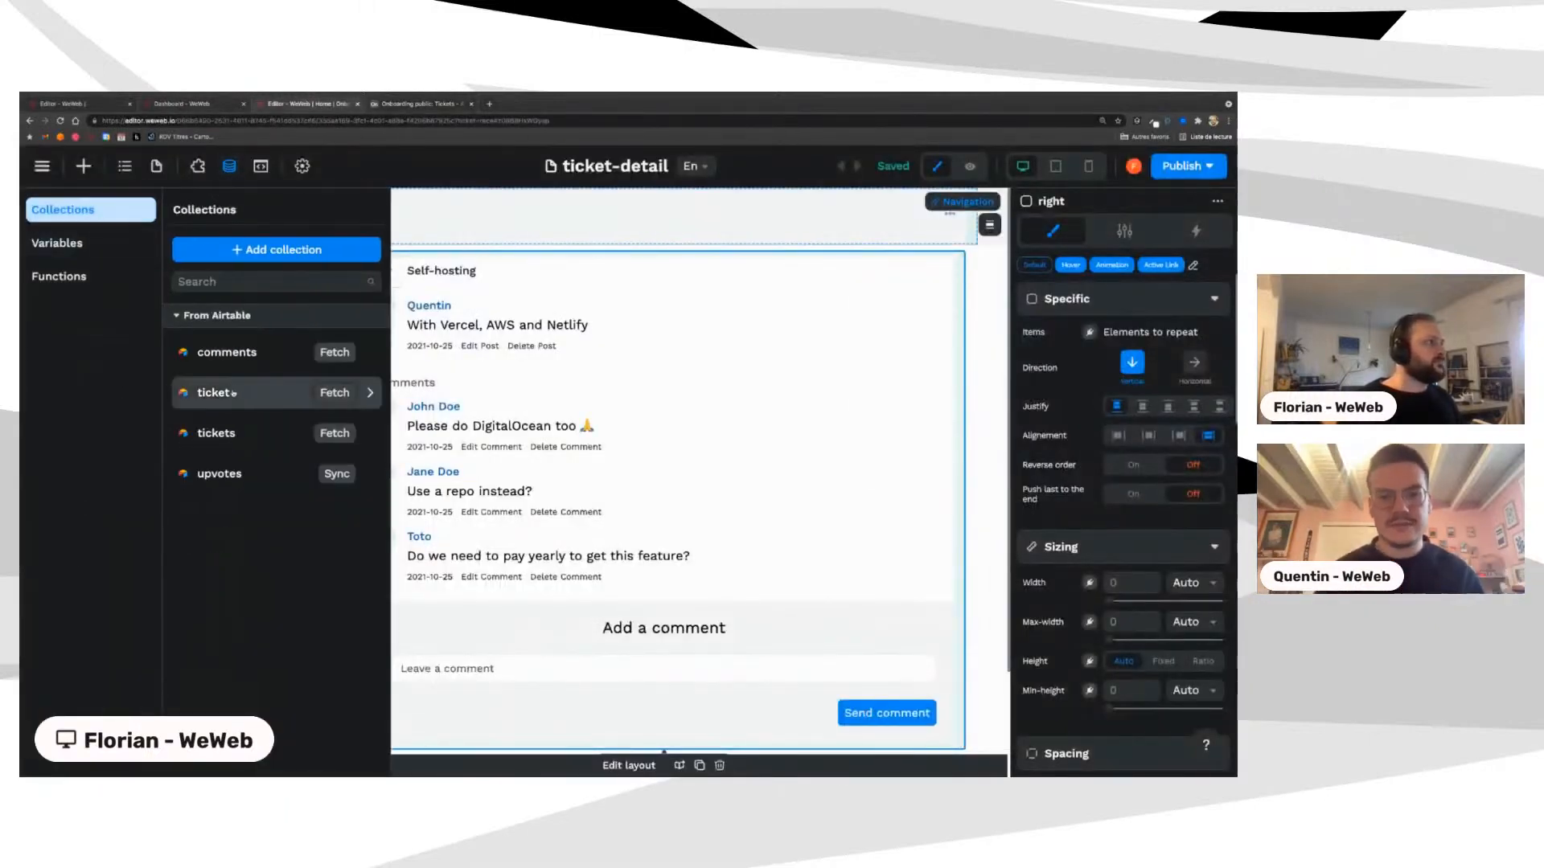
{"action": "left_click", "coordinate": [238, 401]}
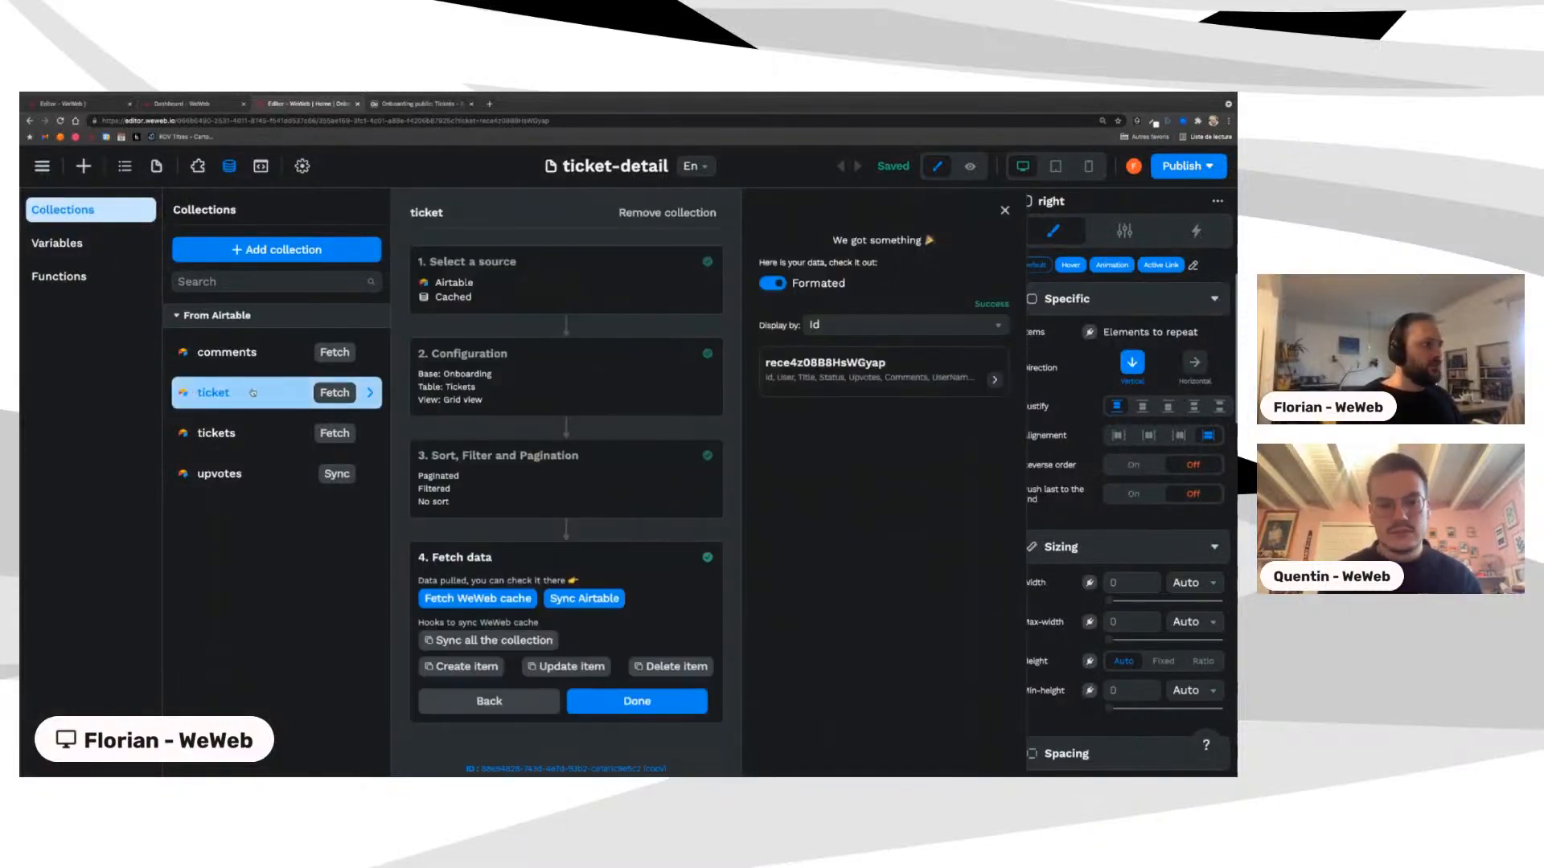
{"action": "left_click", "coordinate": [480, 390]}
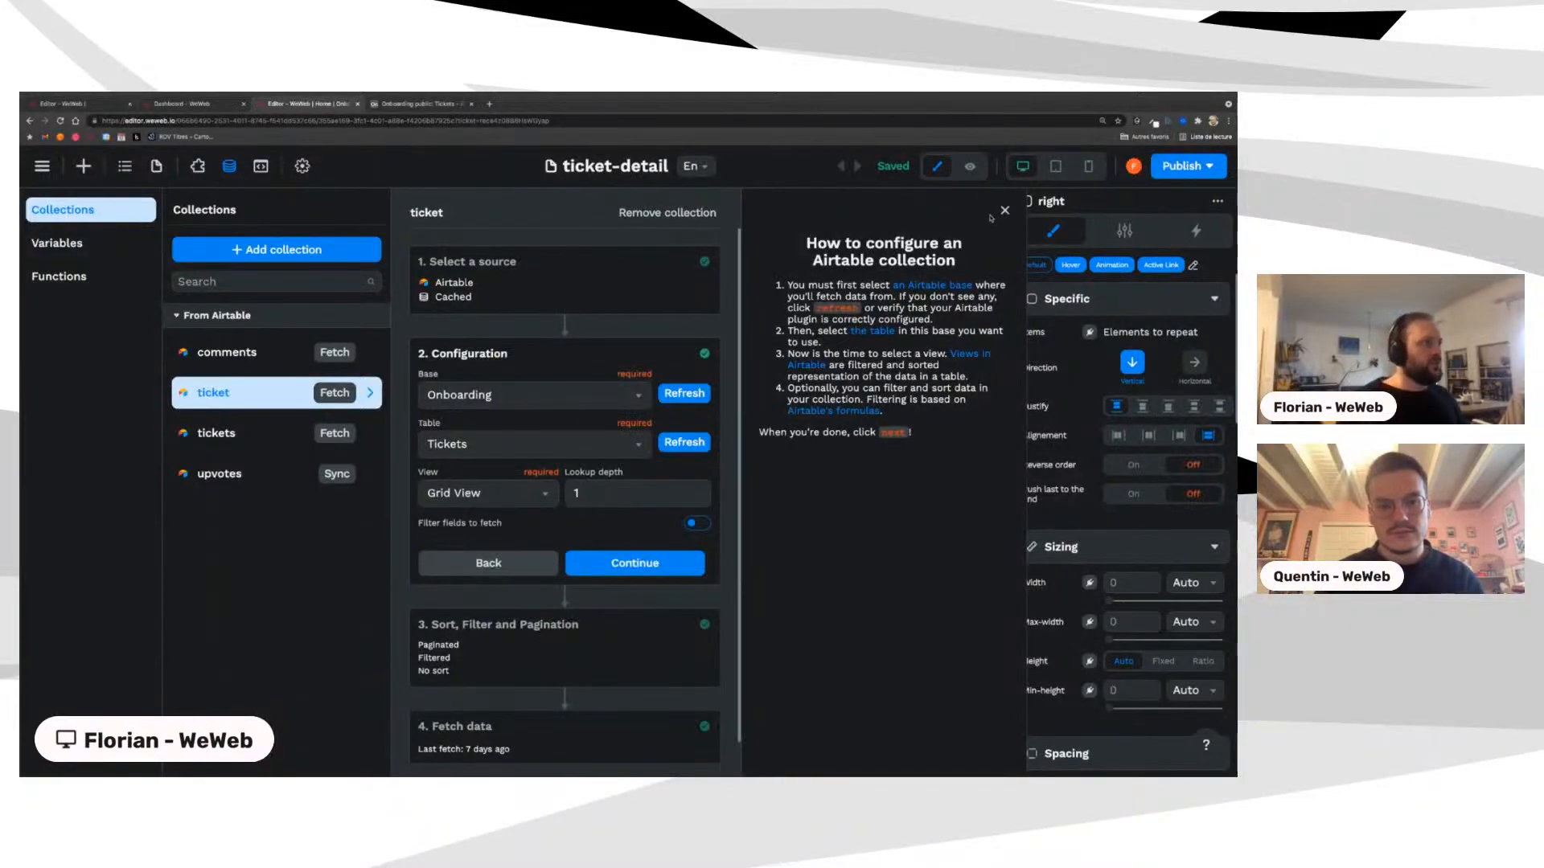
{"action": "left_click", "coordinate": [232, 475]}
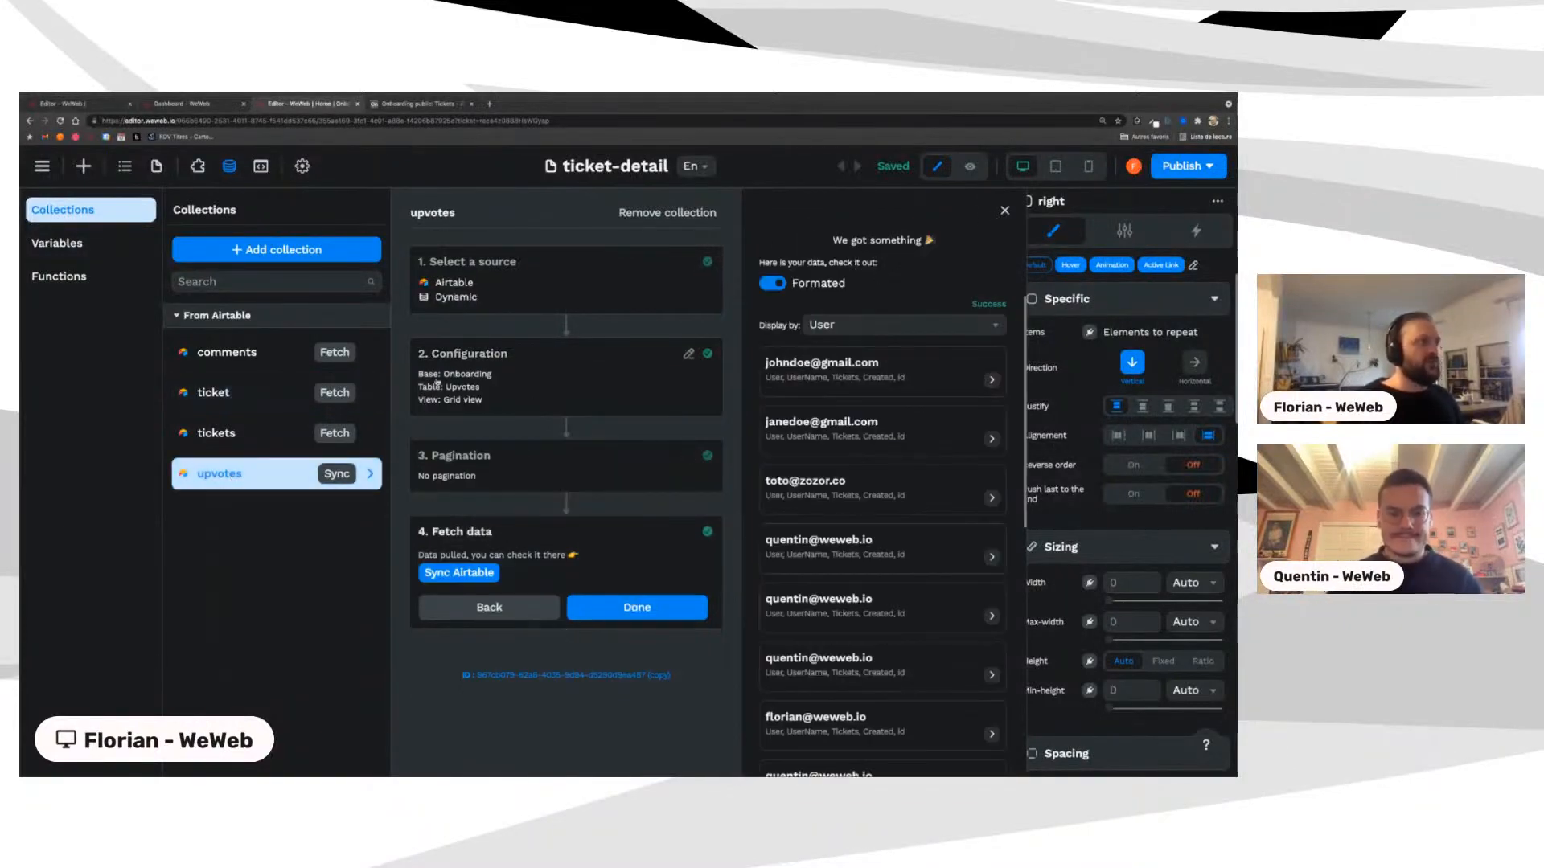
{"action": "double_click", "coordinate": [467, 120]}
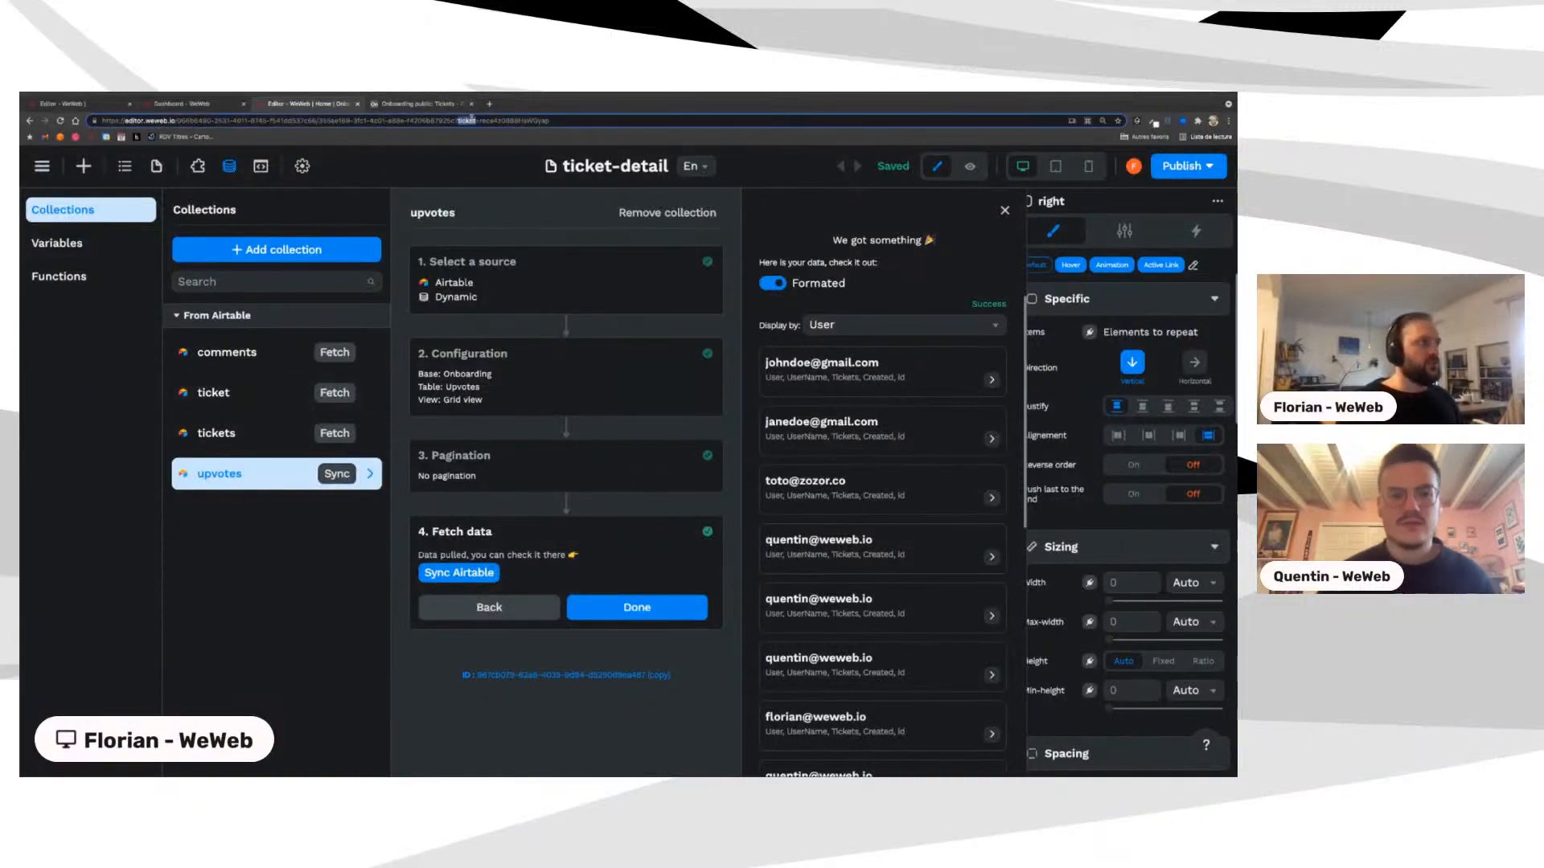
{"action": "left_click_drag", "start_coordinate": [470, 119], "coordinate": [524, 119]}
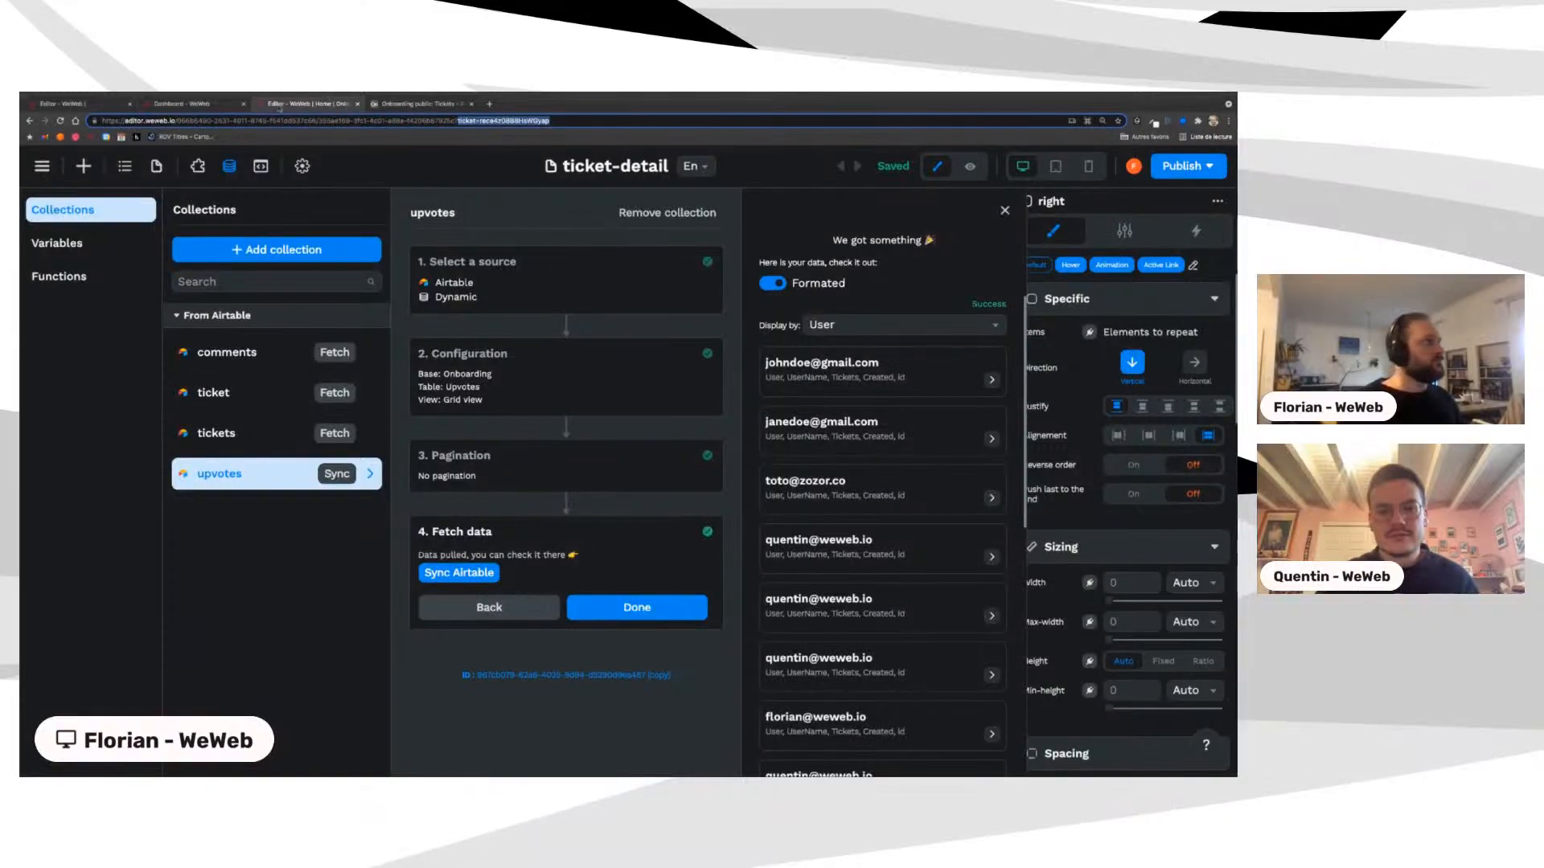
{"action": "left_click", "coordinate": [1004, 210]}
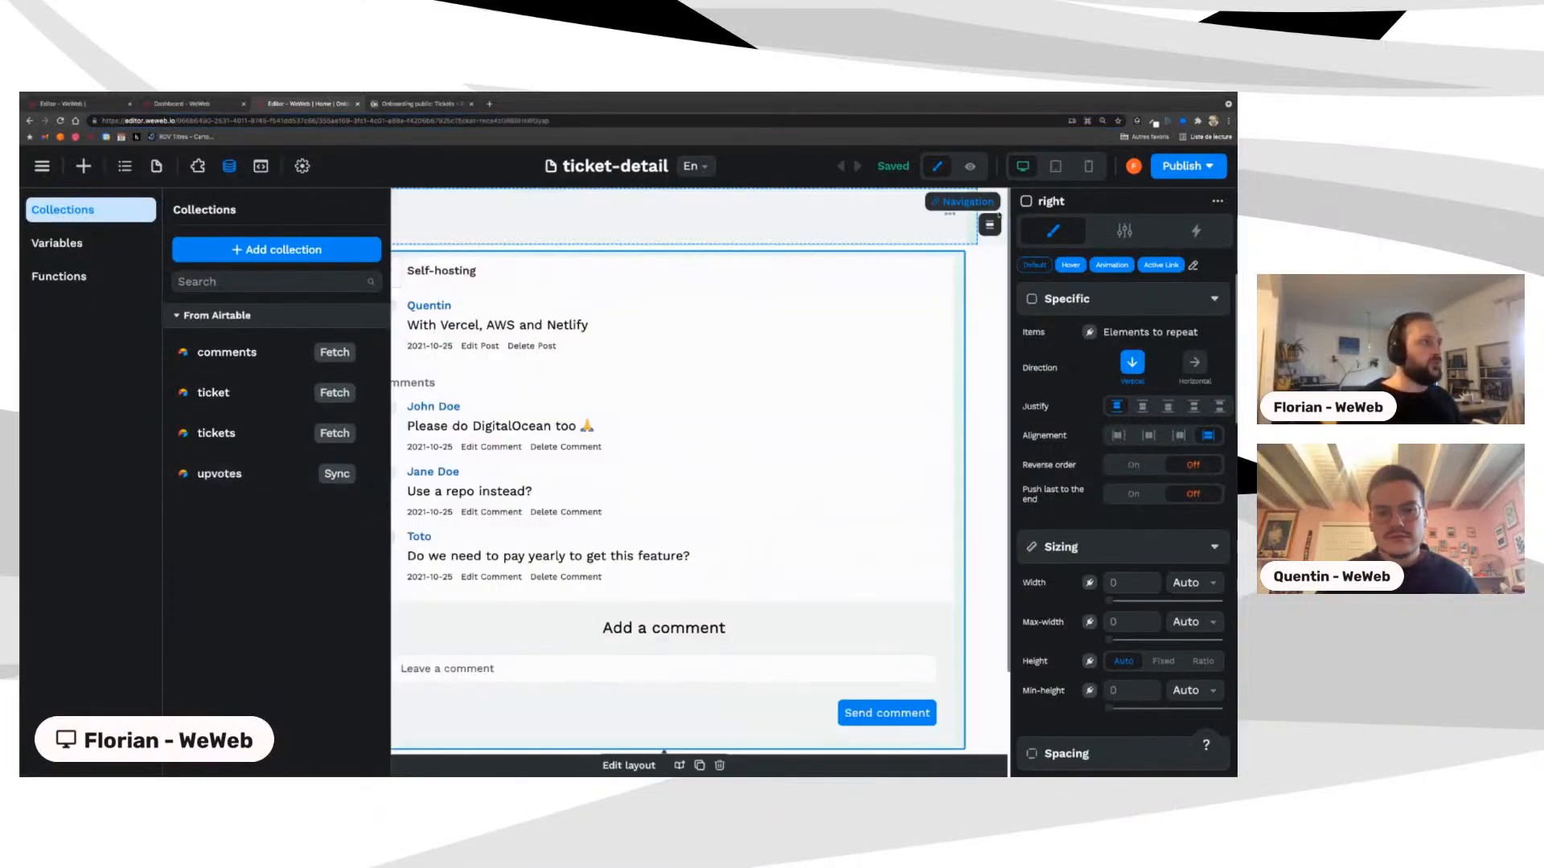
Step: Confirm the Upvoters list items are bound to ticket[0].Upvotes, then compare upvote counts in Airtable
{"action": "left_click", "coordinate": [131, 298]}
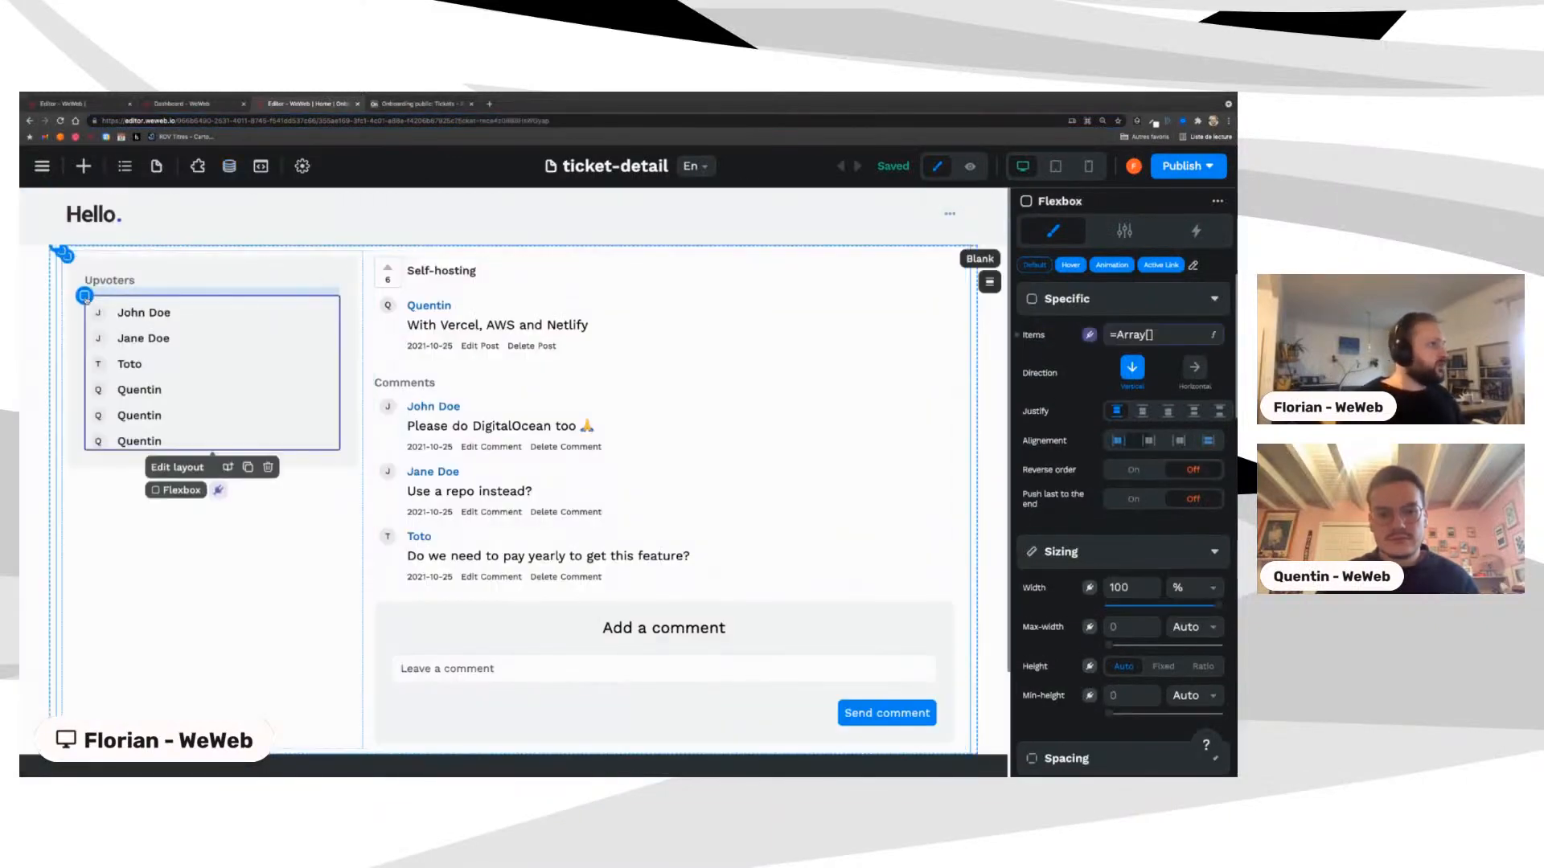
{"action": "left_click", "coordinate": [1148, 336]}
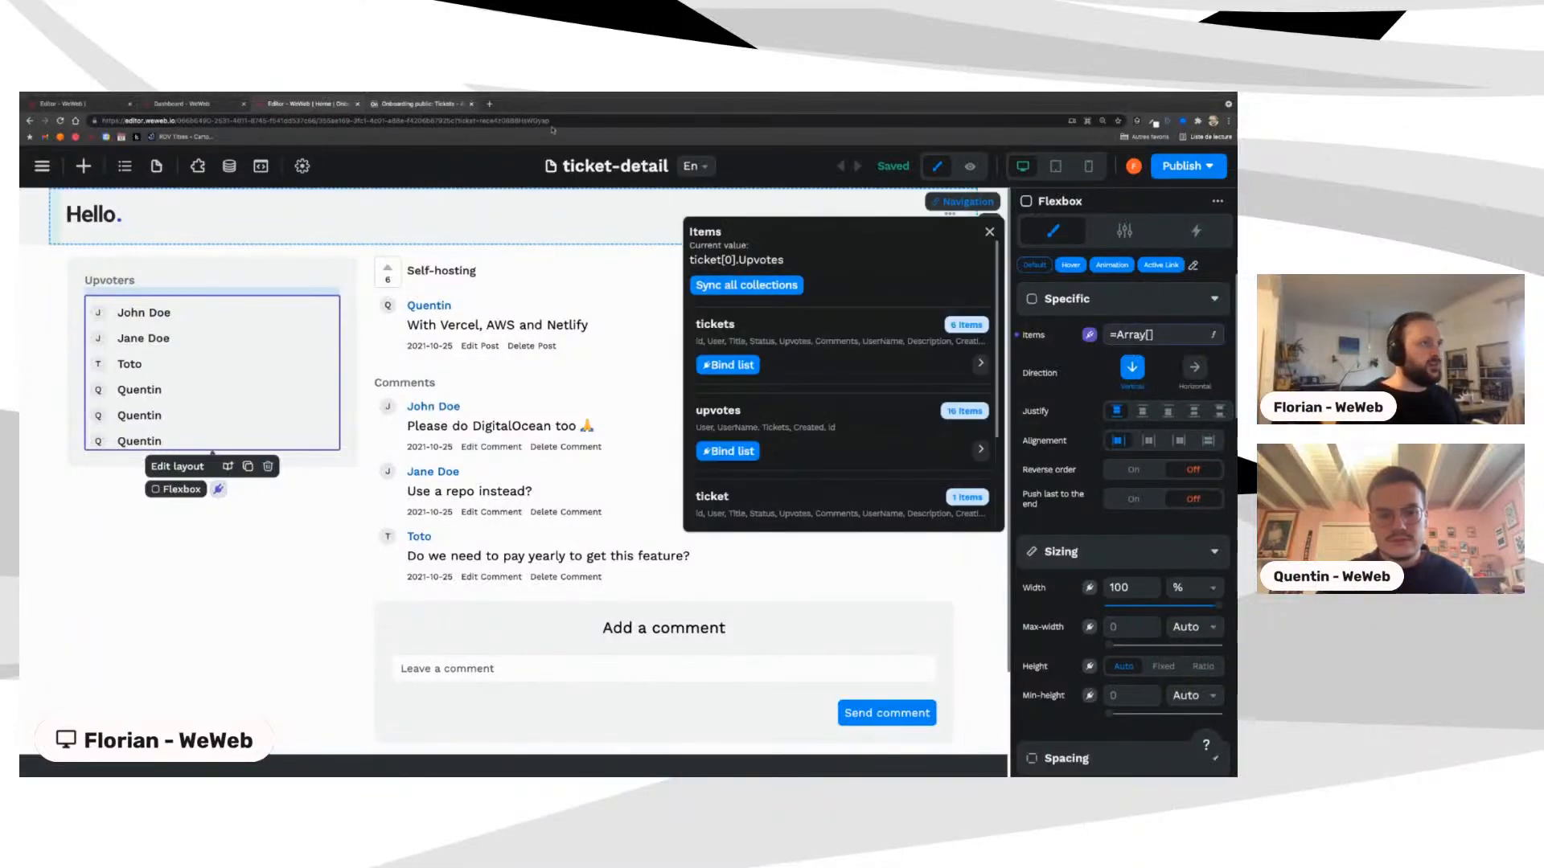
{"action": "left_click", "coordinate": [989, 232]}
{"action": "left_click", "coordinate": [418, 103]}
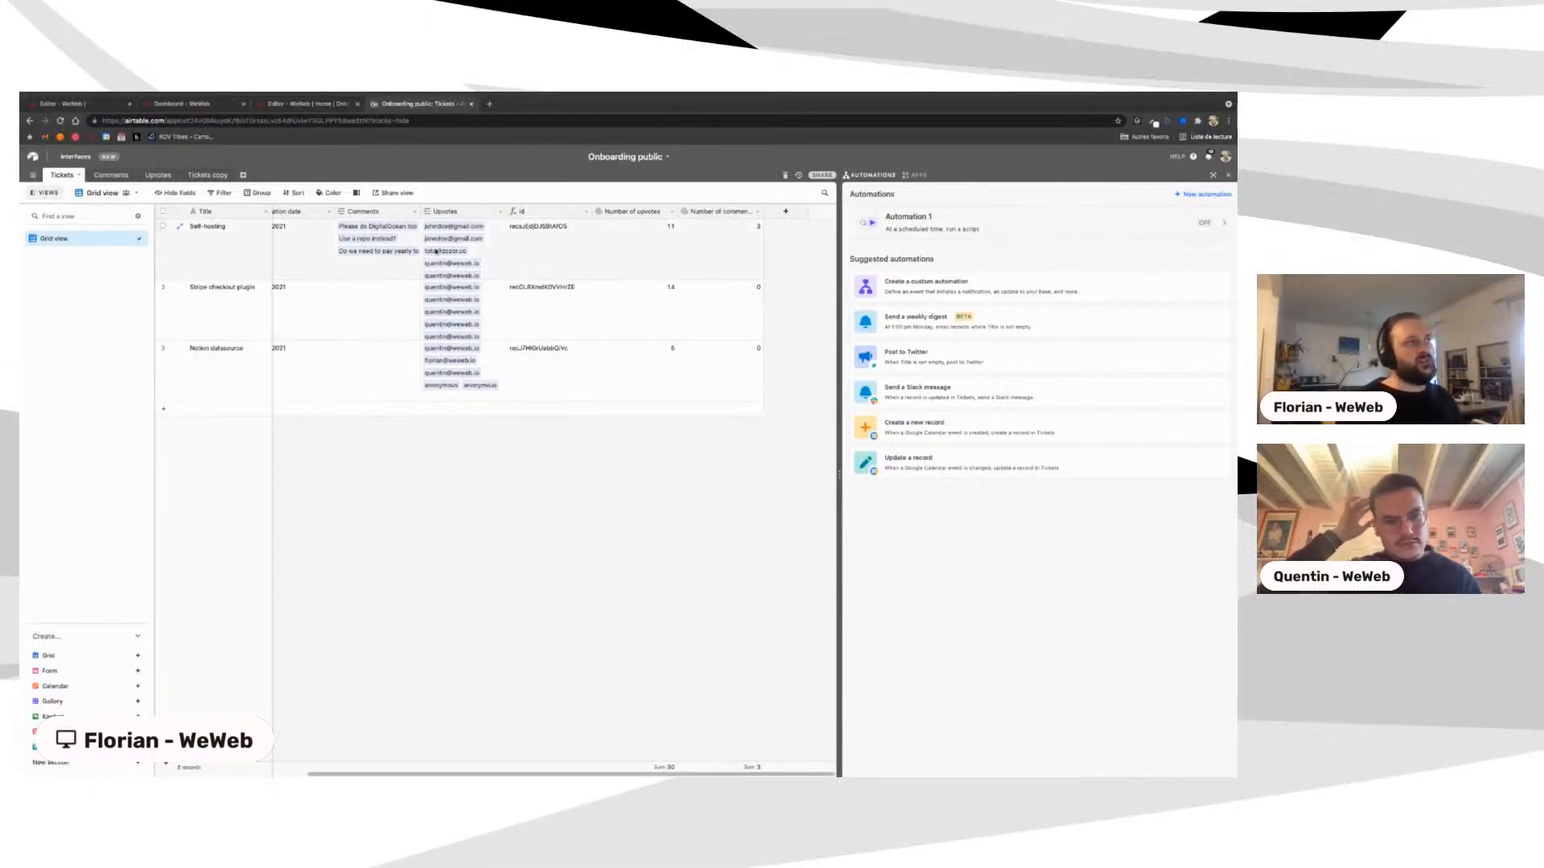
{"action": "left_click", "coordinate": [307, 104]}
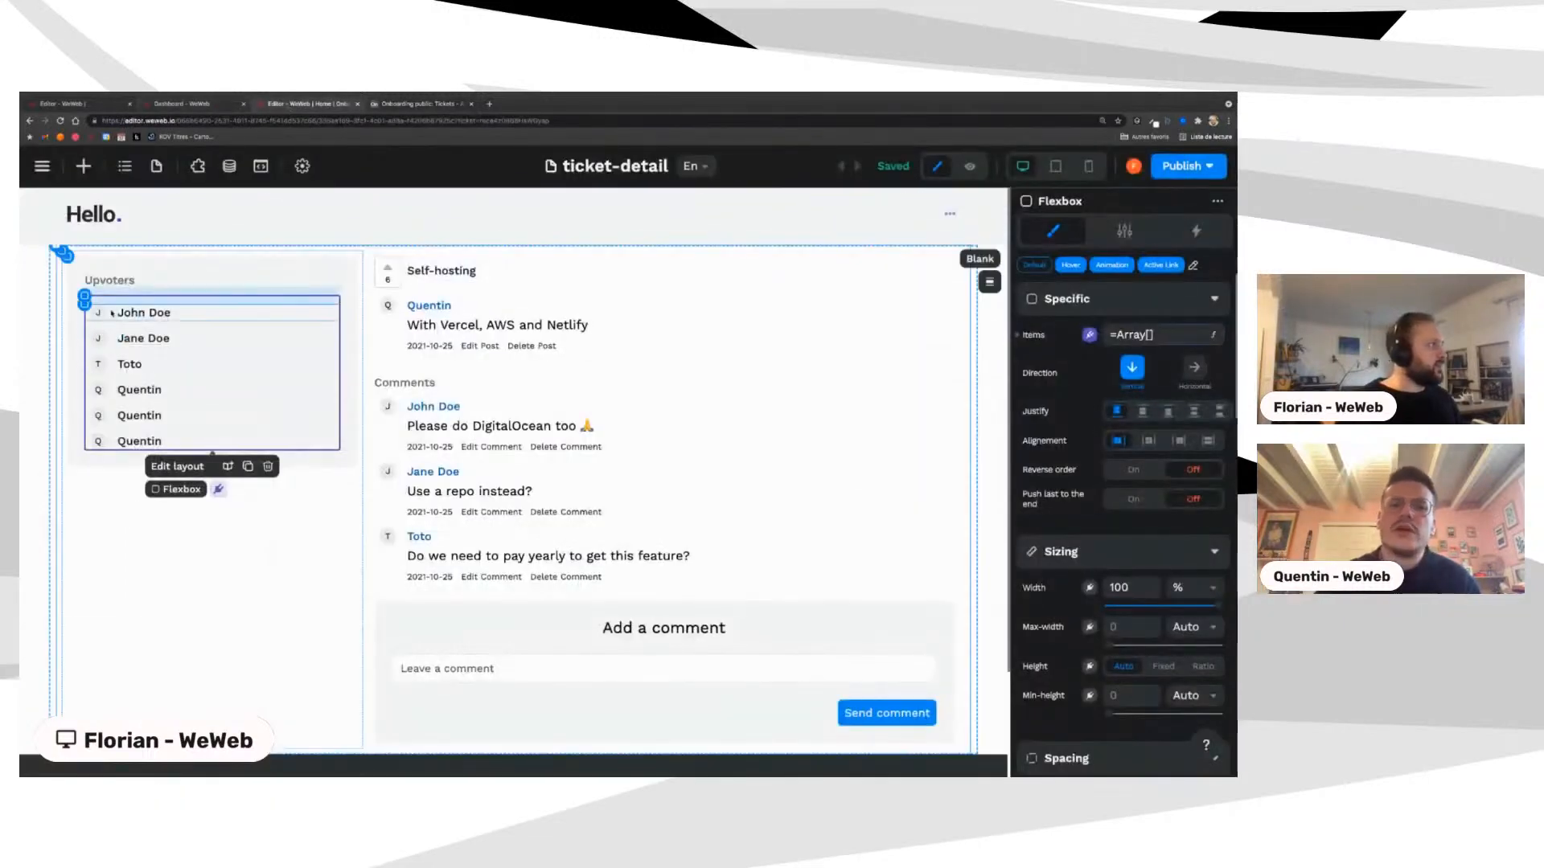
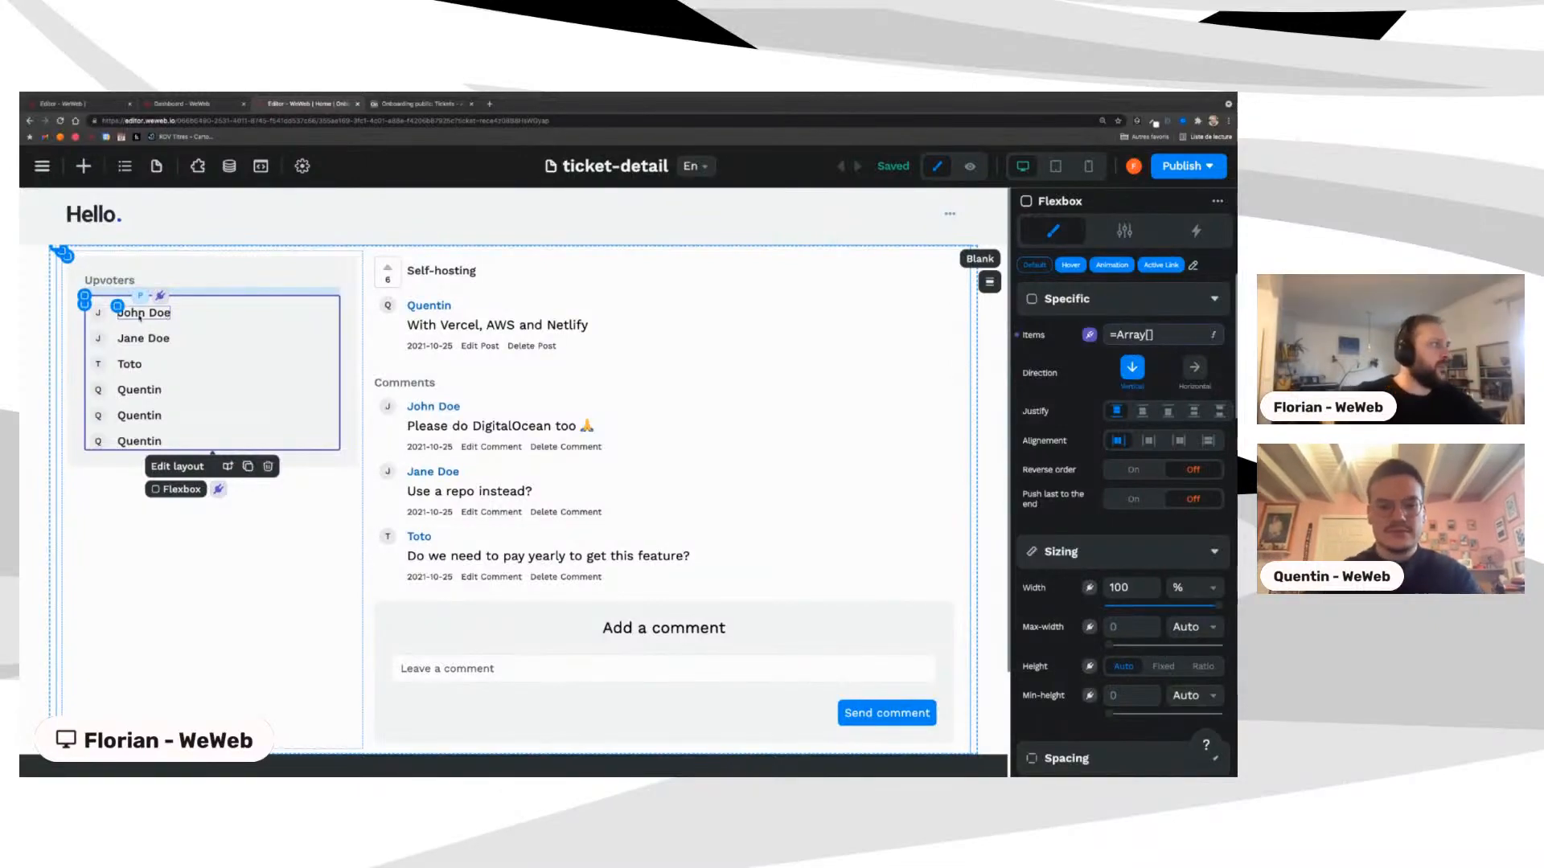
Step: Inspect the data binding behind the John Doe upvoter name
{"action": "left_click", "coordinate": [139, 317]}
{"action": "left_click", "coordinate": [1116, 336]}
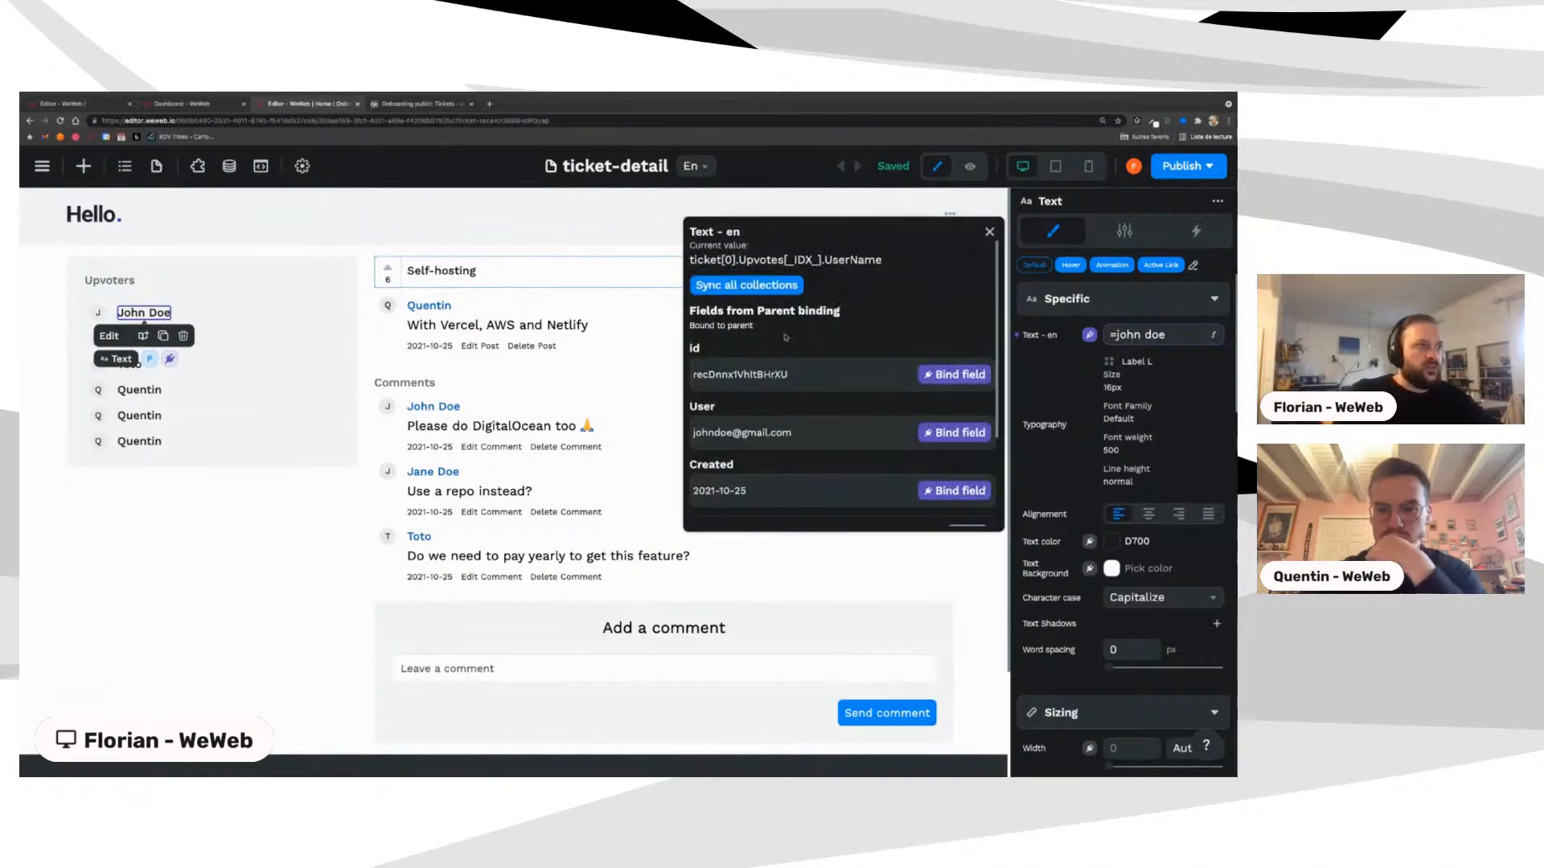
{"action": "scroll", "coordinate": [803, 441], "scroll_direction": "down", "scroll_amount": 1}
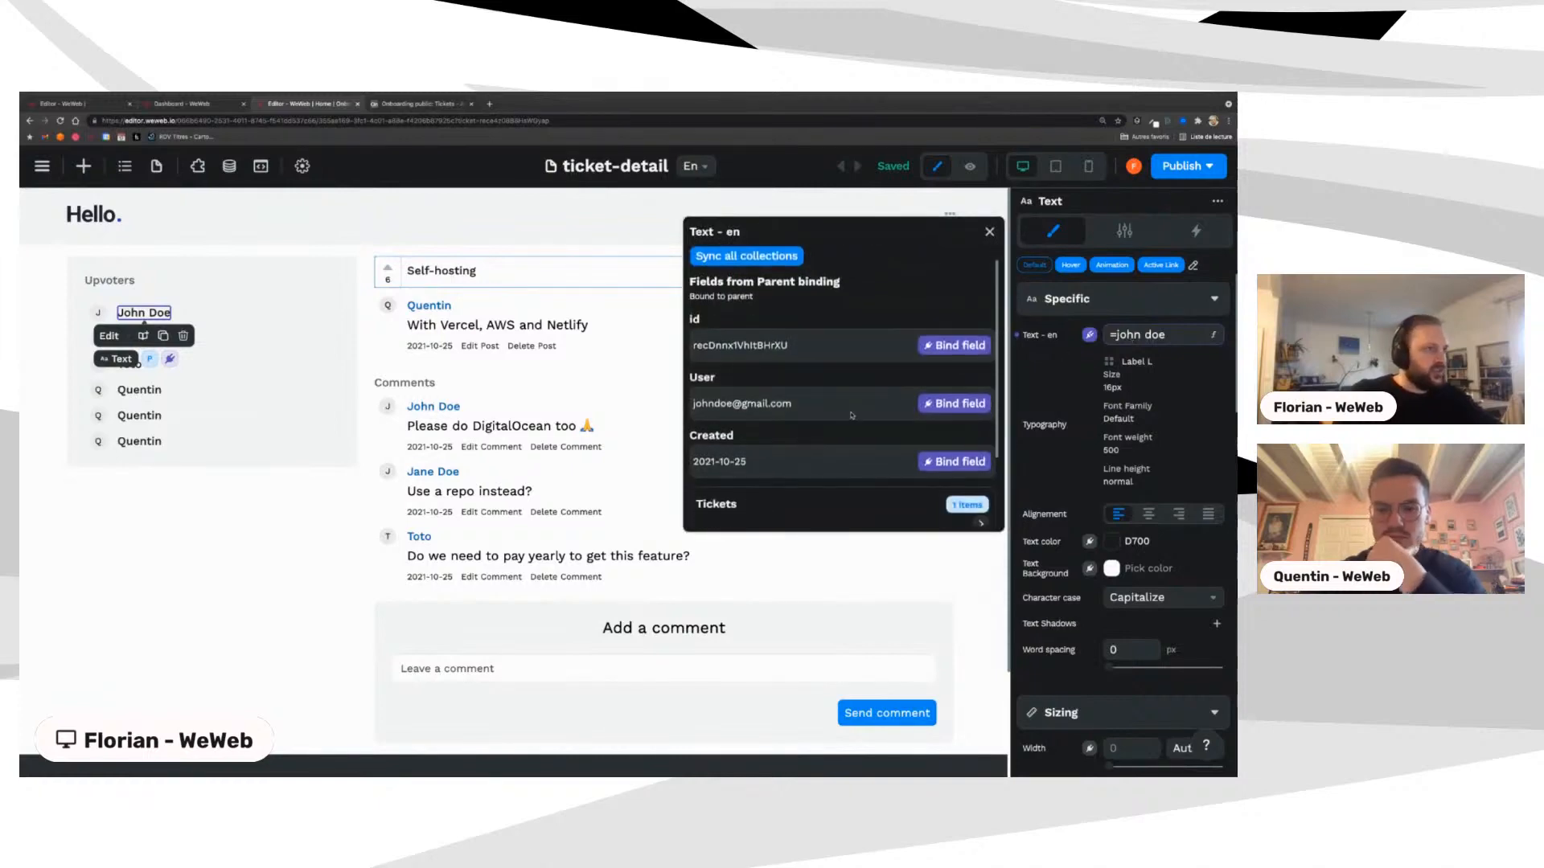
{"action": "scroll", "coordinate": [852, 415], "scroll_direction": "down", "scroll_amount": 3}
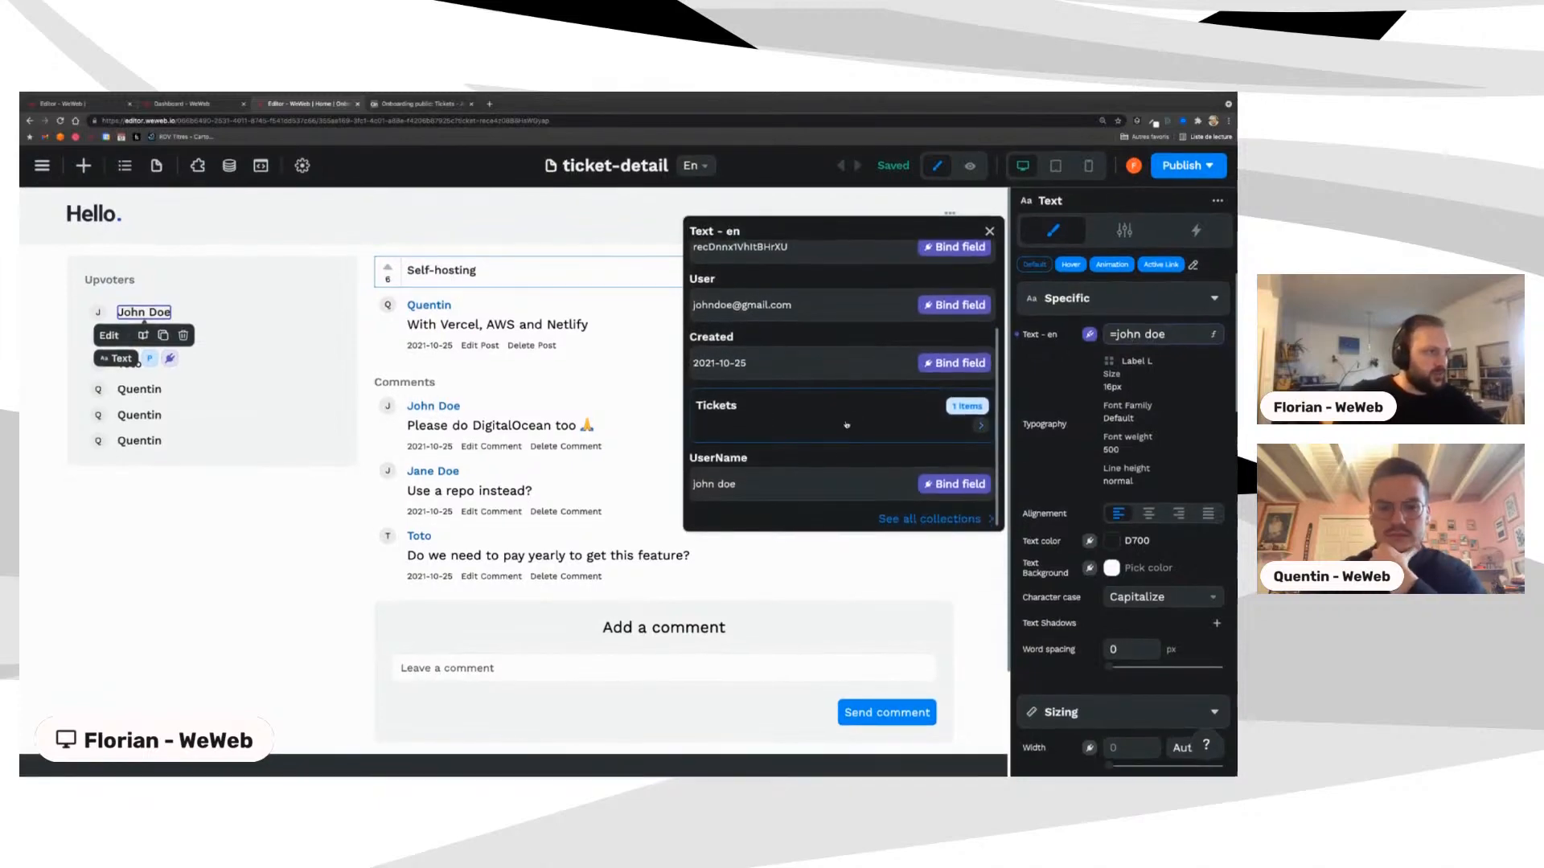
{"action": "left_click", "coordinate": [643, 480]}
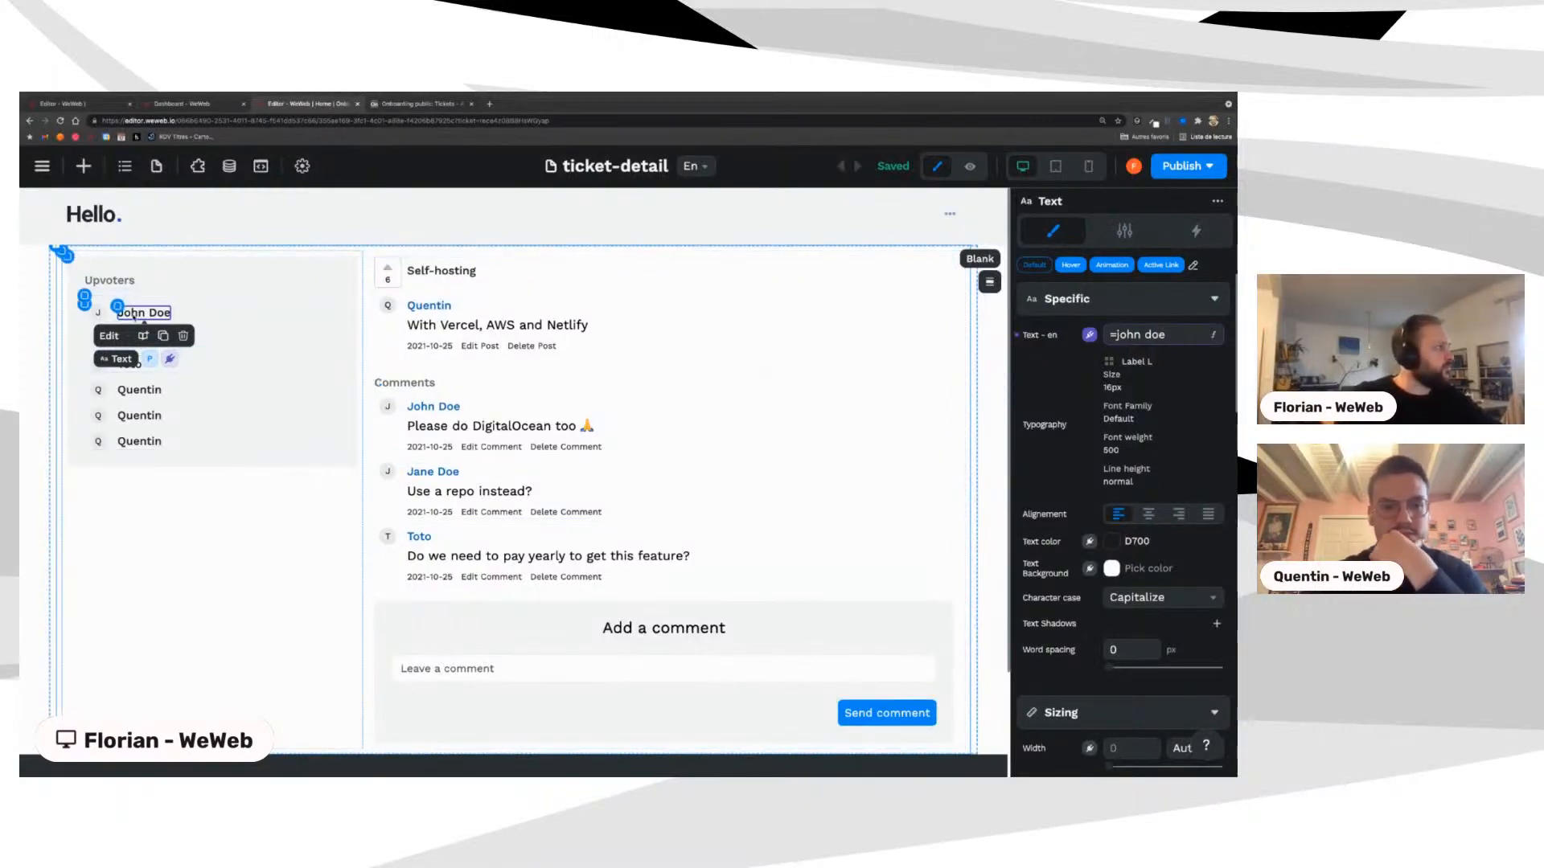
Step: Compare the John Doe and Quentin upvoter names, rows and avatar letters
{"action": "left_click", "coordinate": [138, 390]}
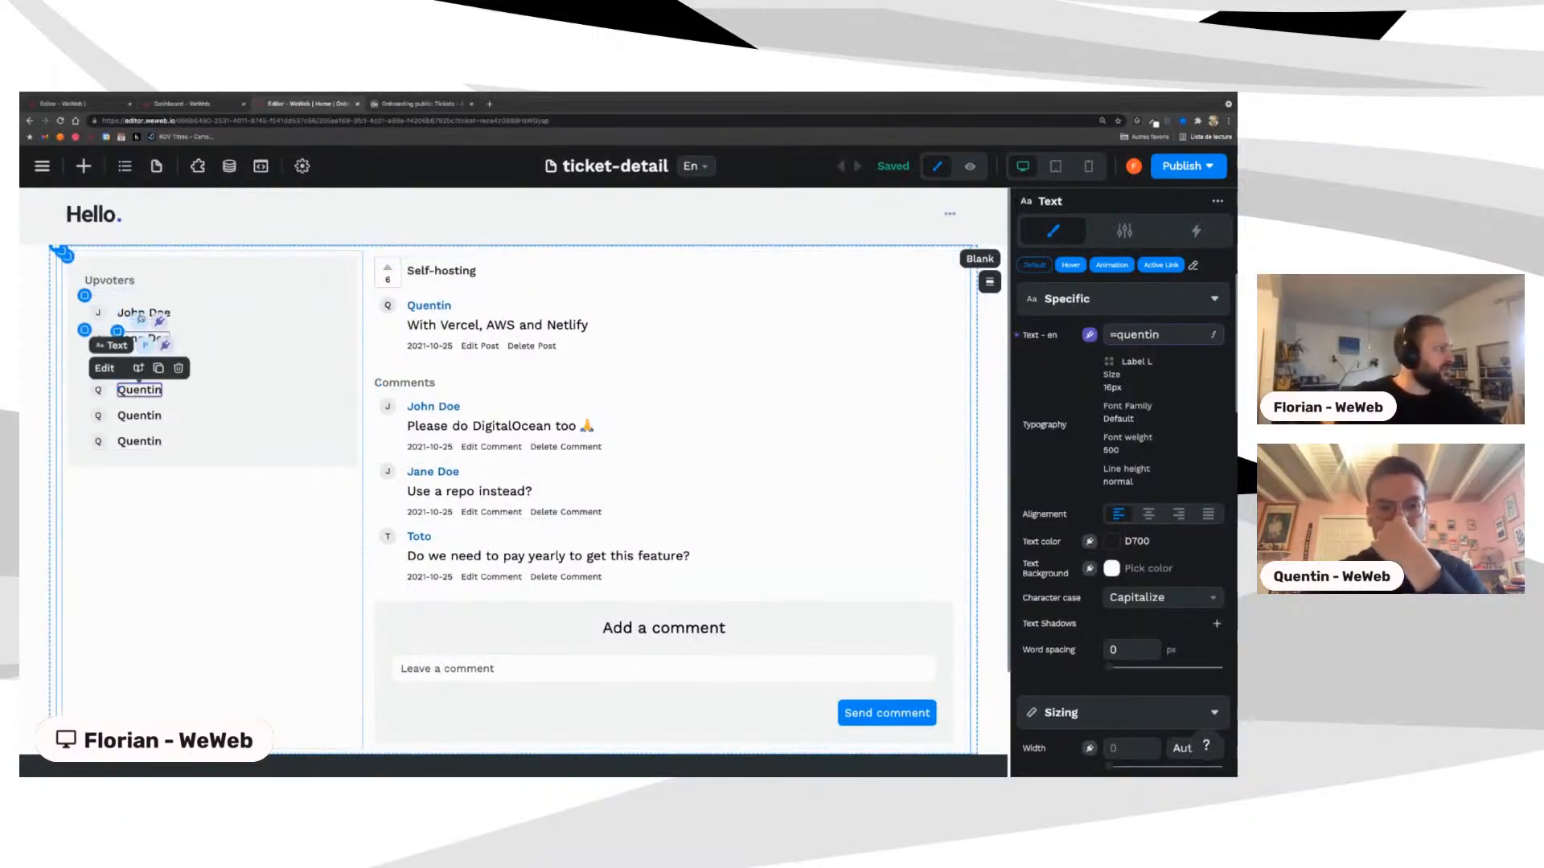
{"action": "left_click", "coordinate": [206, 313]}
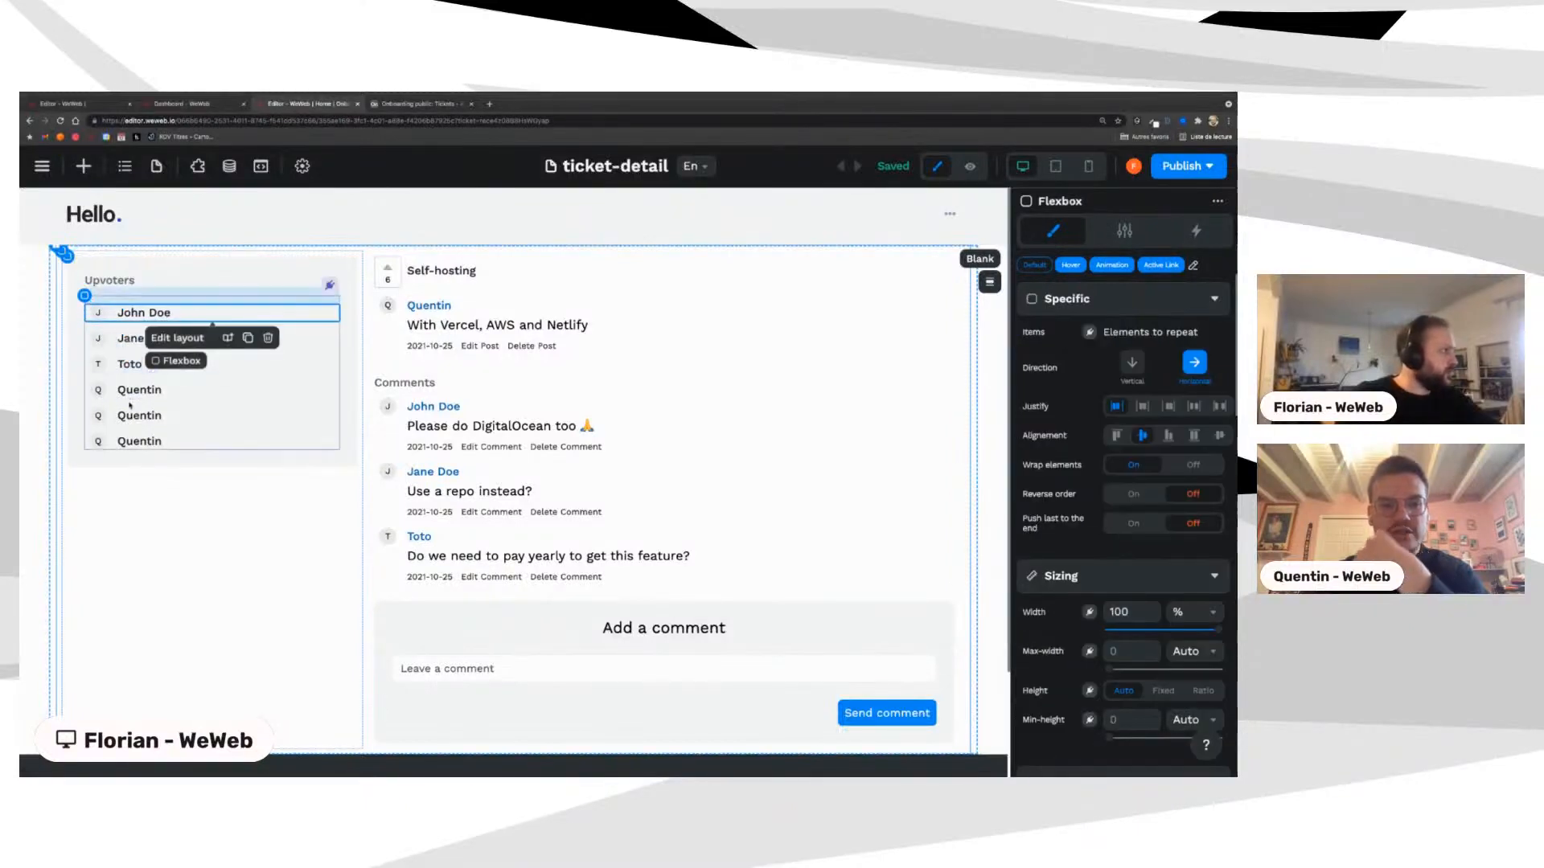
{"action": "left_click", "coordinate": [200, 510]}
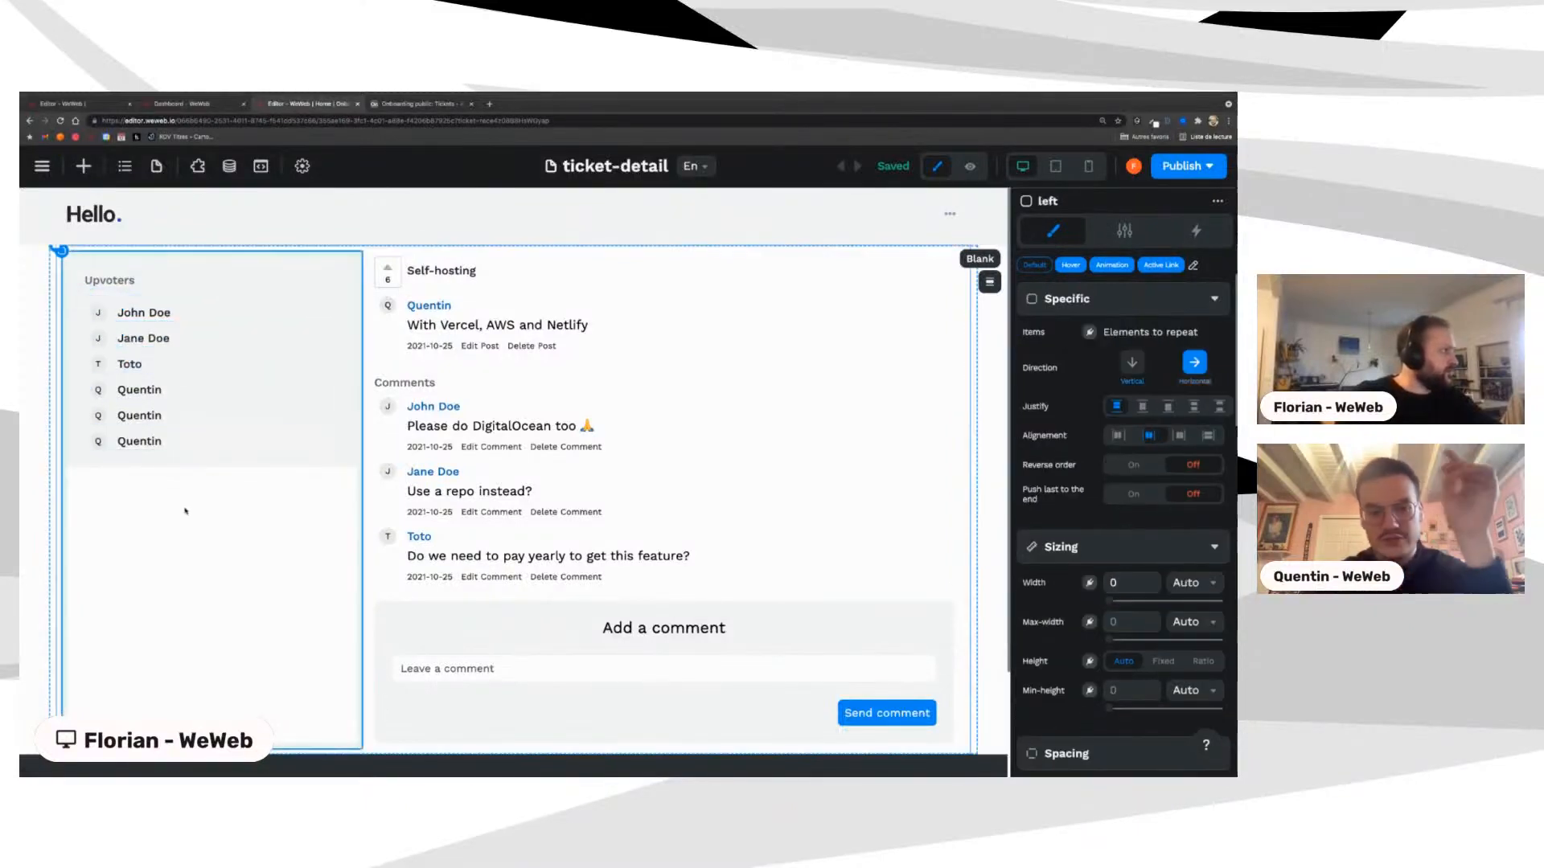
{"action": "left_click", "coordinate": [98, 314]}
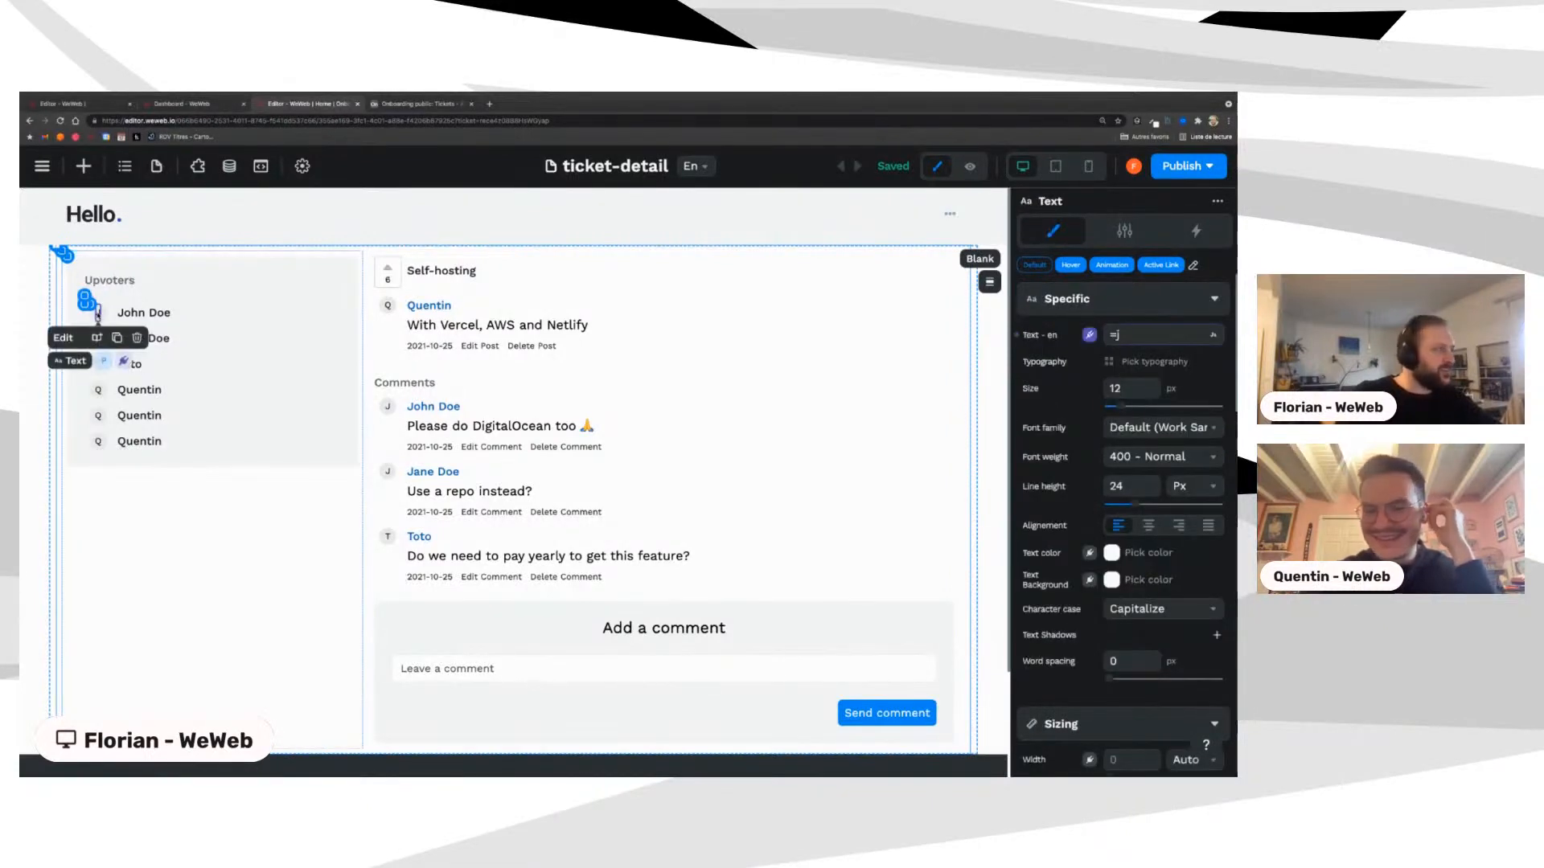
{"action": "left_click", "coordinate": [97, 415]}
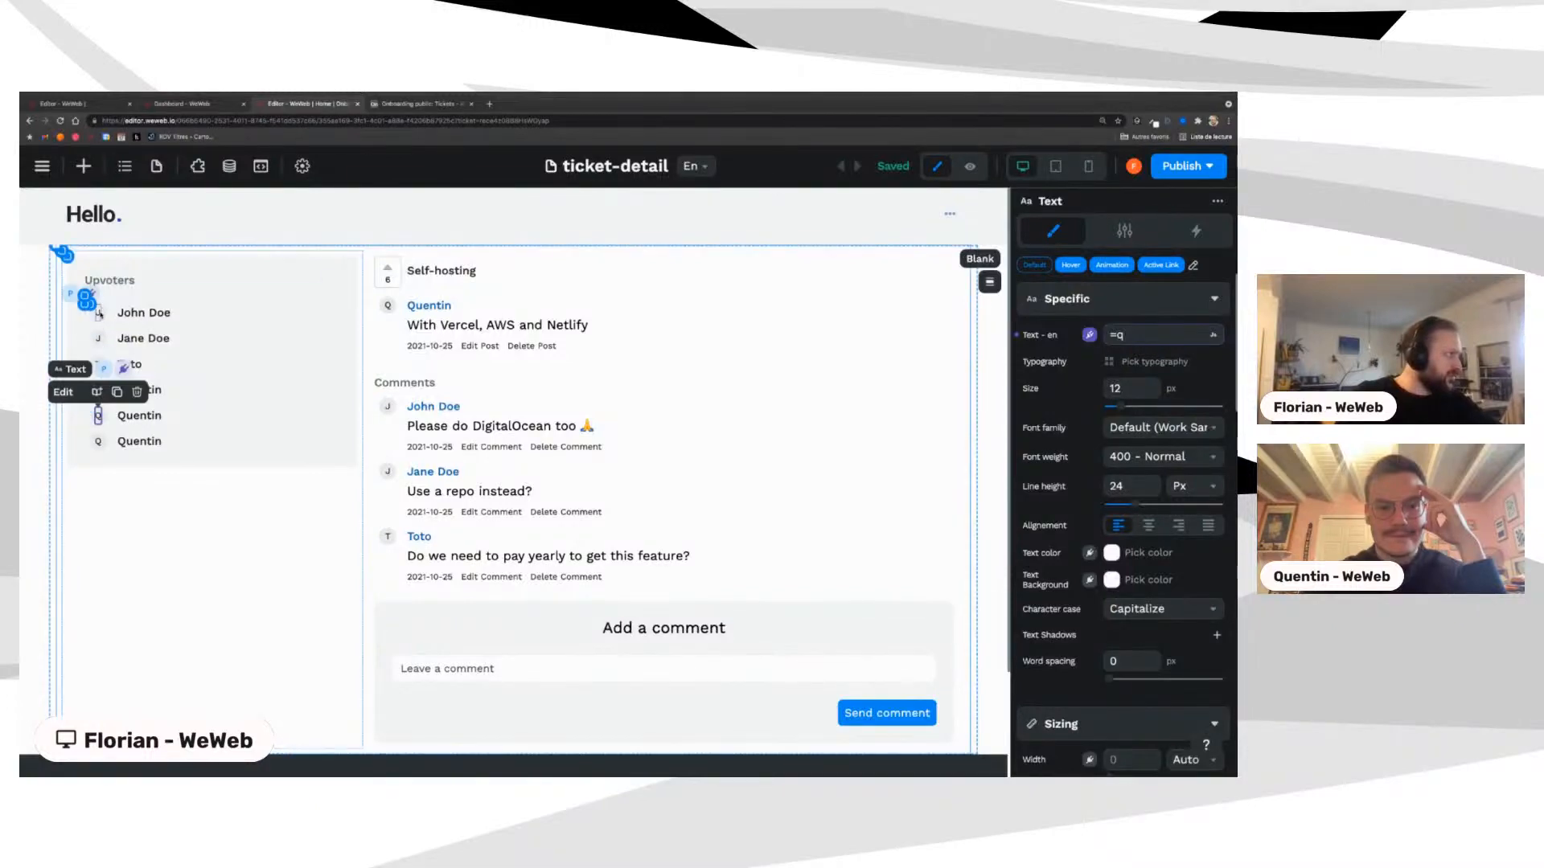
{"action": "left_click", "coordinate": [98, 313]}
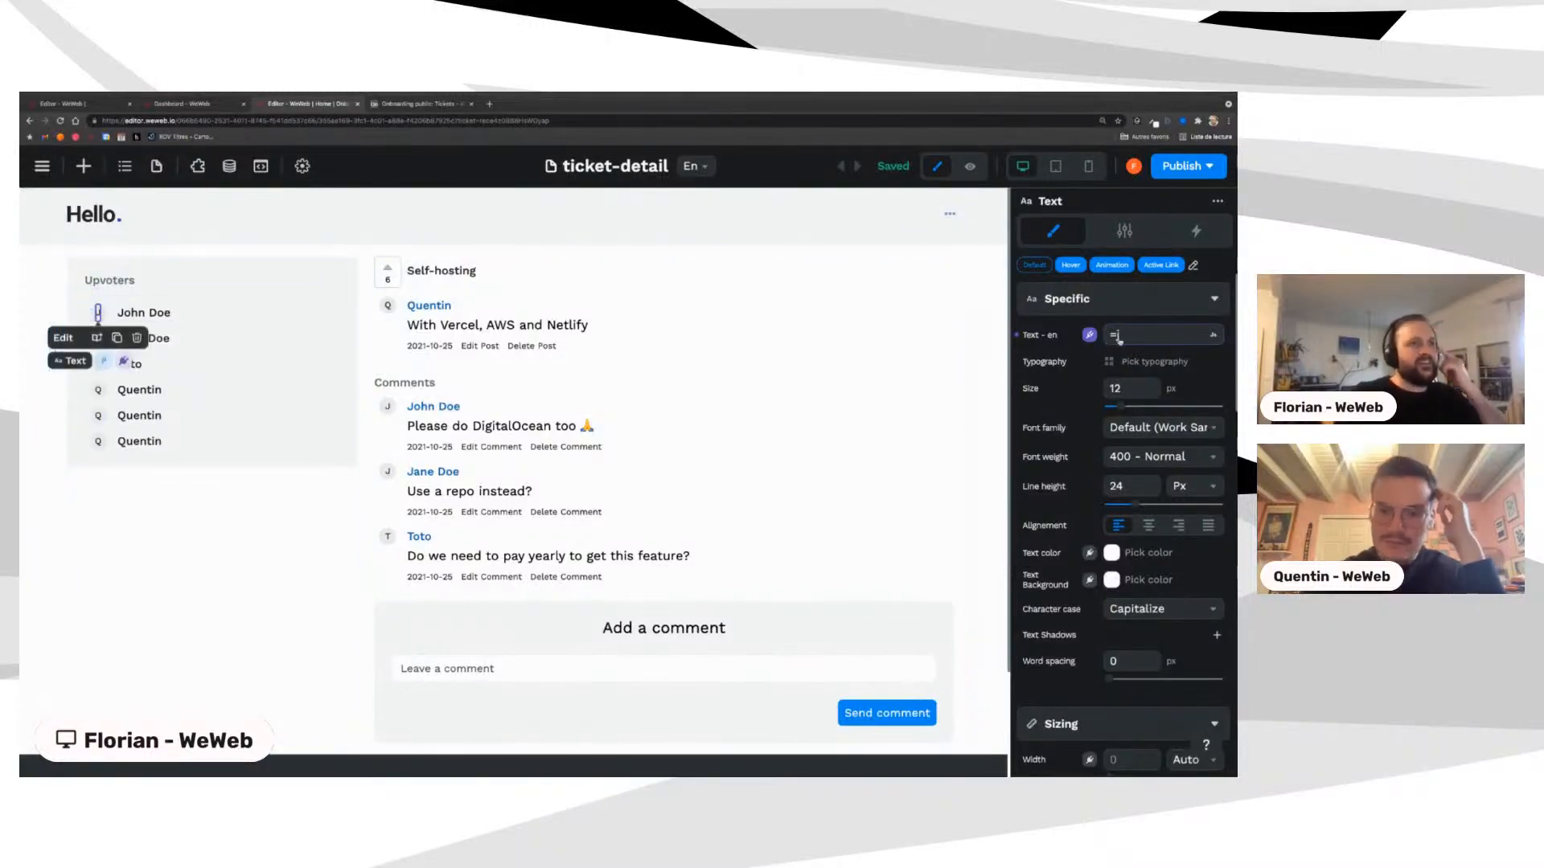
Step: Examine the avatar letter's formula, including its upvote lookup and UserName part
{"action": "left_click", "coordinate": [1154, 336]}
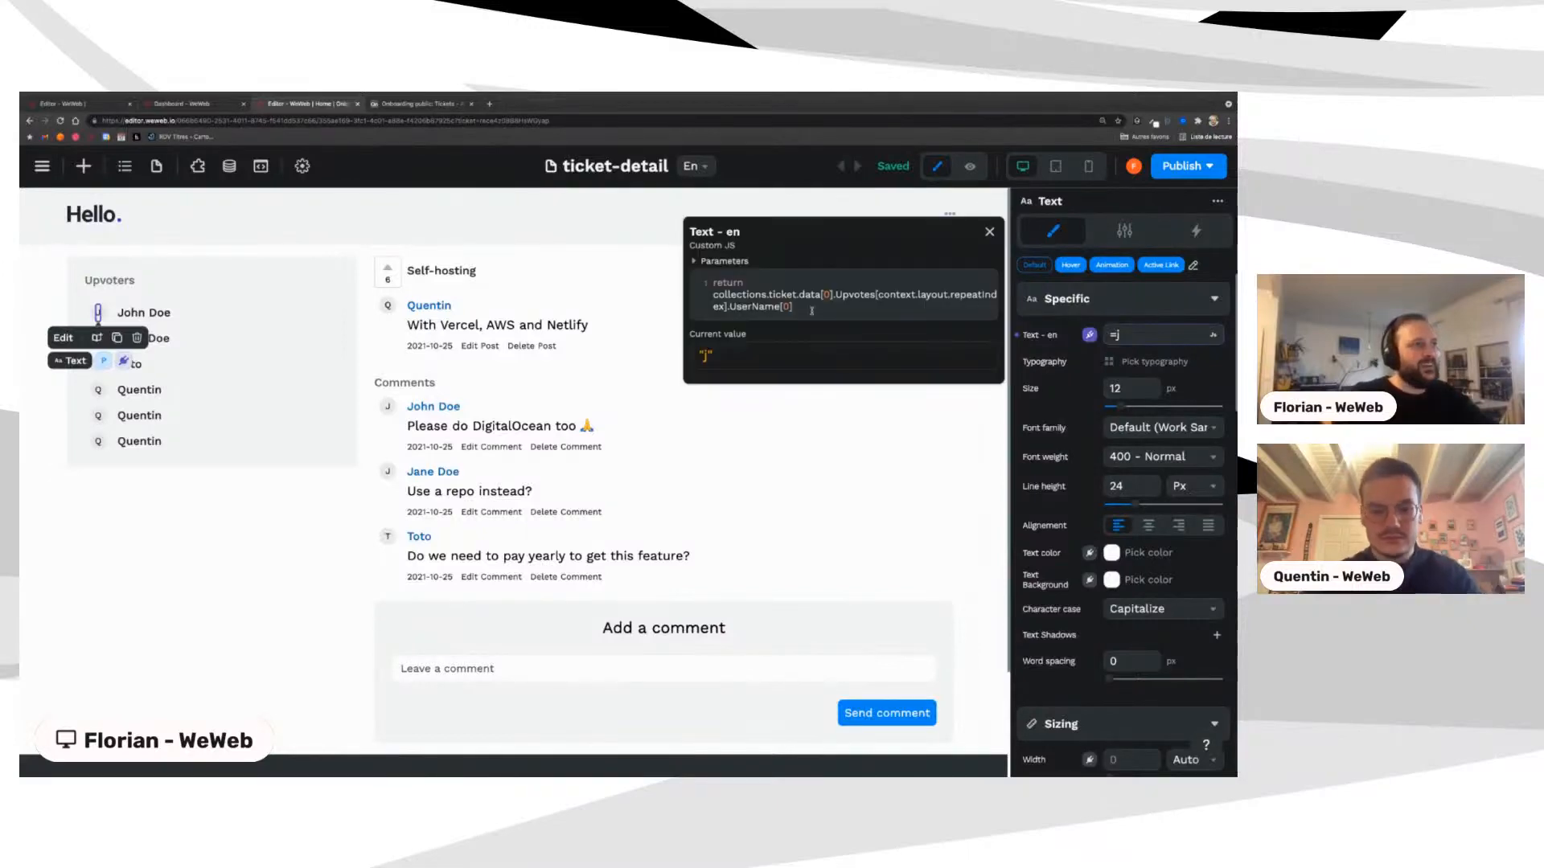
{"action": "left_click_drag", "start_coordinate": [713, 294], "coordinate": [947, 296]}
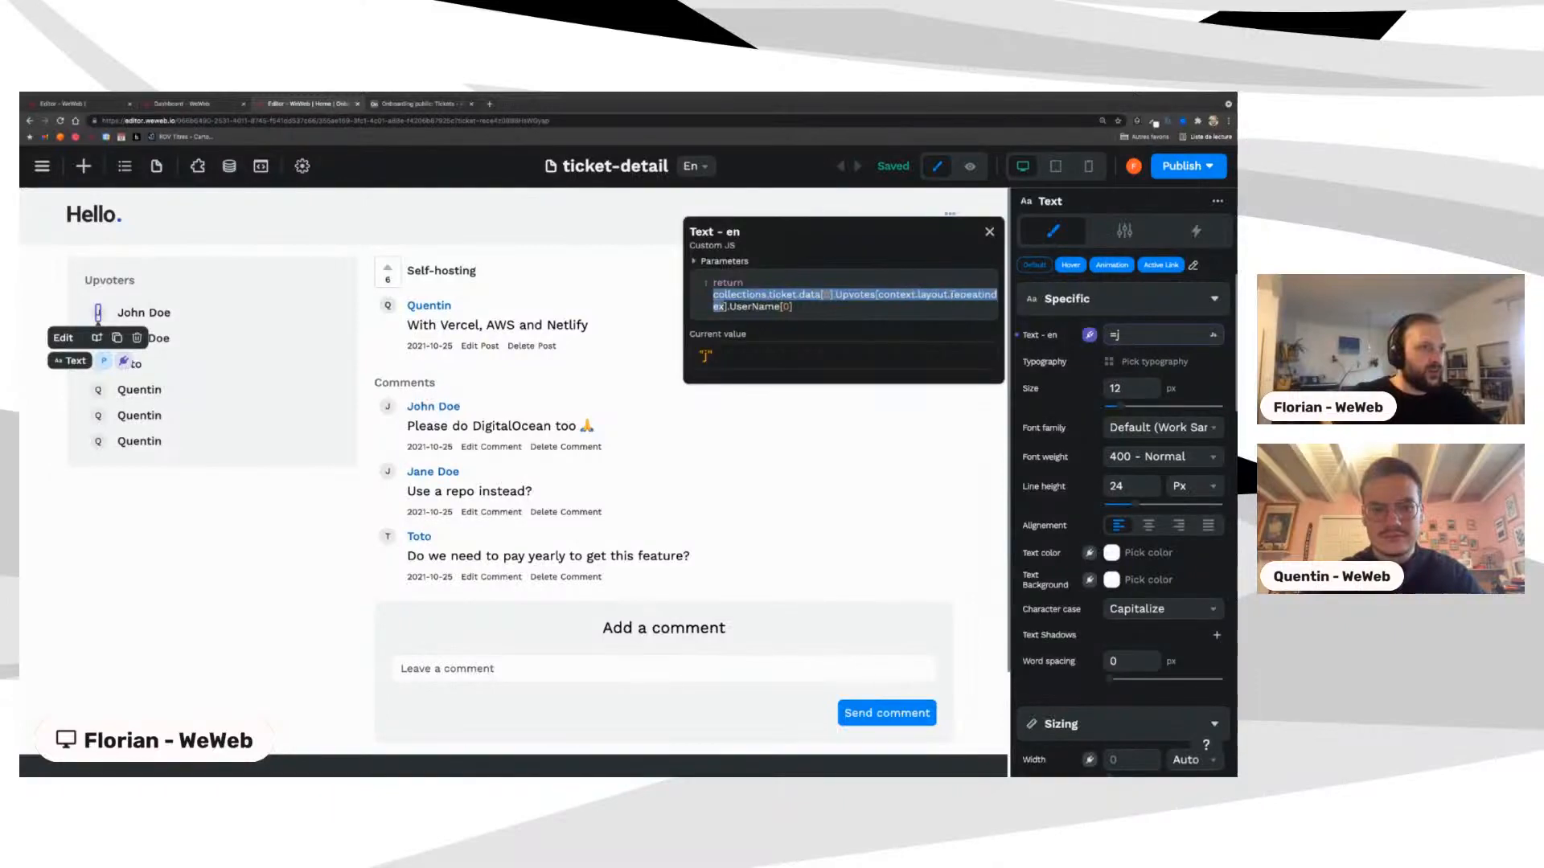
{"action": "left_click", "coordinate": [814, 281]}
{"action": "left_click_drag", "start_coordinate": [727, 296], "coordinate": [726, 307]}
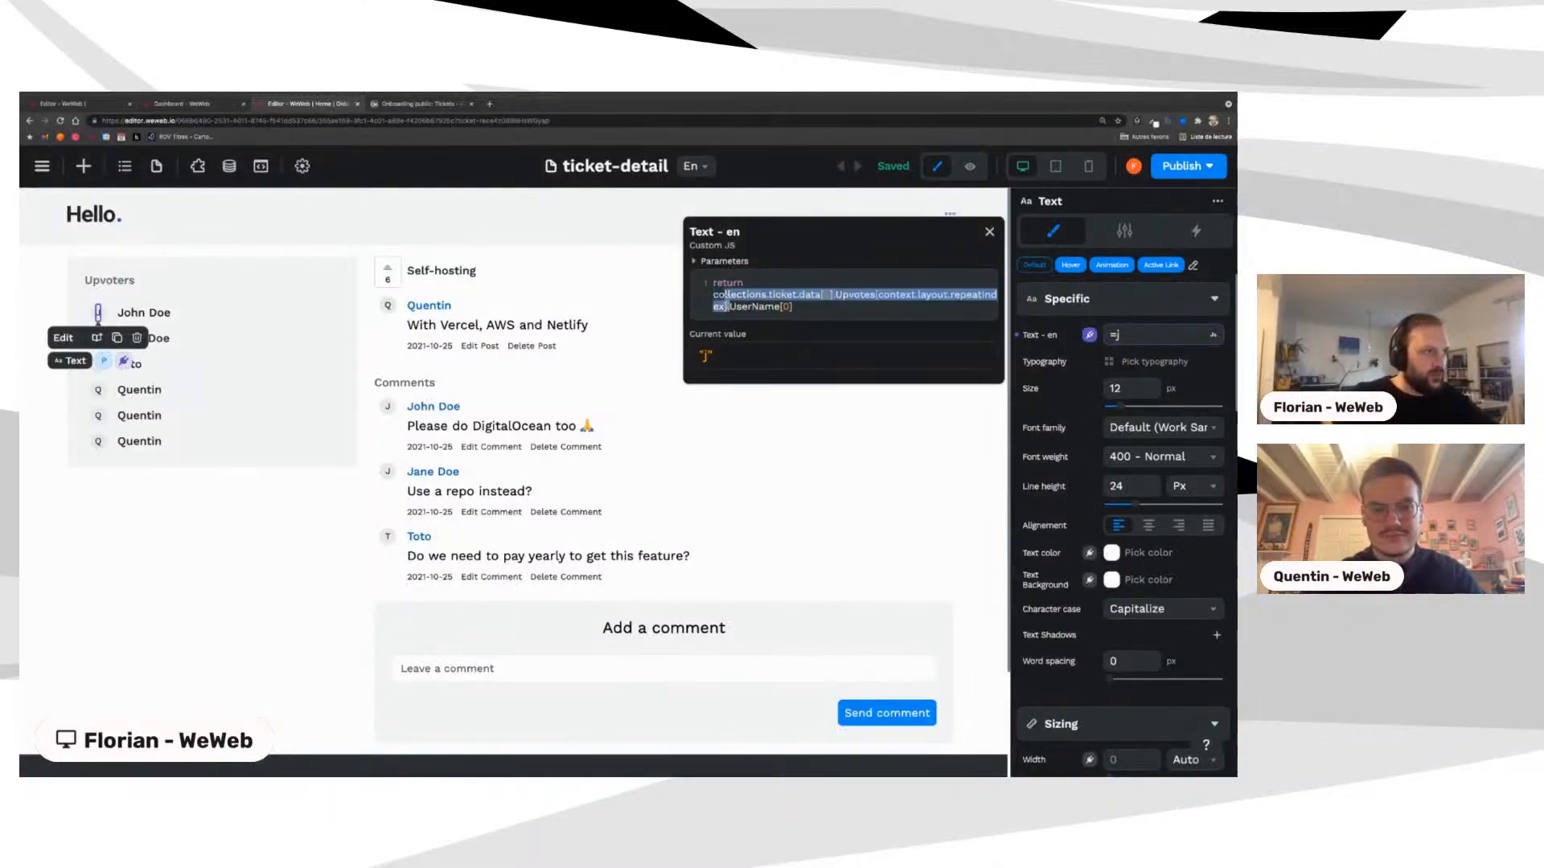
{"action": "double_click", "coordinate": [740, 306]}
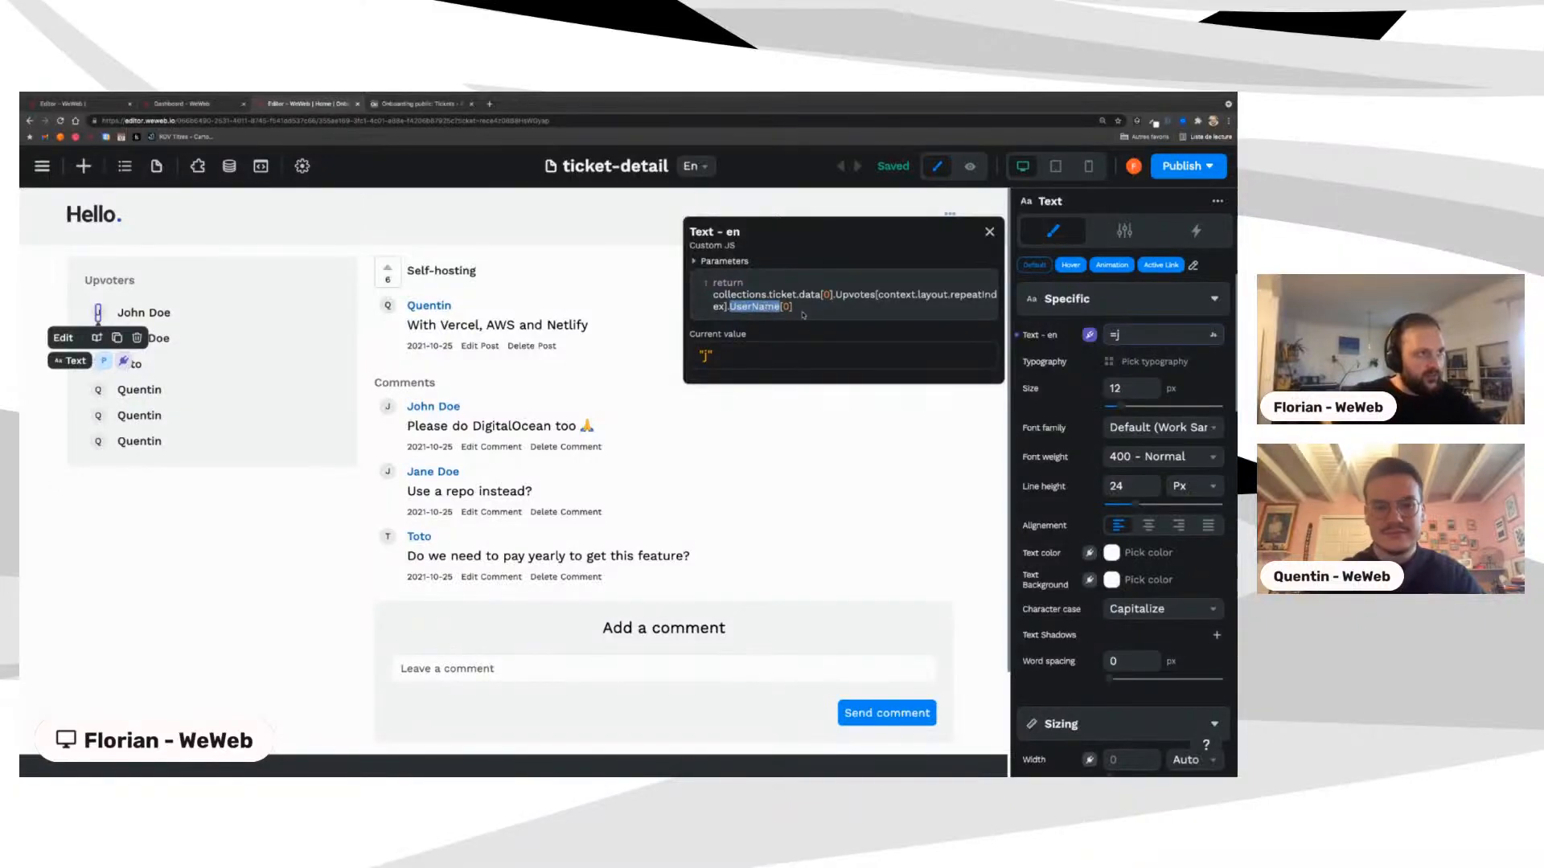
{"action": "left_click", "coordinate": [777, 307]}
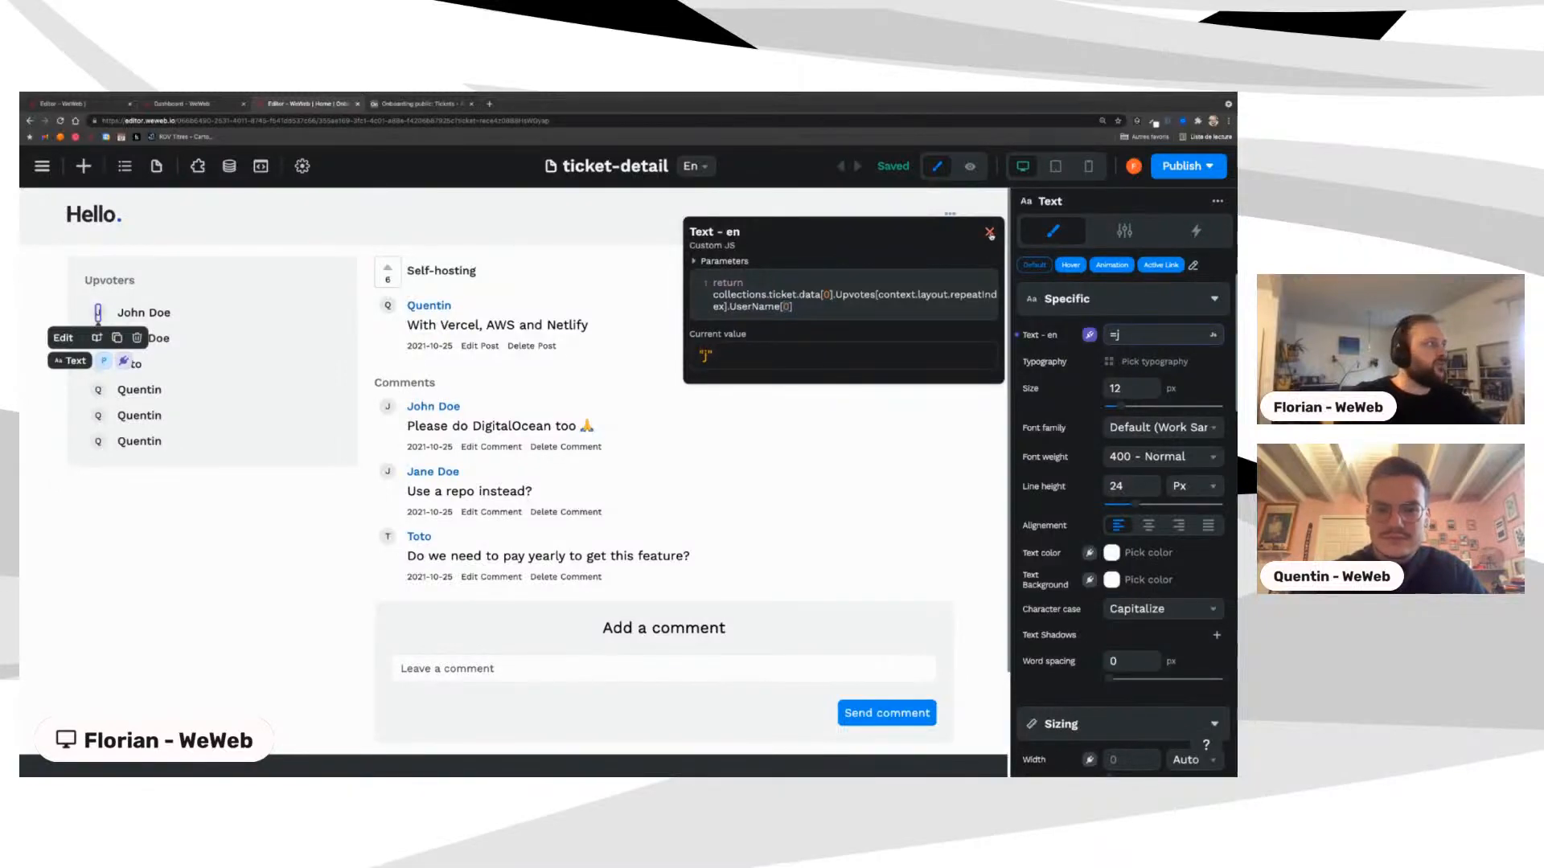
{"action": "left_click", "coordinate": [990, 233]}
Step: Select the Jane Doe row, the Upvoters column and the post column to review the layout
{"action": "left_click", "coordinate": [153, 336]}
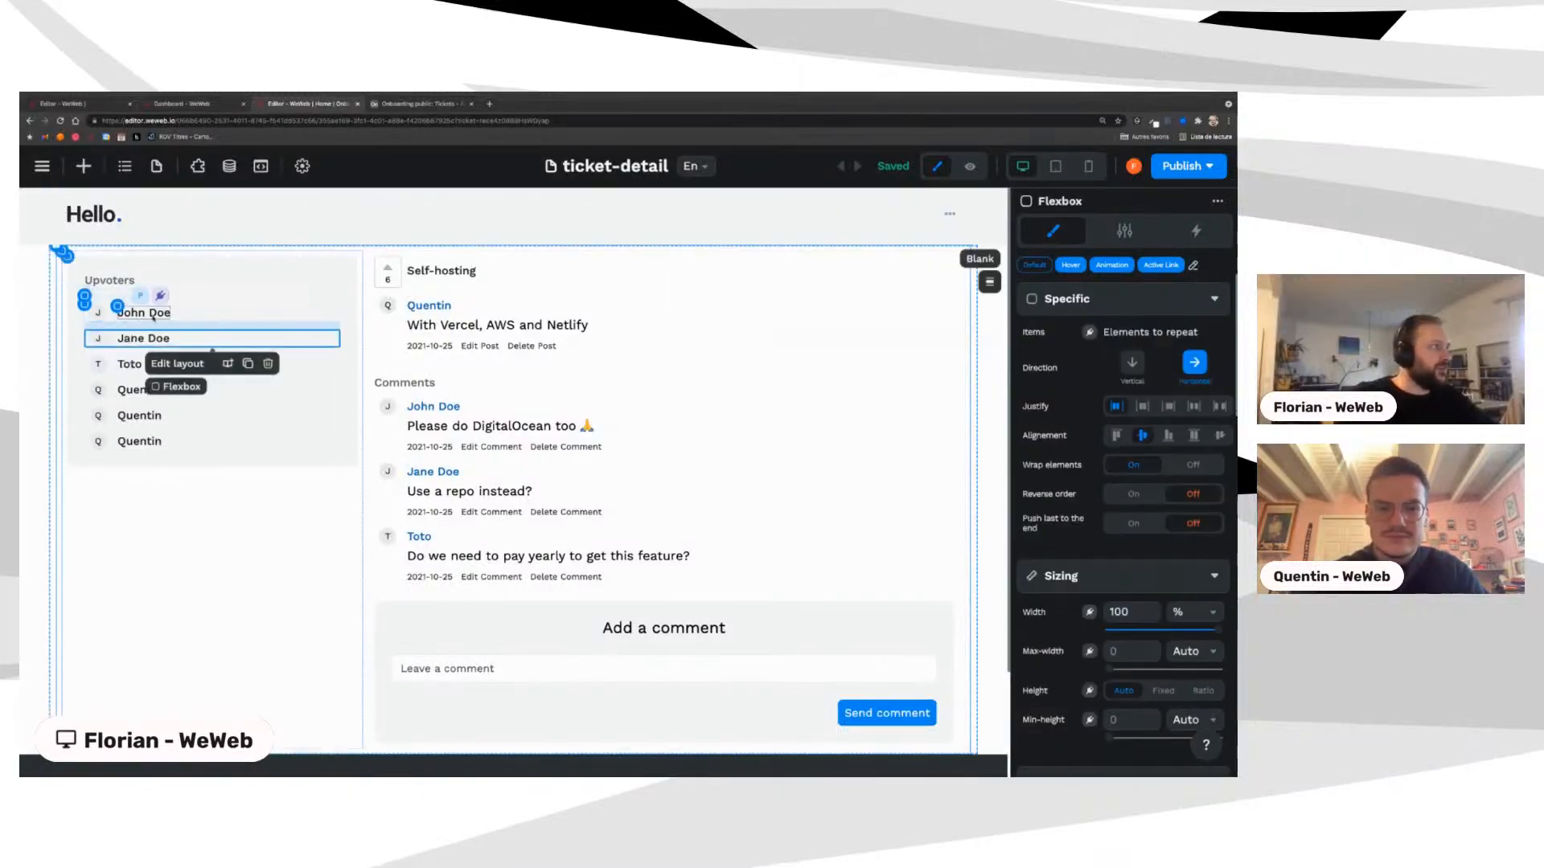
{"action": "left_click", "coordinate": [172, 510]}
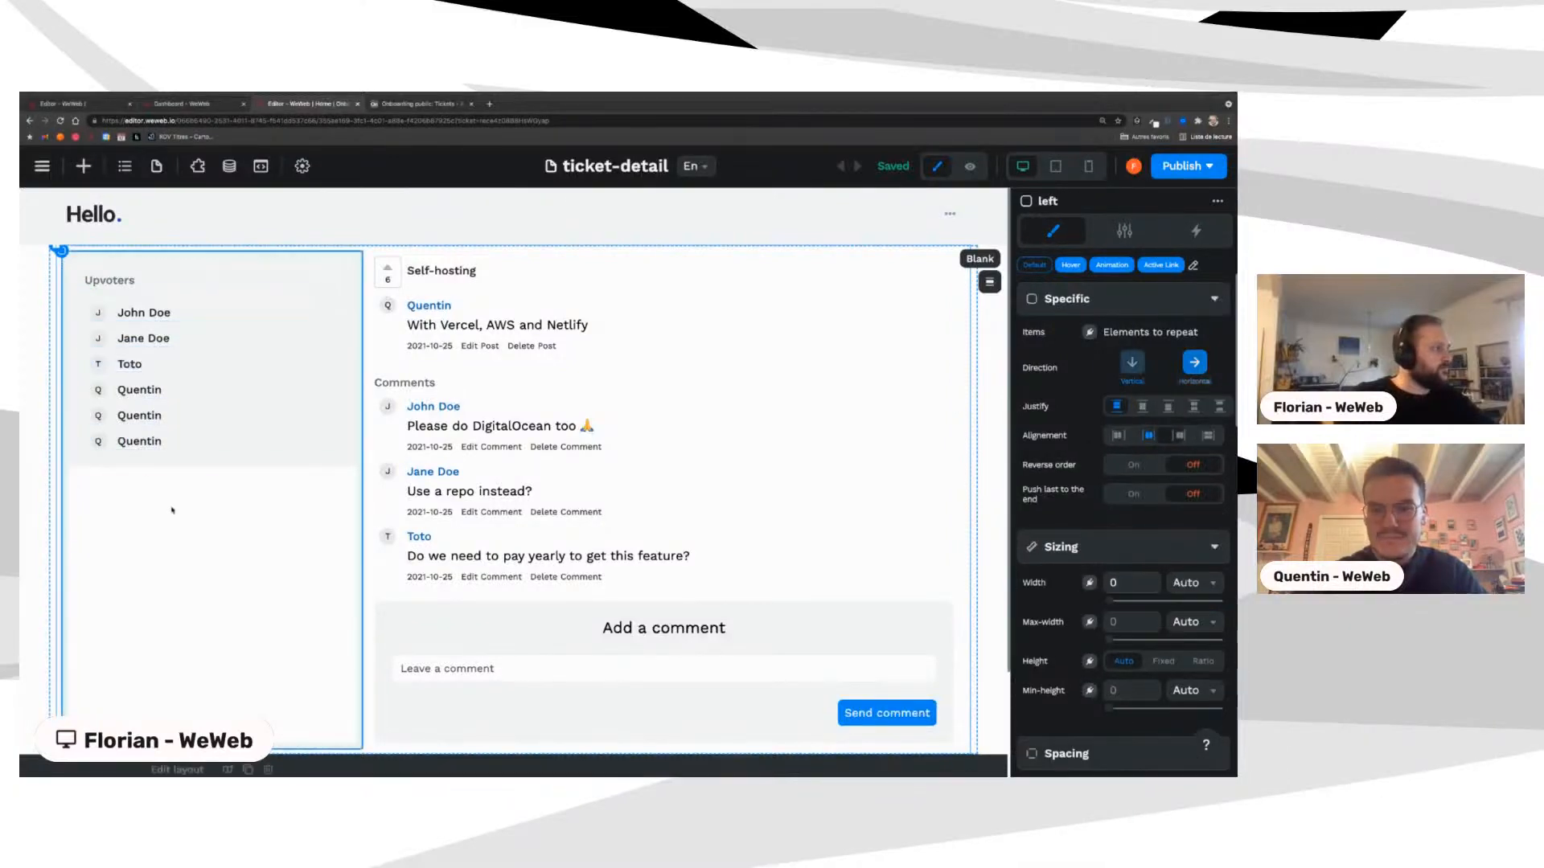
{"action": "left_click", "coordinate": [450, 305]}
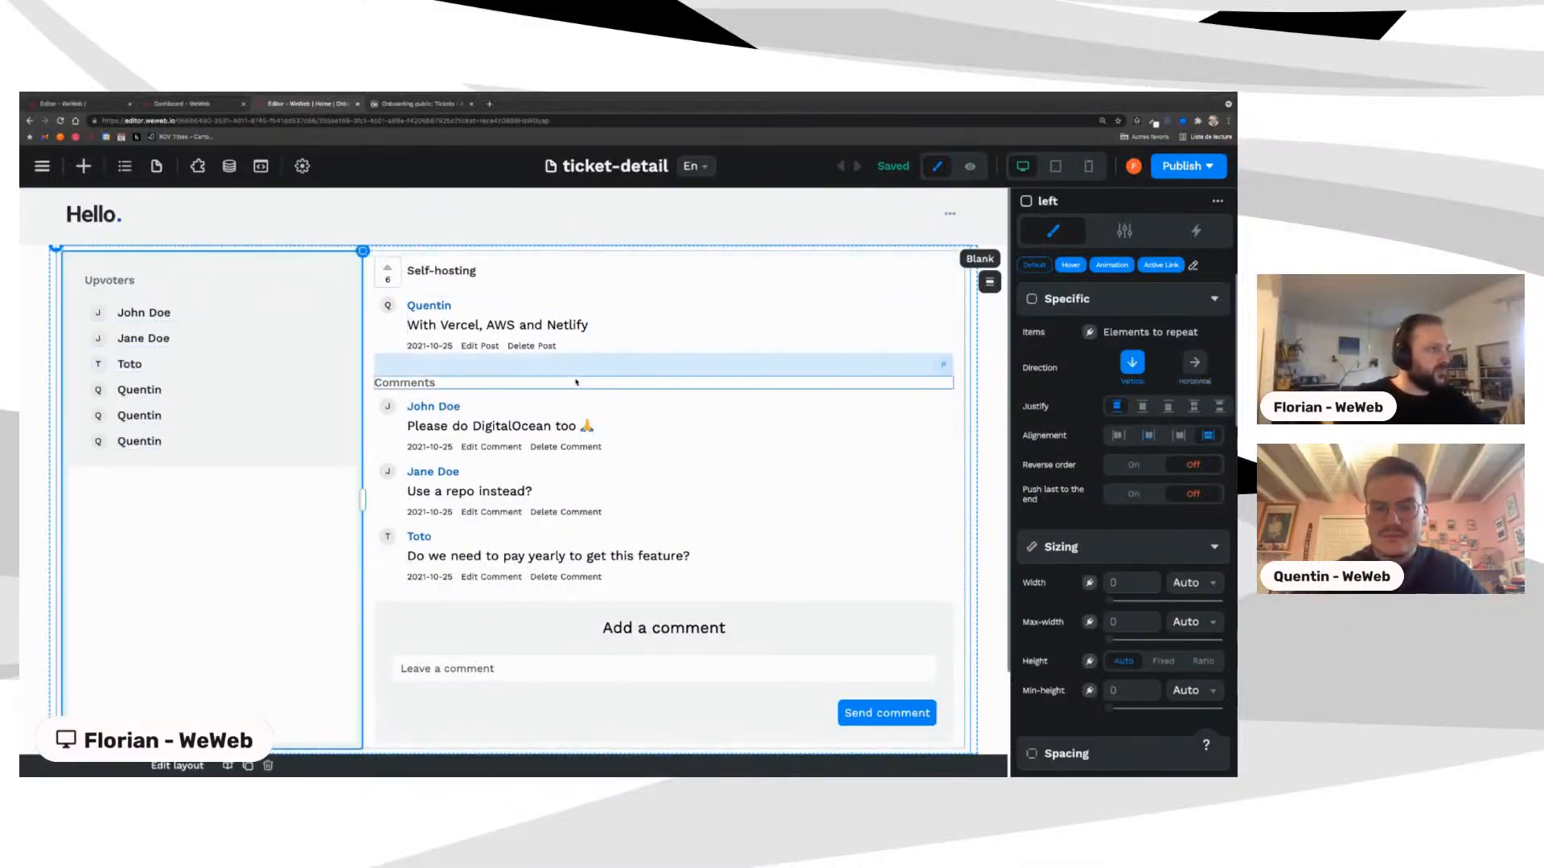
{"action": "scroll", "coordinate": [577, 383], "scroll_direction": "down", "scroll_amount": 1}
{"action": "scroll", "coordinate": [577, 382], "scroll_direction": "up", "scroll_amount": 1}
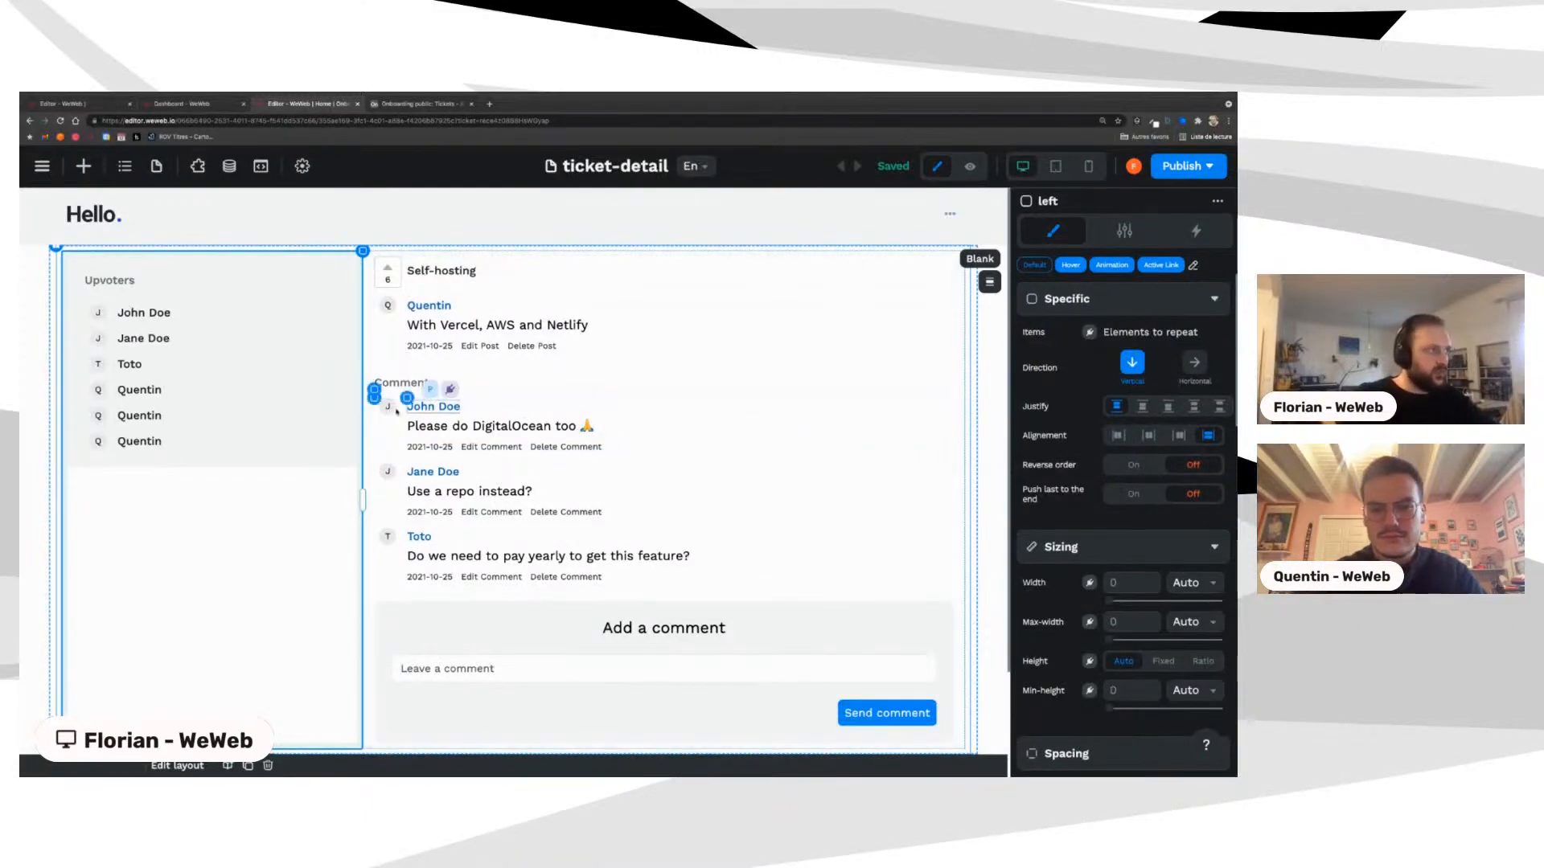
Step: Bind the Comments list Items to the ticket collection record's Comments field
{"action": "left_click", "coordinate": [376, 398]}
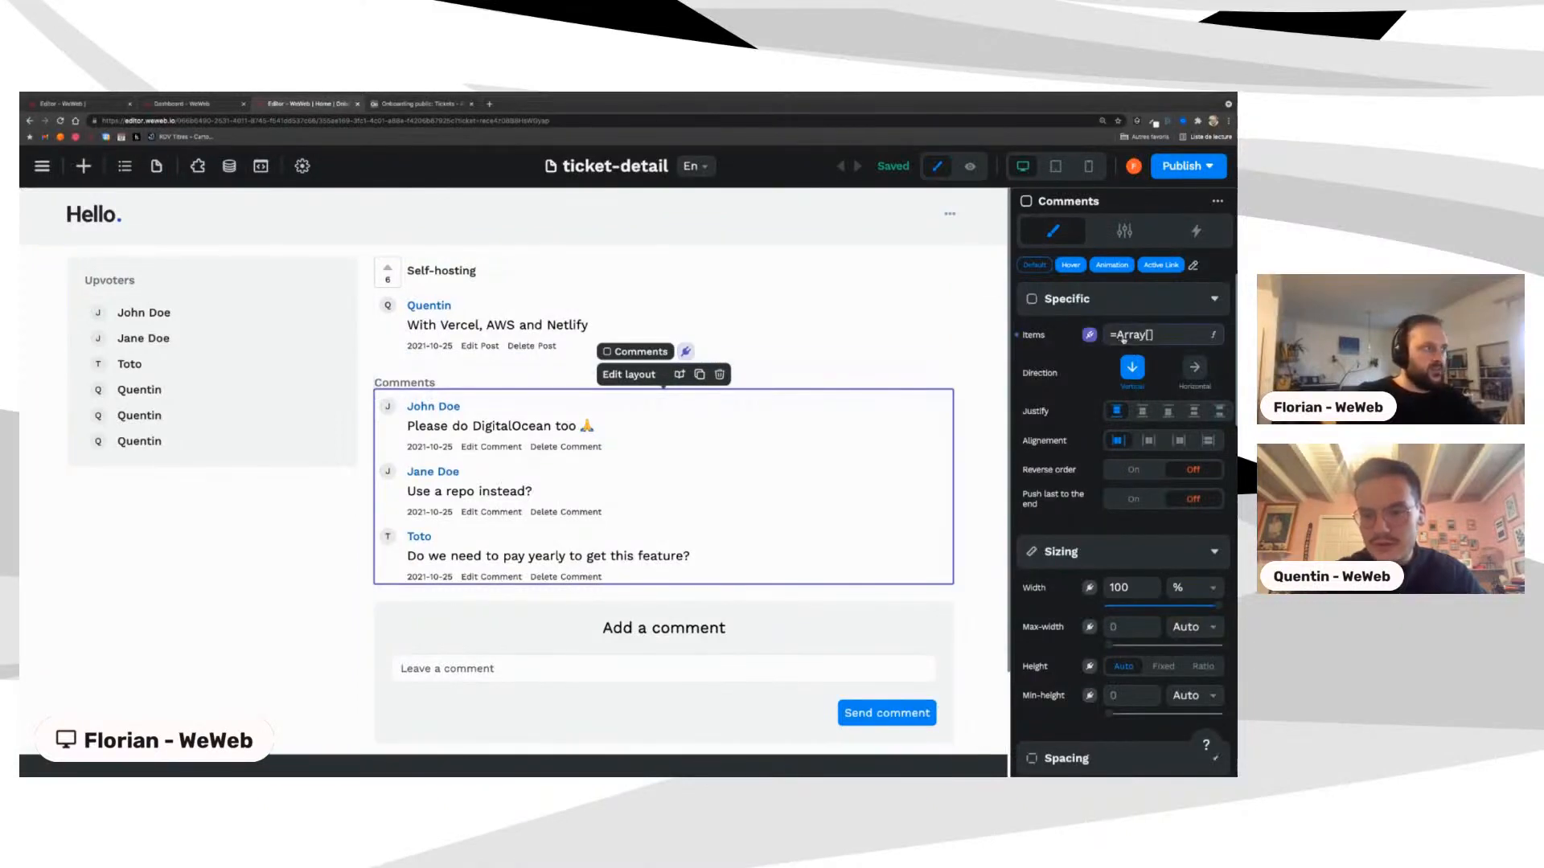
{"action": "left_click", "coordinate": [1123, 337]}
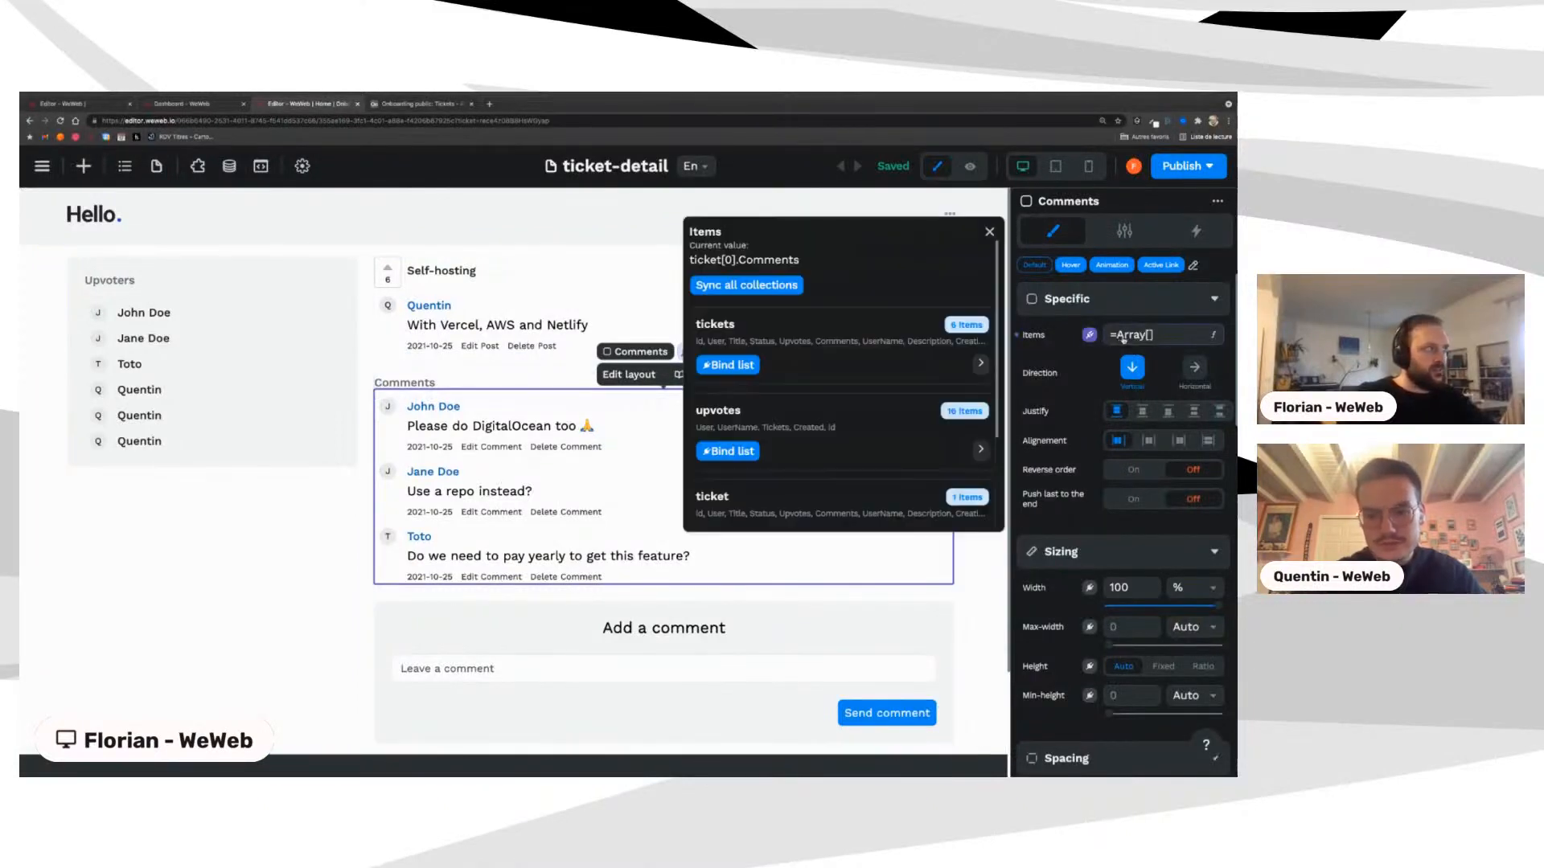
{"action": "scroll", "coordinate": [792, 427], "scroll_direction": "down", "scroll_amount": 2}
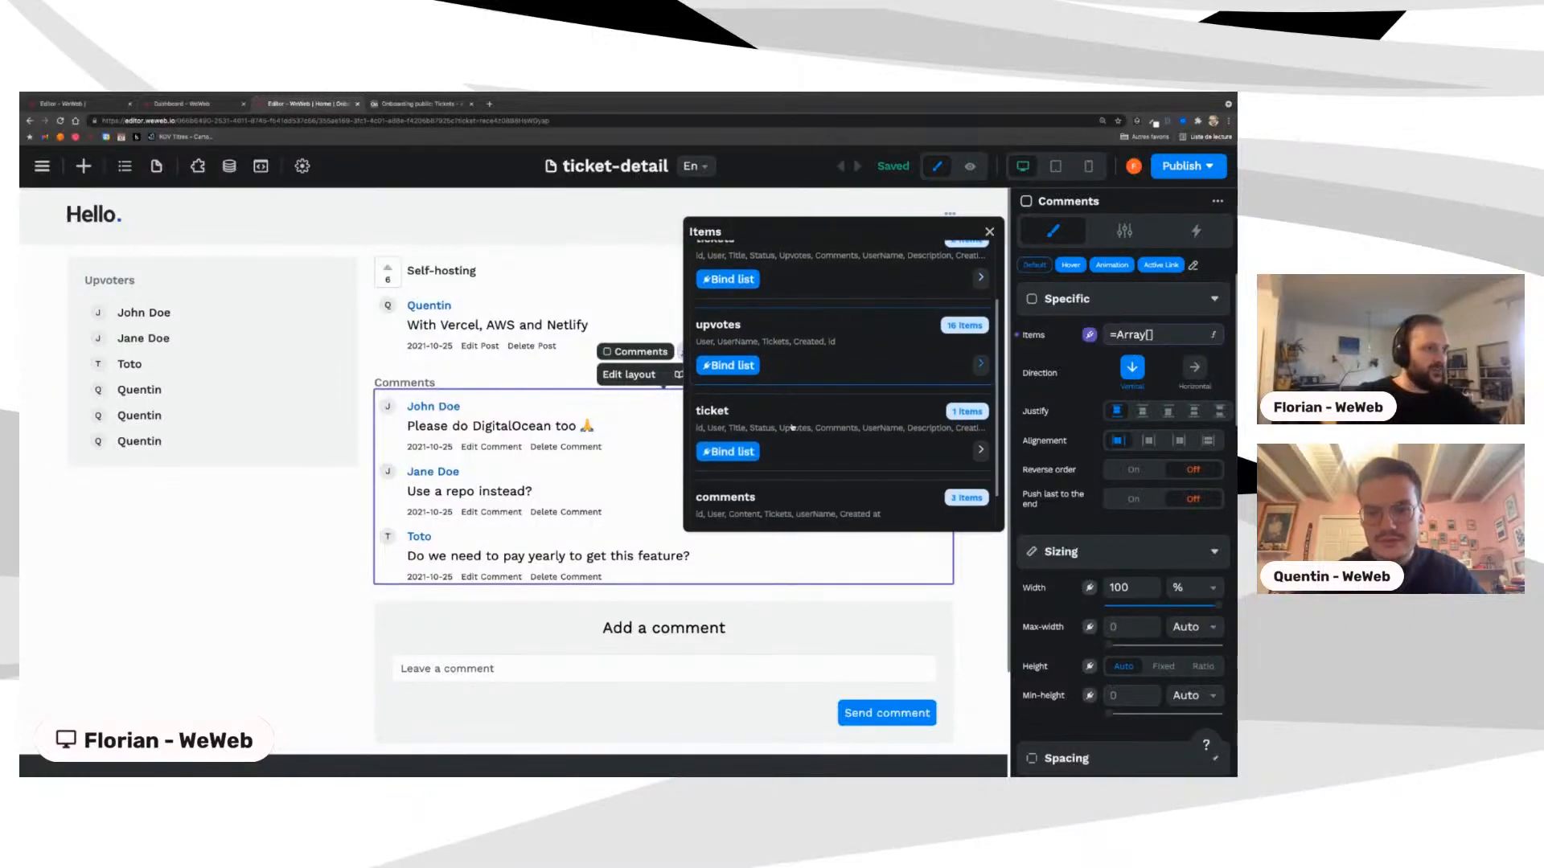
{"action": "left_click", "coordinate": [837, 425]}
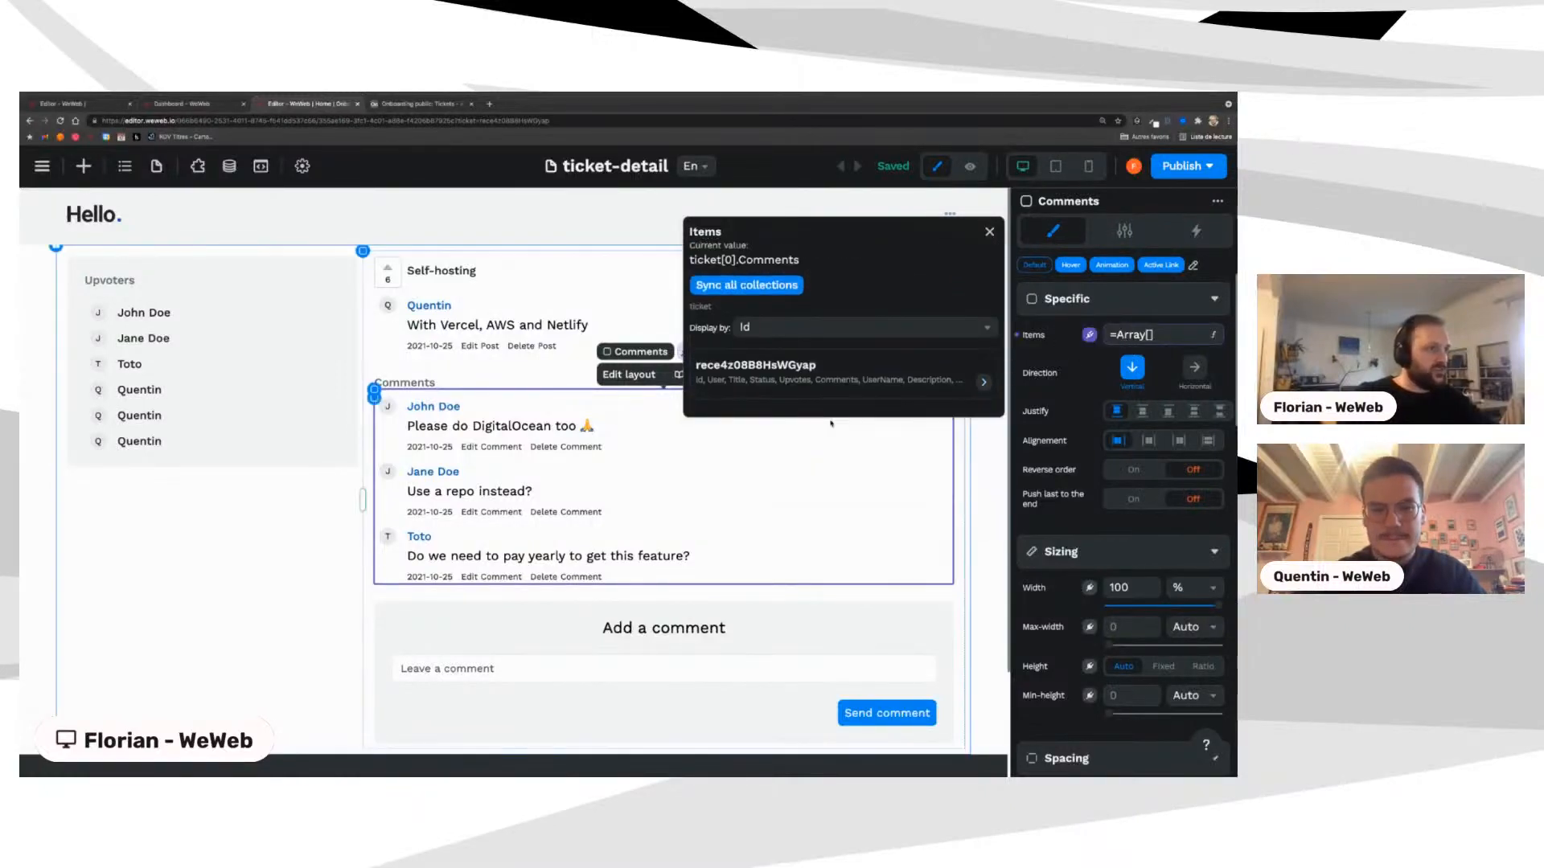
{"action": "left_click", "coordinate": [774, 373]}
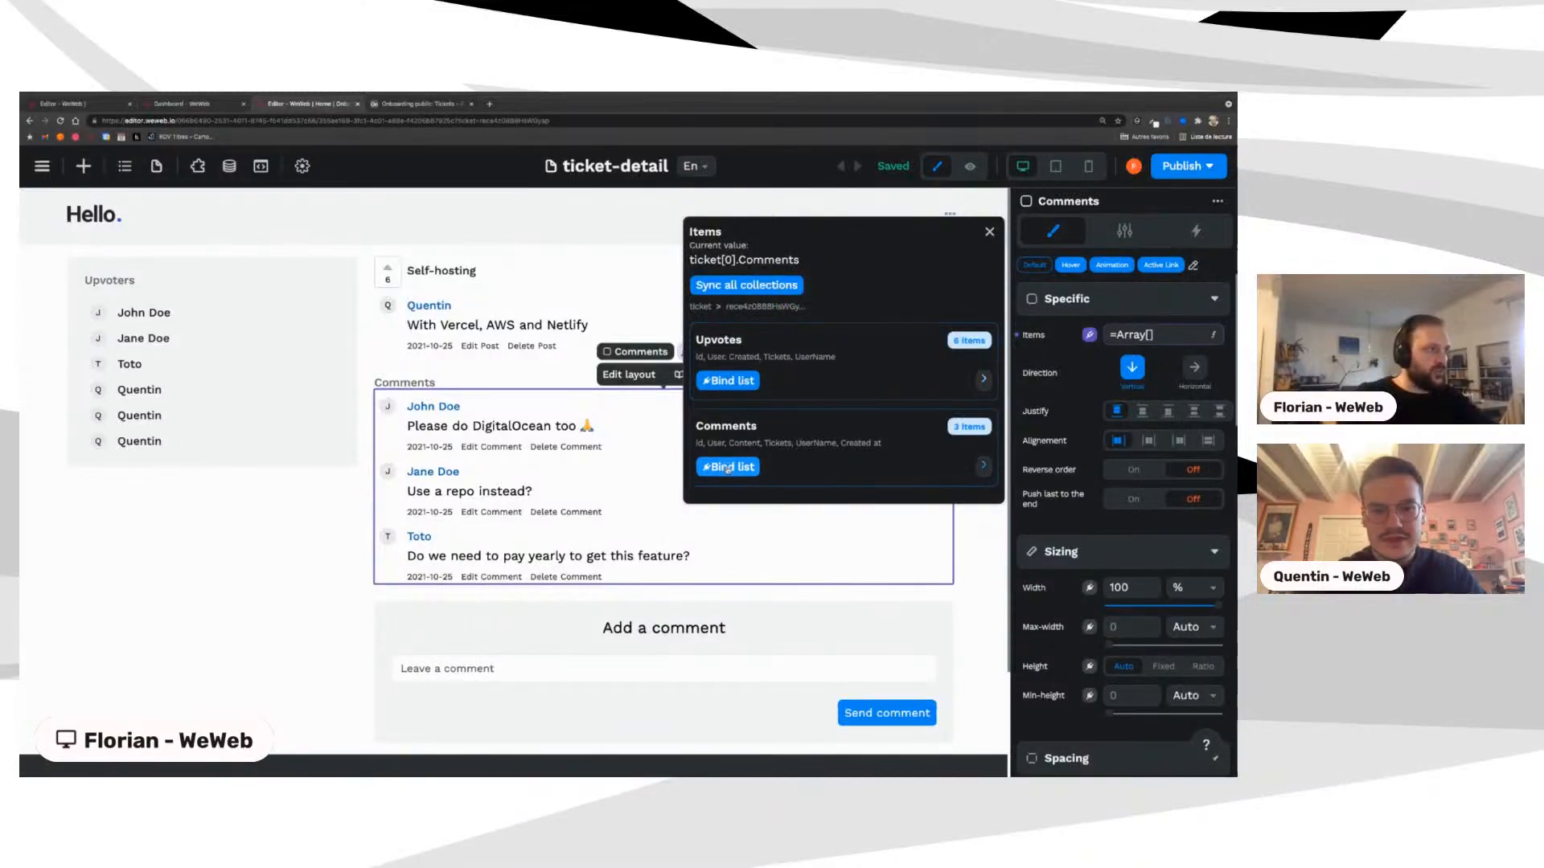
{"action": "left_click", "coordinate": [723, 467]}
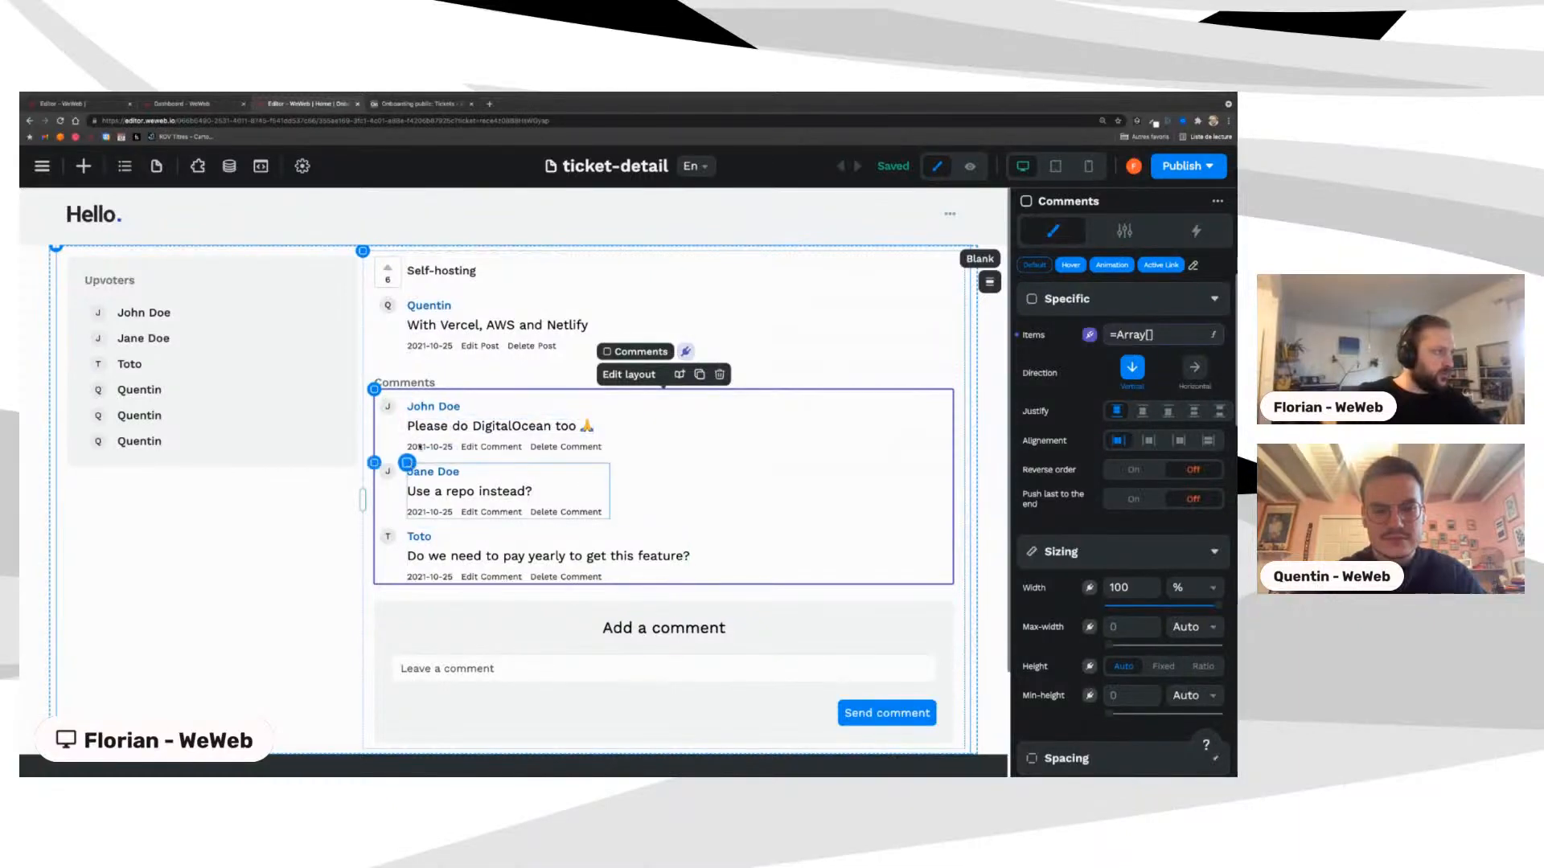
{"action": "left_click", "coordinate": [425, 408]}
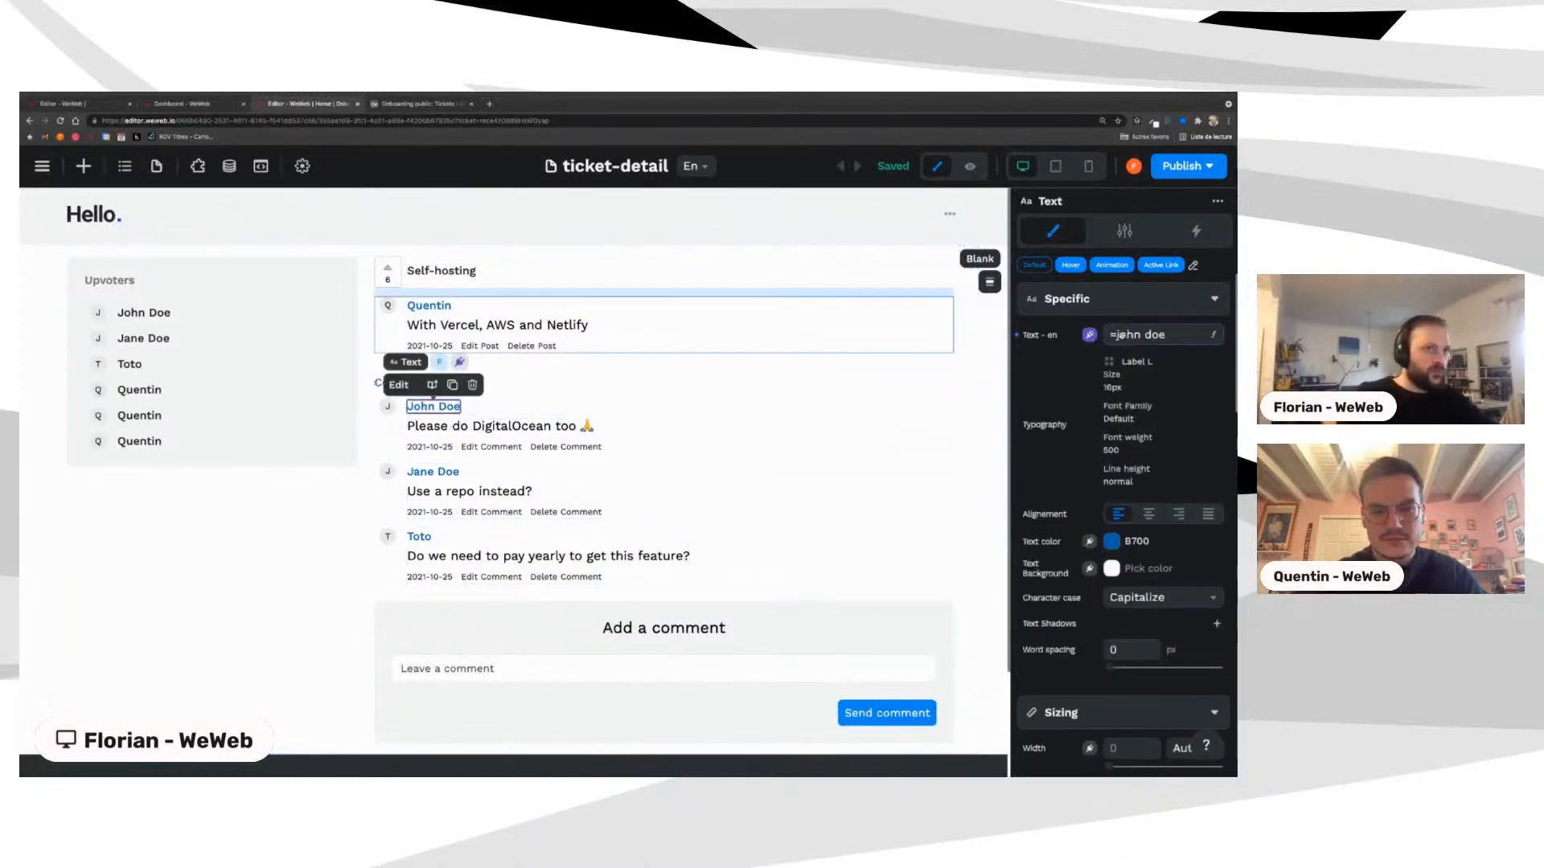
Step: Bind the comment author name text to the comment's UserName field
{"action": "left_click", "coordinate": [1132, 336]}
{"action": "scroll", "coordinate": [803, 440], "scroll_direction": "down", "scroll_amount": 3}
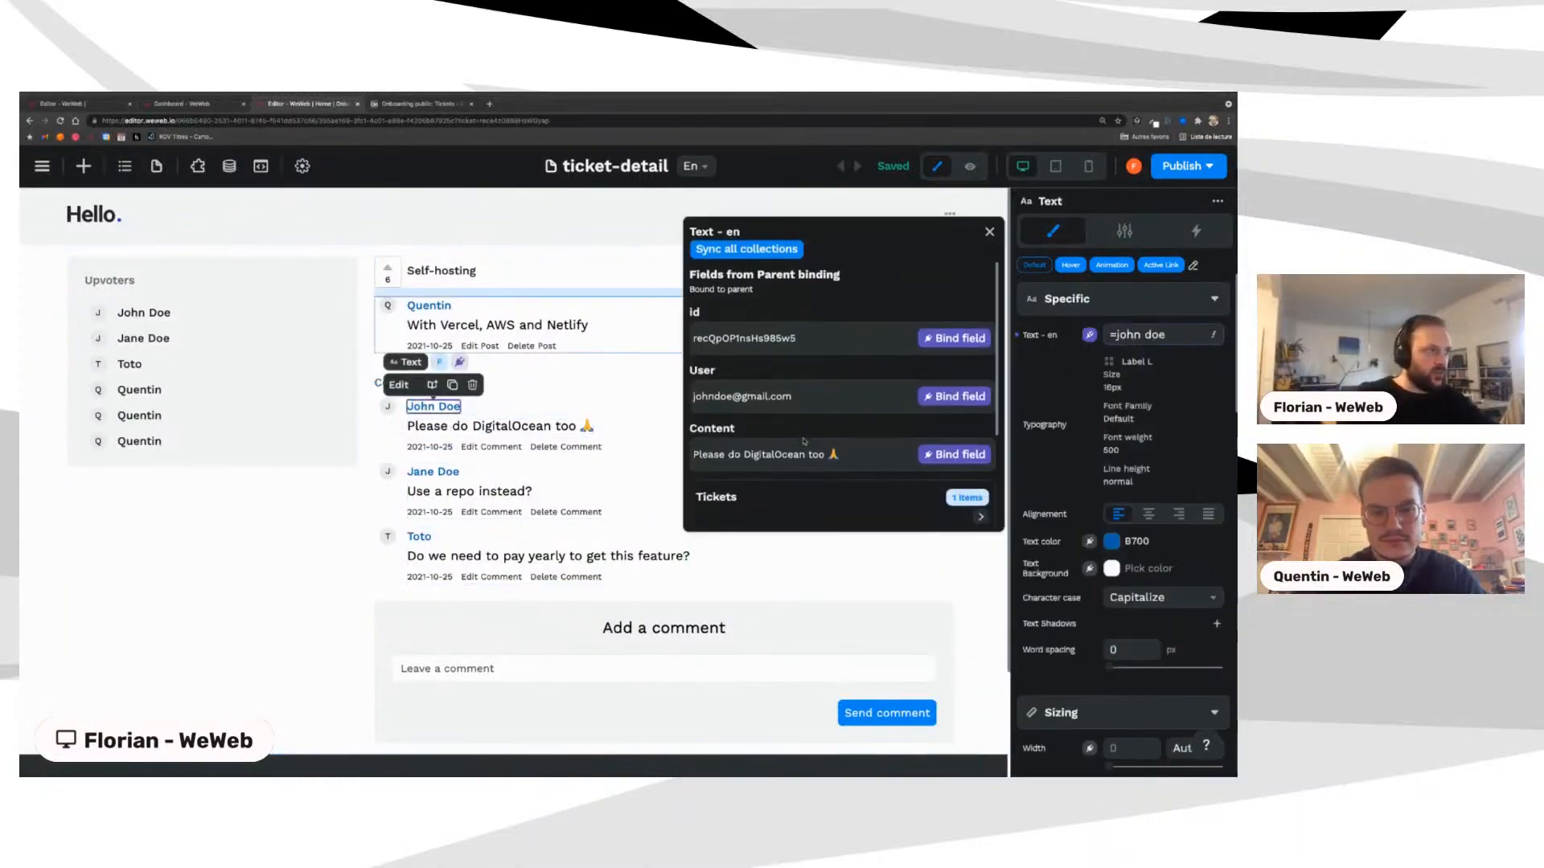
{"action": "left_click", "coordinate": [949, 449]}
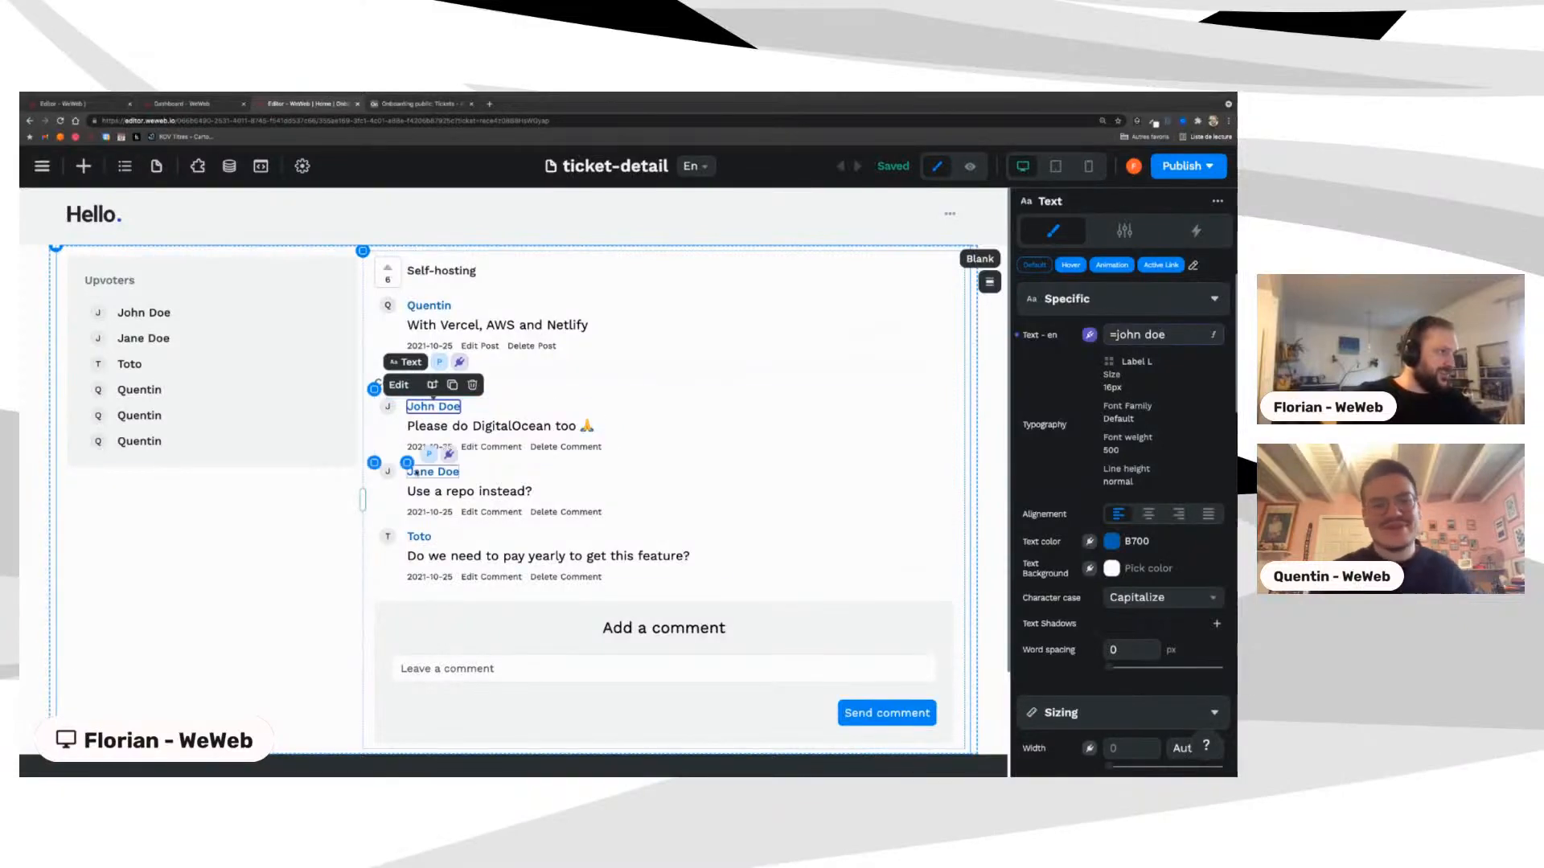
Step: Review the first comment text's current binding expression
{"action": "left_click", "coordinate": [424, 428]}
{"action": "left_click", "coordinate": [1088, 335]}
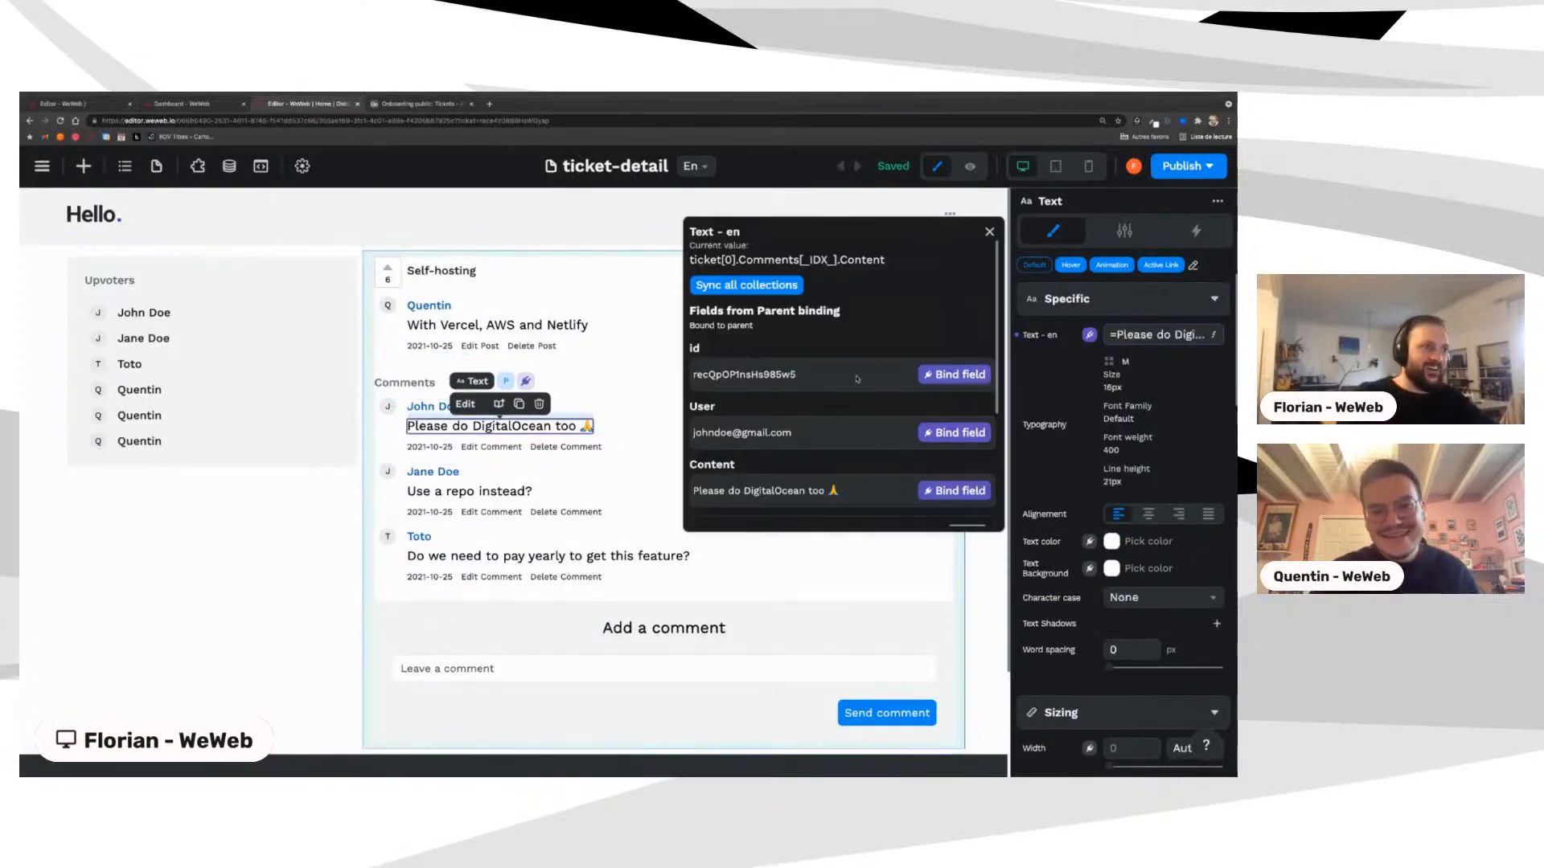
{"action": "scroll", "coordinate": [760, 428], "scroll_direction": "down", "scroll_amount": 1}
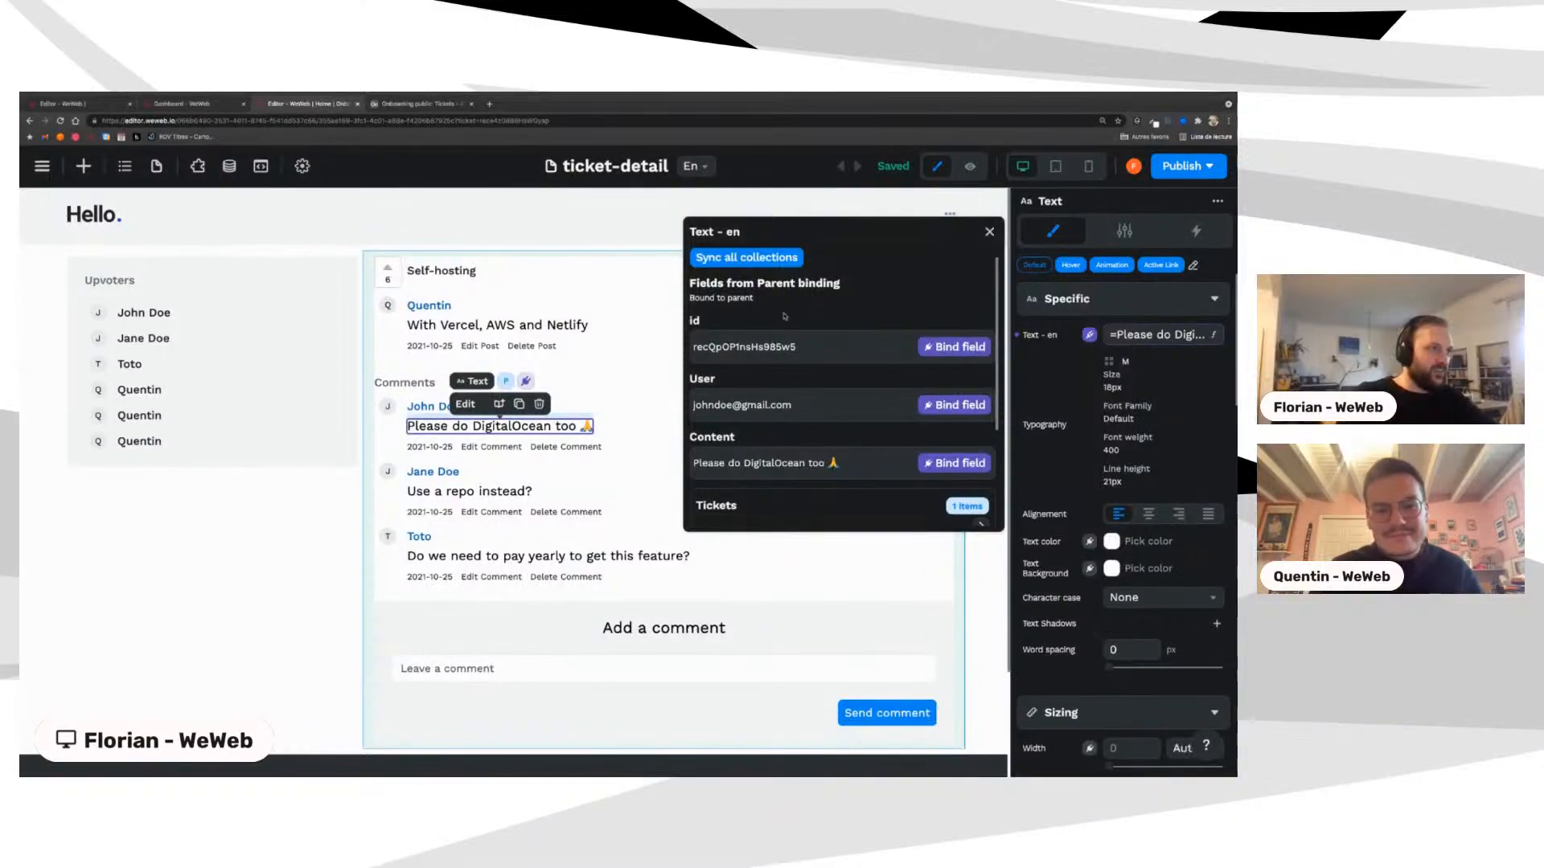
{"action": "scroll", "coordinate": [784, 316], "scroll_direction": "up", "scroll_amount": 1}
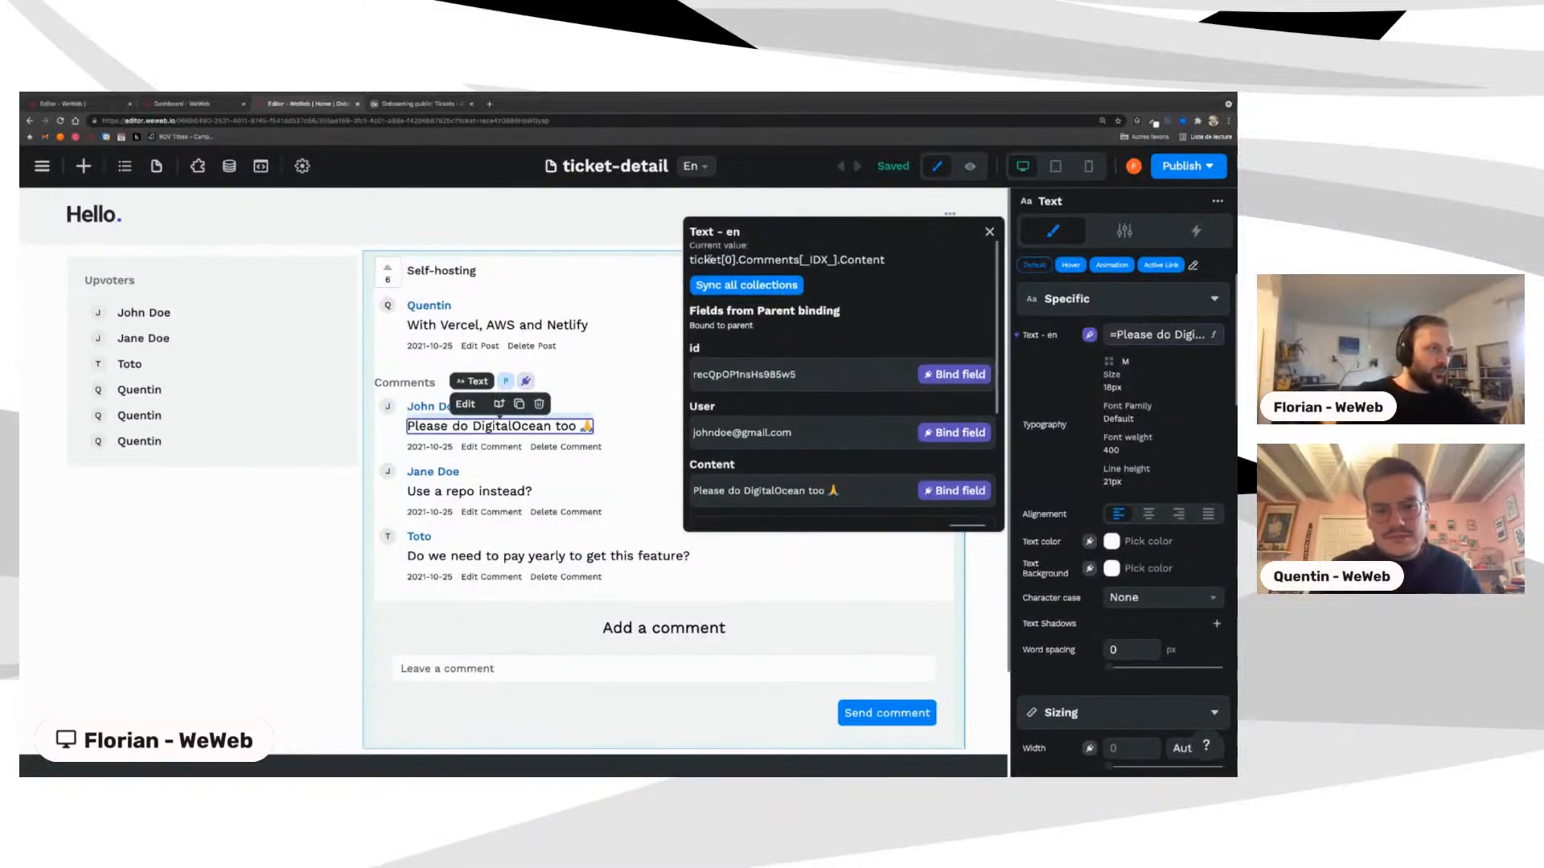
{"action": "left_click_drag", "start_coordinate": [689, 260], "coordinate": [887, 260]}
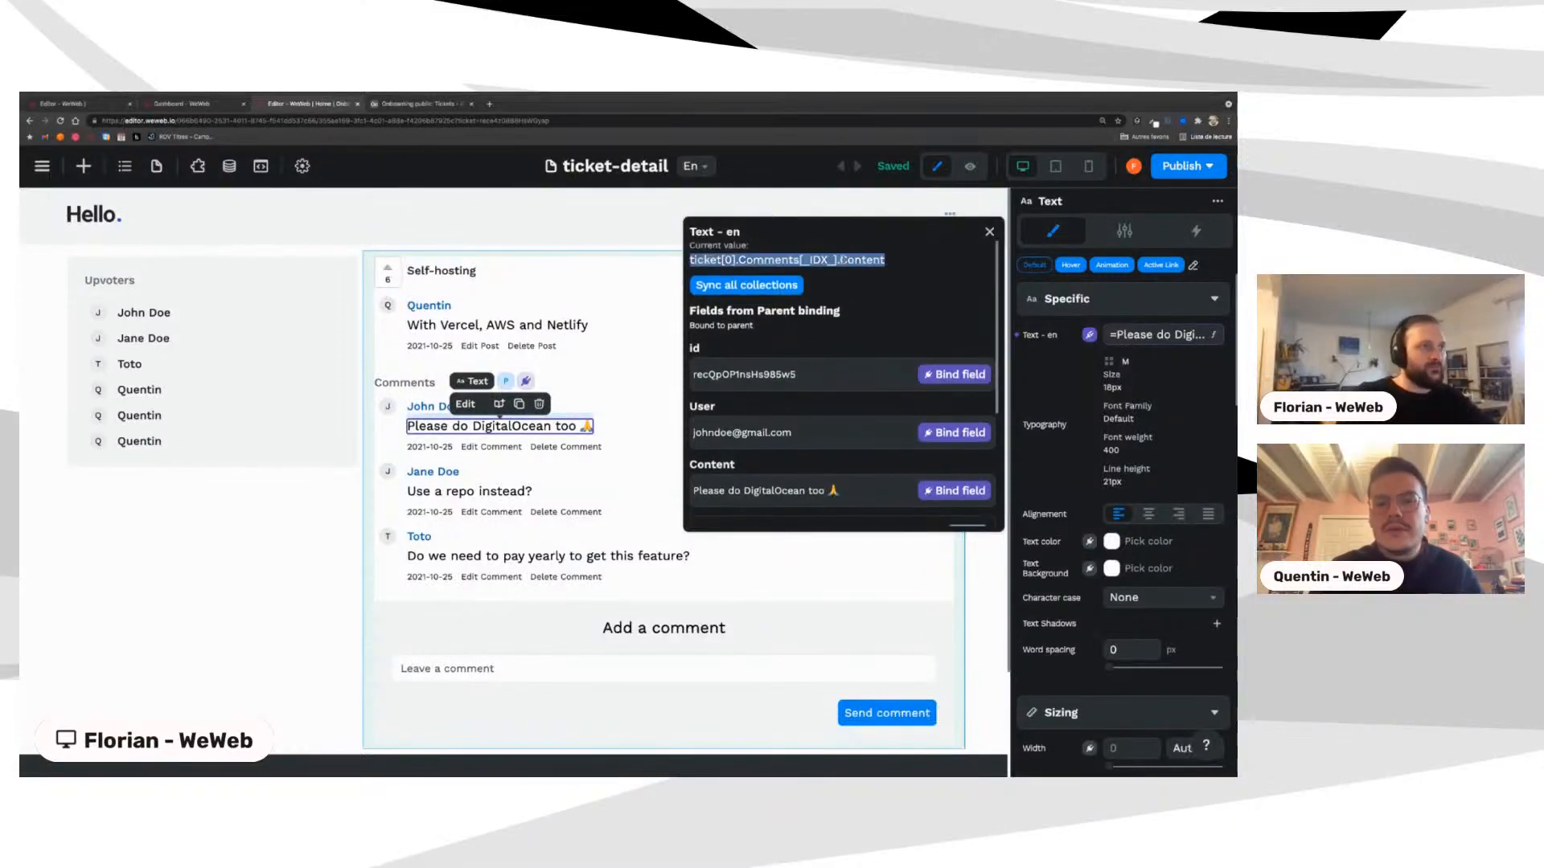
{"action": "left_click", "coordinate": [990, 232]}
Step: Select the whole Comments list and bring up its Items binding options
{"action": "left_click", "coordinate": [534, 530]}
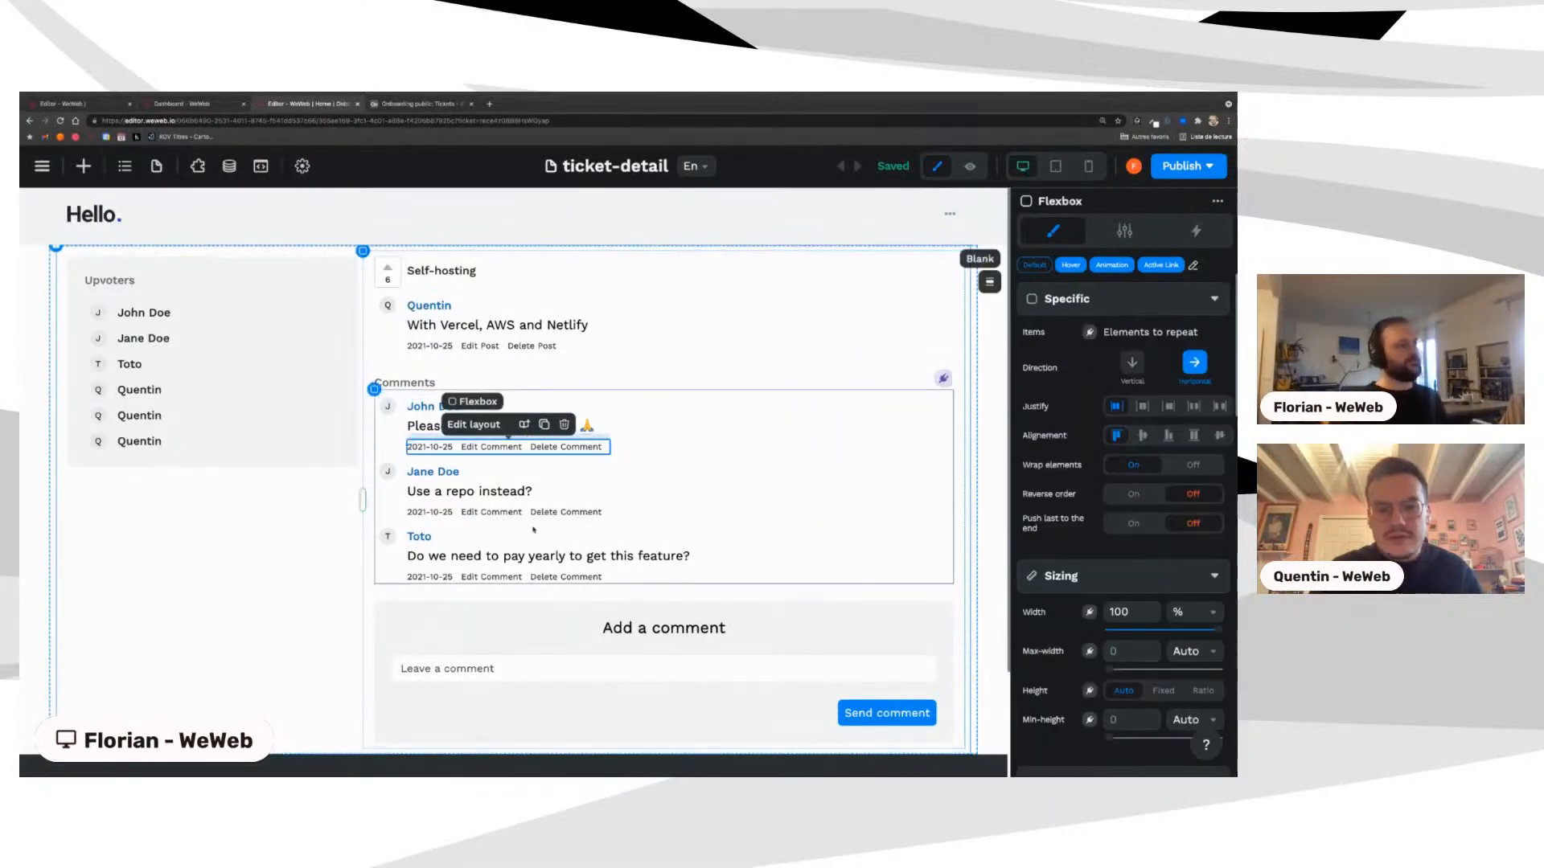
{"action": "left_click", "coordinate": [533, 527]}
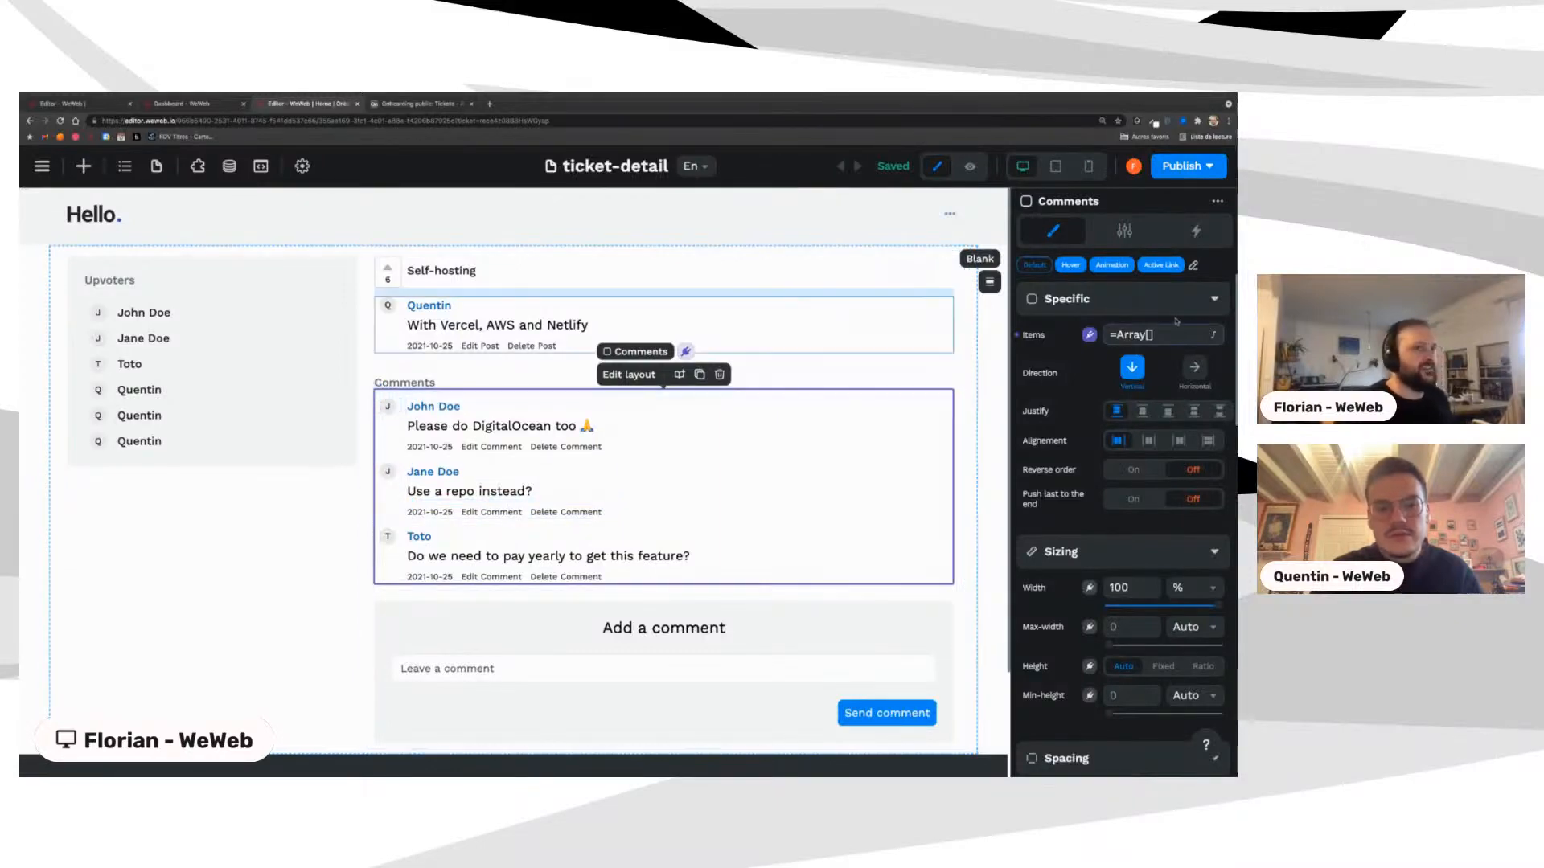
{"action": "left_click", "coordinate": [1089, 335]}
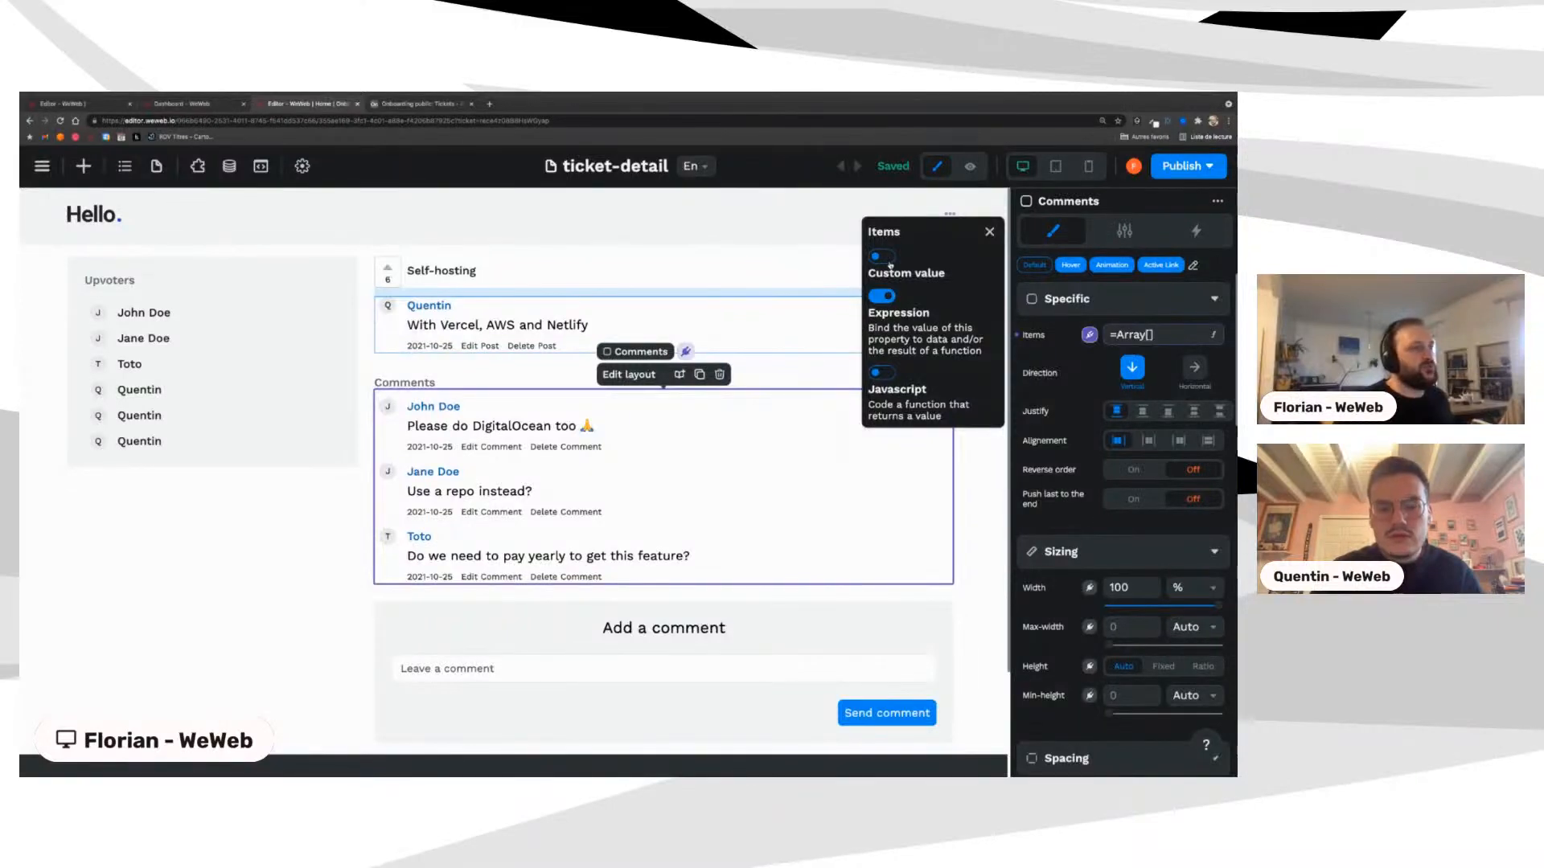
Step: Bind the first comment's text to the comment's Content field
{"action": "left_click", "coordinate": [422, 432]}
{"action": "left_click", "coordinate": [1089, 334]}
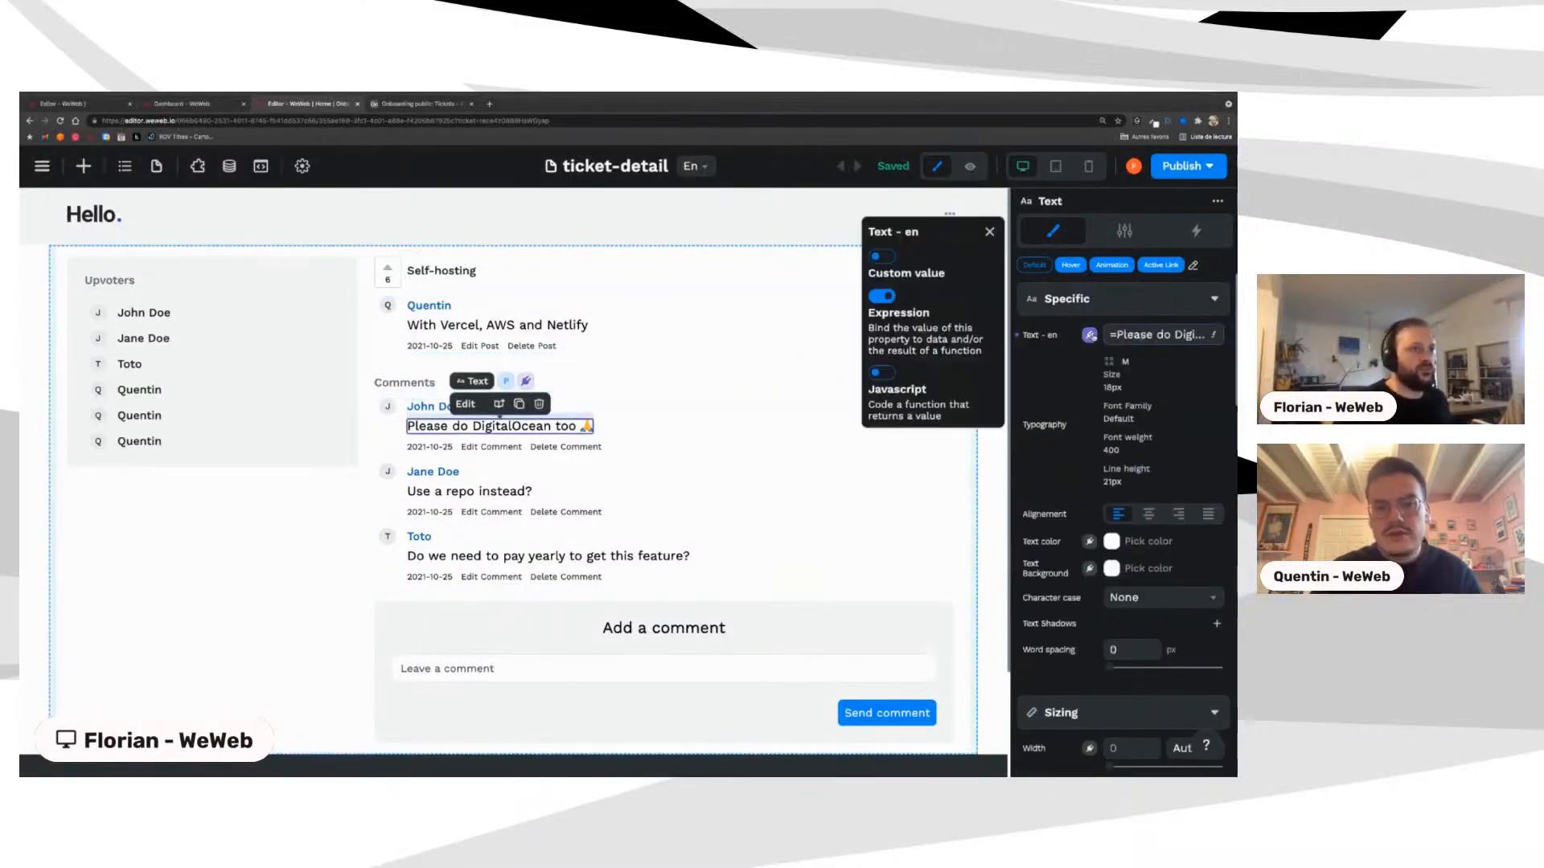
{"action": "left_click", "coordinate": [882, 256]}
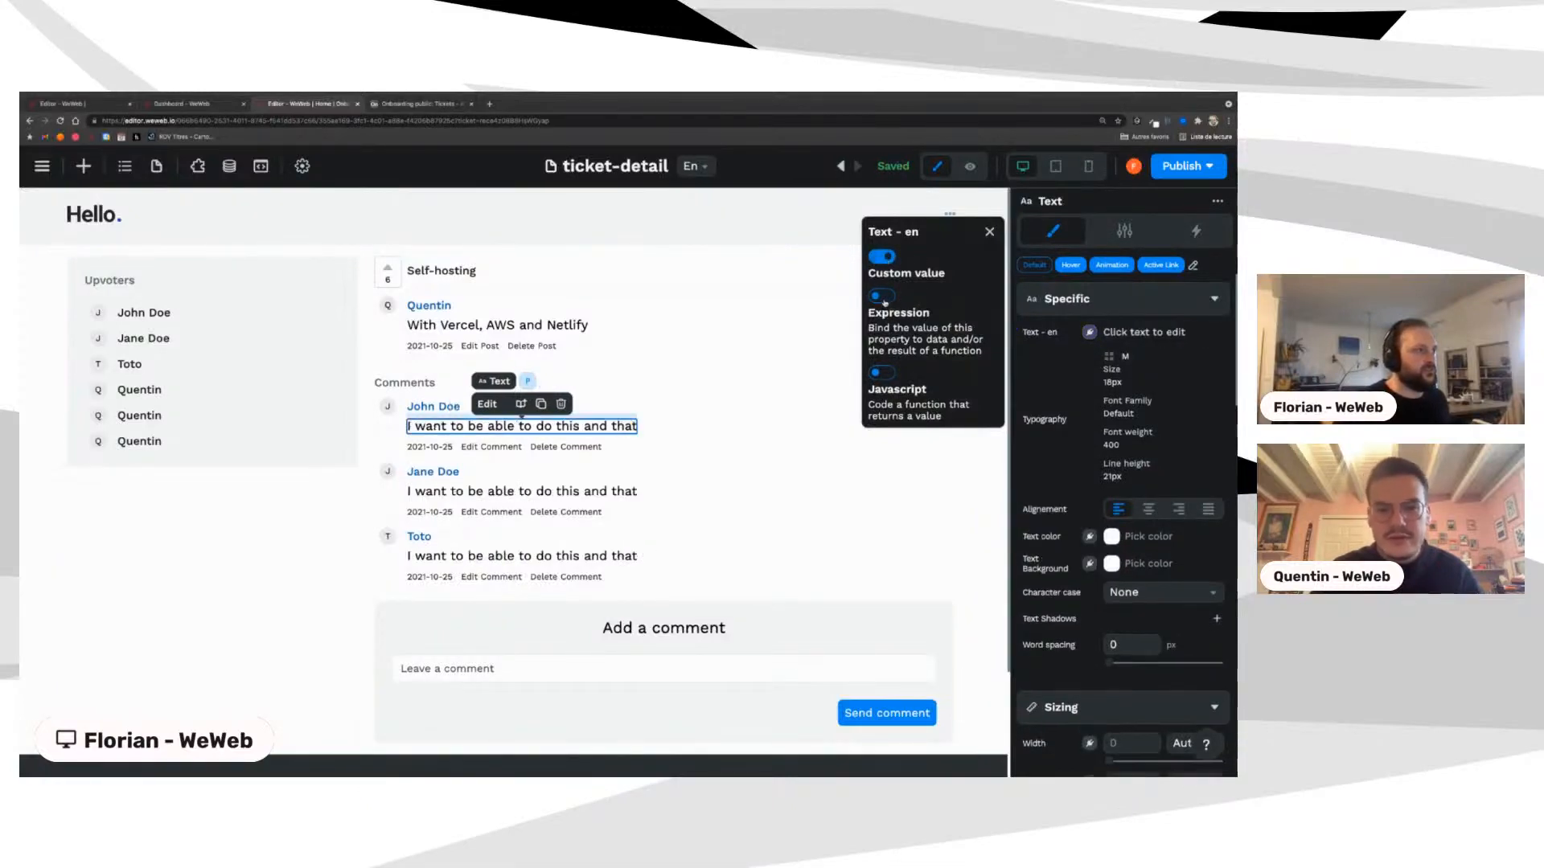
{"action": "left_click", "coordinate": [882, 296]}
{"action": "scroll", "coordinate": [823, 465], "scroll_direction": "down", "scroll_amount": 3}
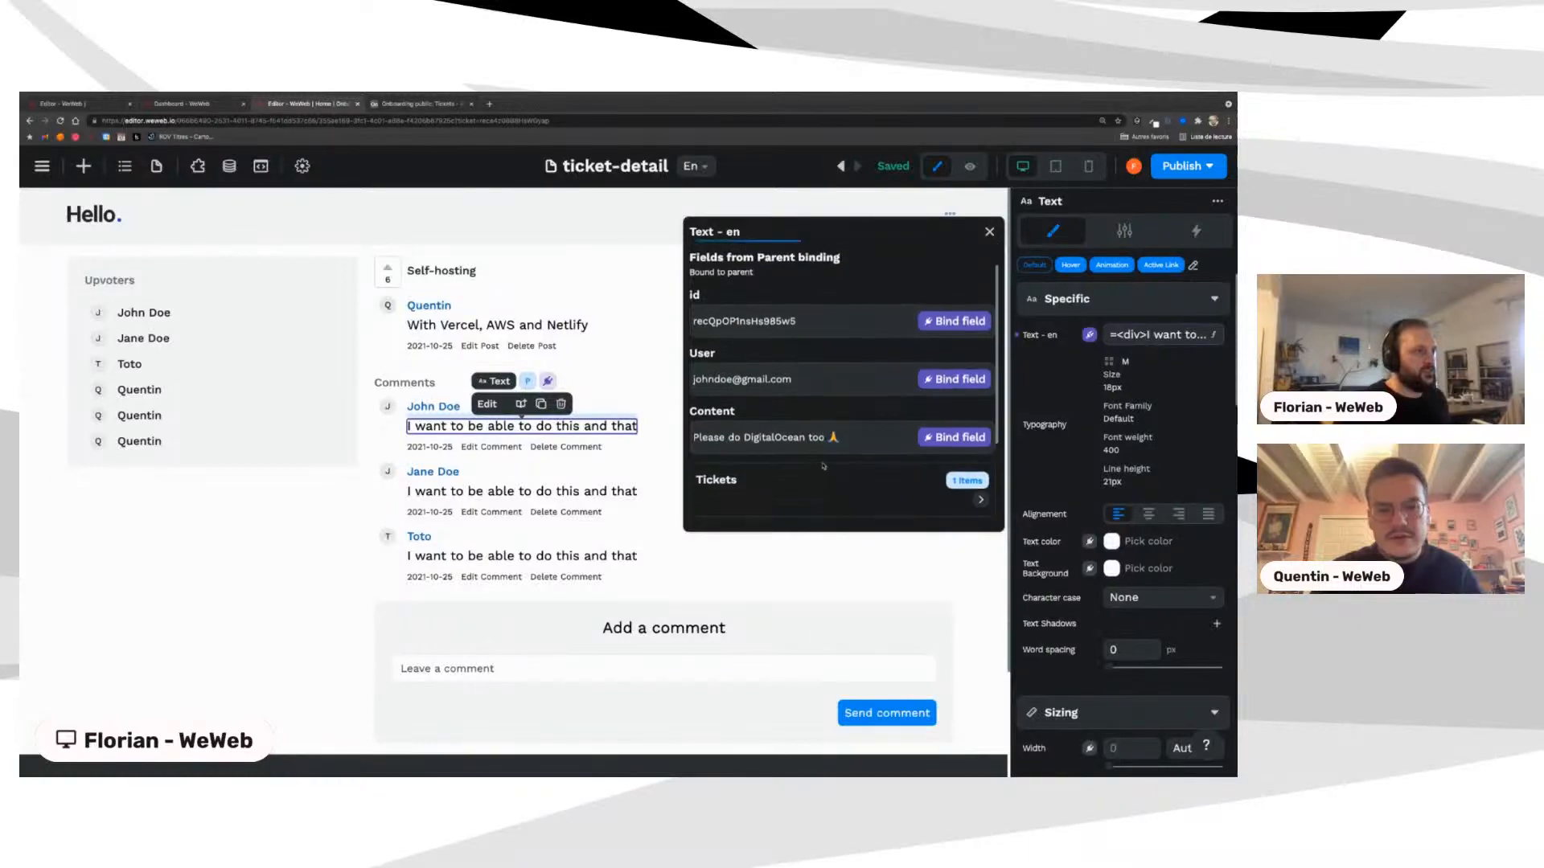
{"action": "scroll", "coordinate": [823, 466], "scroll_direction": "up", "scroll_amount": 2}
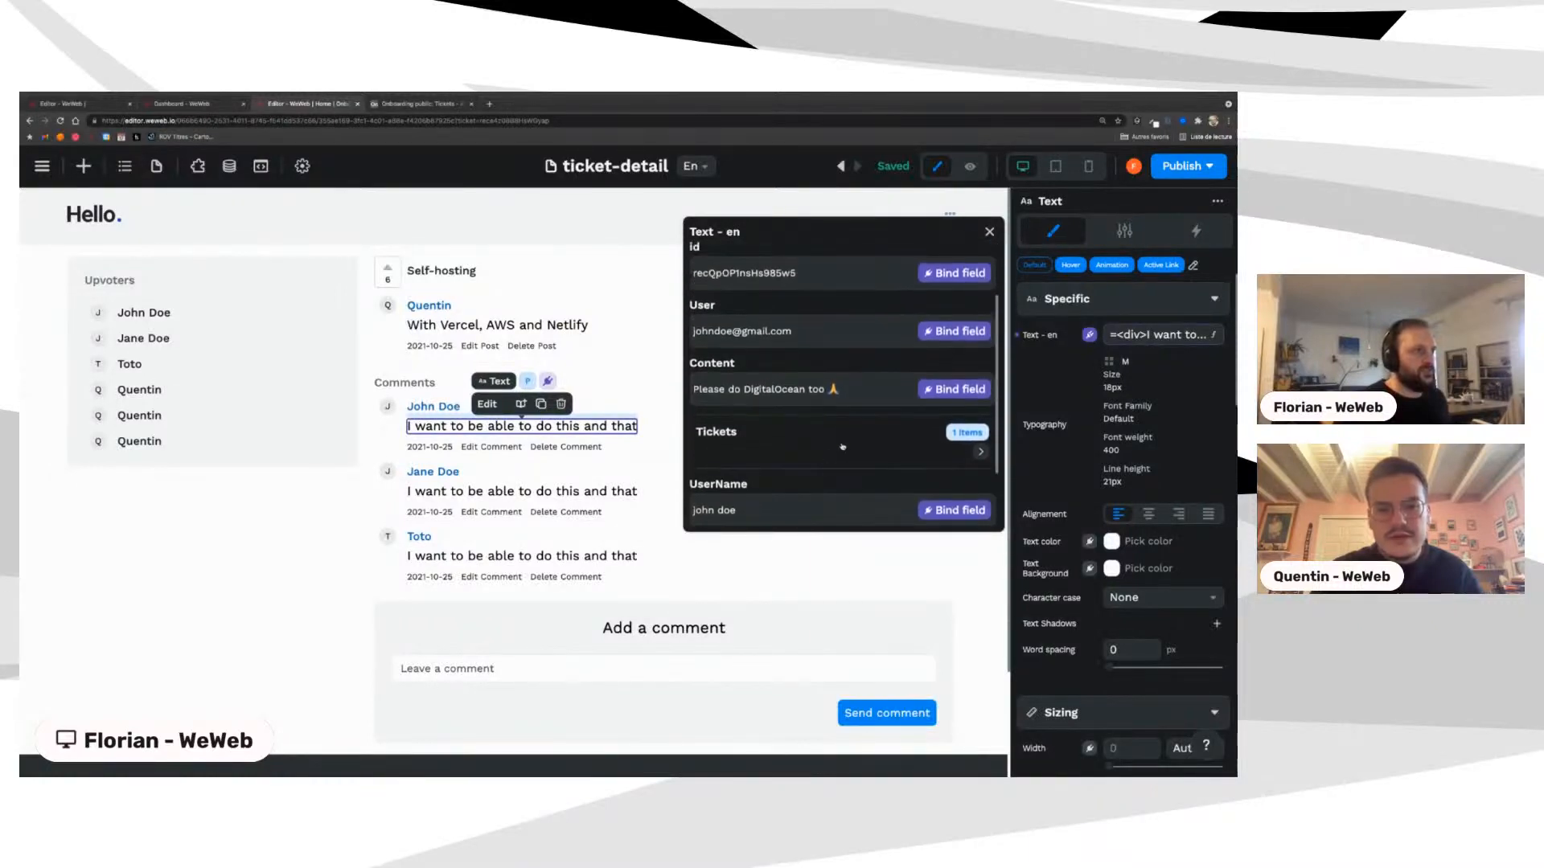
{"action": "left_click", "coordinate": [940, 390]}
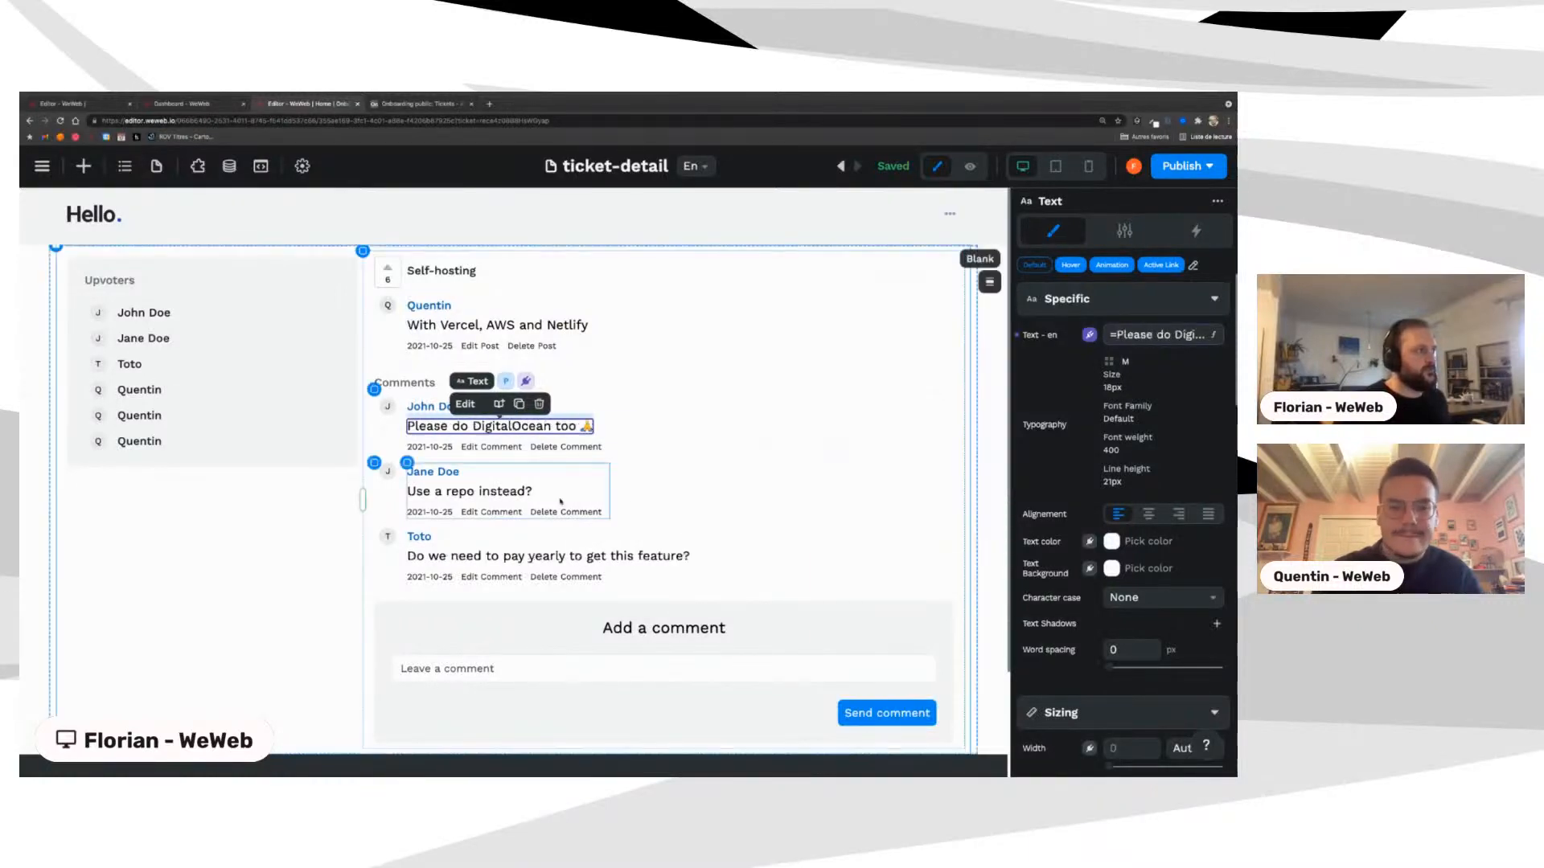
Step: Bind the comment date text to the Created at field
{"action": "left_click", "coordinate": [435, 512]}
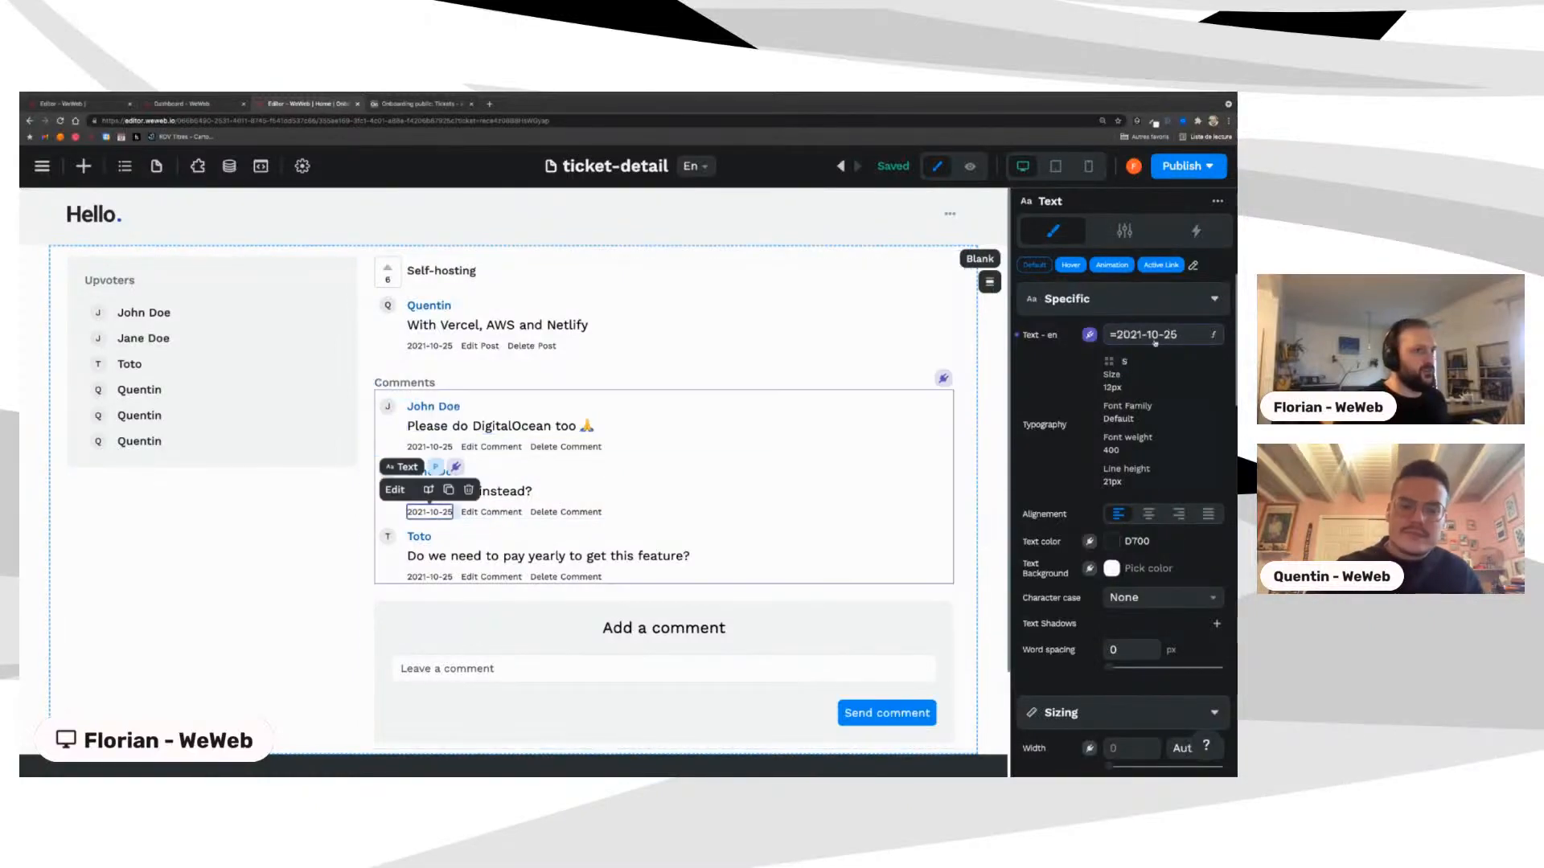
{"action": "left_click", "coordinate": [1159, 334]}
{"action": "scroll", "coordinate": [759, 468], "scroll_direction": "down", "scroll_amount": 2}
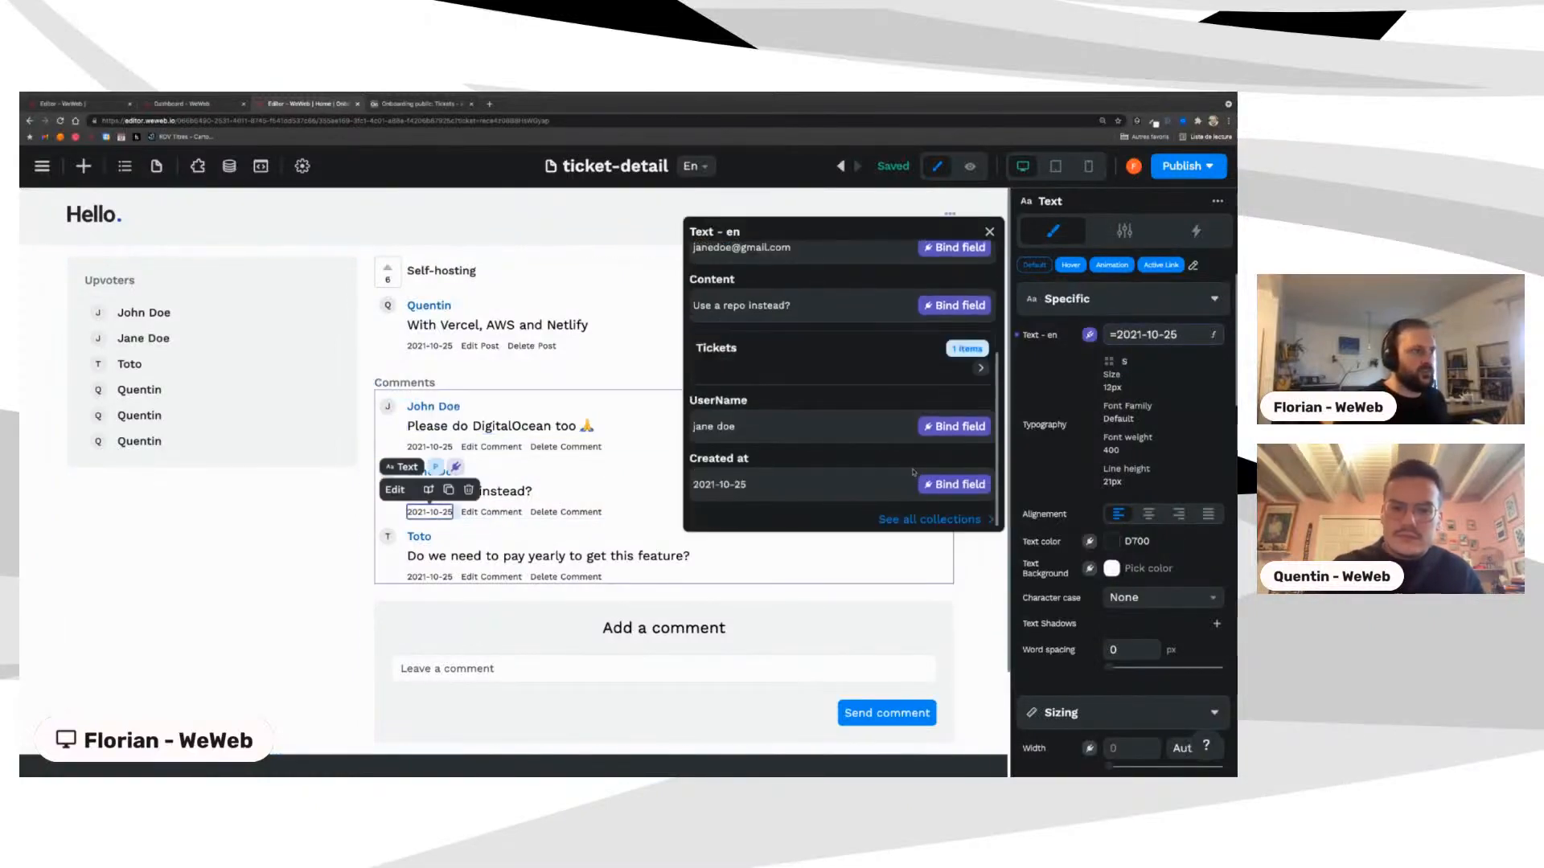
{"action": "left_click", "coordinate": [954, 484]}
{"action": "scroll", "coordinate": [526, 597], "scroll_direction": "down", "scroll_amount": 1}
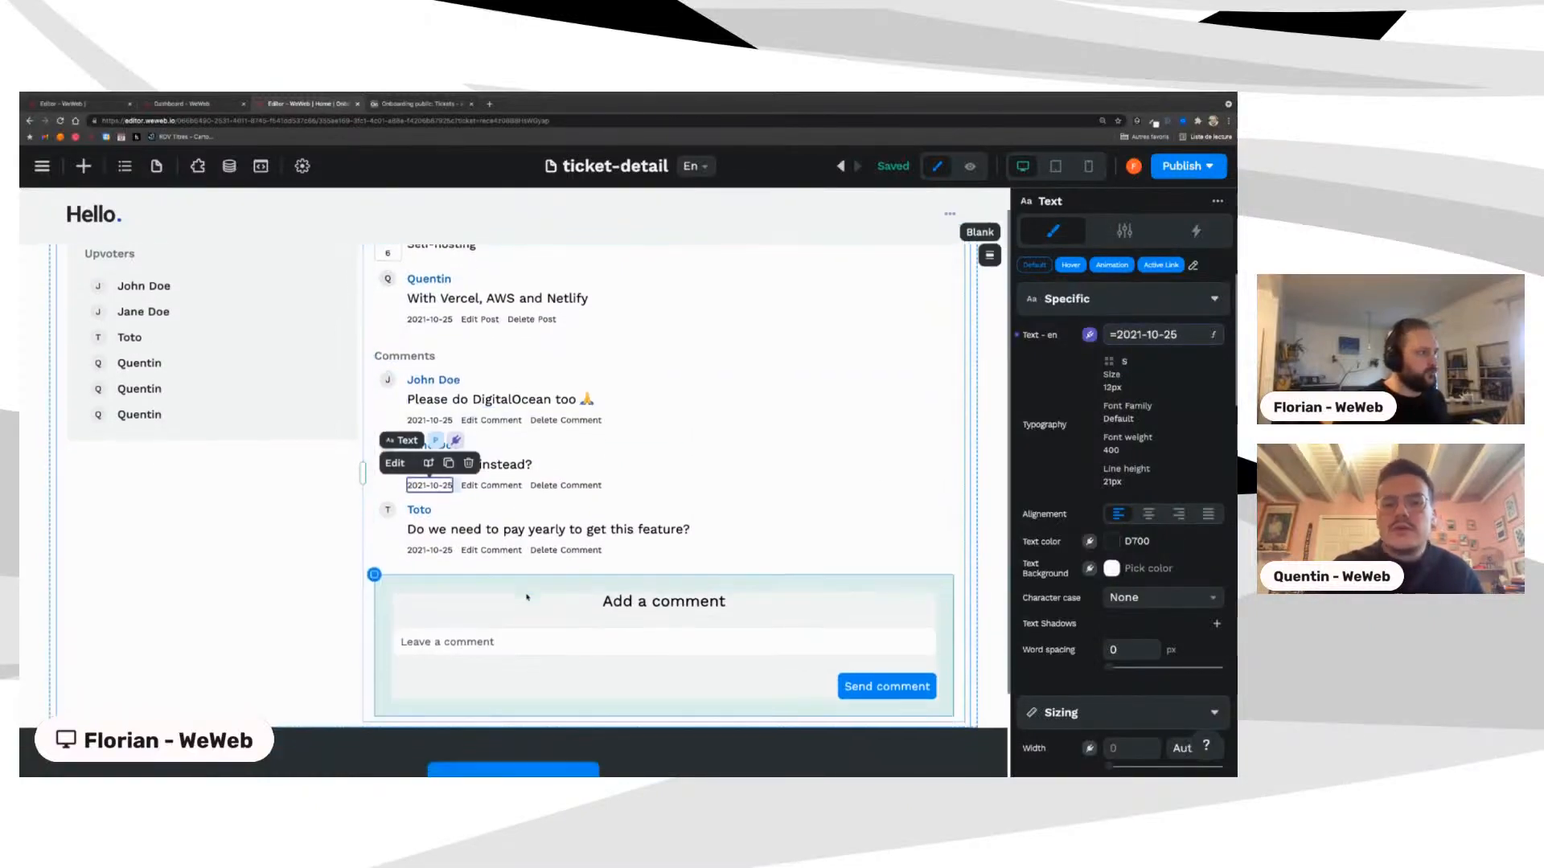
{"action": "scroll", "coordinate": [526, 597], "scroll_direction": "up", "scroll_amount": 1}
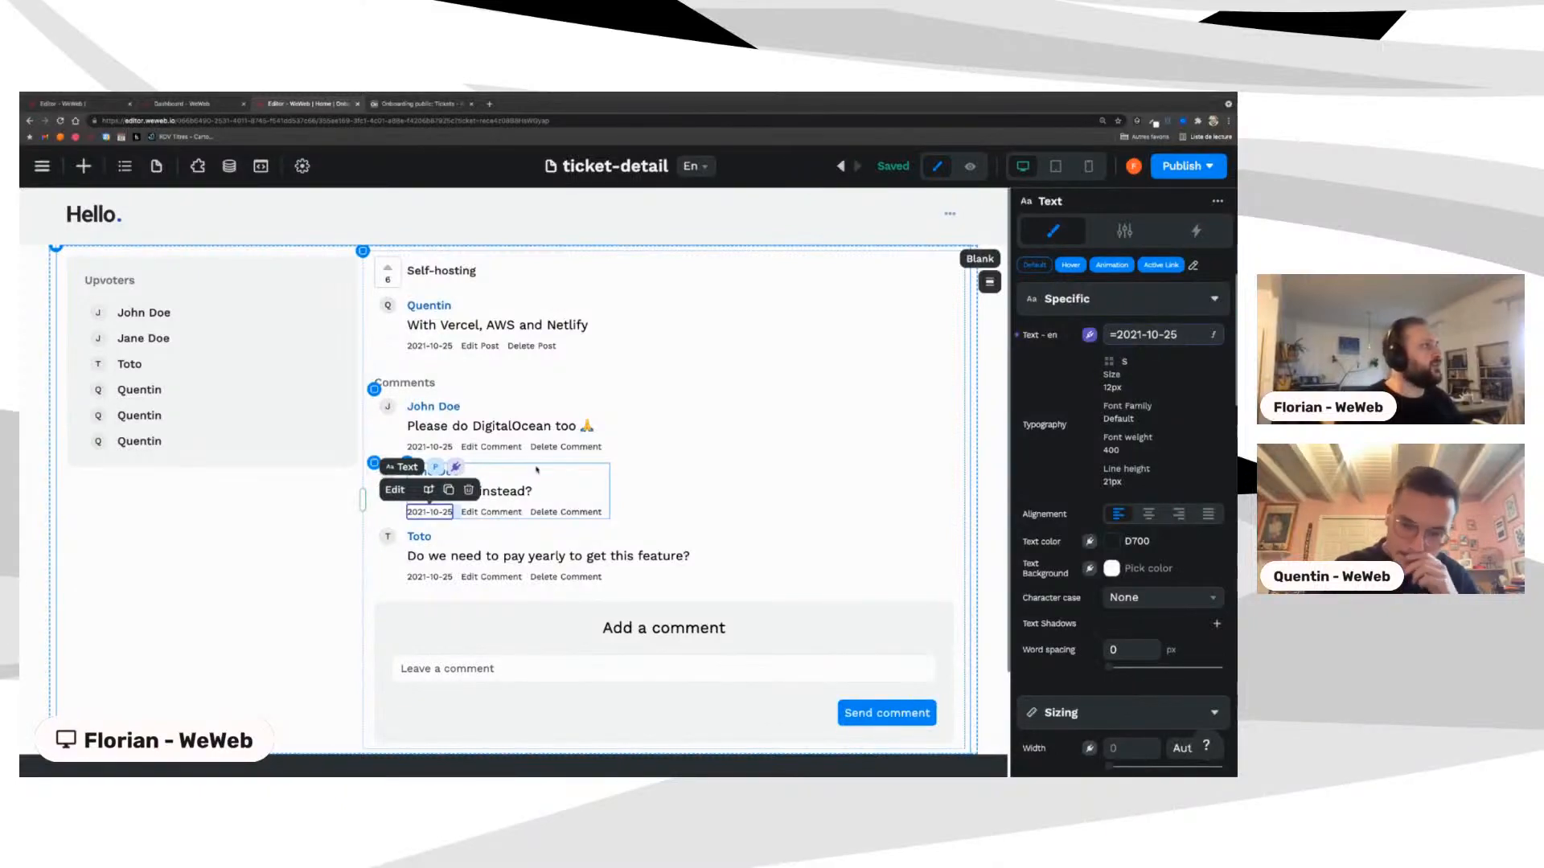
{"action": "scroll", "coordinate": [679, 568], "scroll_direction": "down", "scroll_amount": 3}
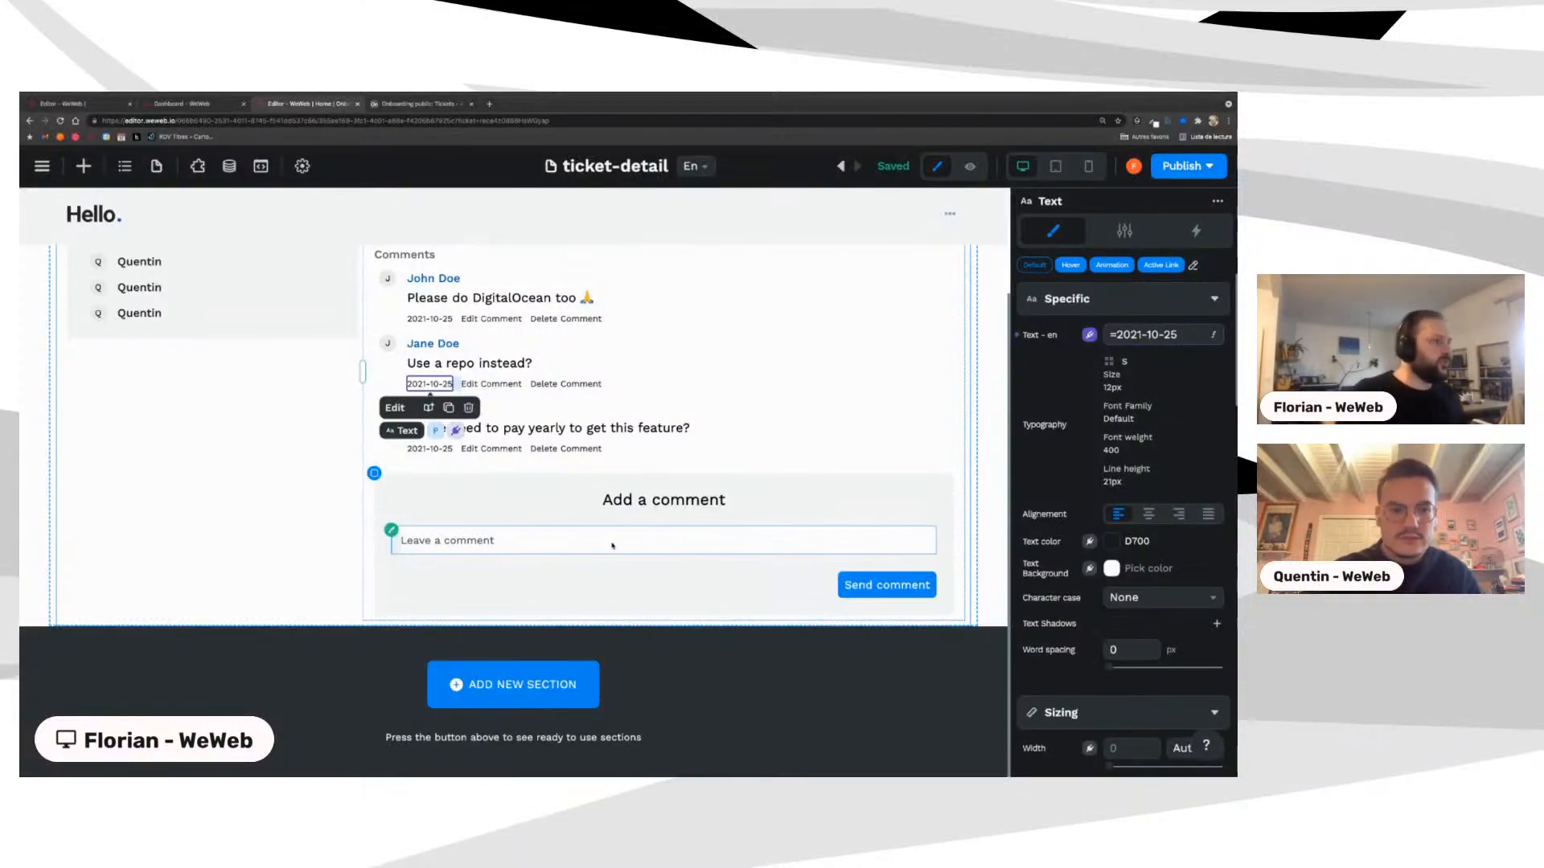
{"action": "scroll", "coordinate": [612, 546], "scroll_direction": "up", "scroll_amount": 1}
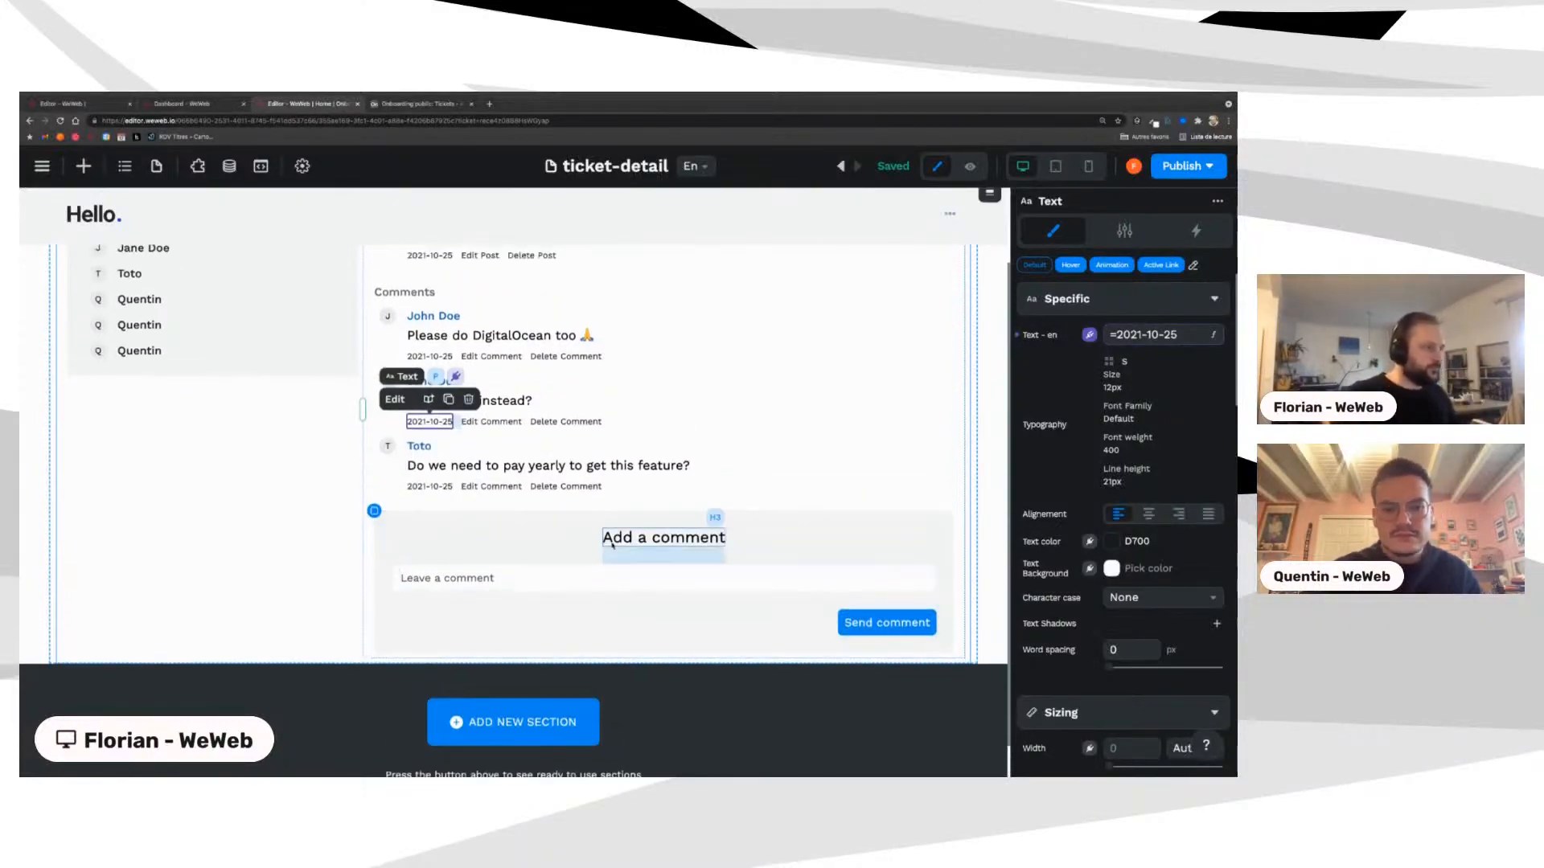
{"action": "scroll", "coordinate": [612, 546], "scroll_direction": "up", "scroll_amount": 1}
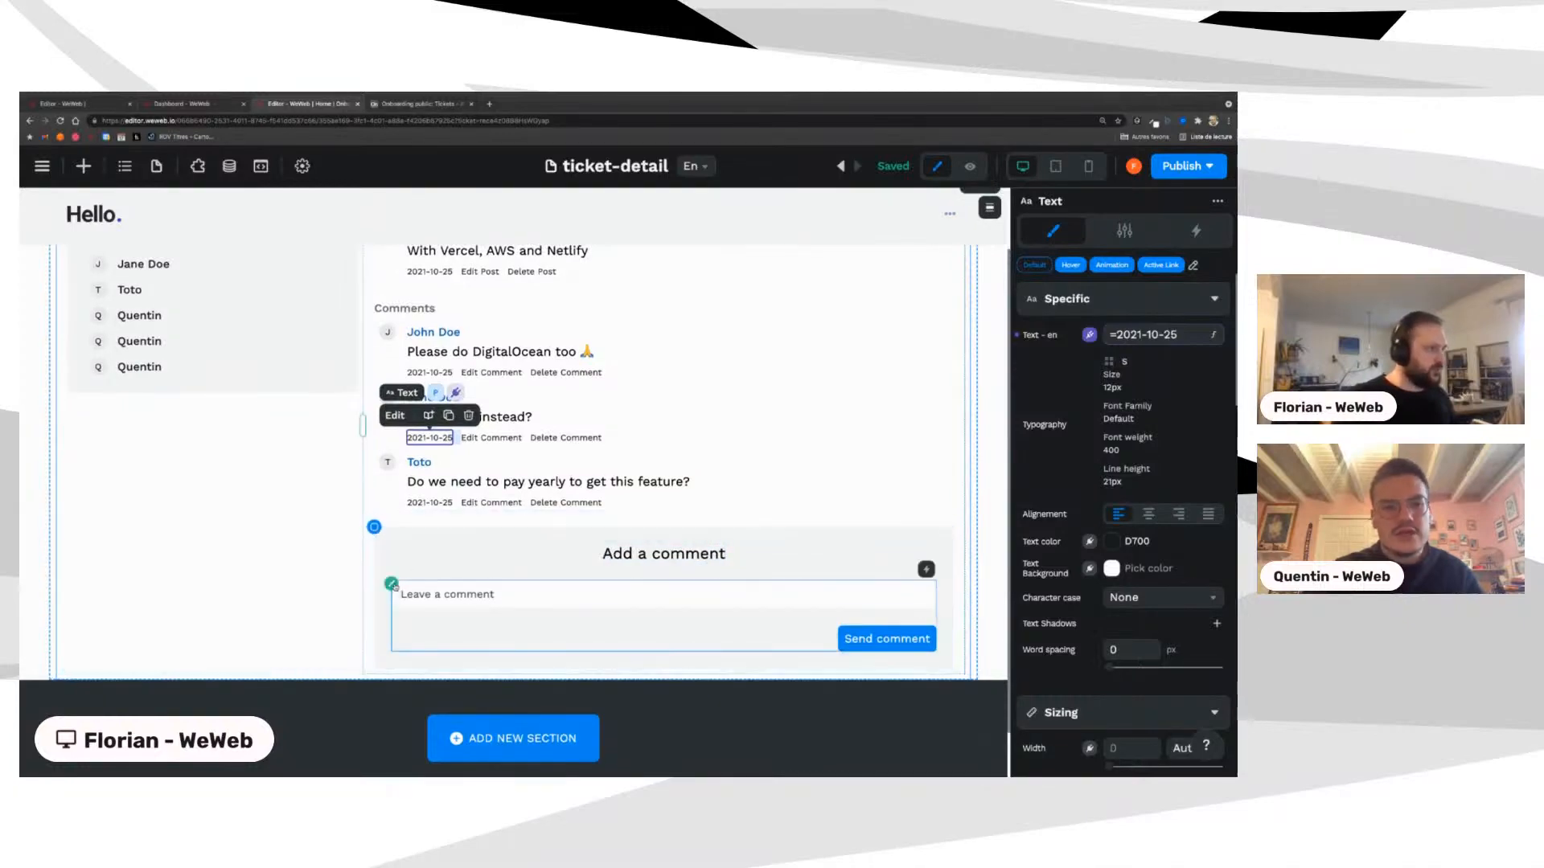
{"action": "left_click", "coordinate": [392, 585]}
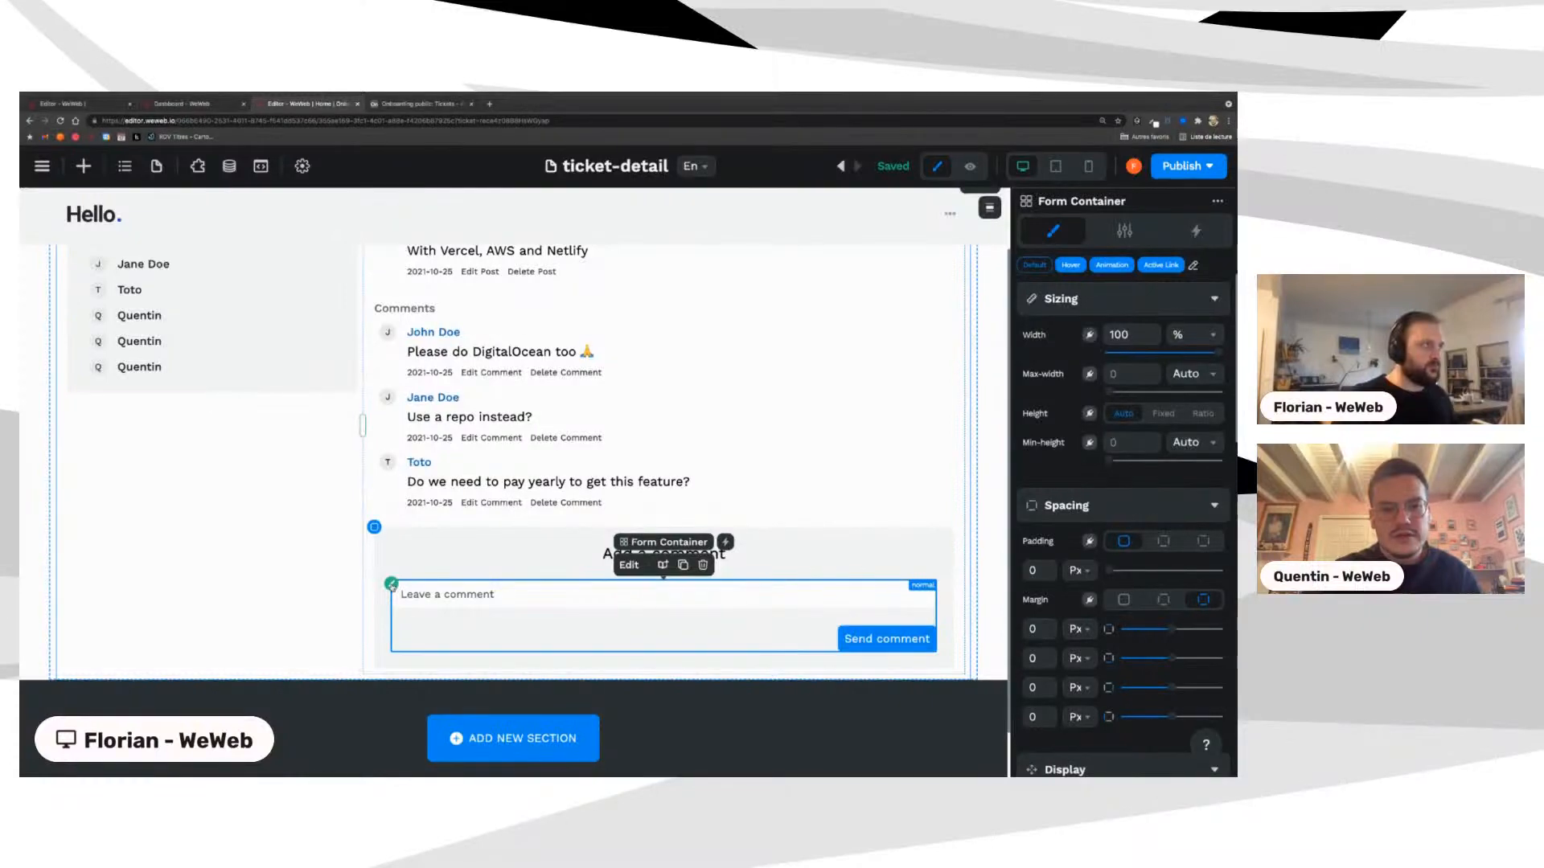
Step: Check the Airtable tickets base, then add a new collection in WeWeb's Data panel
{"action": "left_click", "coordinate": [407, 104]}
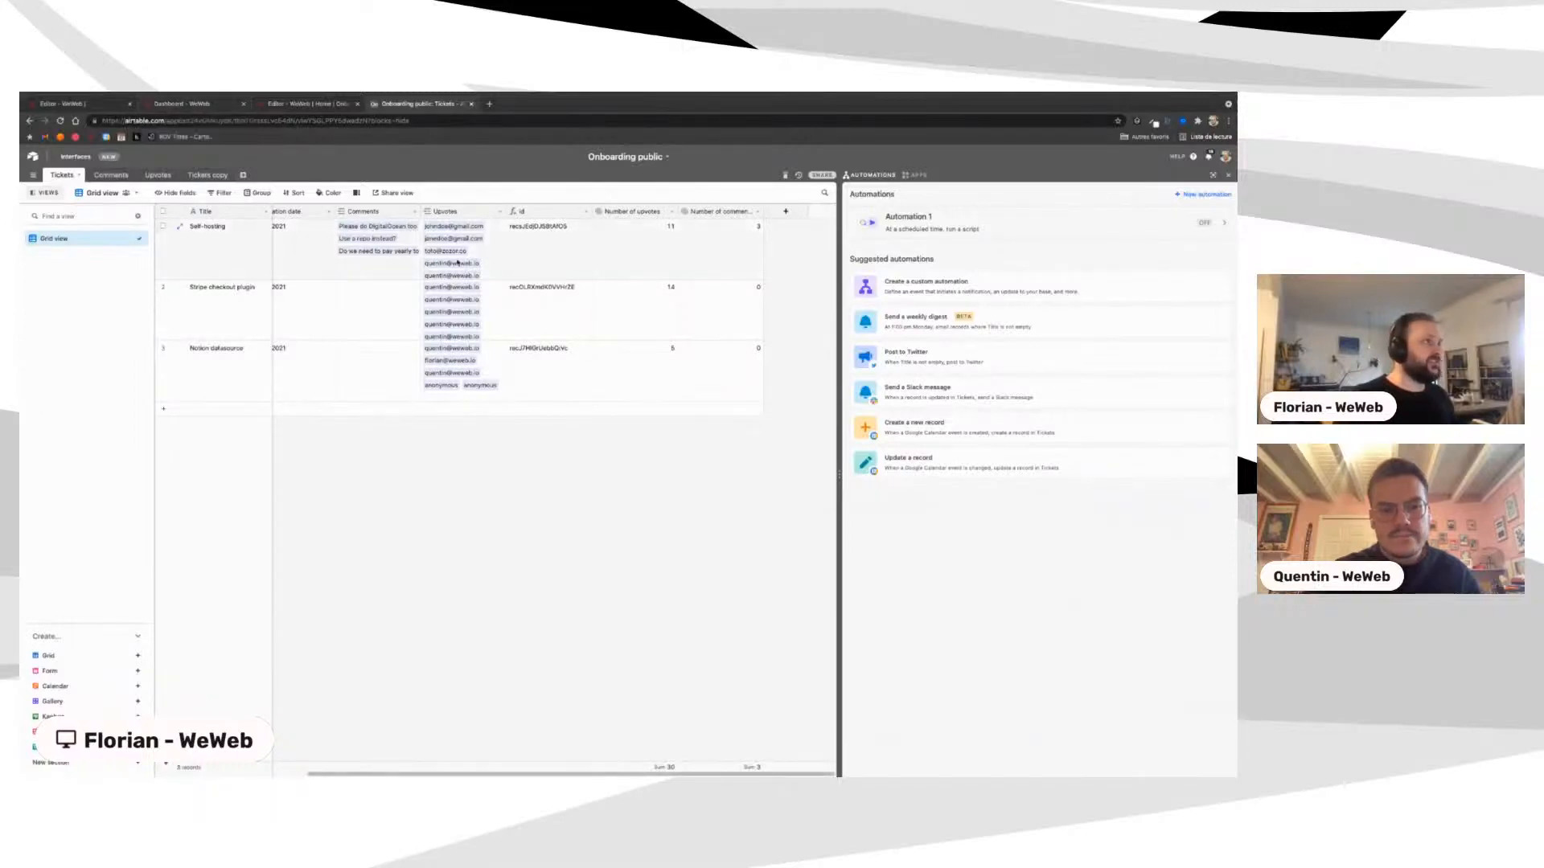
{"action": "left_click", "coordinate": [306, 103]}
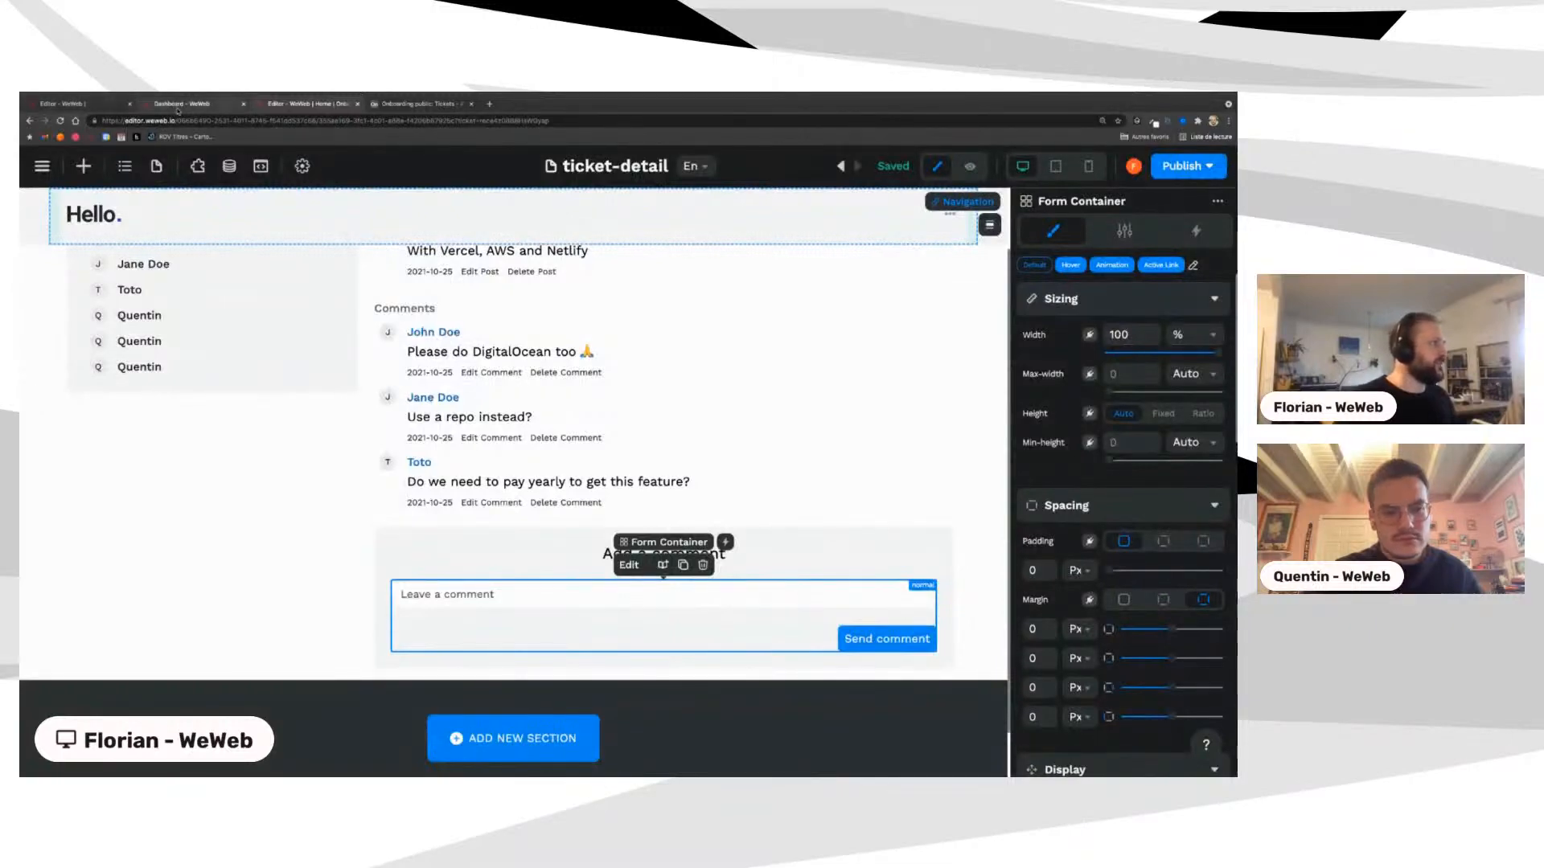
{"action": "scroll", "coordinate": [378, 523], "scroll_direction": "up", "scroll_amount": 2}
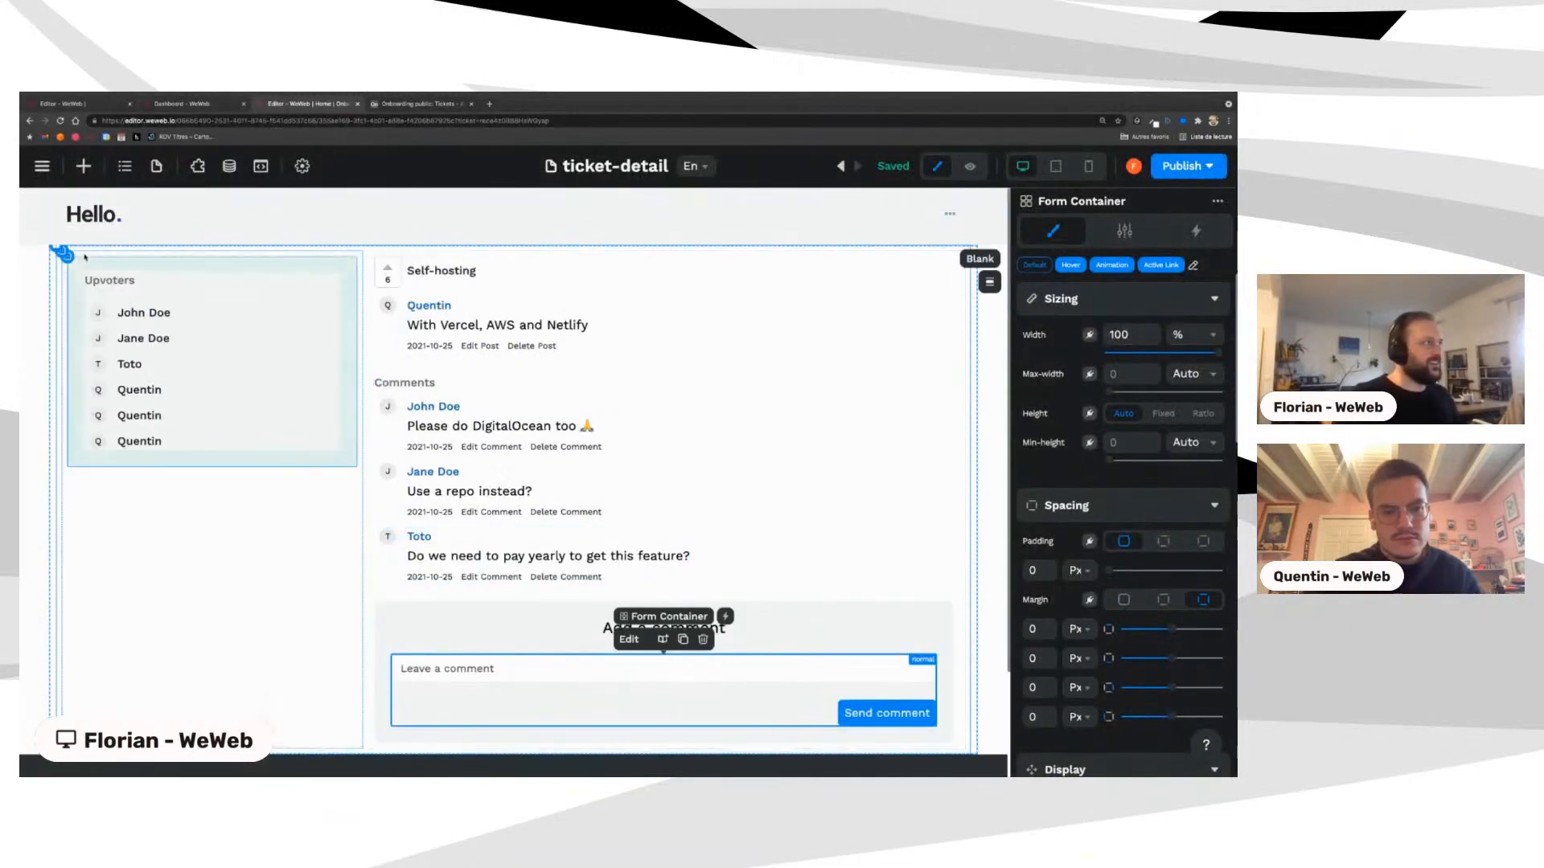
{"action": "left_click", "coordinate": [230, 165]}
{"action": "left_click", "coordinate": [277, 249]}
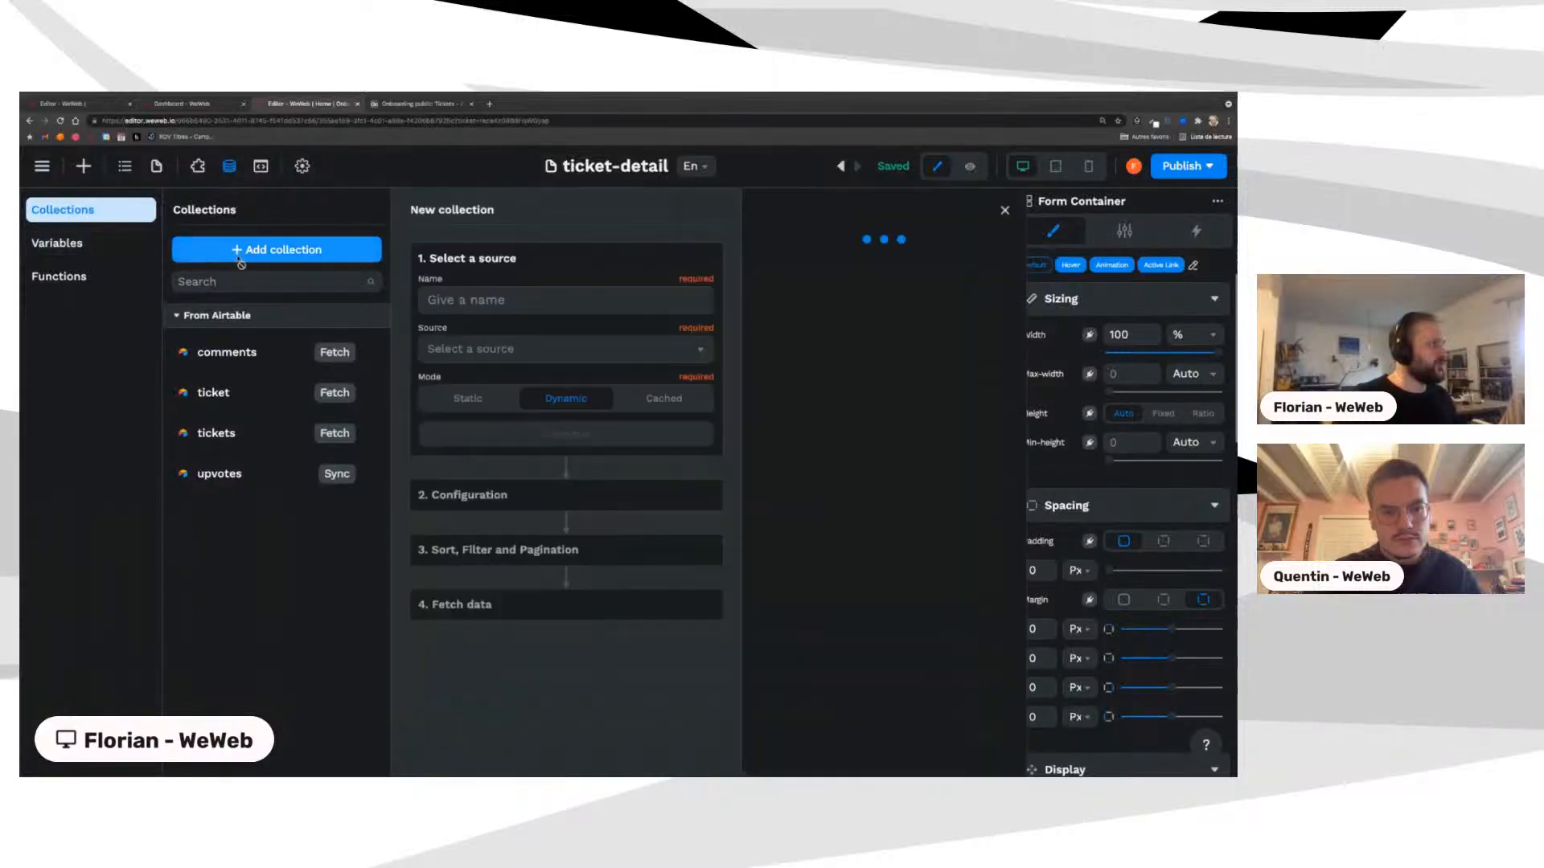
Step: Inspect the comments collection's filter, Tickets contains the current Ticket, then close the editor
{"action": "left_click", "coordinate": [521, 300]}
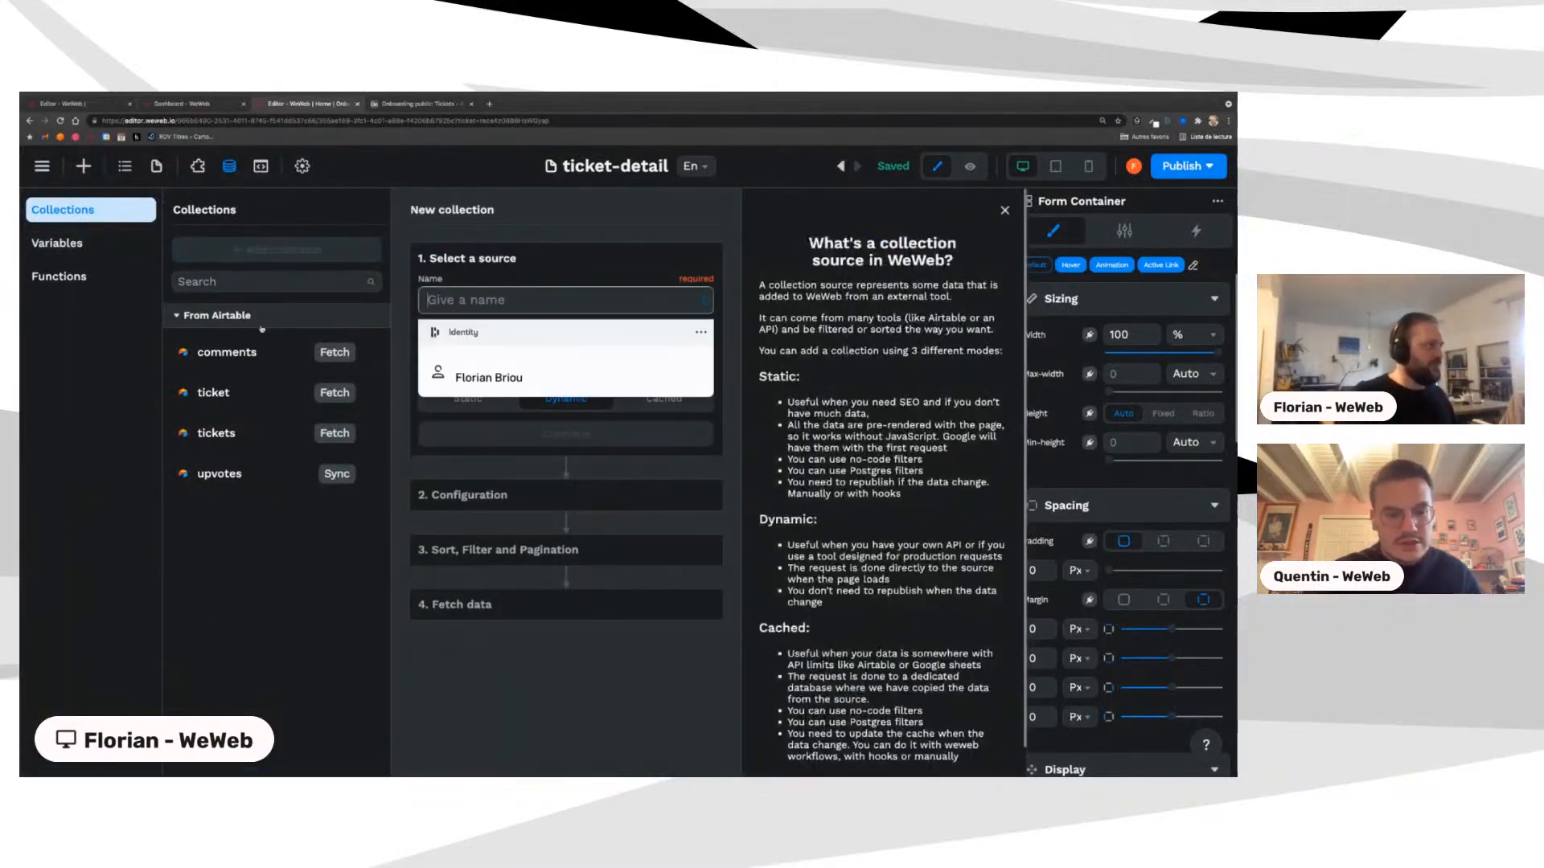
{"action": "left_click", "coordinate": [218, 351]}
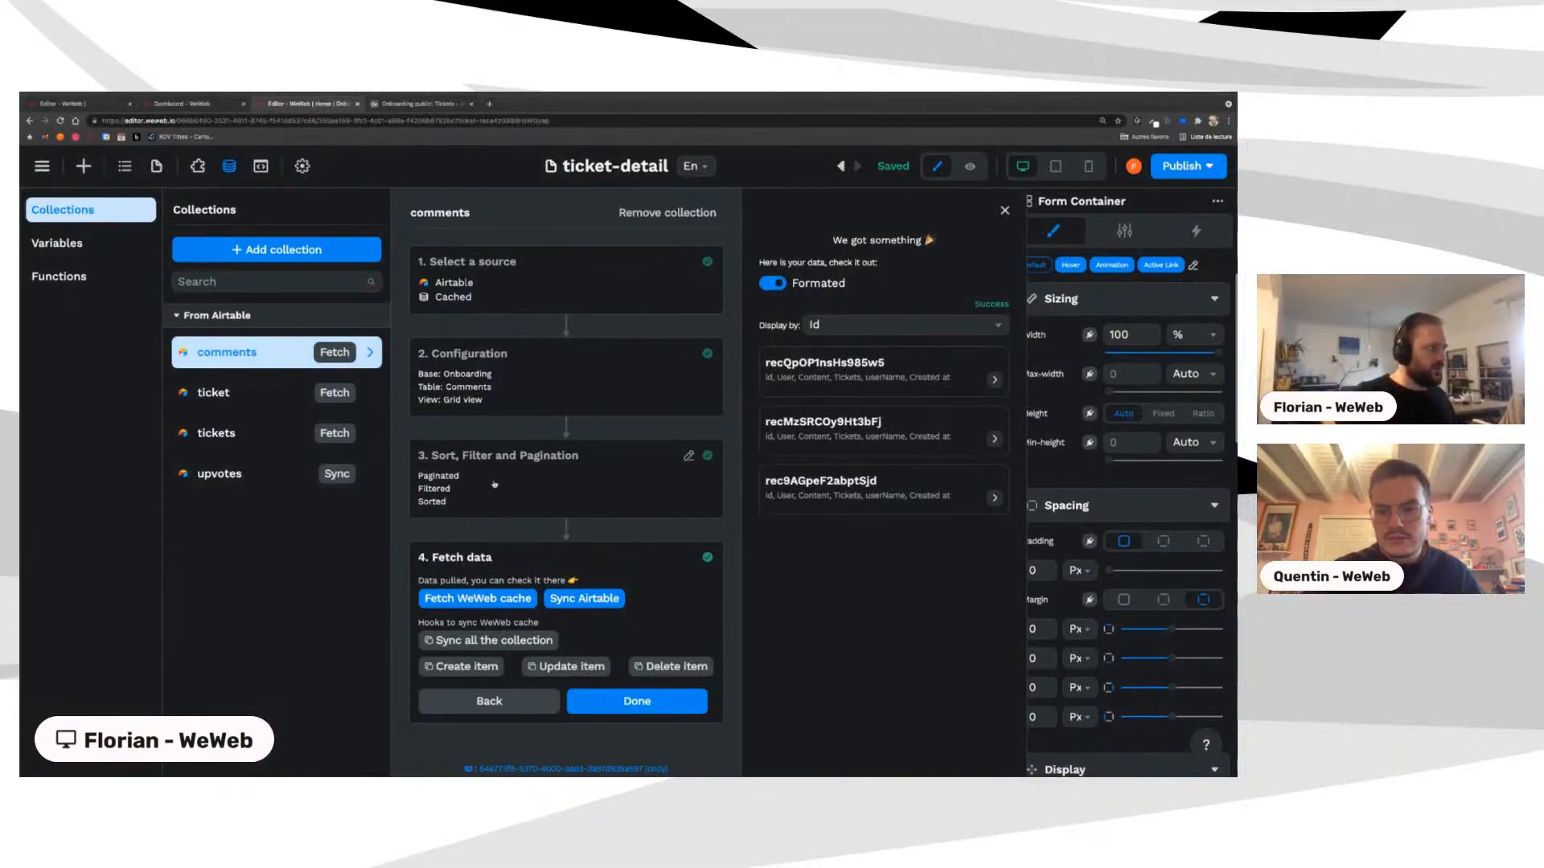
{"action": "left_click", "coordinate": [459, 510]}
{"action": "left_click", "coordinate": [431, 531]}
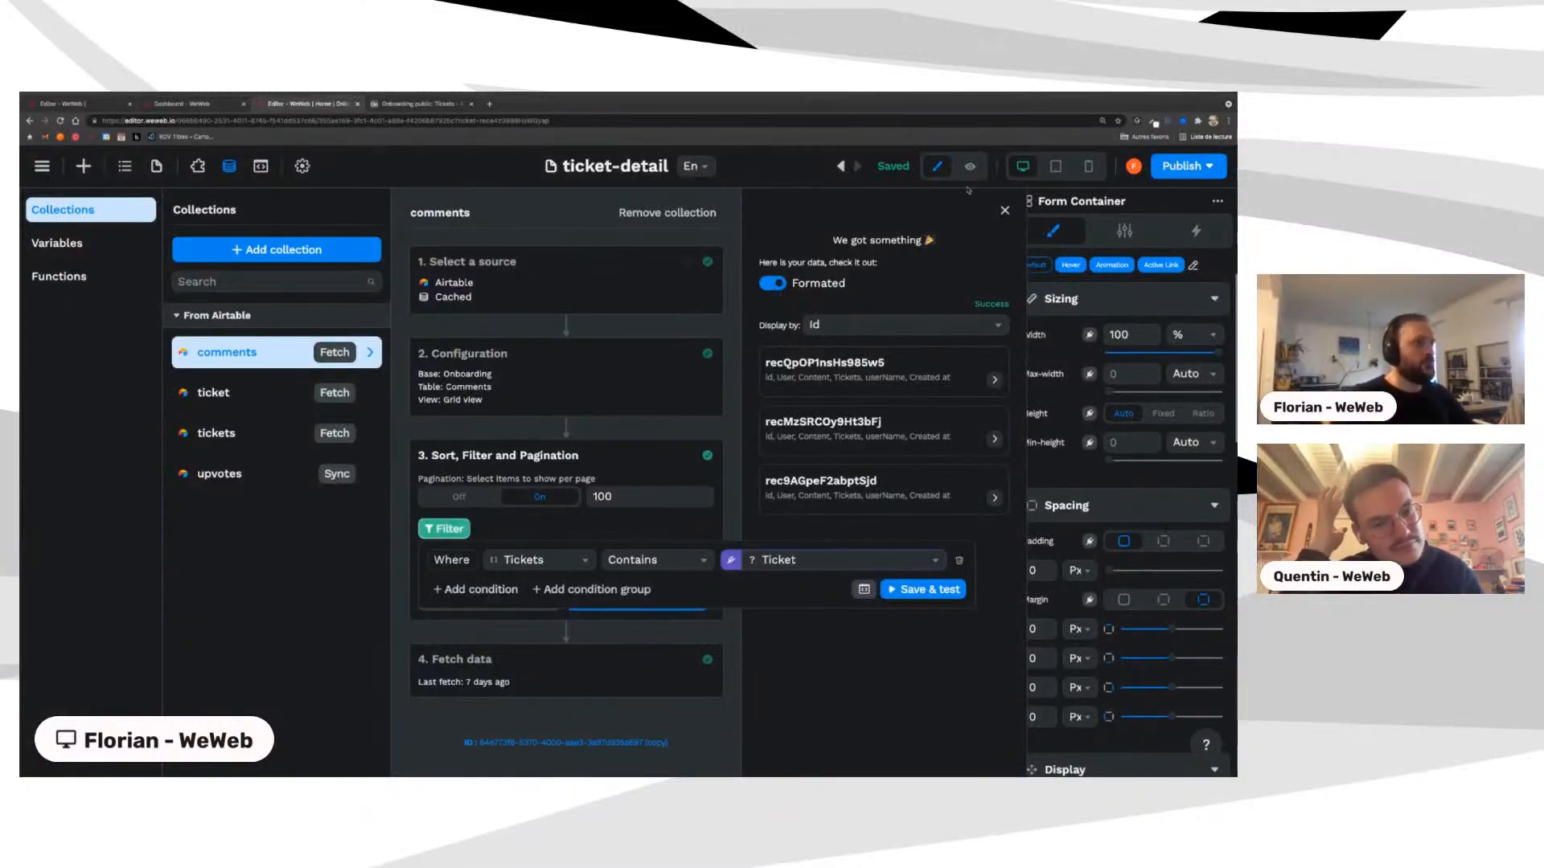
{"action": "left_click", "coordinate": [1005, 212]}
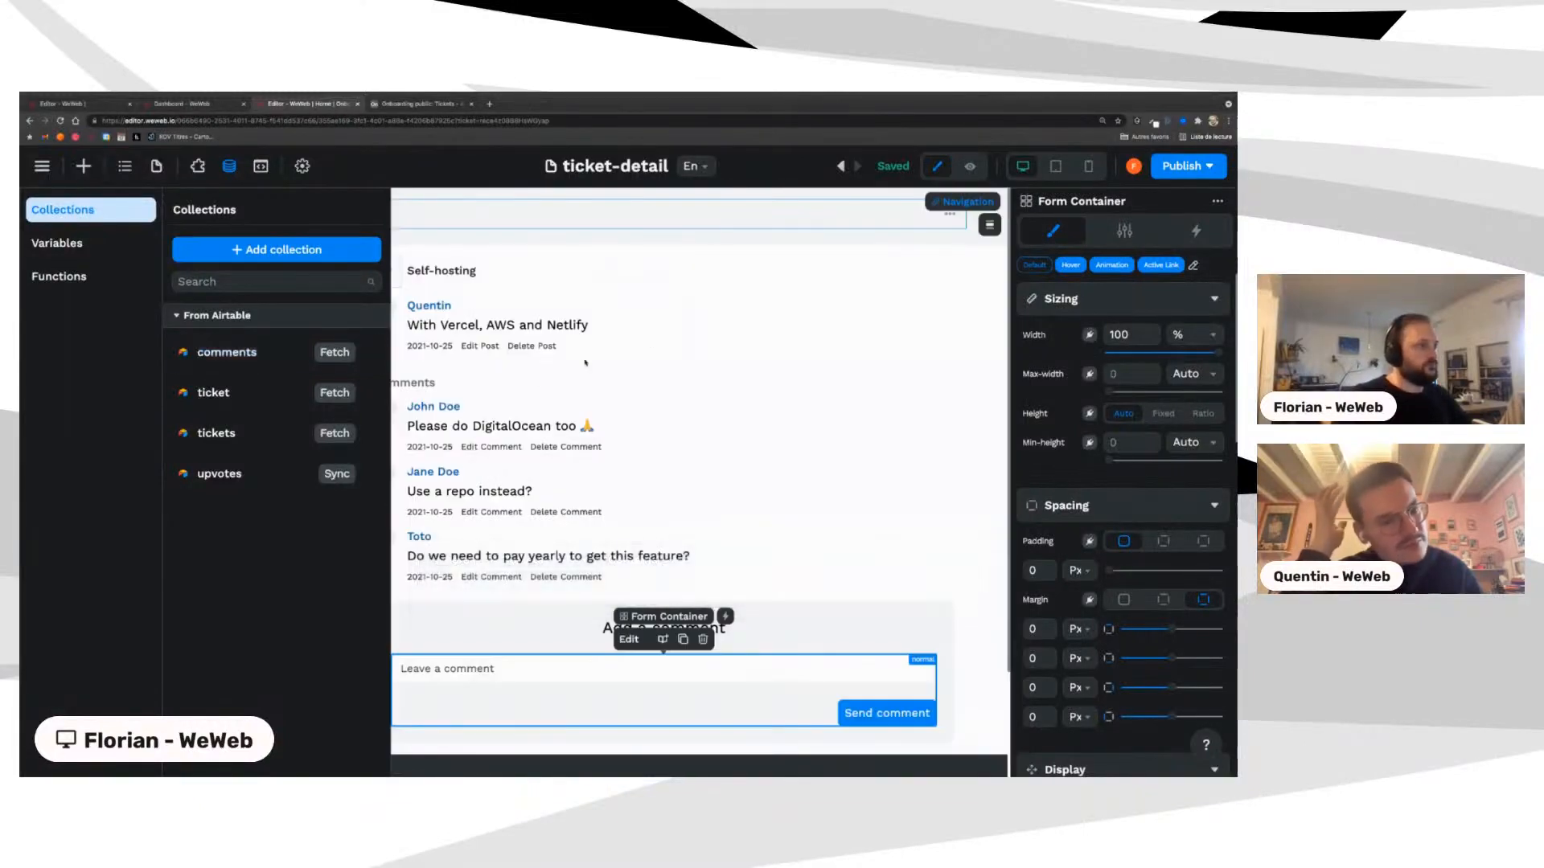
Step: Bind the Comments list Items to the comments collection, showing John Doe, Jane Doe and Toto
{"action": "left_click", "coordinate": [492, 398]}
{"action": "left_click", "coordinate": [376, 394]}
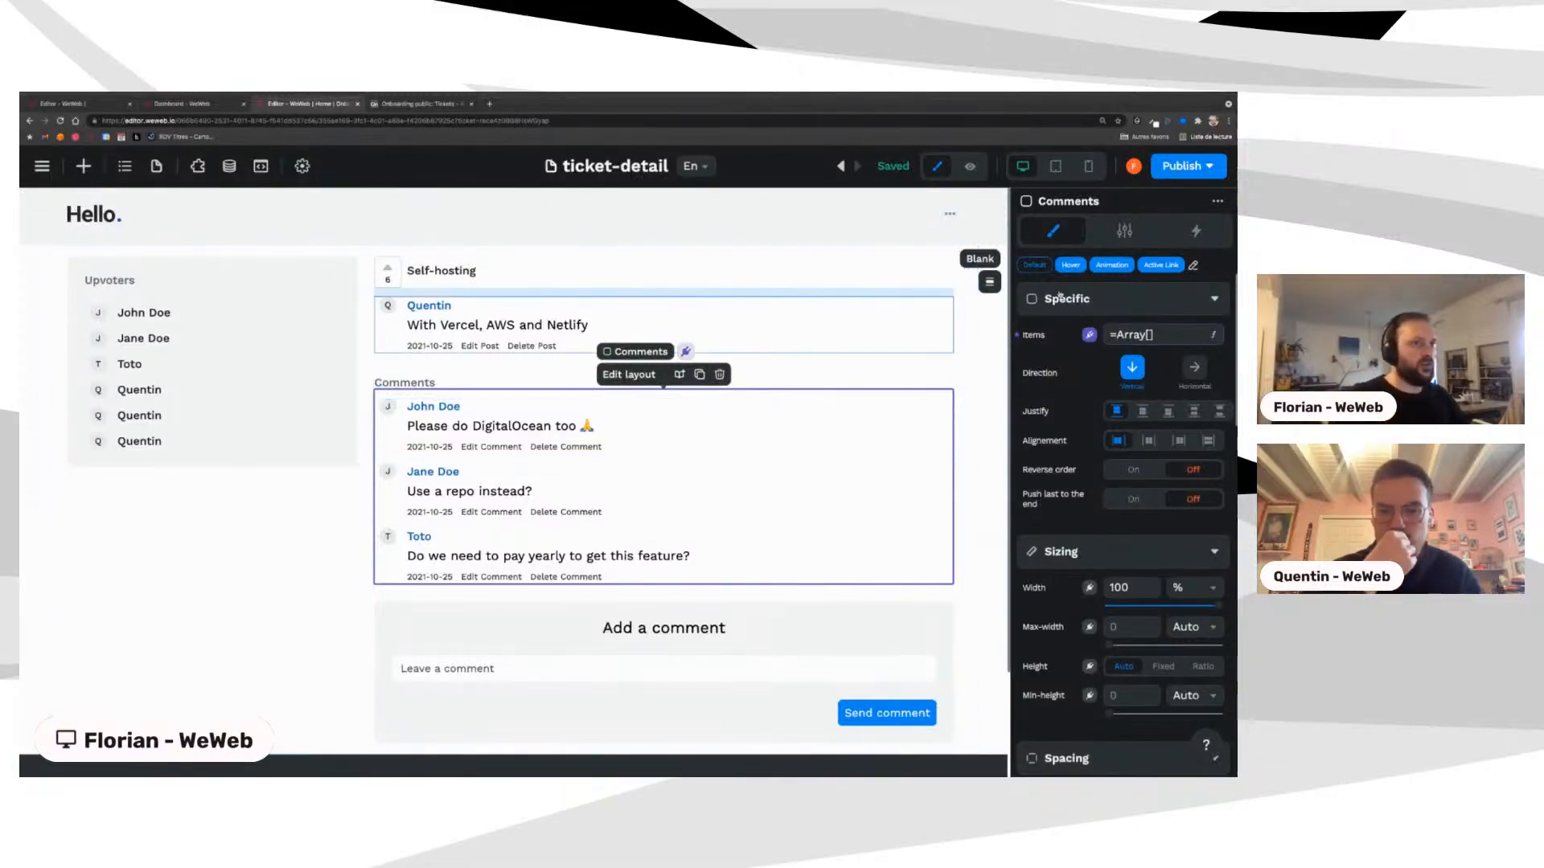
{"action": "left_click", "coordinate": [1089, 337]}
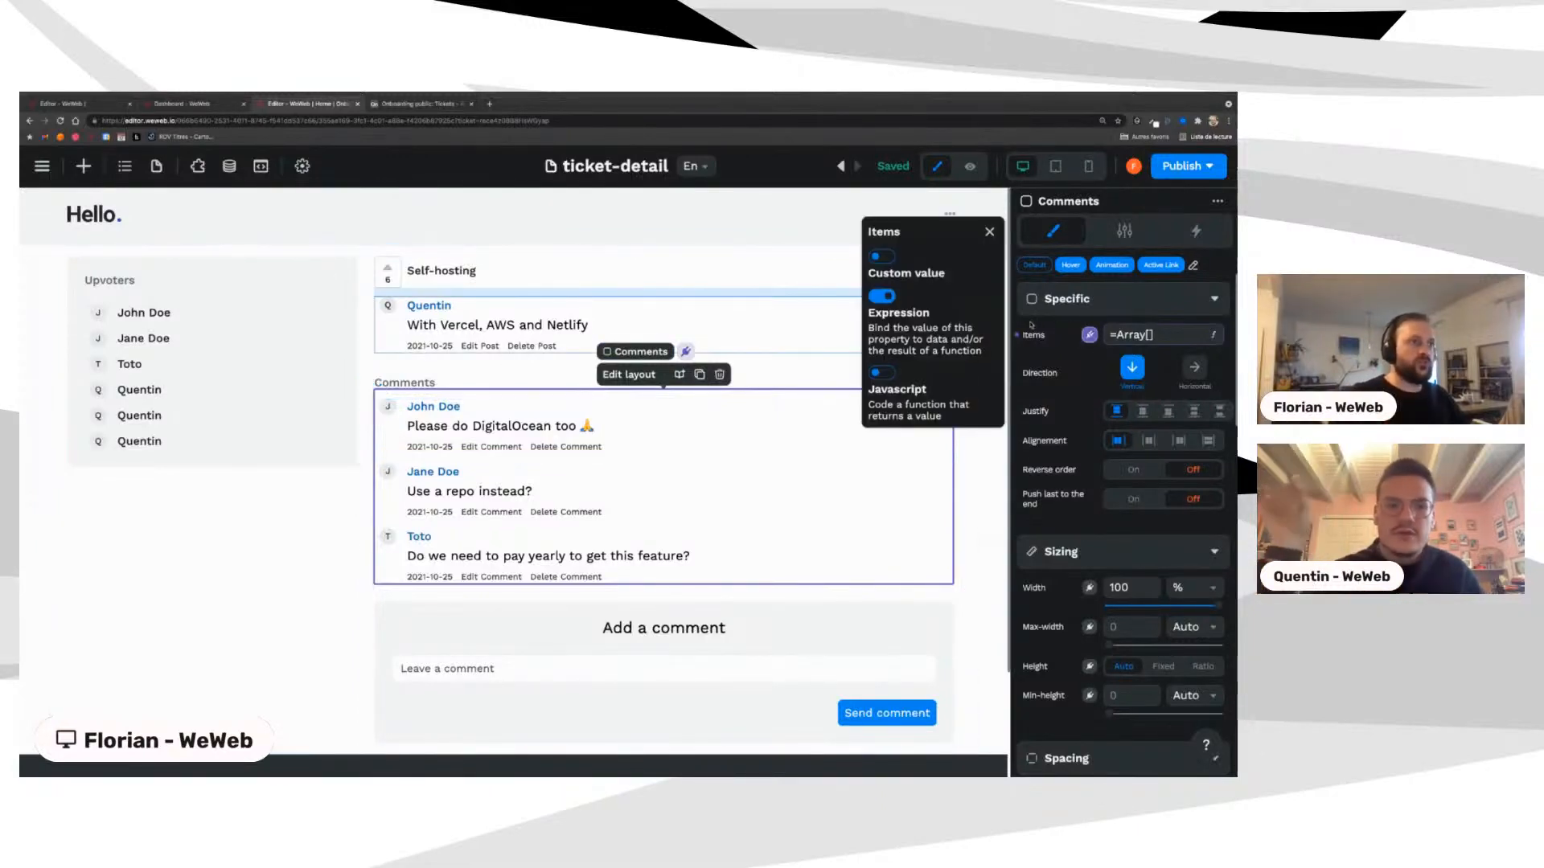
{"action": "left_click", "coordinate": [1156, 341]}
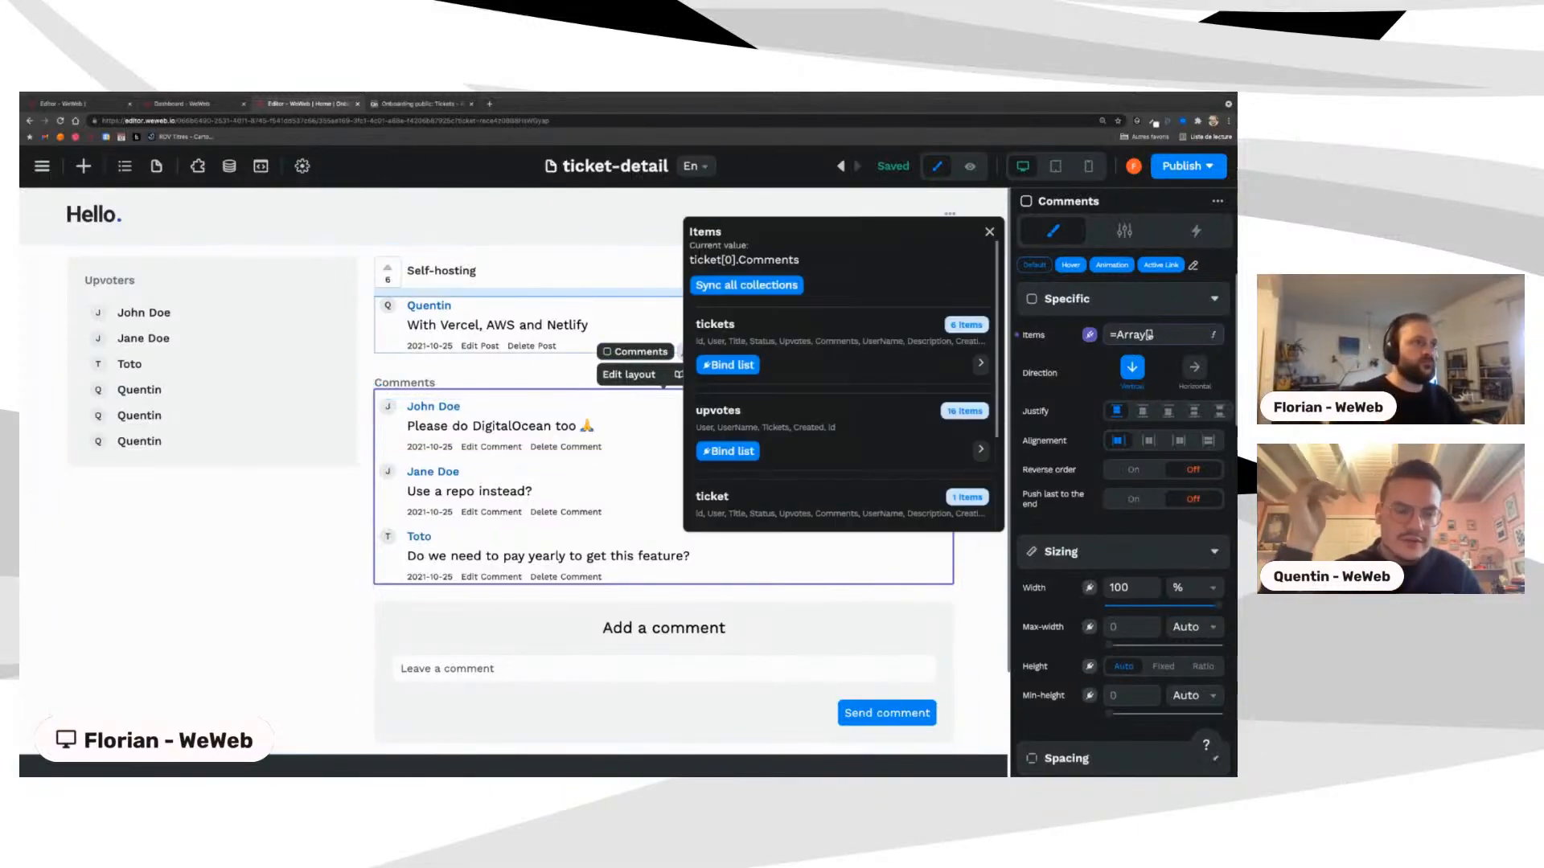
{"action": "scroll", "coordinate": [845, 445], "scroll_direction": "down", "scroll_amount": 3}
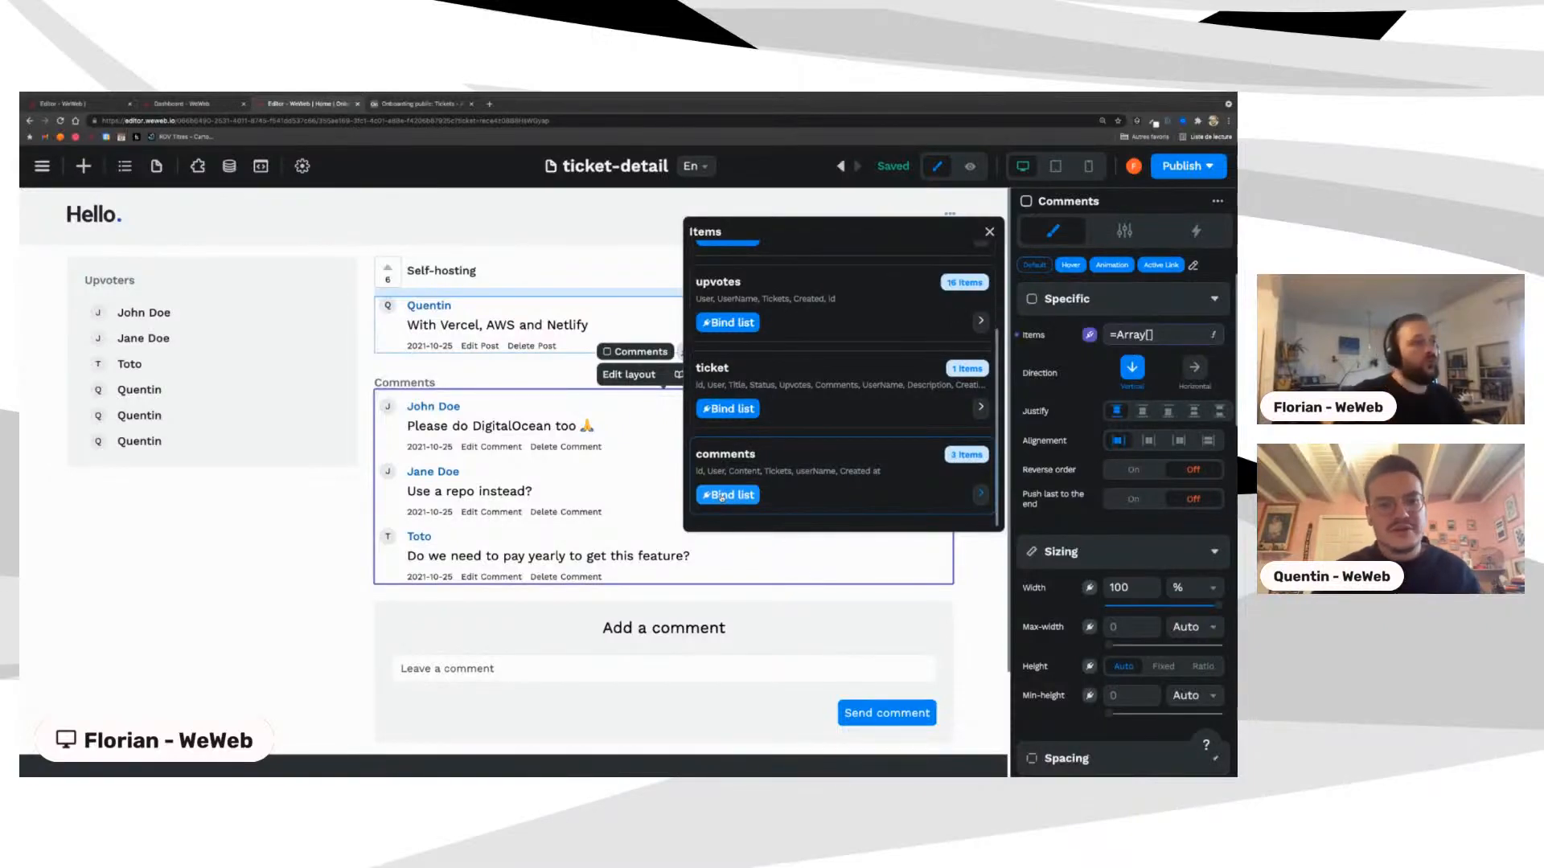
{"action": "left_click", "coordinate": [721, 495]}
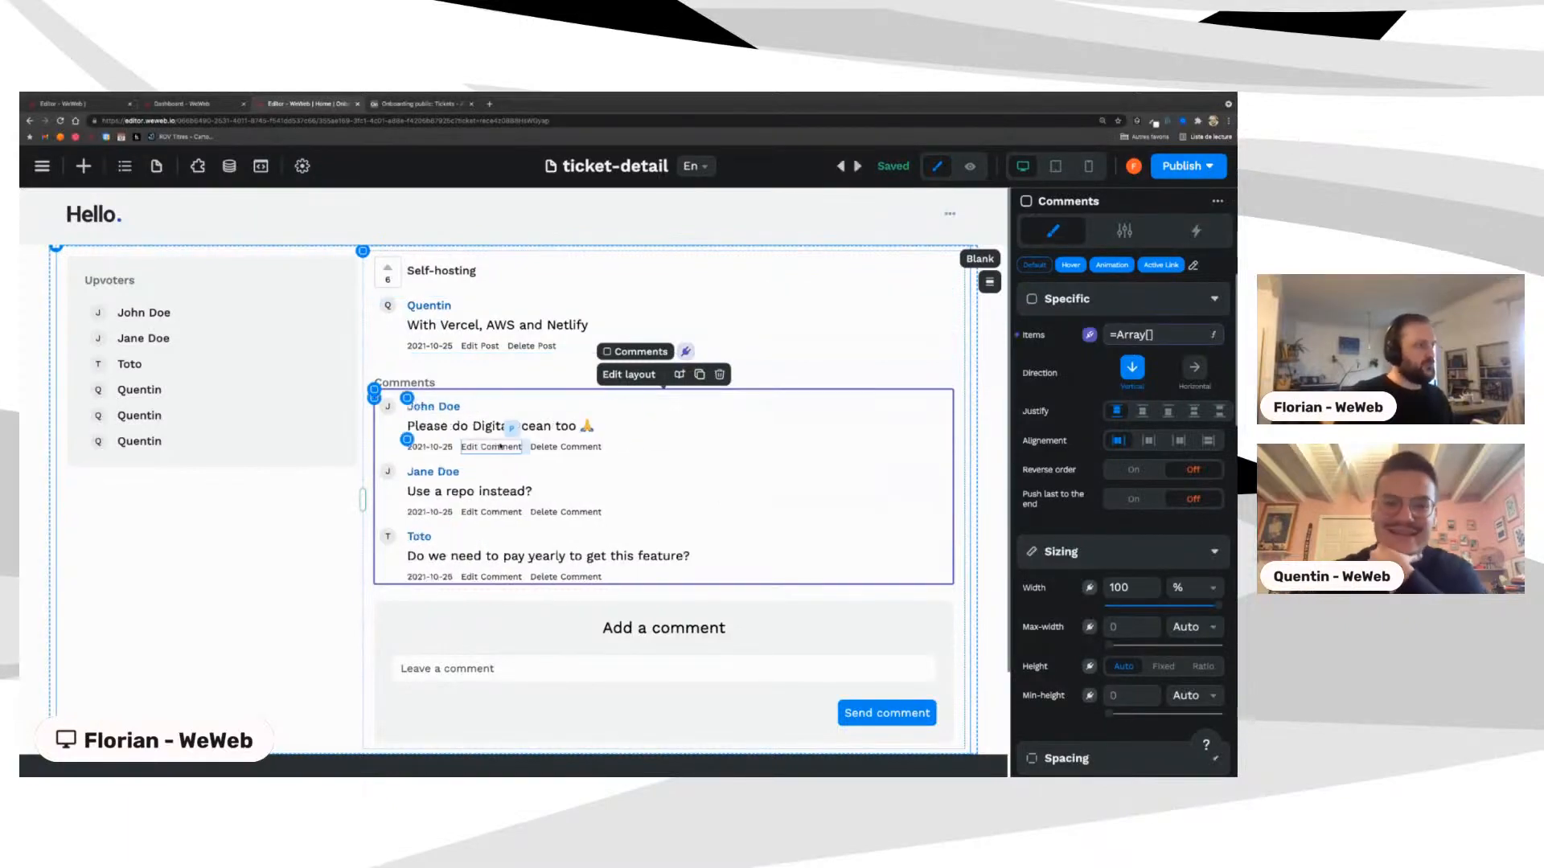
{"action": "scroll", "coordinate": [507, 641], "scroll_direction": "down", "scroll_amount": 1}
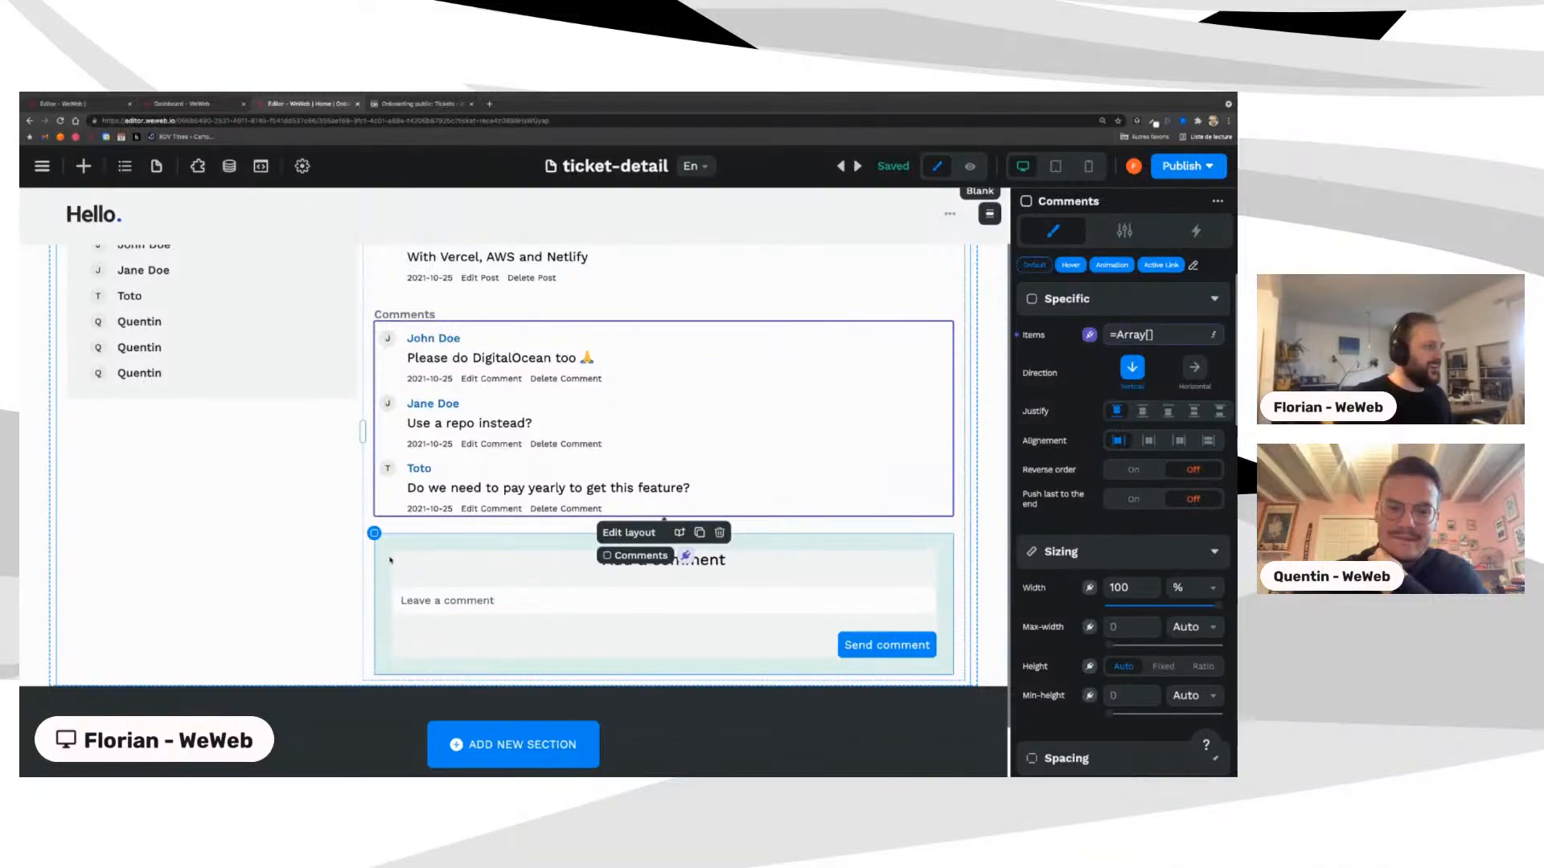
{"action": "scroll", "coordinate": [433, 511], "scroll_direction": "down", "scroll_amount": 2}
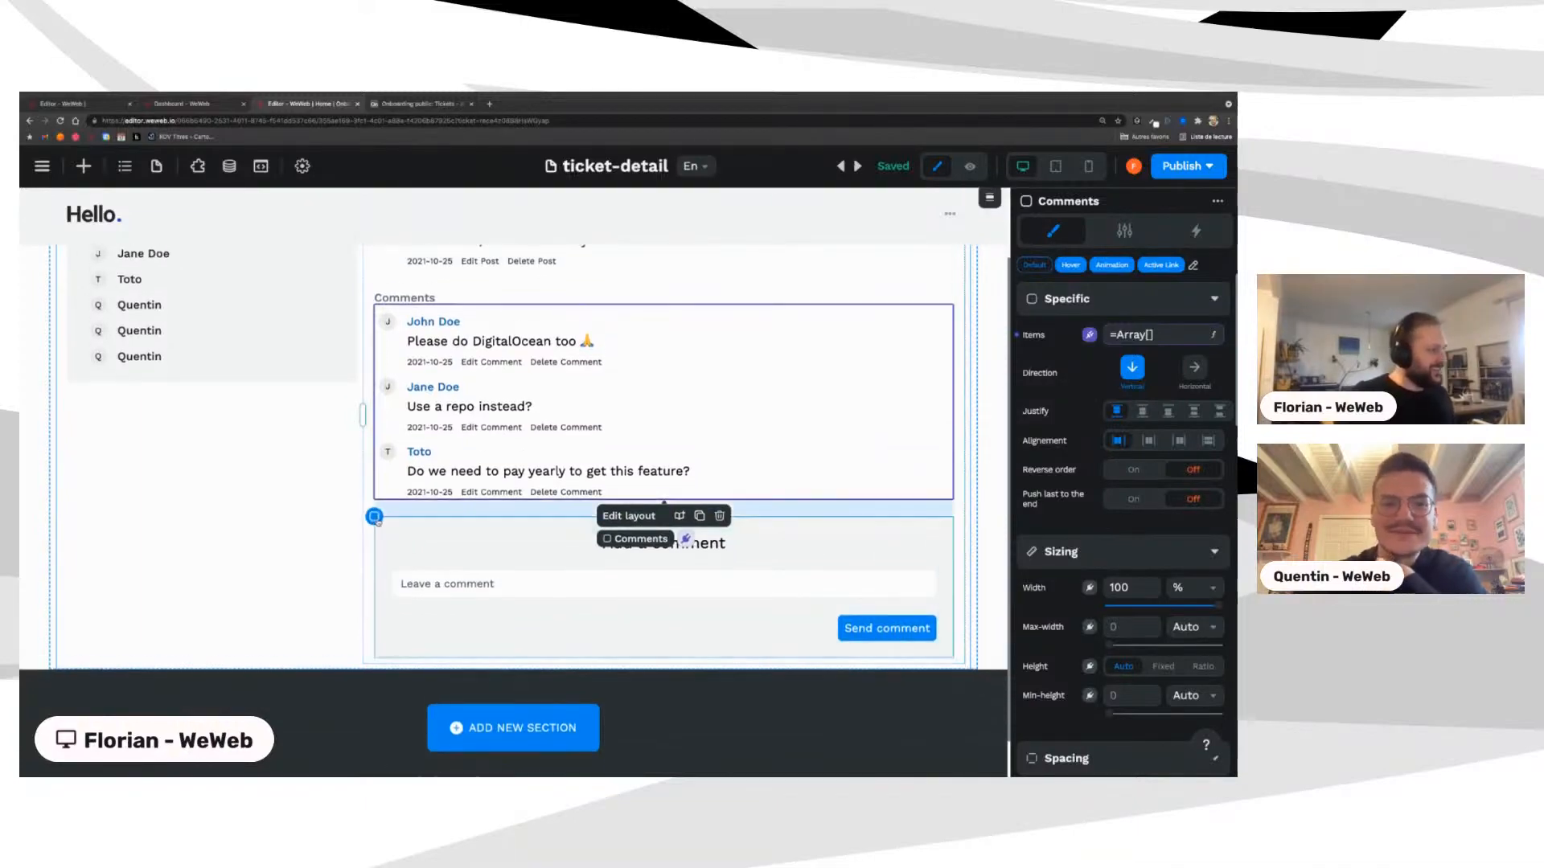
{"action": "left_click", "coordinate": [393, 574]}
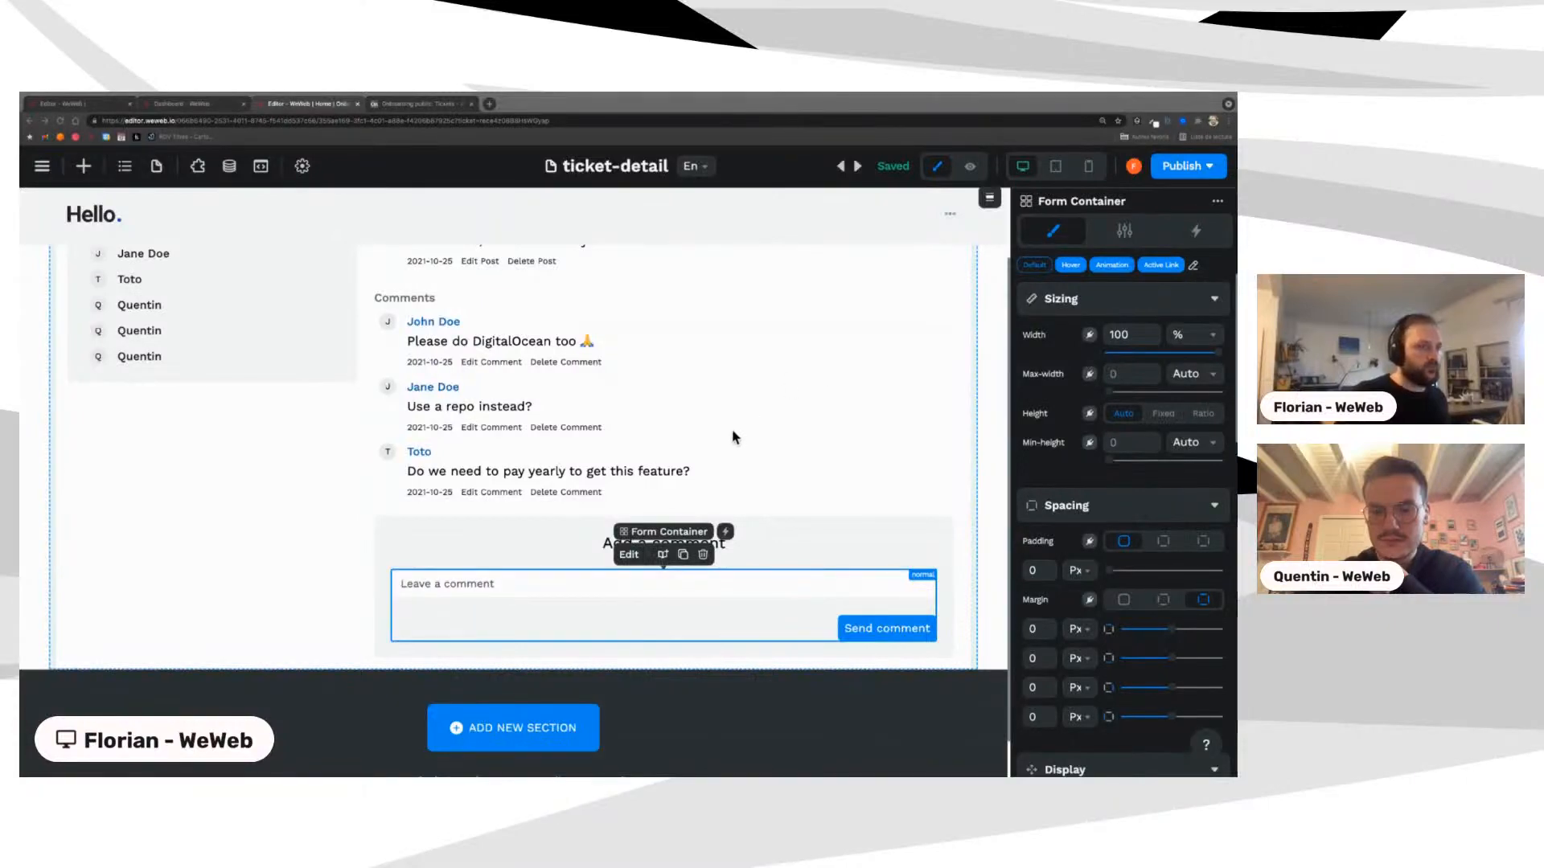
Step: Open the form's Create comment workflow and inspect its variable and JavaScript actions 2–4
{"action": "left_click", "coordinate": [1197, 231]}
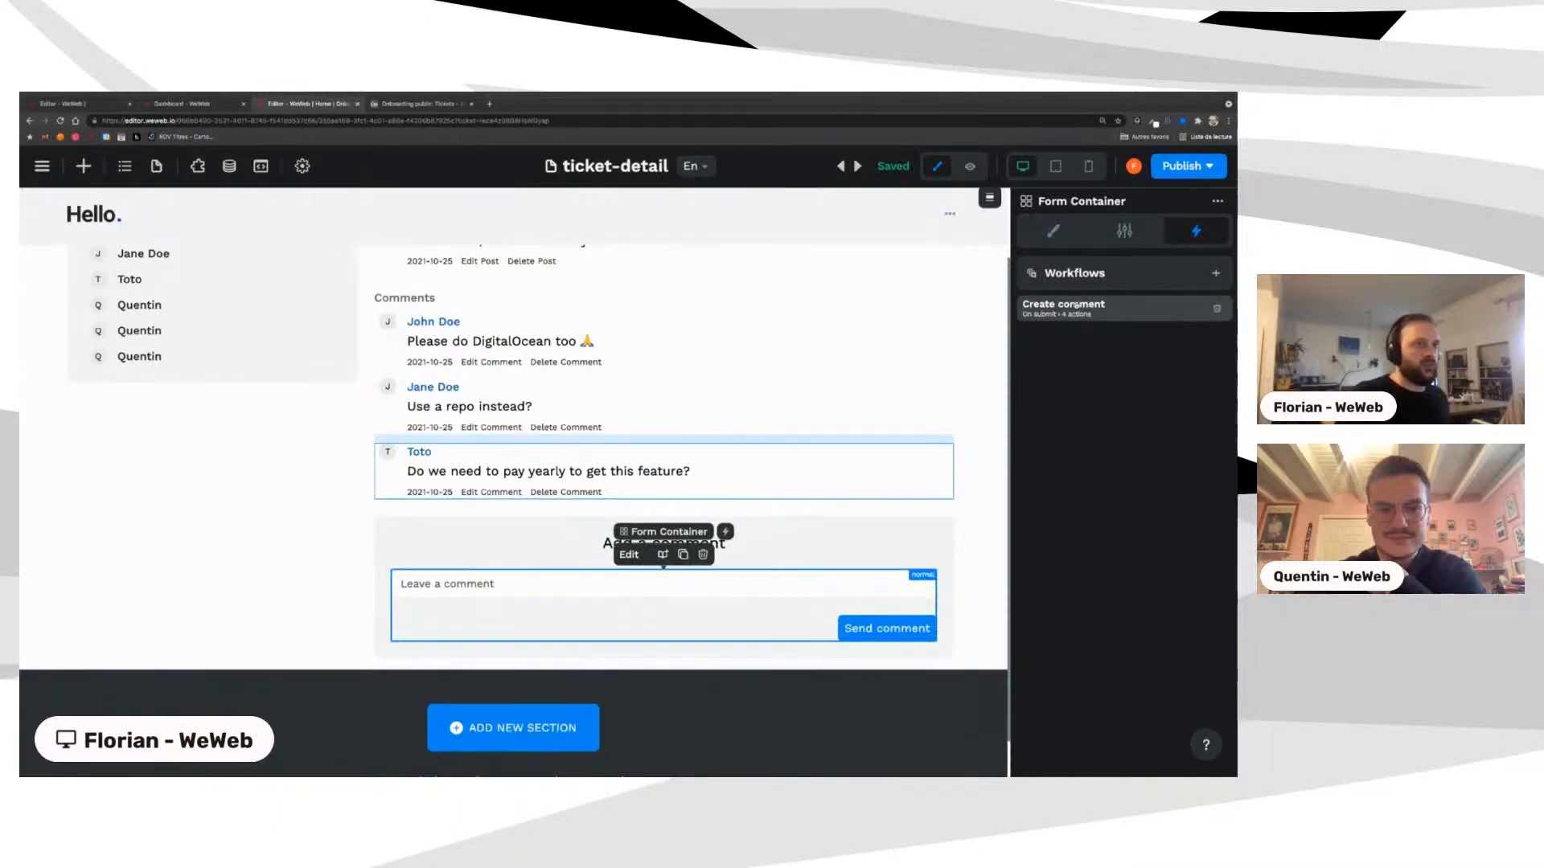
{"action": "left_click", "coordinate": [1100, 312]}
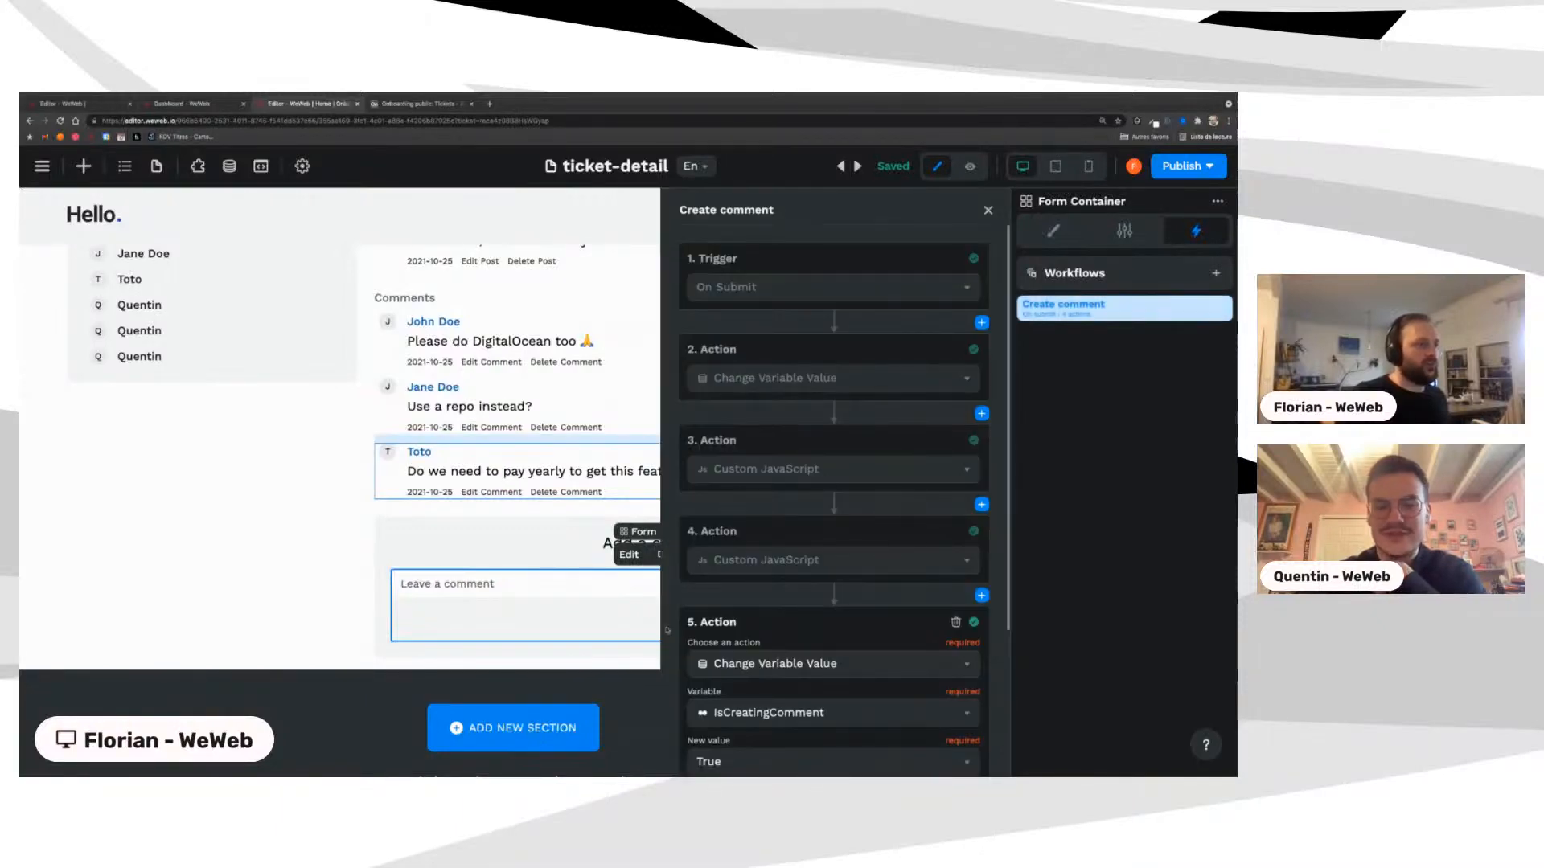
{"action": "scroll", "coordinate": [747, 589], "scroll_direction": "down", "scroll_amount": 3}
{"action": "scroll", "coordinate": [747, 589], "scroll_direction": "up", "scroll_amount": 2}
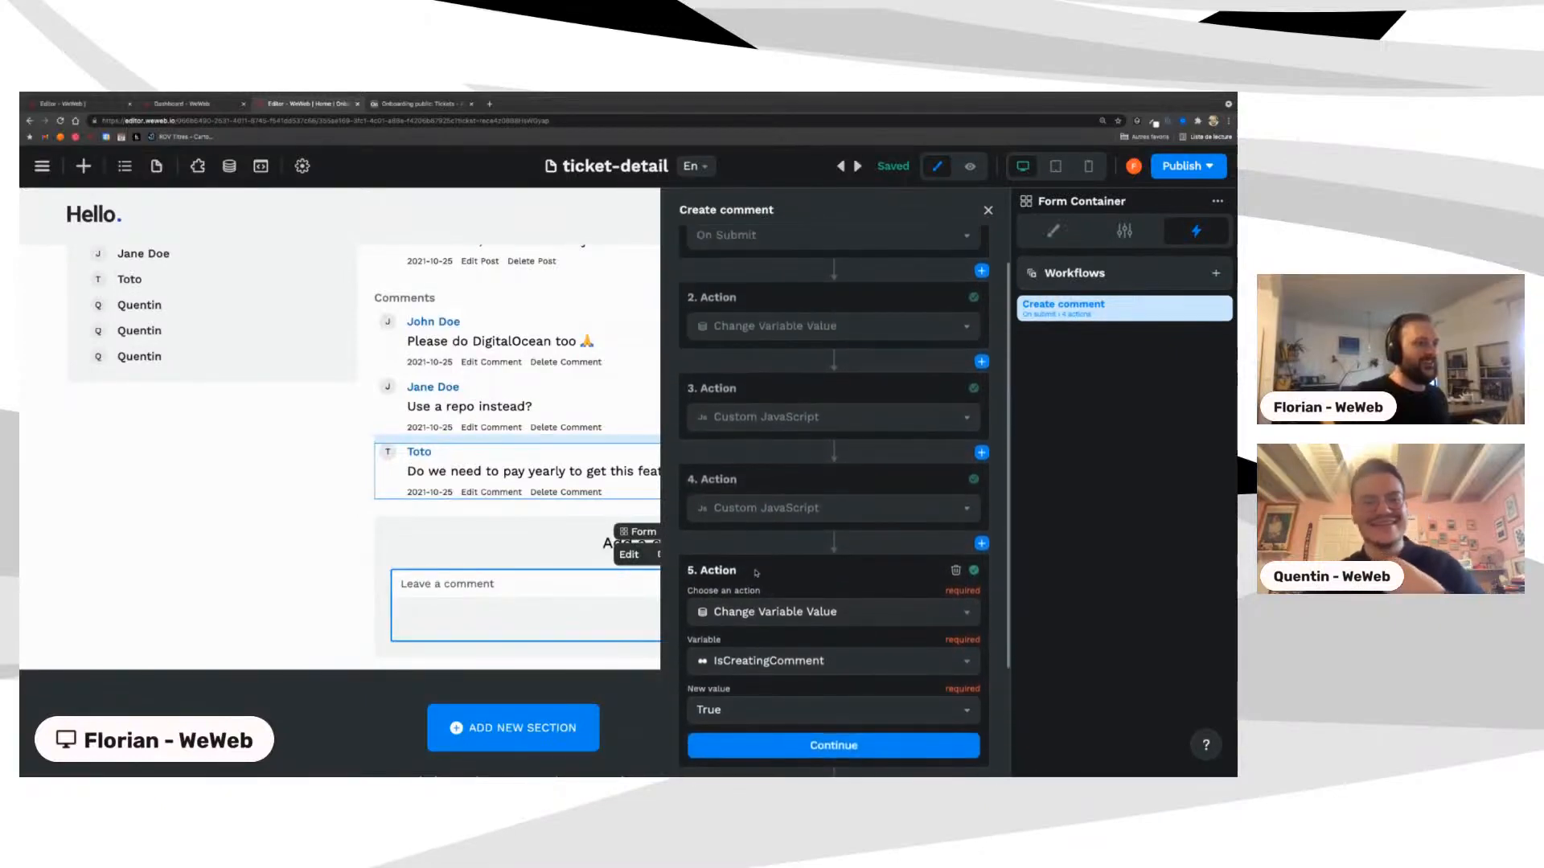
{"action": "scroll", "coordinate": [755, 573], "scroll_direction": "up", "scroll_amount": 1}
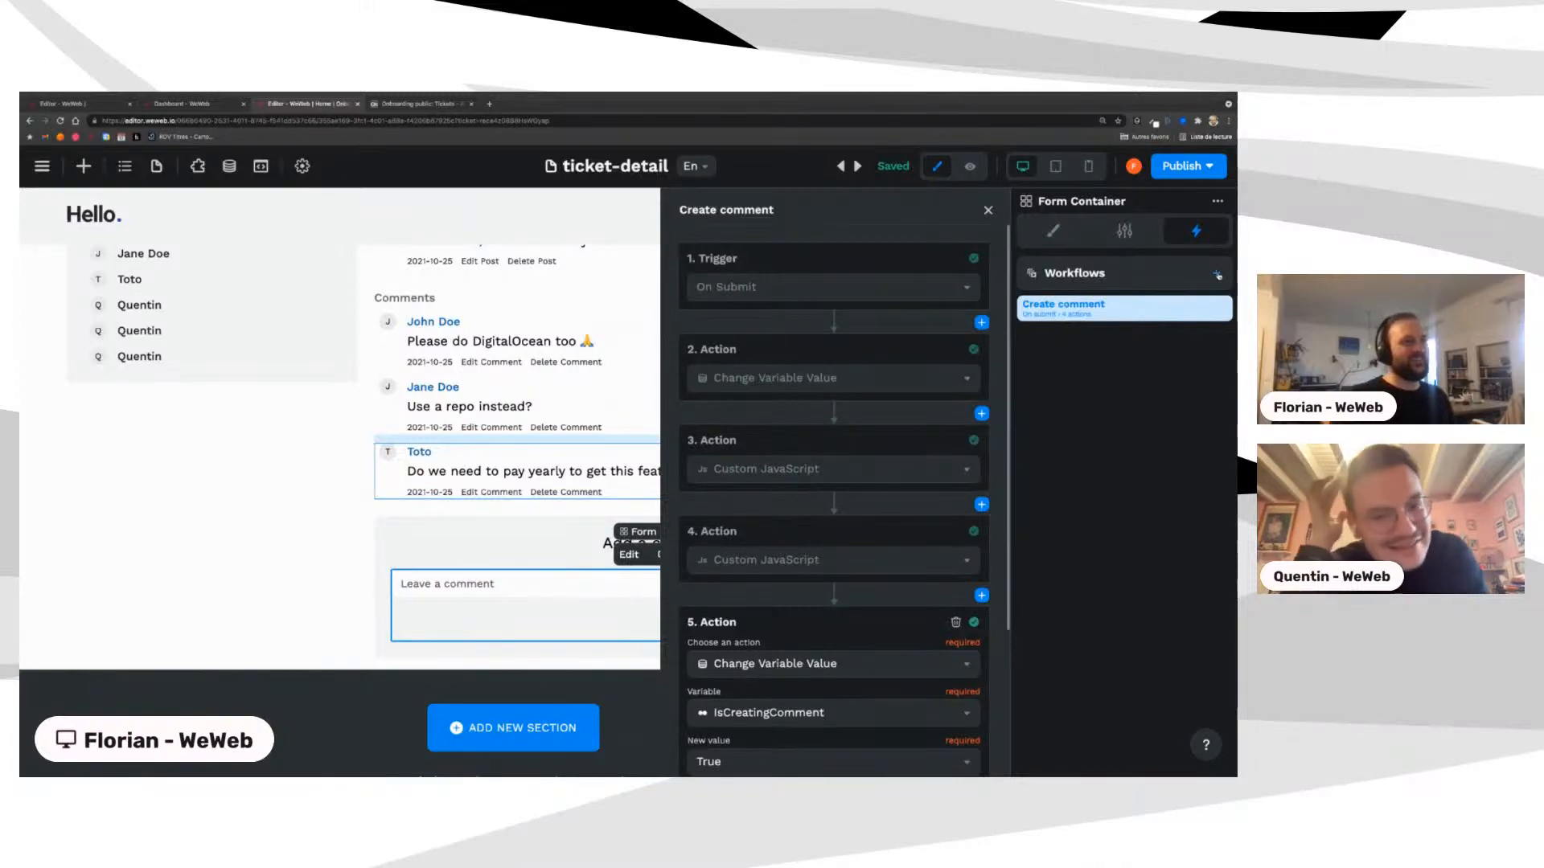
{"action": "left_click", "coordinate": [761, 383]}
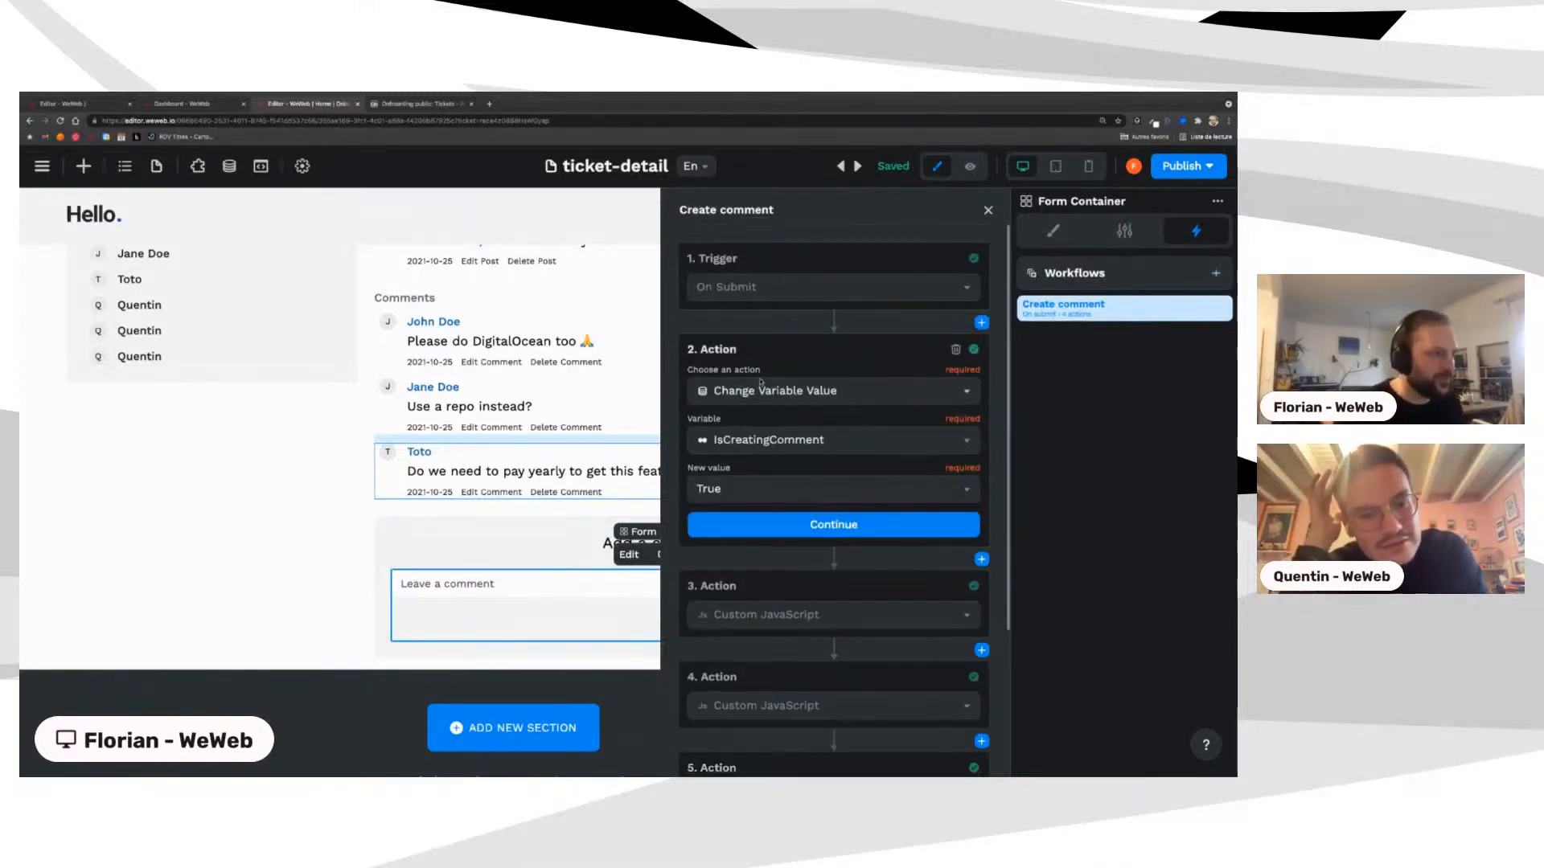
{"action": "left_click", "coordinate": [717, 617]}
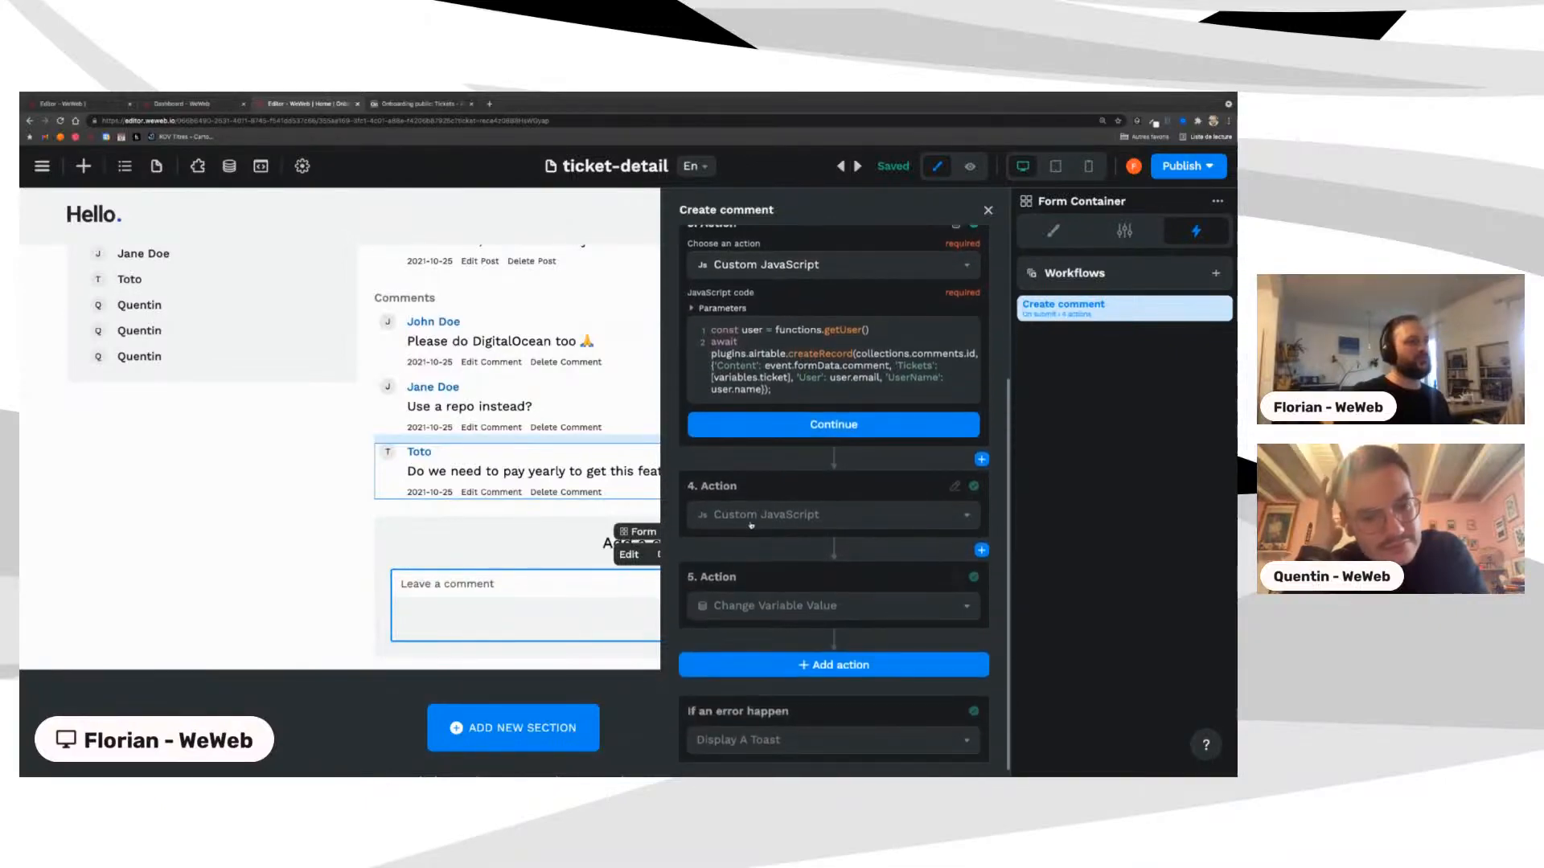
{"action": "left_click", "coordinate": [751, 509]}
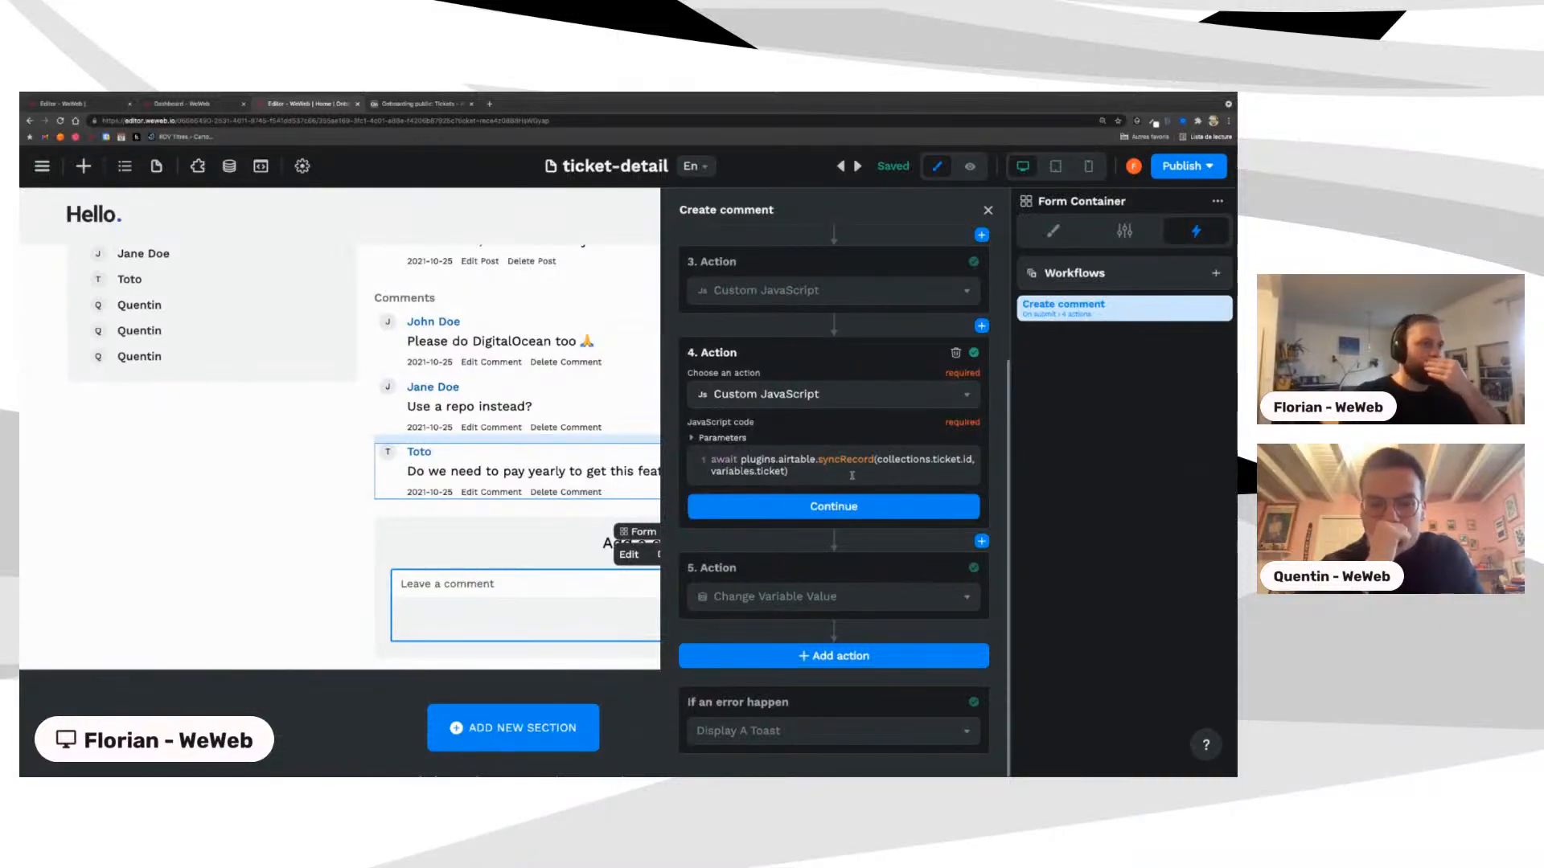
{"action": "scroll", "coordinate": [851, 475], "scroll_direction": "up", "scroll_amount": 3}
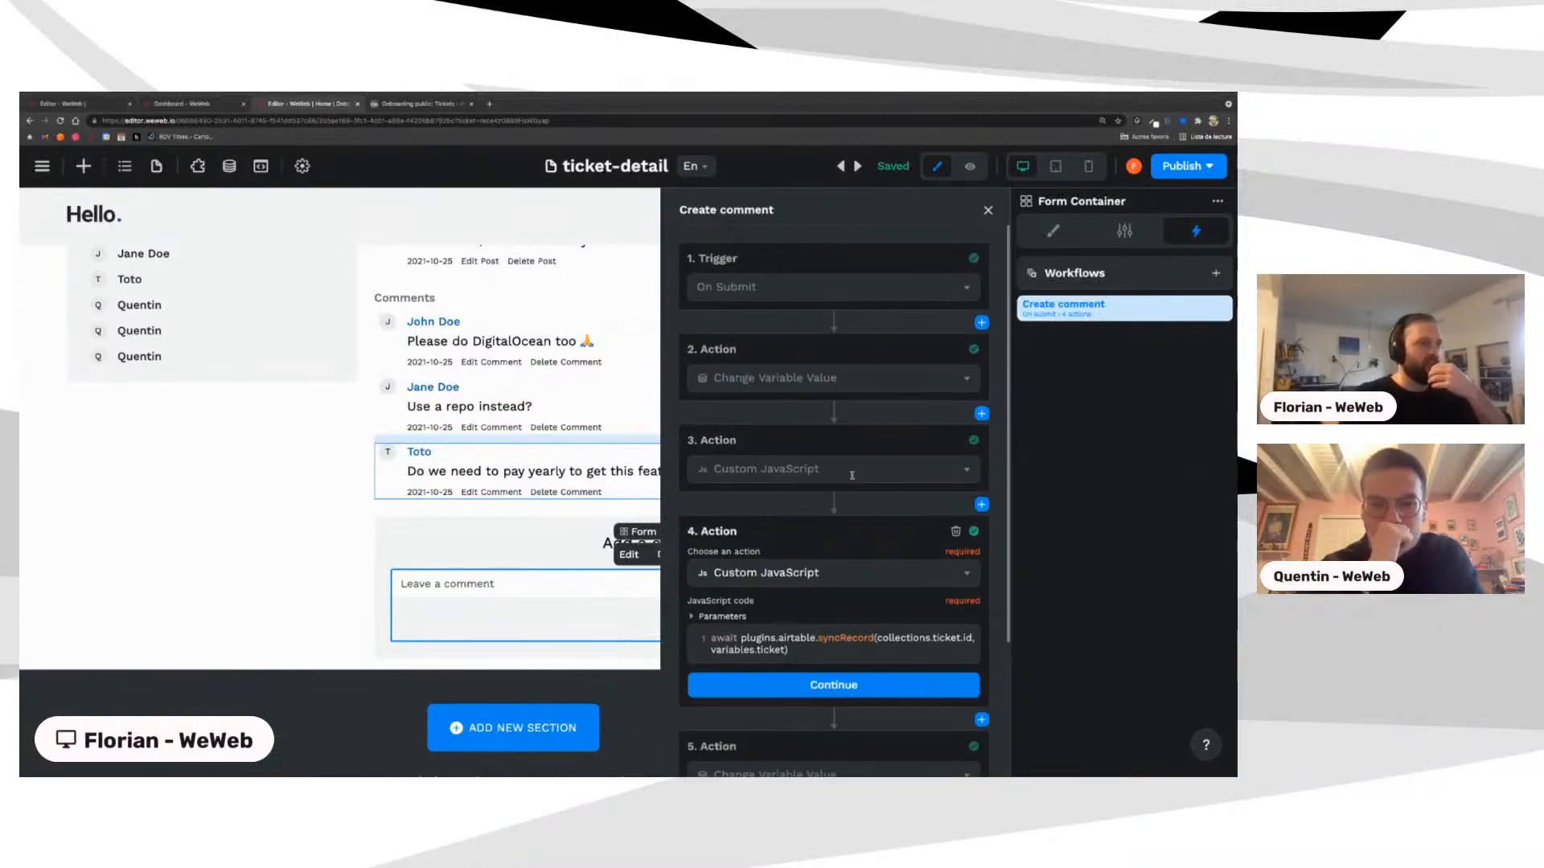
{"action": "left_click", "coordinate": [759, 385]}
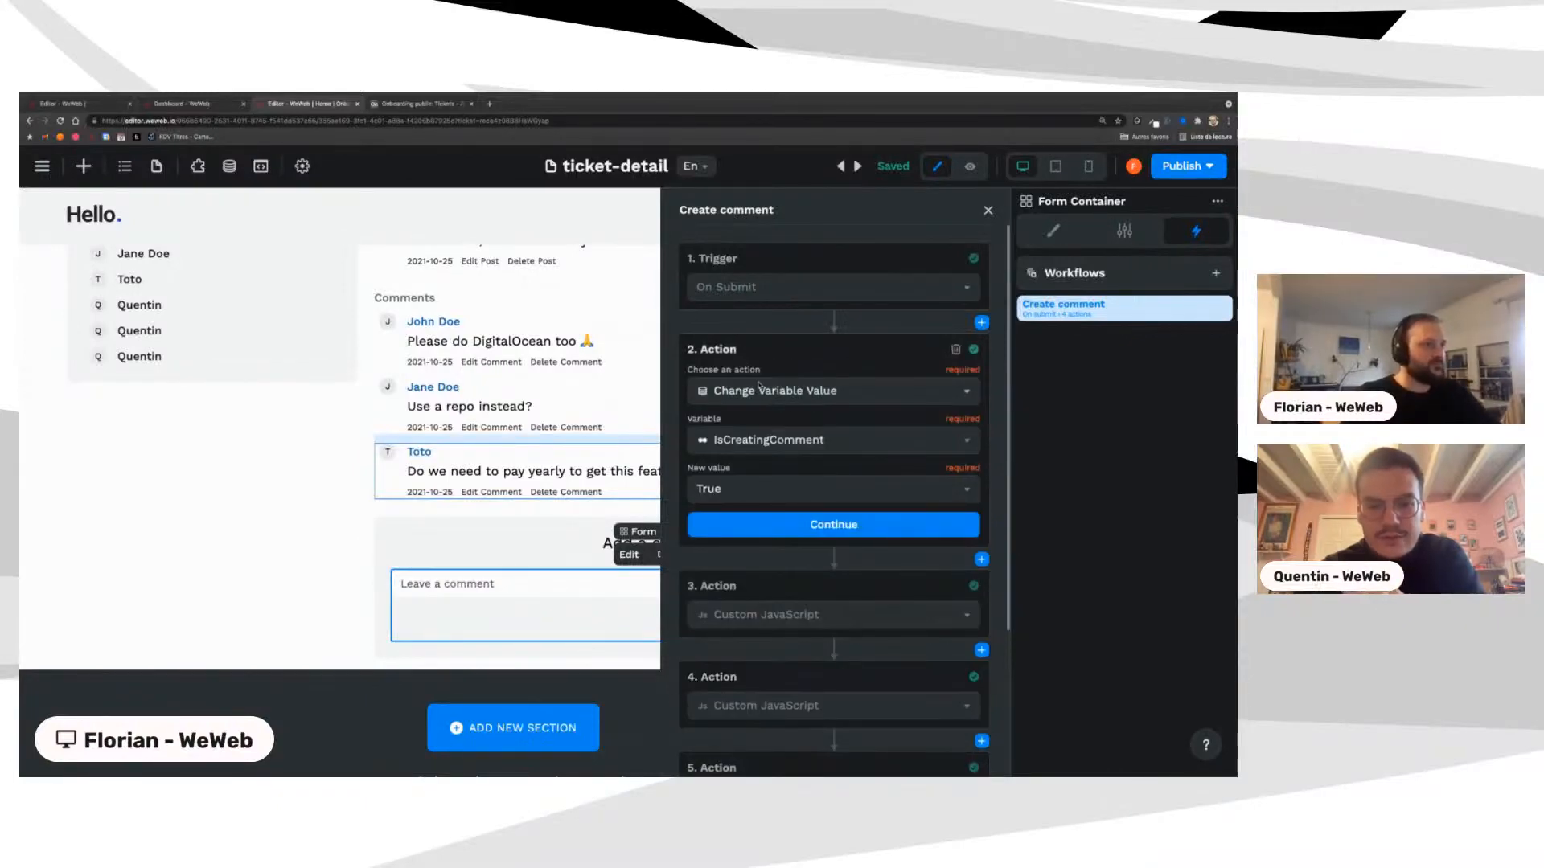
{"action": "left_click", "coordinate": [988, 210]}
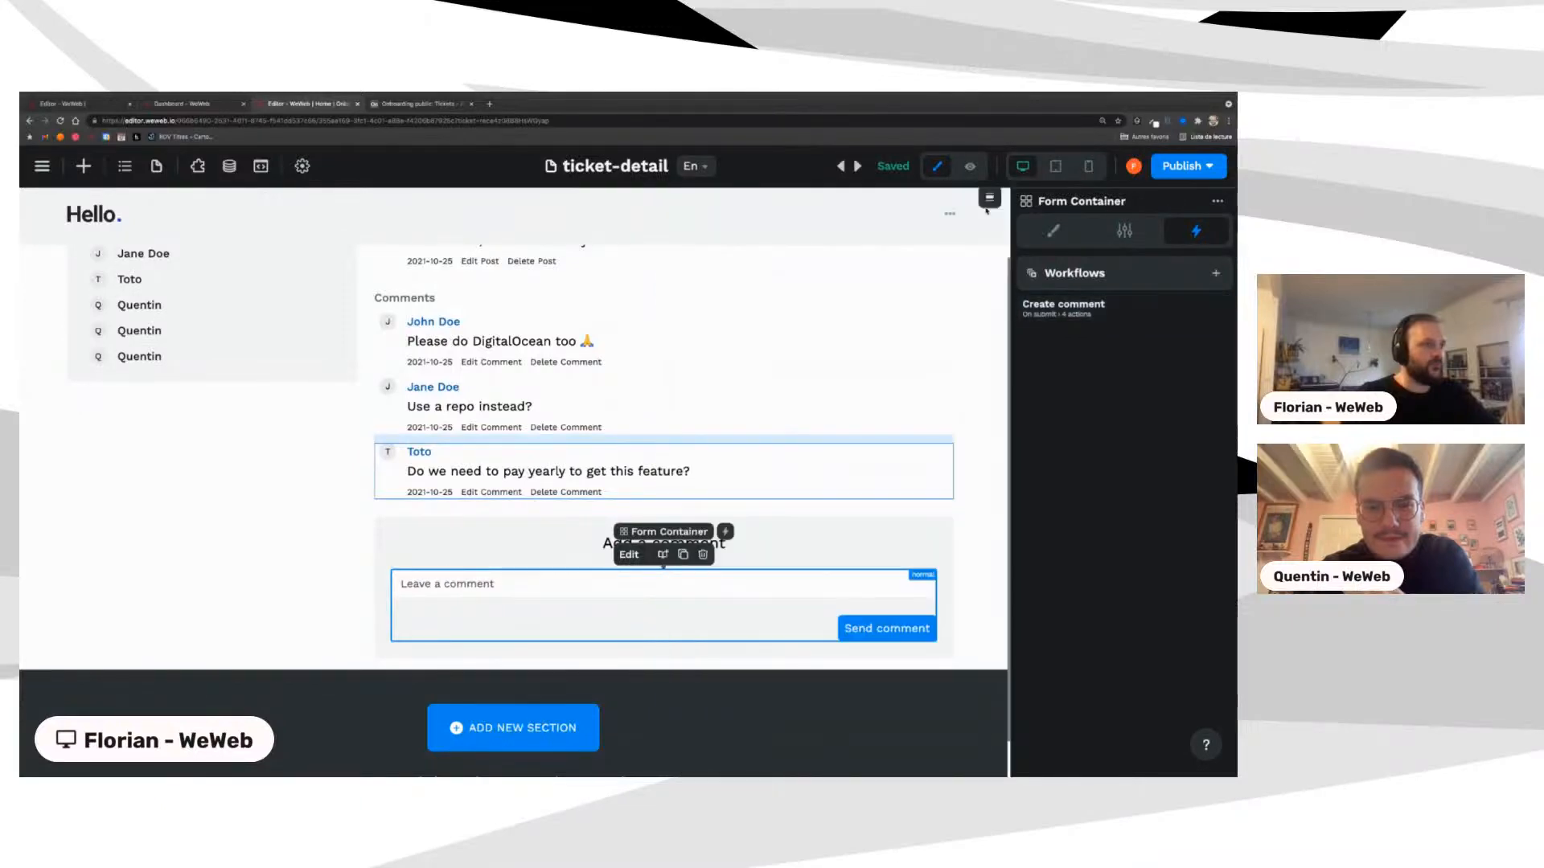
Step: Set the isCreatingTicket page variable to True, then switch over to the Figma mockups
{"action": "left_click", "coordinate": [125, 165]}
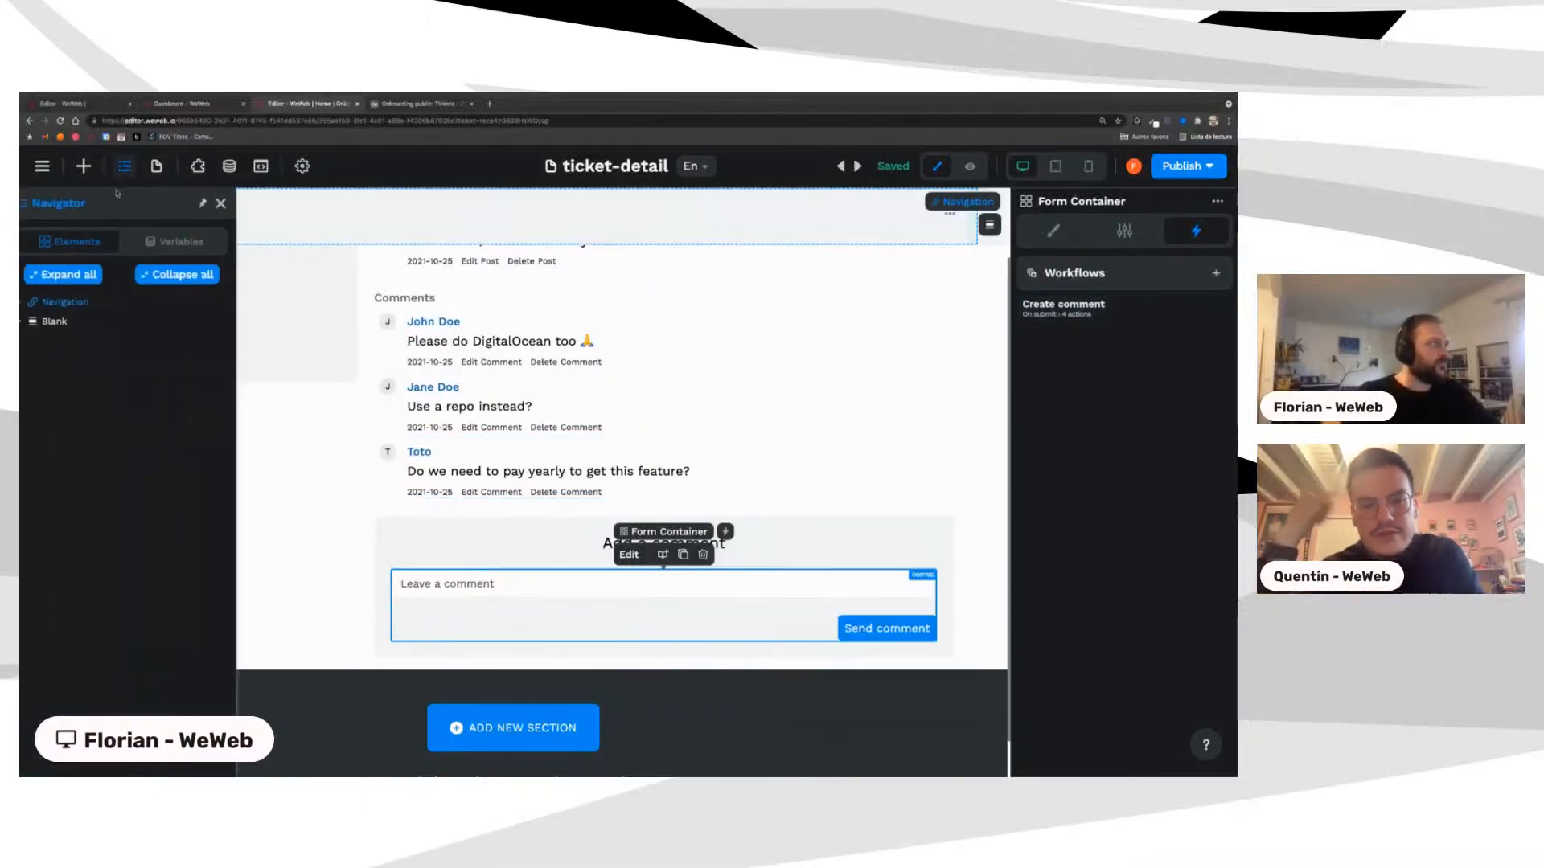
{"action": "left_click", "coordinate": [169, 243]}
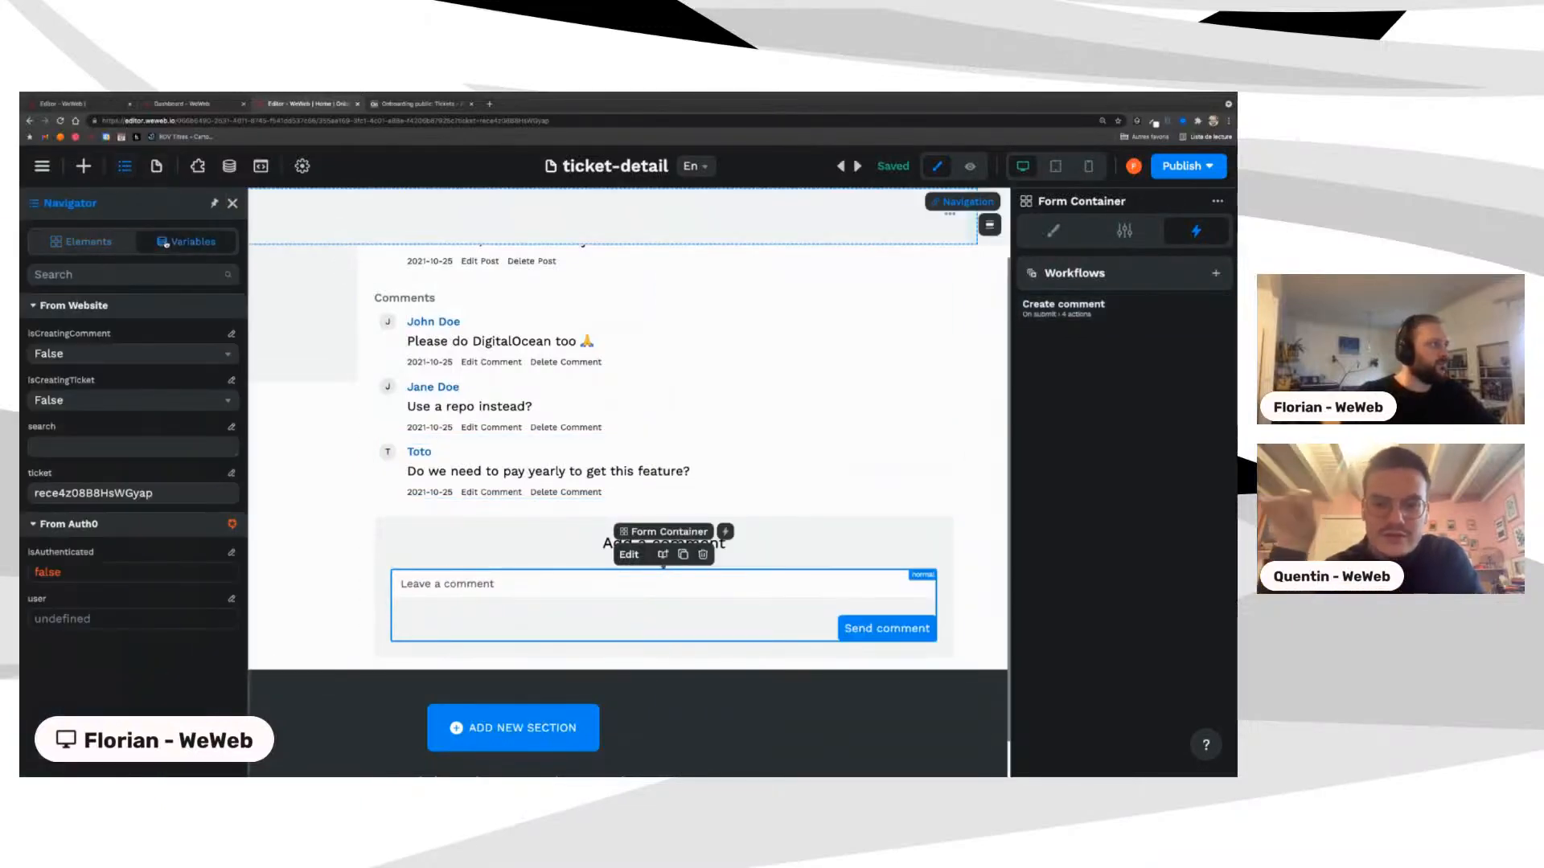
{"action": "left_click", "coordinate": [128, 400]}
{"action": "left_click", "coordinate": [60, 429]}
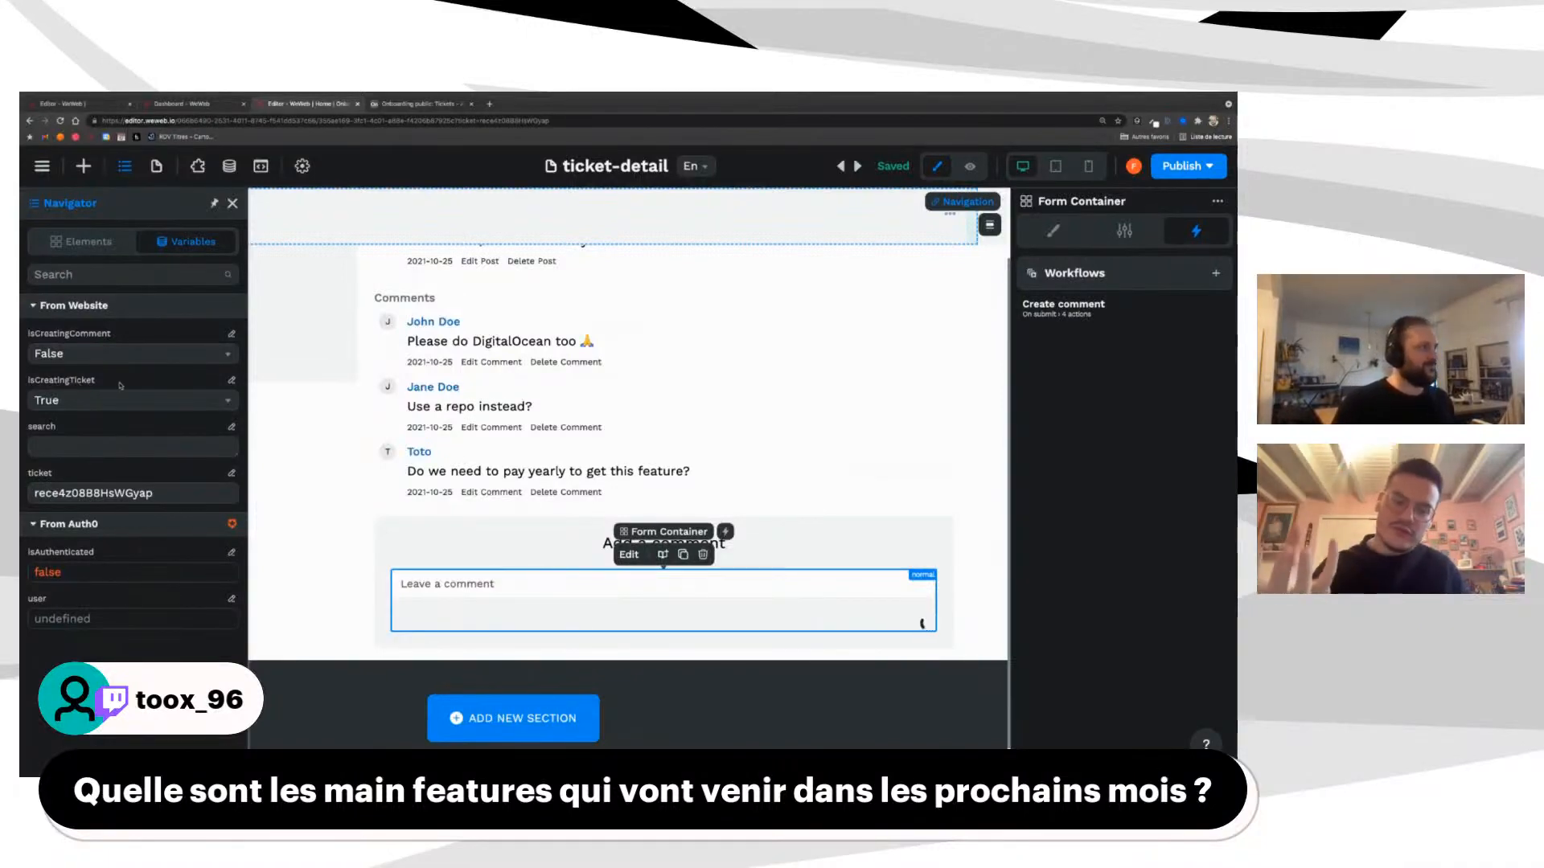
{"action": "key", "text": "ctrl+Left"}
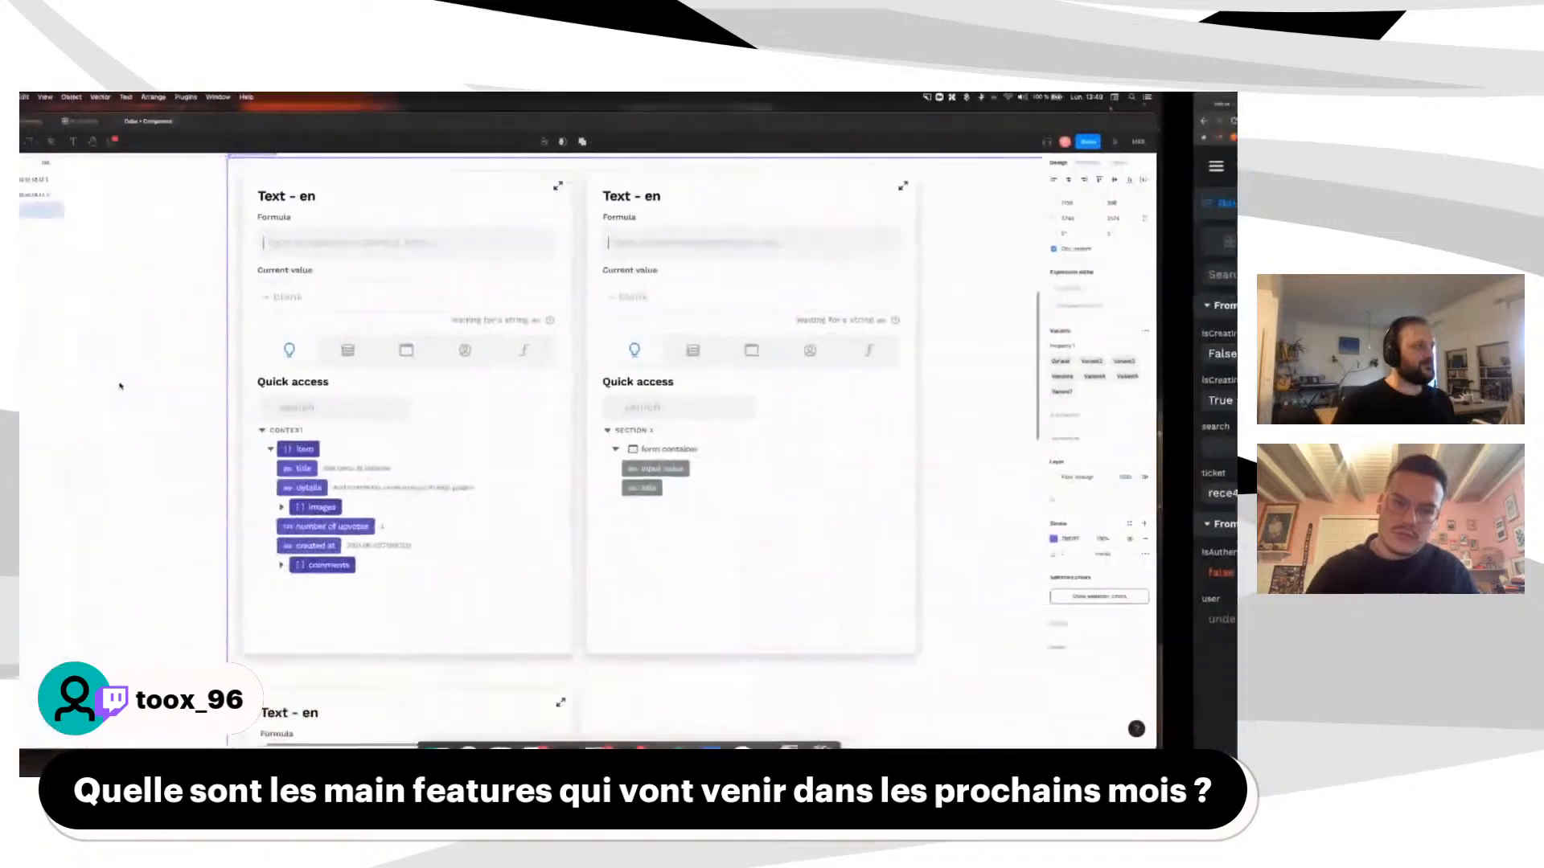
Step: Zoom through the Figma Text - en formula editor mockups, then return to WeWeb
{"action": "scroll", "coordinate": [336, 339], "scroll_direction": "up", "scroll_amount": 1}
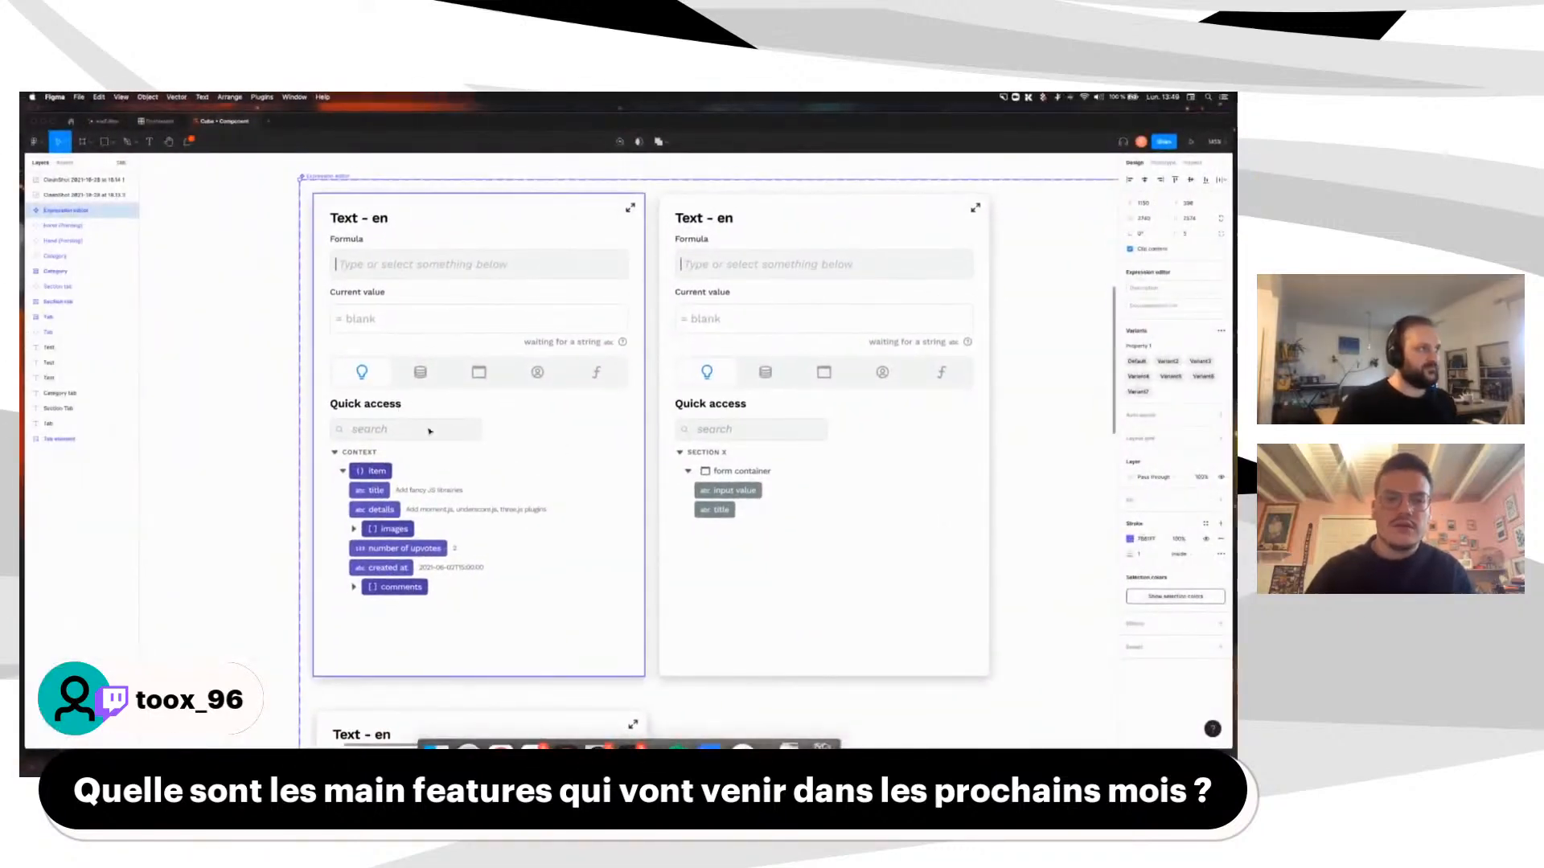
{"action": "scroll", "coordinate": [428, 432], "scroll_direction": "down", "scroll_amount": 2}
{"action": "scroll", "coordinate": [429, 432], "scroll_direction": "up", "scroll_amount": 4}
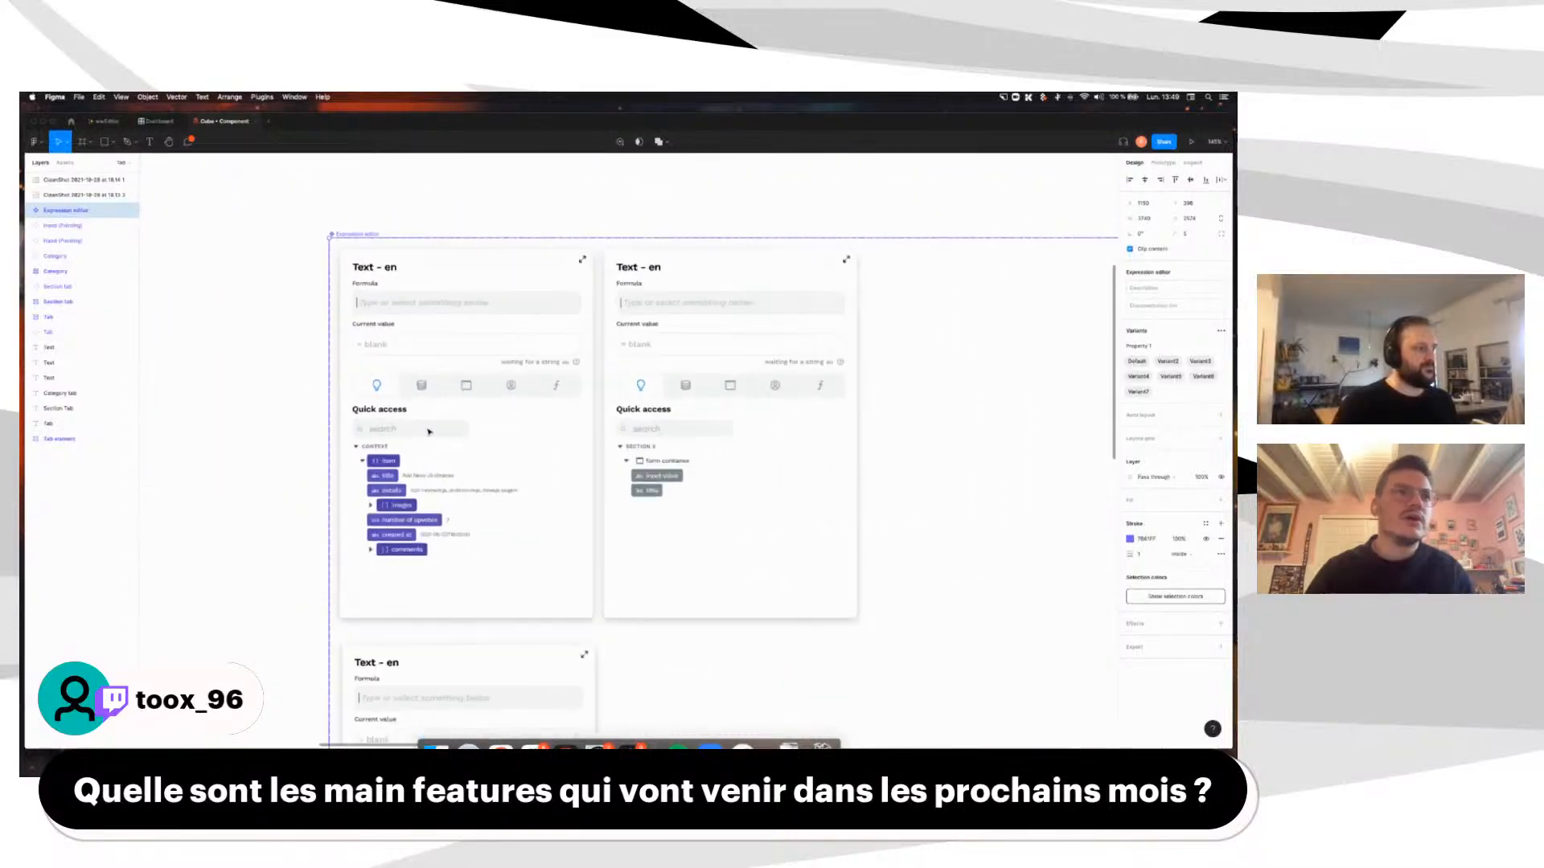
{"action": "key", "text": "ctrl+Right"}
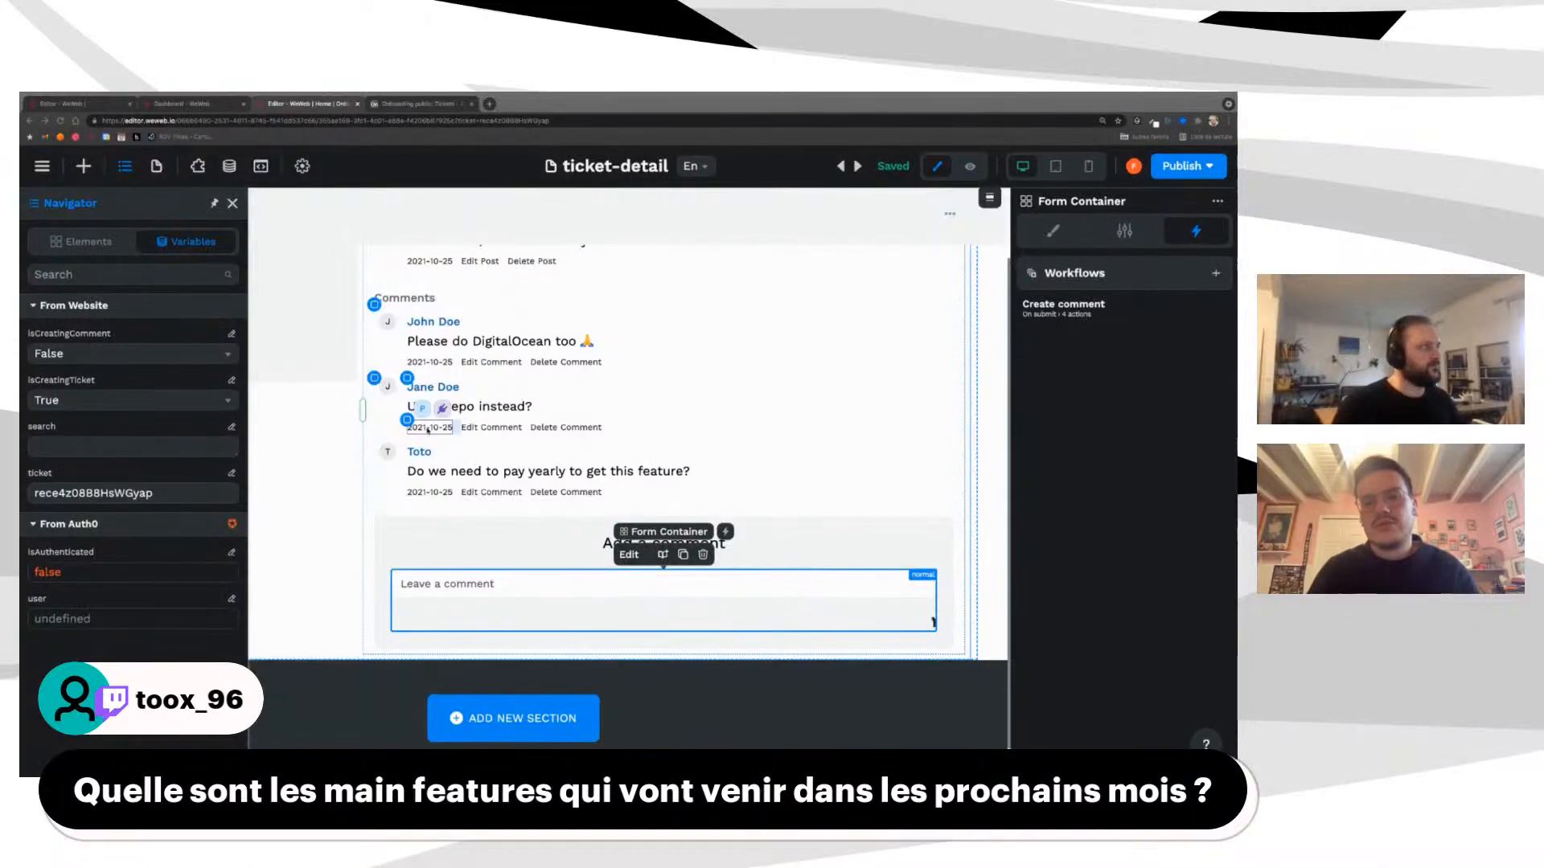
Step: Reset the isCreatingComment and isCreatingTicket variables to False in the Navigator
{"action": "left_click", "coordinate": [230, 167]}
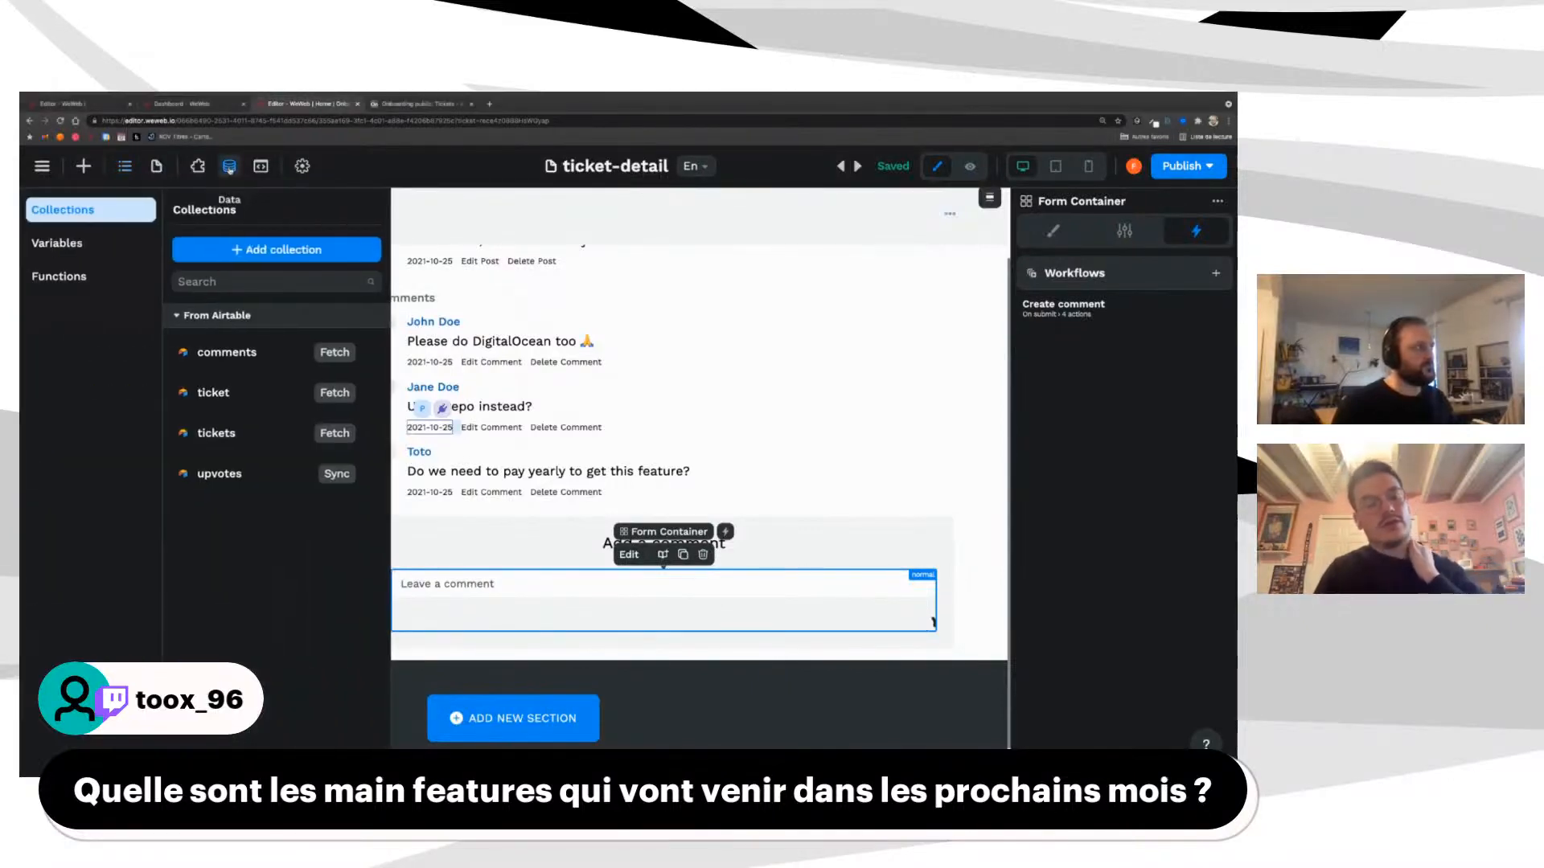
{"action": "left_click", "coordinate": [65, 243]}
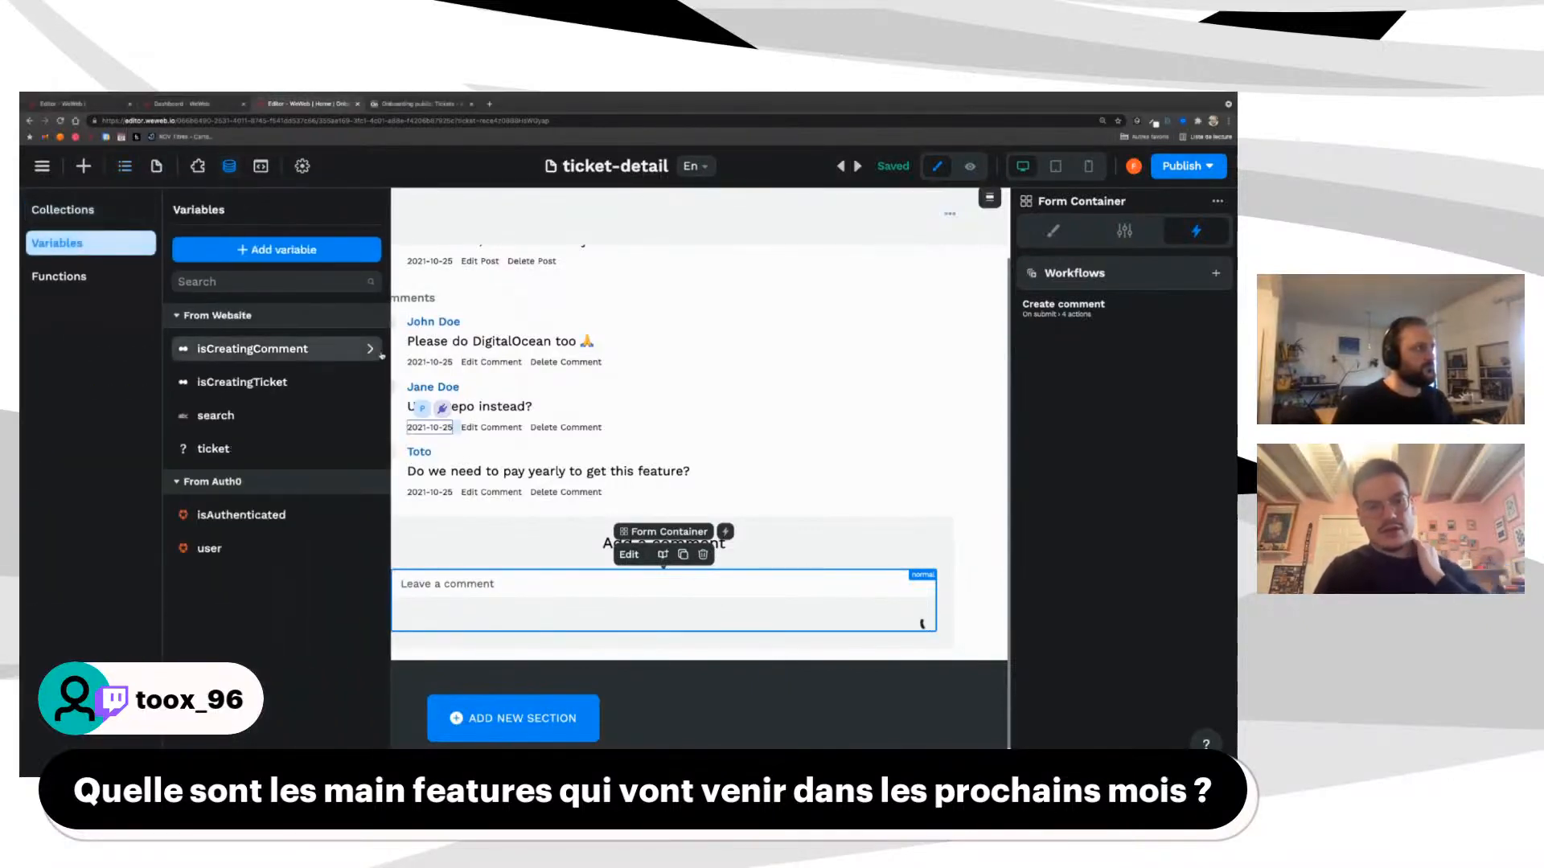
{"action": "left_click", "coordinate": [714, 421]}
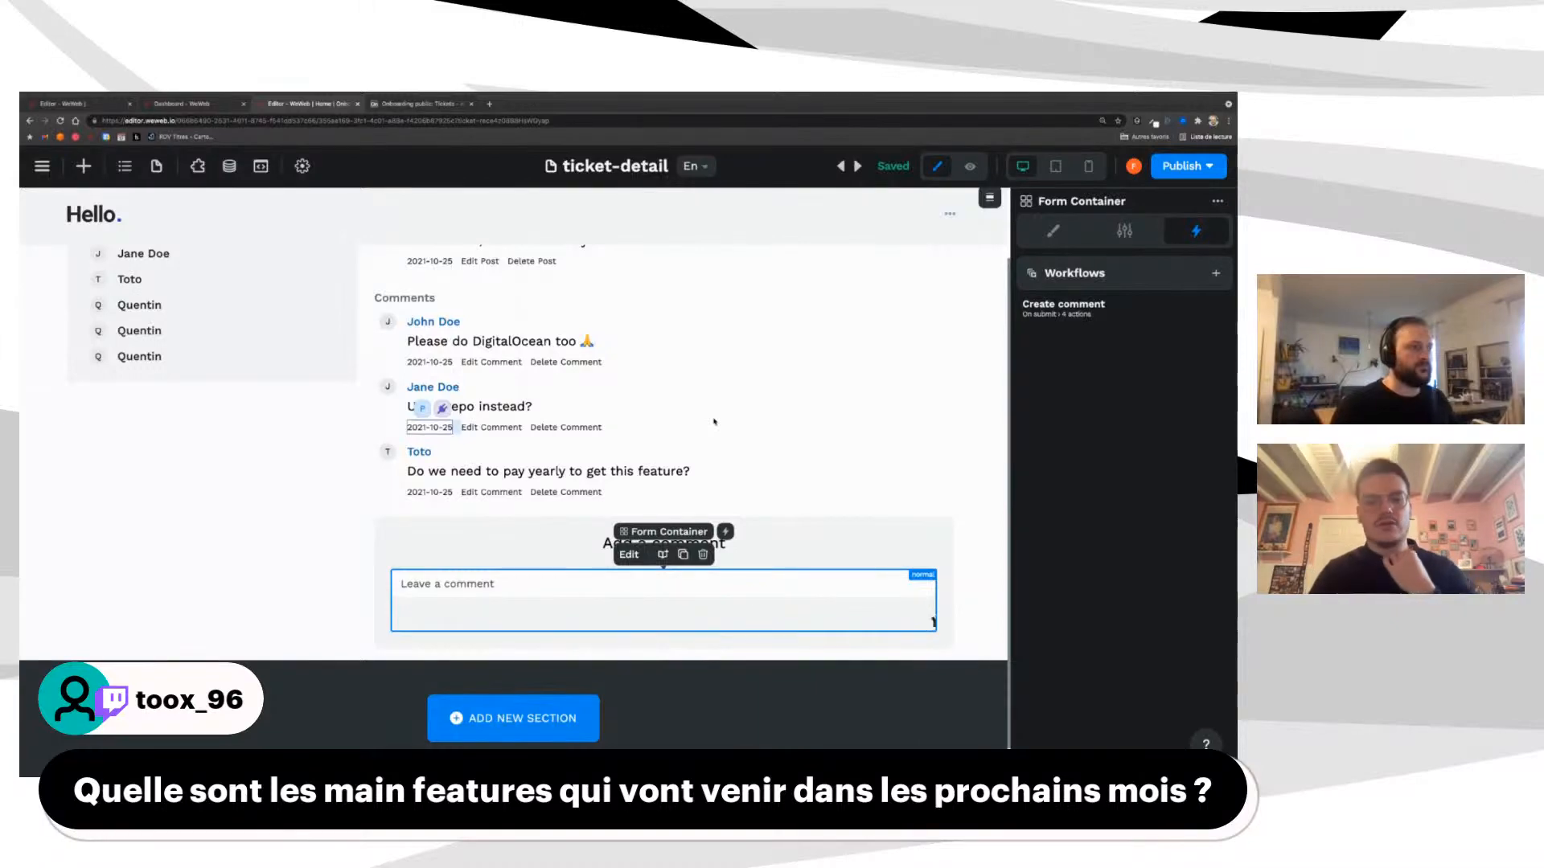
{"action": "left_click", "coordinate": [125, 166]}
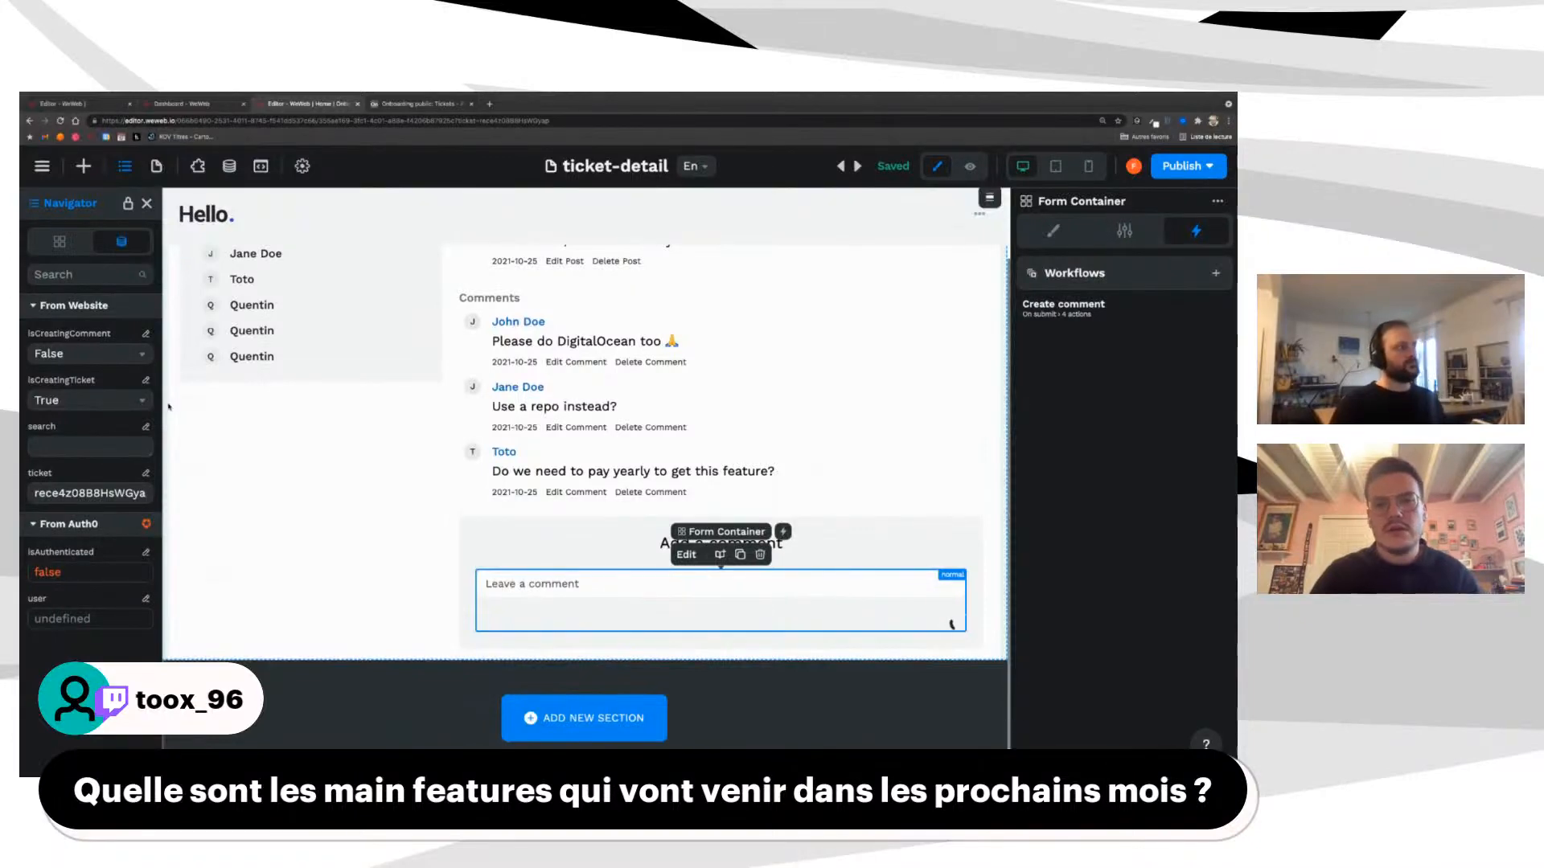
{"action": "left_click", "coordinate": [90, 356]}
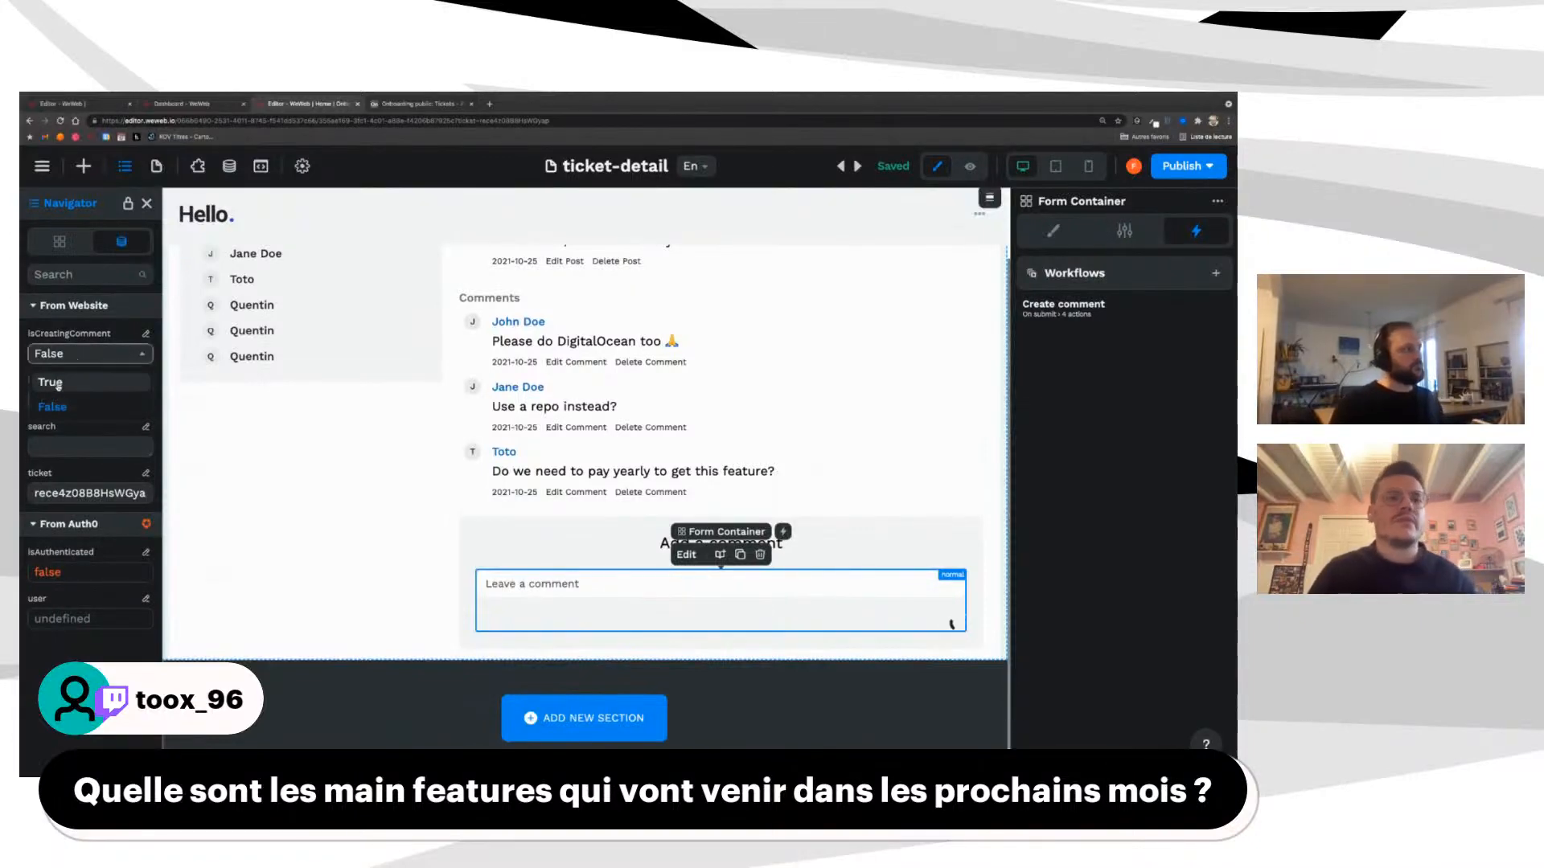
{"action": "left_click", "coordinate": [65, 387]}
{"action": "left_click", "coordinate": [80, 353]}
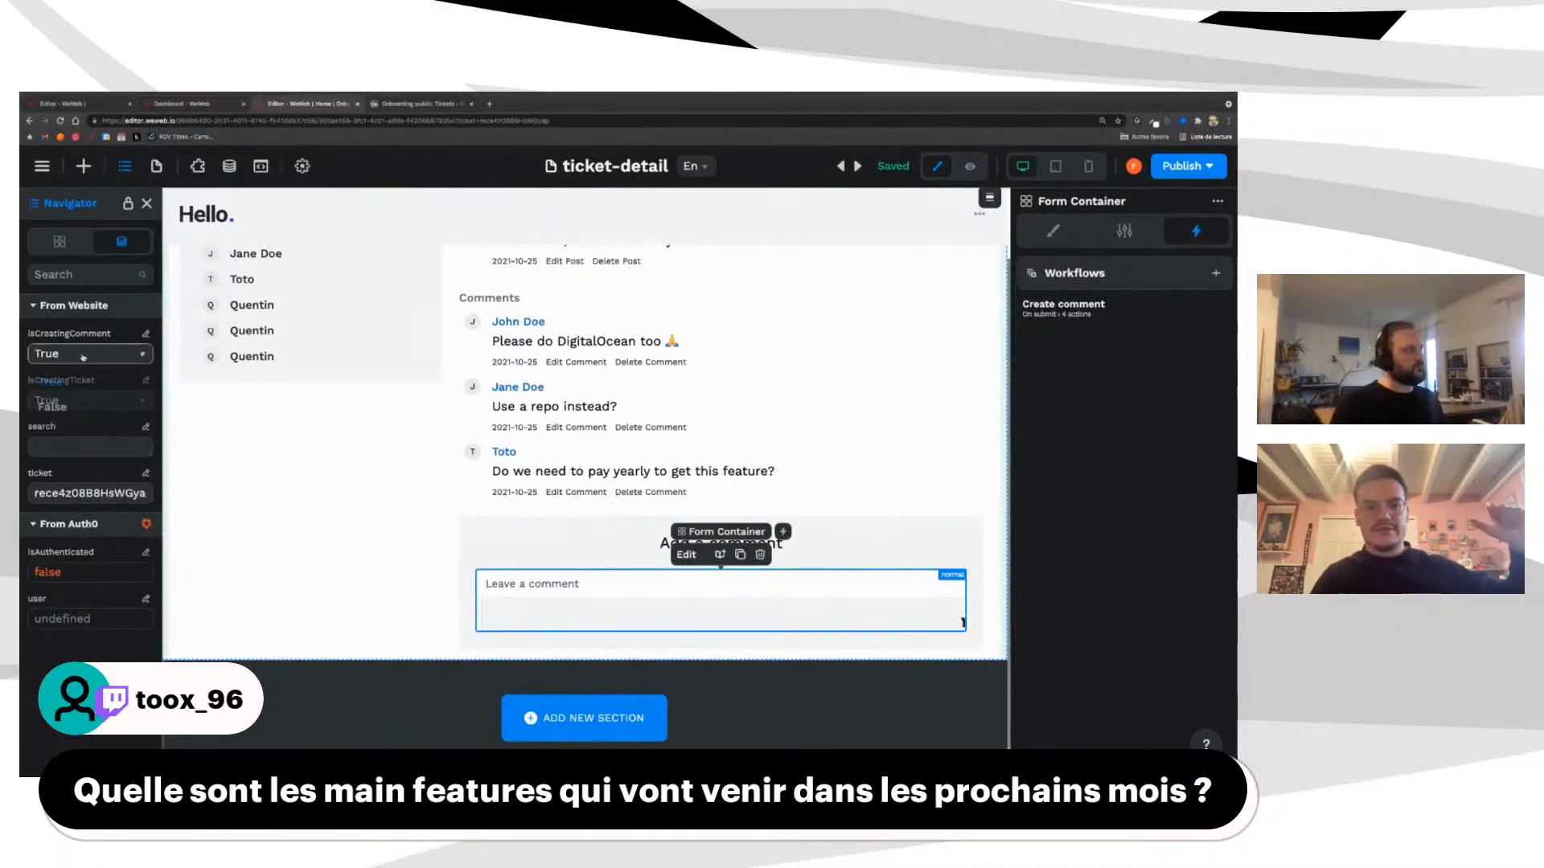
{"action": "left_click", "coordinate": [51, 407]}
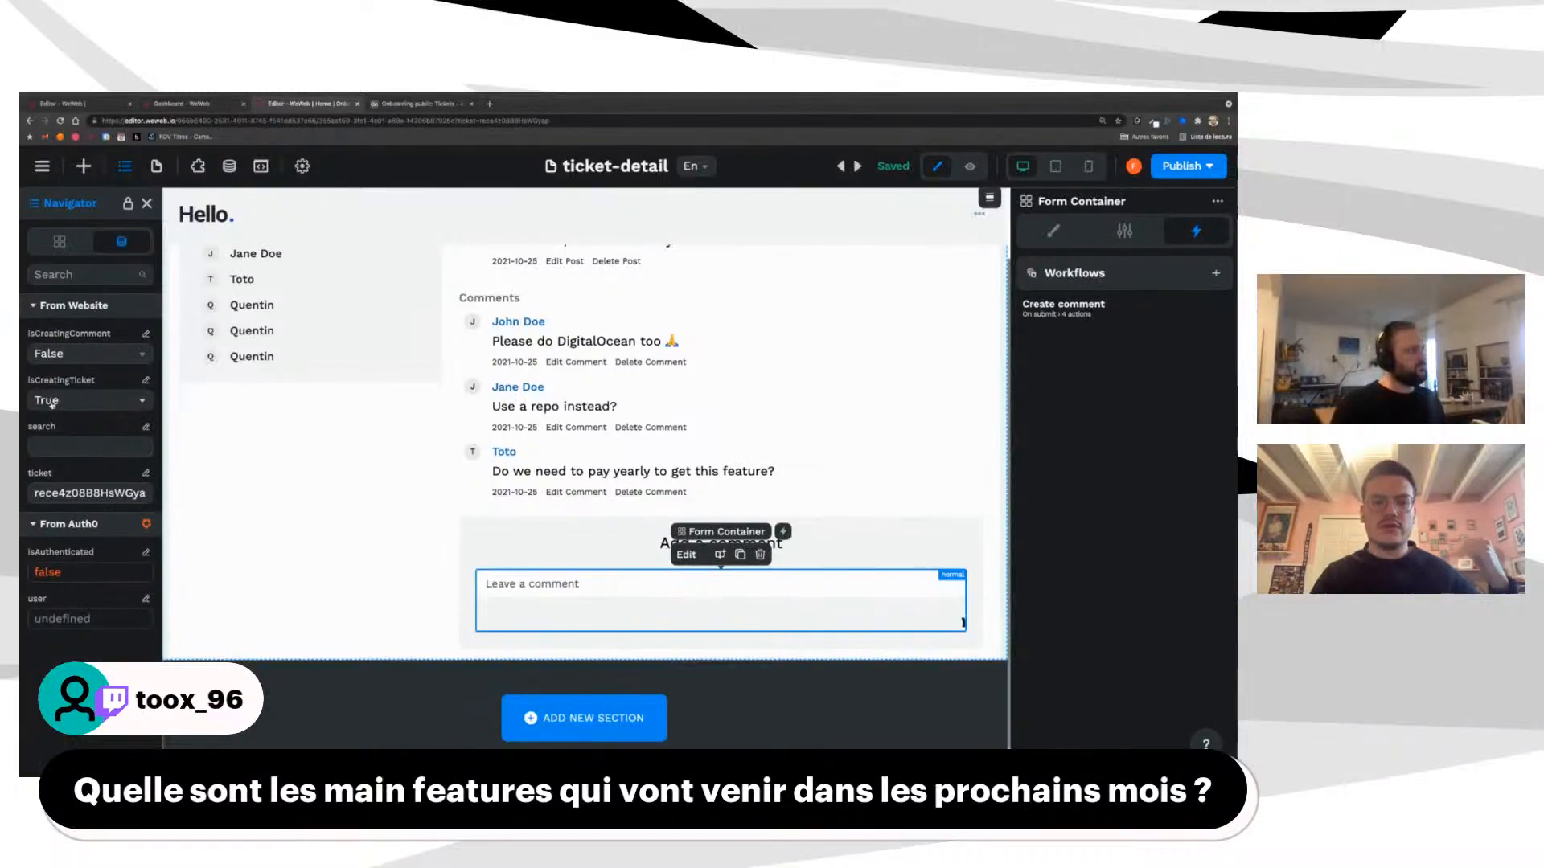
{"action": "left_click", "coordinate": [94, 402]}
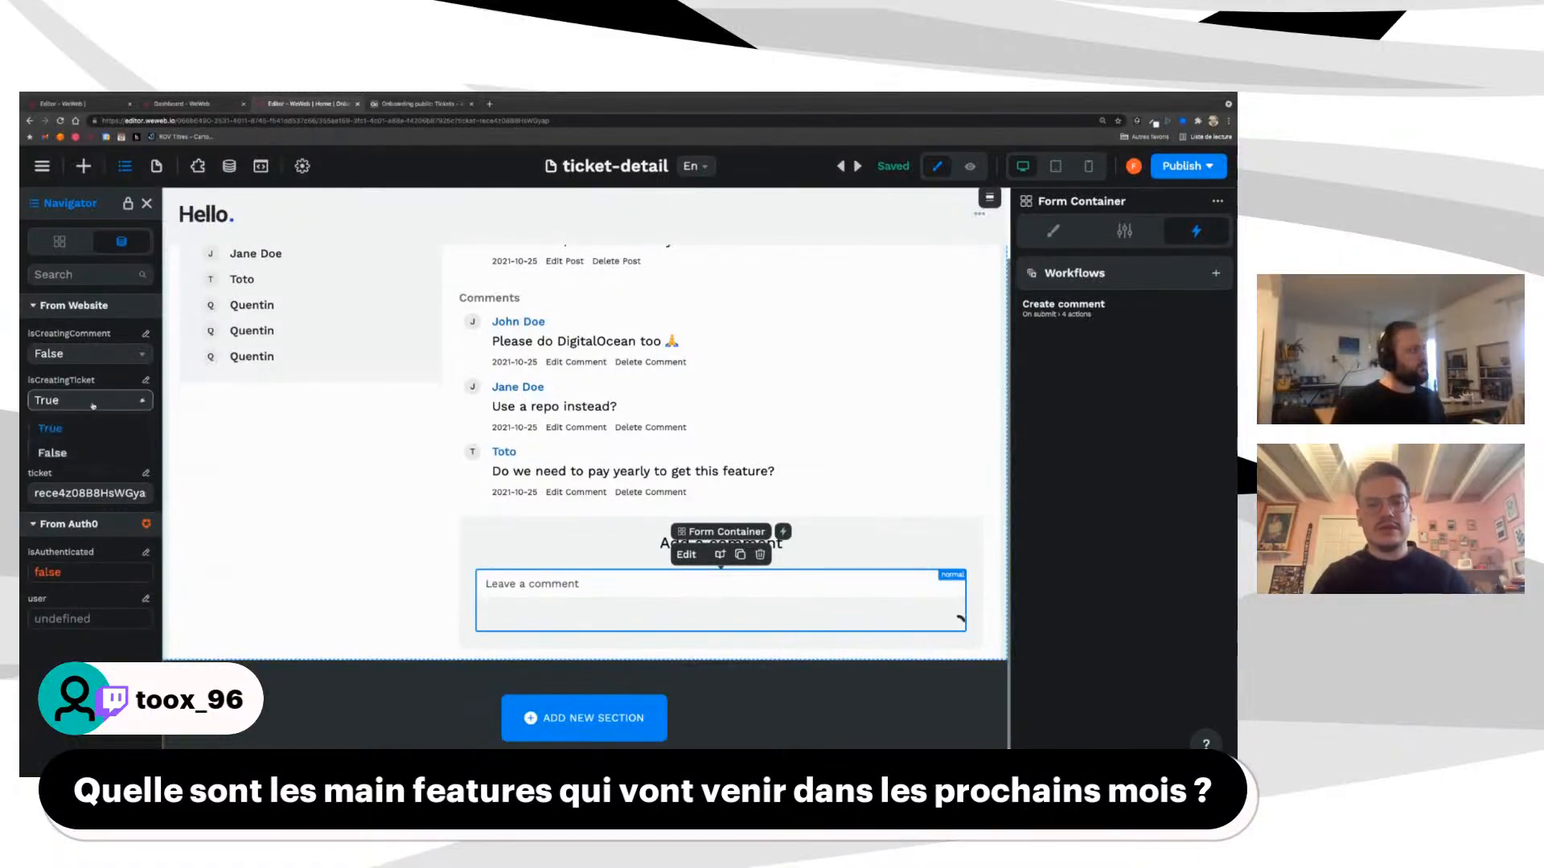
{"action": "left_click", "coordinate": [63, 455]}
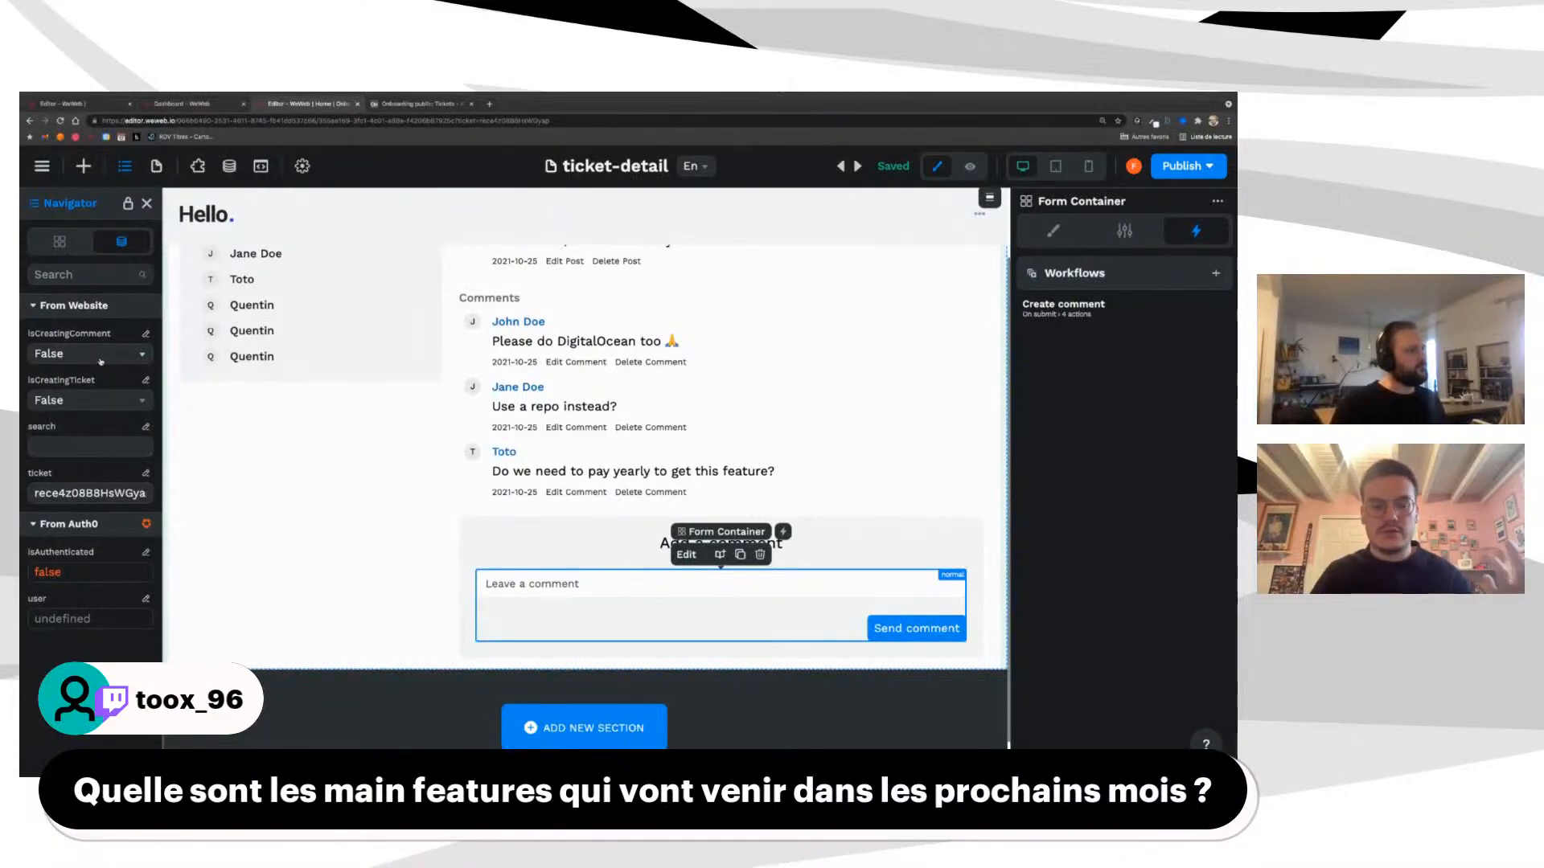
Step: Check the workflow's isCreatingComment action, then set isCreatingComment and isCreatingTicket to True
{"action": "left_click", "coordinate": [1078, 313]}
{"action": "left_click", "coordinate": [734, 384]}
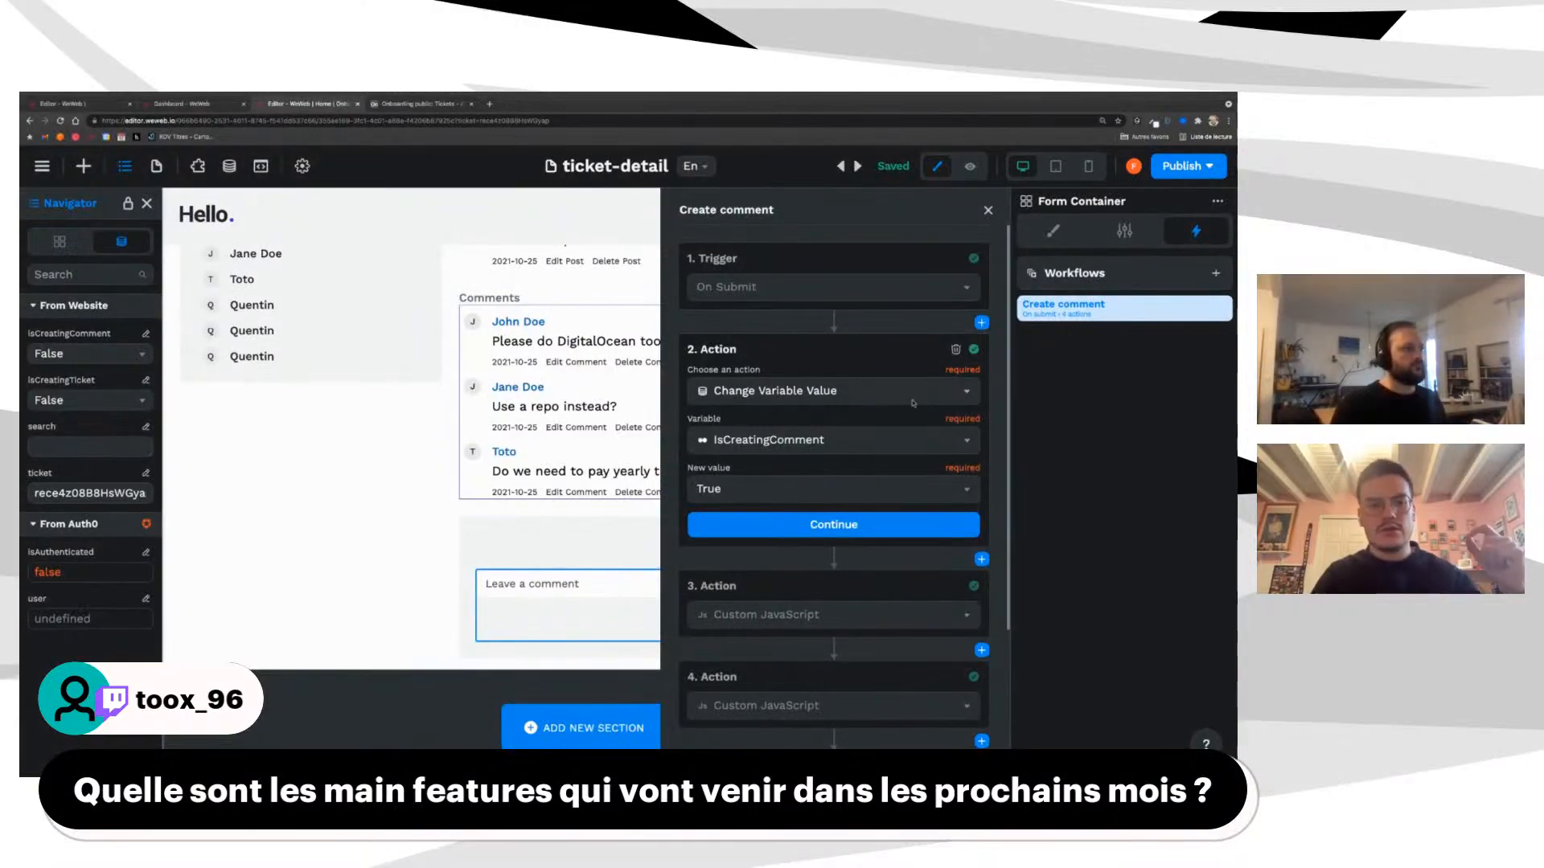
{"action": "left_click", "coordinate": [988, 212]}
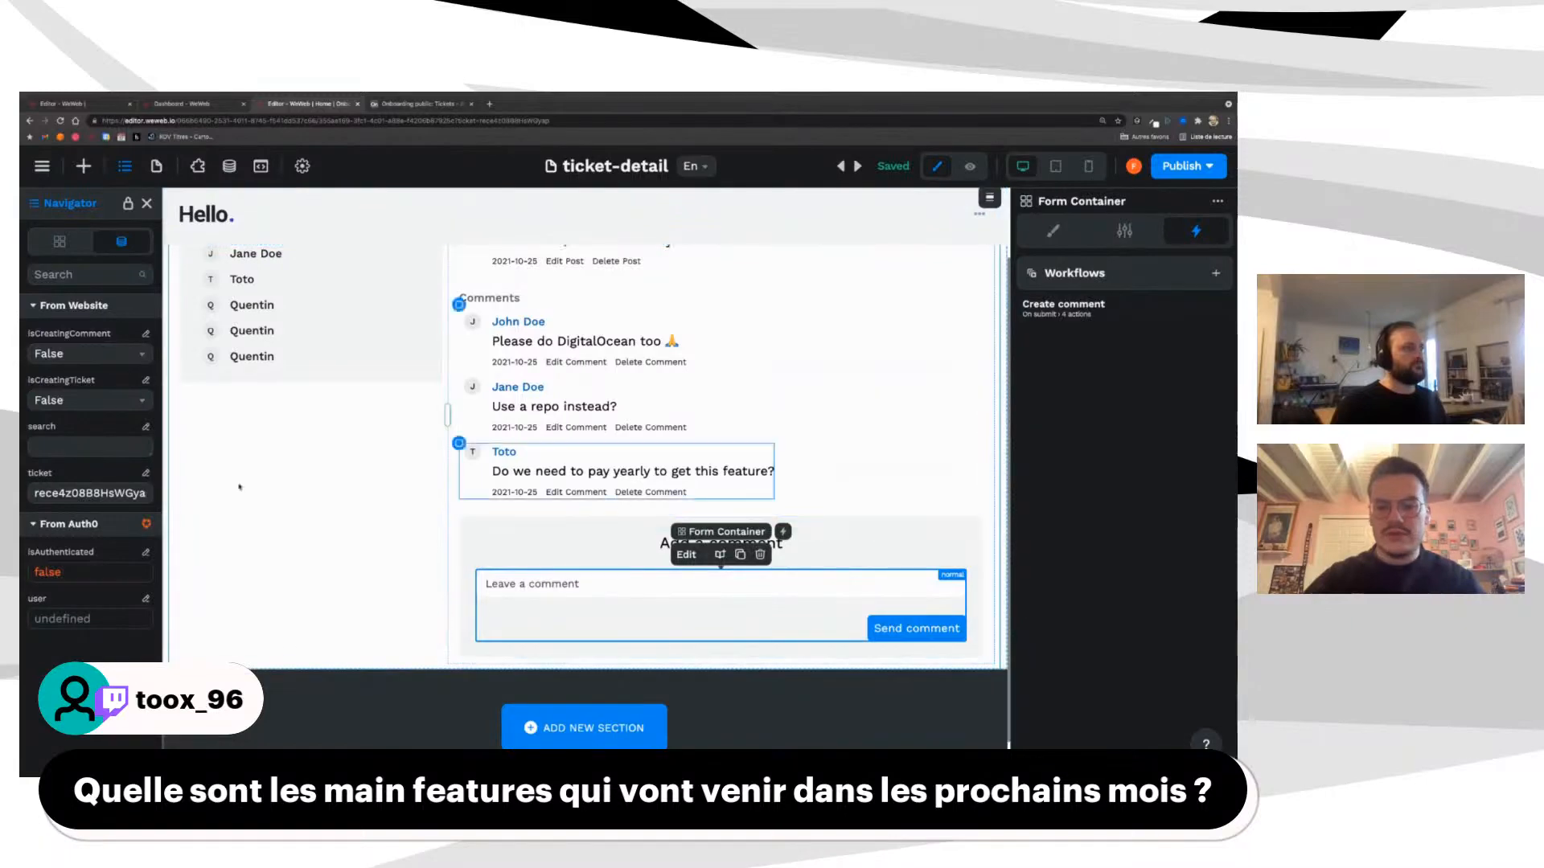
{"action": "left_click", "coordinate": [85, 353]}
{"action": "left_click", "coordinate": [65, 384]}
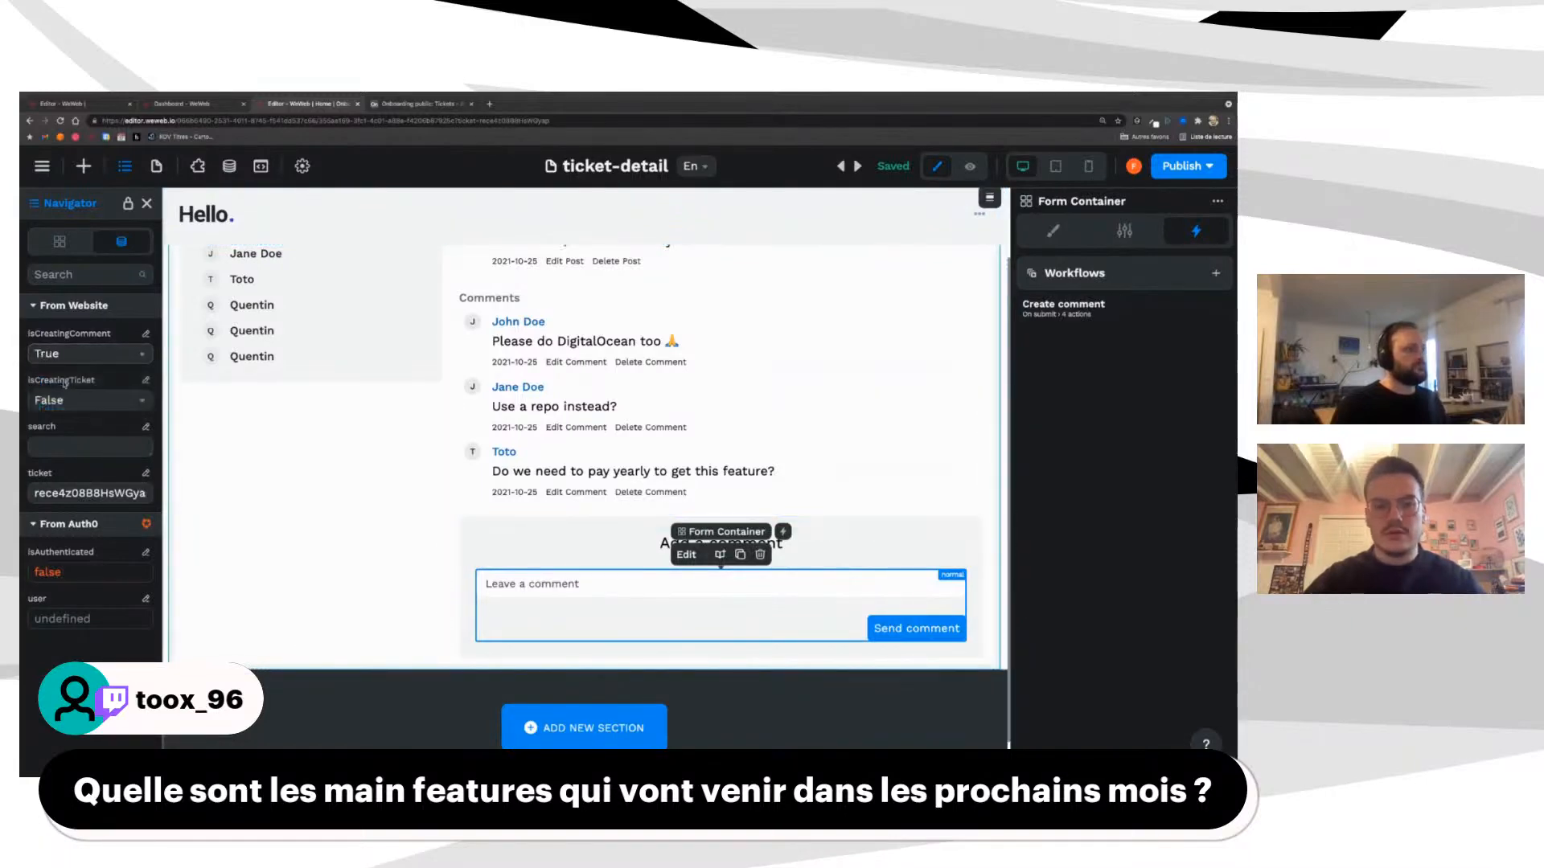
{"action": "left_click", "coordinate": [74, 401]}
{"action": "left_click", "coordinate": [64, 428]}
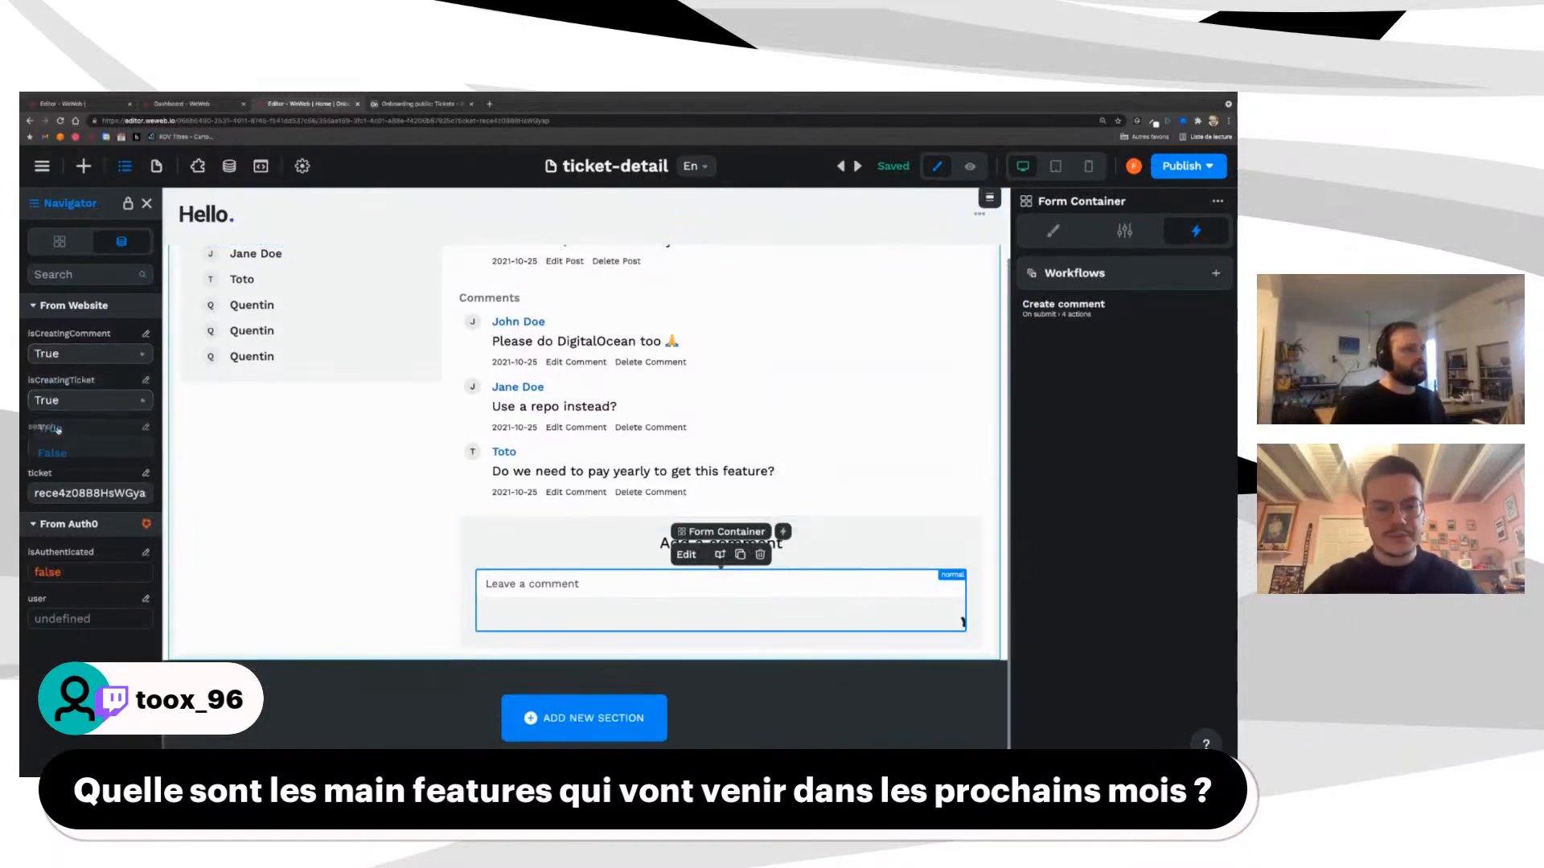
Step: Select the form's bottom Image and review its Style settings, including Display
{"action": "left_click", "coordinate": [953, 624]}
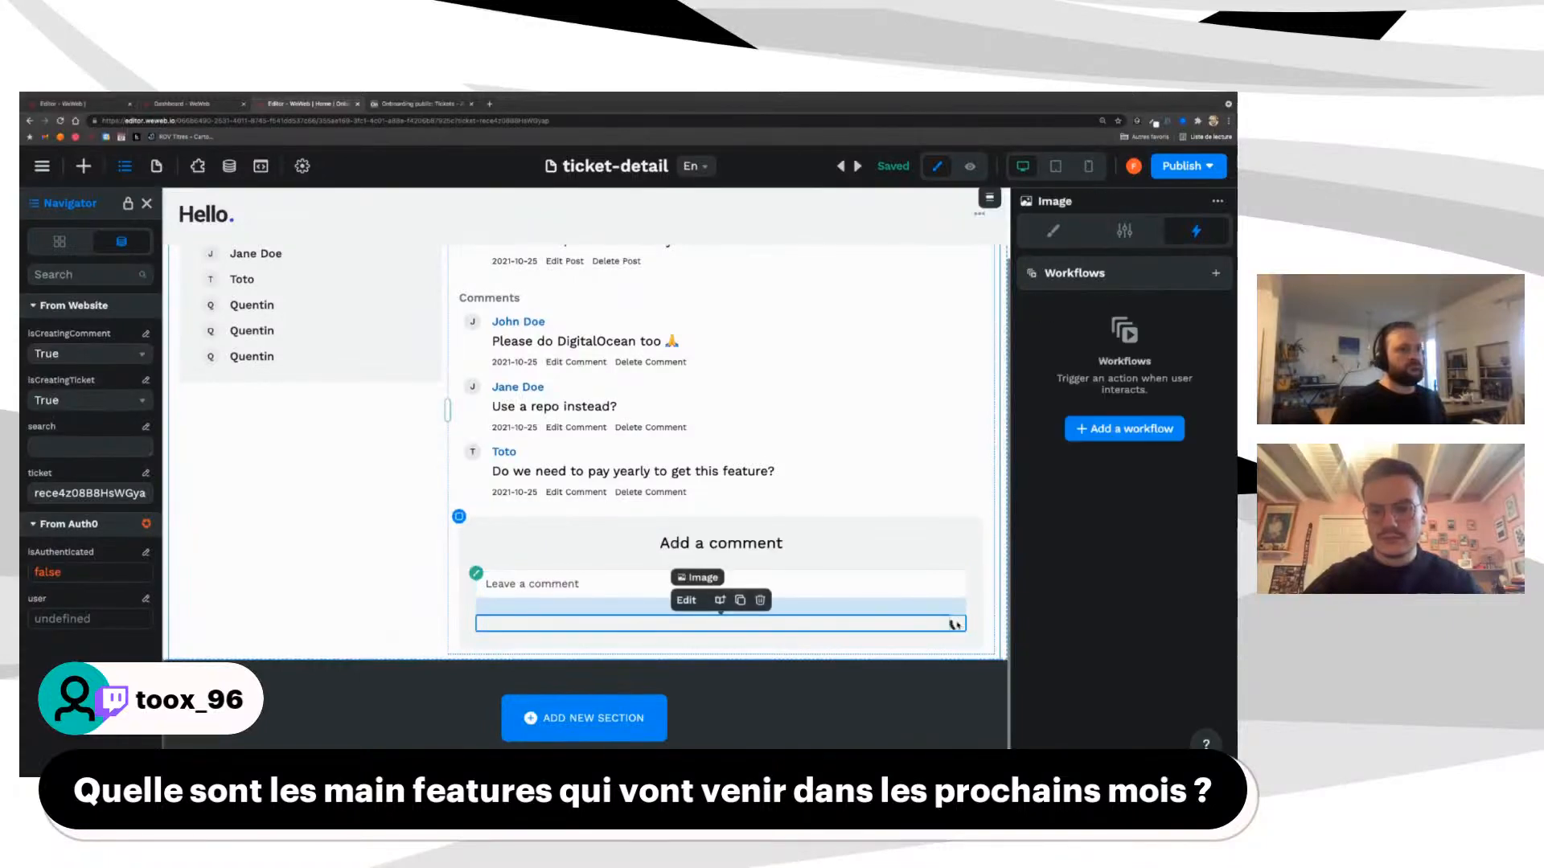
{"action": "left_click", "coordinate": [1055, 235]}
{"action": "scroll", "coordinate": [1108, 563], "scroll_direction": "down", "scroll_amount": 3}
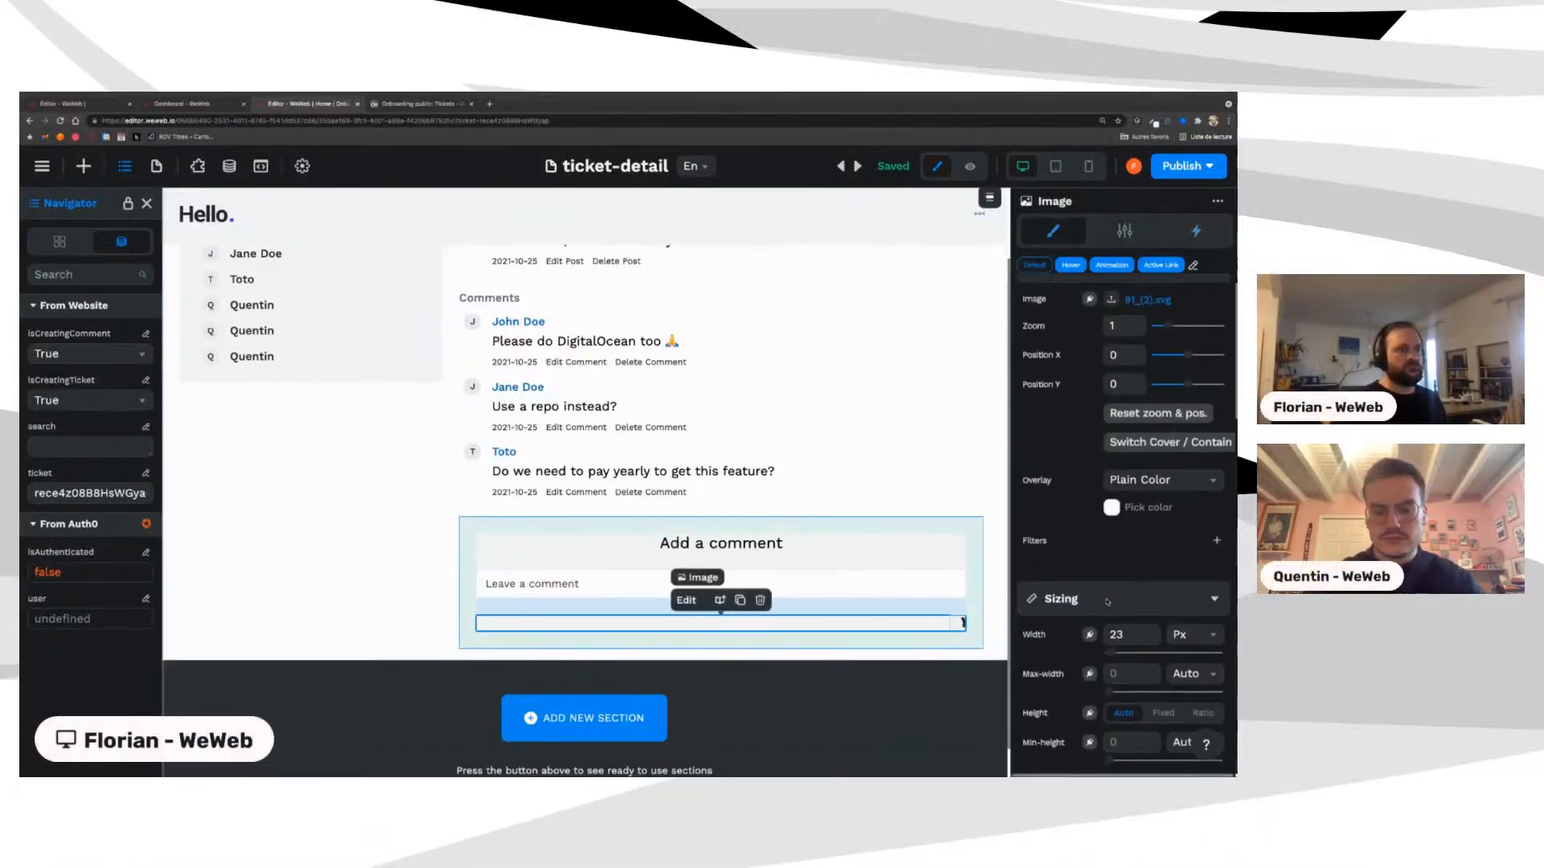
{"action": "scroll", "coordinate": [1107, 602], "scroll_direction": "down", "scroll_amount": 5}
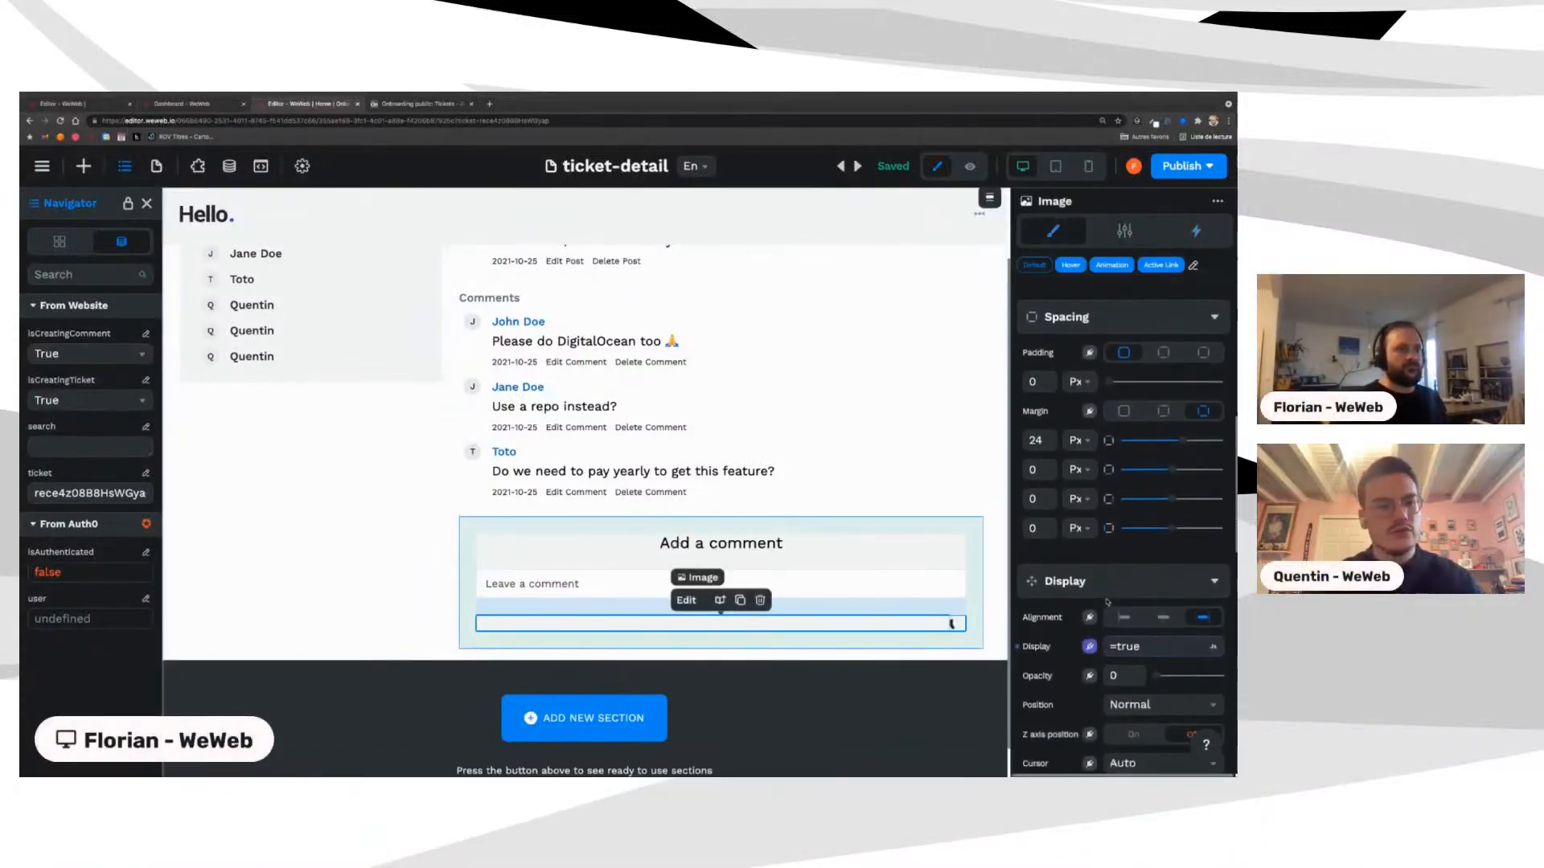
{"action": "scroll", "coordinate": [1107, 602], "scroll_direction": "down", "scroll_amount": 3}
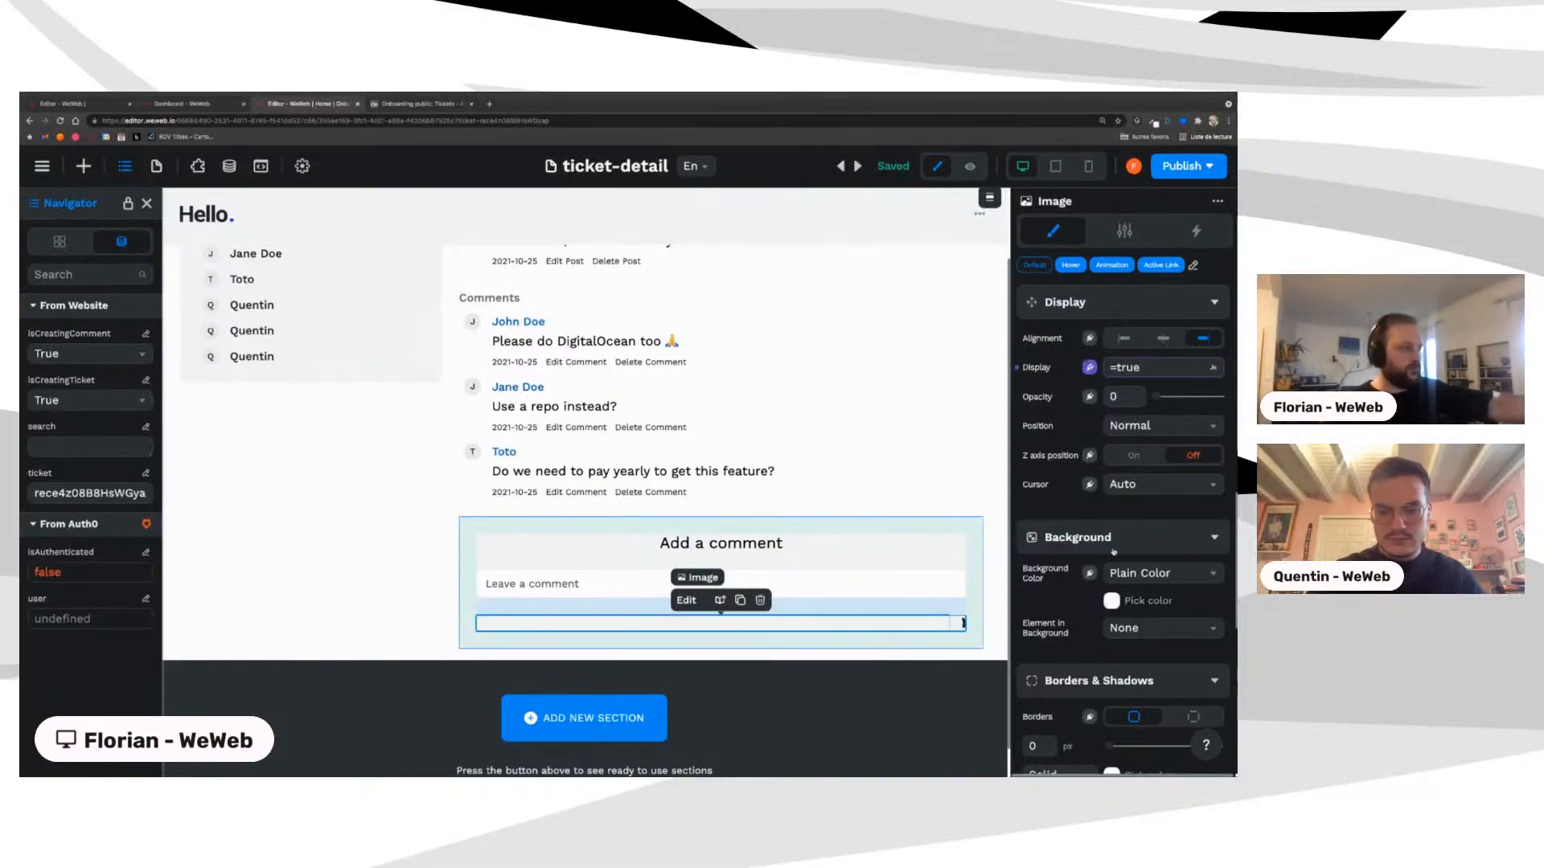
Step: Change the Image's Display formula variable from isCreatingTicket to isCreatingComment
{"action": "left_click", "coordinate": [1142, 369]}
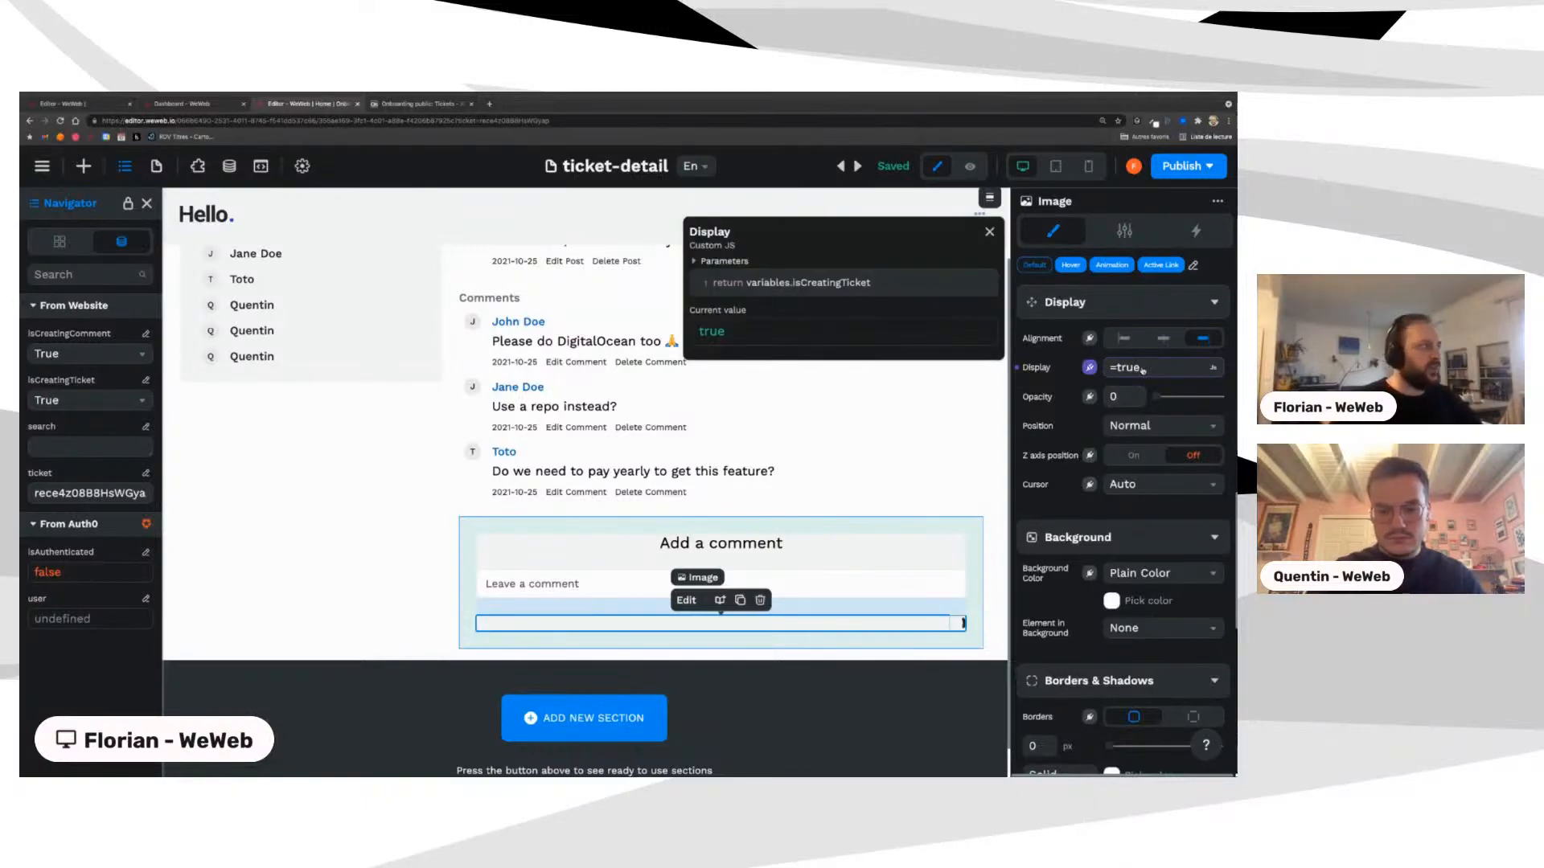
{"action": "double_click", "coordinate": [825, 283]}
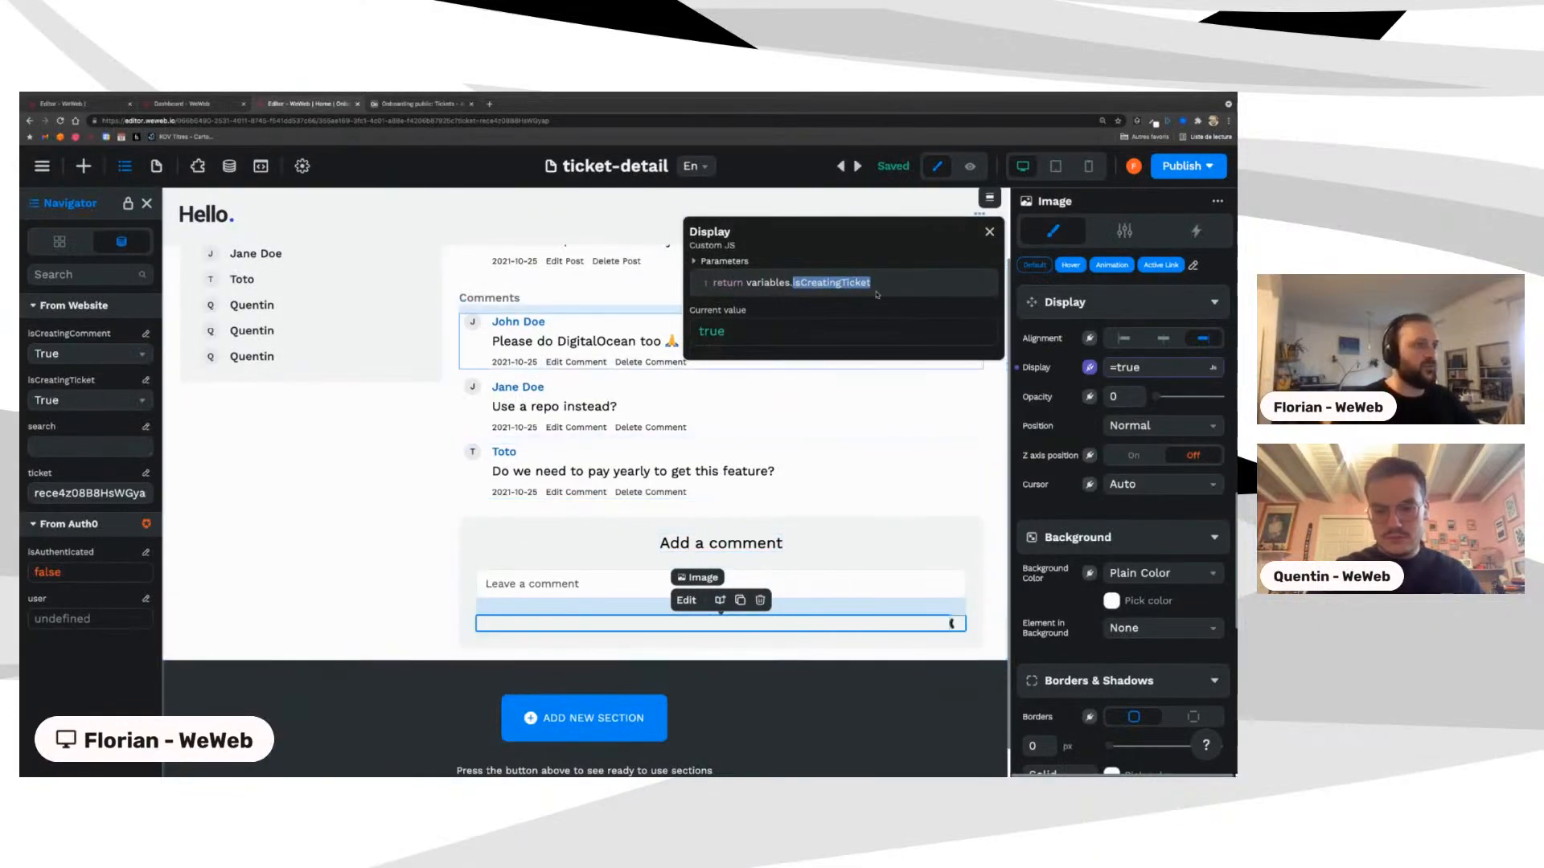
{"action": "left_click", "coordinate": [836, 283]}
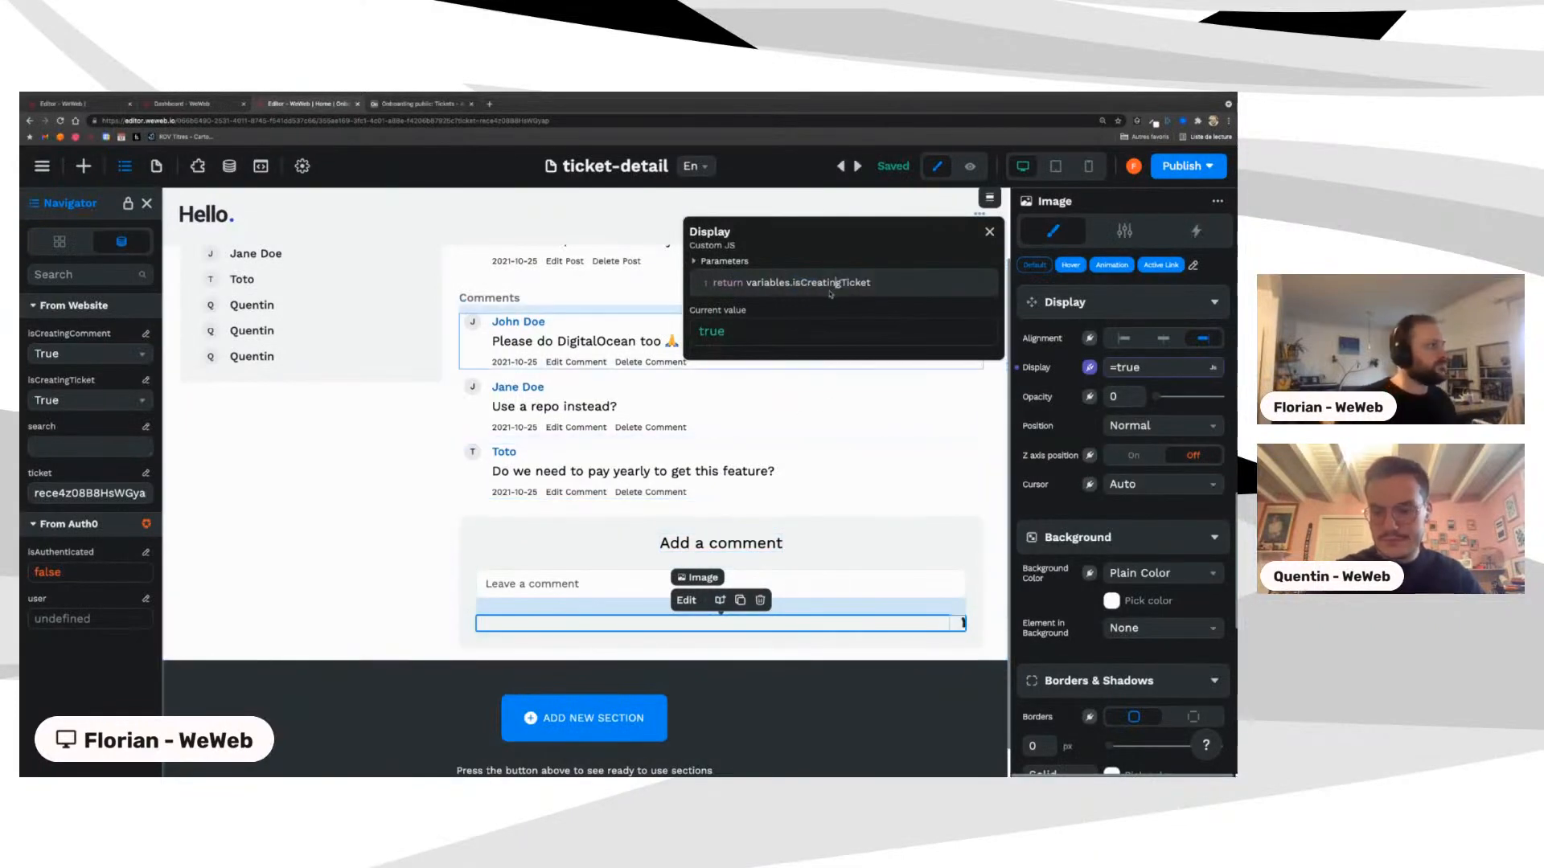
{"action": "left_click_drag", "start_coordinate": [854, 282], "coordinate": [886, 282]}
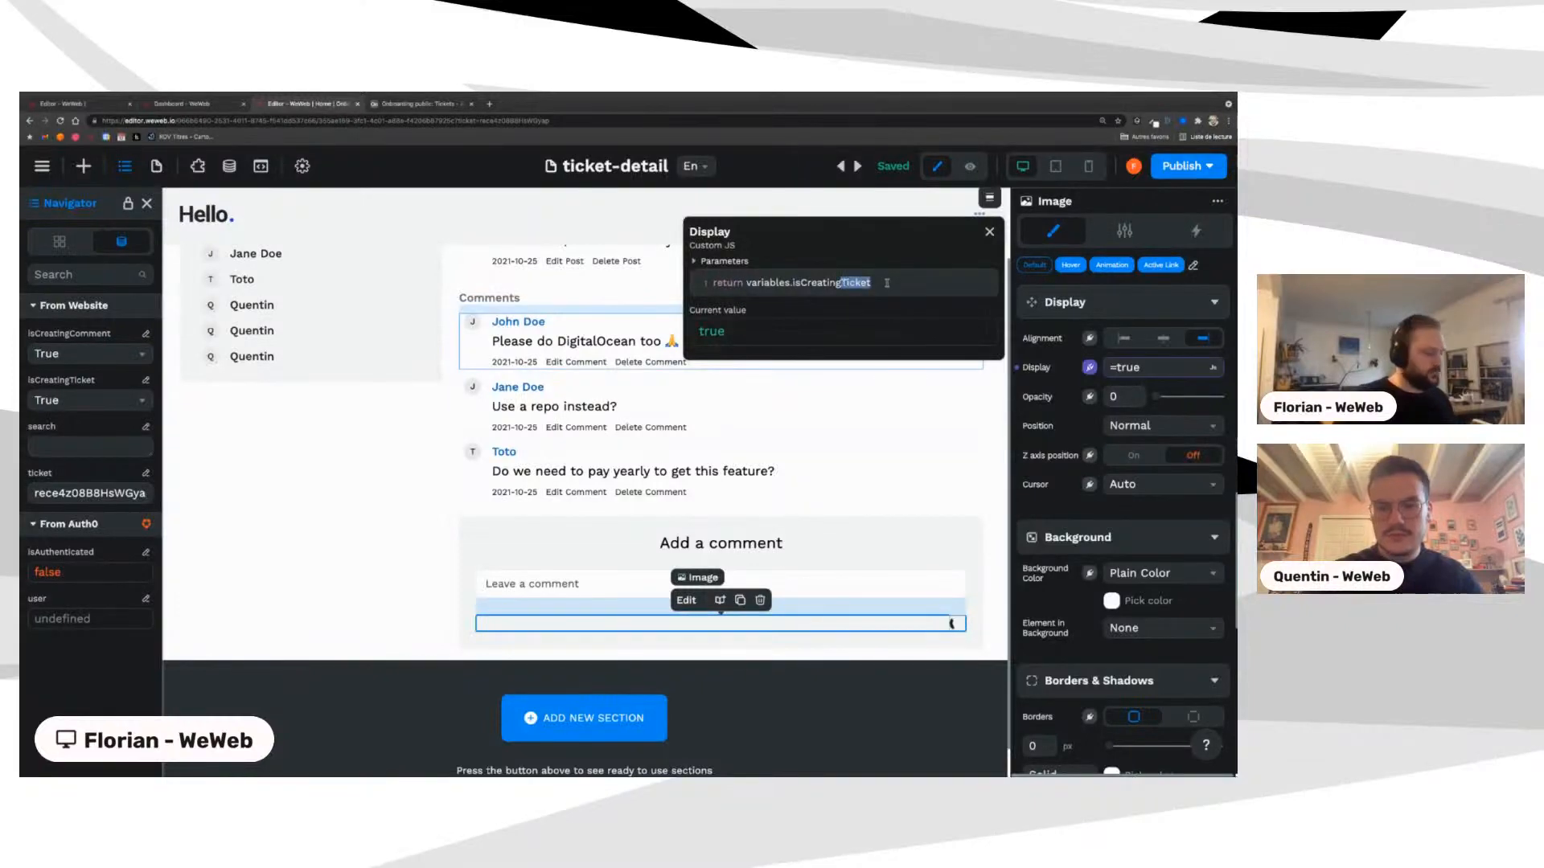
{"action": "type", "text": "Commen"}
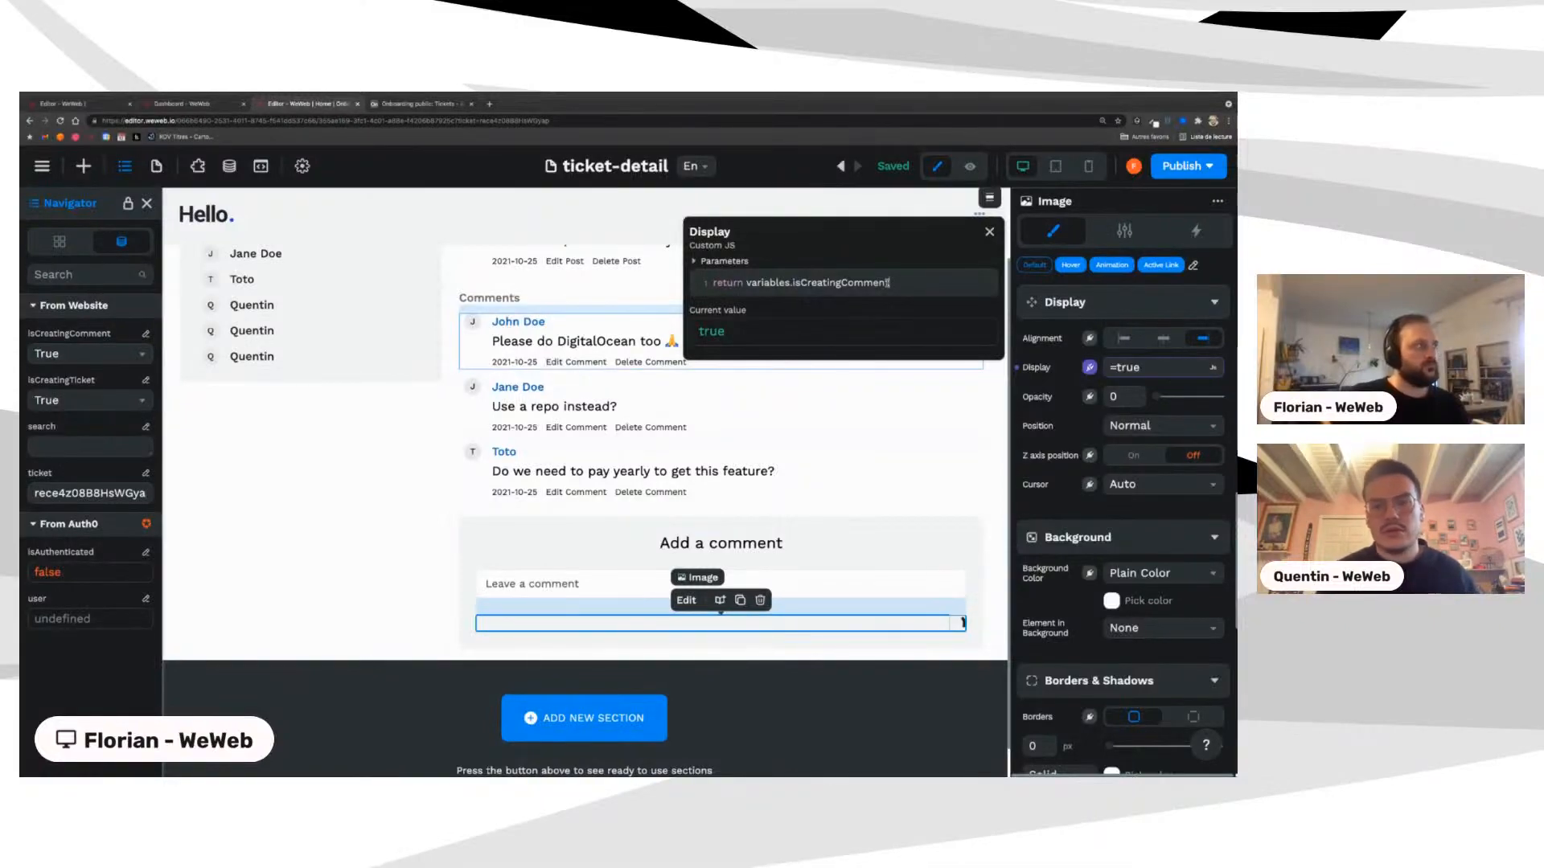
Step: Set the isCreatingComment and isCreatingTicket variables back to False
{"action": "left_click", "coordinate": [70, 357]}
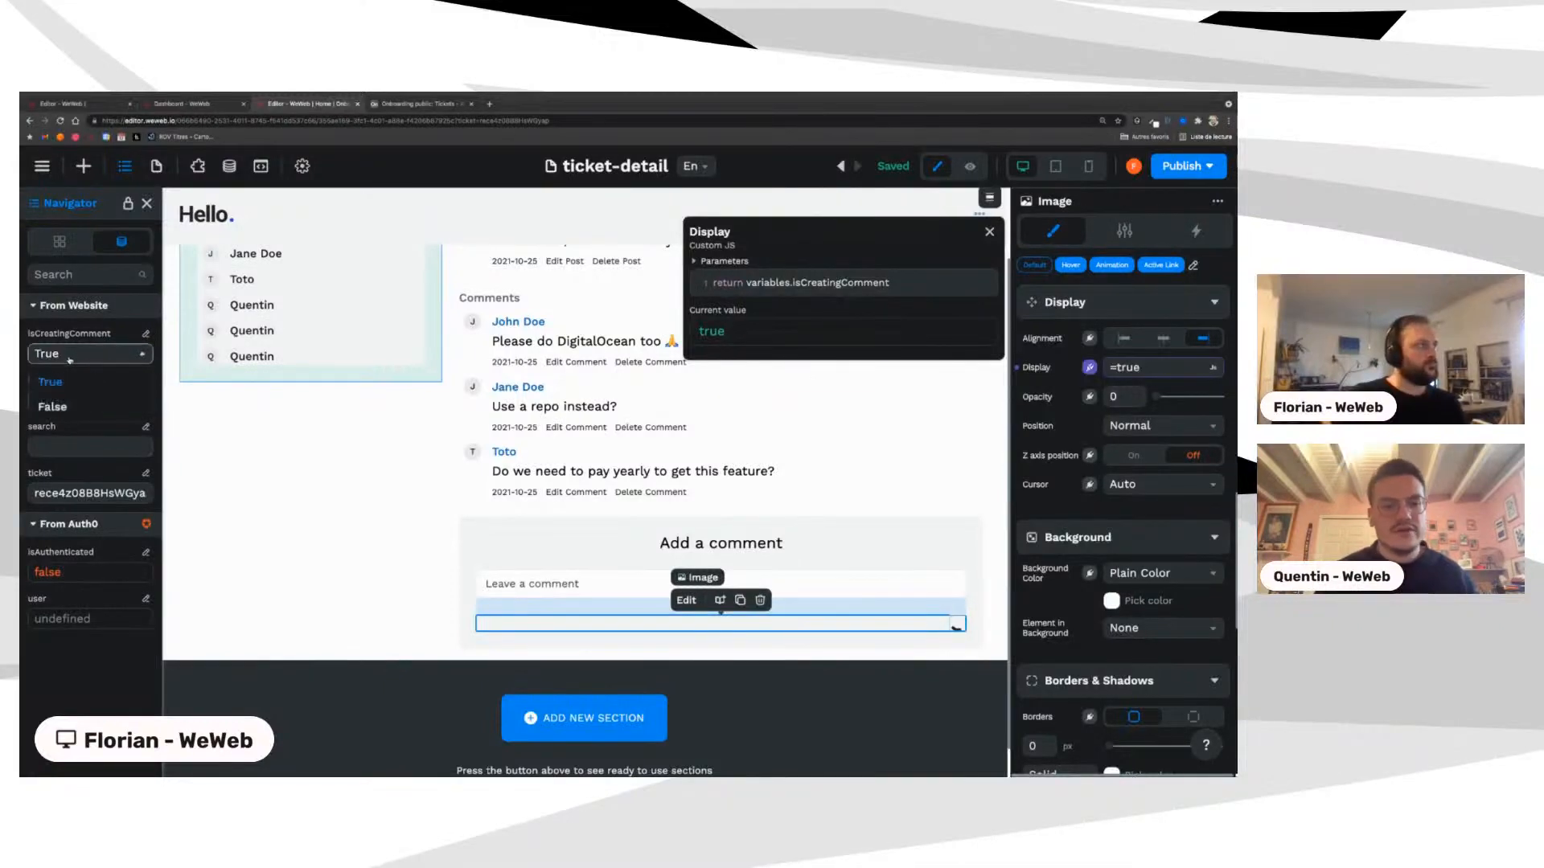
{"action": "left_click", "coordinate": [49, 401]}
{"action": "left_click", "coordinate": [81, 400]}
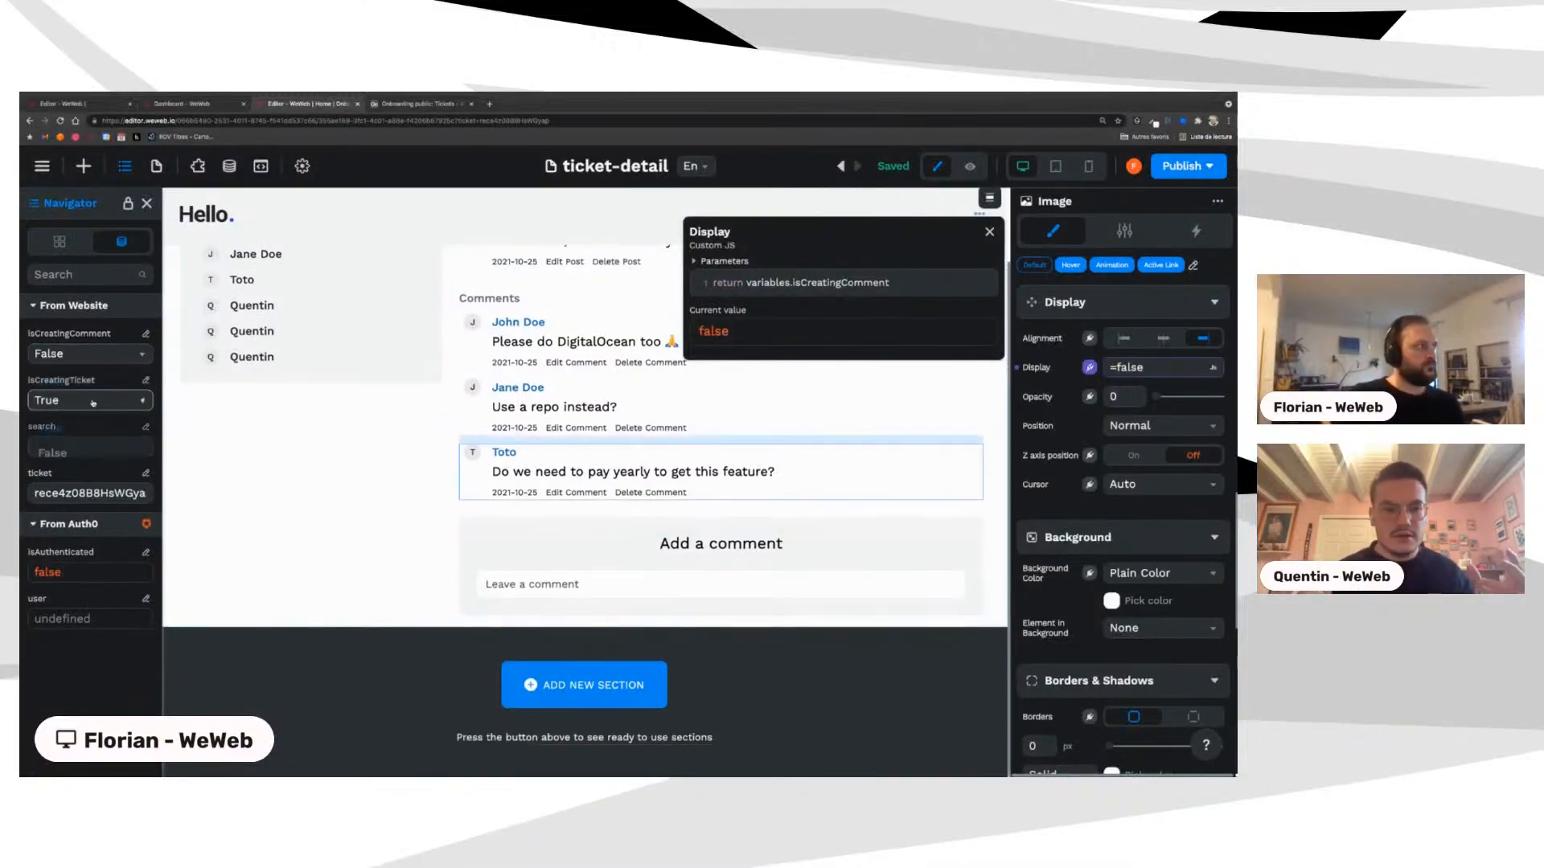
{"action": "left_click", "coordinate": [50, 450]}
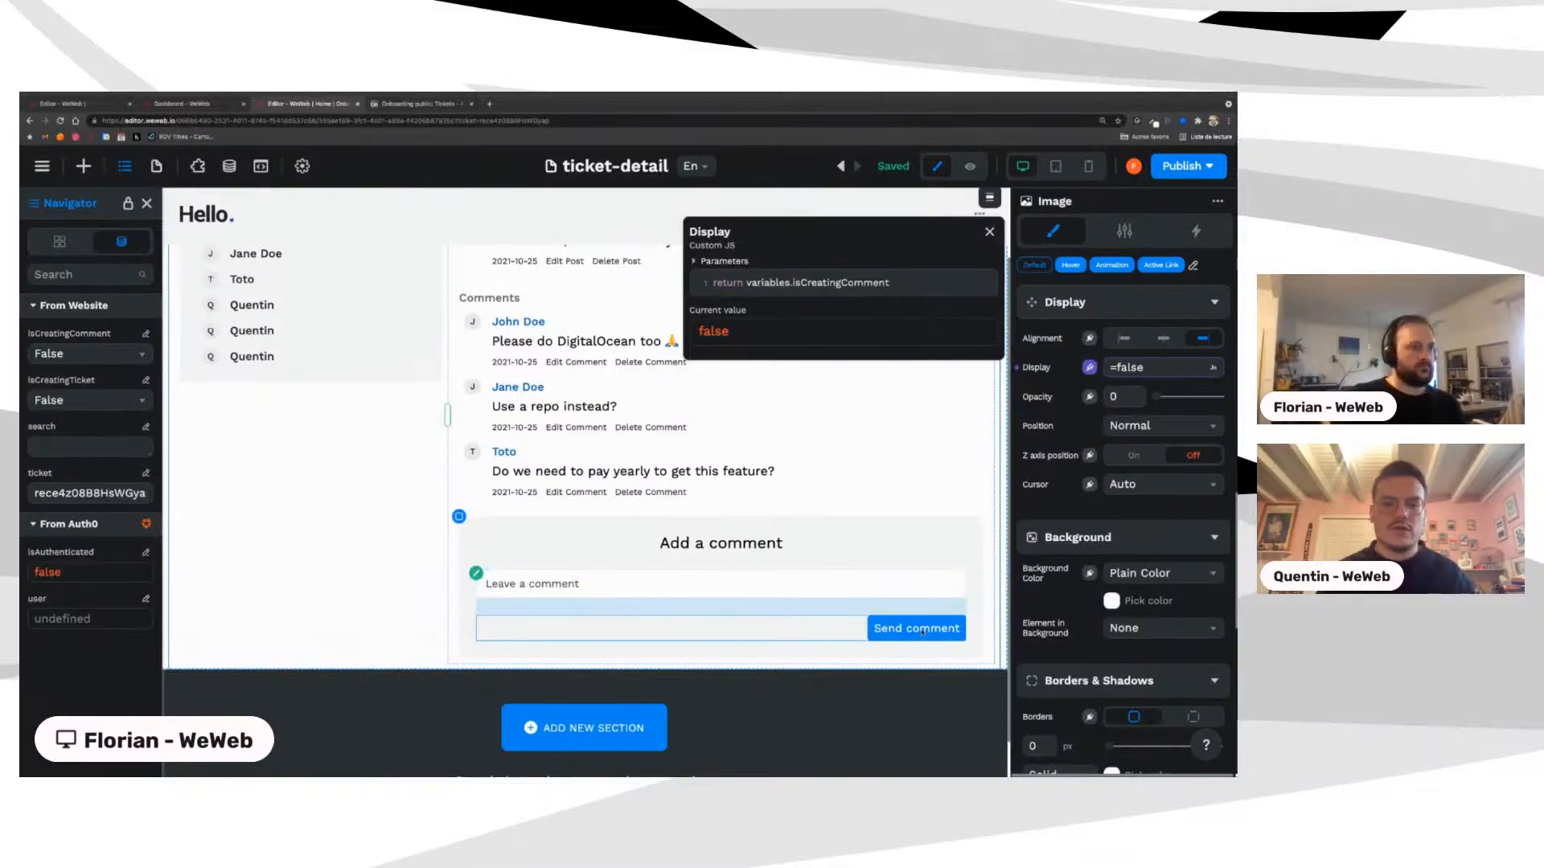
{"action": "left_click", "coordinate": [828, 629]}
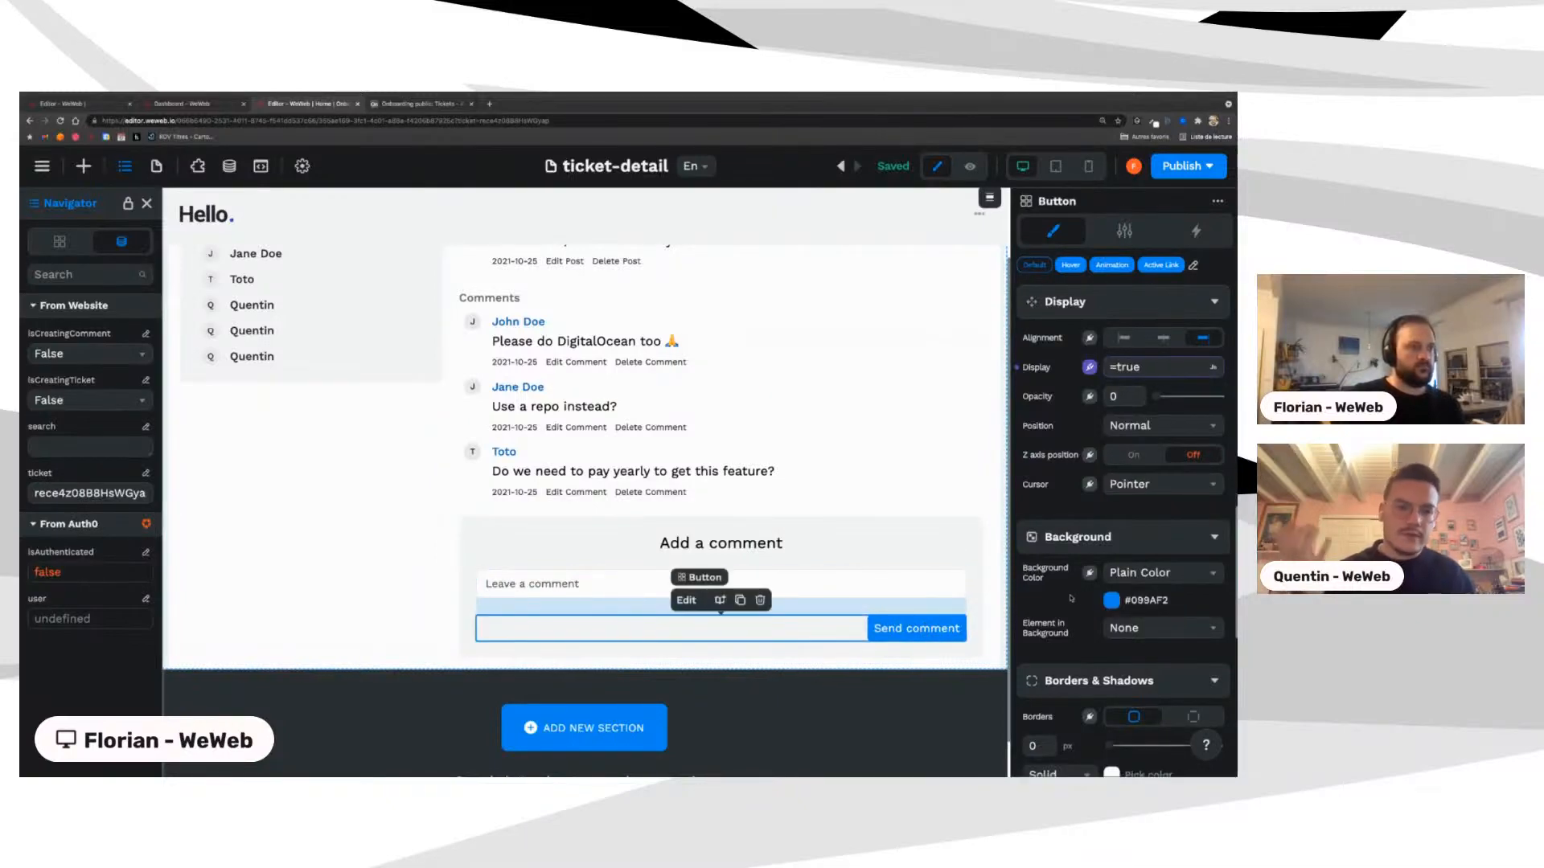
Step: Change the Send comment button's Display formula from isCreatingTicket to isCreatingComment
{"action": "left_click", "coordinate": [1134, 368]}
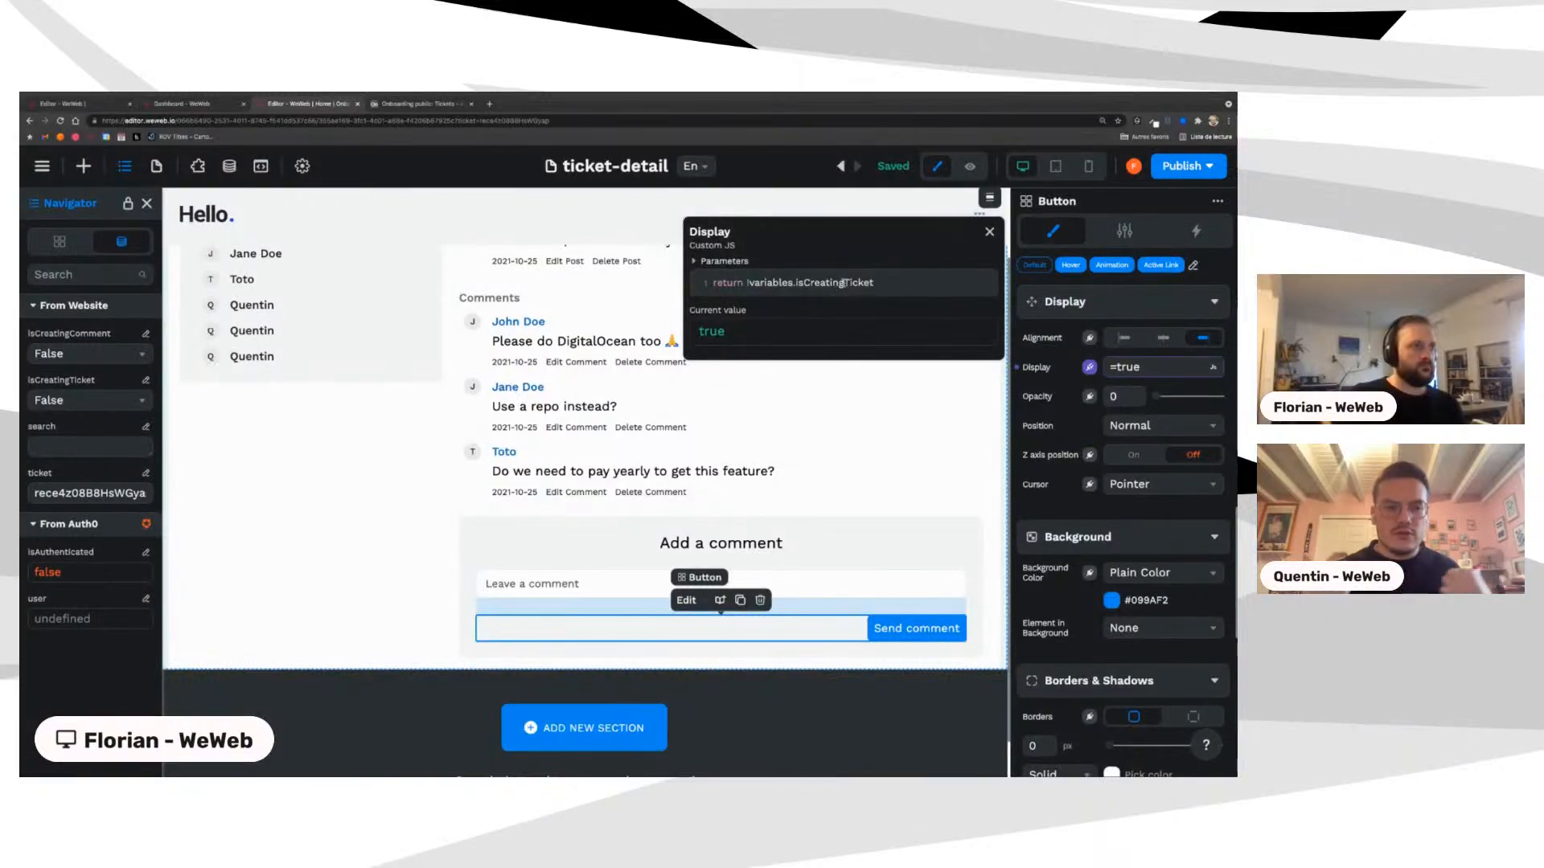
{"action": "left_click_drag", "start_coordinate": [842, 283], "coordinate": [882, 283]}
{"action": "type", "text": "Comment"}
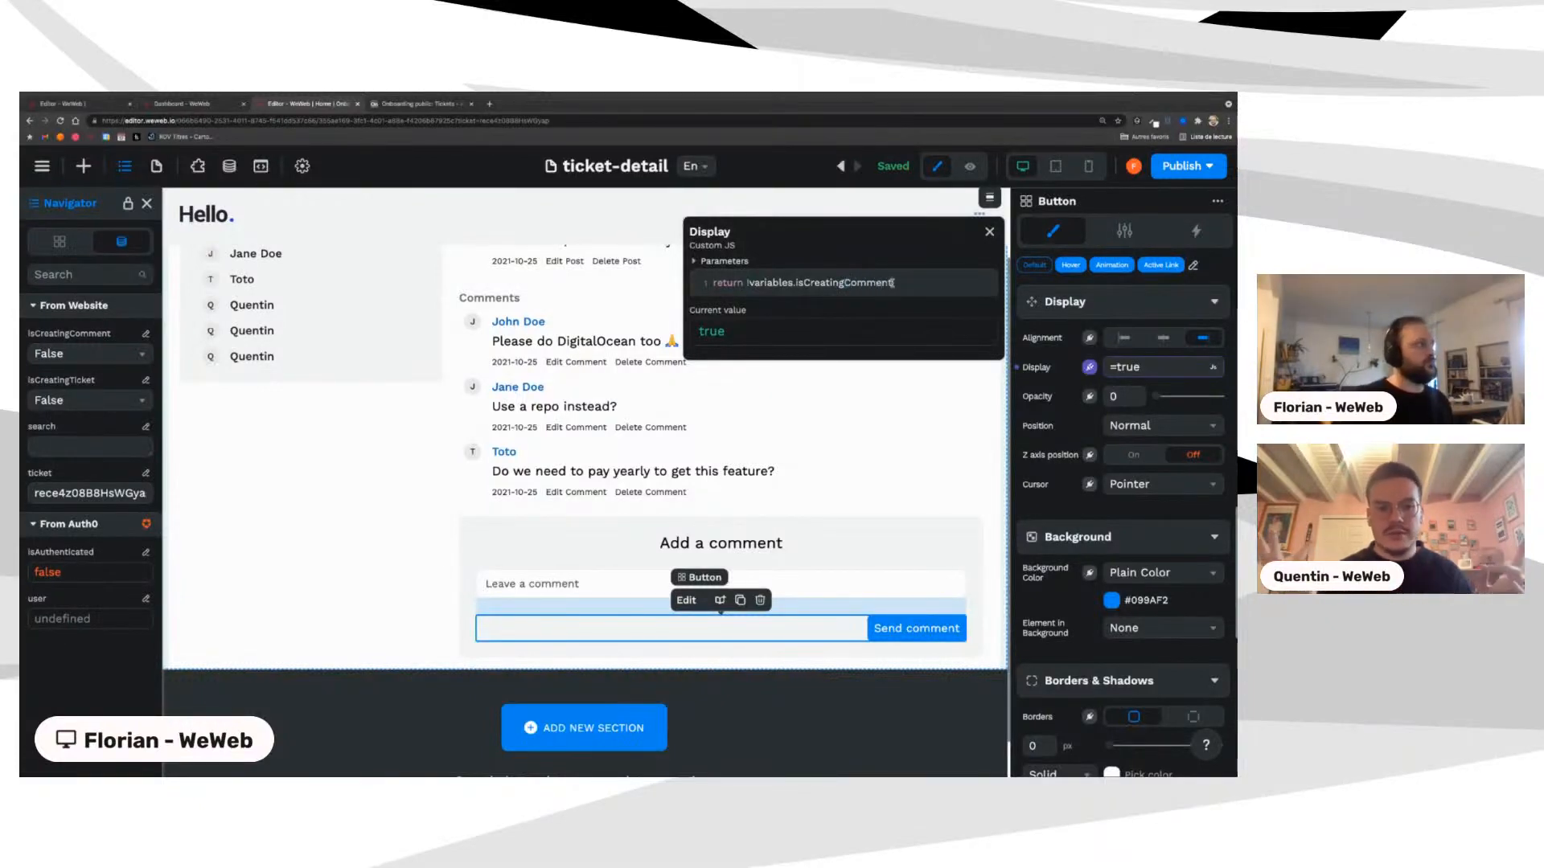
Step: Test the button's hiding by toggling isCreatingComment to True and back to False
{"action": "left_click", "coordinate": [83, 355]}
{"action": "left_click", "coordinate": [56, 385]}
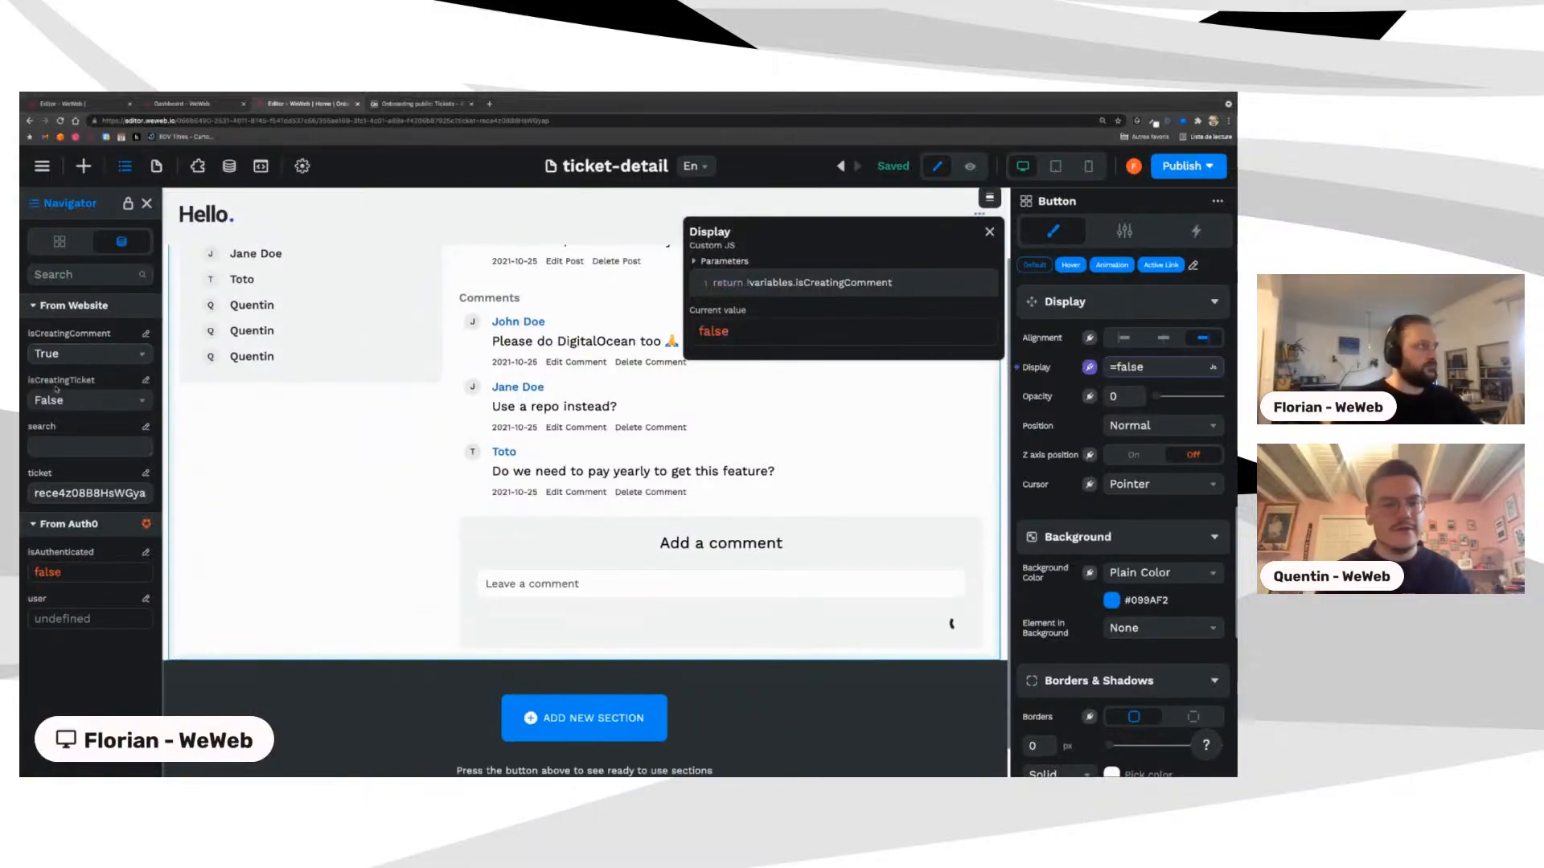
{"action": "left_click", "coordinate": [80, 354]}
{"action": "left_click", "coordinate": [57, 408]}
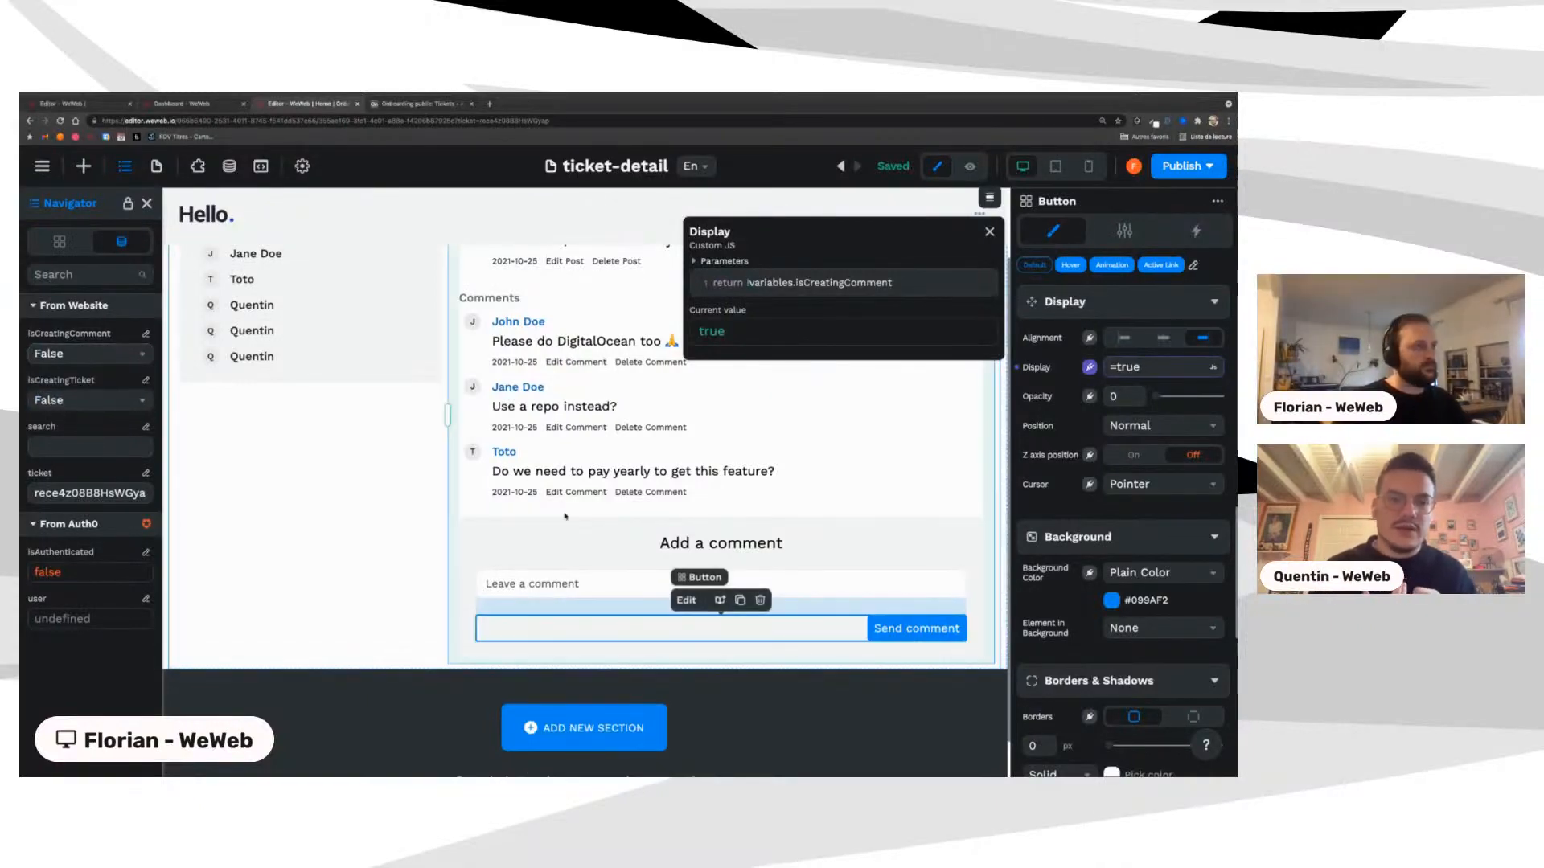
{"action": "left_click", "coordinate": [989, 231]}
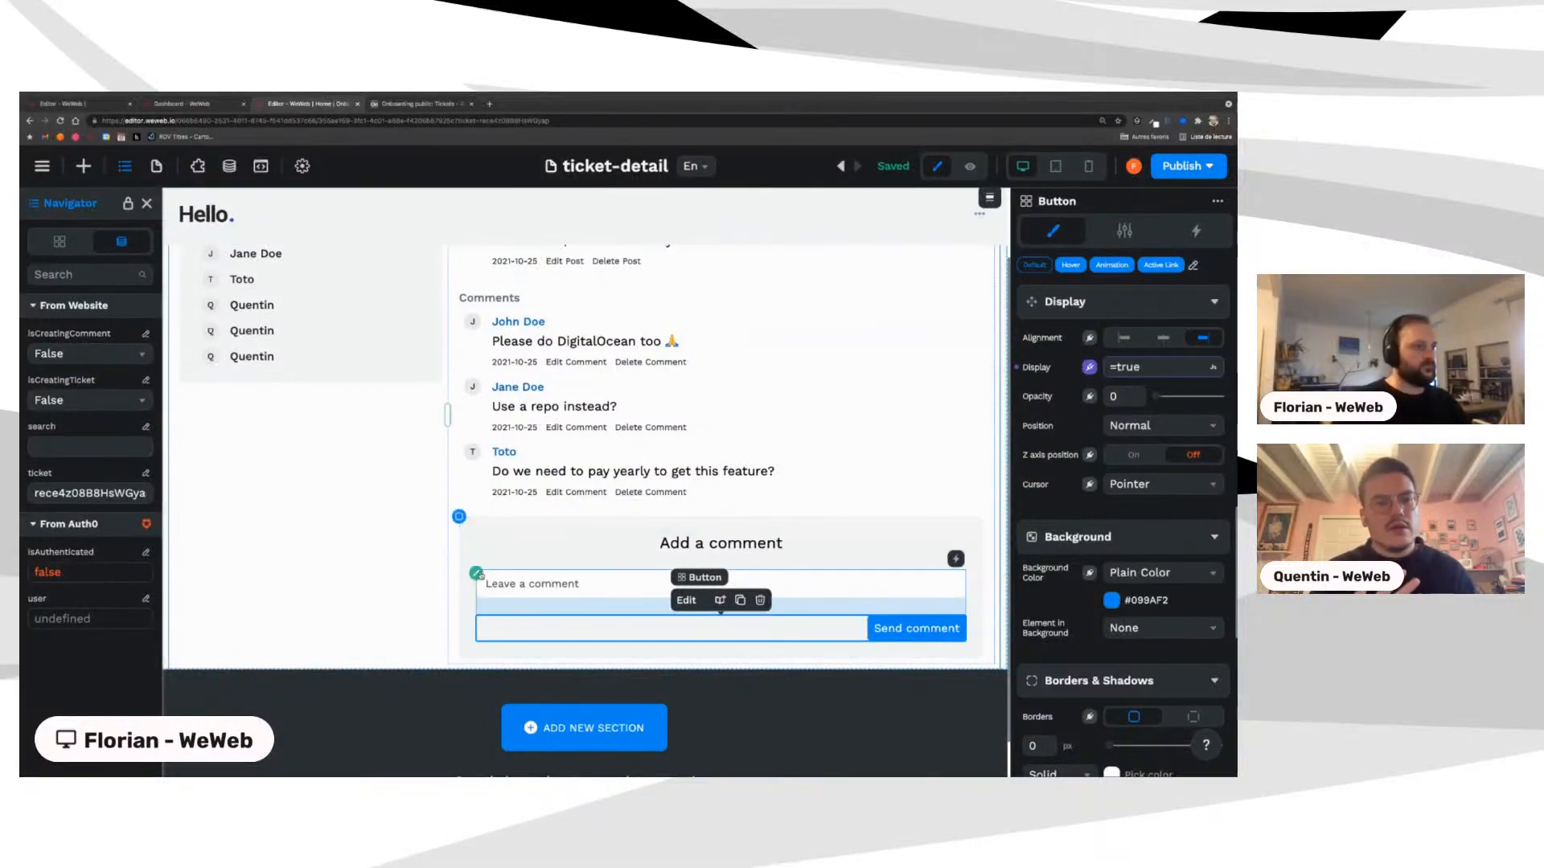
{"action": "left_click", "coordinate": [522, 584]}
{"action": "left_click", "coordinate": [1196, 231]}
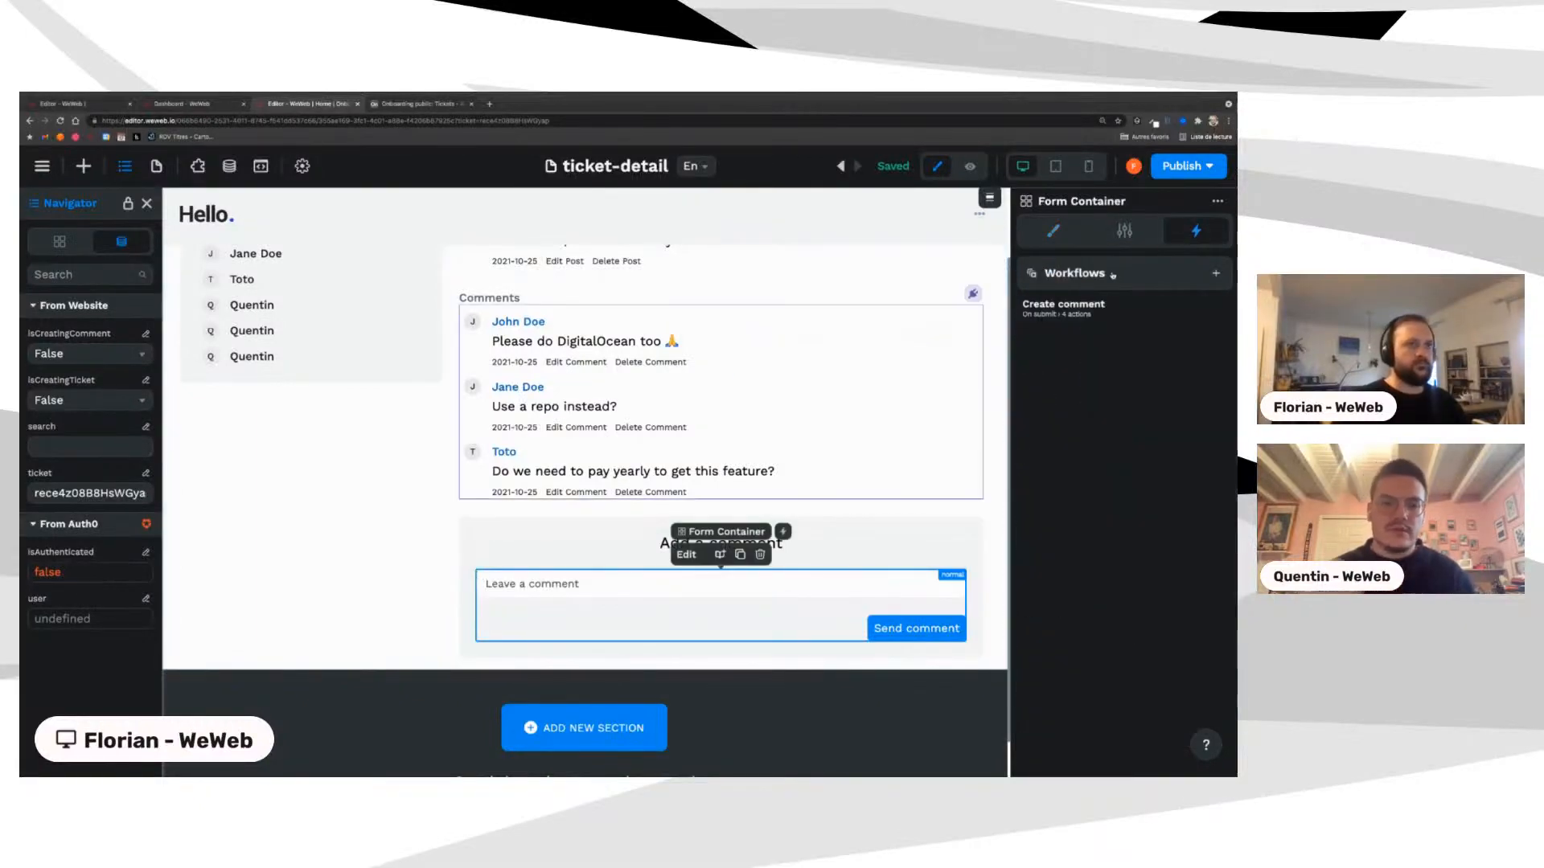
Step: Review the Create comment workflow's second action and Custom JavaScript createRecord action, then view Plugins
{"action": "left_click", "coordinate": [1063, 305]}
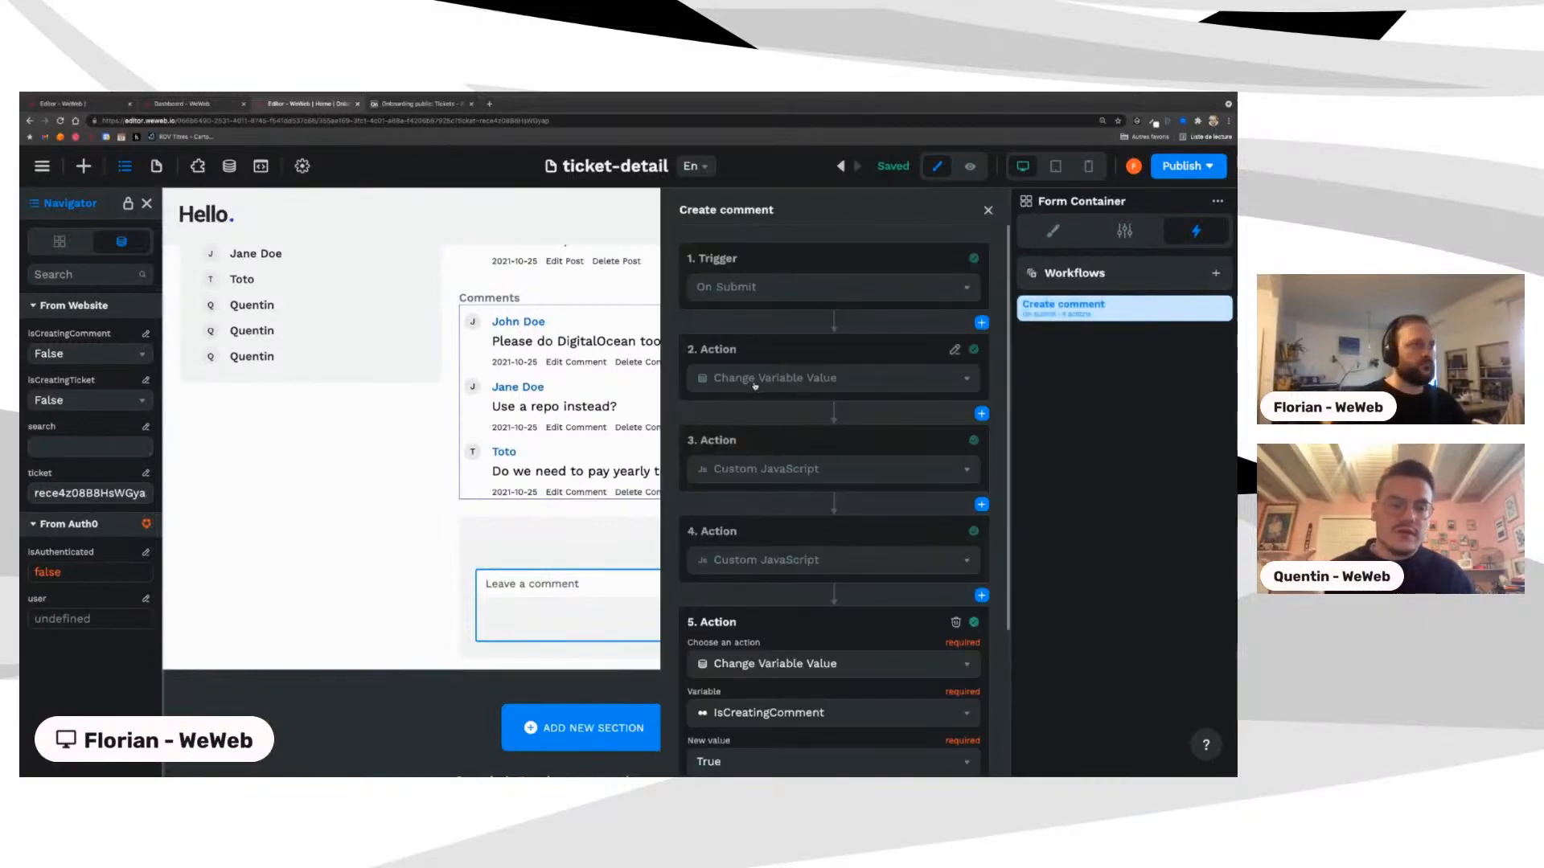
{"action": "left_click", "coordinate": [755, 386]}
{"action": "left_click", "coordinate": [744, 452]}
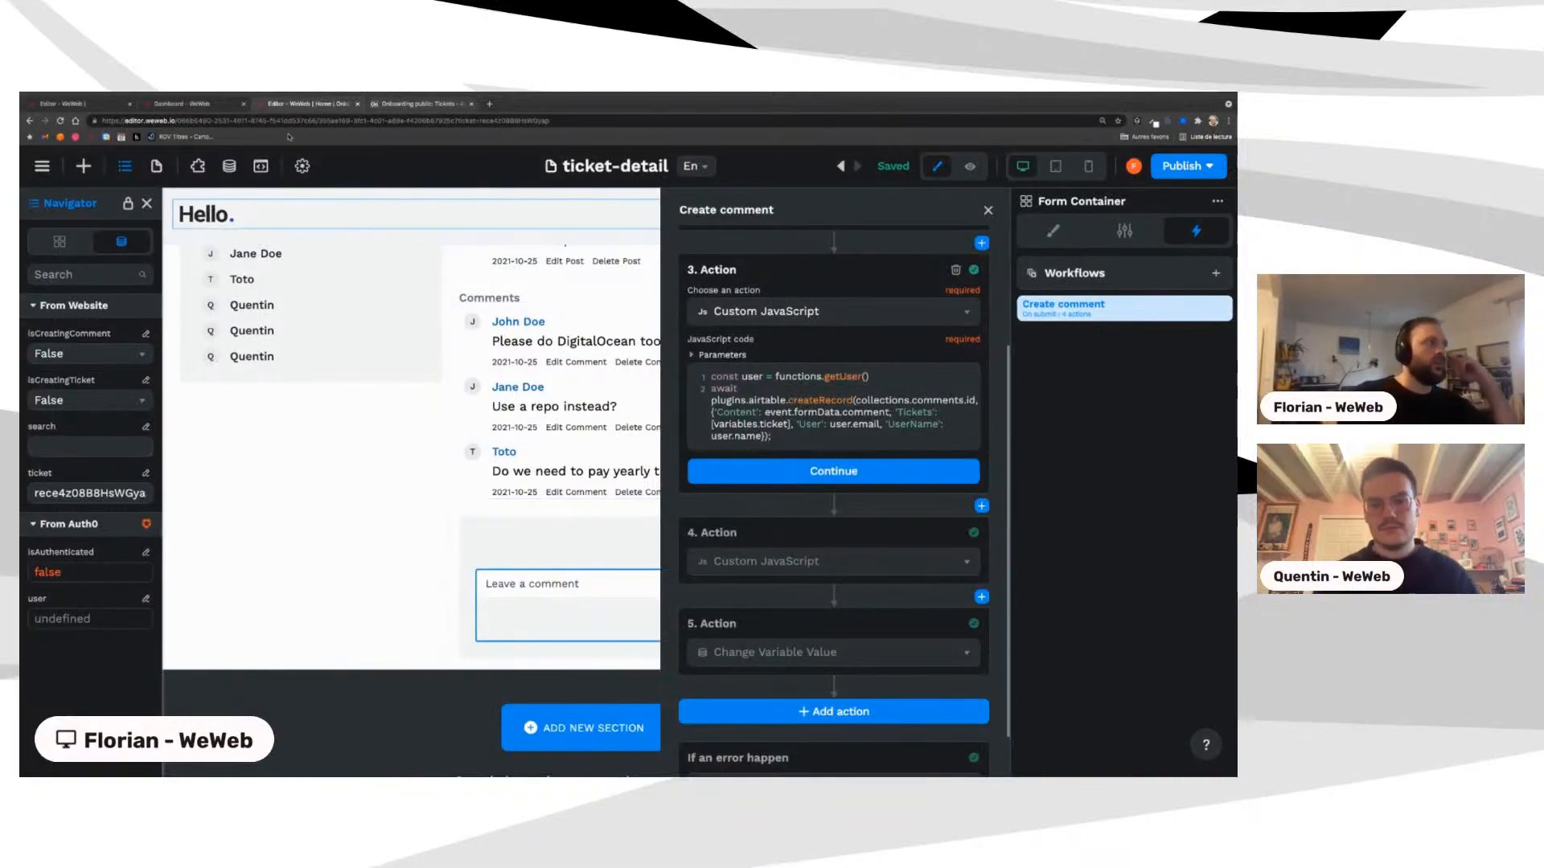
{"action": "left_click", "coordinate": [197, 165]}
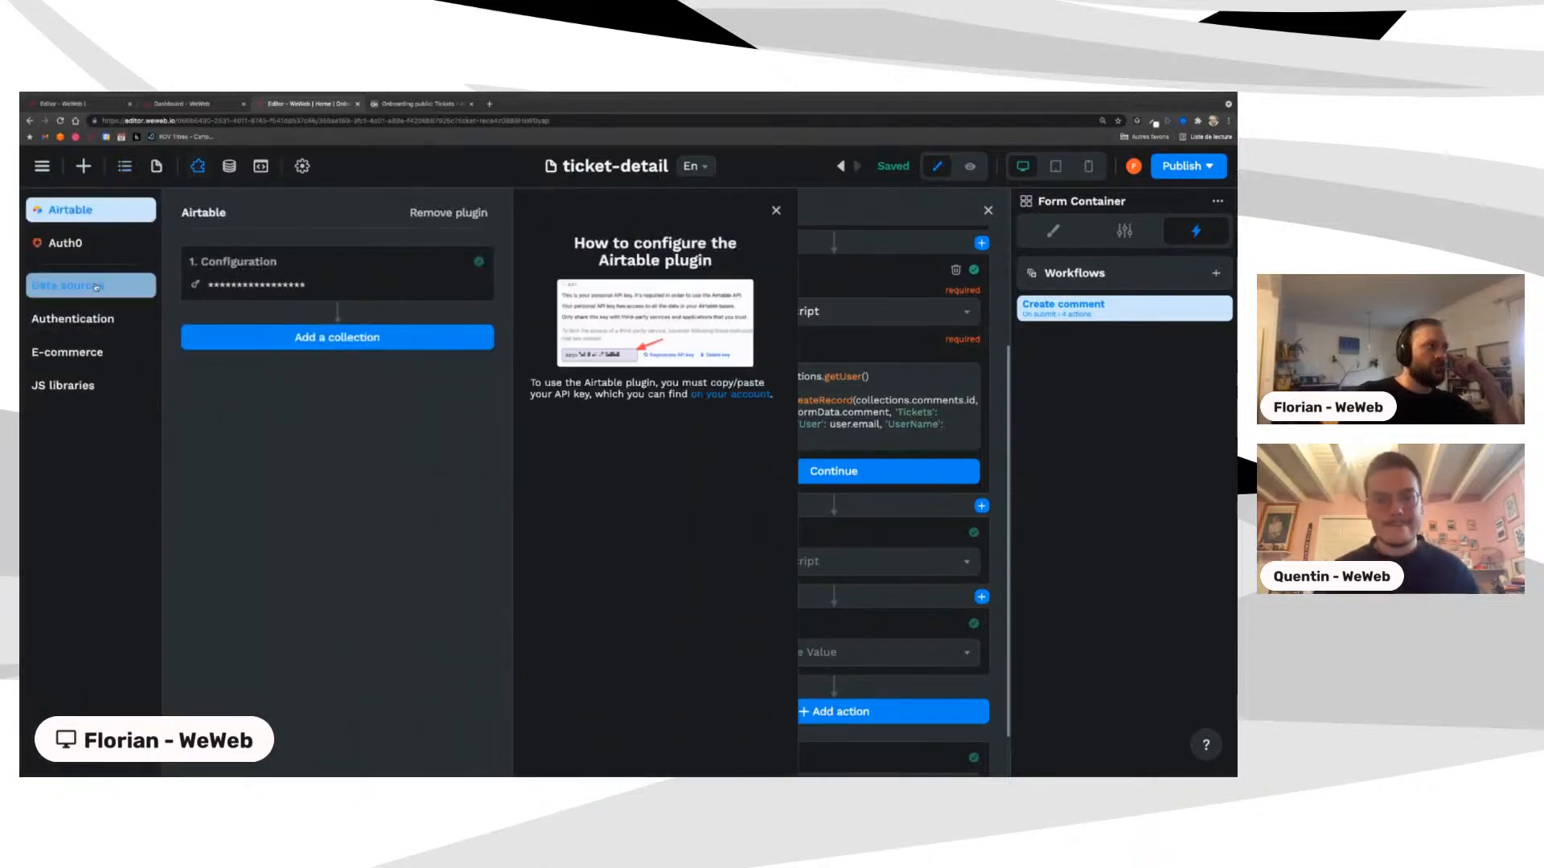
Step: Browse the Data sources and Authentication plugins, check Auth0's setup, then close Plugins
{"action": "left_click", "coordinate": [96, 287]}
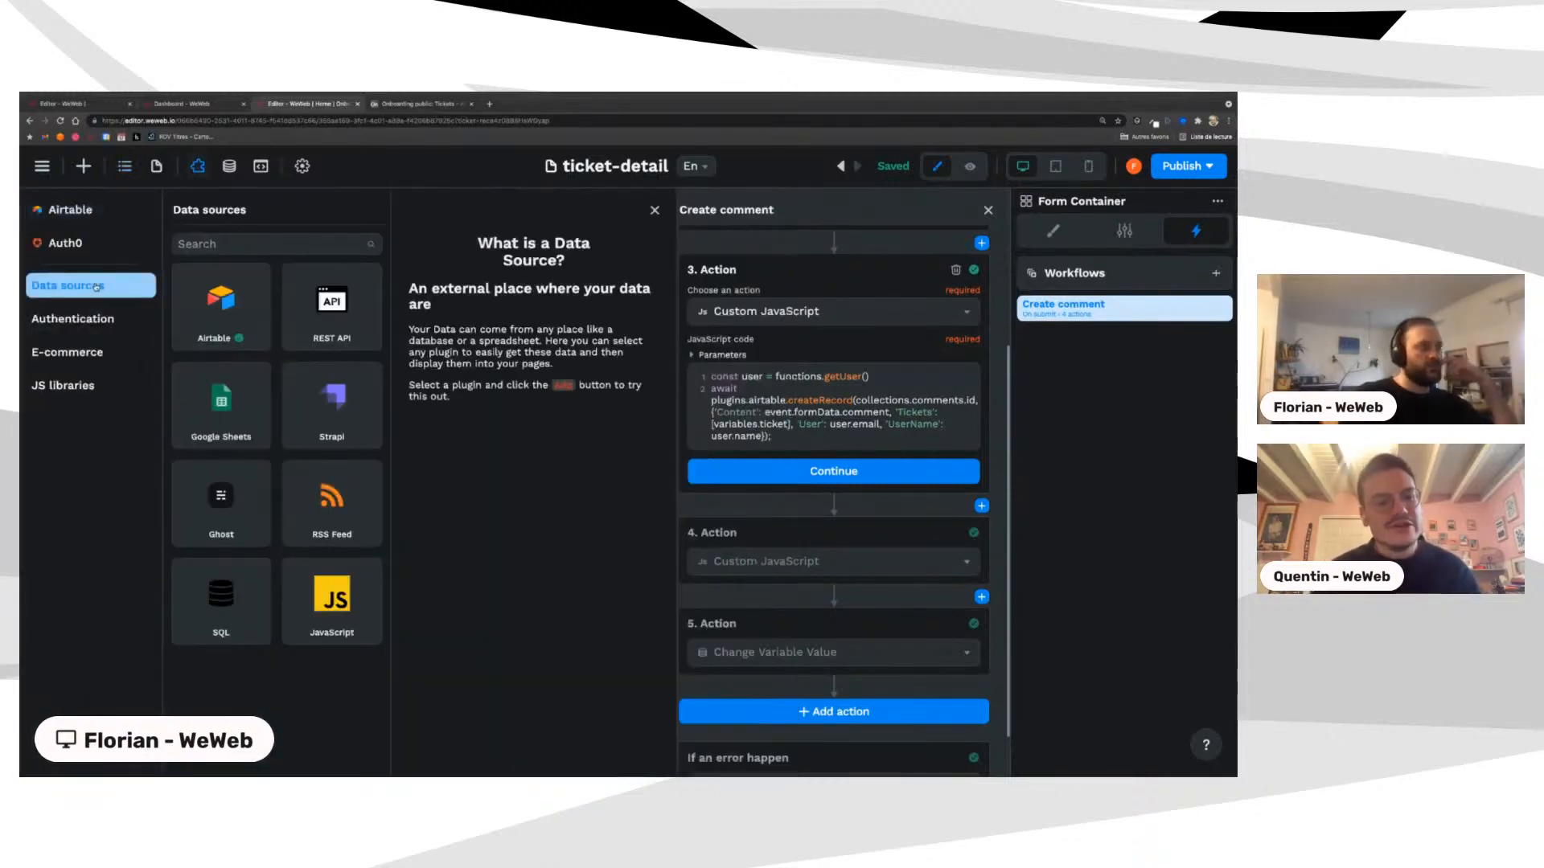
{"action": "left_click", "coordinate": [84, 318]}
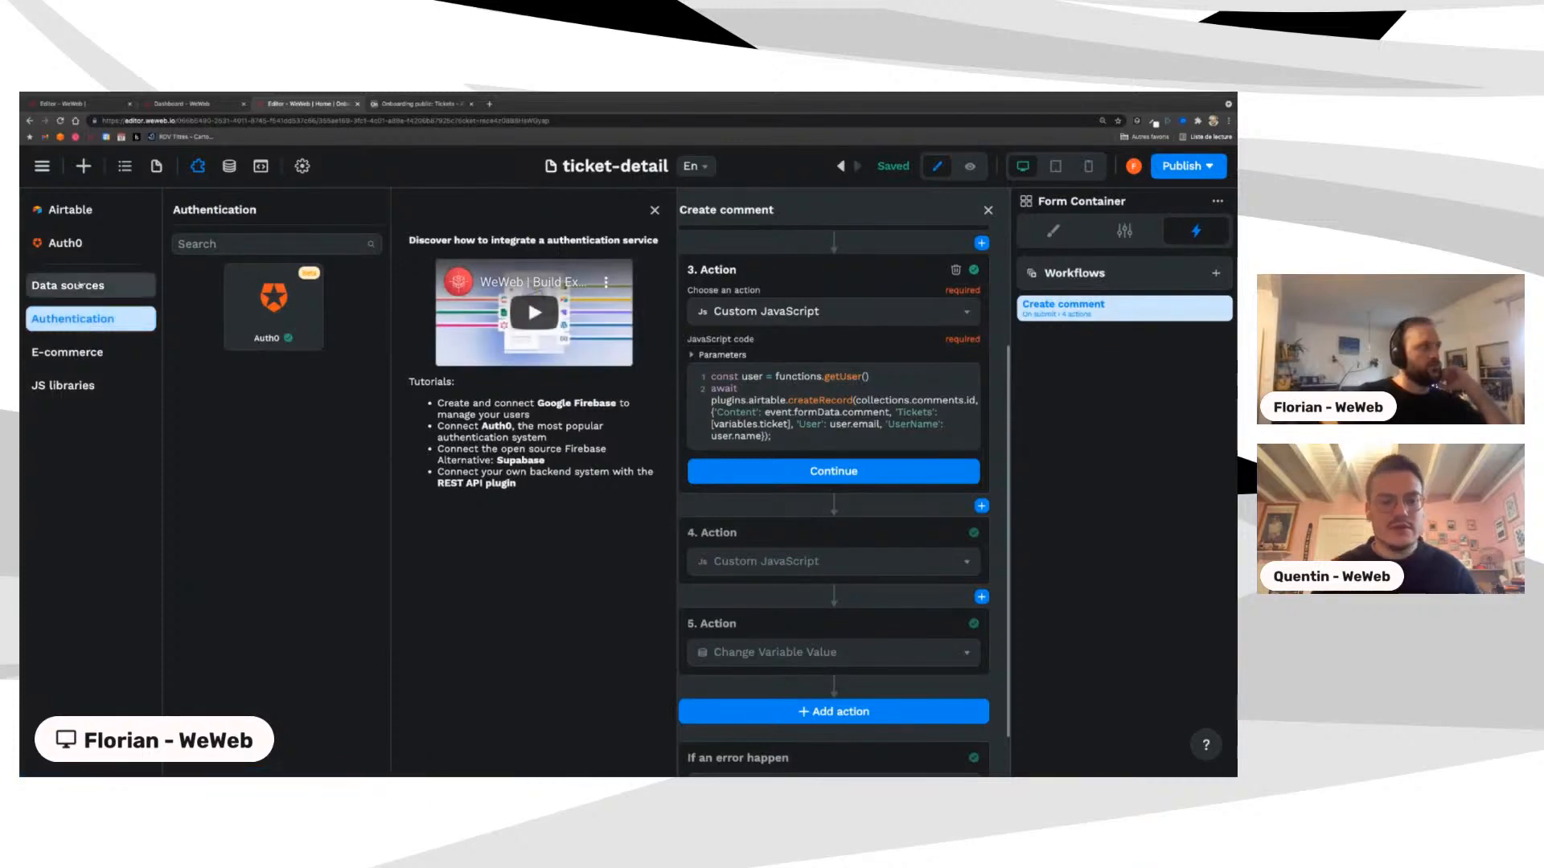
{"action": "left_click", "coordinate": [80, 243]}
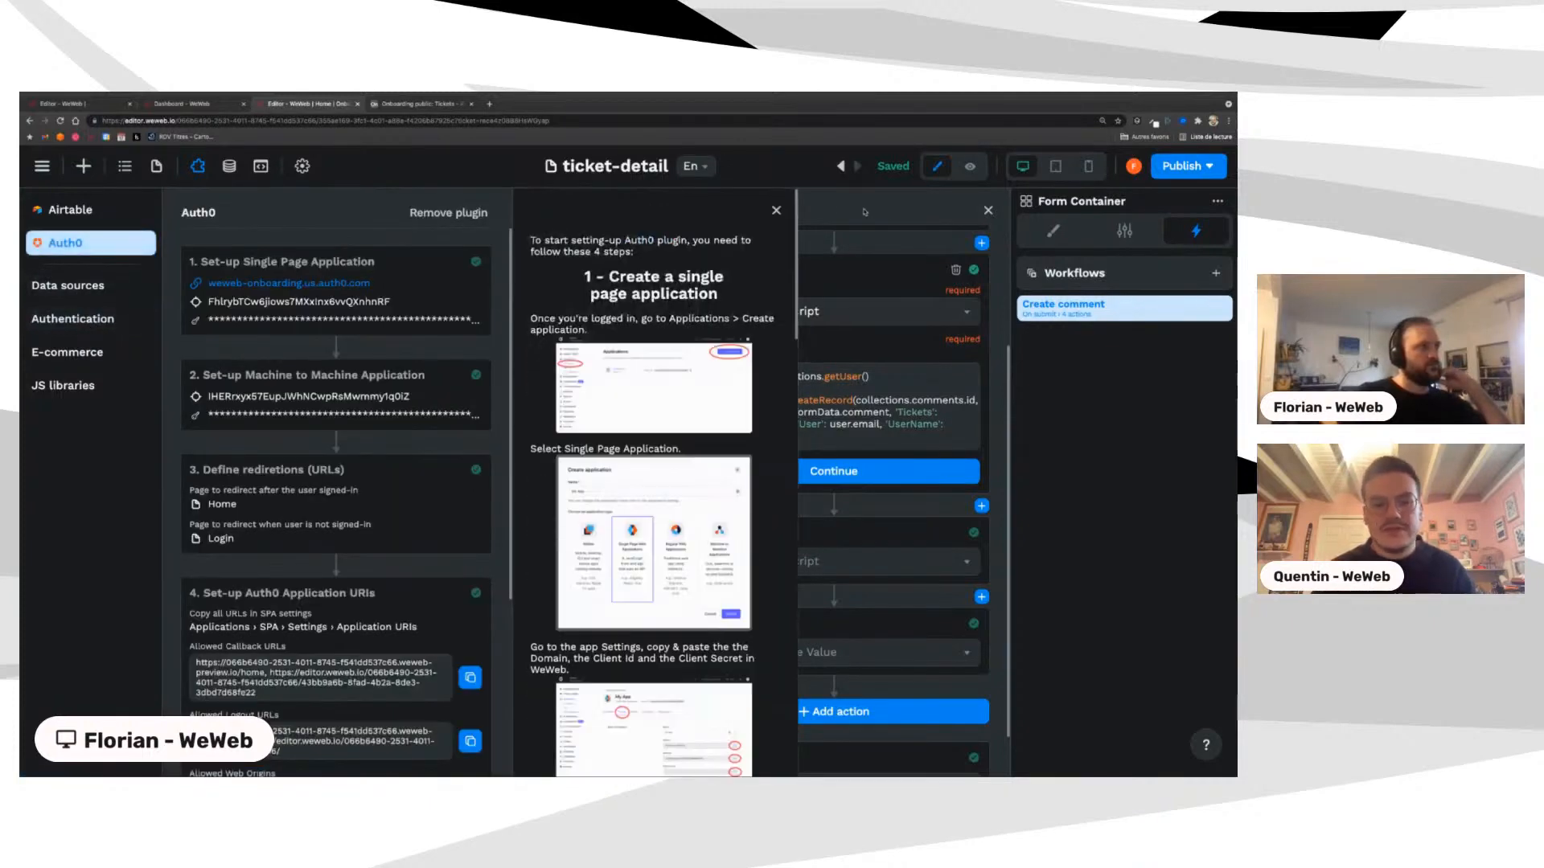
{"action": "left_click", "coordinate": [776, 210]}
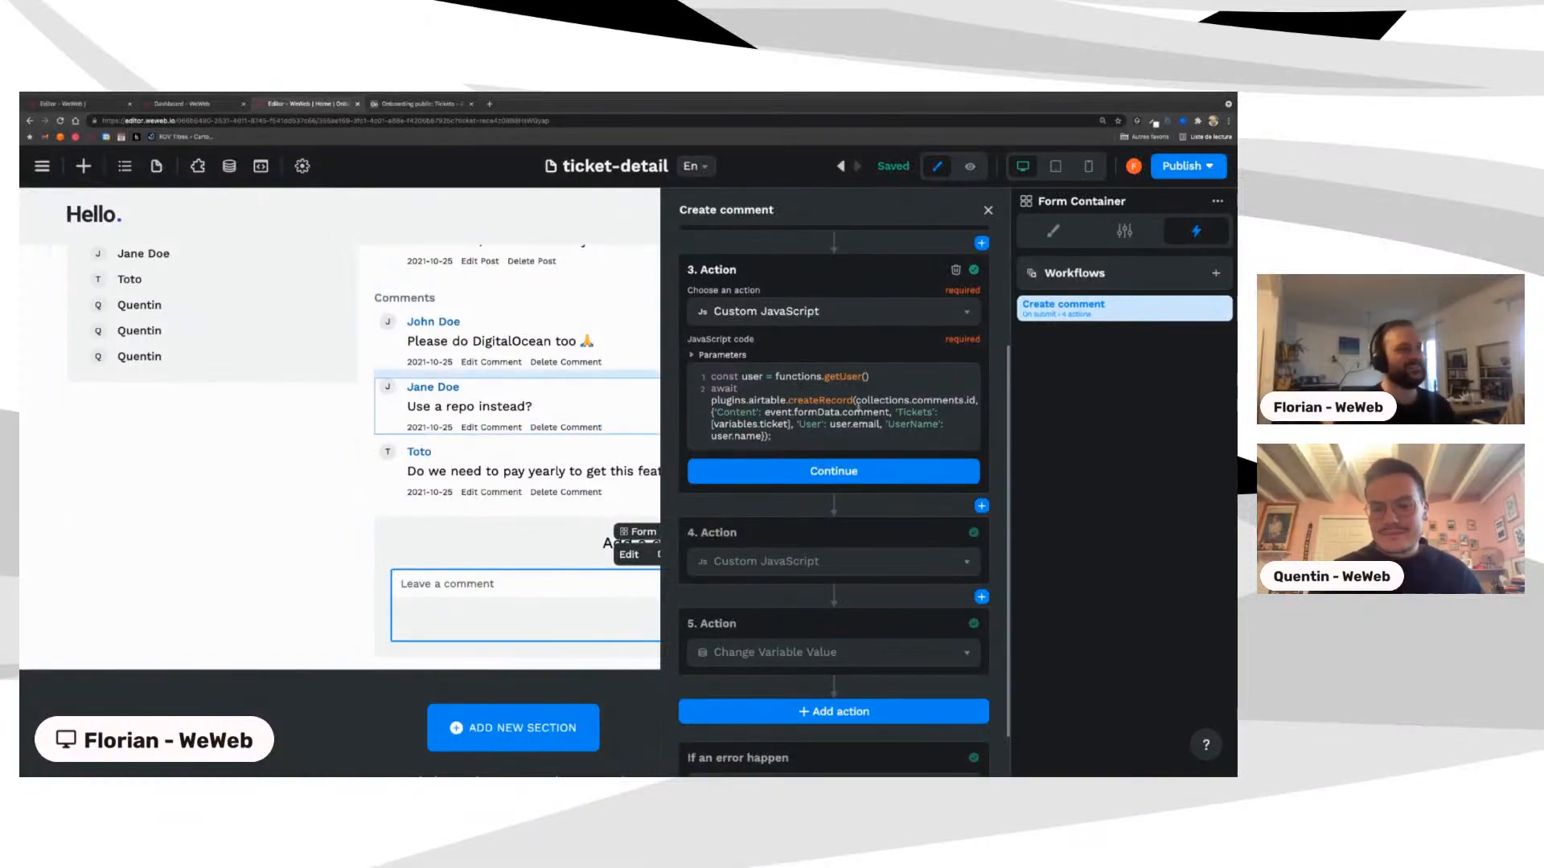
Step: Scroll through the createRecord script, then close the Create comment workflow
{"action": "scroll", "coordinate": [765, 445], "scroll_direction": "up", "scroll_amount": 3}
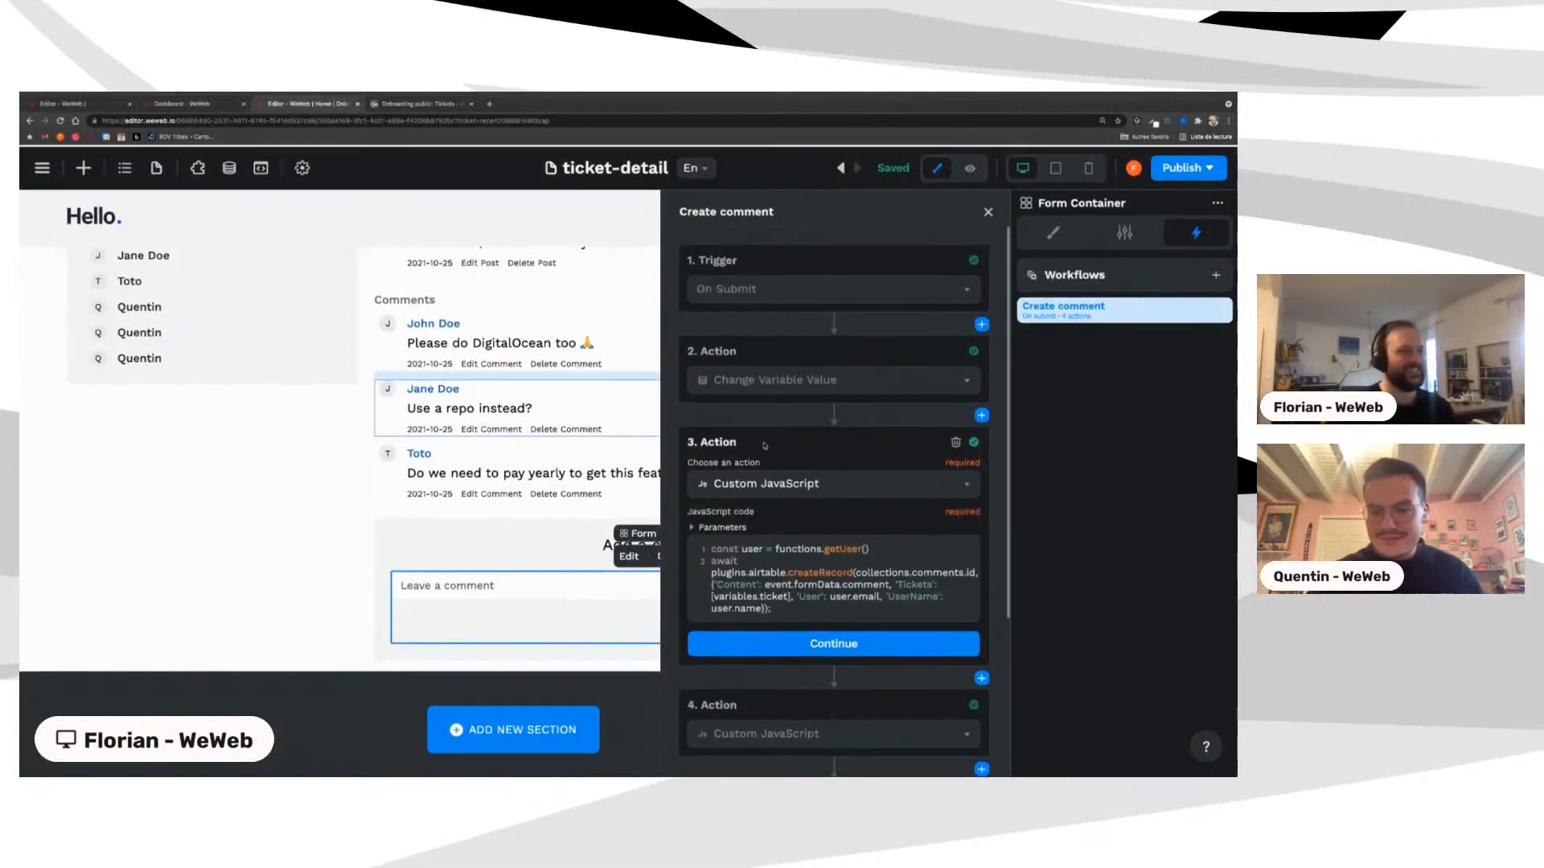
{"action": "scroll", "coordinate": [765, 445], "scroll_direction": "down", "scroll_amount": 3}
{"action": "scroll", "coordinate": [765, 446], "scroll_direction": "up", "scroll_amount": 3}
{"action": "scroll", "coordinate": [765, 446], "scroll_direction": "down", "scroll_amount": 3}
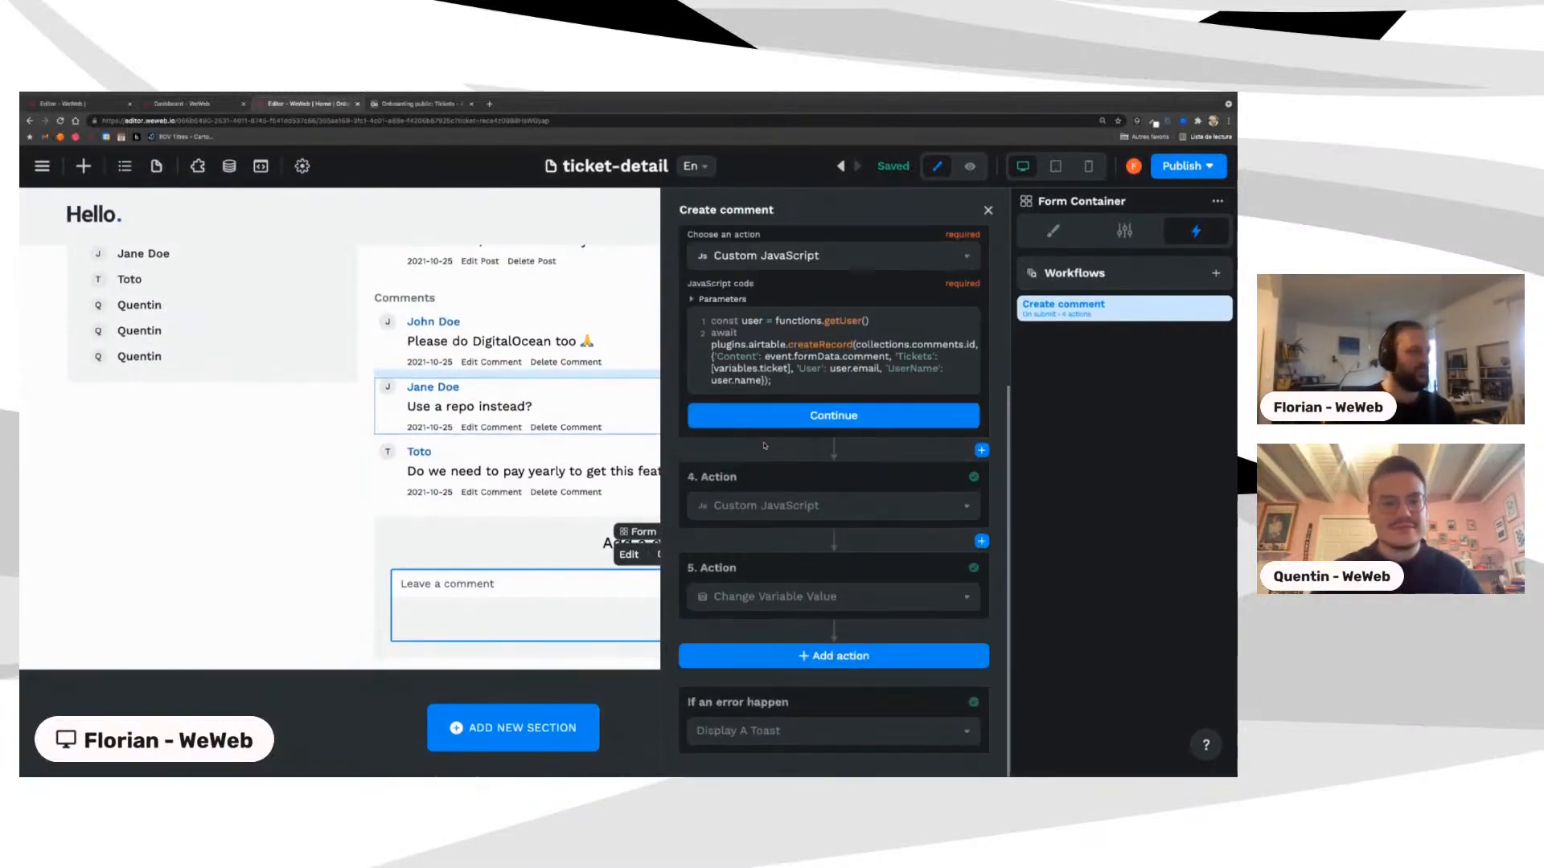
{"action": "scroll", "coordinate": [765, 446], "scroll_direction": "up", "scroll_amount": 3}
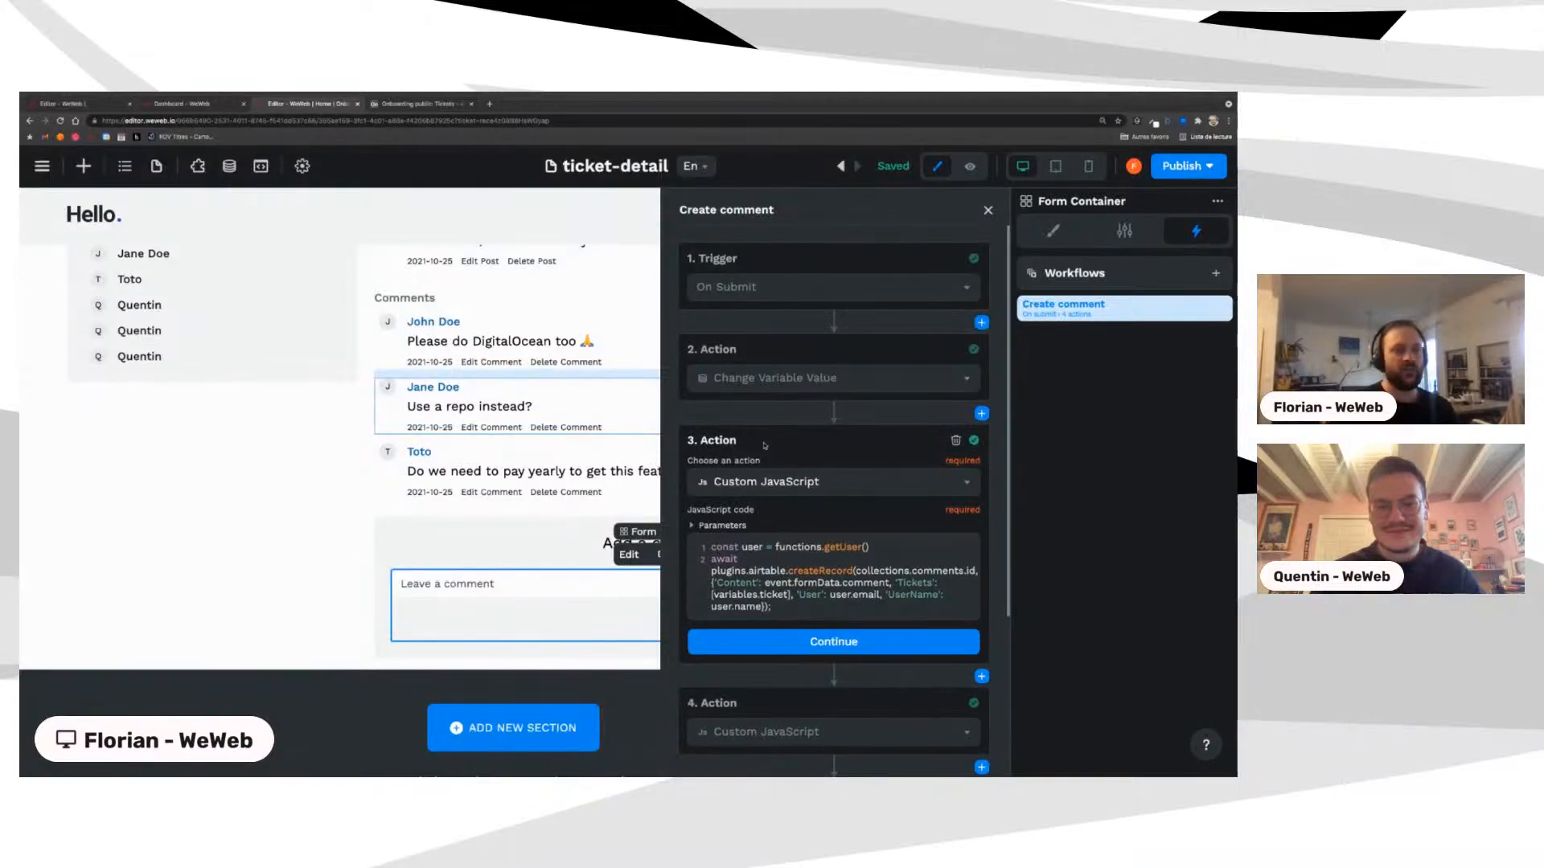
{"action": "scroll", "coordinate": [764, 445], "scroll_direction": "down", "scroll_amount": 3}
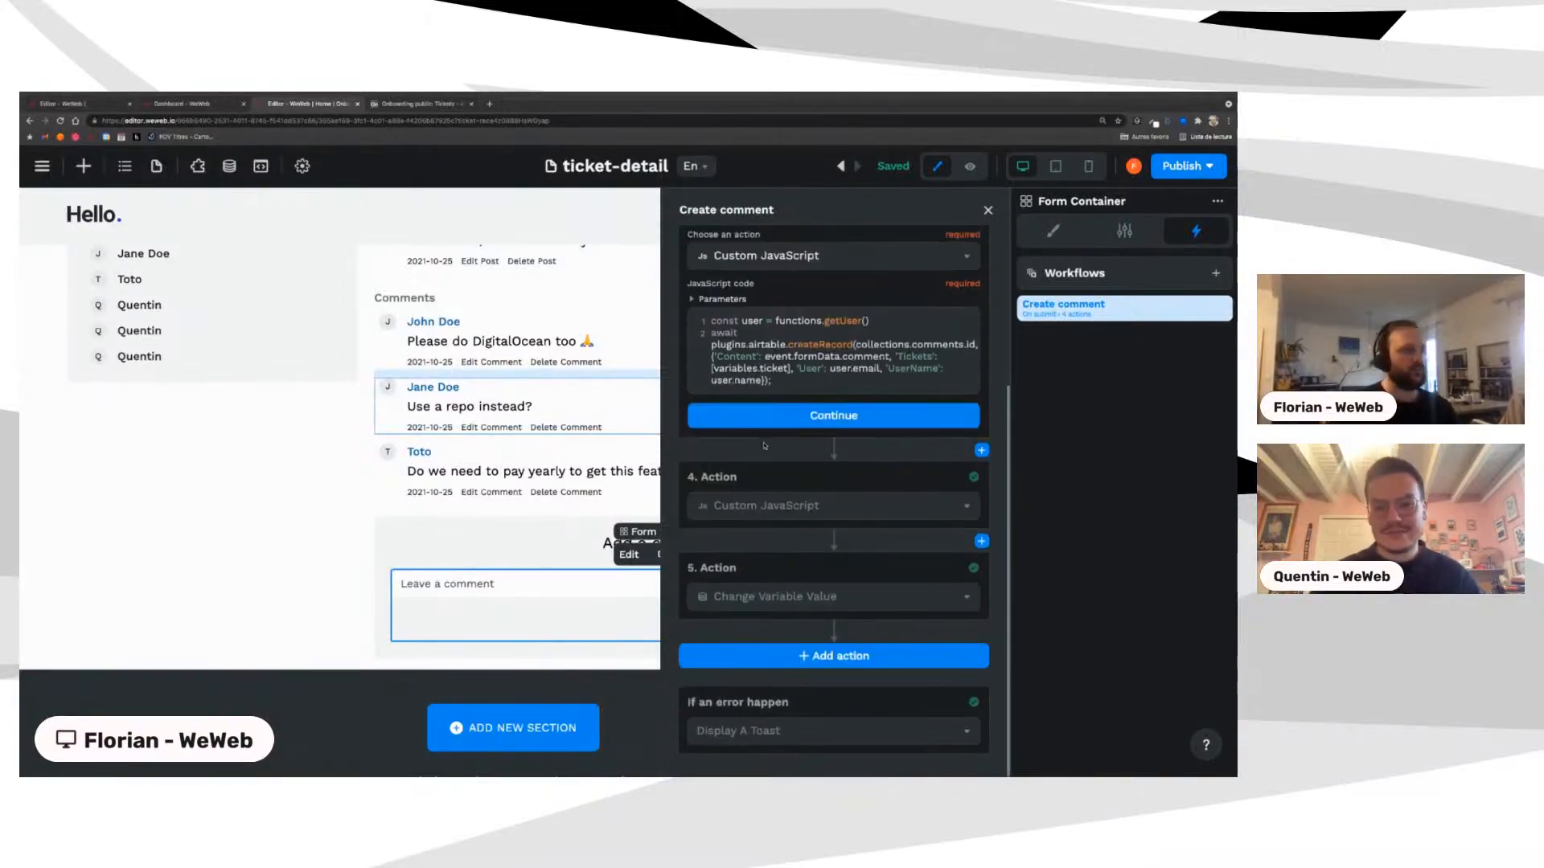
{"action": "scroll", "coordinate": [765, 445], "scroll_direction": "up", "scroll_amount": 1}
{"action": "left_click", "coordinate": [661, 574]}
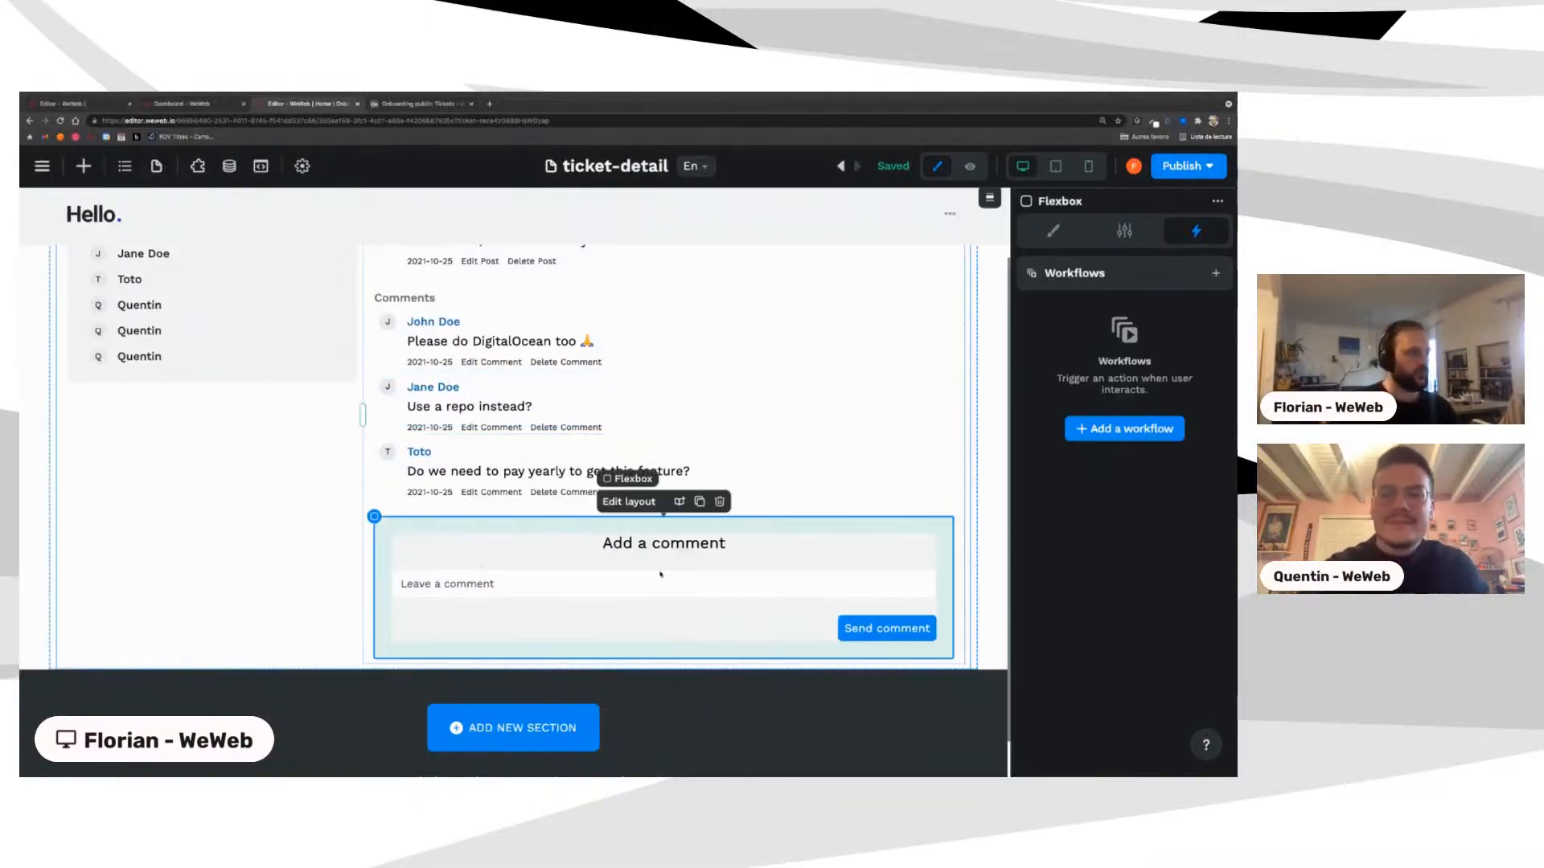
Step: Select the Send comment button and show the Navigator's Layers tree
{"action": "left_click", "coordinate": [622, 635]}
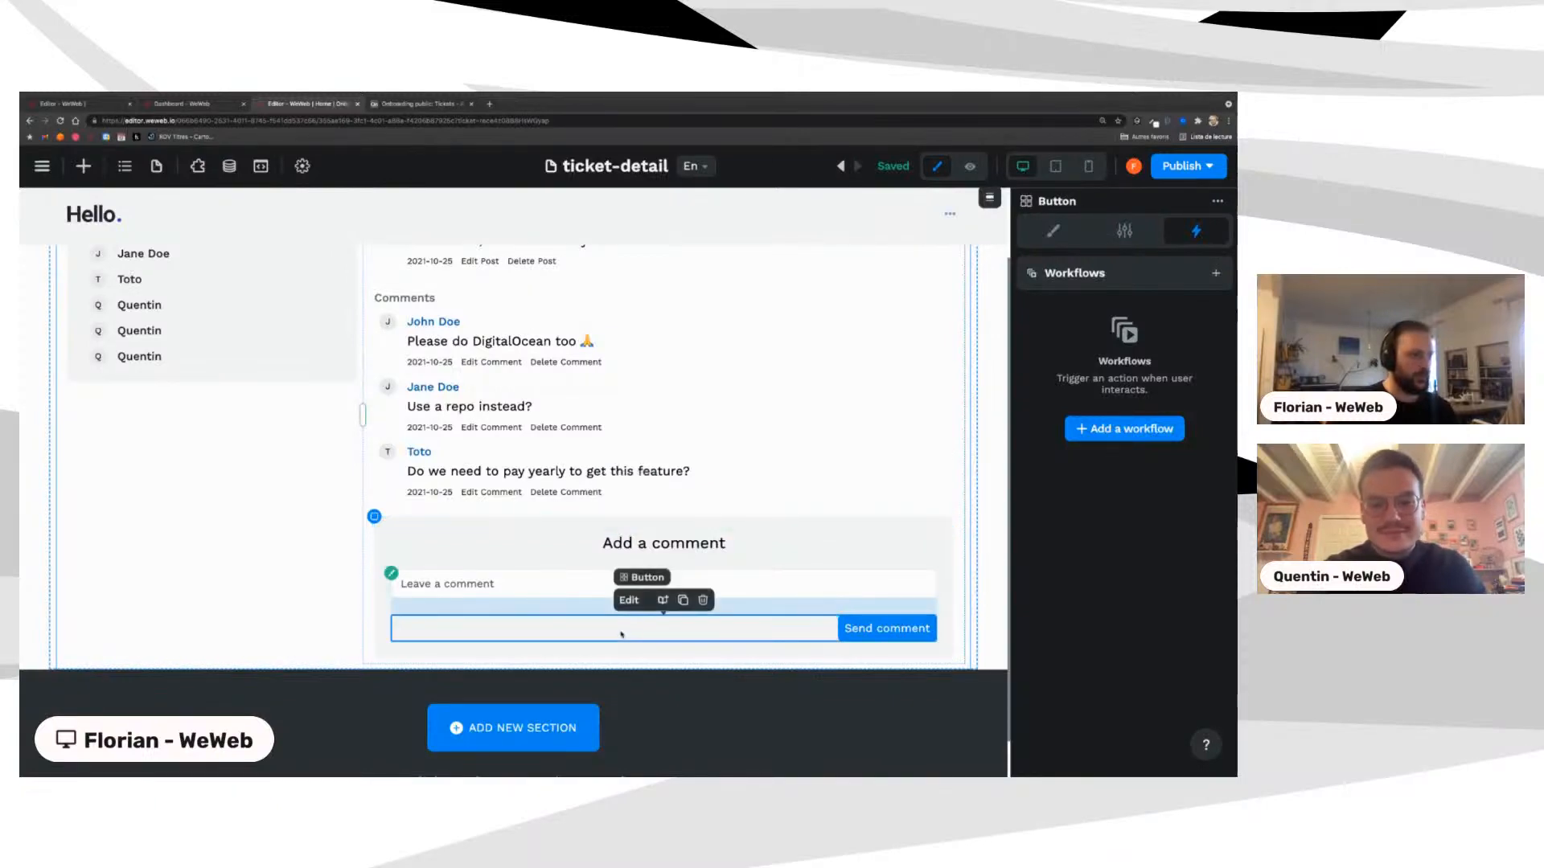
{"action": "left_click", "coordinate": [124, 166]}
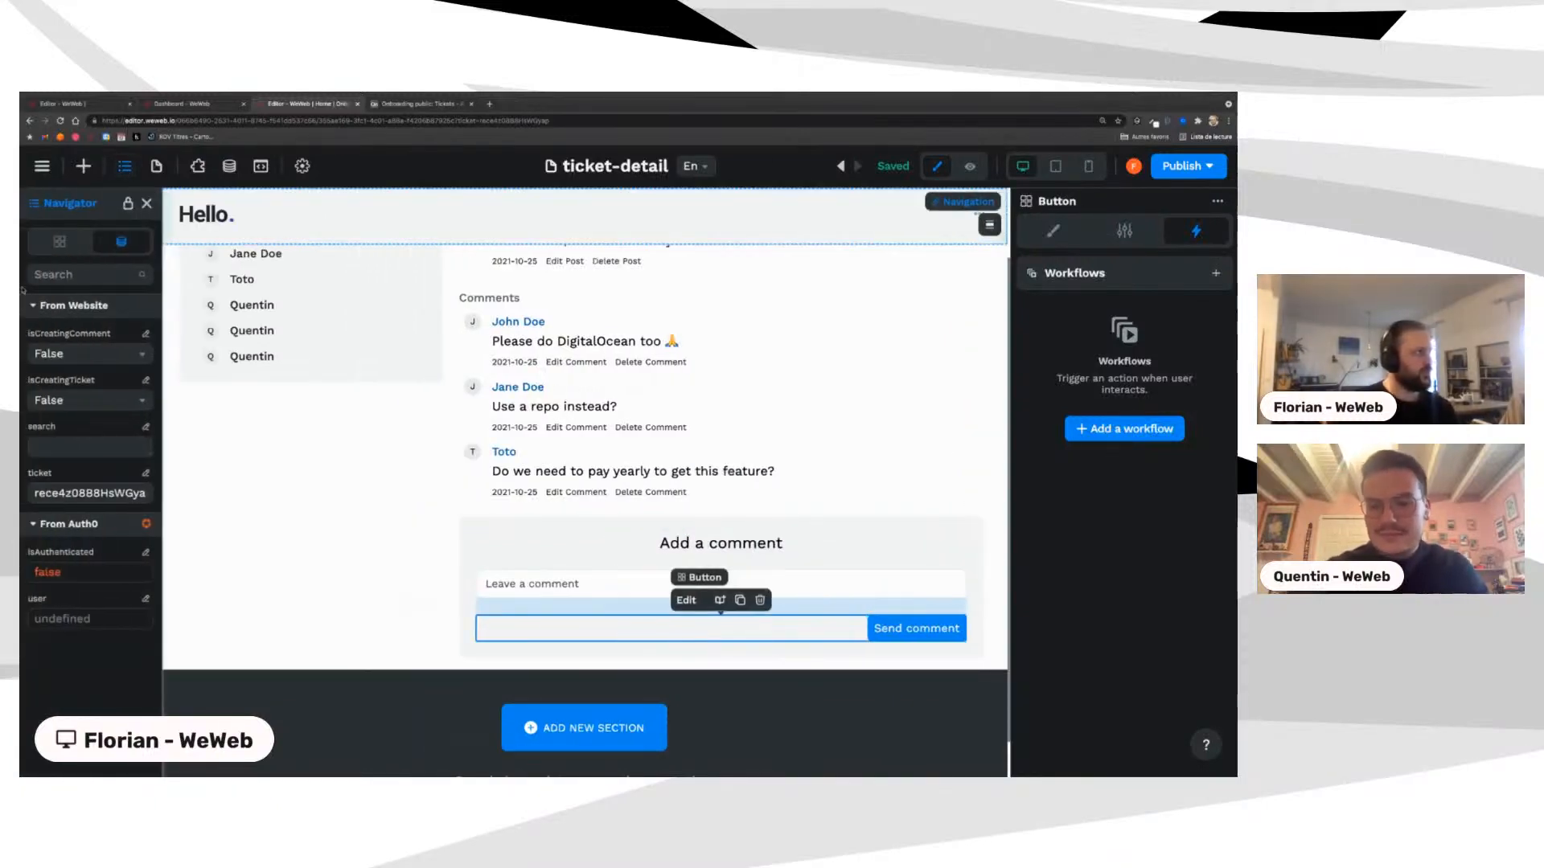
{"action": "left_click", "coordinate": [58, 241]}
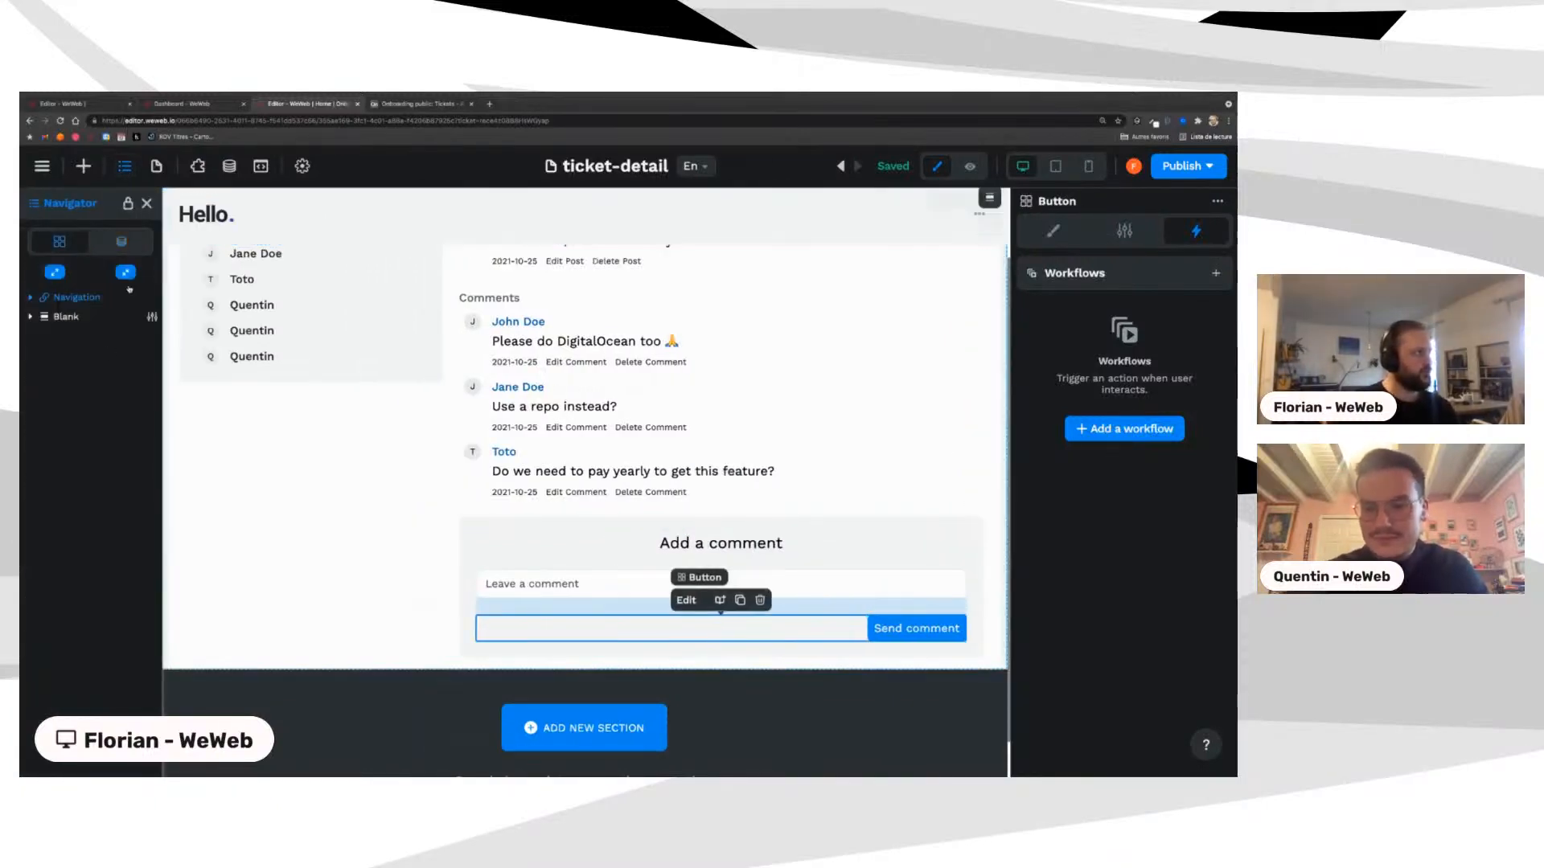
Step: Select the Blank section and toggle isCreatingComment to True, then back to False
{"action": "left_click", "coordinate": [49, 320]}
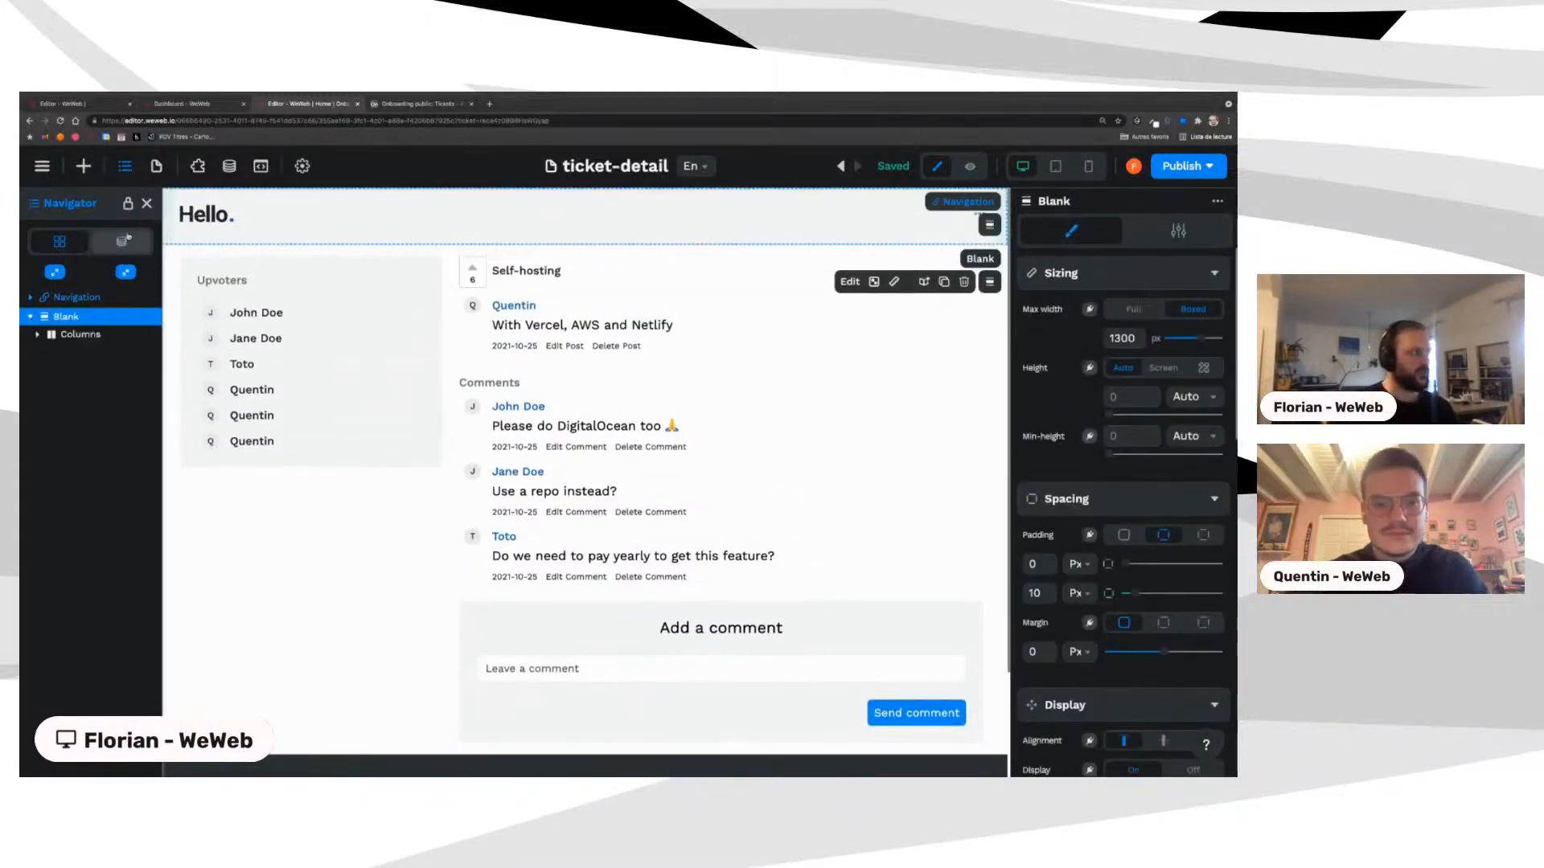
{"action": "left_click", "coordinate": [121, 242]}
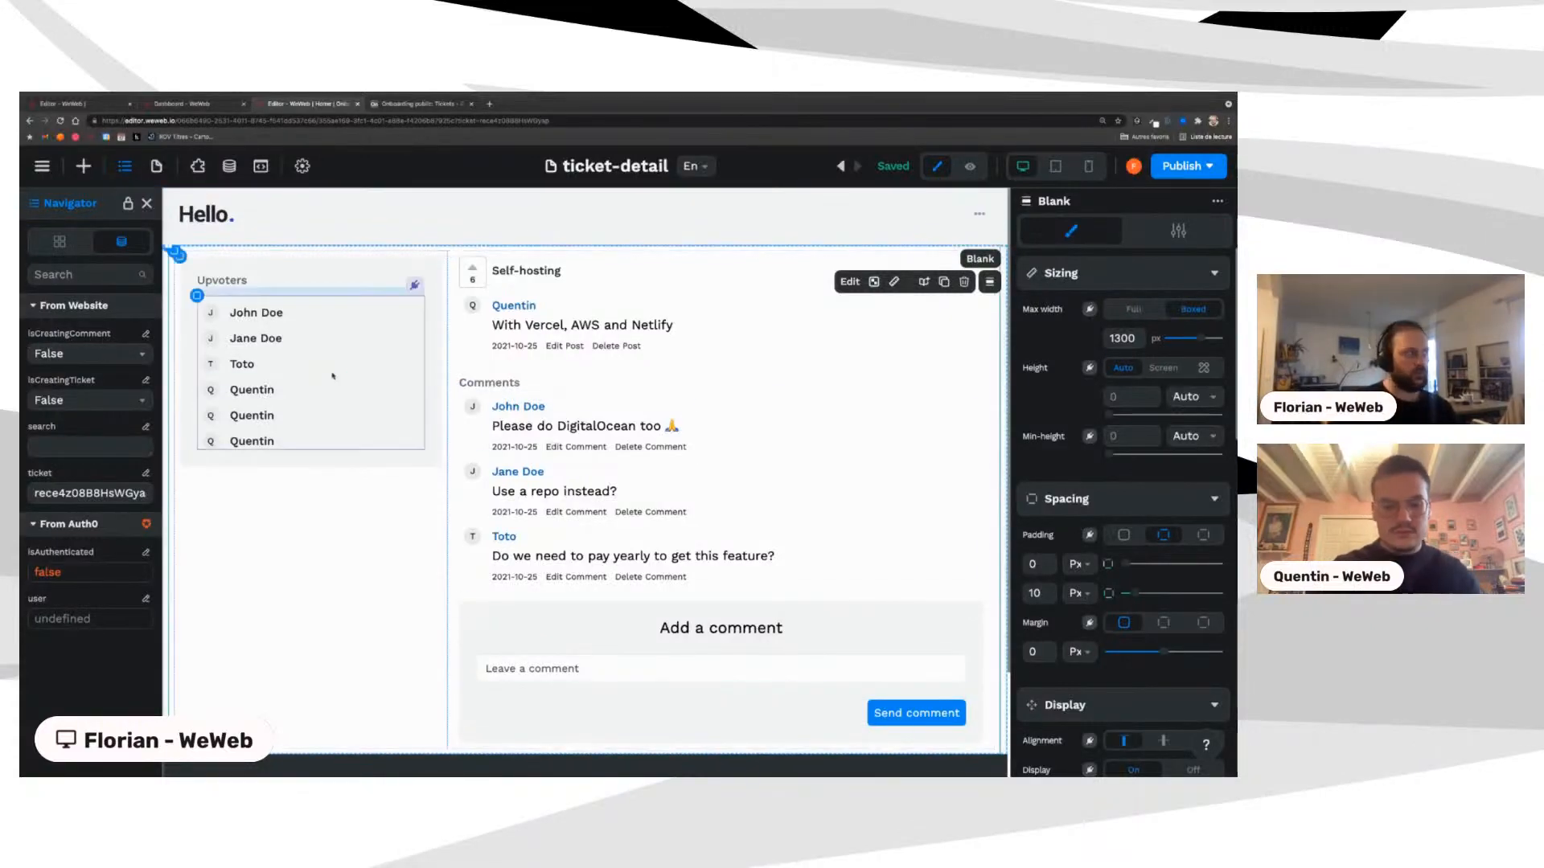
{"action": "left_click", "coordinate": [88, 353]}
{"action": "left_click", "coordinate": [54, 386]}
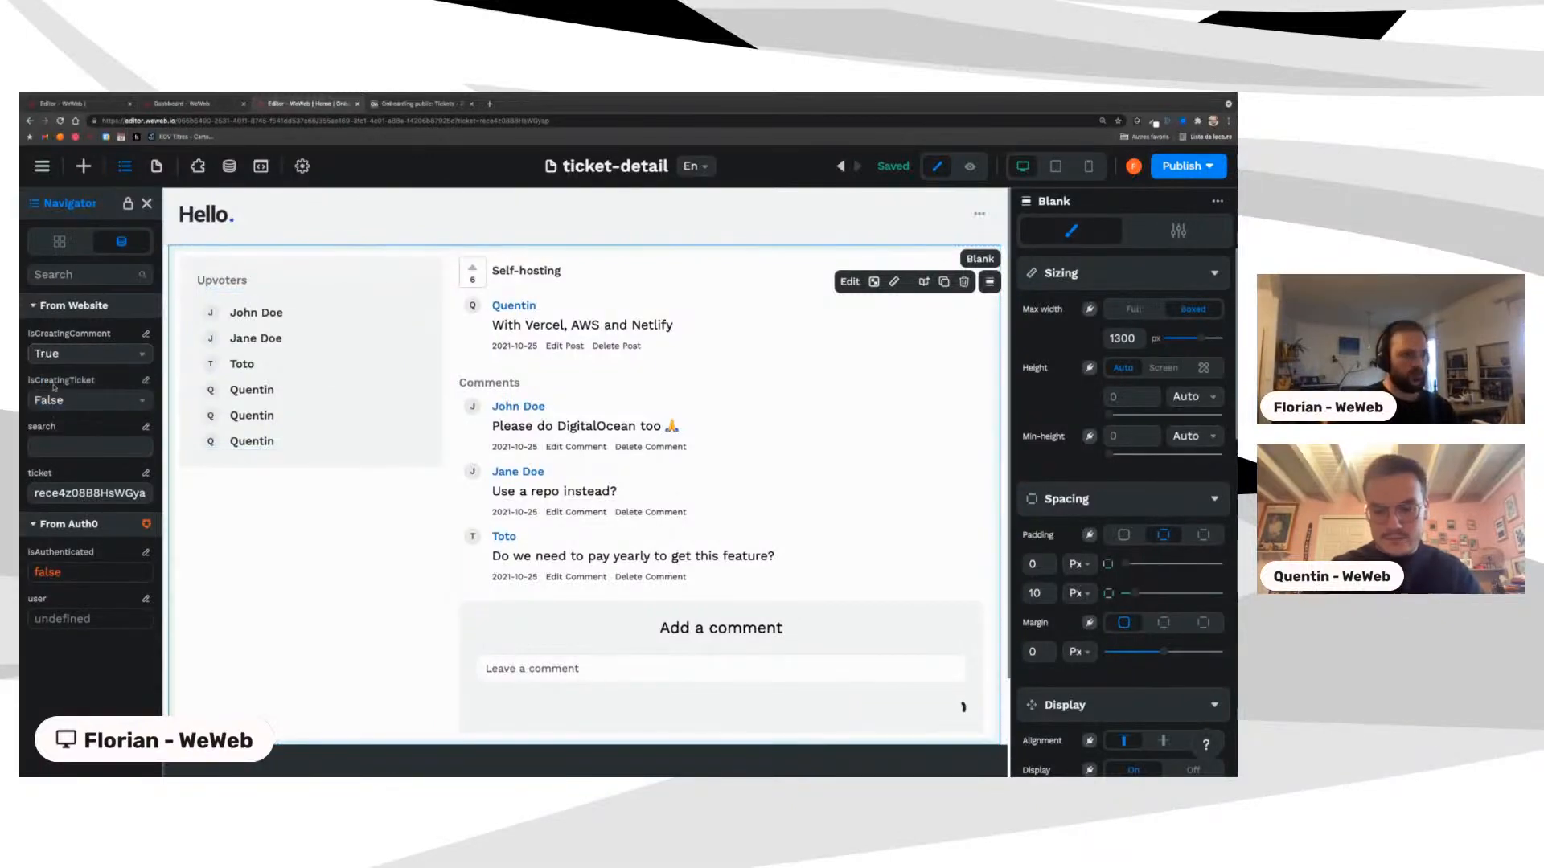
{"action": "left_click", "coordinate": [69, 359]}
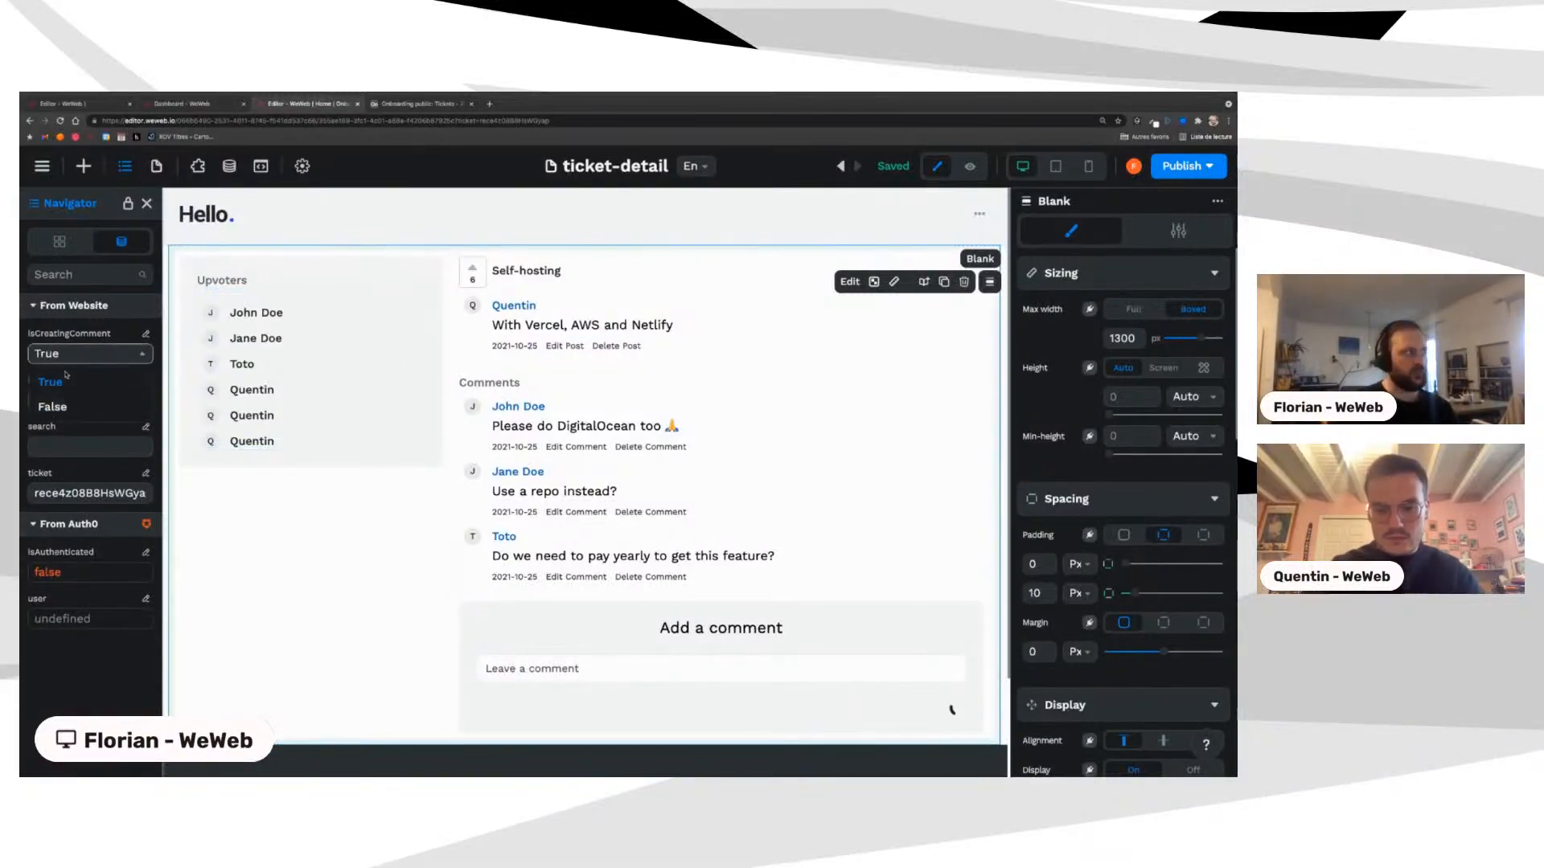
{"action": "left_click", "coordinate": [52, 406]}
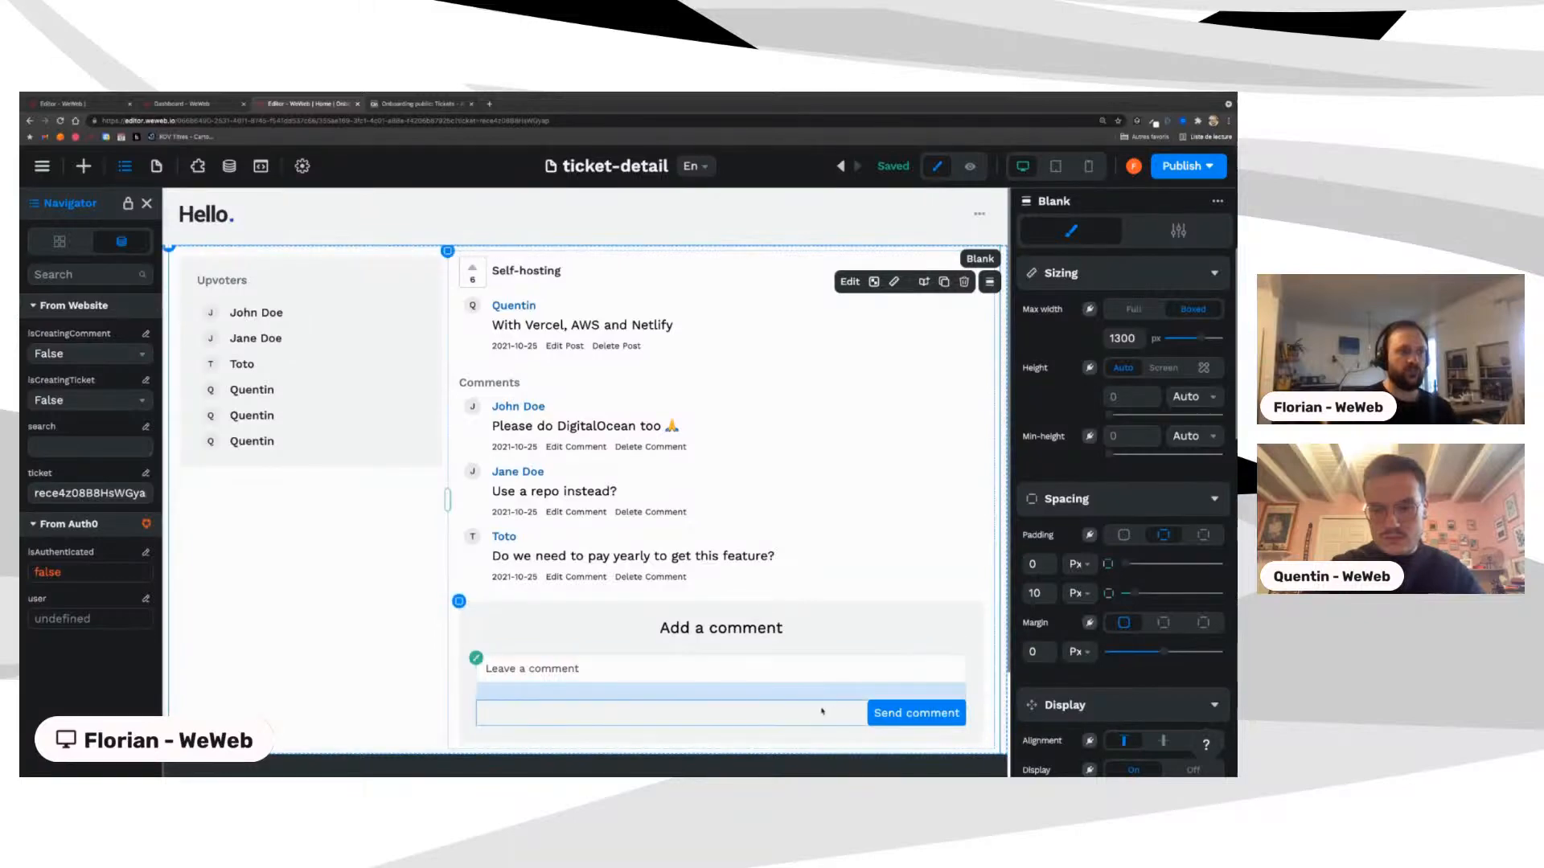
Step: With the Send comment button selected, toggle isCreatingComment True and False to confirm it hides
{"action": "left_click", "coordinate": [822, 711]}
{"action": "scroll", "coordinate": [1112, 572], "scroll_direction": "down", "scroll_amount": 3}
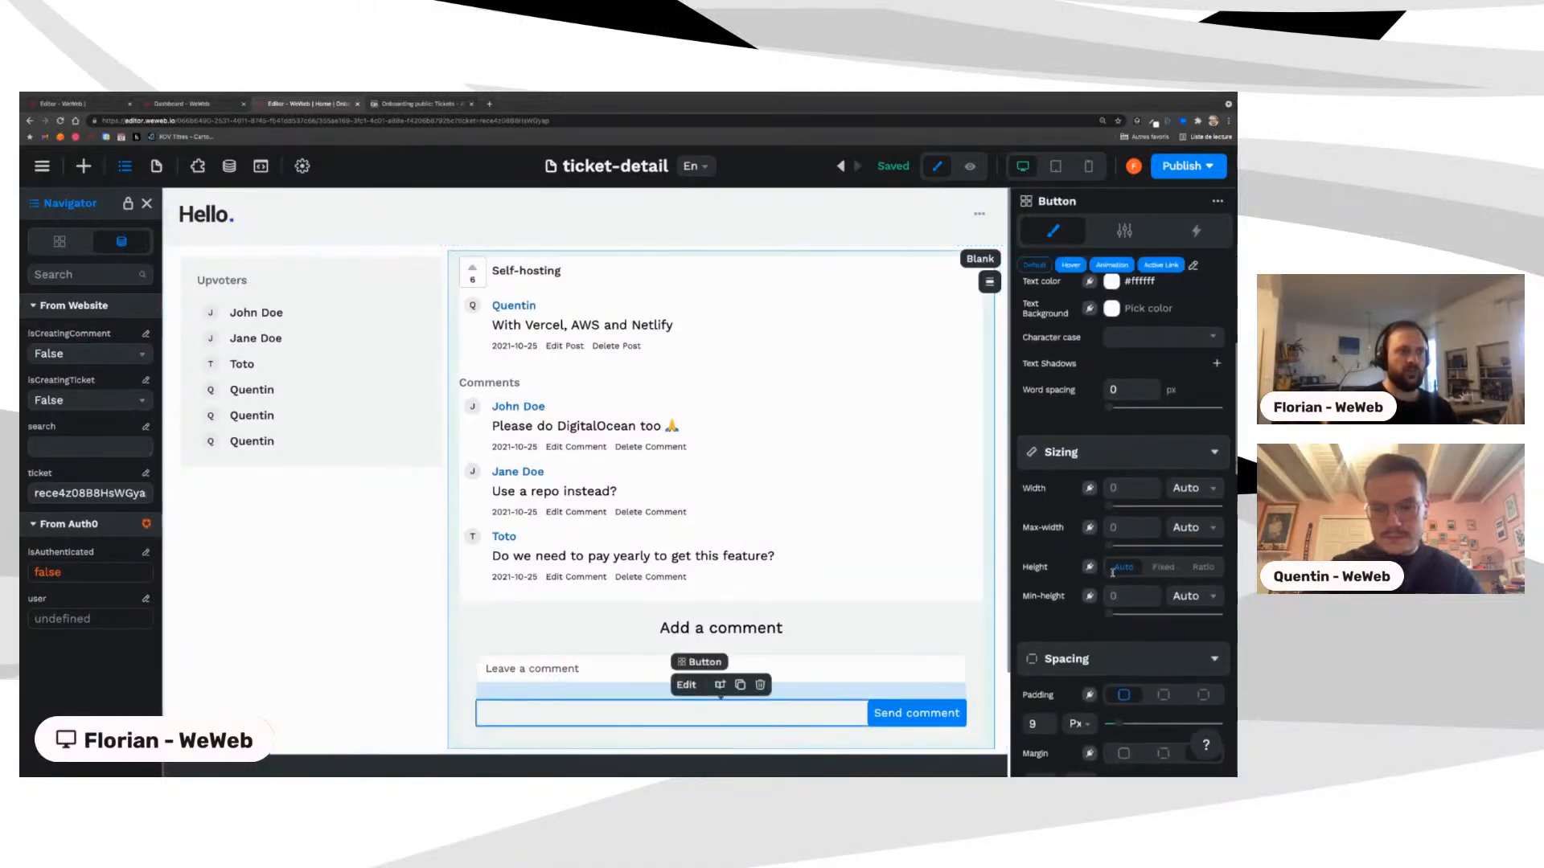
{"action": "scroll", "coordinate": [1112, 573], "scroll_direction": "down", "scroll_amount": 4}
{"action": "scroll", "coordinate": [1112, 572], "scroll_direction": "up", "scroll_amount": 8}
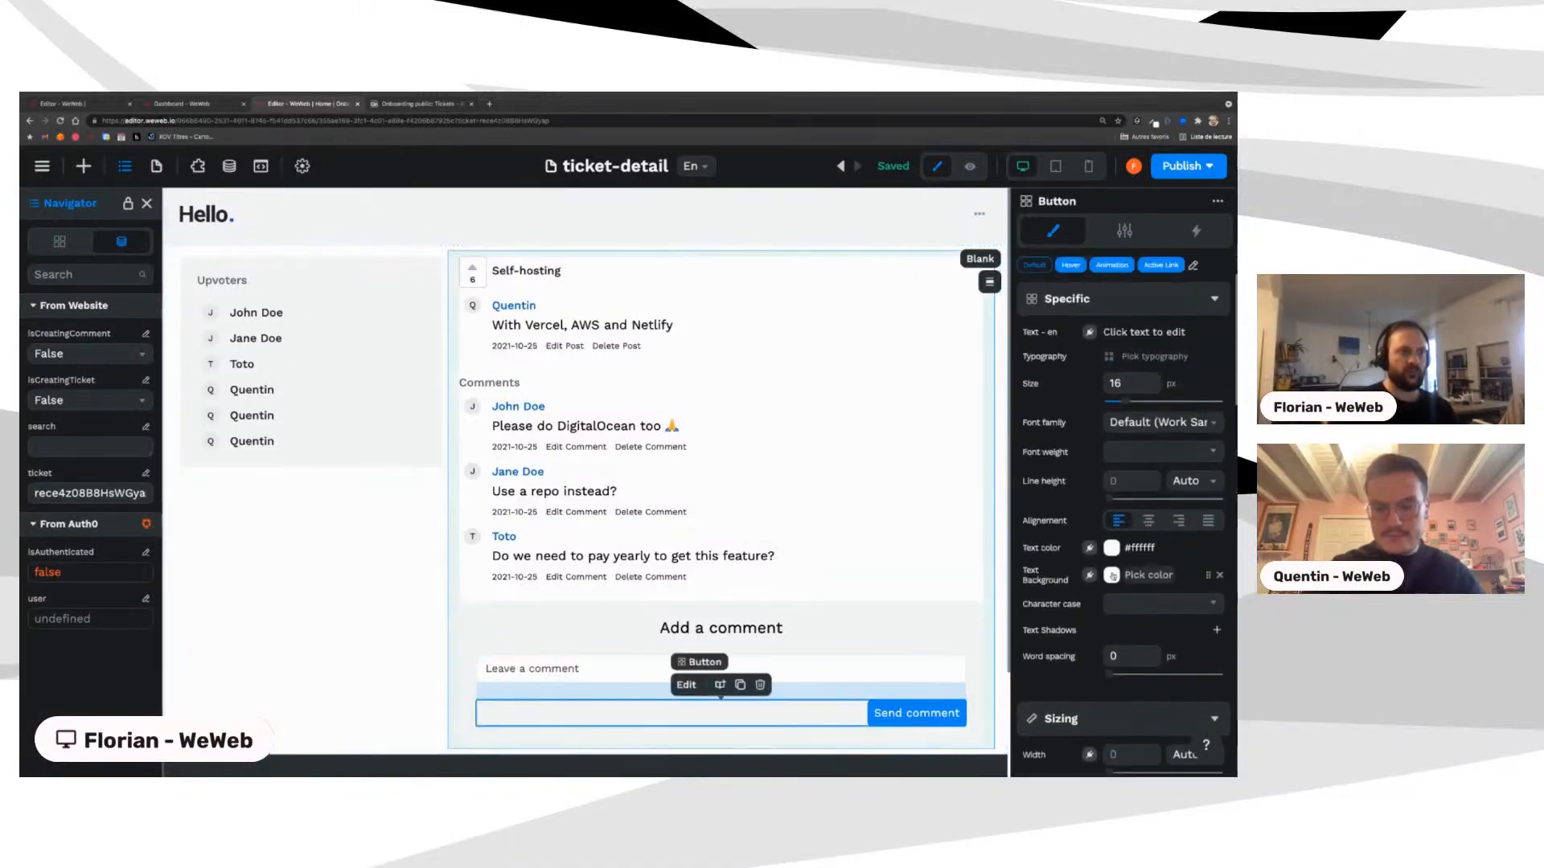
{"action": "scroll", "coordinate": [1112, 575], "scroll_direction": "down", "scroll_amount": 6}
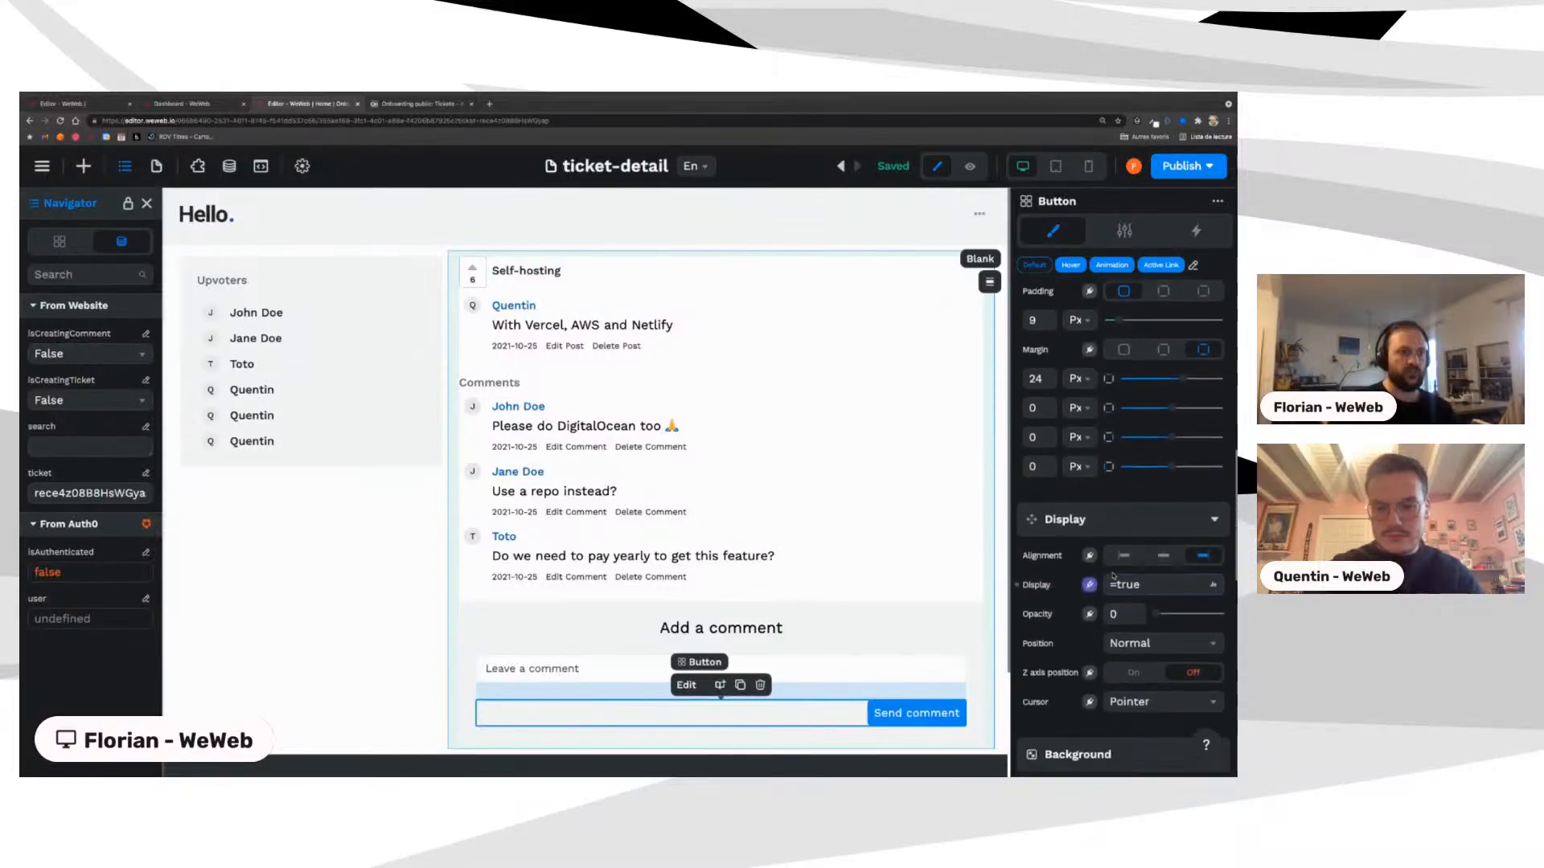
{"action": "scroll", "coordinate": [1113, 576], "scroll_direction": "down", "scroll_amount": 1}
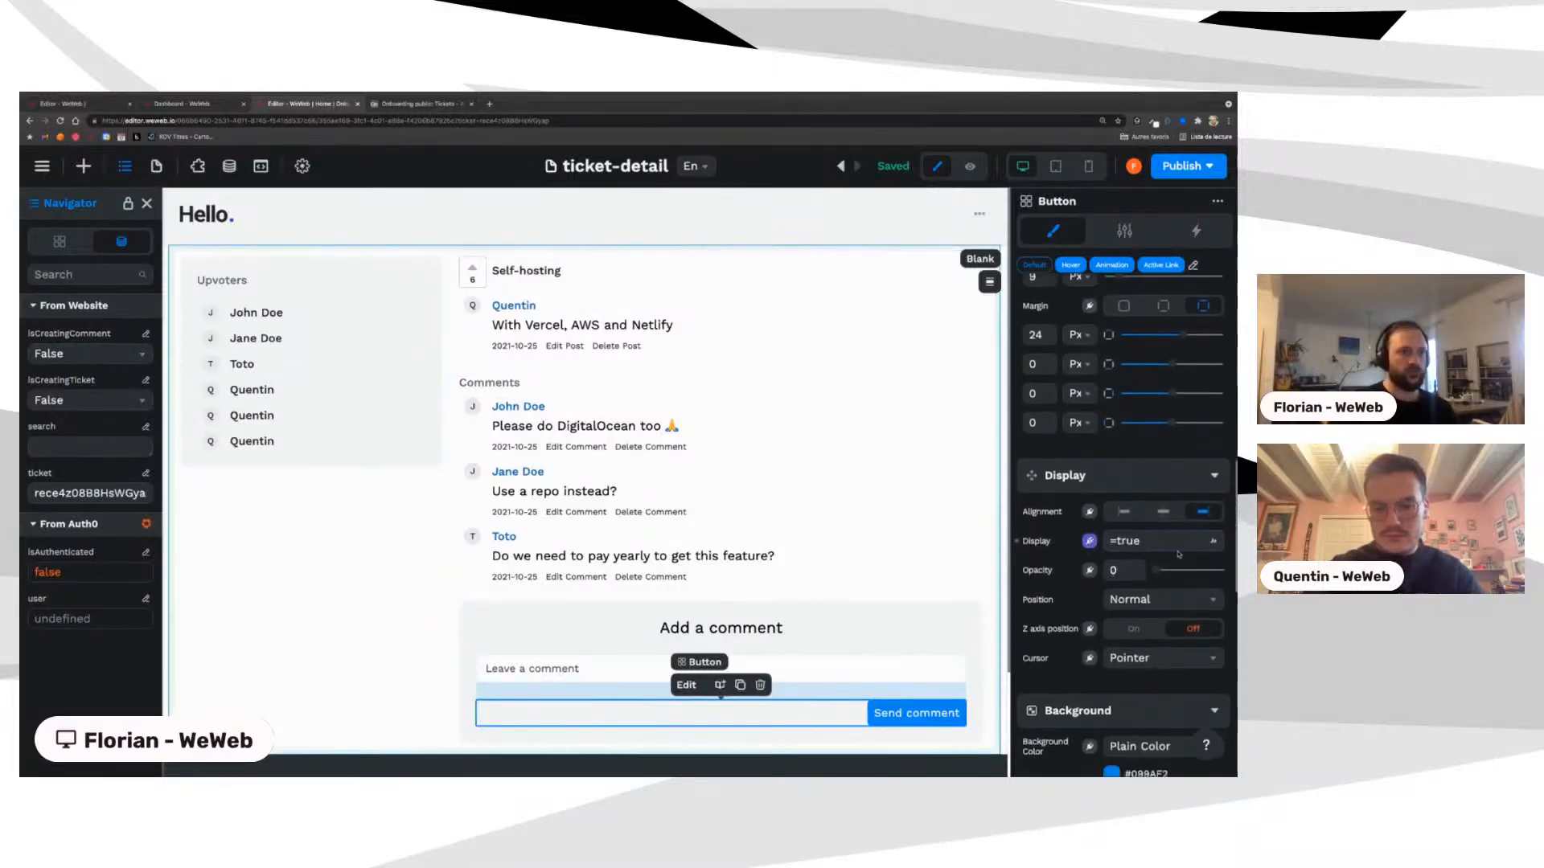
{"action": "left_click", "coordinate": [71, 350]}
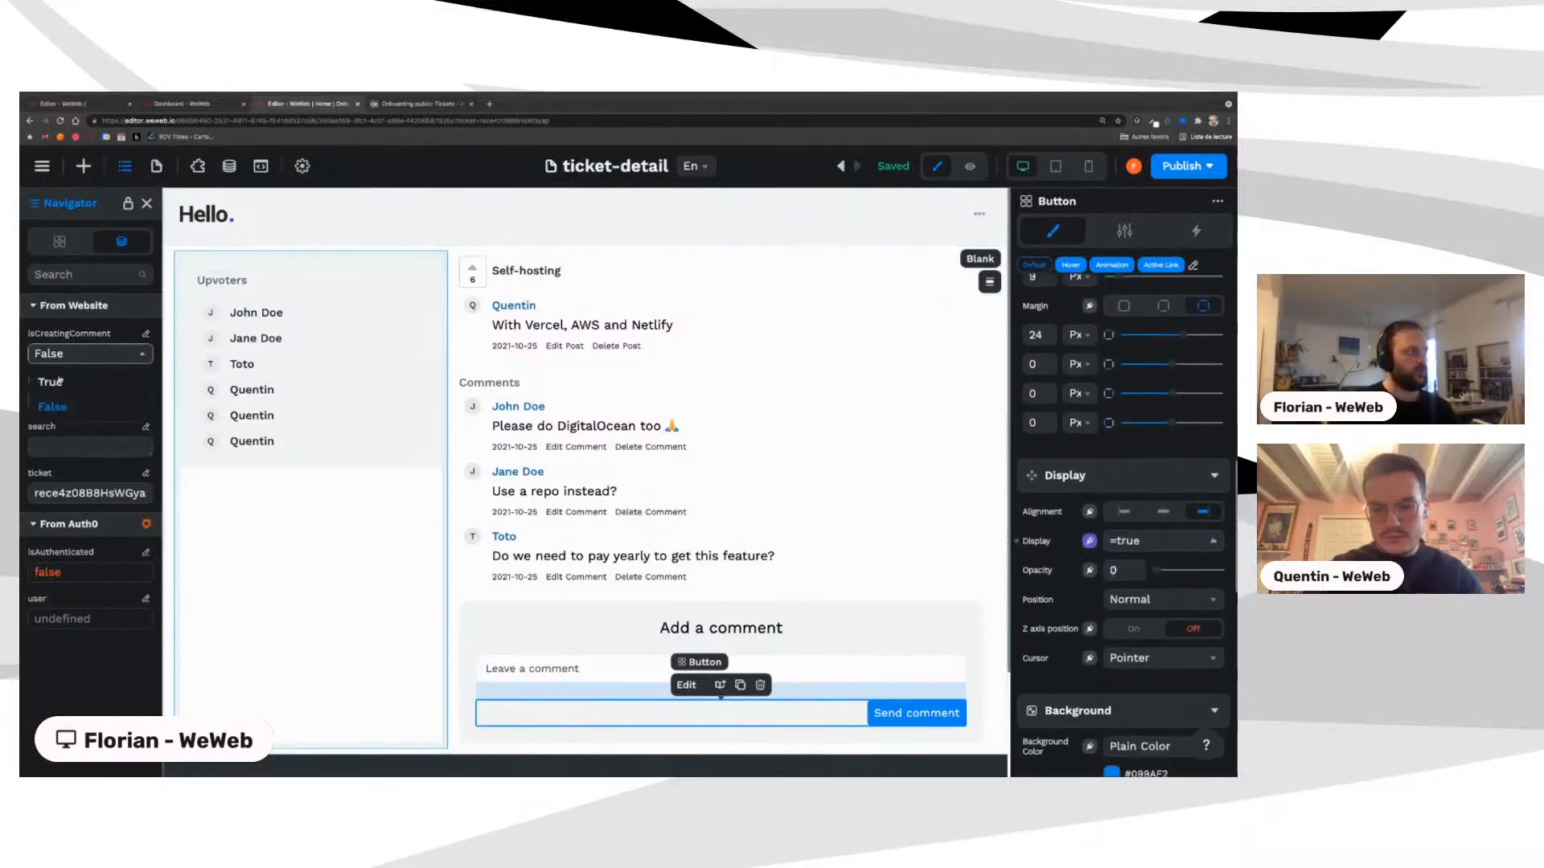
{"action": "left_click", "coordinate": [54, 382]}
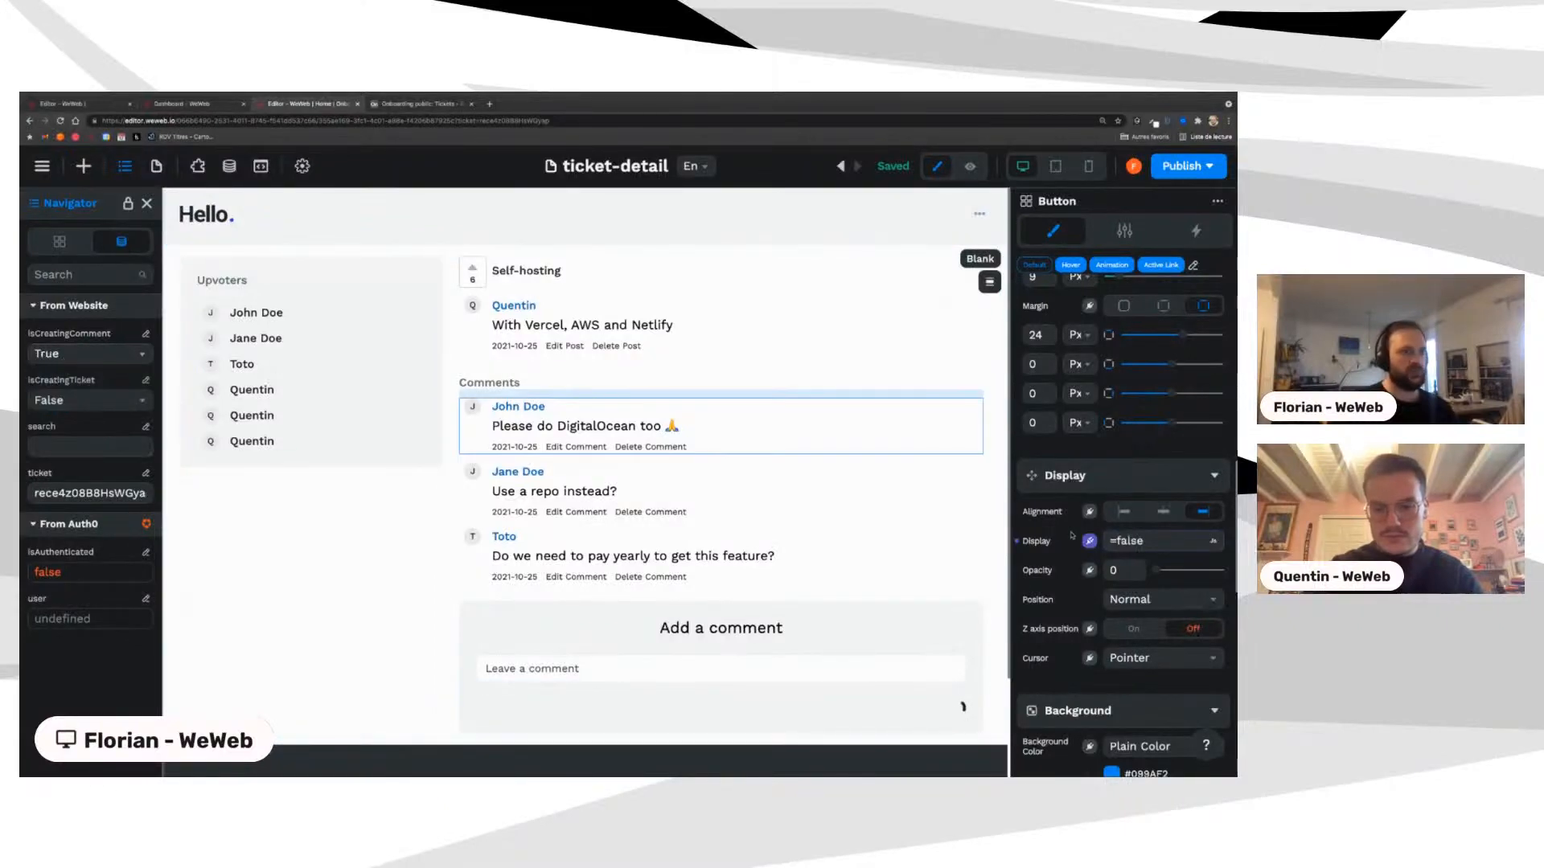
{"action": "left_click", "coordinate": [80, 354]}
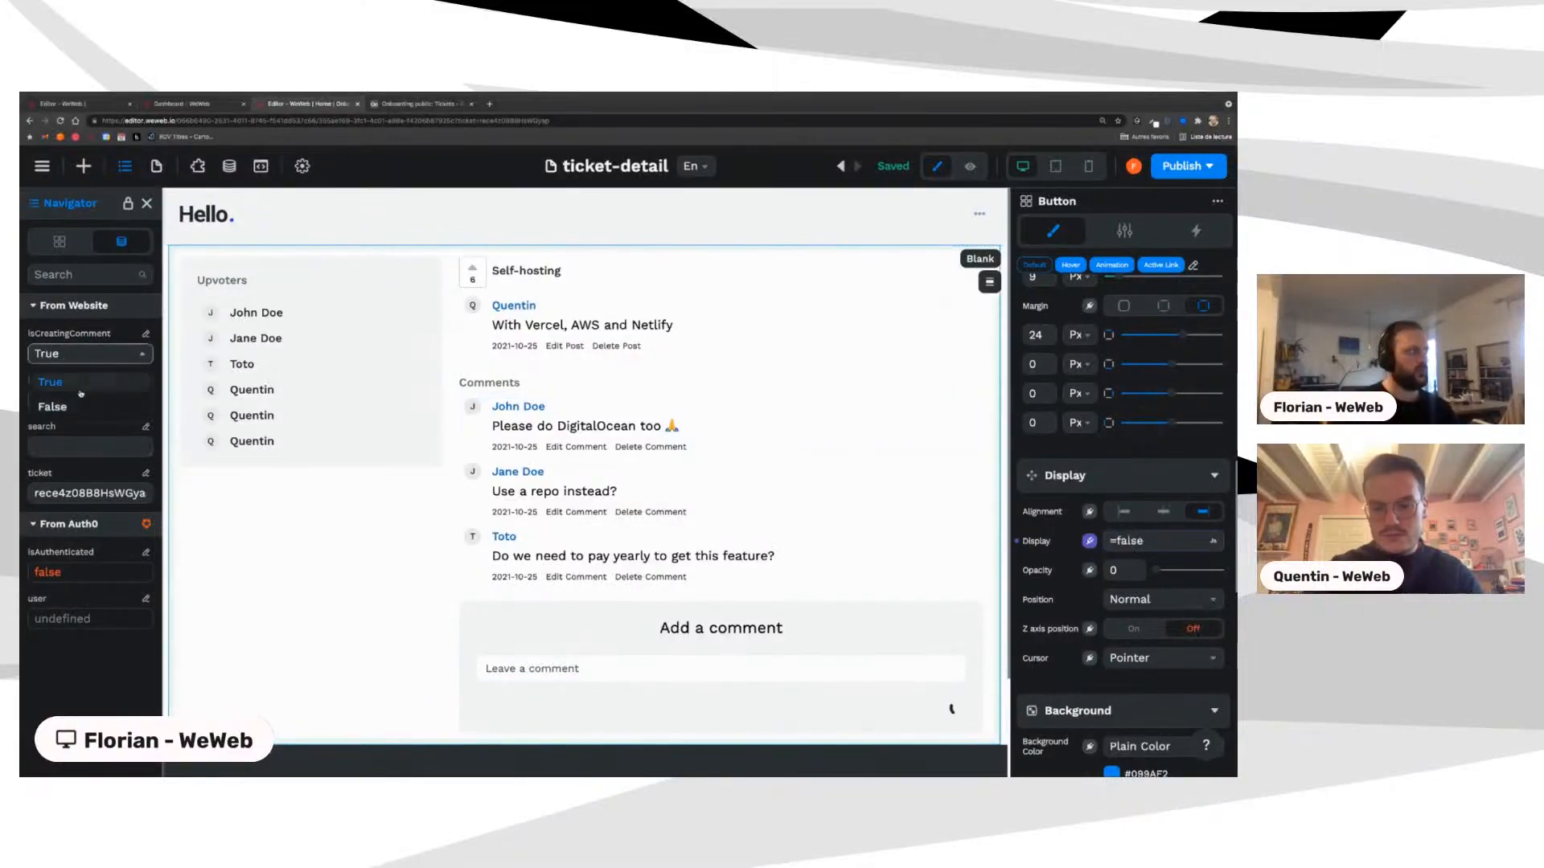
{"action": "left_click", "coordinate": [76, 405]}
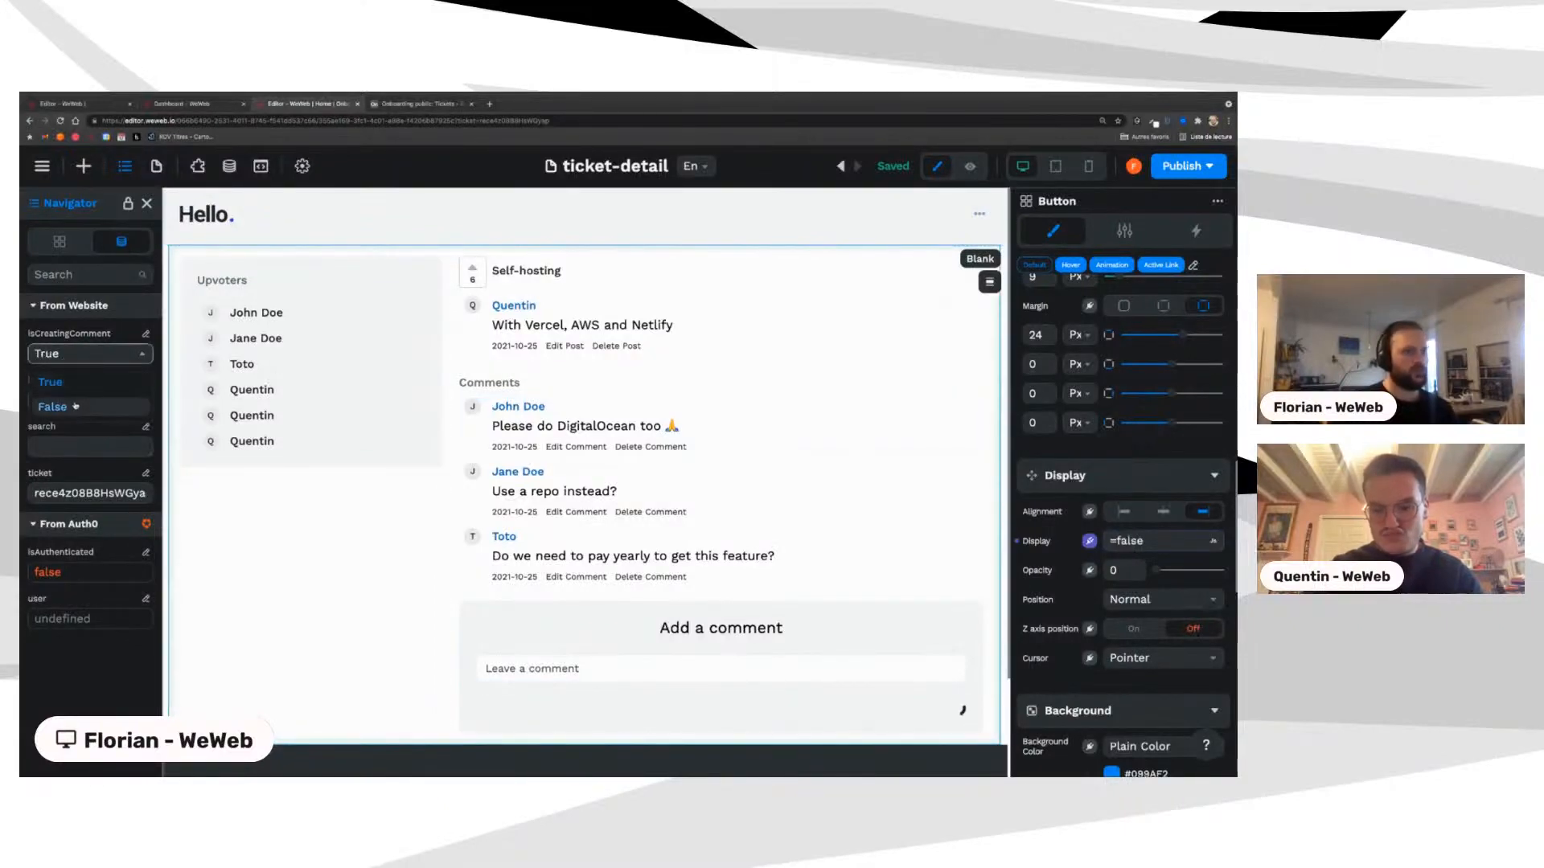
Step: Select the comment Form Container and open its Create comment workflow
{"action": "left_click", "coordinate": [476, 665]}
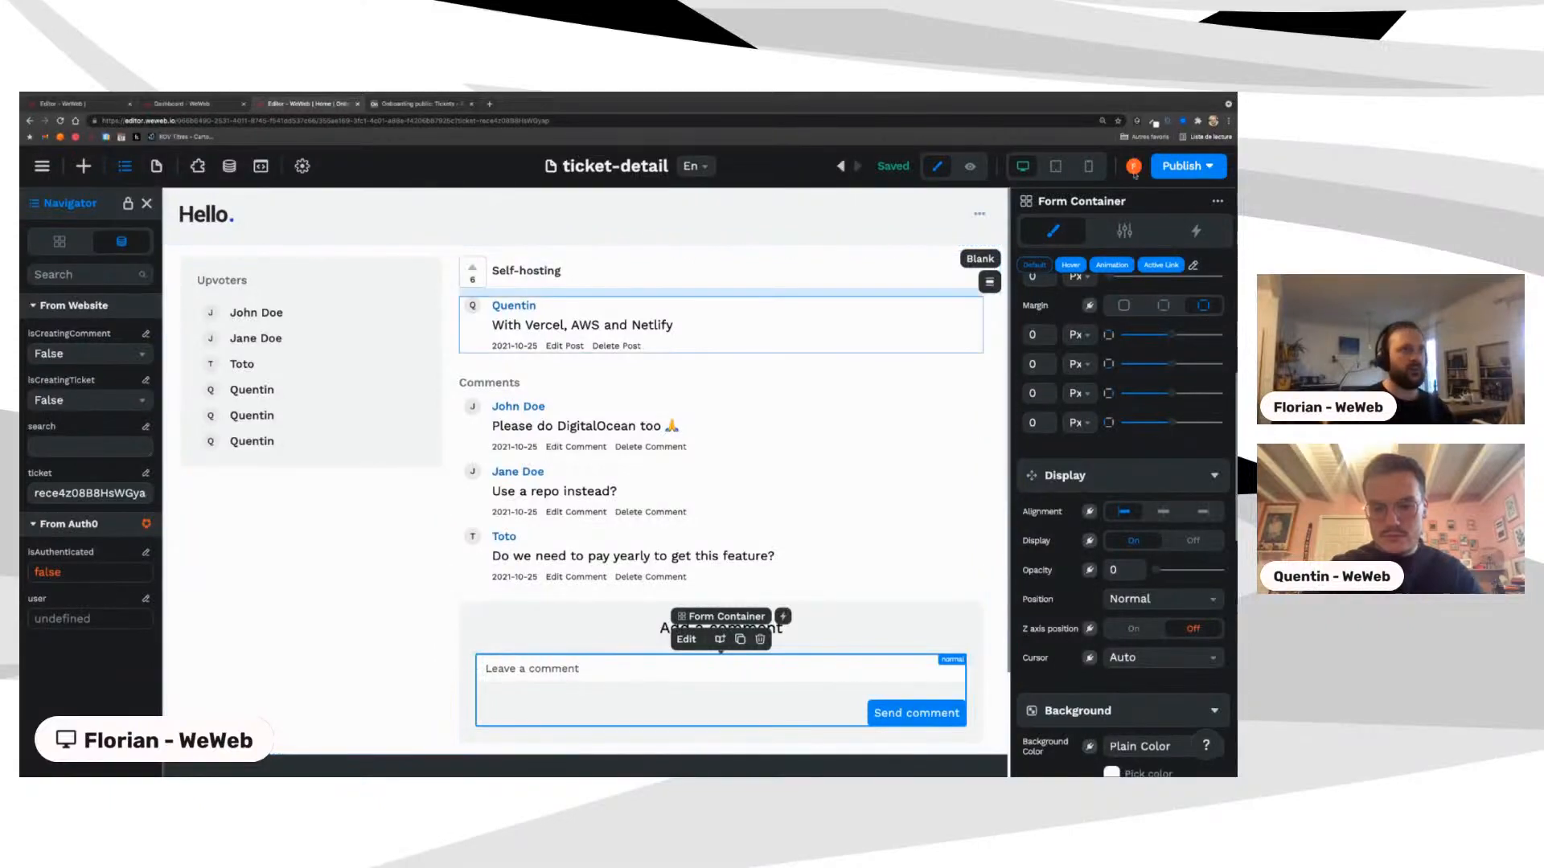
{"action": "left_click", "coordinate": [1196, 231]}
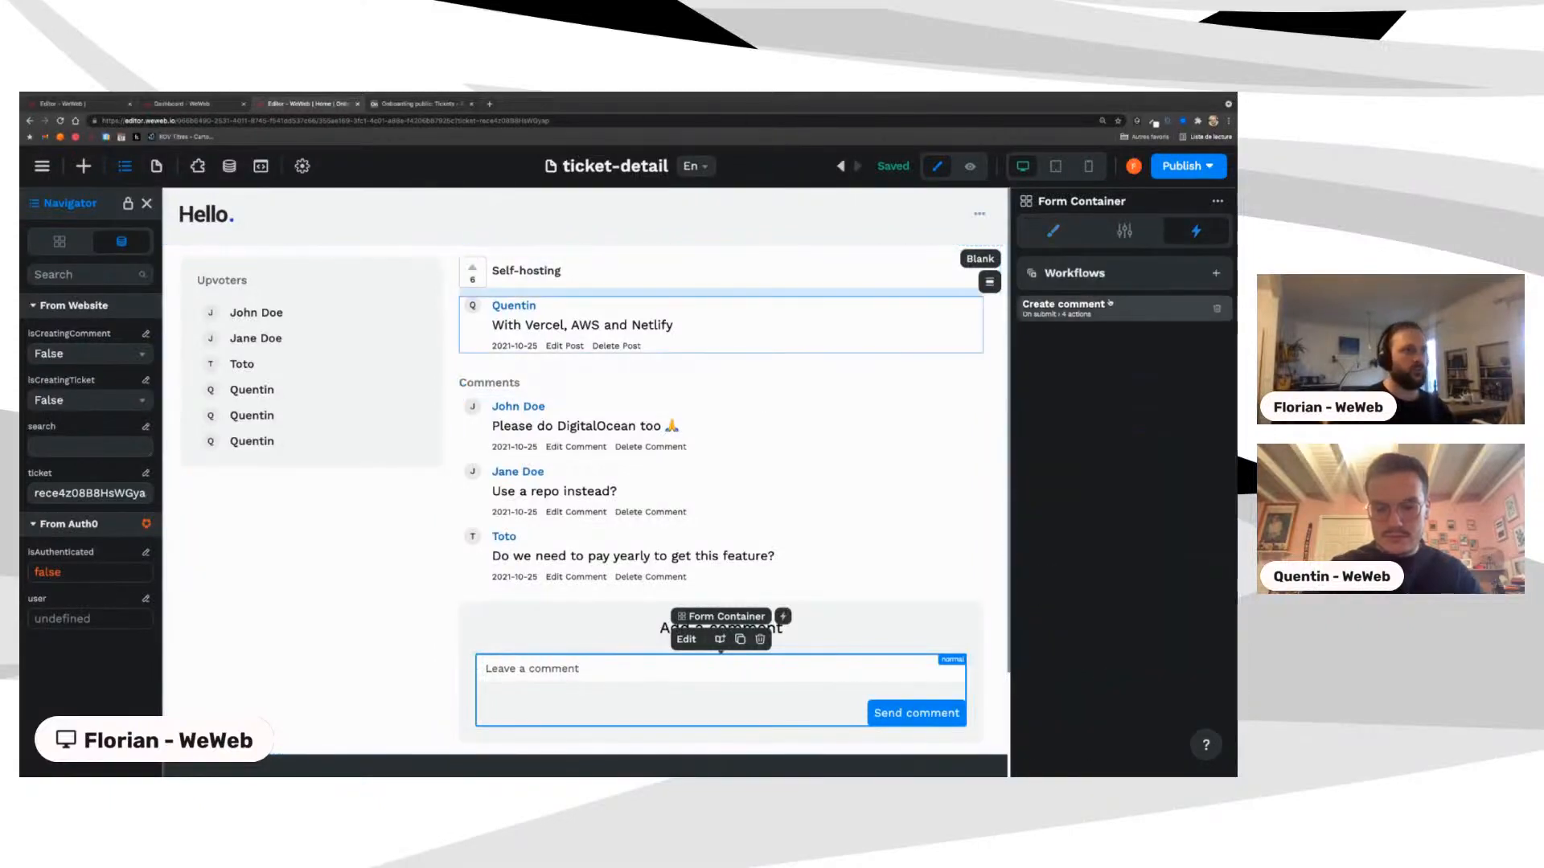
{"action": "left_click", "coordinate": [1063, 305]}
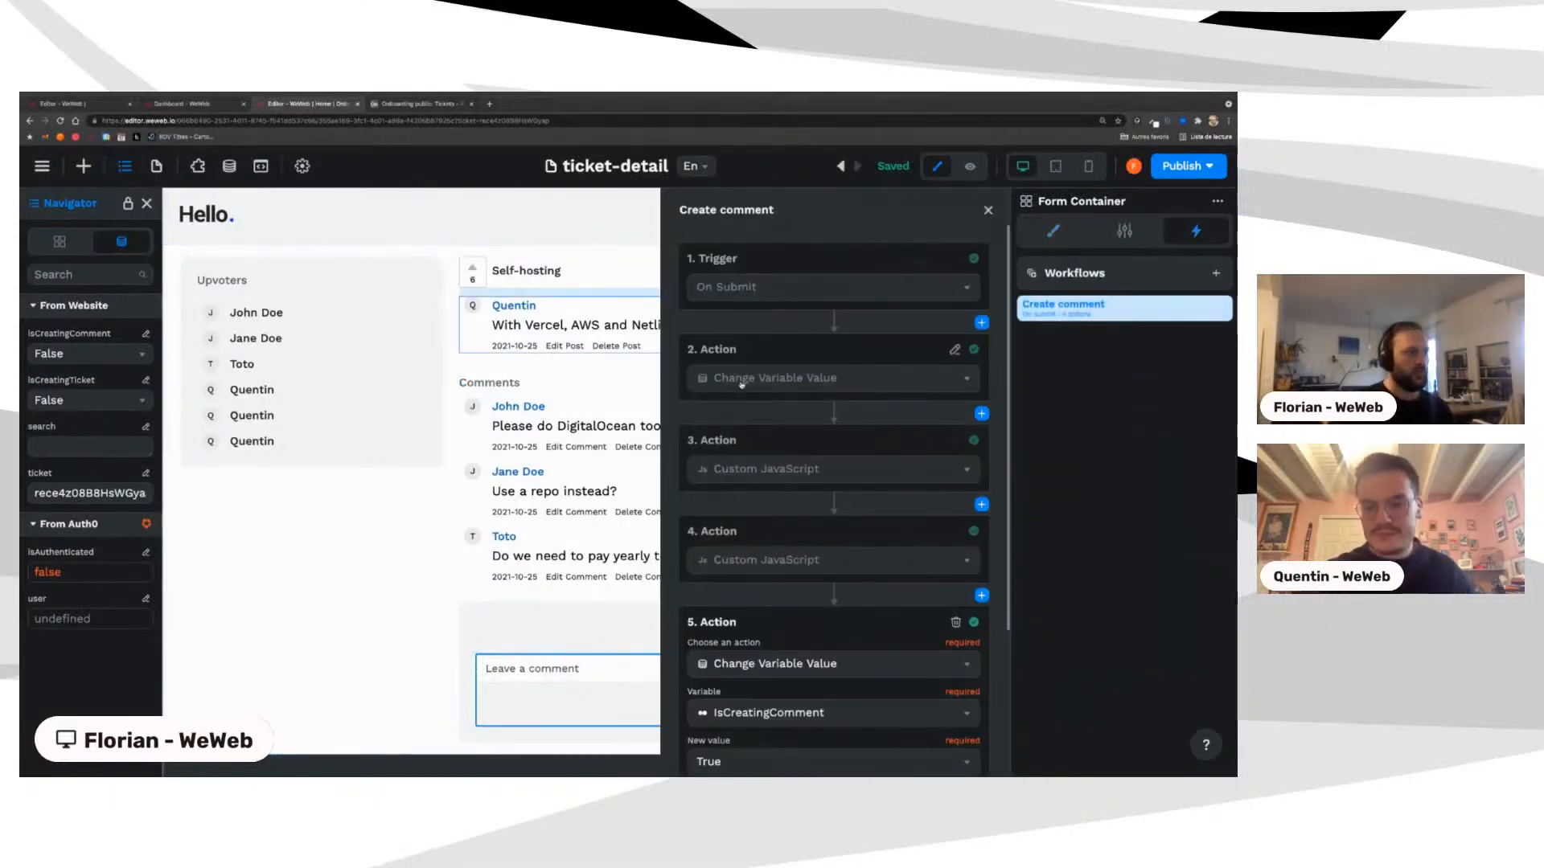
Step: Expand the Set IsCreatingComment action, then the Custom JavaScript createRecord code
{"action": "left_click", "coordinate": [739, 378]}
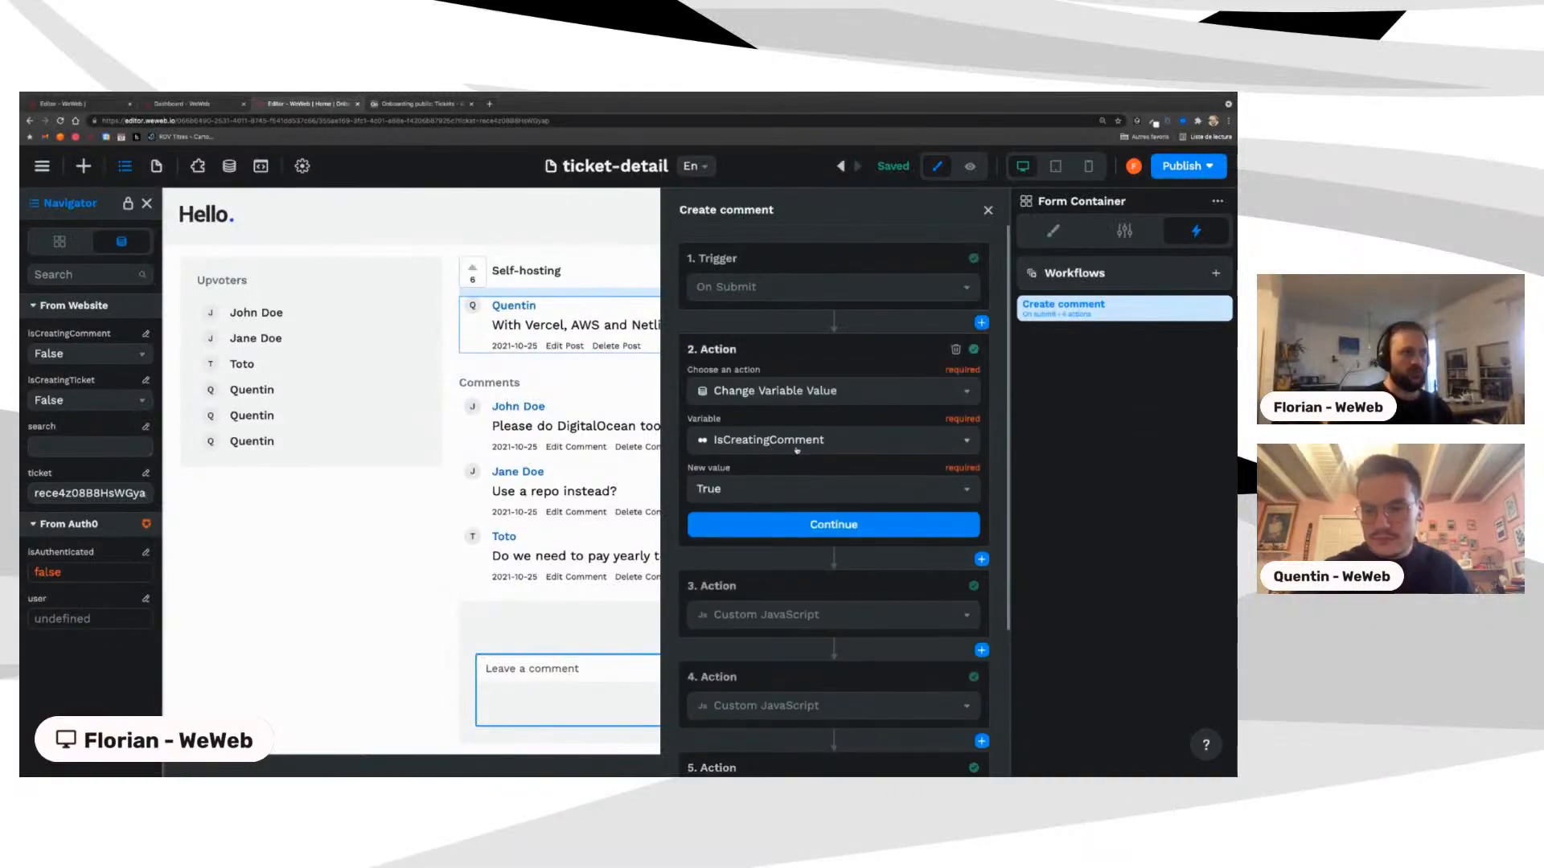
{"action": "left_click", "coordinate": [765, 530]}
{"action": "left_click", "coordinate": [748, 469]}
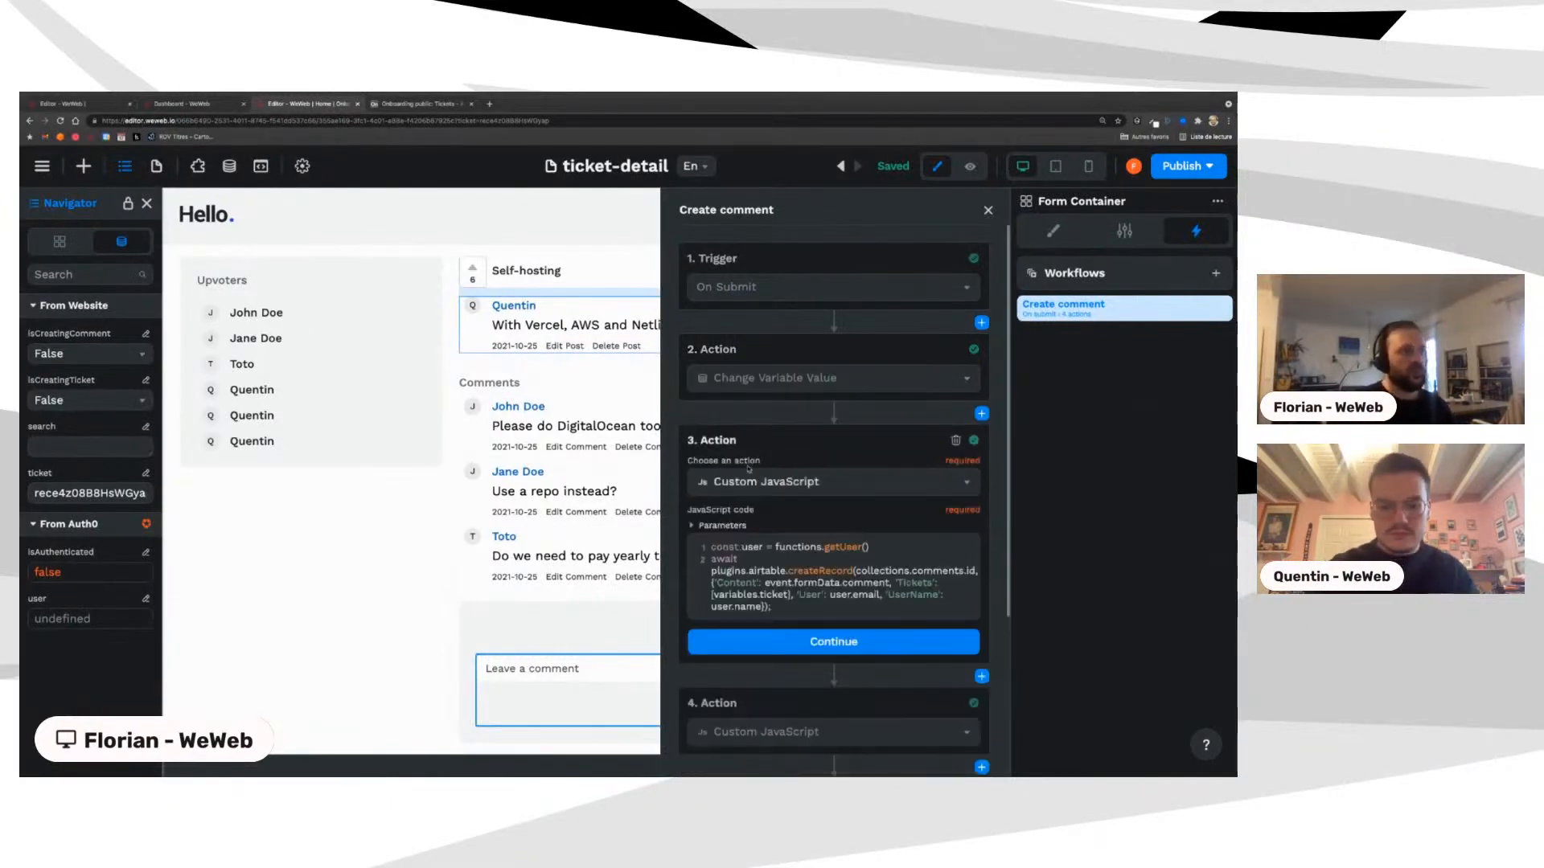
{"action": "scroll", "coordinate": [761, 539], "scroll_direction": "down", "scroll_amount": 2}
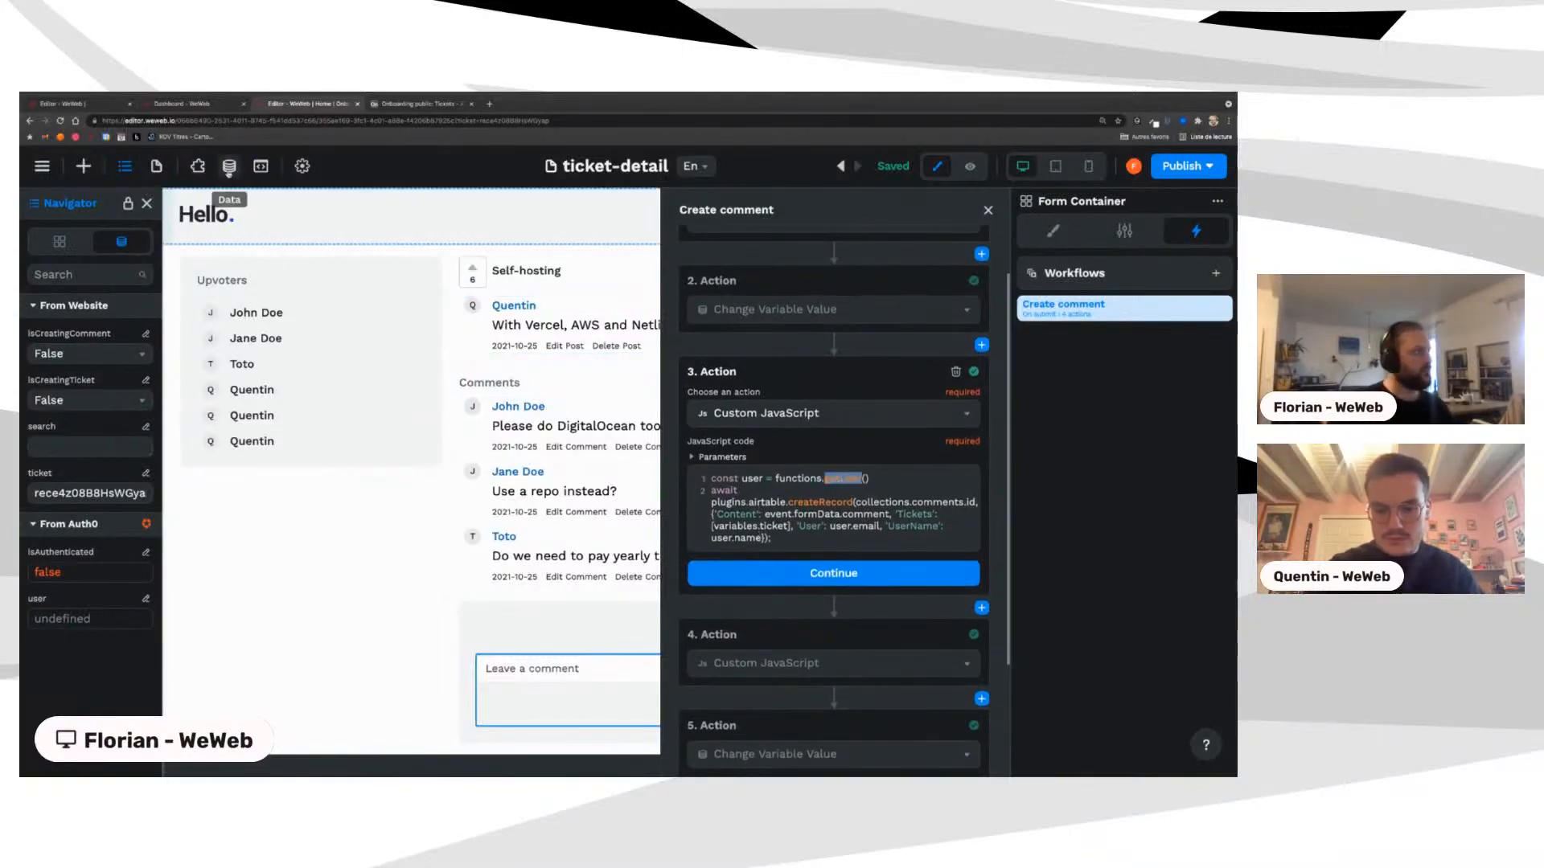
{"action": "left_click", "coordinate": [229, 167]}
Step: Open the getUser function from the Functions list and select its code
{"action": "left_click", "coordinate": [72, 276]}
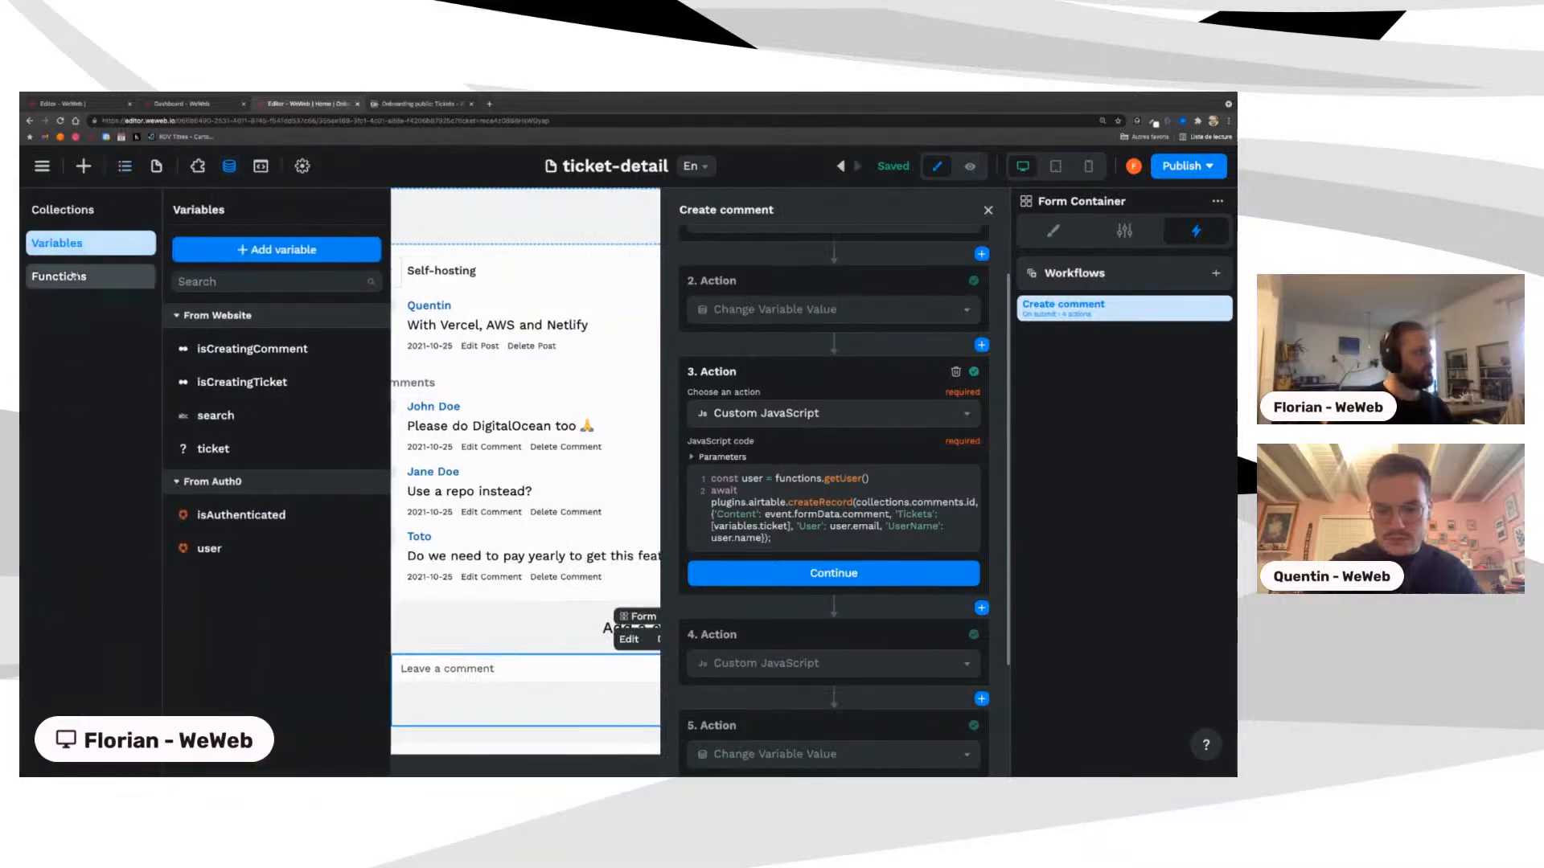
{"action": "left_click", "coordinate": [208, 384]}
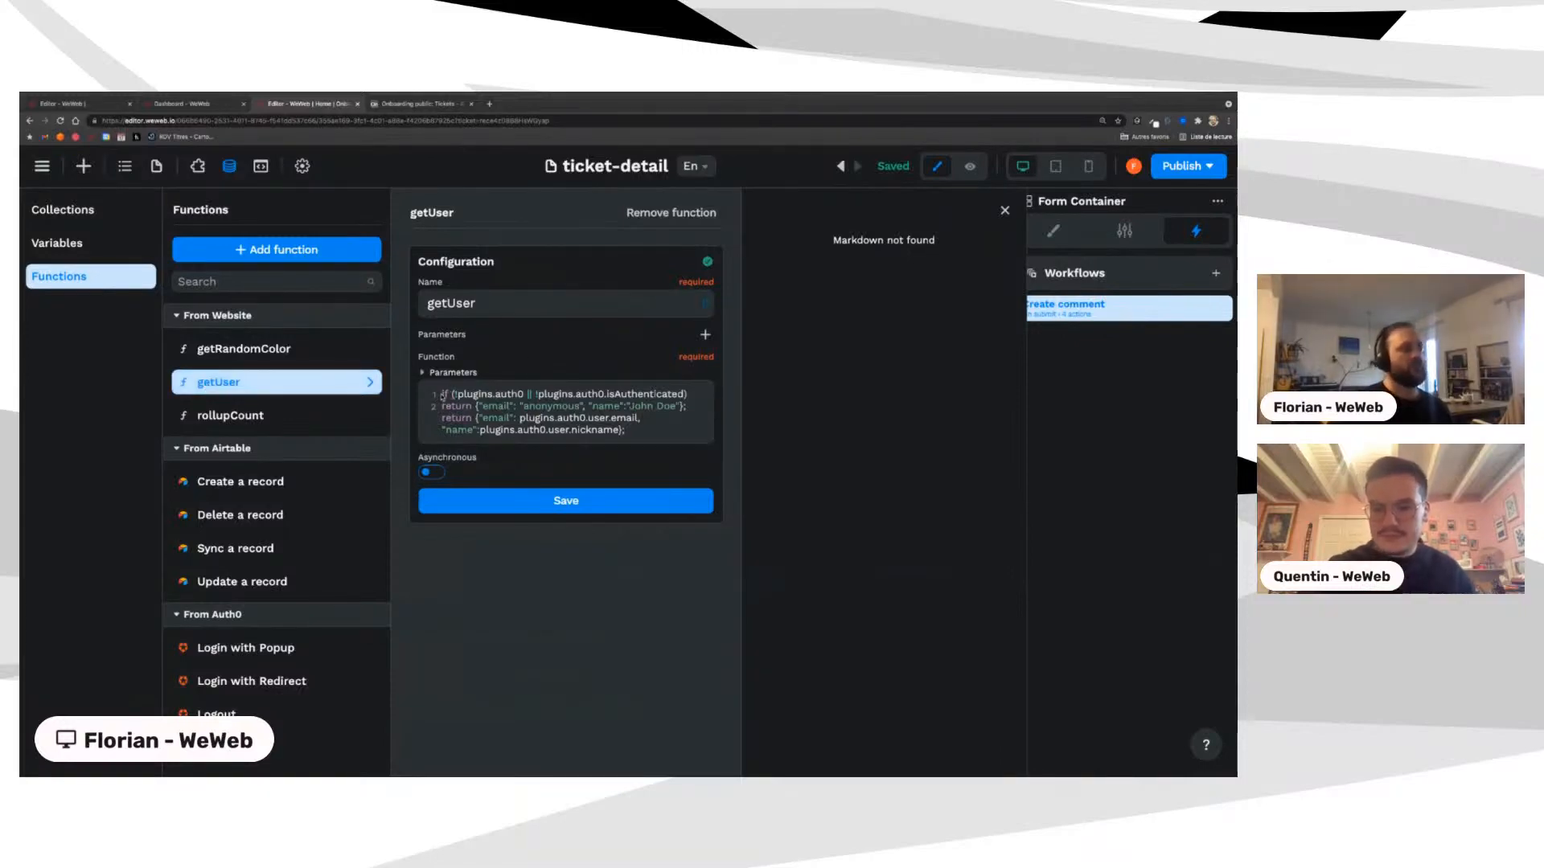
{"action": "key", "text": "ctrl+a"}
{"action": "key", "text": "Right"}
{"action": "key", "text": "ctrl+a"}
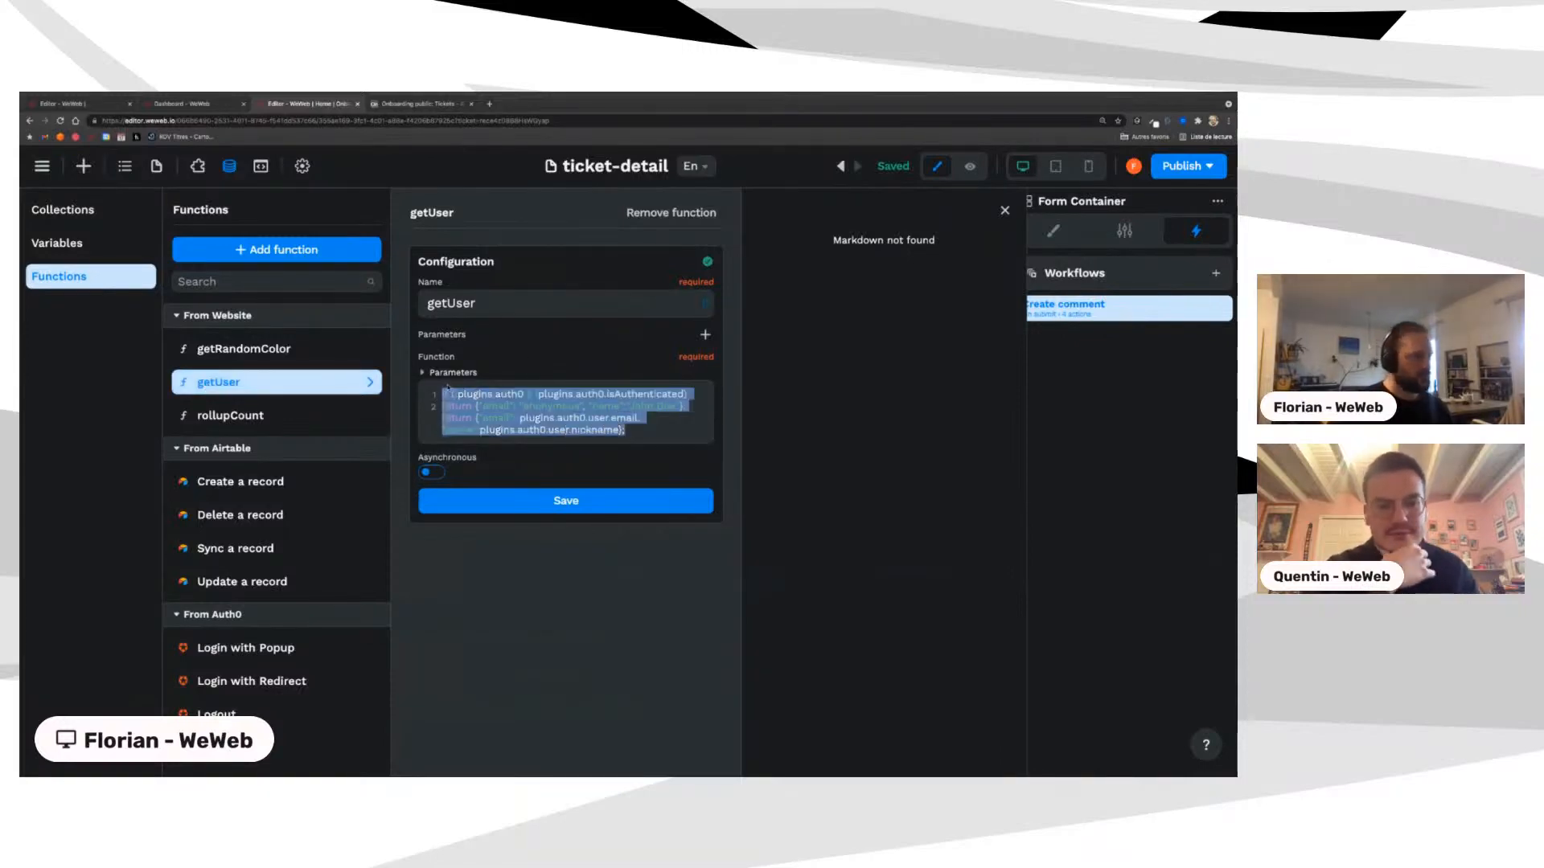
{"action": "left_click", "coordinate": [514, 394]}
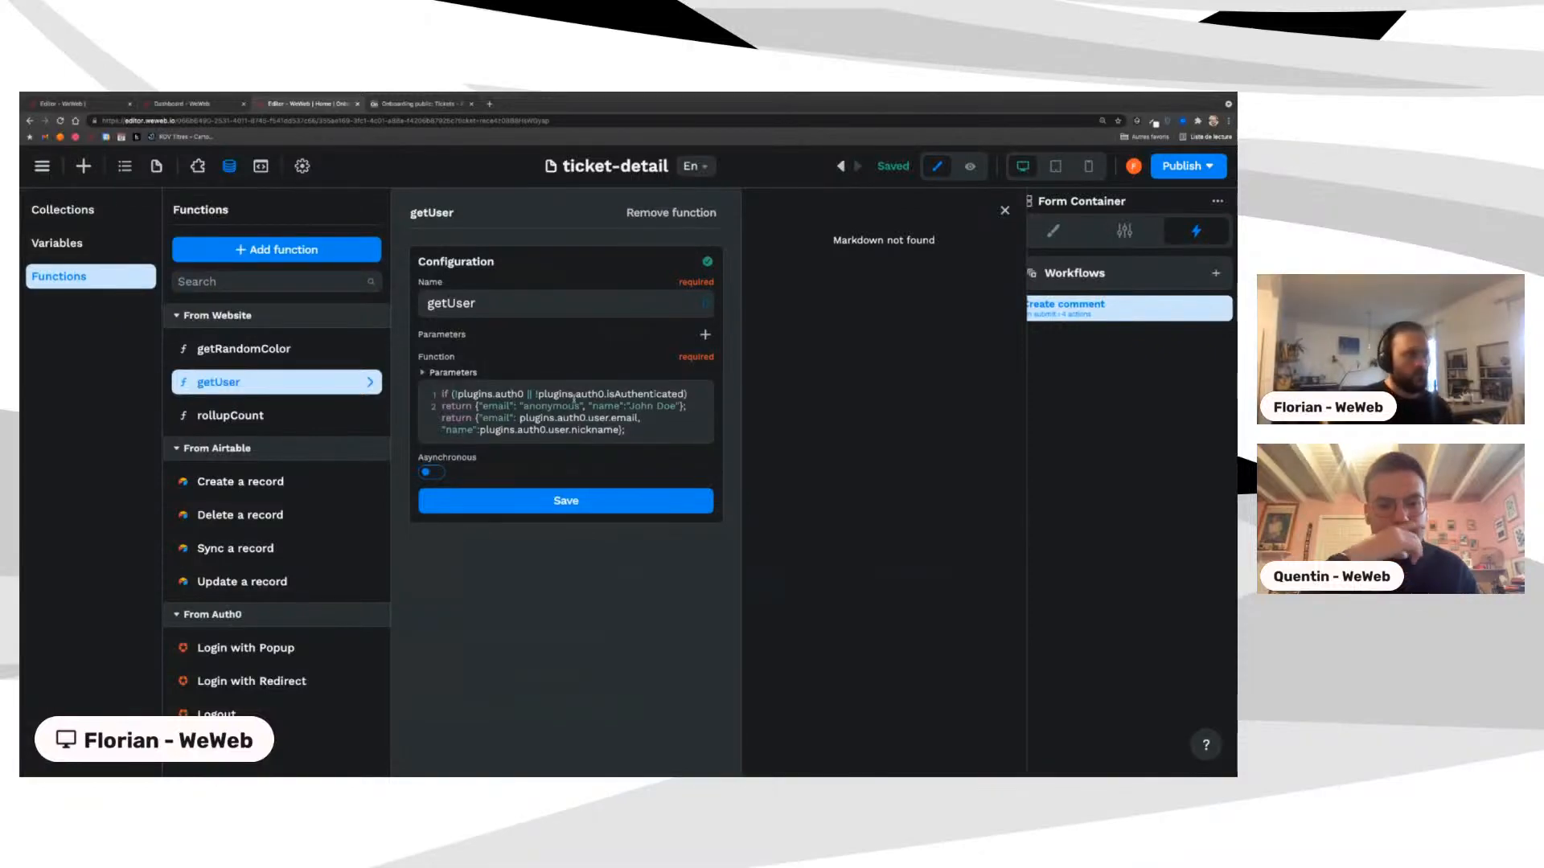
Step: Highlight the plugins.auth0.isAuthenticated check and anonymous fallback name, then close the editor
{"action": "left_click_drag", "start_coordinate": [476, 407], "coordinate": [636, 407]}
{"action": "left_click", "coordinate": [492, 408]}
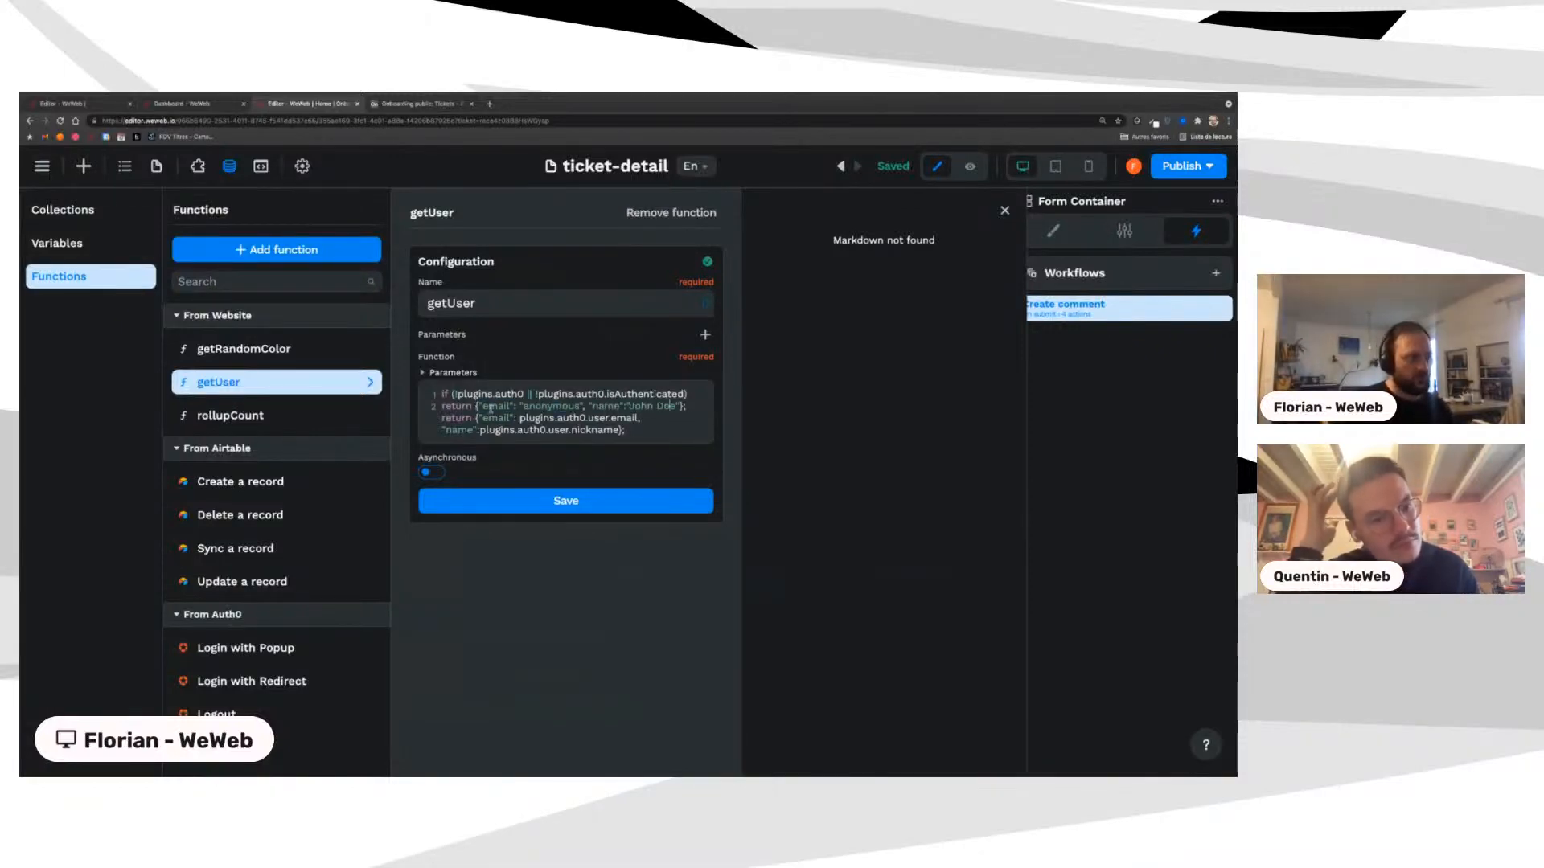
{"action": "left_click", "coordinate": [670, 408]}
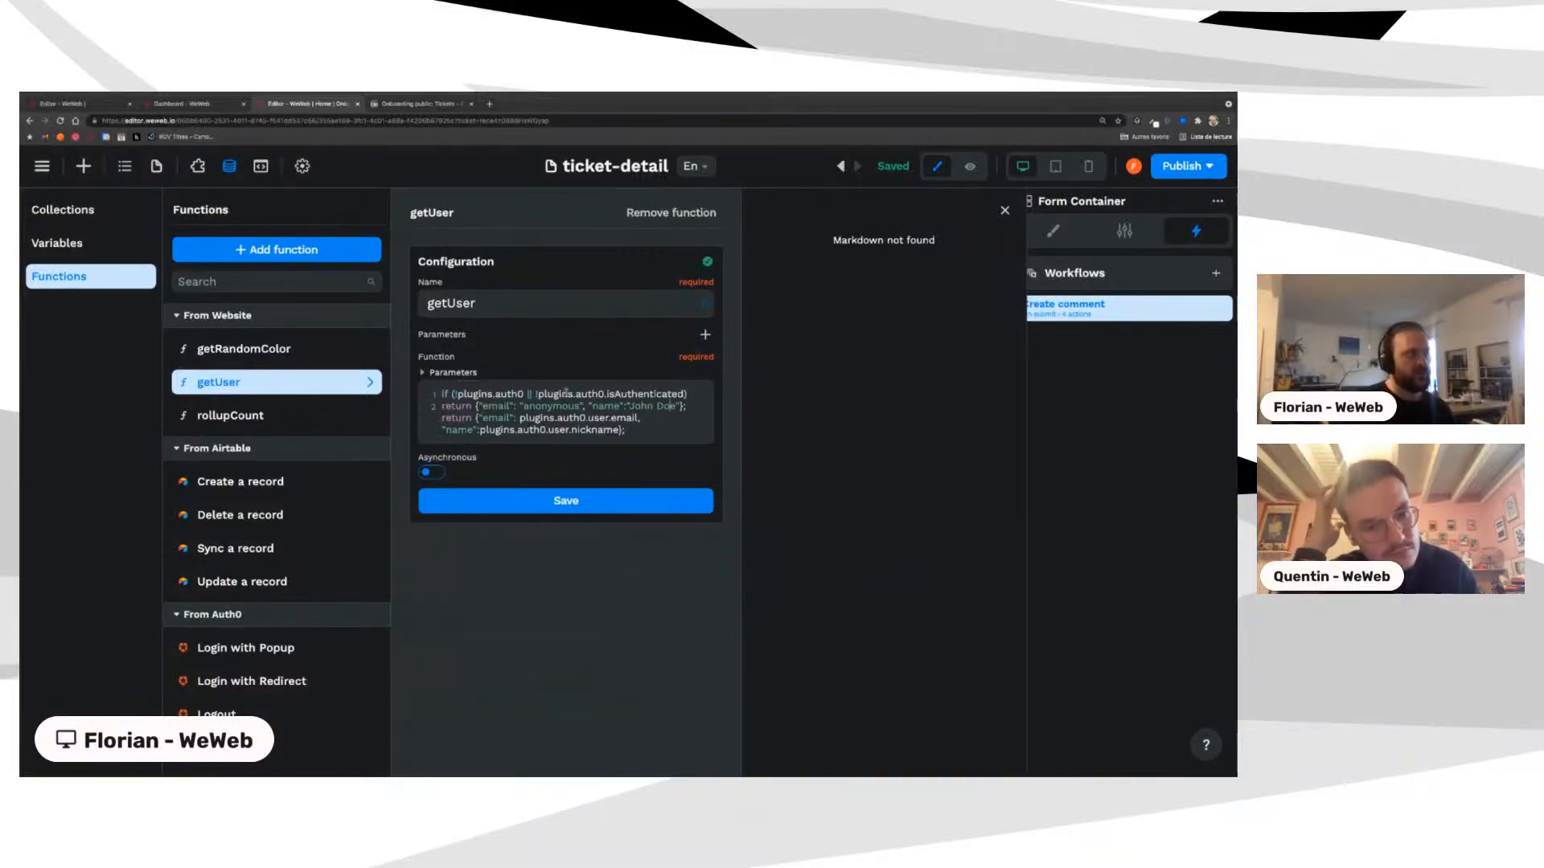
{"action": "left_click_drag", "start_coordinate": [538, 394], "coordinate": [685, 394]}
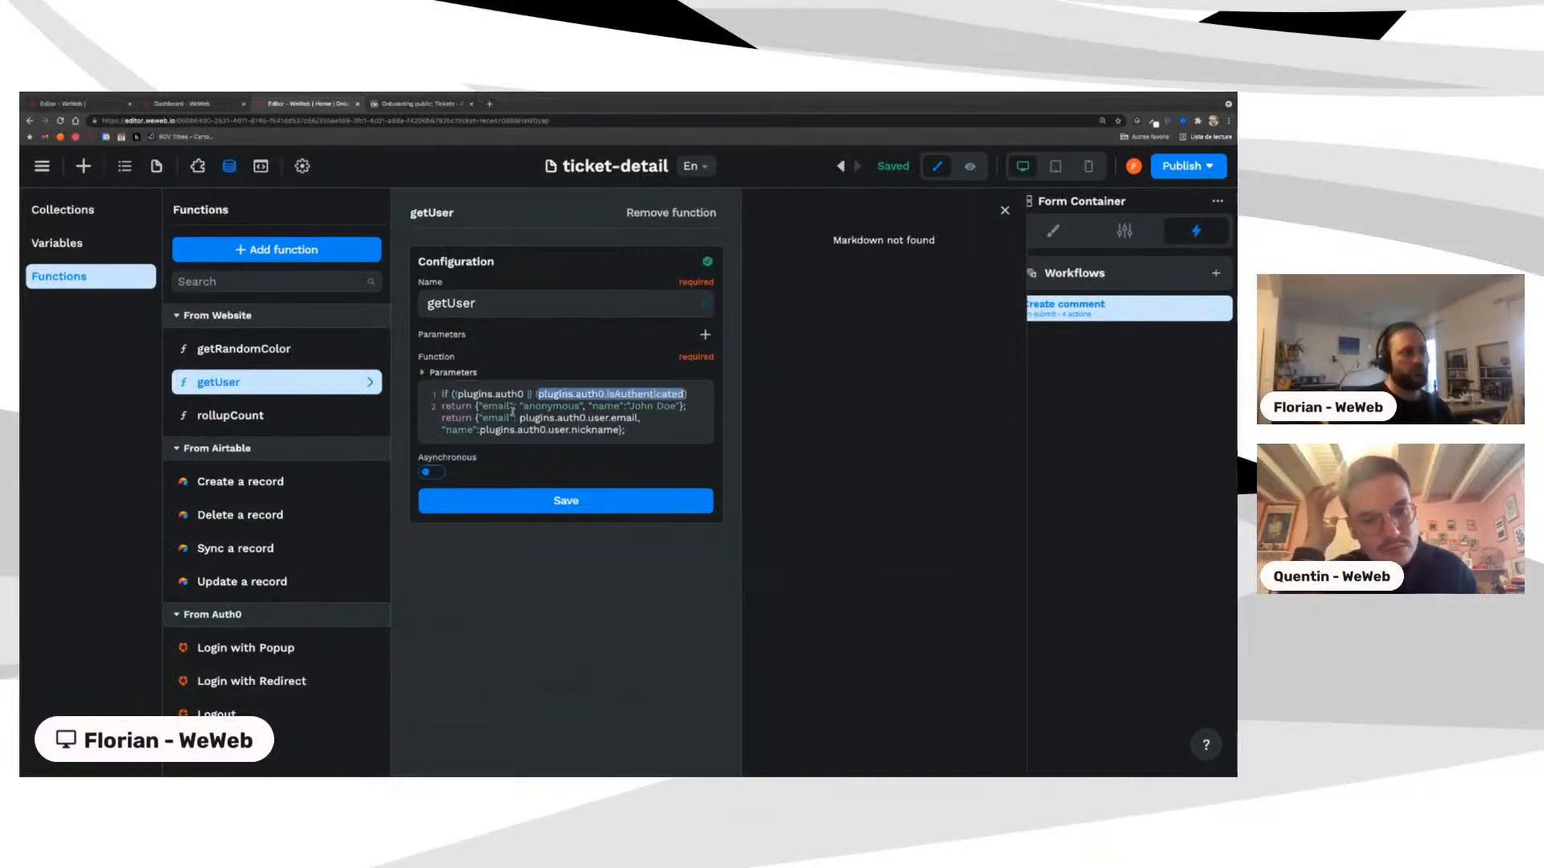
{"action": "double_click", "coordinate": [552, 407]}
{"action": "left_click", "coordinate": [648, 408]}
{"action": "left_click_drag", "start_coordinate": [648, 408], "coordinate": [676, 408]}
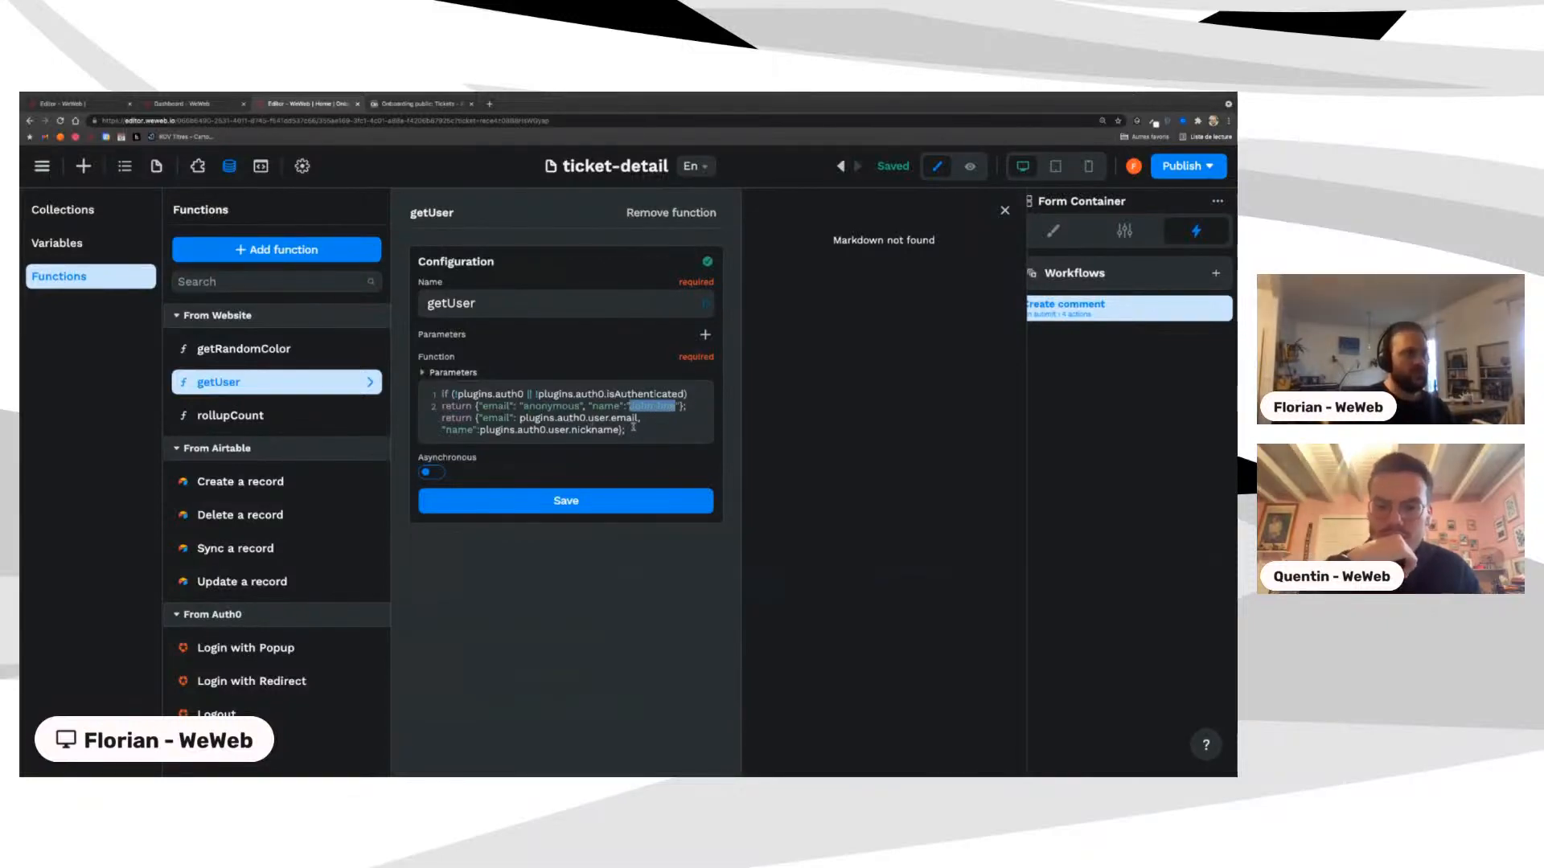
{"action": "left_click", "coordinate": [1004, 210]}
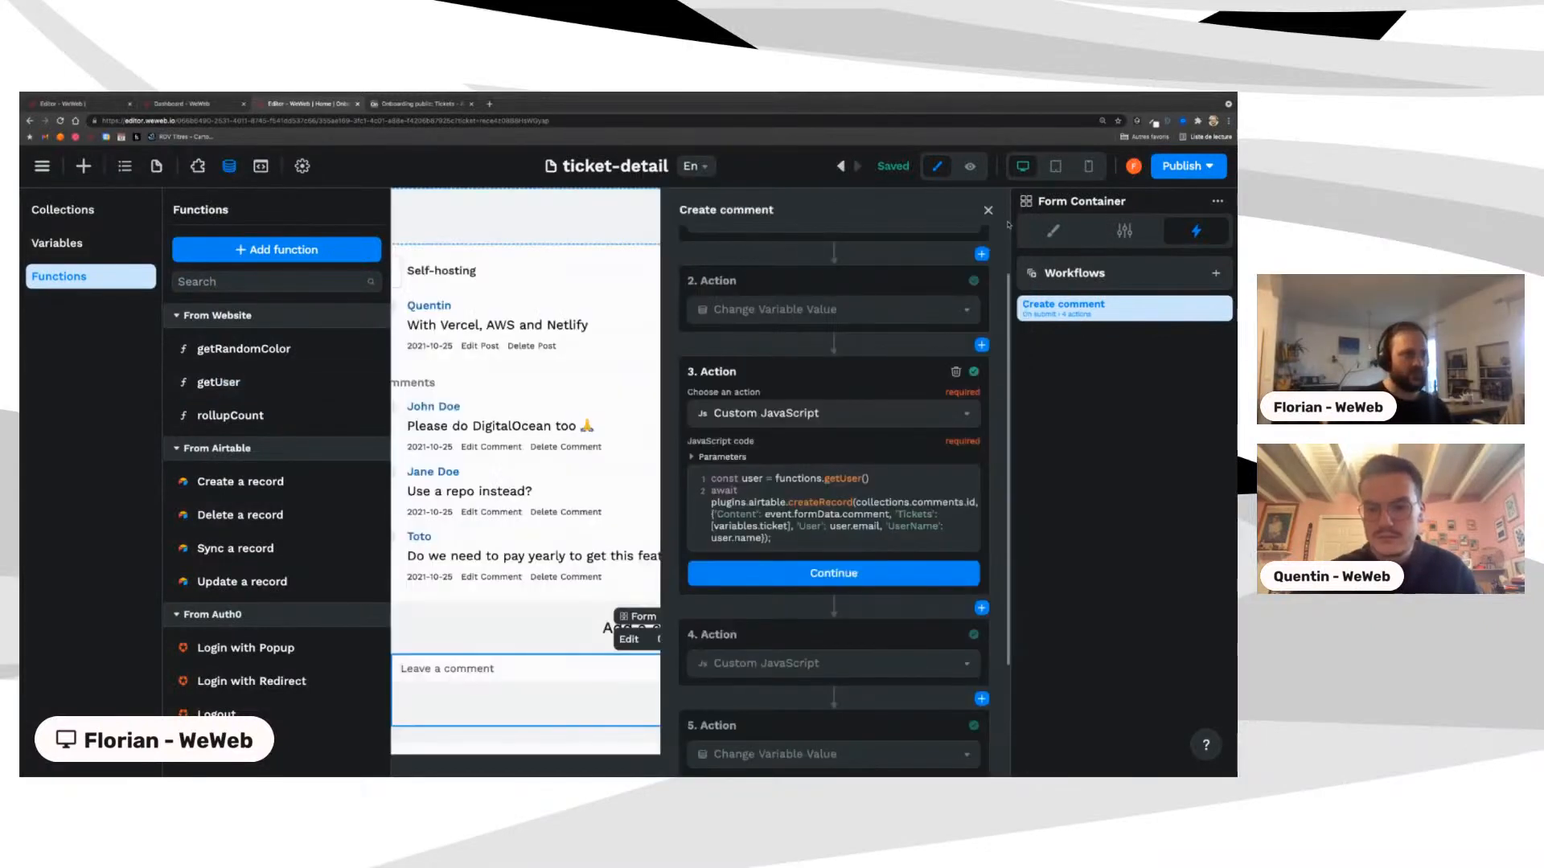
Step: Close the functions list and highlight plugins and event.formData in the createRecord code
{"action": "left_click", "coordinate": [778, 477]}
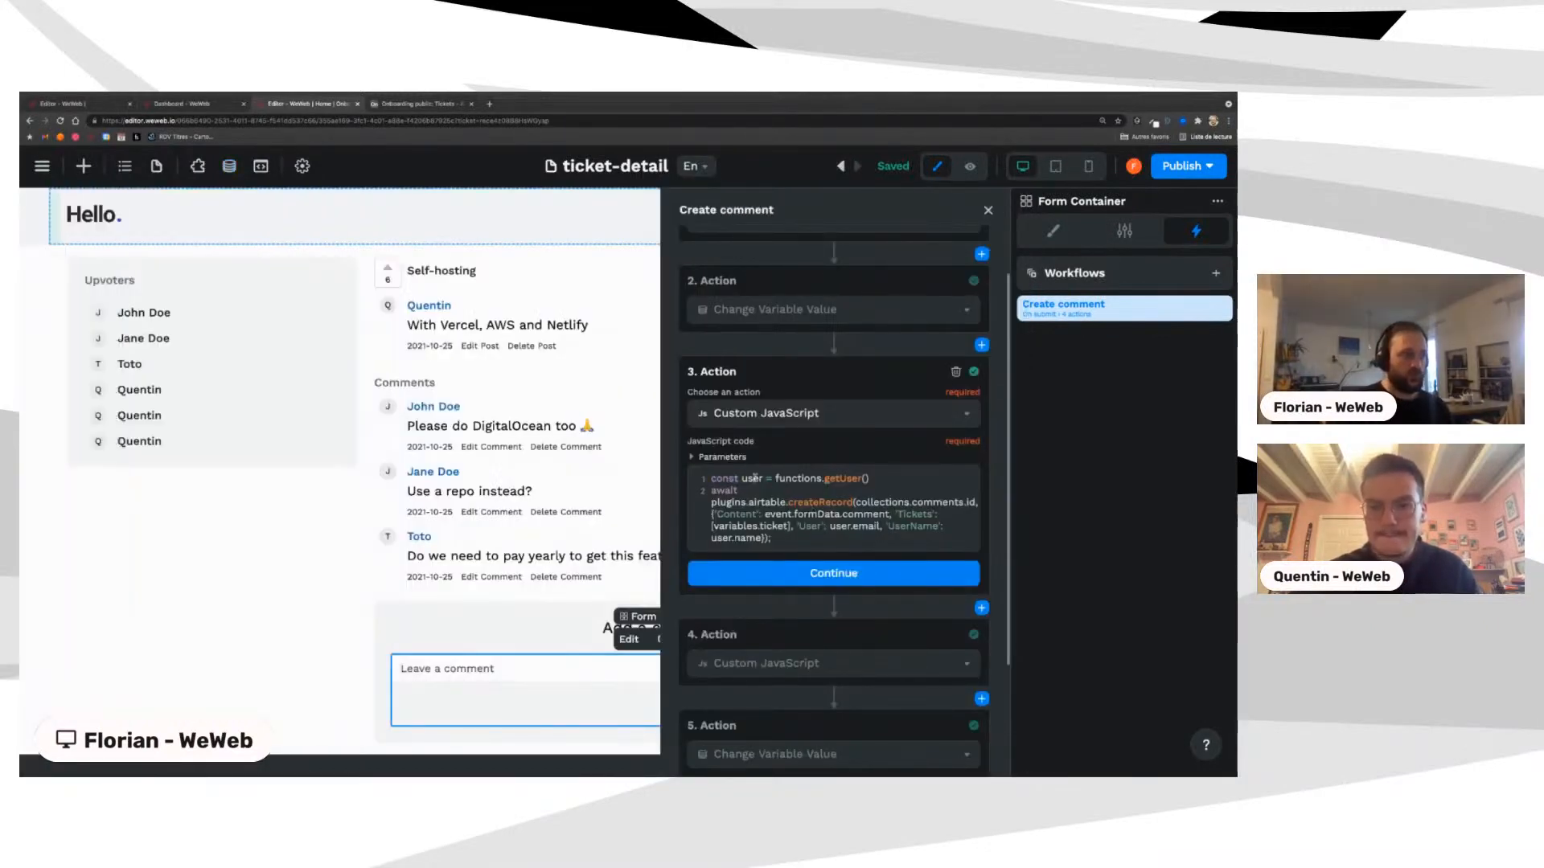
{"action": "double_click", "coordinate": [729, 502]}
{"action": "left_click", "coordinate": [827, 507]}
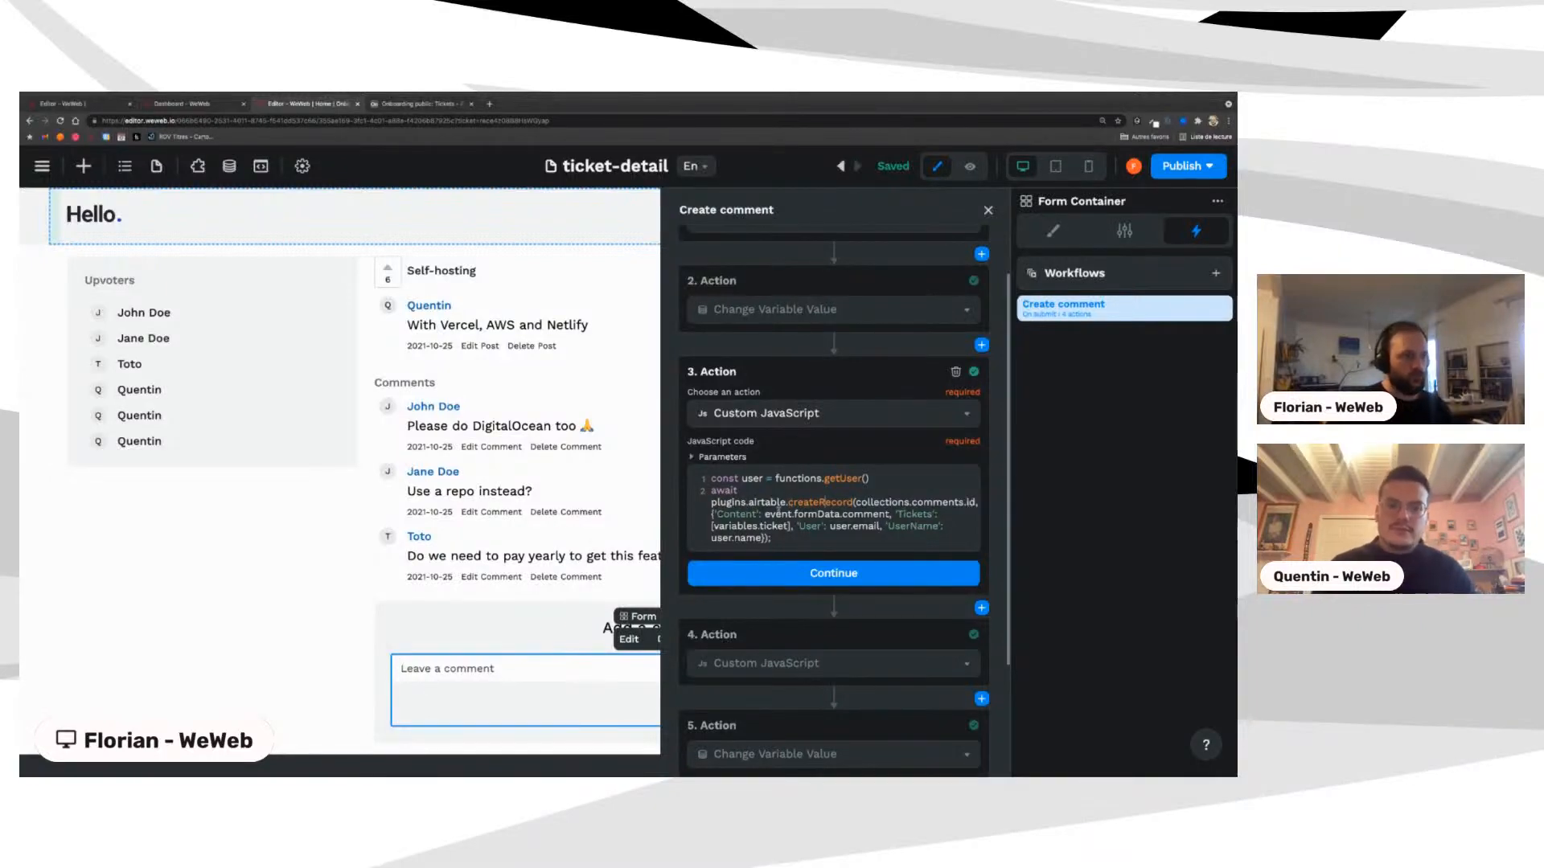
{"action": "left_click_drag", "start_coordinate": [764, 514], "coordinate": [839, 514]}
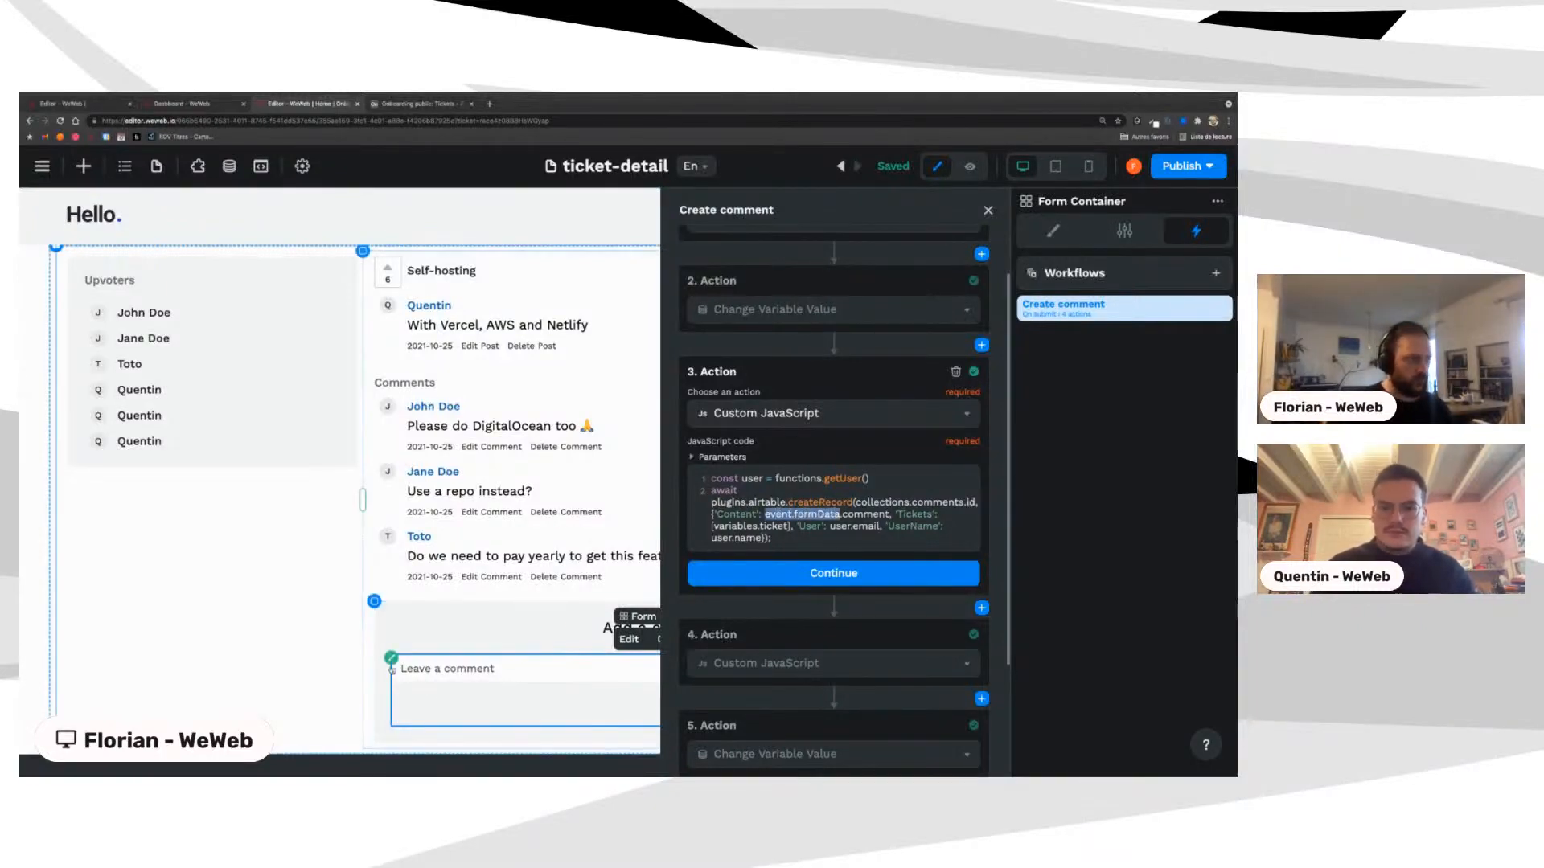
{"action": "left_click", "coordinate": [842, 513]}
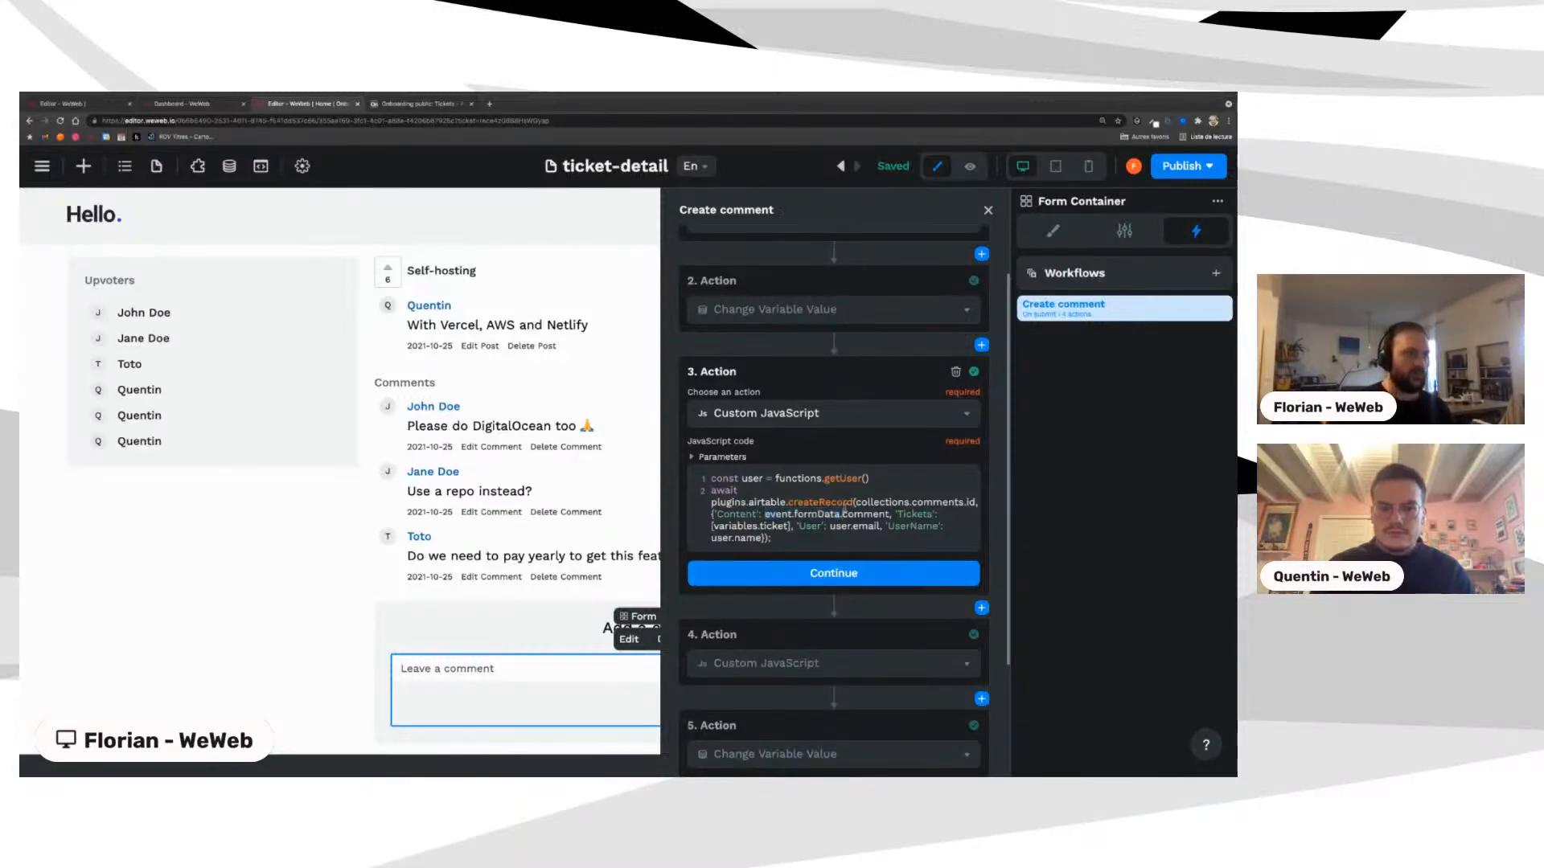
{"action": "left_click_drag", "start_coordinate": [764, 514], "coordinate": [840, 515]}
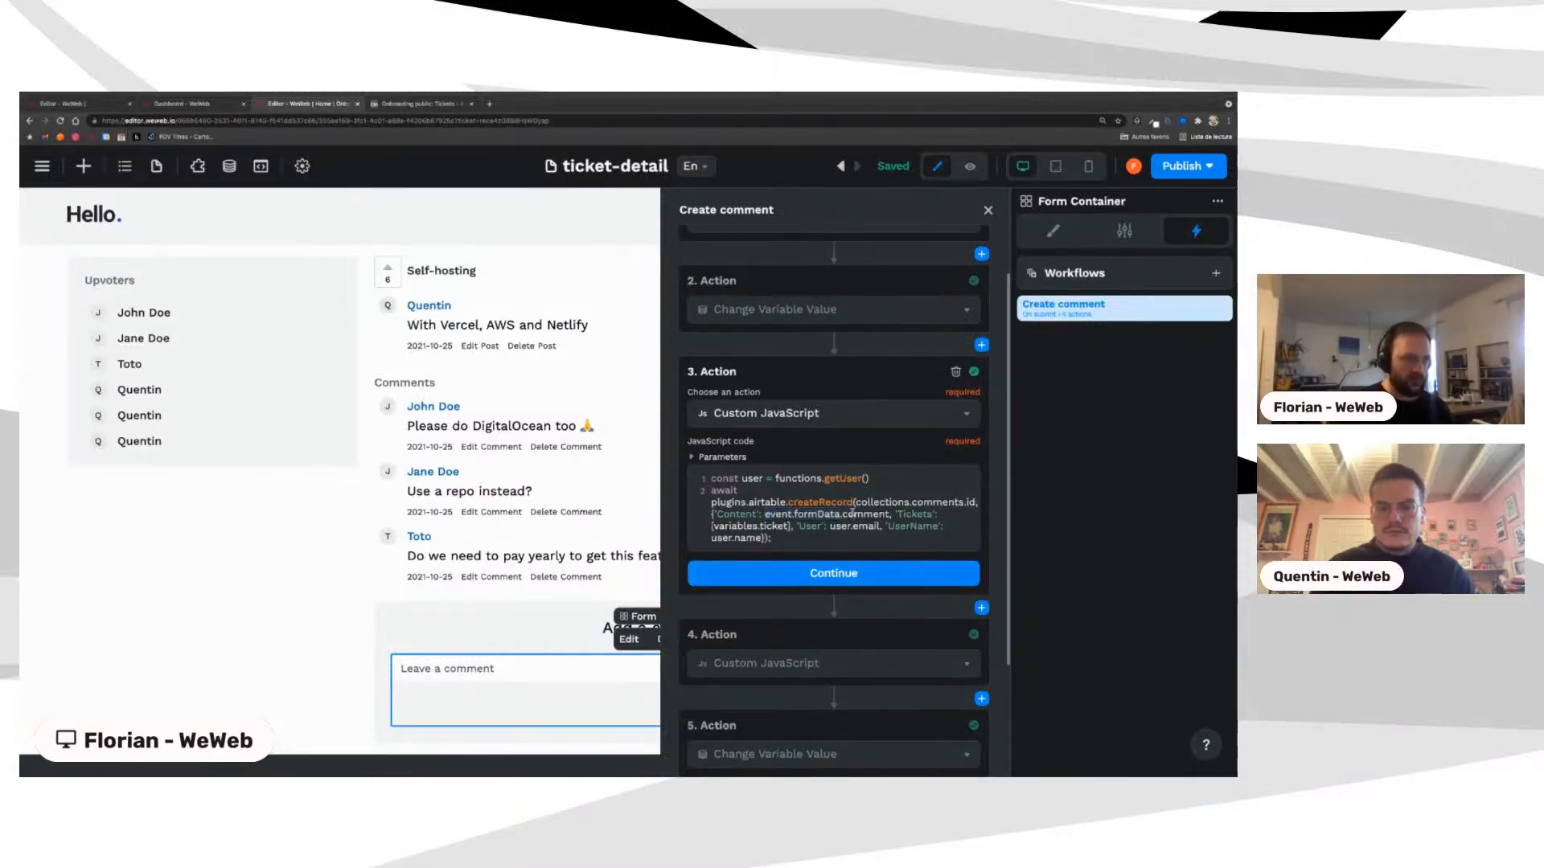
Step: Check the Leave a comment input's settings, then show the Form Container's workflows
{"action": "left_click", "coordinate": [456, 665]}
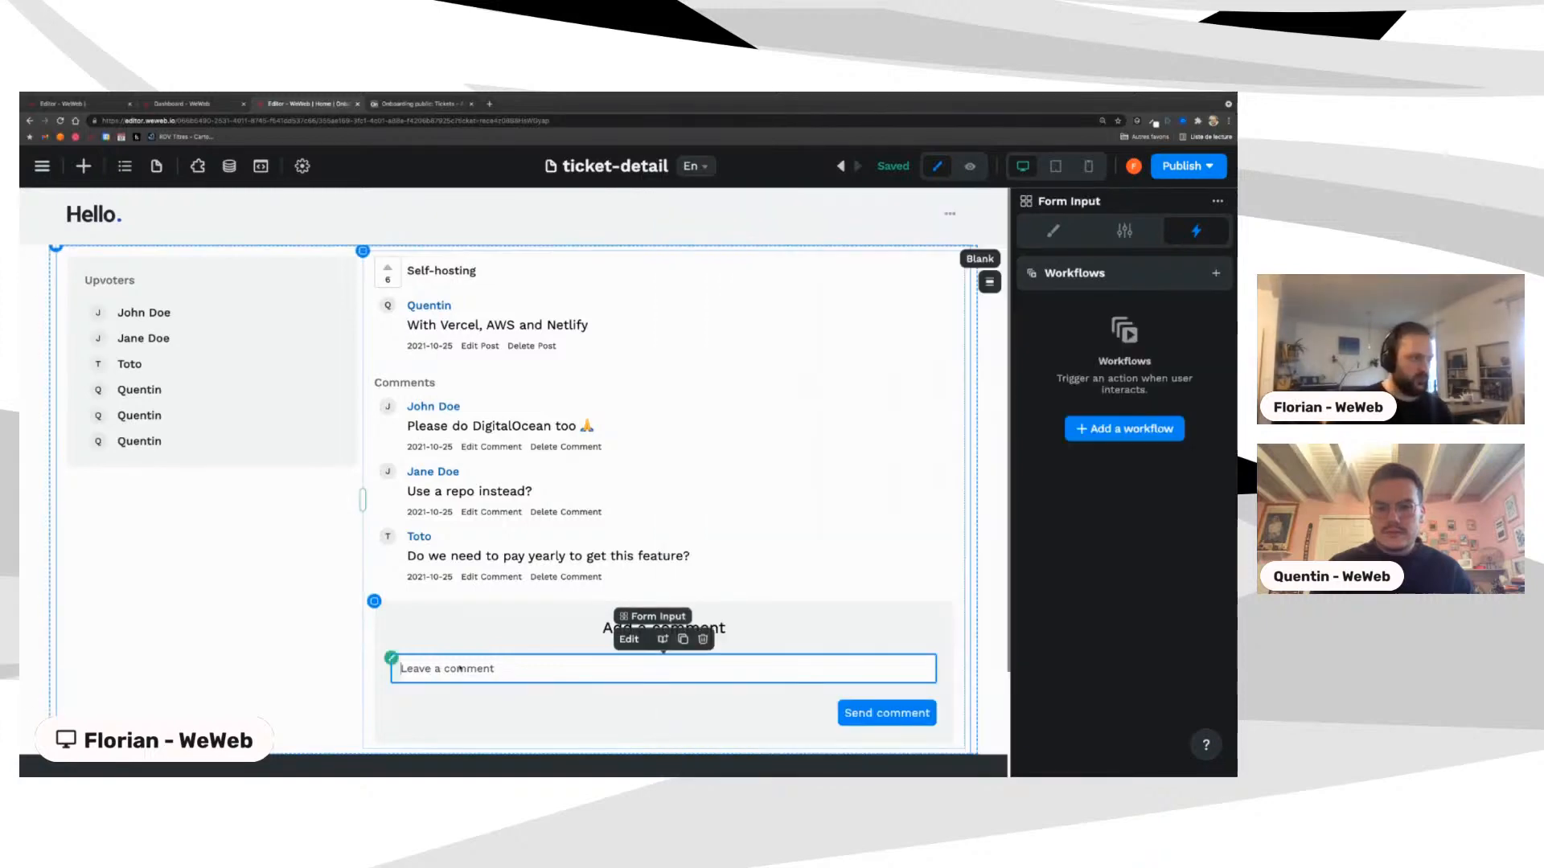
{"action": "left_click", "coordinate": [1117, 233]}
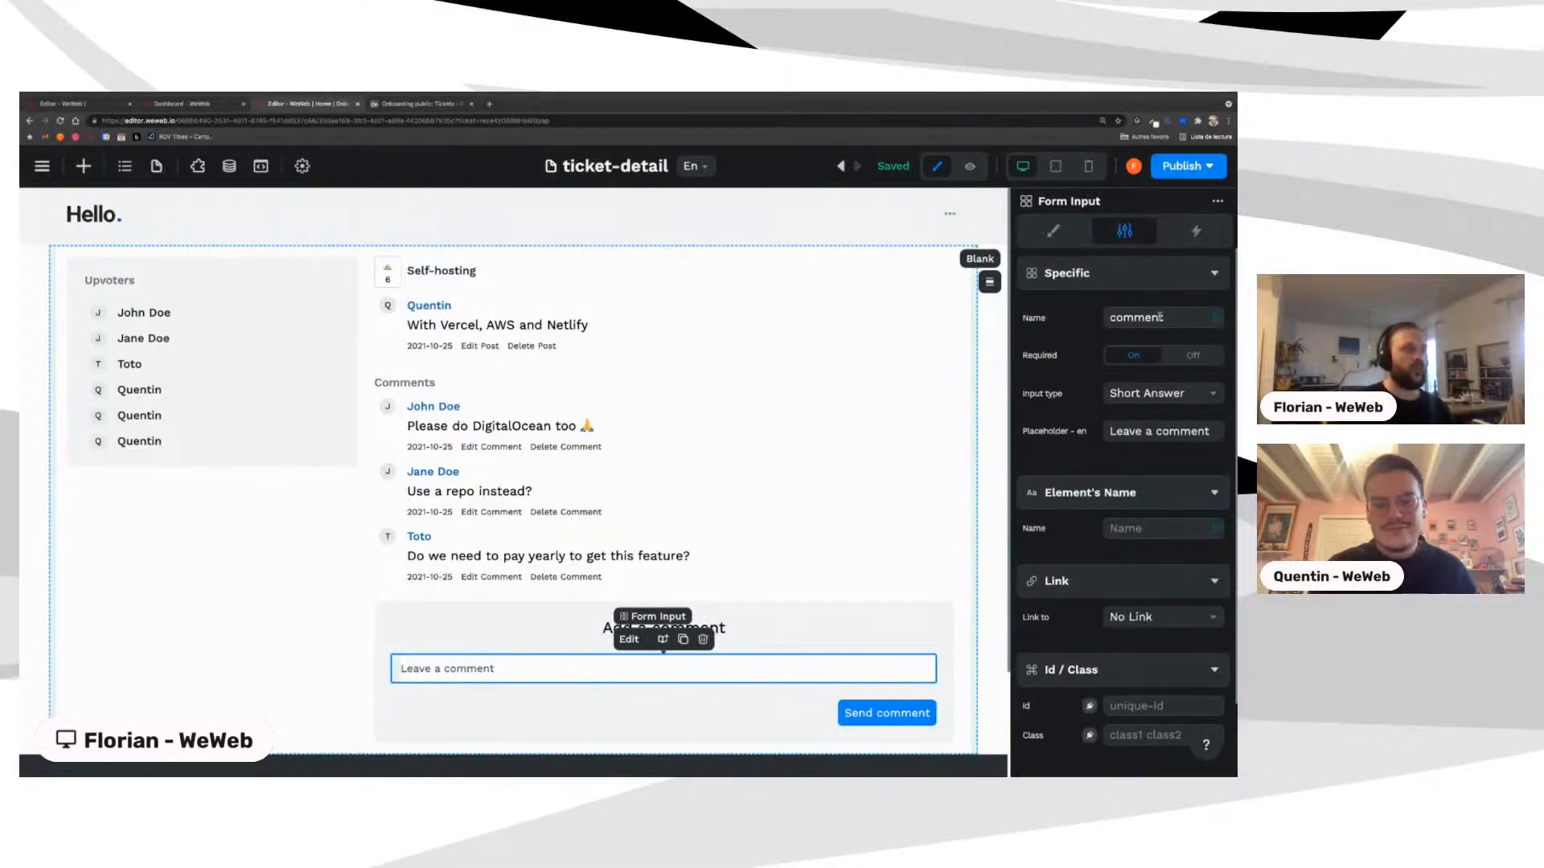
{"action": "left_click", "coordinate": [392, 659]}
{"action": "left_click", "coordinate": [1196, 231]}
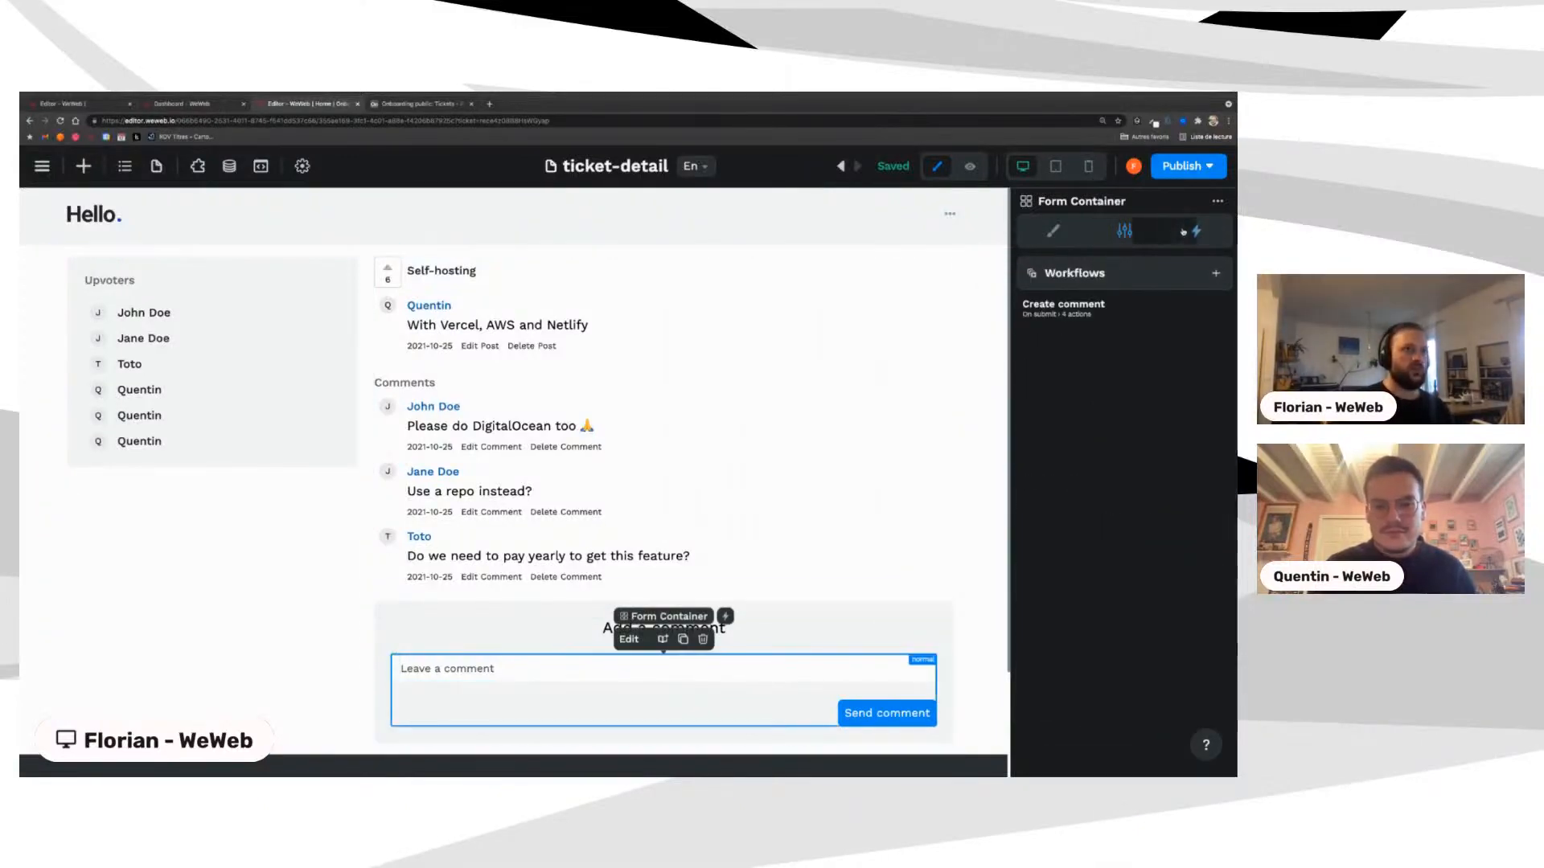
Step: Open Create comment and inspect action 3's comment field and user variable code
{"action": "left_click", "coordinate": [1062, 308]}
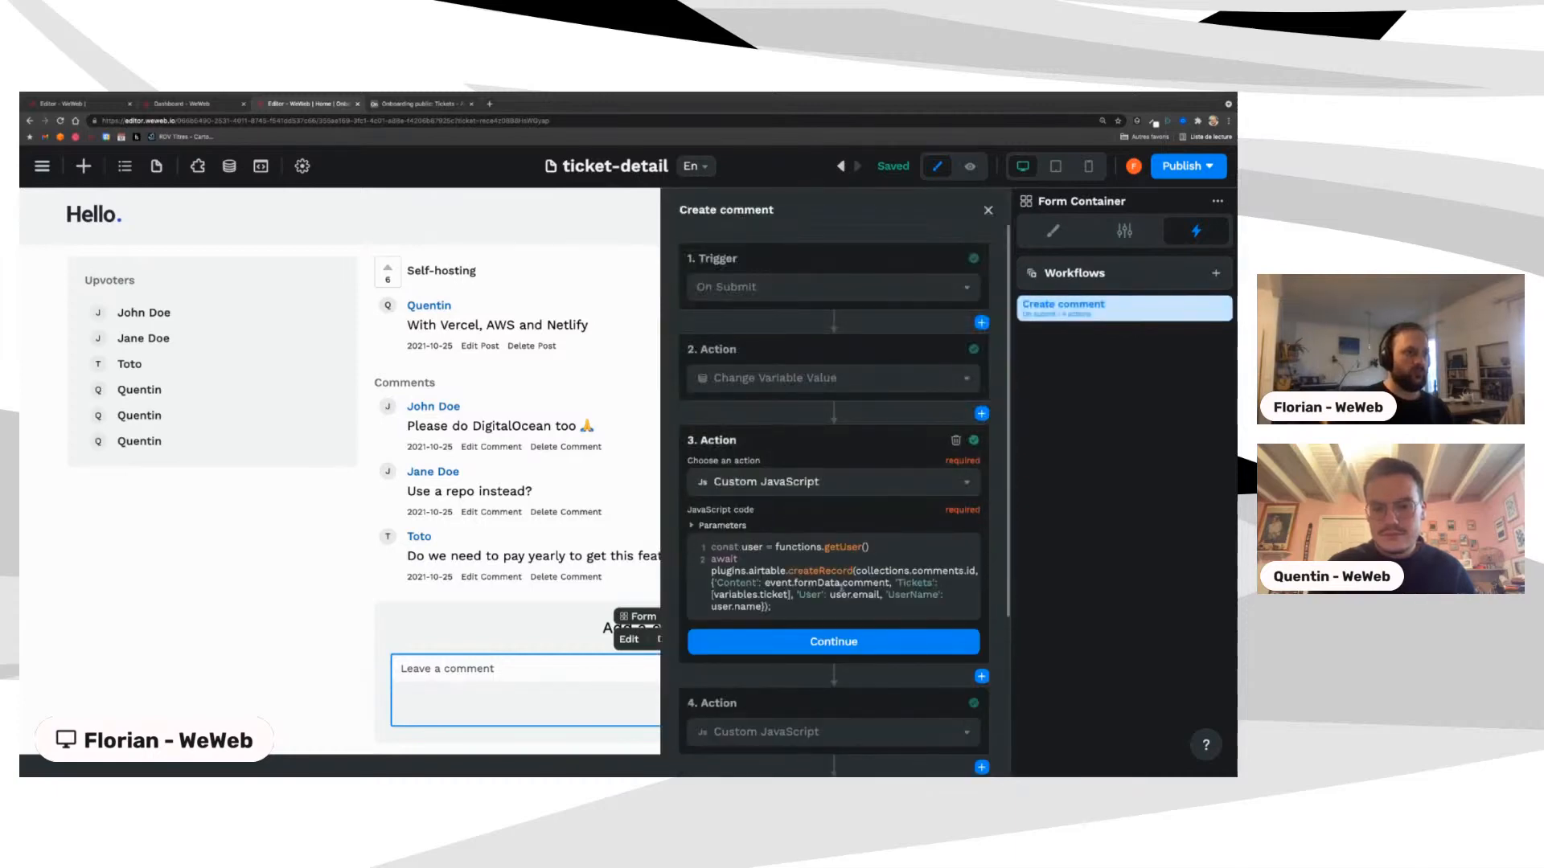
{"action": "double_click", "coordinate": [859, 581]}
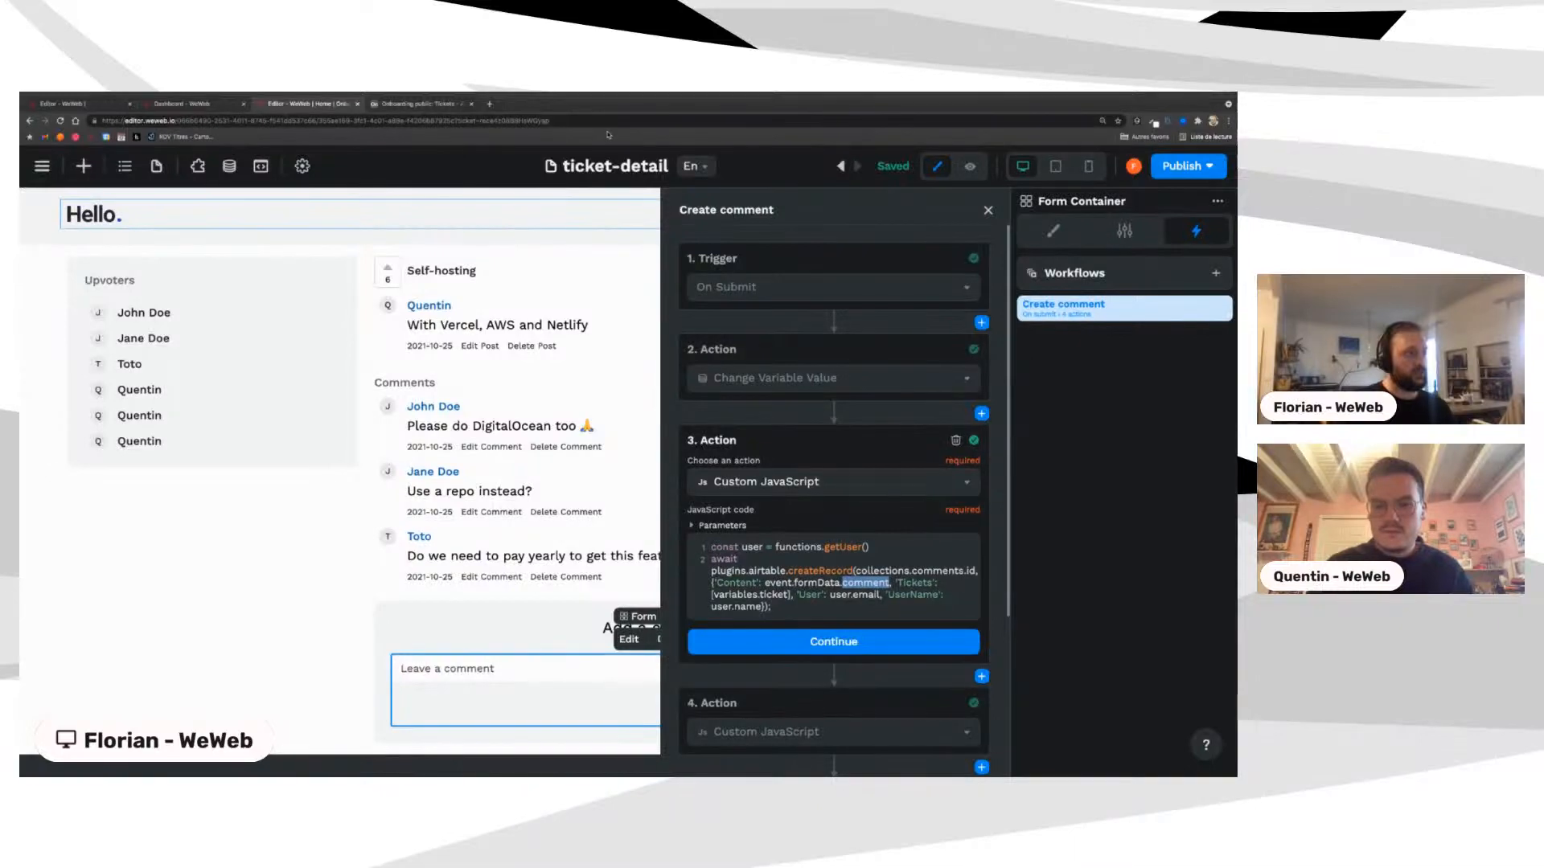
{"action": "double_click", "coordinate": [467, 120]}
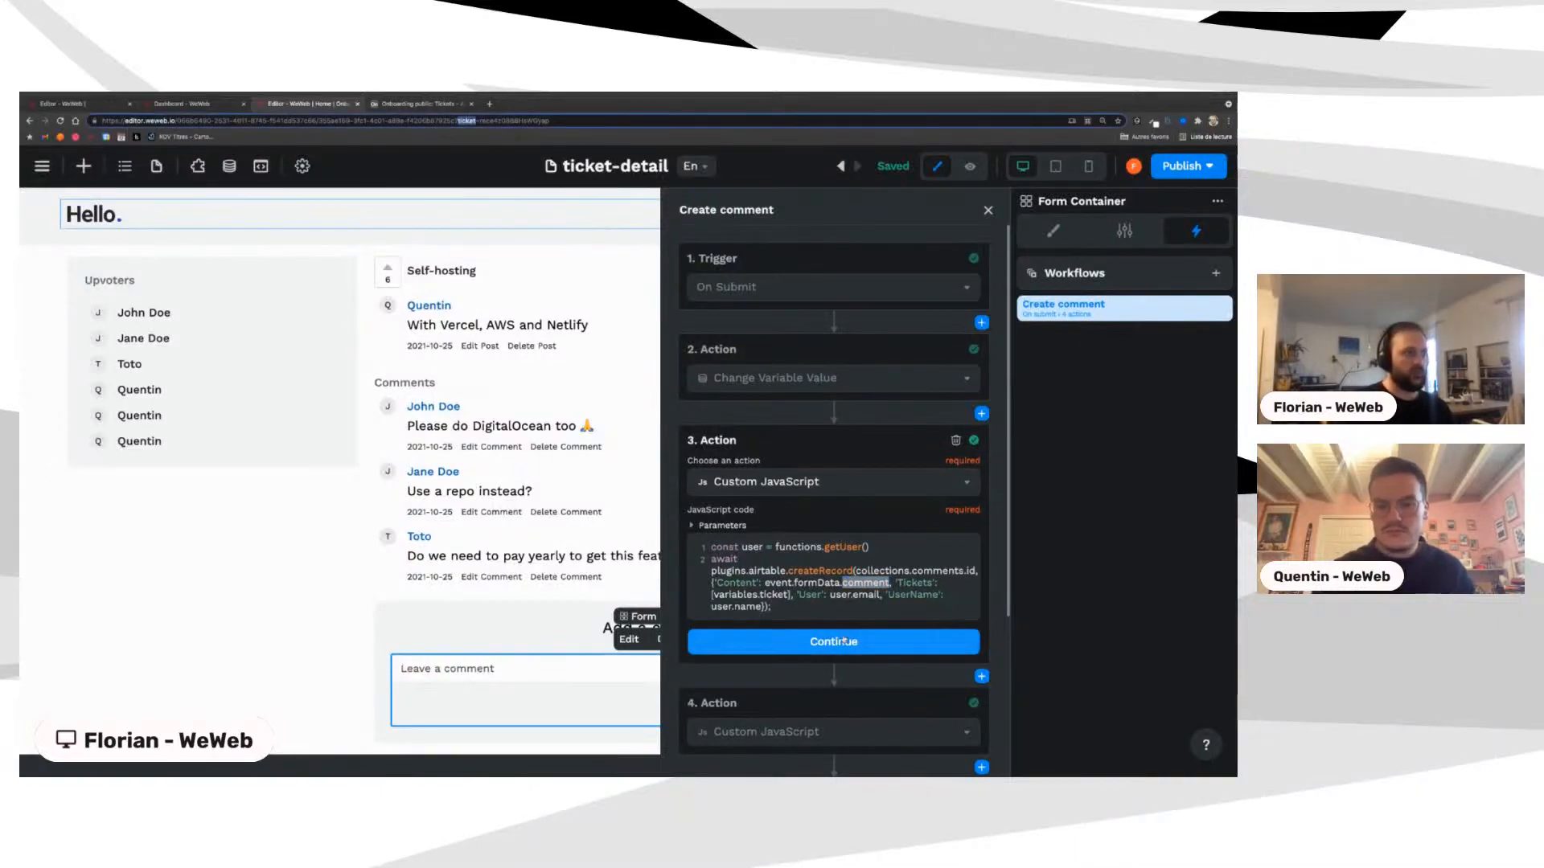
{"action": "left_click", "coordinate": [837, 595]}
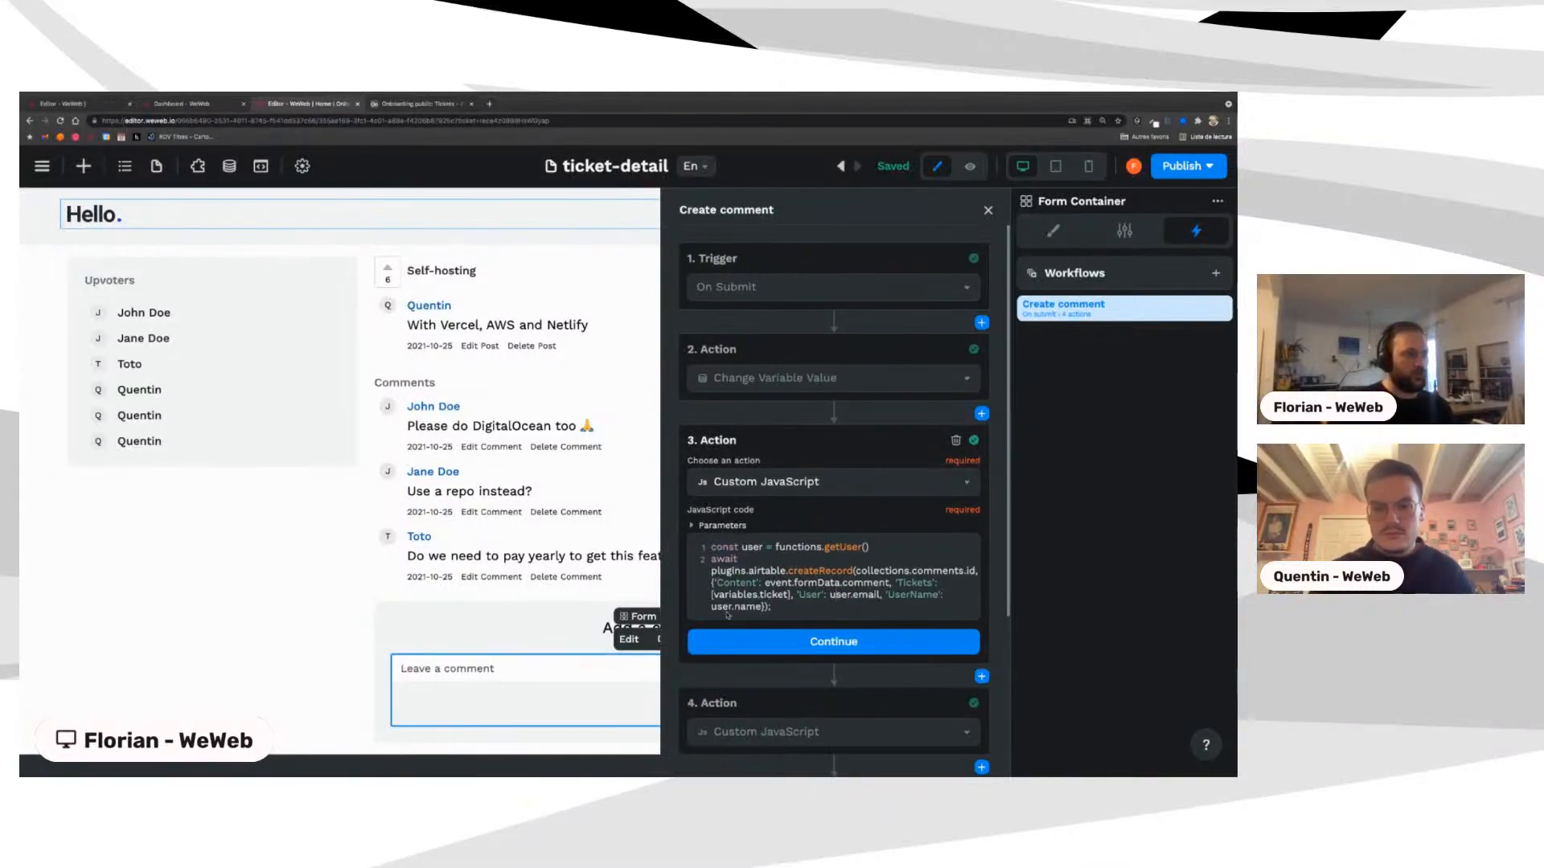
{"action": "double_click", "coordinate": [752, 547]}
{"action": "scroll", "coordinate": [789, 624], "scroll_direction": "down", "scroll_amount": 2}
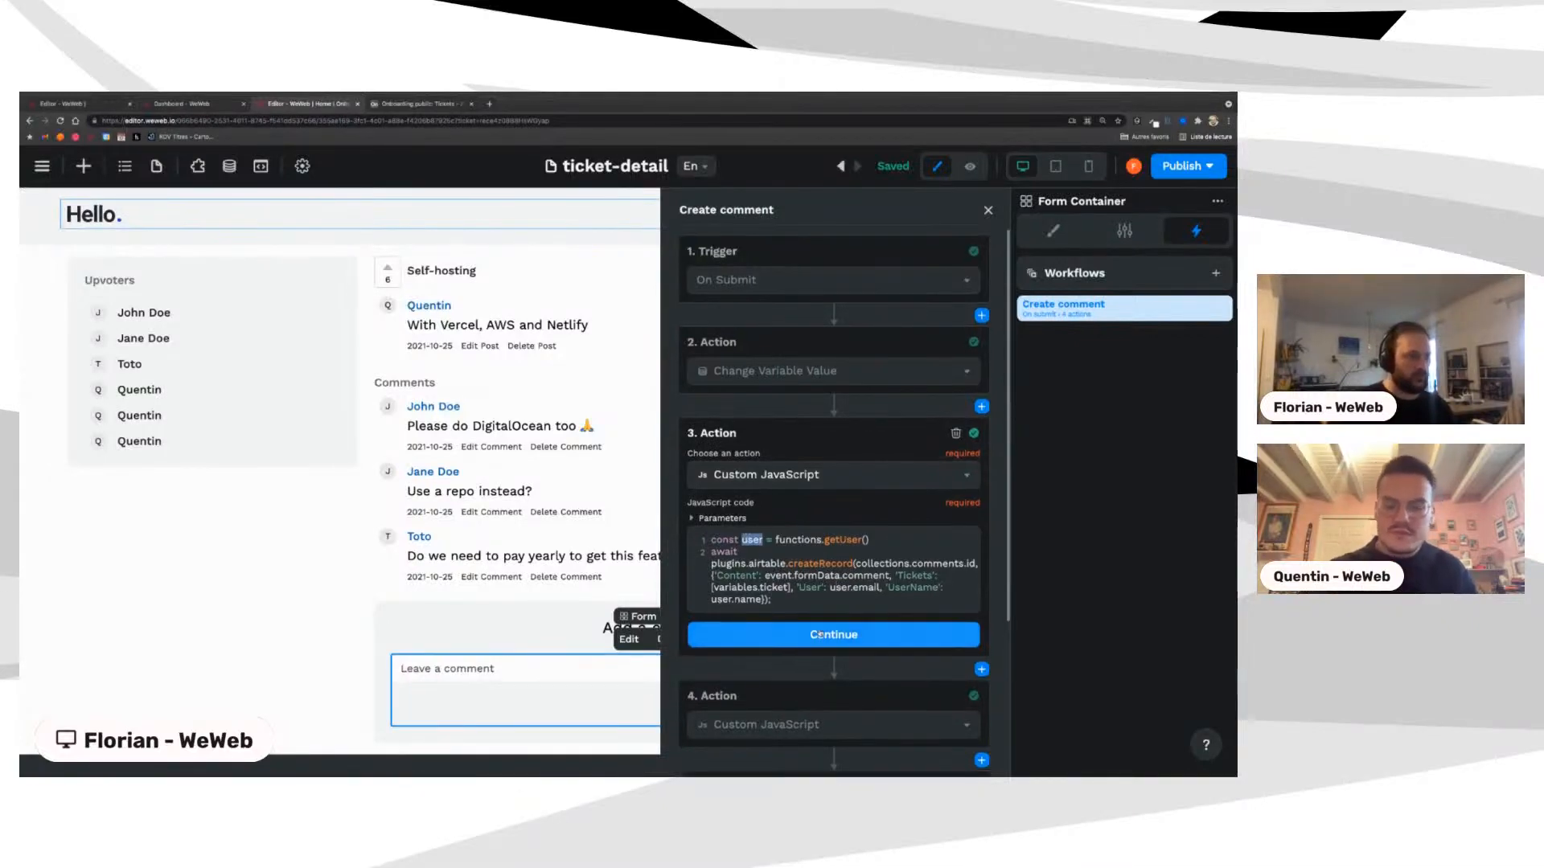
Step: Expand action 4's ticket sync code and action 5's IsCreatingComment change
{"action": "left_click", "coordinate": [789, 624]}
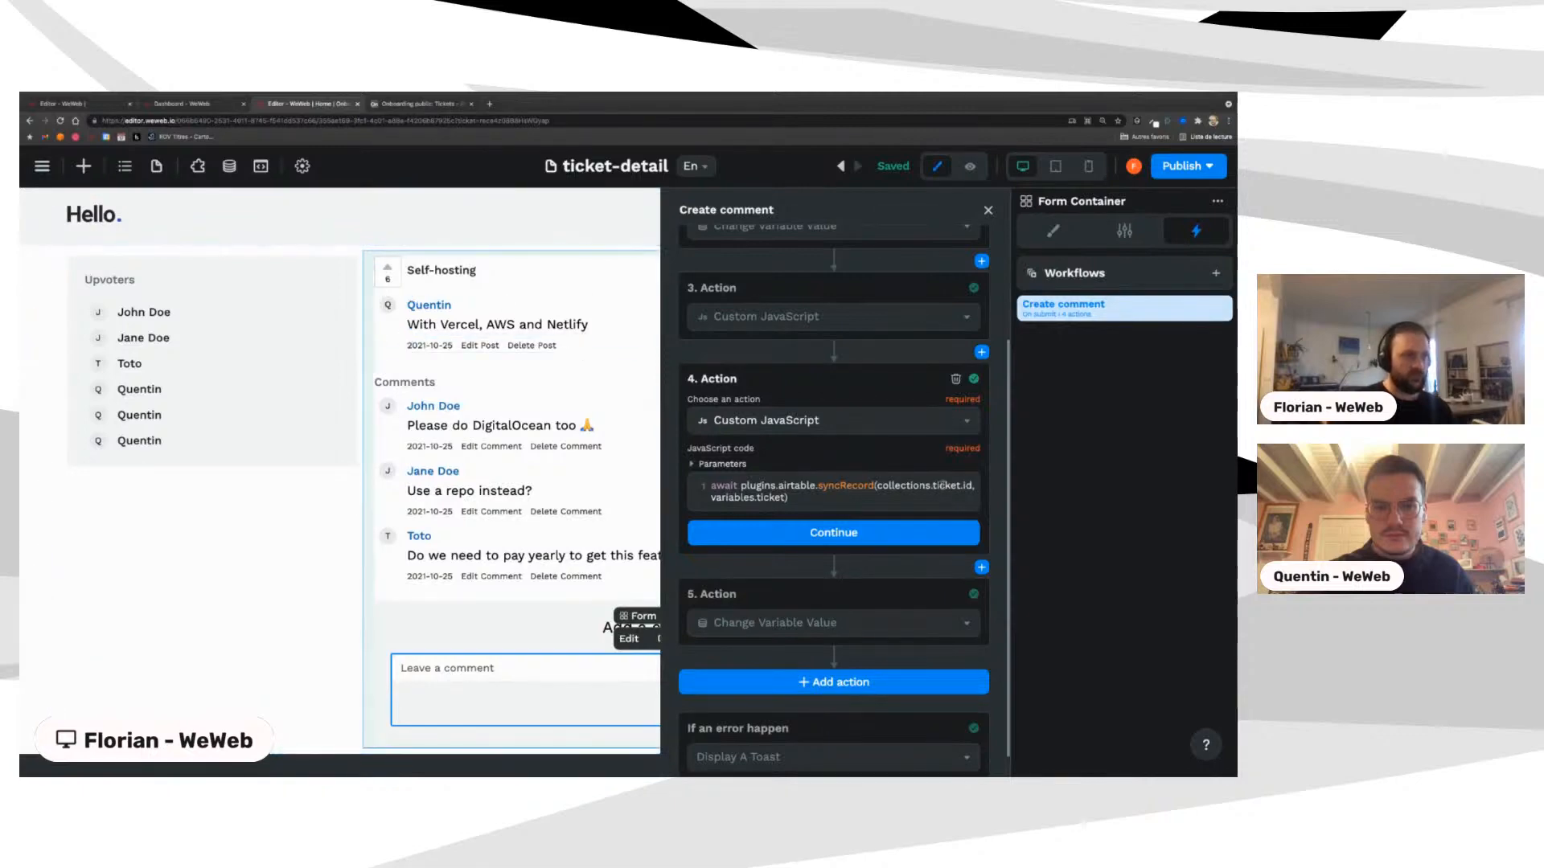
{"action": "left_click", "coordinate": [747, 618]}
{"action": "scroll", "coordinate": [742, 626], "scroll_direction": "down", "scroll_amount": 1}
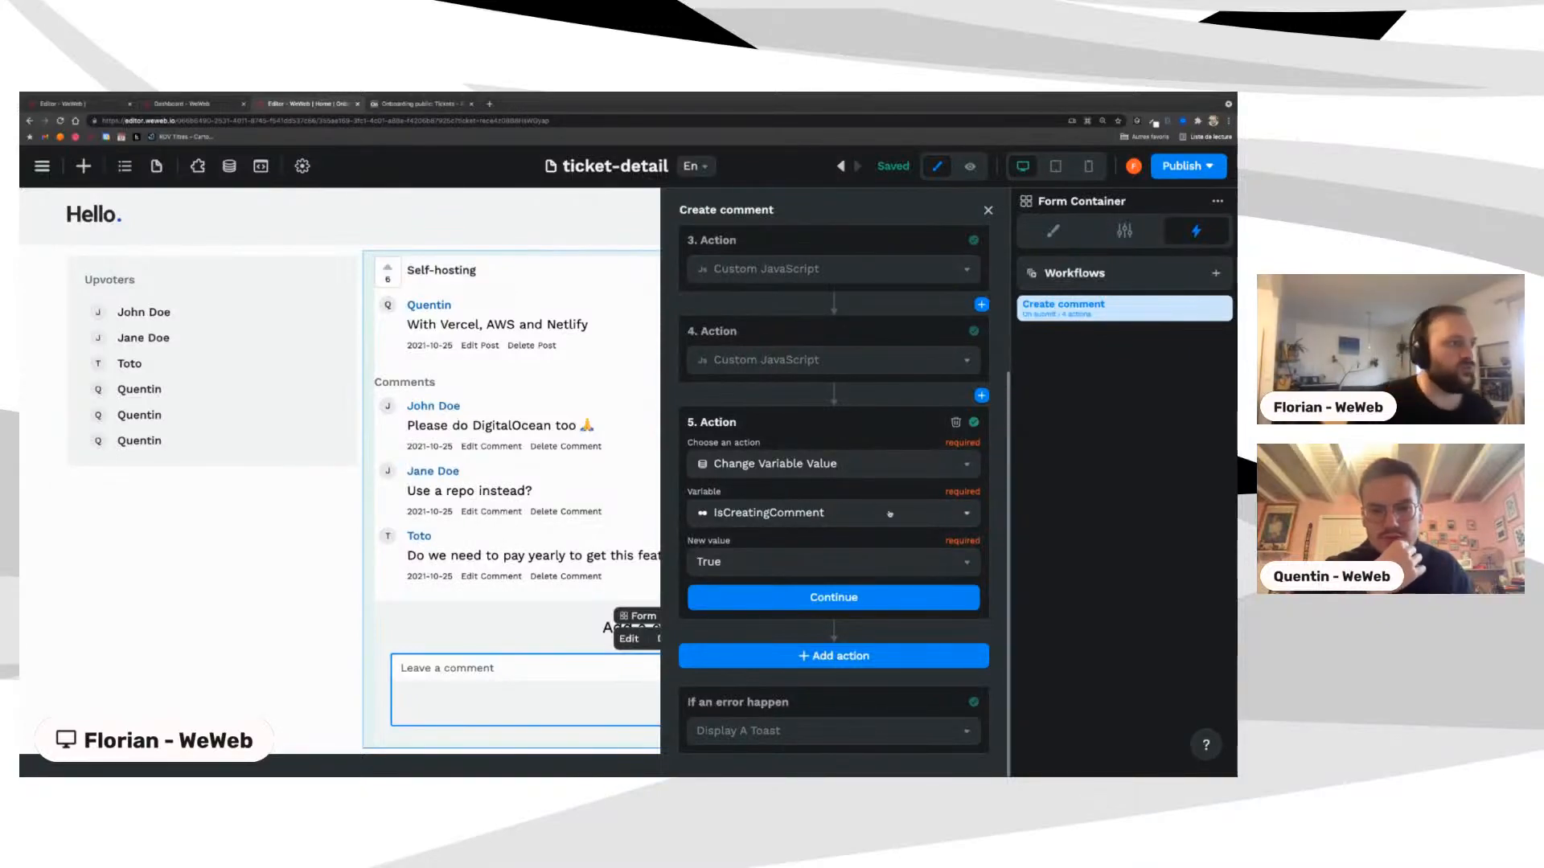
{"action": "left_click", "coordinate": [769, 596]}
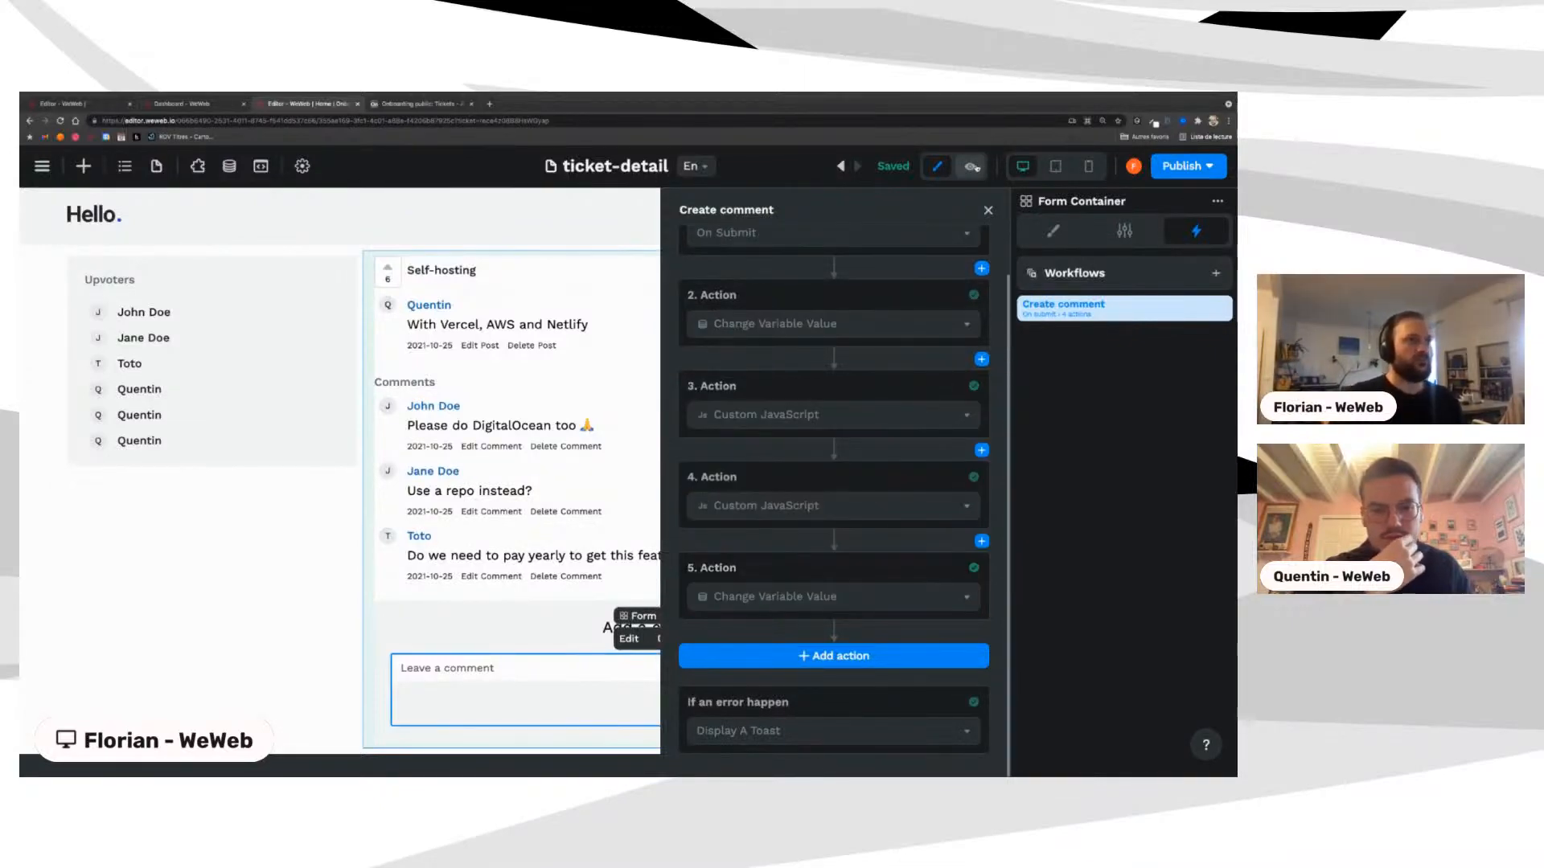
Step: In preview, post the comment 'ça marche c'est cool', then return to edit mode
{"action": "left_click", "coordinate": [973, 167]}
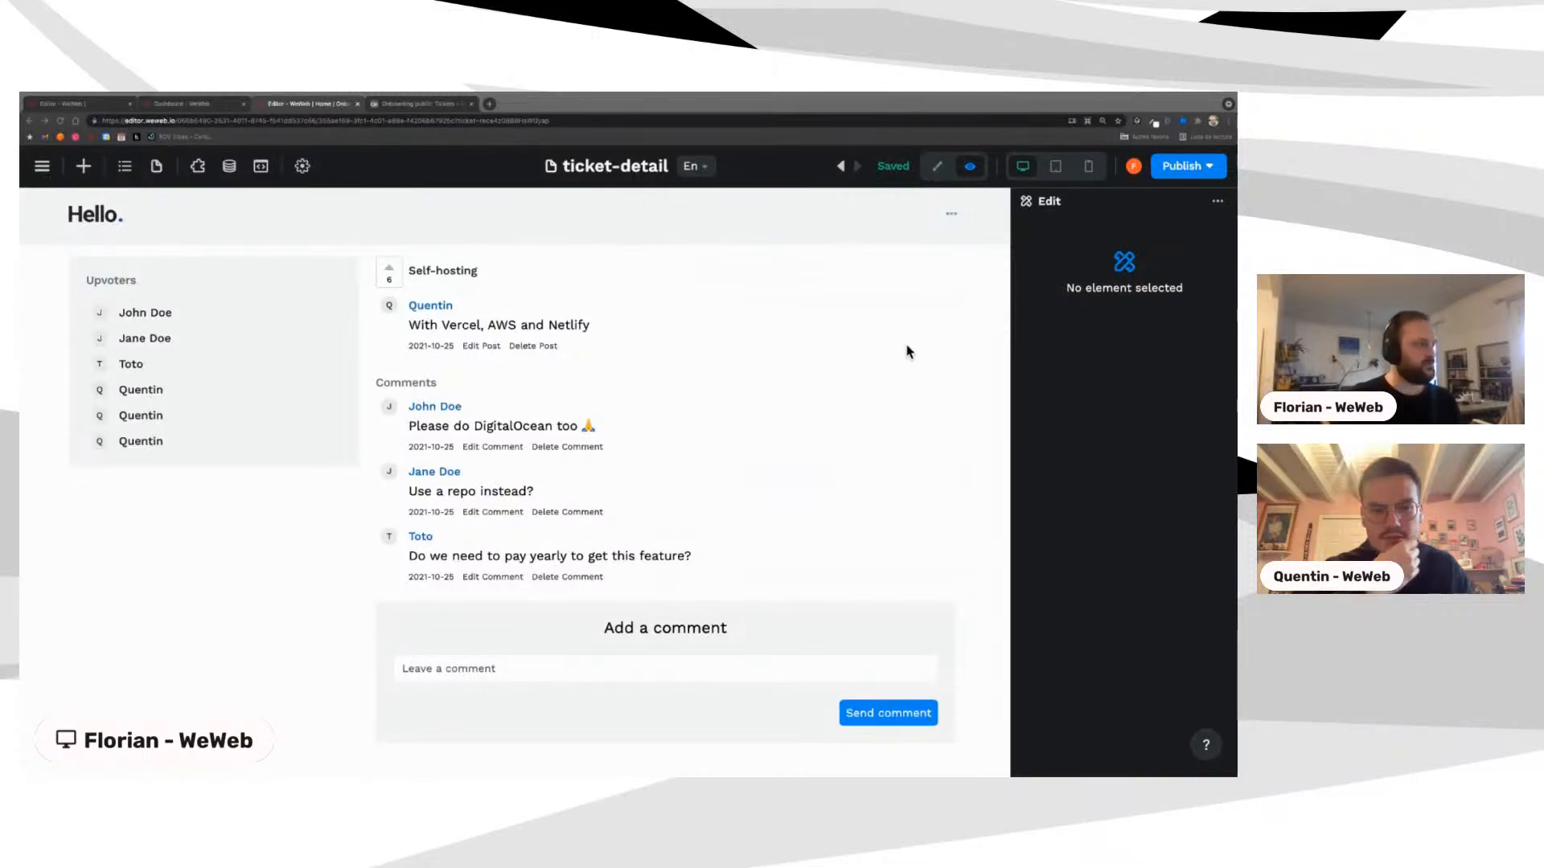
{"action": "left_click", "coordinate": [432, 669]}
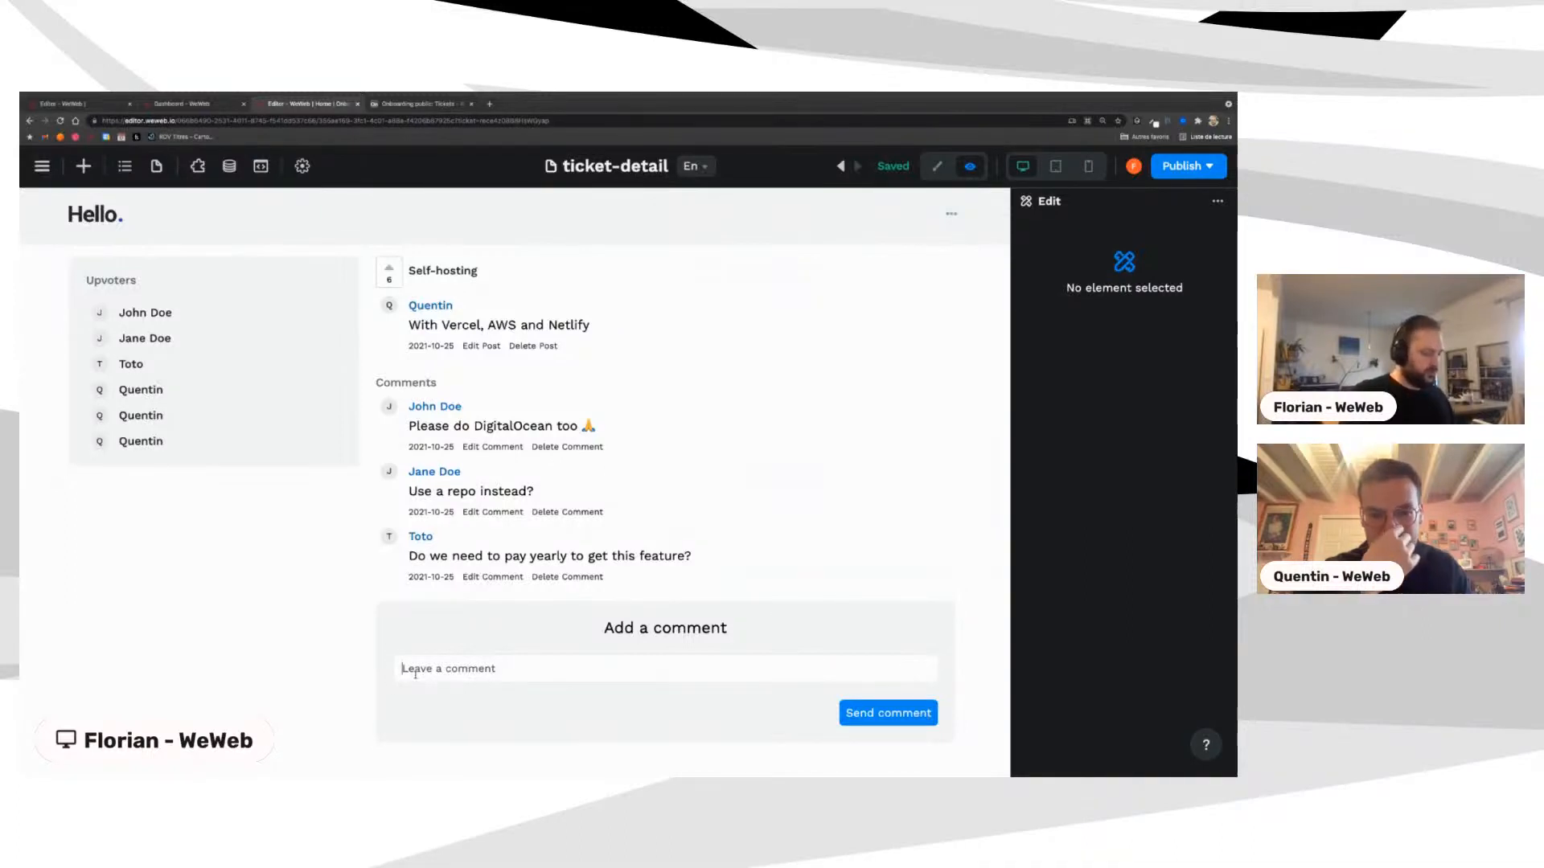
{"action": "type", "text": "ça marche c"}
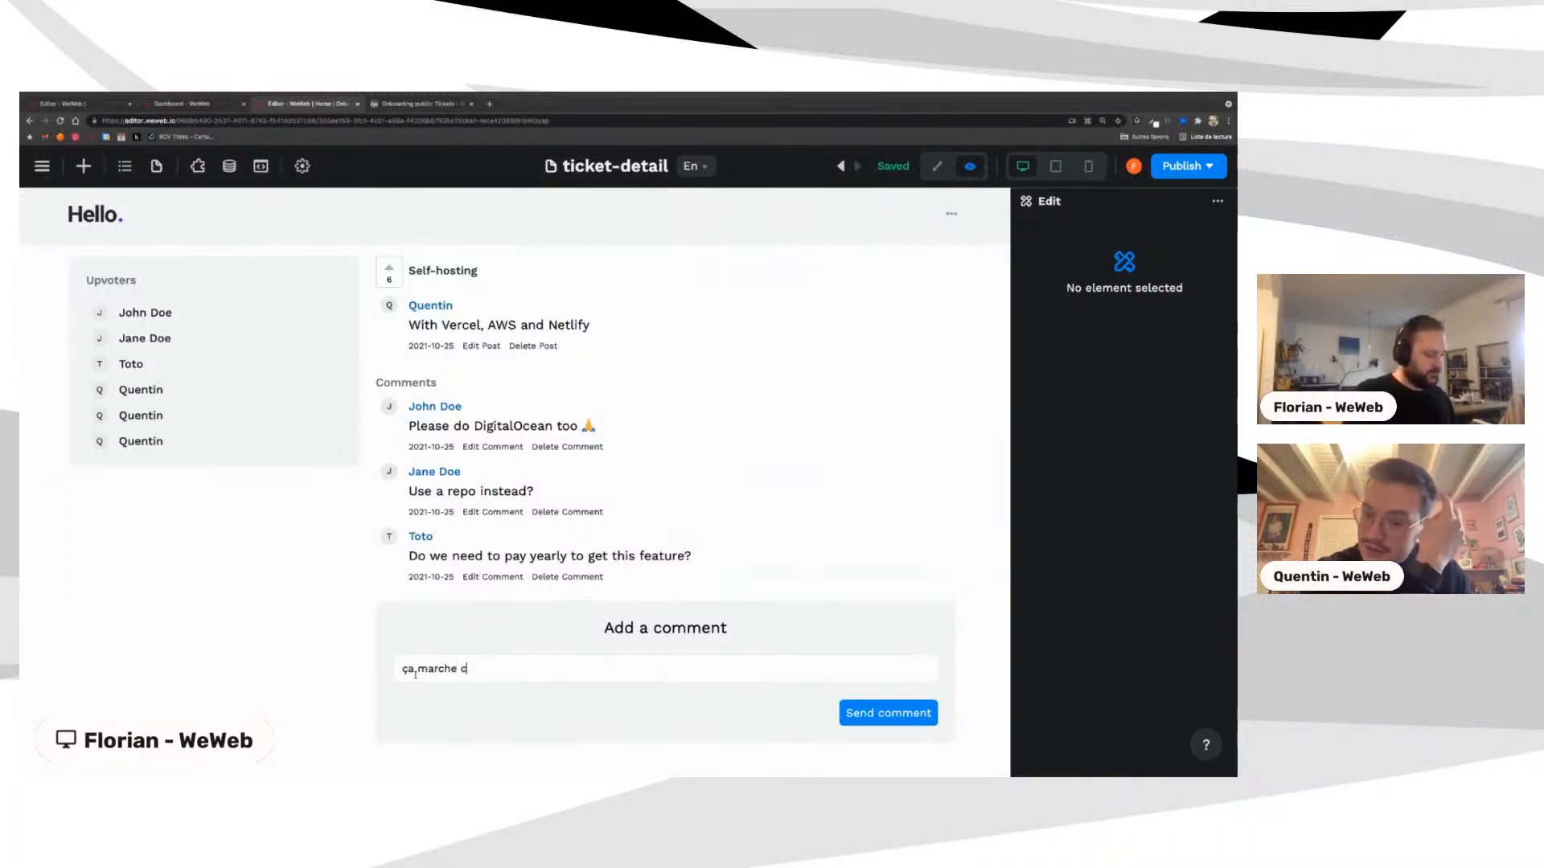
{"action": "type", "text": "'est cool"}
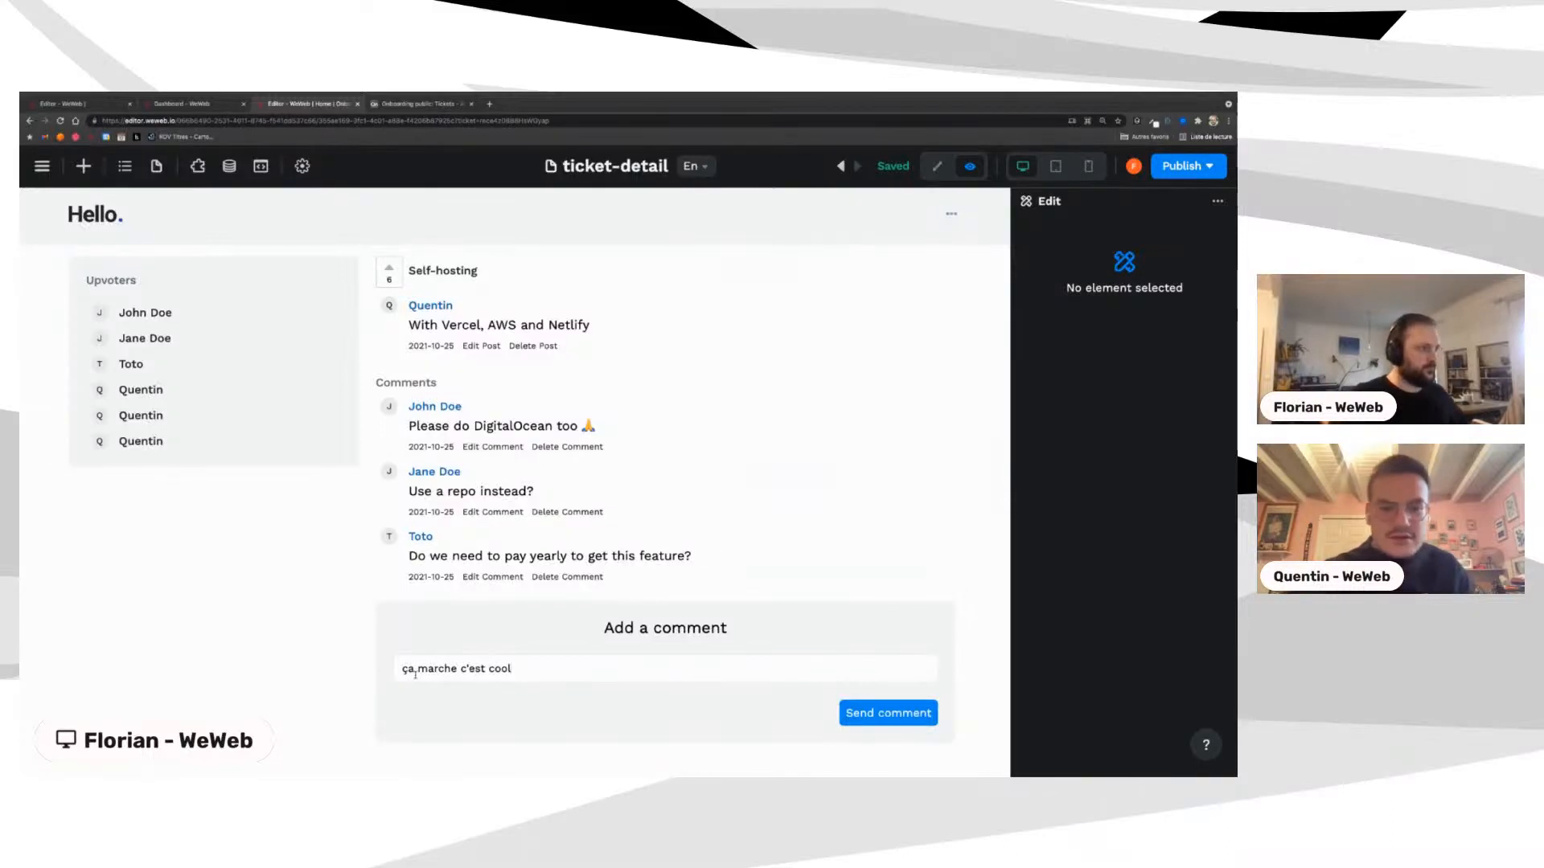
{"action": "left_click", "coordinate": [883, 714]}
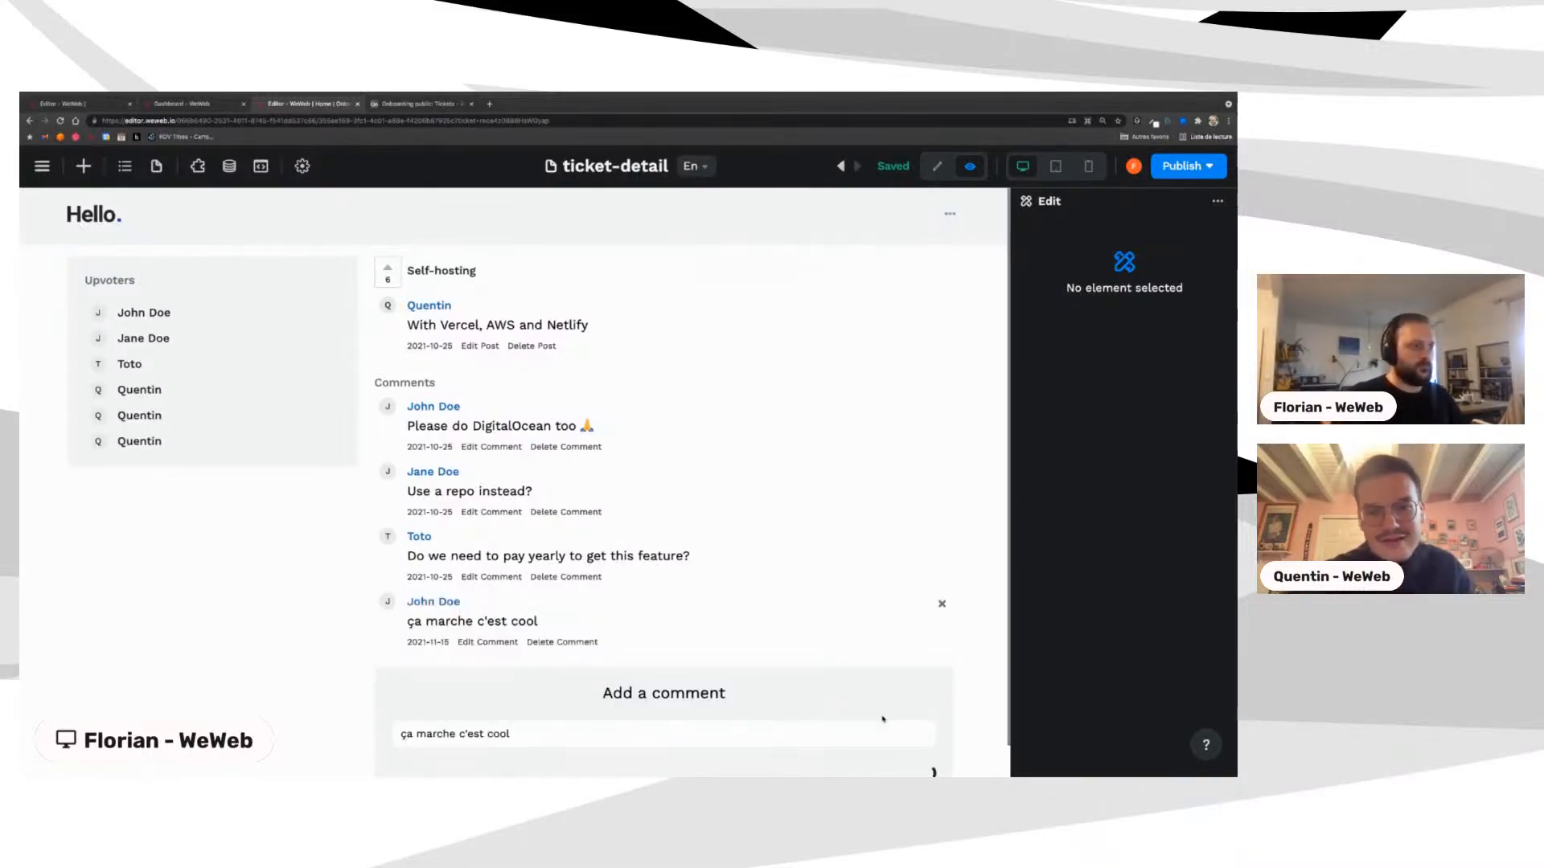
{"action": "scroll", "coordinate": [900, 548], "scroll_direction": "down", "scroll_amount": 1}
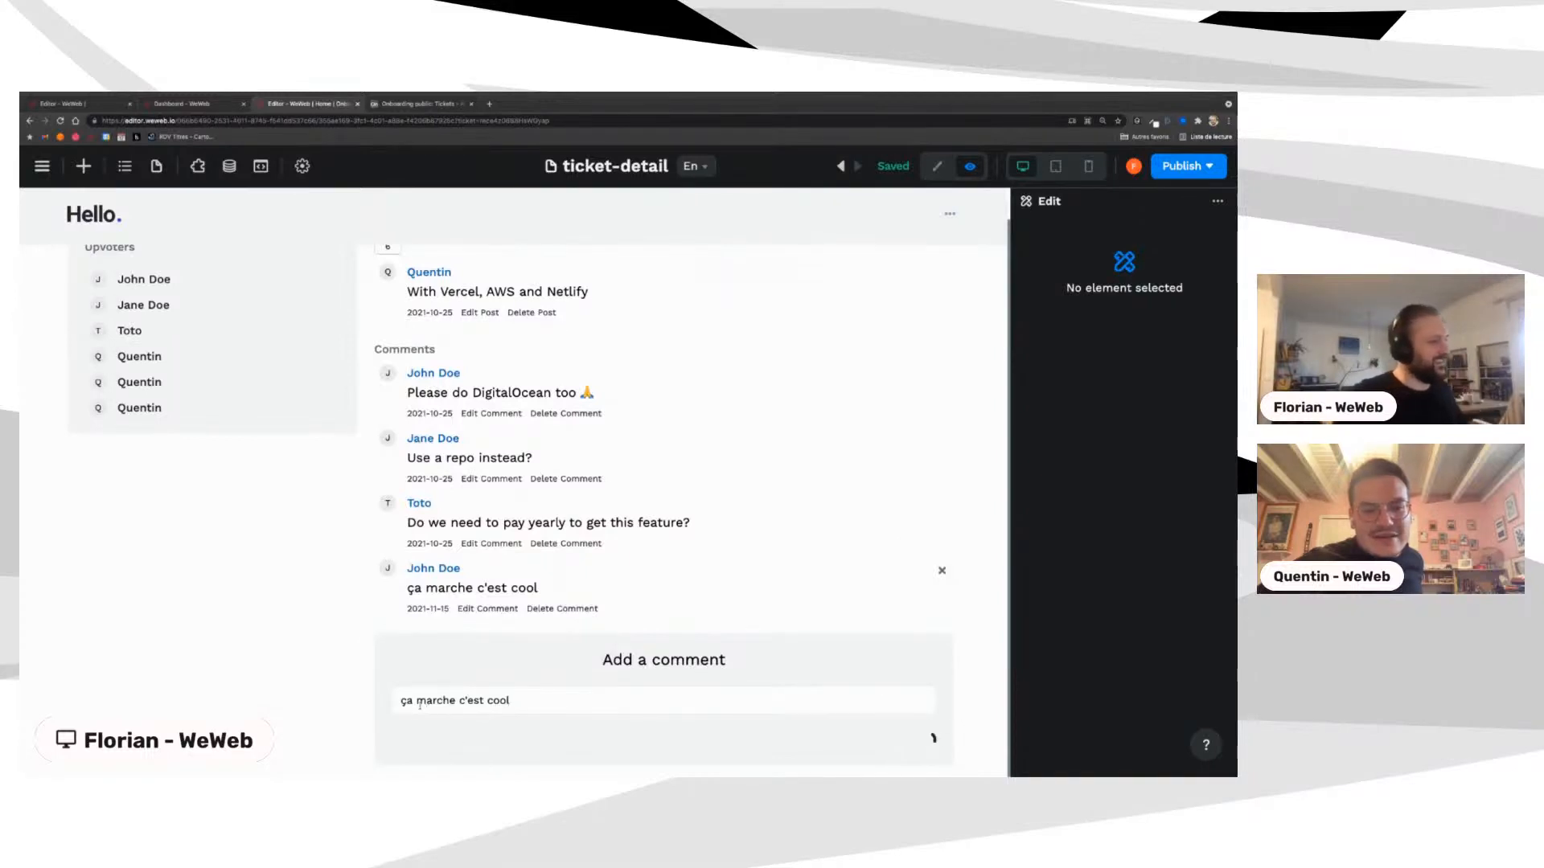
{"action": "left_click_drag", "start_coordinate": [400, 701], "coordinate": [648, 702]}
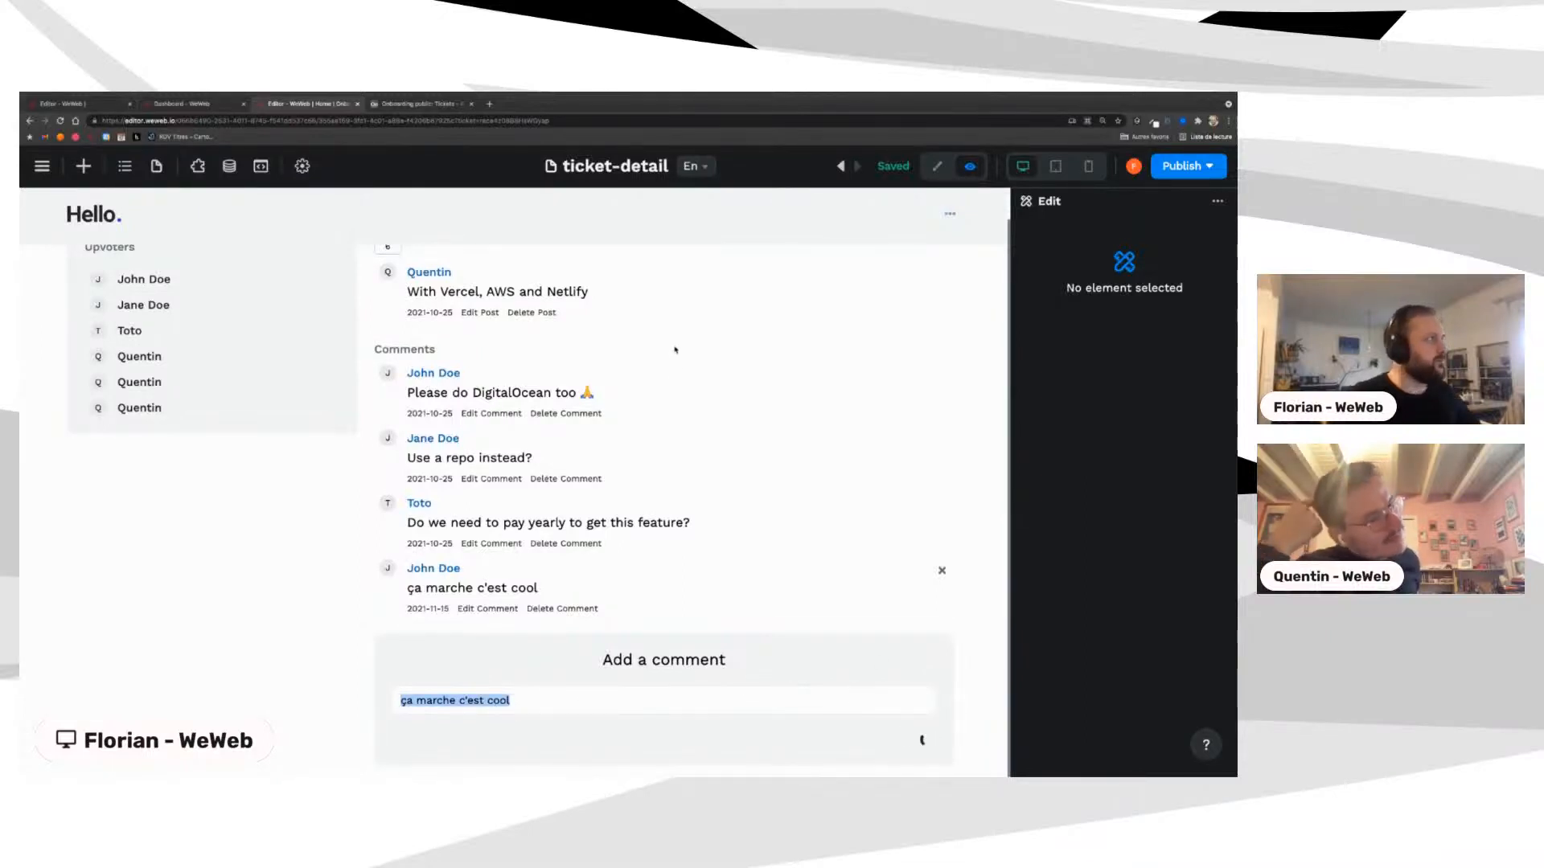
{"action": "left_click", "coordinate": [937, 165]}
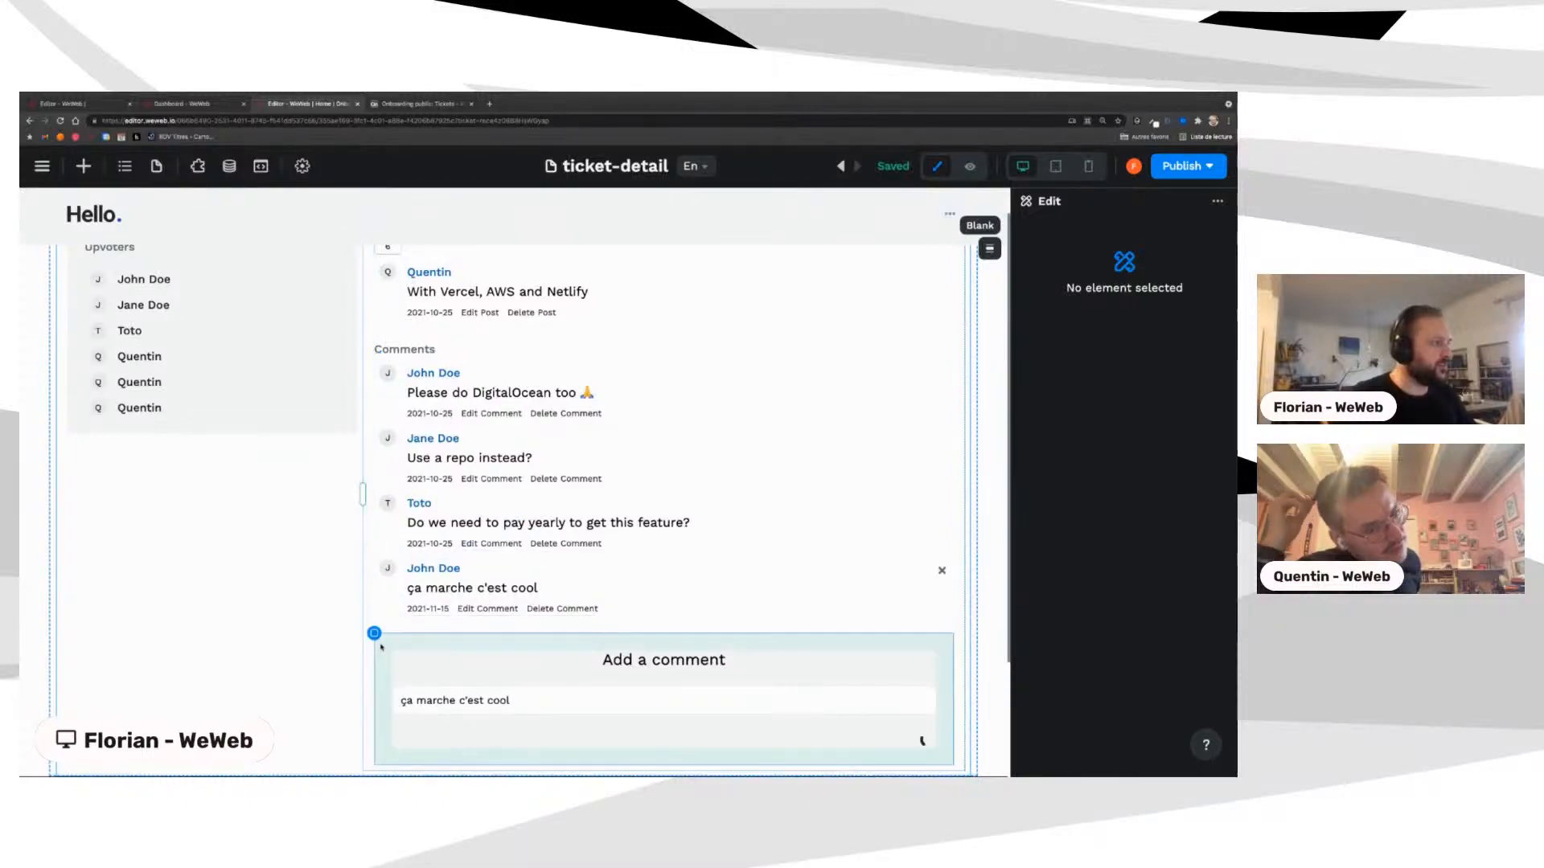
Step: Set IsCreatingComment to False in action 5 of the Create comment workflow, then preview the page
{"action": "left_click", "coordinate": [392, 690]}
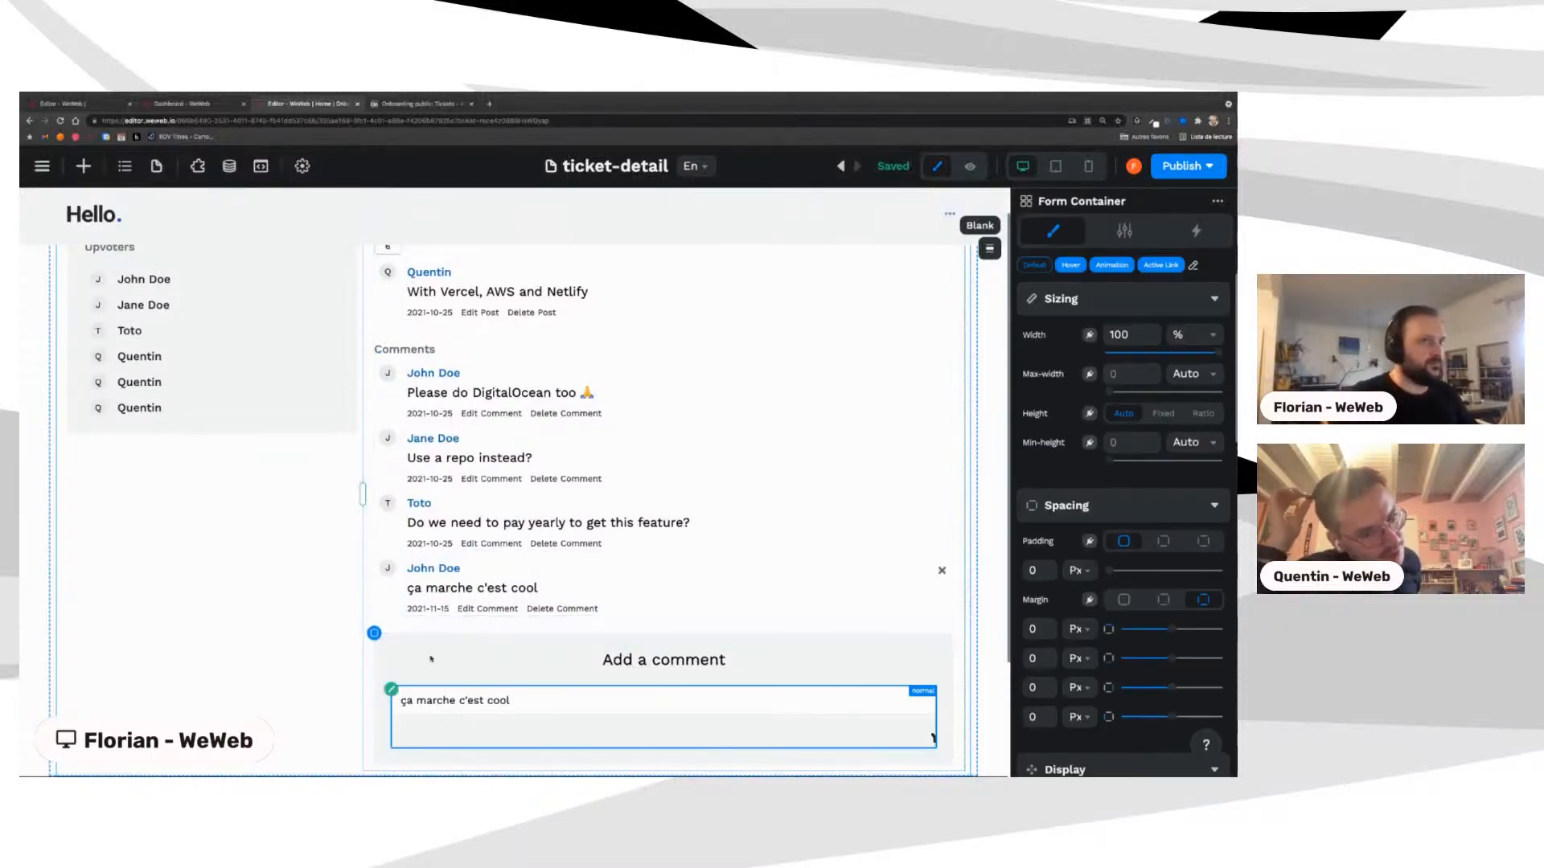
{"action": "left_click", "coordinate": [1129, 233]}
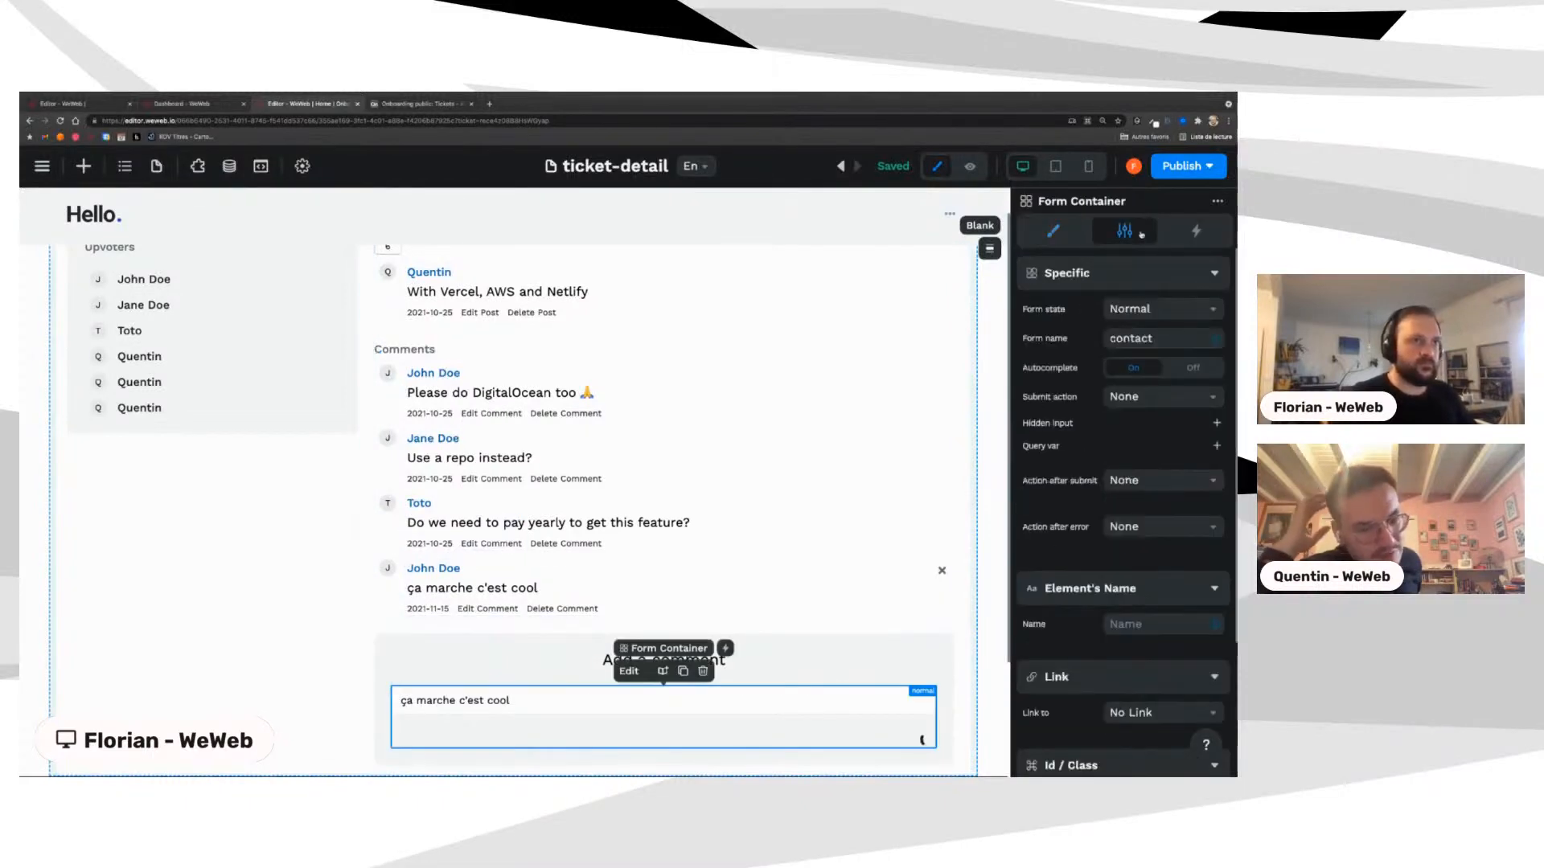
{"action": "left_click", "coordinate": [1186, 234]}
{"action": "left_click", "coordinate": [1063, 306]}
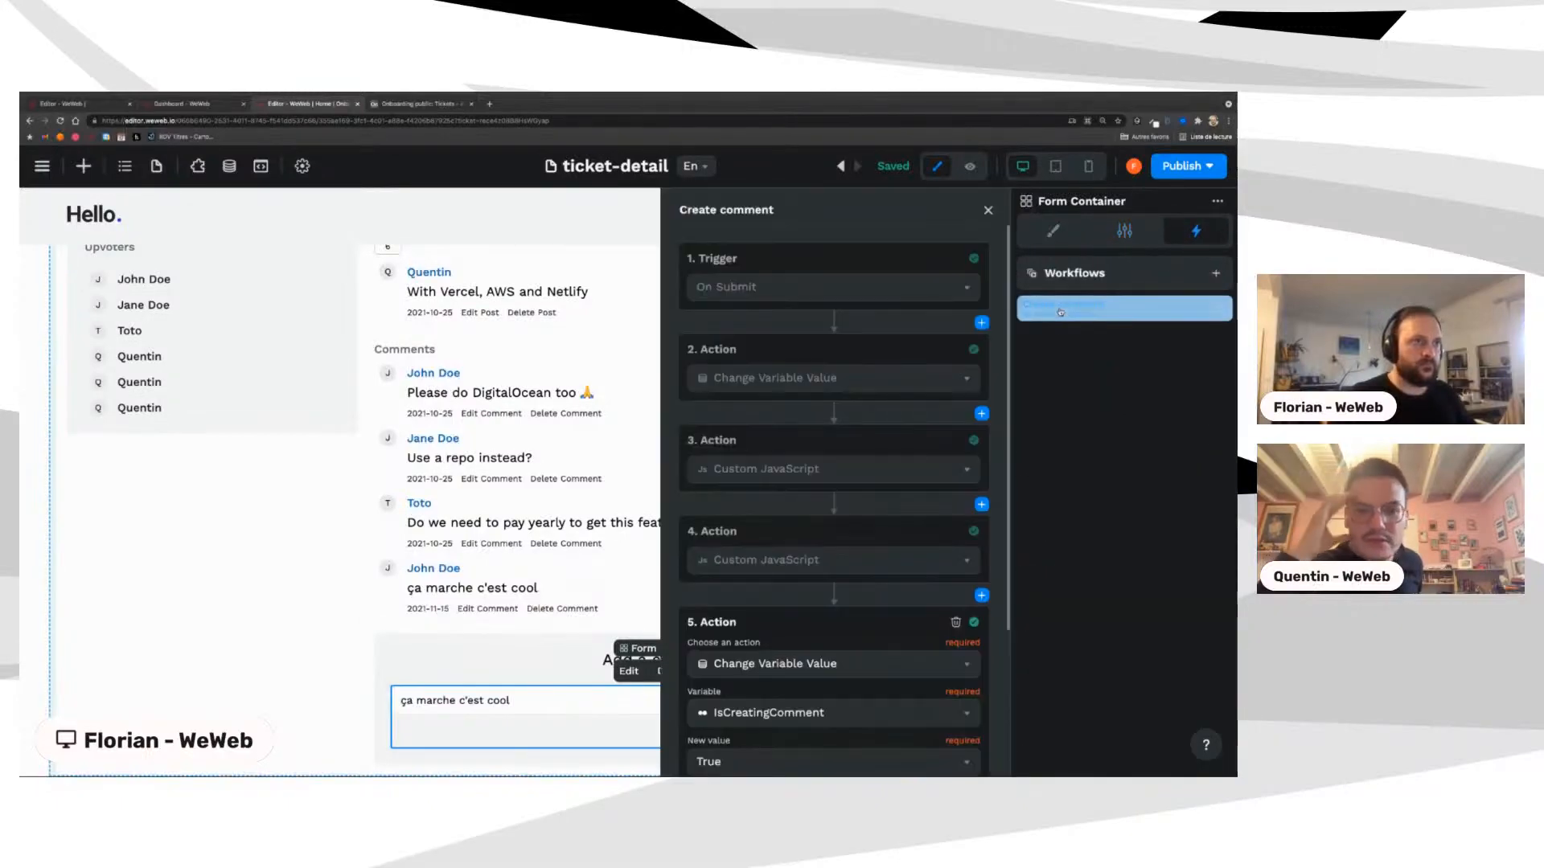
{"action": "scroll", "coordinate": [854, 607], "scroll_direction": "down", "scroll_amount": 3}
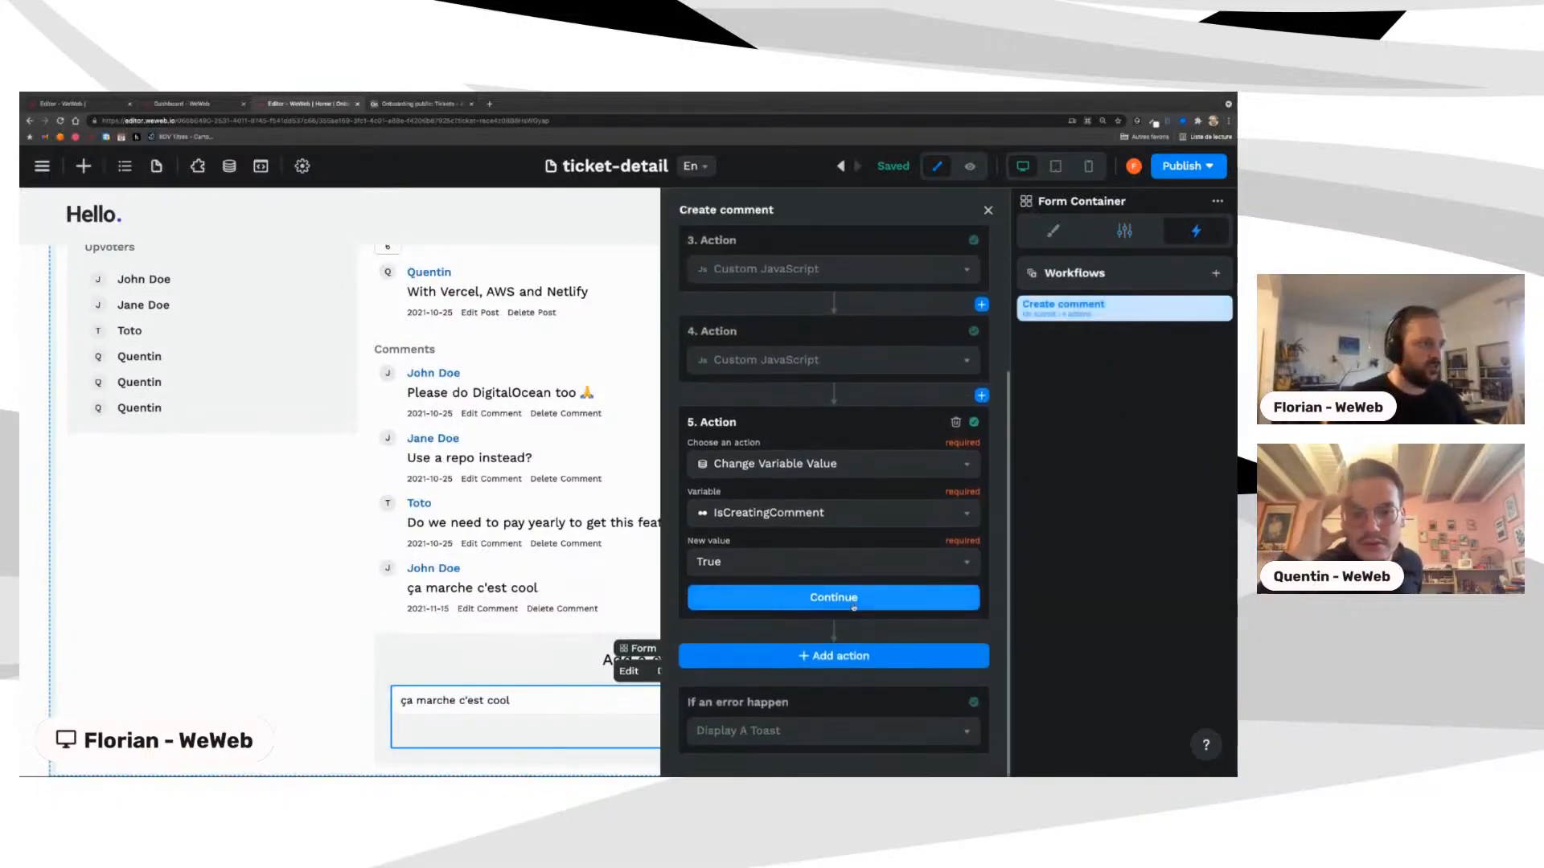
{"action": "scroll", "coordinate": [823, 550], "scroll_direction": "up", "scroll_amount": 1}
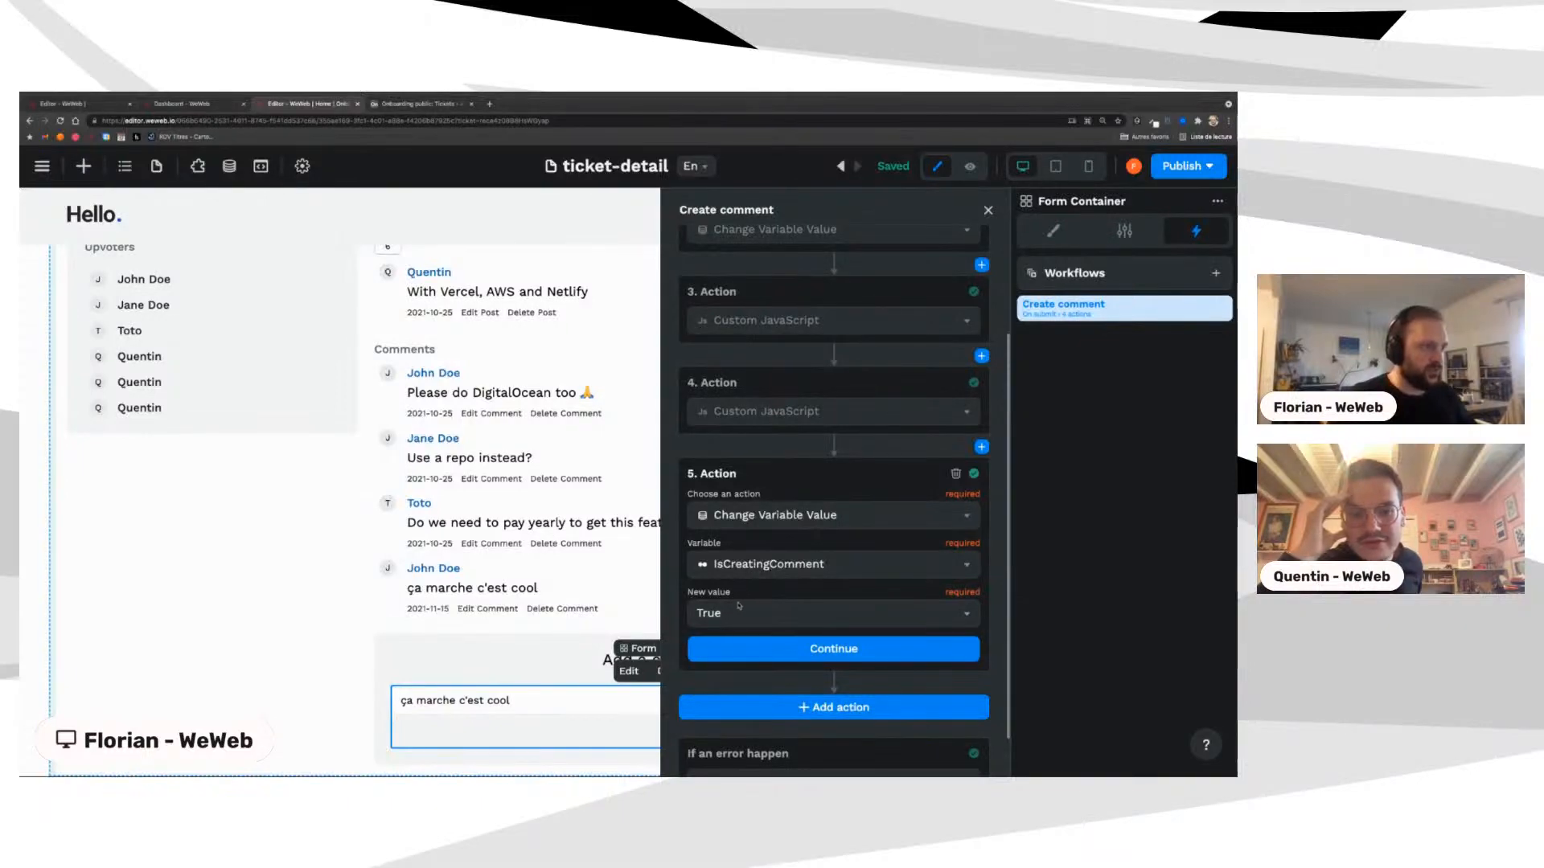
{"action": "left_click", "coordinate": [738, 611]}
{"action": "left_click", "coordinate": [808, 669]}
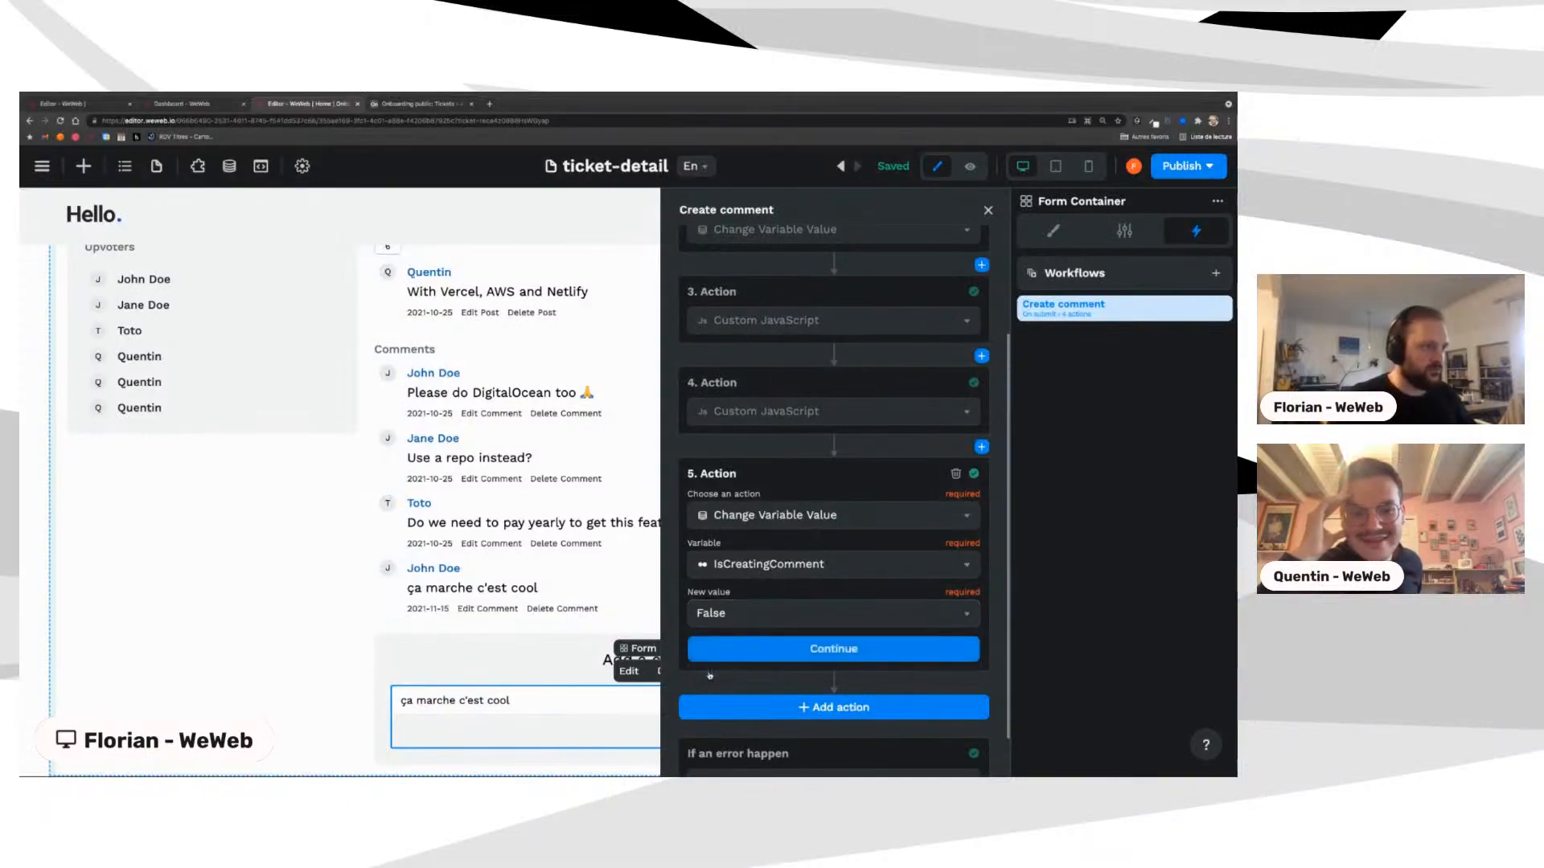
{"action": "left_click", "coordinate": [808, 657]}
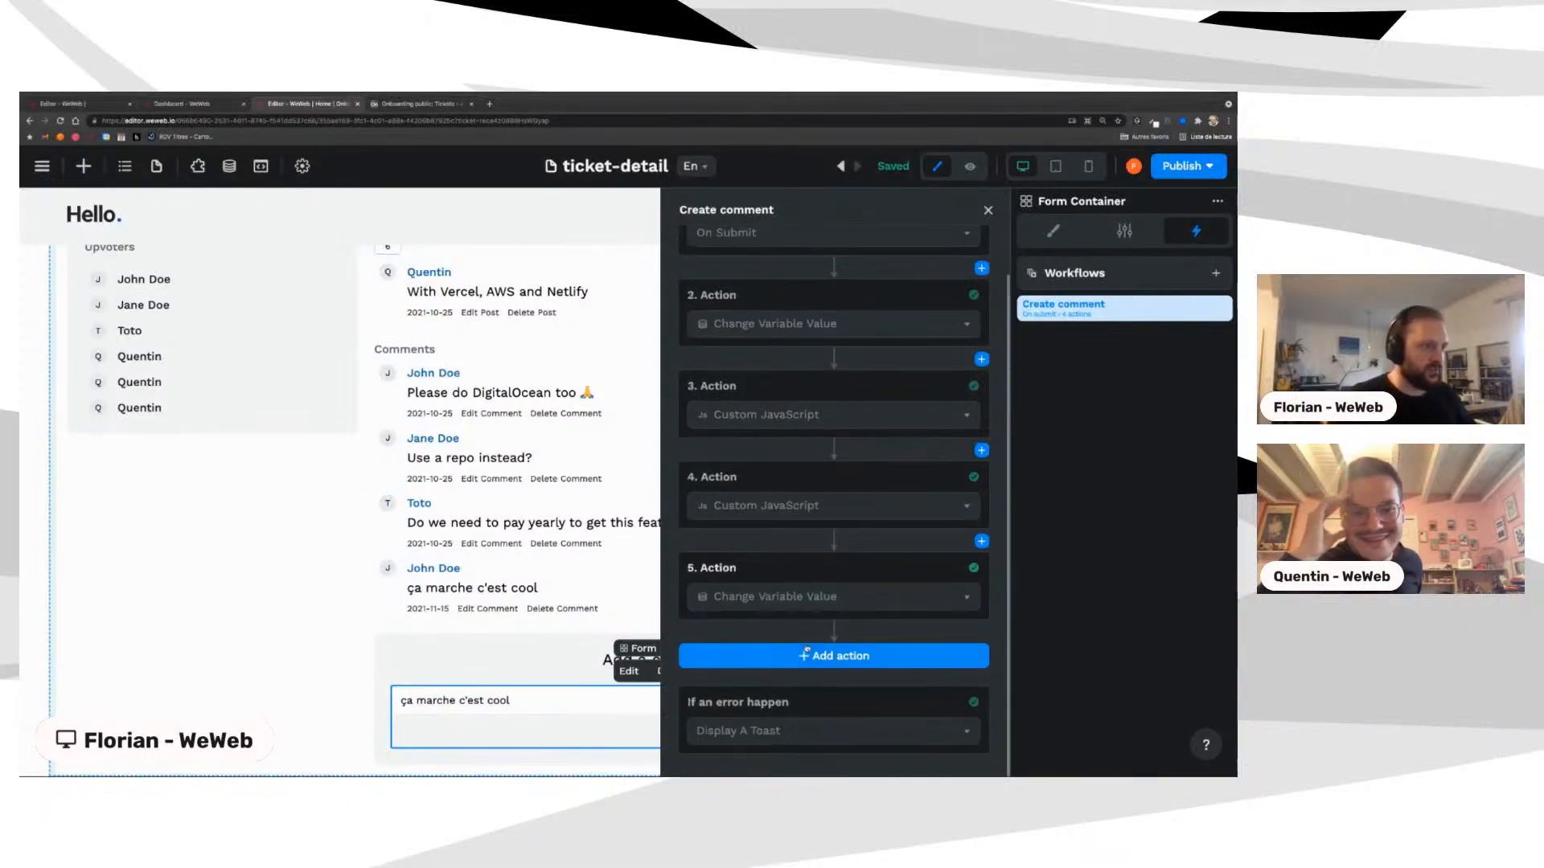
{"action": "left_click", "coordinate": [988, 209]}
{"action": "left_click", "coordinate": [969, 168]}
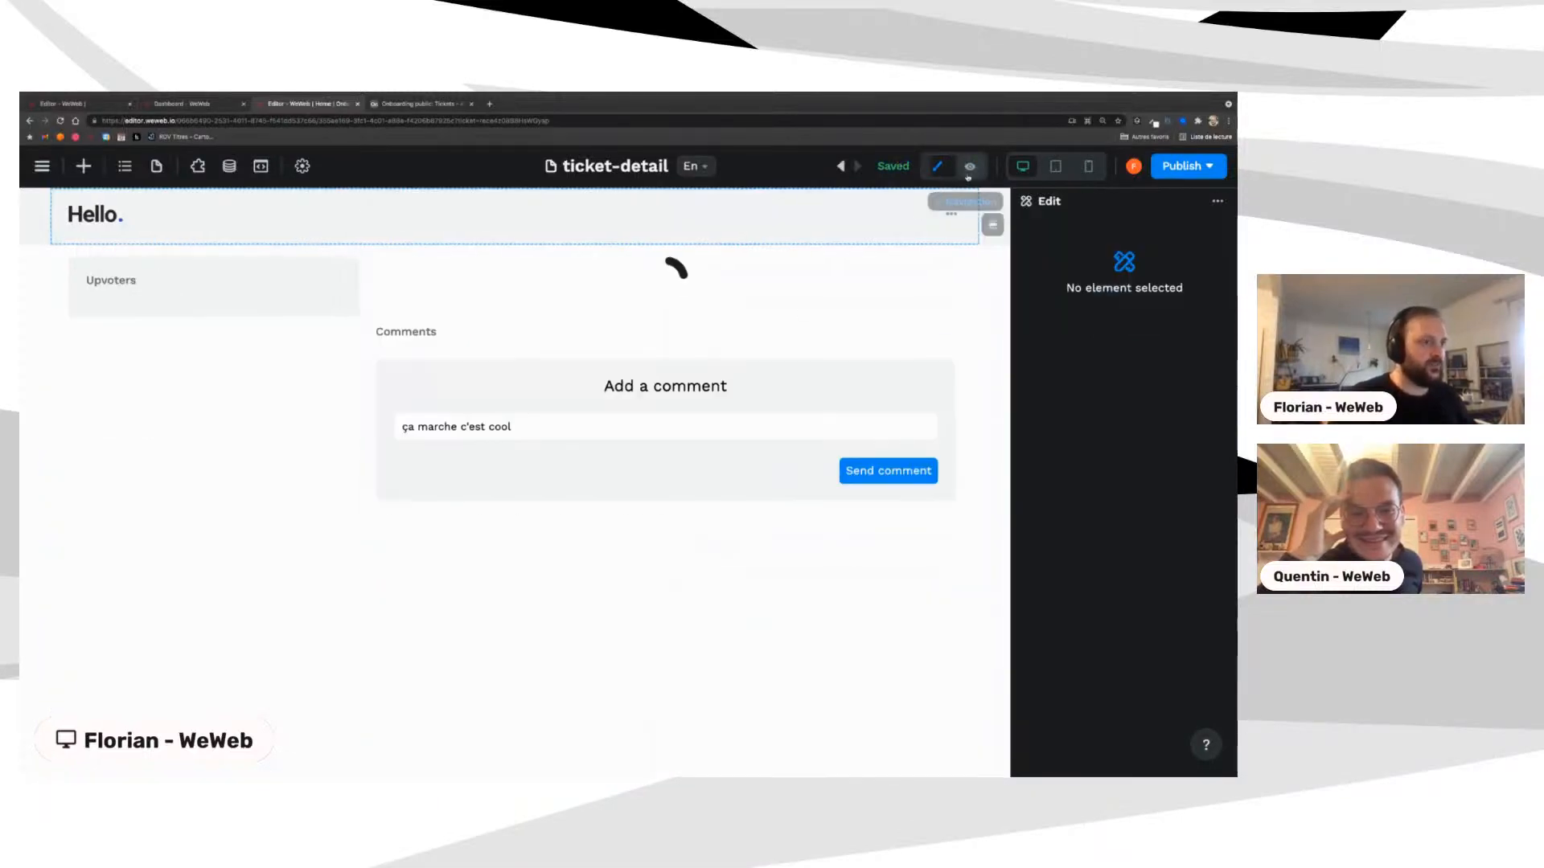
Step: Replace the input text and post 'vivement les interfaces no-code', then show the Airtable Tickets table
{"action": "scroll", "coordinate": [739, 434], "scroll_direction": "down", "scroll_amount": 1}
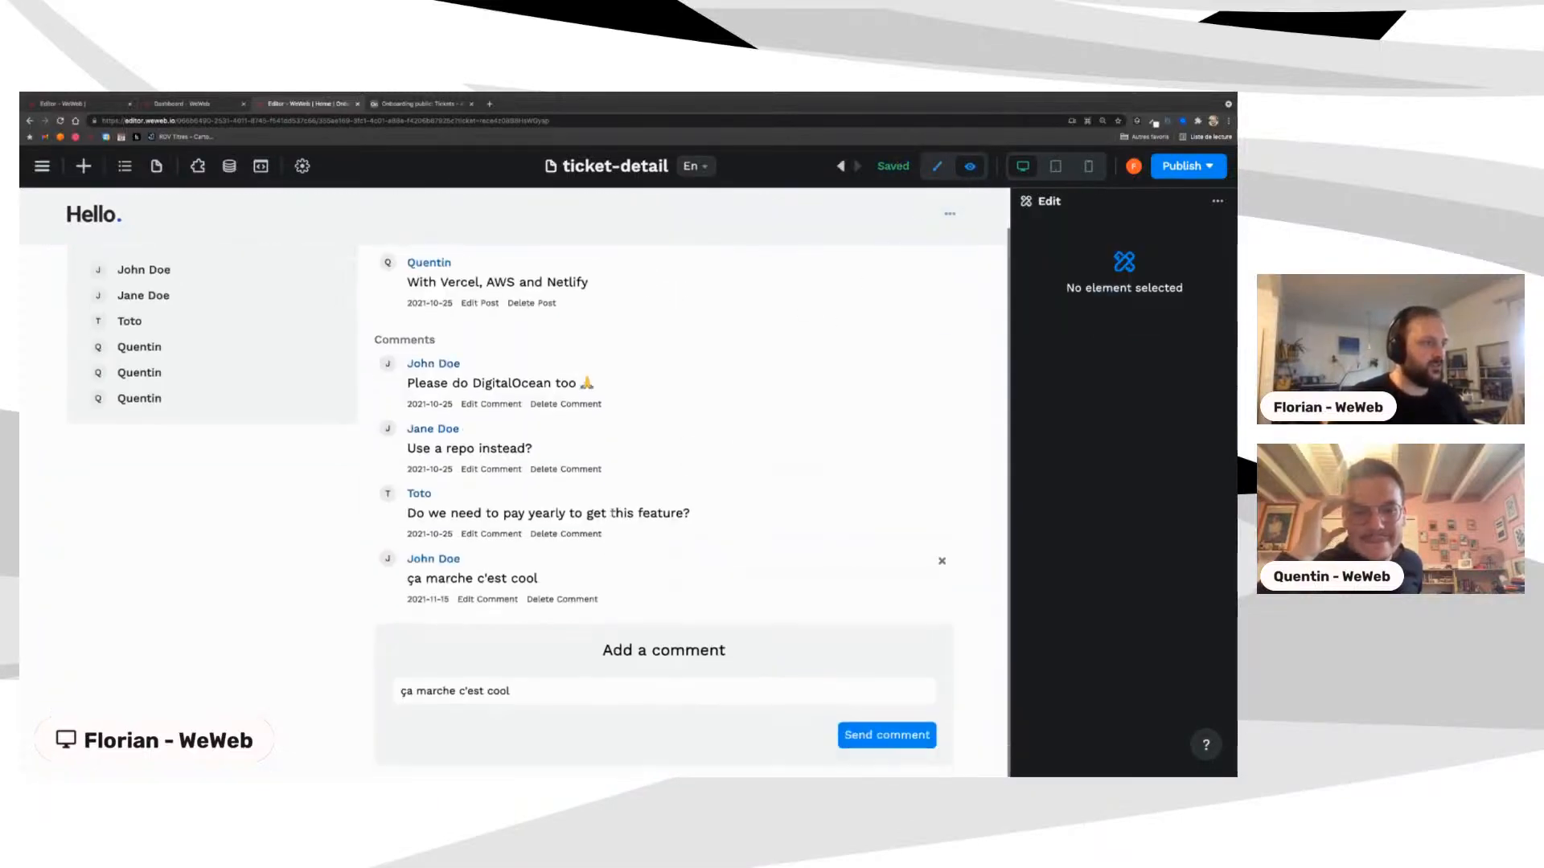
{"action": "left_click_drag", "start_coordinate": [406, 690], "coordinate": [551, 686]}
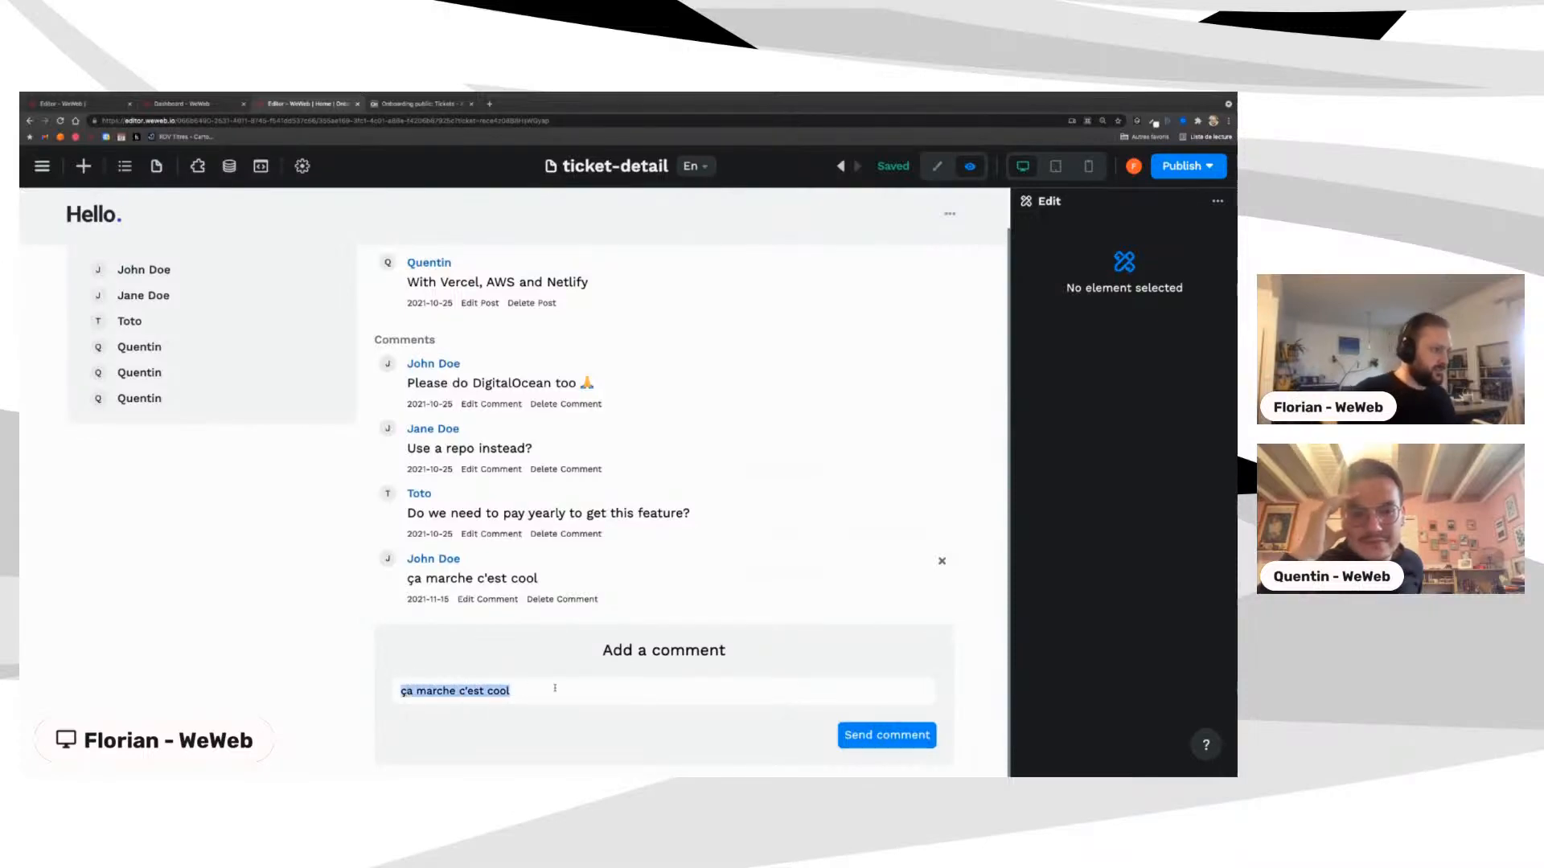
{"action": "type", "text": "vivement les interfaces no"}
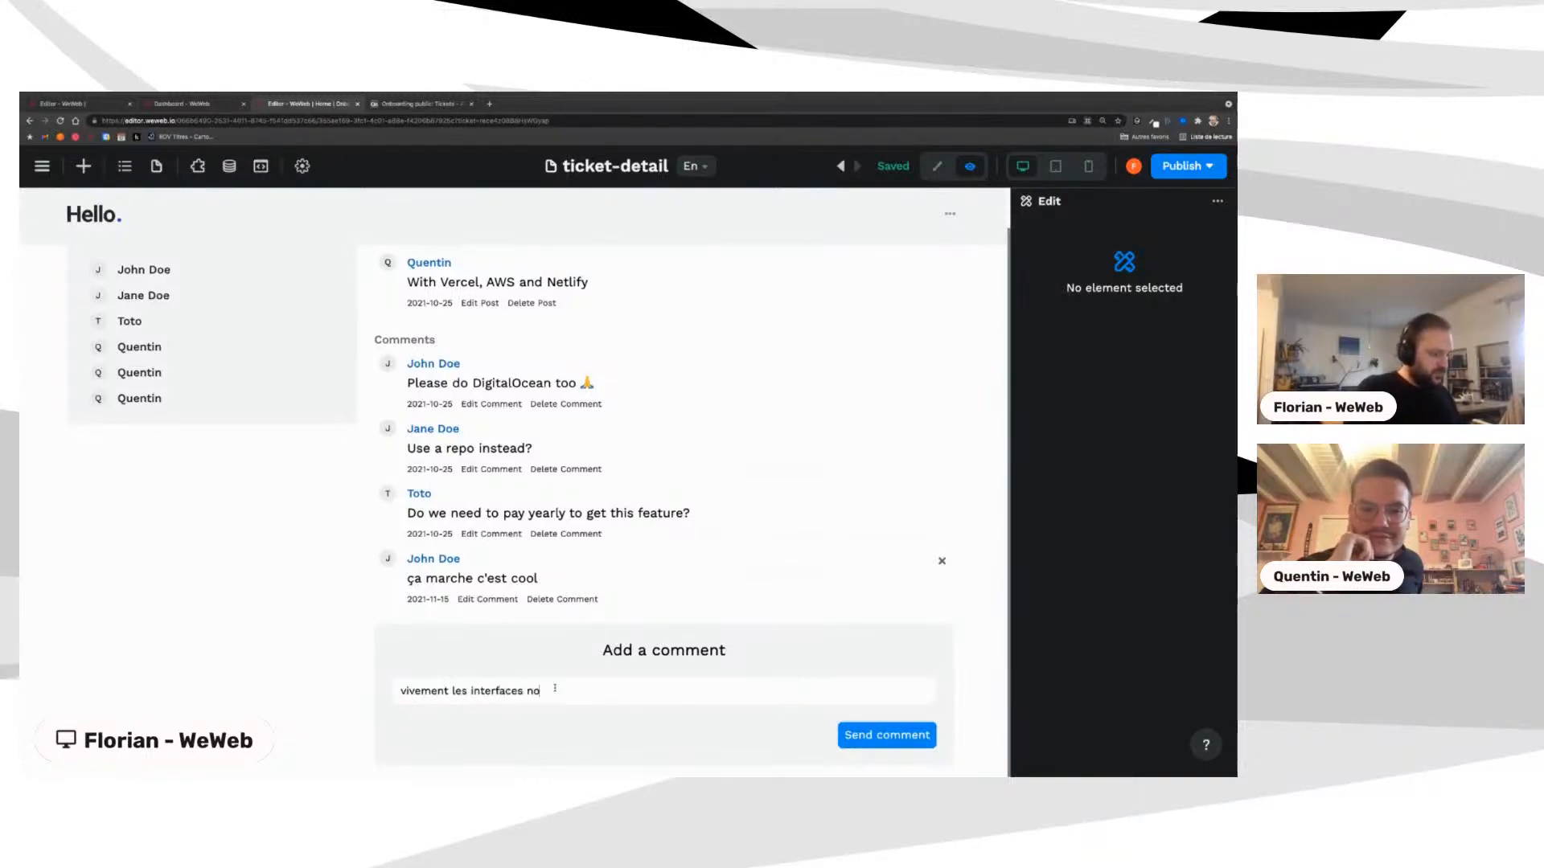
{"action": "type", "text": "-code"}
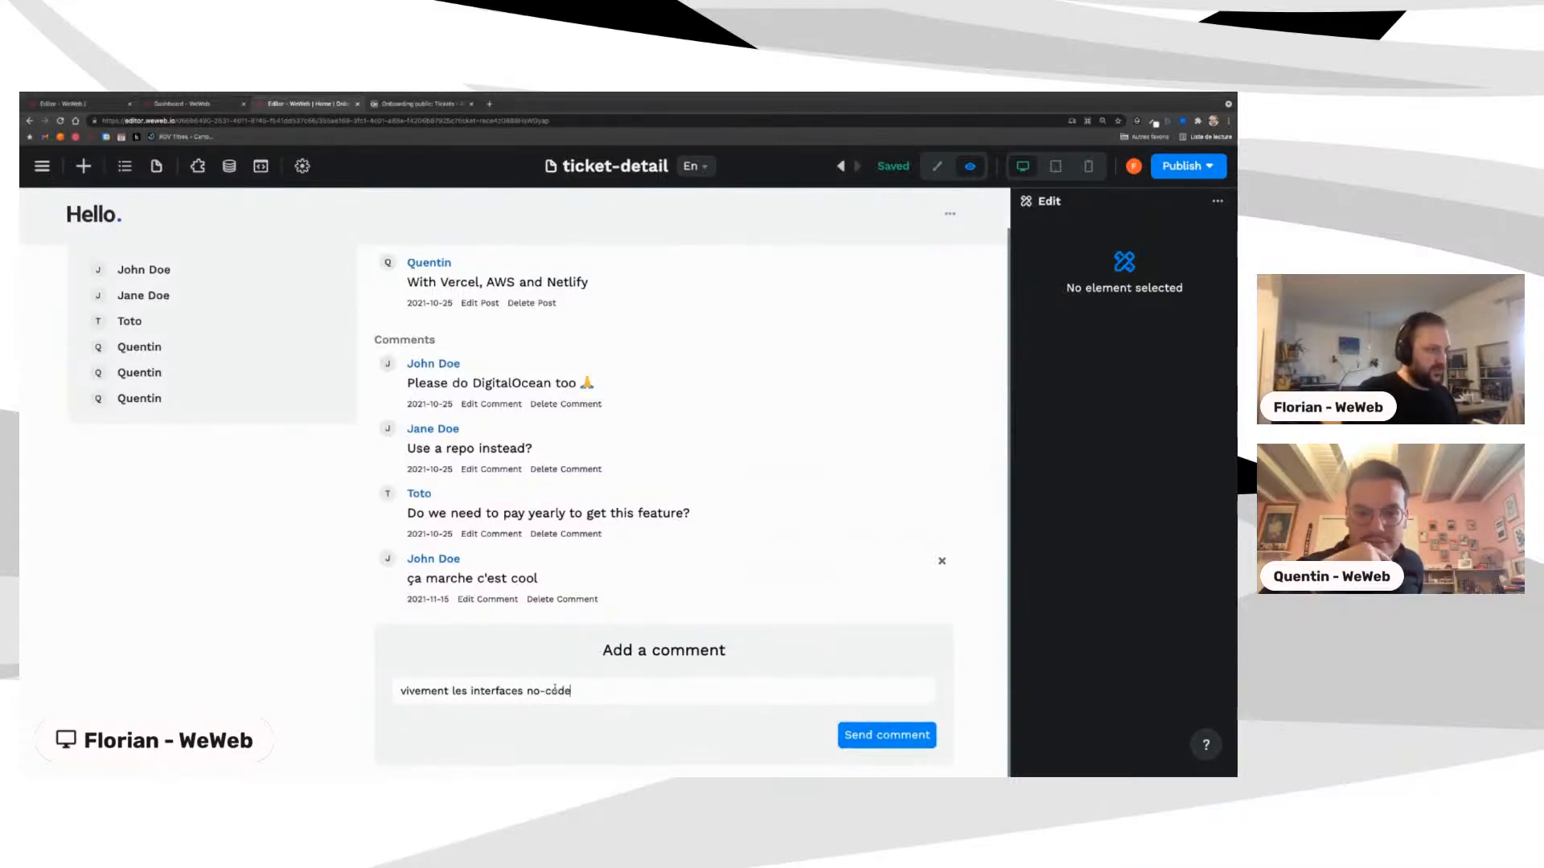
{"action": "left_click", "coordinate": [868, 745]}
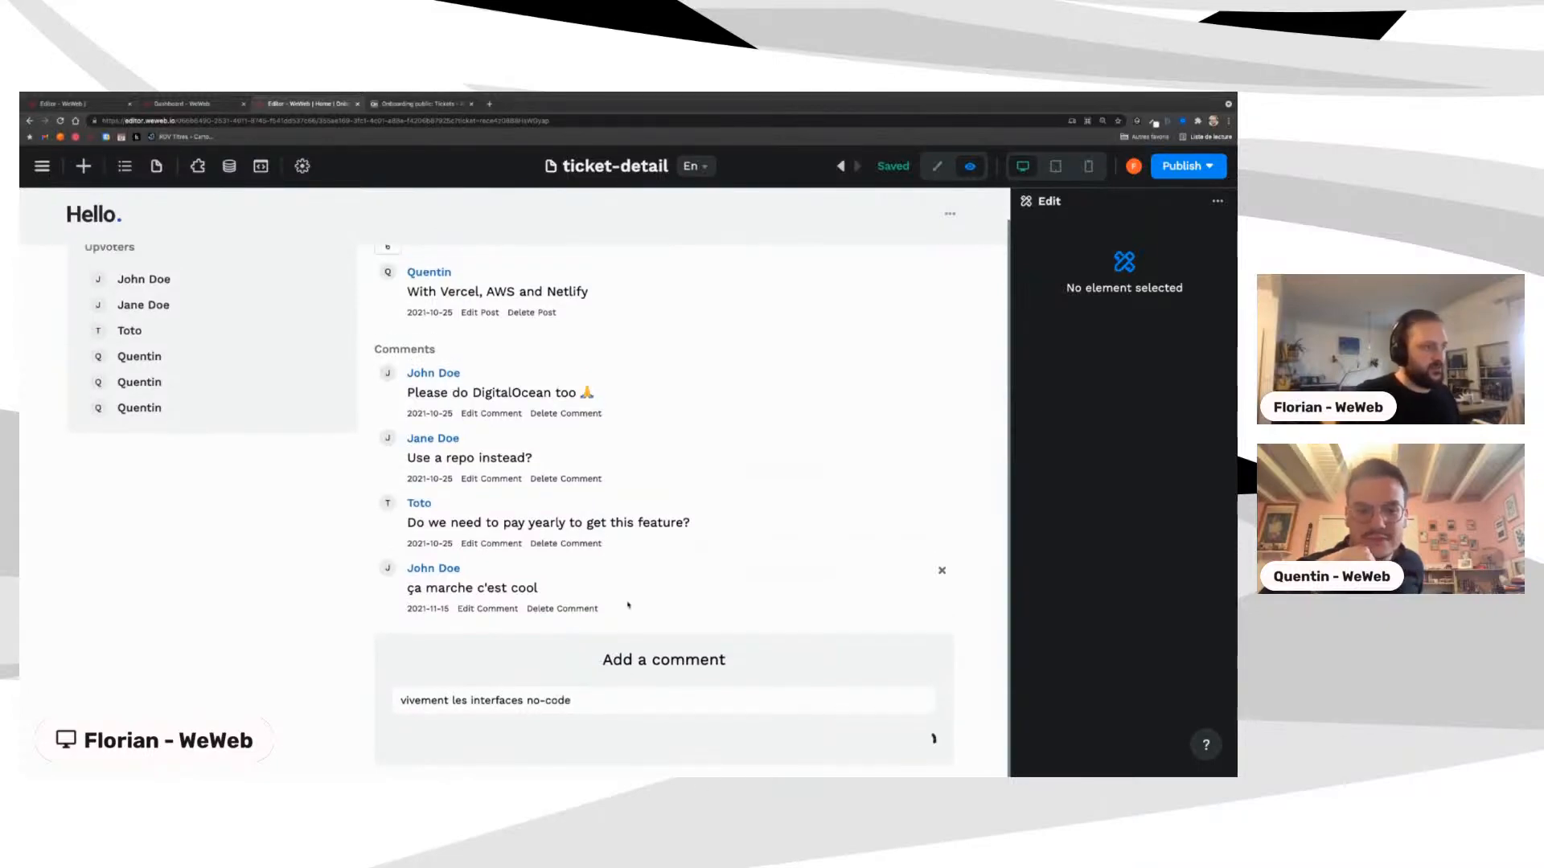
{"action": "scroll", "coordinate": [628, 604], "scroll_direction": "down", "scroll_amount": 1}
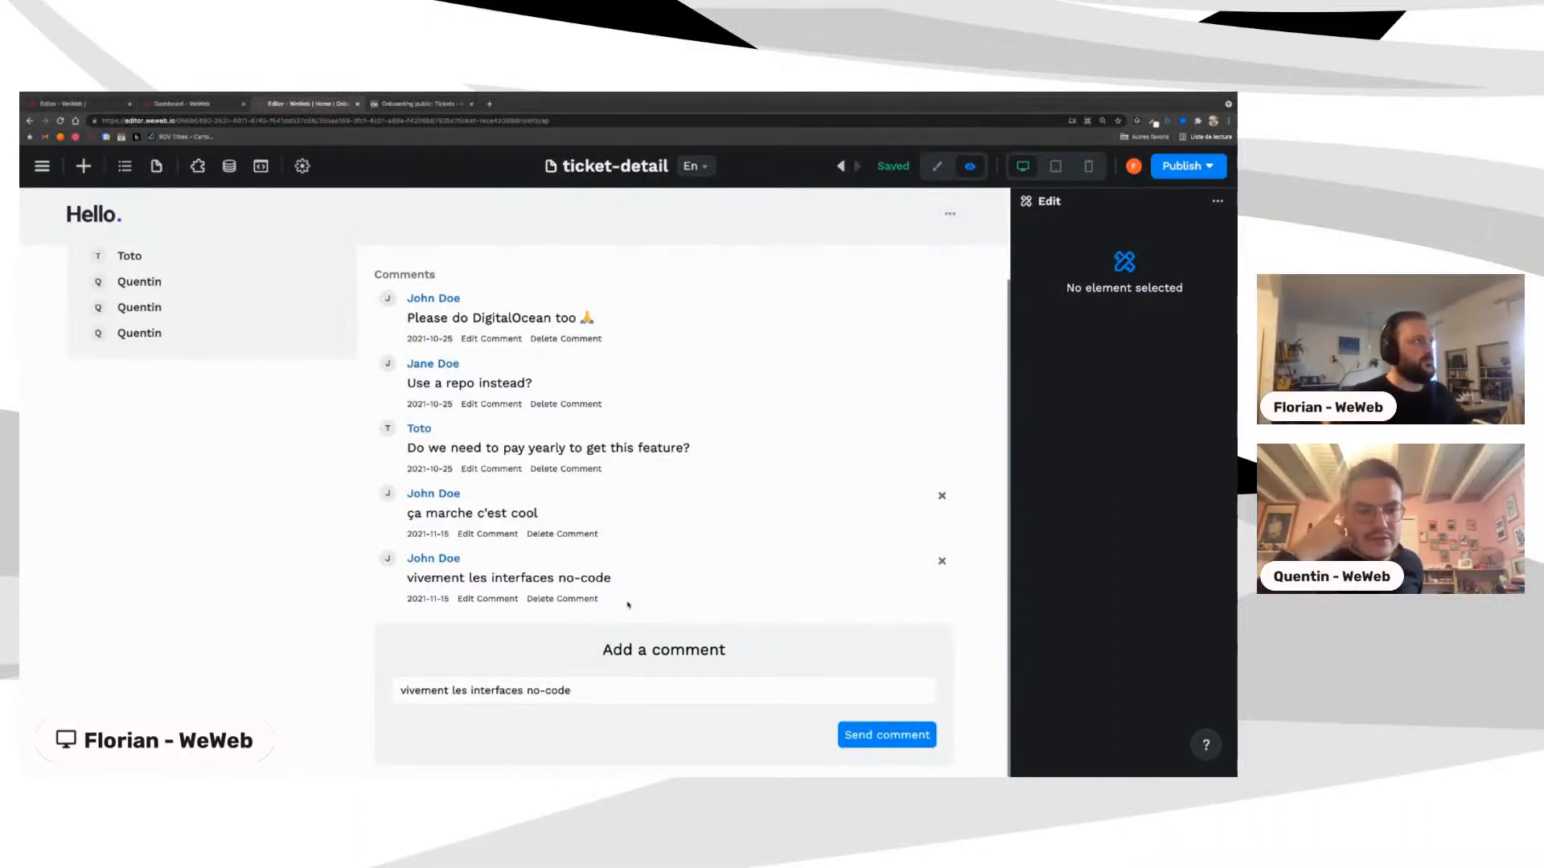
{"action": "left_click", "coordinate": [417, 105]}
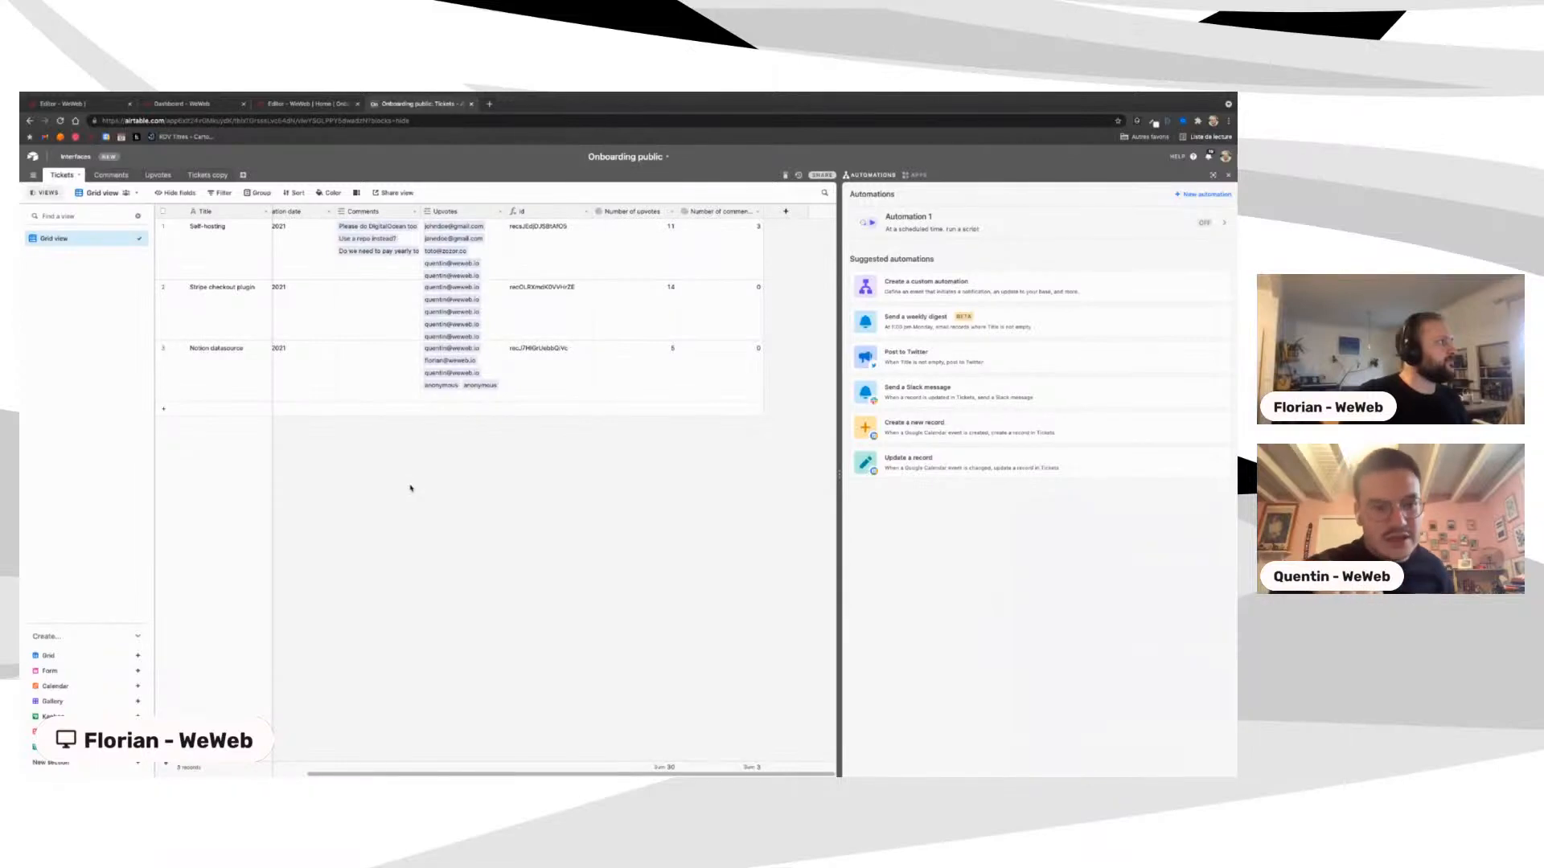
Step: Check the new comments in the Airtable Comments and Upvotes tables, then glance at the WeWeb editor
{"action": "left_click", "coordinate": [111, 175]}
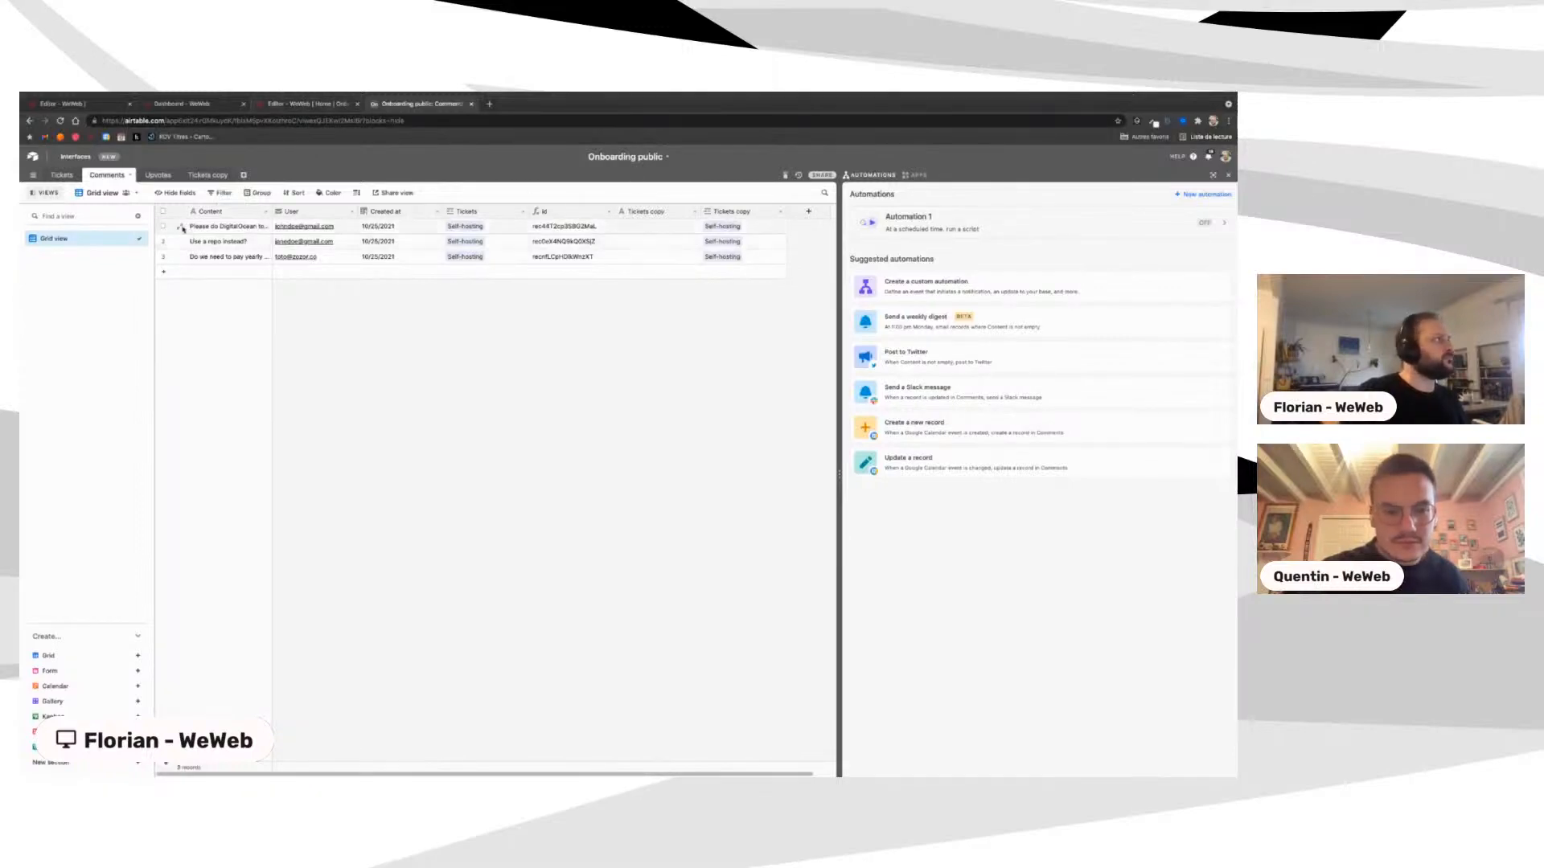
{"action": "left_click", "coordinate": [142, 175]}
{"action": "left_click", "coordinate": [105, 176]}
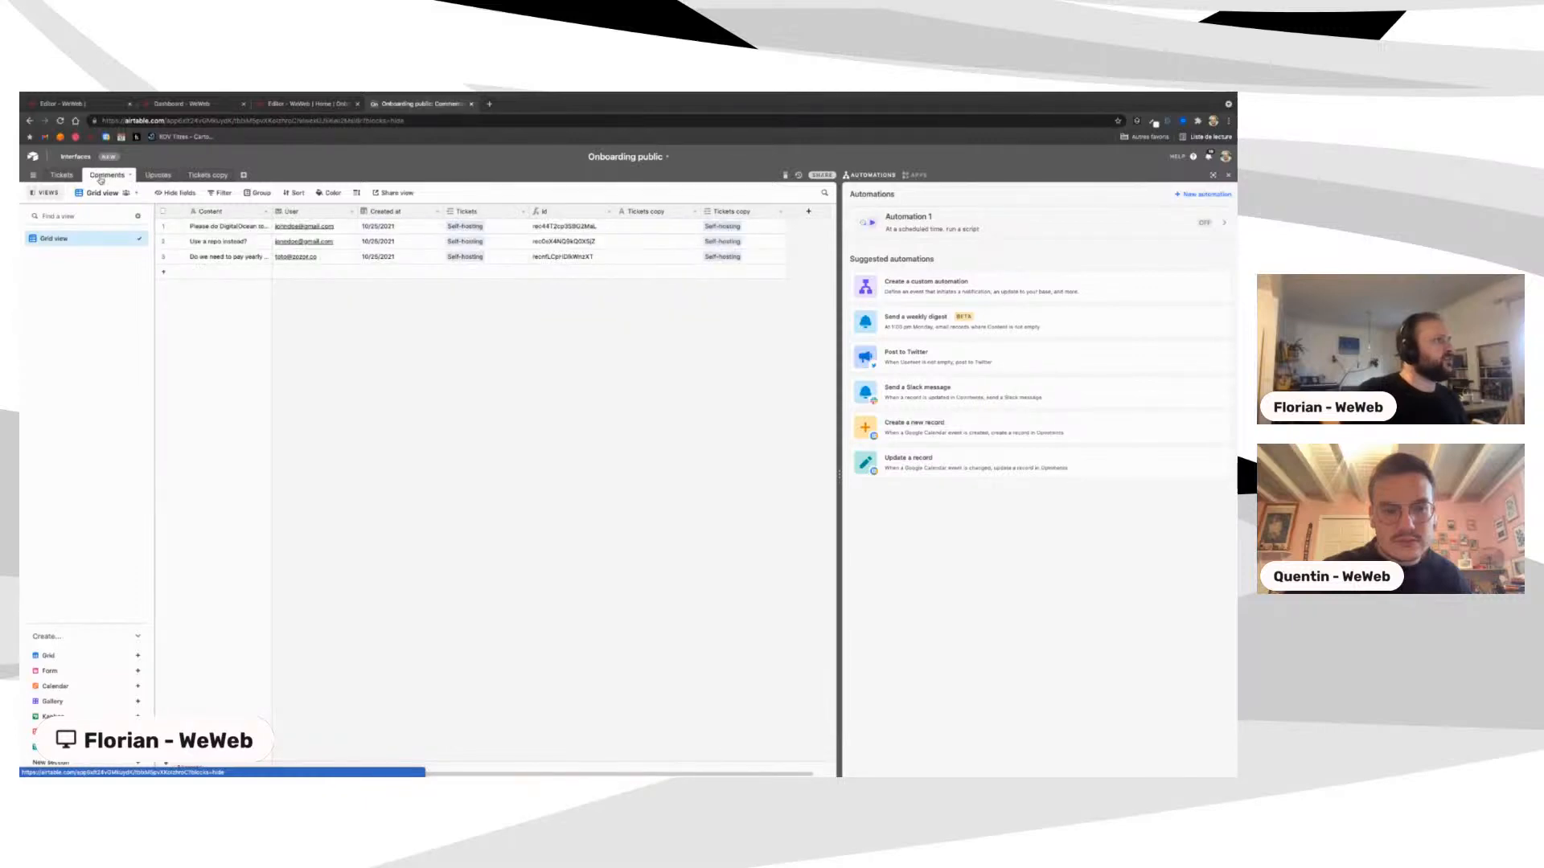
{"action": "left_click", "coordinate": [307, 104]}
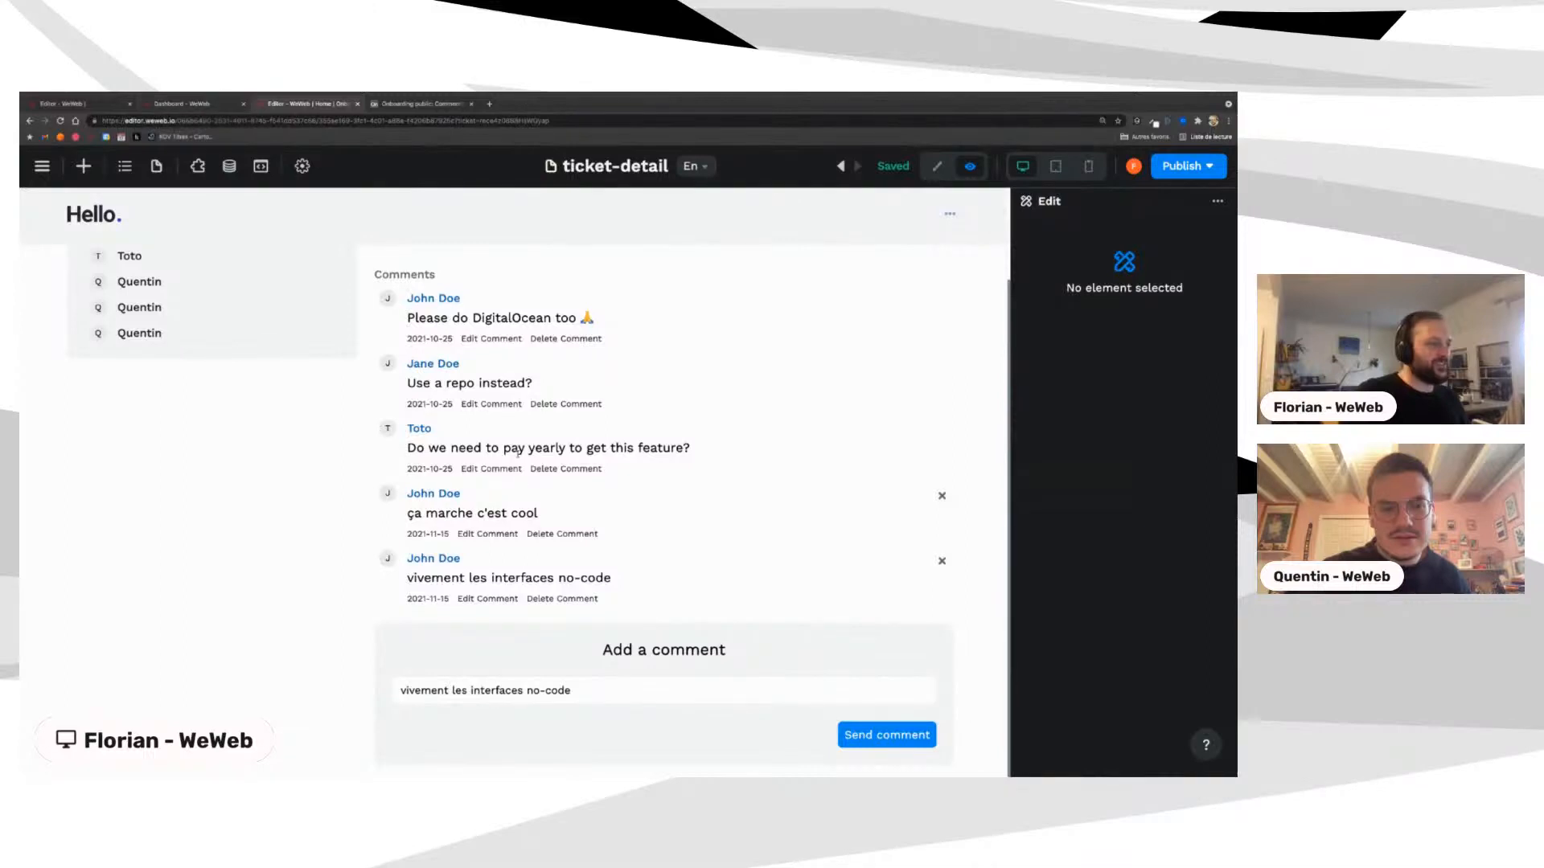
Step: From the Airtable home, find the Onboarding base with 'onbo', open it, then return to WeWeb
{"action": "left_click", "coordinate": [415, 104]}
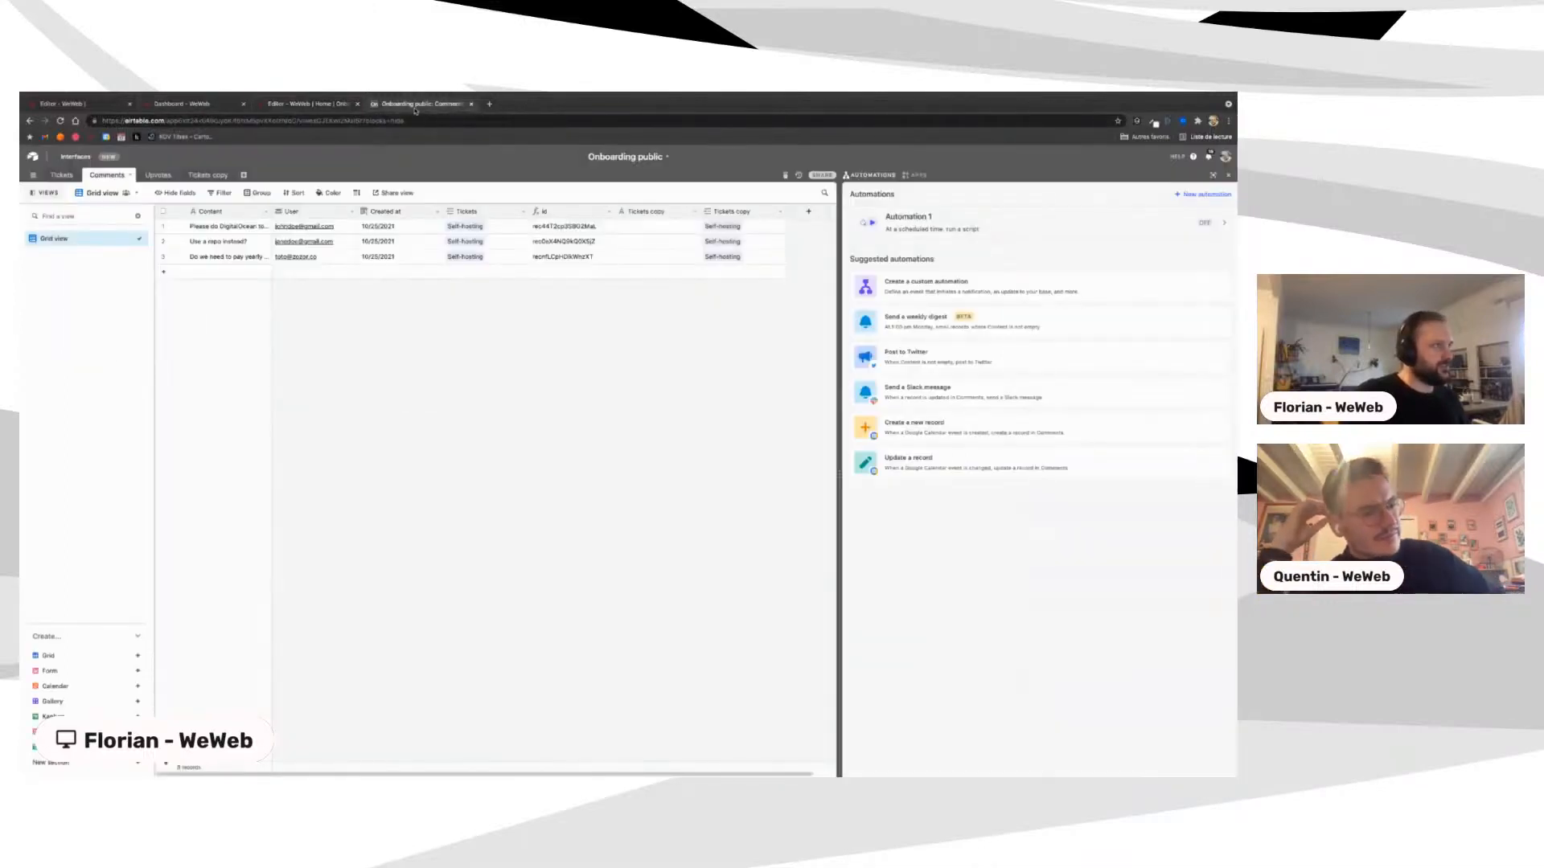
{"action": "left_click", "coordinate": [32, 156]}
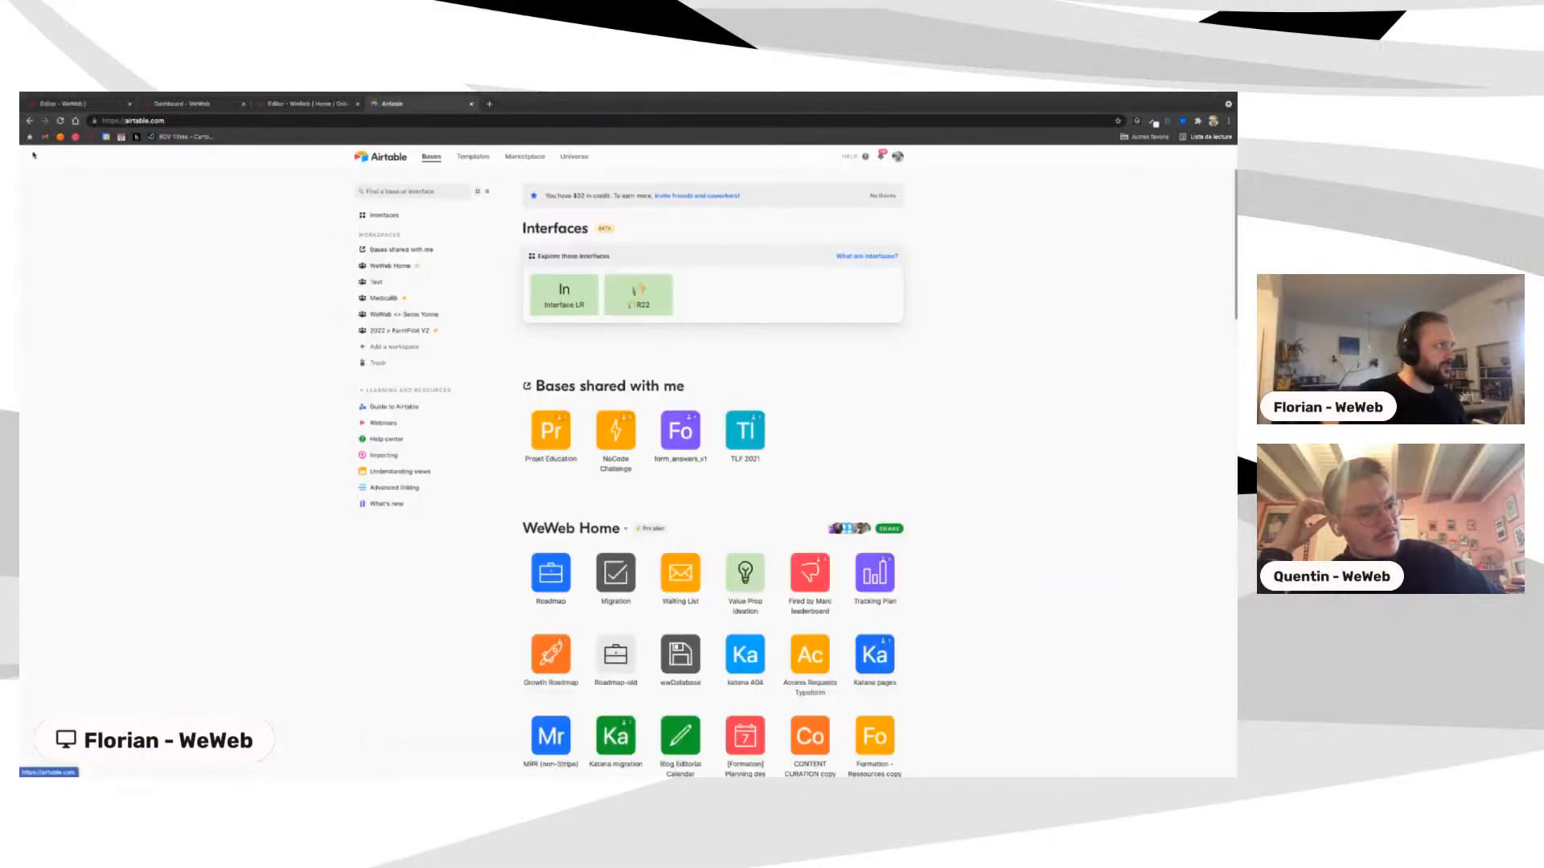
{"action": "left_click", "coordinate": [397, 187]}
{"action": "type", "text": "onbo"}
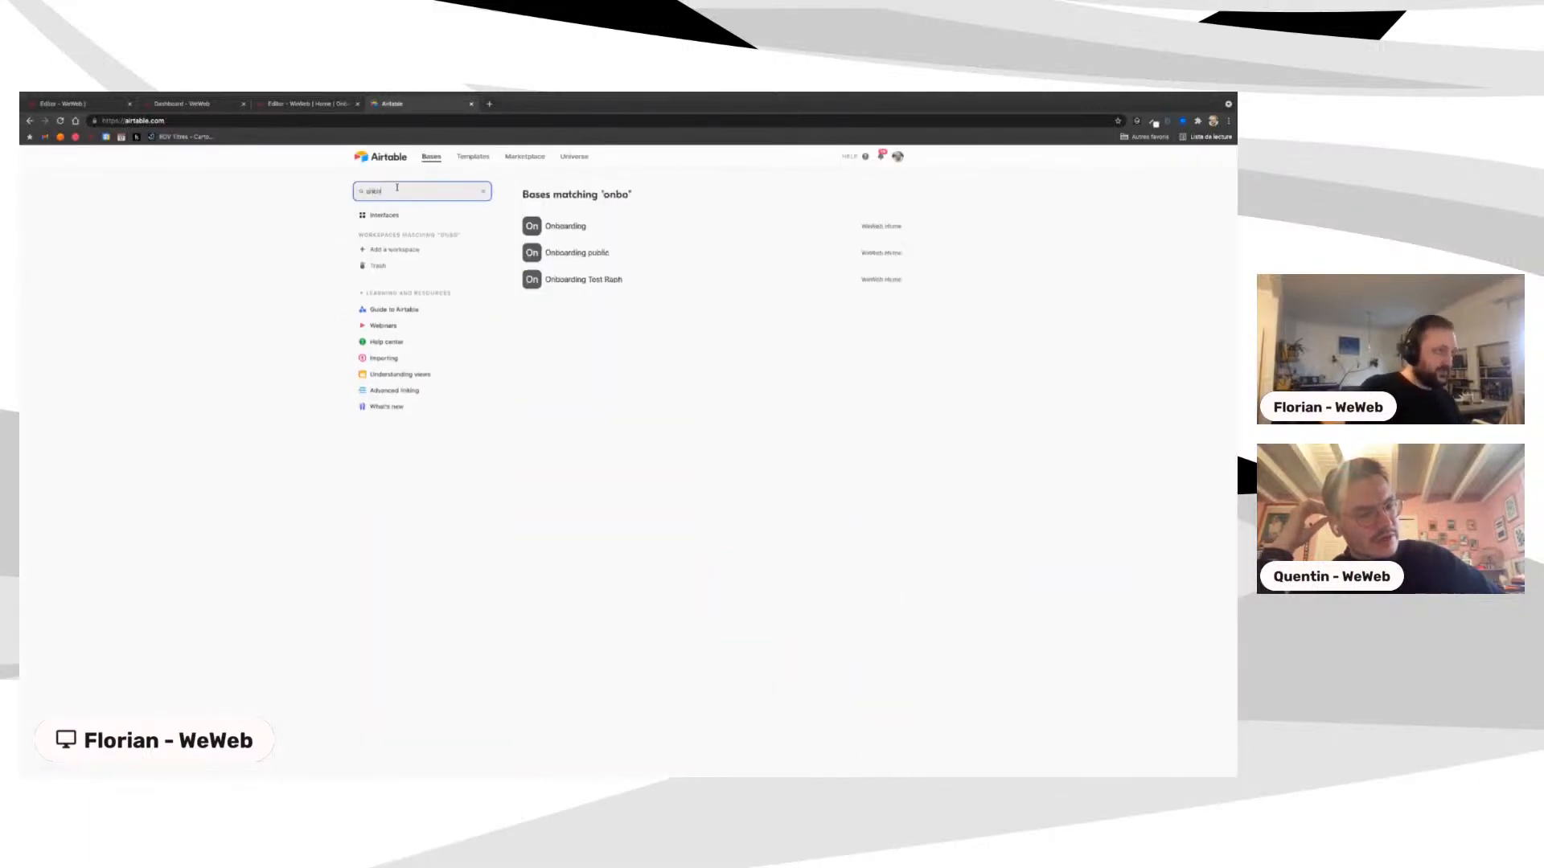
{"action": "left_click", "coordinate": [566, 224]}
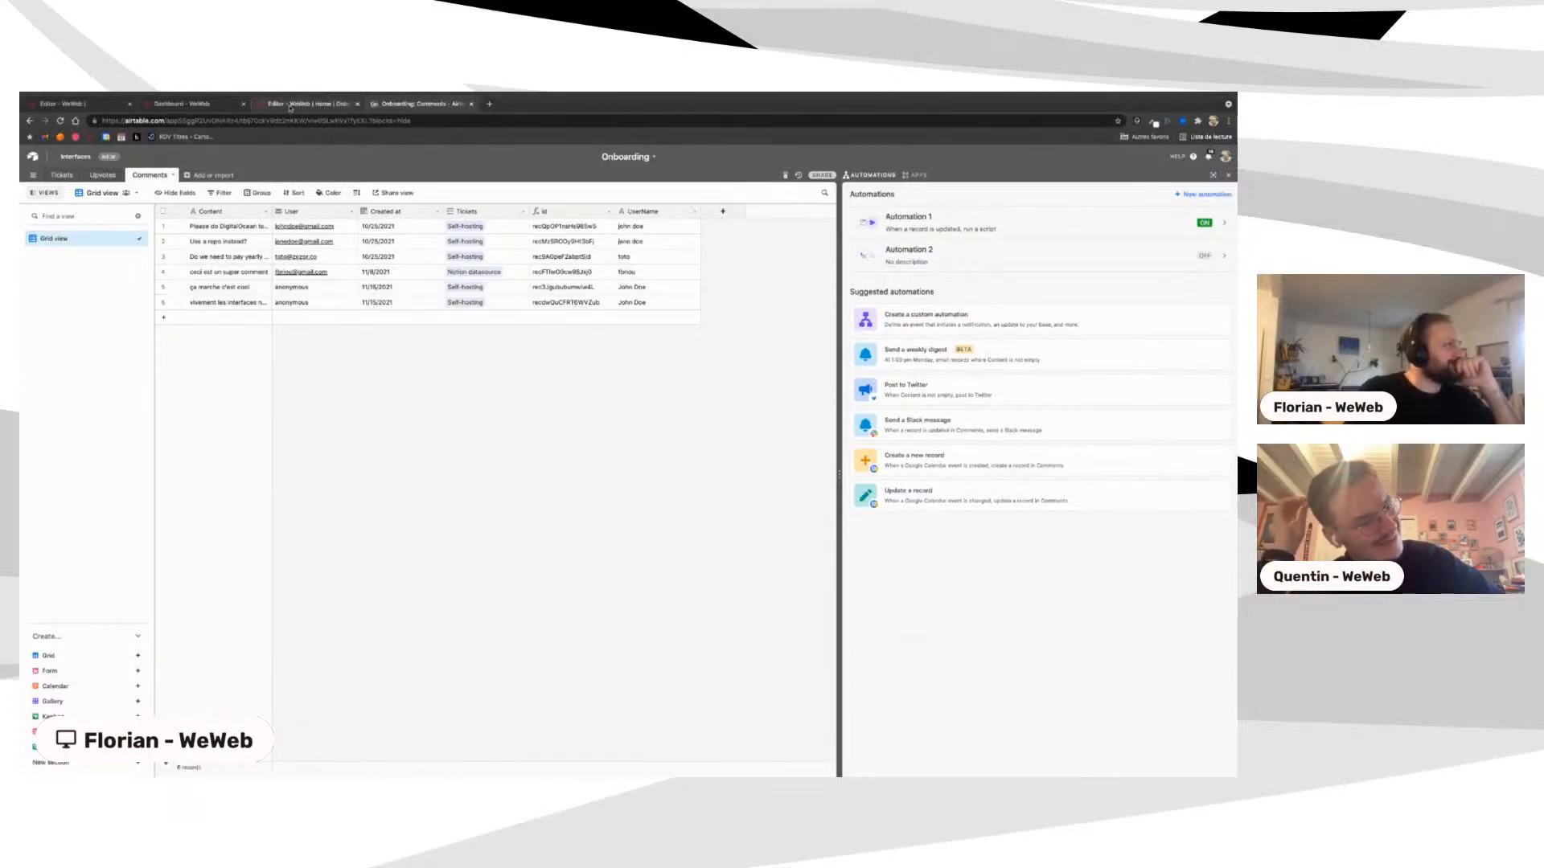
{"action": "left_click", "coordinate": [290, 105]}
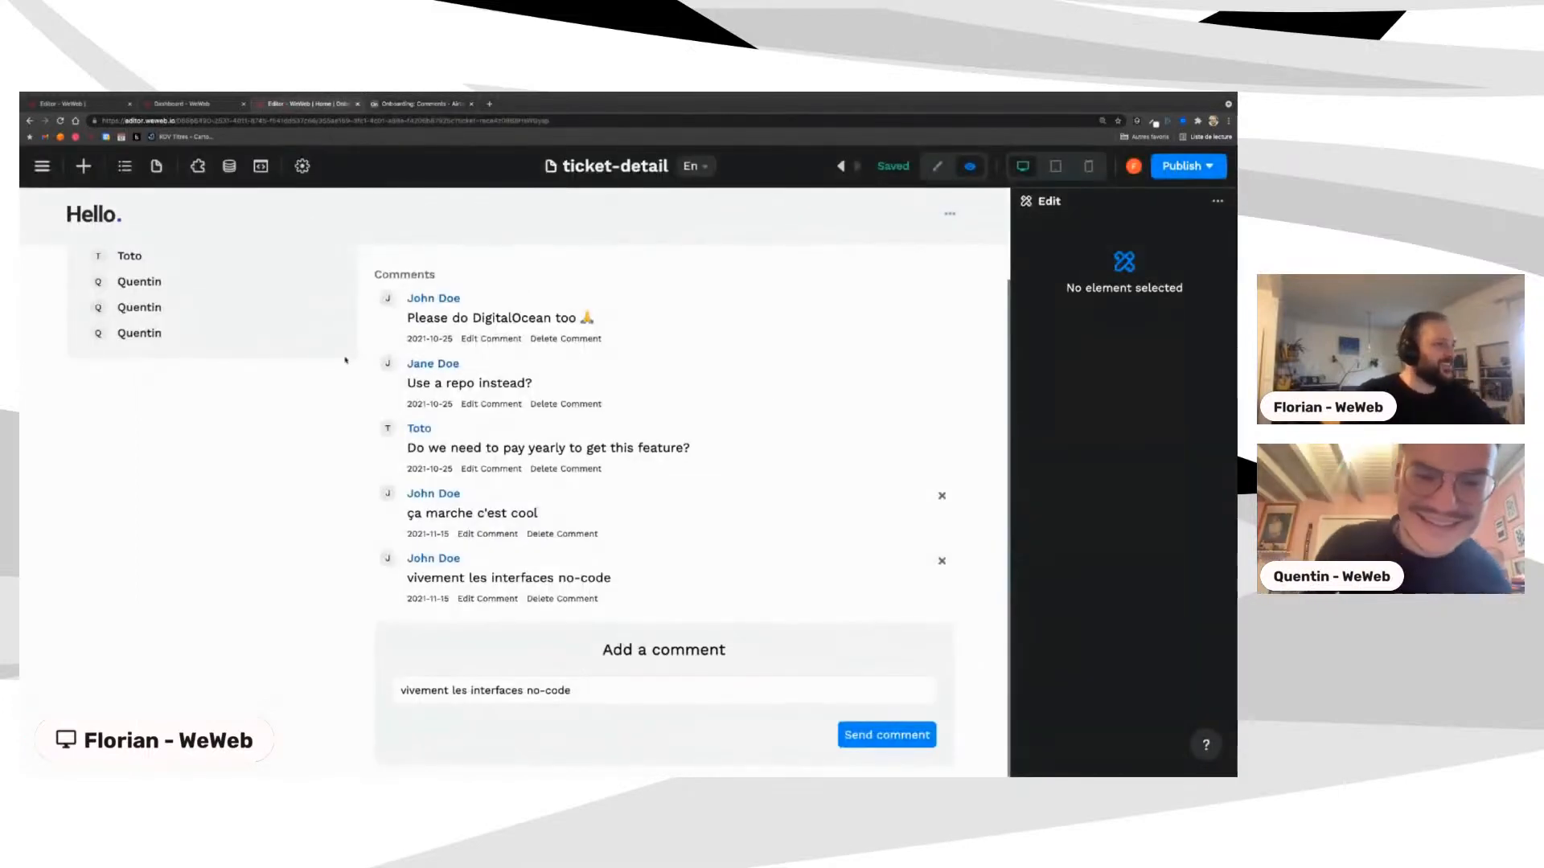
Step: Reopen the form's Create comment workflow and expand action 2 and the Custom JavaScript action 3
{"action": "scroll", "coordinate": [688, 382], "scroll_direction": "up", "scroll_amount": 3}
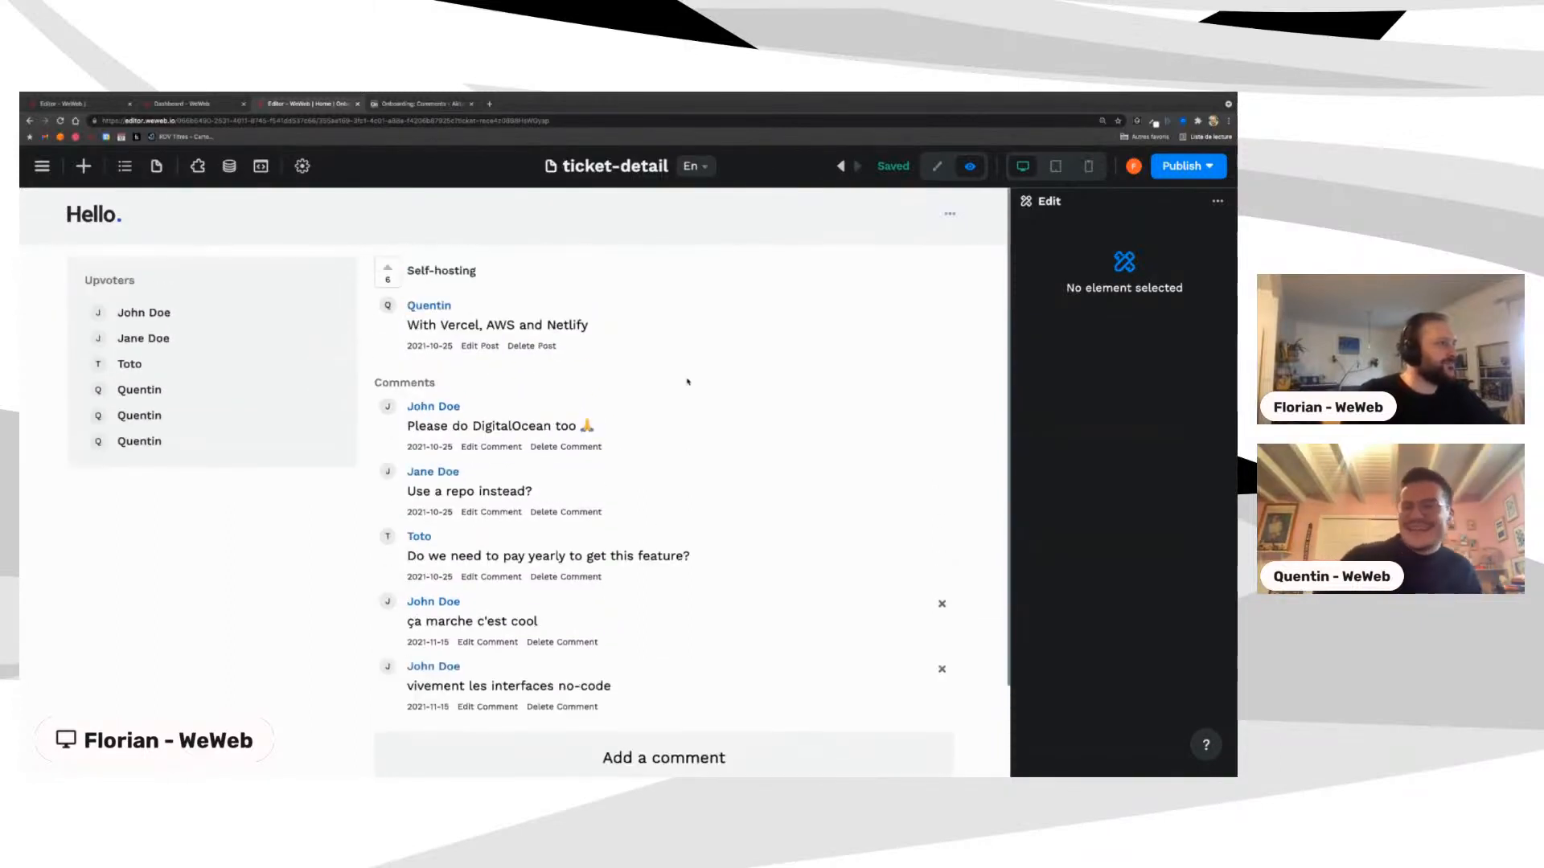
{"action": "scroll", "coordinate": [687, 382], "scroll_direction": "down", "scroll_amount": 2}
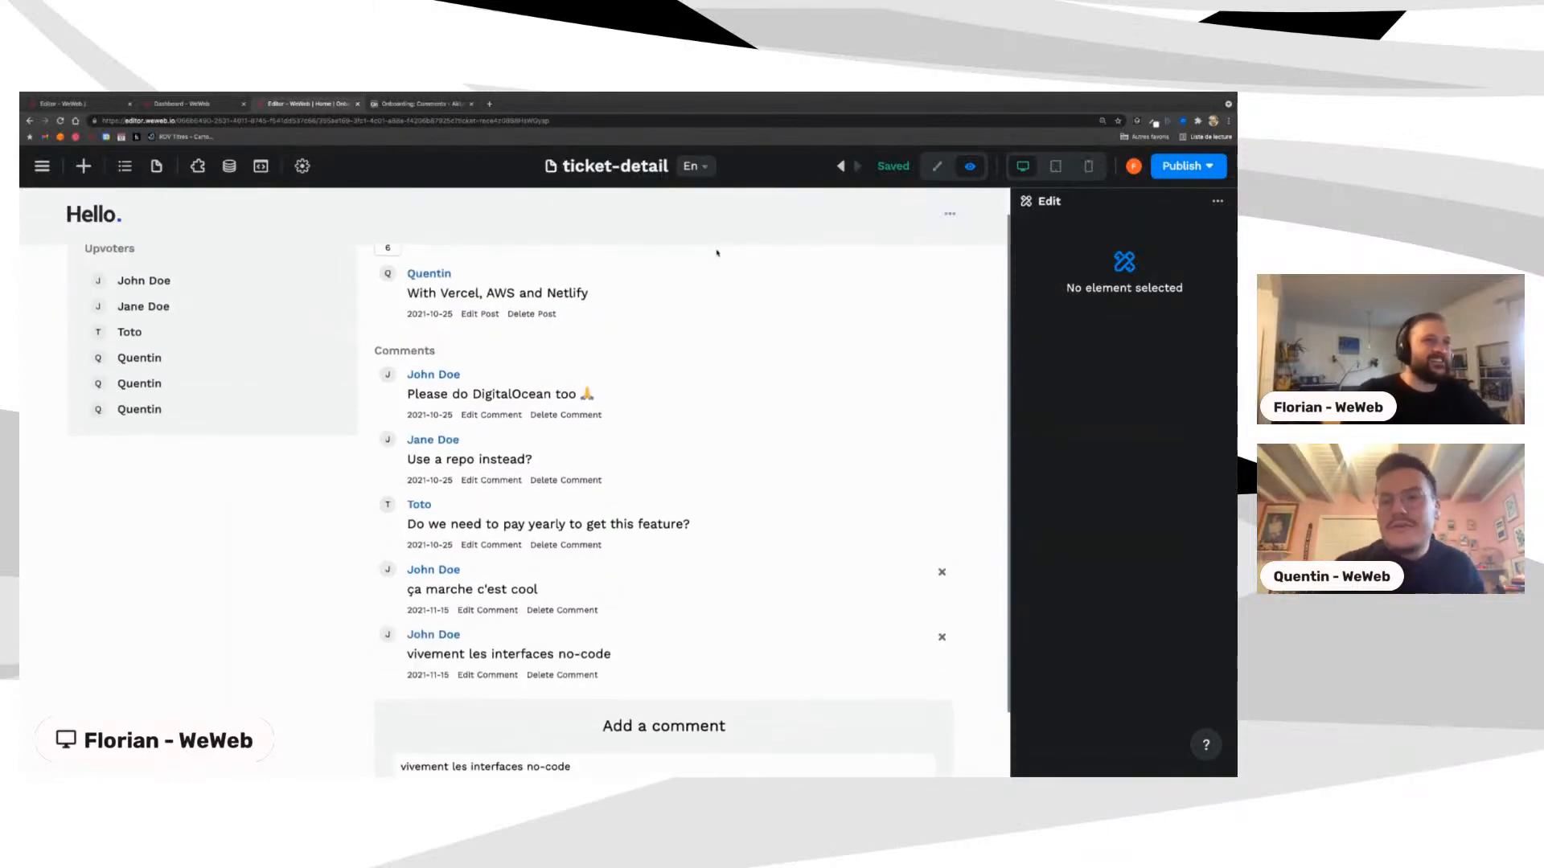
{"action": "scroll", "coordinate": [929, 207], "scroll_direction": "down", "scroll_amount": 2}
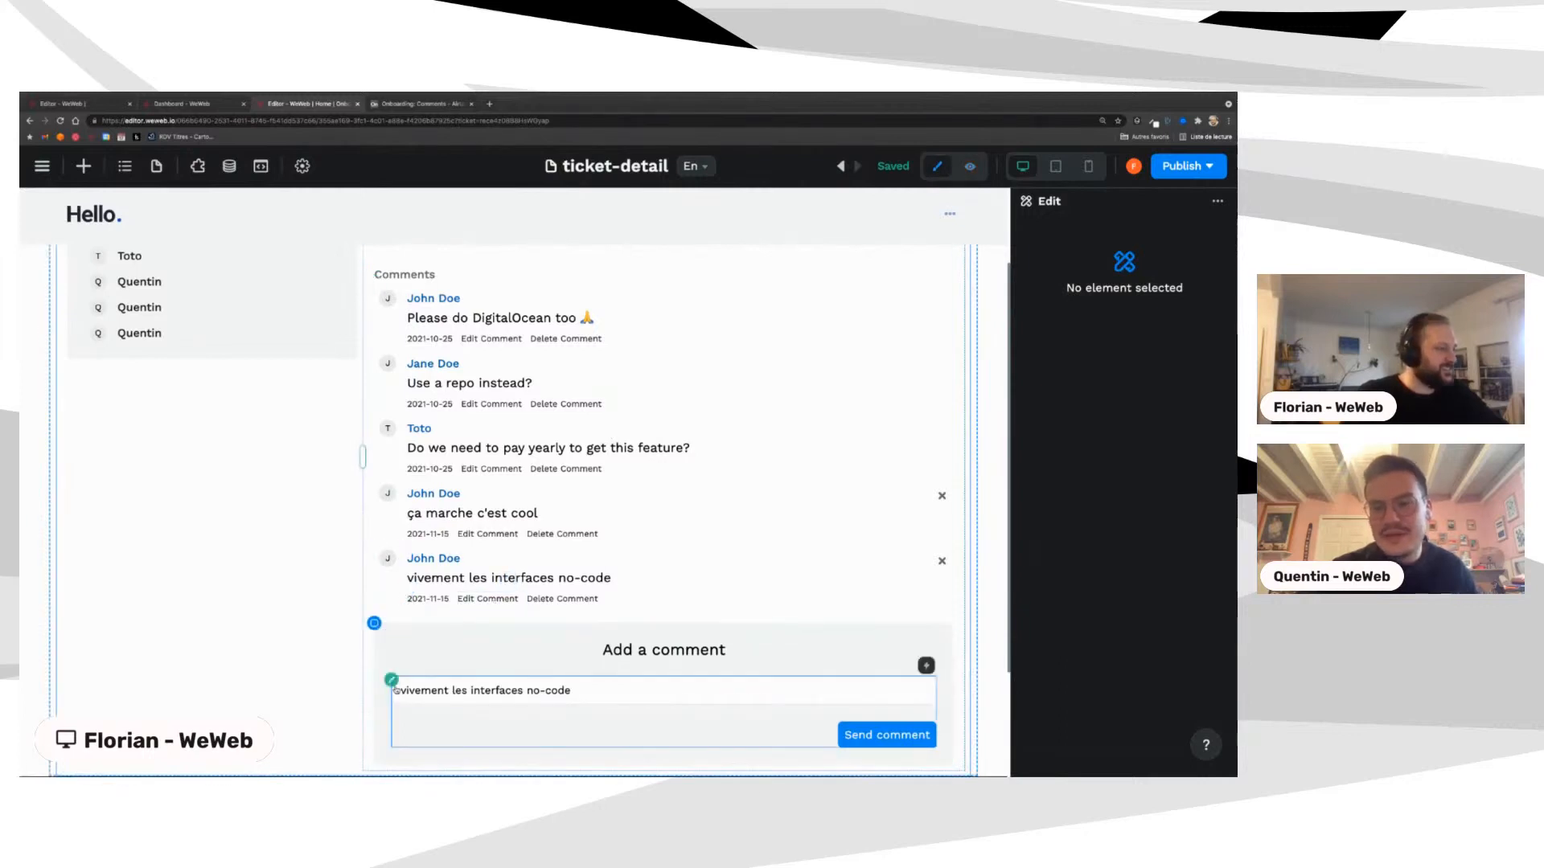
{"action": "left_click", "coordinate": [392, 681]}
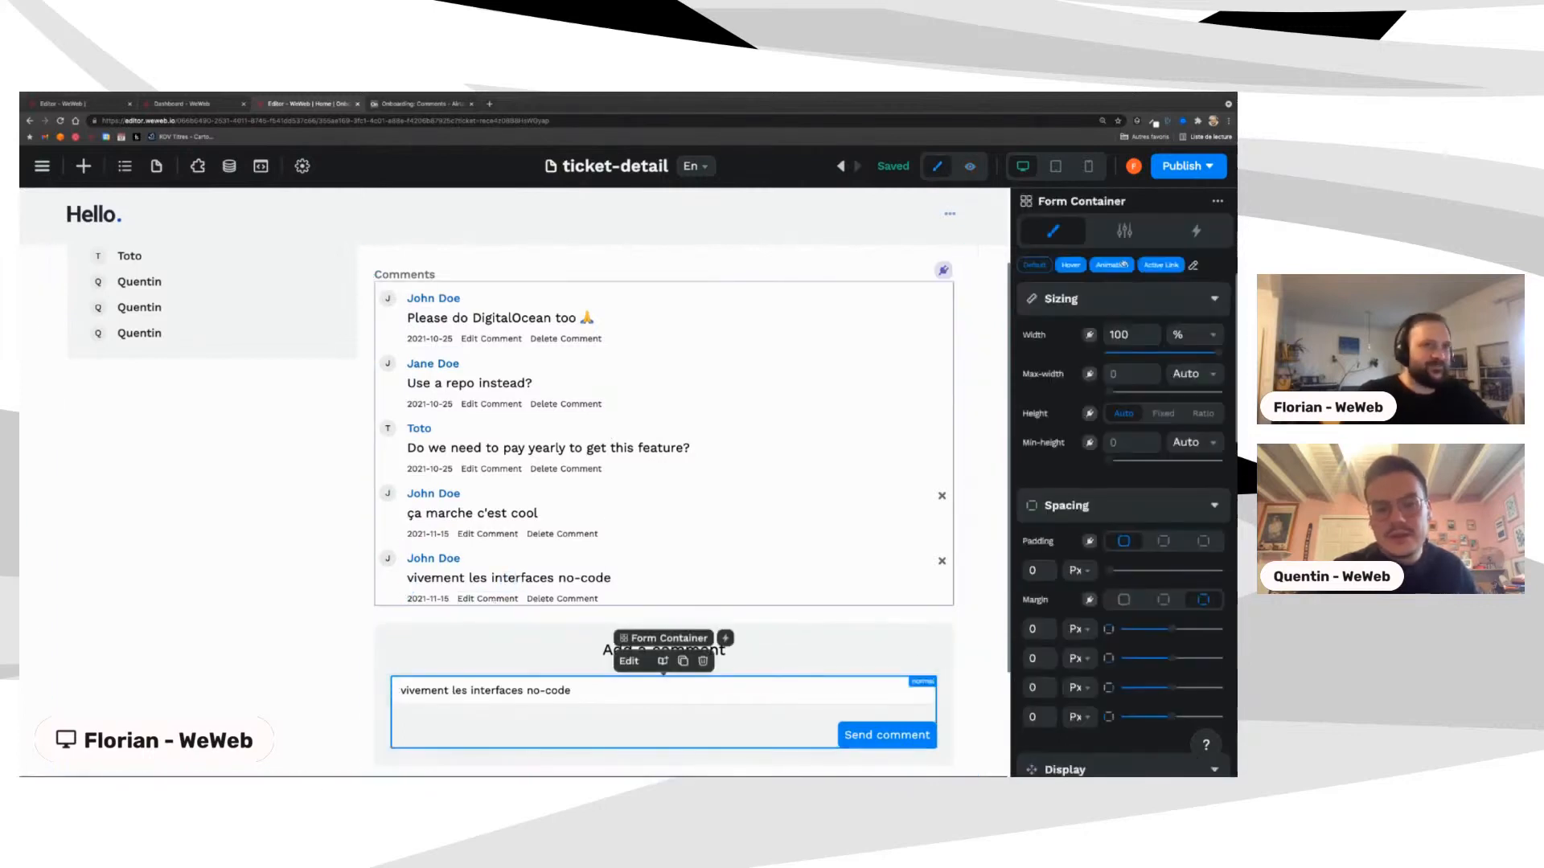
{"action": "left_click", "coordinate": [1196, 231]}
{"action": "left_click", "coordinate": [1060, 308]}
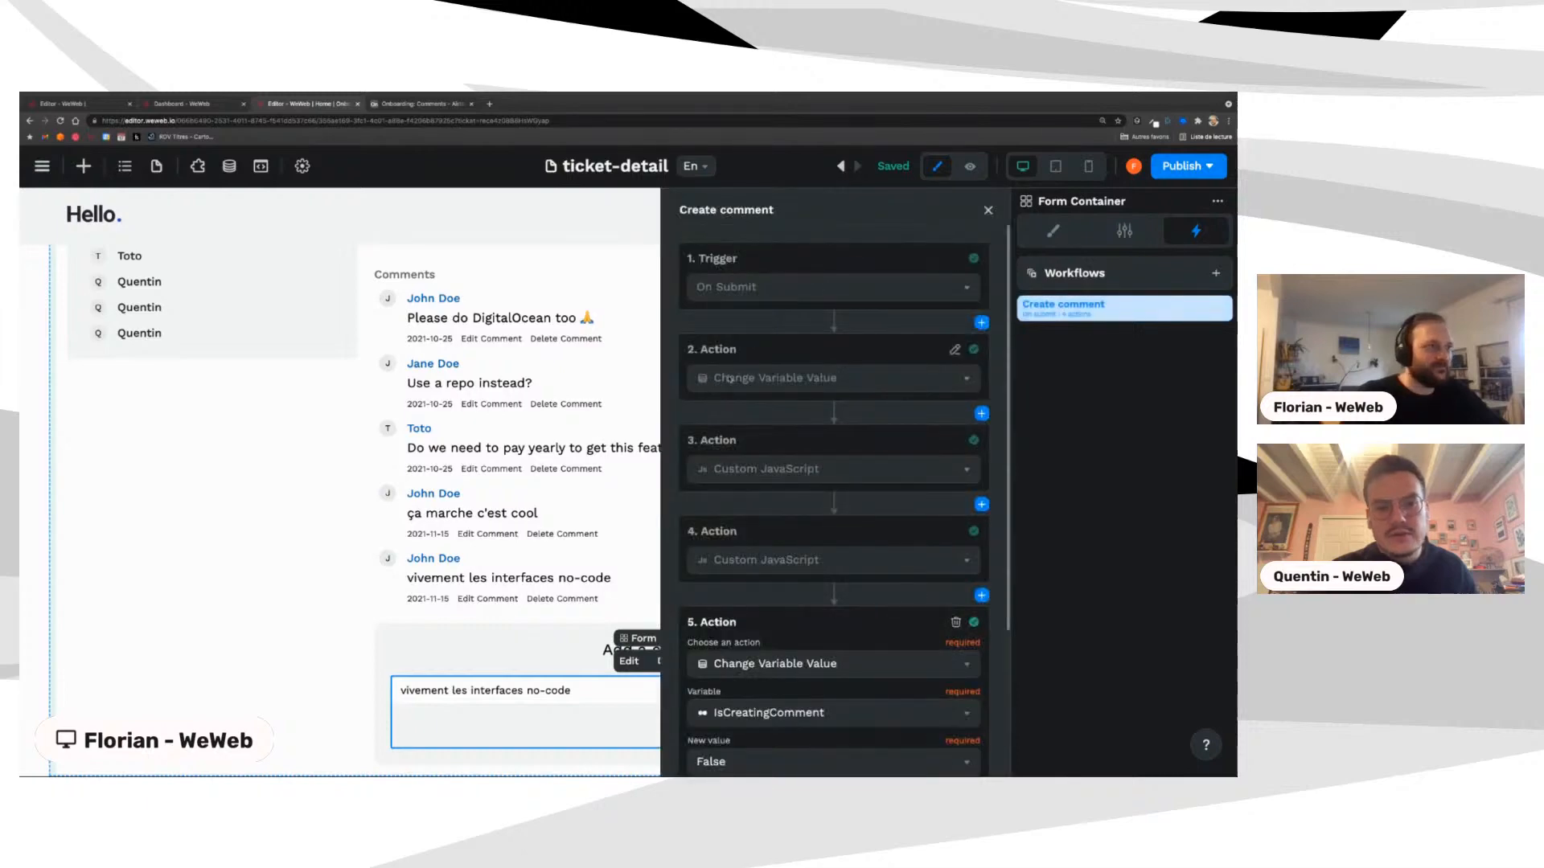
{"action": "left_click", "coordinate": [728, 378]}
{"action": "left_click", "coordinate": [722, 616]}
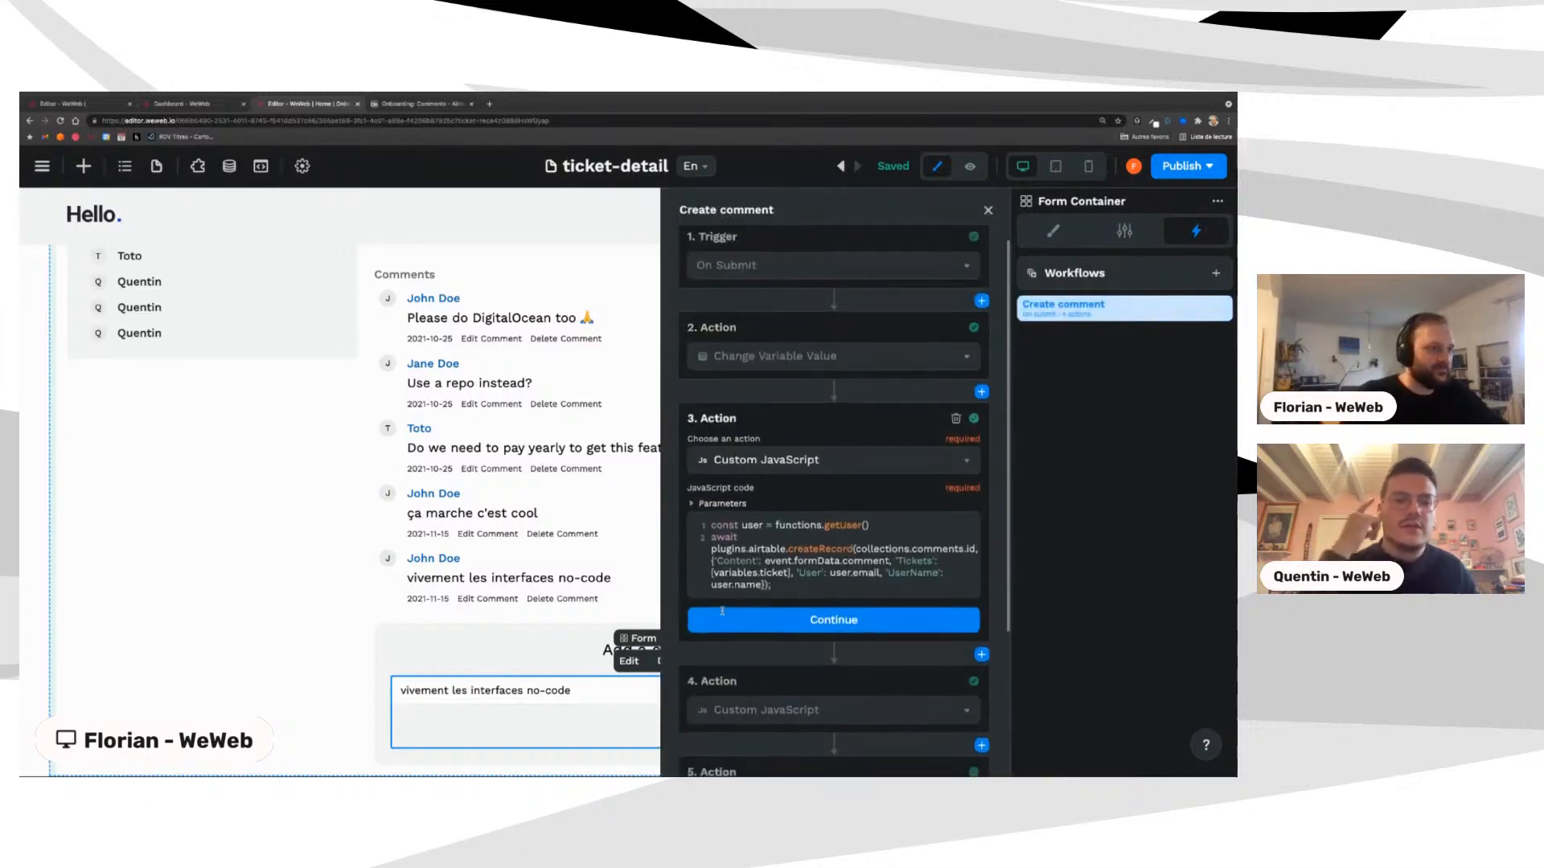
Step: Show the project's data panel with getUser and the Airtable record functions
{"action": "scroll", "coordinate": [722, 611], "scroll_direction": "down", "scroll_amount": 1}
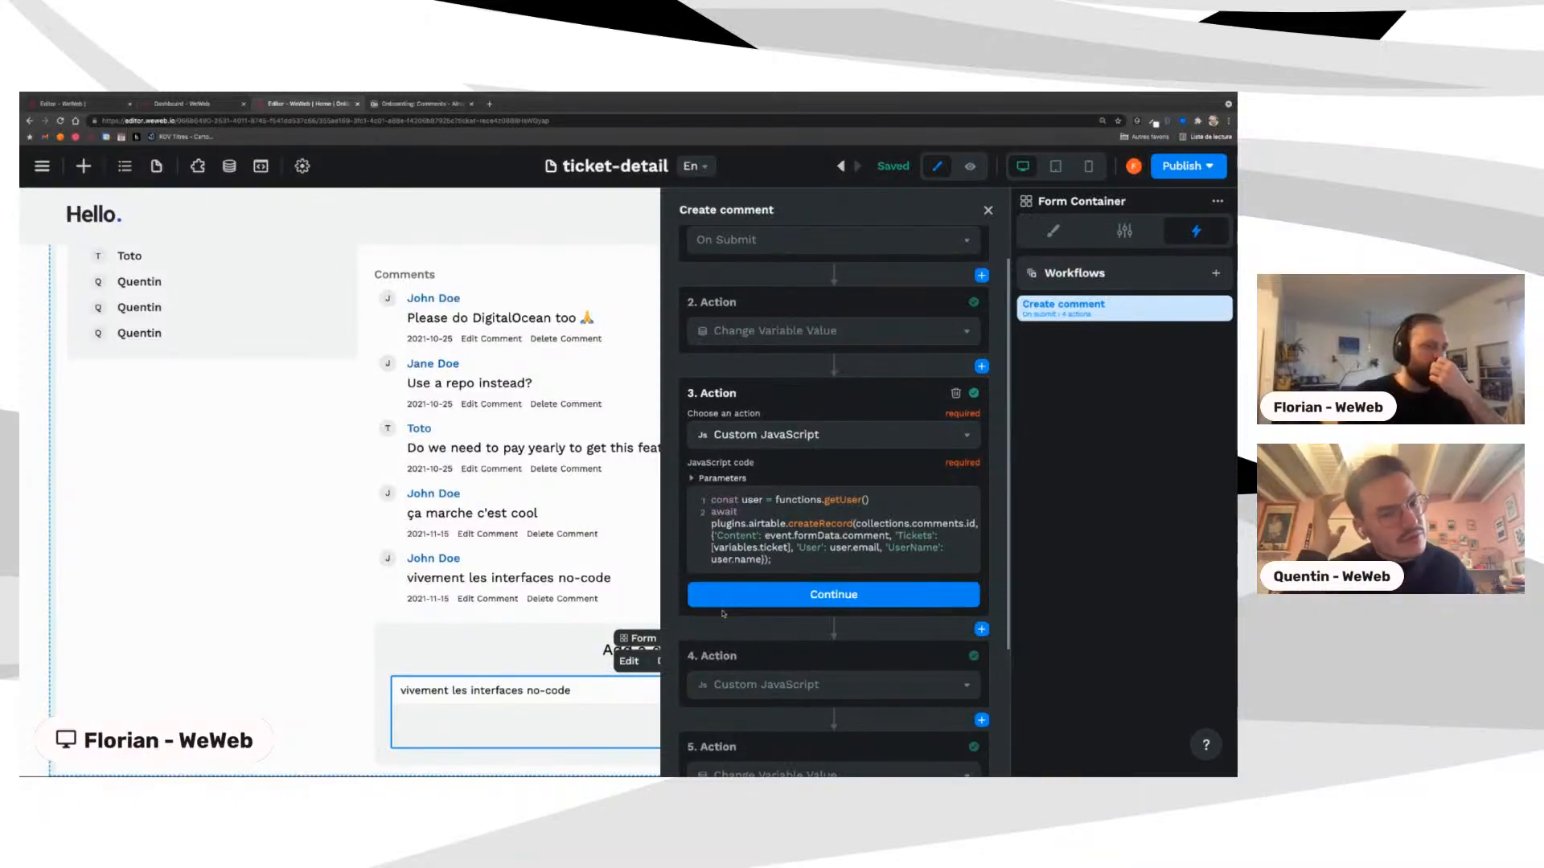
{"action": "scroll", "coordinate": [722, 614], "scroll_direction": "down", "scroll_amount": 5}
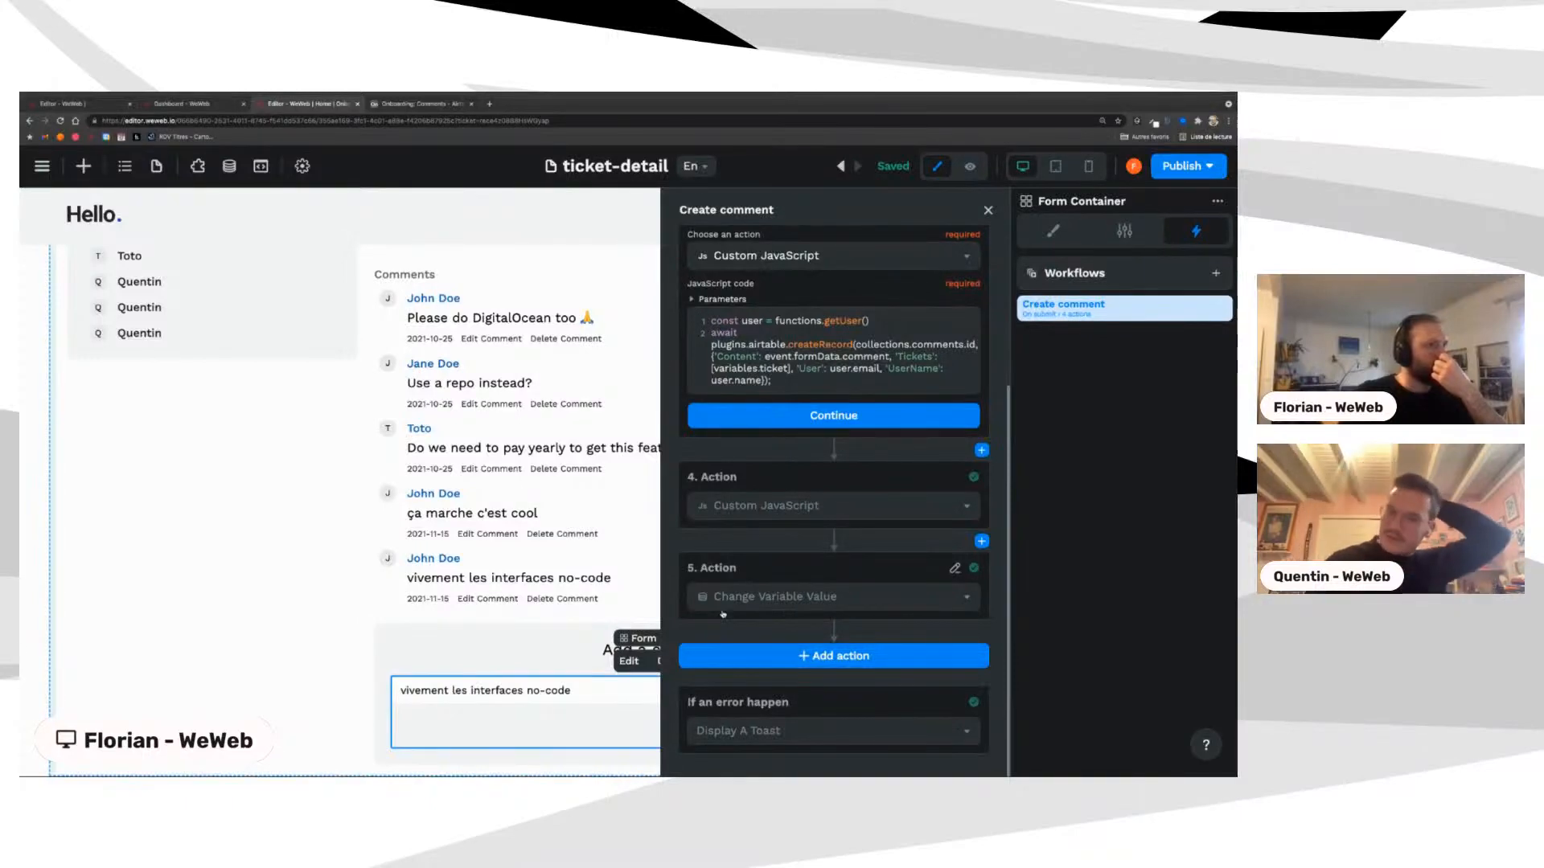
{"action": "left_click", "coordinate": [229, 166]}
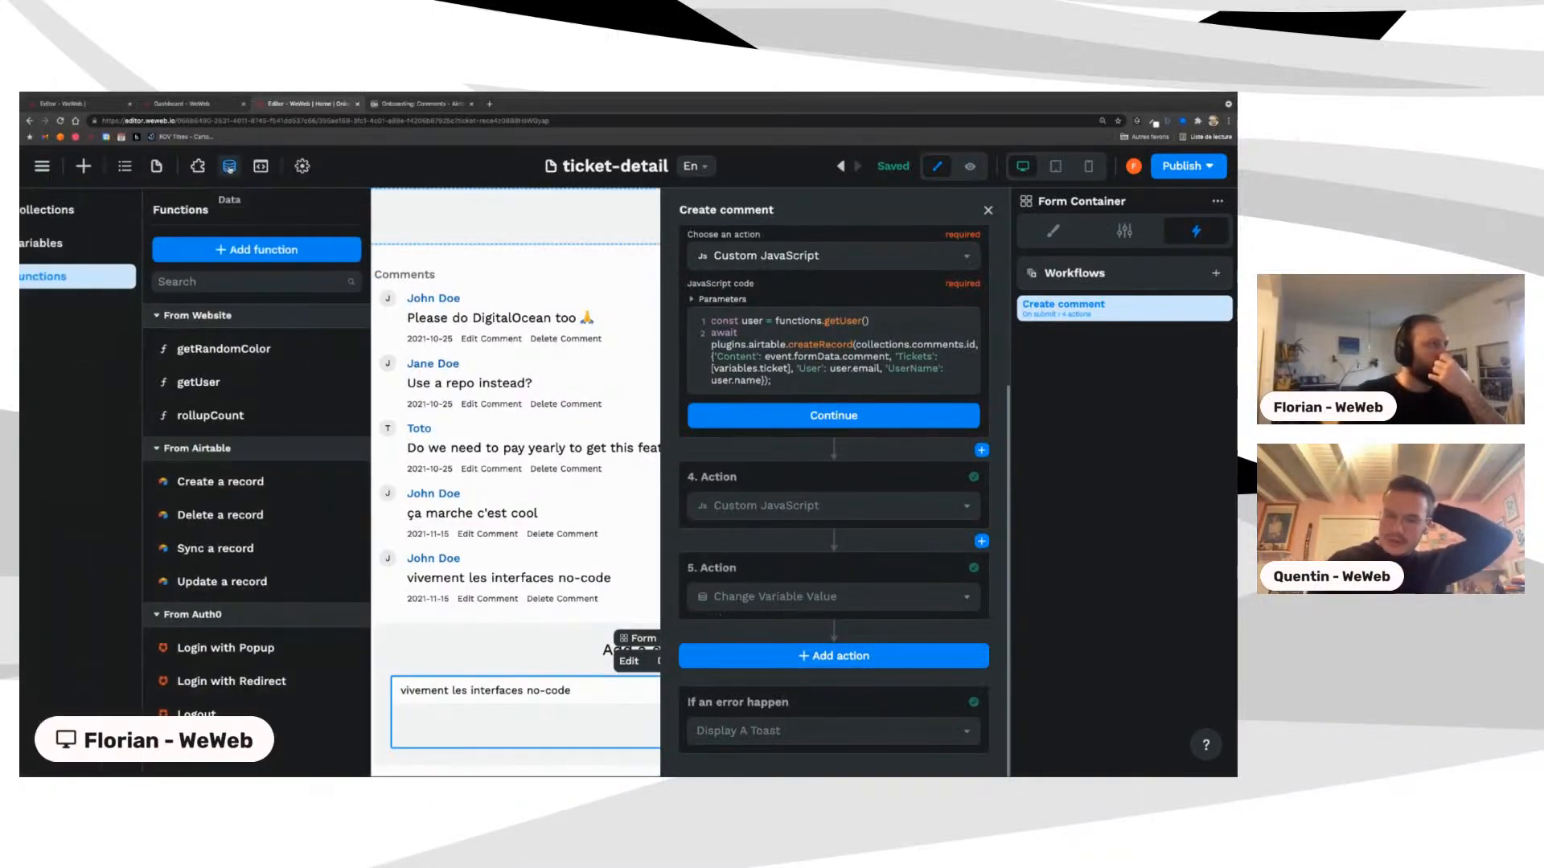
Step: Set the comments collection's source to Base 'Onboarding Public' and Table 'Comments'
{"action": "left_click", "coordinate": [63, 209]}
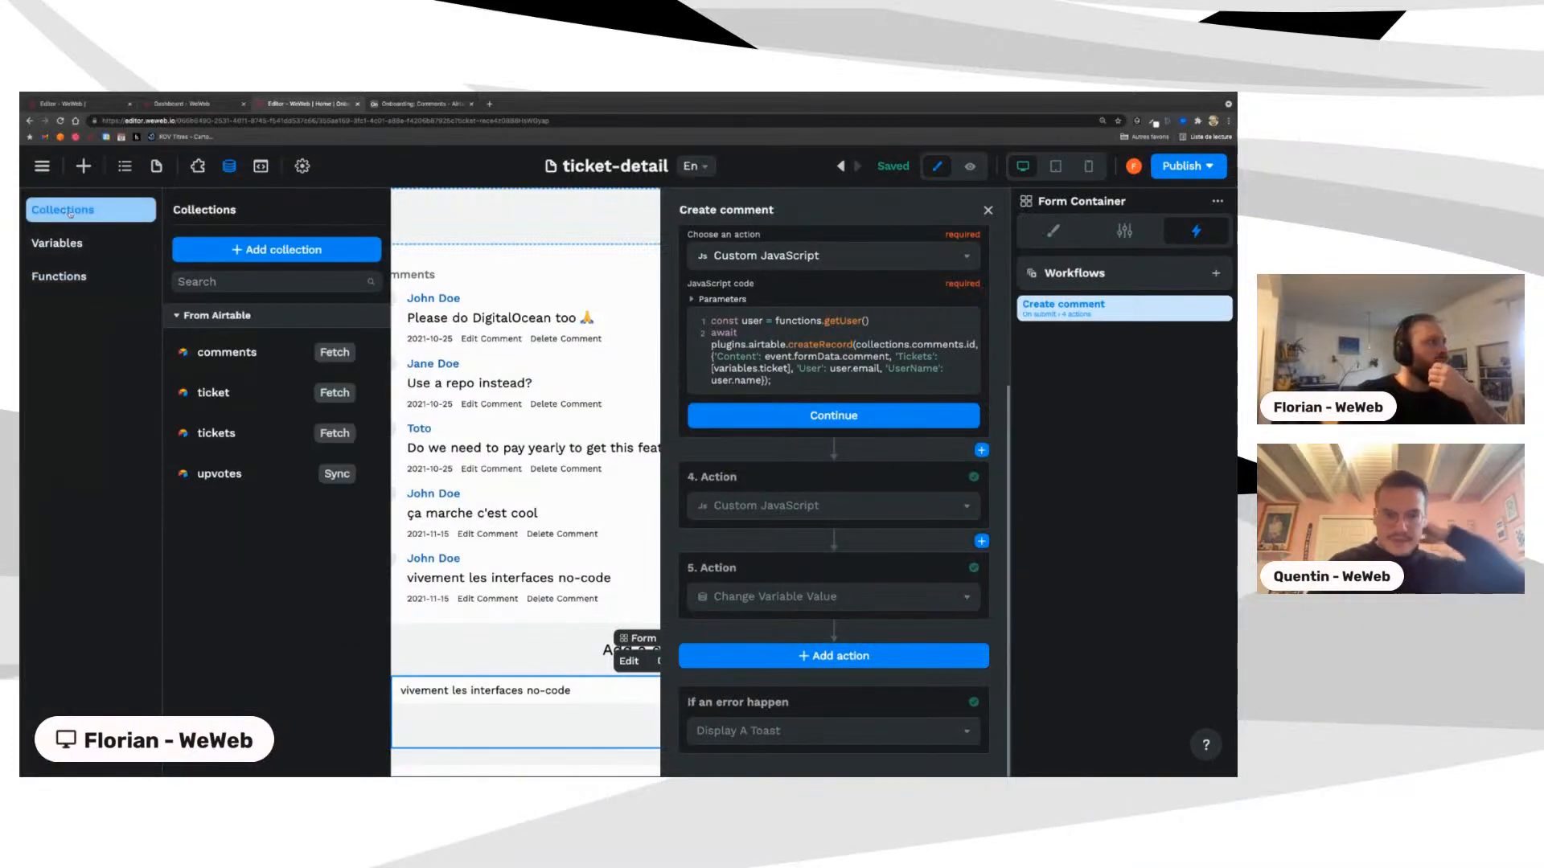
{"action": "left_click", "coordinate": [208, 368]}
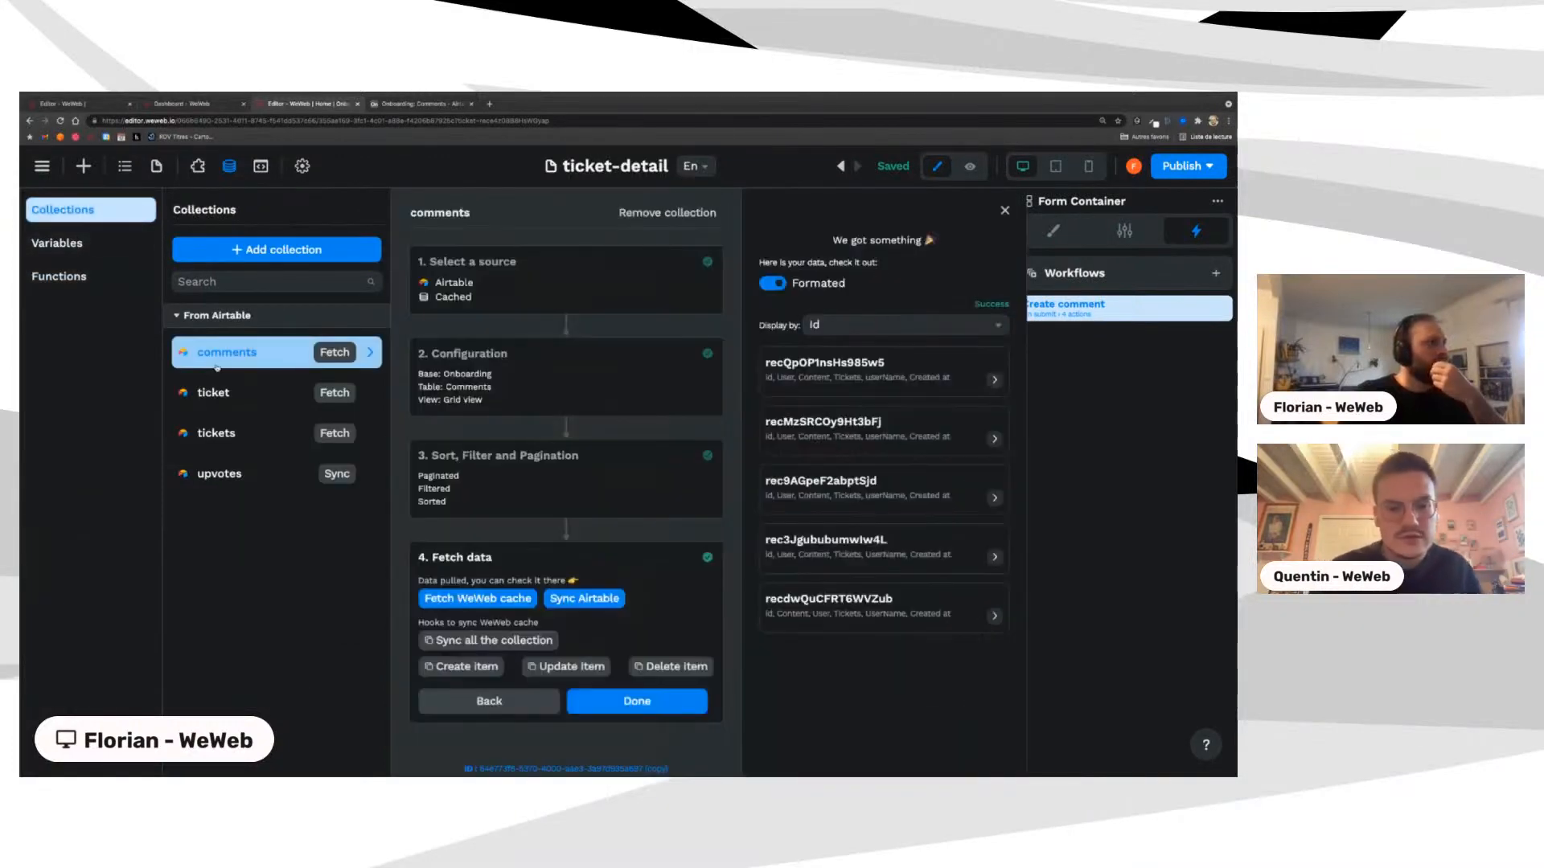
{"action": "left_click", "coordinate": [503, 282]}
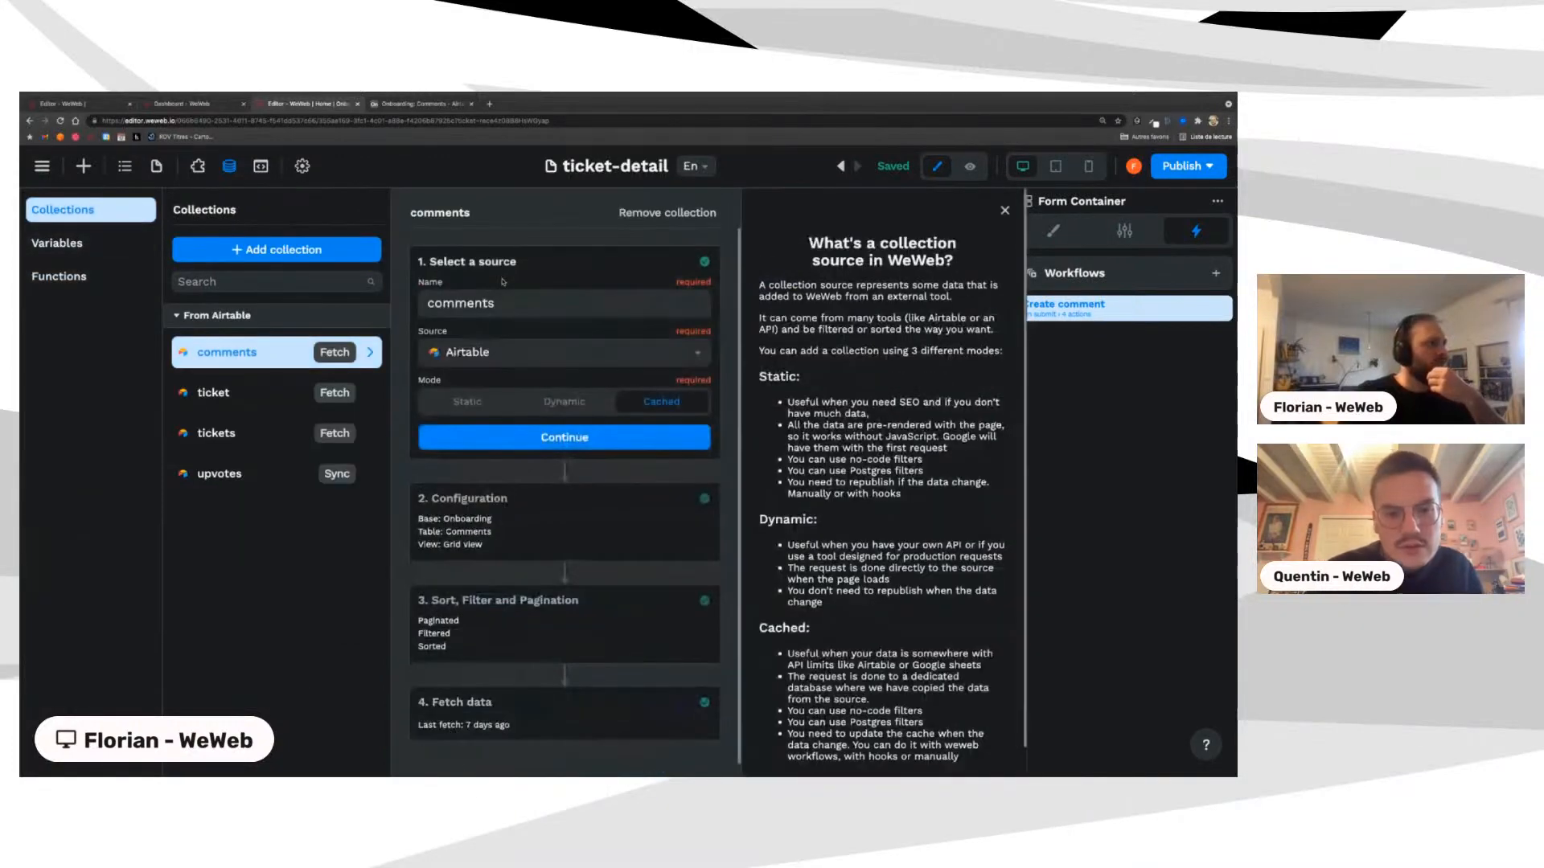
{"action": "left_click", "coordinate": [479, 527]}
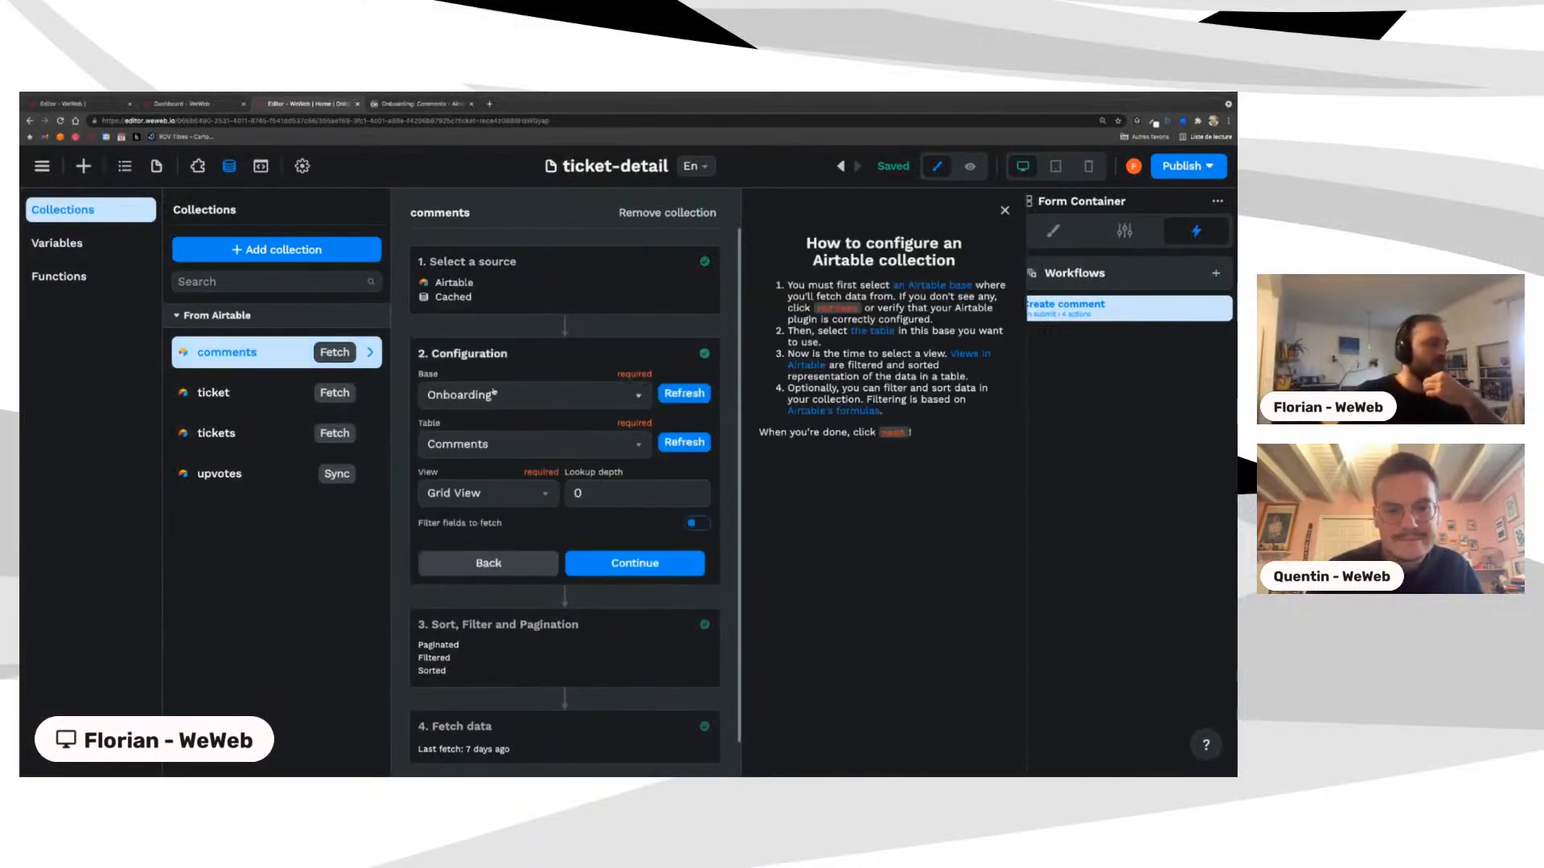
{"action": "left_click", "coordinate": [494, 394]}
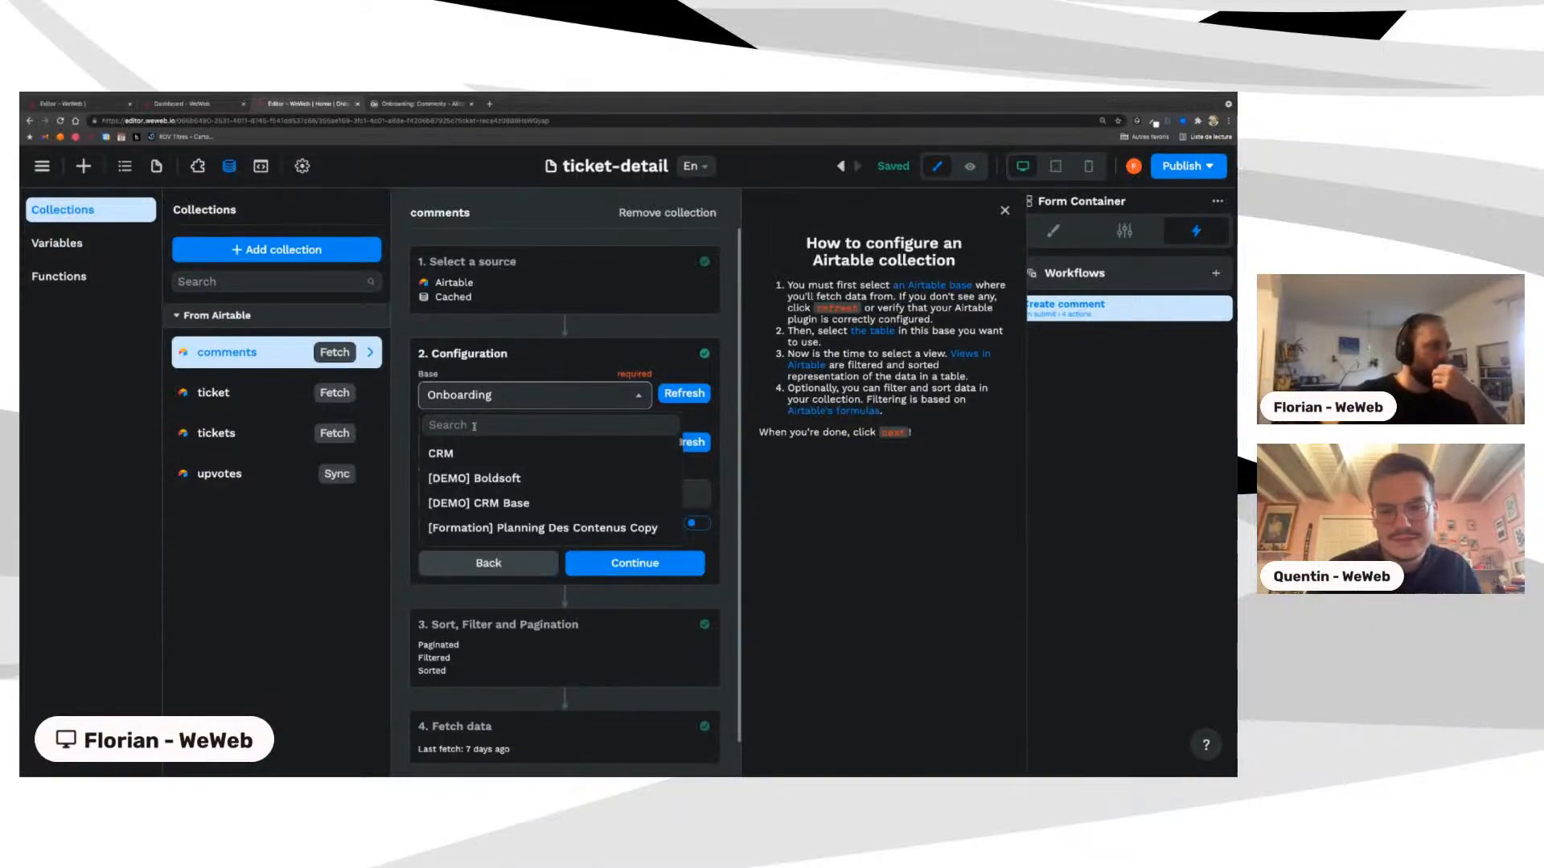
{"action": "left_click", "coordinate": [475, 426]}
{"action": "scroll", "coordinate": [475, 482], "scroll_direction": "down", "scroll_amount": 2}
{"action": "type", "text": "pub"}
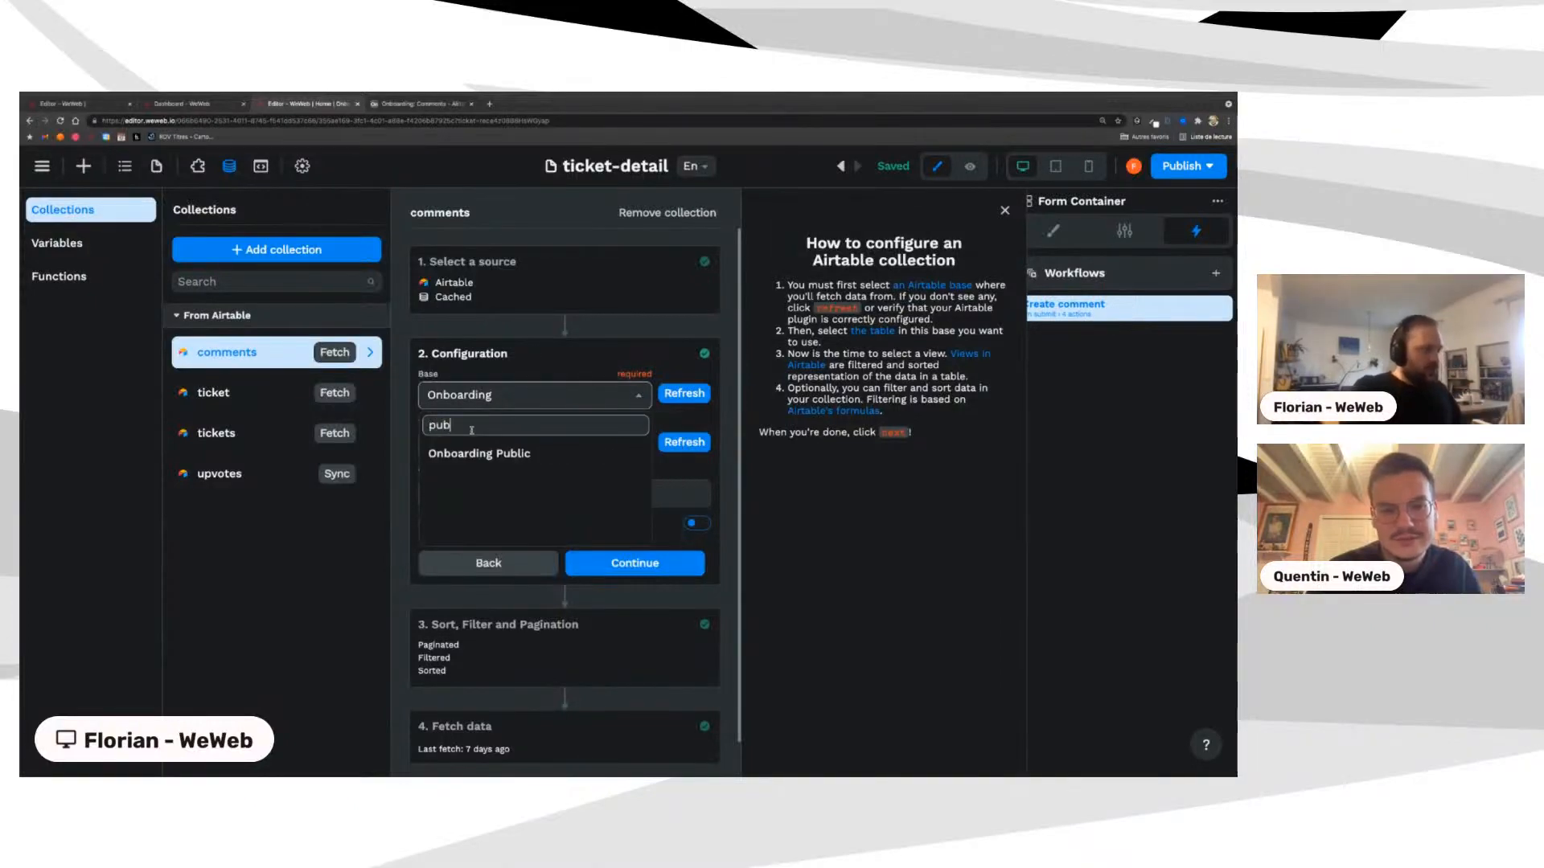
{"action": "left_click", "coordinate": [505, 454]}
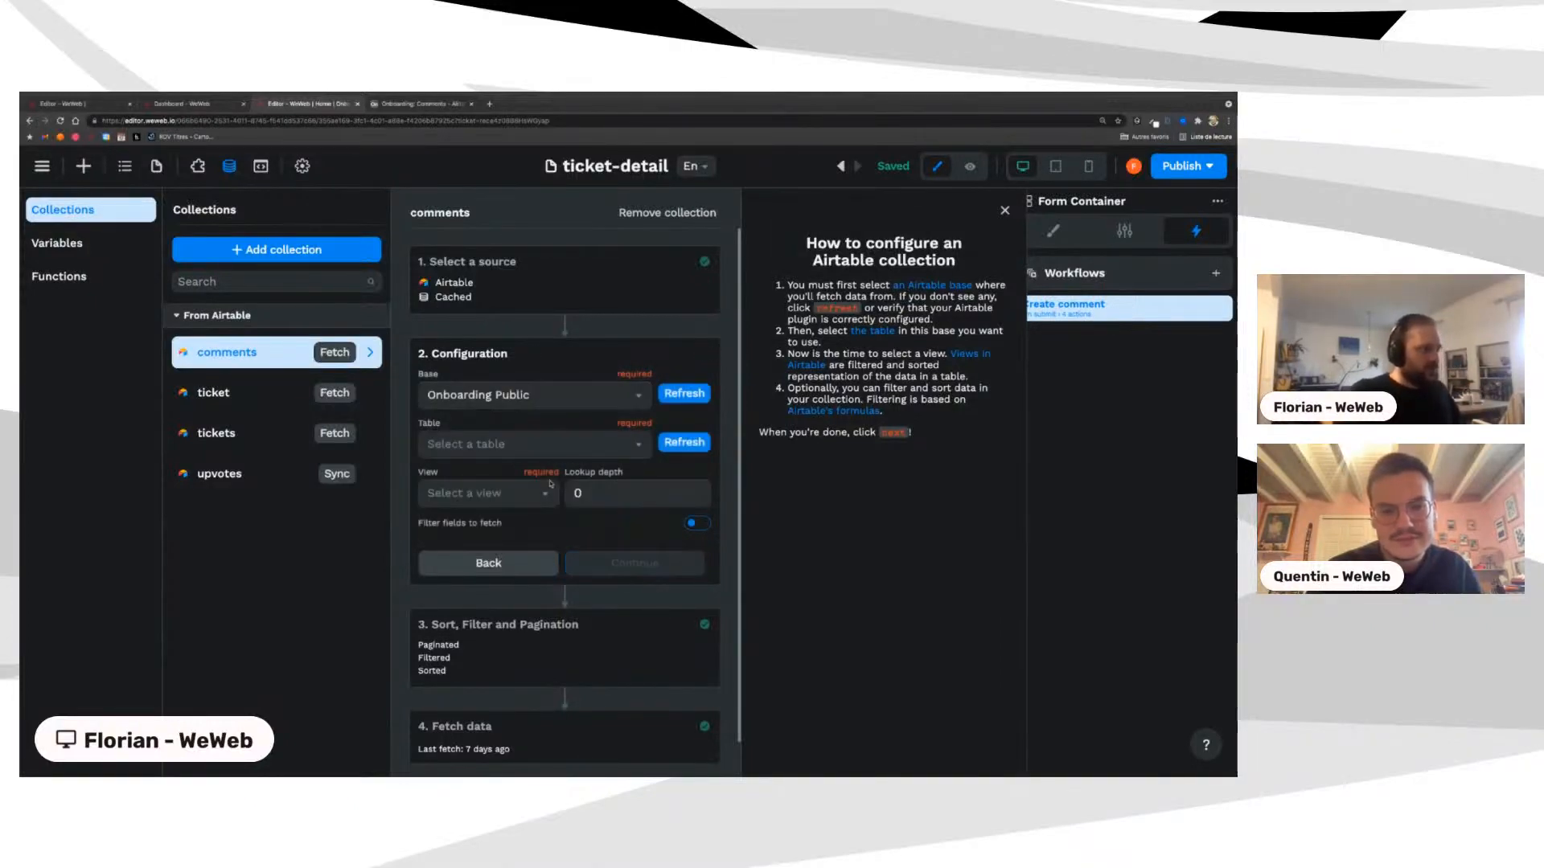
{"action": "left_click", "coordinate": [498, 444]}
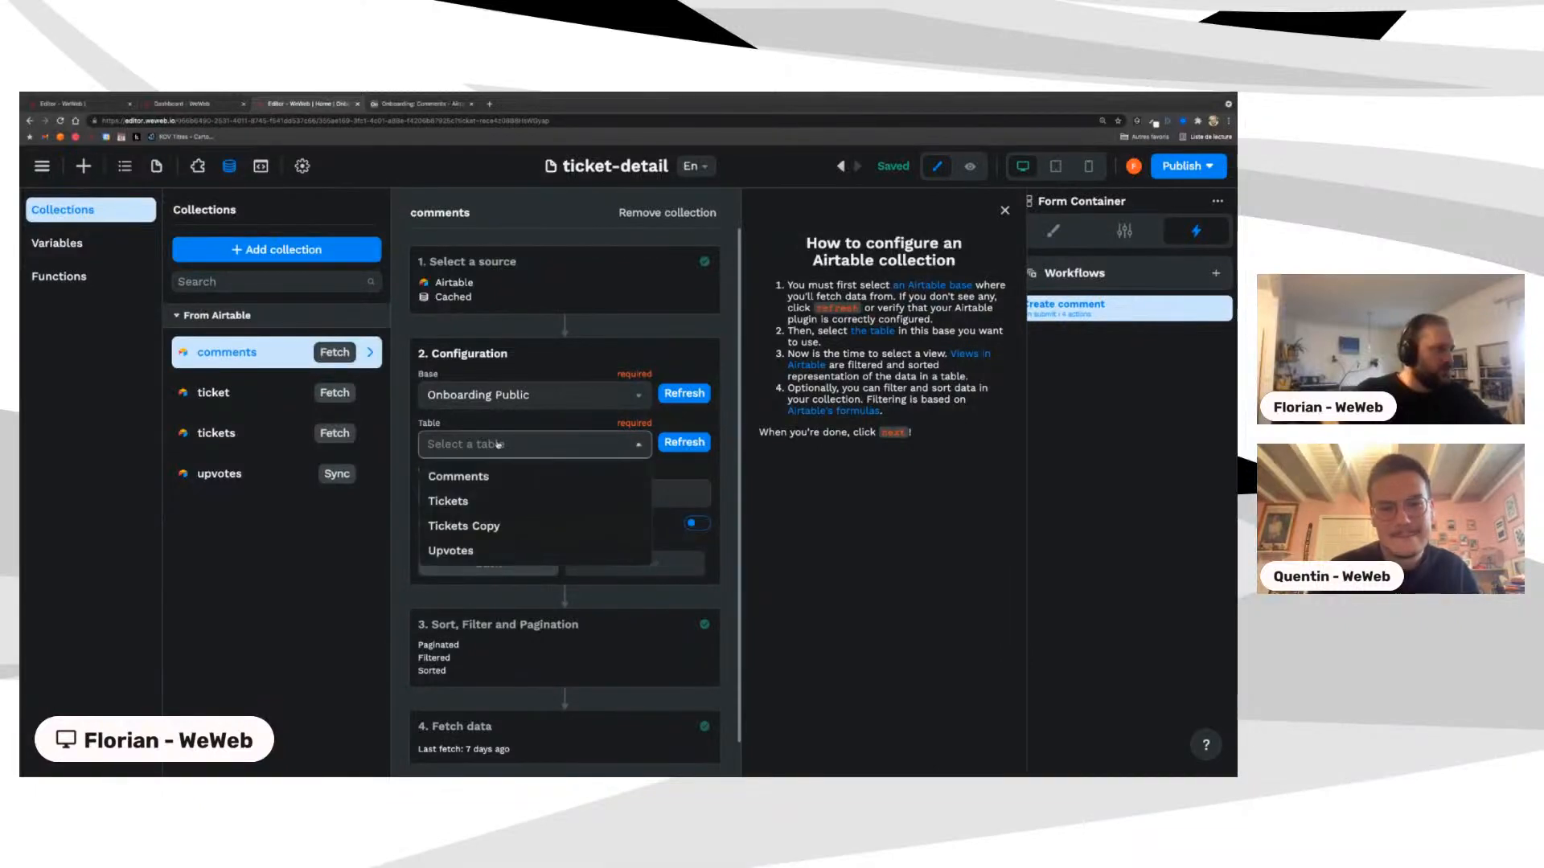
{"action": "left_click", "coordinate": [477, 480]}
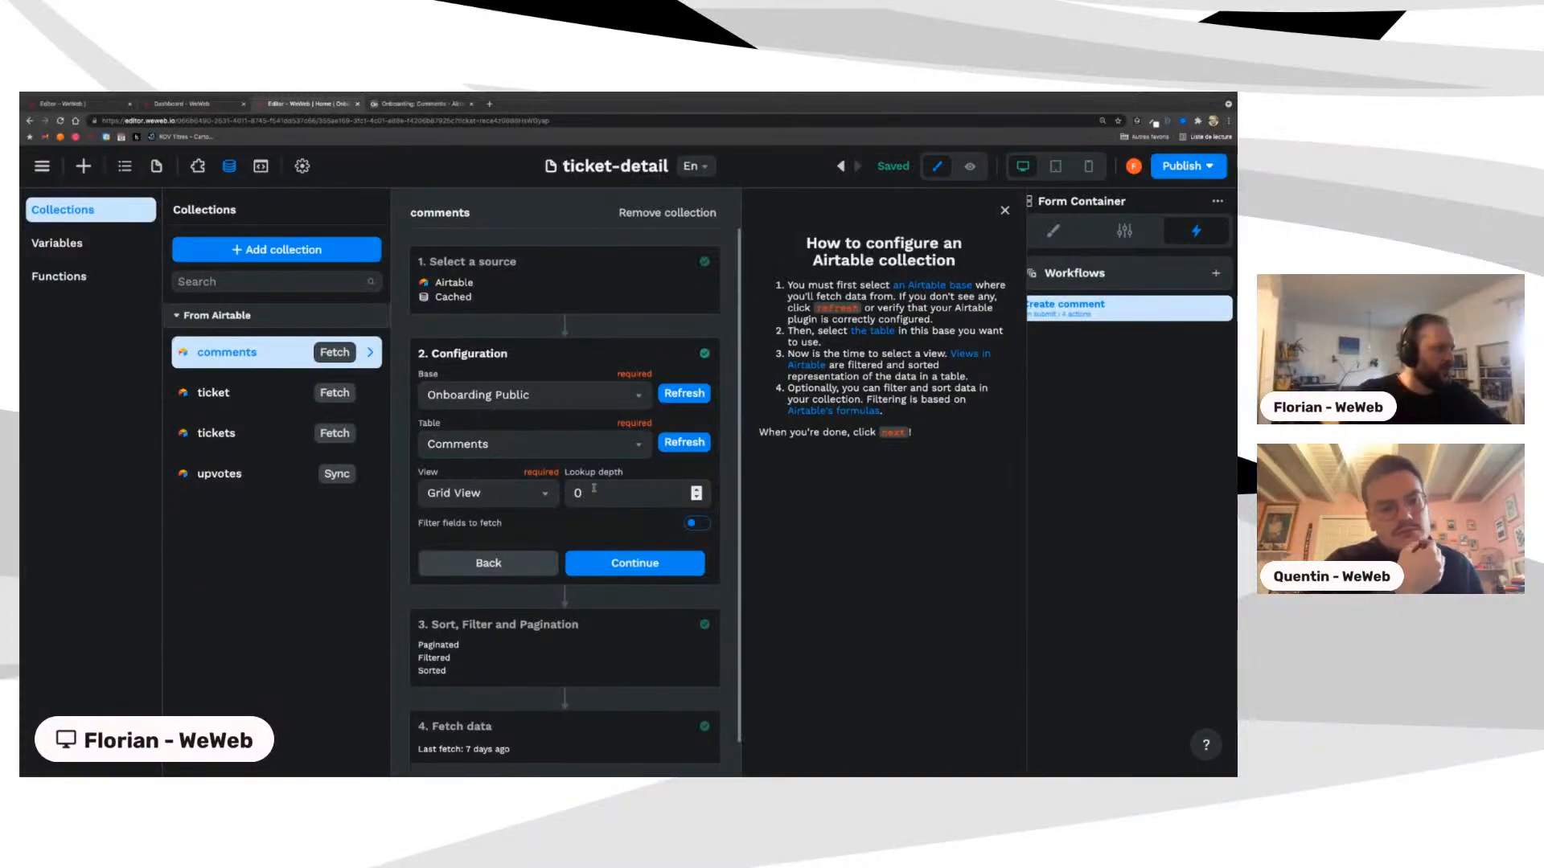
Step: Keep the current-ticket filter, sync the comments from Airtable, and finish the collection settings
{"action": "left_click", "coordinate": [615, 563]}
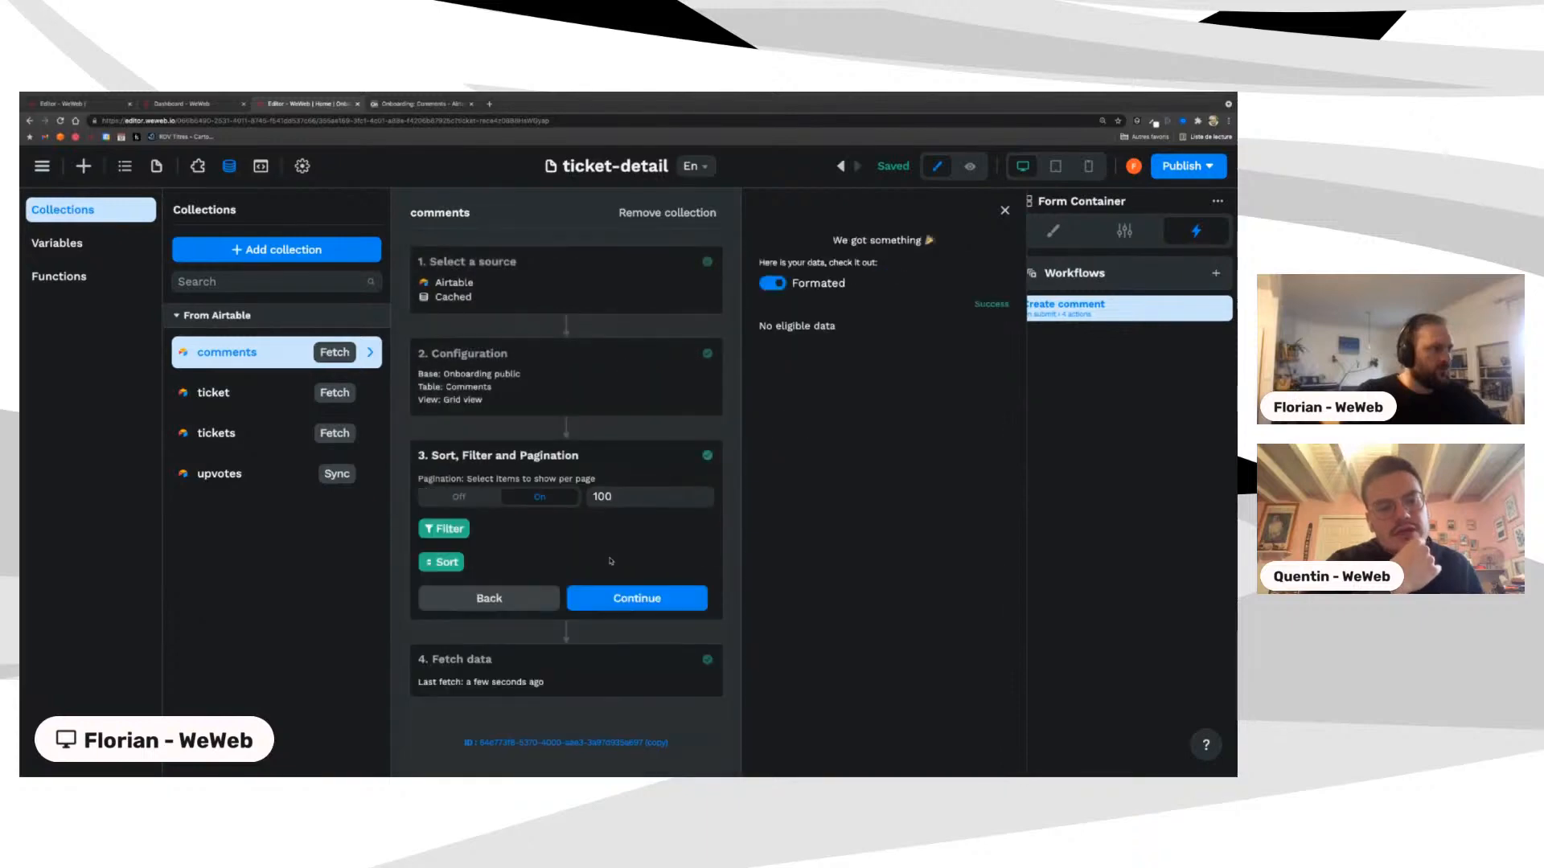
{"action": "left_click", "coordinate": [447, 531]}
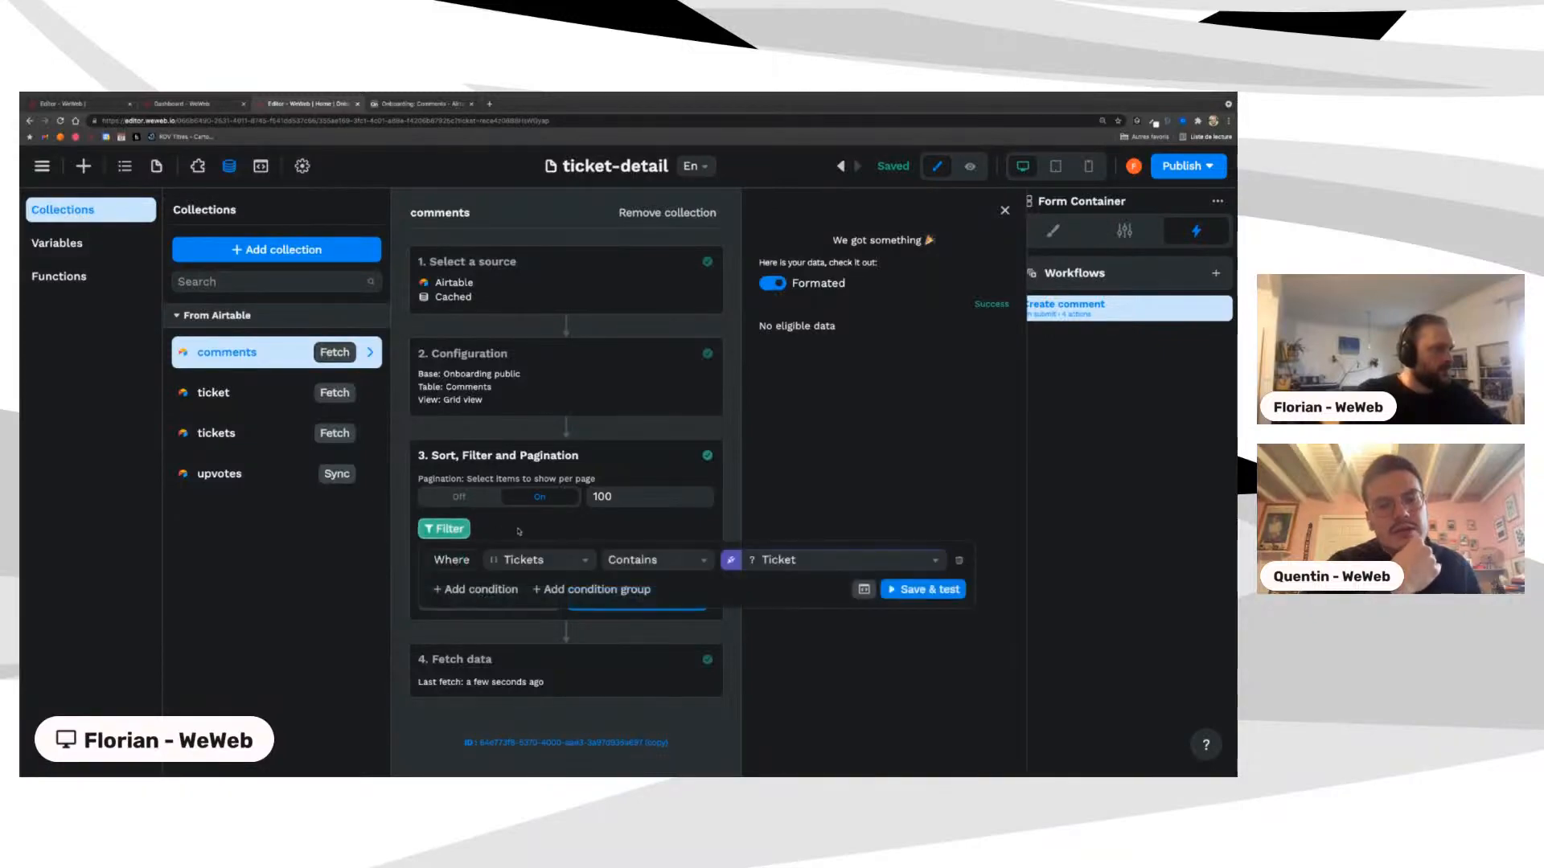
{"action": "left_click", "coordinate": [521, 532]}
{"action": "left_click", "coordinate": [613, 598]}
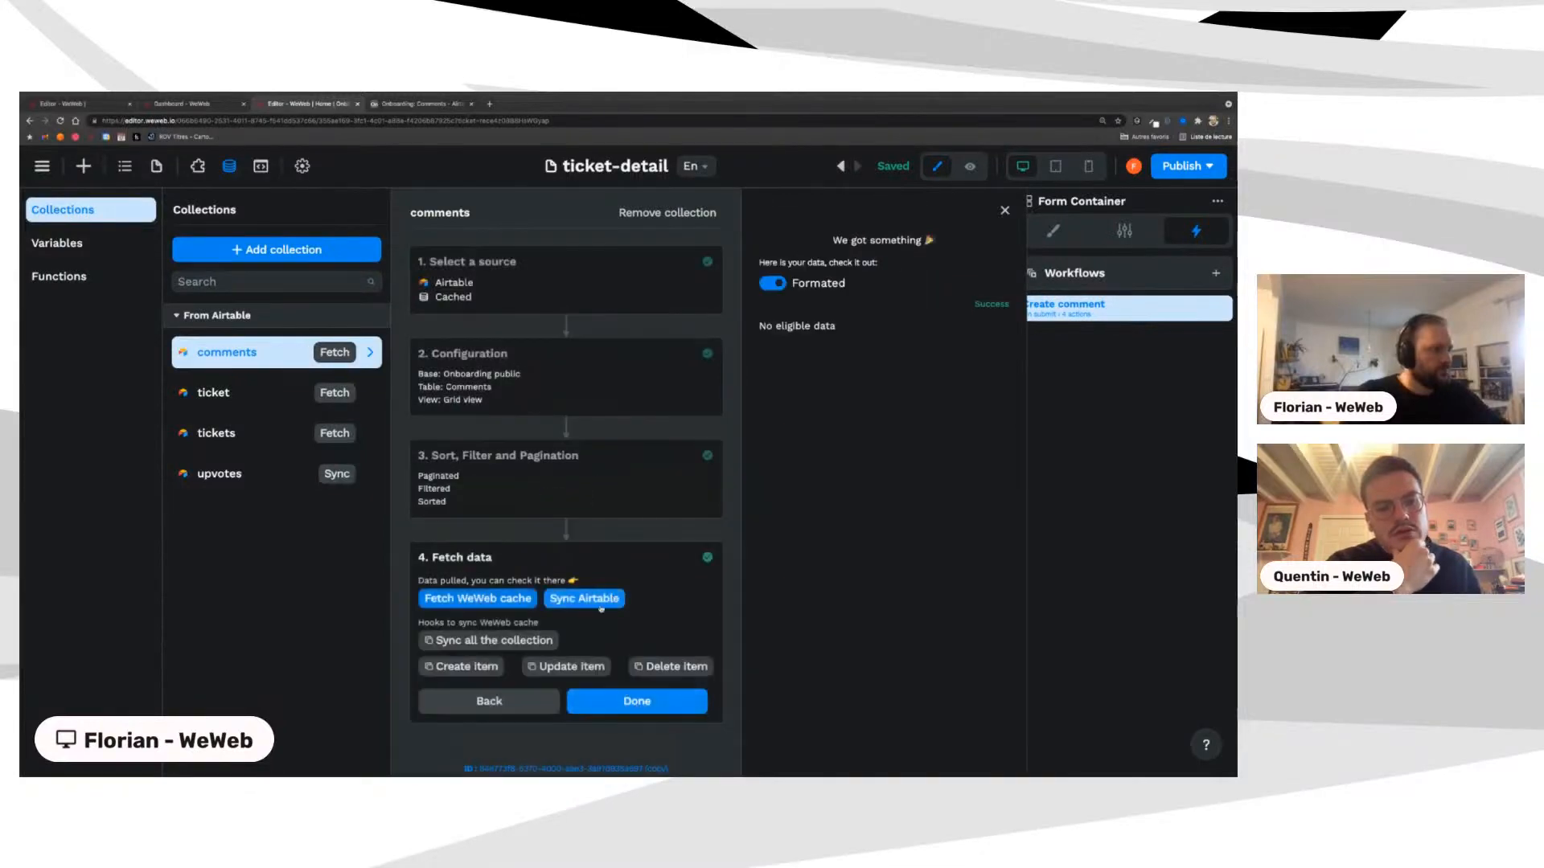
{"action": "left_click", "coordinate": [599, 603]}
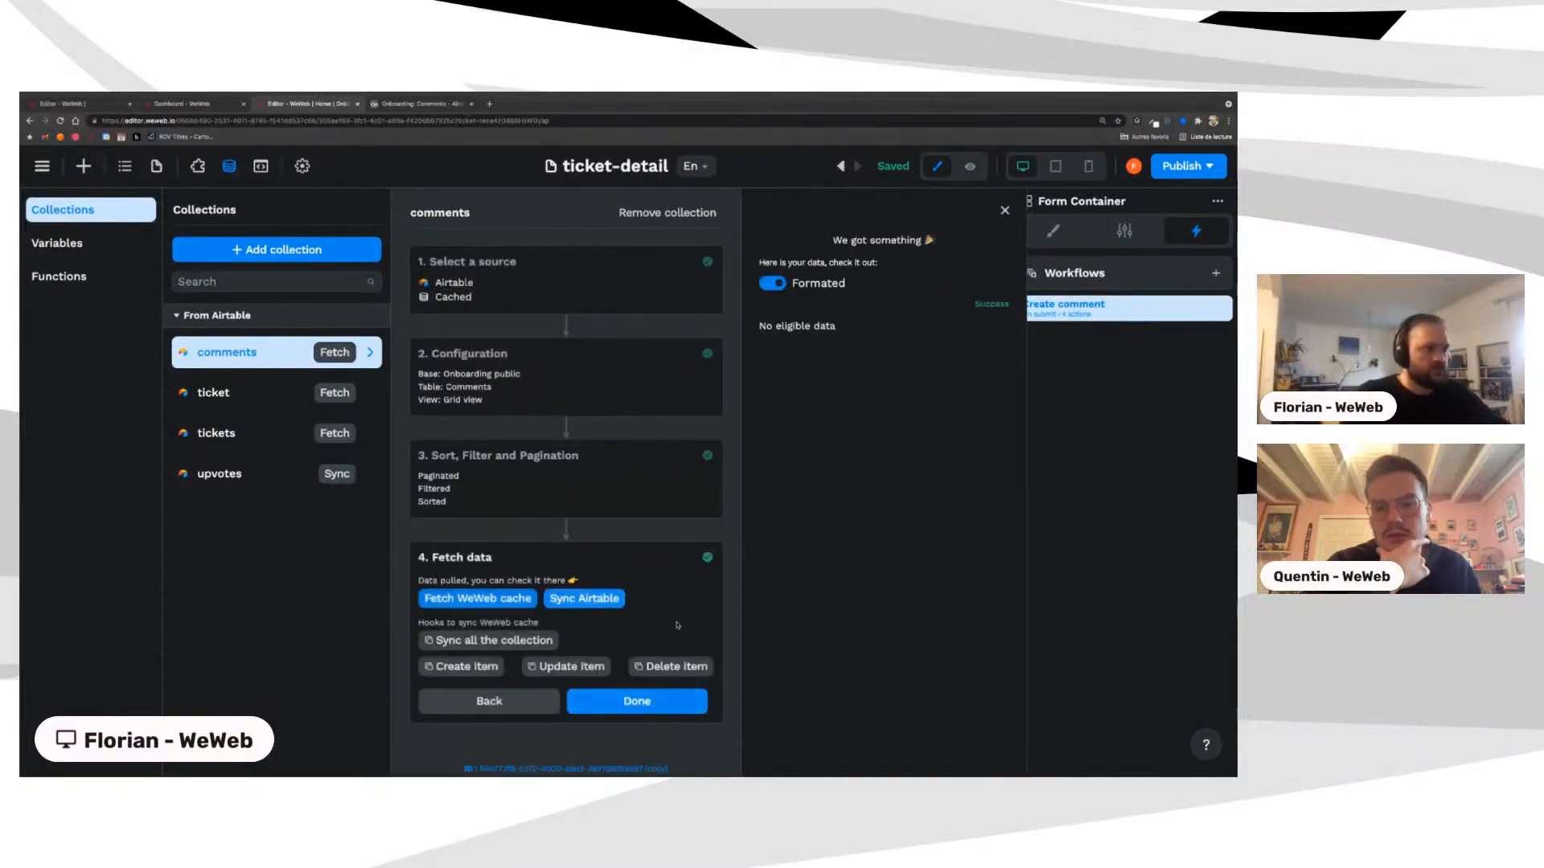
{"action": "left_click", "coordinate": [616, 703]}
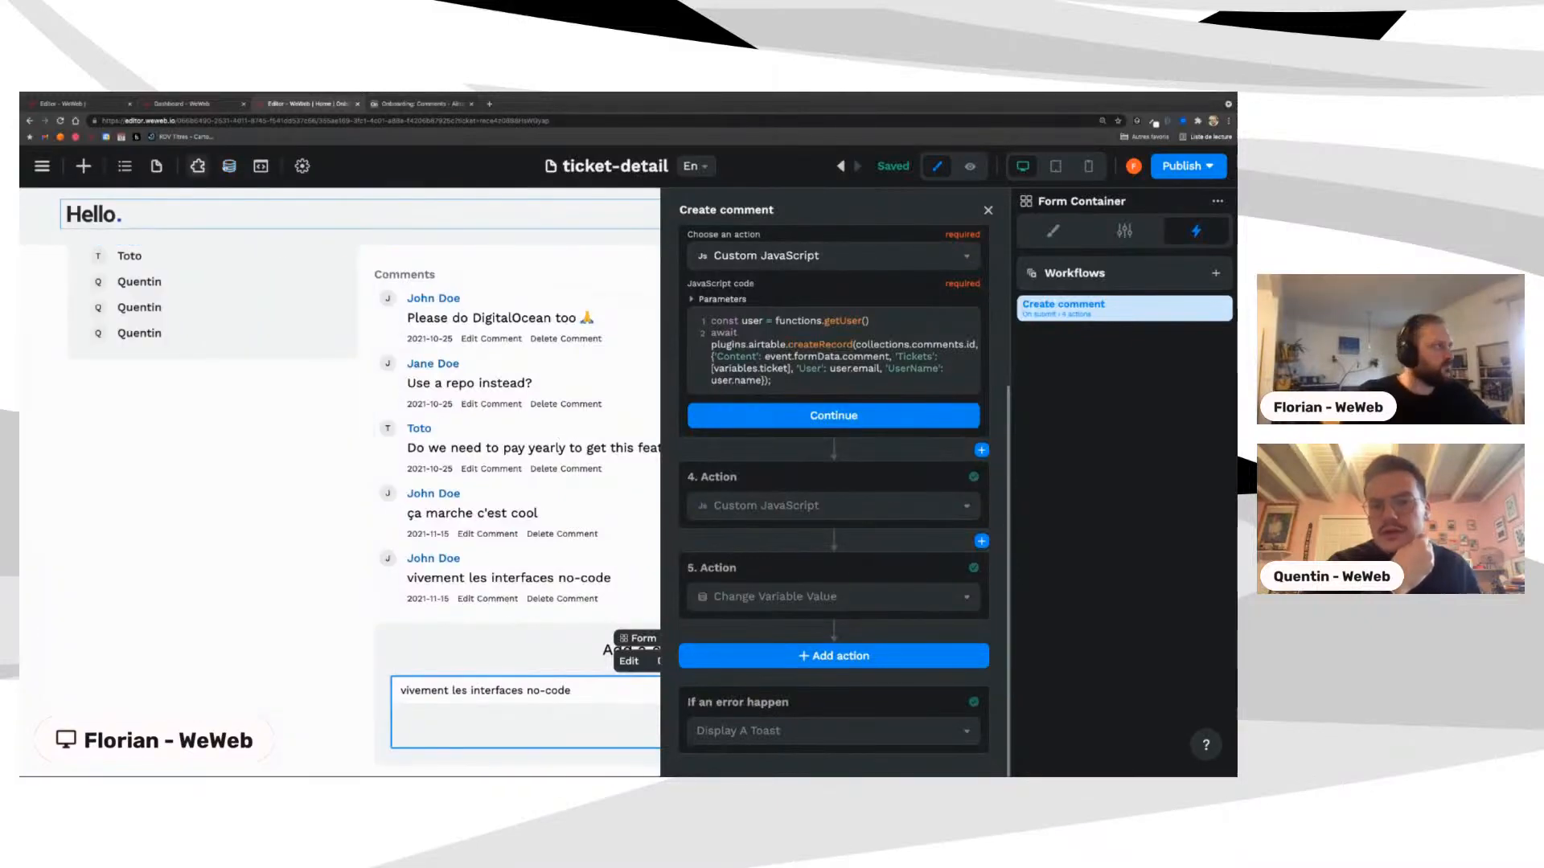
Step: Resync the tickets collection from Airtable and refetch the ticket collection
{"action": "left_click", "coordinate": [229, 166]}
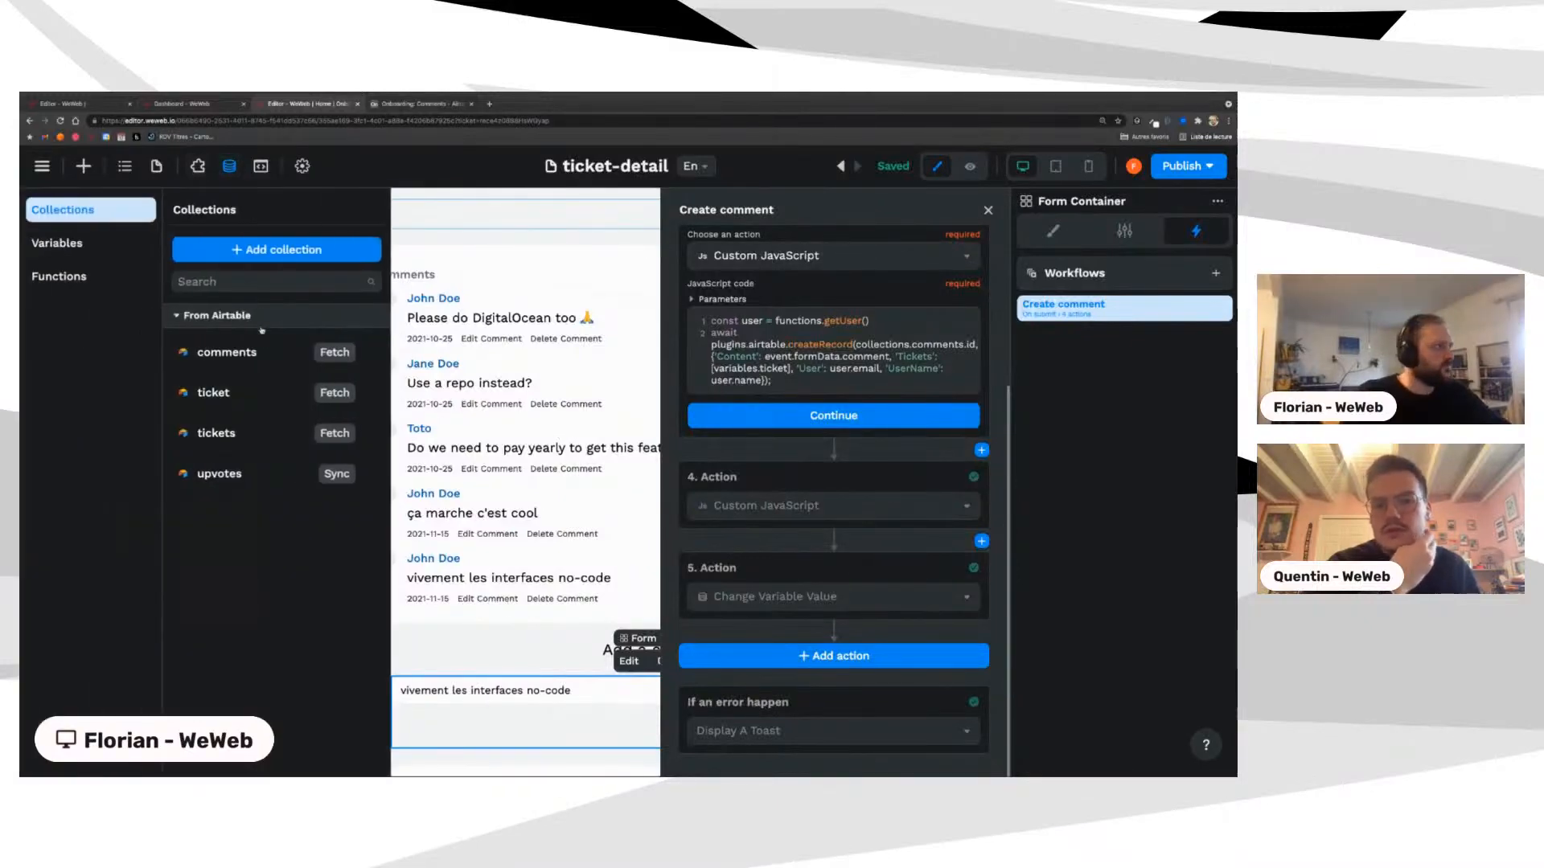
{"action": "left_click", "coordinate": [233, 433]}
{"action": "left_click", "coordinate": [581, 599]}
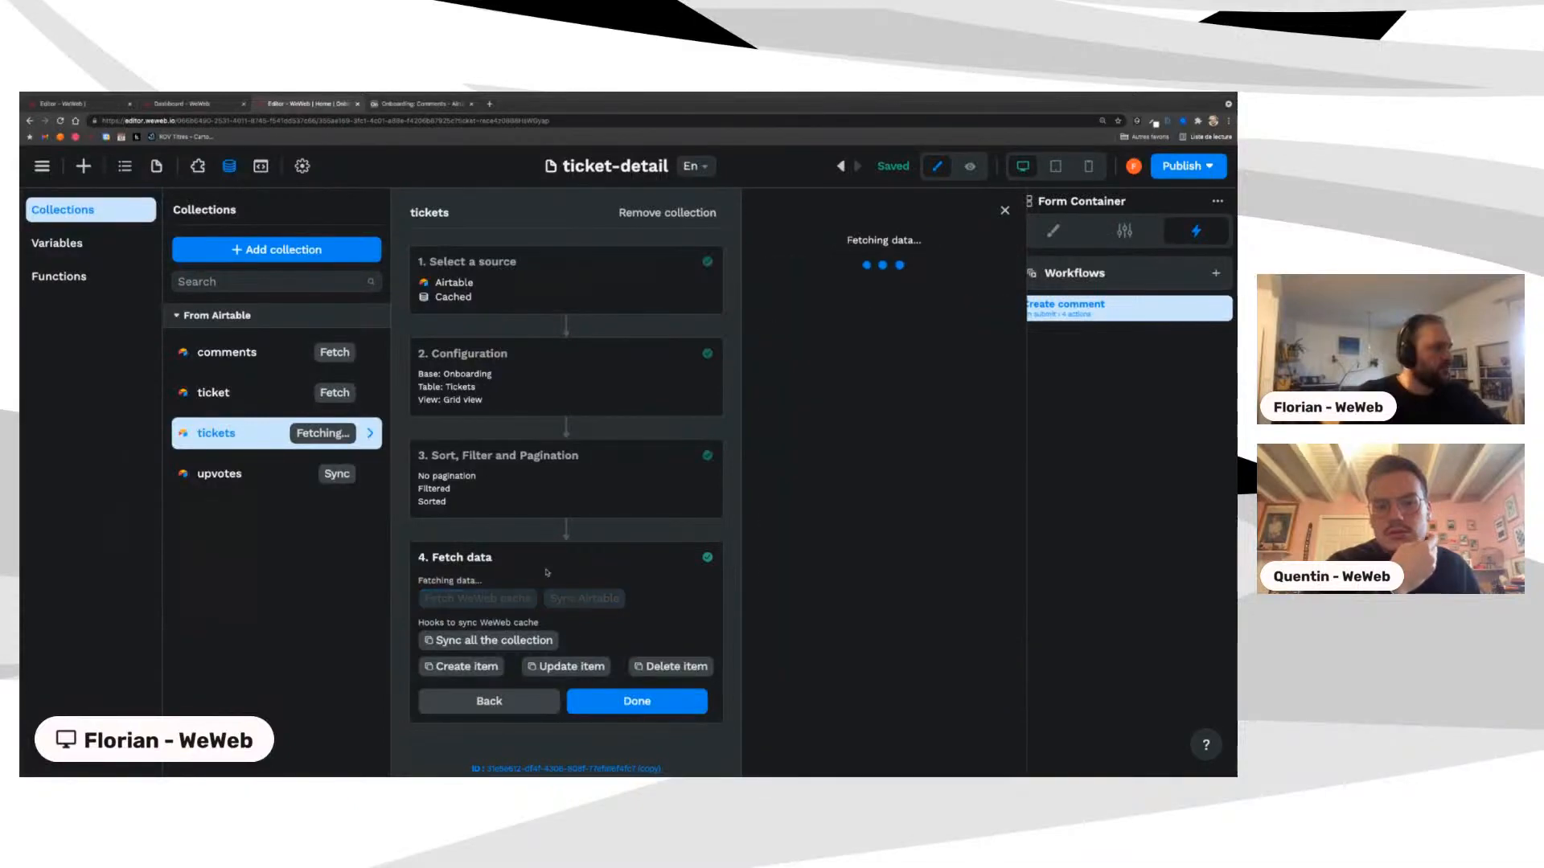
{"action": "left_click", "coordinate": [277, 393]}
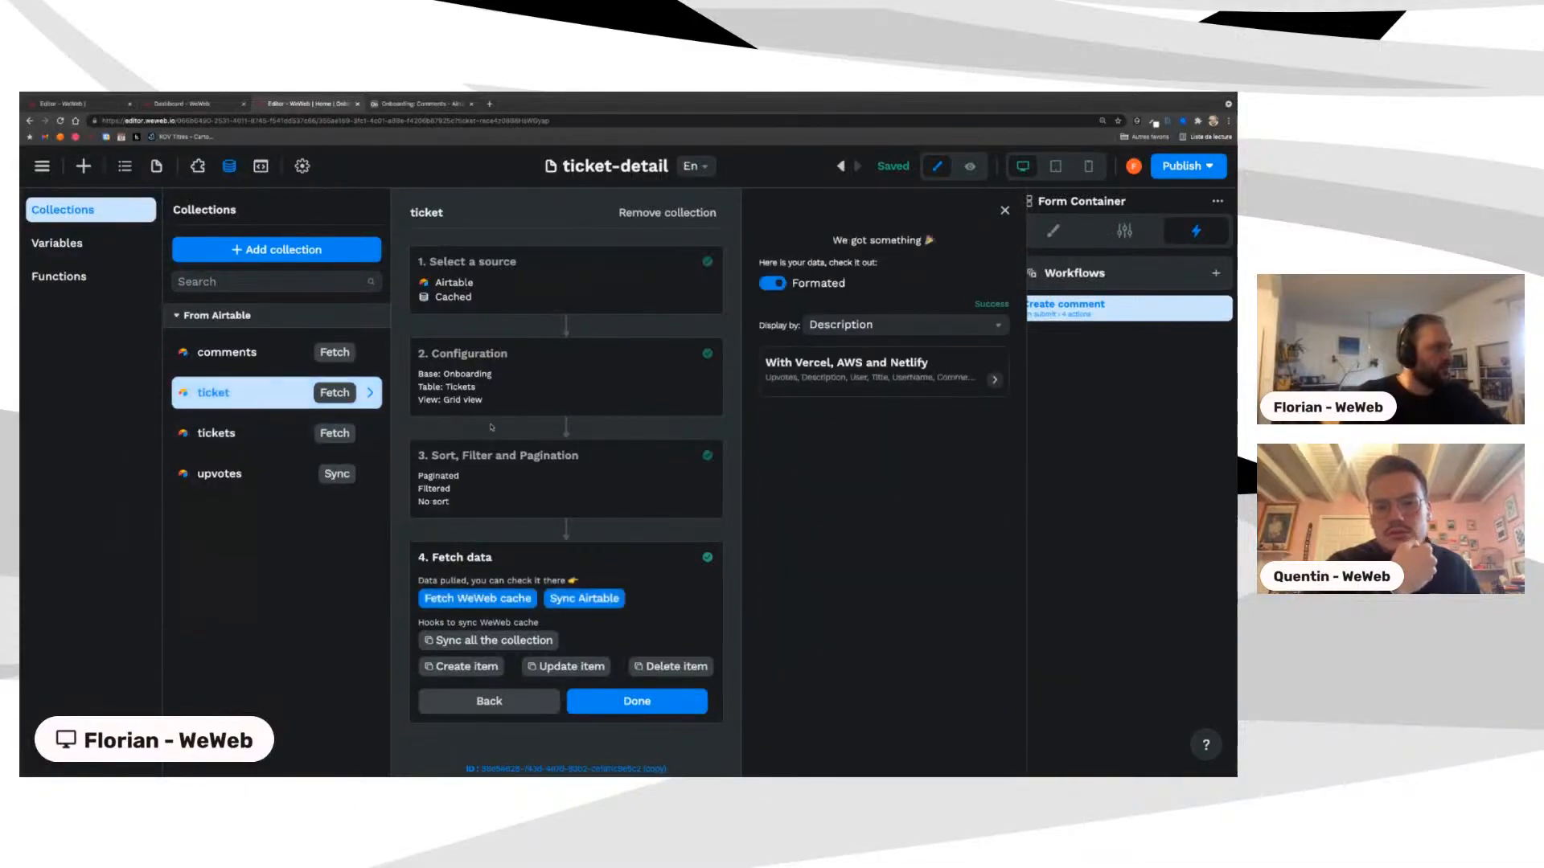
Step: Review the upvotes, ticket, comments and tickets collections' data, then open the project menu
{"action": "left_click", "coordinate": [231, 474]}
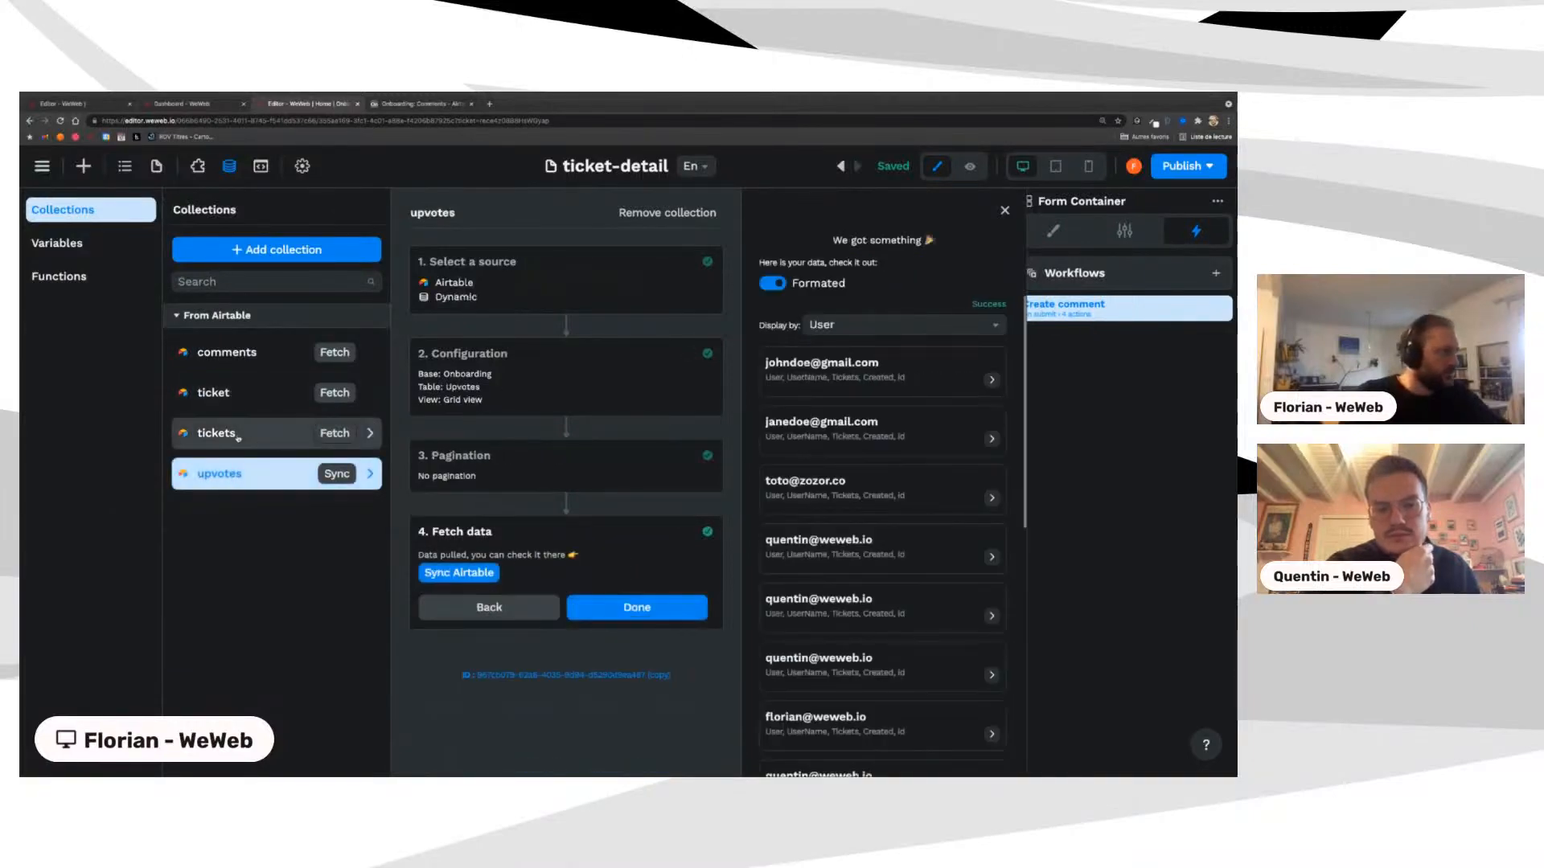
{"action": "left_click", "coordinate": [227, 400]}
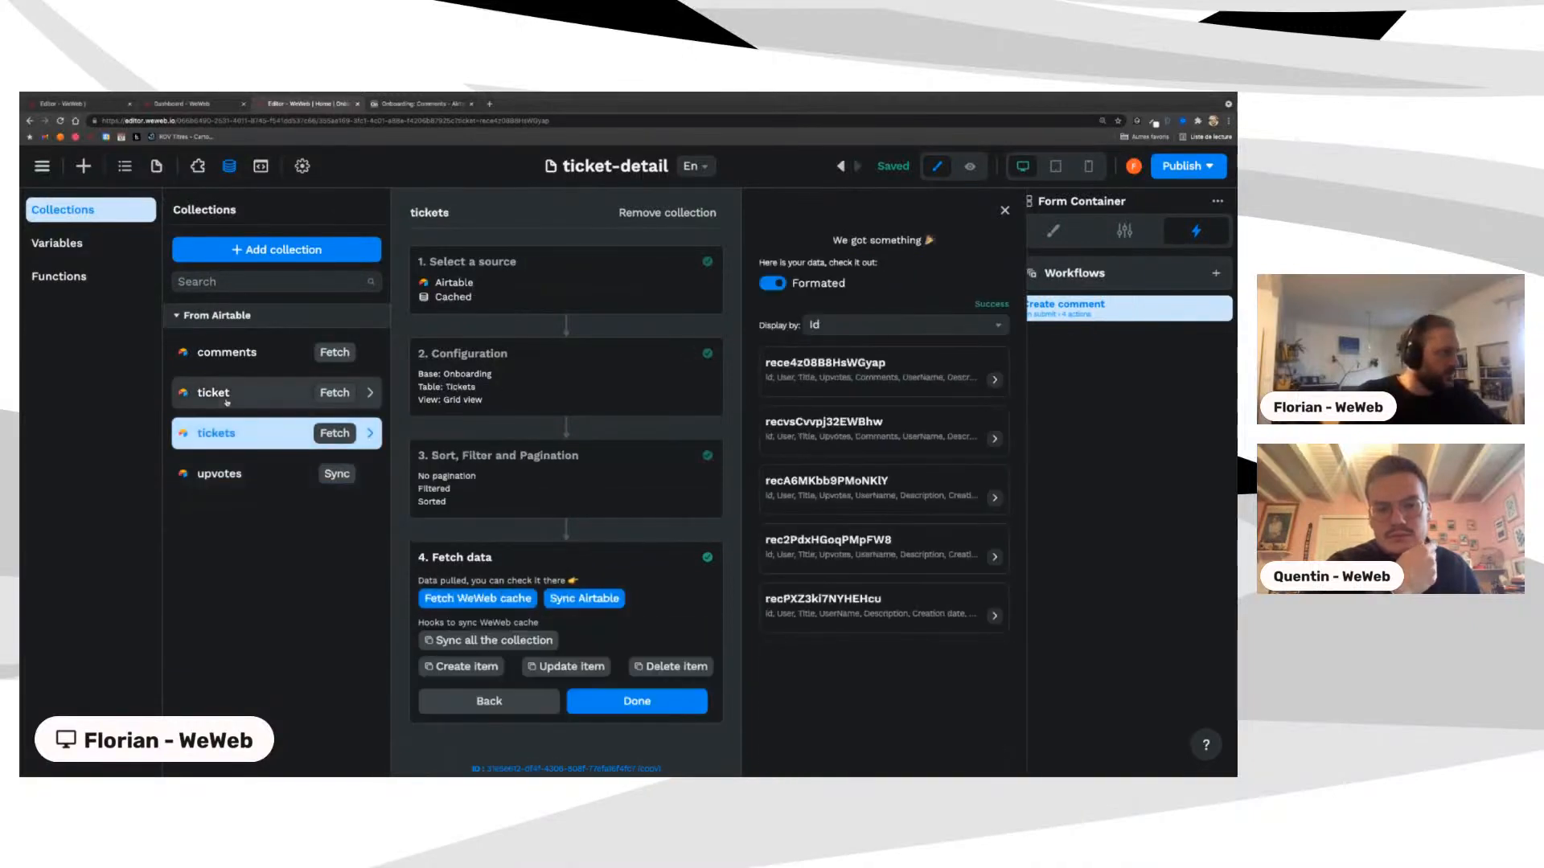
{"action": "left_click", "coordinate": [226, 353]}
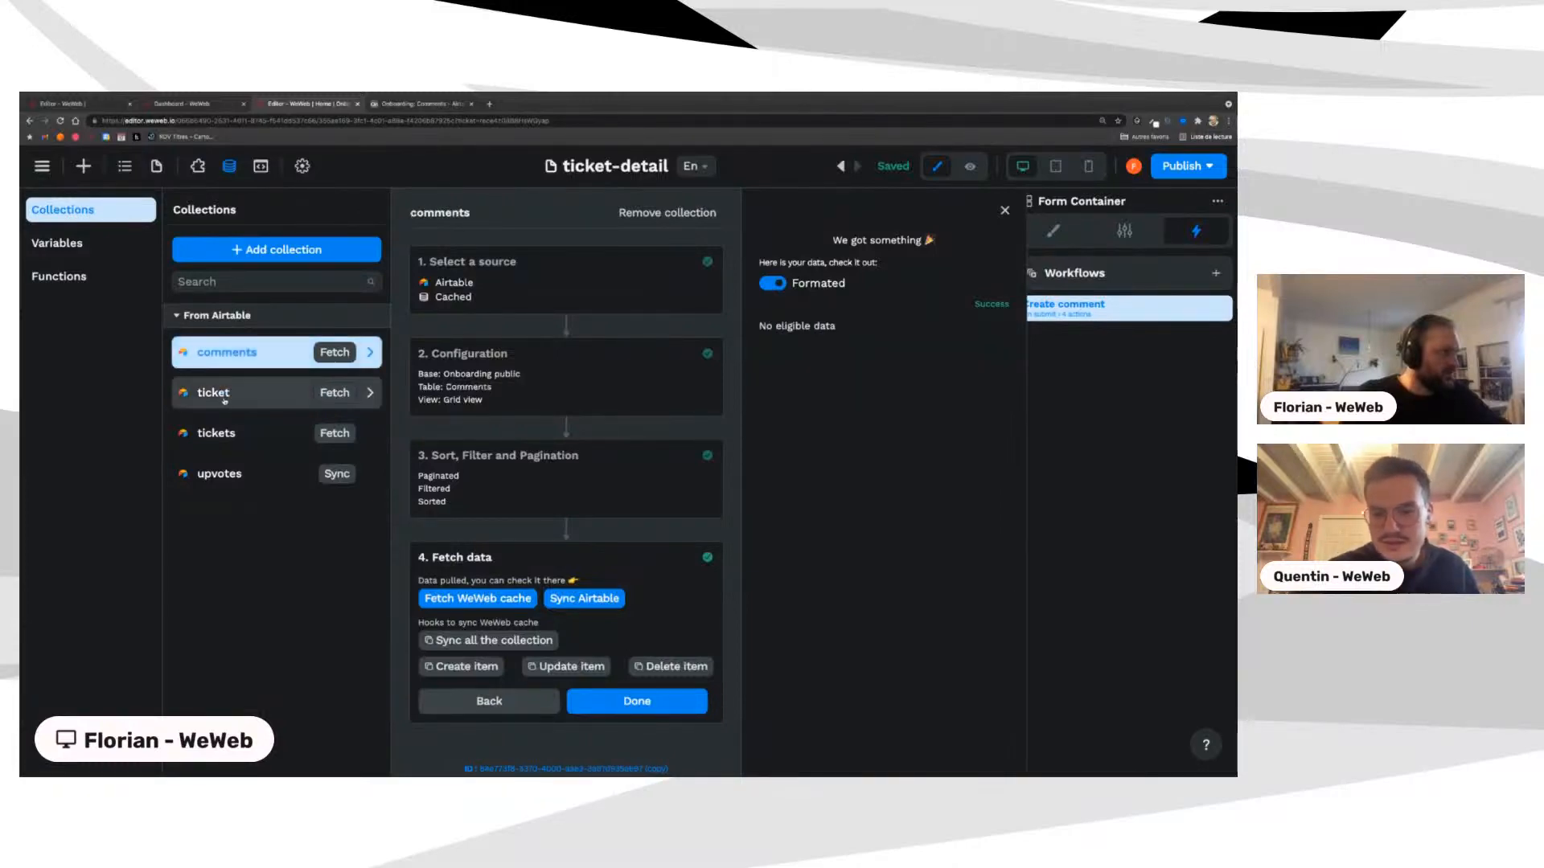
{"action": "left_click", "coordinate": [225, 399]}
{"action": "left_click", "coordinate": [222, 434]}
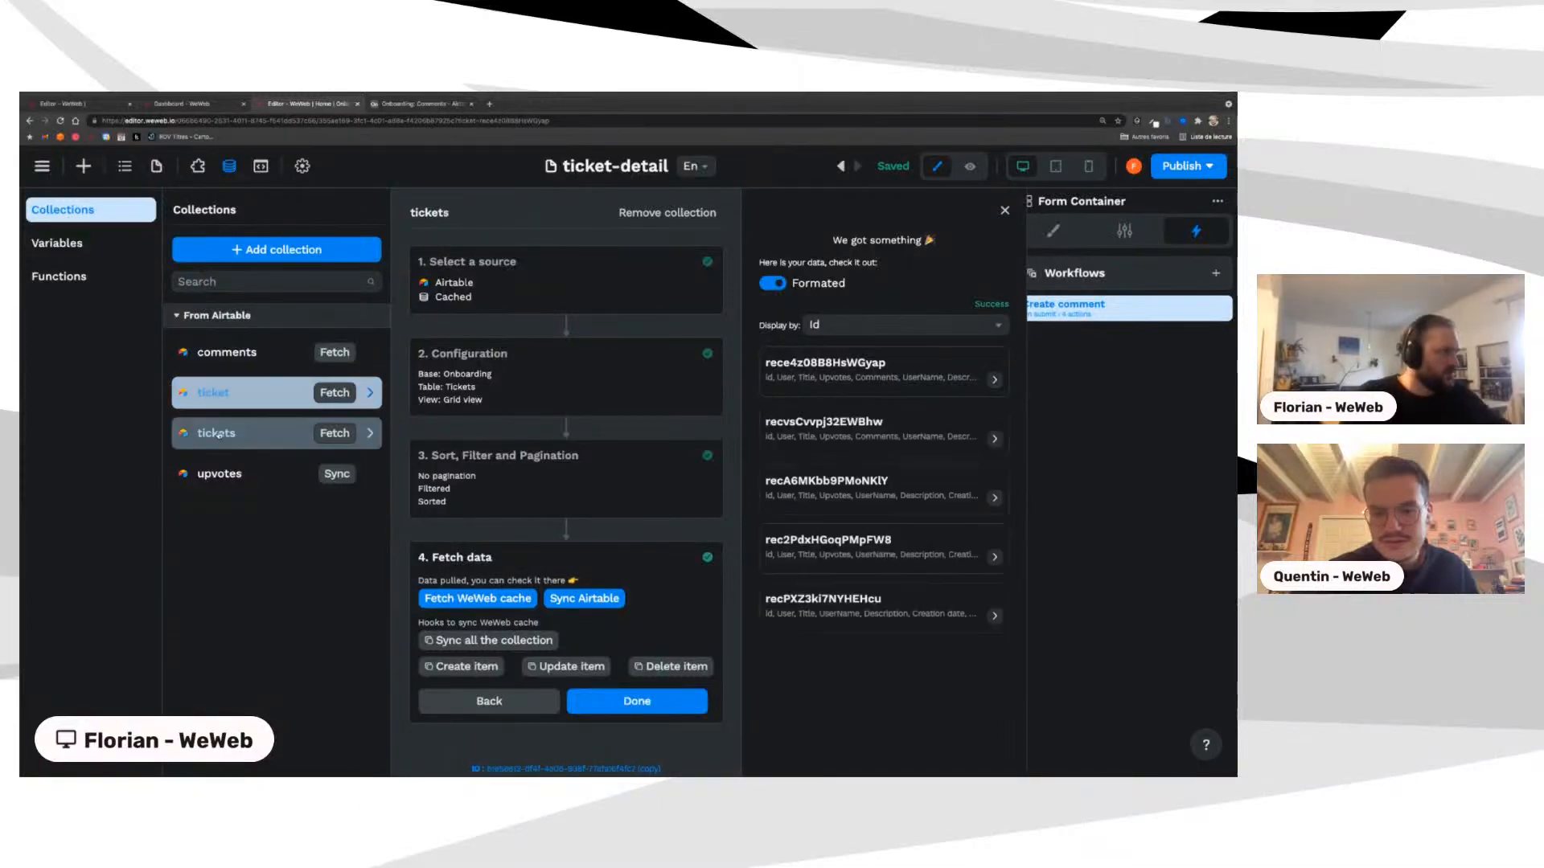
{"action": "left_click", "coordinate": [219, 473]}
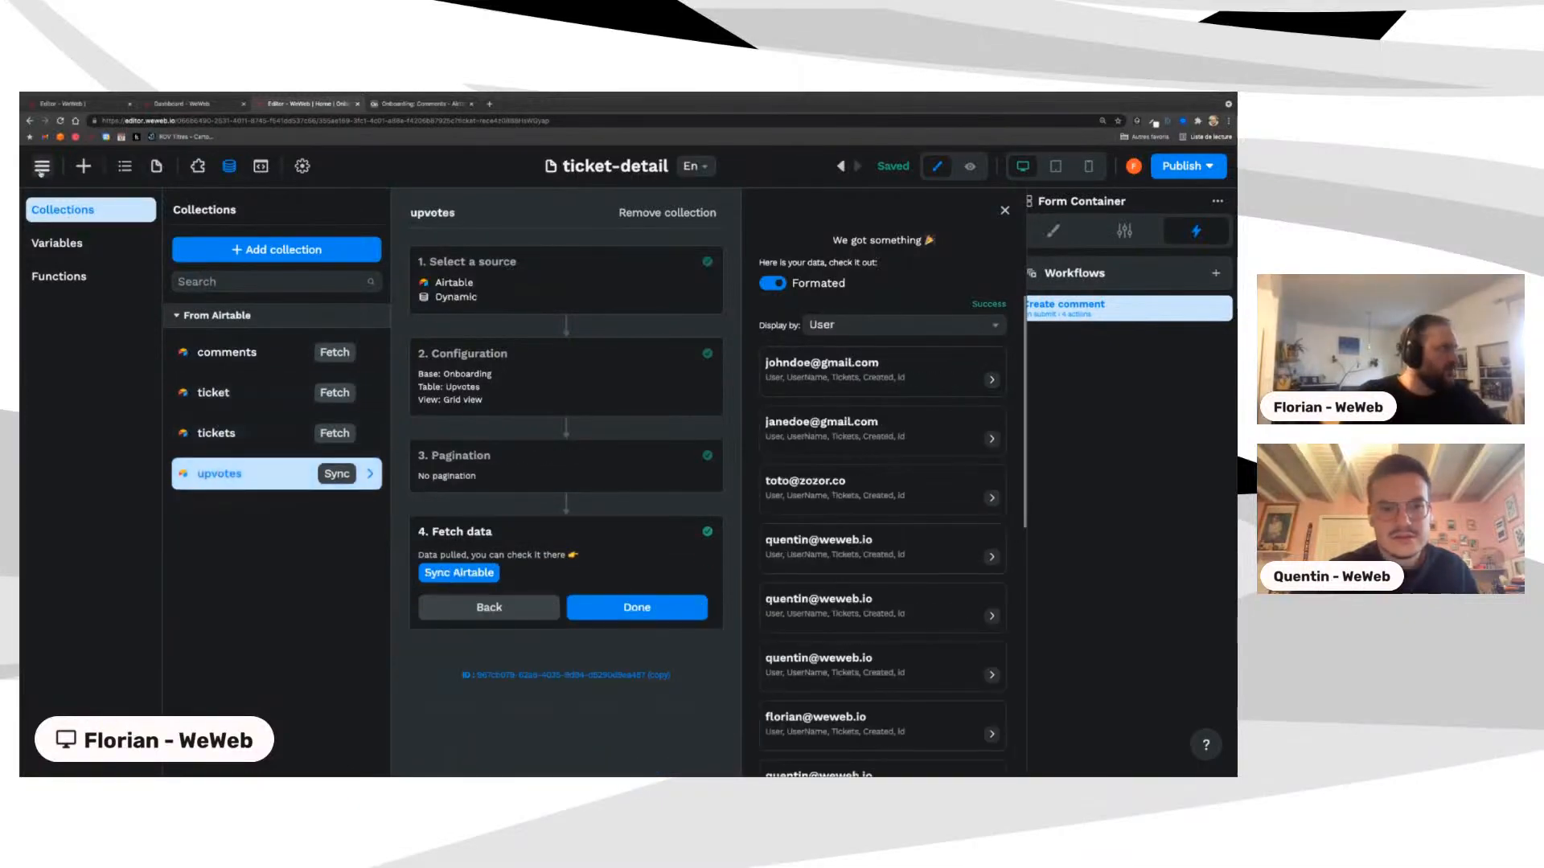
{"action": "left_click", "coordinate": [41, 166]}
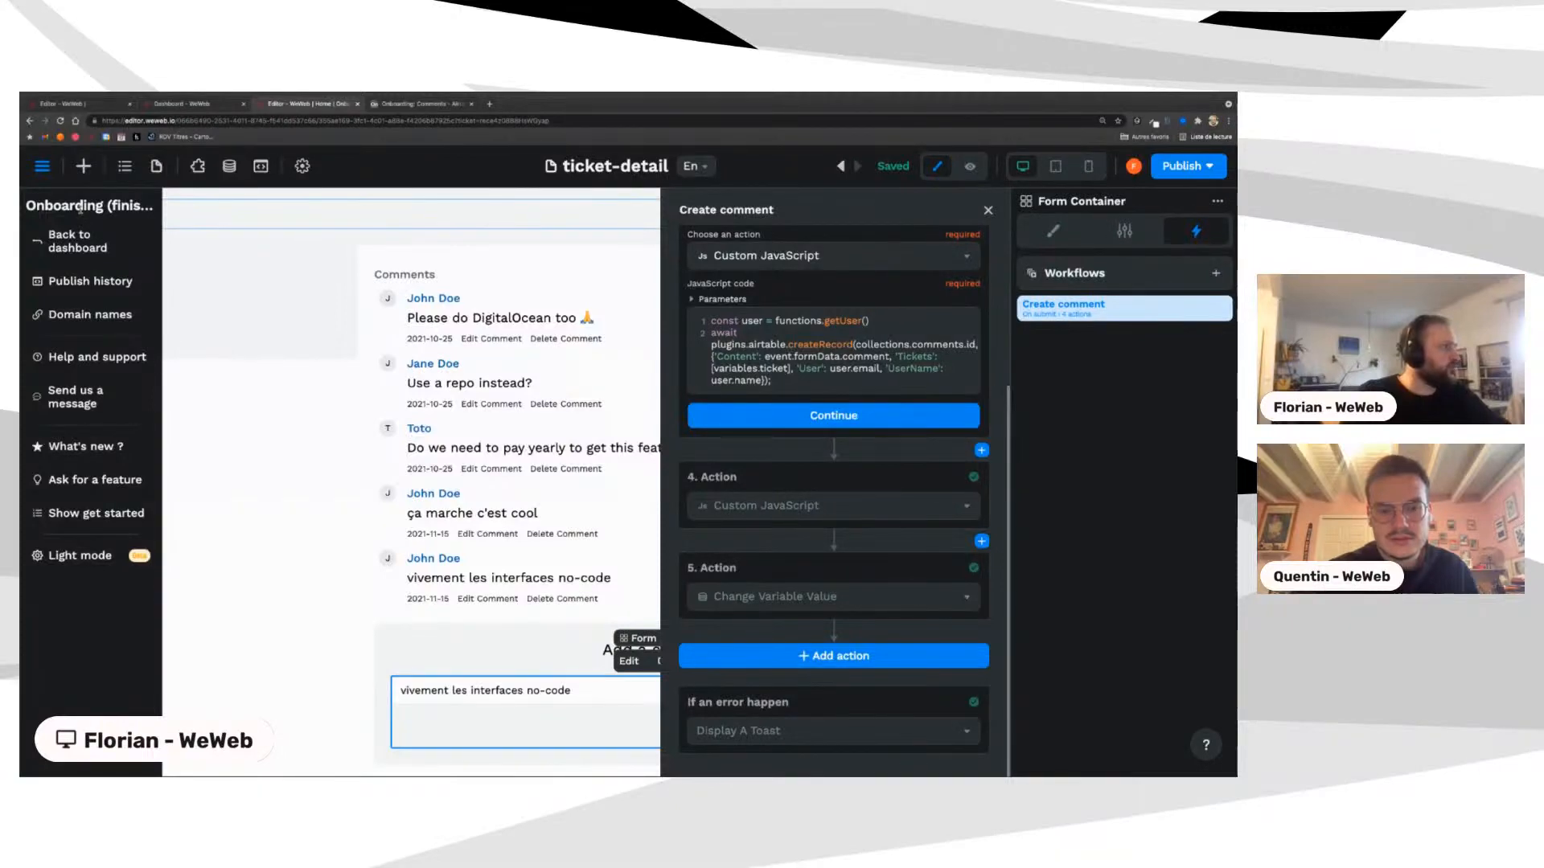
Step: Close the project menu to get back to the ticket-detail page with six upvoters and five comments
{"action": "left_click", "coordinate": [177, 105]}
{"action": "left_click", "coordinate": [104, 105]}
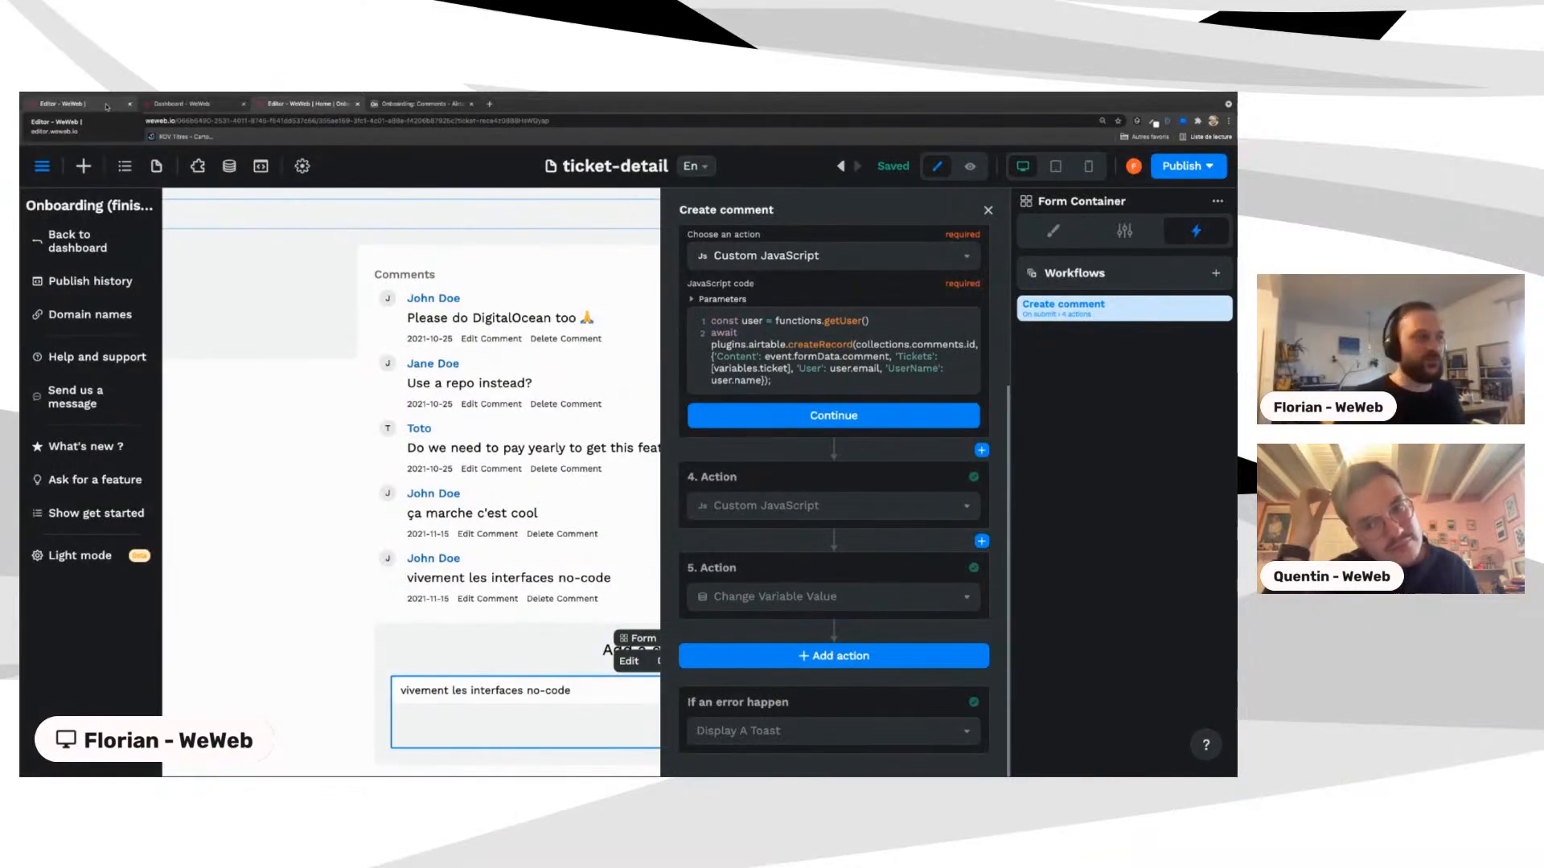
{"action": "left_click", "coordinate": [353, 418]}
{"action": "left_click", "coordinate": [322, 423]}
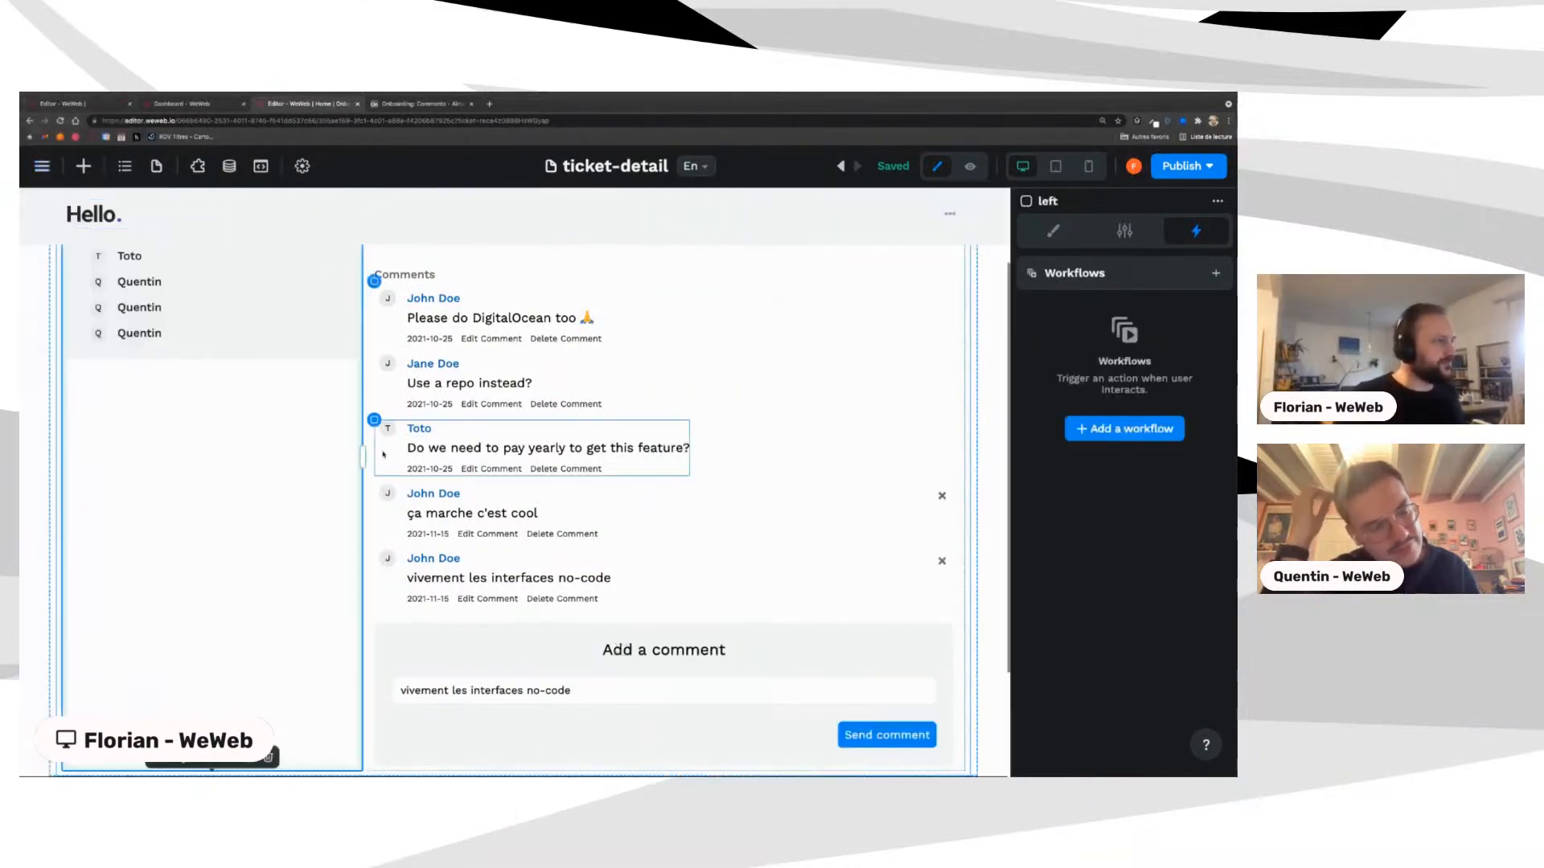
{"action": "scroll", "coordinate": [383, 454], "scroll_direction": "up", "scroll_amount": 2}
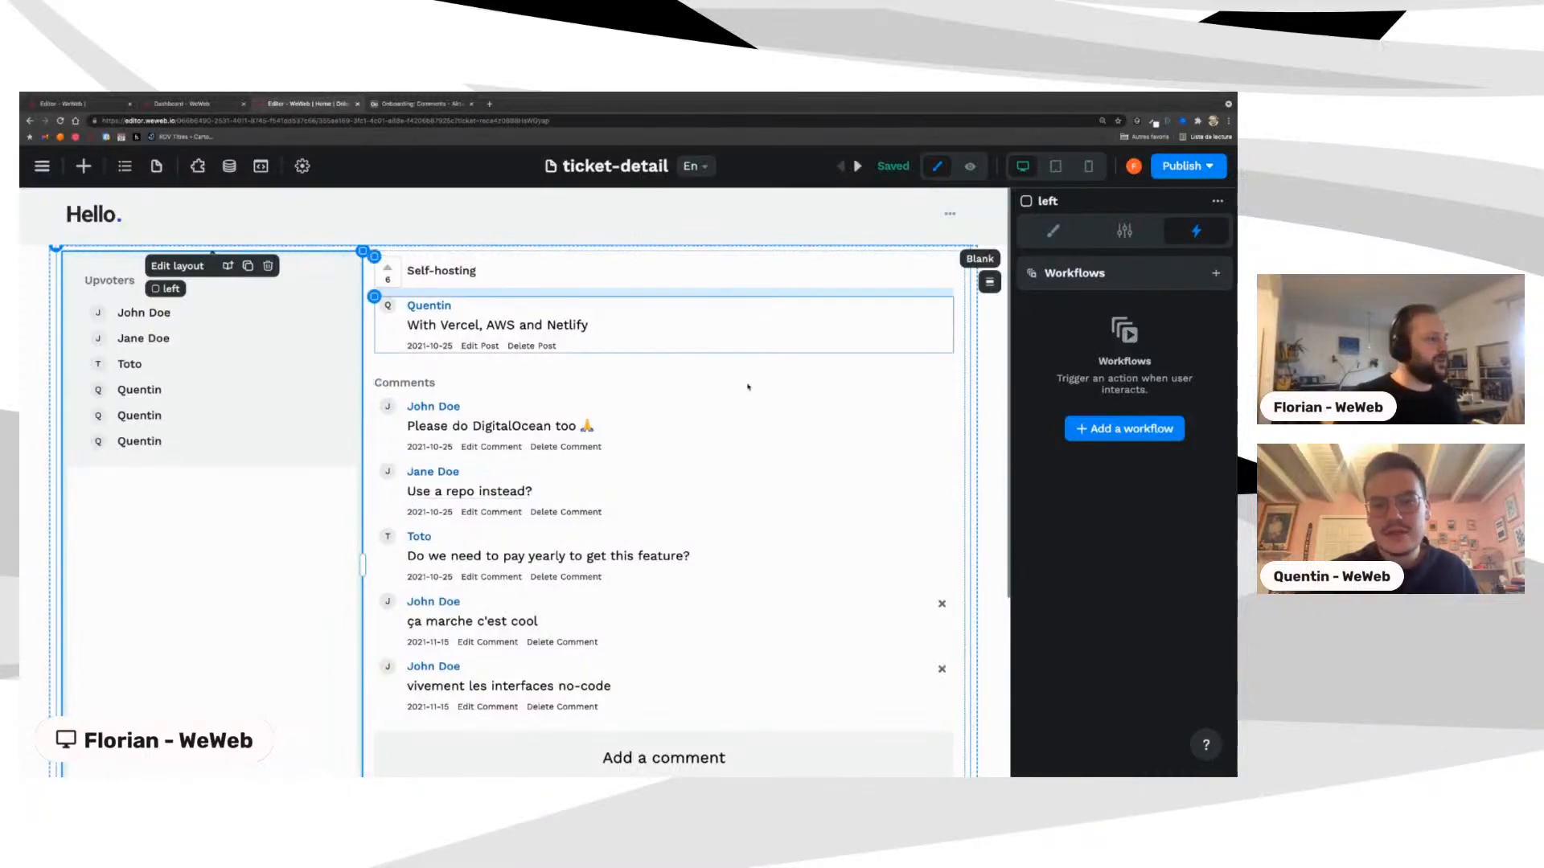
{"action": "scroll", "coordinate": [744, 418], "scroll_direction": "down", "scroll_amount": 3}
{"action": "scroll", "coordinate": [739, 463], "scroll_direction": "up", "scroll_amount": 3}
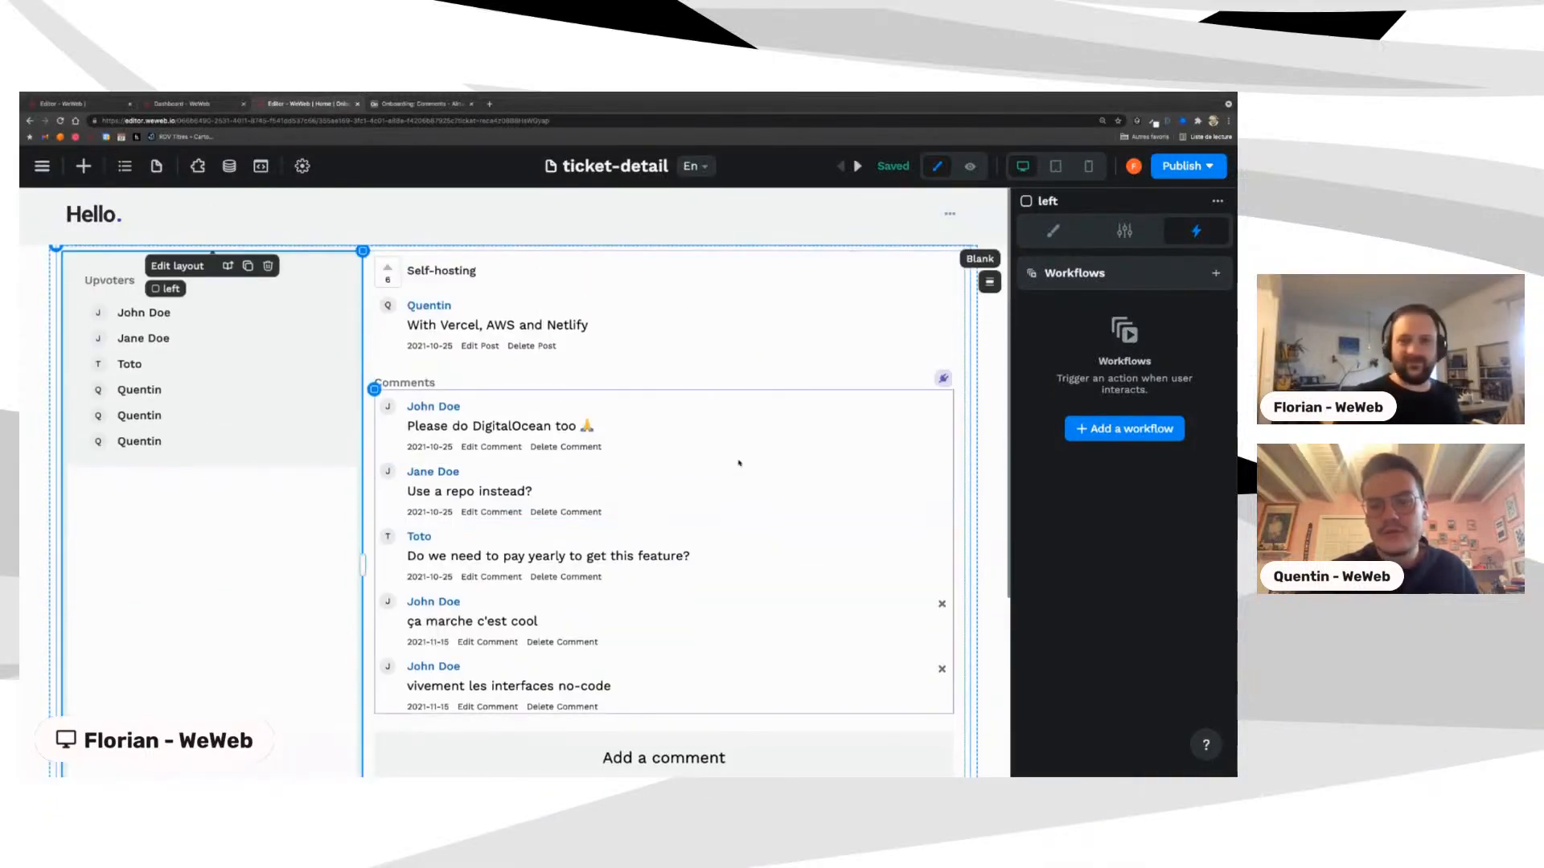